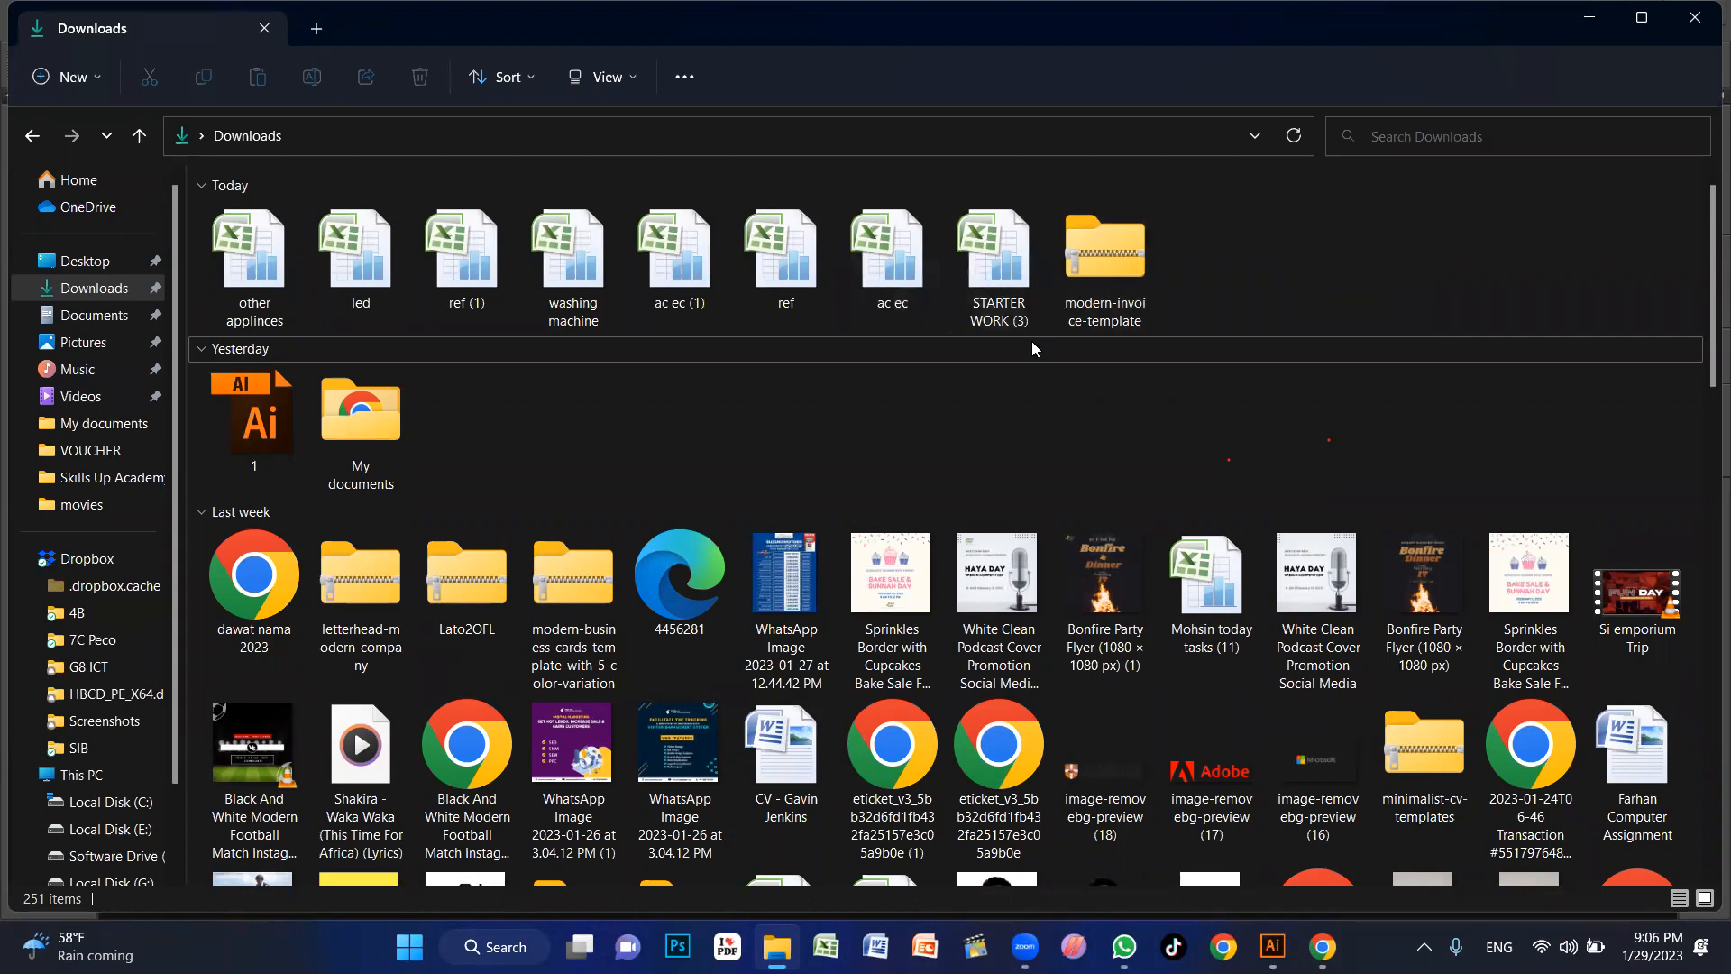
Step: Open the "other applinces" workbook from the Downloads folder
{"action": "left_click", "coordinate": [272, 243]}
{"action": "double_click", "coordinate": [272, 244]}
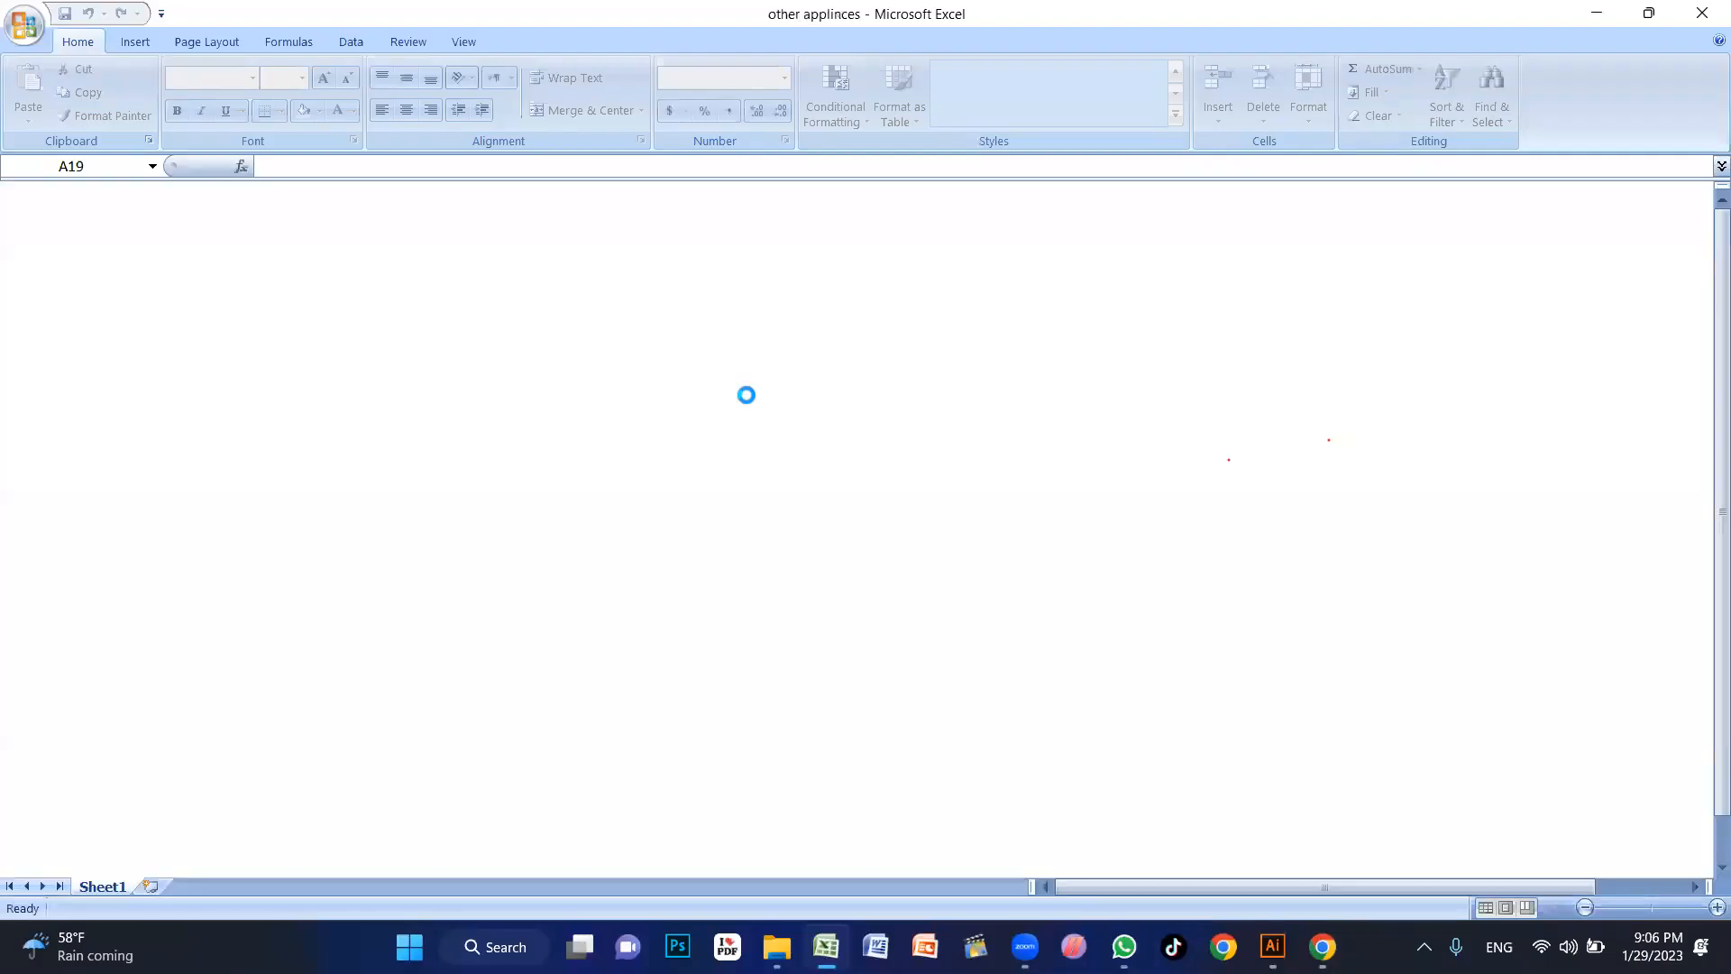
{"action": "scroll", "coordinate": [644, 433], "scroll_direction": "up", "scroll_amount": 2, "text": "ctrl"}
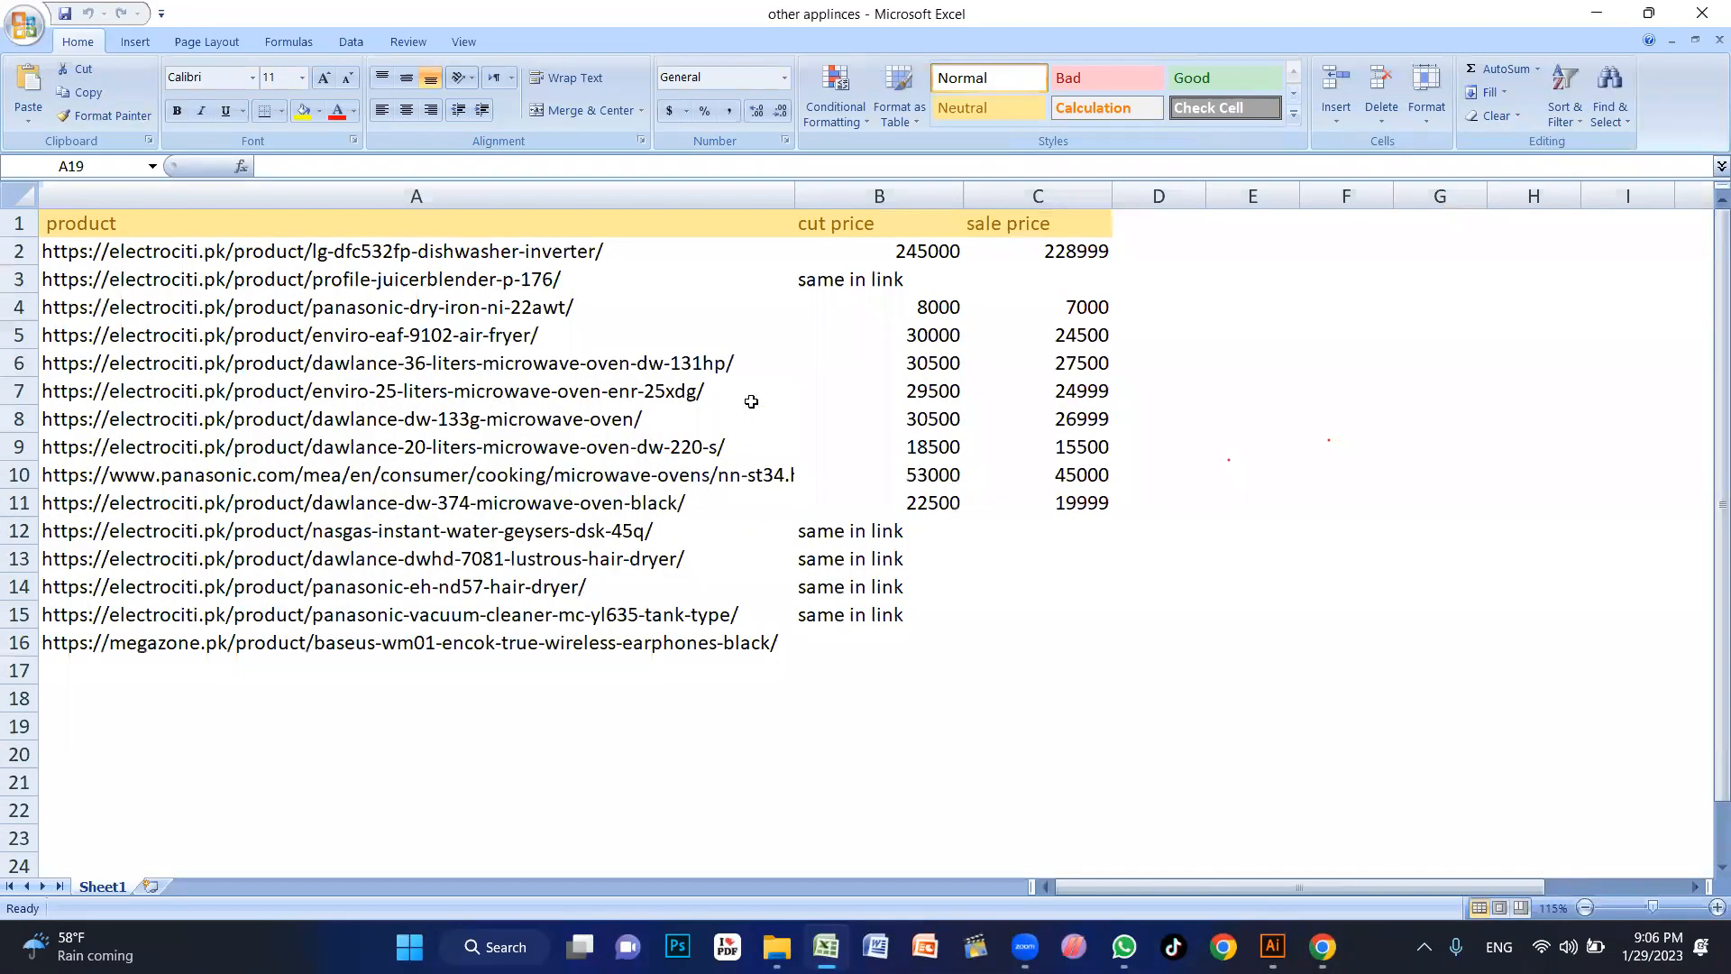
{"action": "scroll", "coordinate": [748, 405], "scroll_direction": "up", "scroll_amount": 2, "text": "ctrl"}
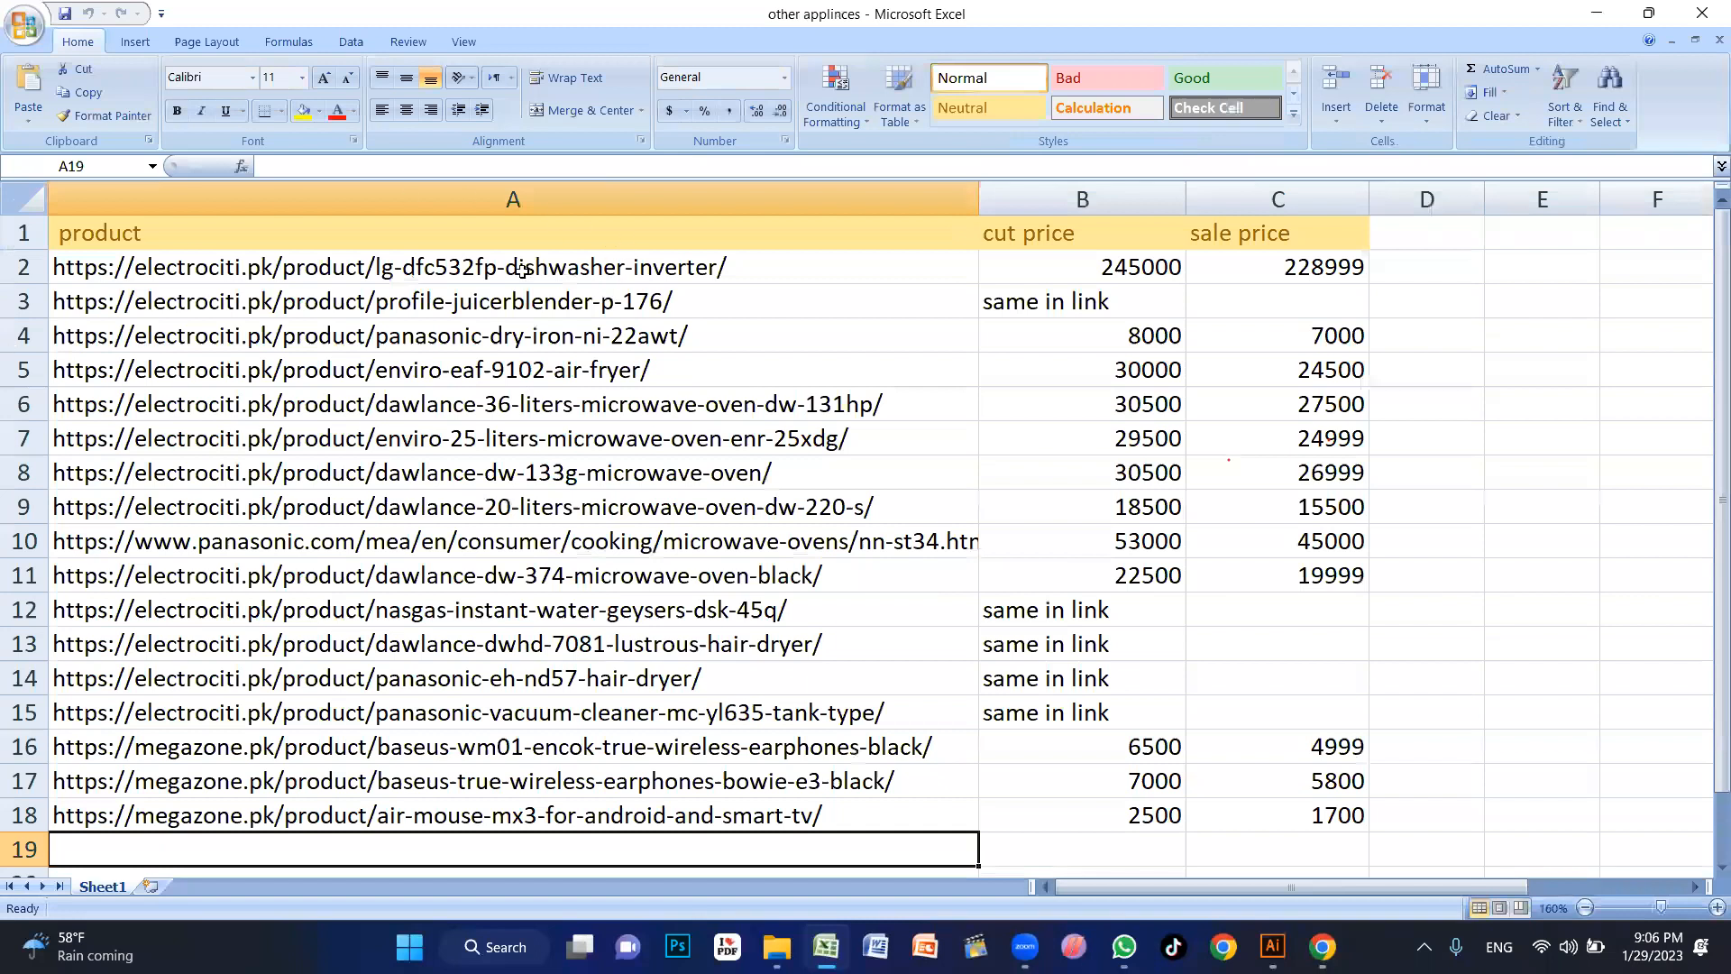
{"action": "scroll", "coordinate": [533, 248], "scroll_direction": "down", "scroll_amount": 1, "text": "ctrl"}
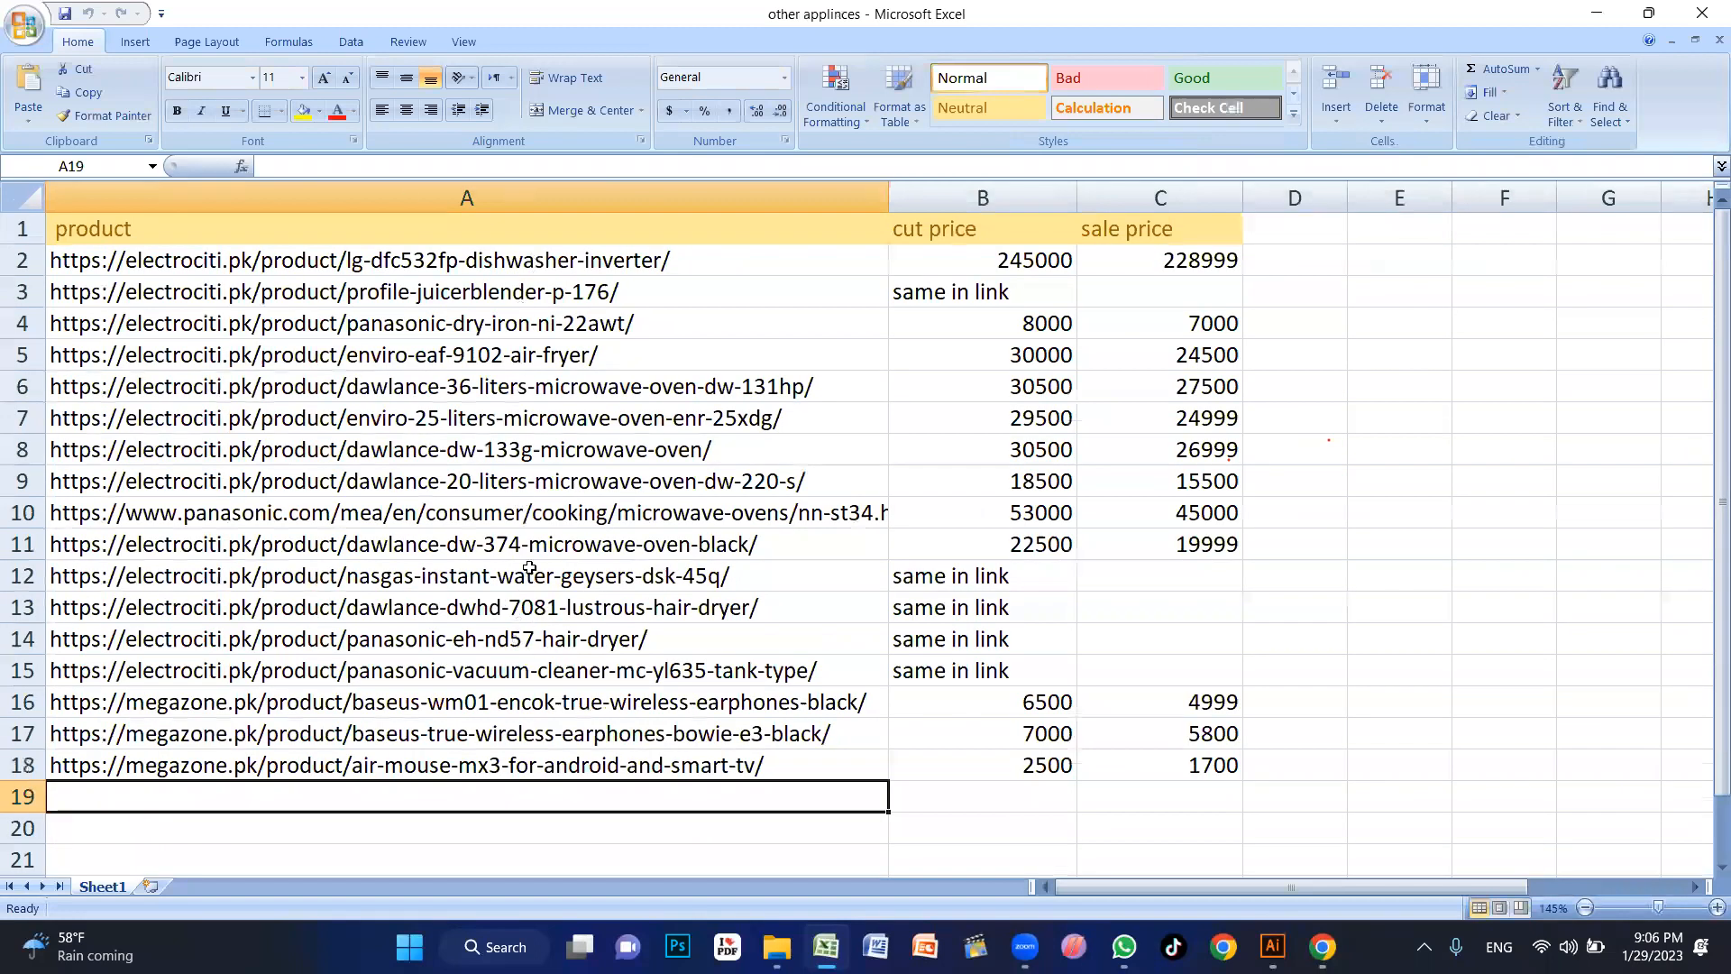
Step: Widen the cut price and sale price columns slightly and check the two prices of the first product
{"action": "left_click_drag", "start_coordinate": [1078, 194], "coordinate": [1095, 194]}
{"action": "left_click_drag", "start_coordinate": [1260, 197], "coordinate": [1277, 198]}
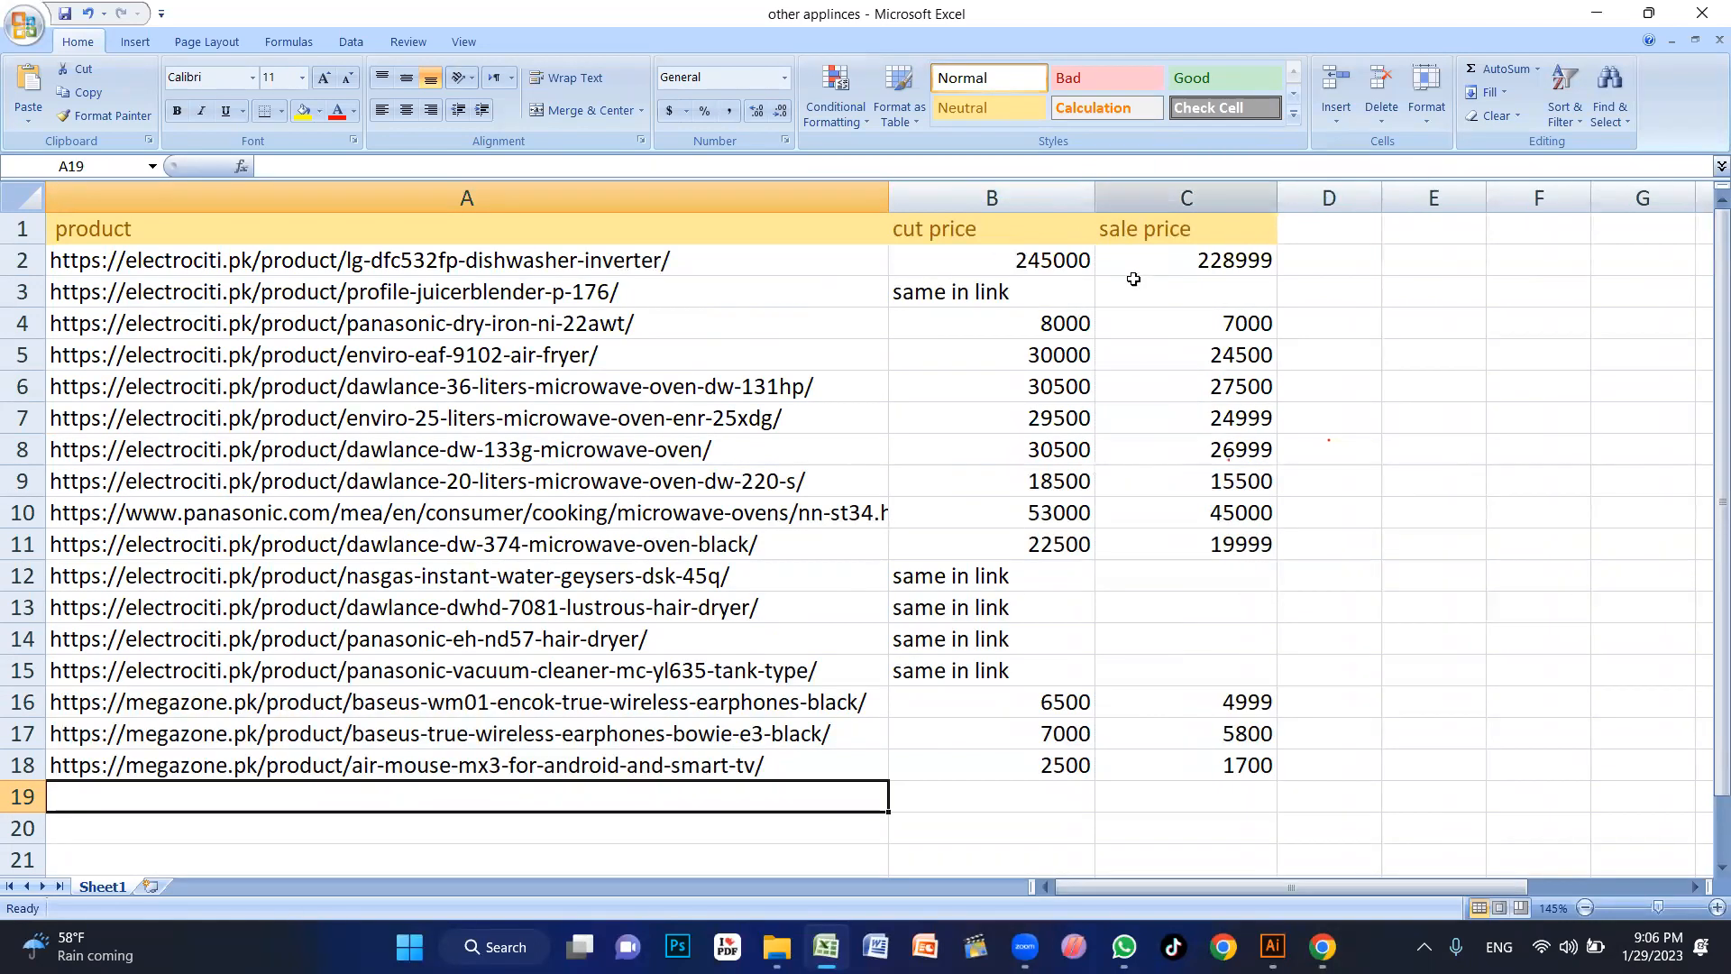
{"action": "left_click", "coordinate": [989, 270]}
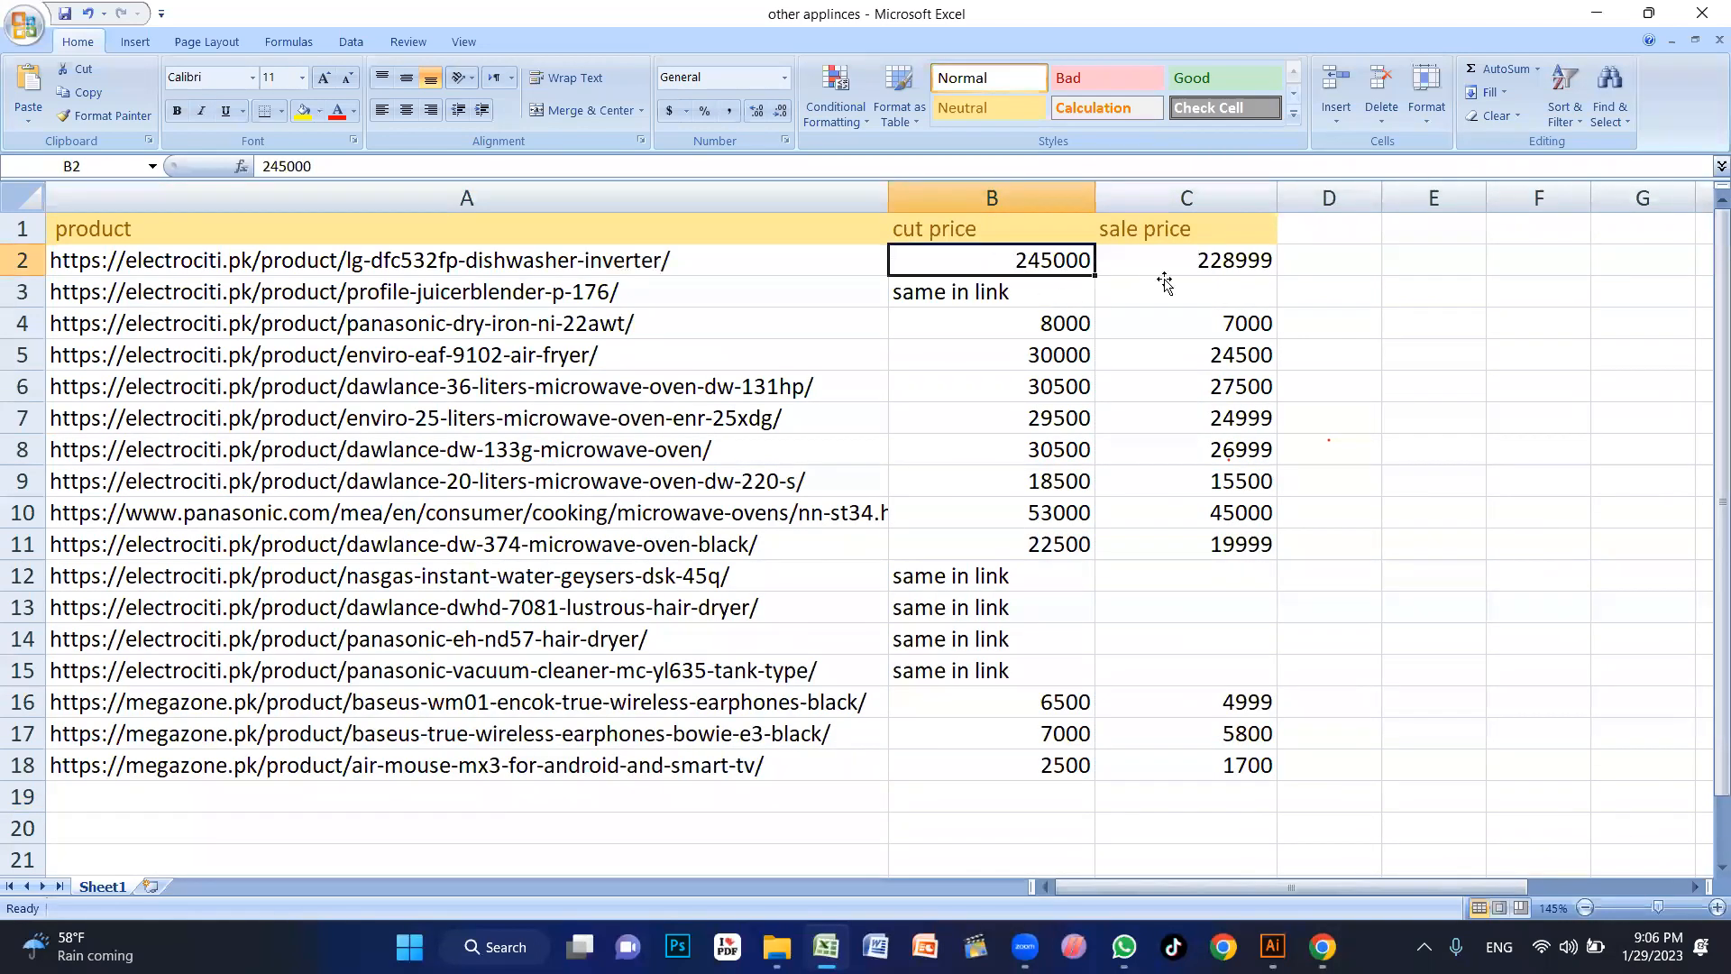
{"action": "left_click", "coordinate": [1182, 259]}
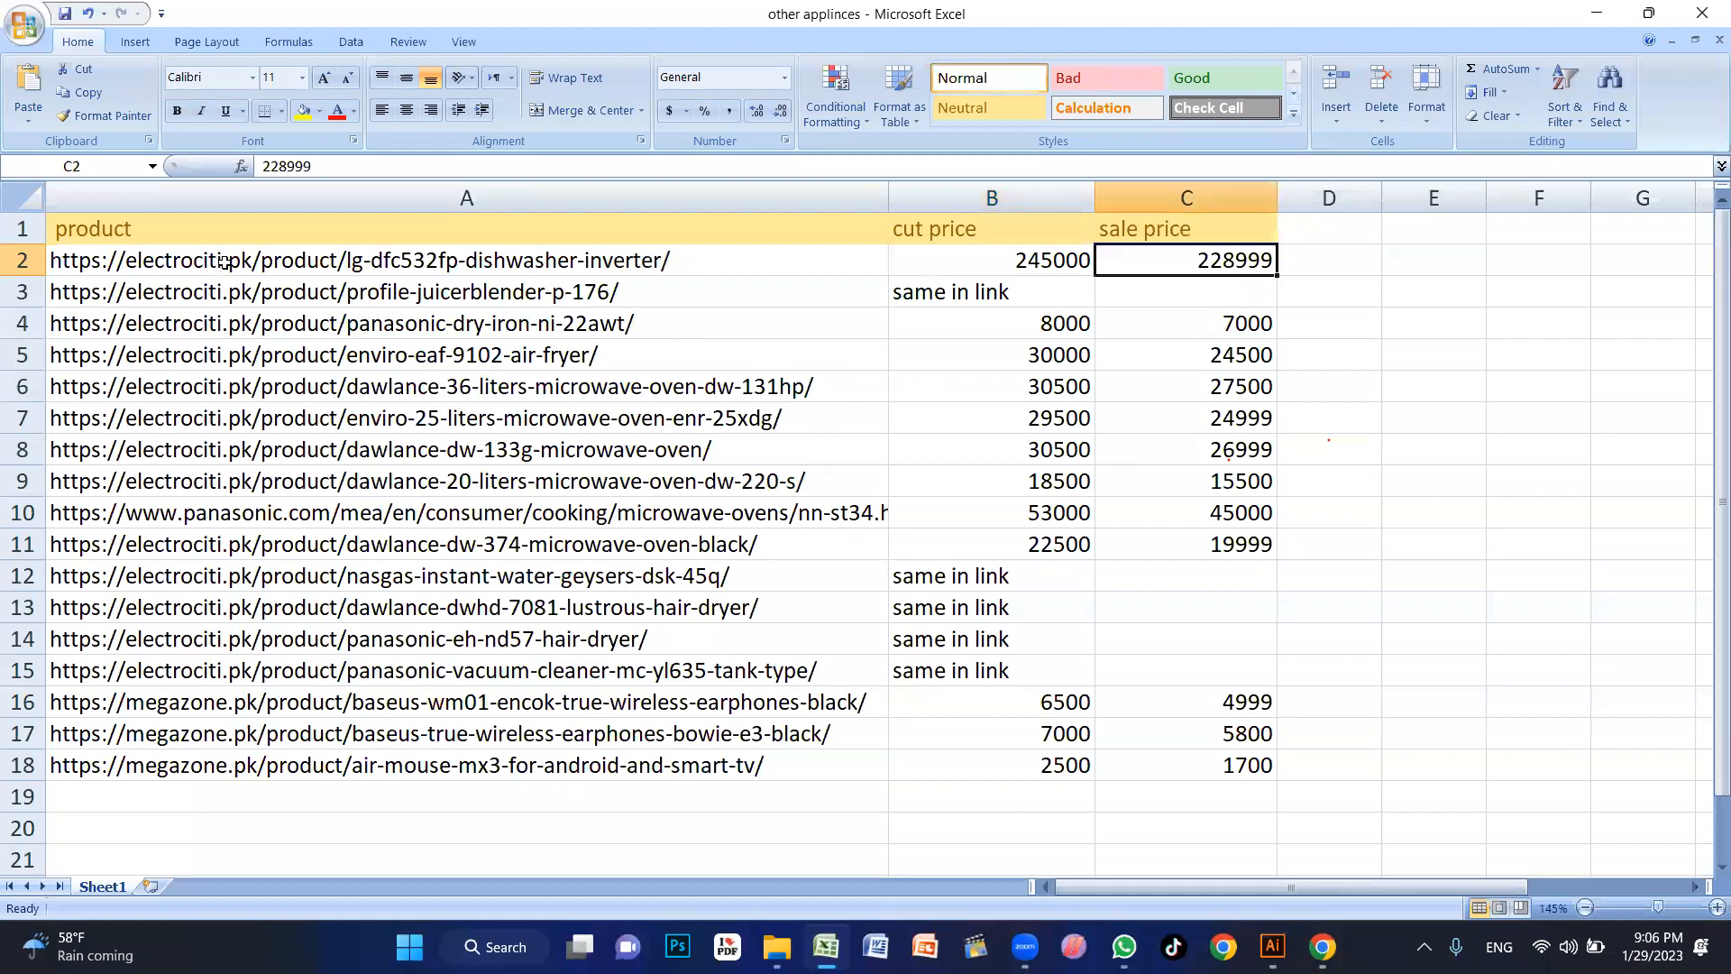
Step: Copy the dishwasher's product link from cell A2 and widen the product column slightly
{"action": "left_click", "coordinate": [466, 260]}
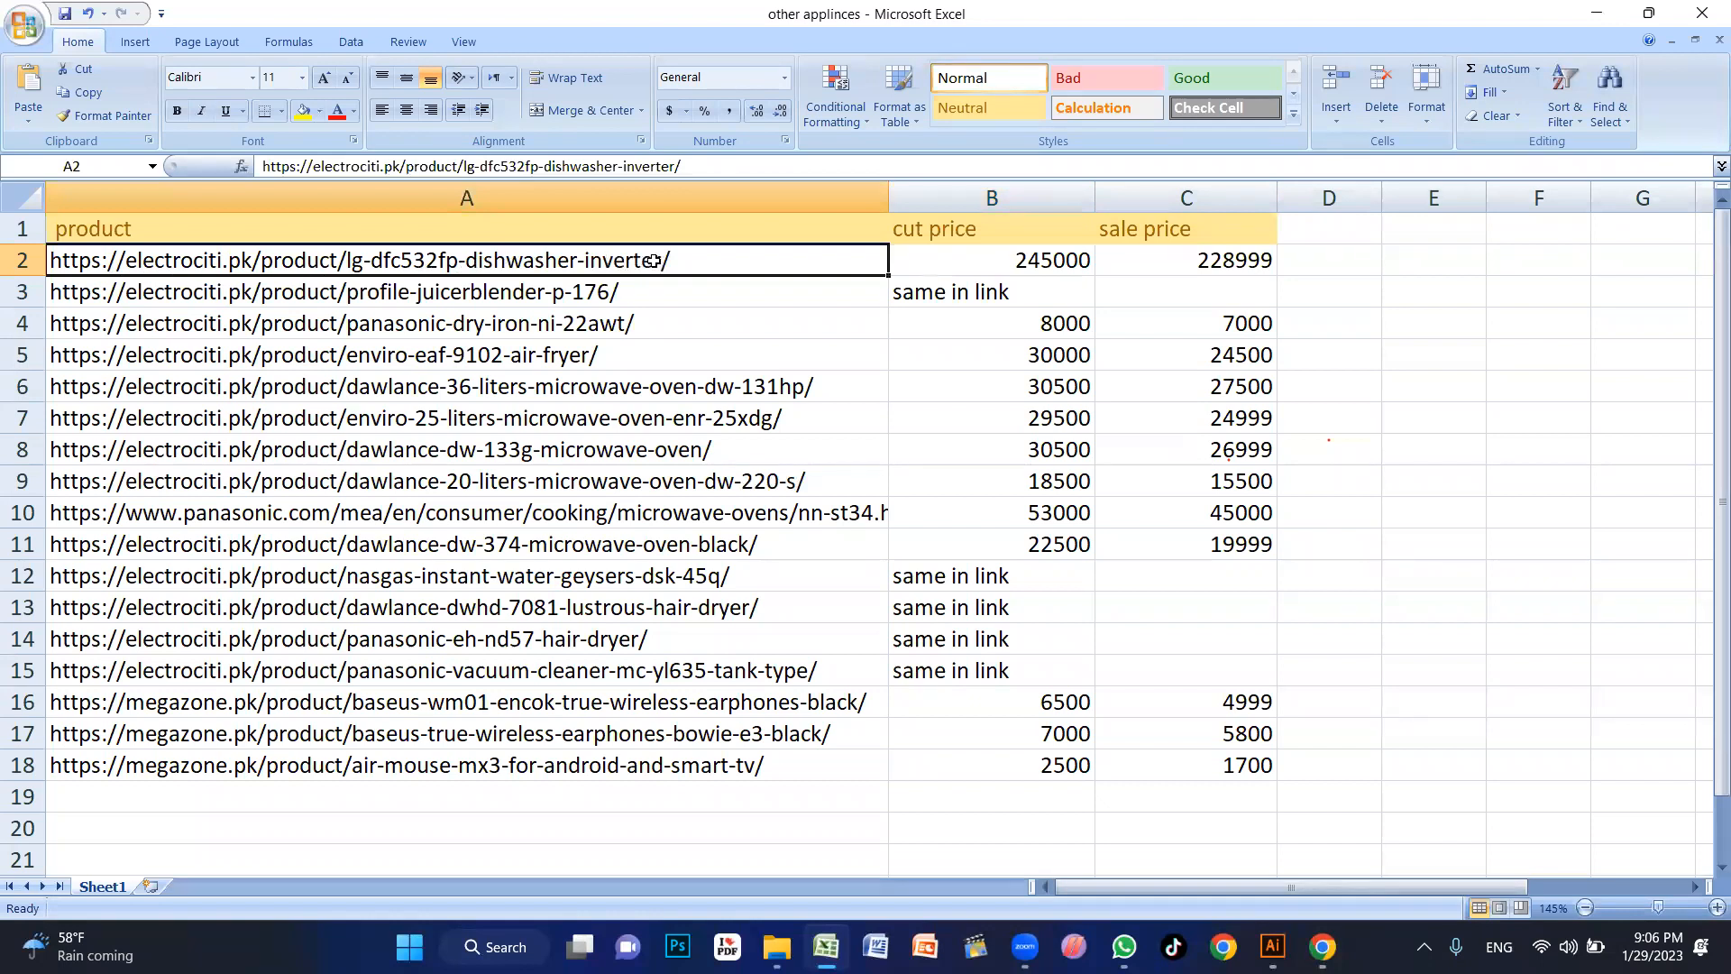
{"action": "double_click", "coordinate": [688, 261]}
{"action": "key", "text": "shift+Home"}
{"action": "key", "text": "ctrl+c"}
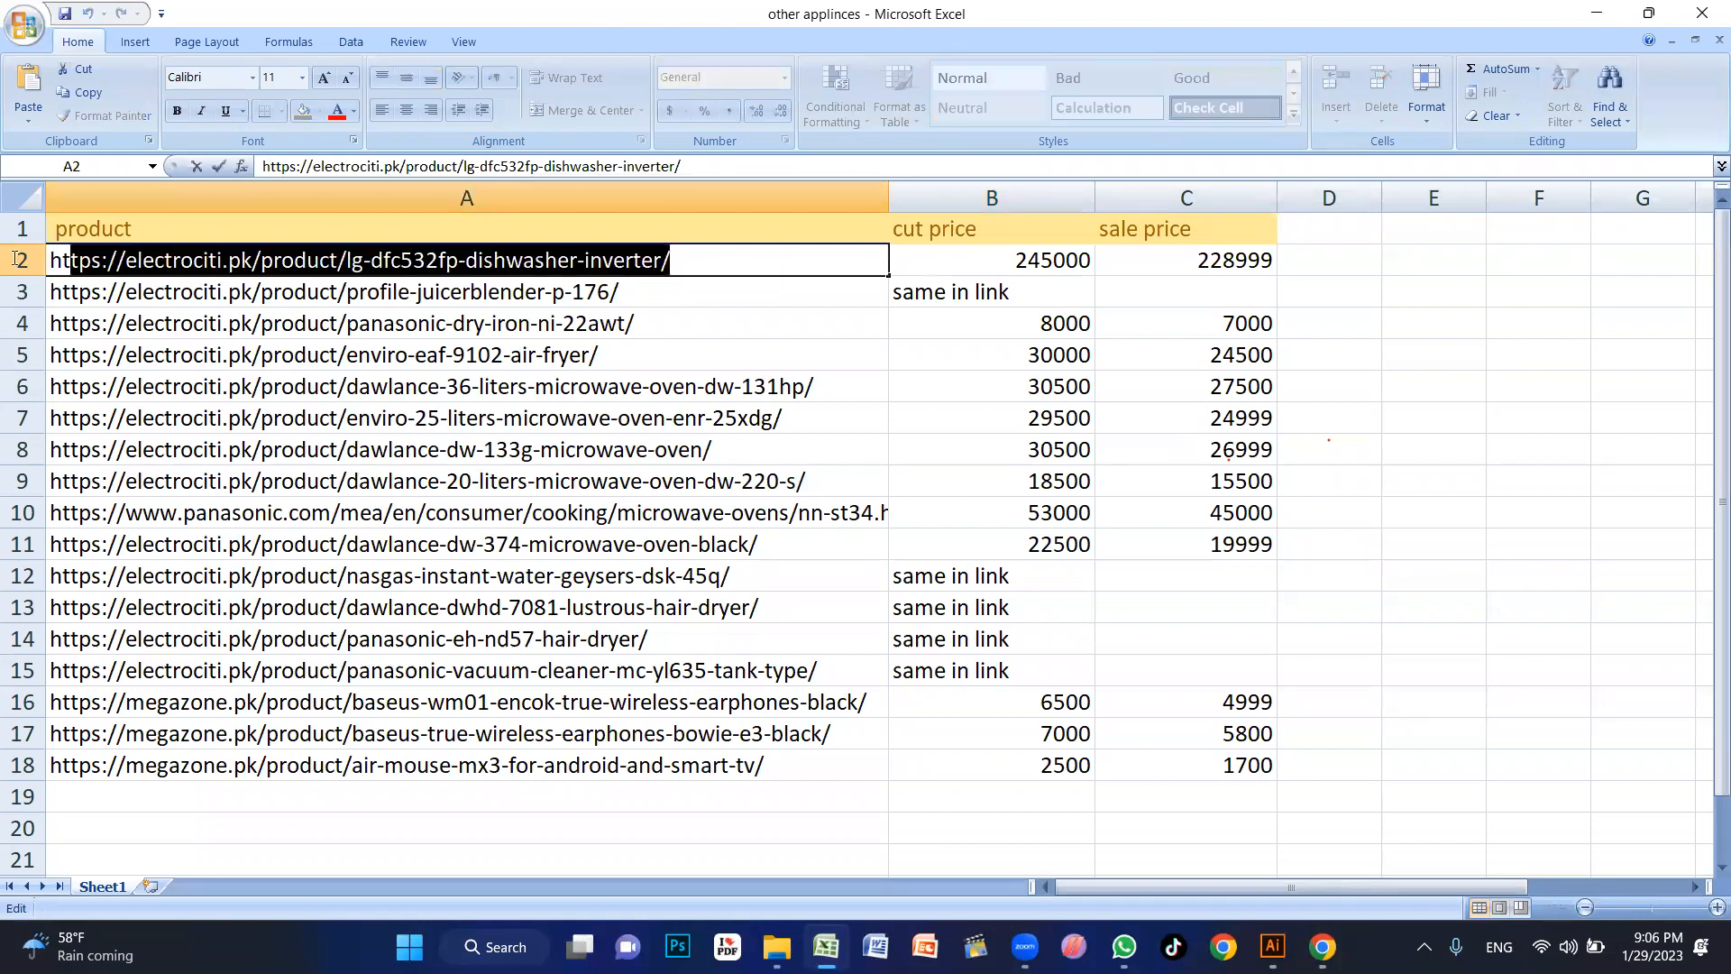
{"action": "left_click_drag", "start_coordinate": [868, 382], "coordinate": [844, 363]}
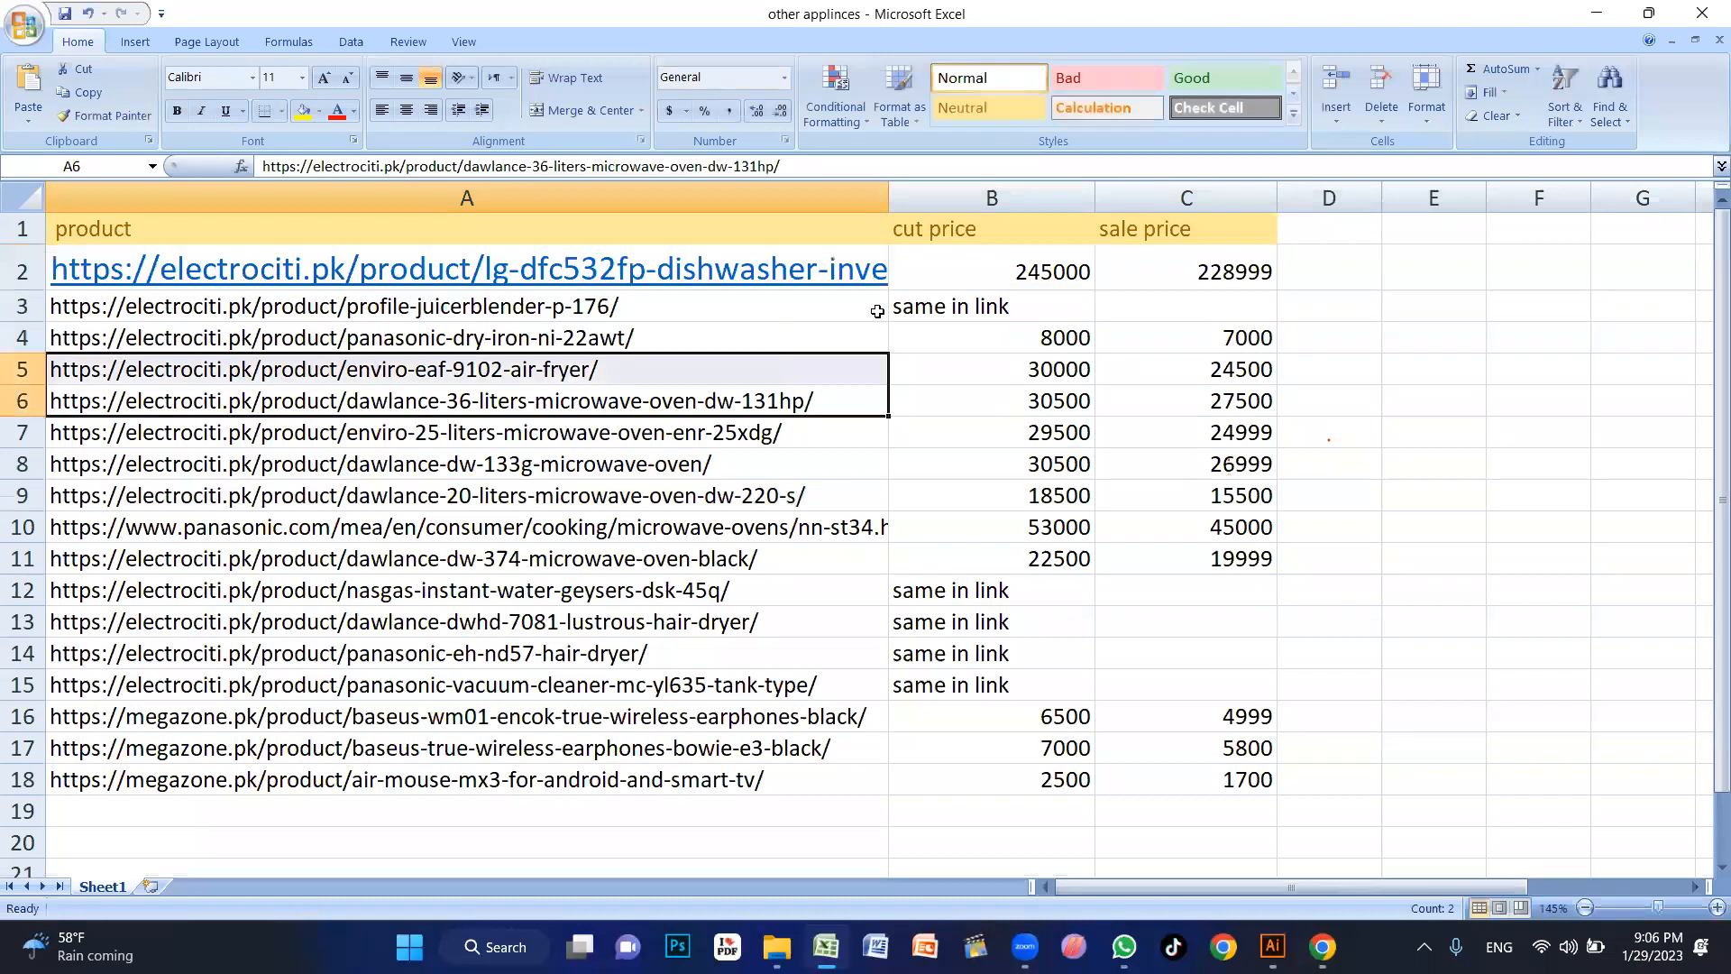
{"action": "left_click_drag", "start_coordinate": [895, 196], "coordinate": [926, 197]}
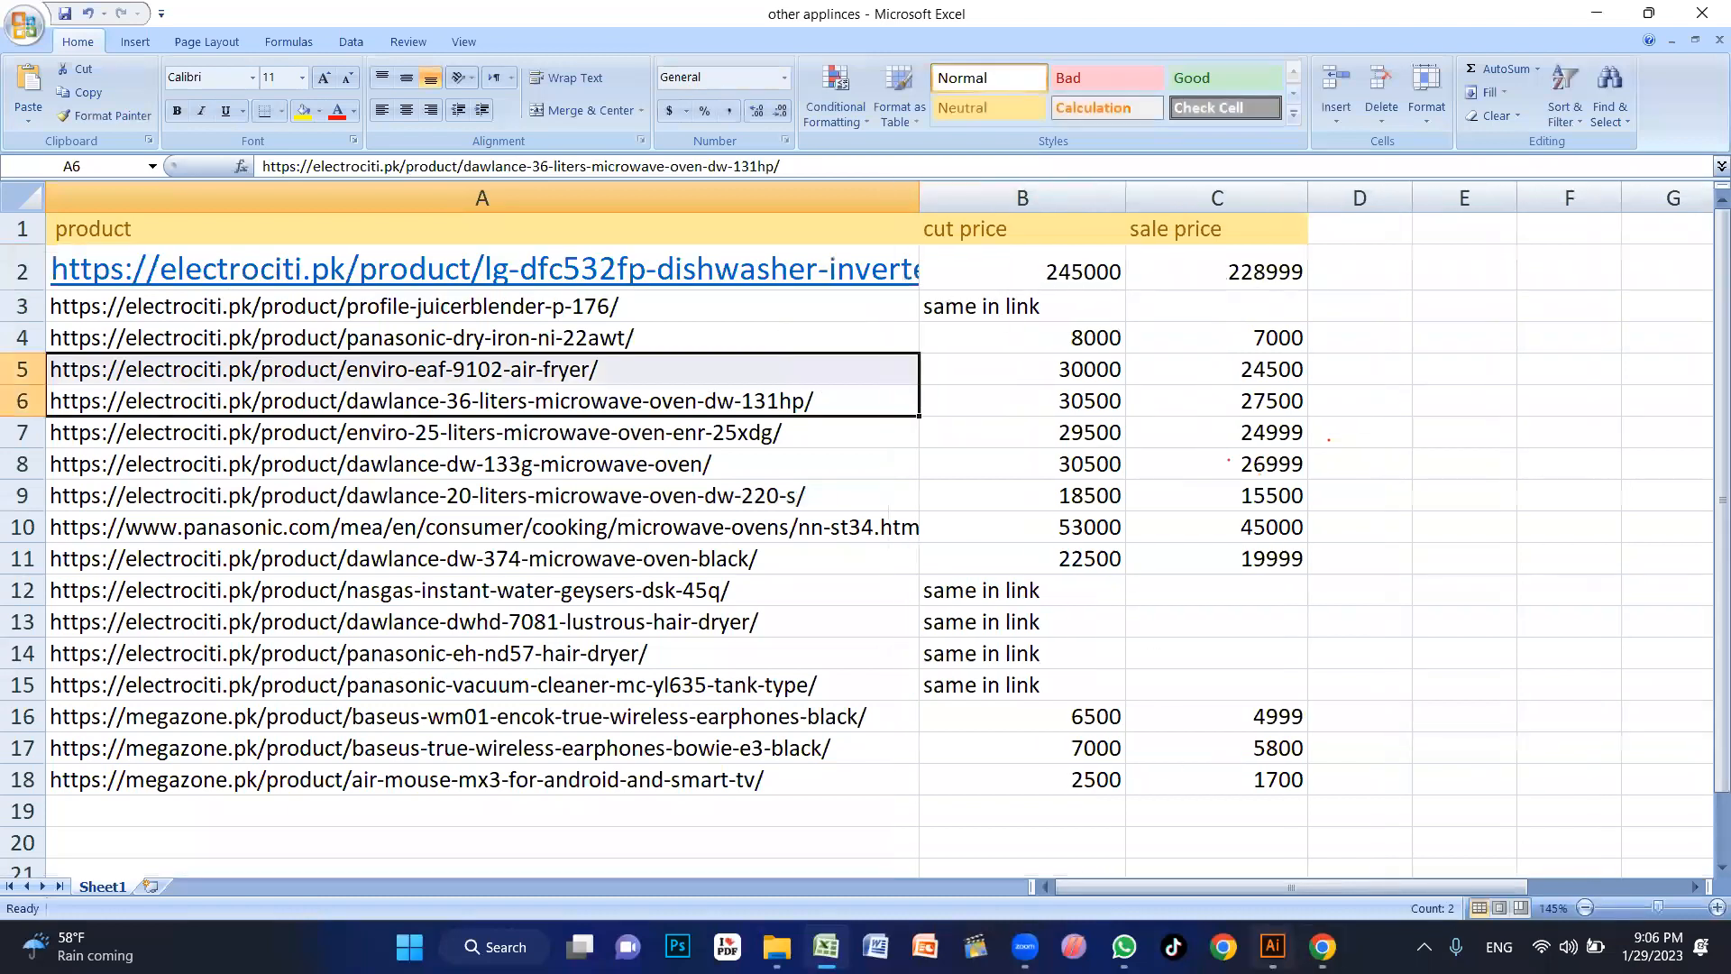
Step: Switch to Chrome and open the copied electrociti.pk dishwasher link in a new tab
{"action": "left_click", "coordinate": [1323, 947]}
{"action": "left_click", "coordinate": [311, 18]}
{"action": "key", "text": "ctrl+v"}
{"action": "key", "text": "Return"}
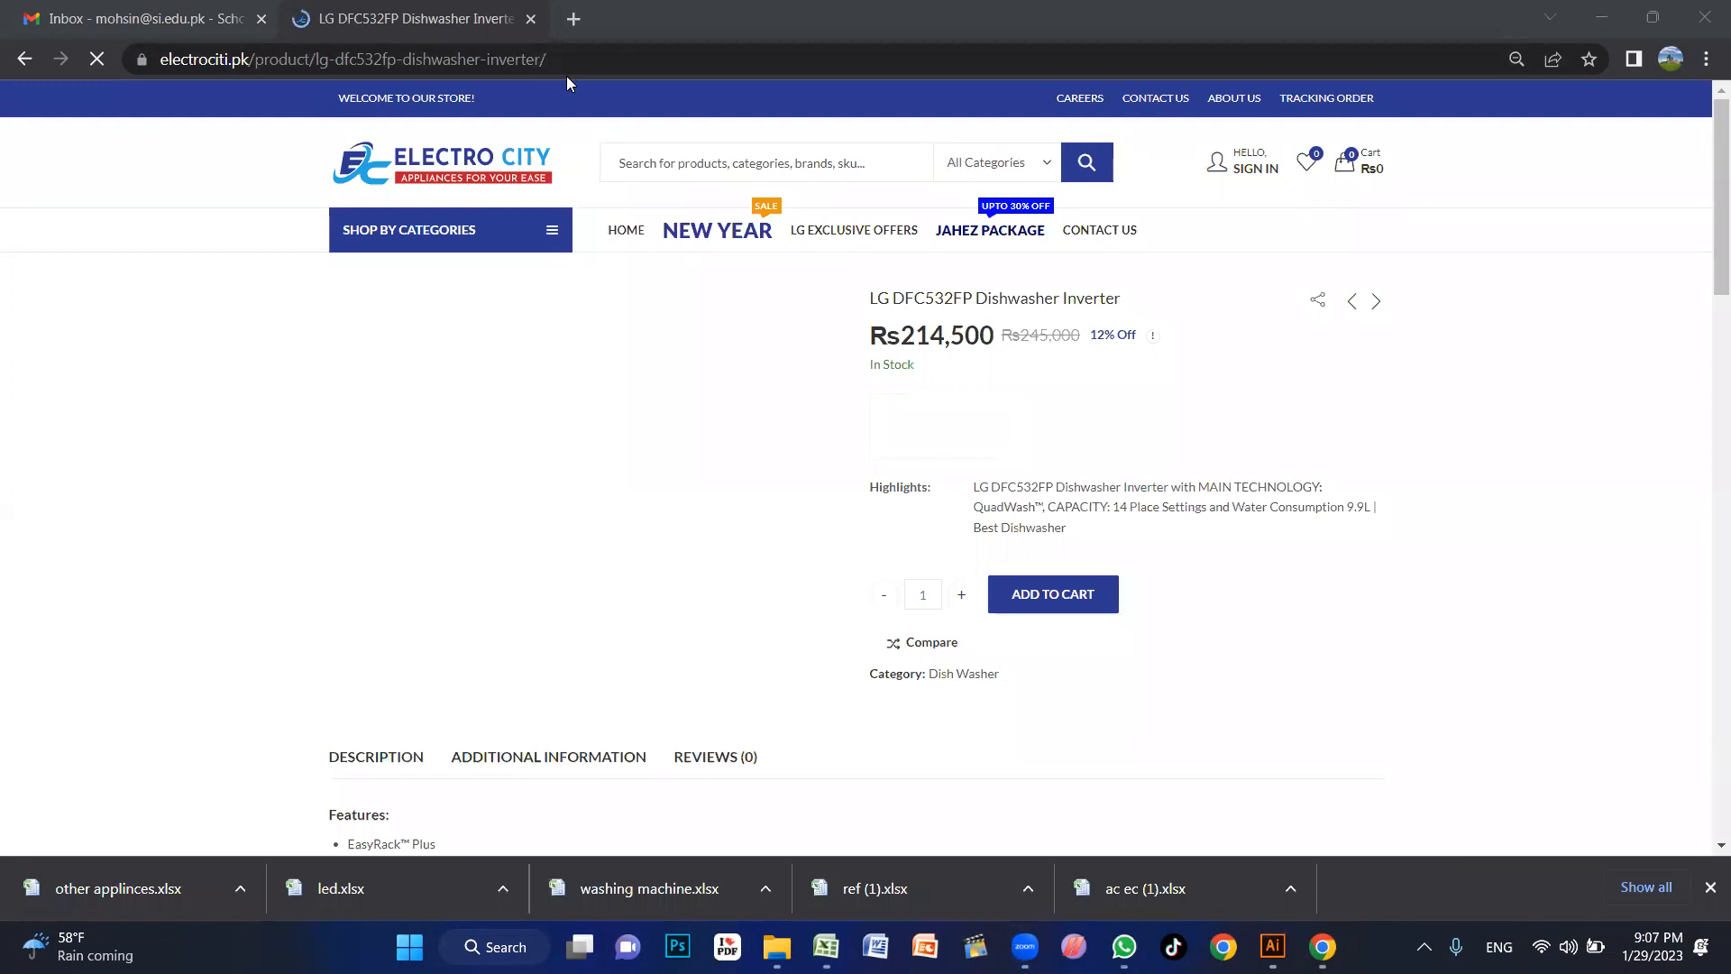
Step: Open the remove.bg website in another new tab
{"action": "left_click", "coordinate": [574, 18]}
{"action": "type", "text": "re"}
{"action": "key", "text": "Return"}
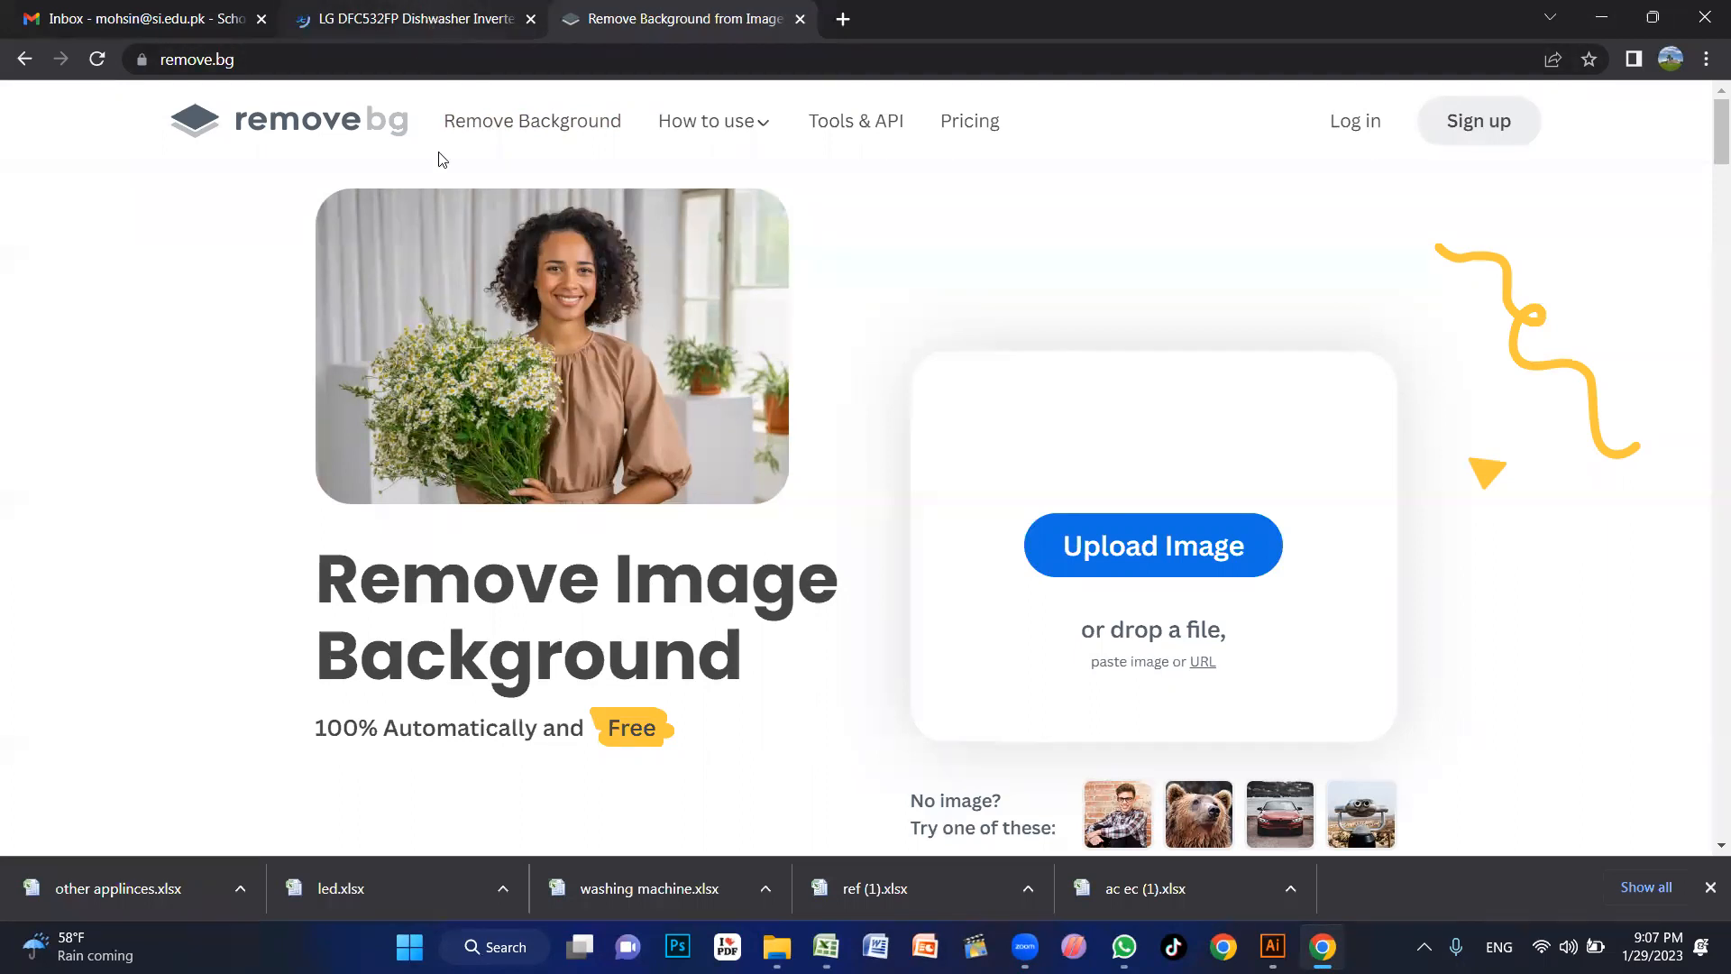
Step: Return to the LG dishwasher product page, check the model number in the title, and copy the product image
{"action": "left_click", "coordinate": [424, 19]}
{"action": "left_click", "coordinate": [375, 416]}
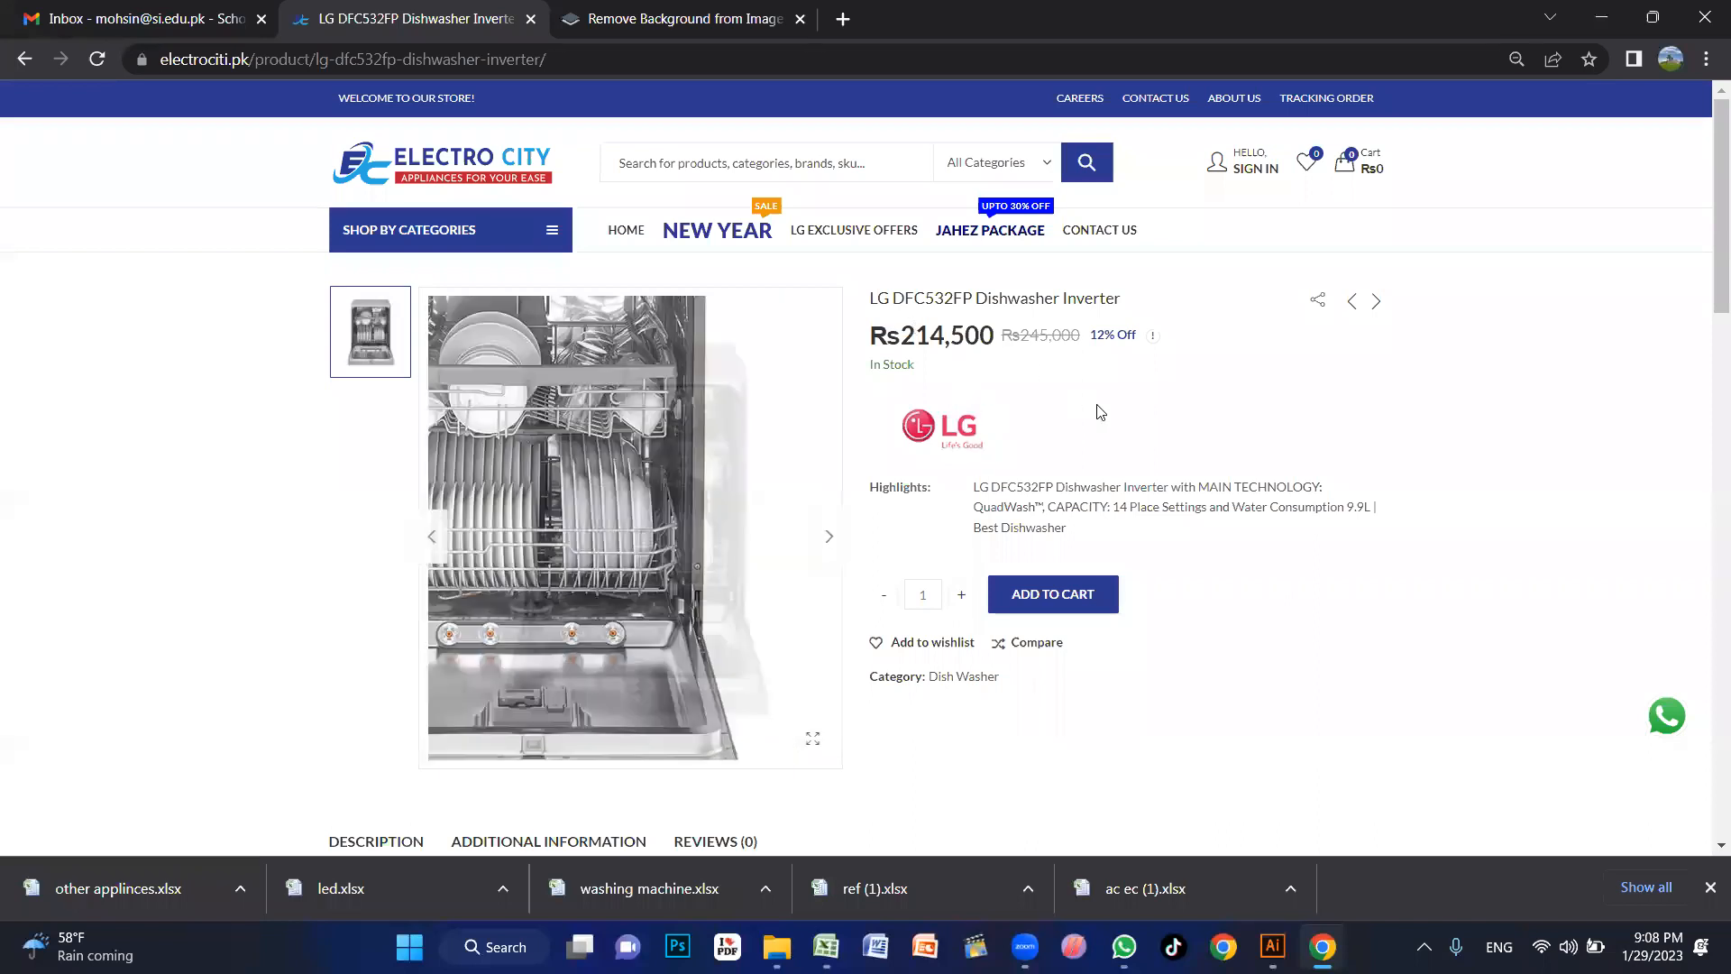
{"action": "double_click", "coordinate": [881, 299]}
{"action": "left_click", "coordinate": [1067, 323]}
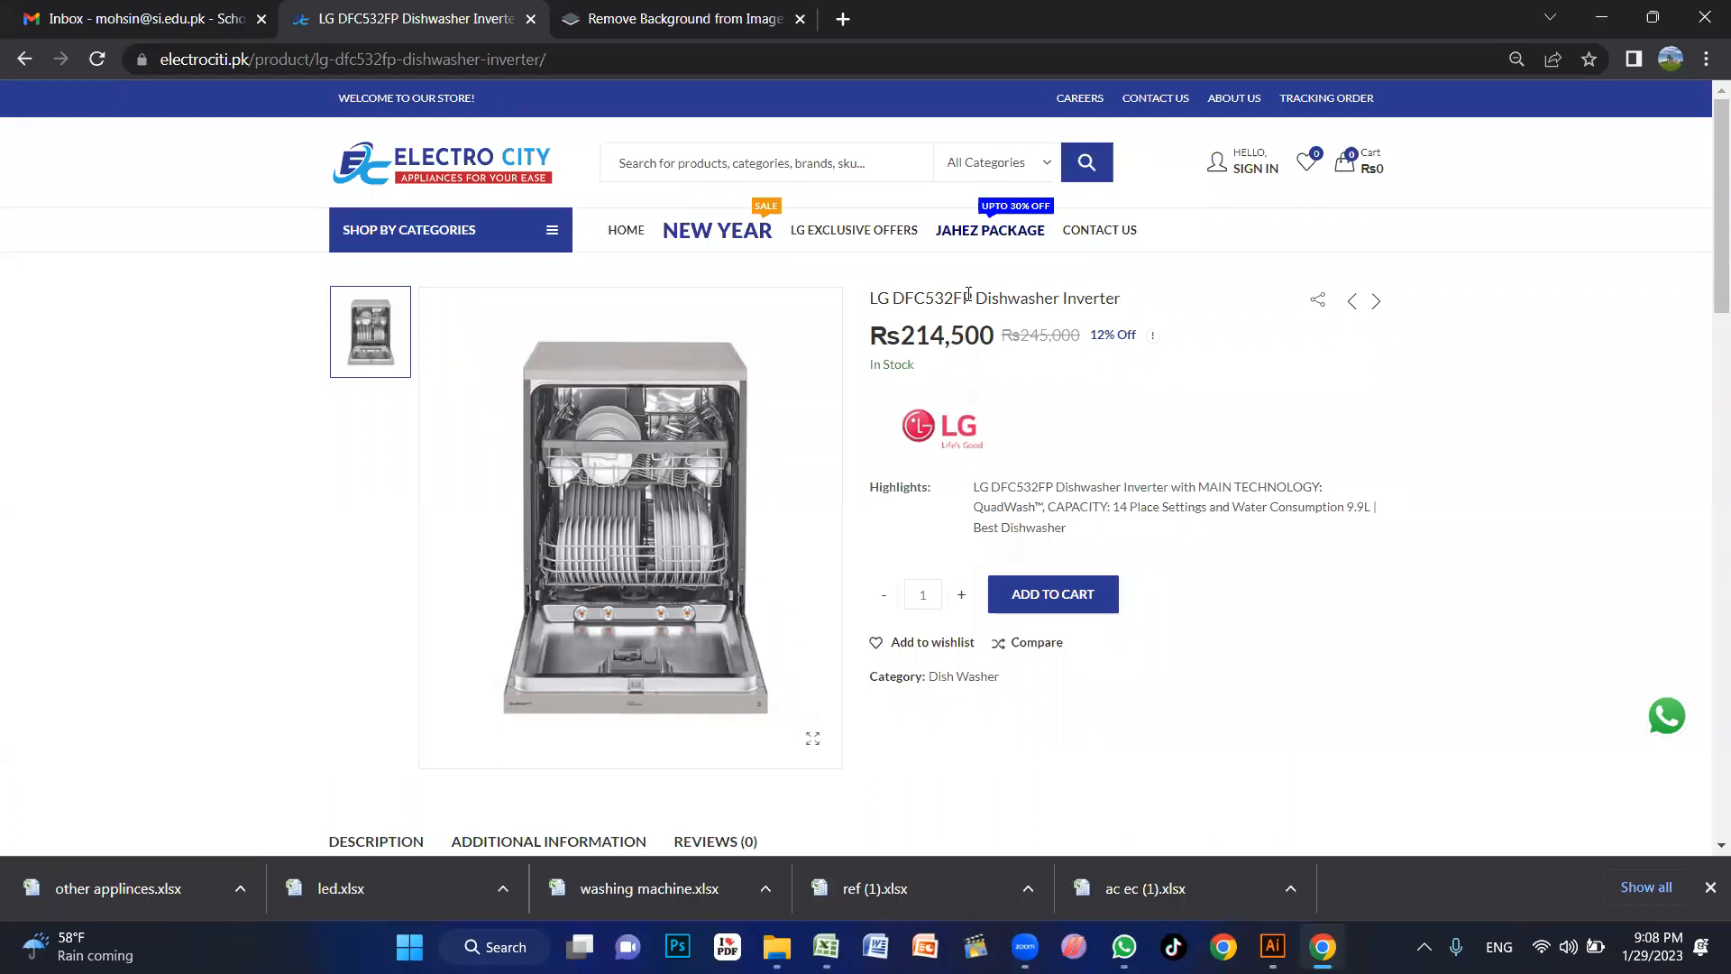
{"action": "left_click_drag", "start_coordinate": [975, 297], "coordinate": [893, 301]}
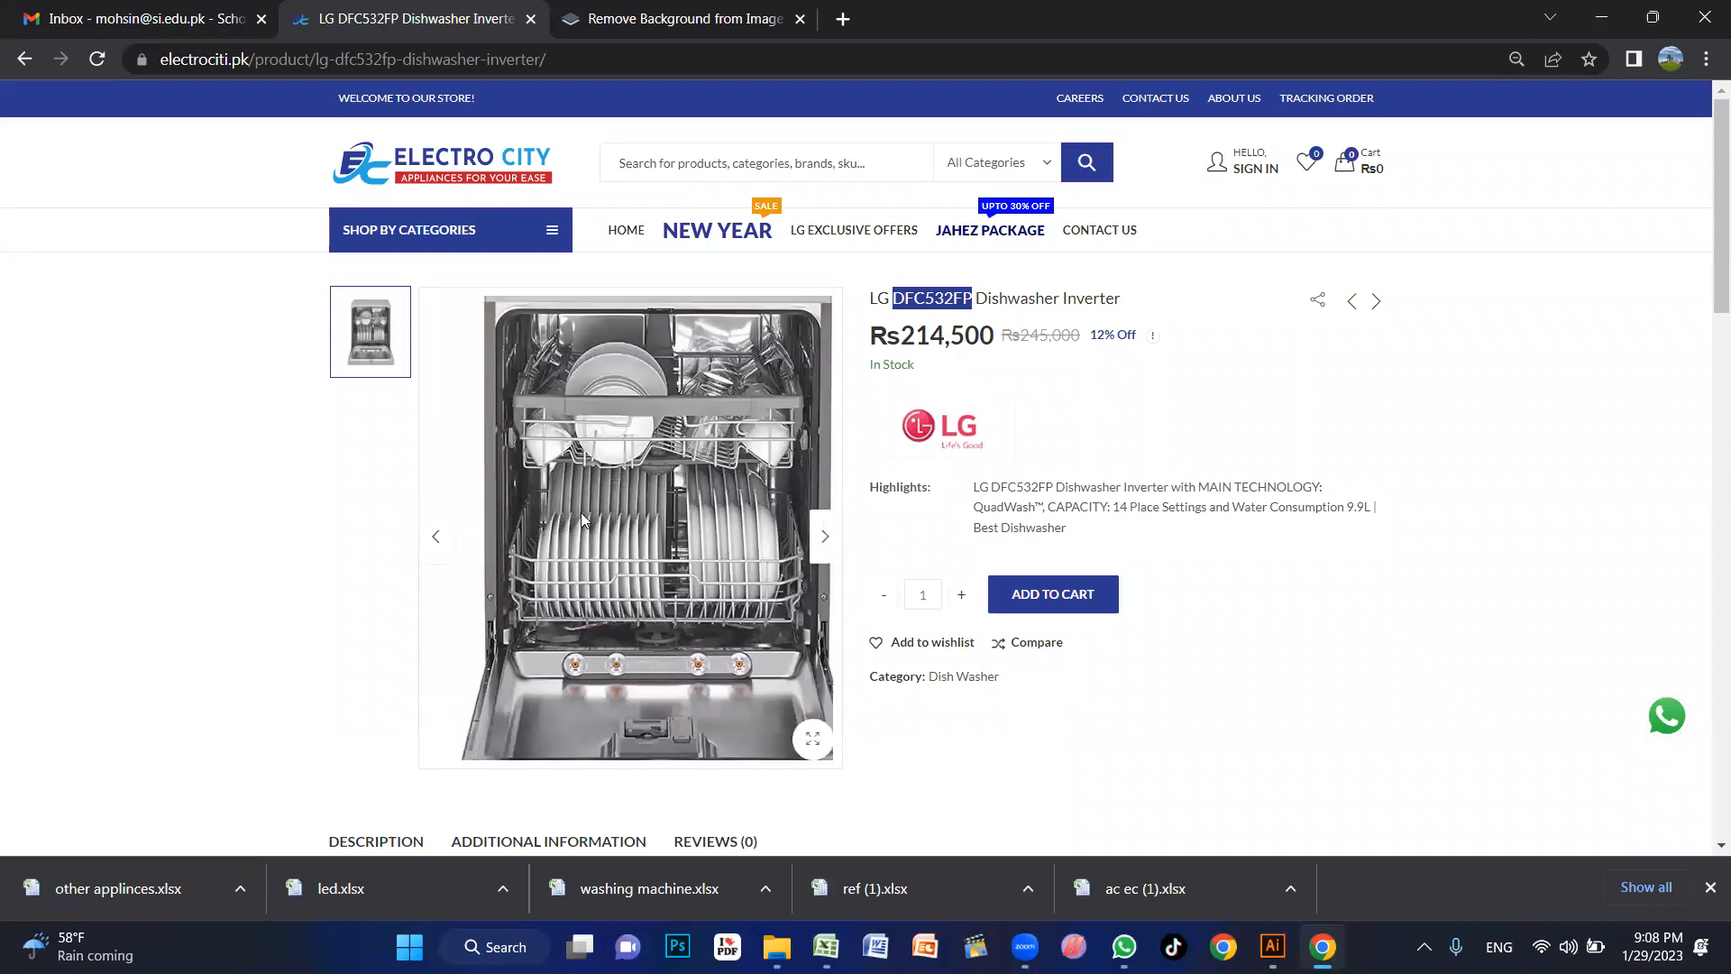
{"action": "right_click", "coordinate": [646, 402]}
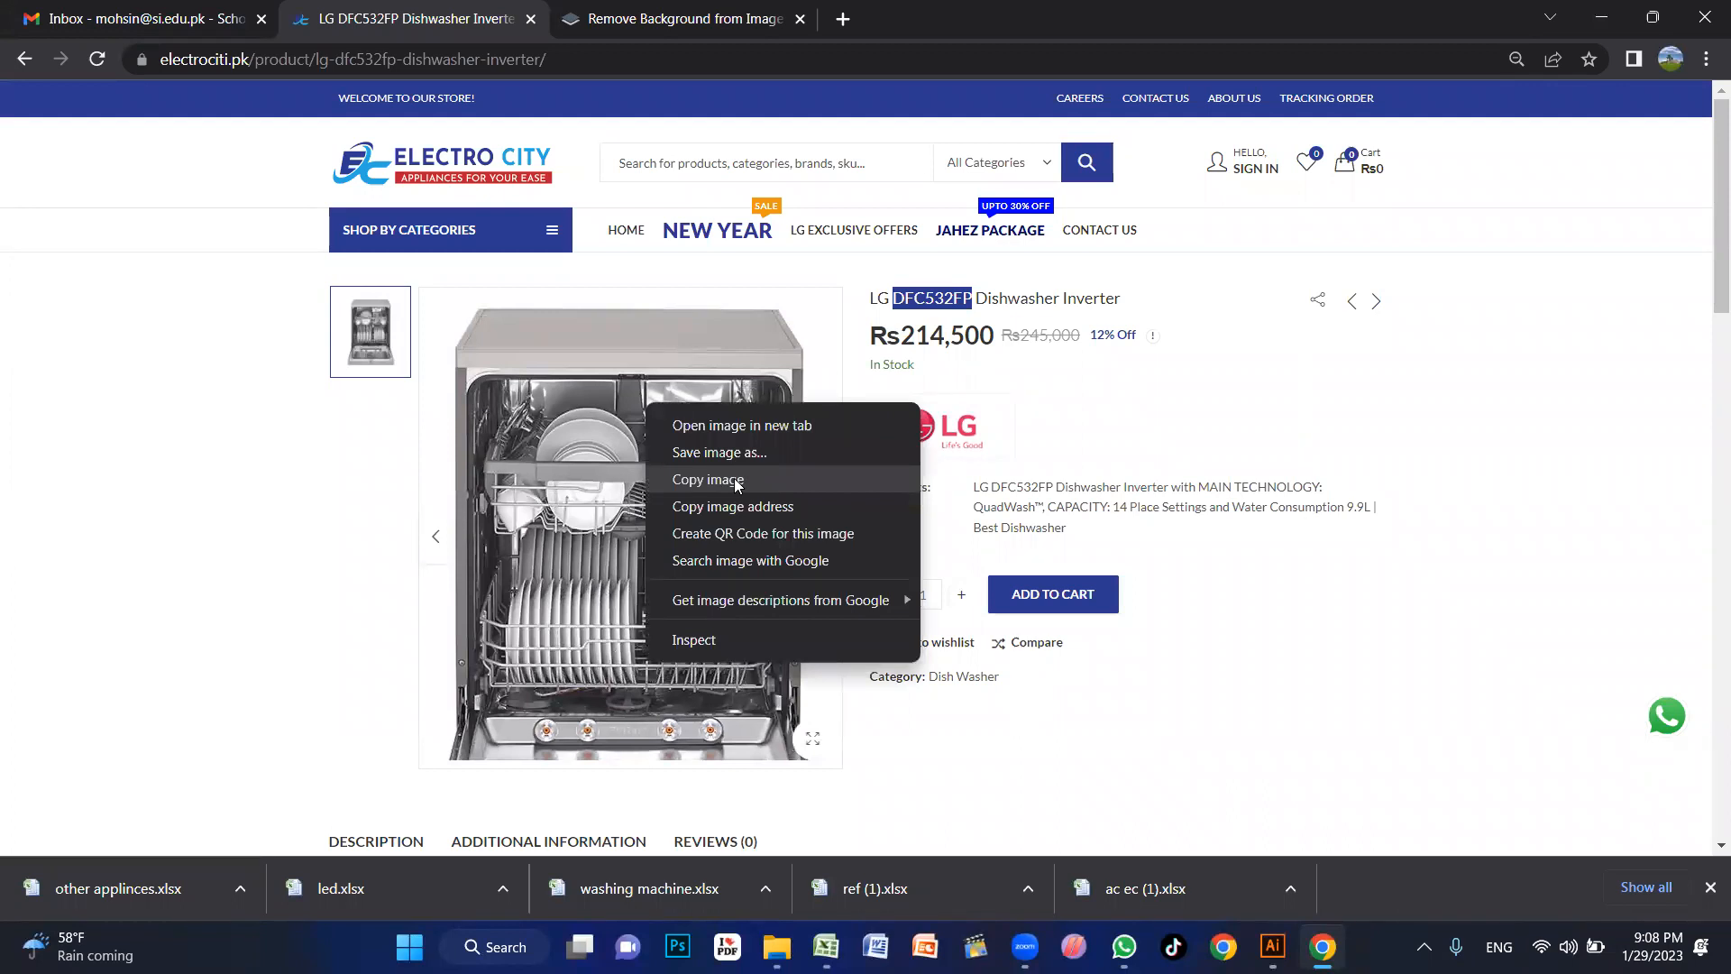
{"action": "left_click", "coordinate": [770, 478]}
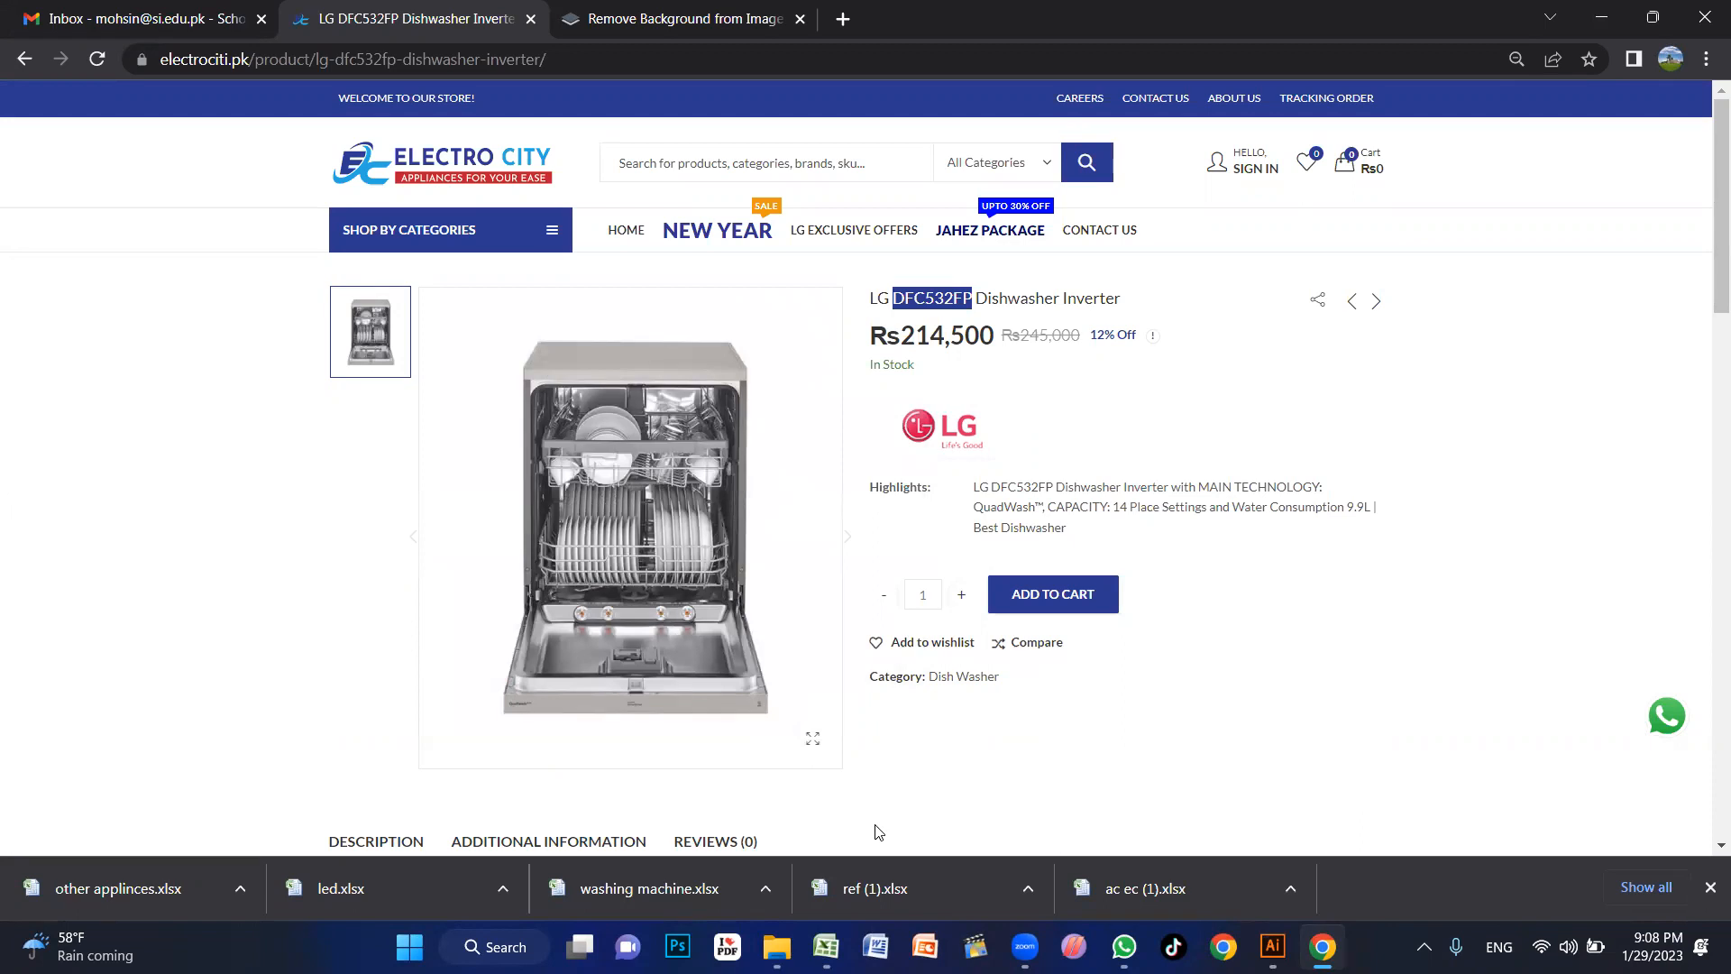
Step: Remove the background of the copied dishwasher image with remove.bg and download the preview-size result
{"action": "left_click", "coordinate": [678, 20]}
{"action": "key", "text": "ctrl+v"}
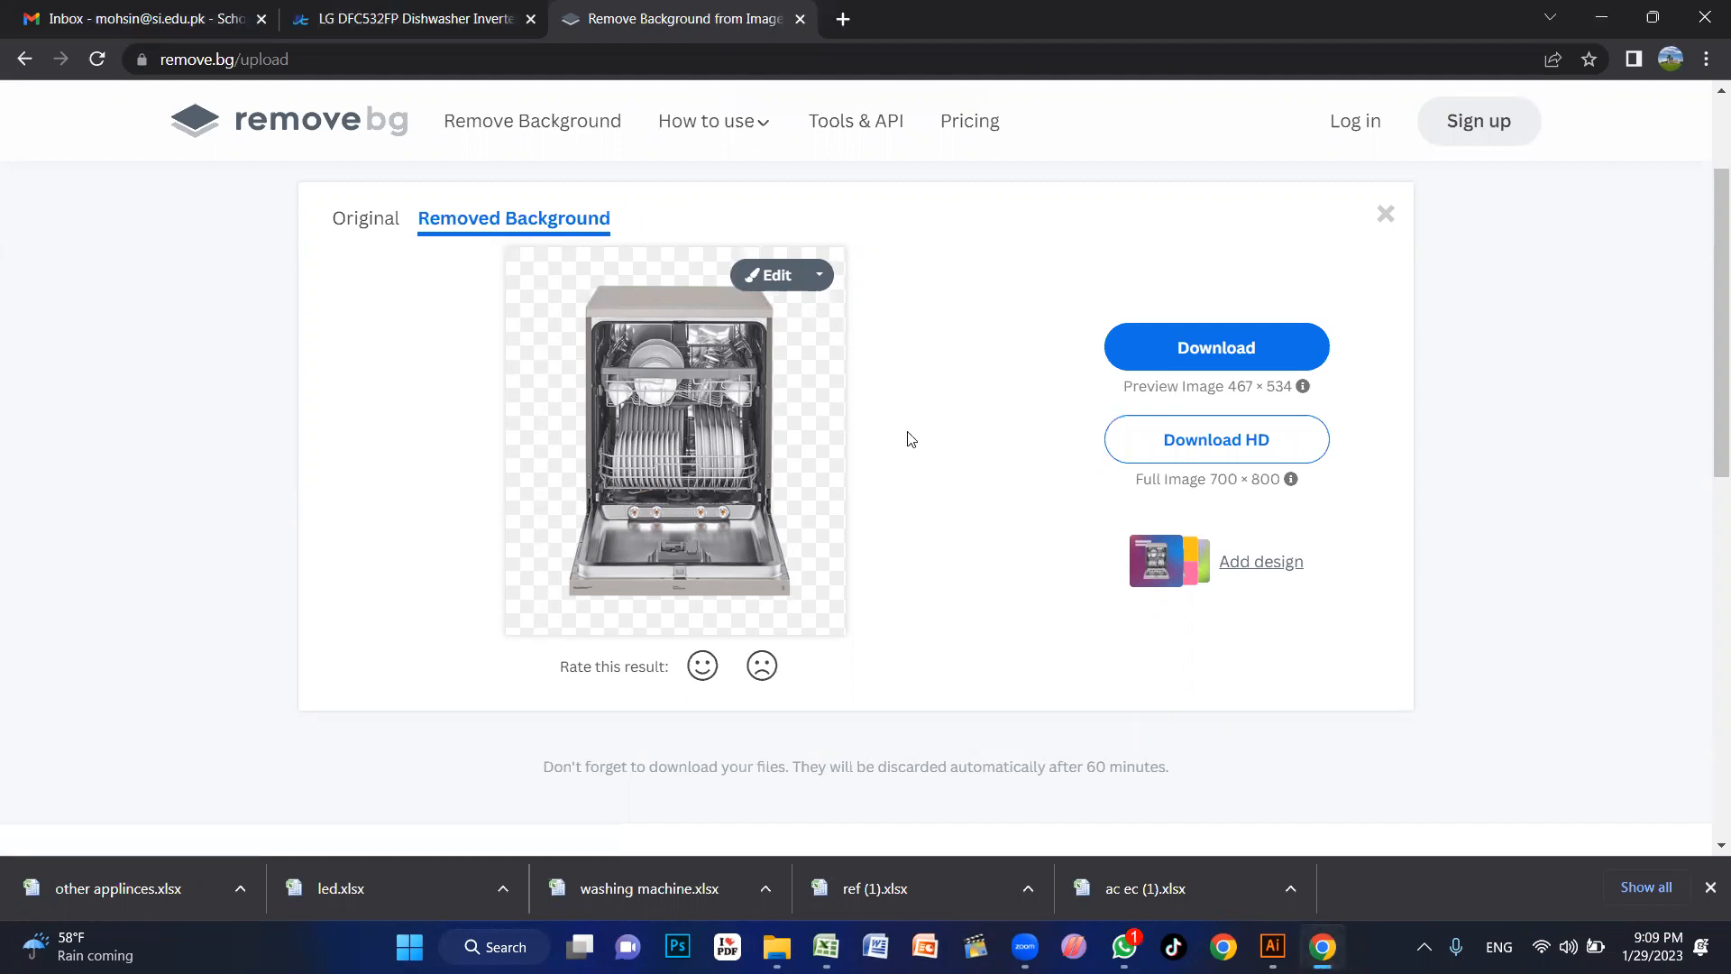
{"action": "left_click", "coordinate": [1232, 351]}
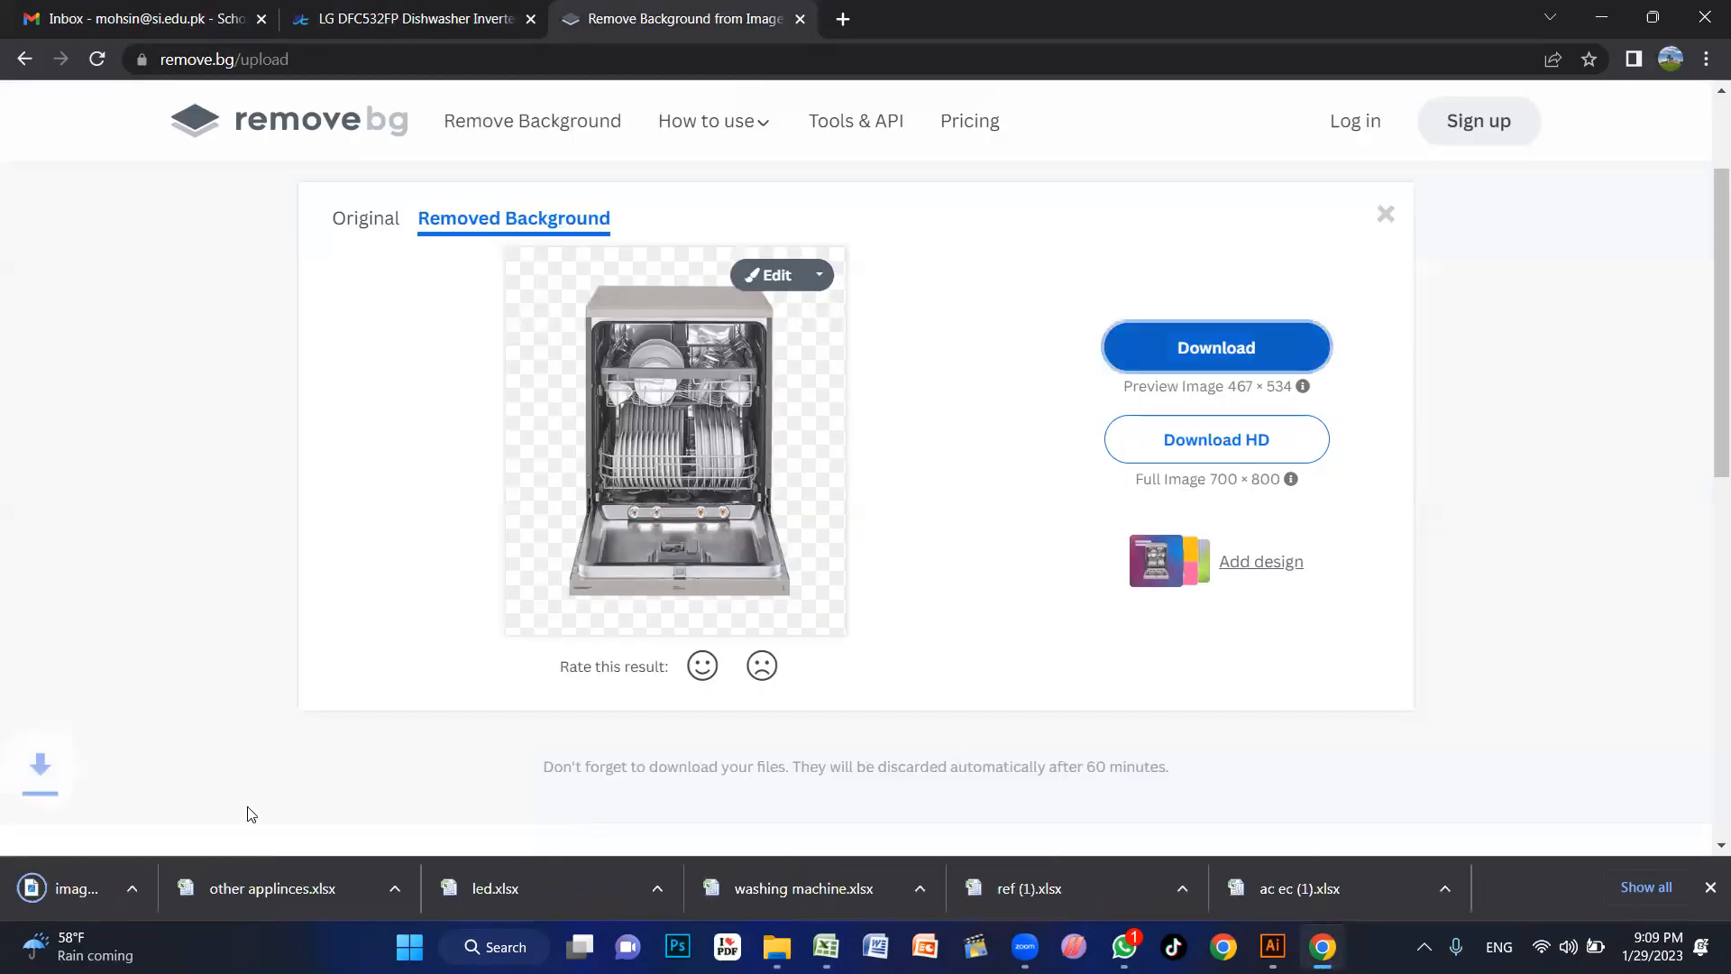
Step: Open the downloaded background-free dishwasher image in Illustrator and move it off to the left of the artboard
{"action": "left_click_drag", "start_coordinate": [137, 887], "coordinate": [791, 470]}
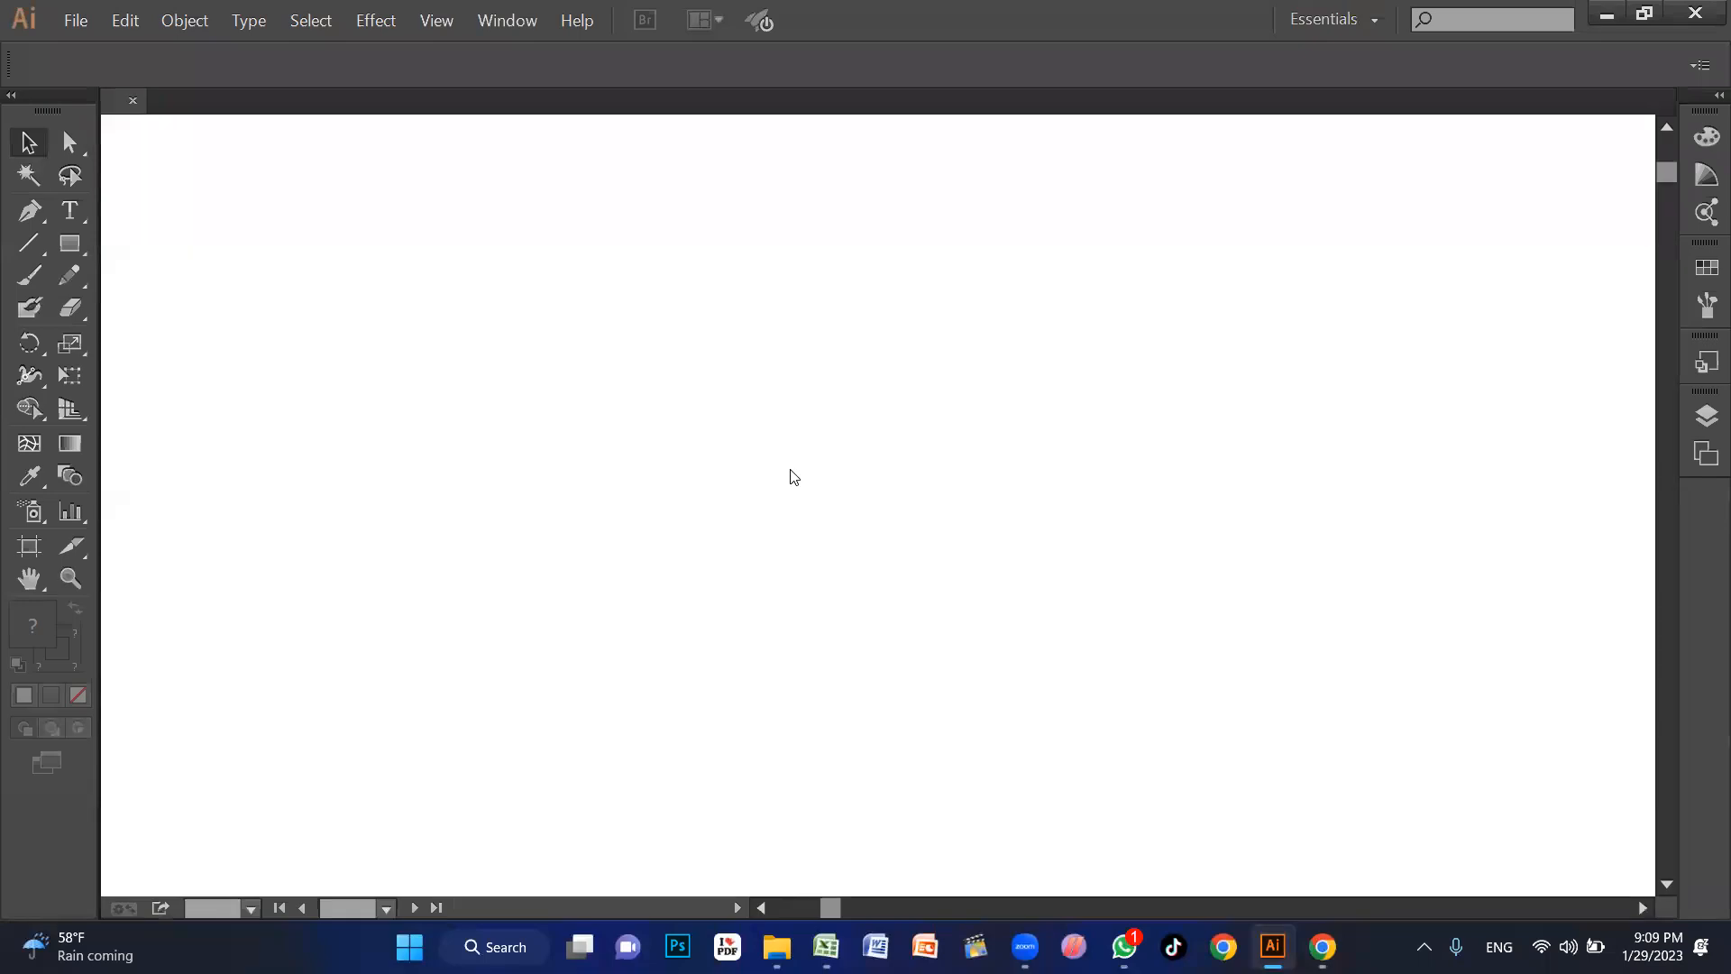
{"action": "left_click_drag", "start_coordinate": [900, 471], "coordinate": [494, 471]}
{"action": "left_click_drag", "start_coordinate": [297, 435], "coordinate": [298, 435]}
{"action": "key", "text": "alt+Tab"}
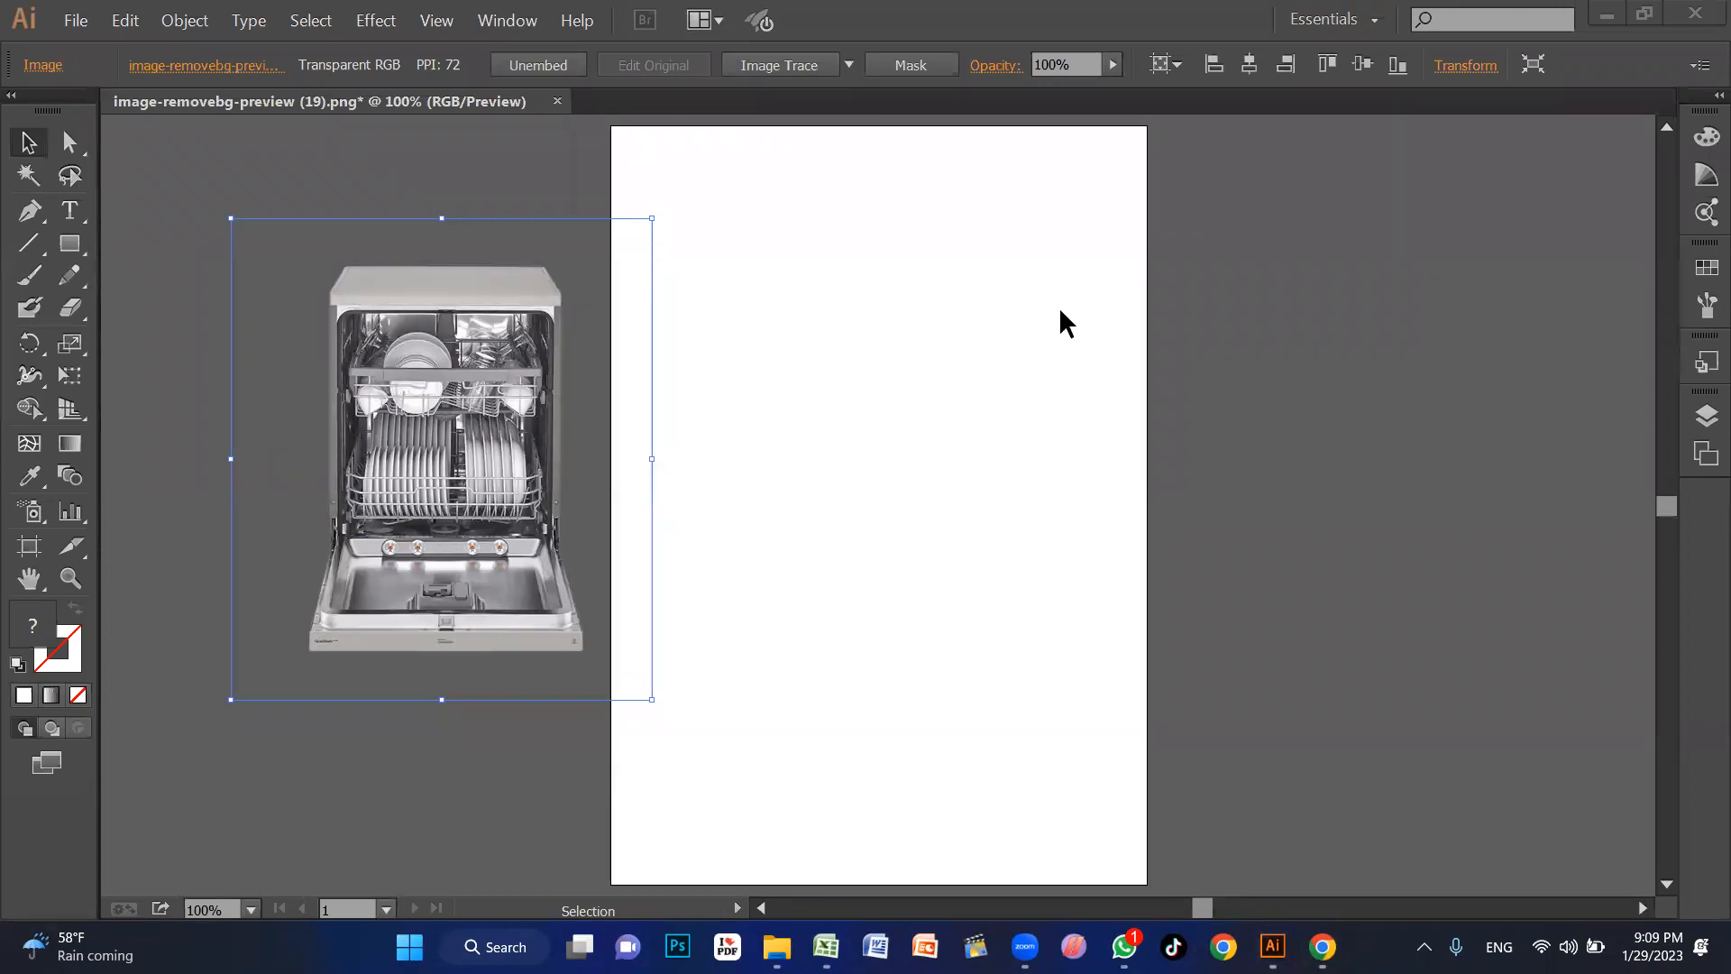
{"action": "key", "text": "alt+Tab"}
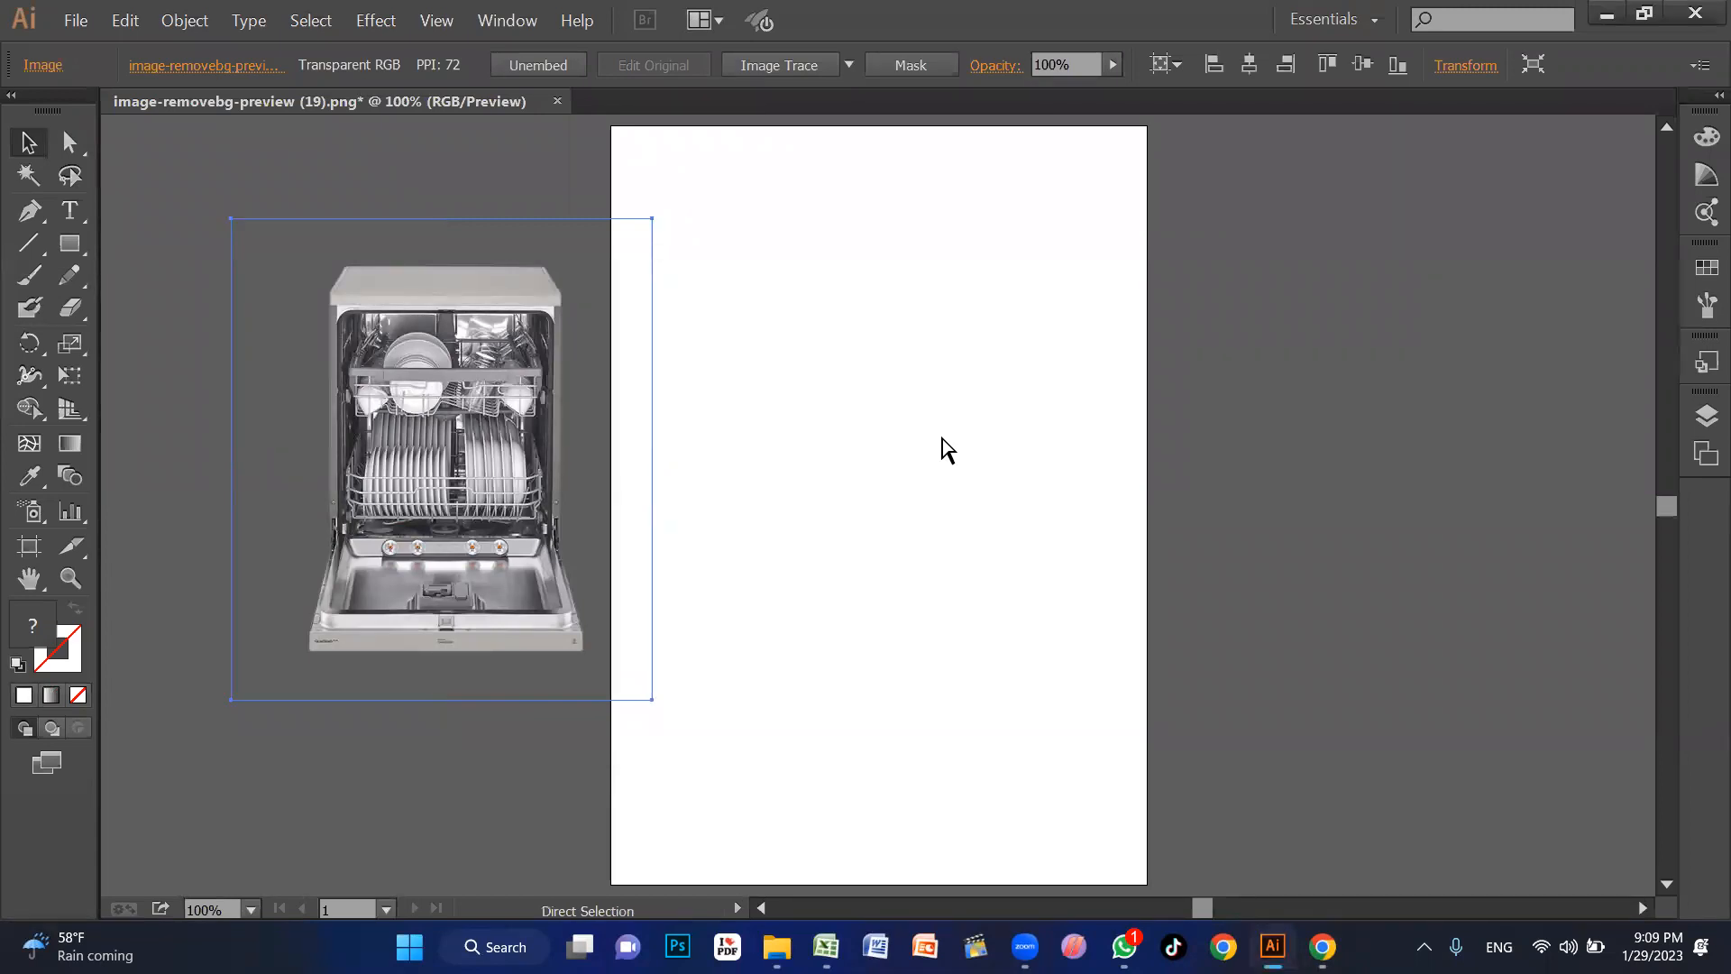
Step: Create a new document with pixel units, 1080 px wide and 1080 px high
{"action": "key", "text": "ctrl+n"}
{"action": "left_click", "coordinate": [1085, 455]}
{"action": "left_click", "coordinate": [1097, 630]}
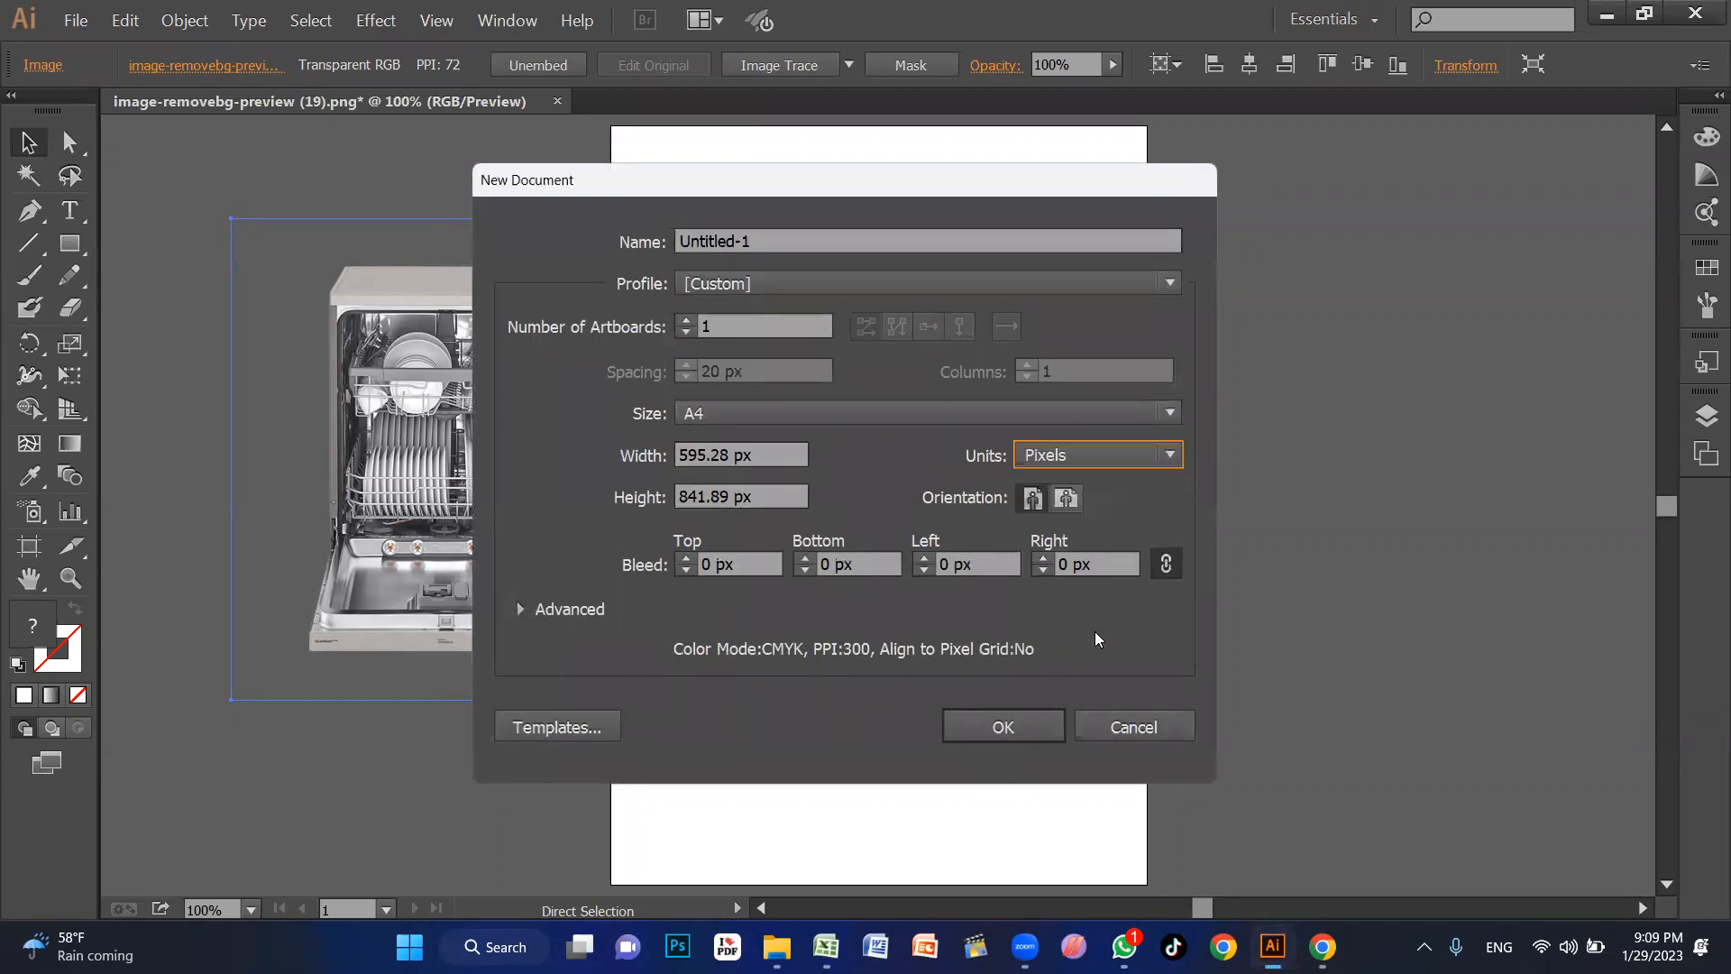
{"action": "left_click", "coordinate": [796, 452]}
{"action": "type", "text": "1080"}
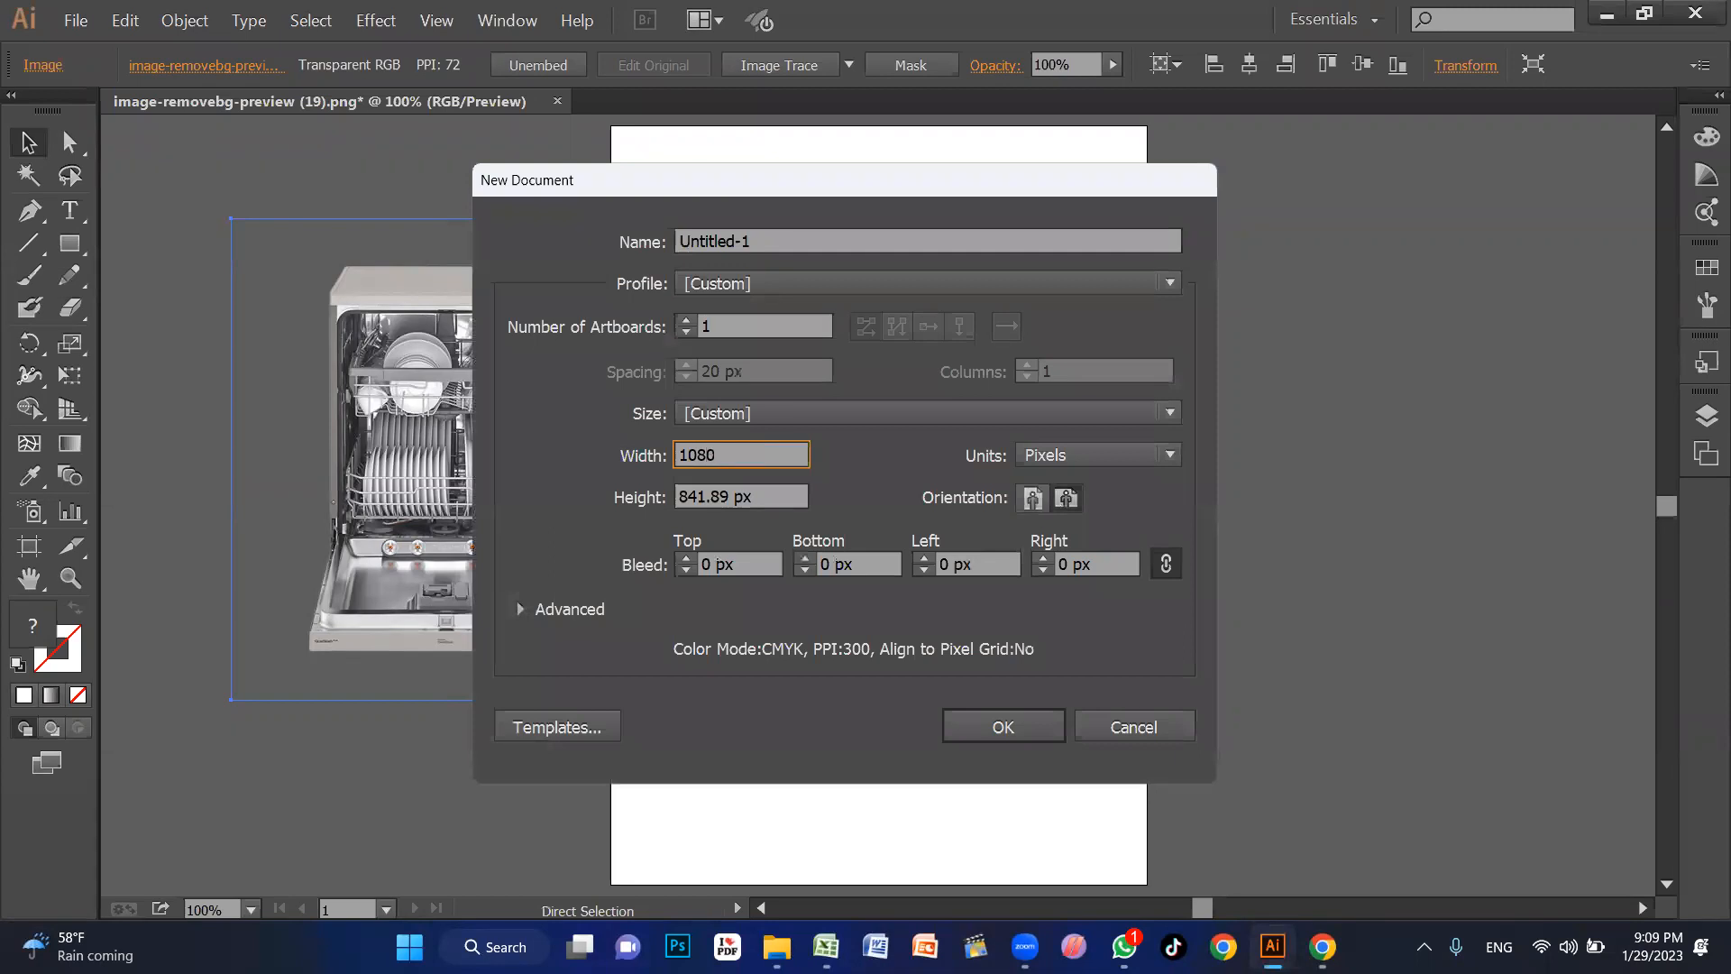
{"action": "key", "text": "Tab"}
{"action": "type", "text": "1"}
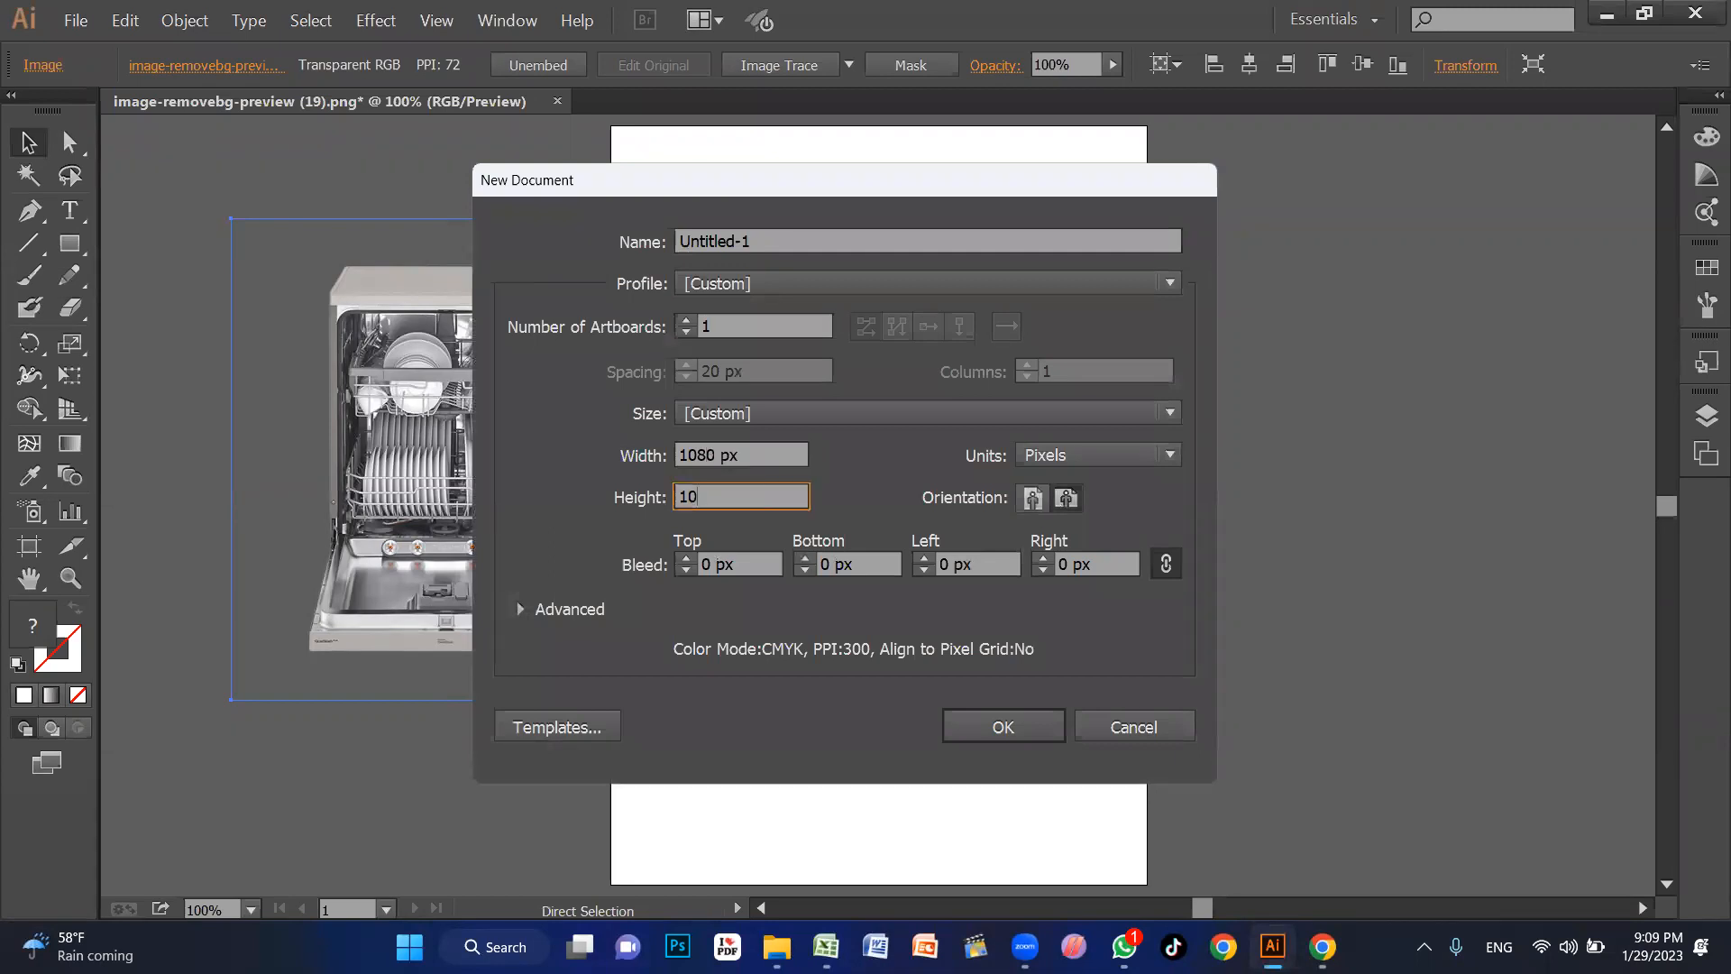
{"action": "type", "text": "080"}
{"action": "key", "text": "Return"}
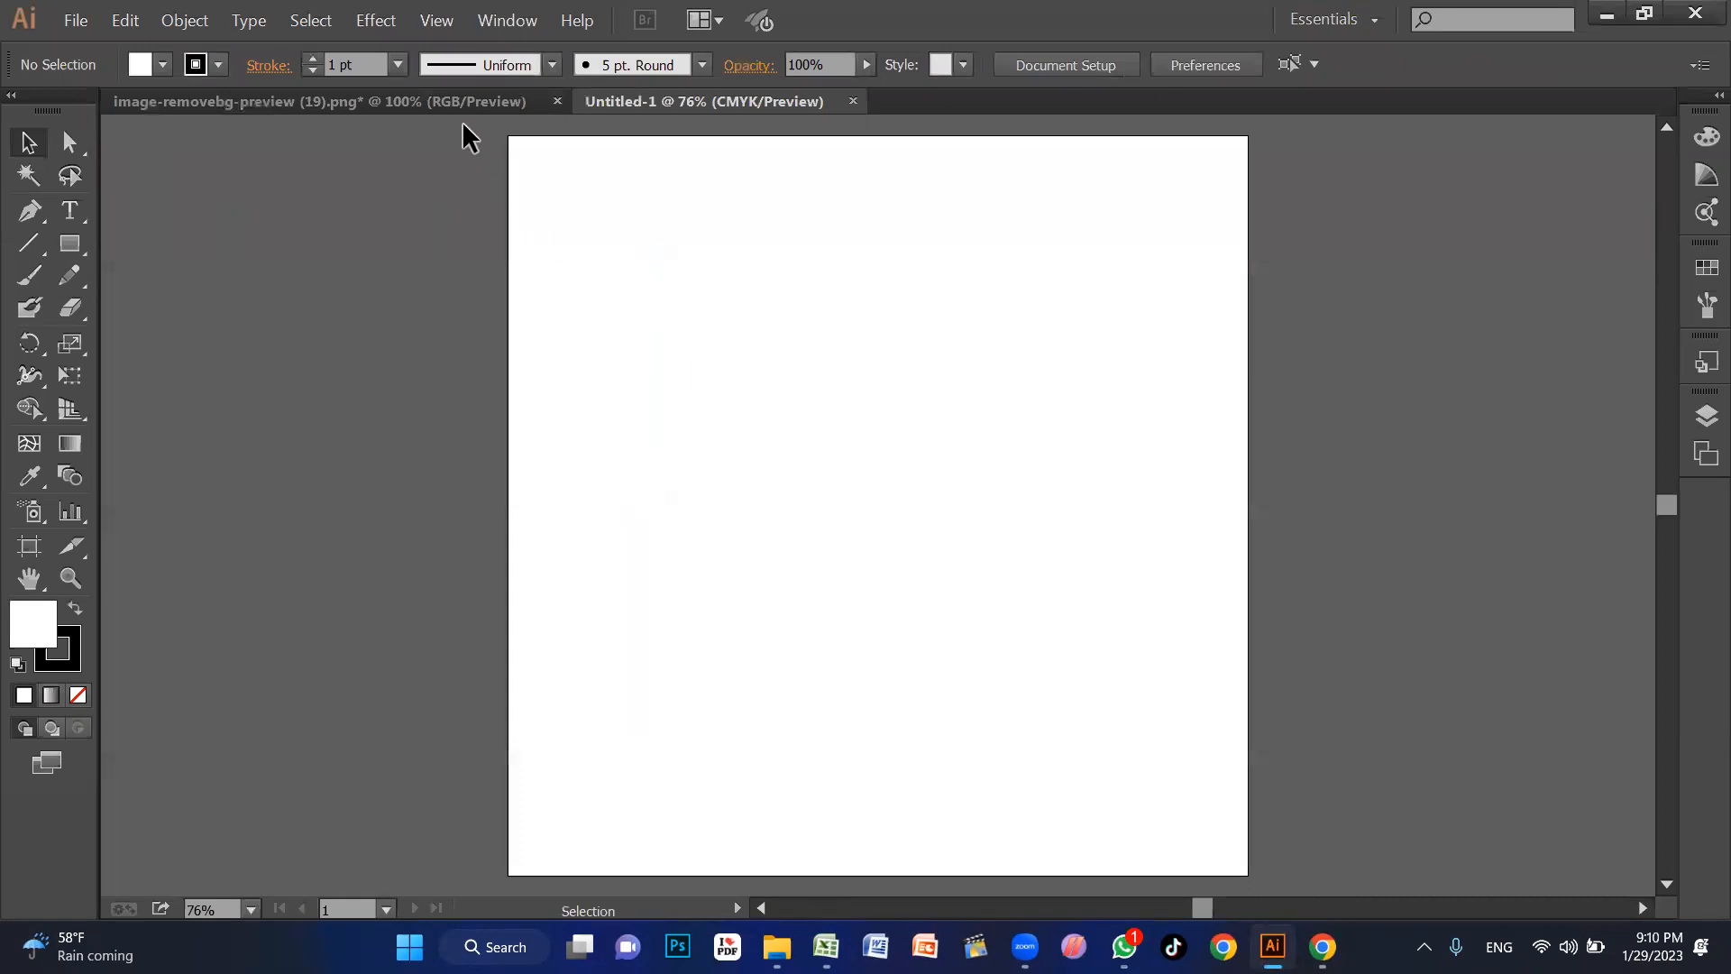
Step: Copy the dishwasher image into the new square document and place it in the lower centre of the artboard
{"action": "left_click", "coordinate": [462, 102]}
{"action": "key", "text": "a"}
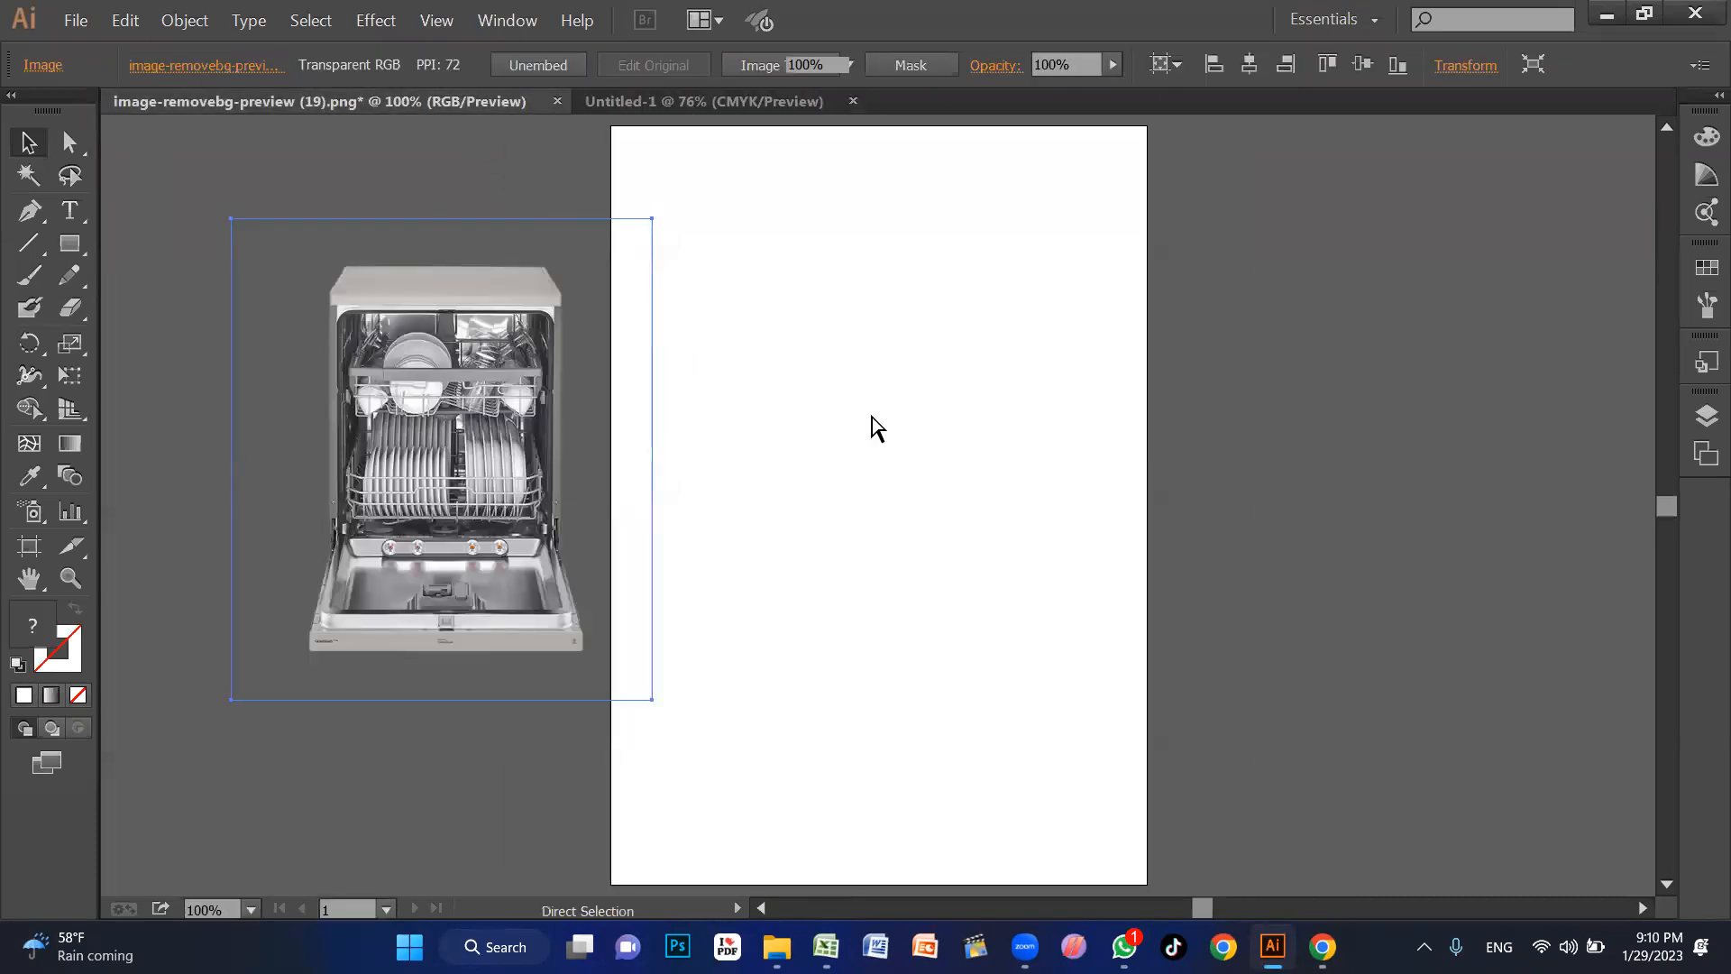
{"action": "key", "text": "ctrl+Tab"}
{"action": "key", "text": "ctrl+v"}
{"action": "left_click_drag", "start_coordinate": [883, 483], "coordinate": [878, 559]}
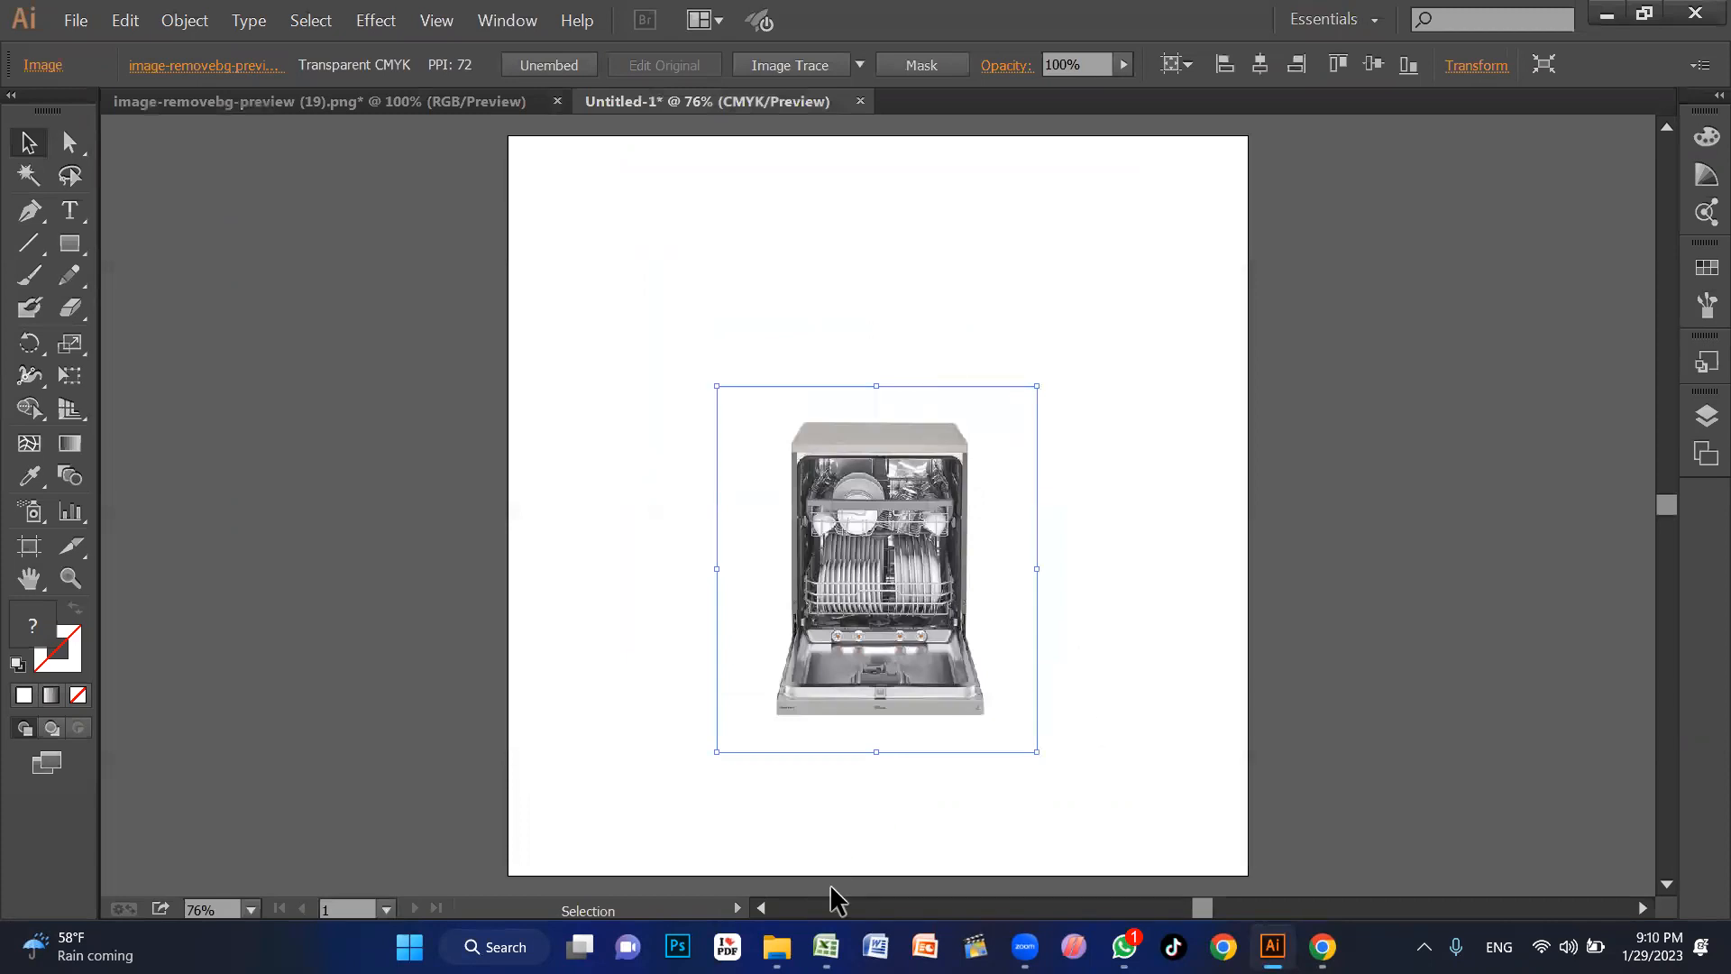
Step: Copy the title "LG DFC532FP Dishwasher Inverter" from the product page and paste it as text above the dishwasher image
{"action": "key", "text": "alt+Tab"}
{"action": "left_click", "coordinate": [1060, 366]}
{"action": "left_click_drag", "start_coordinate": [1129, 301], "coordinate": [834, 304]}
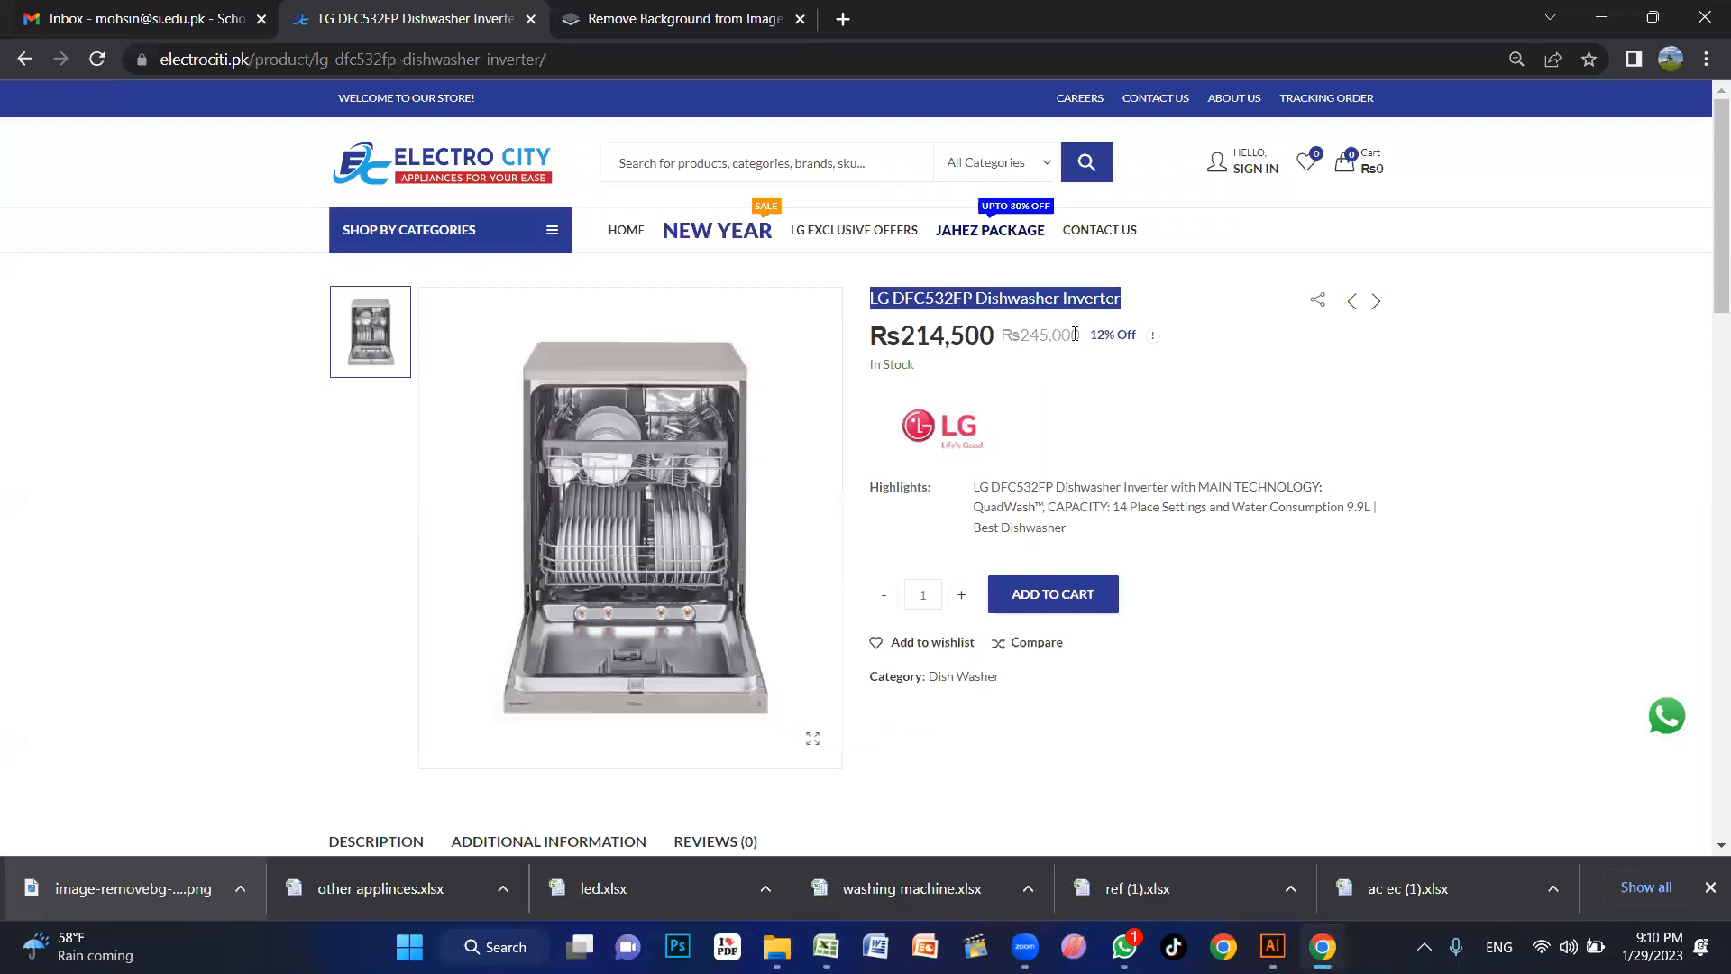
{"action": "left_click", "coordinate": [1602, 18]}
{"action": "key", "text": "t"}
{"action": "left_click", "coordinate": [738, 273]}
{"action": "key", "text": "ctrl+v"}
{"action": "key", "text": "Escape"}
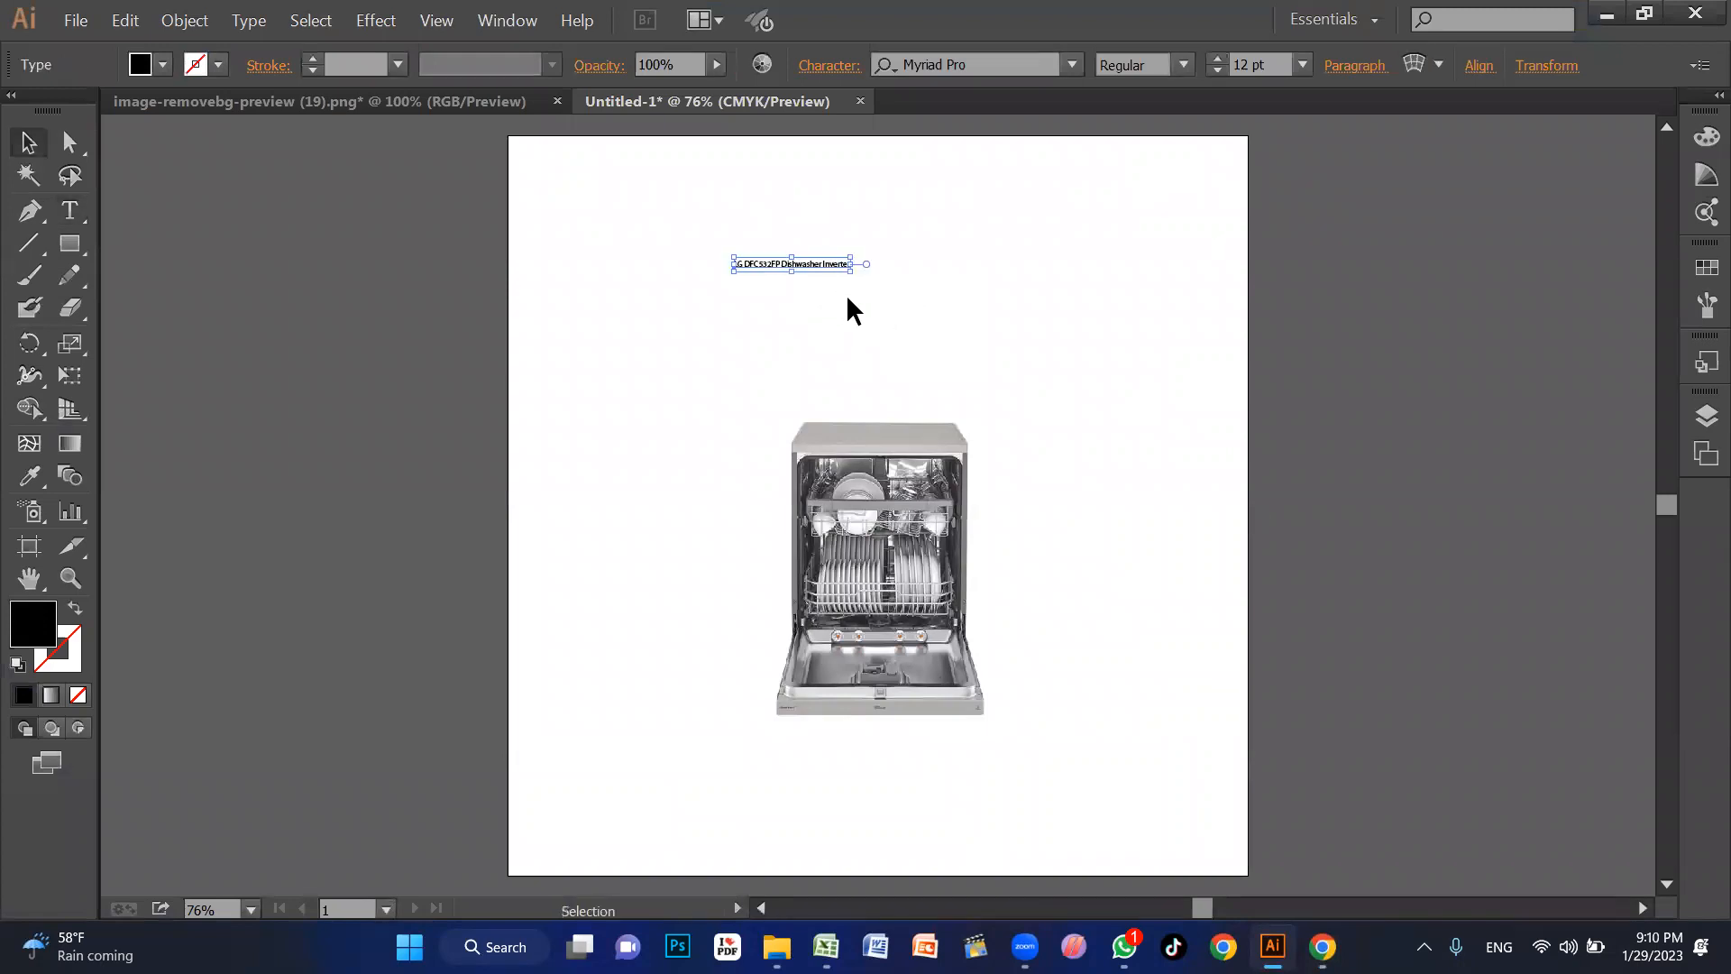
Step: Enlarge the pasted title to about 63 pt and centre it near the artboard's upper edge
{"action": "left_click_drag", "start_coordinate": [851, 271], "coordinate": [1226, 391]}
{"action": "left_click_drag", "start_coordinate": [1098, 298], "coordinate": [940, 243]}
Step: Cut DFC532FP and the extra space out of the title so it reads "LG Dishwasher Inverter"
{"action": "left_click", "coordinate": [810, 265]}
{"action": "key", "text": "t"}
{"action": "left_click_drag", "start_coordinate": [820, 242], "coordinate": [634, 243]}
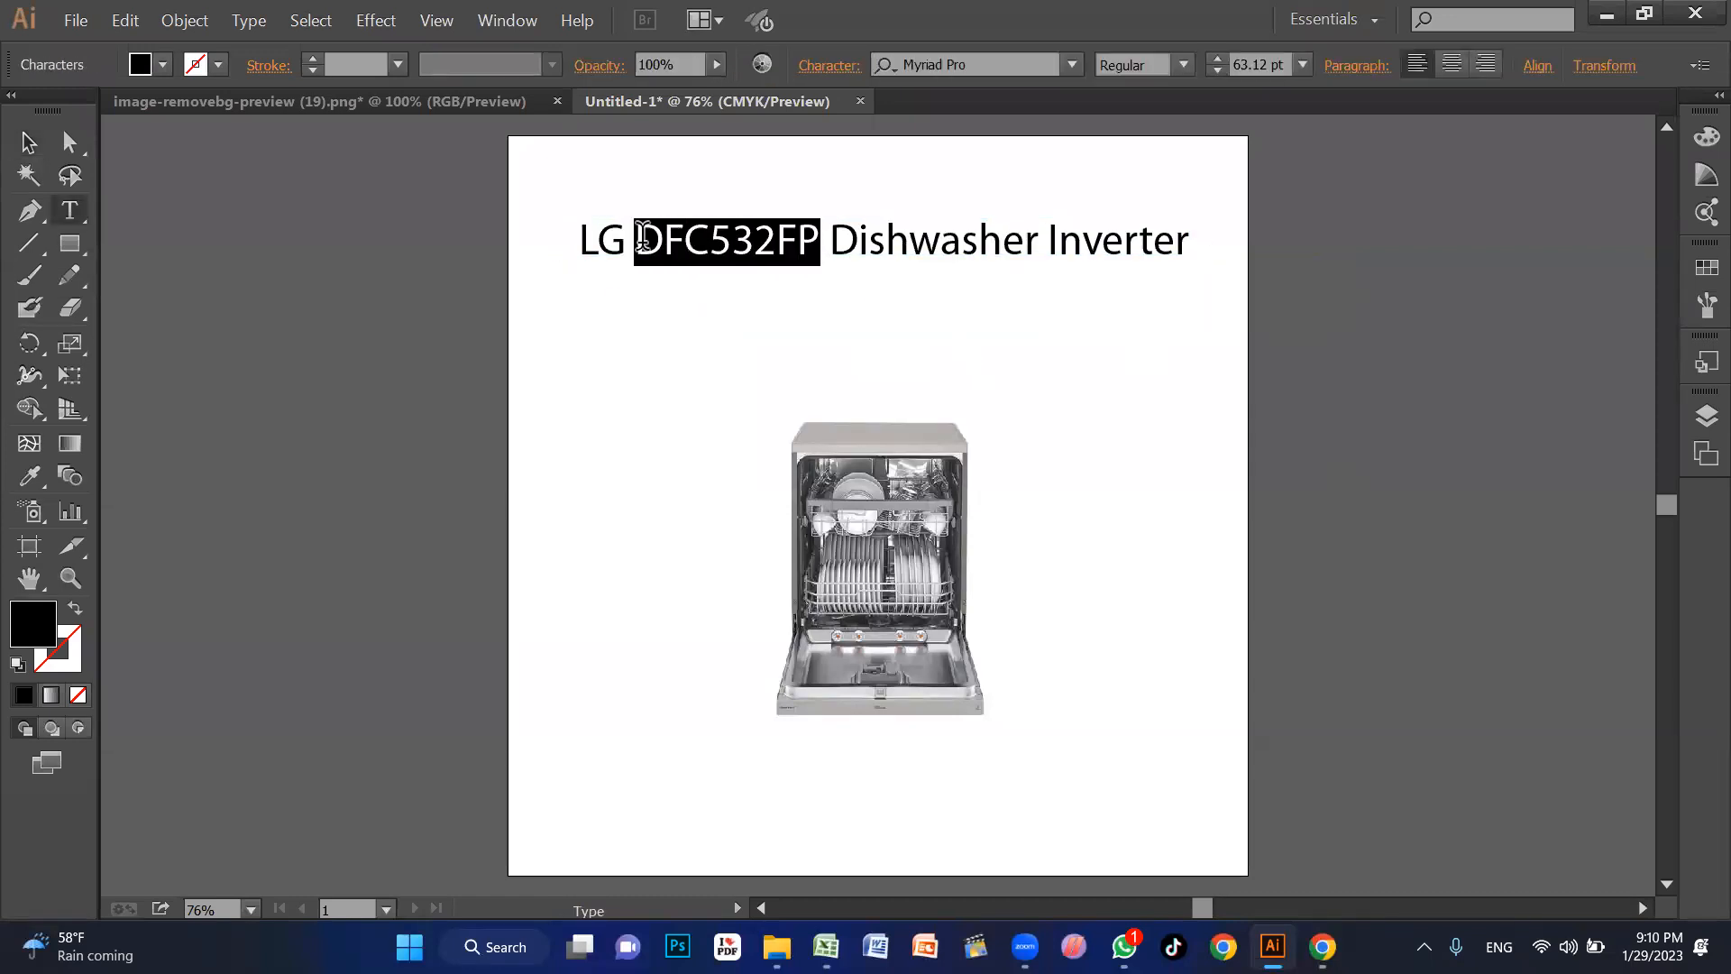
{"action": "key", "text": "BackSpace"}
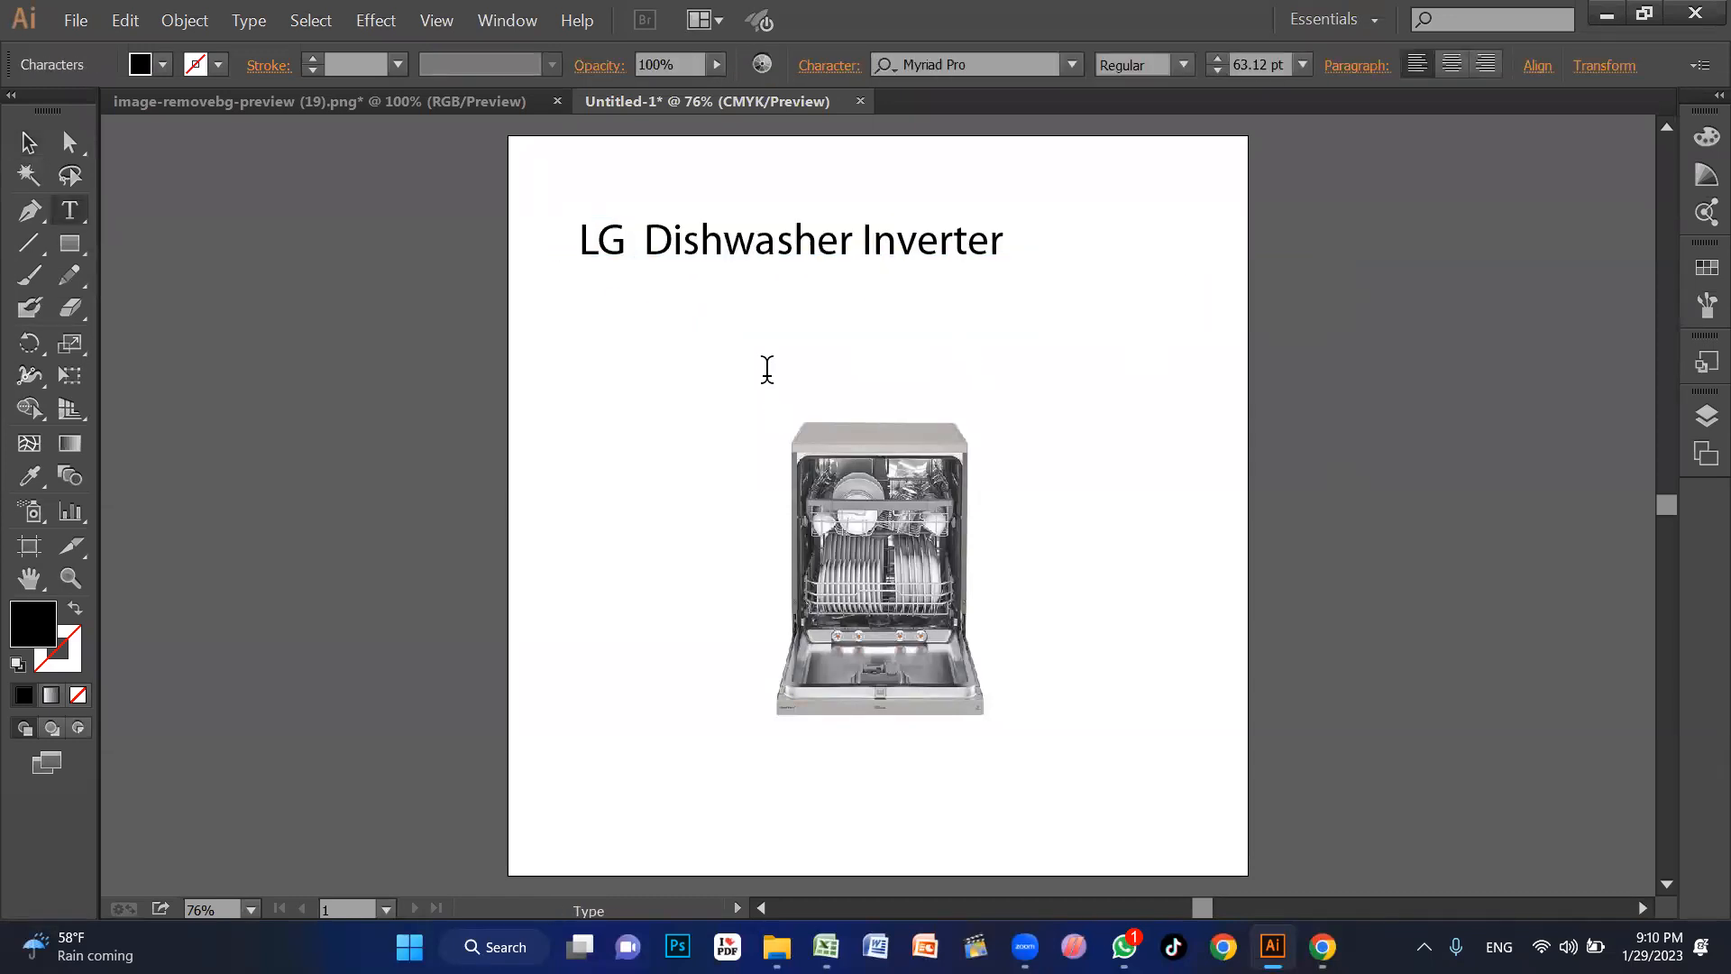
{"action": "key", "text": "BackSpace"}
{"action": "key", "text": "Escape"}
Step: Paste DFC532FP as a separate text line and position it between the title and the dishwasher image
{"action": "left_click", "coordinate": [835, 346]}
{"action": "key", "text": "ctrl+v"}
{"action": "left_click_drag", "start_coordinate": [893, 512], "coordinate": [895, 334]}
{"action": "left_click", "coordinate": [985, 404]}
{"action": "key", "text": "ctrl+shift+a"}
Step: Move the dishwasher image to the left half of the artboard, under the text lines
{"action": "left_click", "coordinate": [947, 478]}
{"action": "left_click_drag", "start_coordinate": [893, 496], "coordinate": [713, 477]}
{"action": "left_click", "coordinate": [1093, 749]}
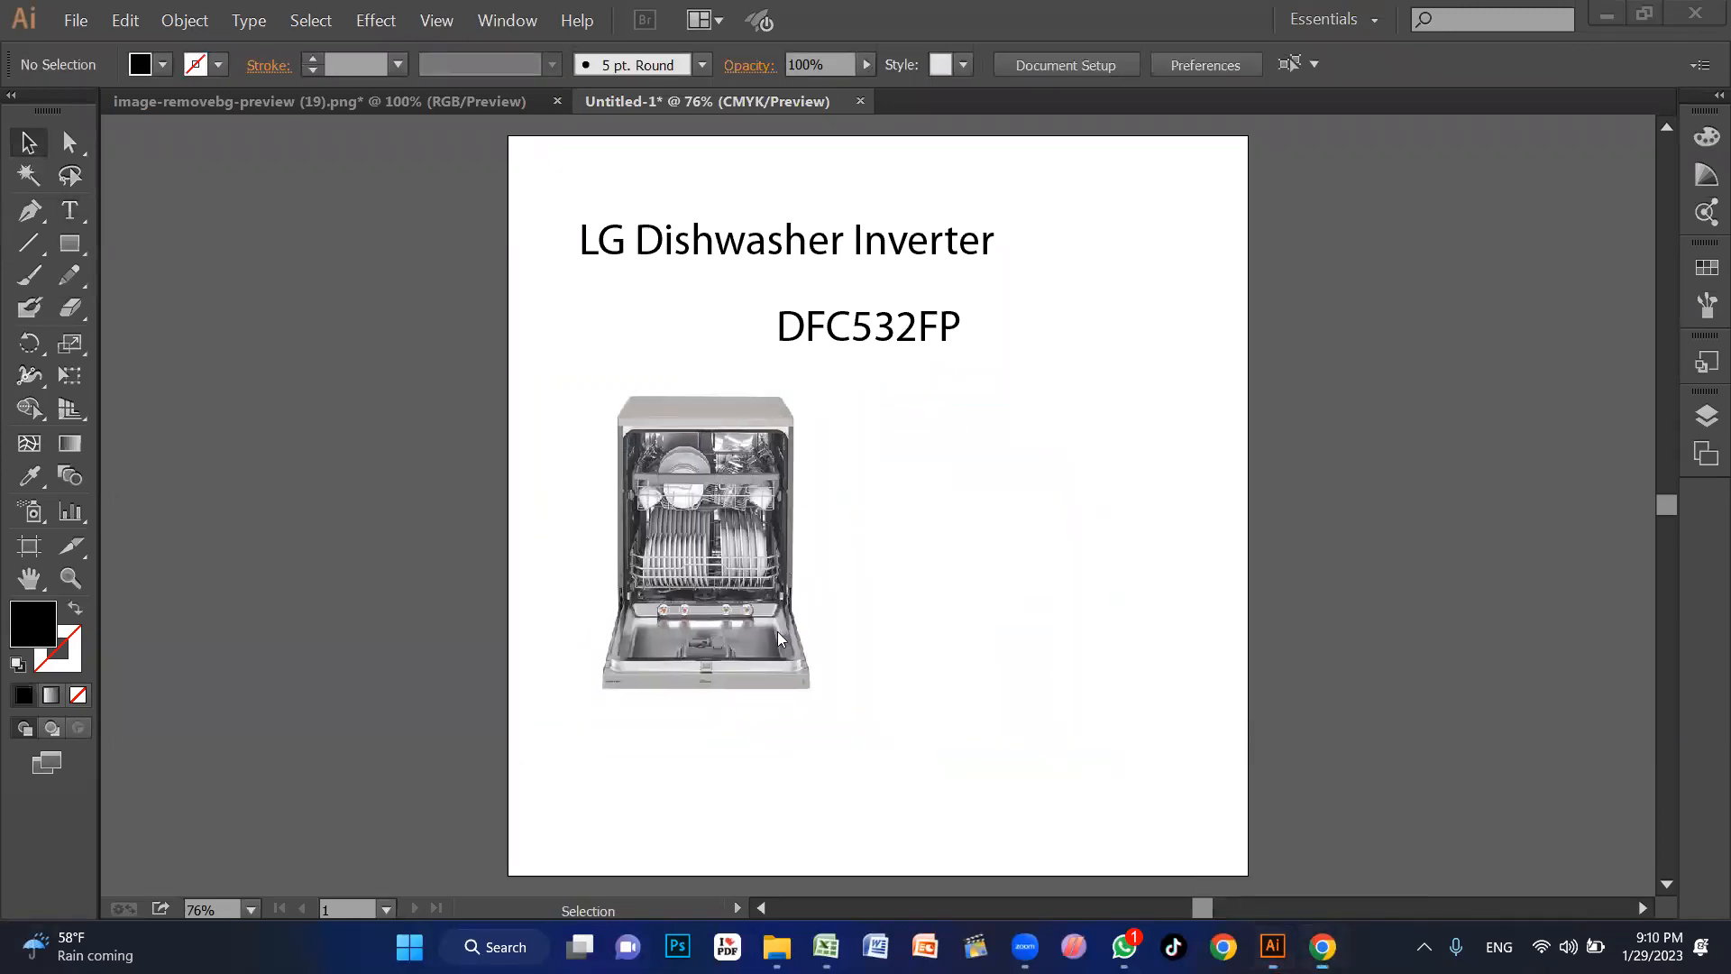
Step: Move the title down to sit closely above DFC532FP and shift the dishwasher image slightly up and to the left
{"action": "key", "text": "alt+Tab"}
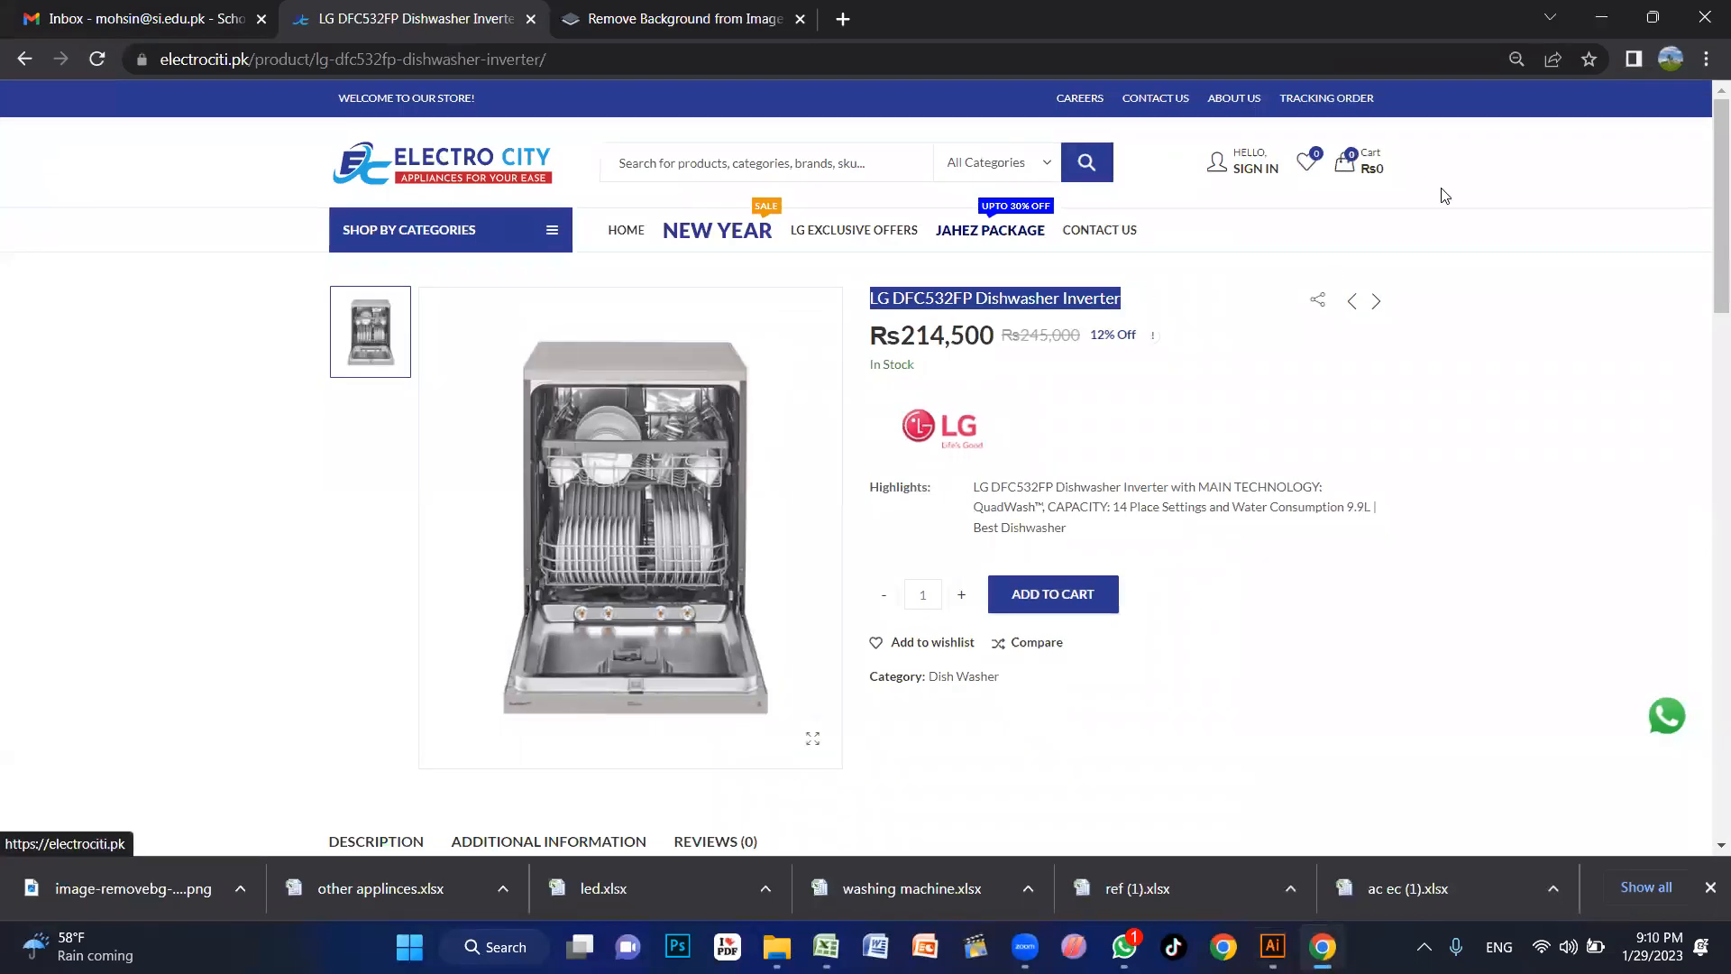
{"action": "left_click", "coordinate": [1603, 16]}
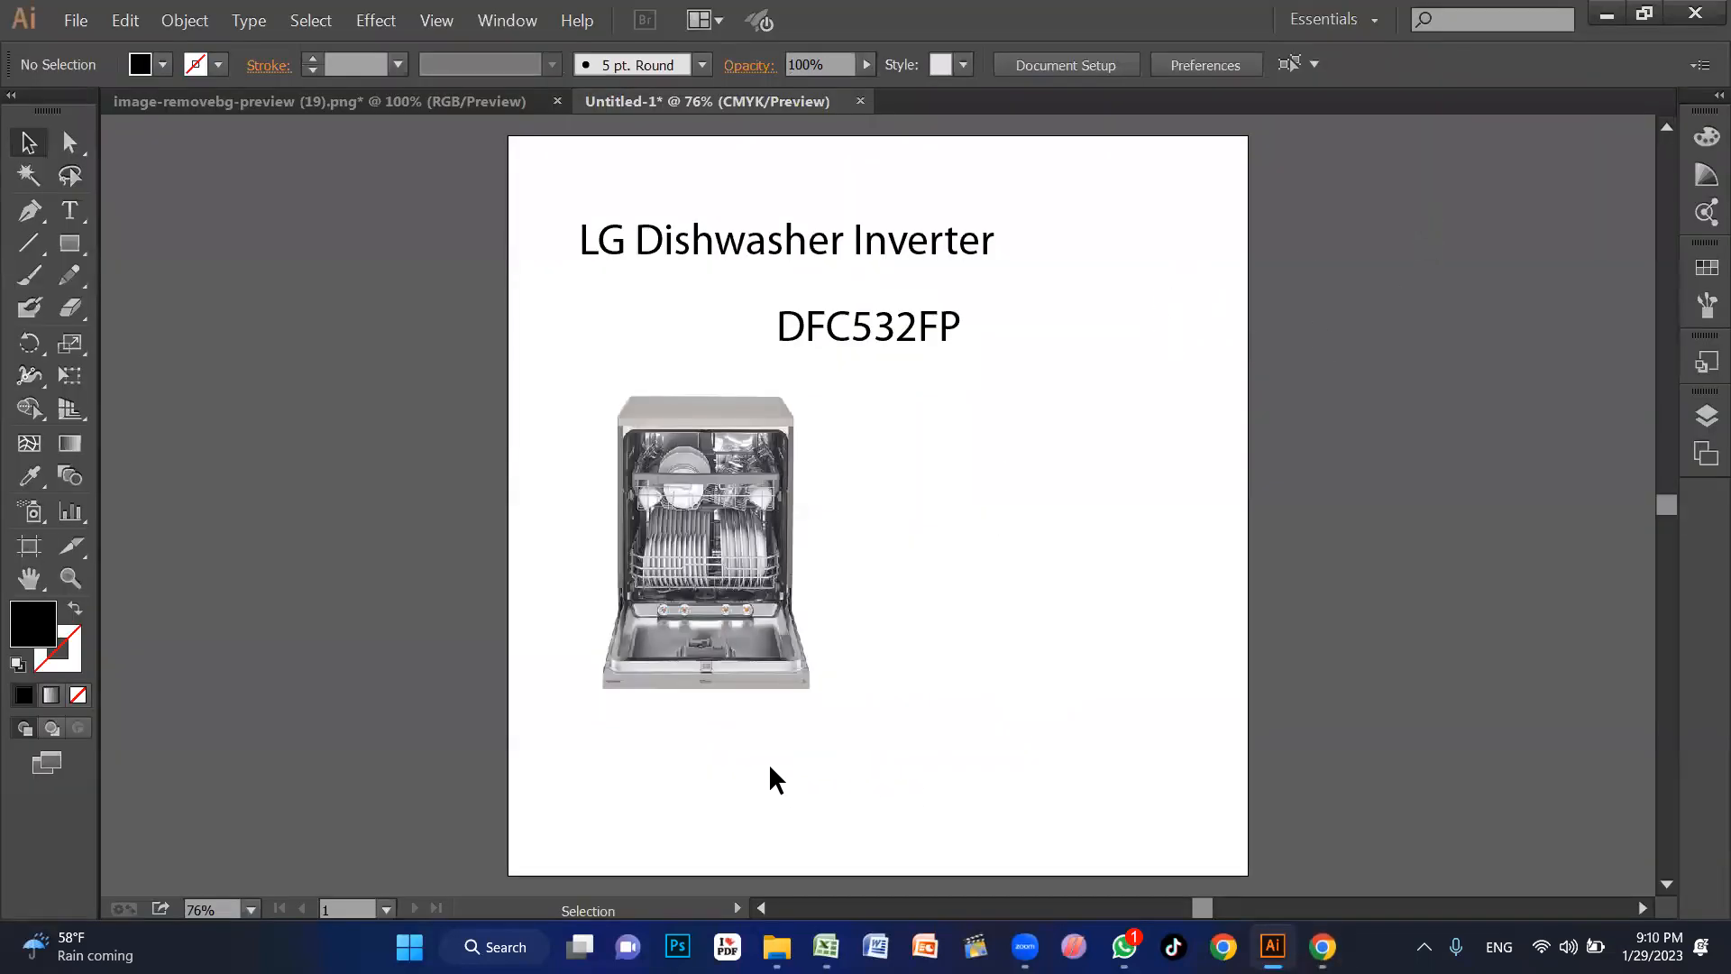
{"action": "left_click_drag", "start_coordinate": [861, 248], "coordinate": [923, 273]}
{"action": "left_click", "coordinate": [1067, 387]}
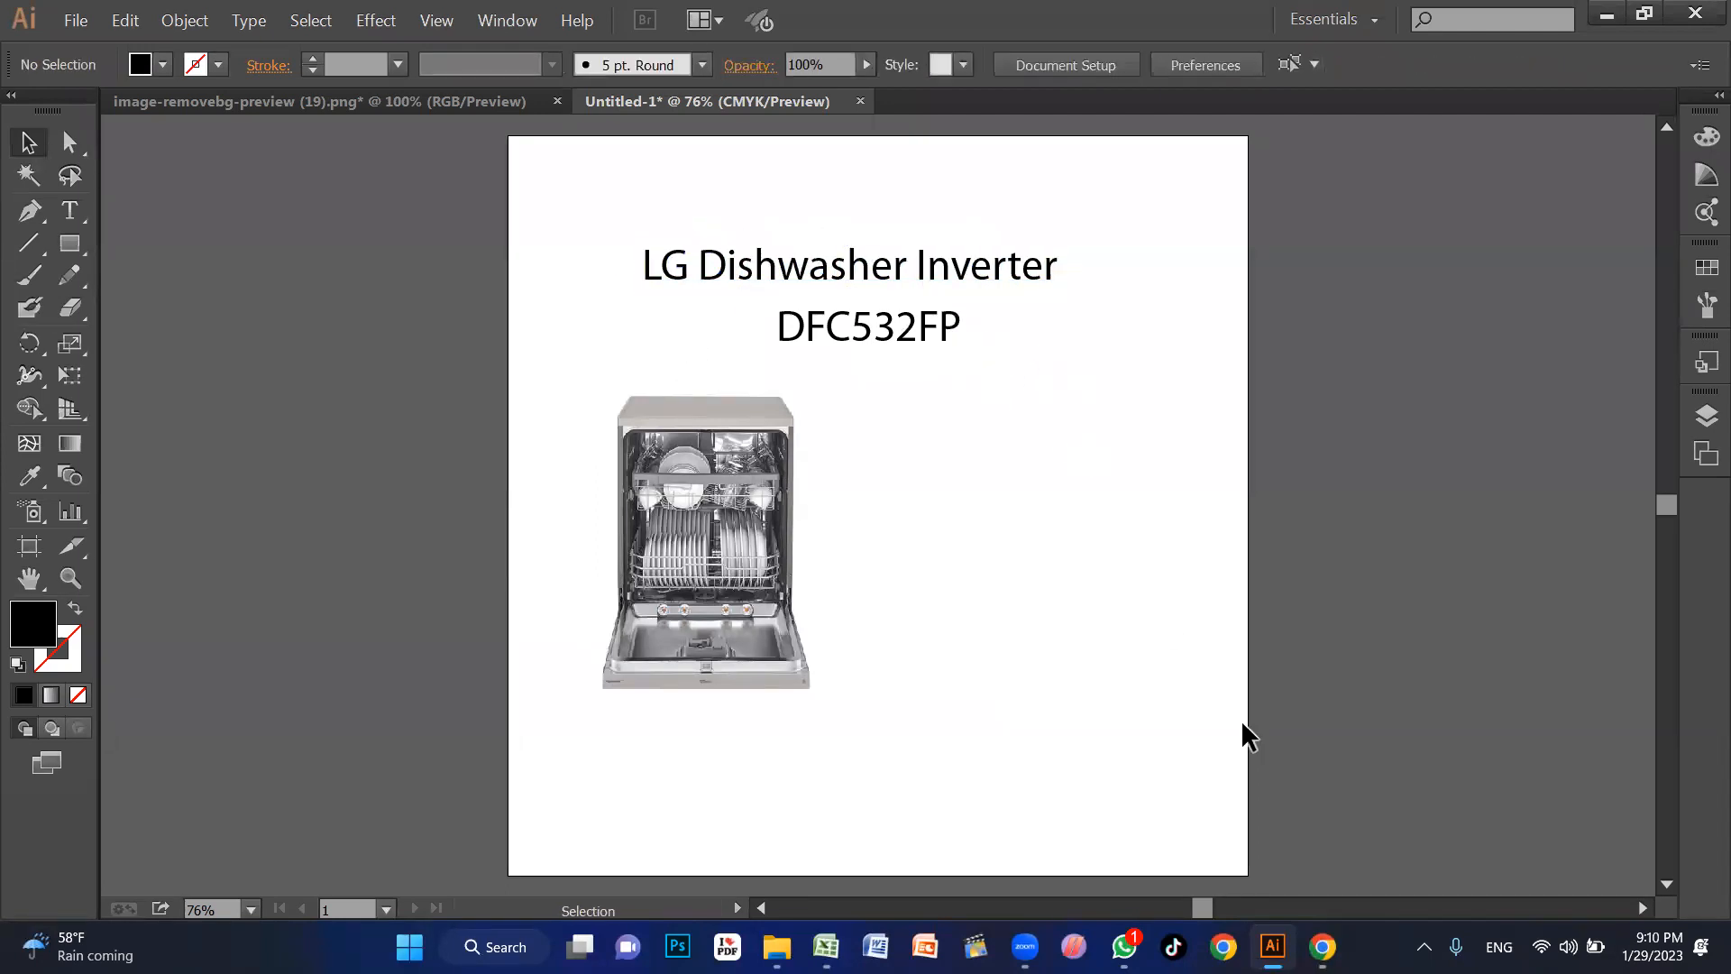
{"action": "left_click_drag", "start_coordinate": [718, 512], "coordinate": [757, 530]}
{"action": "left_click", "coordinate": [873, 538]}
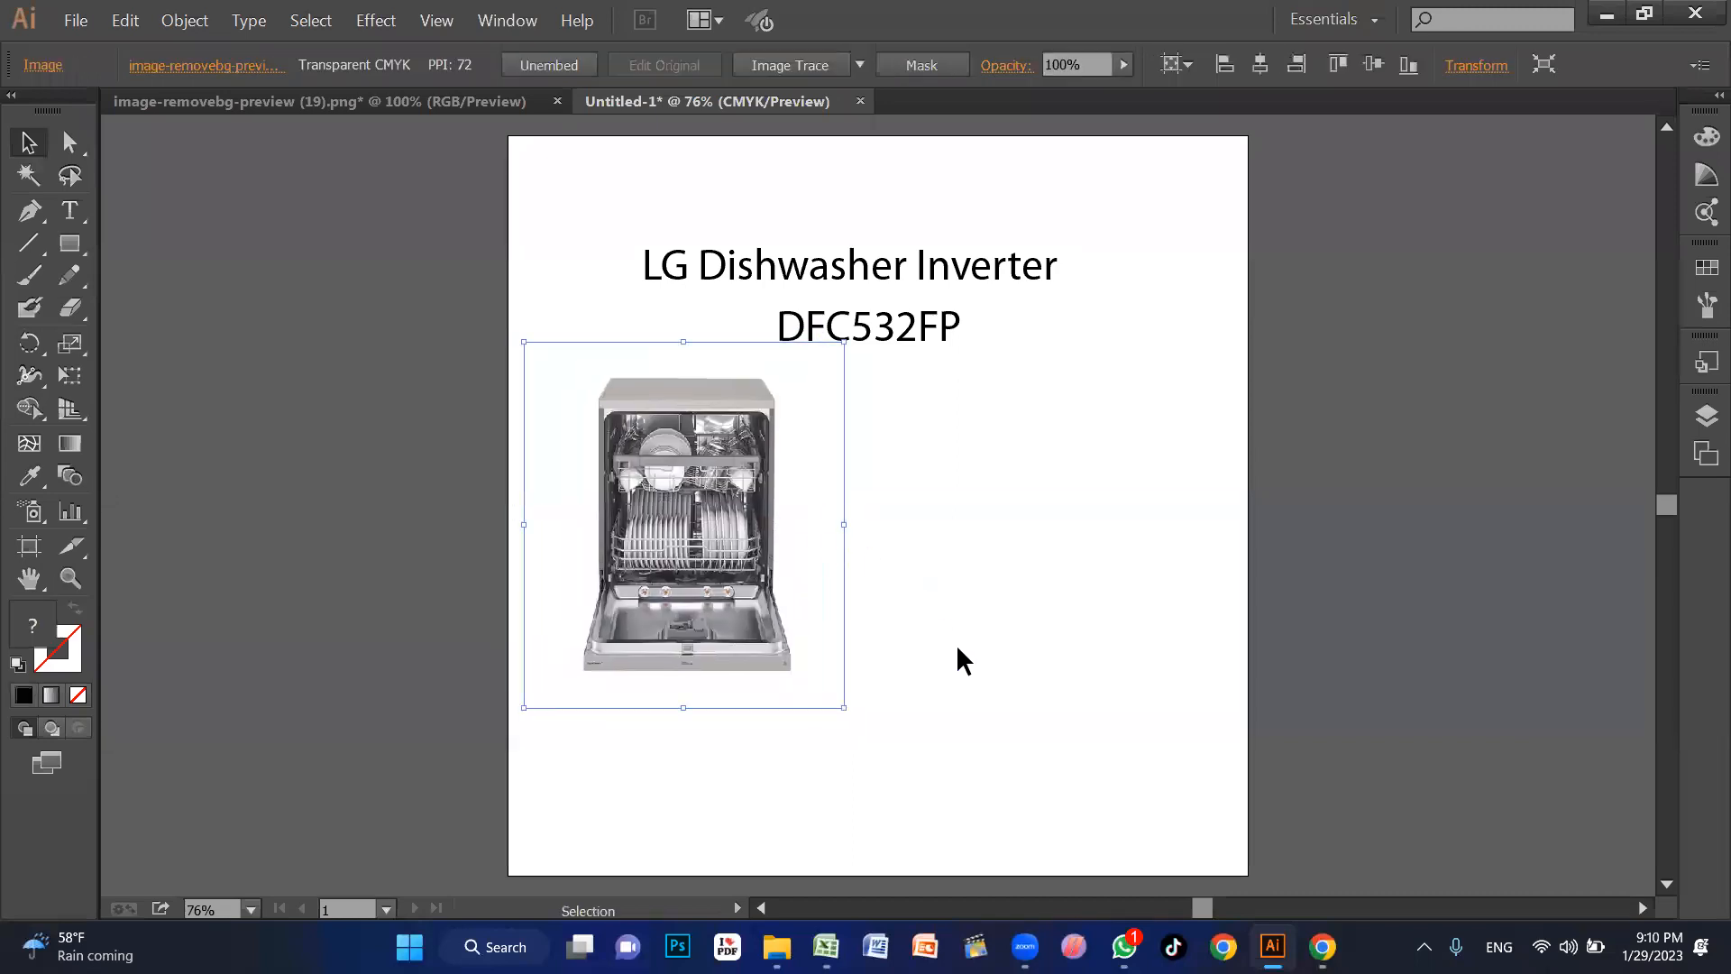
{"action": "left_click", "coordinate": [961, 679]}
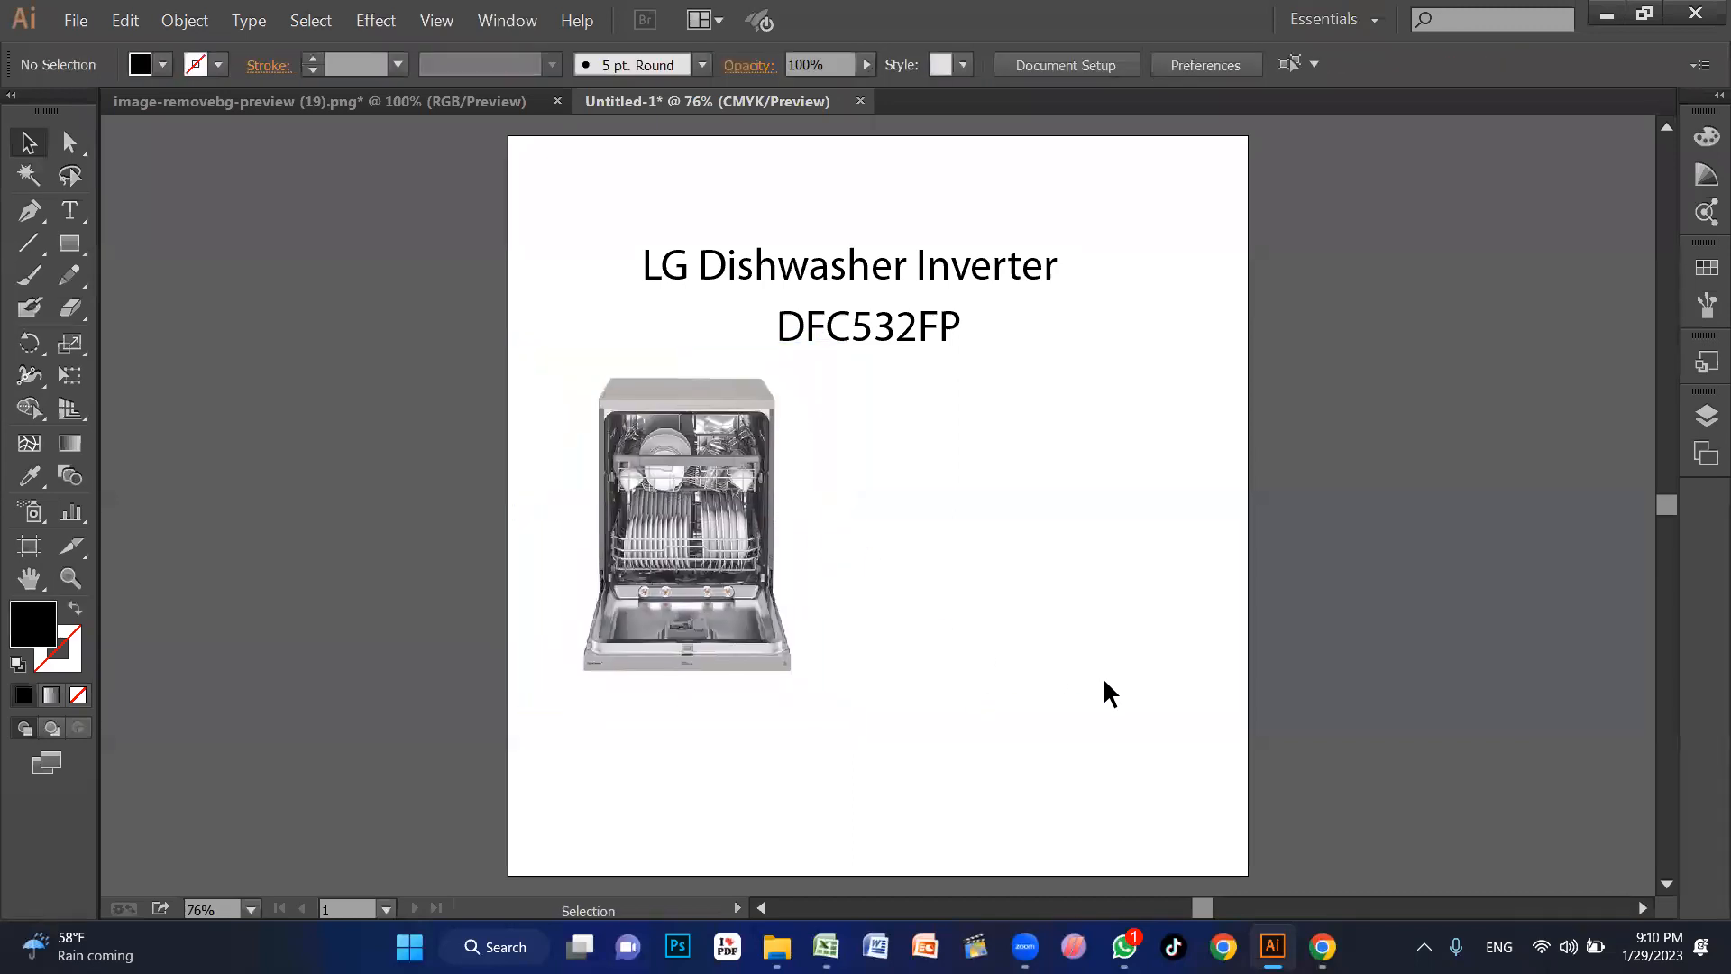
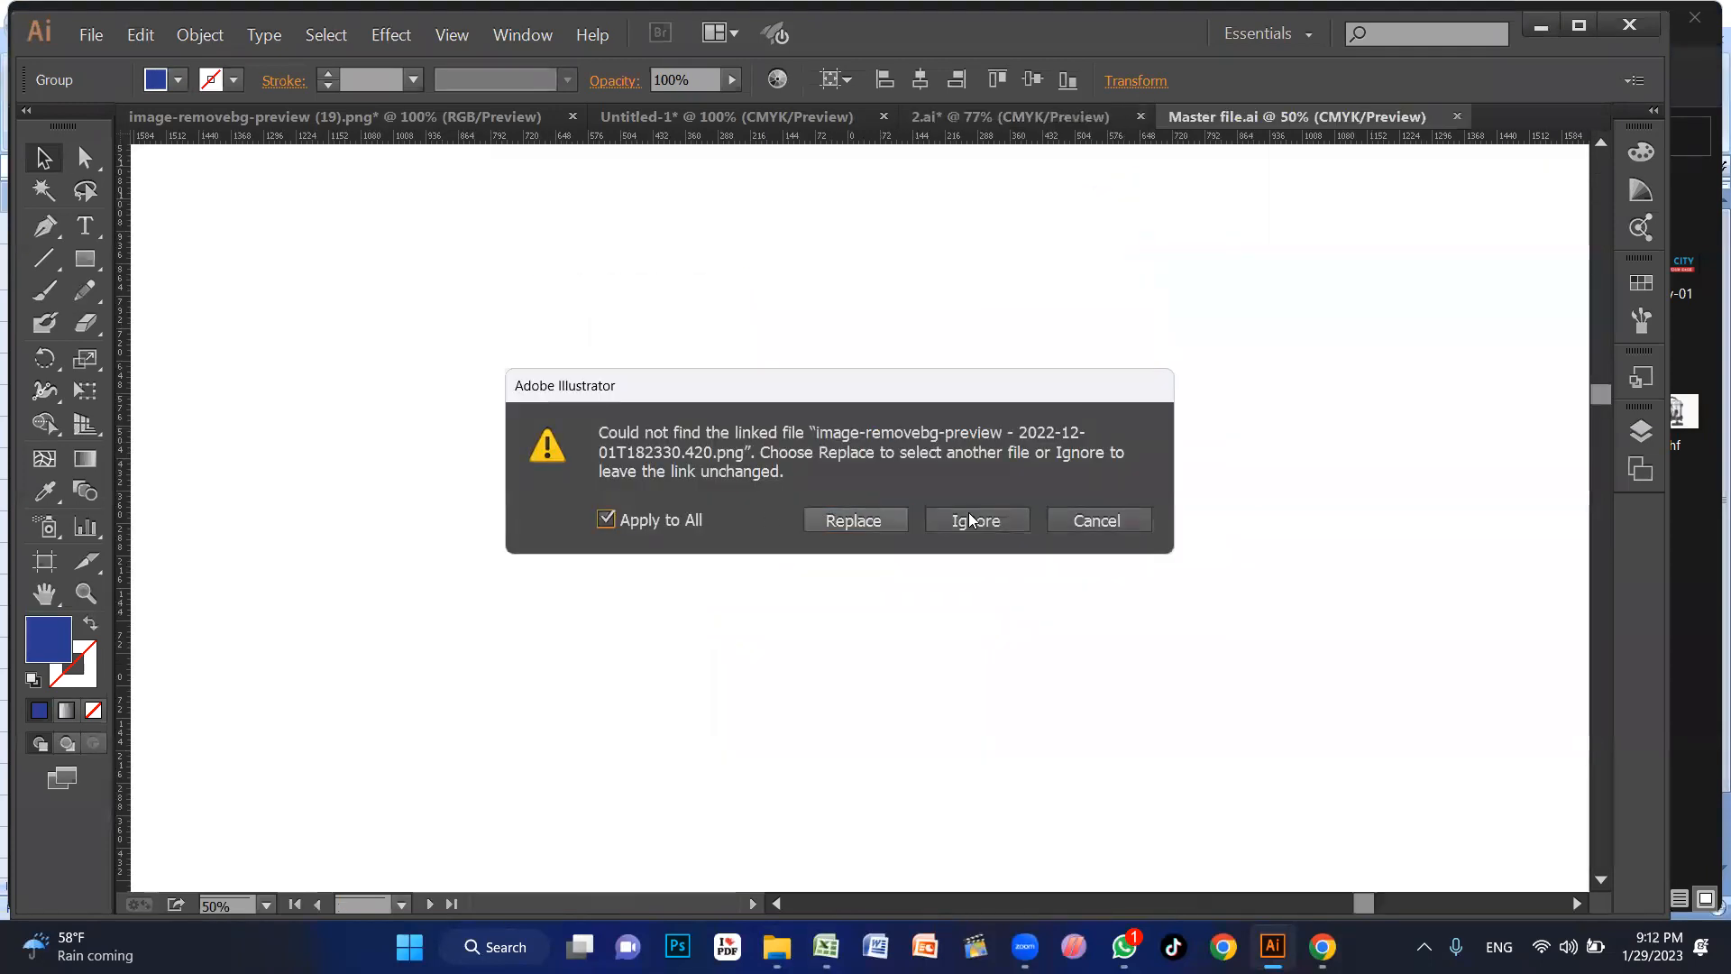
Step: Ignore the missing links in Master file.ai and copy its footer bar with the Electro City logo and phone number into Untitled-1
{"action": "left_click", "coordinate": [971, 521]}
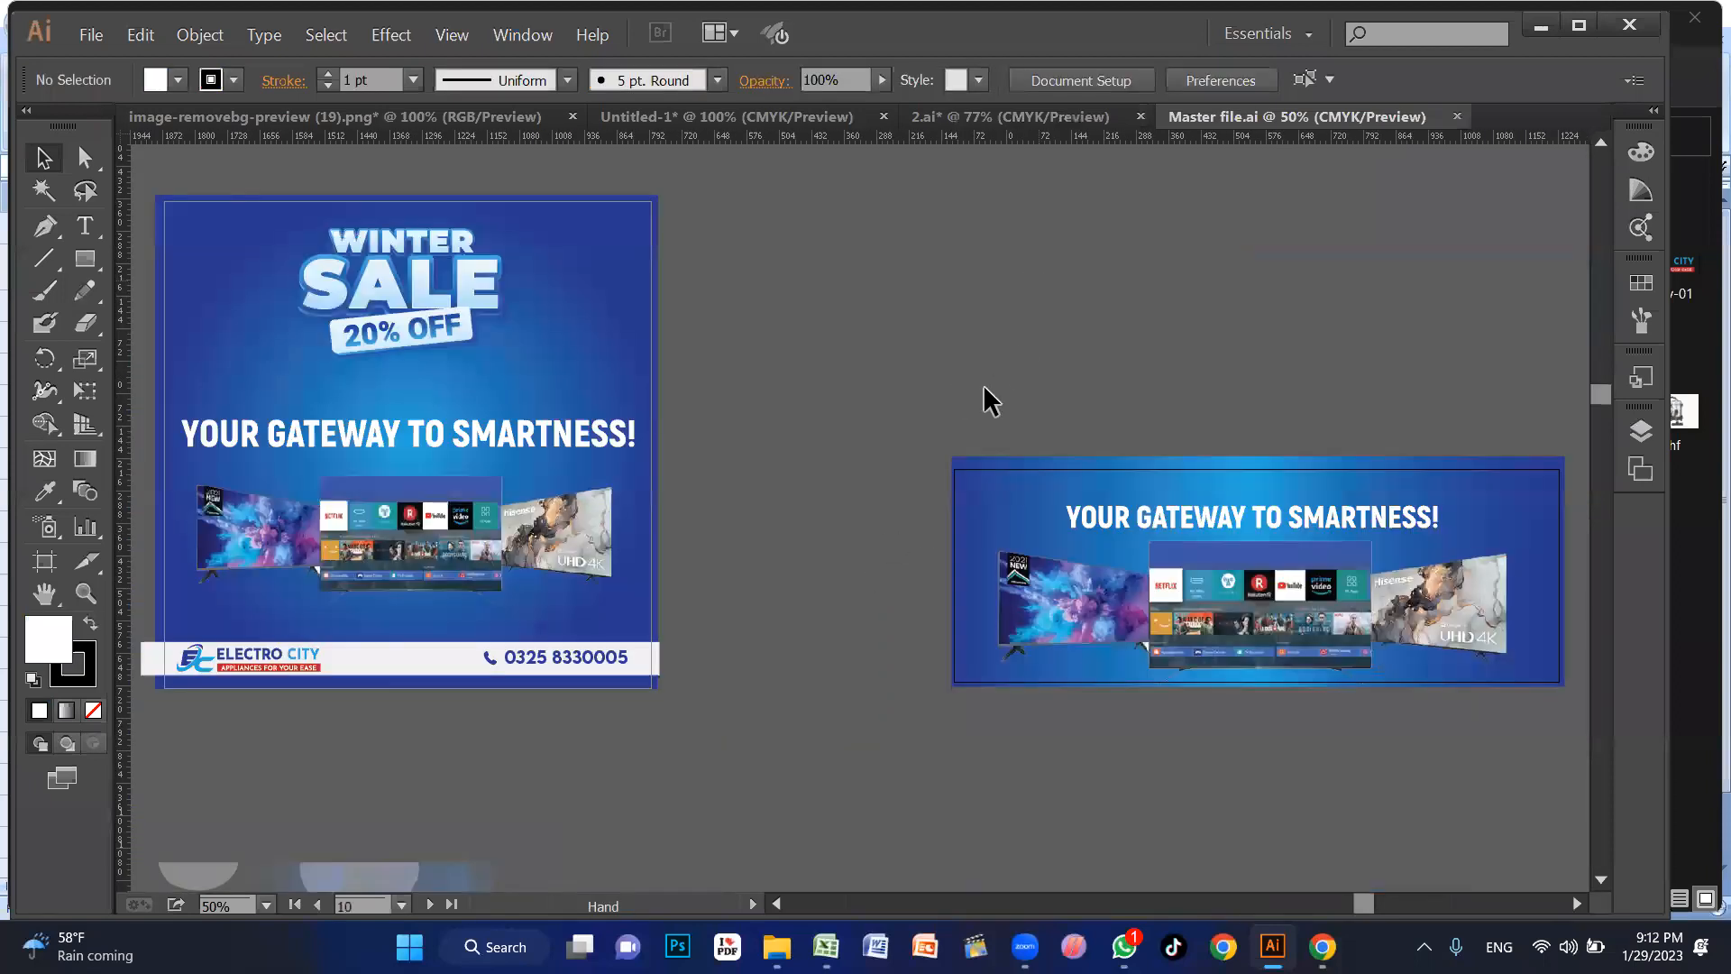
{"action": "left_click_drag", "start_coordinate": [594, 601], "coordinate": [854, 610]}
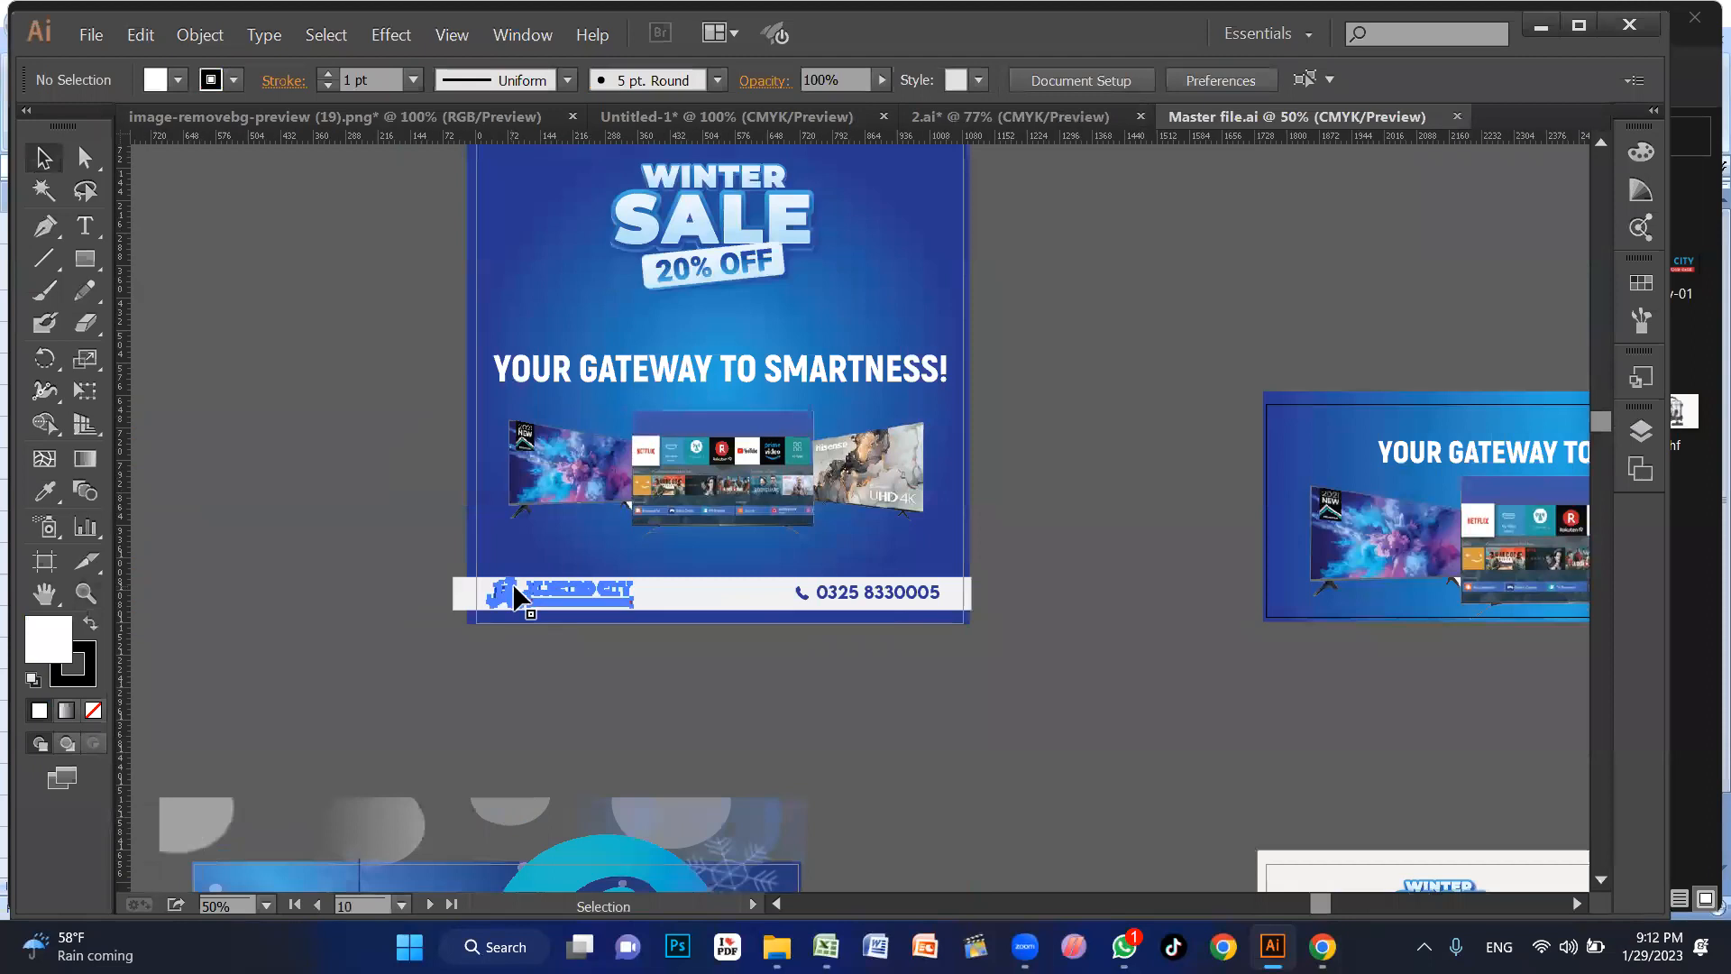
{"action": "left_click", "coordinate": [825, 606]}
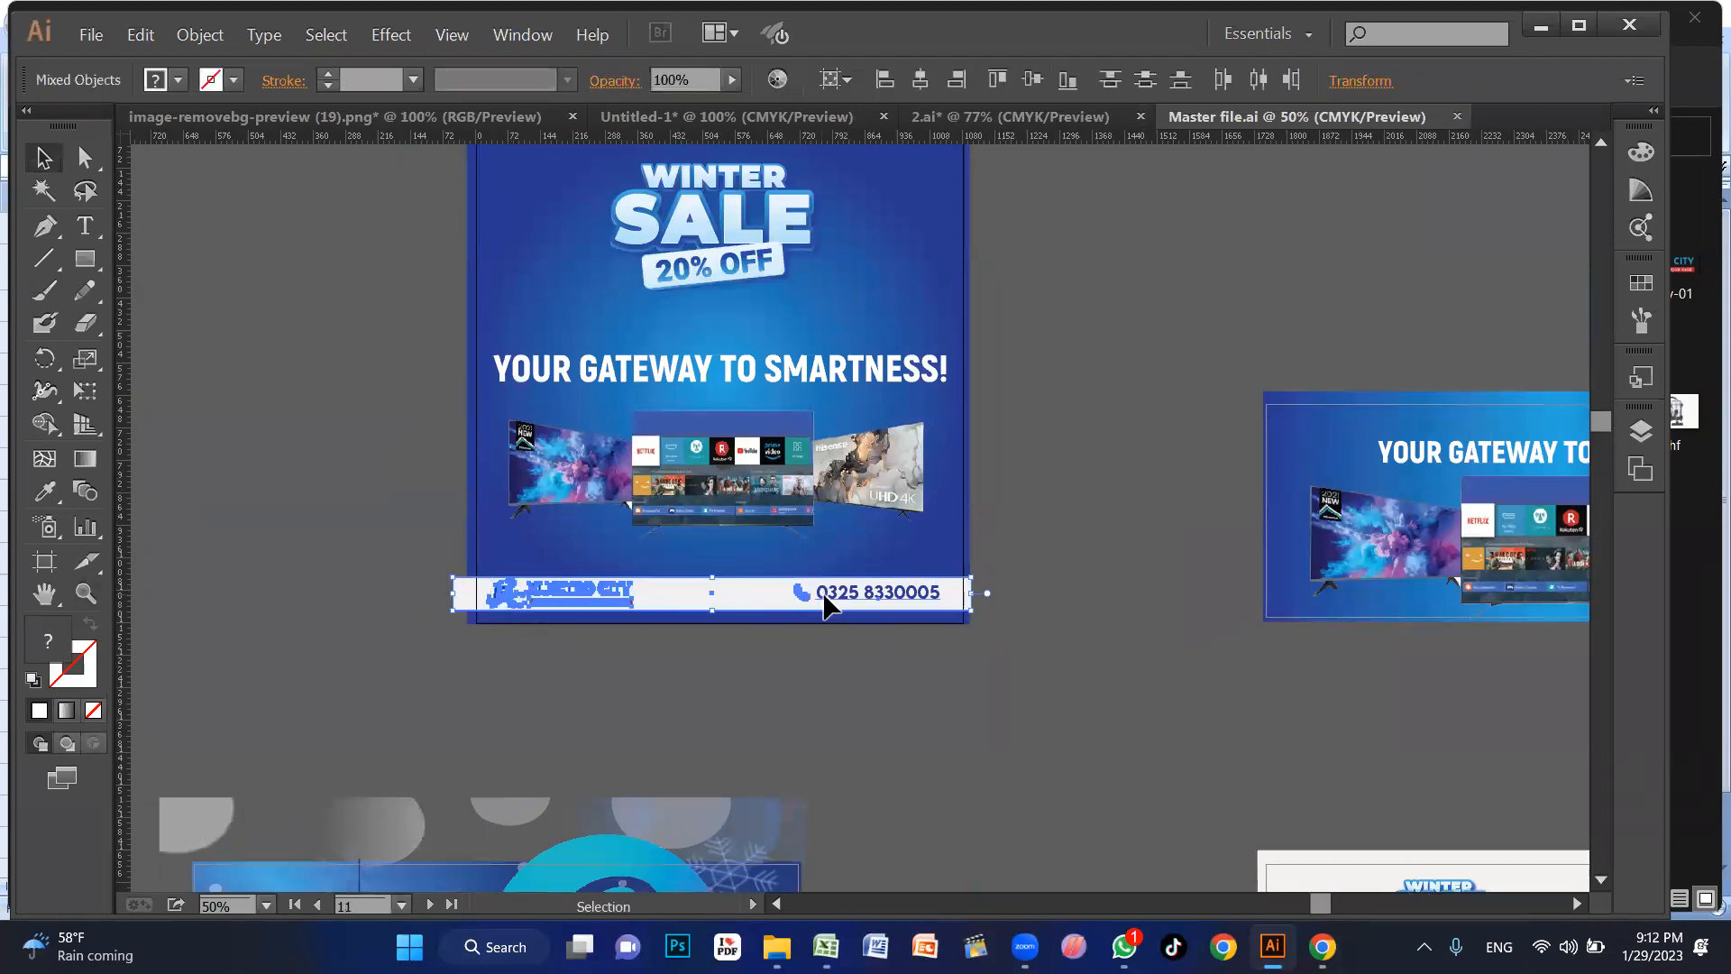
{"action": "left_click", "coordinate": [1073, 118]}
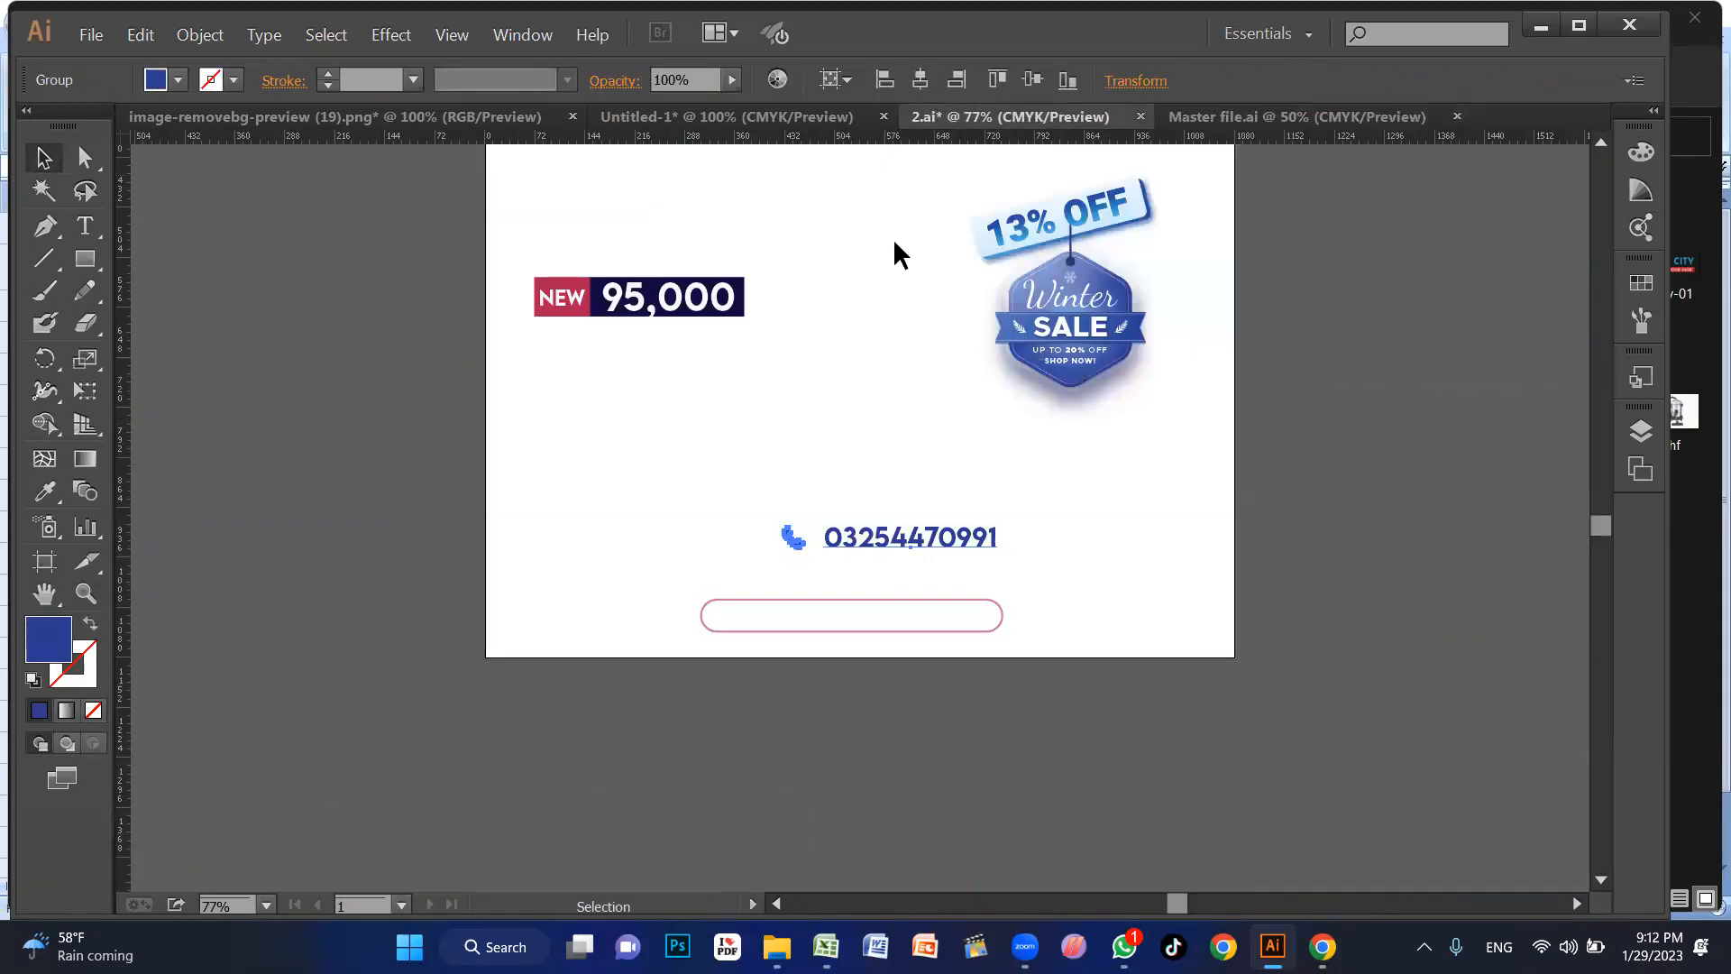
{"action": "left_click", "coordinate": [685, 116]}
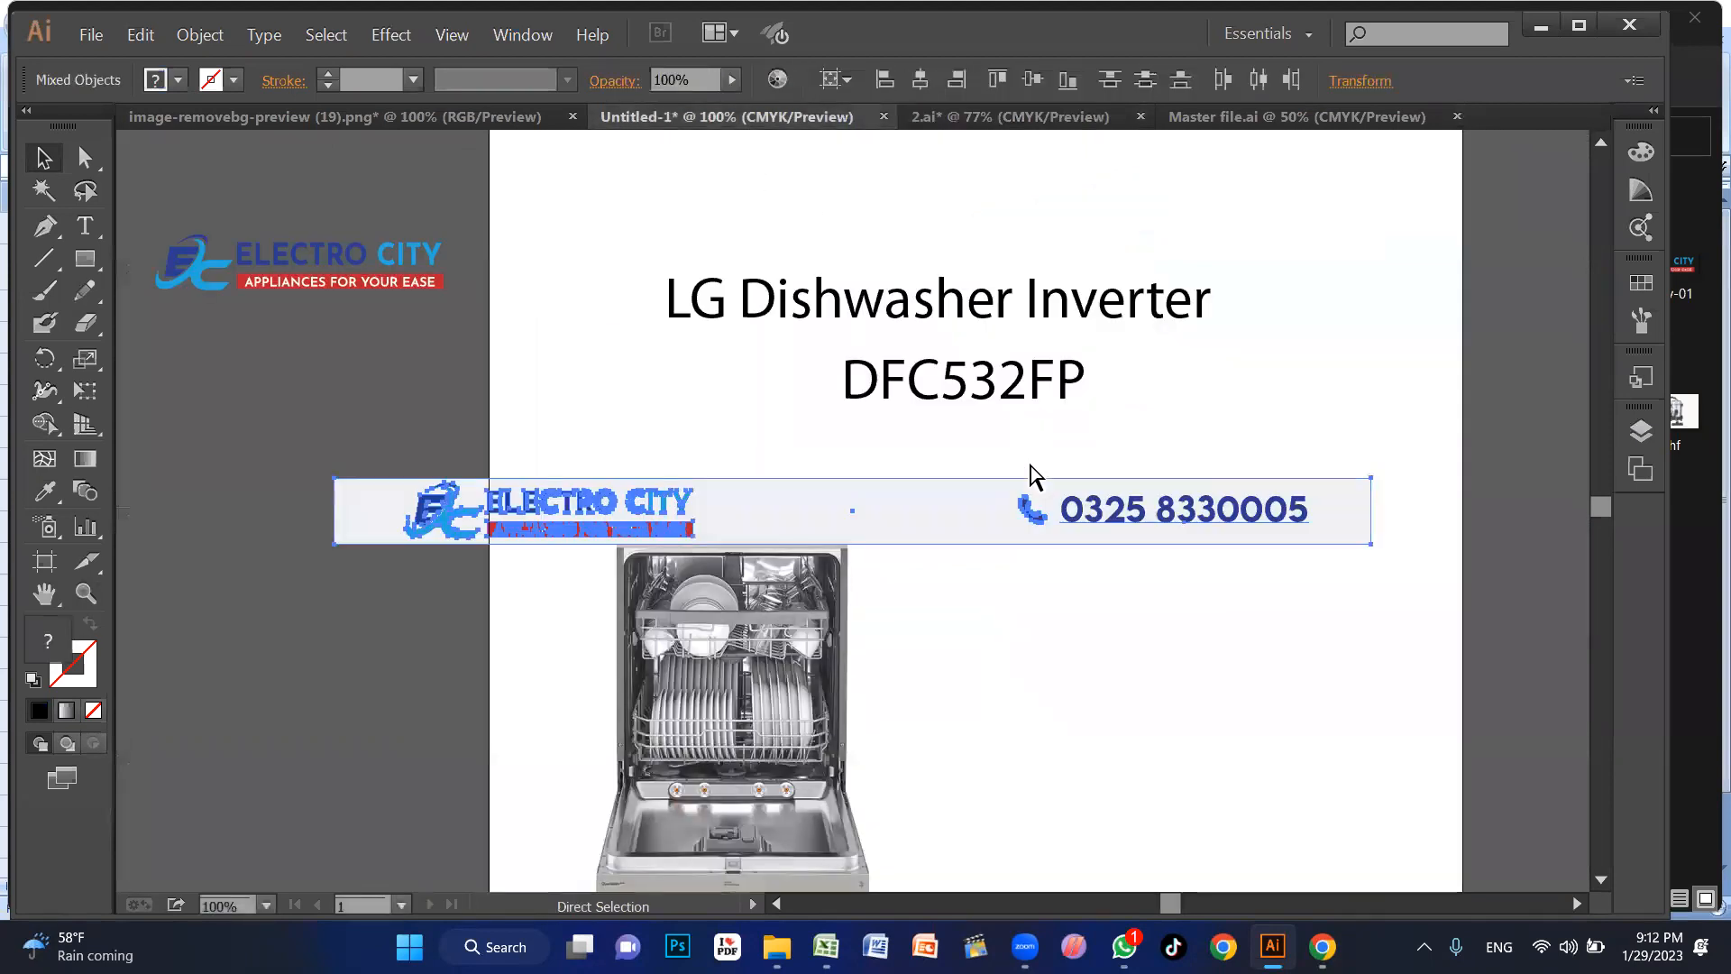
Step: Move the pasted footer bar with its logo and phone number off the design, just below the artboard
{"action": "left_click", "coordinate": [991, 531], "text": "ctrl+alt"}
{"action": "left_click_drag", "start_coordinate": [976, 564], "coordinate": [1017, 430]}
{"action": "left_click_drag", "start_coordinate": [995, 362], "coordinate": [1009, 736]}
{"action": "scroll", "coordinate": [939, 665], "scroll_direction": "down", "scroll_amount": 2}
{"action": "left_click_drag", "start_coordinate": [893, 656], "coordinate": [919, 779]}
{"action": "left_click", "coordinate": [1249, 713]}
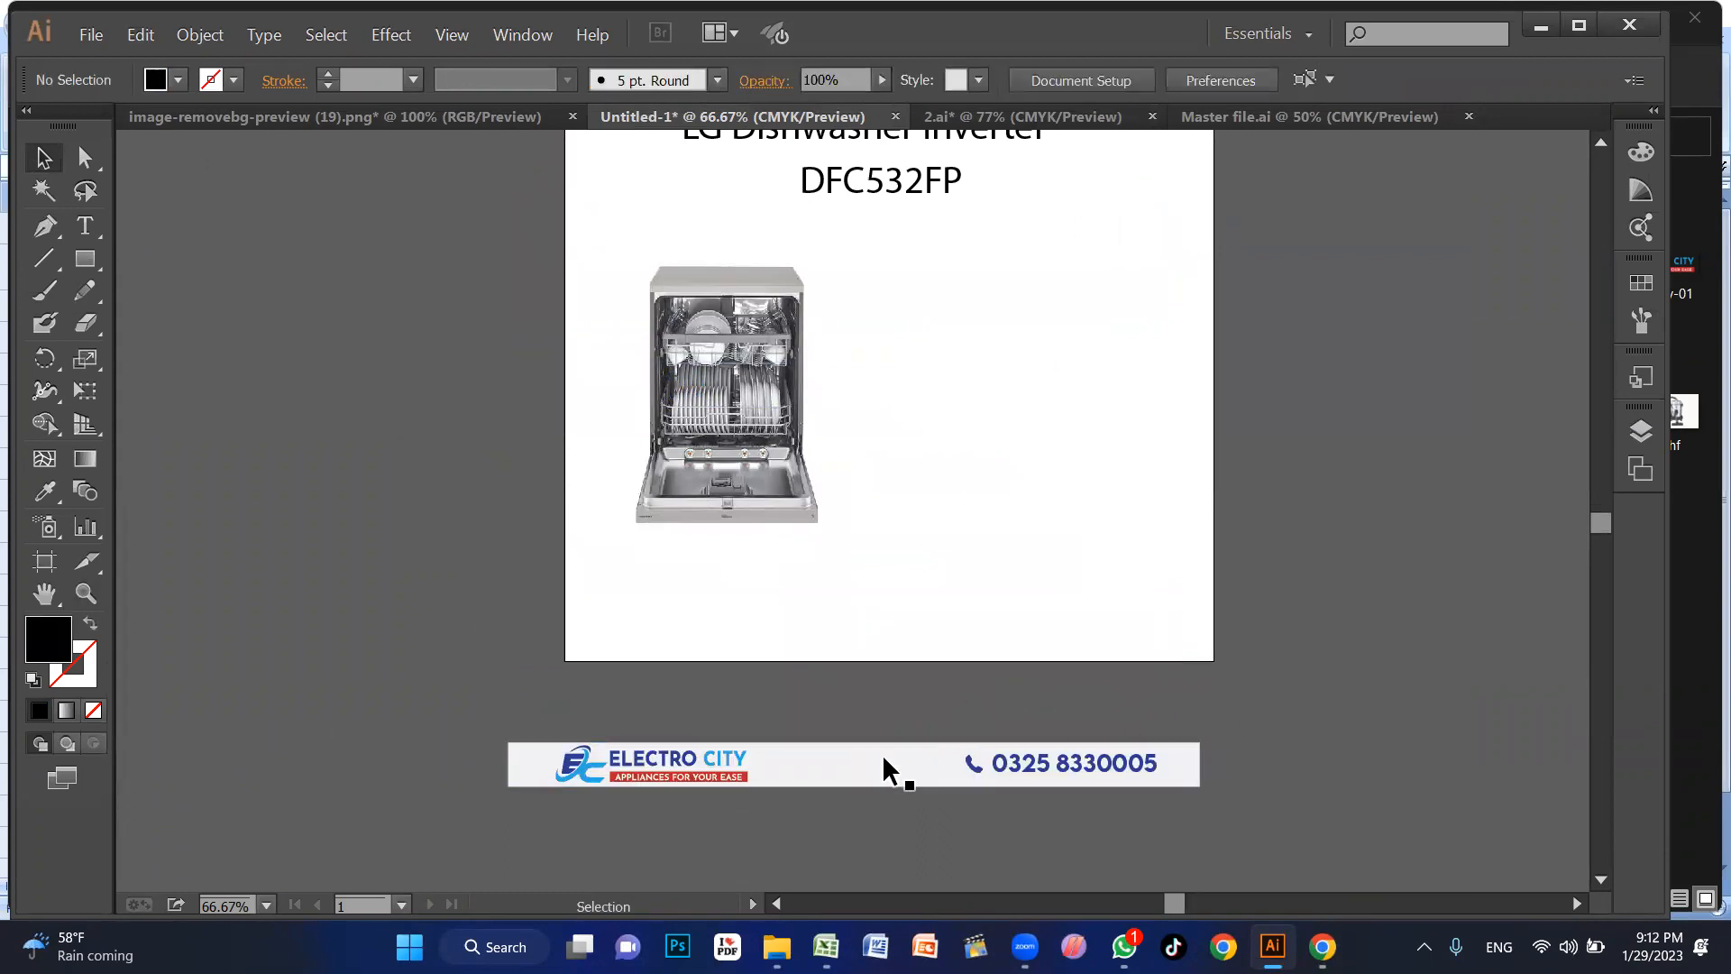
Step: Select the footer bar together with its logo and phone number and place it across the artboard's bottom edge
{"action": "left_click", "coordinate": [837, 772]}
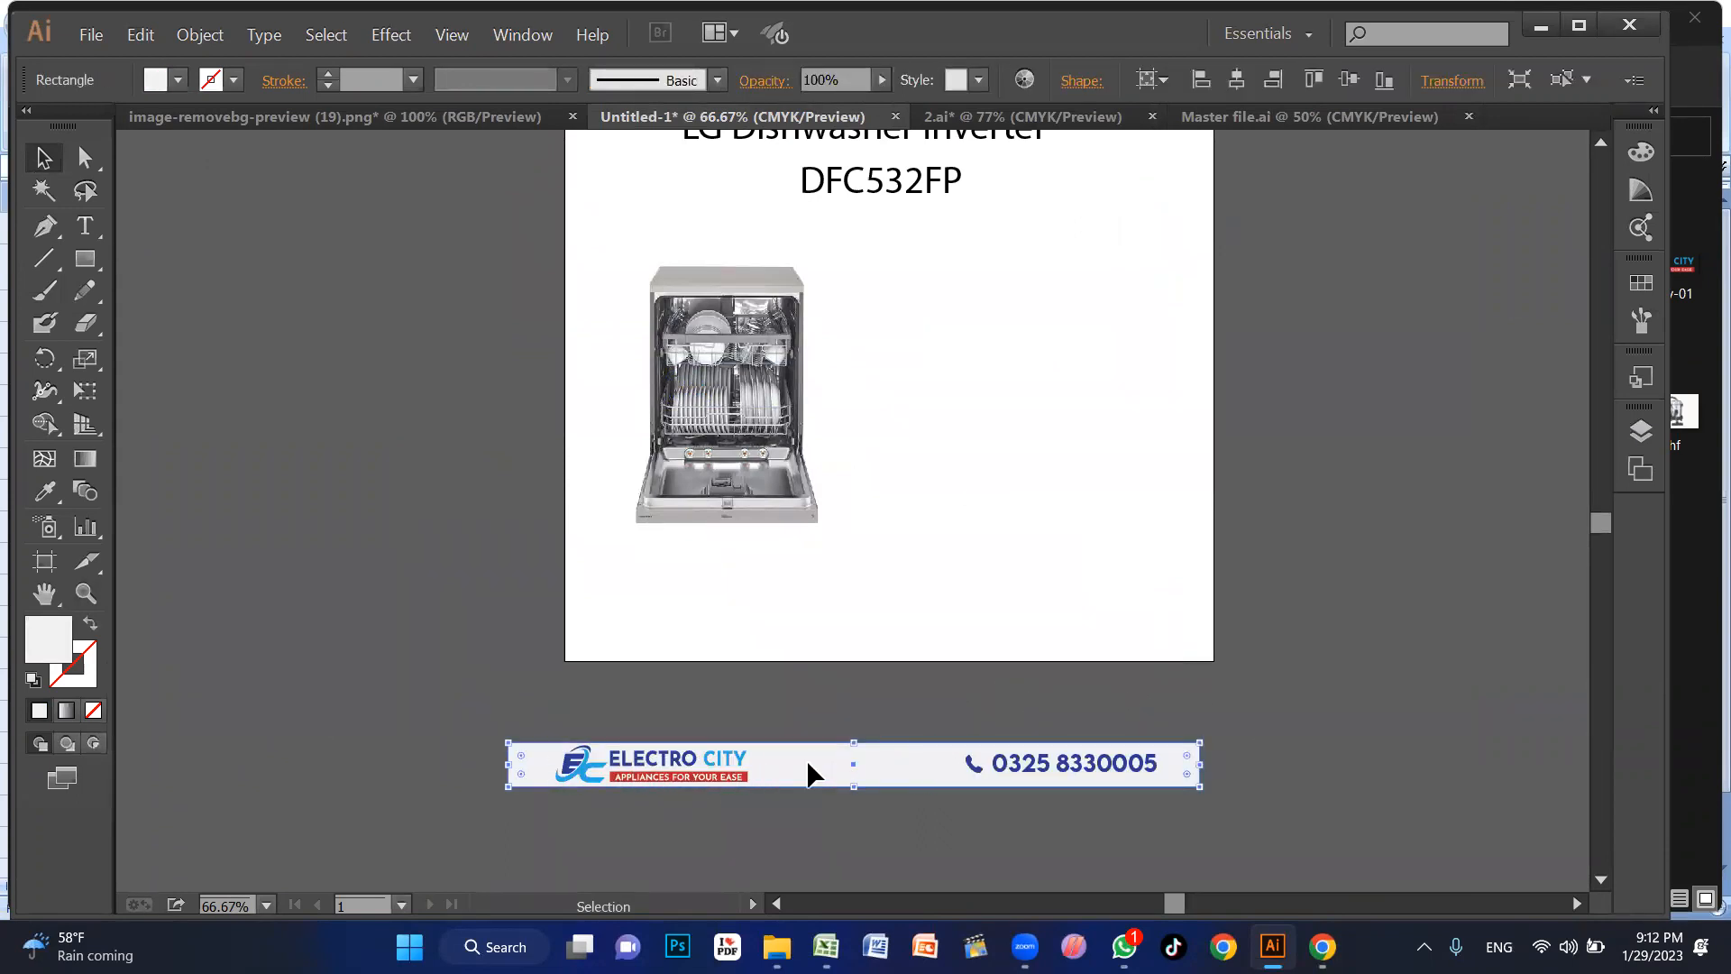
{"action": "left_click", "coordinate": [1101, 773]}
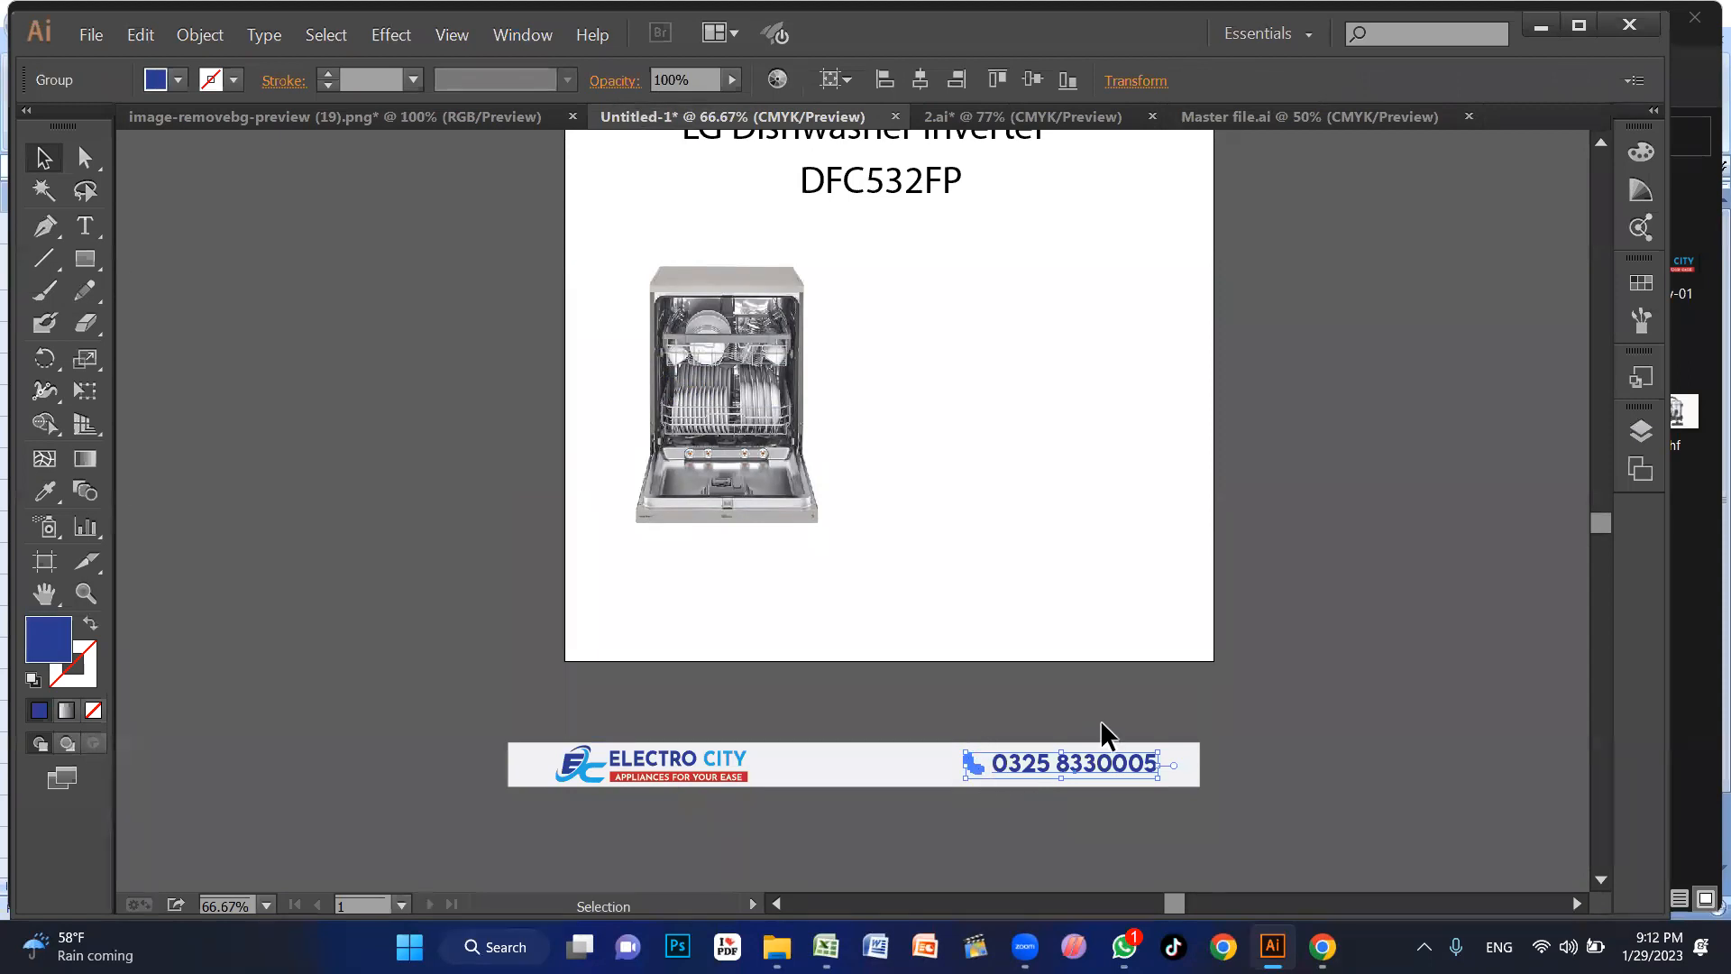
{"action": "left_click", "coordinate": [808, 717]}
{"action": "left_click_drag", "start_coordinate": [1102, 768], "coordinate": [1142, 617]}
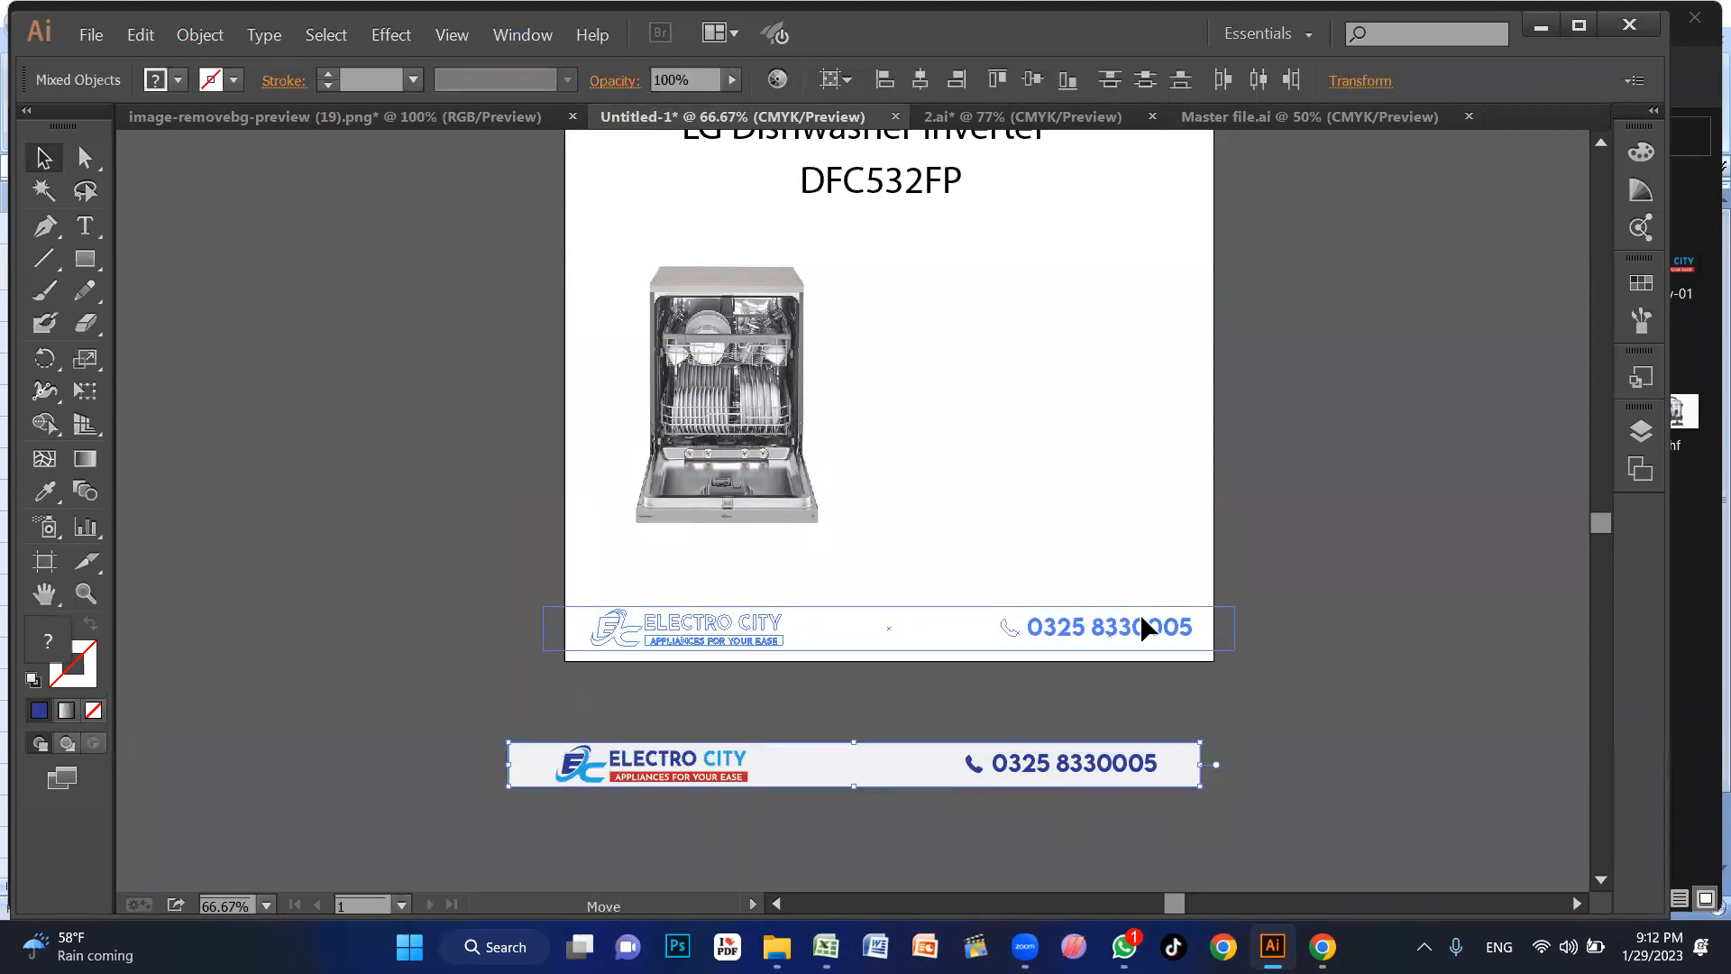
{"action": "left_click", "coordinate": [1321, 670]}
{"action": "key", "text": "space"}
{"action": "scroll", "coordinate": [1012, 478], "scroll_direction": "up", "scroll_amount": 3}
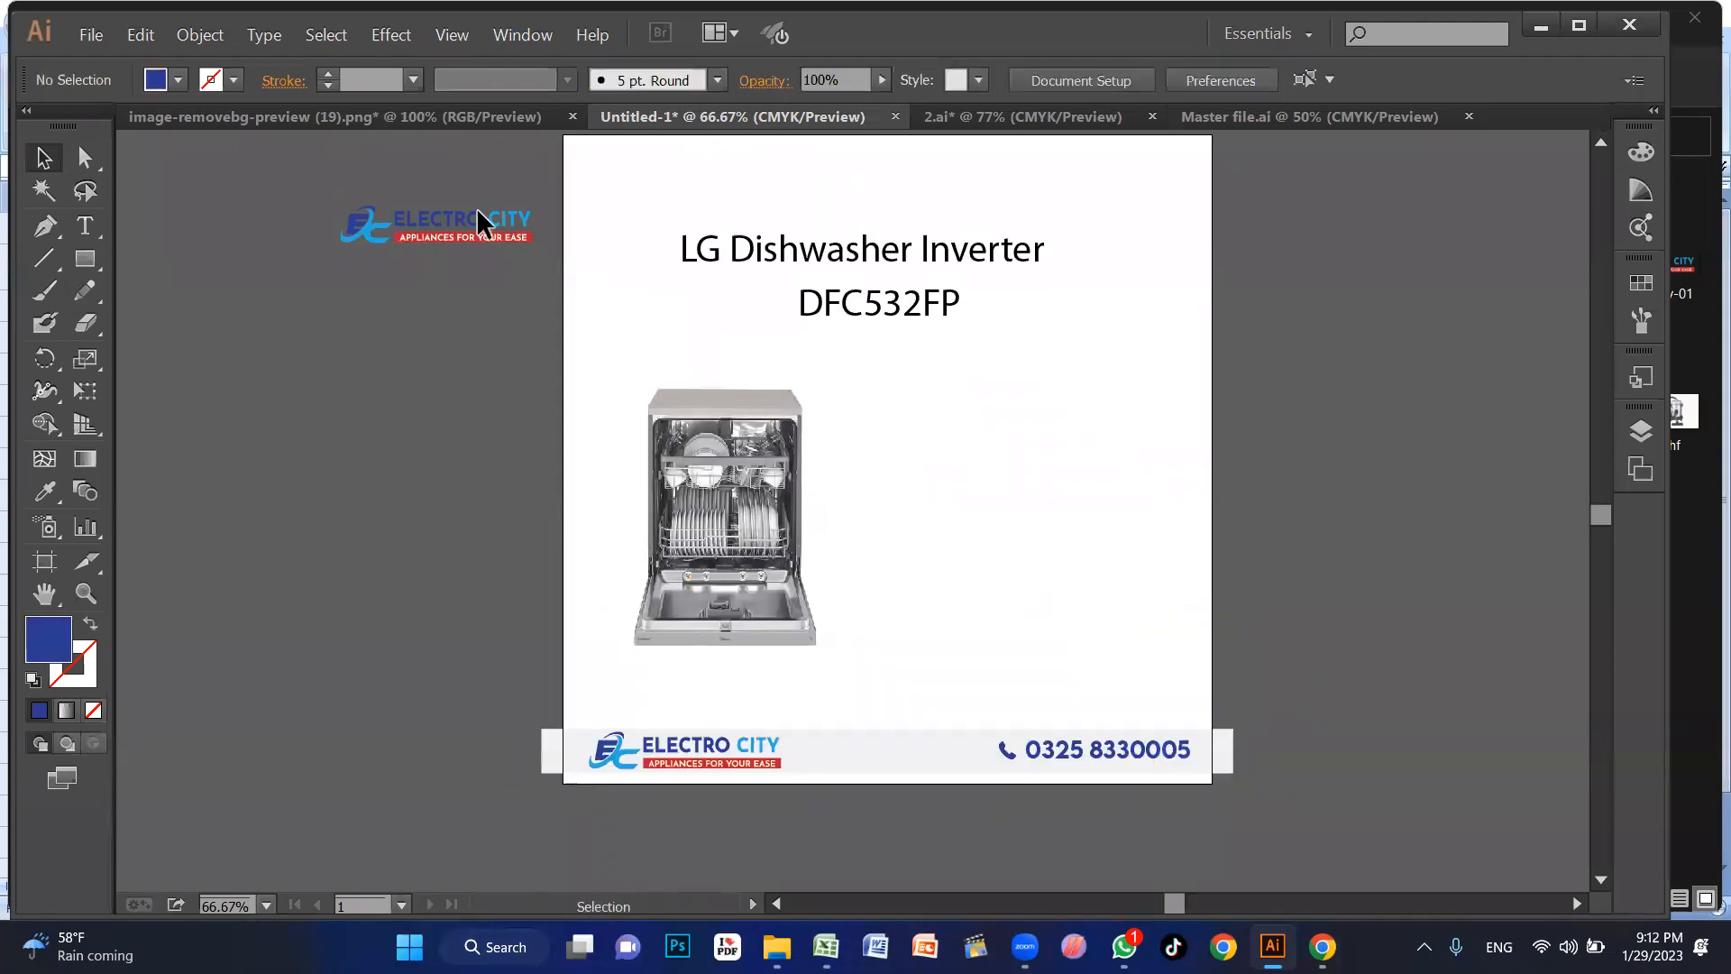
Step: Delete the spare Electro City logo beside the artboard and move the dishwasher image to the artboard's right half
{"action": "left_click", "coordinate": [458, 232]}
{"action": "key", "text": "Delete"}
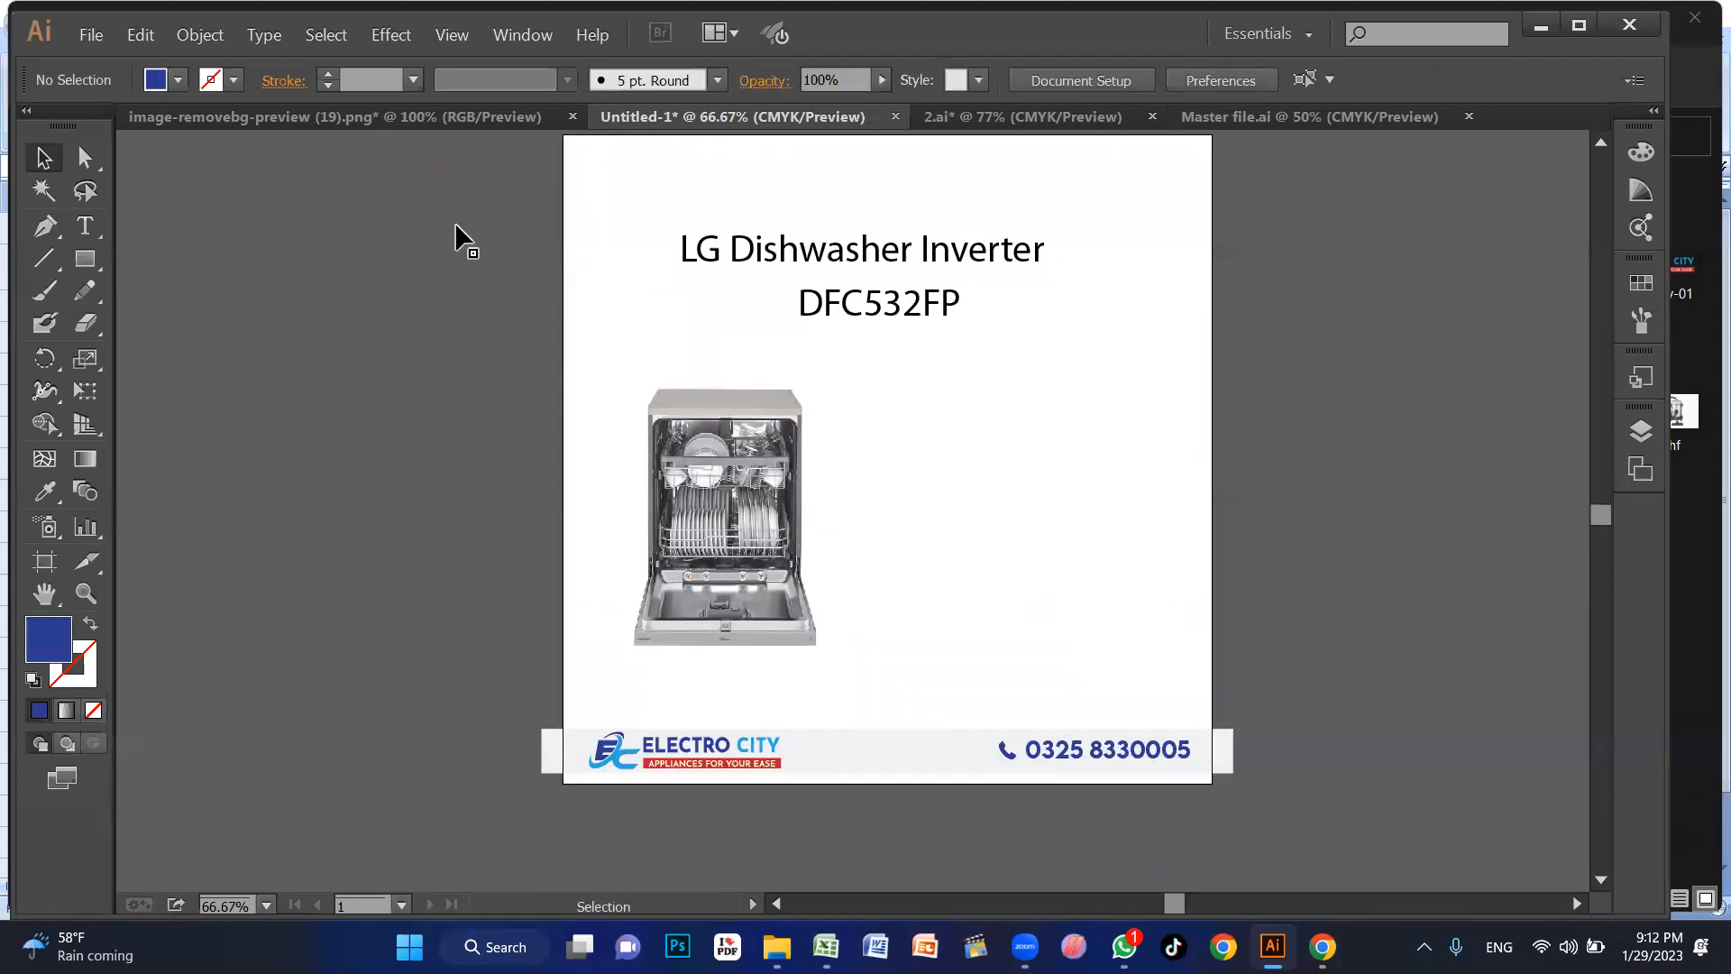
{"action": "left_click_drag", "start_coordinate": [745, 497], "coordinate": [1079, 485]}
{"action": "left_click", "coordinate": [1283, 479]}
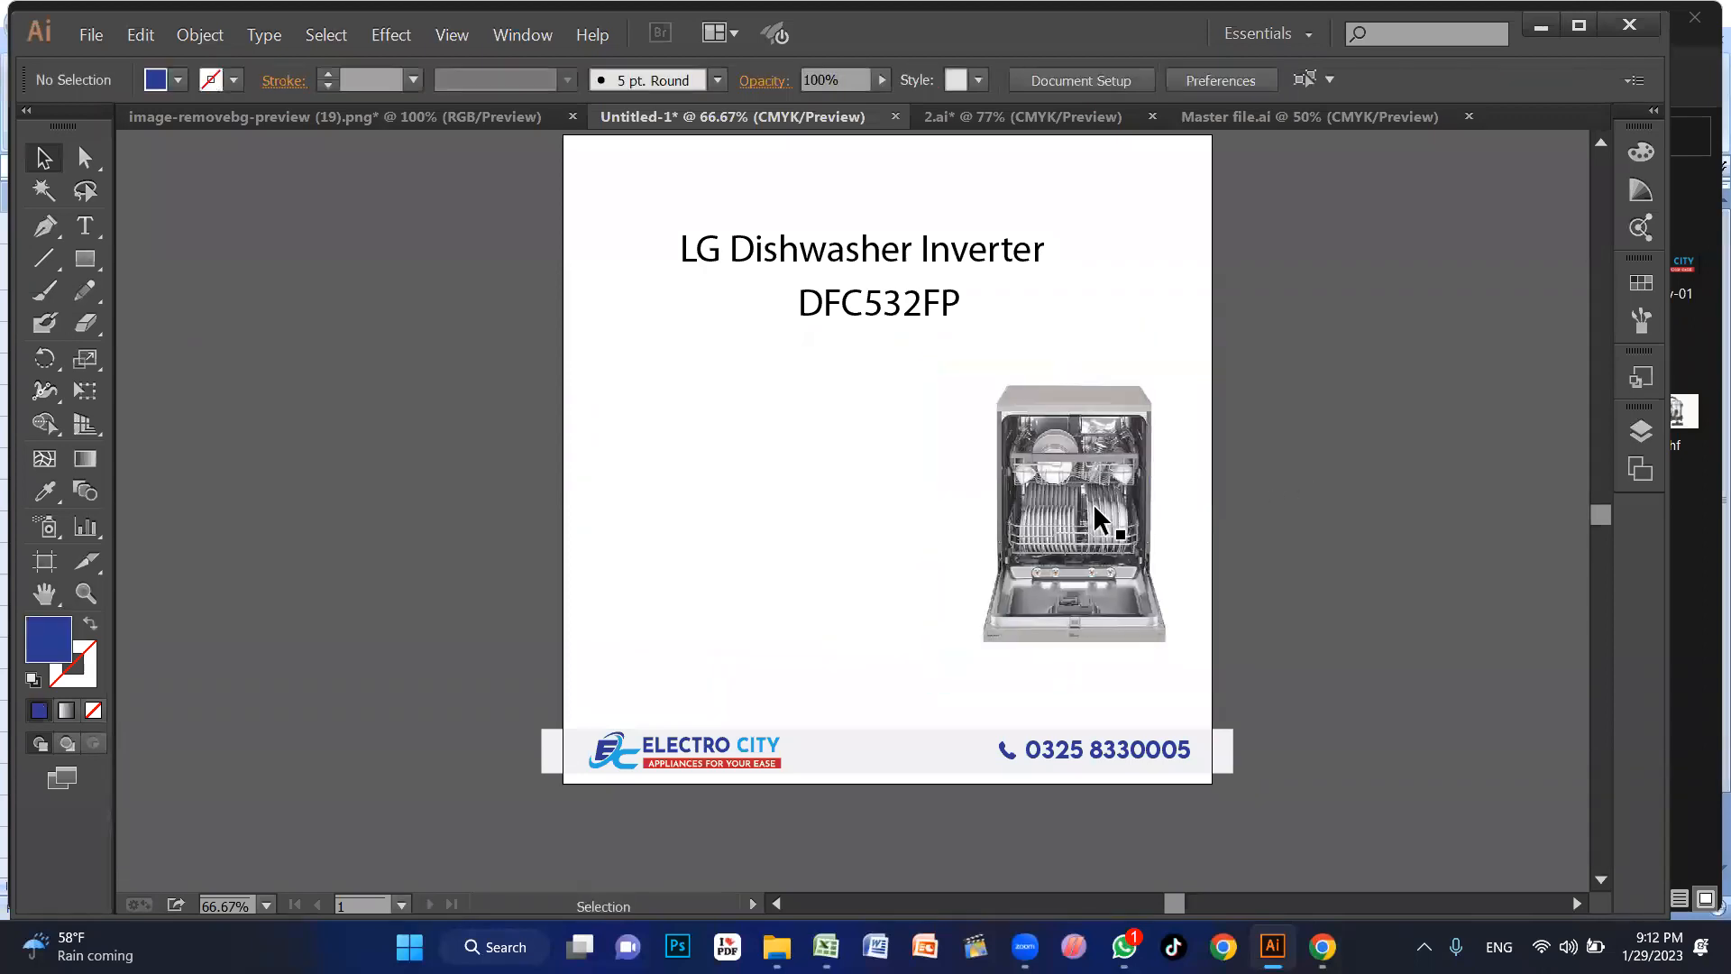
Step: Switch to the browser and search Google Images for "dishwasher poster" in a new tab
{"action": "key", "text": "alt+Tab"}
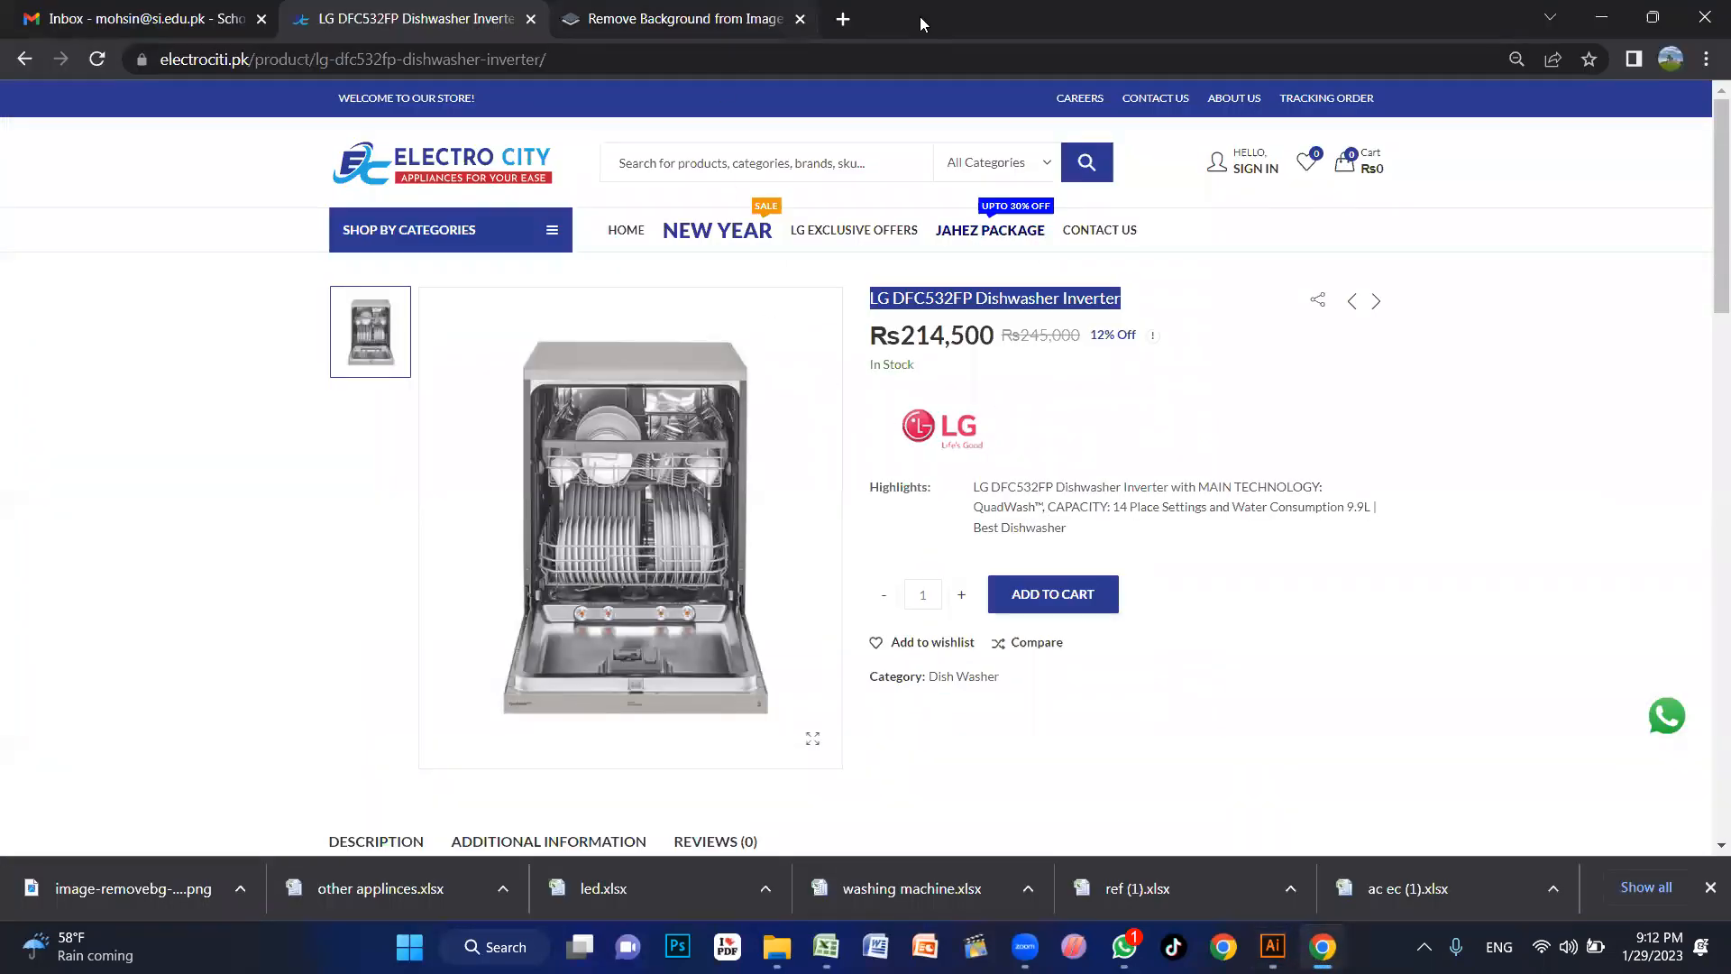
{"action": "left_click", "coordinate": [843, 19]}
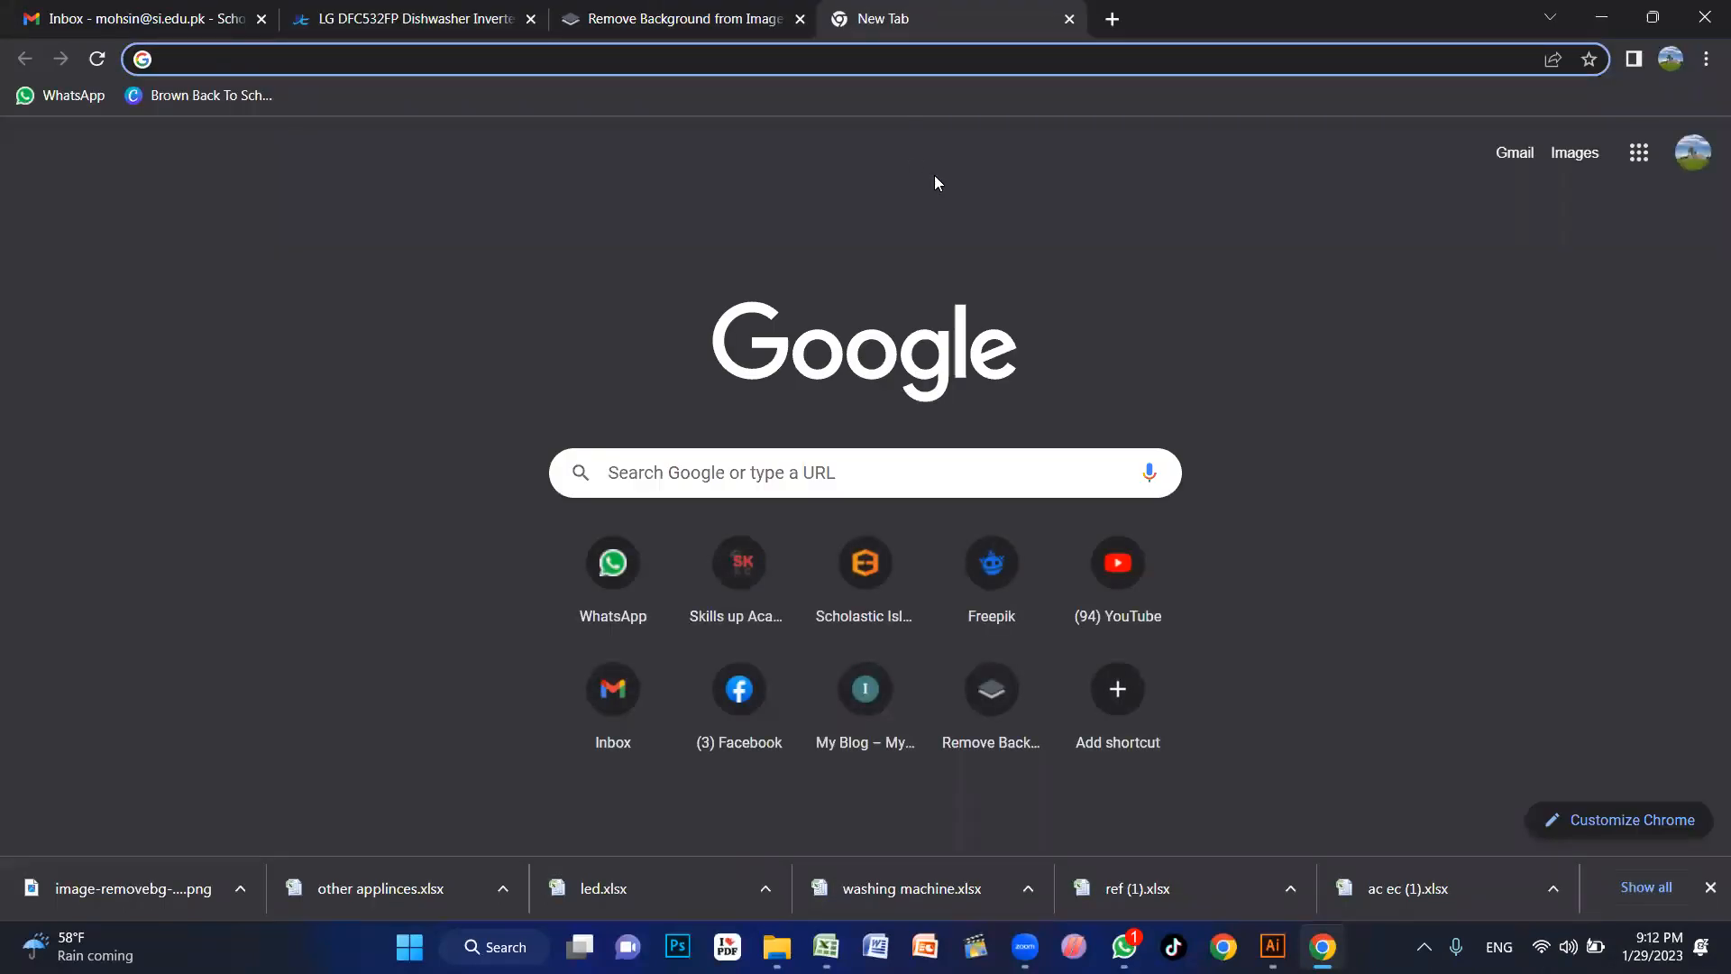
{"action": "type", "text": "dish"}
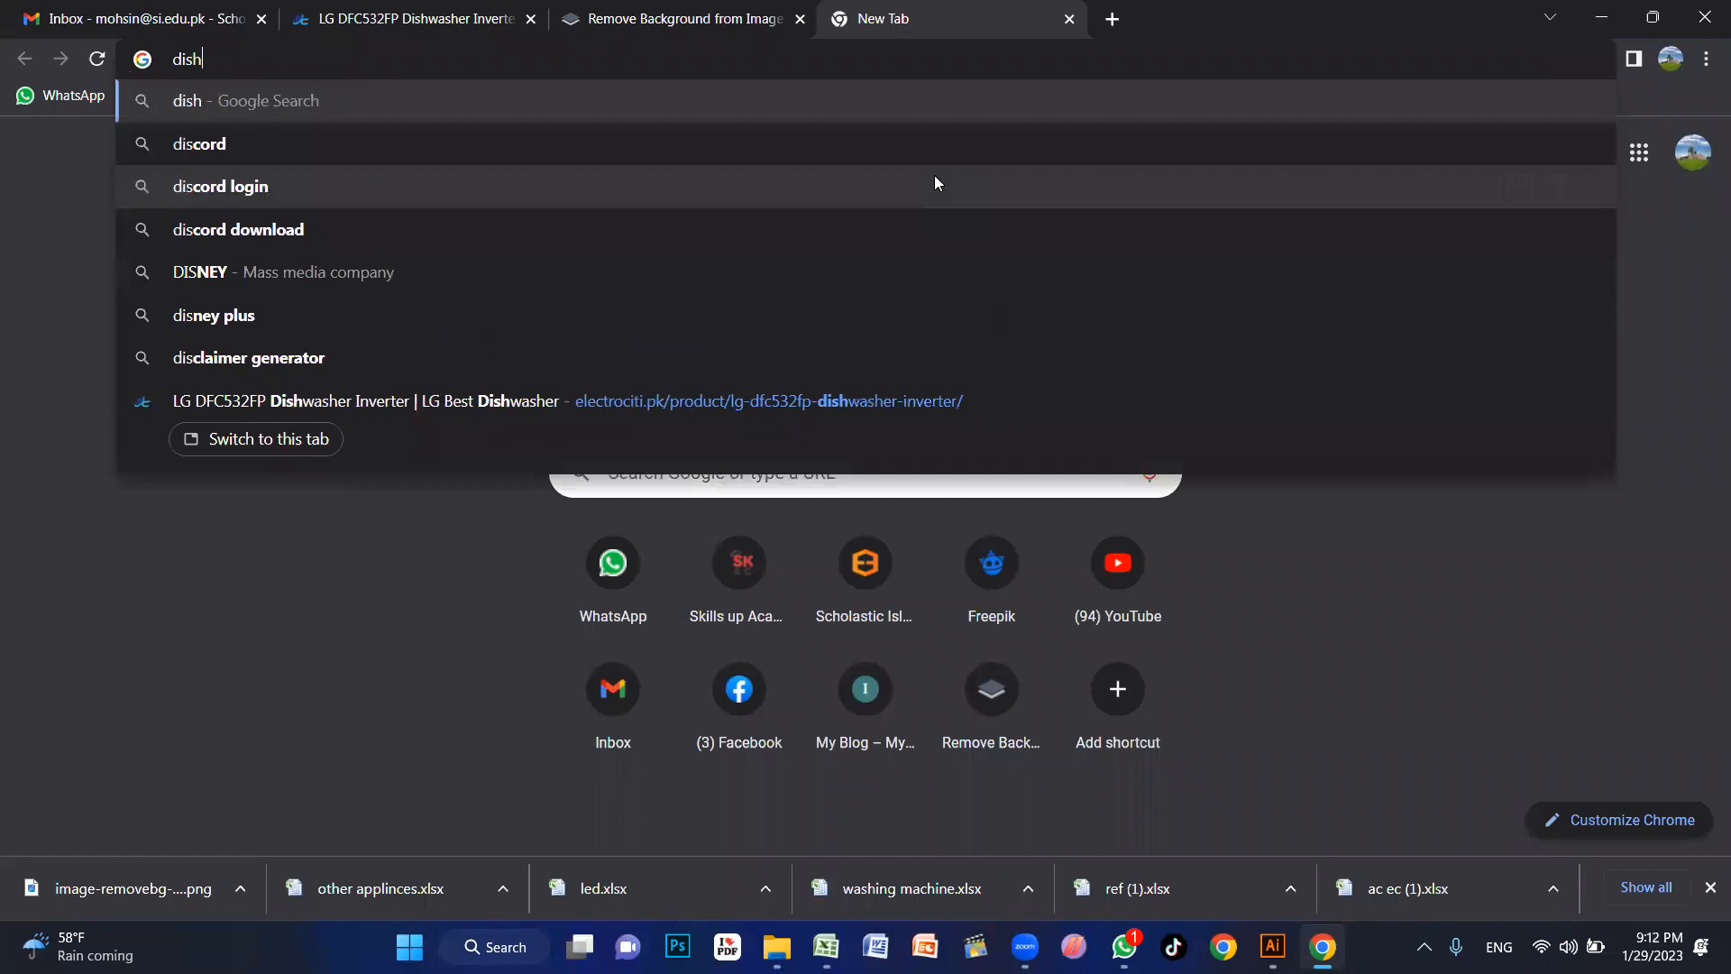
{"action": "type", "text": "washer "}
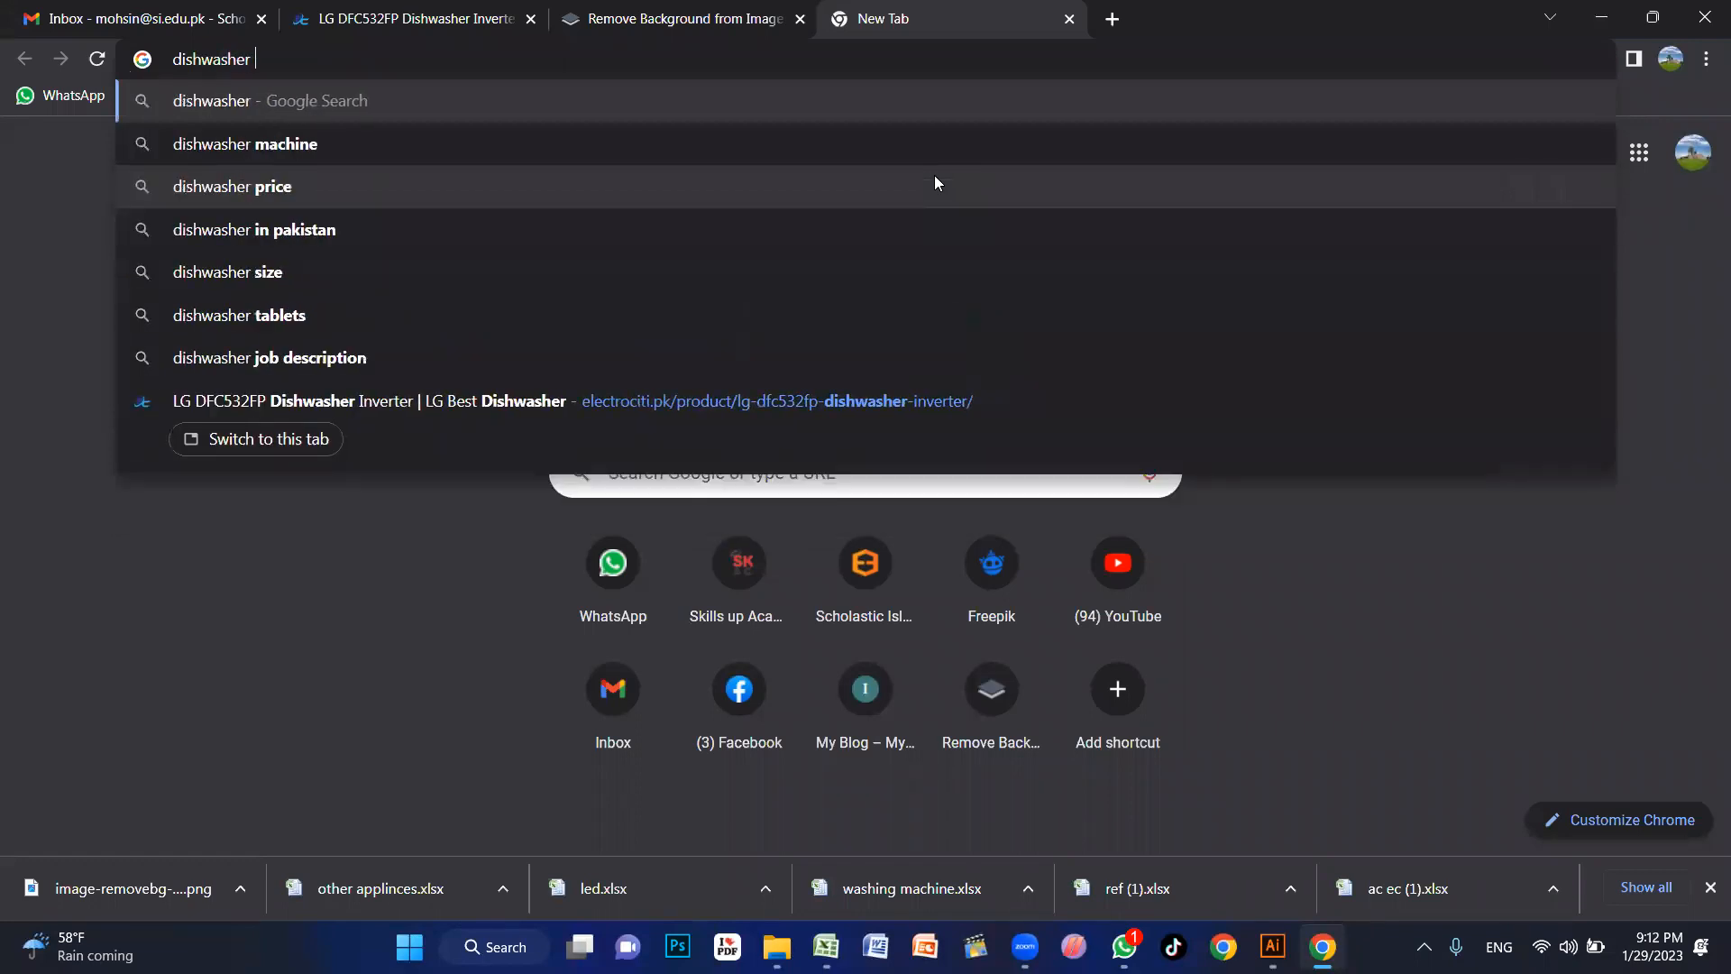
{"action": "type", "text": "poster"}
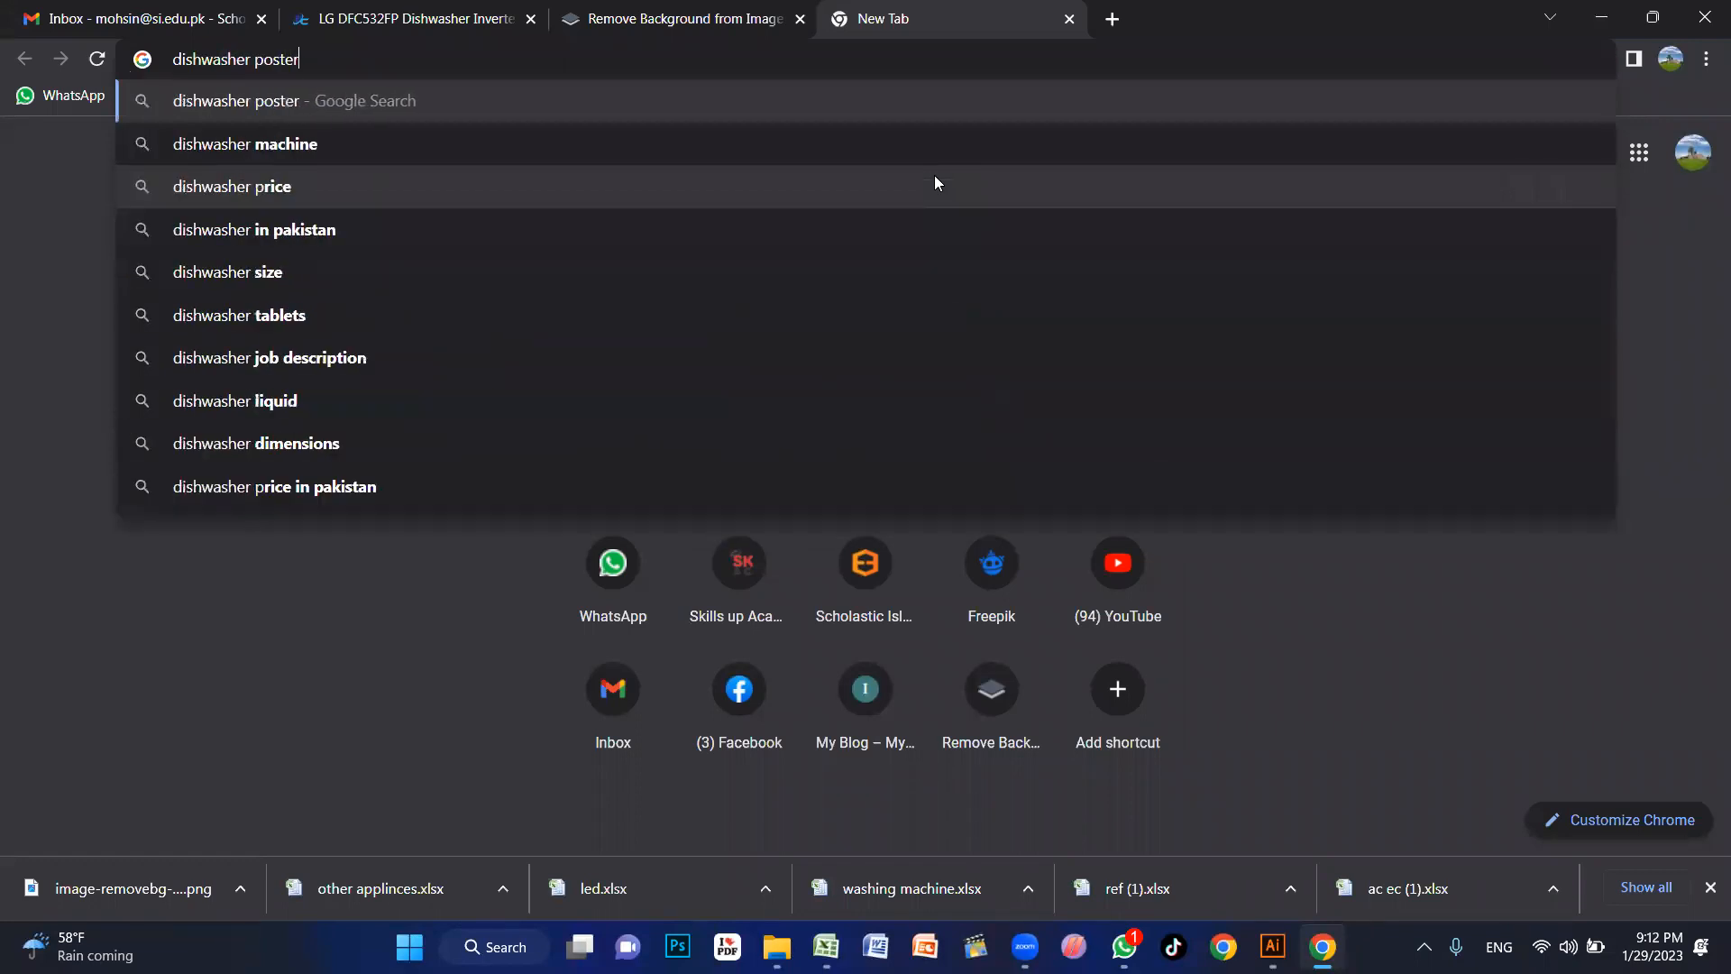
{"action": "key", "text": "Return"}
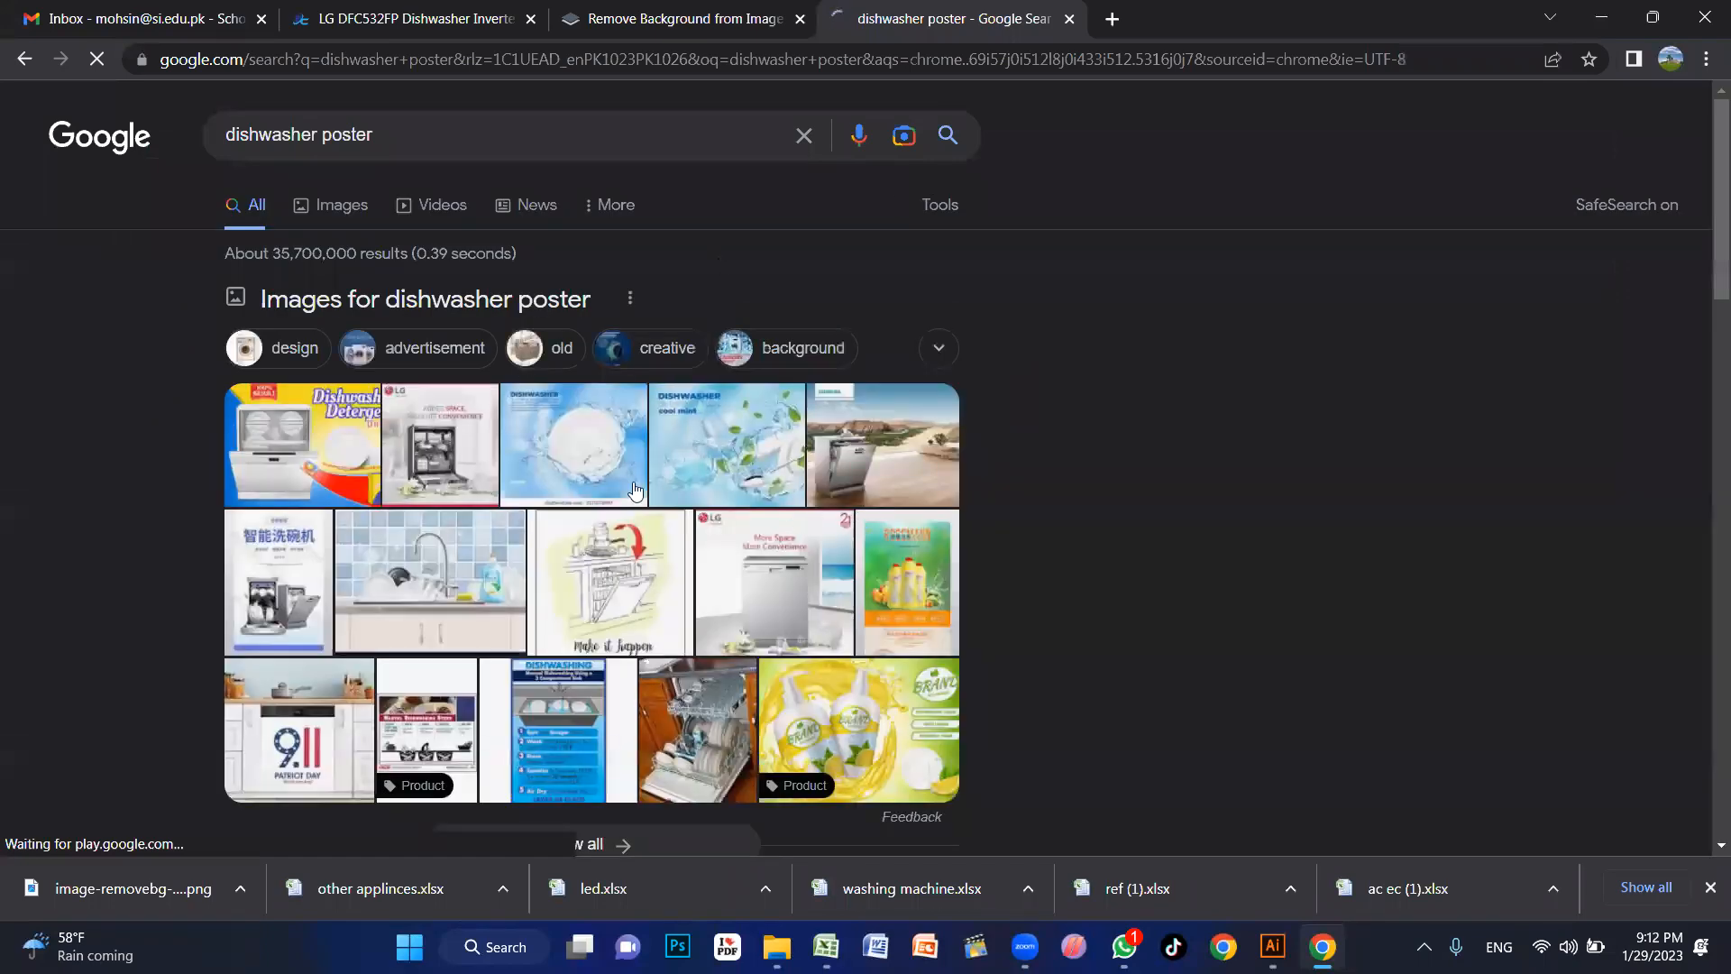
{"action": "left_click", "coordinate": [342, 209]}
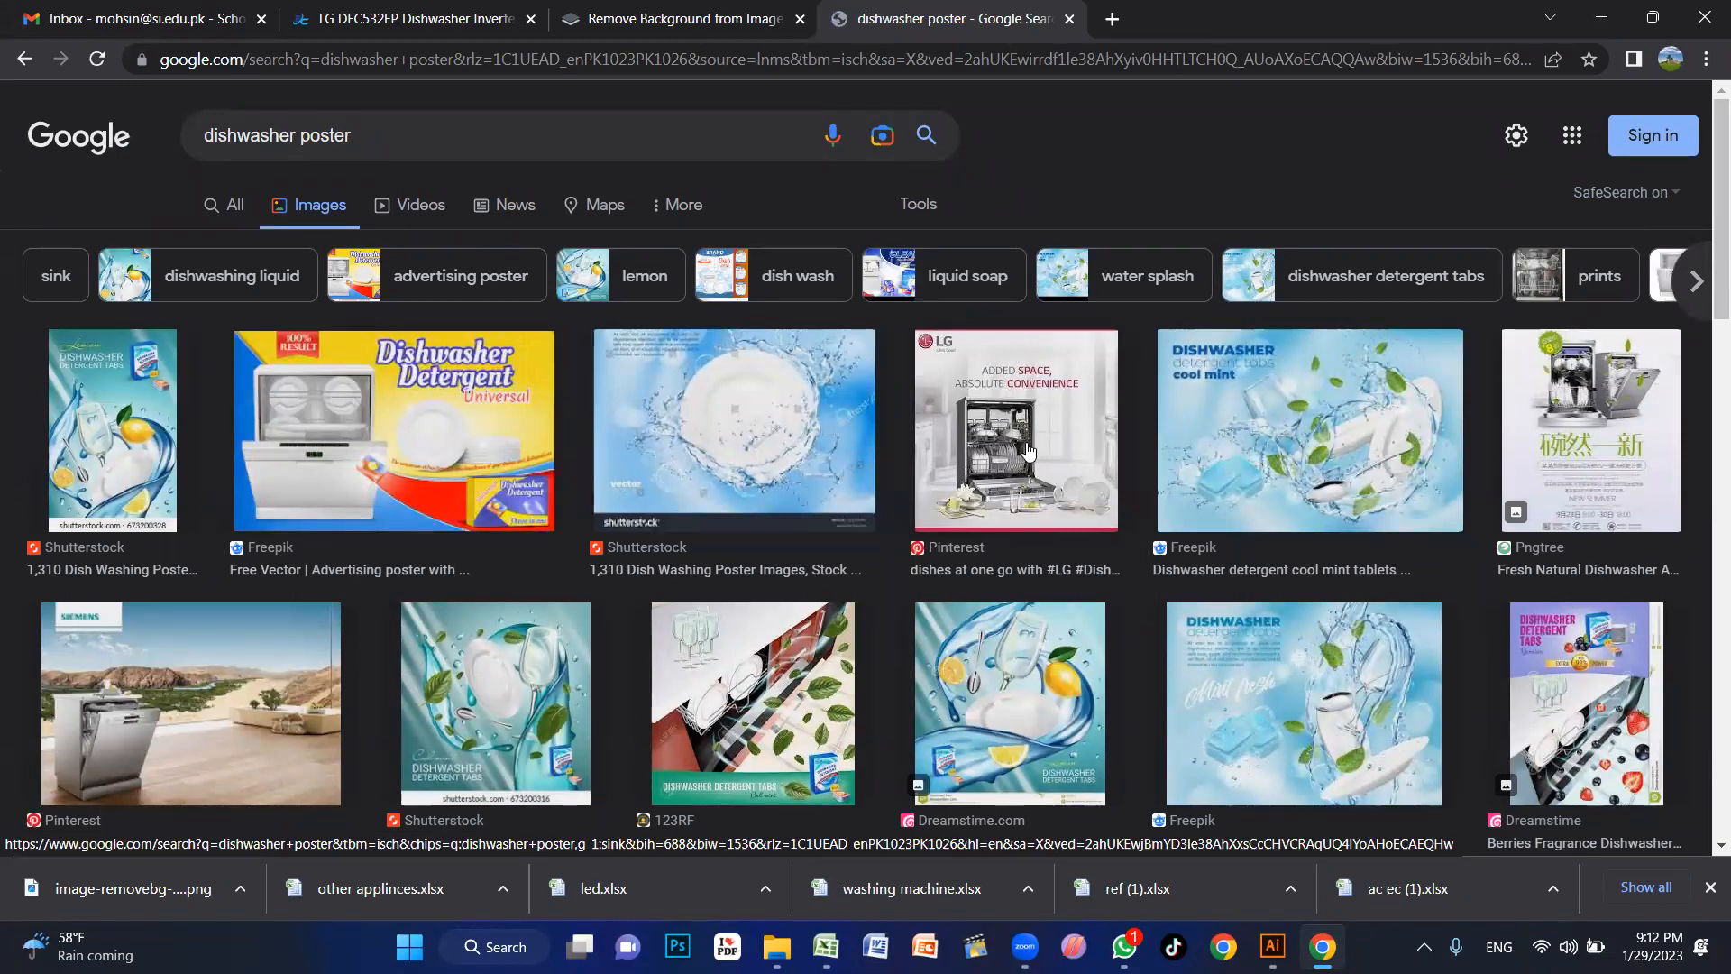
Step: Examine the LG dishwasher posters among the image results and their related images for layout and background ideas
{"action": "left_click", "coordinate": [1028, 451]}
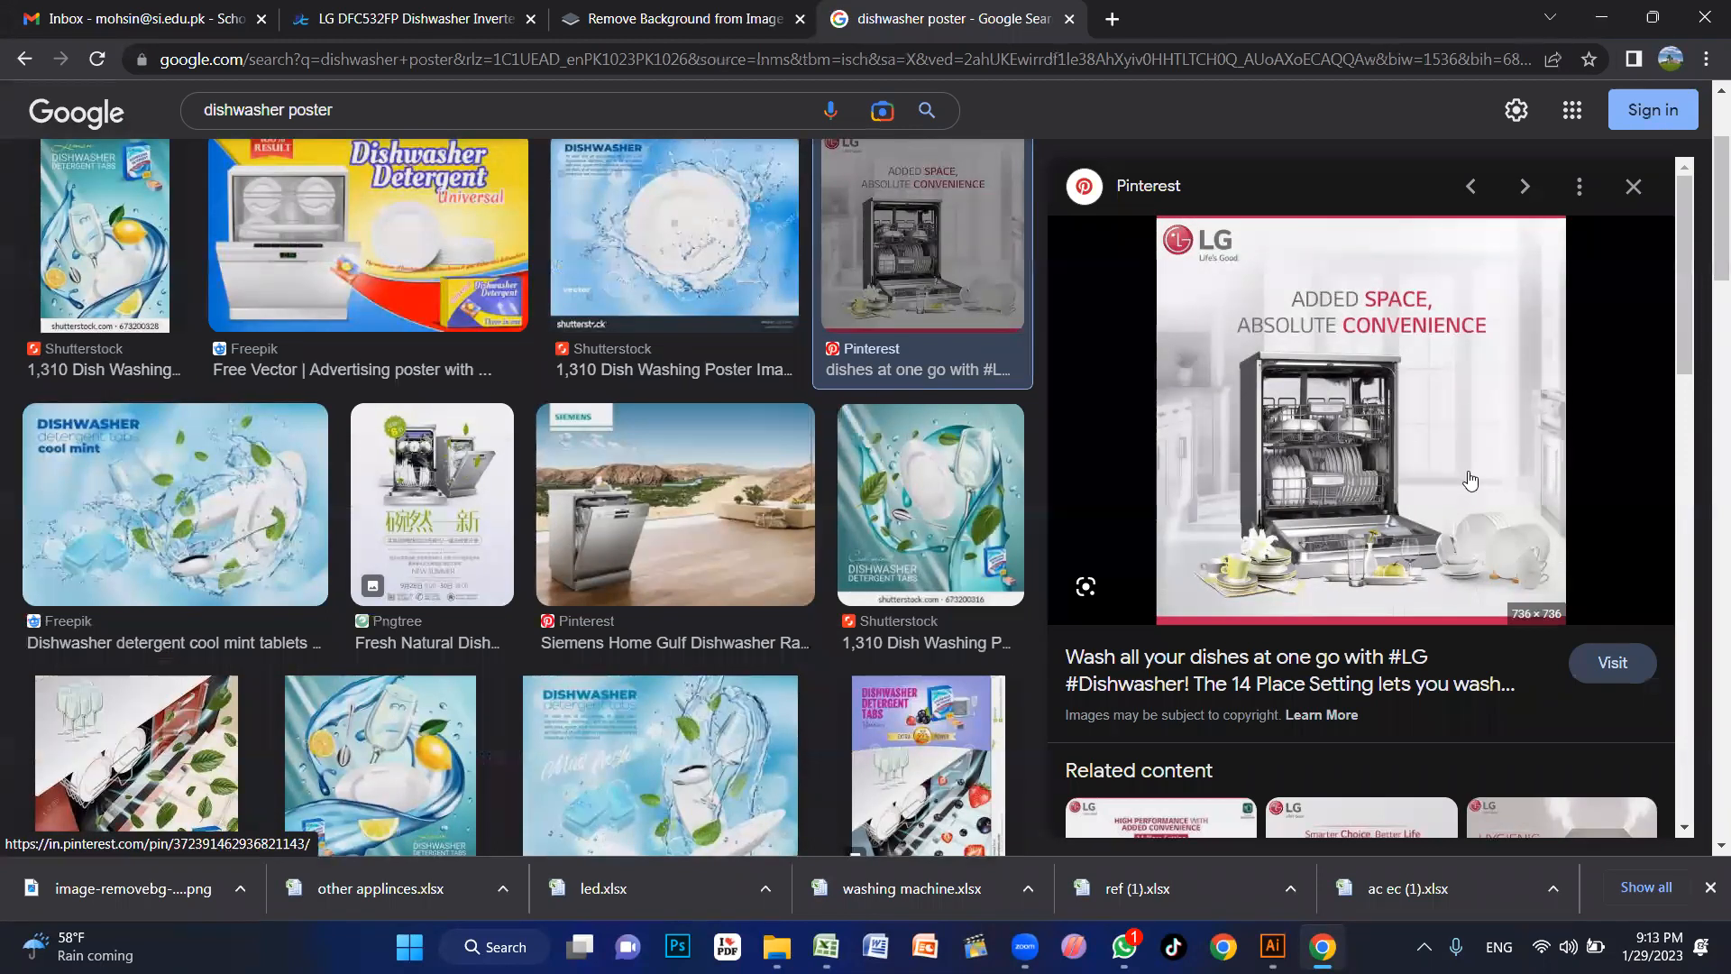
{"action": "scroll", "coordinate": [1471, 480], "scroll_direction": "down", "scroll_amount": 1}
{"action": "scroll", "coordinate": [1378, 498], "scroll_direction": "down", "scroll_amount": 3}
{"action": "left_click", "coordinate": [1378, 499]}
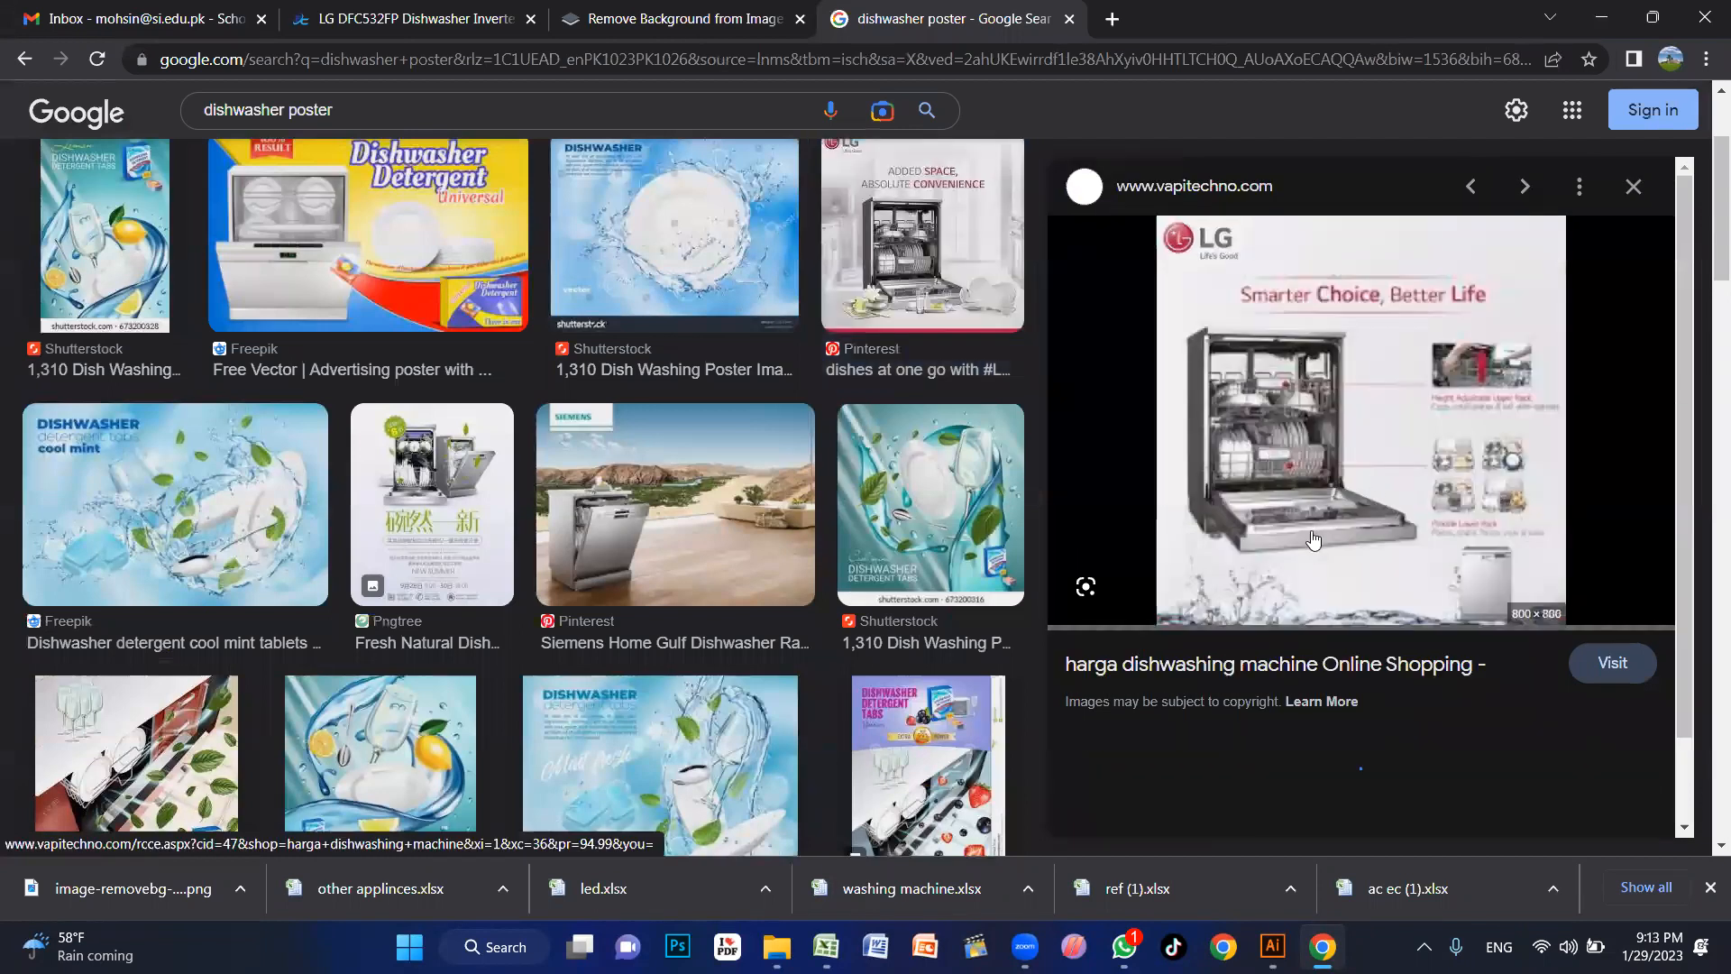
{"action": "scroll", "coordinate": [1357, 445], "scroll_direction": "down", "scroll_amount": 1}
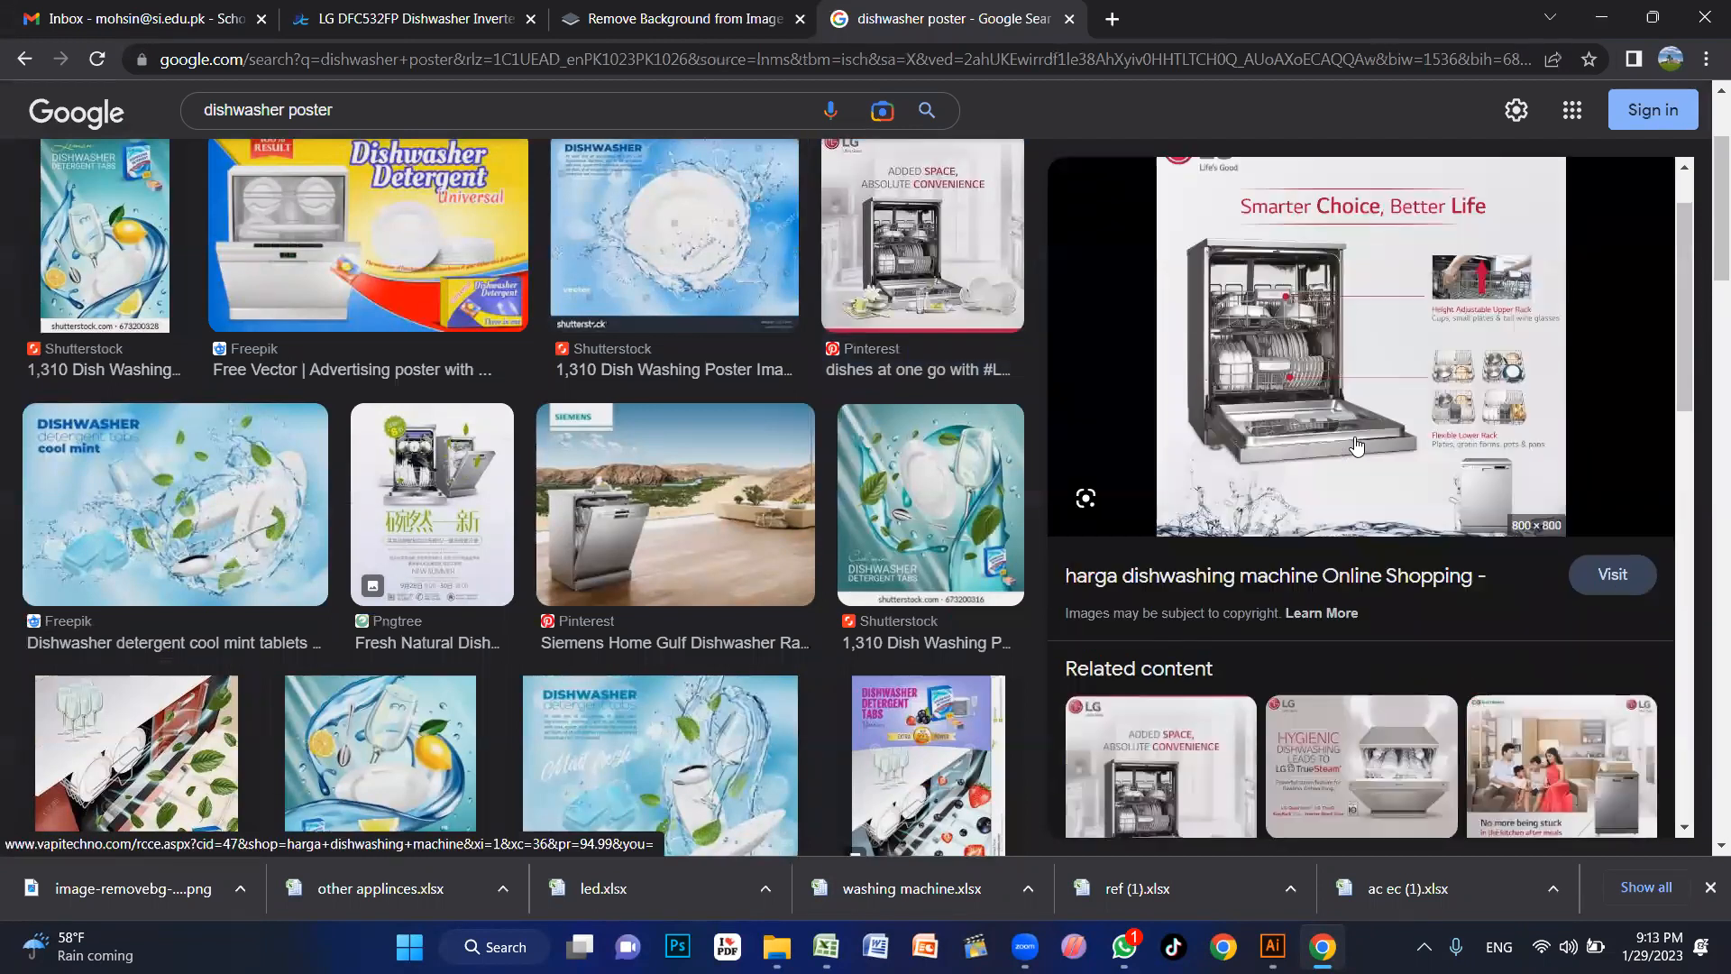
{"action": "scroll", "coordinate": [1319, 422], "scroll_direction": "down", "scroll_amount": 4}
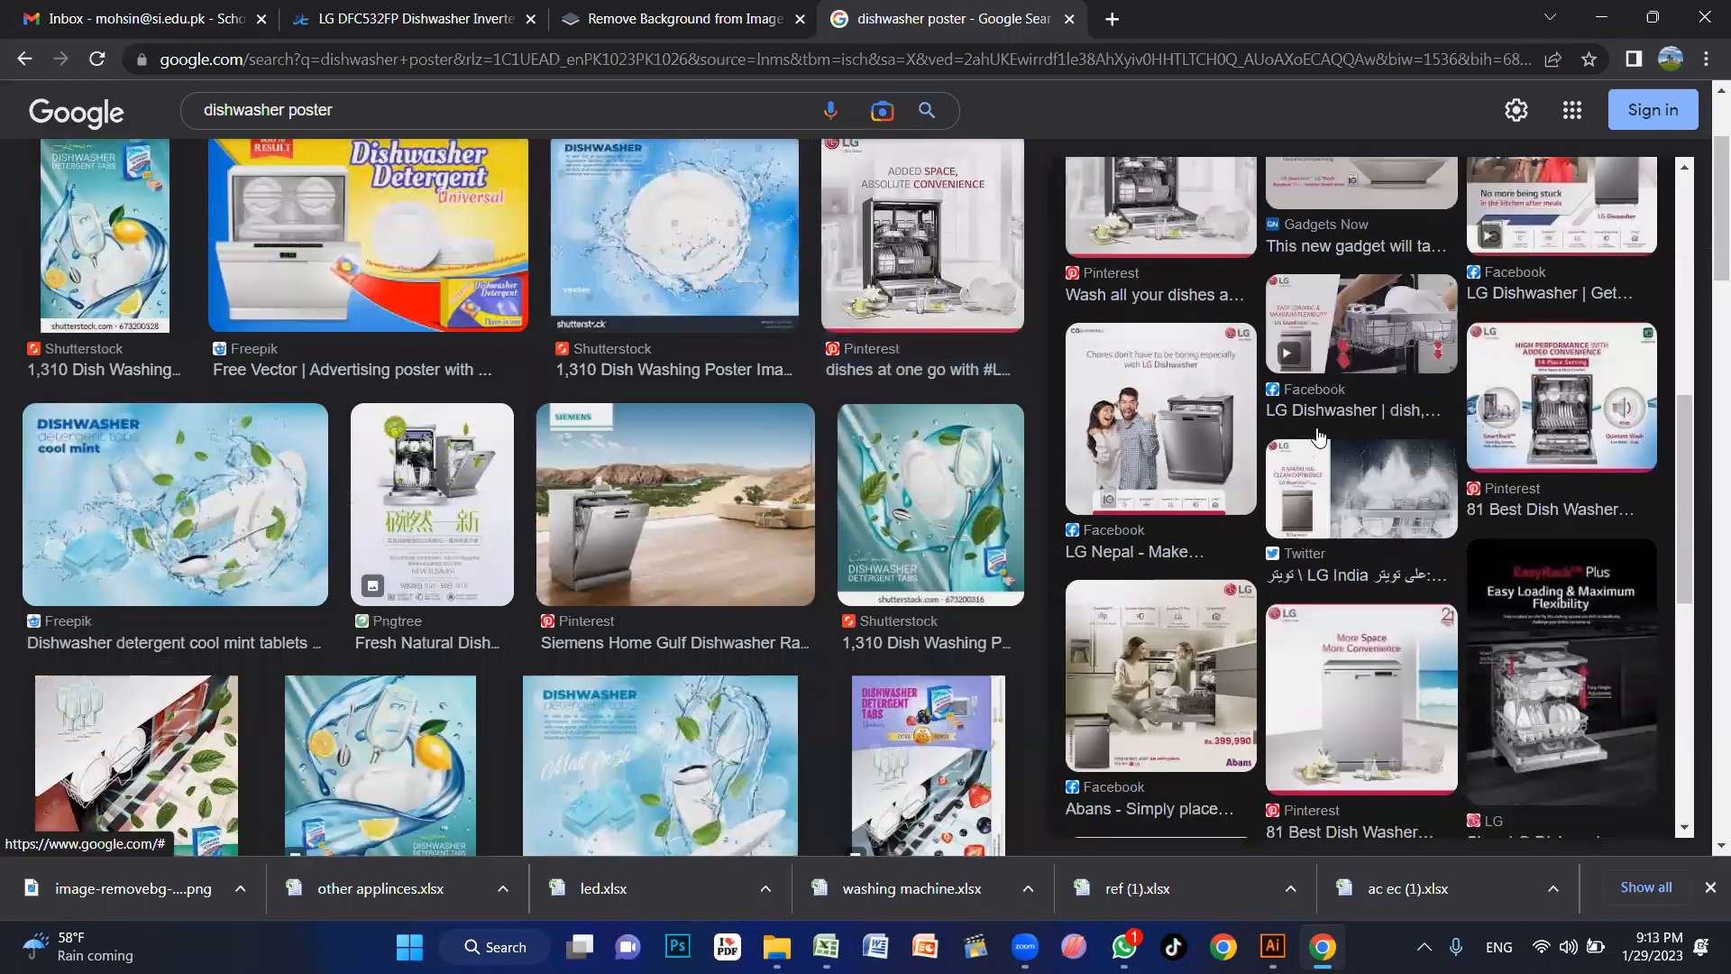
{"action": "left_click", "coordinate": [1203, 369]}
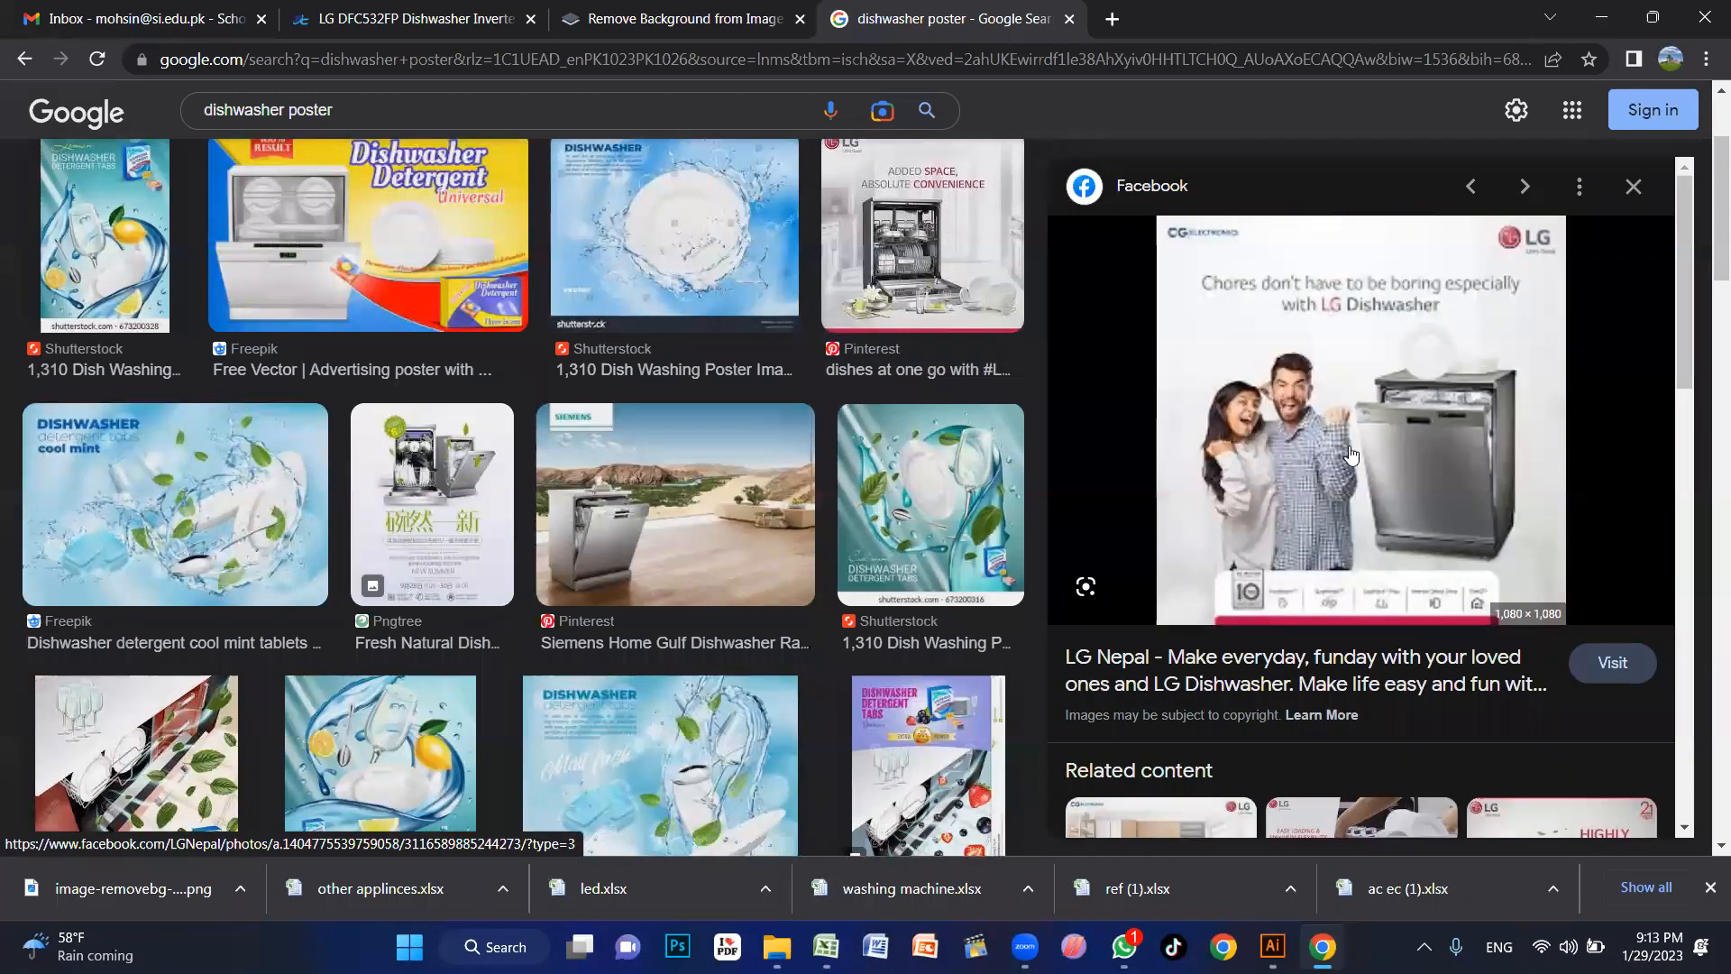
{"action": "scroll", "coordinate": [1511, 515], "scroll_direction": "down", "scroll_amount": 5}
{"action": "left_click", "coordinate": [1586, 385]}
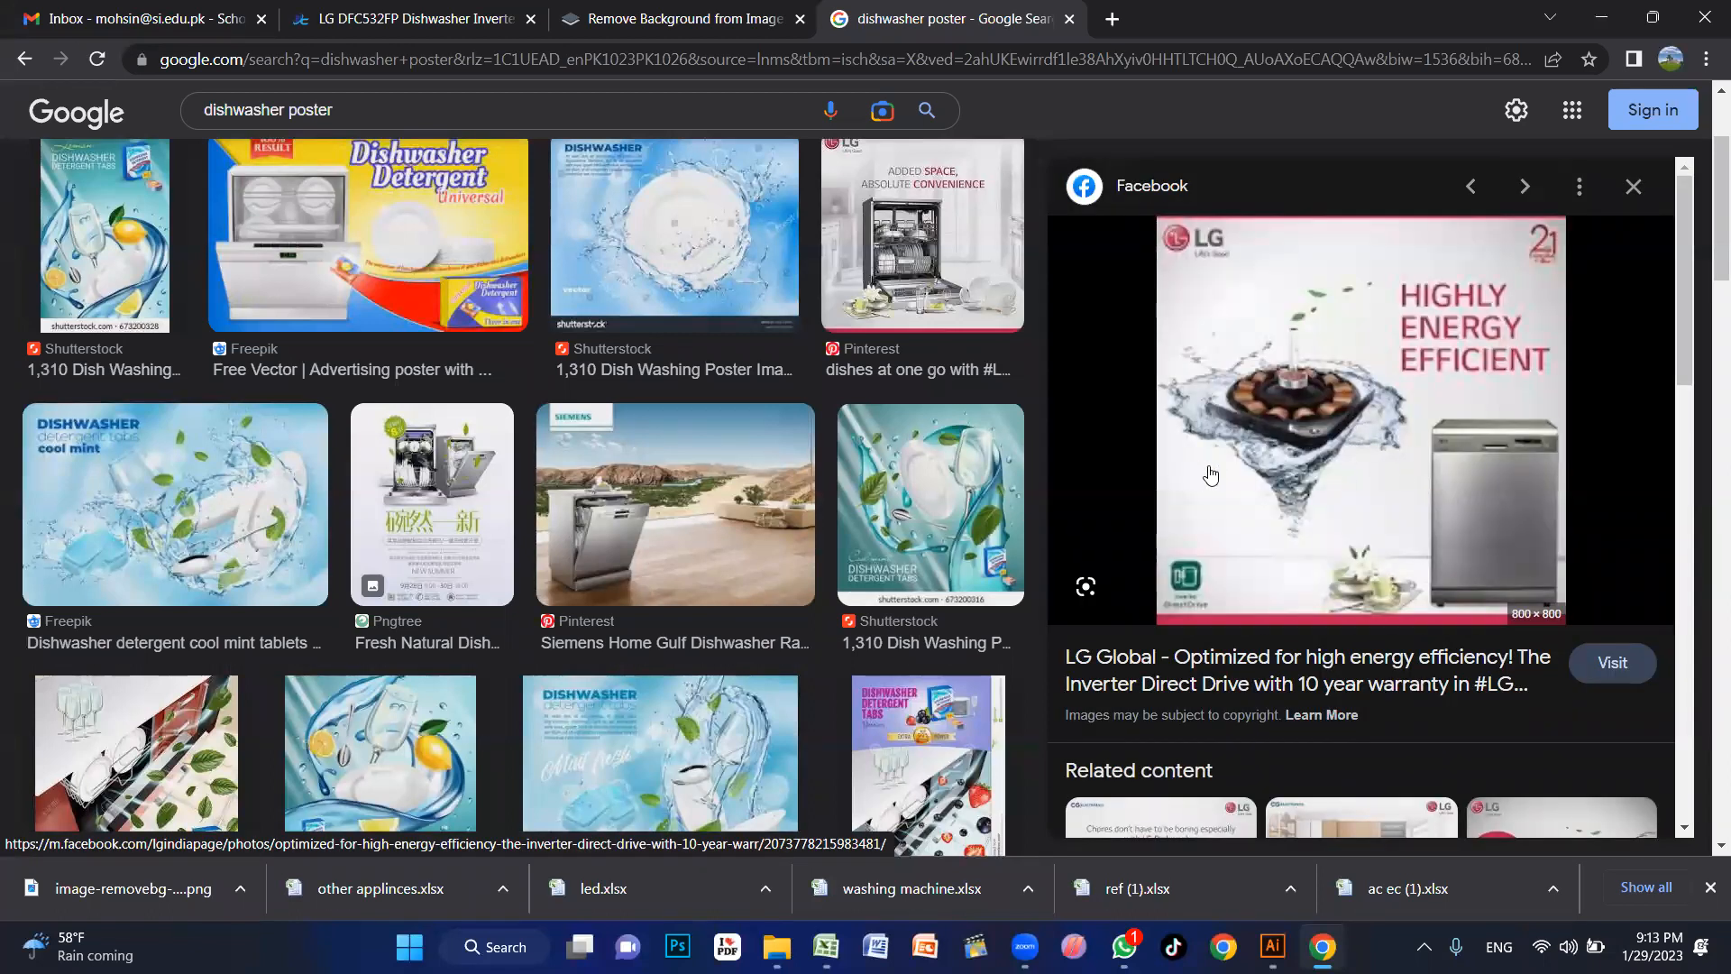
{"action": "scroll", "coordinate": [1331, 469], "scroll_direction": "down", "scroll_amount": 5}
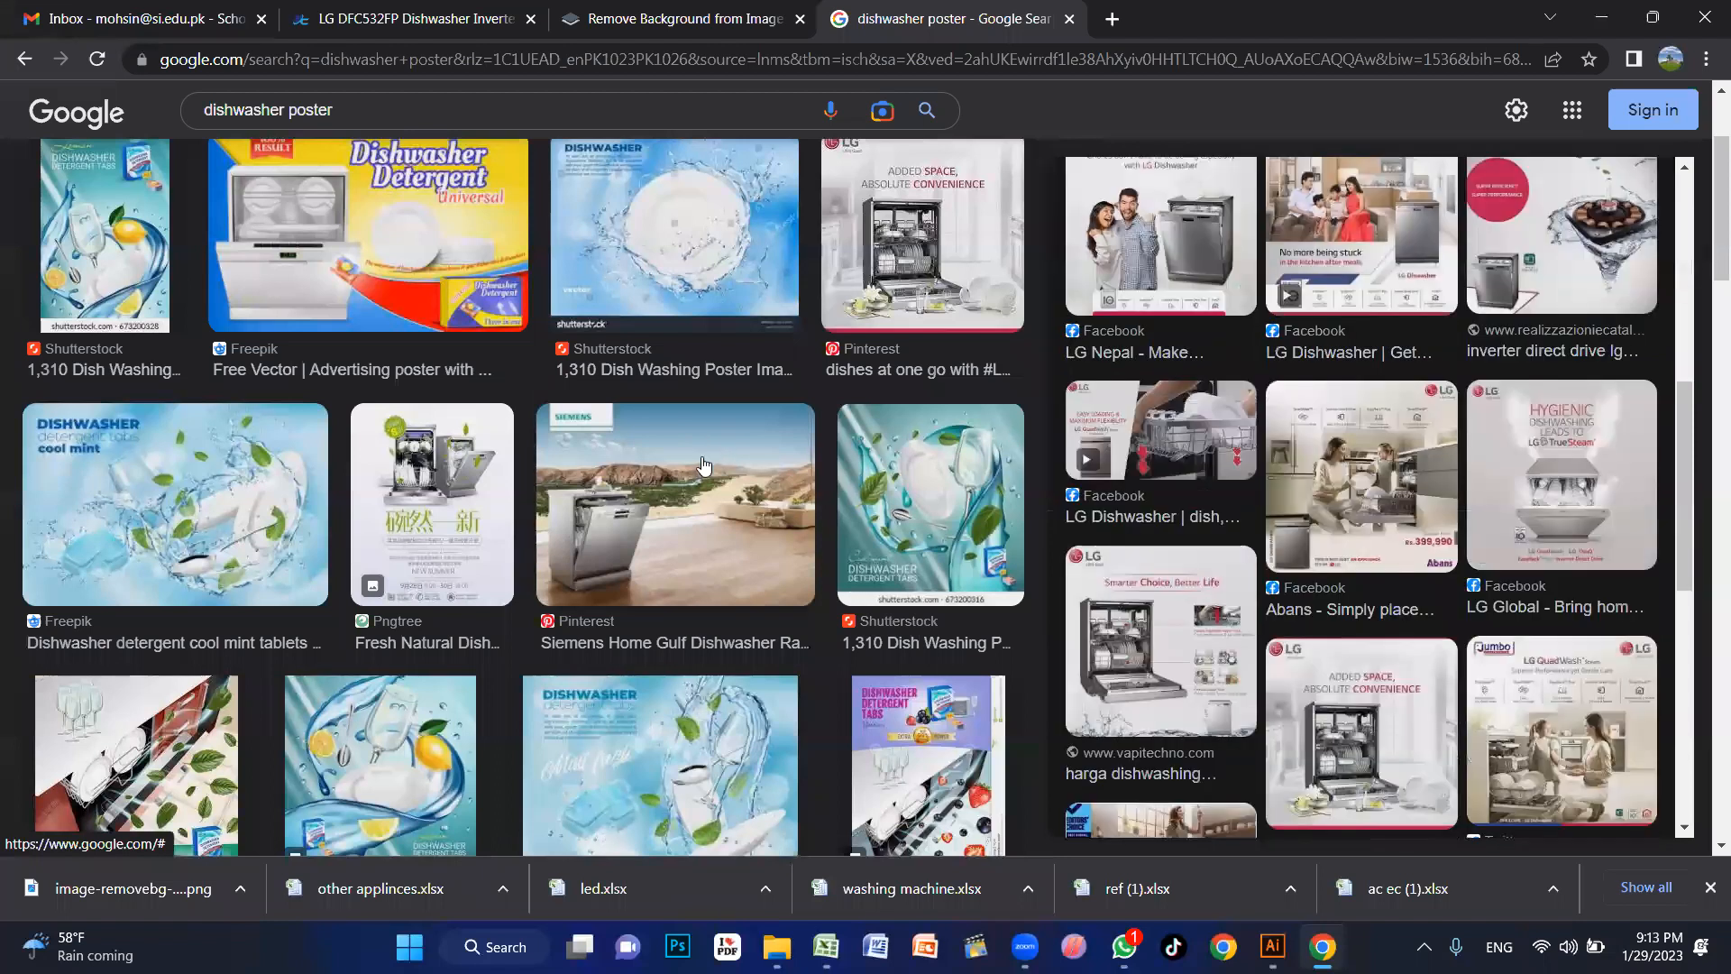
Step: Examine further dishwasher posters in the image results, previewing the Siemens, dish wash soap and LG "More Space More Convenience" designs
{"action": "left_click", "coordinate": [712, 465]}
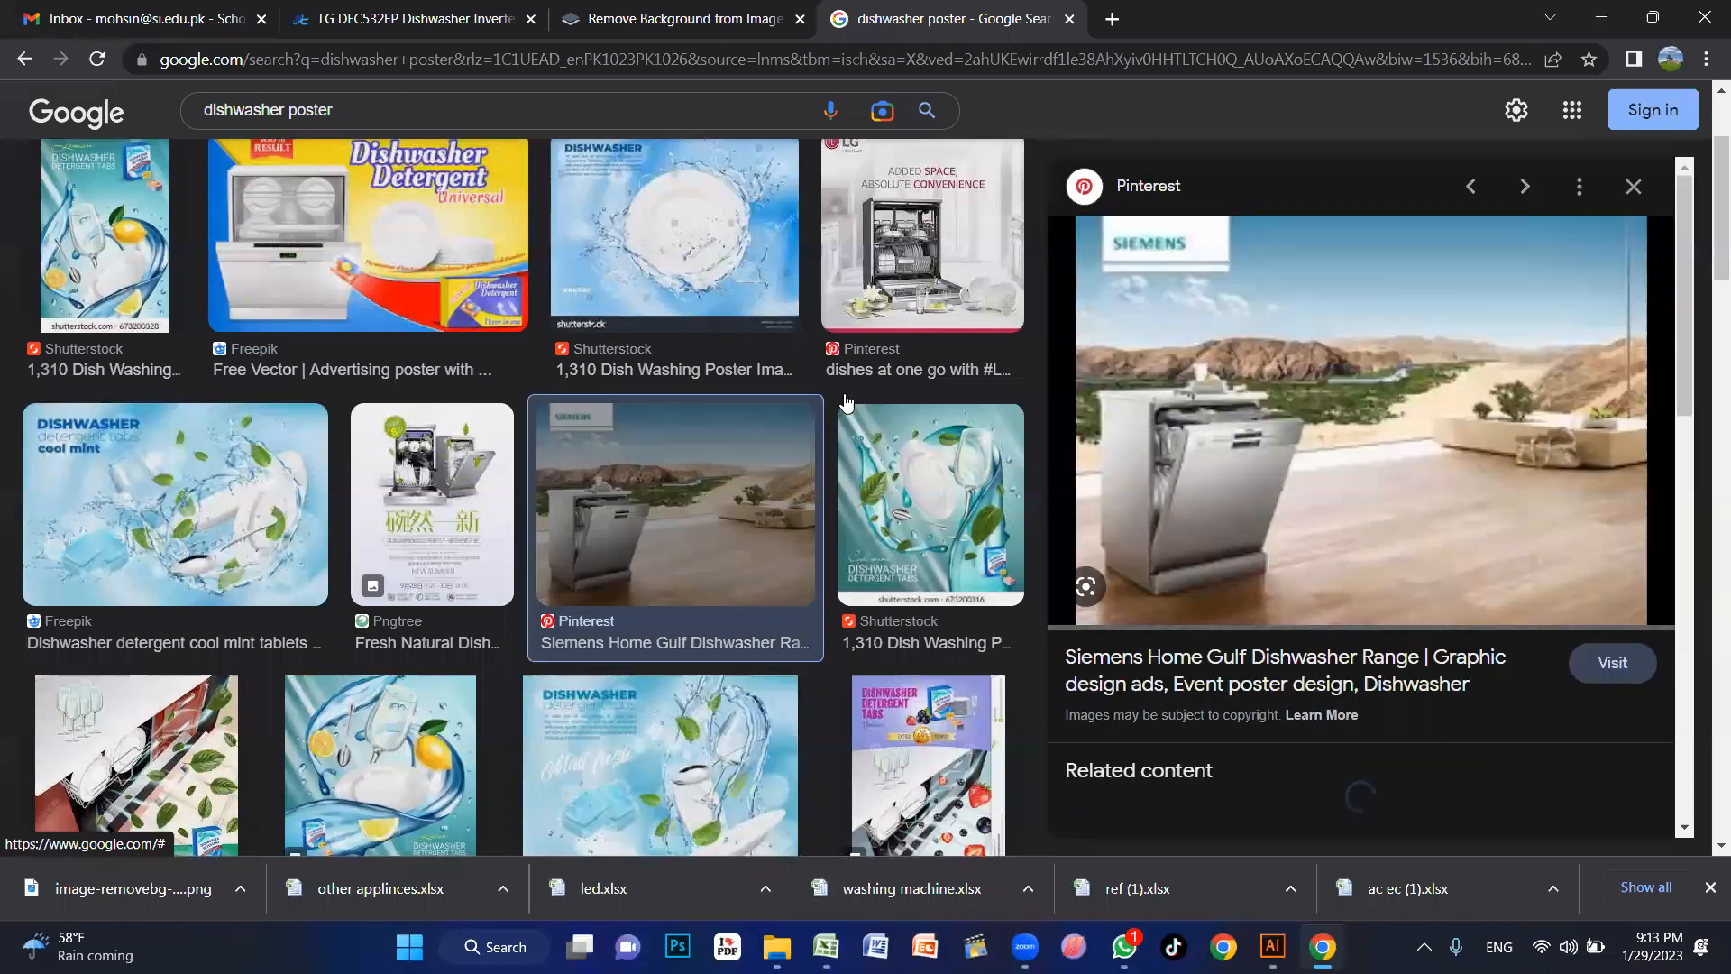
{"action": "scroll", "coordinate": [553, 424], "scroll_direction": "down", "scroll_amount": 5}
{"action": "left_click", "coordinate": [554, 424]}
{"action": "scroll", "coordinate": [607, 481], "scroll_direction": "down", "scroll_amount": 8}
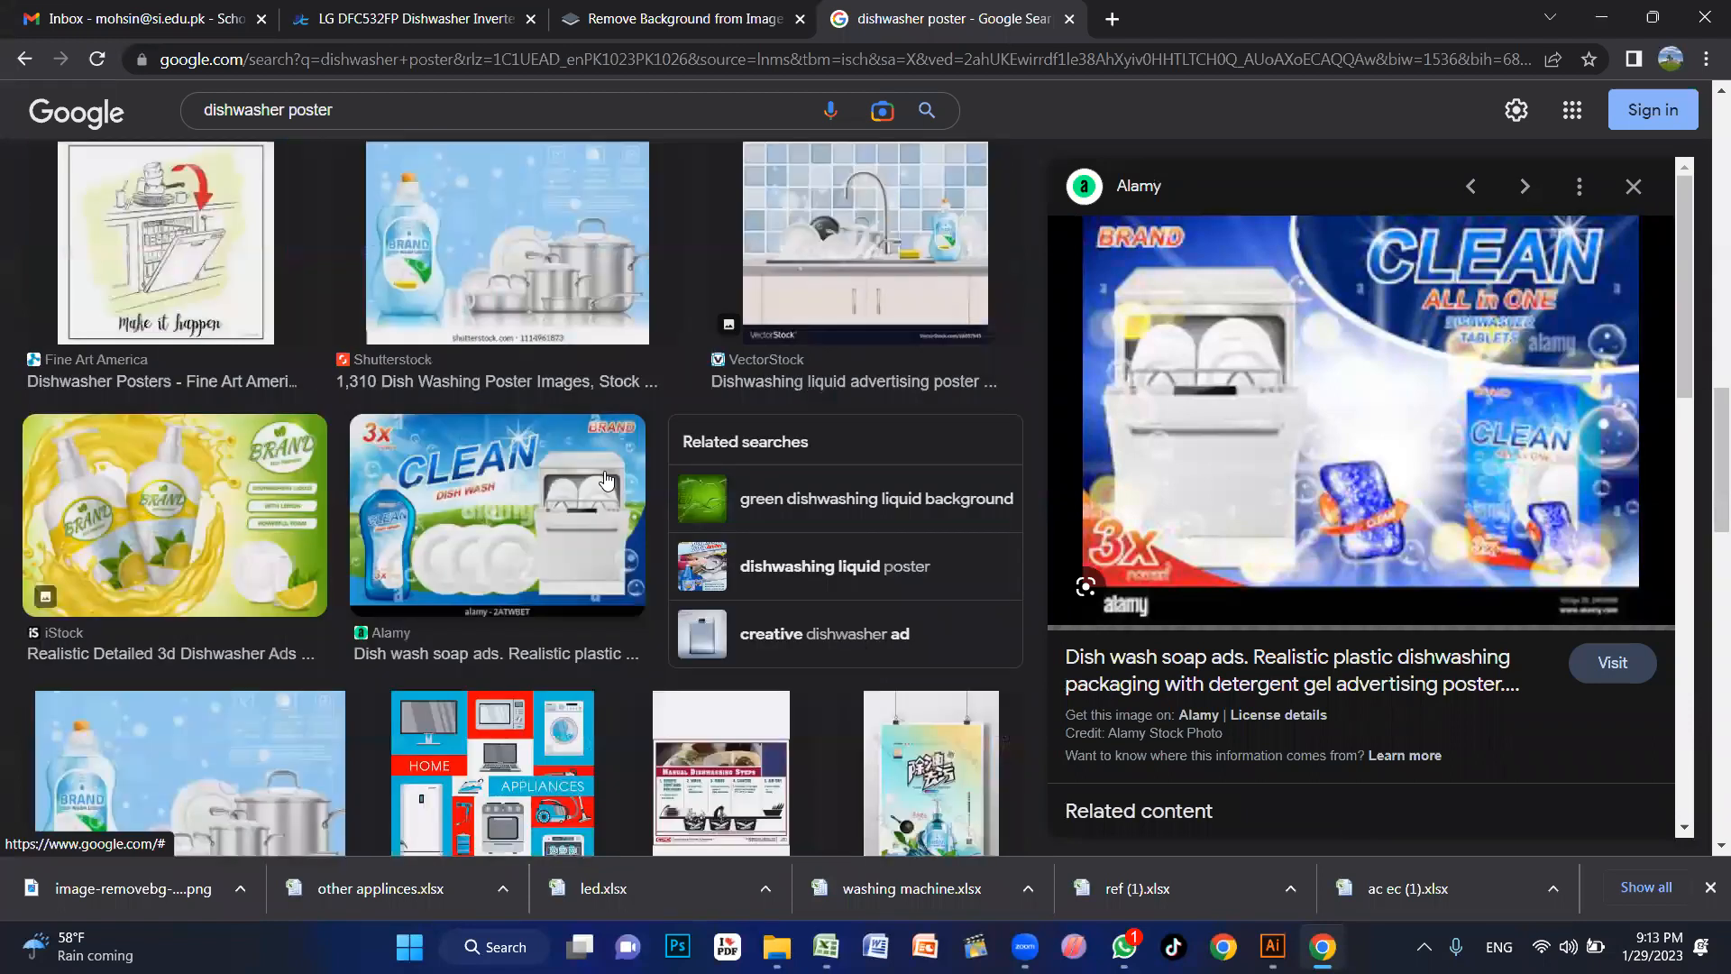
{"action": "scroll", "coordinate": [403, 487], "scroll_direction": "down", "scroll_amount": 10}
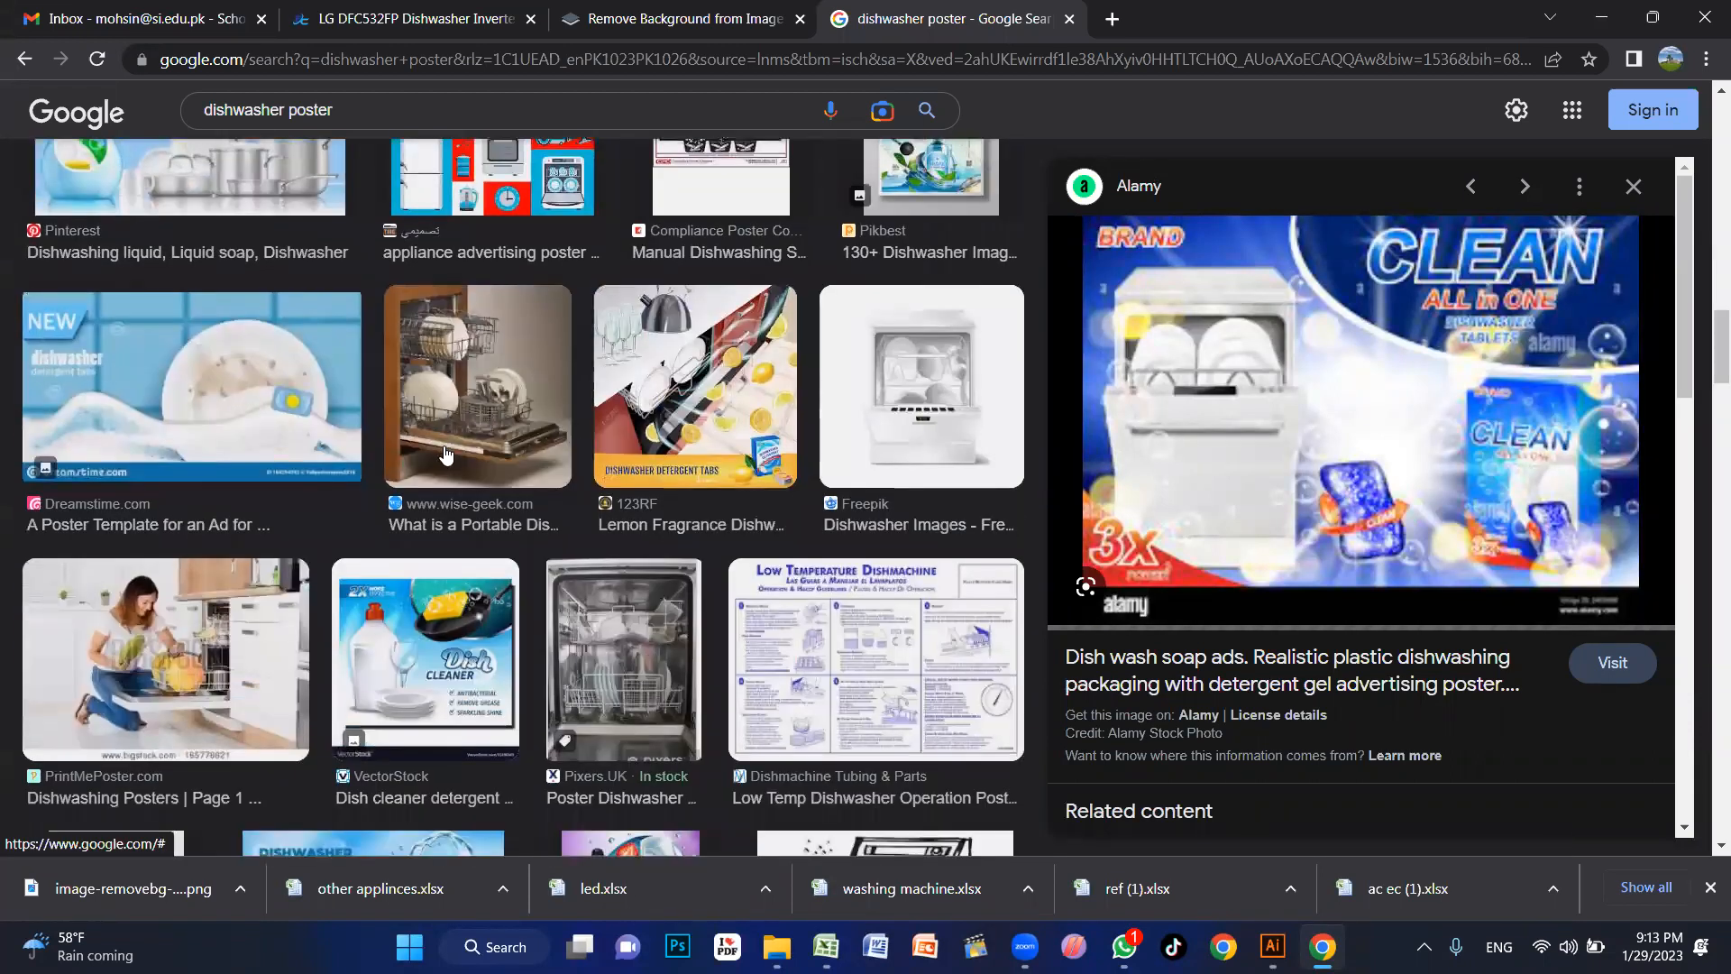
{"action": "scroll", "coordinate": [731, 436], "scroll_direction": "down", "scroll_amount": 3}
{"action": "scroll", "coordinate": [561, 410], "scroll_direction": "down", "scroll_amount": 1}
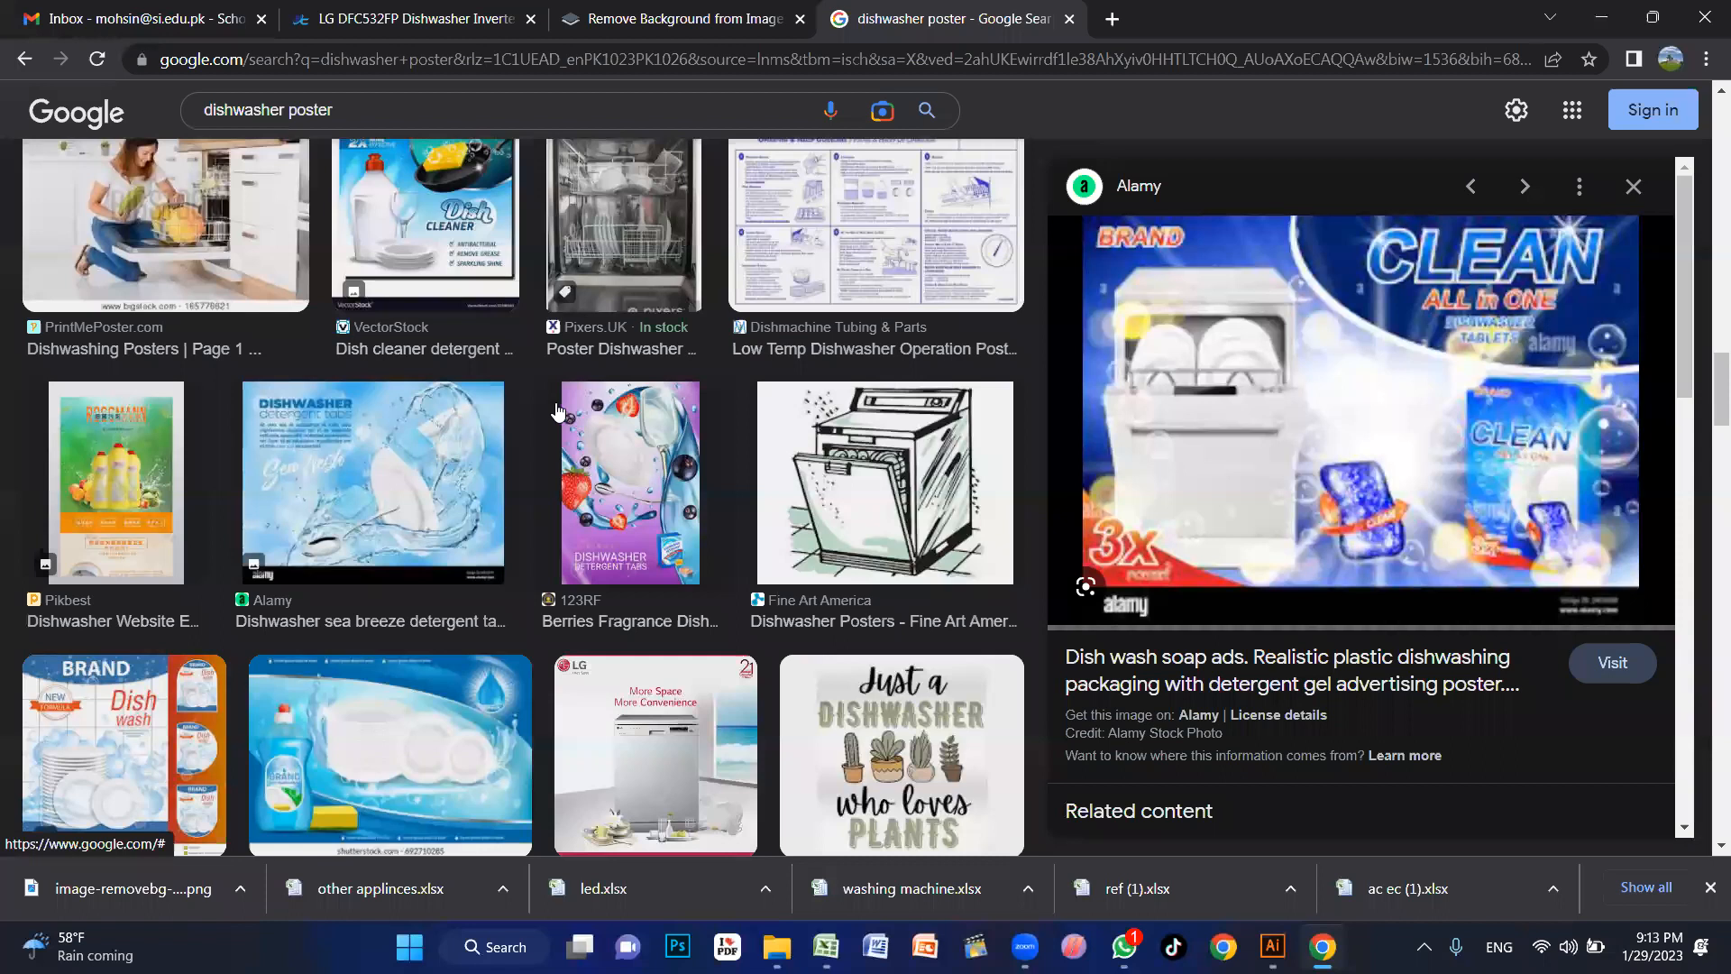
{"action": "scroll", "coordinate": [605, 474], "scroll_direction": "down", "scroll_amount": 3}
{"action": "left_click", "coordinate": [595, 469]}
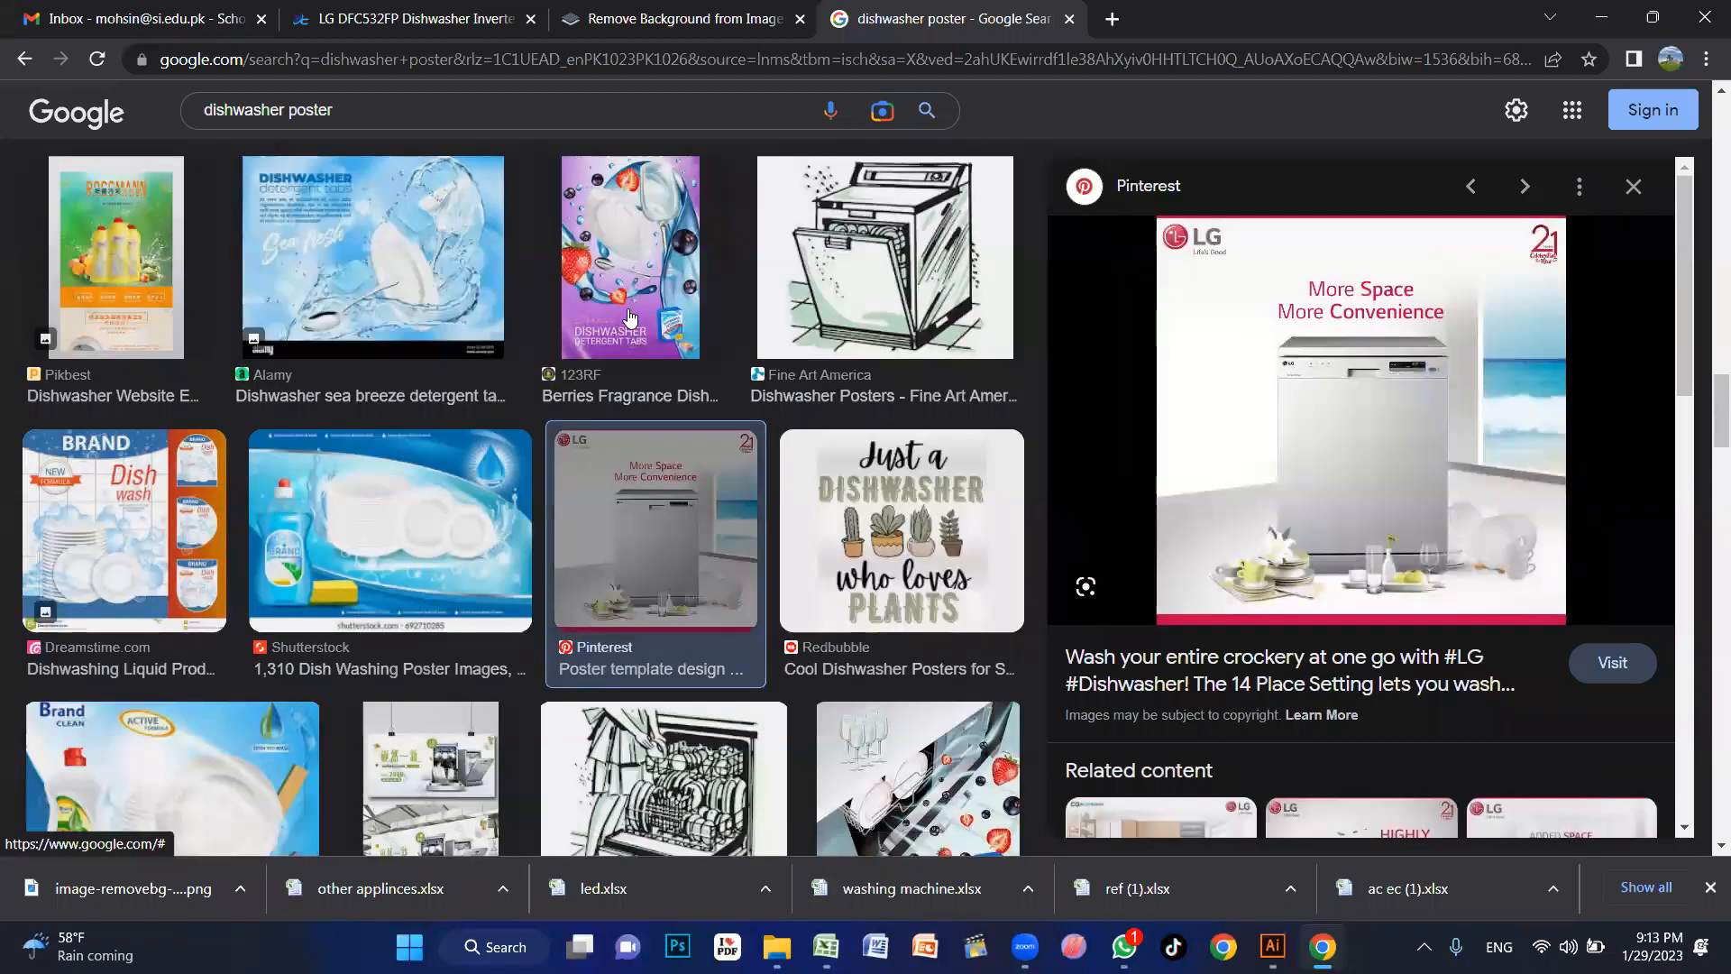
Step: Search Google Images for "light gray background" in a new tab
{"action": "left_click", "coordinate": [1115, 19]}
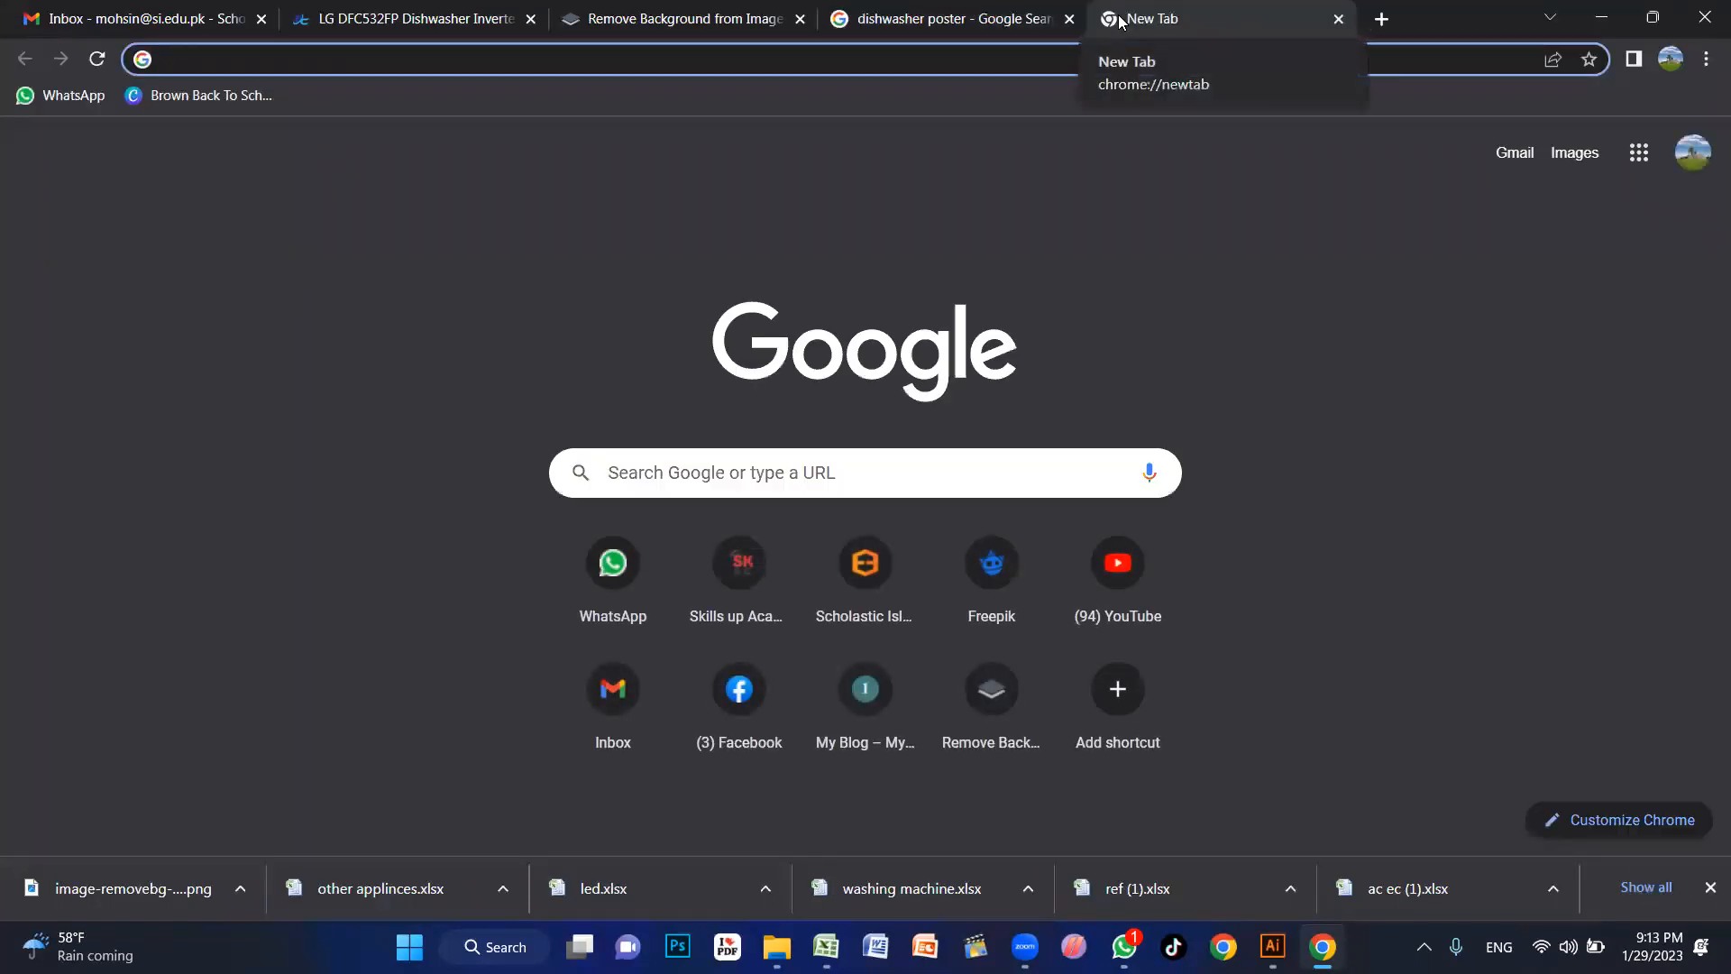
{"action": "type", "text": "light graw"}
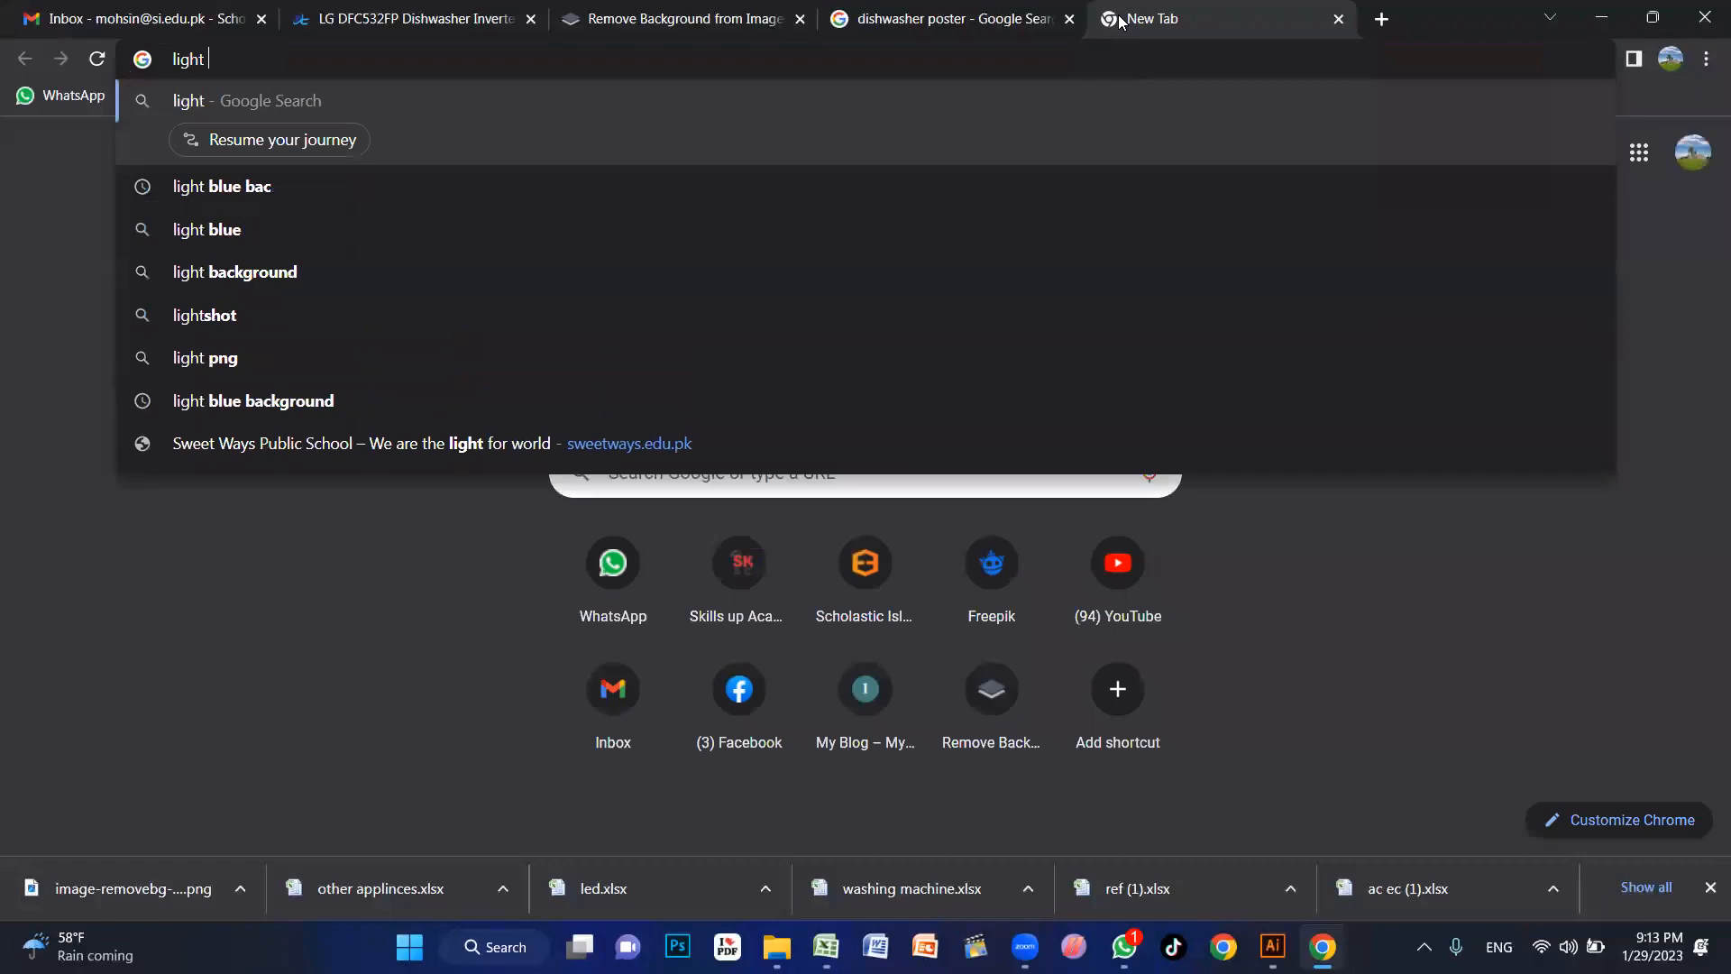
{"action": "key", "text": "BackSpace"}
{"action": "key", "text": "BackSpace"}
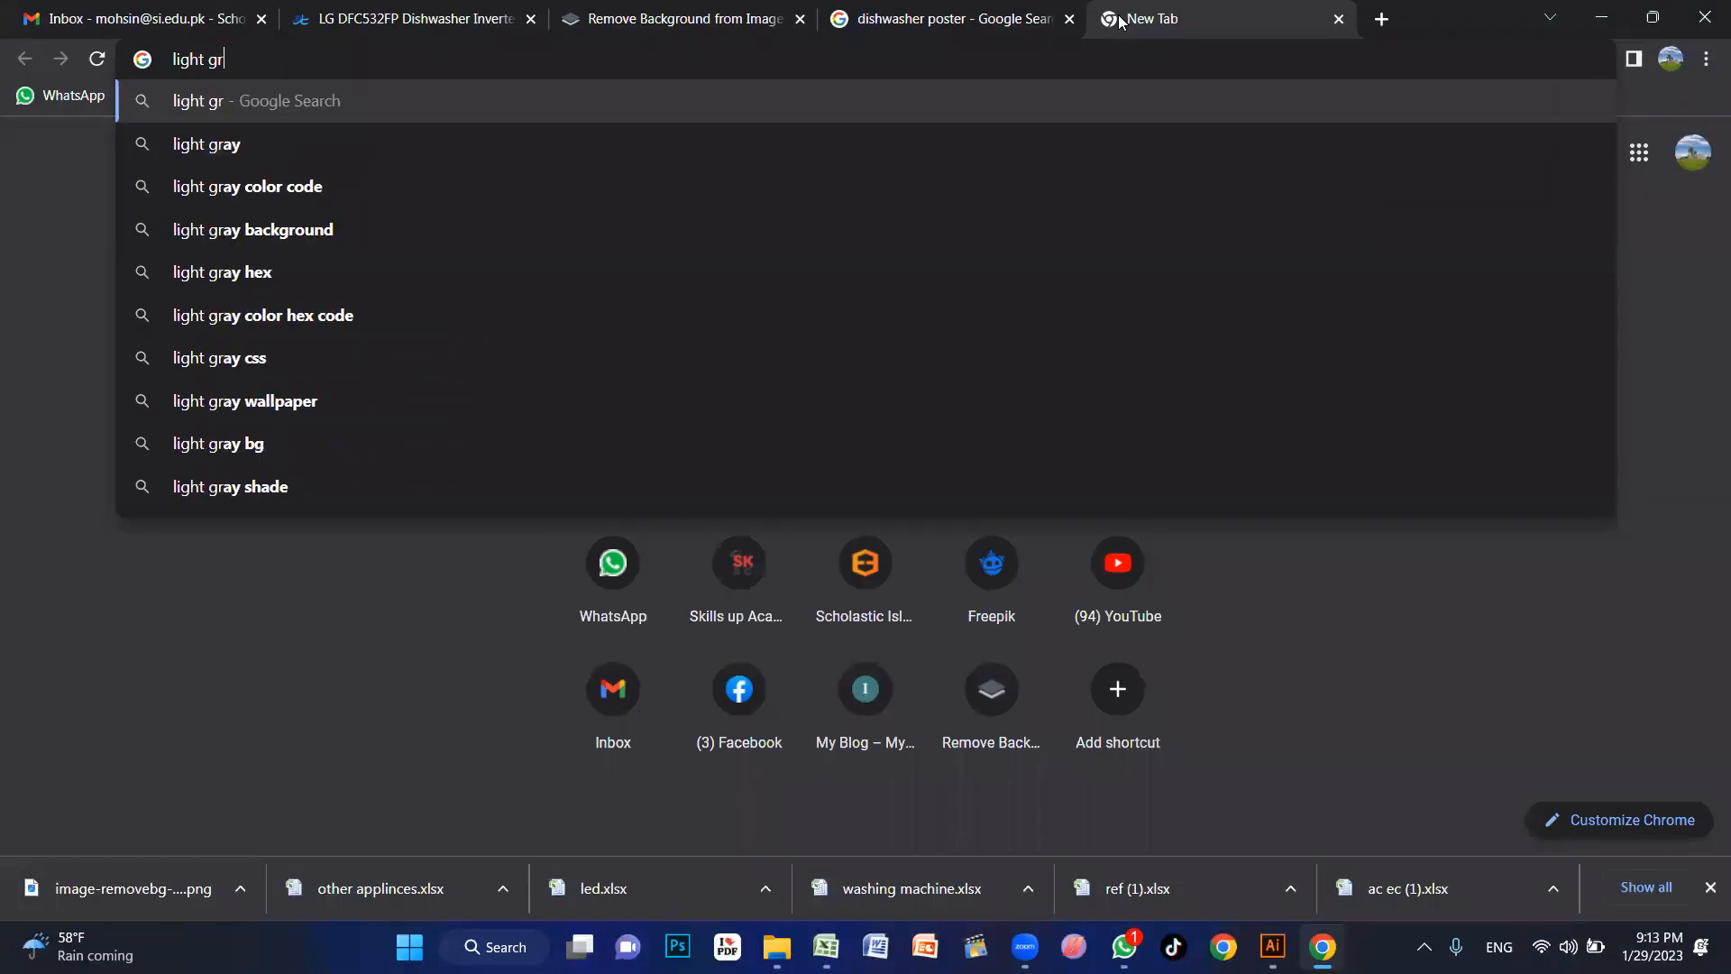
{"action": "type", "text": "ay background"}
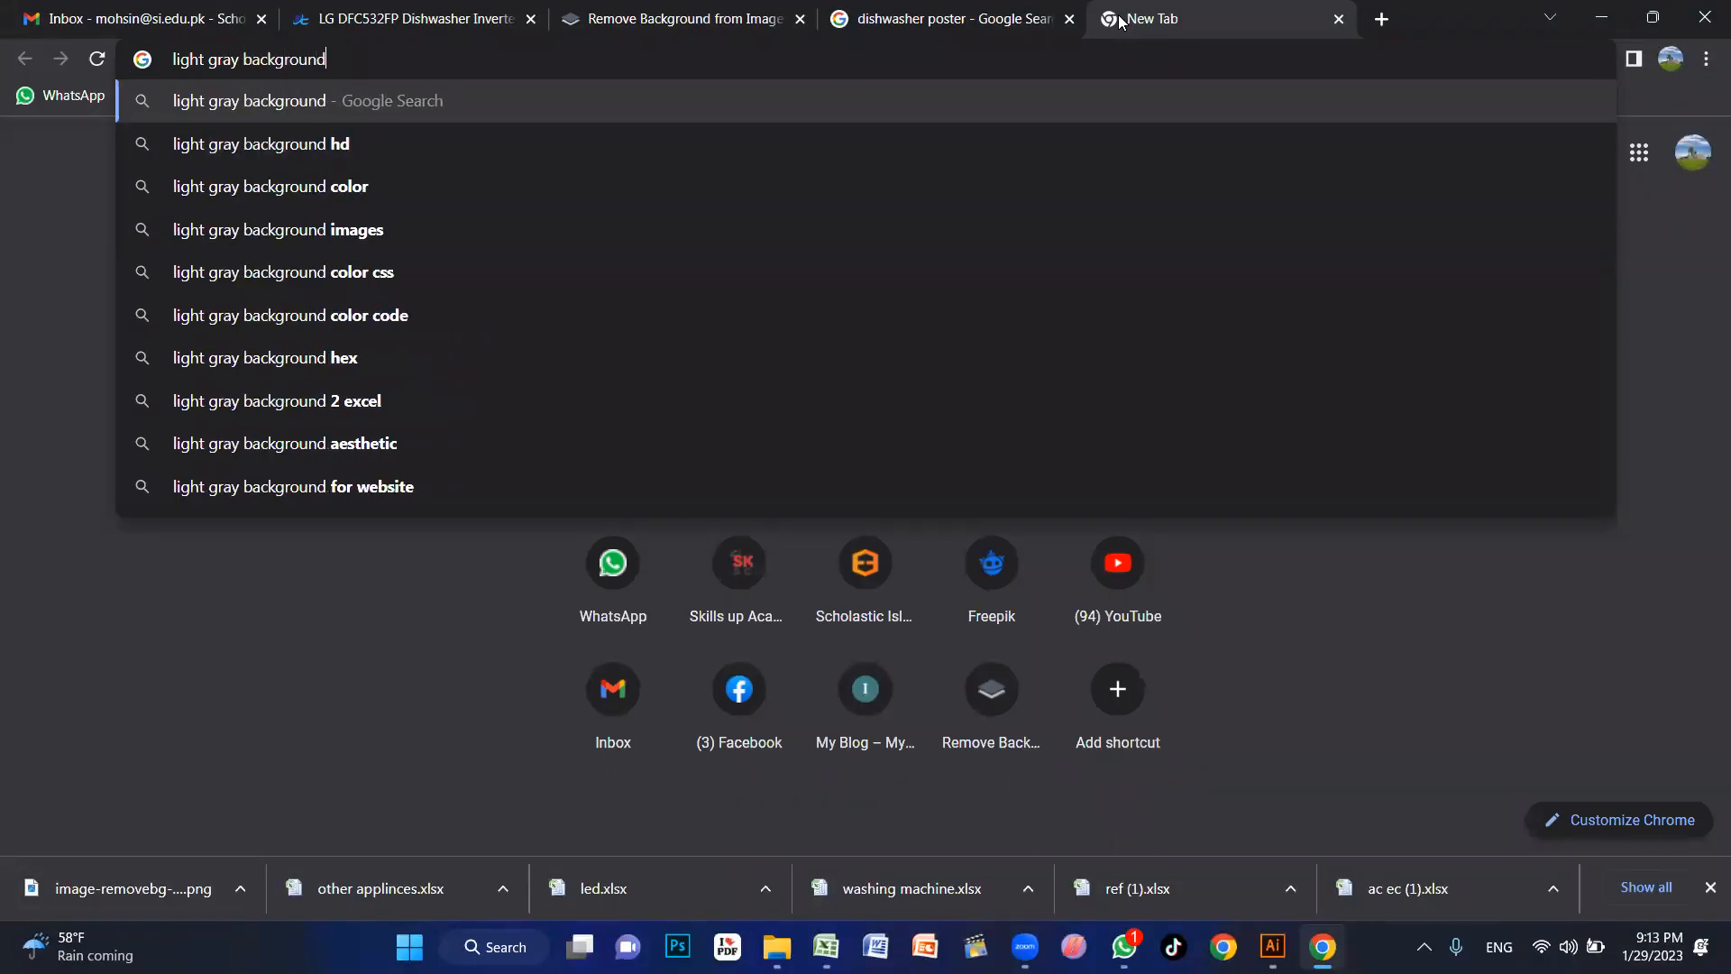
{"action": "key", "text": "Return"}
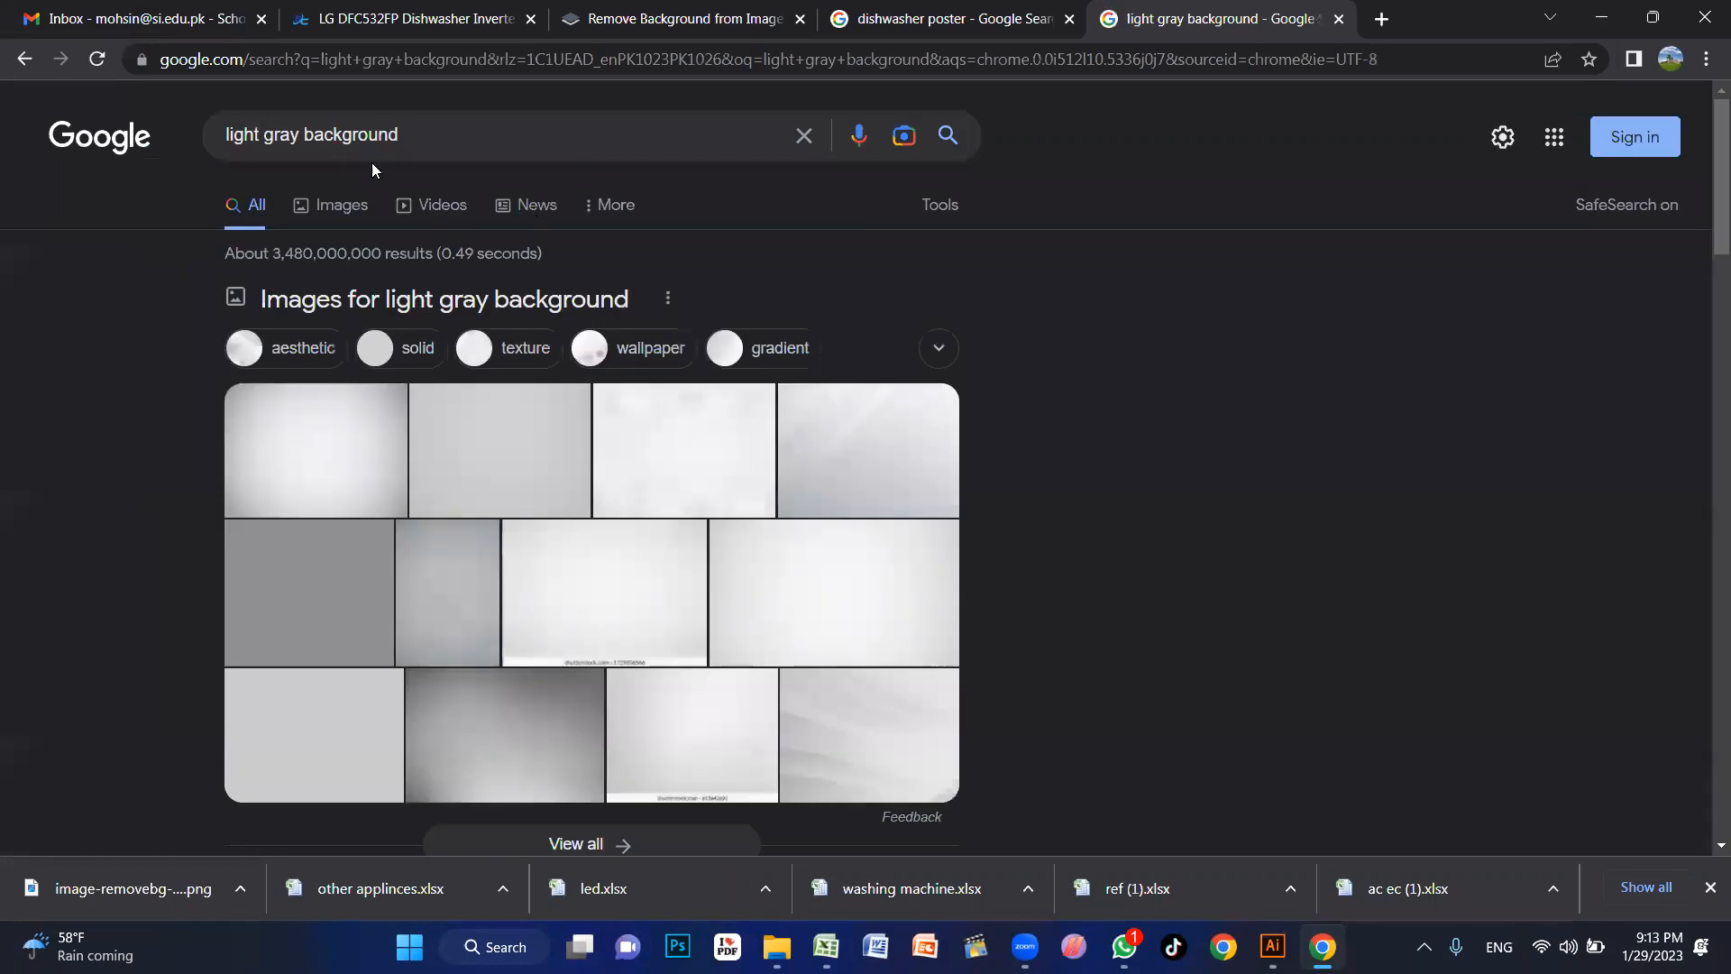
{"action": "left_click", "coordinate": [323, 215]}
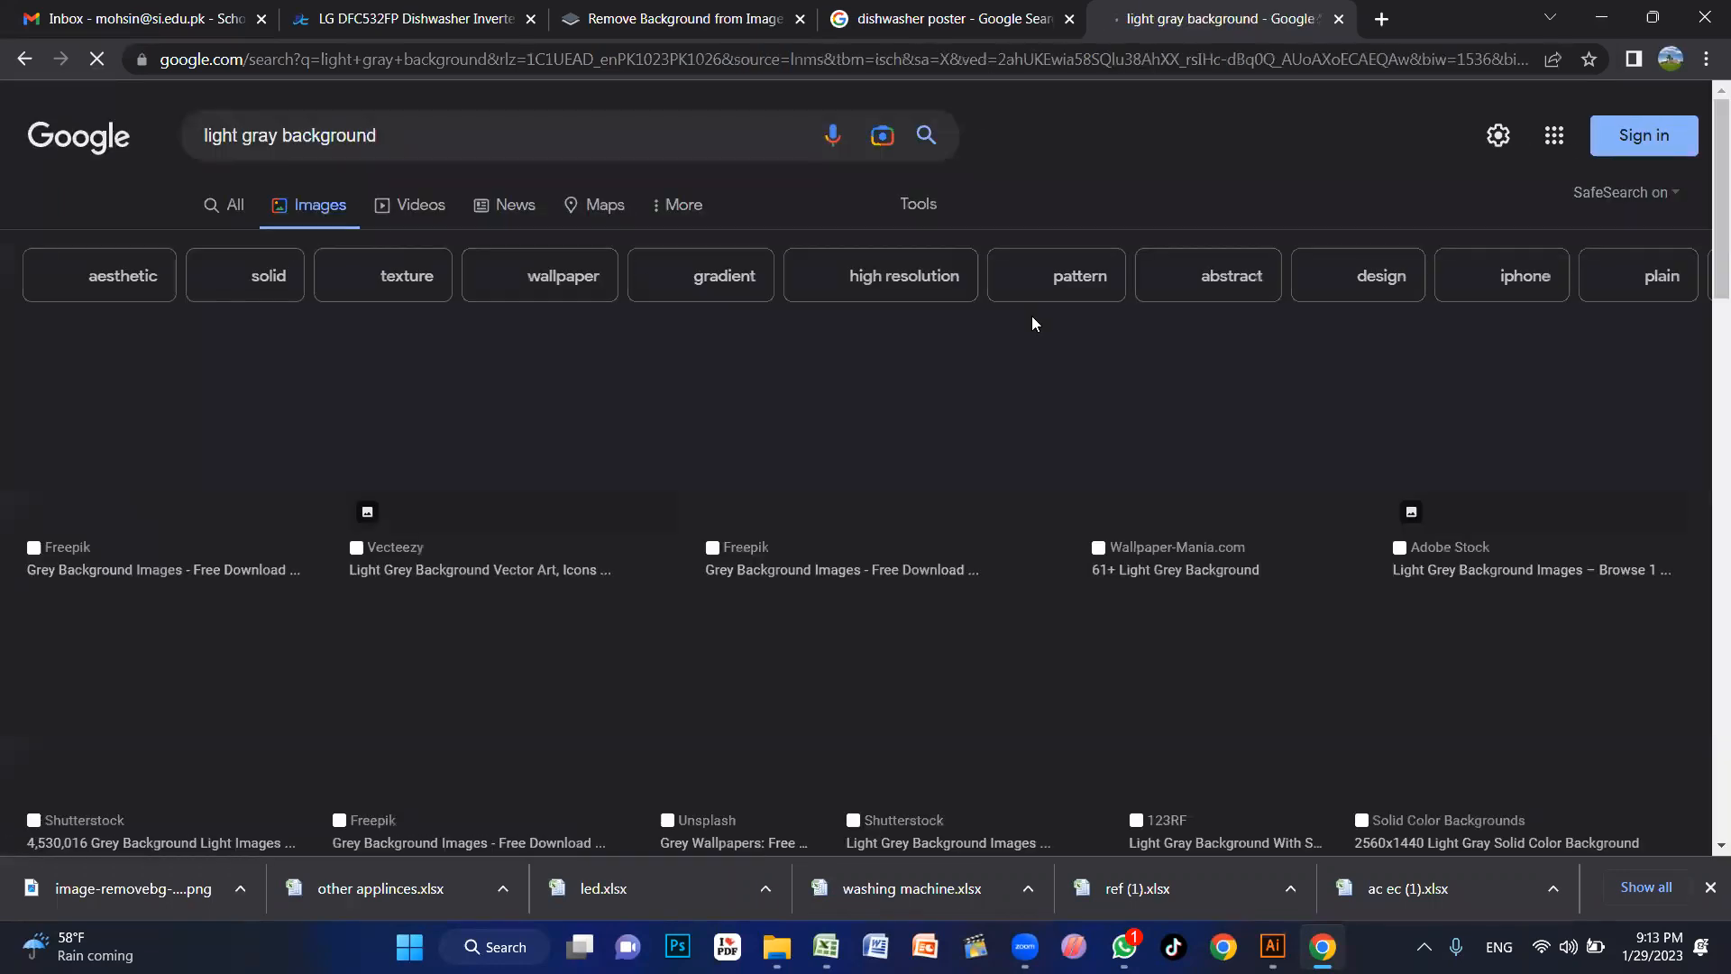
Step: Look through the light gray background image results for a plain or softly textured backdrop suited to the dishwasher post
{"action": "scroll", "coordinate": [651, 420], "scroll_direction": "down", "scroll_amount": 2}
{"action": "scroll", "coordinate": [651, 419], "scroll_direction": "down", "scroll_amount": 10}
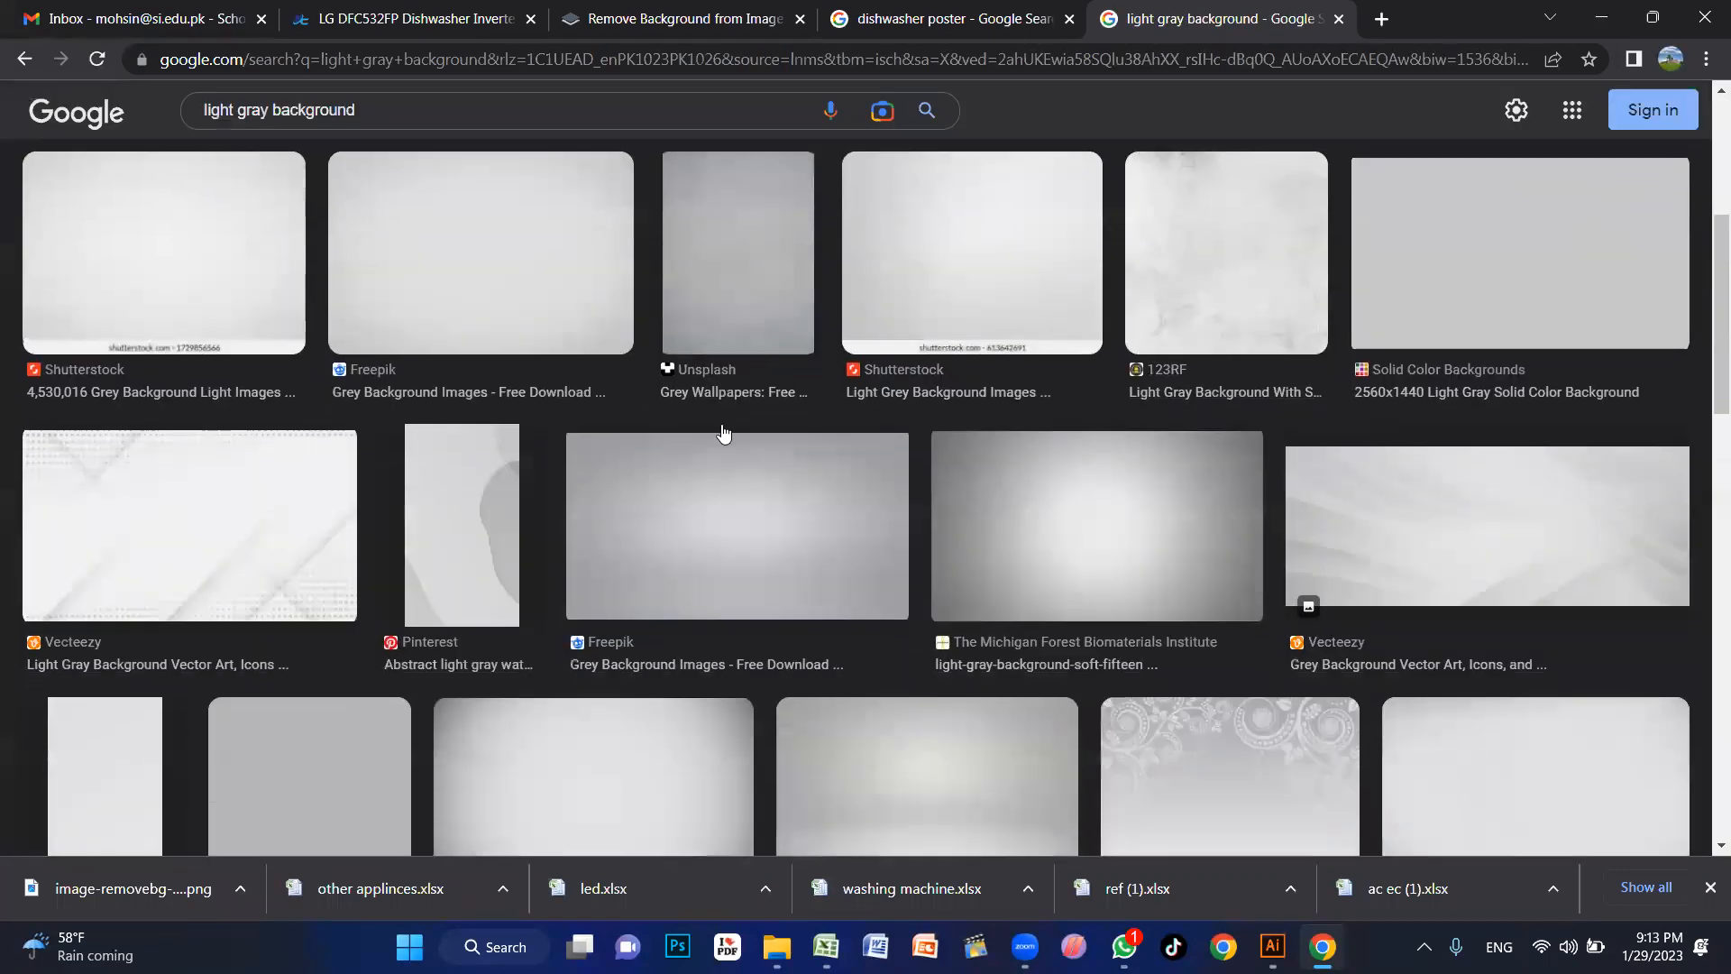
{"action": "scroll", "coordinate": [785, 415], "scroll_direction": "down", "scroll_amount": 1}
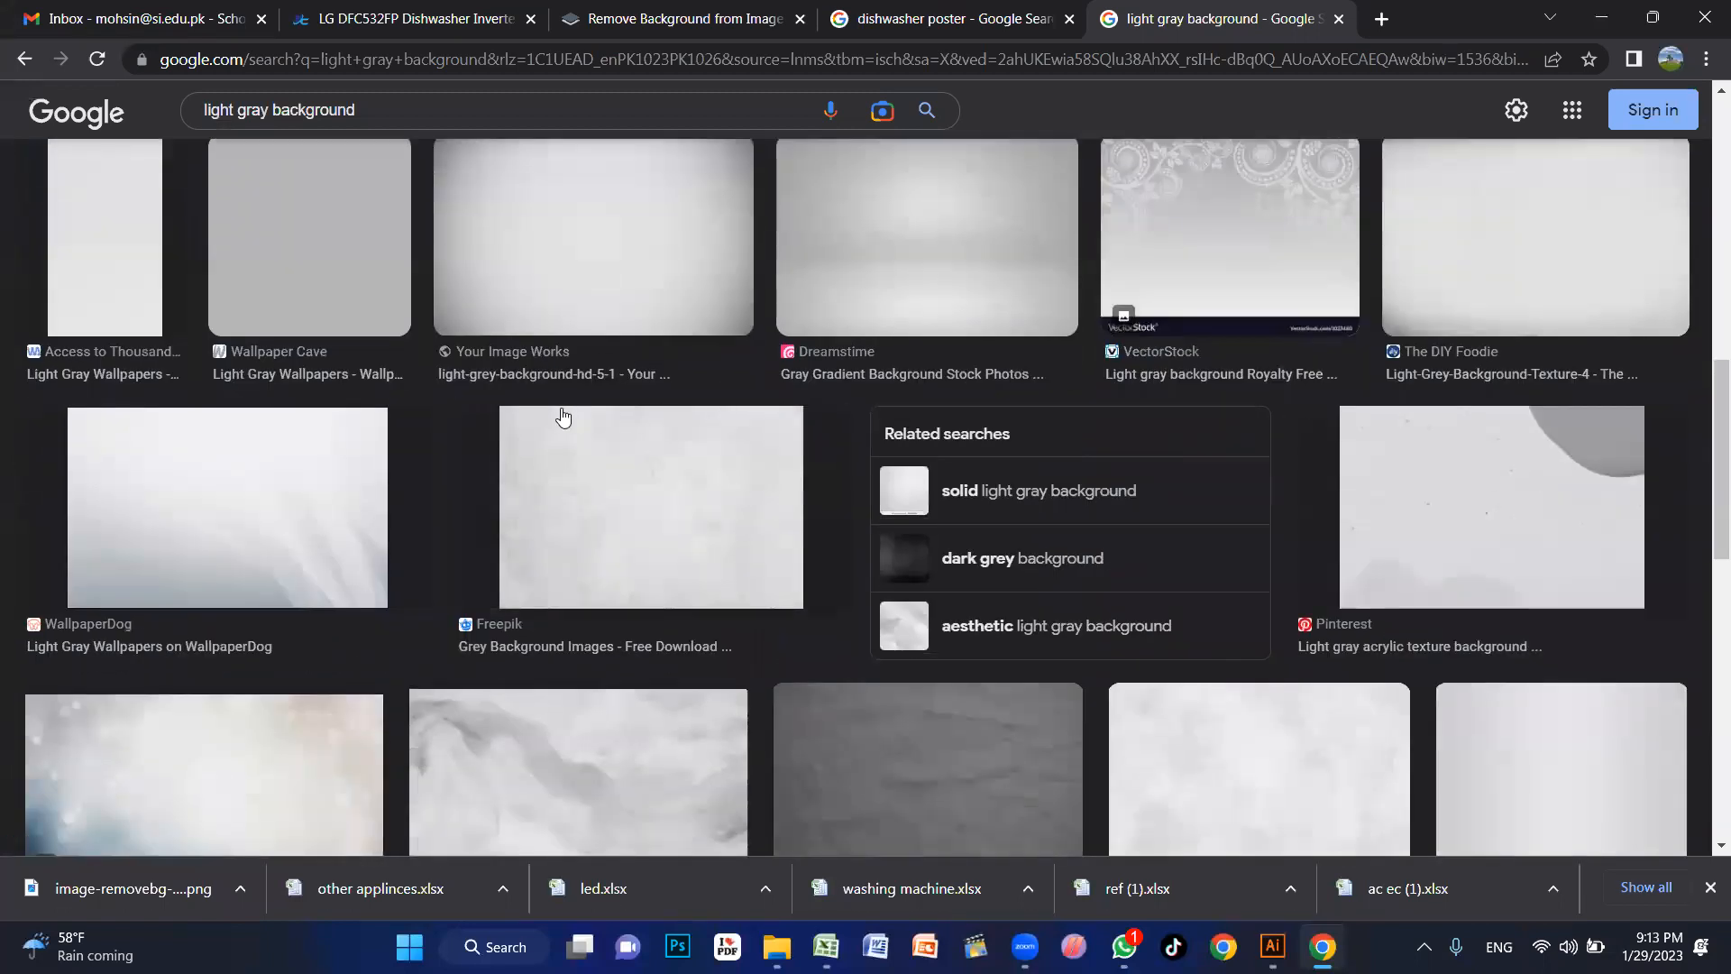
{"action": "scroll", "coordinate": [807, 434], "scroll_direction": "down", "scroll_amount": 3}
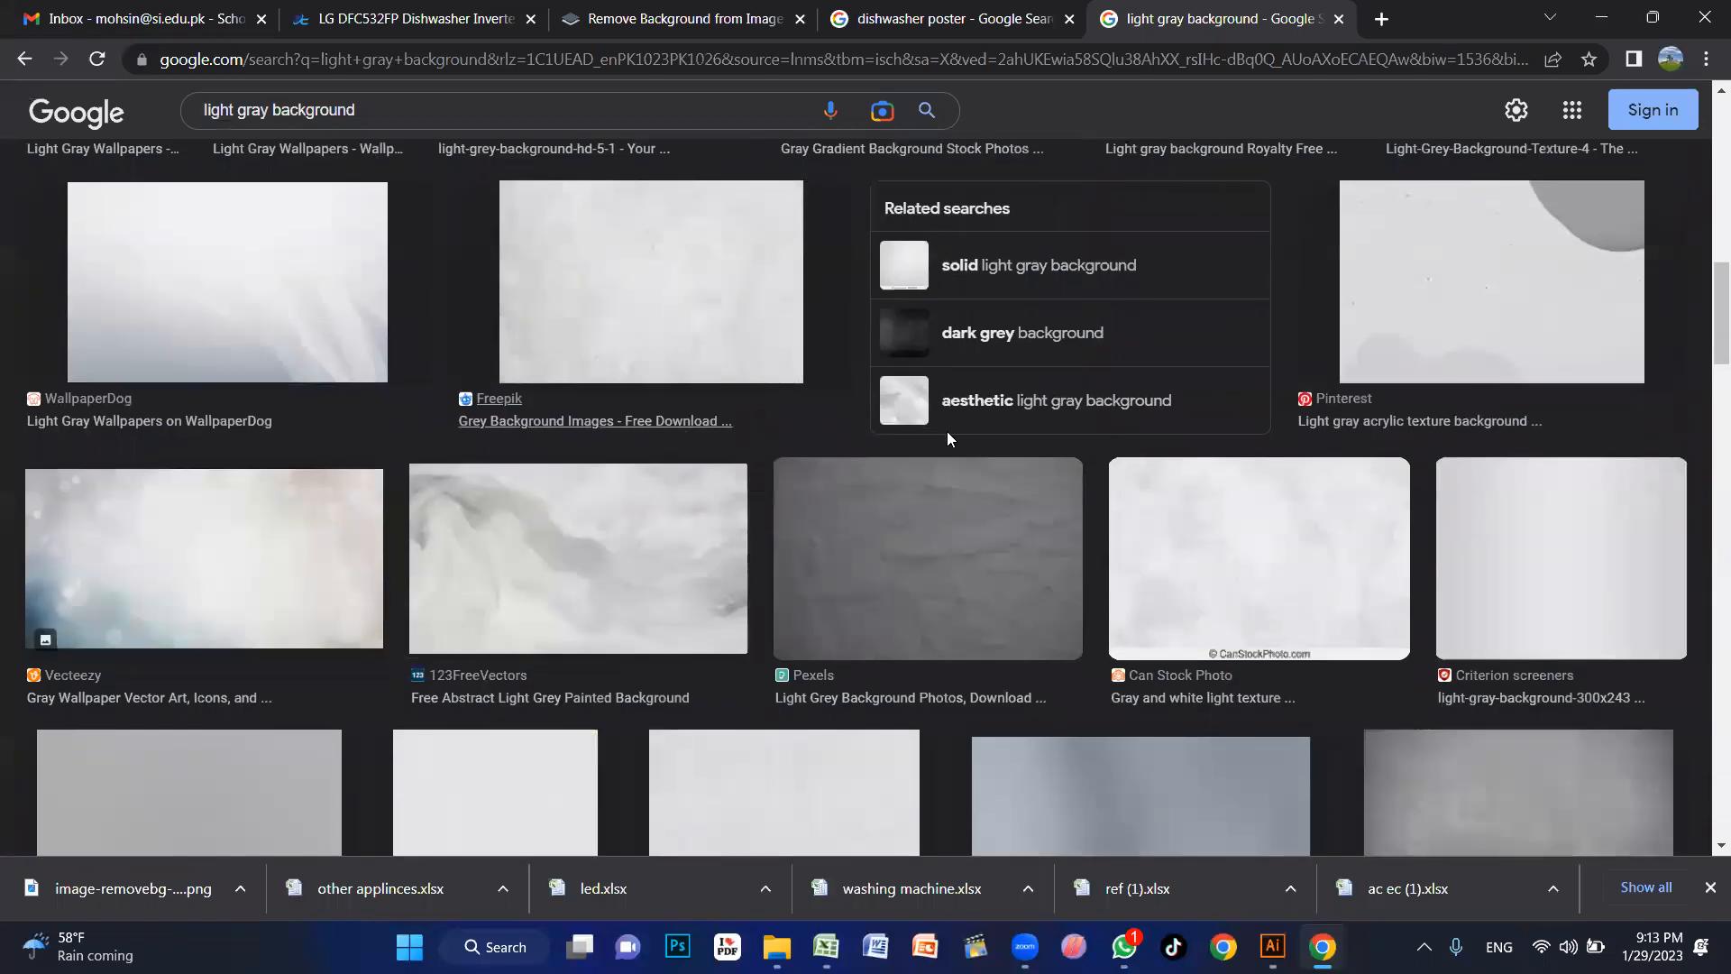
{"action": "scroll", "coordinate": [947, 439], "scroll_direction": "down", "scroll_amount": 10}
{"action": "scroll", "coordinate": [681, 431], "scroll_direction": "down", "scroll_amount": 3}
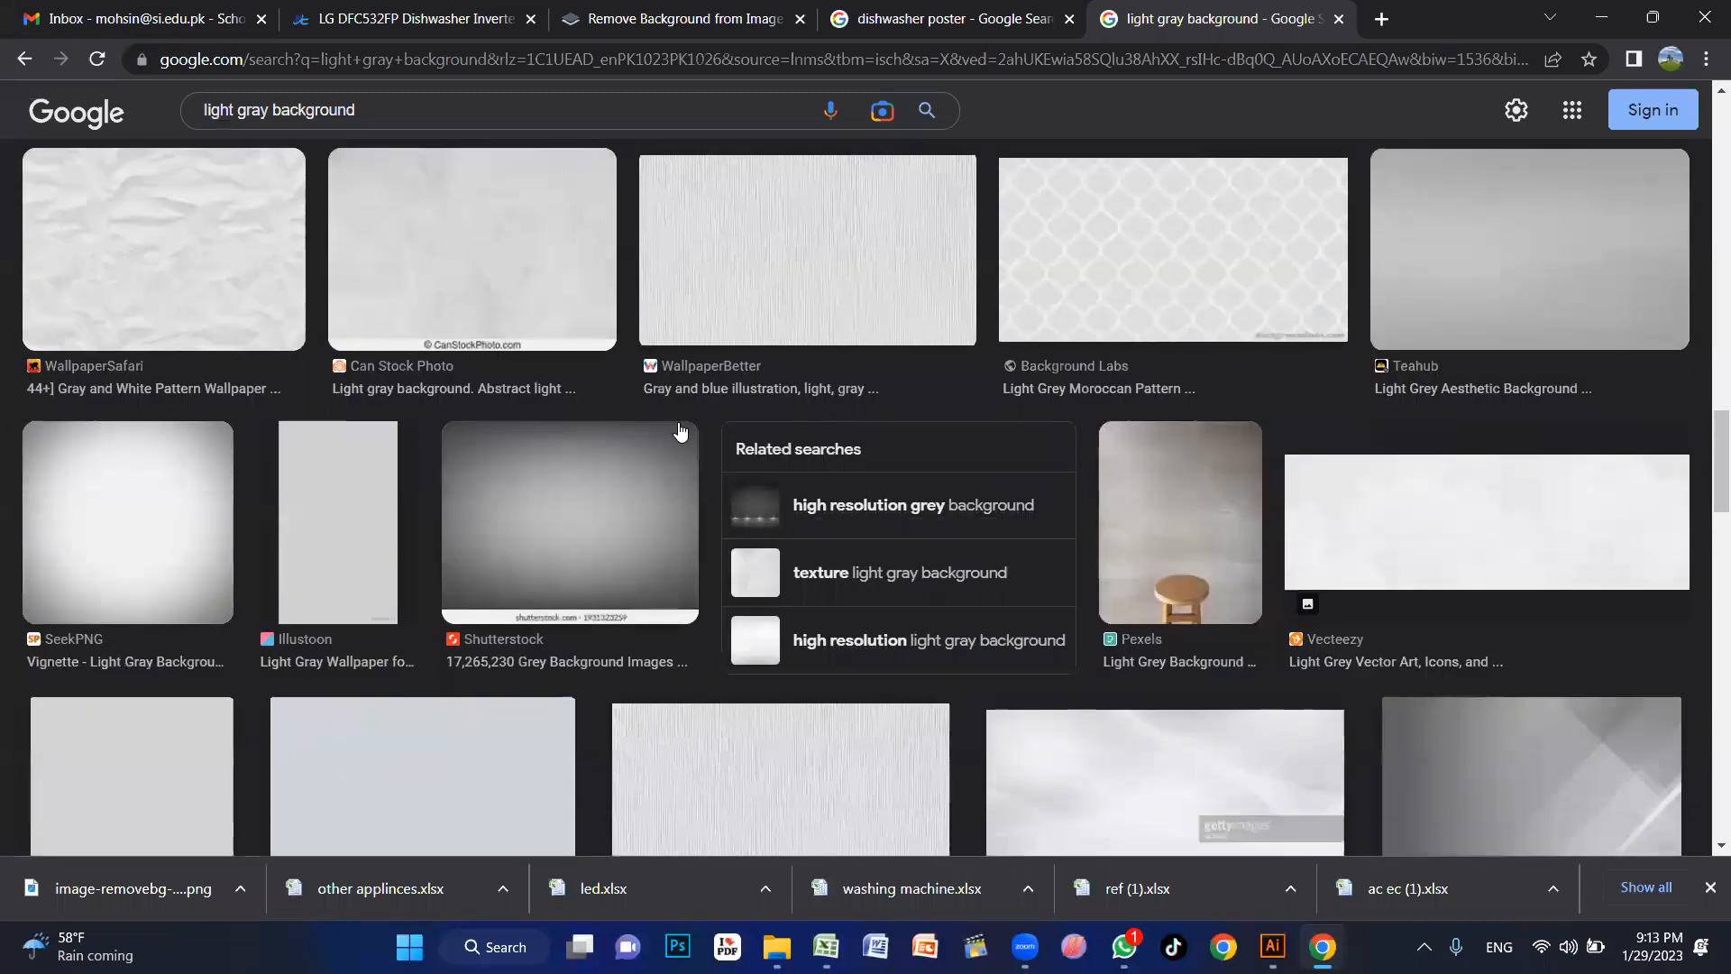
{"action": "scroll", "coordinate": [681, 433], "scroll_direction": "down", "scroll_amount": 3}
{"action": "scroll", "coordinate": [688, 413], "scroll_direction": "down", "scroll_amount": 6}
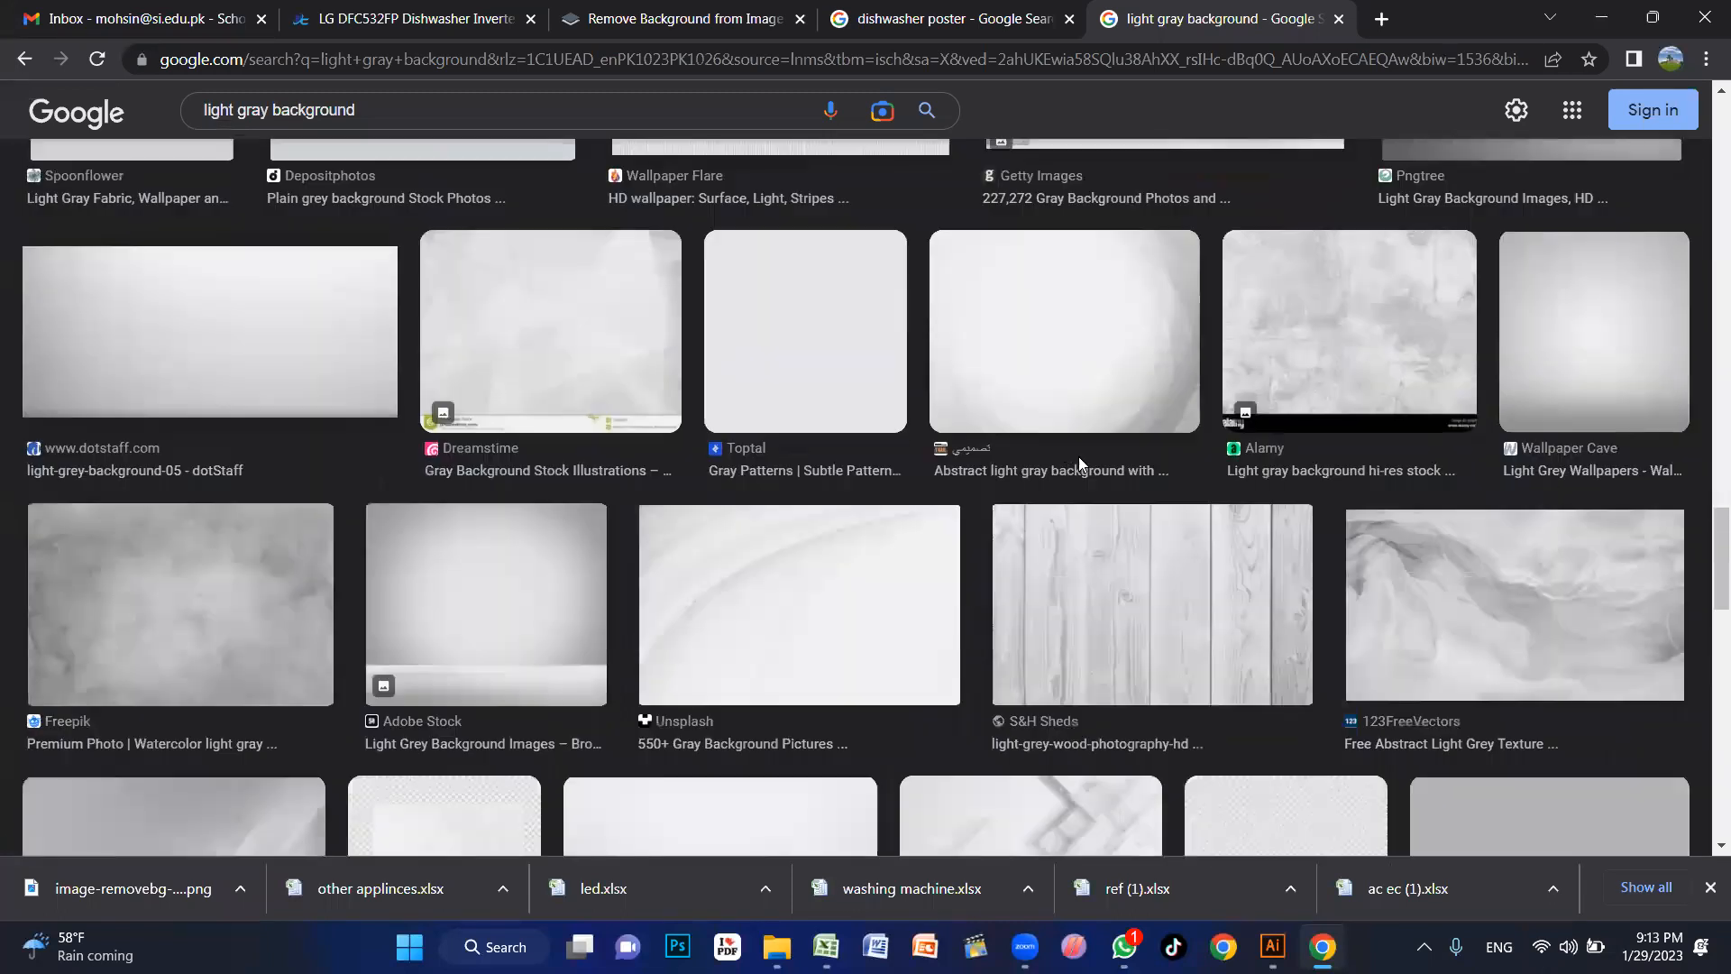
{"action": "scroll", "coordinate": [1082, 451], "scroll_direction": "down", "scroll_amount": 4}
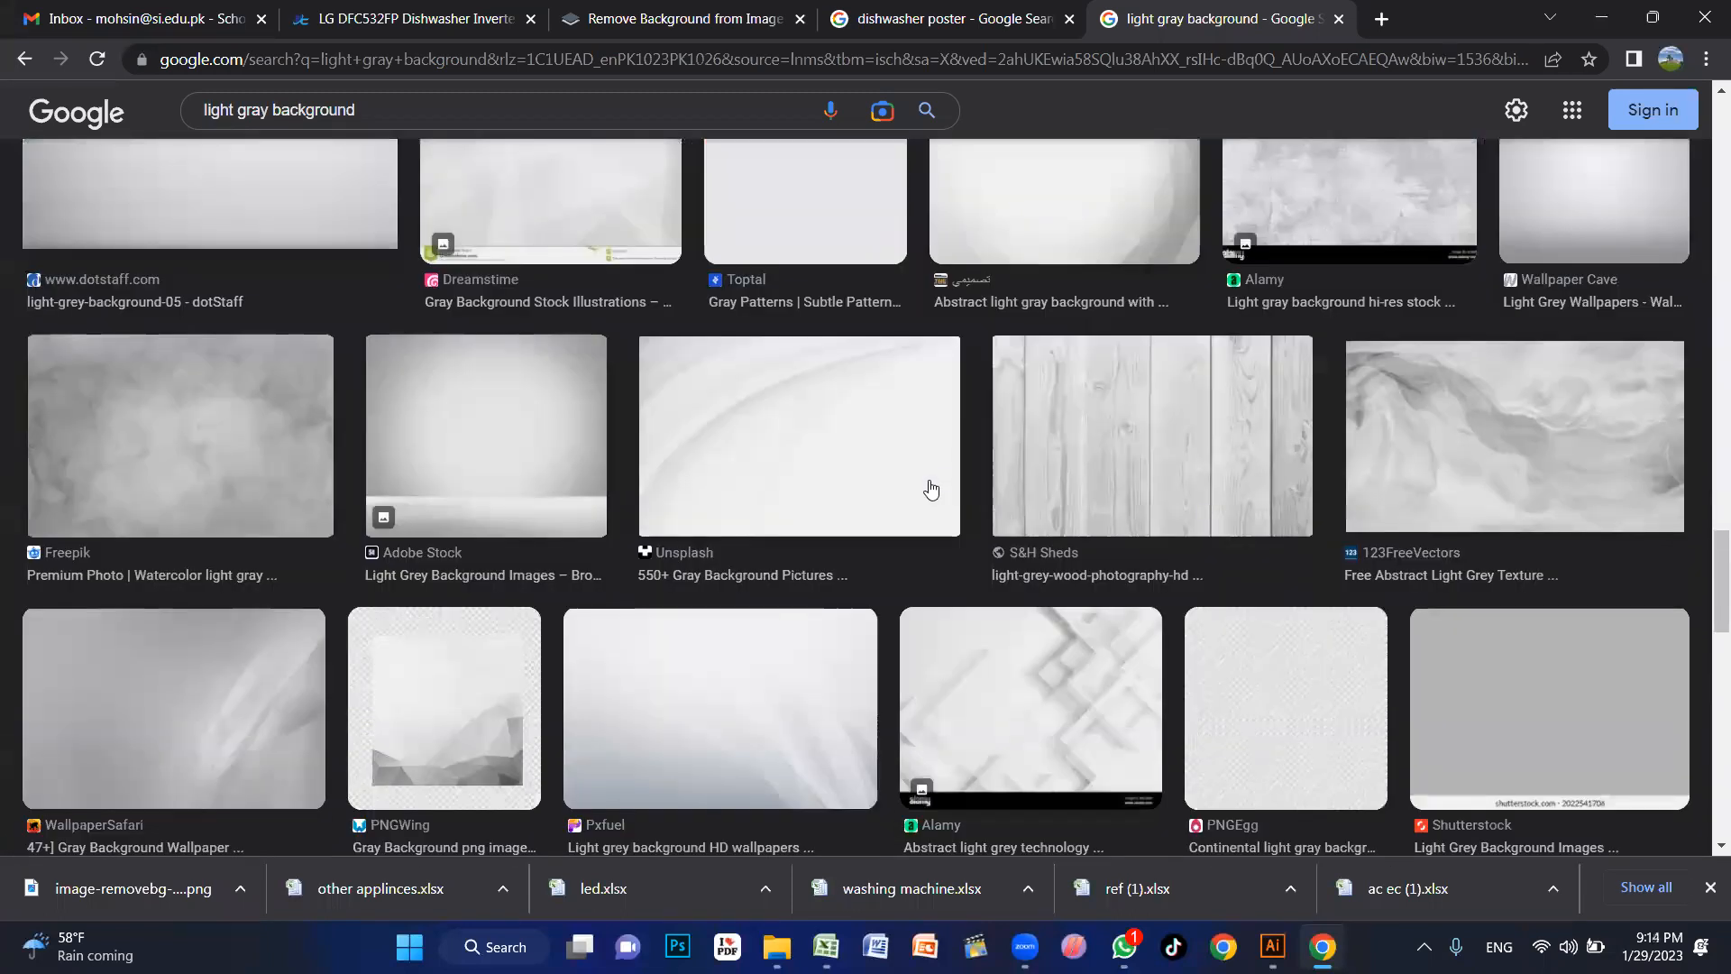
{"action": "scroll", "coordinate": [780, 427], "scroll_direction": "down", "scroll_amount": 7}
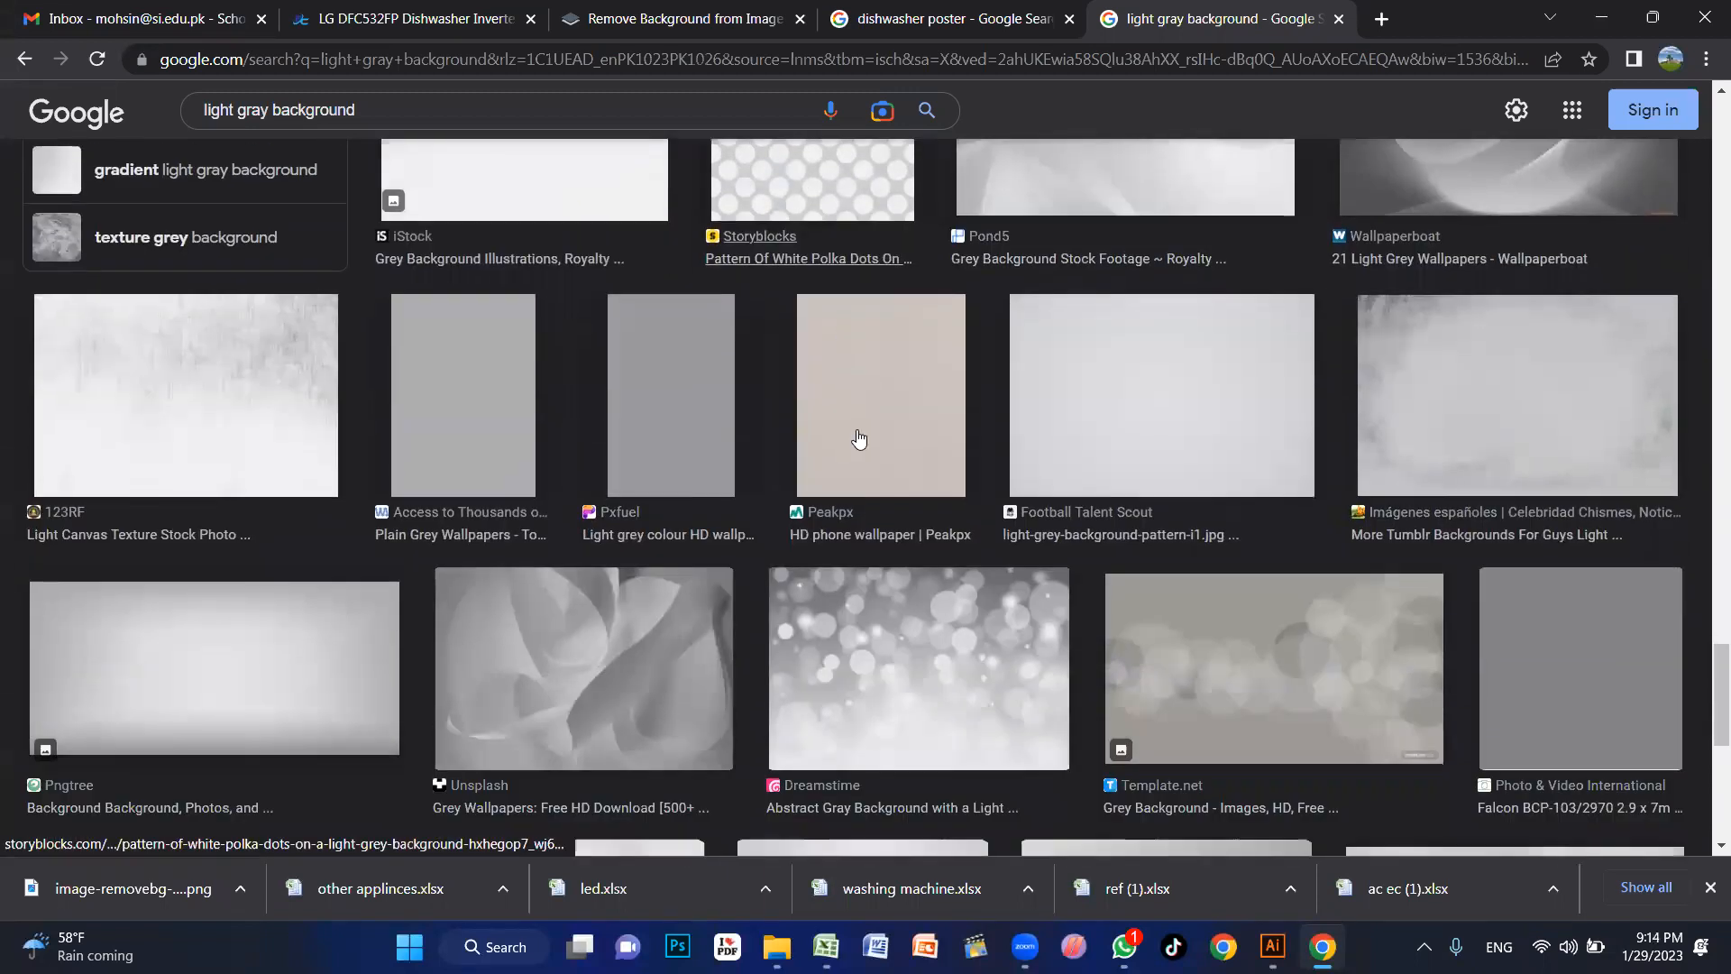
{"action": "scroll", "coordinate": [1084, 436], "scroll_direction": "down", "scroll_amount": 6}
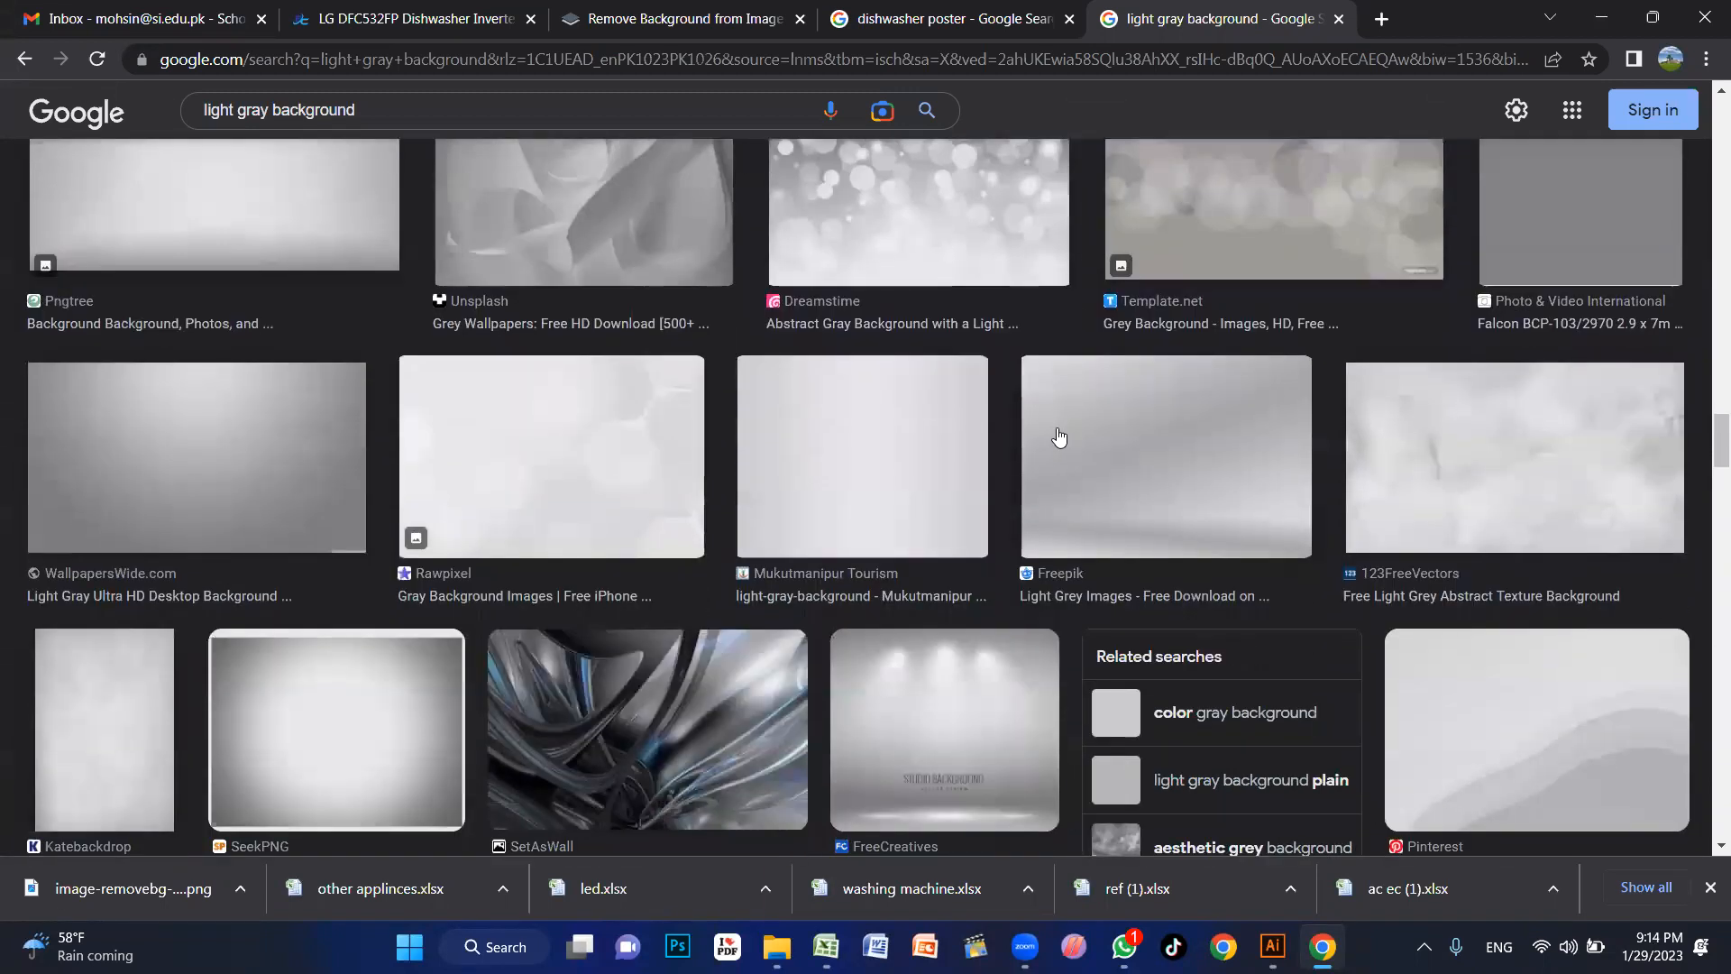
{"action": "scroll", "coordinate": [1026, 437], "scroll_direction": "down", "scroll_amount": 3}
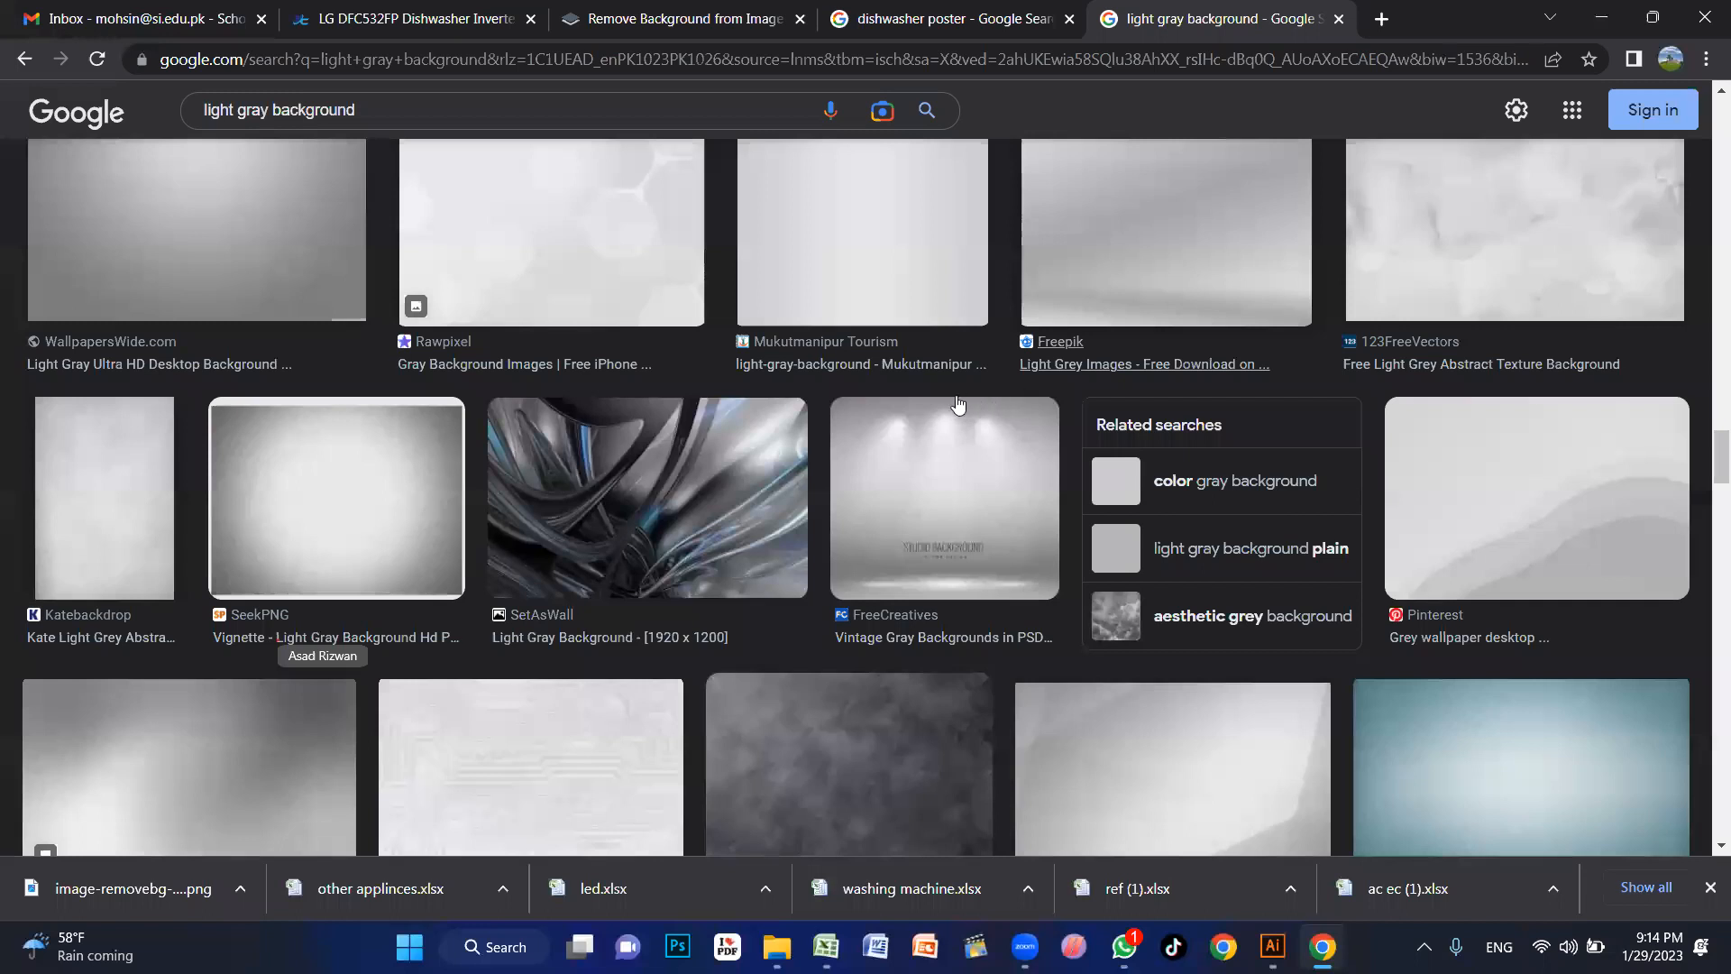
{"action": "scroll", "coordinate": [958, 405], "scroll_direction": "down", "scroll_amount": 9}
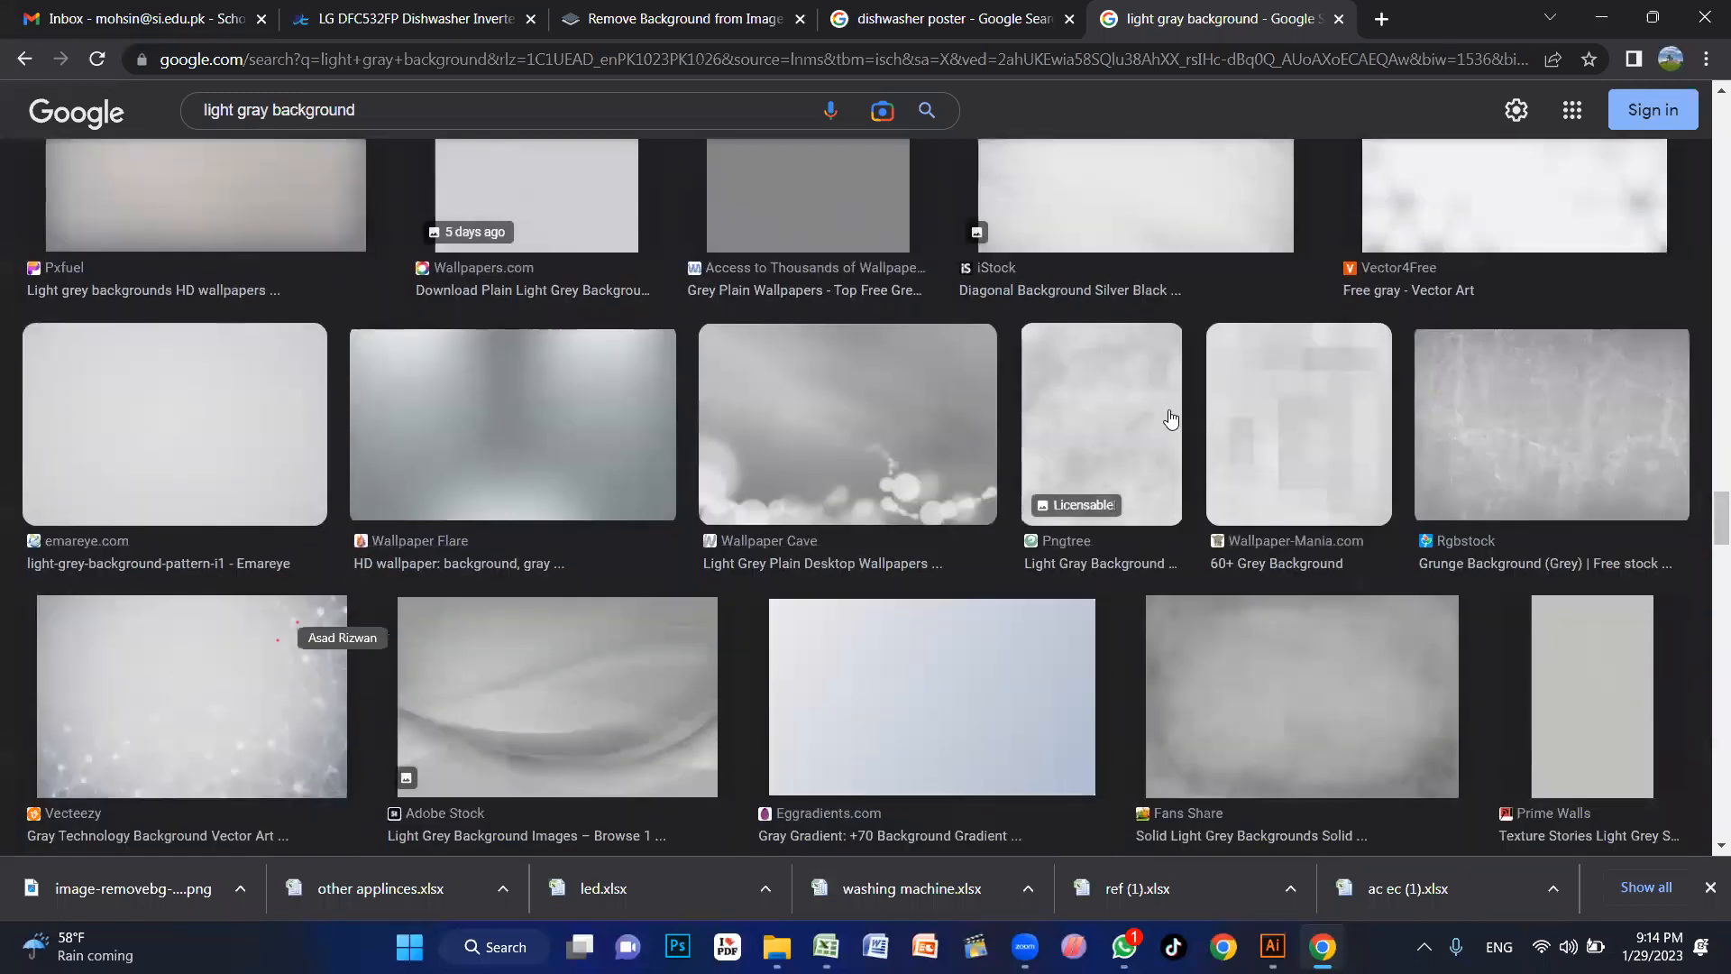
{"action": "scroll", "coordinate": [1171, 418], "scroll_direction": "down", "scroll_amount": 7}
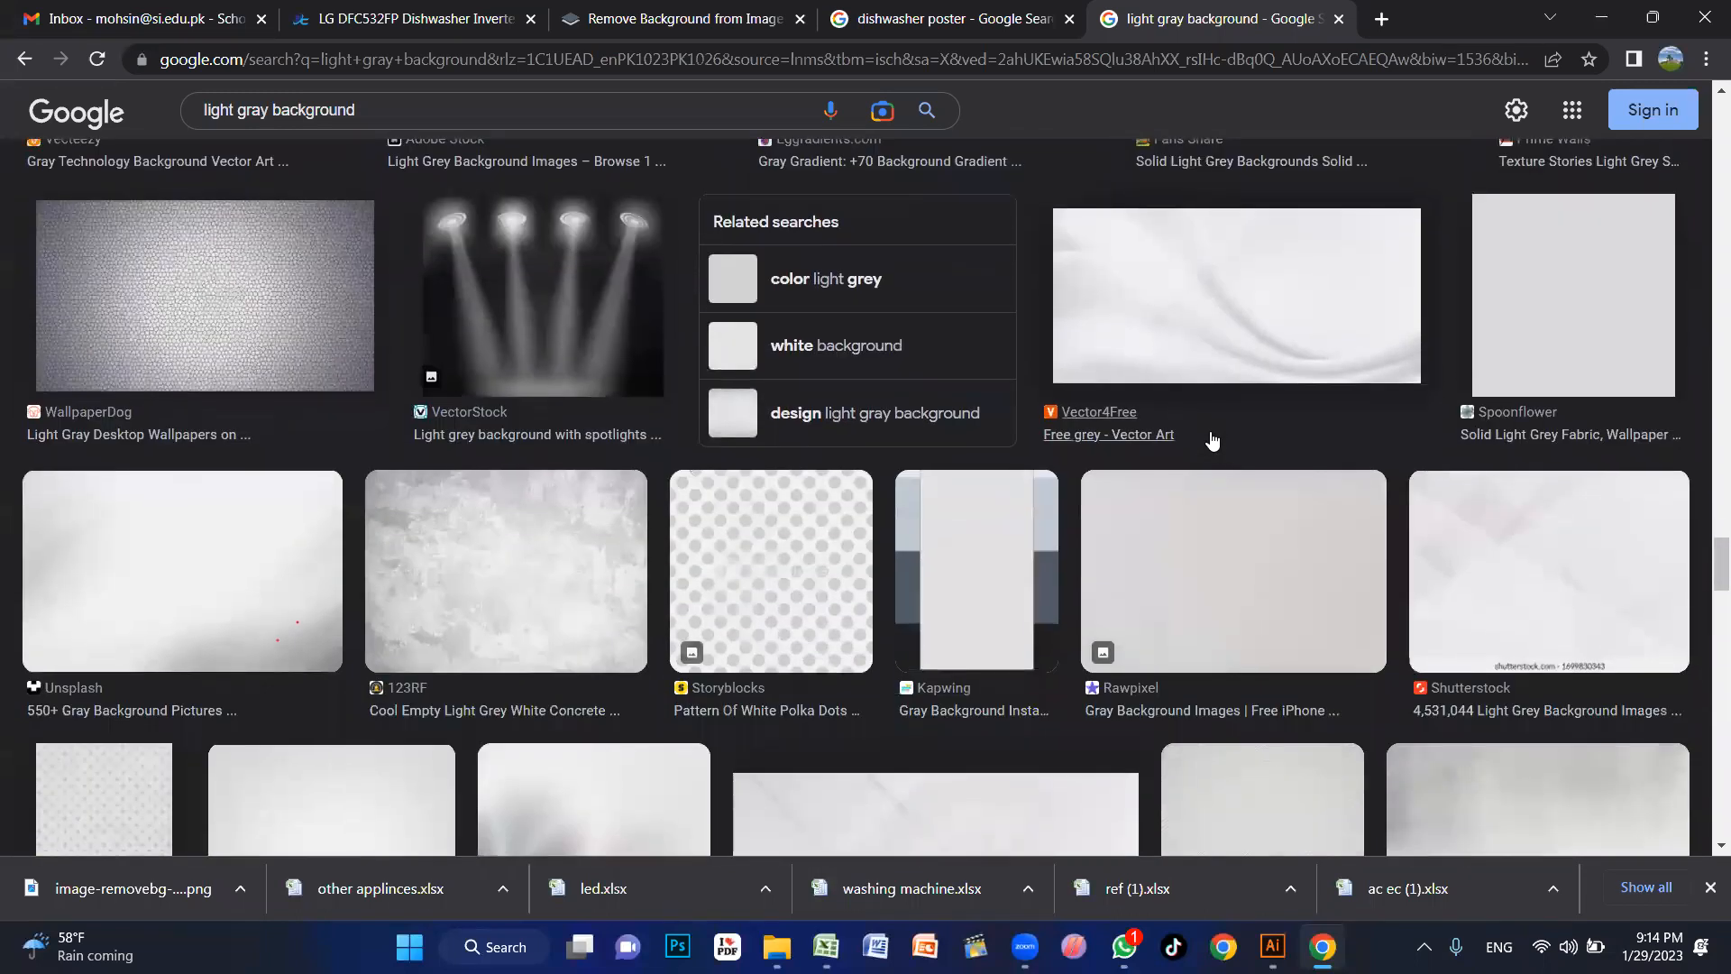
{"action": "scroll", "coordinate": [1213, 441], "scroll_direction": "up", "scroll_amount": 4}
{"action": "scroll", "coordinate": [1210, 436], "scroll_direction": "down", "scroll_amount": 7}
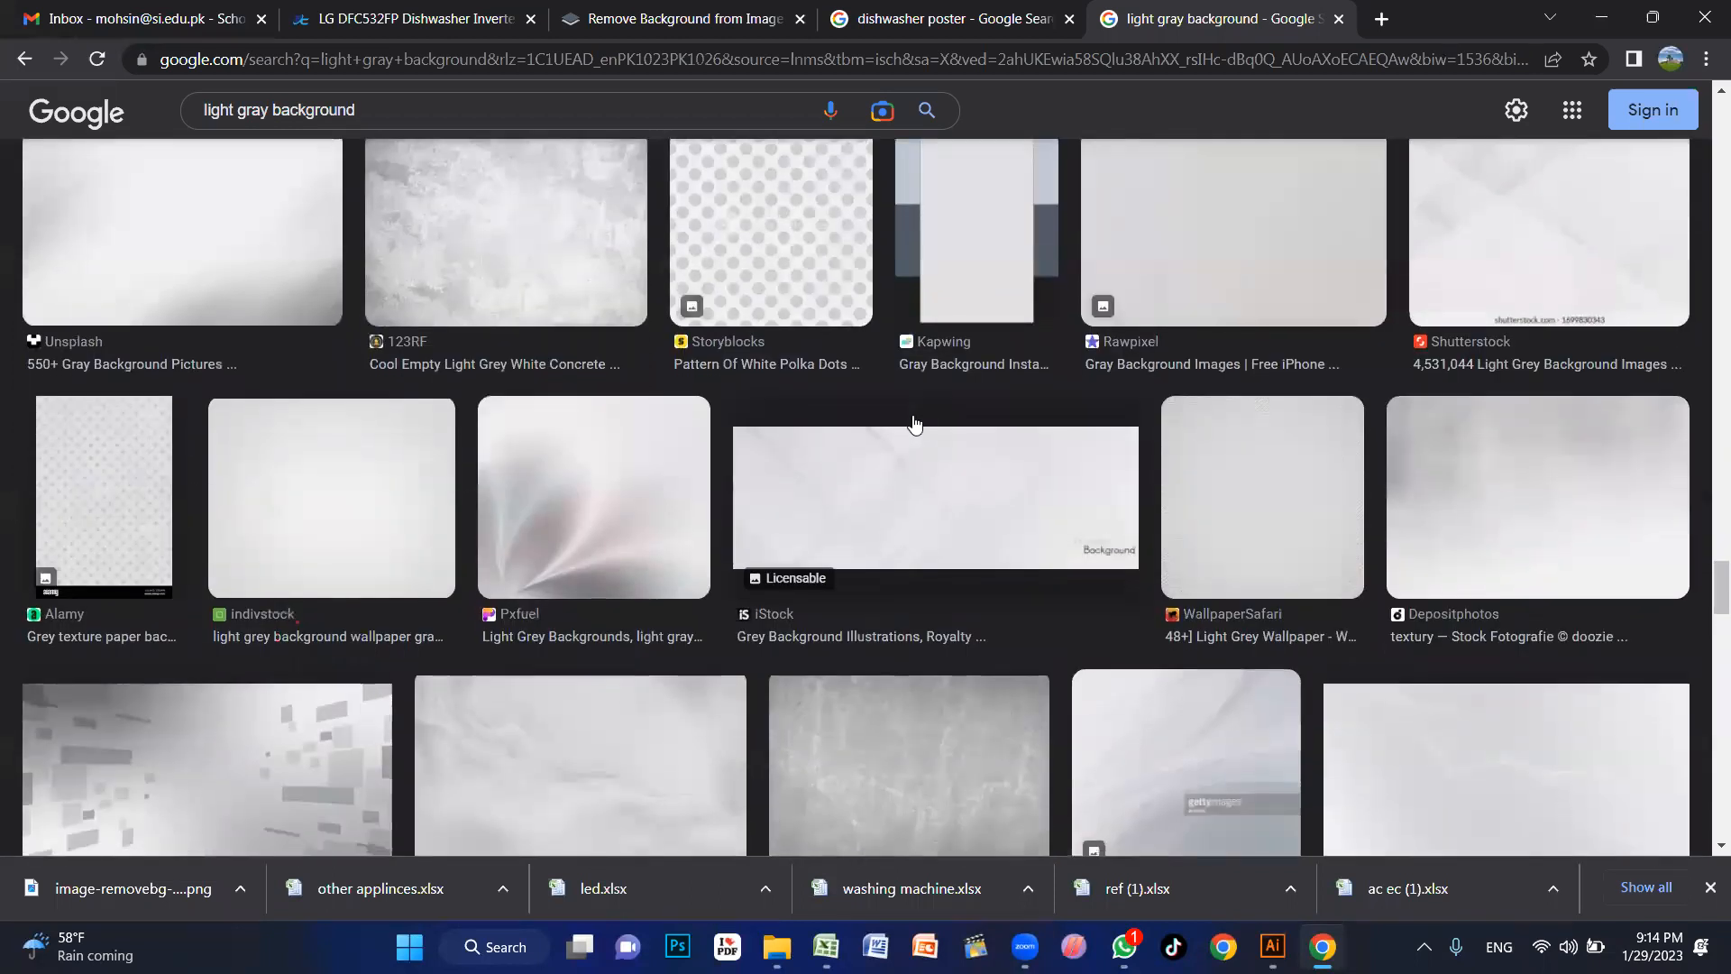
{"action": "scroll", "coordinate": [1213, 432], "scroll_direction": "down", "scroll_amount": 13}
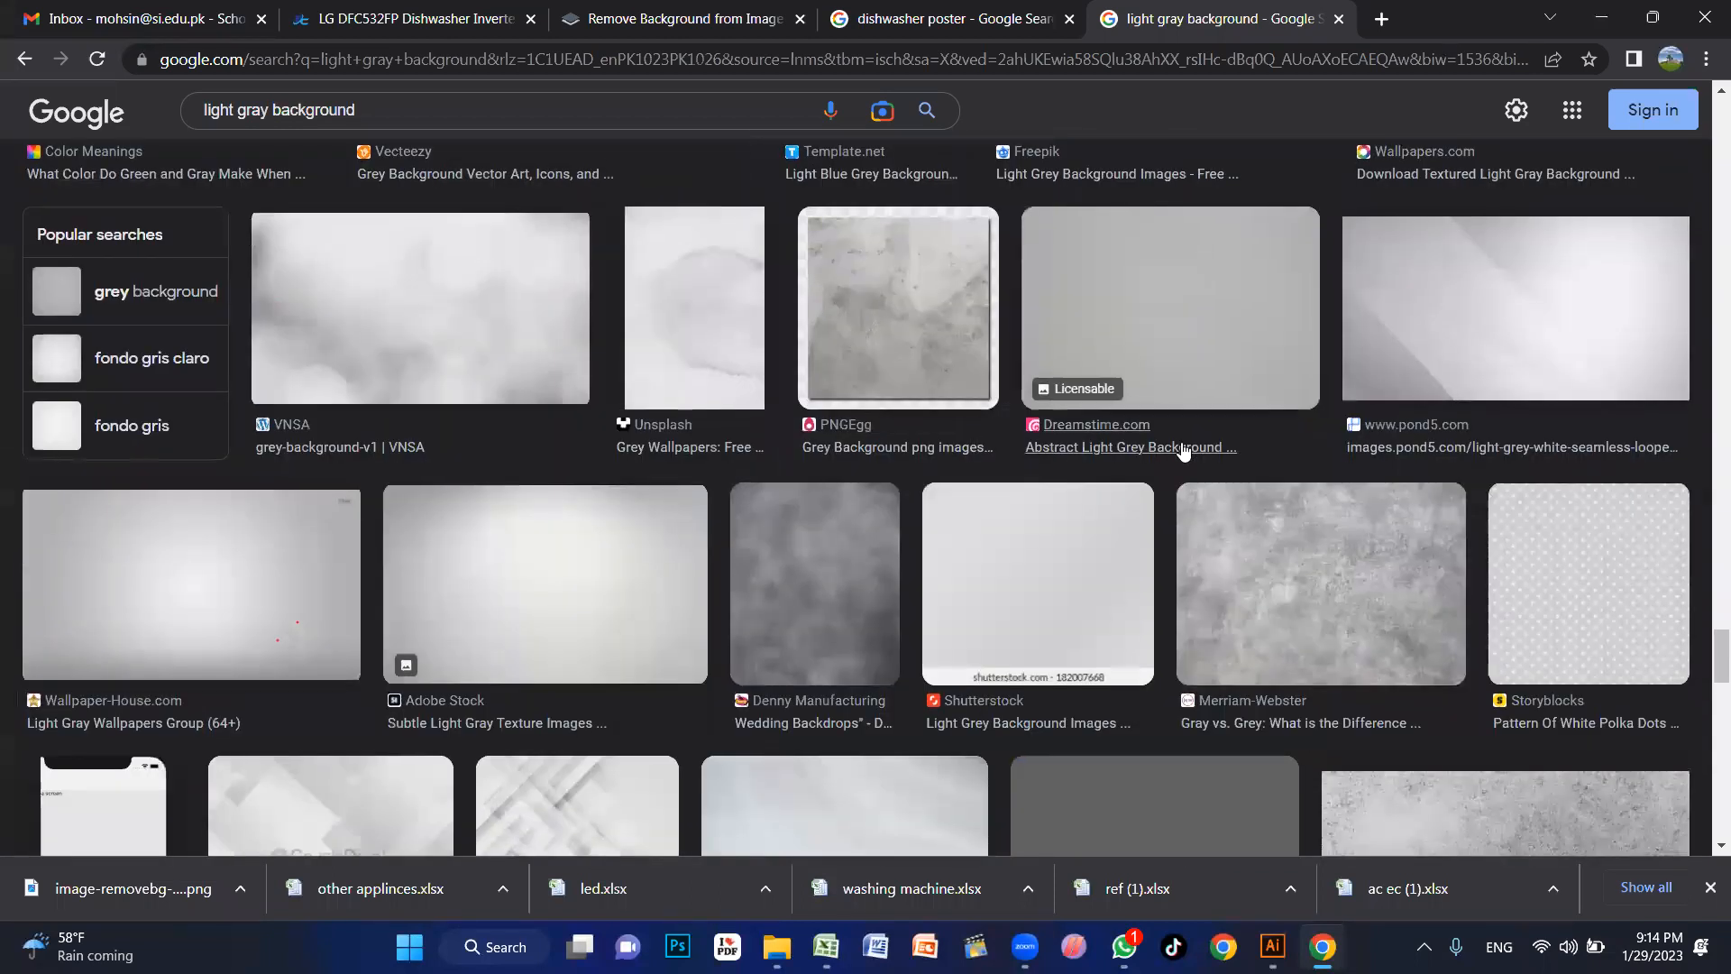
{"action": "scroll", "coordinate": [1184, 451], "scroll_direction": "down", "scroll_amount": 12}
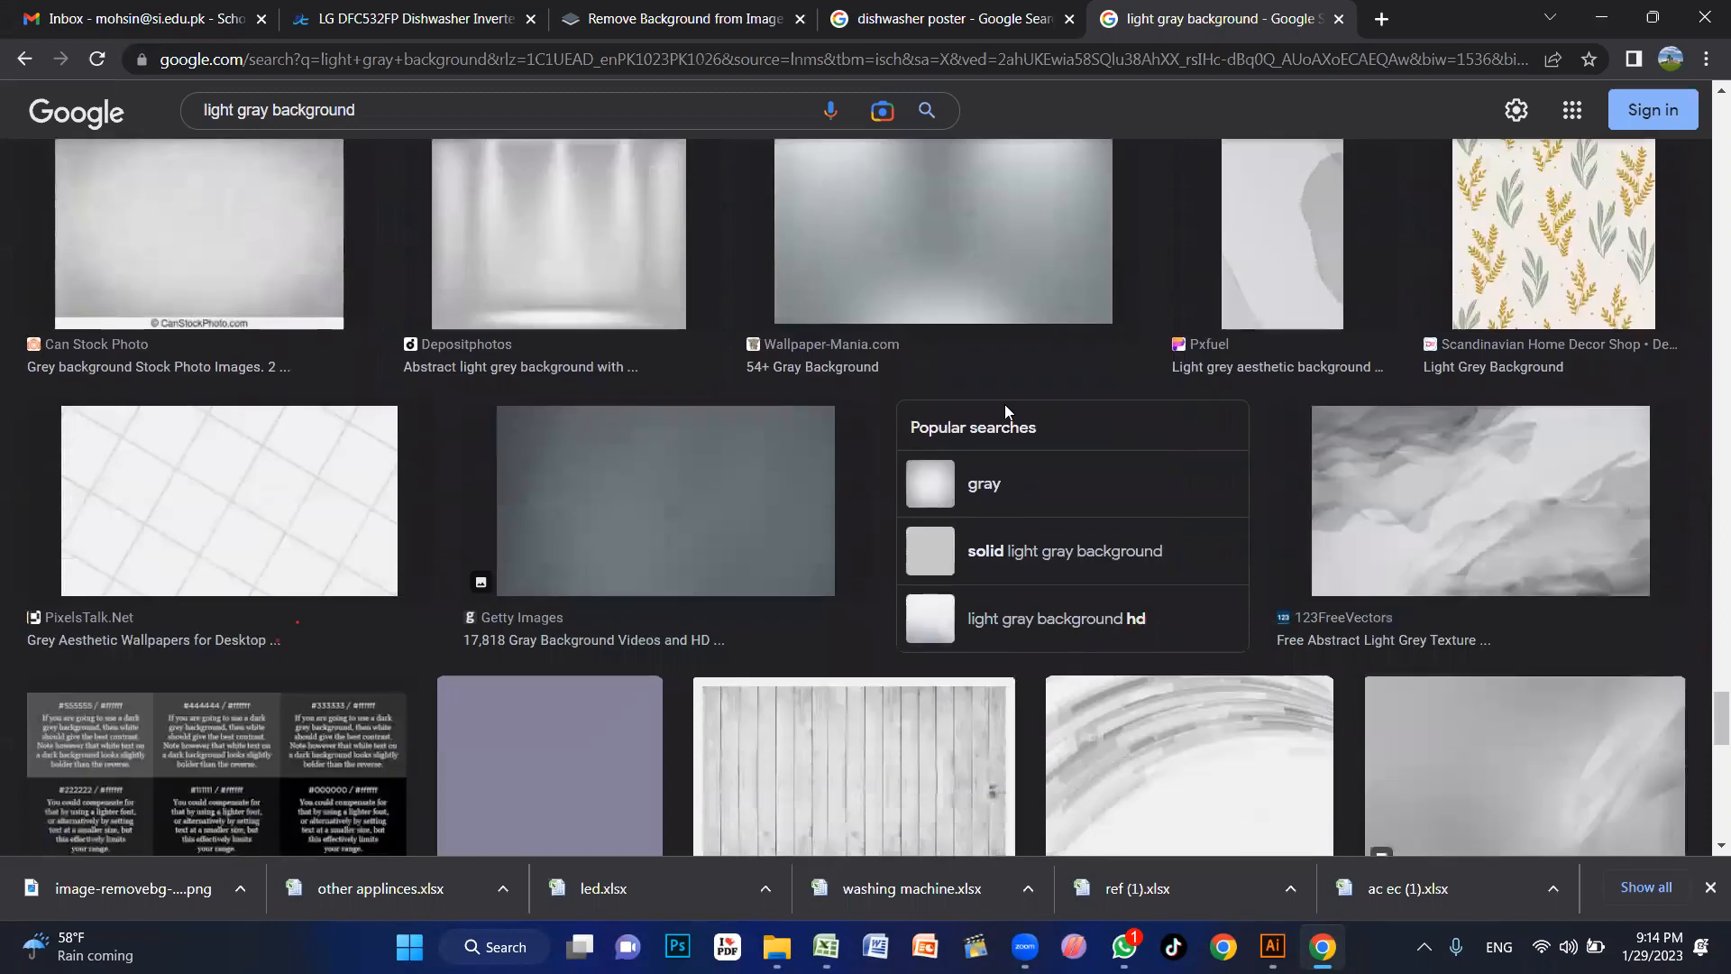
{"action": "scroll", "coordinate": [983, 401], "scroll_direction": "down", "scroll_amount": 10}
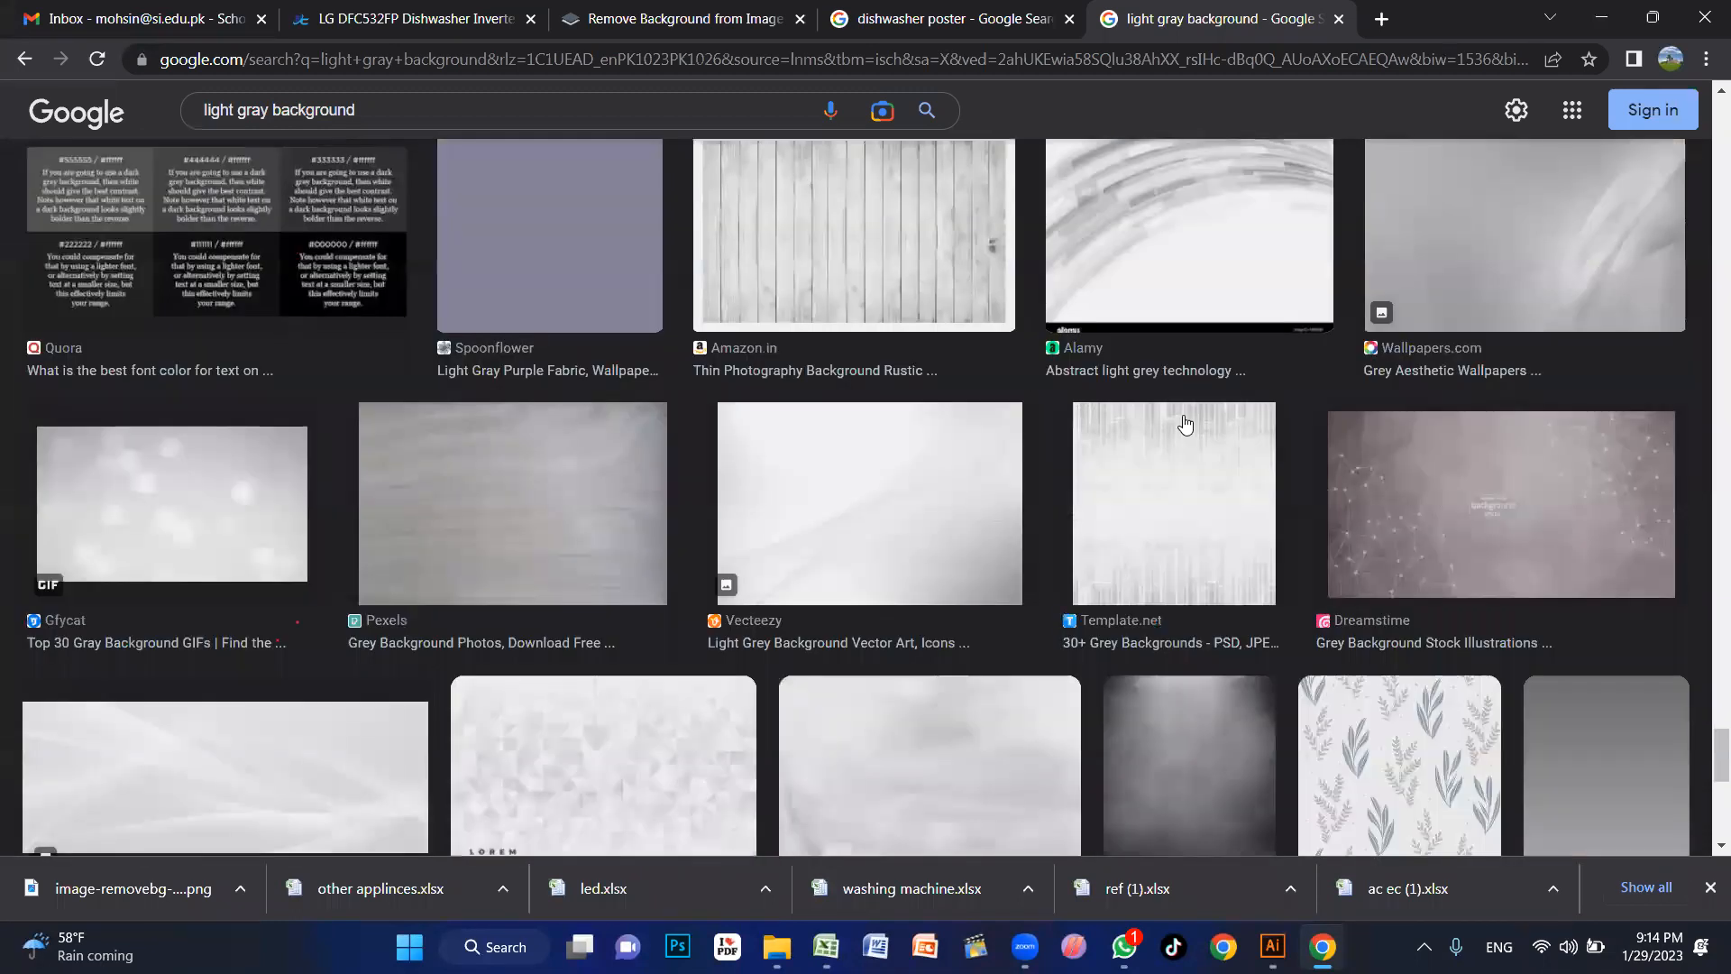
{"action": "scroll", "coordinate": [969, 396], "scroll_direction": "down", "scroll_amount": 10}
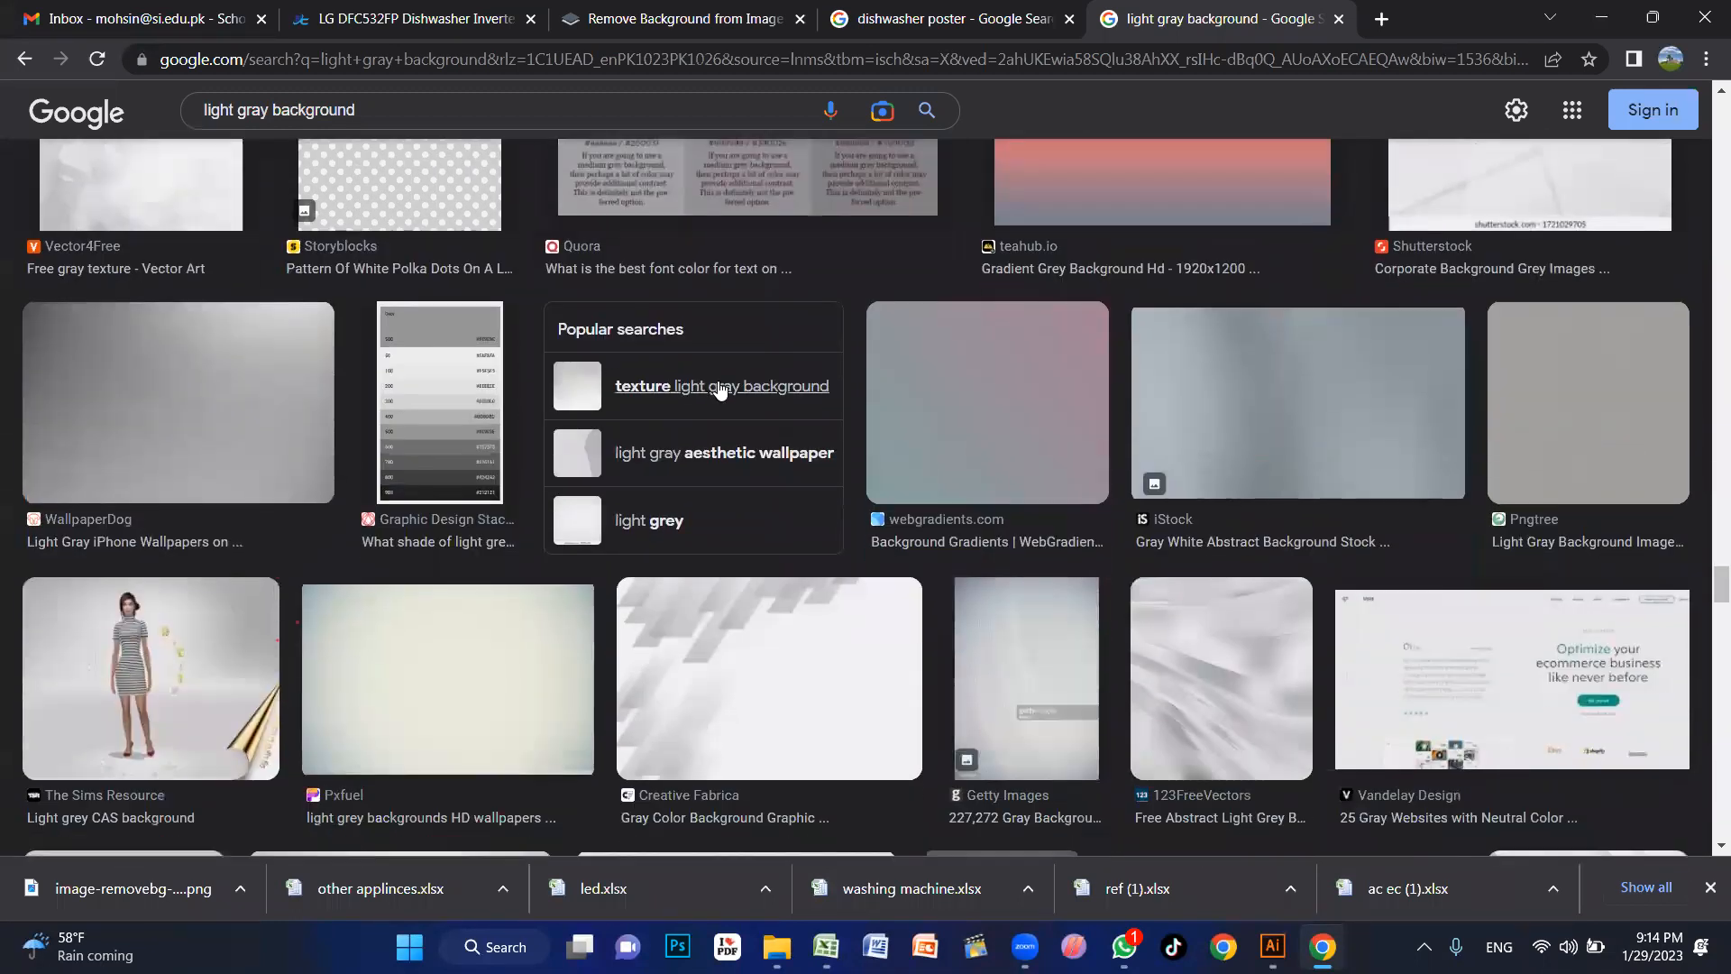
{"action": "scroll", "coordinate": [830, 368], "scroll_direction": "down", "scroll_amount": 4}
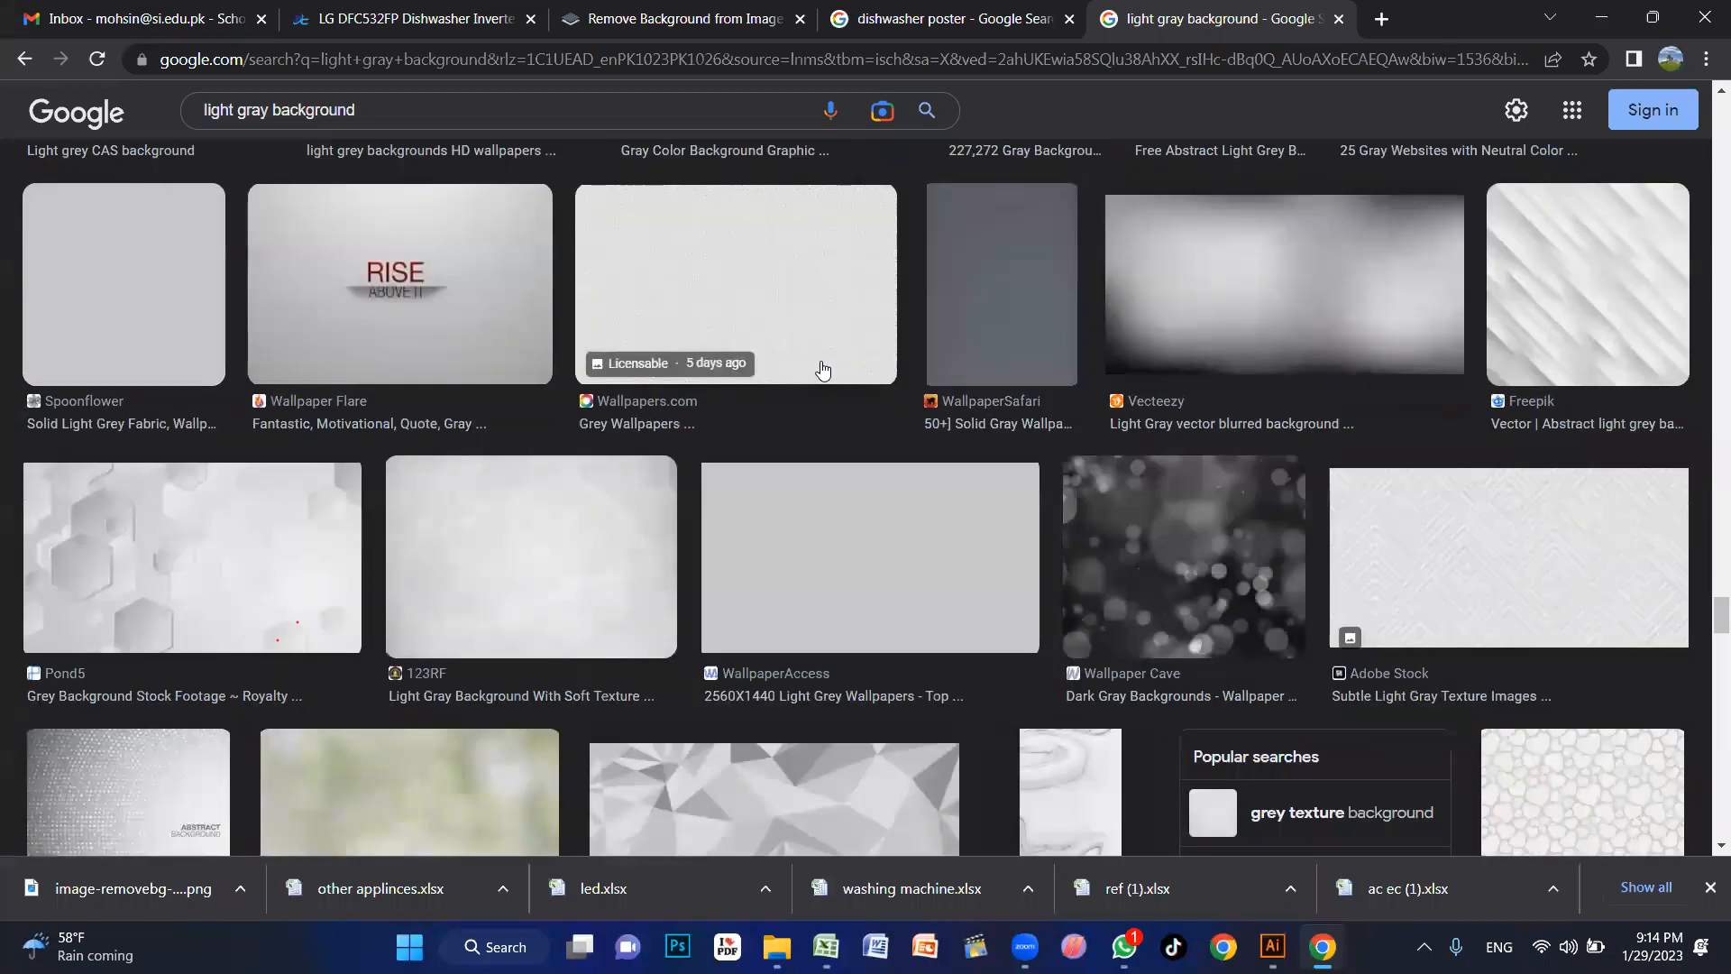
{"action": "scroll", "coordinate": [651, 375], "scroll_direction": "down", "scroll_amount": 4}
{"action": "scroll", "coordinate": [645, 386], "scroll_direction": "down", "scroll_amount": 2}
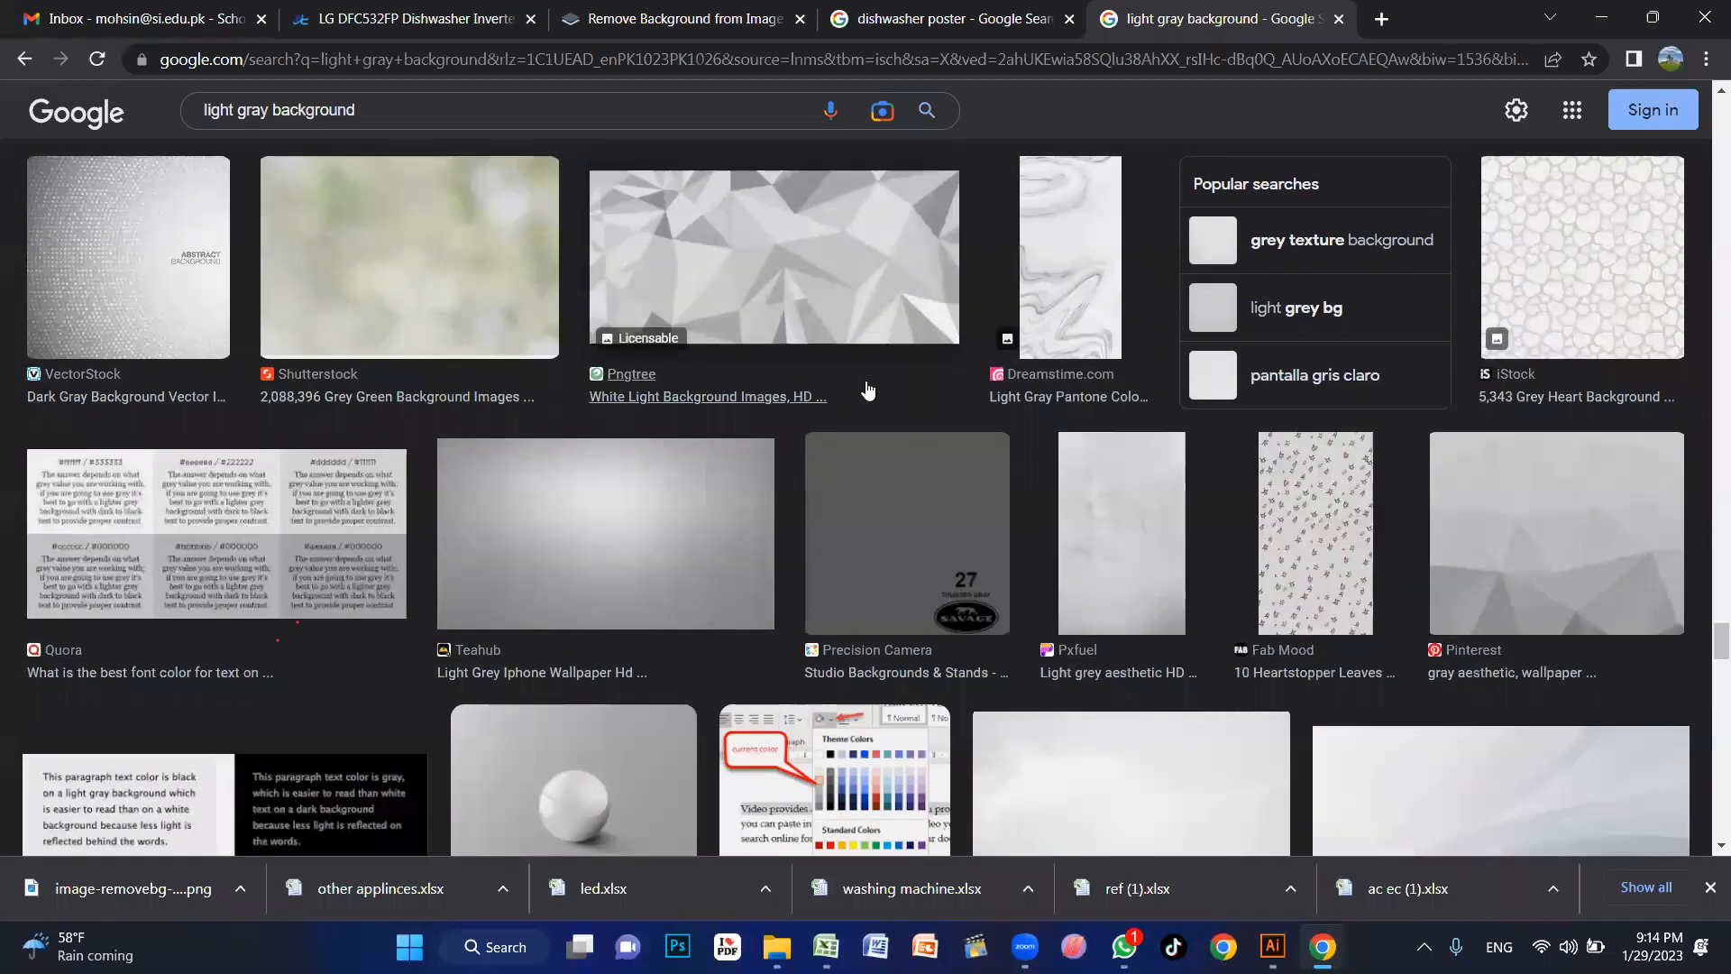
{"action": "scroll", "coordinate": [657, 390], "scroll_direction": "down", "scroll_amount": 4}
Step: Look through more light gray background results, previewing the myloview texture and its related images, for a suitable backdrop
{"action": "left_click", "coordinate": [1144, 490]}
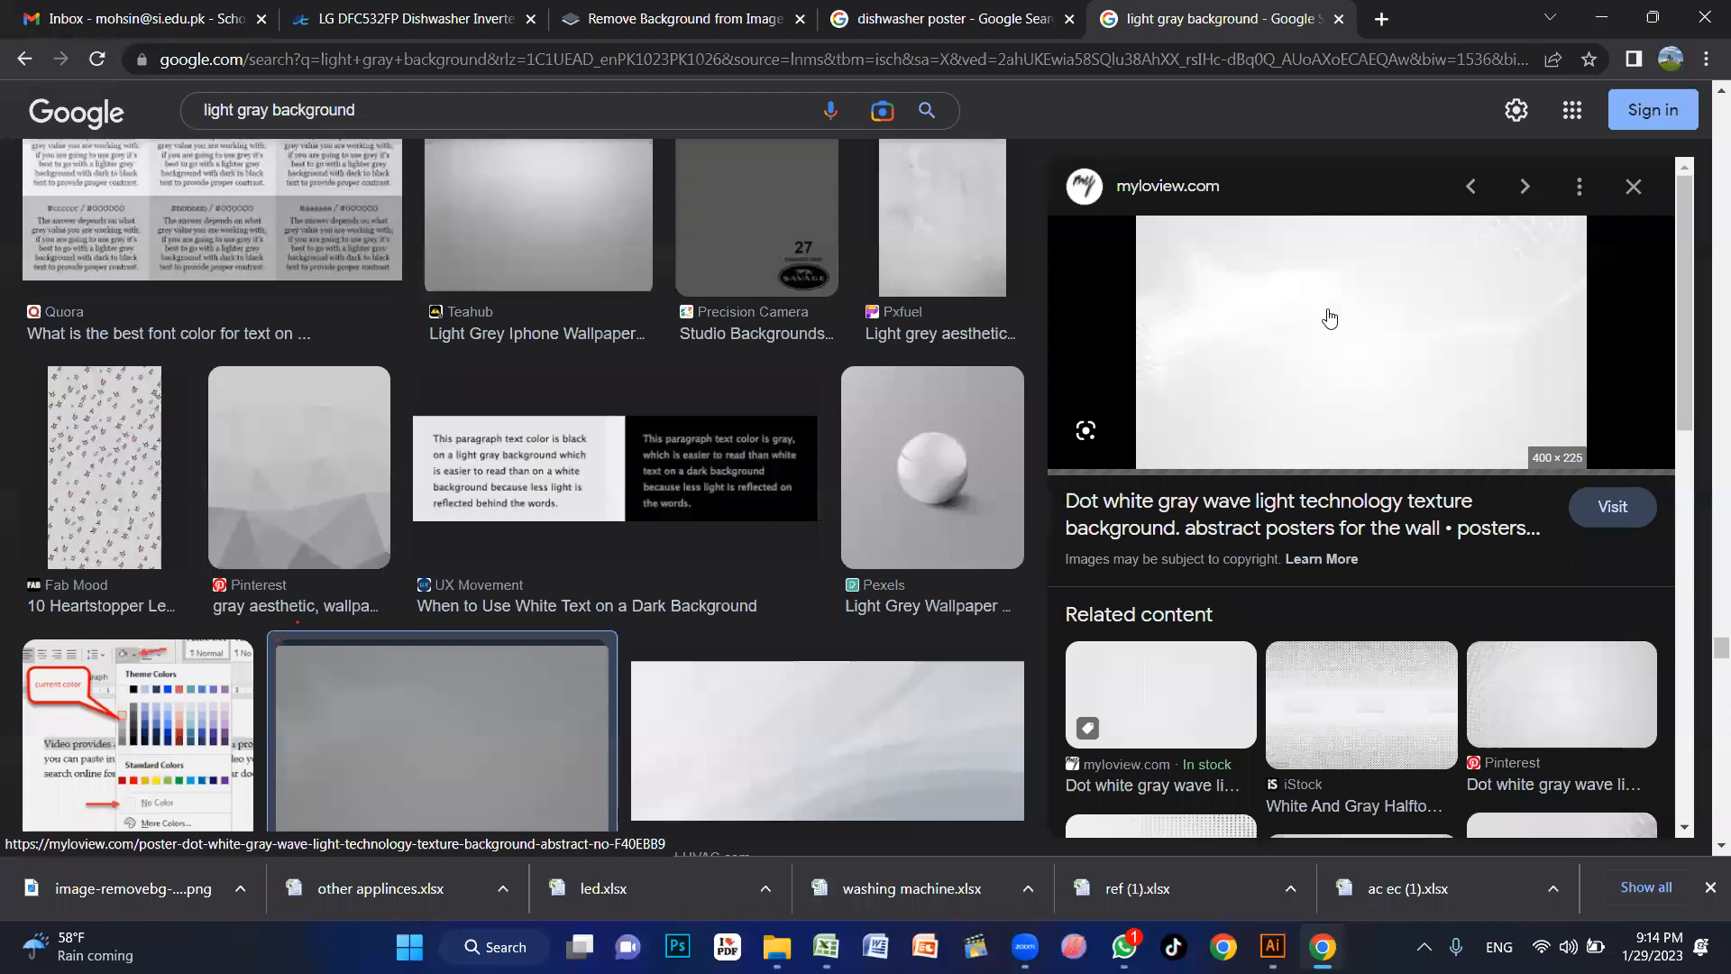
{"action": "scroll", "coordinate": [1329, 318], "scroll_direction": "down", "scroll_amount": 4}
{"action": "scroll", "coordinate": [1316, 448], "scroll_direction": "down", "scroll_amount": 5}
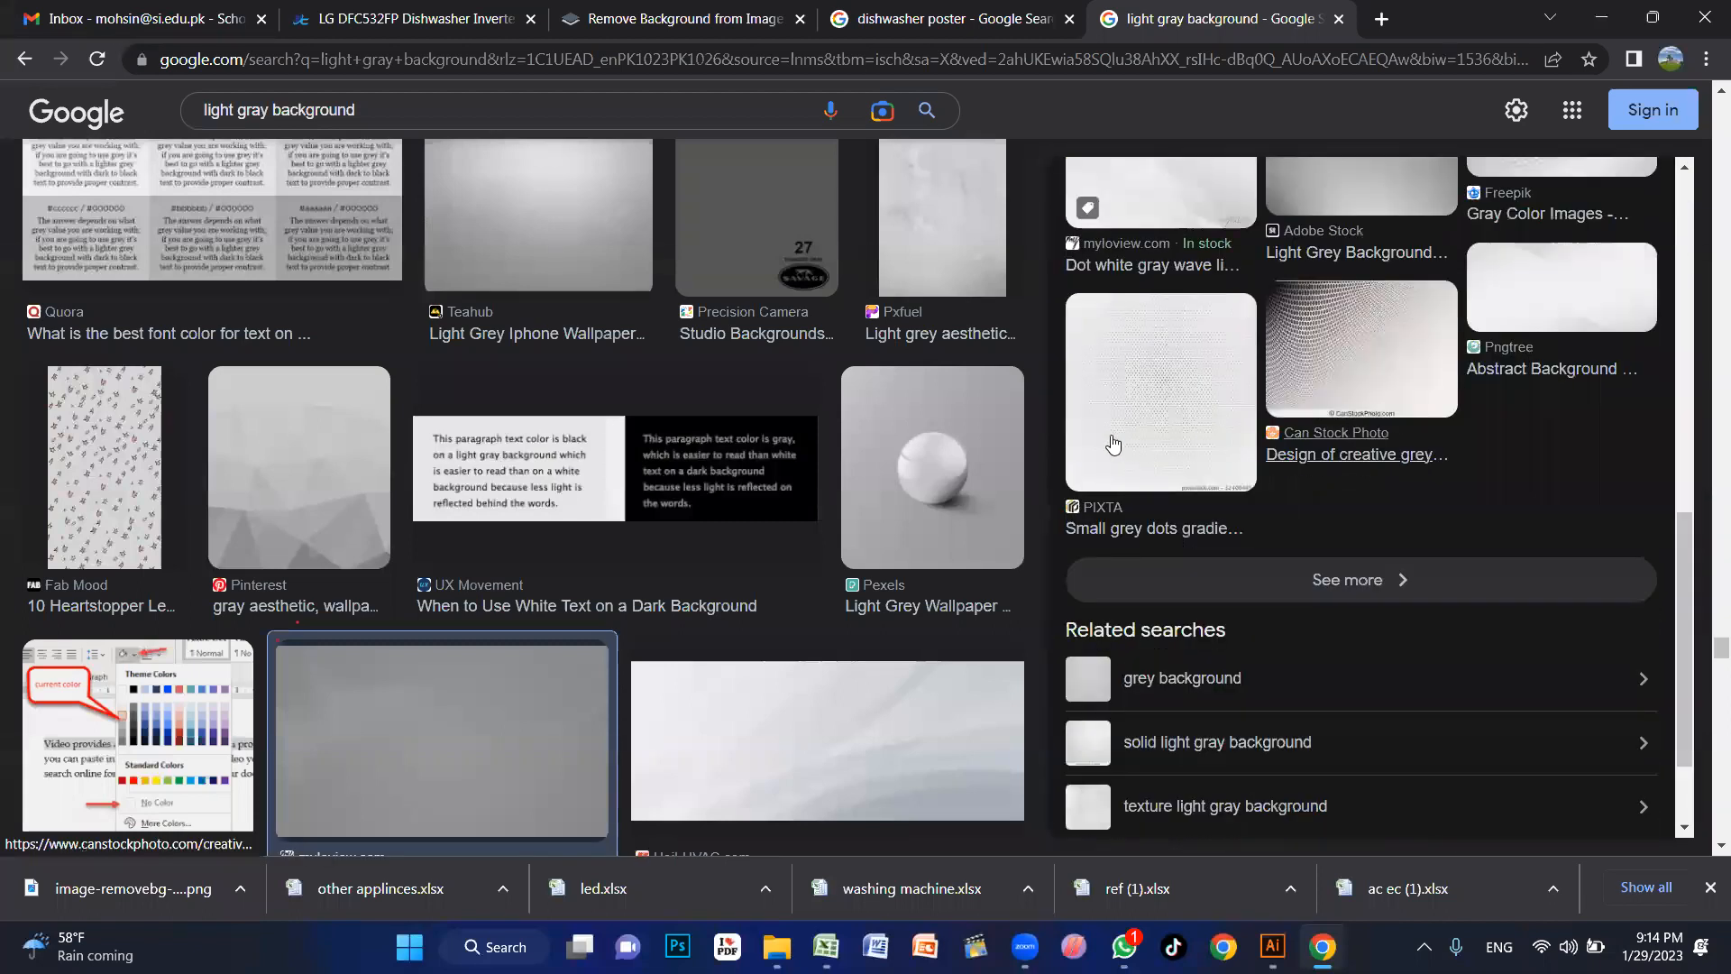
{"action": "scroll", "coordinate": [1113, 444], "scroll_direction": "down", "scroll_amount": 2}
{"action": "scroll", "coordinate": [776, 451], "scroll_direction": "down", "scroll_amount": 1}
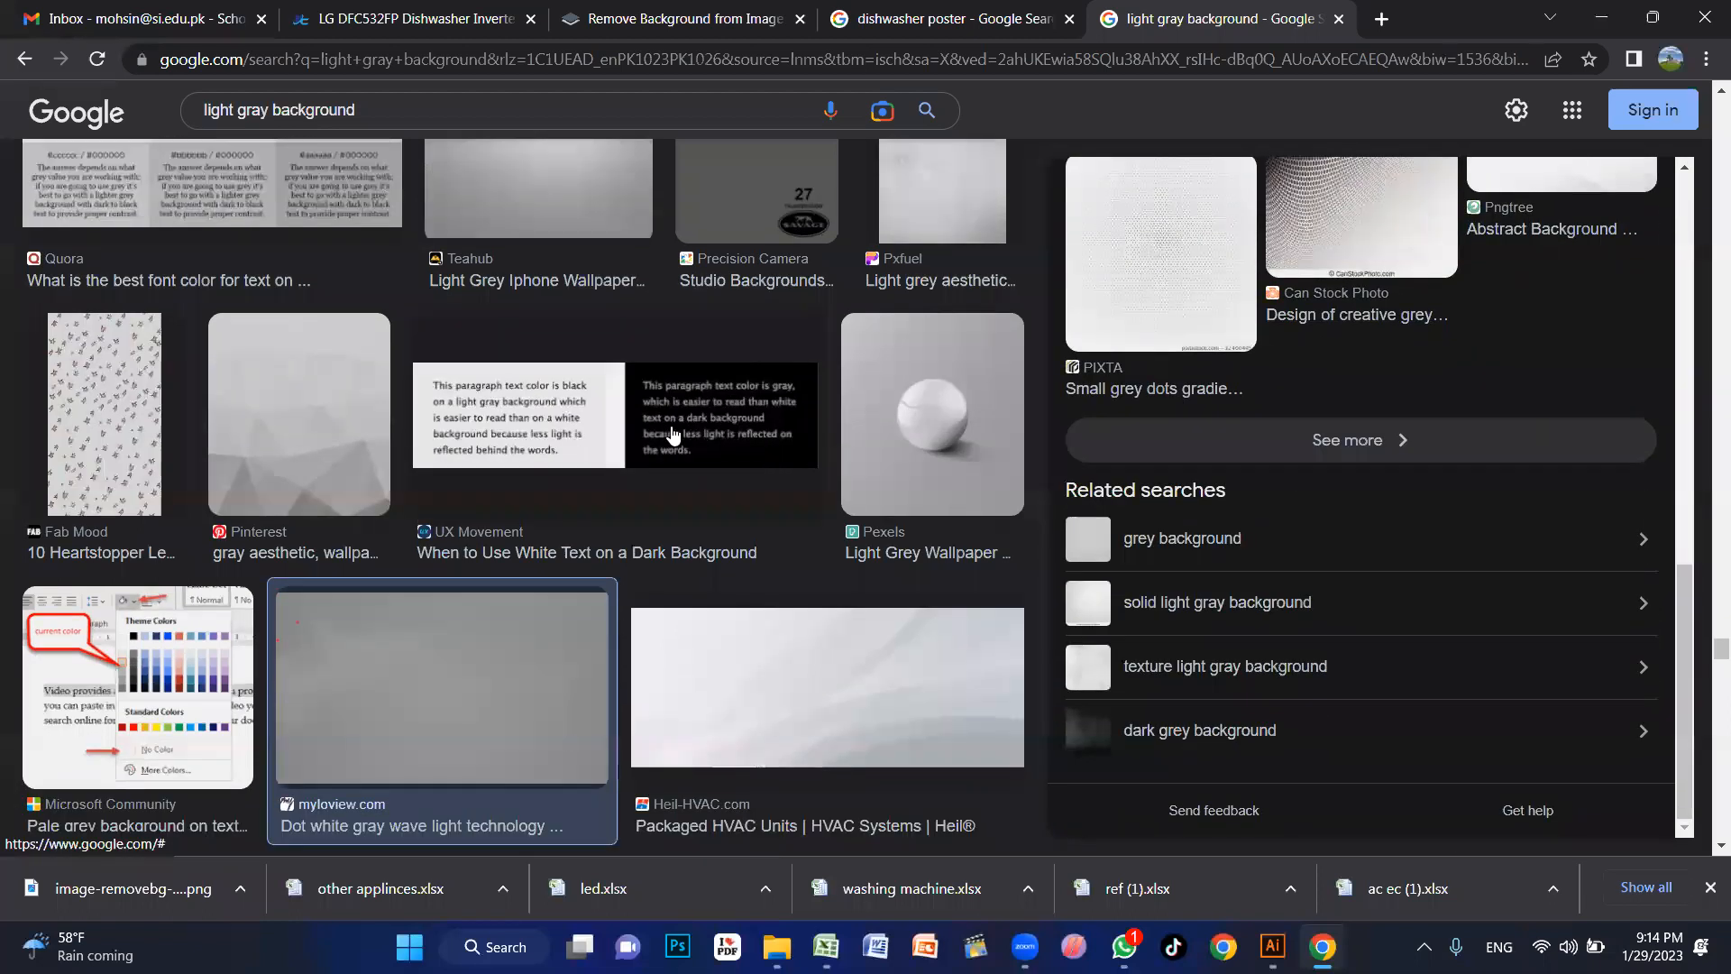
{"action": "scroll", "coordinate": [673, 434], "scroll_direction": "down", "scroll_amount": 10}
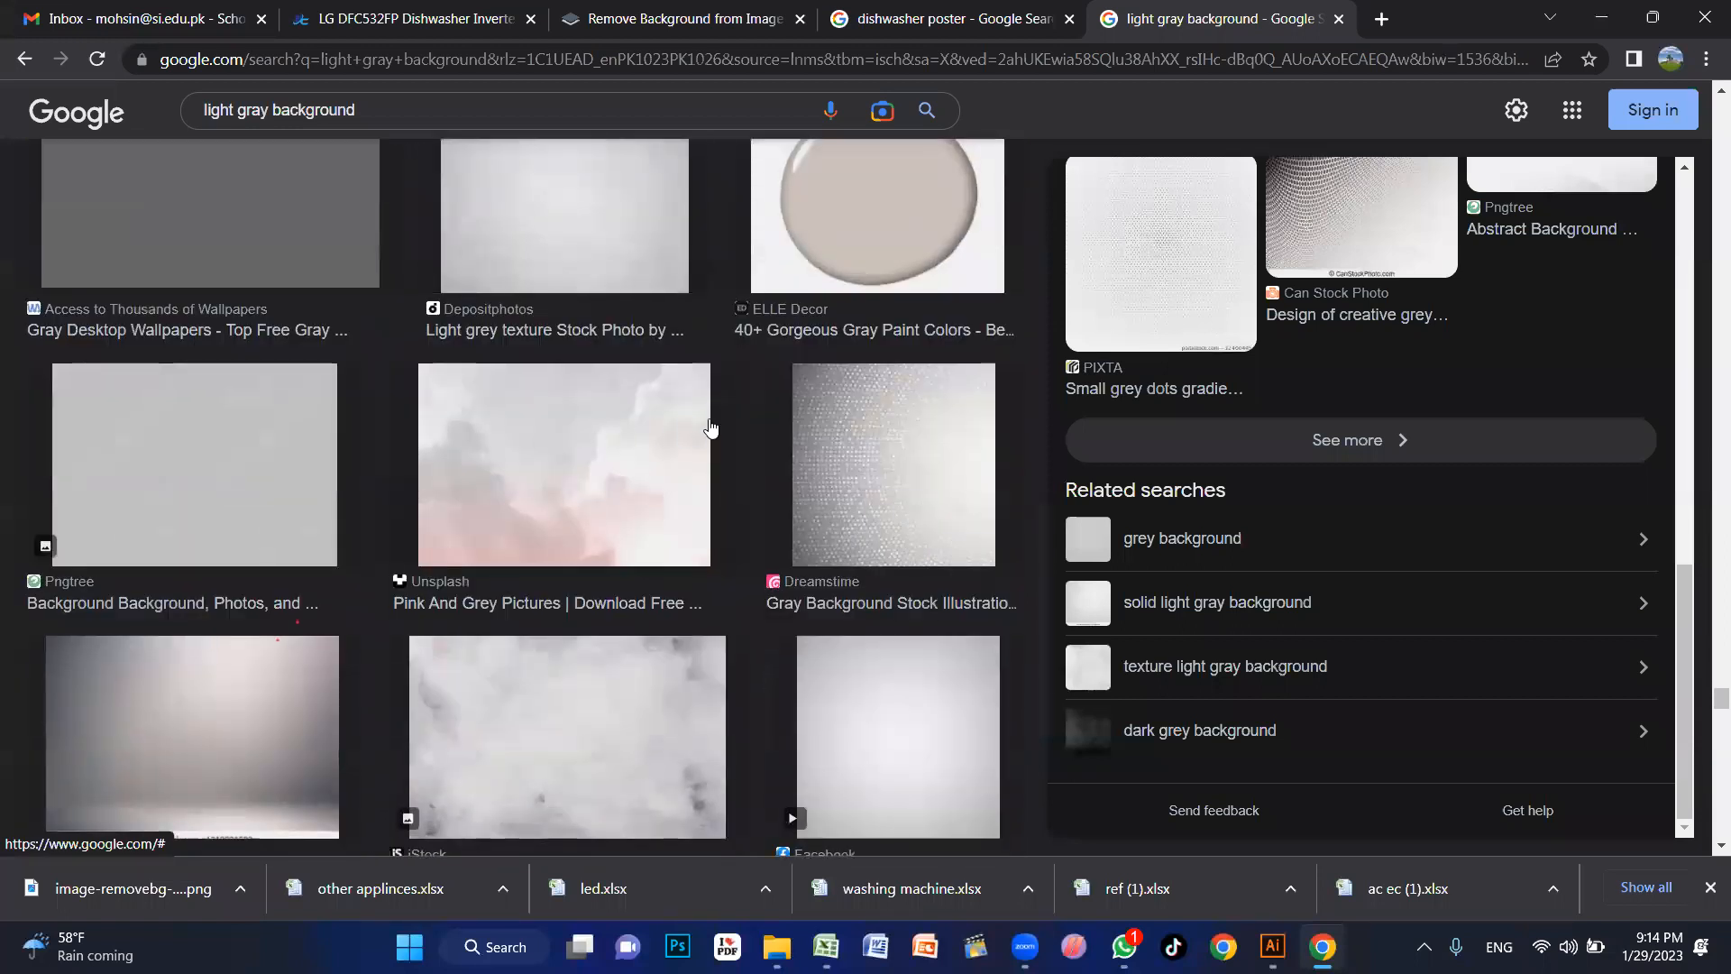
{"action": "scroll", "coordinate": [686, 430], "scroll_direction": "down", "scroll_amount": 6}
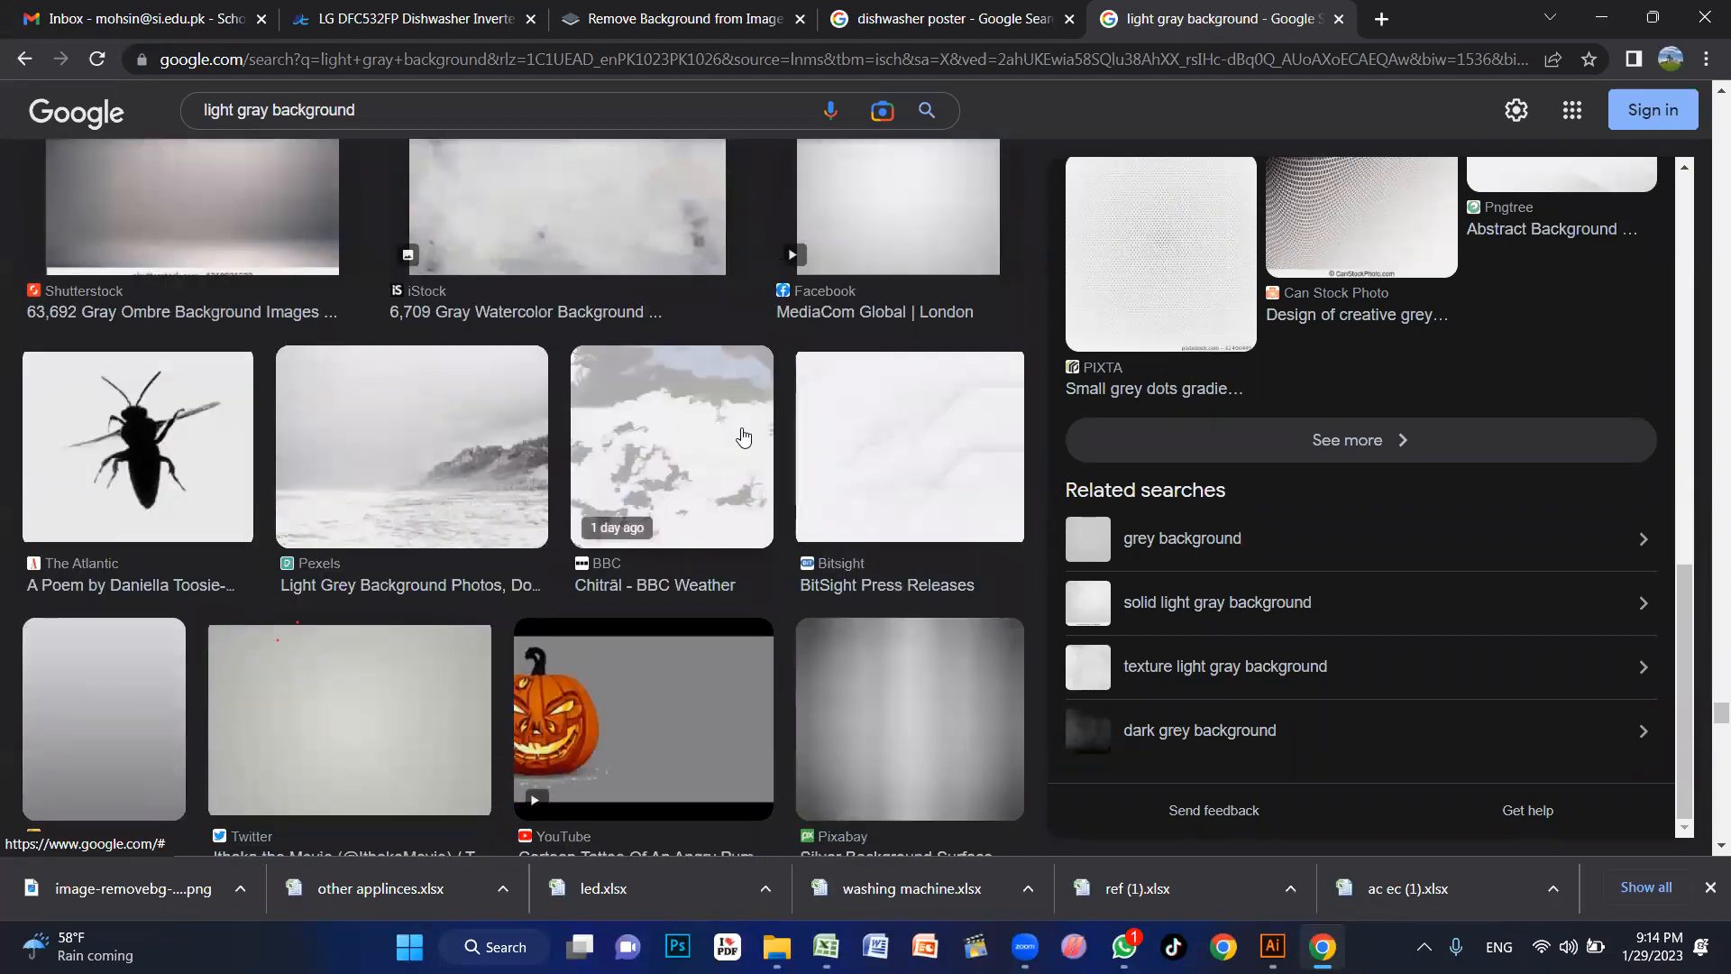
{"action": "scroll", "coordinate": [685, 428], "scroll_direction": "down", "scroll_amount": 1}
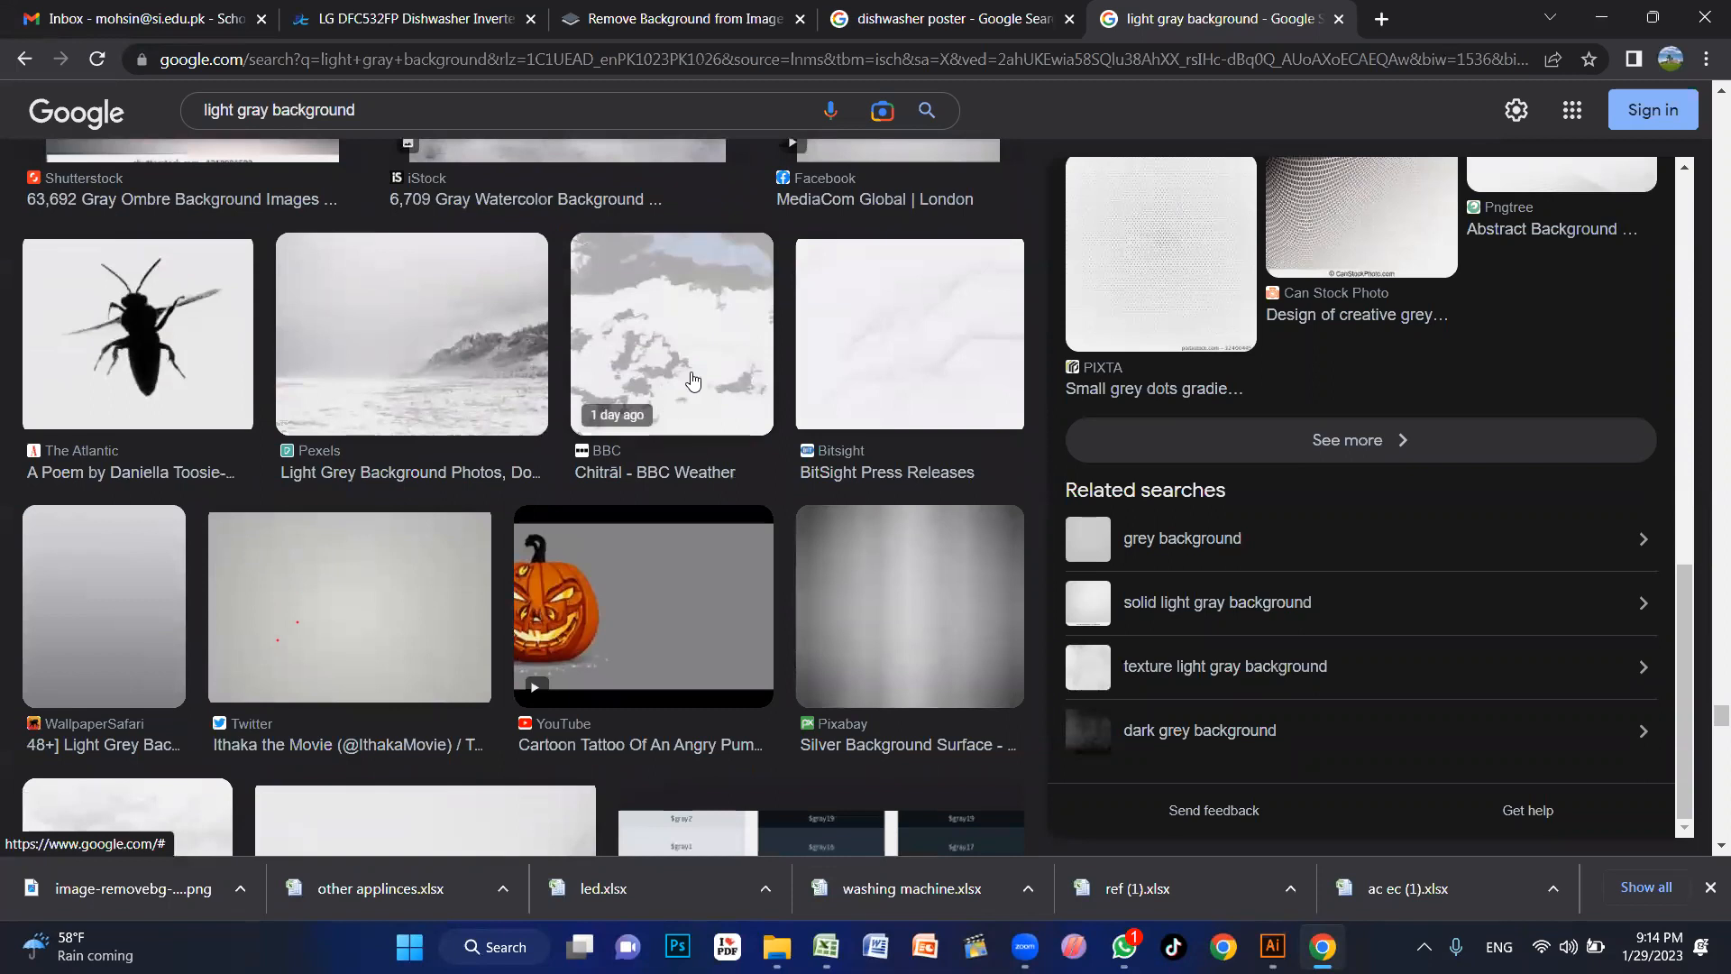
{"action": "scroll", "coordinate": [695, 388], "scroll_direction": "down", "scroll_amount": 6}
{"action": "scroll", "coordinate": [654, 462], "scroll_direction": "down", "scroll_amount": 6}
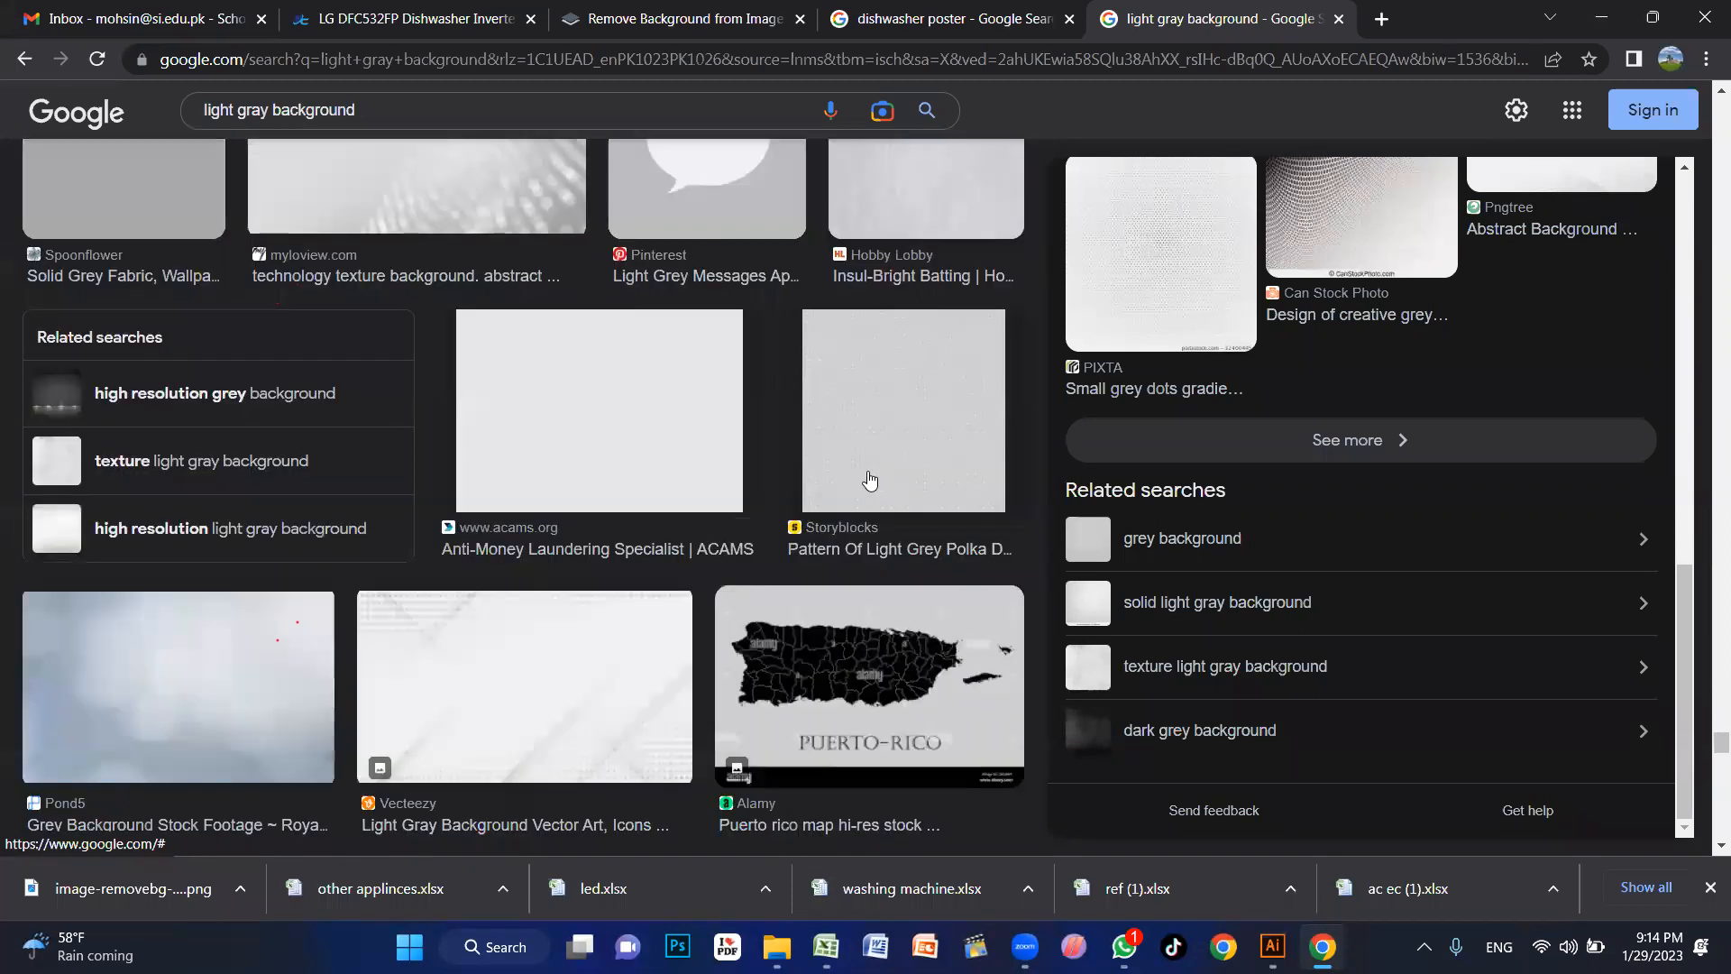
{"action": "scroll", "coordinate": [857, 492], "scroll_direction": "down", "scroll_amount": 3}
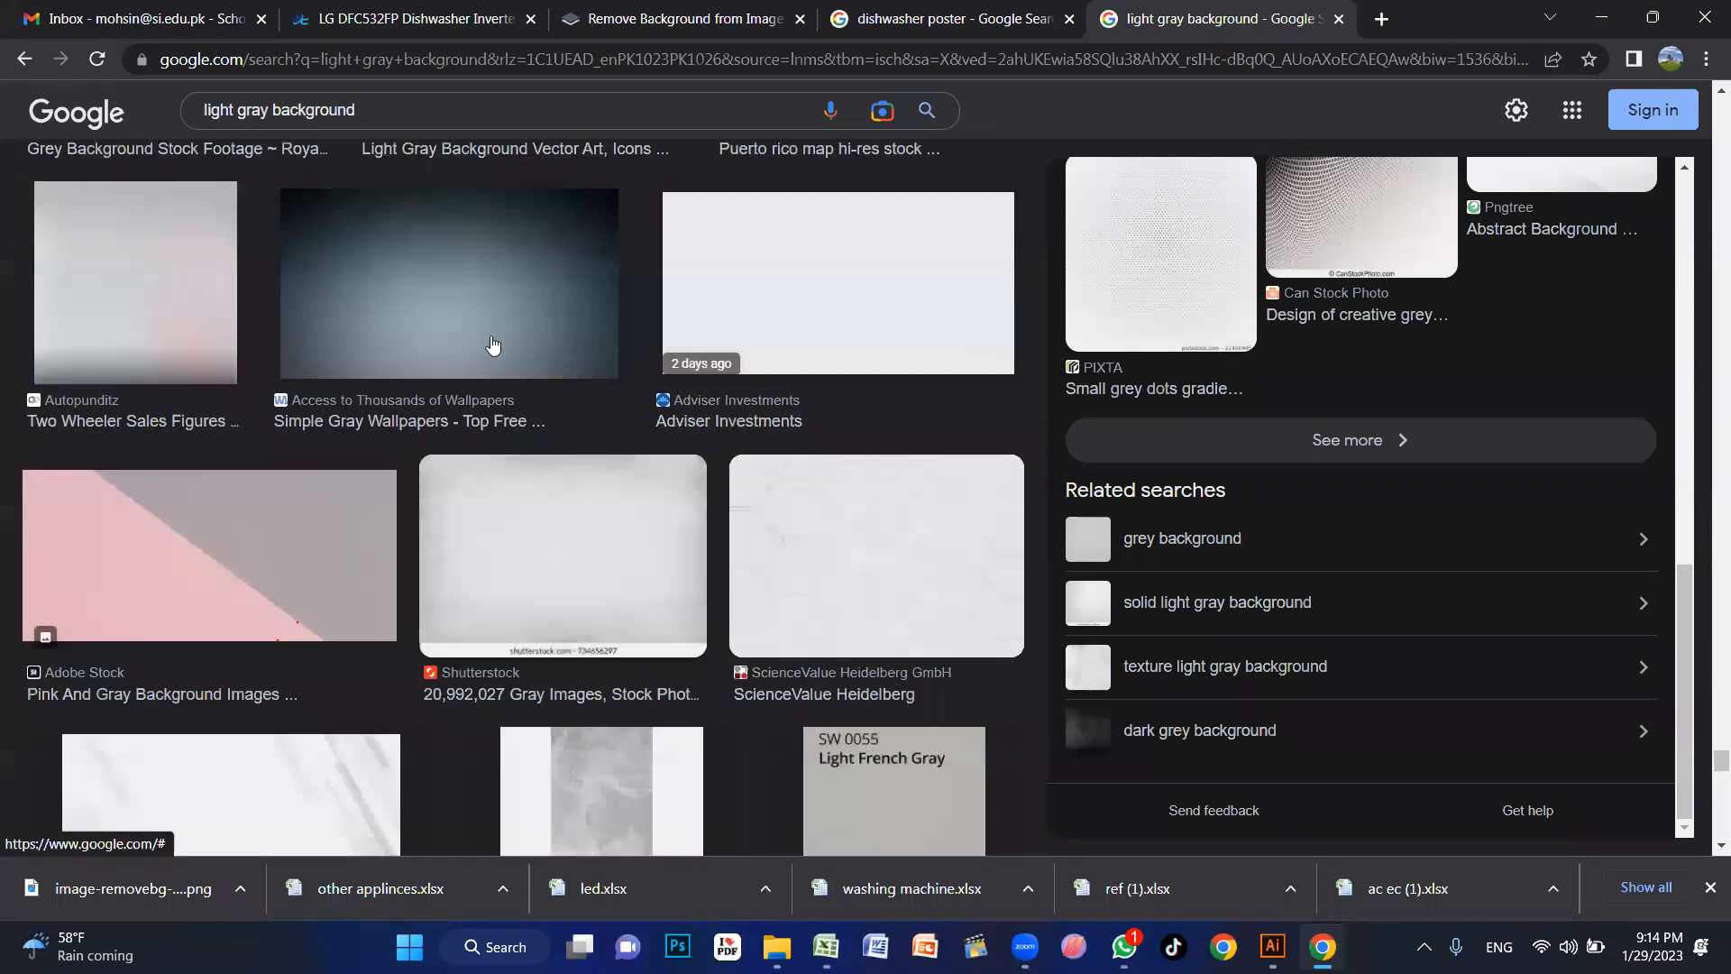
Step: Search Google Images for "kitchen background" and skim the first results
{"action": "left_click", "coordinate": [426, 119]}
{"action": "type", "text": "kitche"}
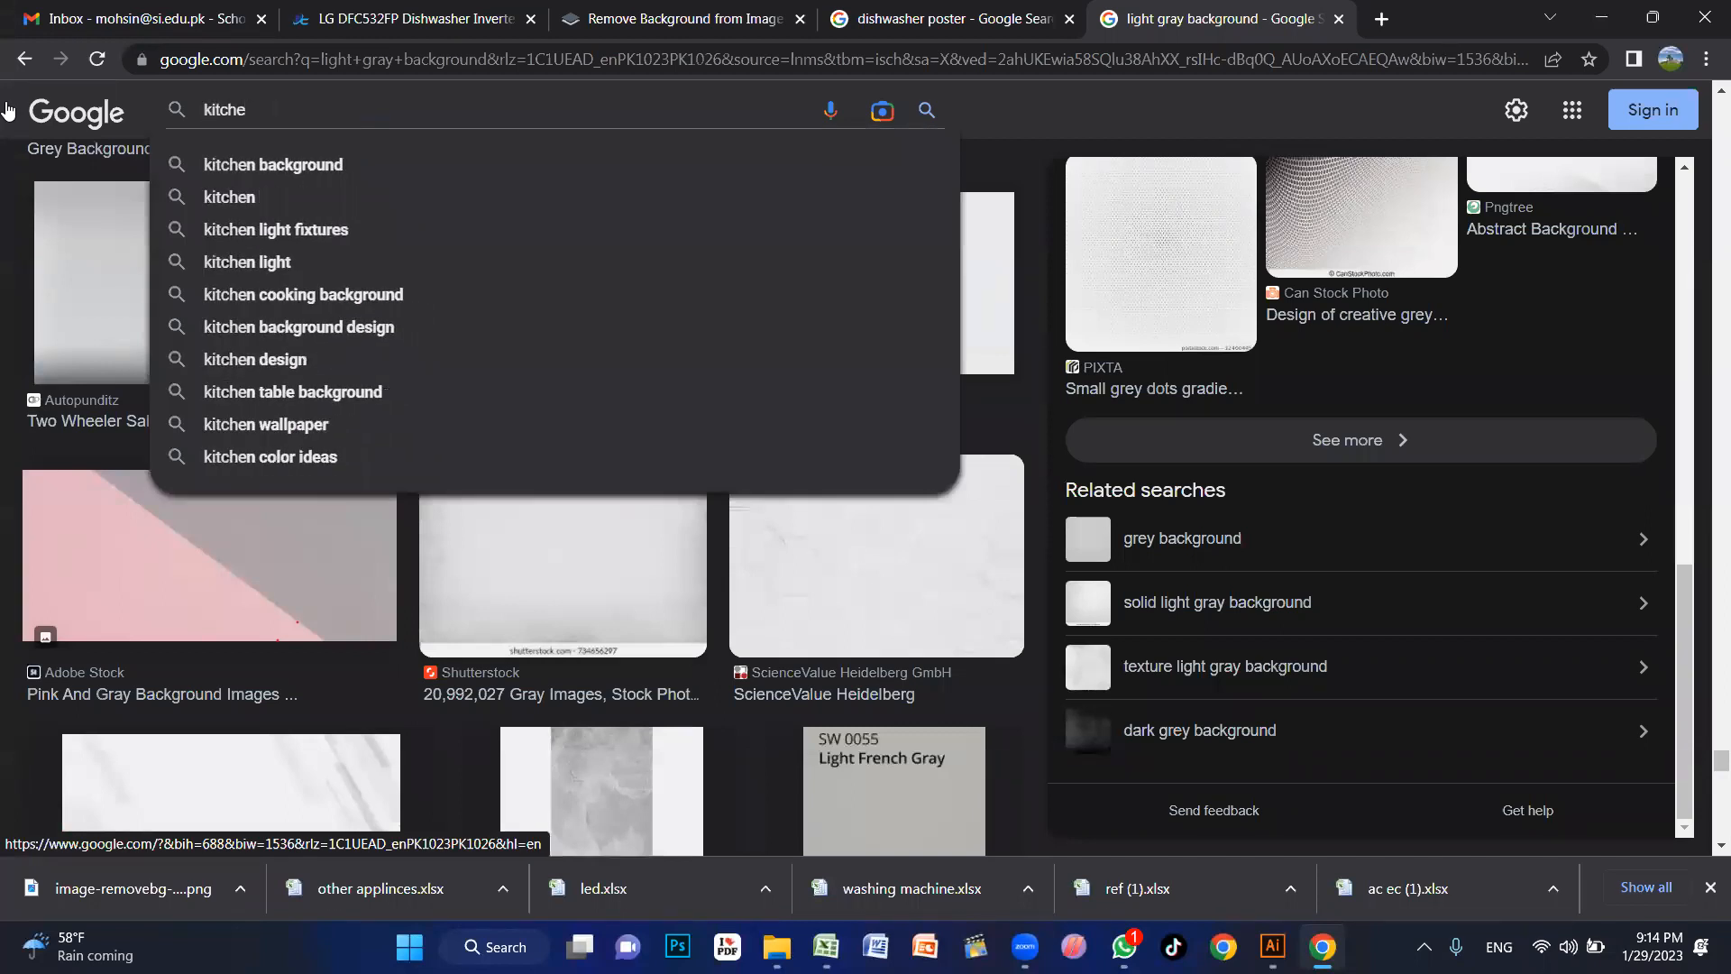
{"action": "key", "text": "Down"}
{"action": "key", "text": "Return"}
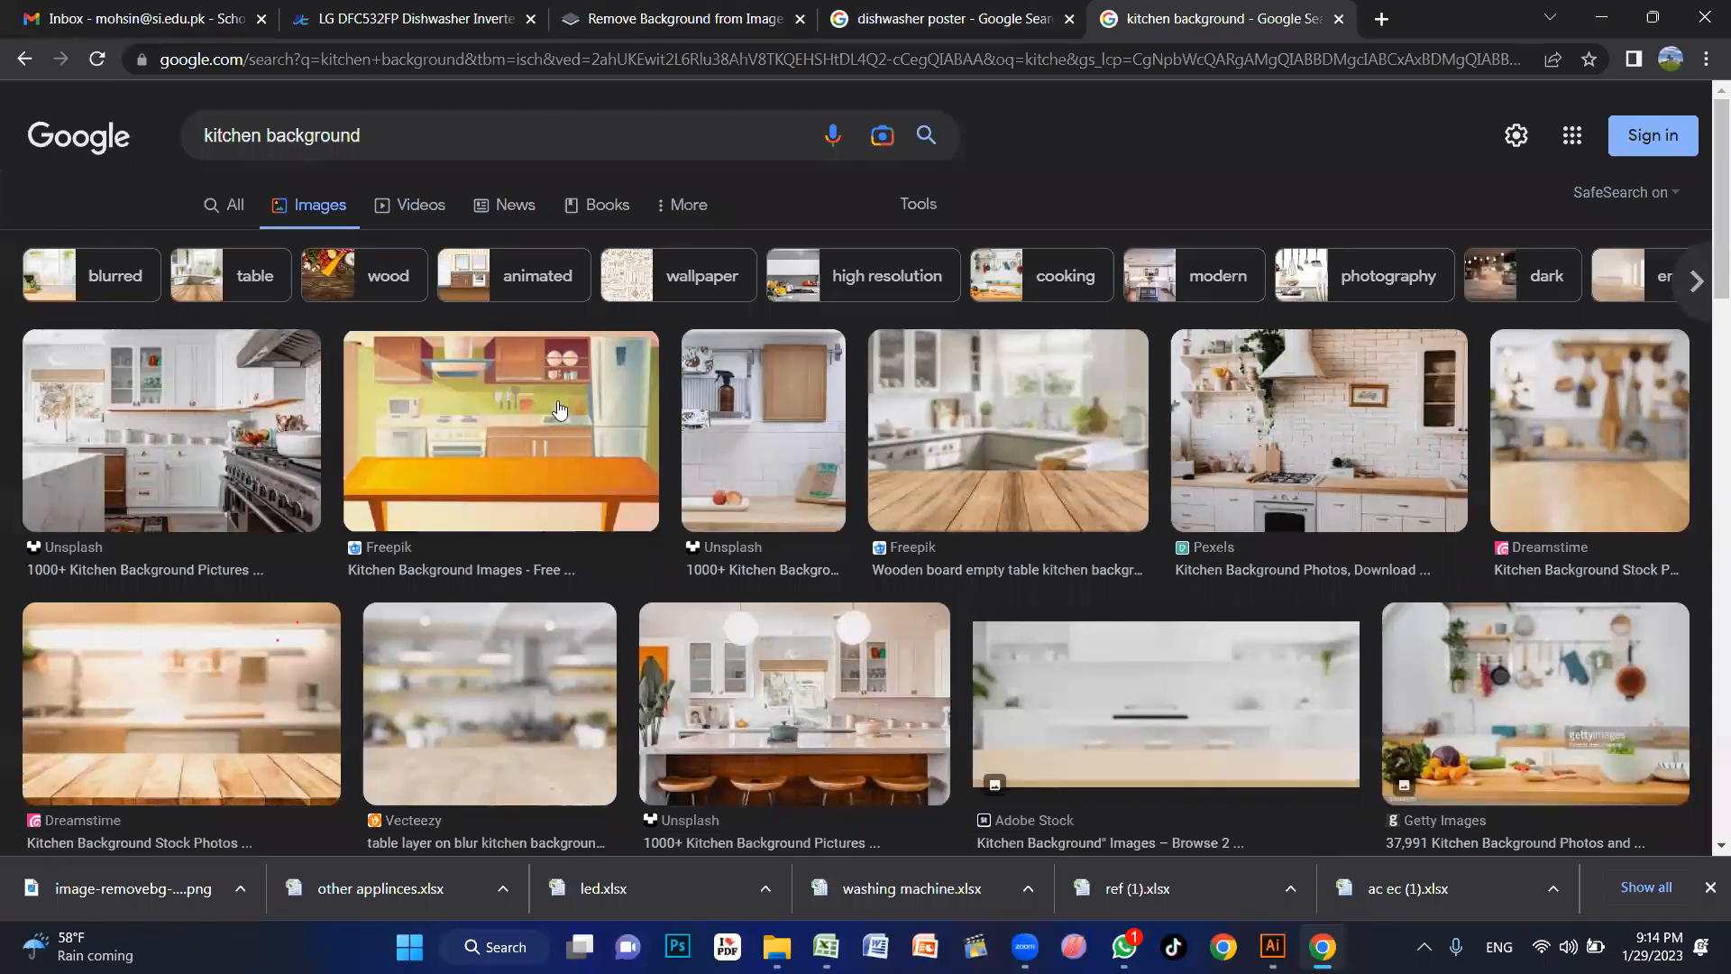
{"action": "scroll", "coordinate": [285, 352], "scroll_direction": "down", "scroll_amount": 3}
{"action": "scroll", "coordinate": [793, 397], "scroll_direction": "up", "scroll_amount": 3}
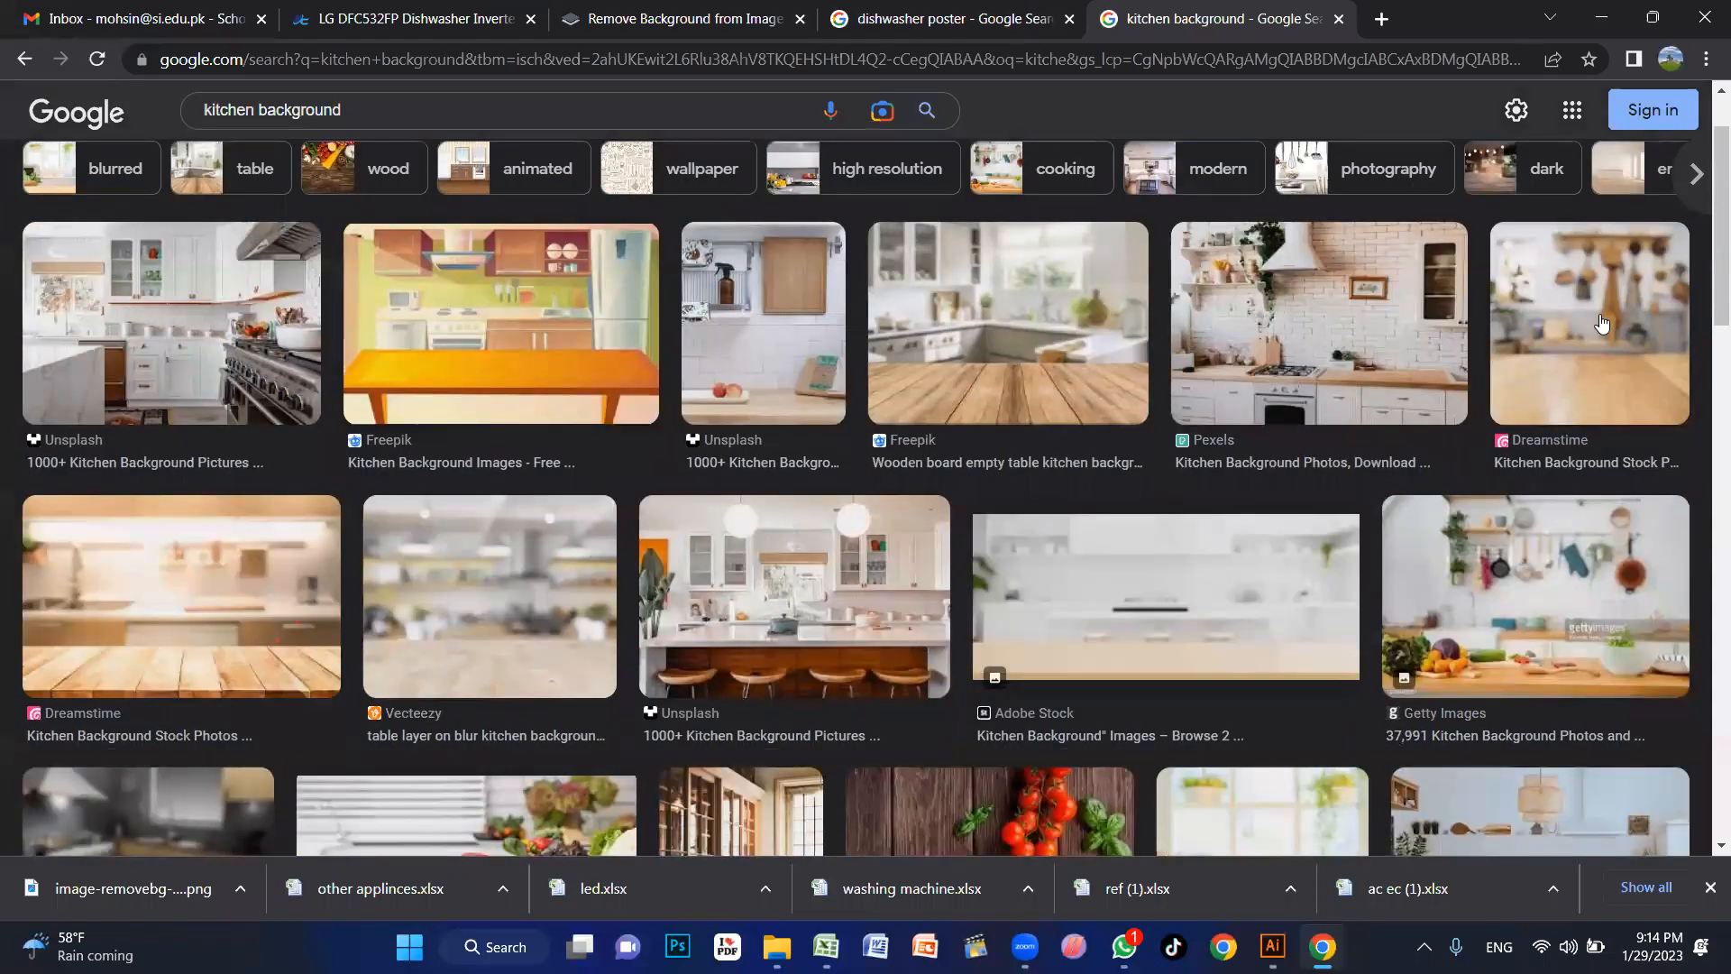
Step: Preview blurred kitchen photos through their related images, ending on the bright Pexels kitchen with a white wooden tabletop
{"action": "left_click", "coordinate": [1544, 341]}
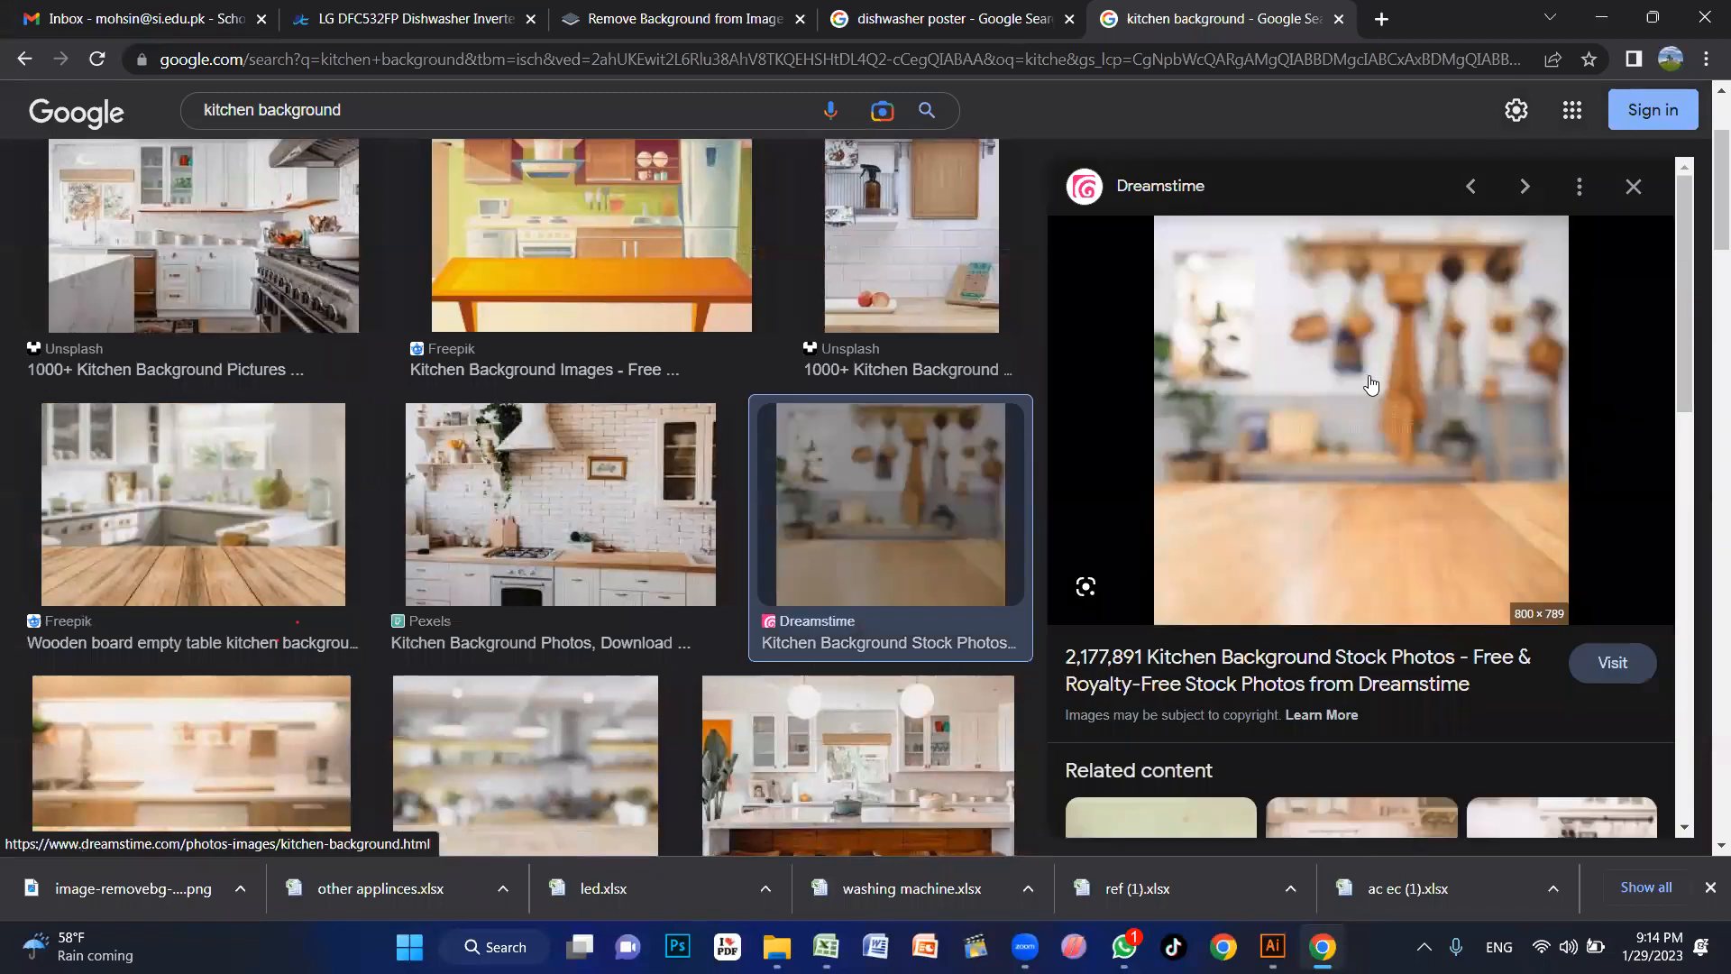
{"action": "scroll", "coordinate": [1472, 449], "scroll_direction": "down", "scroll_amount": 7}
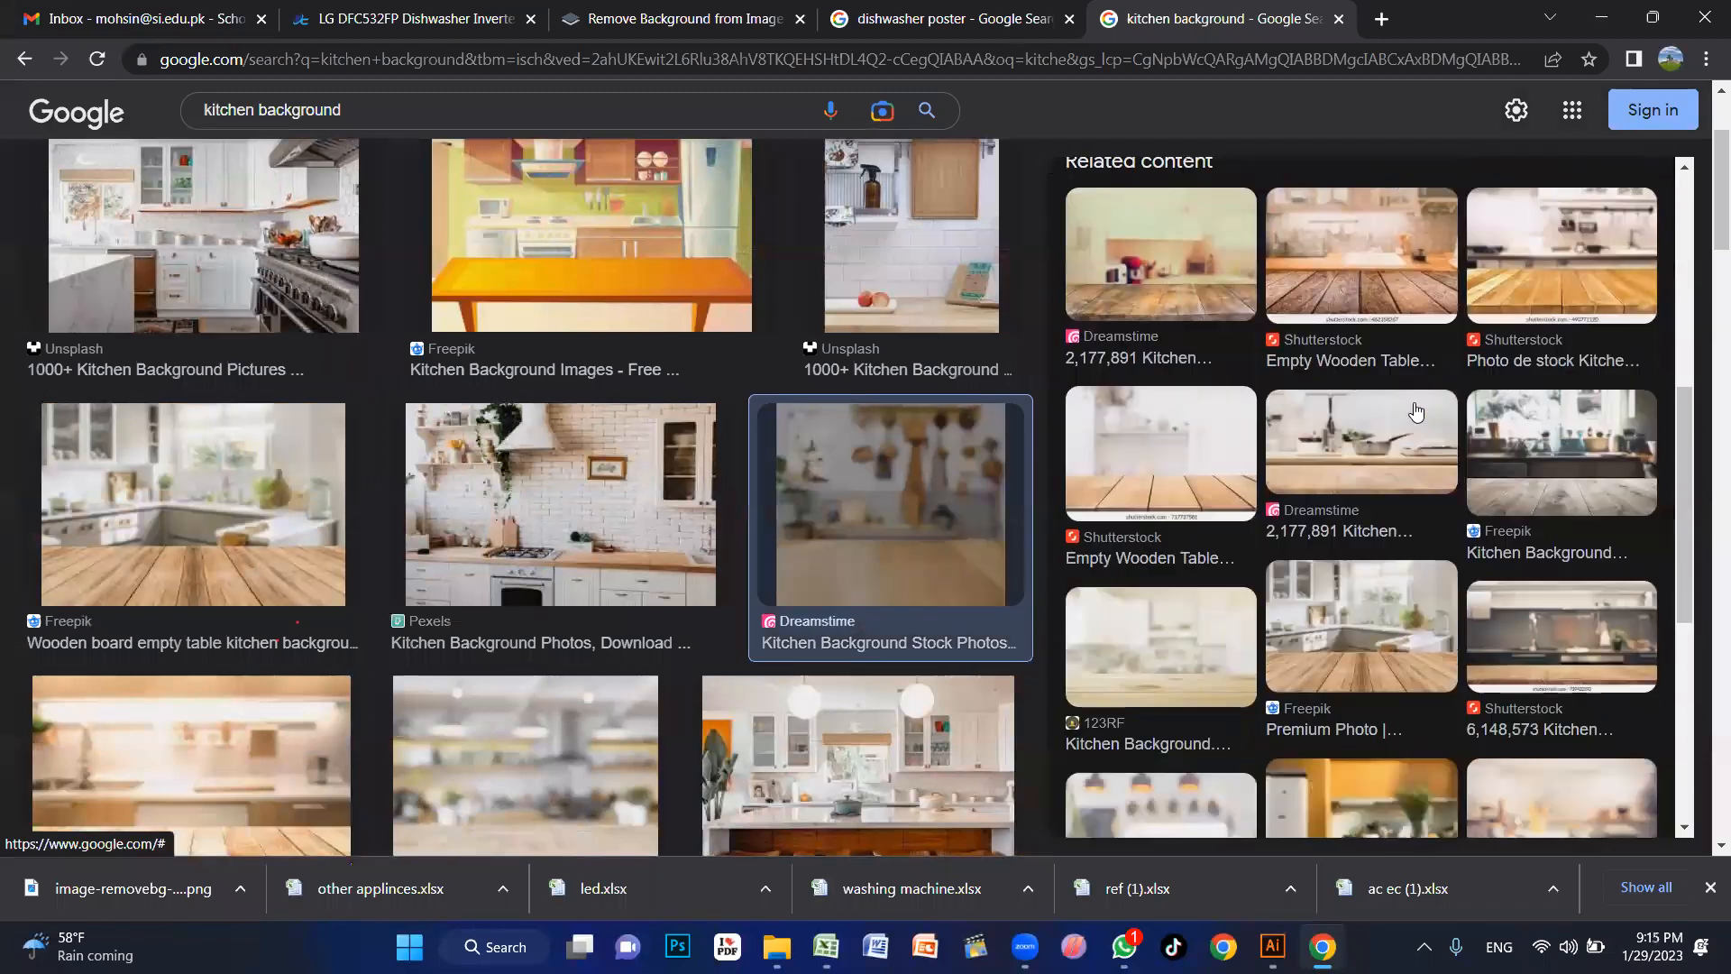
{"action": "left_click", "coordinate": [1160, 389]}
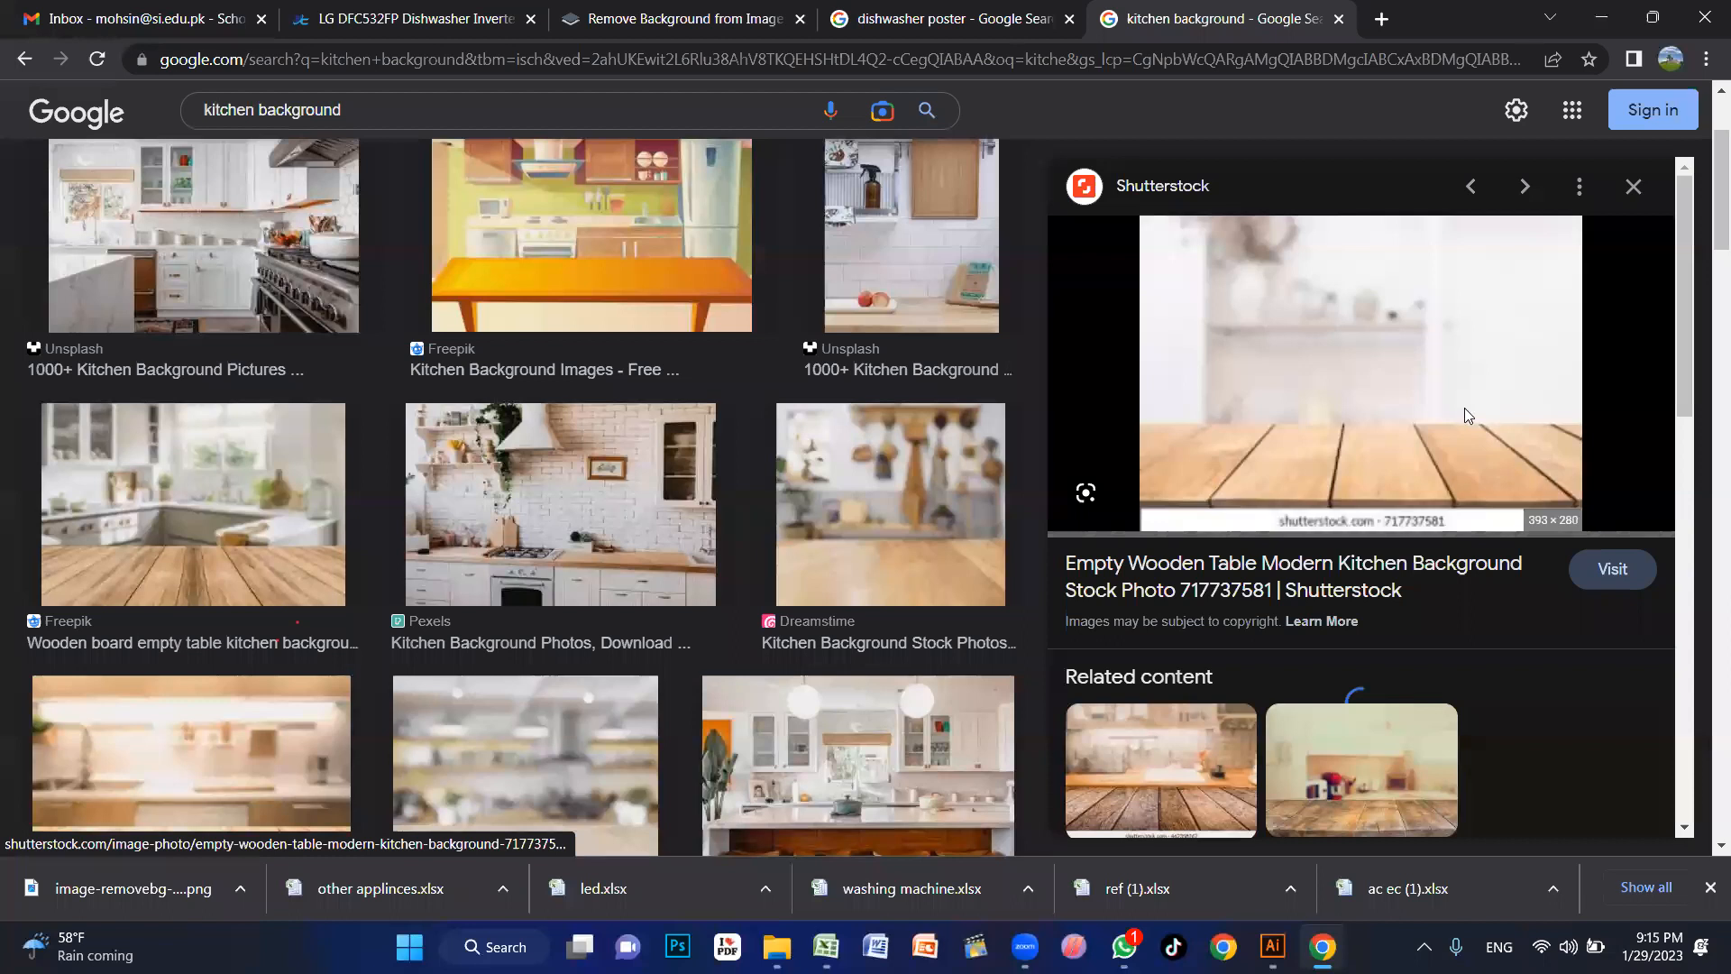
{"action": "scroll", "coordinate": [1465, 415], "scroll_direction": "down", "scroll_amount": 5}
{"action": "left_click", "coordinate": [1378, 515]}
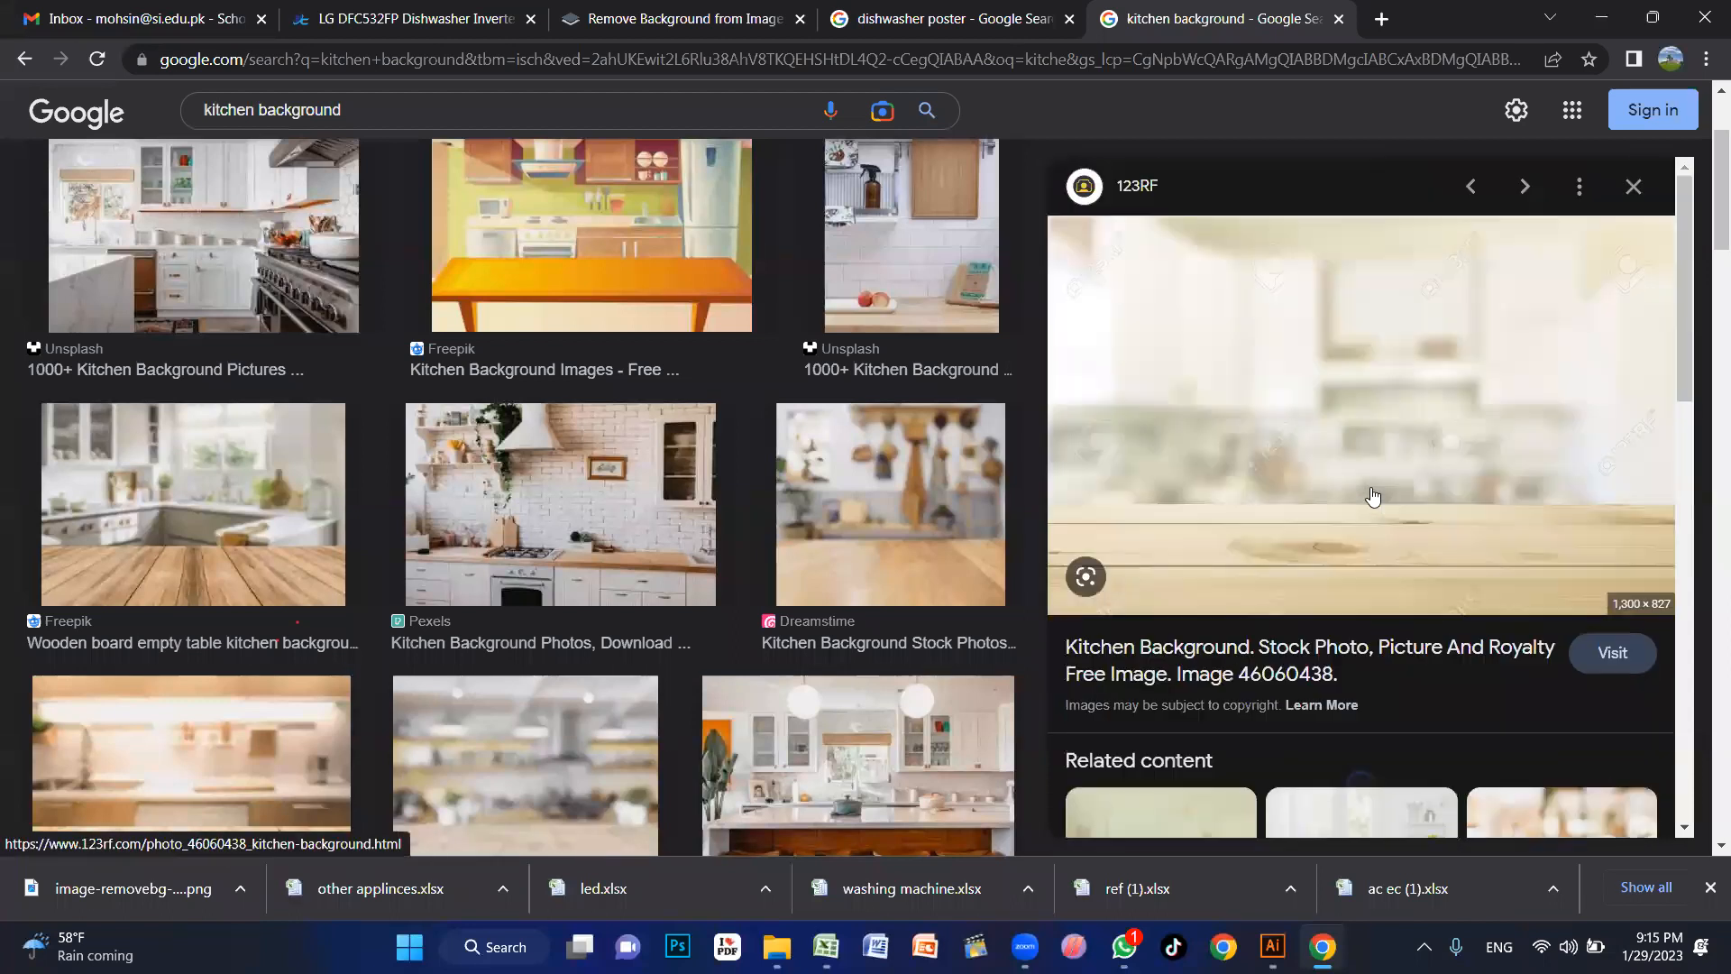
{"action": "scroll", "coordinate": [1450, 521], "scroll_direction": "down", "scroll_amount": 4}
{"action": "left_click", "coordinate": [1369, 524]}
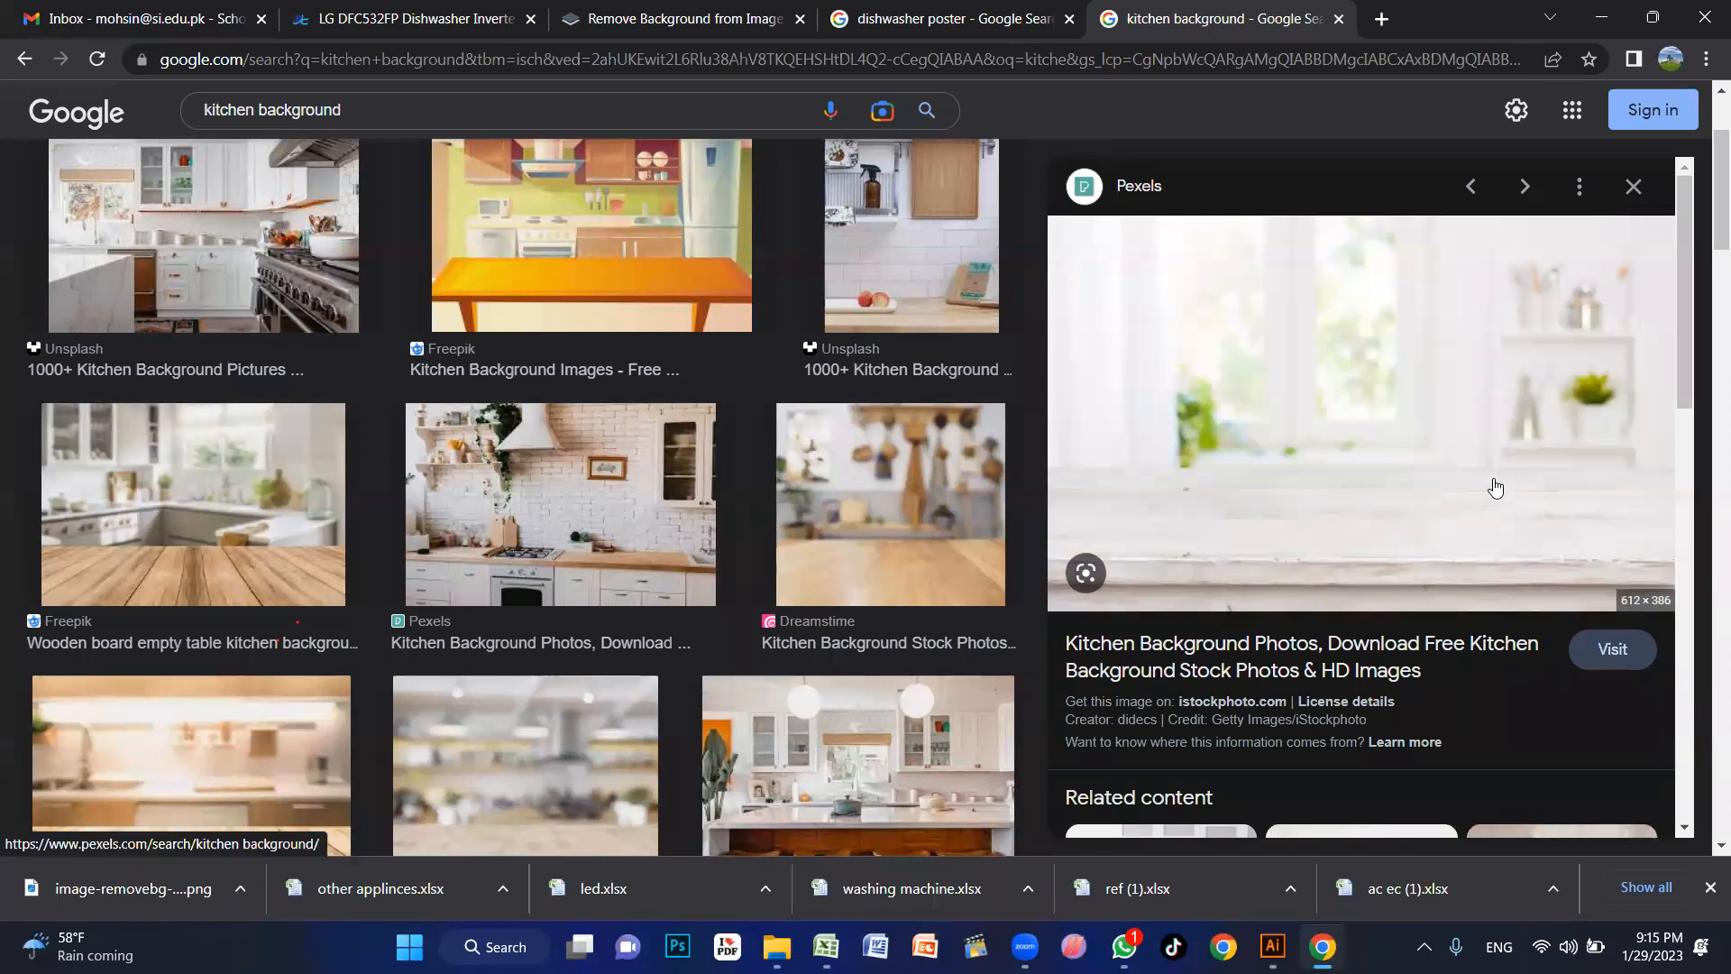
Step: Copy the white Pexels kitchen photo, paste it into the Illustrator post, and enlarge it to cover the whole artboard
{"action": "right_click", "coordinate": [1378, 418]}
{"action": "left_click", "coordinate": [1475, 682]}
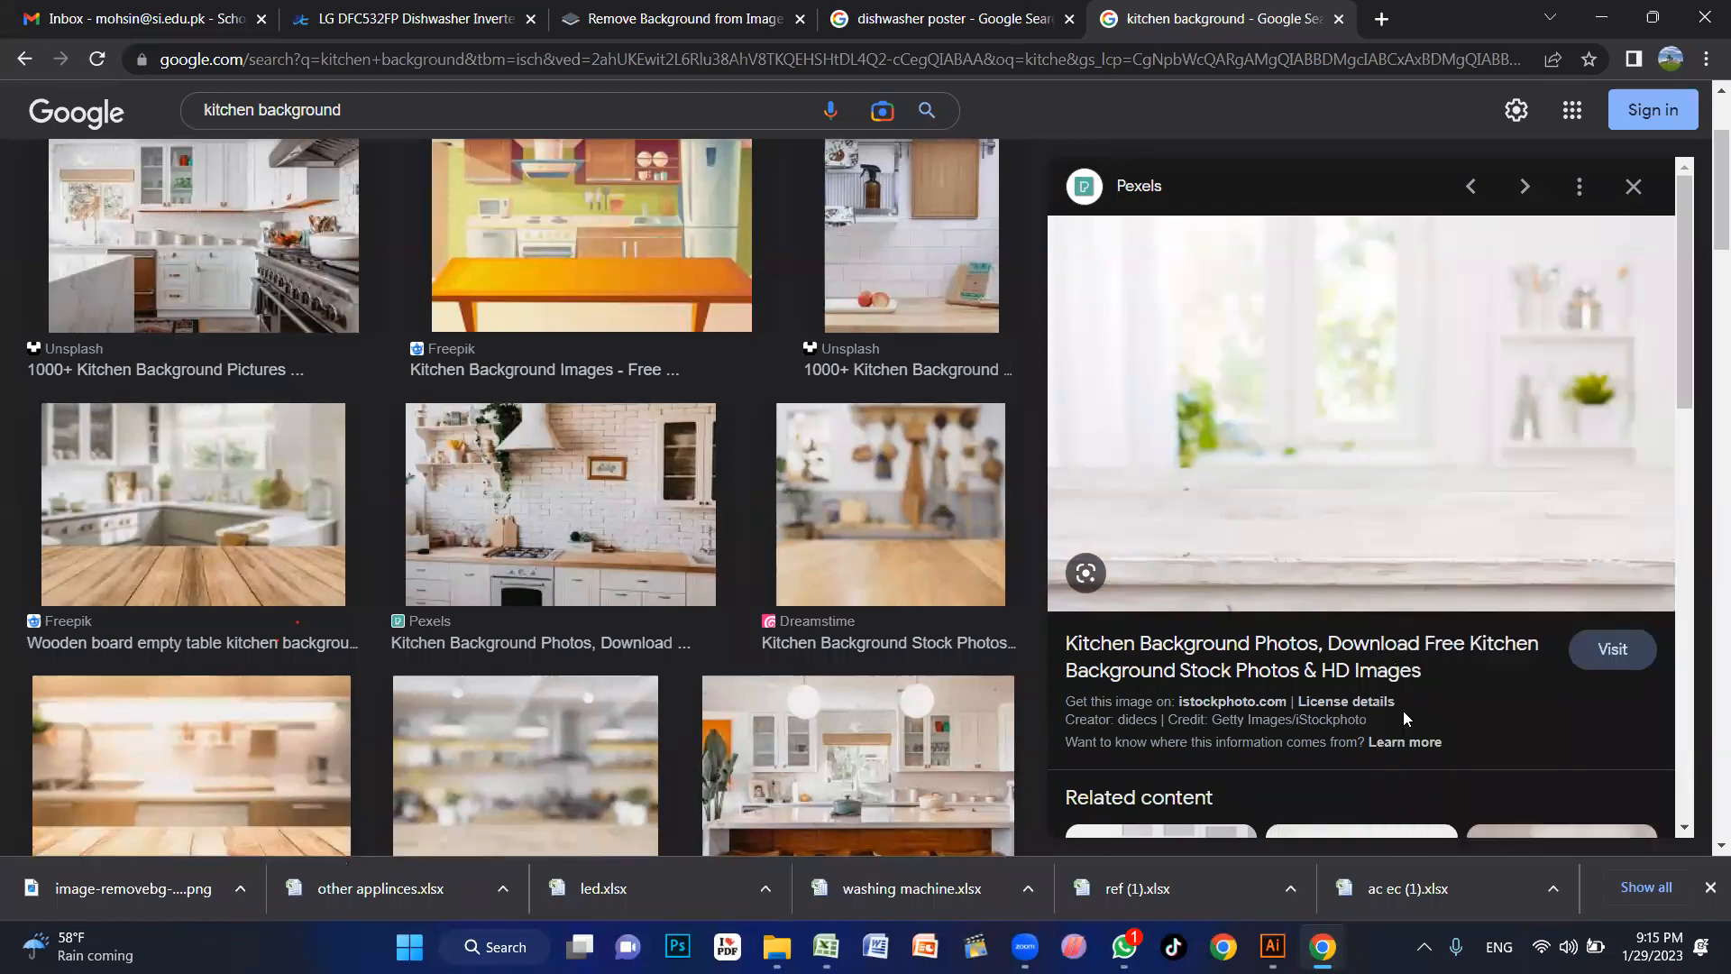
{"action": "key", "text": "alt+Tab"}
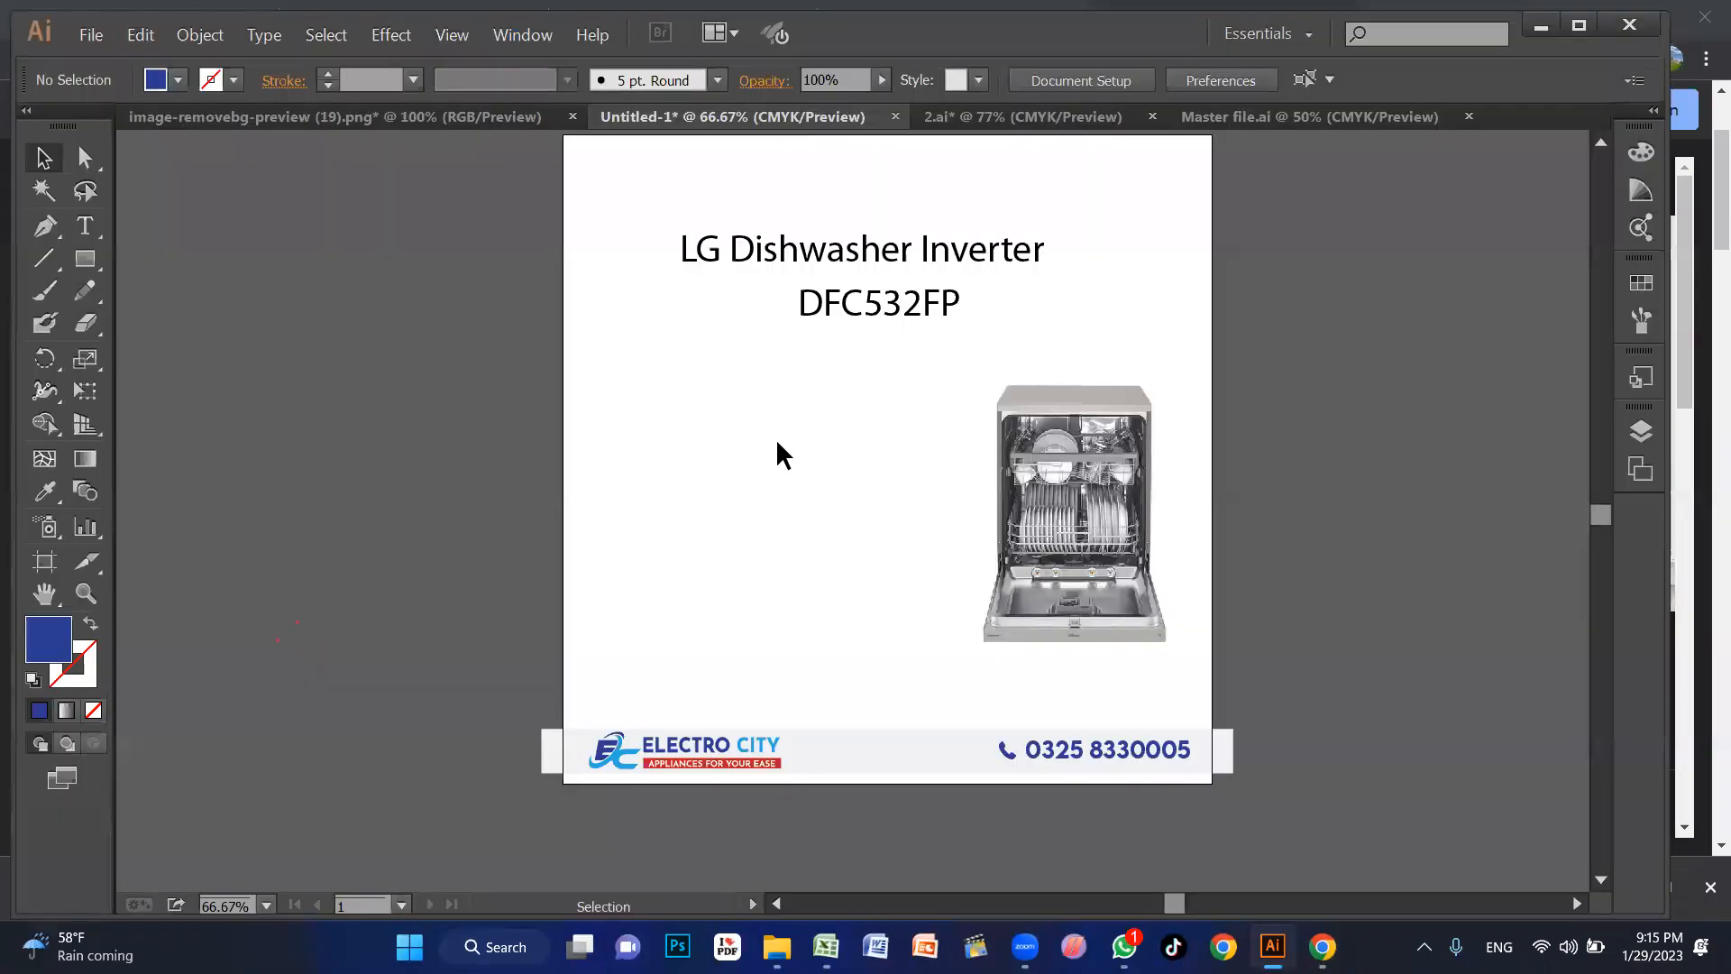
{"action": "key", "text": "ctrl+v"}
{"action": "left_click_drag", "start_coordinate": [868, 518], "coordinate": [889, 501]}
{"action": "left_click_drag", "start_coordinate": [1060, 381], "coordinate": [1446, 117]}
{"action": "key", "text": "space"}
{"action": "scroll", "coordinate": [1262, 341], "scroll_direction": "down", "scroll_amount": 5}
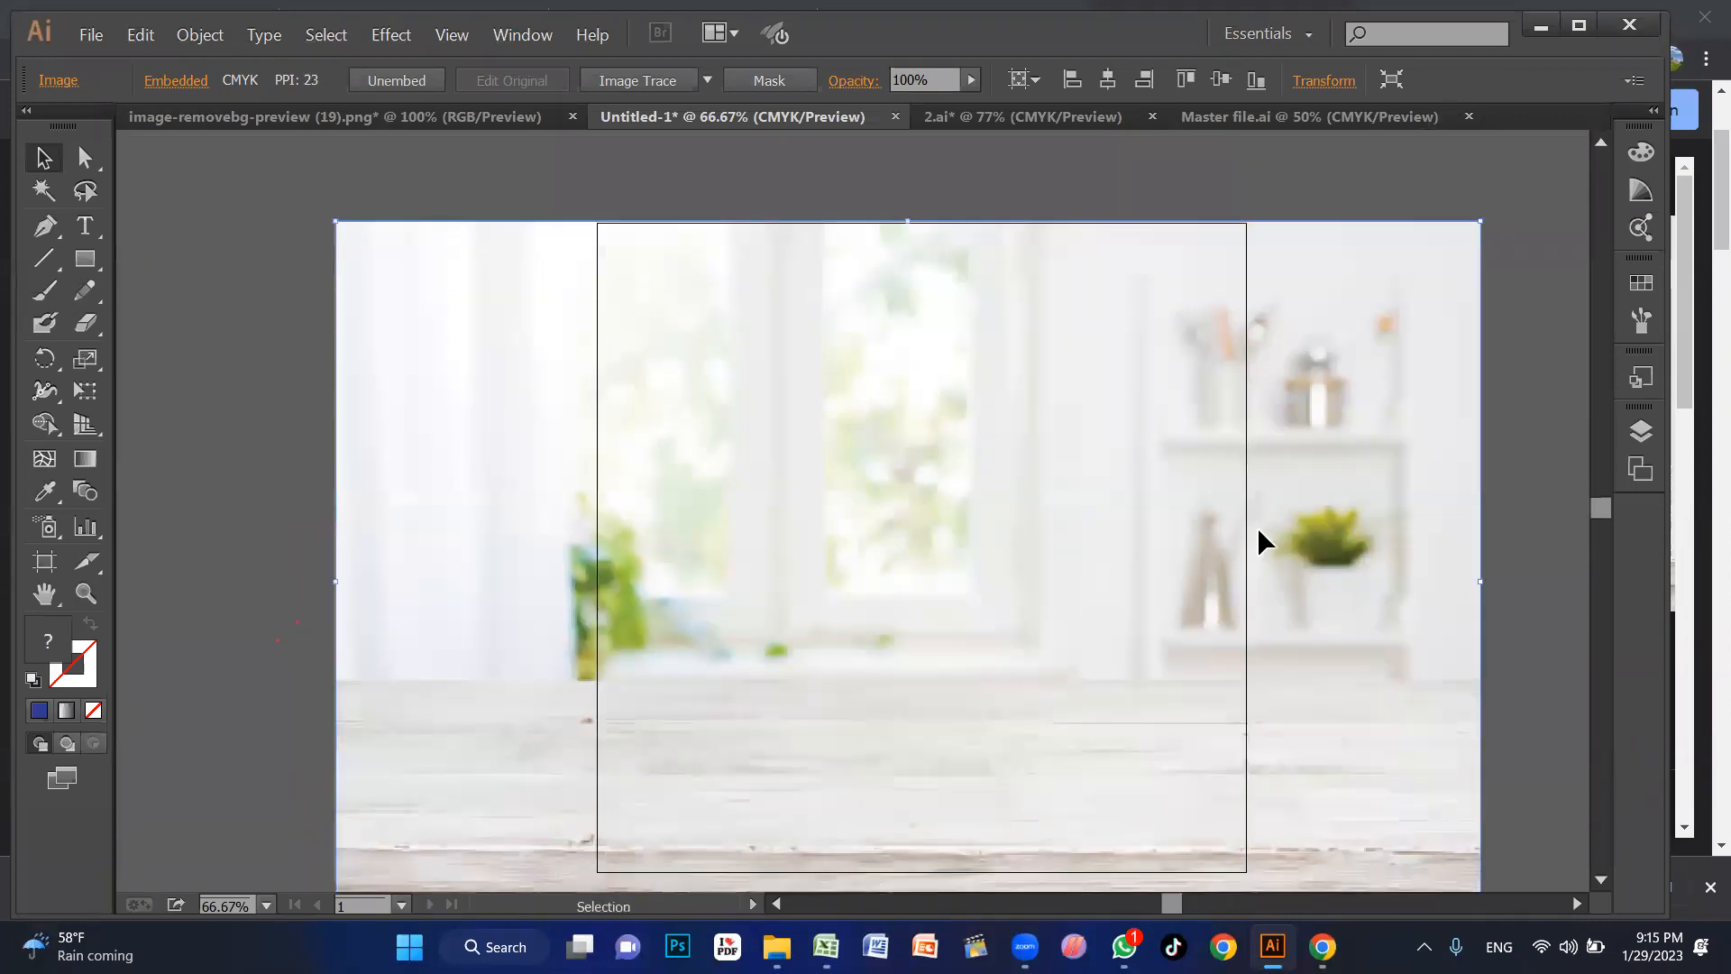
Step: Shift the kitchen photo left so the shelf with the green plant falls inside the artboard
{"action": "key", "text": "z"}
{"action": "left_click_drag", "start_coordinate": [711, 353], "coordinate": [1315, 763]}
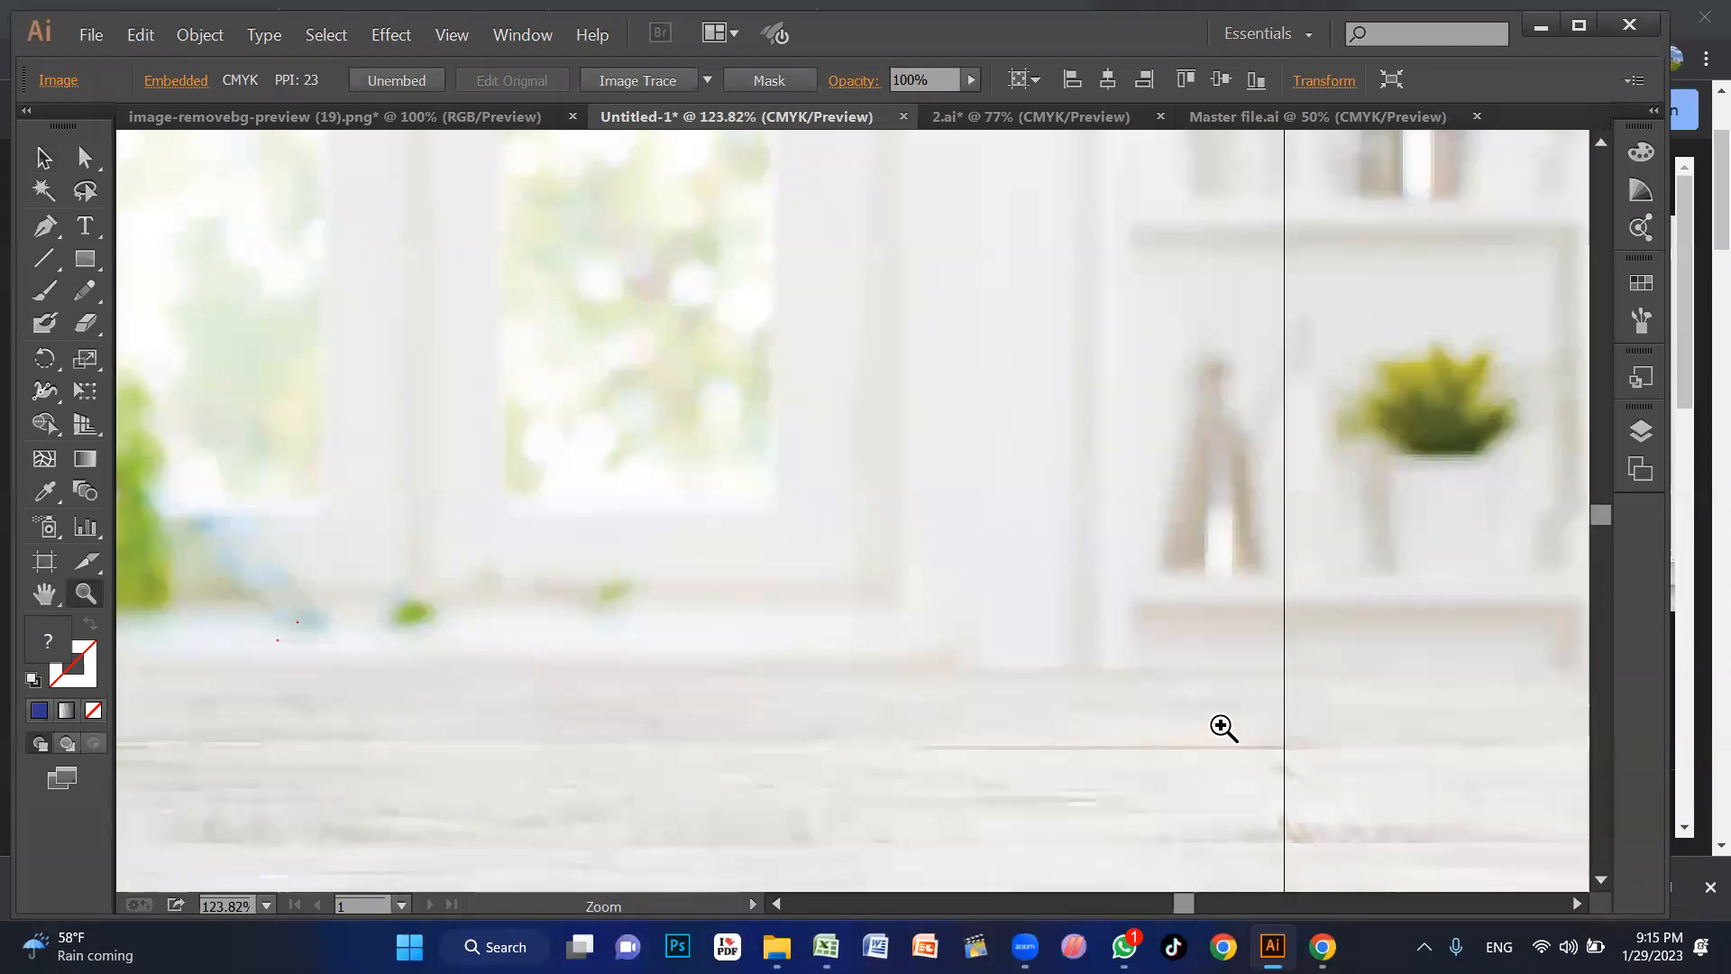
{"action": "left_click", "coordinate": [896, 472], "text": "alt"}
{"action": "left_click", "coordinate": [896, 472], "text": "alt"}
{"action": "key", "text": "space"}
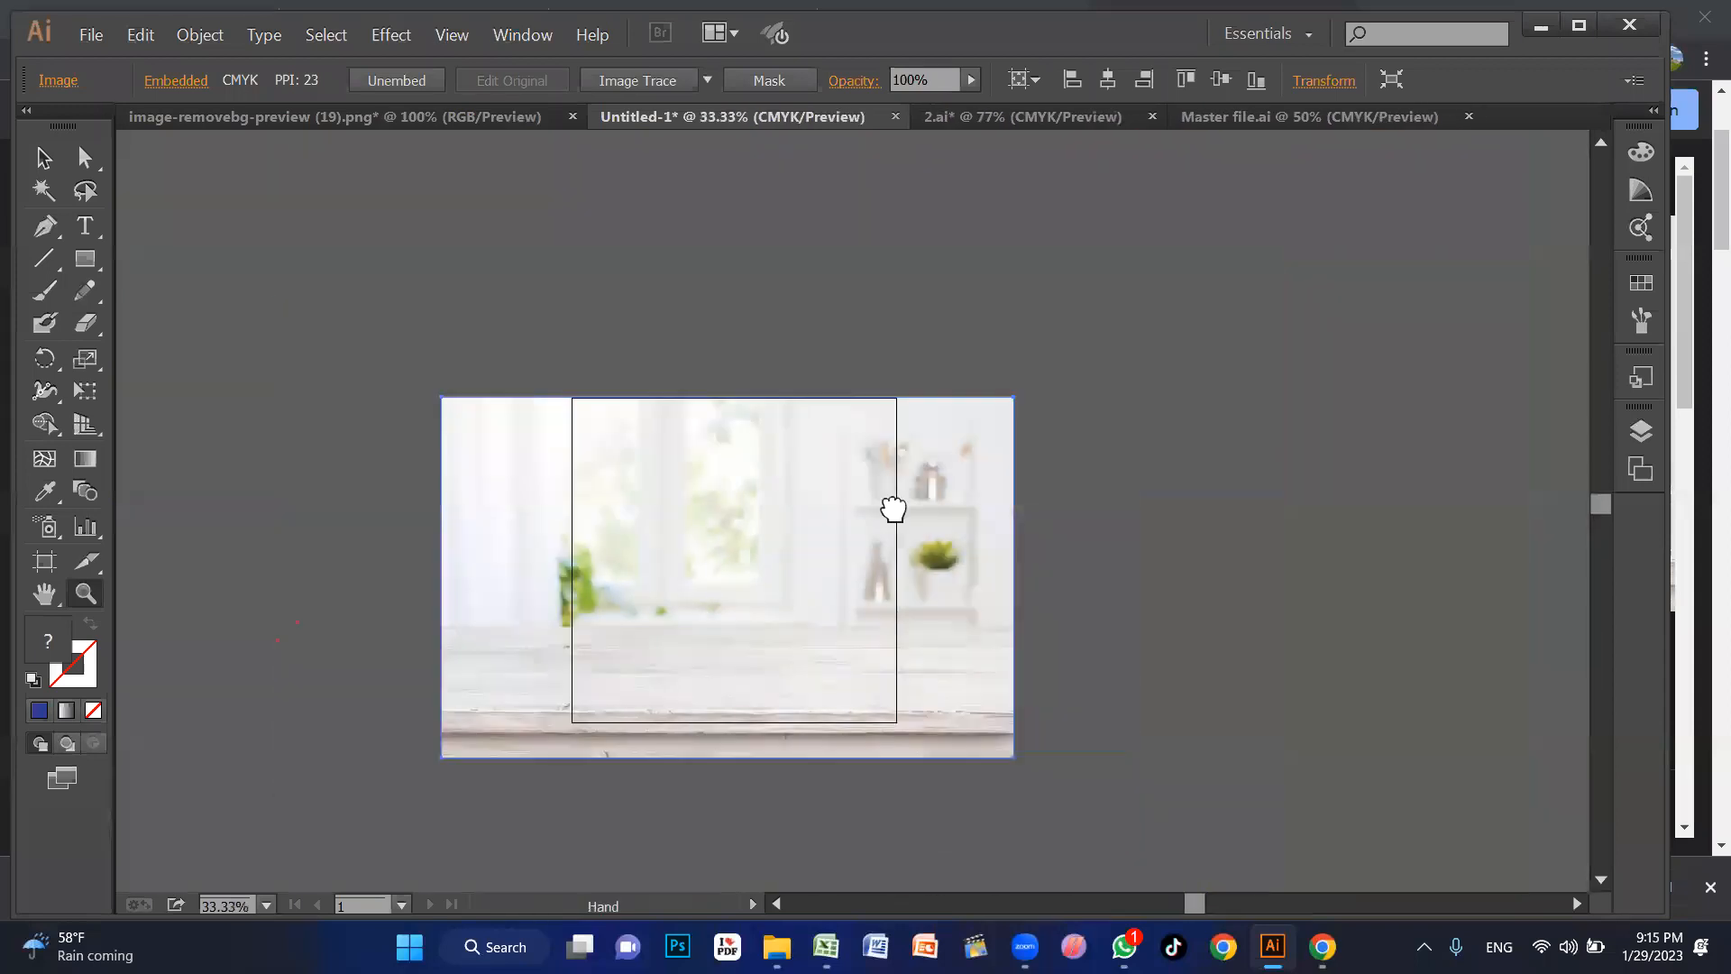
{"action": "left_click_drag", "start_coordinate": [893, 511], "coordinate": [981, 489]}
{"action": "left_click", "coordinate": [734, 477]}
{"action": "key", "text": "space"}
{"action": "left_click_drag", "start_coordinate": [918, 575], "coordinate": [885, 503]}
{"action": "left_click_drag", "start_coordinate": [1051, 588], "coordinate": [1016, 523]}
{"action": "key", "text": "space"}
{"action": "key", "text": "space"}
{"action": "key", "text": "space"}
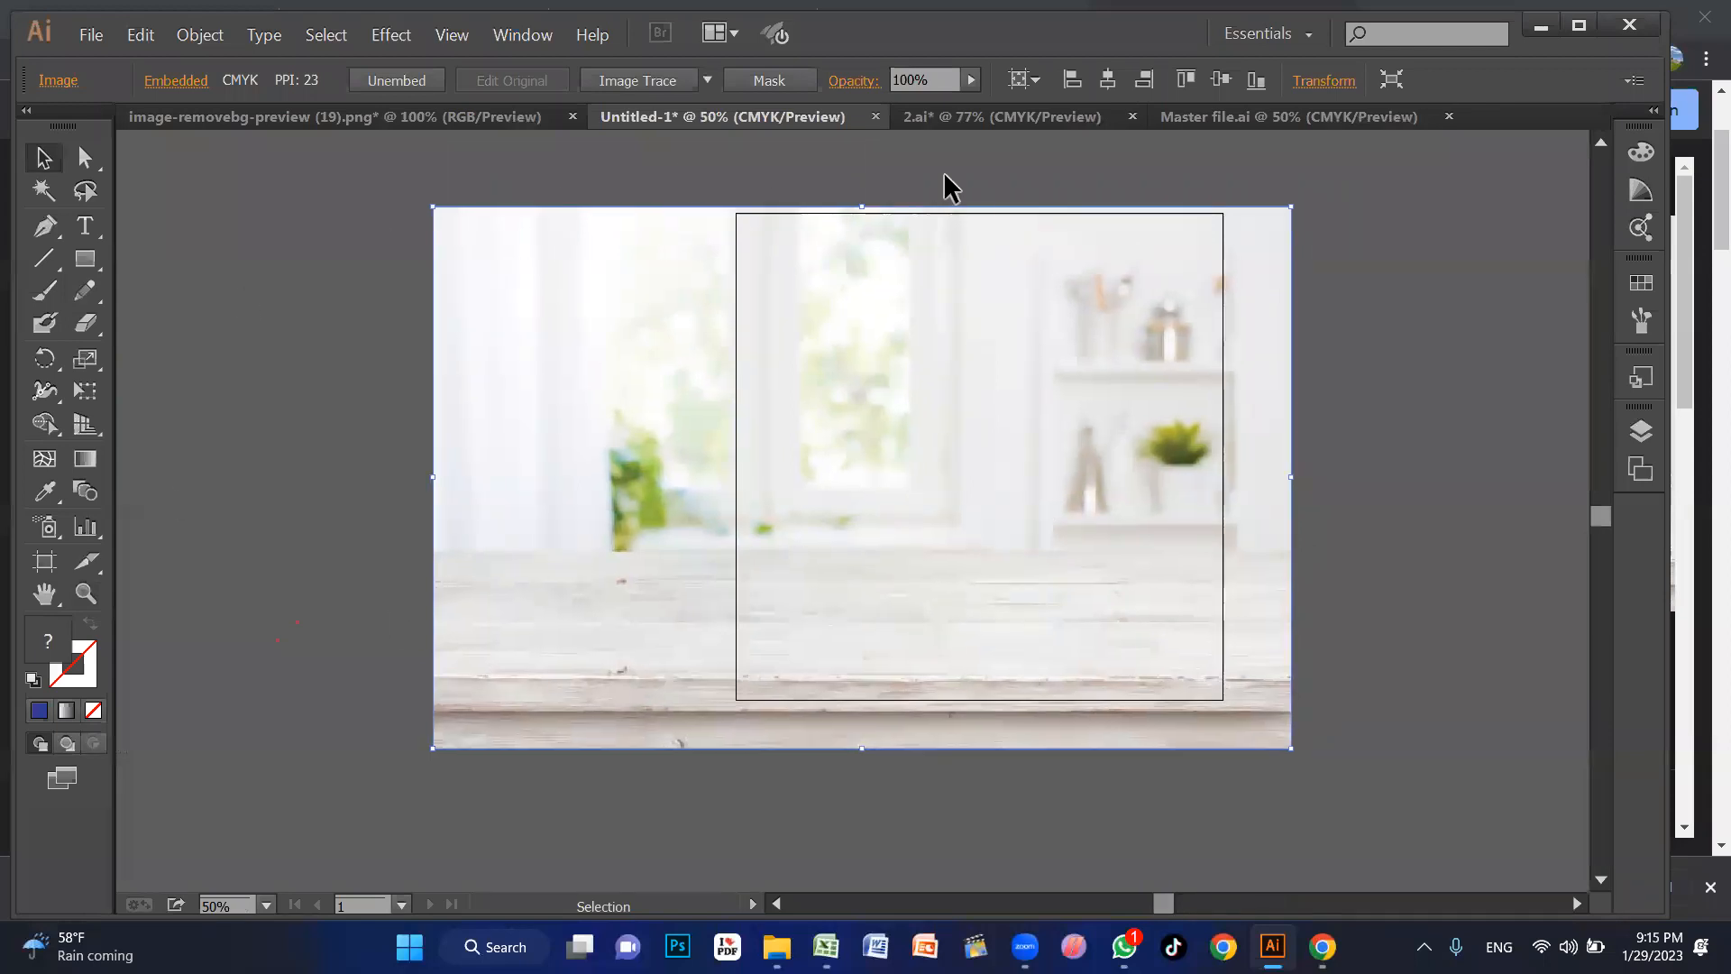
Step: Set the kitchen photo's opacity to 72% and send it behind all the other artwork
{"action": "left_click", "coordinate": [967, 83]}
{"action": "left_click_drag", "start_coordinate": [966, 105], "coordinate": [943, 106]}
{"action": "left_click", "coordinate": [1279, 310]}
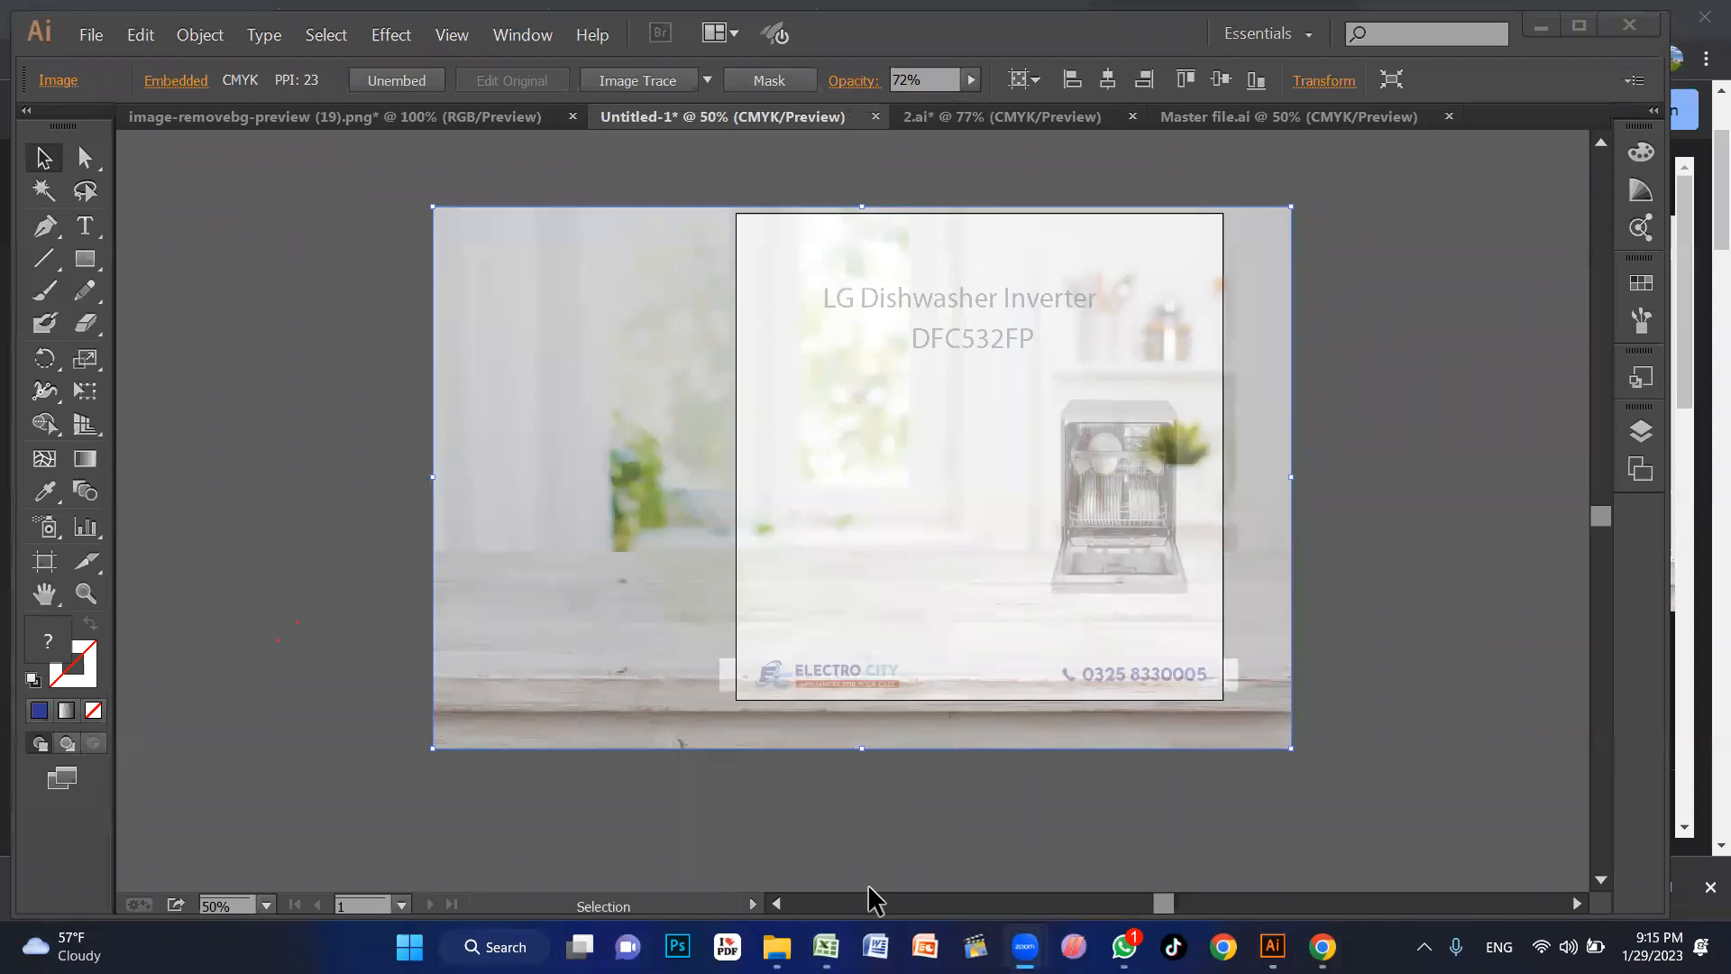
{"action": "left_click", "coordinate": [1336, 470]}
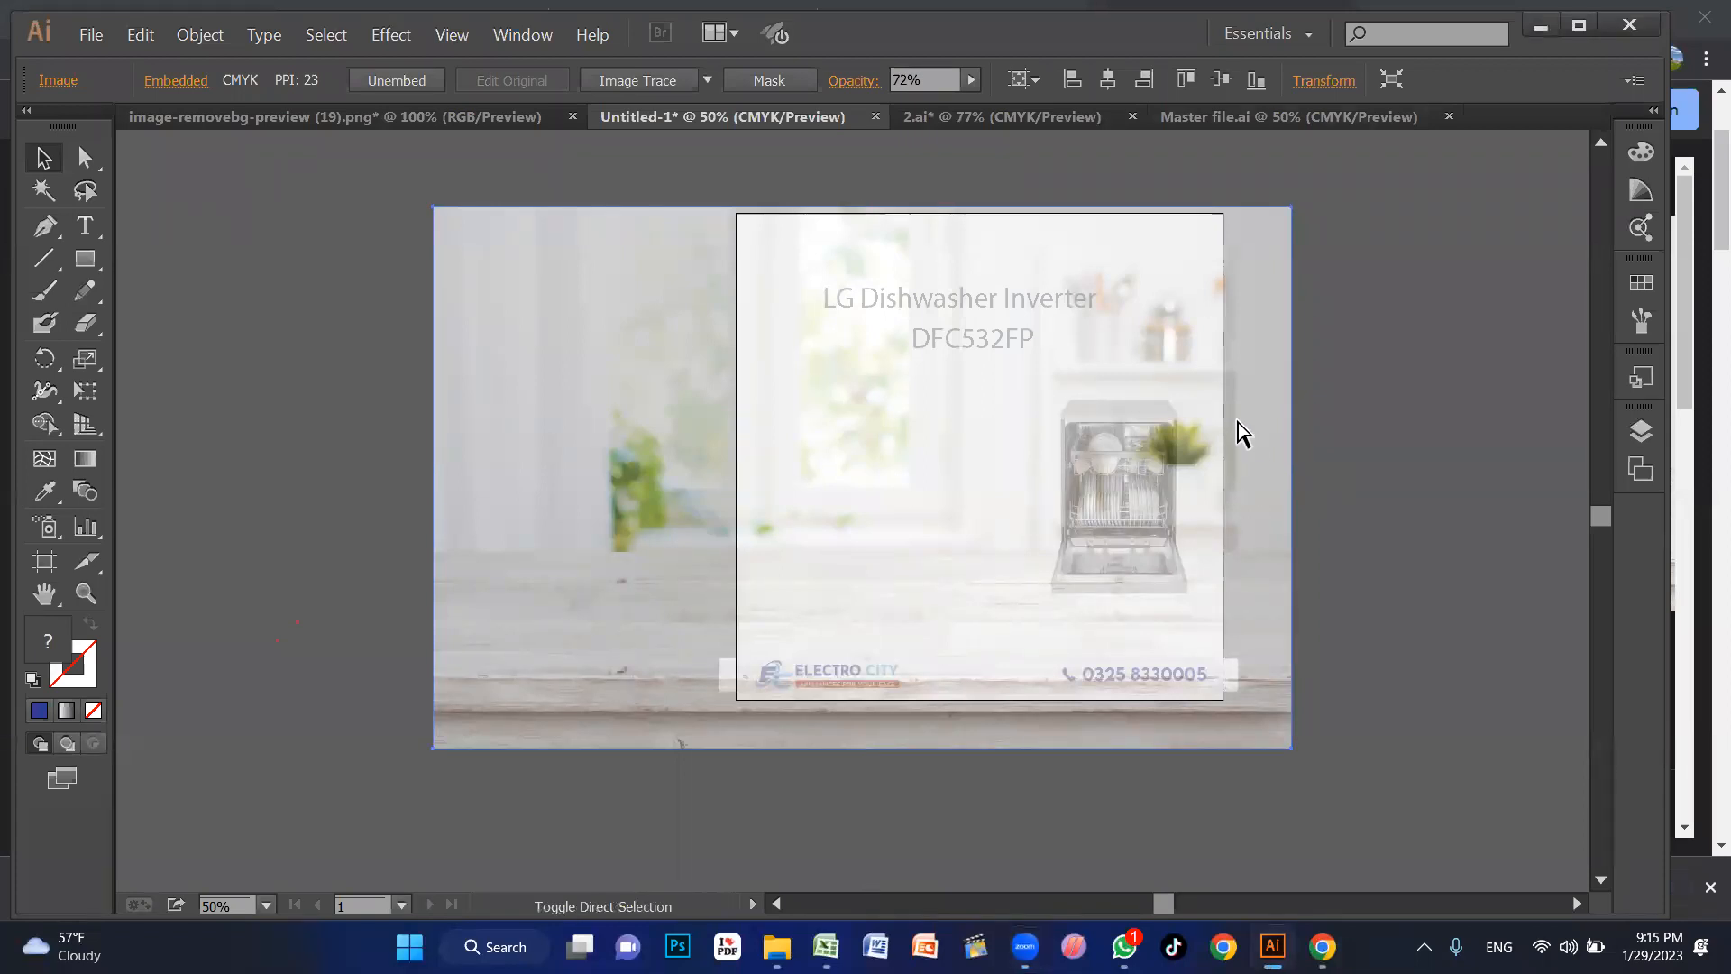
{"action": "key", "text": "ctrl+shift+["}
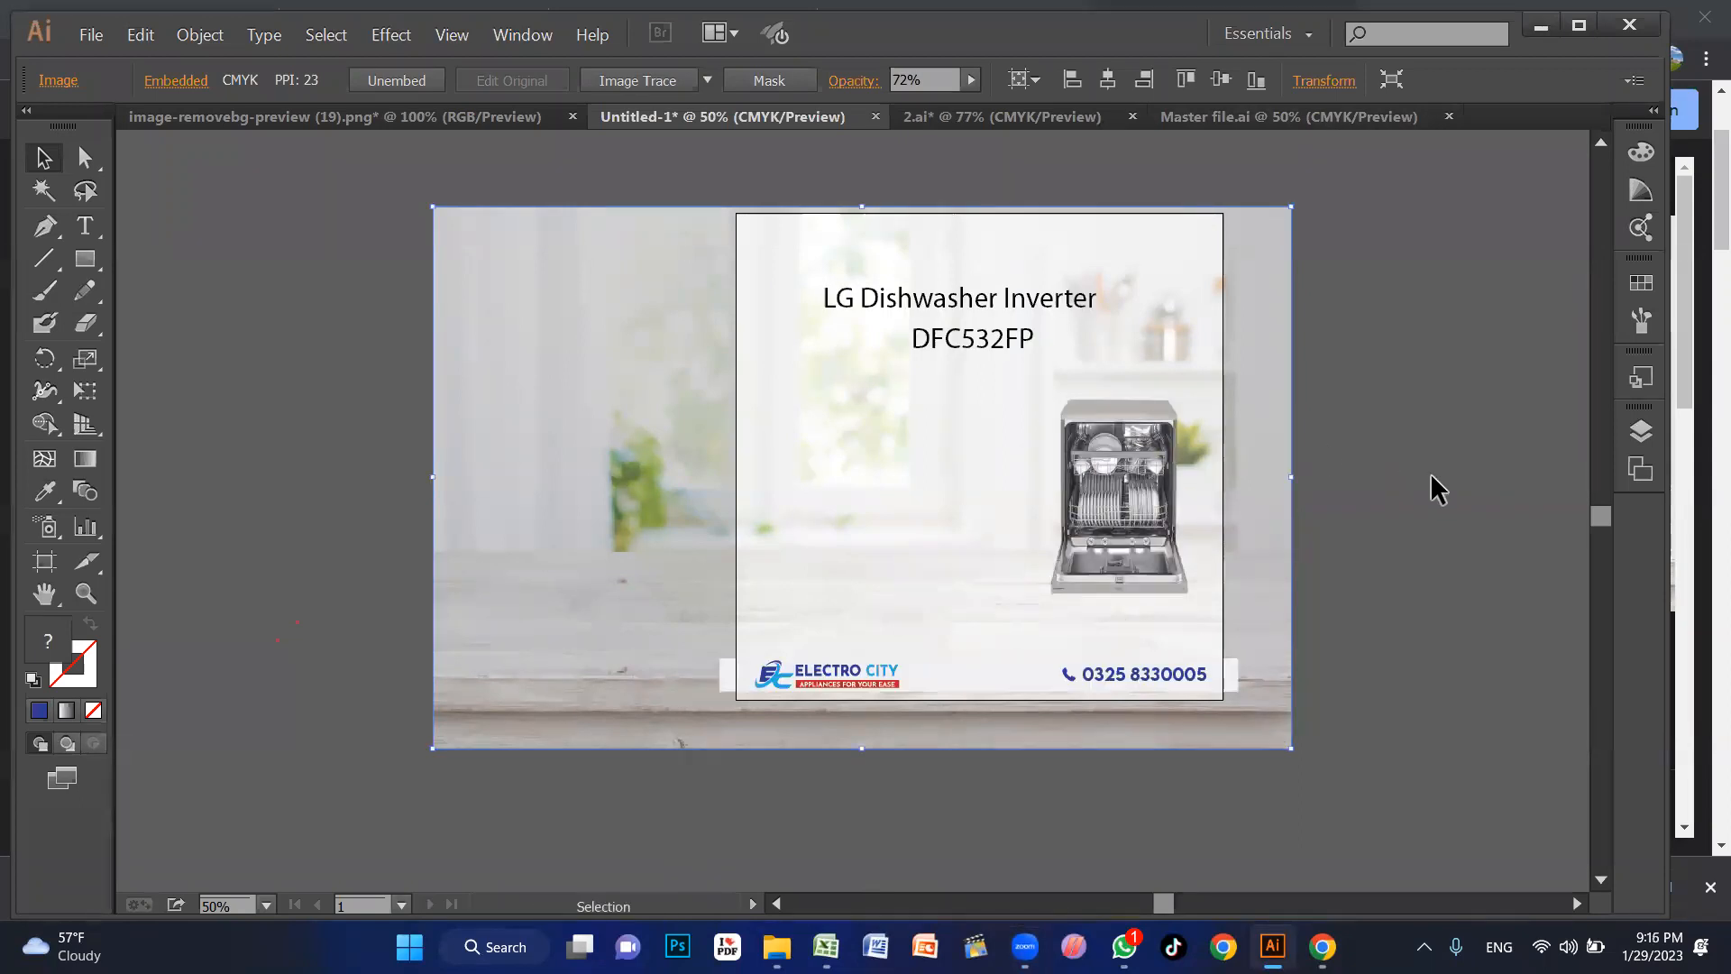
{"action": "left_click", "coordinate": [1430, 473]}
{"action": "left_click", "coordinate": [1237, 335]}
{"action": "key", "text": "ctrl+shift+a"}
Step: Move the DFC532FP text above the title, near the artboard's upper-left corner
{"action": "key", "text": "z"}
{"action": "left_click_drag", "start_coordinate": [682, 218], "coordinate": [1298, 744]}
{"action": "key", "text": "space"}
{"action": "left_click_drag", "start_coordinate": [1182, 726], "coordinate": [1248, 757]}
{"action": "key", "text": "v"}
{"action": "key", "text": "space"}
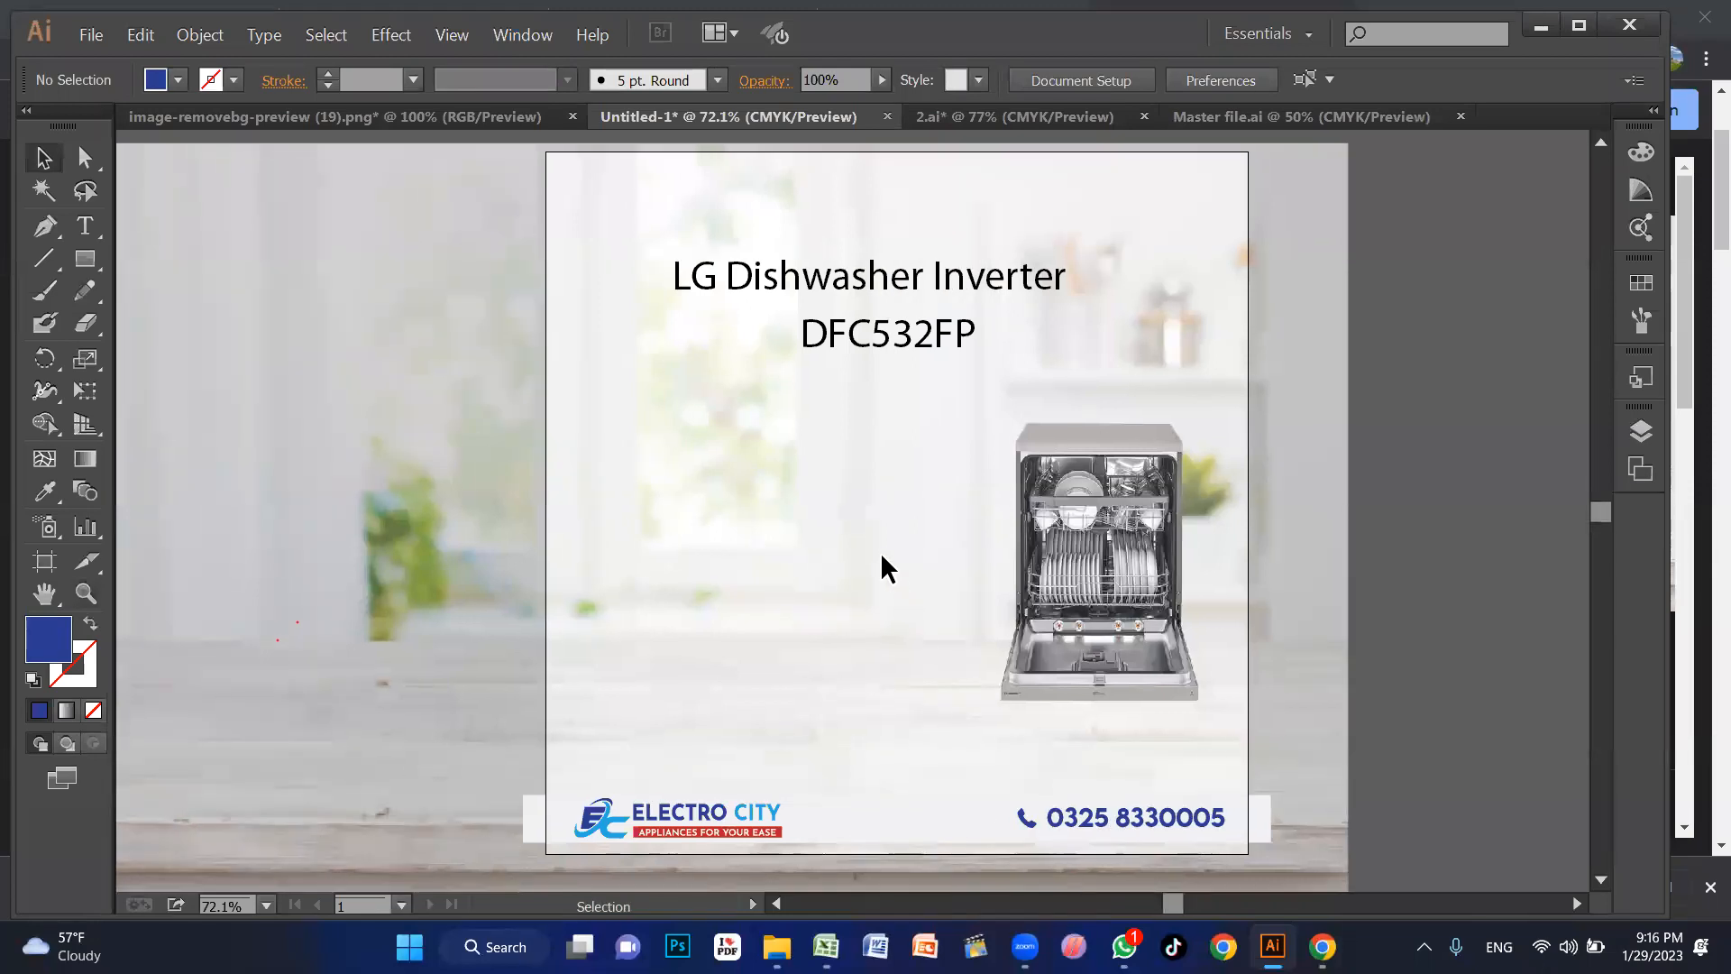
{"action": "key", "text": "space"}
{"action": "left_click_drag", "start_coordinate": [882, 556], "coordinate": [885, 567]}
{"action": "left_click_drag", "start_coordinate": [895, 350], "coordinate": [735, 228]}
Step: Move the dishwasher image to the middle of the artboard and enlarge it to fill the space between title and footer
{"action": "left_click_drag", "start_coordinate": [1145, 632], "coordinate": [955, 658]}
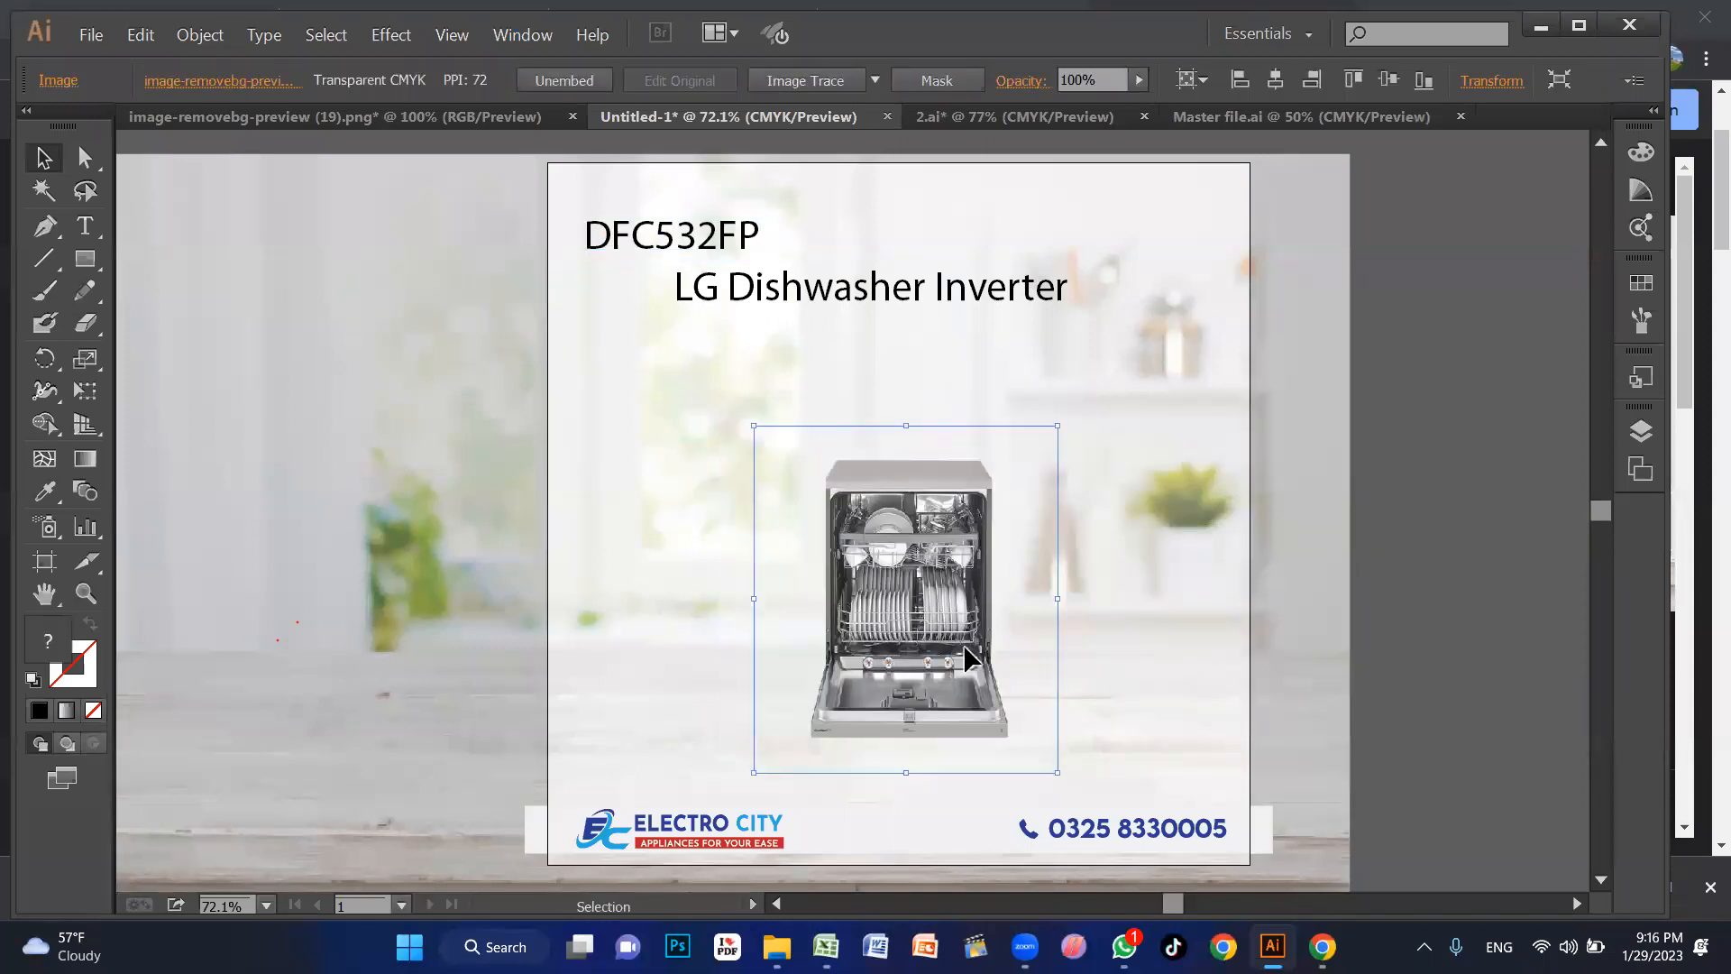
{"action": "left_click_drag", "start_coordinate": [1058, 425], "coordinate": [1147, 324]}
{"action": "left_click_drag", "start_coordinate": [938, 563], "coordinate": [939, 548]}
{"action": "left_click_drag", "start_coordinate": [1152, 300], "coordinate": [1138, 305]}
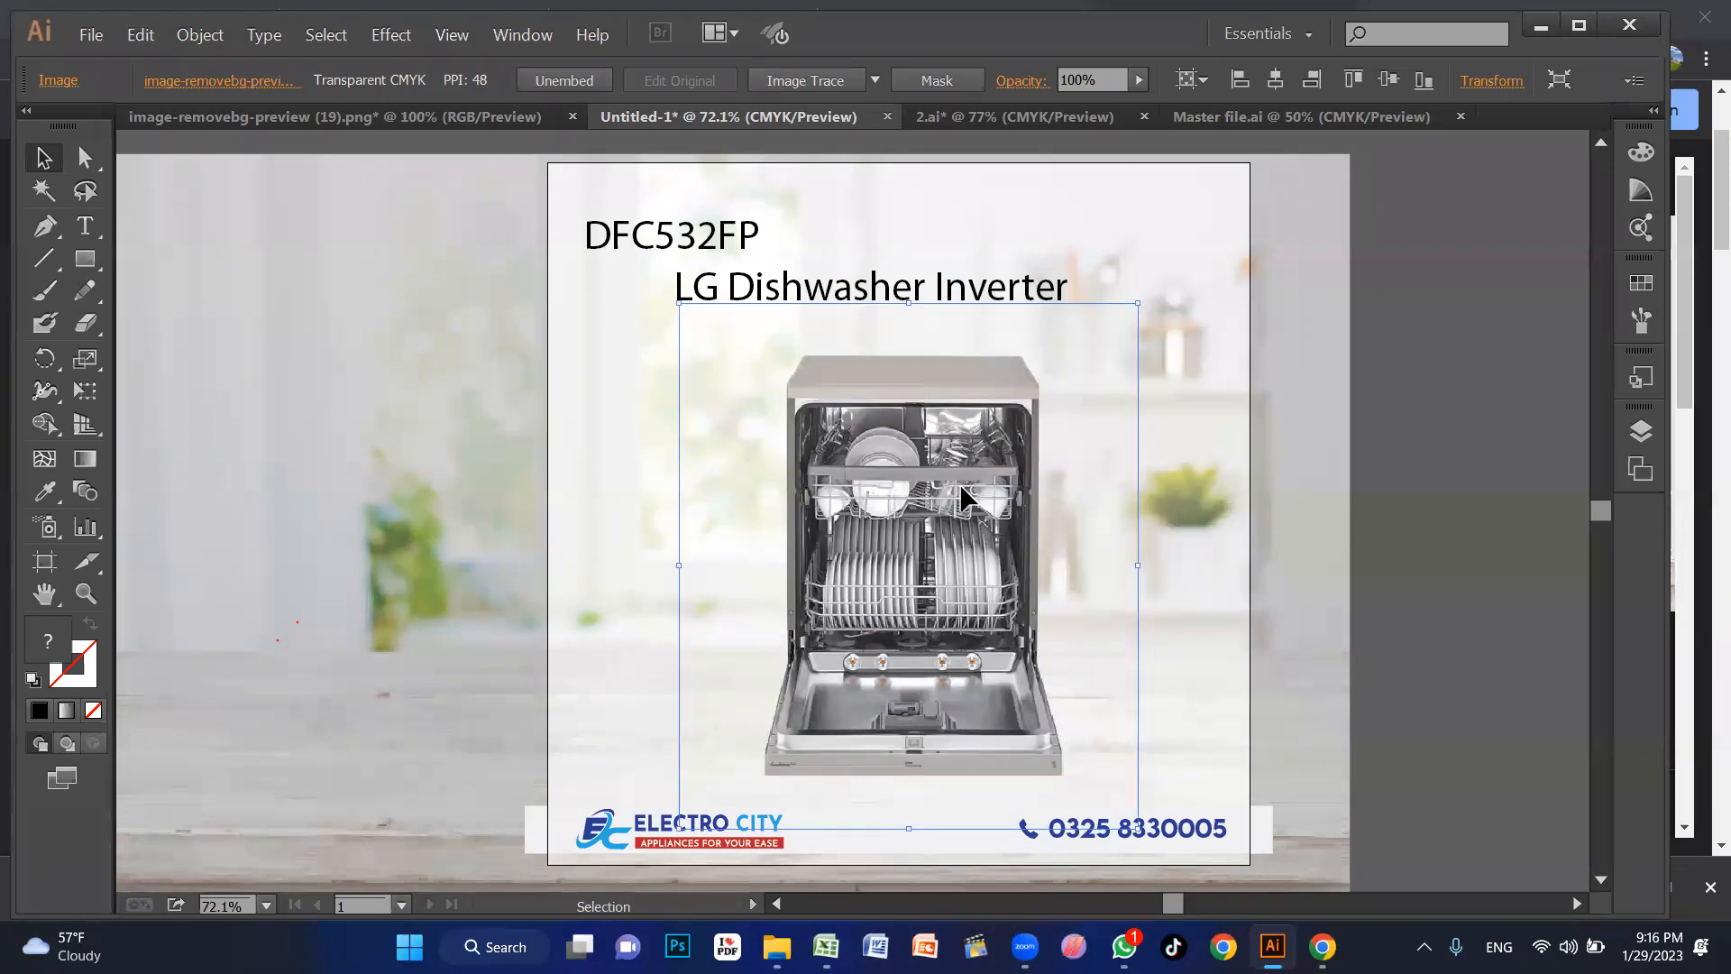
{"action": "left_click_drag", "start_coordinate": [958, 515], "coordinate": [973, 514]}
{"action": "left_click", "coordinate": [1320, 531]}
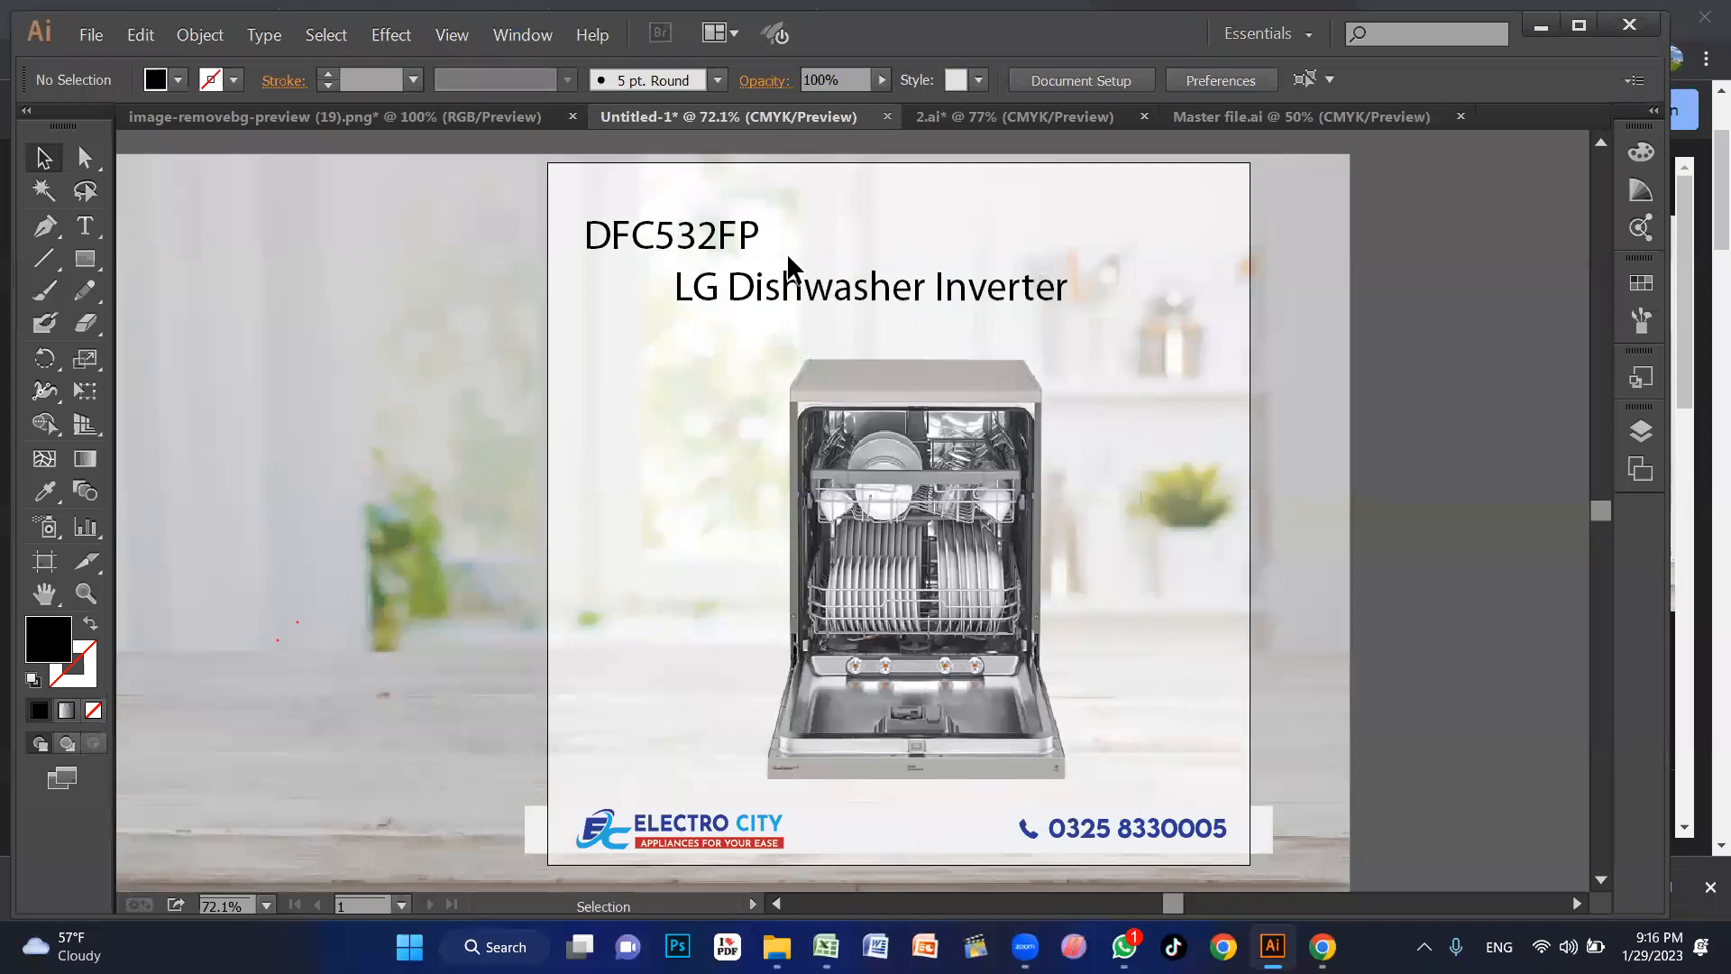
Step: Park the DFC532FP text outside the artboard's left edge, then shorten the title to "Dishwasher Inverter" and shift it slightly right
{"action": "left_click_drag", "start_coordinate": [709, 233], "coordinate": [307, 397]}
{"action": "left_click", "coordinate": [848, 302]}
{"action": "double_click", "coordinate": [727, 300]}
{"action": "left_click_drag", "start_coordinate": [728, 287], "coordinate": [618, 293]}
{"action": "key", "text": "BackSpace"}
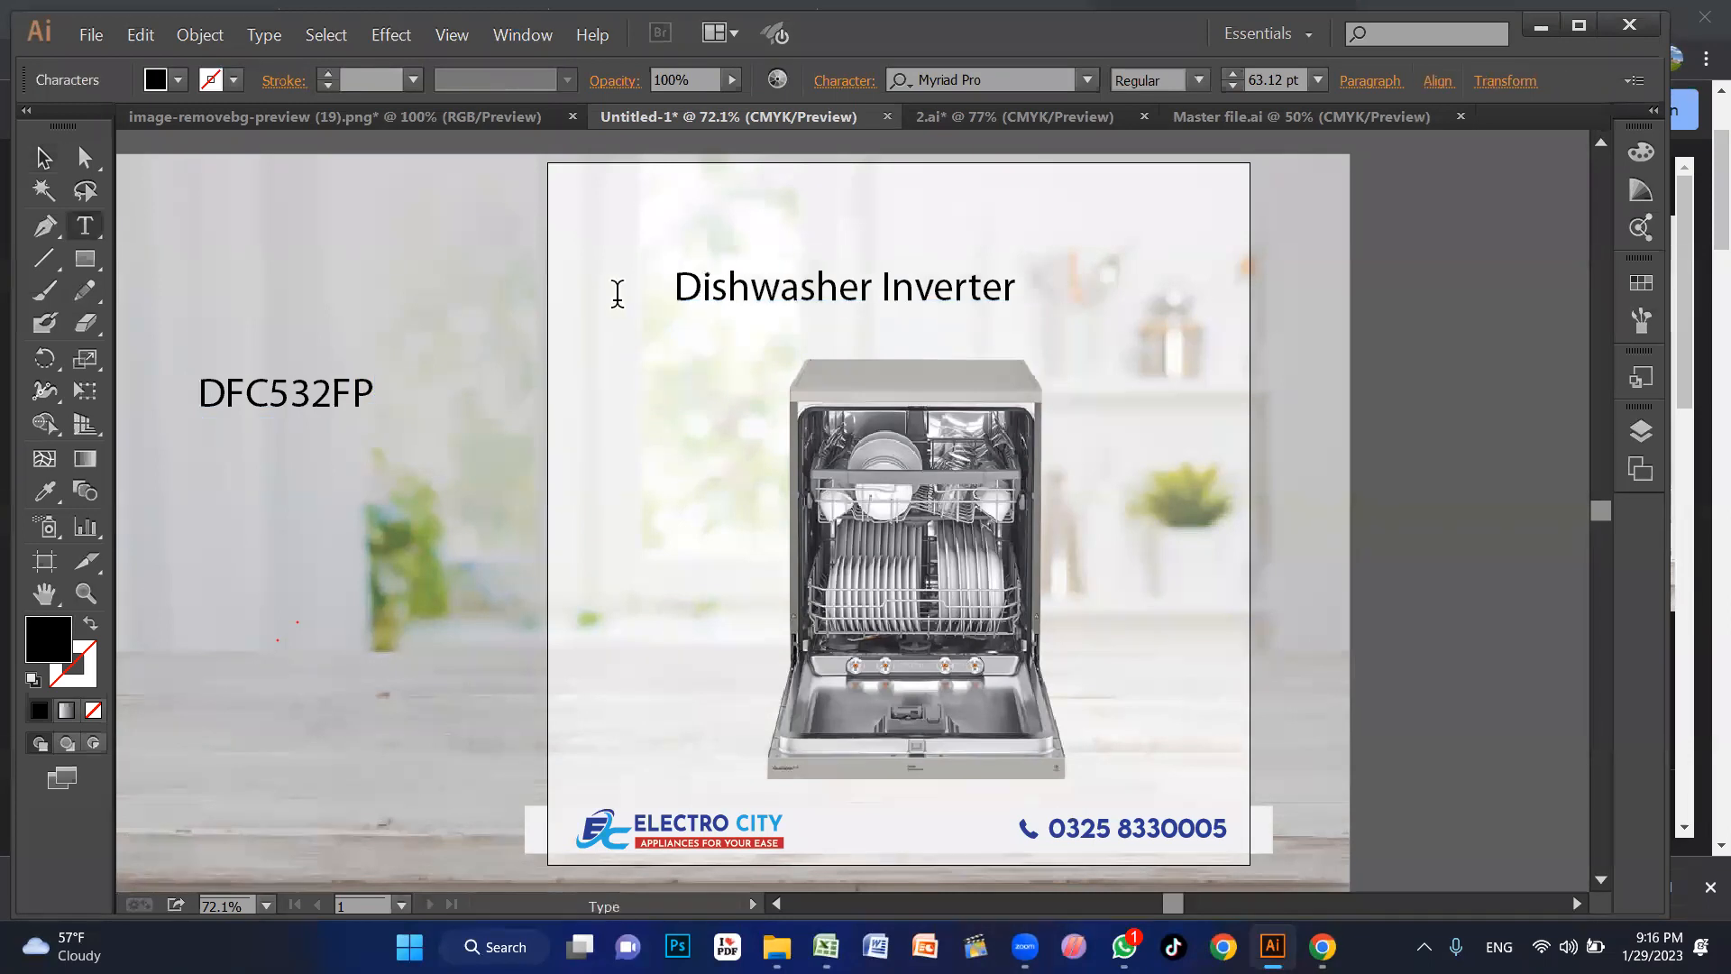
{"action": "key", "text": "Escape"}
{"action": "left_click_drag", "start_coordinate": [825, 290], "coordinate": [873, 288]}
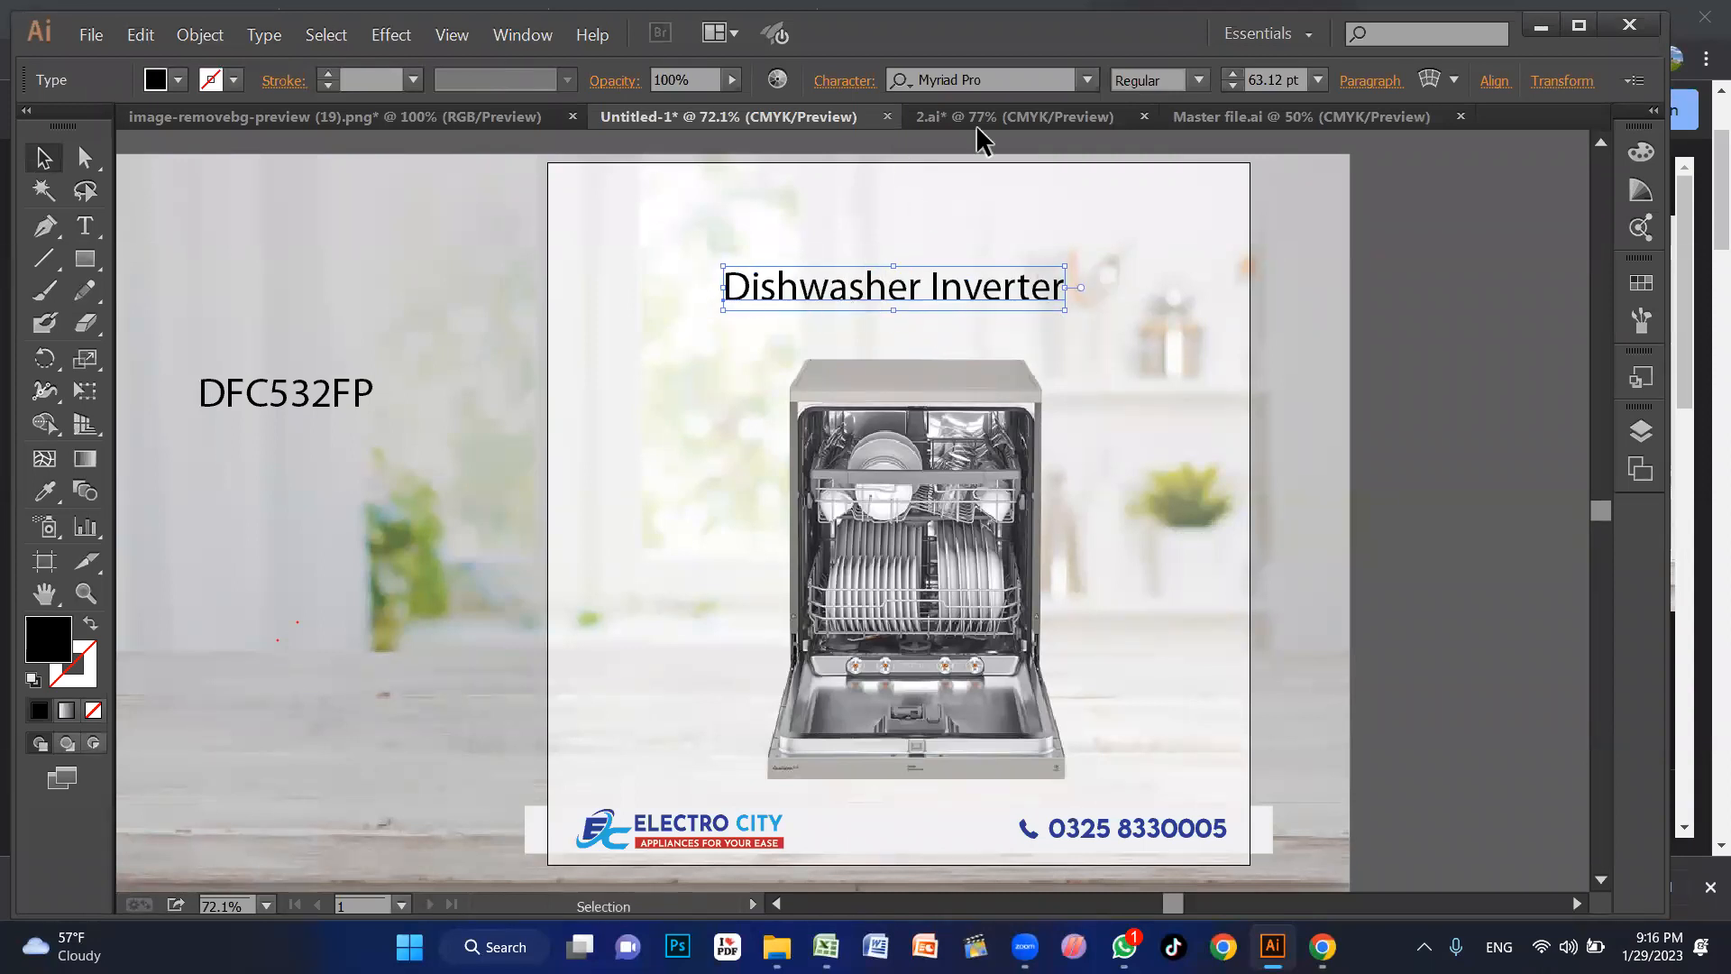
Step: Set the "Dishwasher Inverter" title in Josefin Sans Bold
{"action": "left_click", "coordinate": [1009, 79]}
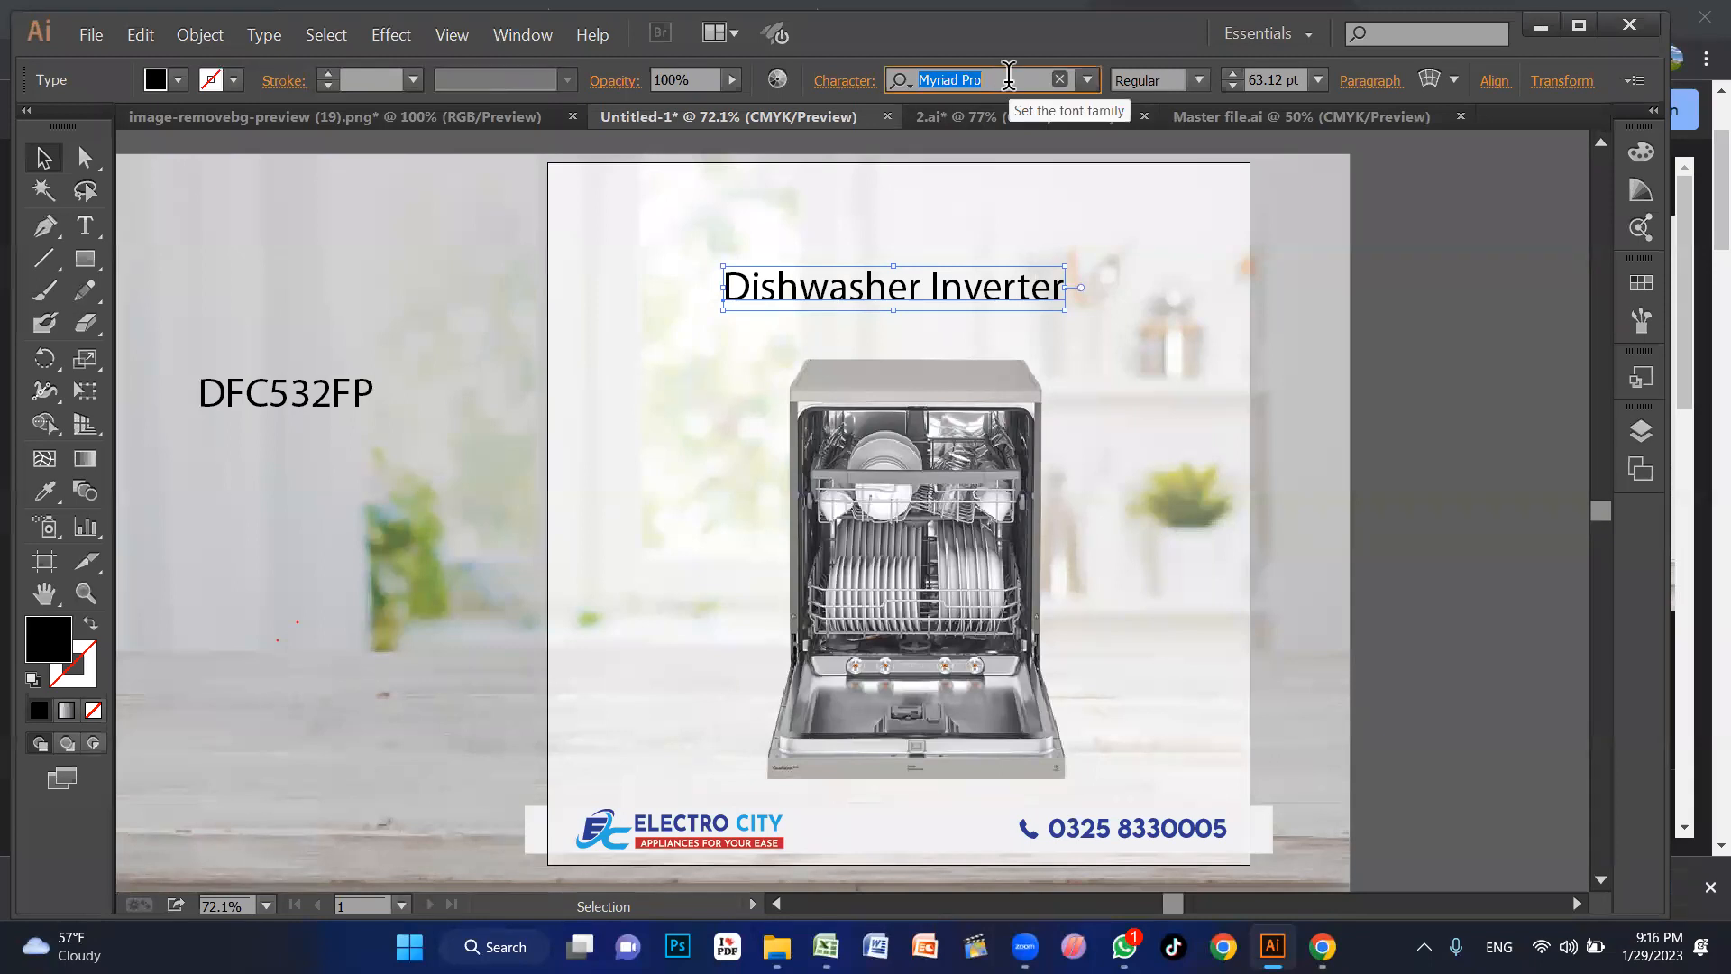
{"action": "type", "text": "jos"}
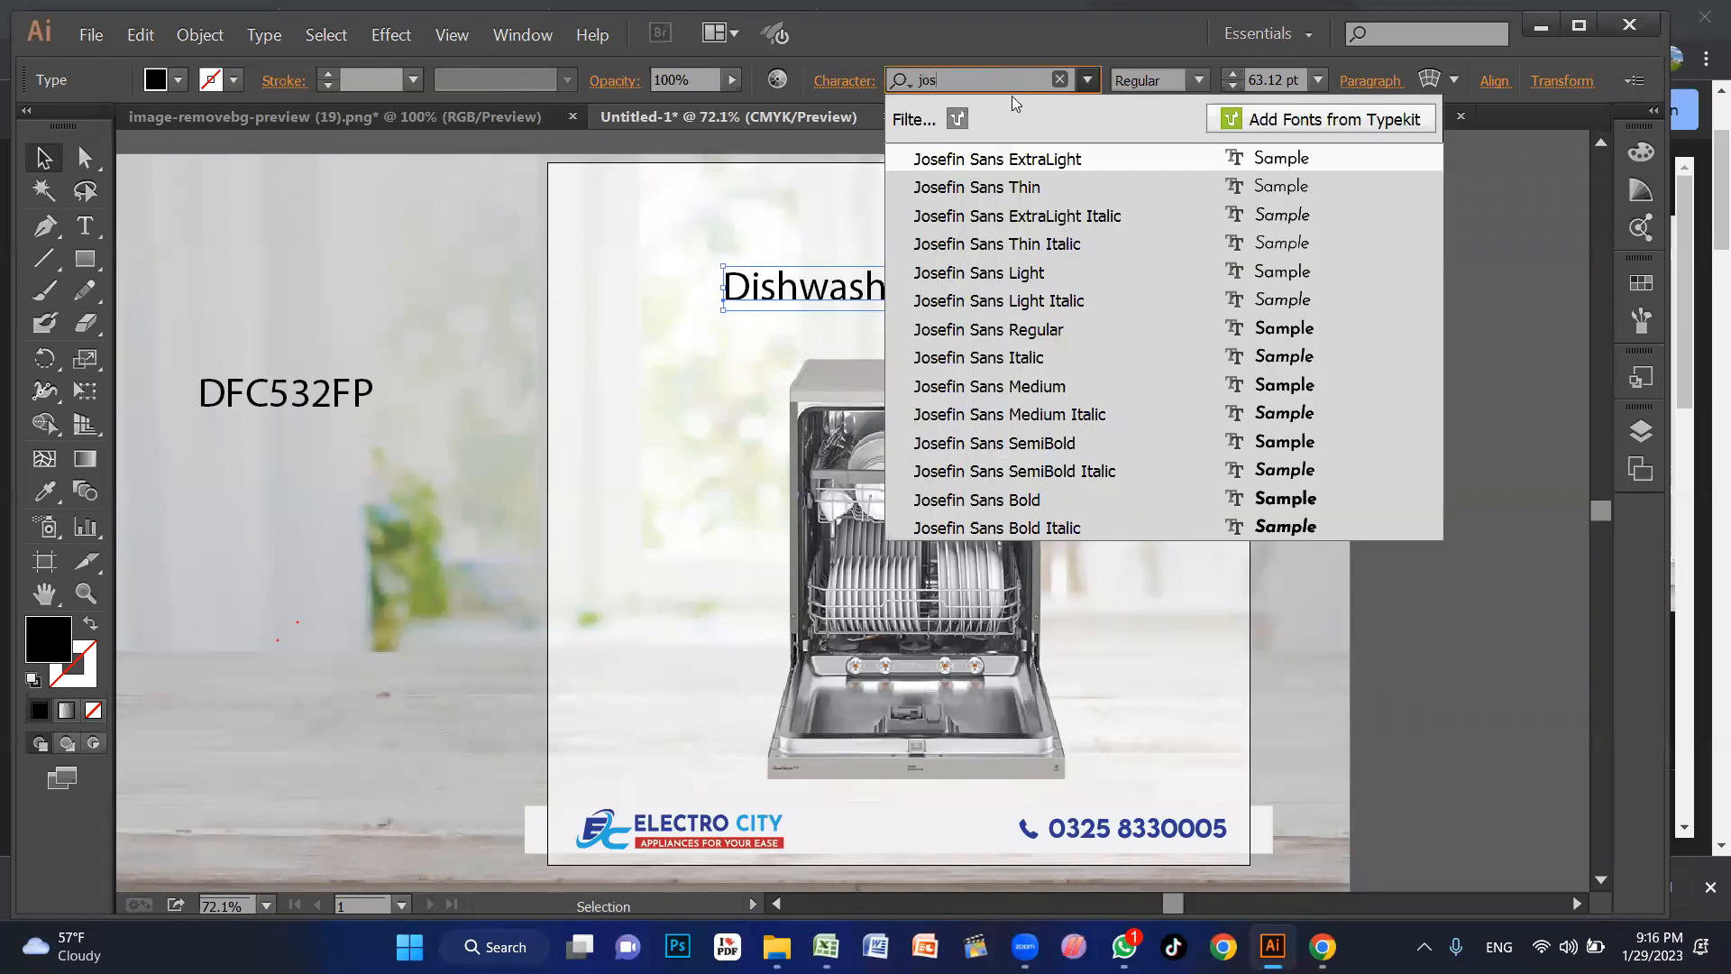
{"action": "left_click", "coordinate": [1040, 501]}
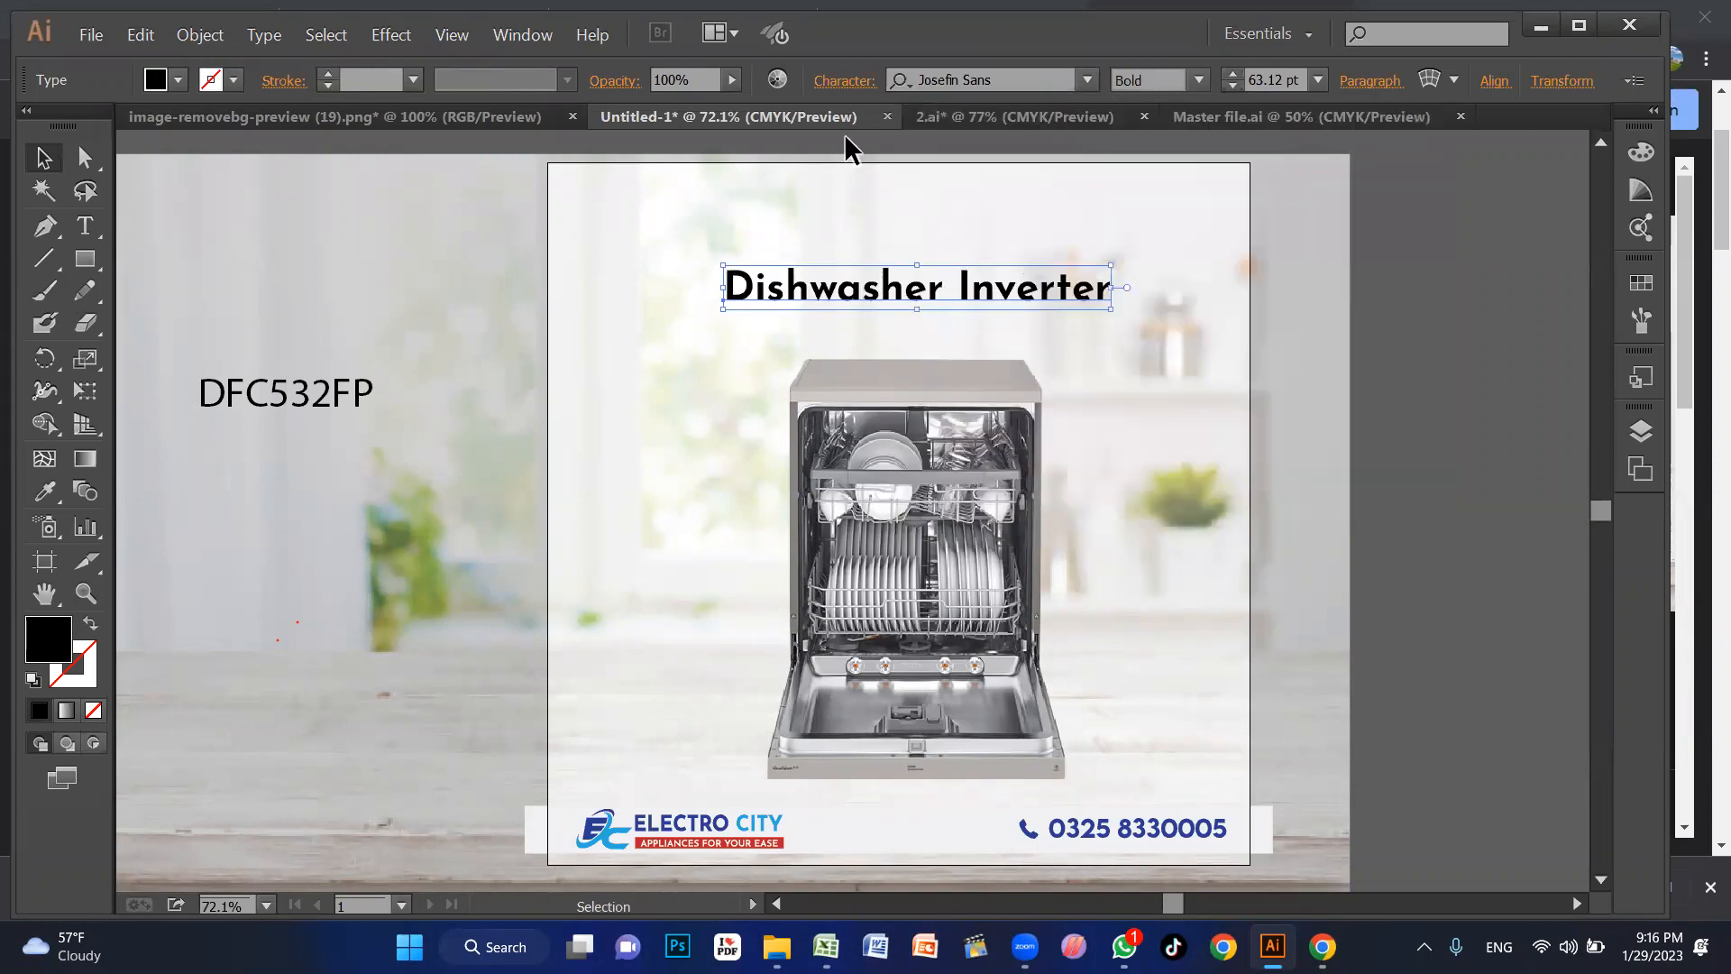
Step: Convert the title to uppercase, move it up and left, and break it into two lines, "DISHWASHER" and "INVERTER"
{"action": "left_click", "coordinate": [265, 36]}
{"action": "mouse_move", "coordinate": [342, 350]}
{"action": "left_click", "coordinate": [691, 354]}
{"action": "left_click_drag", "start_coordinate": [966, 305], "coordinate": [912, 282]}
{"action": "double_click", "coordinate": [954, 266]}
{"action": "key", "text": "Return"}
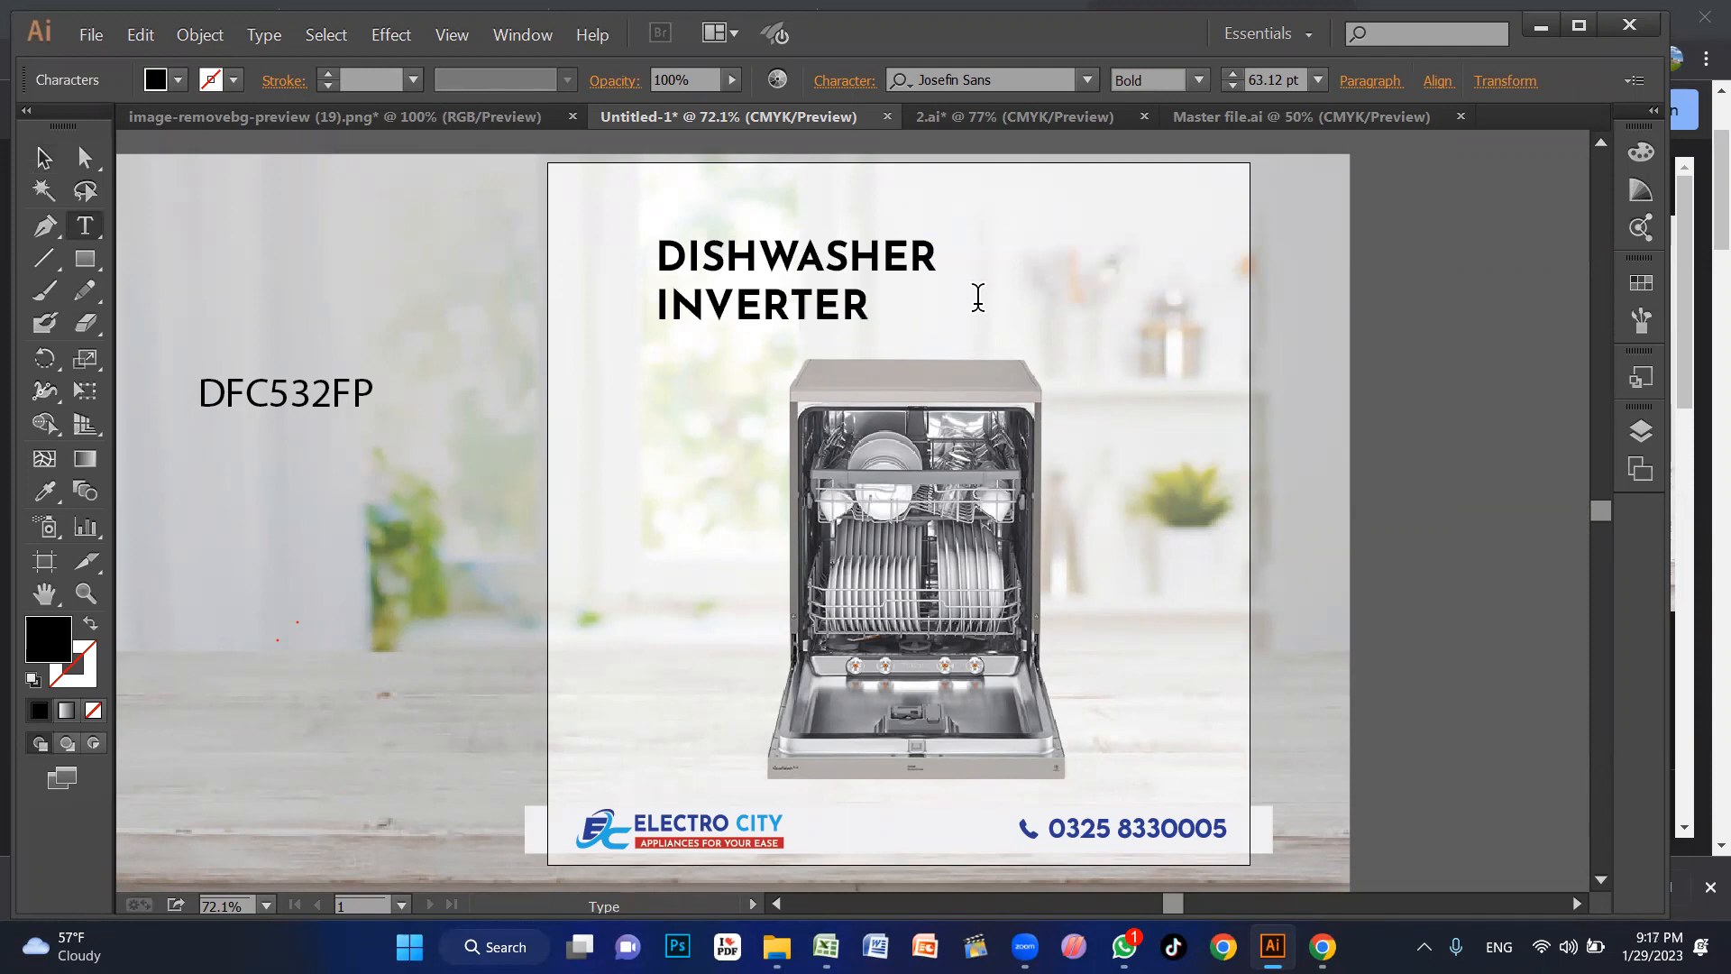
Step: Enlarge the two-line title in the artboard's upper-left corner to about 80.68 pt
{"action": "key", "text": "Escape"}
{"action": "left_click_drag", "start_coordinate": [858, 316], "coordinate": [991, 359]}
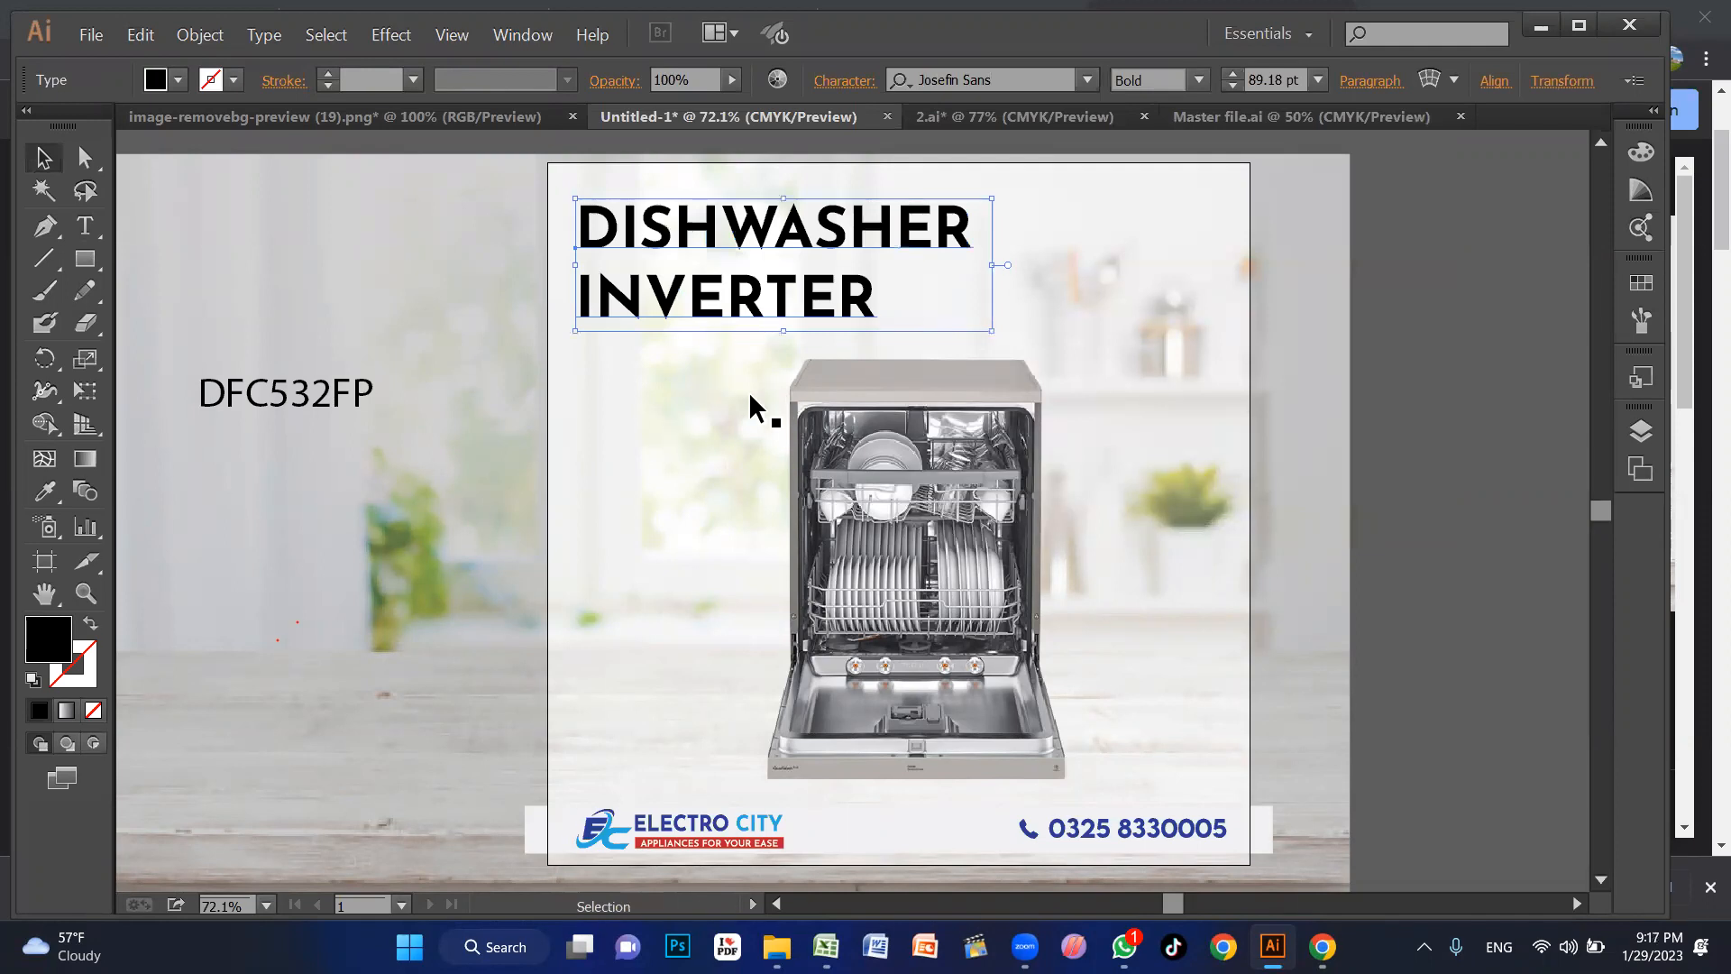
{"action": "left_click", "coordinate": [676, 427]}
{"action": "left_click", "coordinate": [741, 300]}
{"action": "left_click_drag", "start_coordinate": [990, 341], "coordinate": [952, 318]}
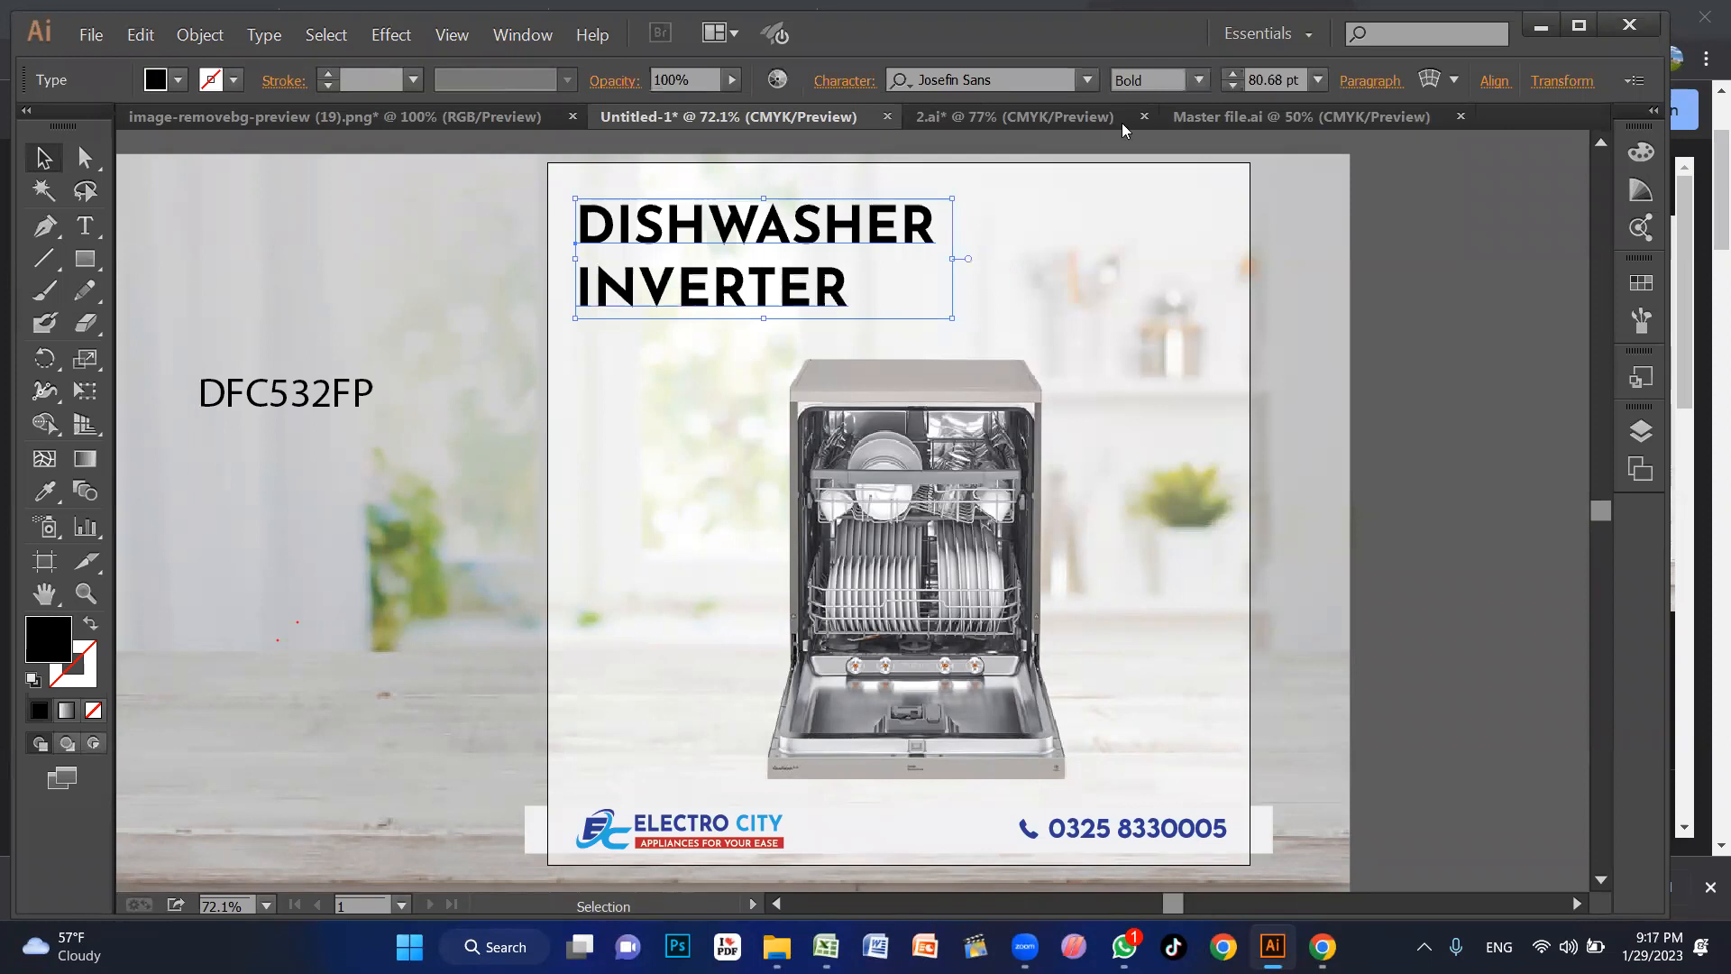
Step: Set the title in Heebo Bold
{"action": "key", "text": "ctrl+alt+shift+m"}
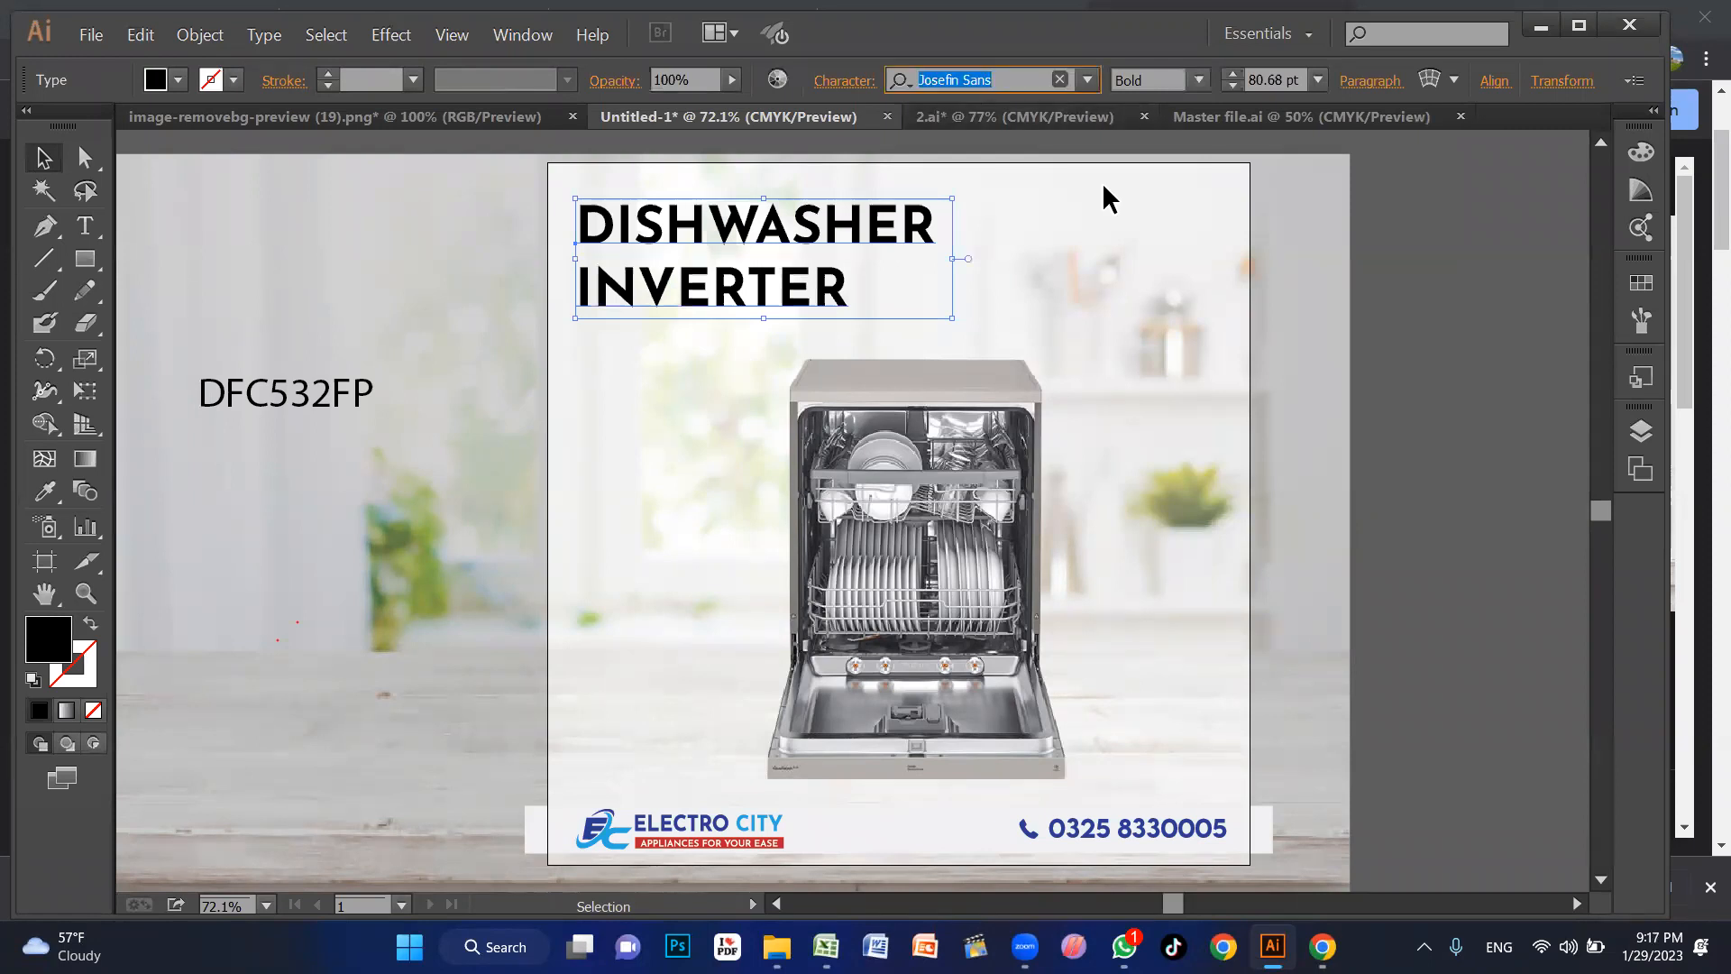
{"action": "type", "text": "hee"}
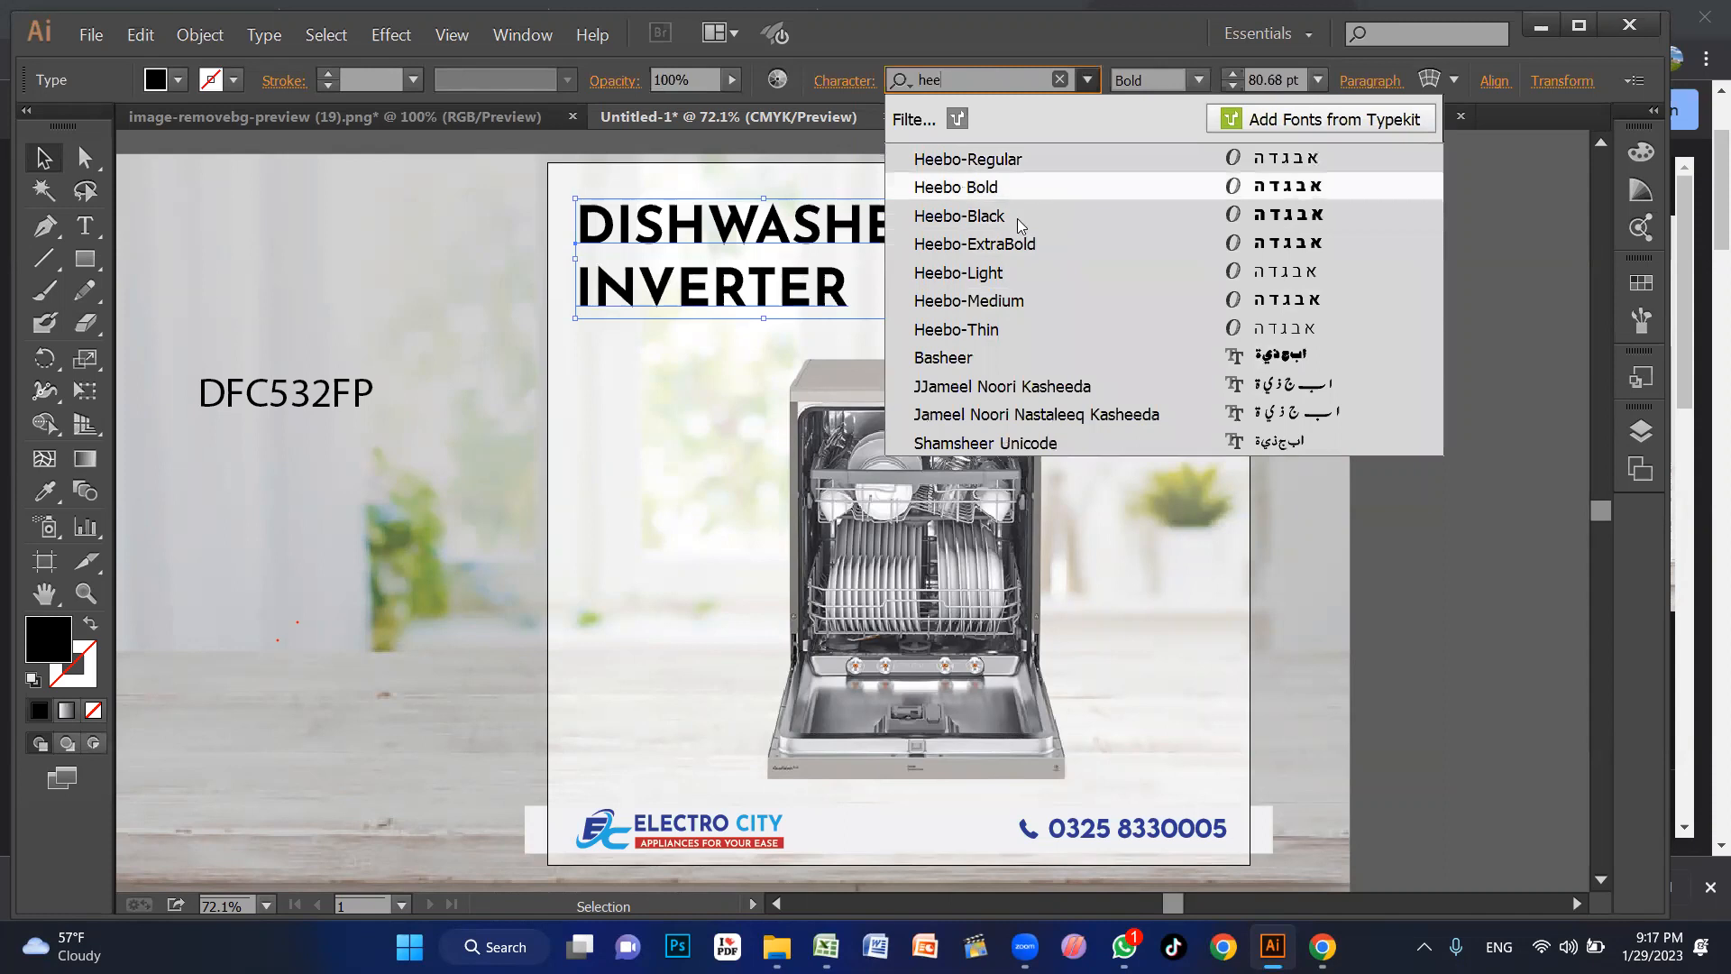
{"action": "key", "text": "Down"}
{"action": "key", "text": "Return"}
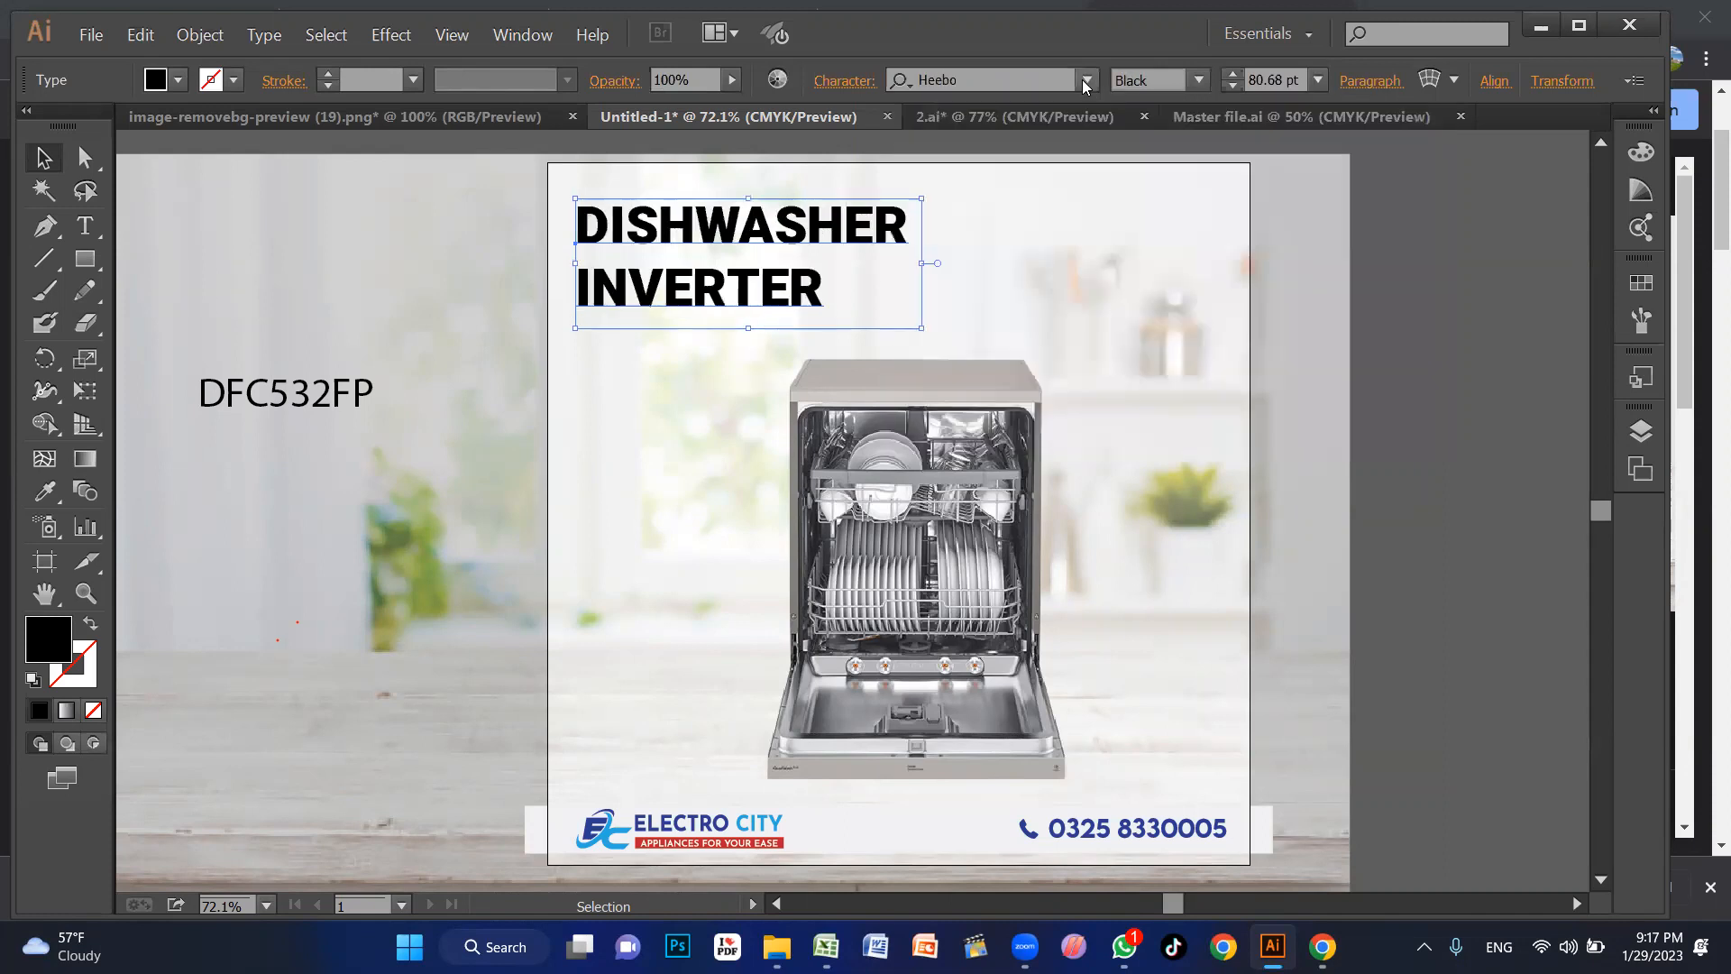
{"action": "left_click", "coordinate": [1198, 79]}
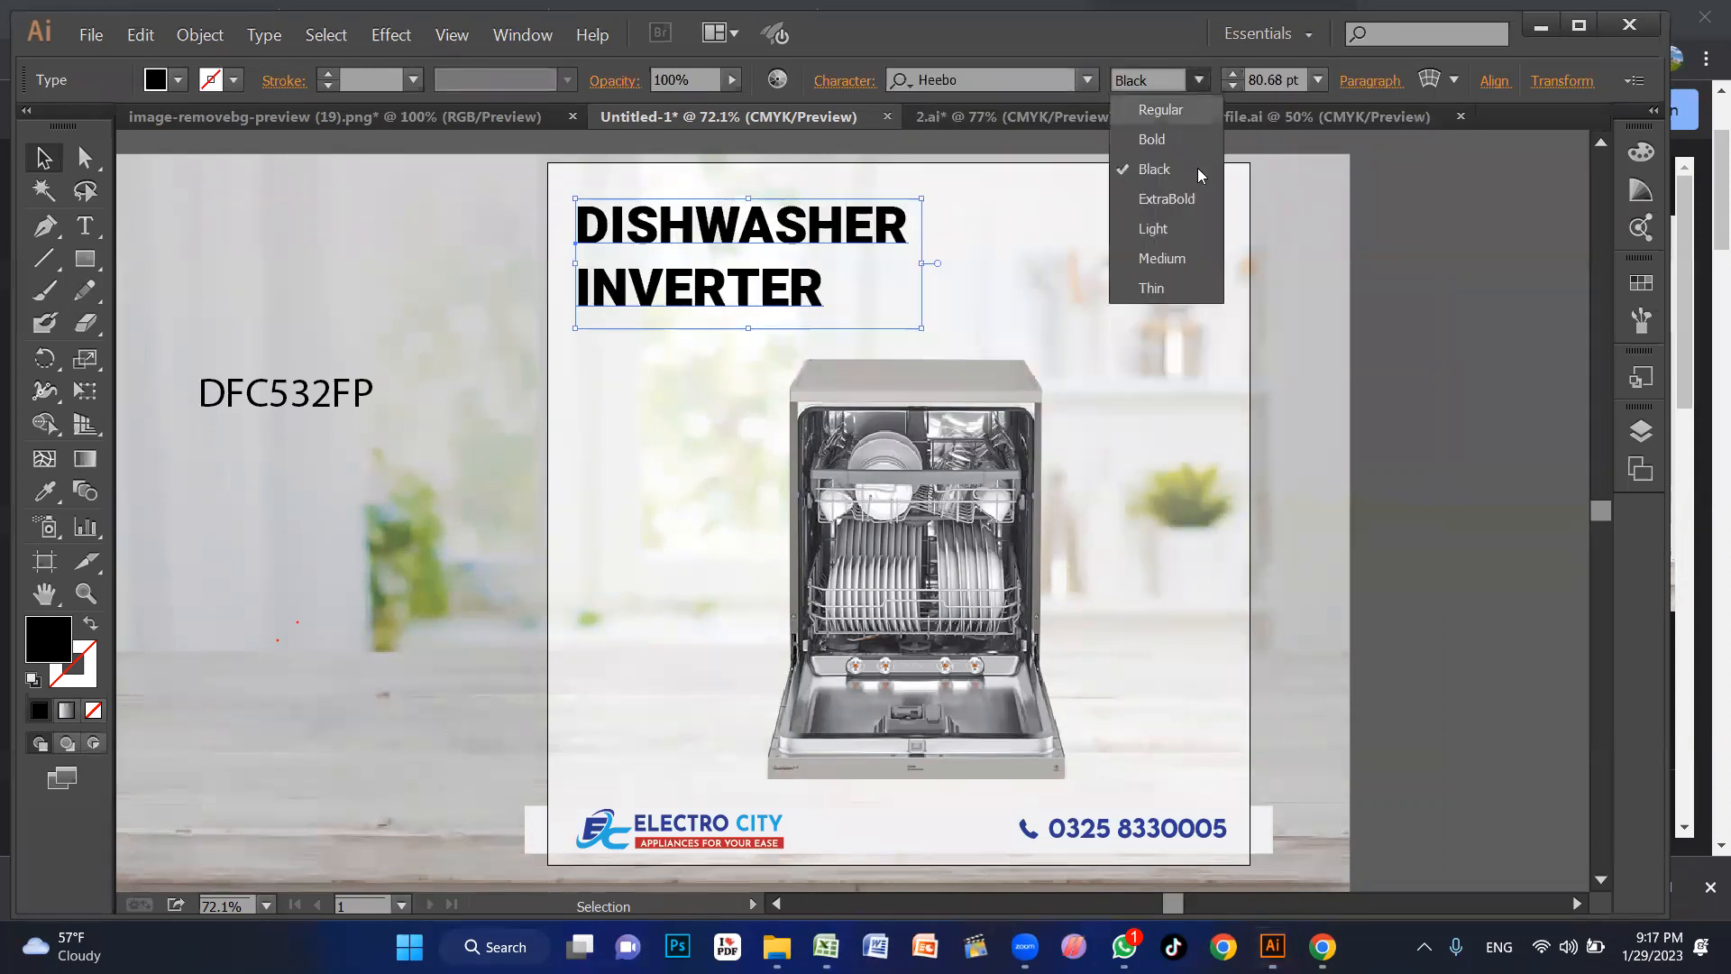
{"action": "left_click", "coordinate": [1176, 137]}
{"action": "left_click", "coordinate": [1103, 293]}
{"action": "left_click", "coordinate": [808, 235]}
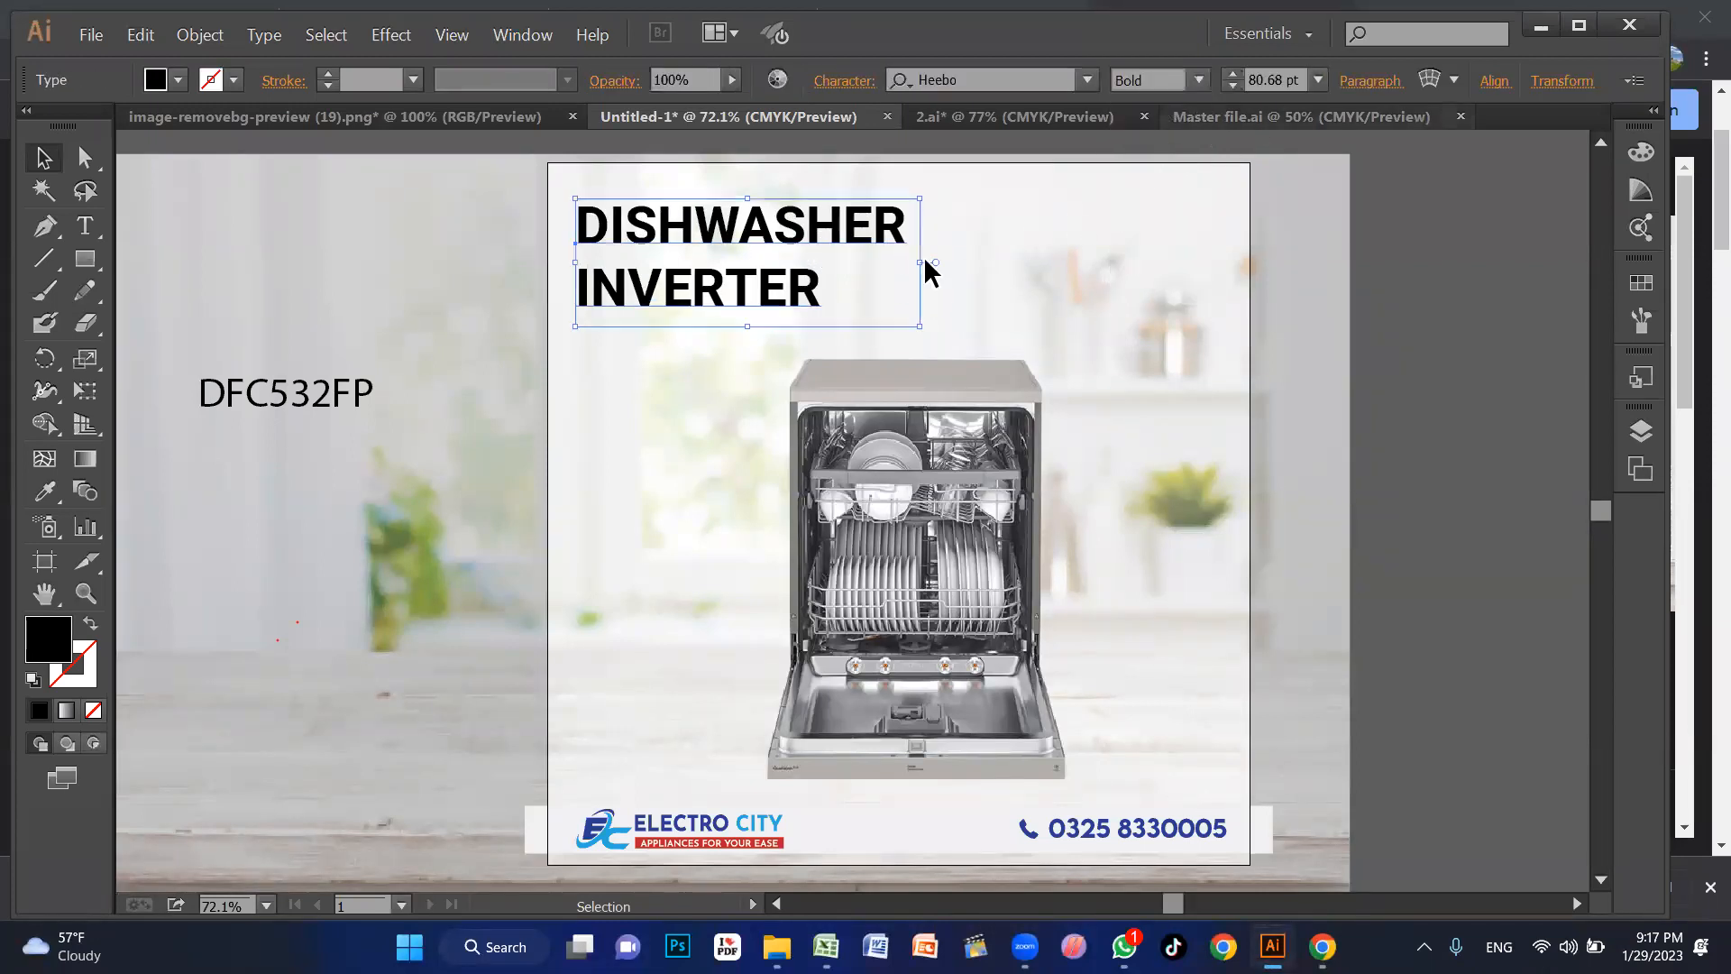
Step: Tighten the gap between DISHWASHER and INVERTER with a space before paragraph of -15 pt
{"action": "left_click", "coordinate": [1367, 83]}
{"action": "left_click", "coordinate": [1141, 262]}
{"action": "left_click", "coordinate": [1141, 263]}
{"action": "left_click", "coordinate": [1141, 262]}
{"action": "left_click", "coordinate": [1141, 262]}
{"action": "left_click", "coordinate": [1136, 264]}
{"action": "left_click", "coordinate": [1137, 264]}
{"action": "left_click", "coordinate": [1136, 264]}
{"action": "left_click", "coordinate": [1136, 264]}
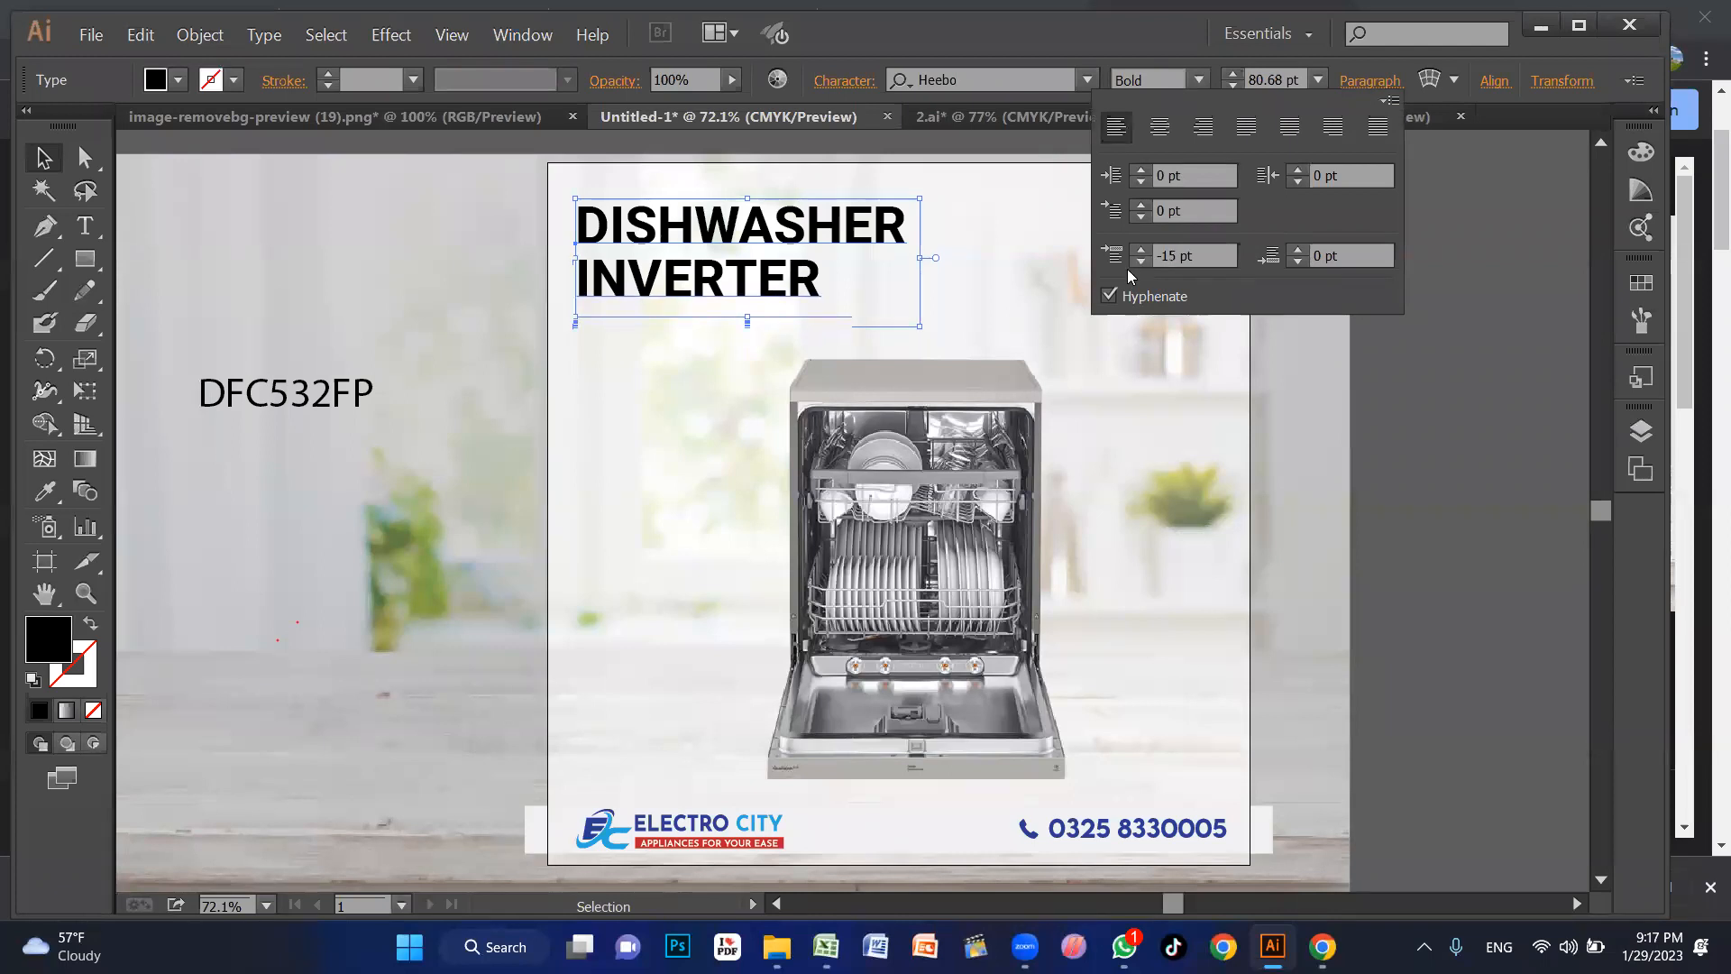
{"action": "key", "text": "t"}
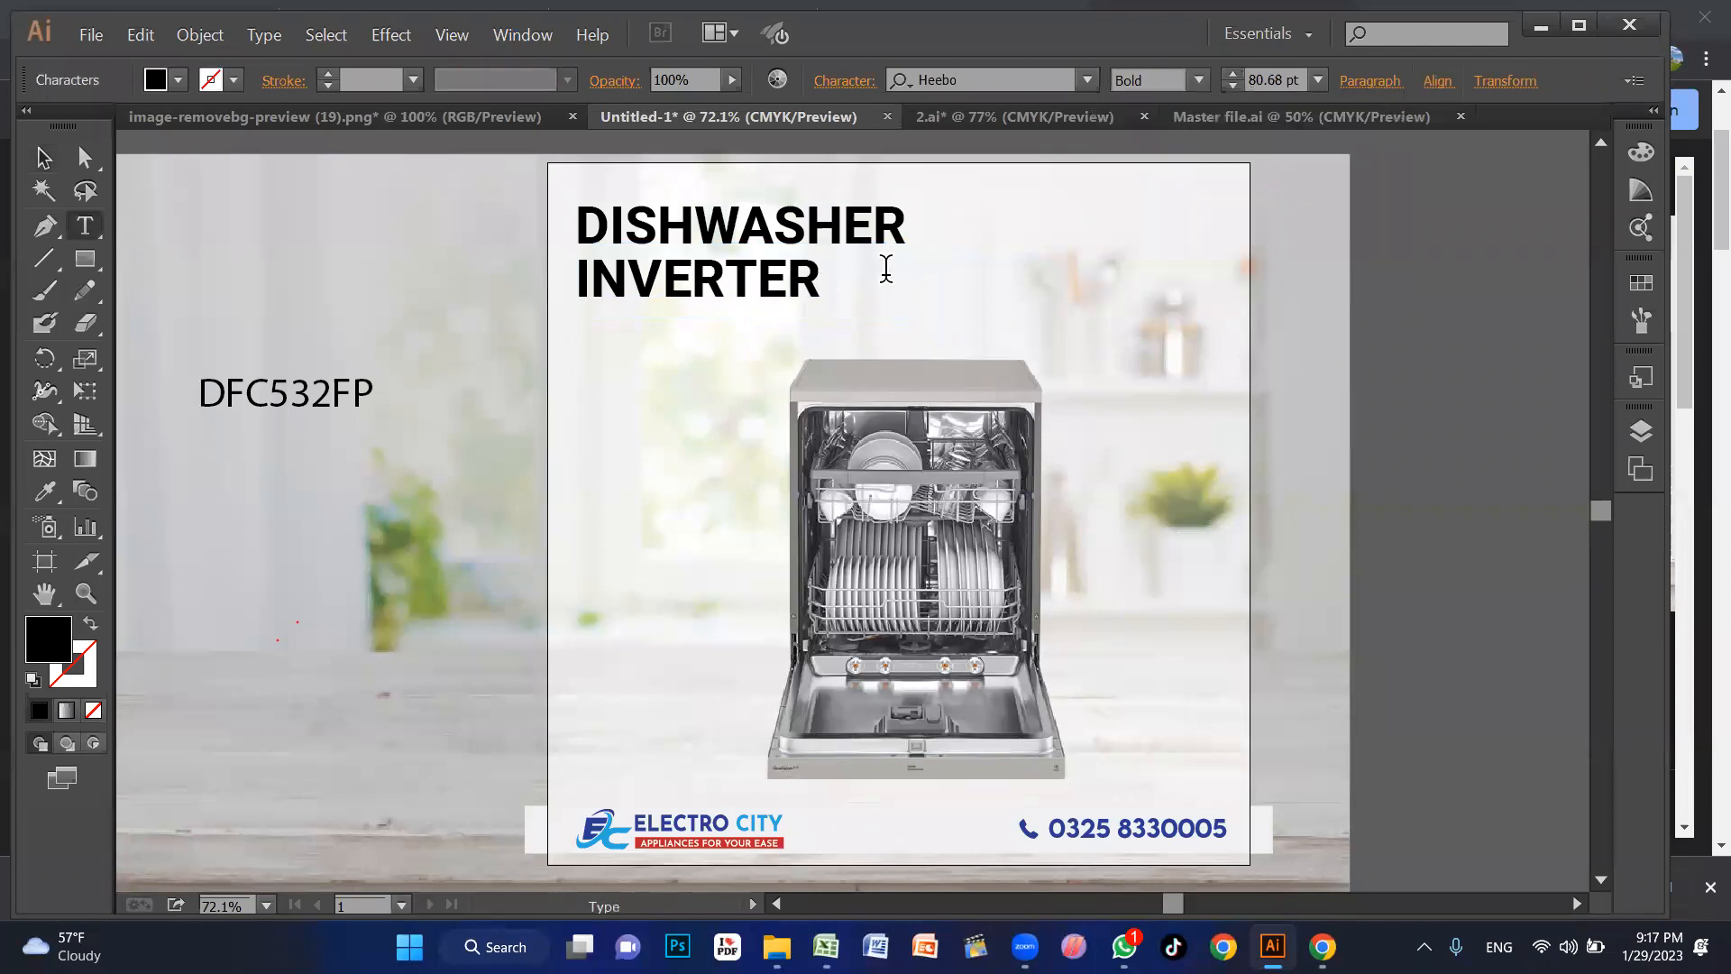
{"action": "key", "text": "v"}
Step: Bring the DFC532FP text onto the artboard below the title and draw a narrow black rectangle beside it as a badge
{"action": "left_click", "coordinate": [320, 404]}
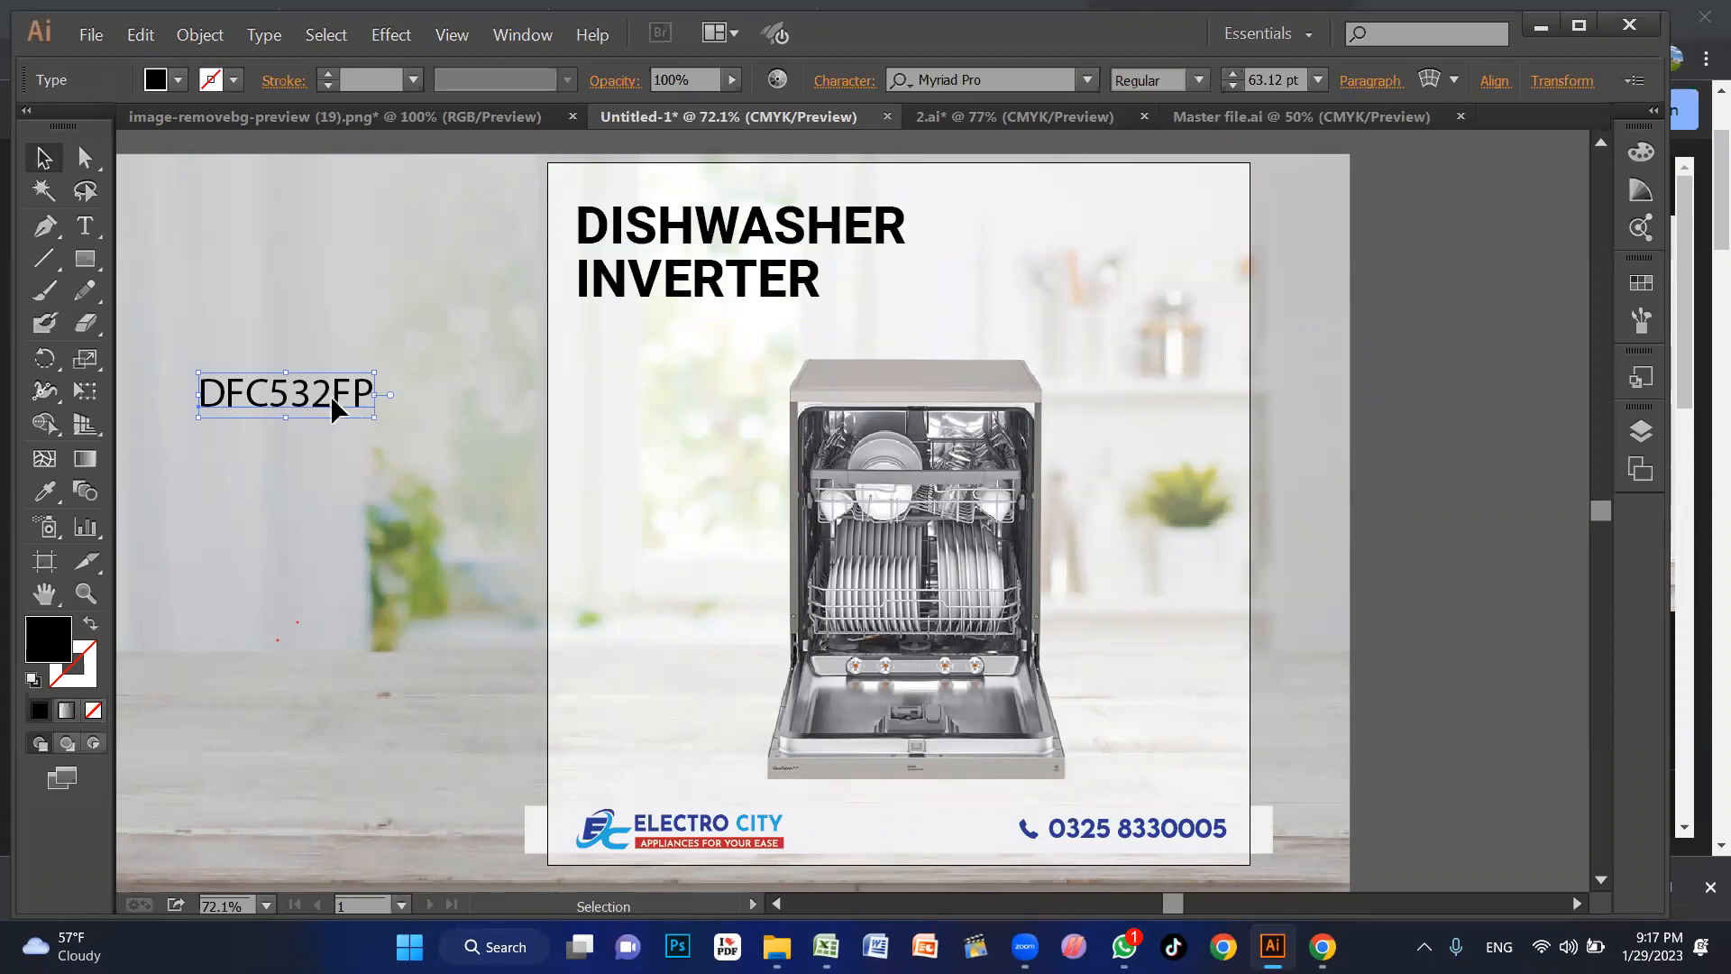
{"action": "left_click", "coordinate": [661, 390]}
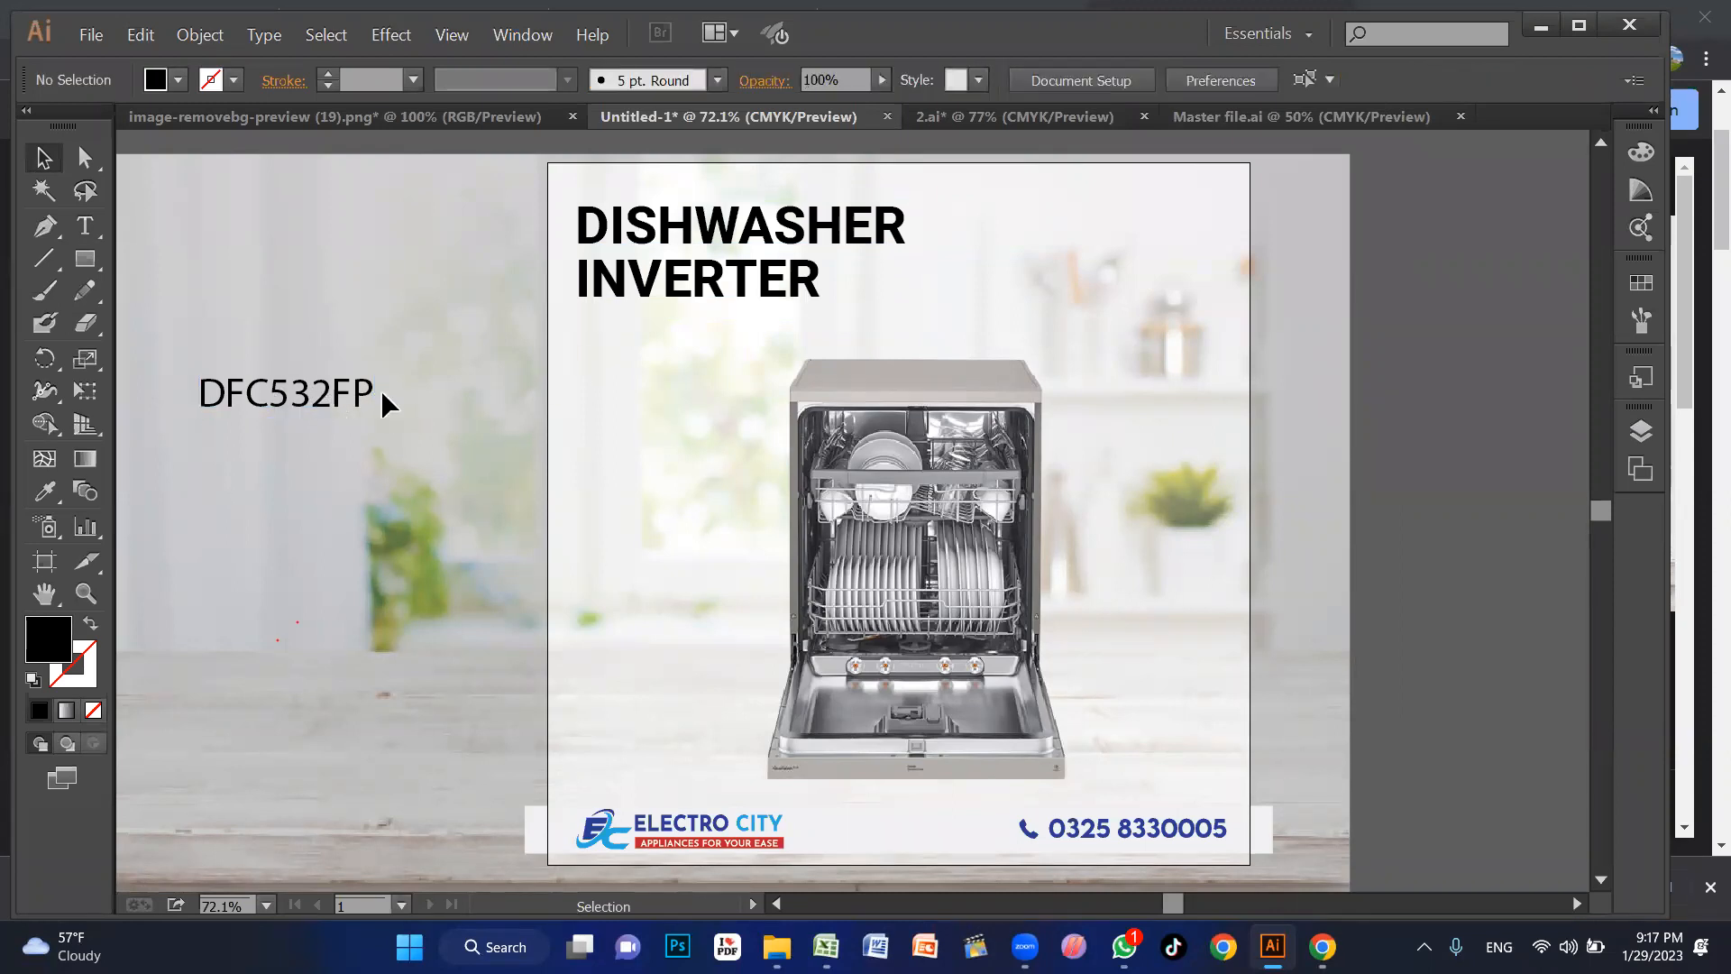
{"action": "left_click_drag", "start_coordinate": [361, 395], "coordinate": [667, 350]}
{"action": "key", "text": "z"}
{"action": "left_click_drag", "start_coordinate": [528, 234], "coordinate": [1189, 579]}
{"action": "left_click_drag", "start_coordinate": [844, 511], "coordinate": [1203, 563]}
{"action": "key", "text": "m"}
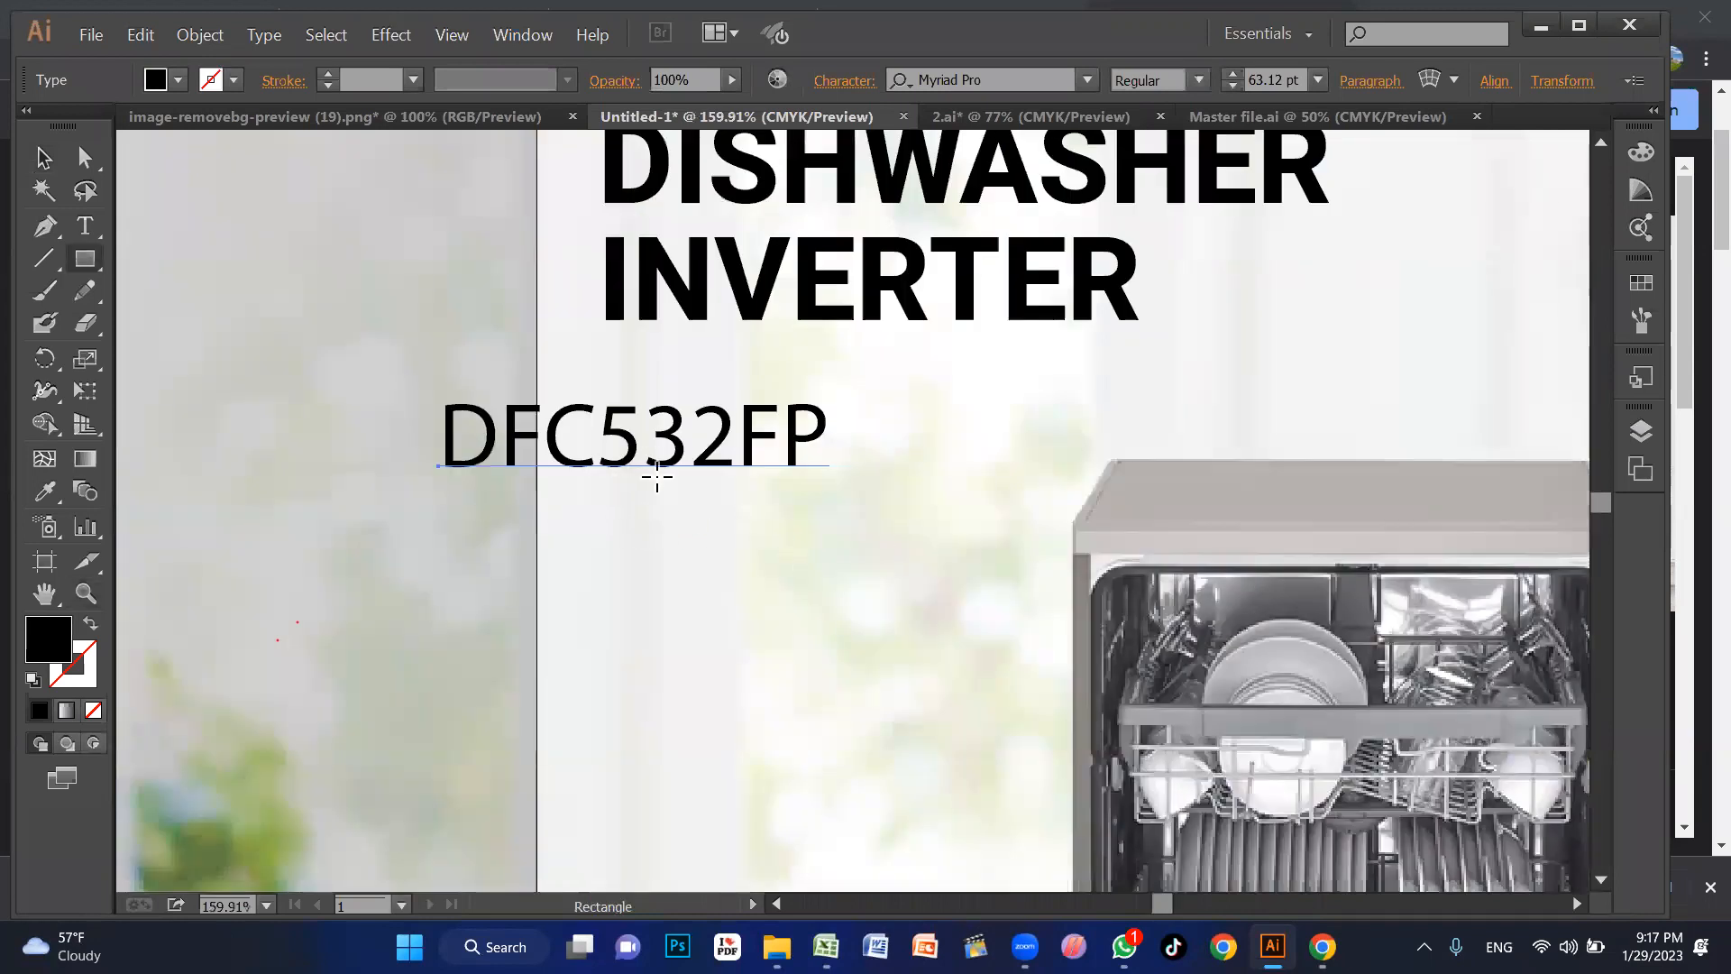
{"action": "left_click_drag", "start_coordinate": [583, 532], "coordinate": [997, 598]}
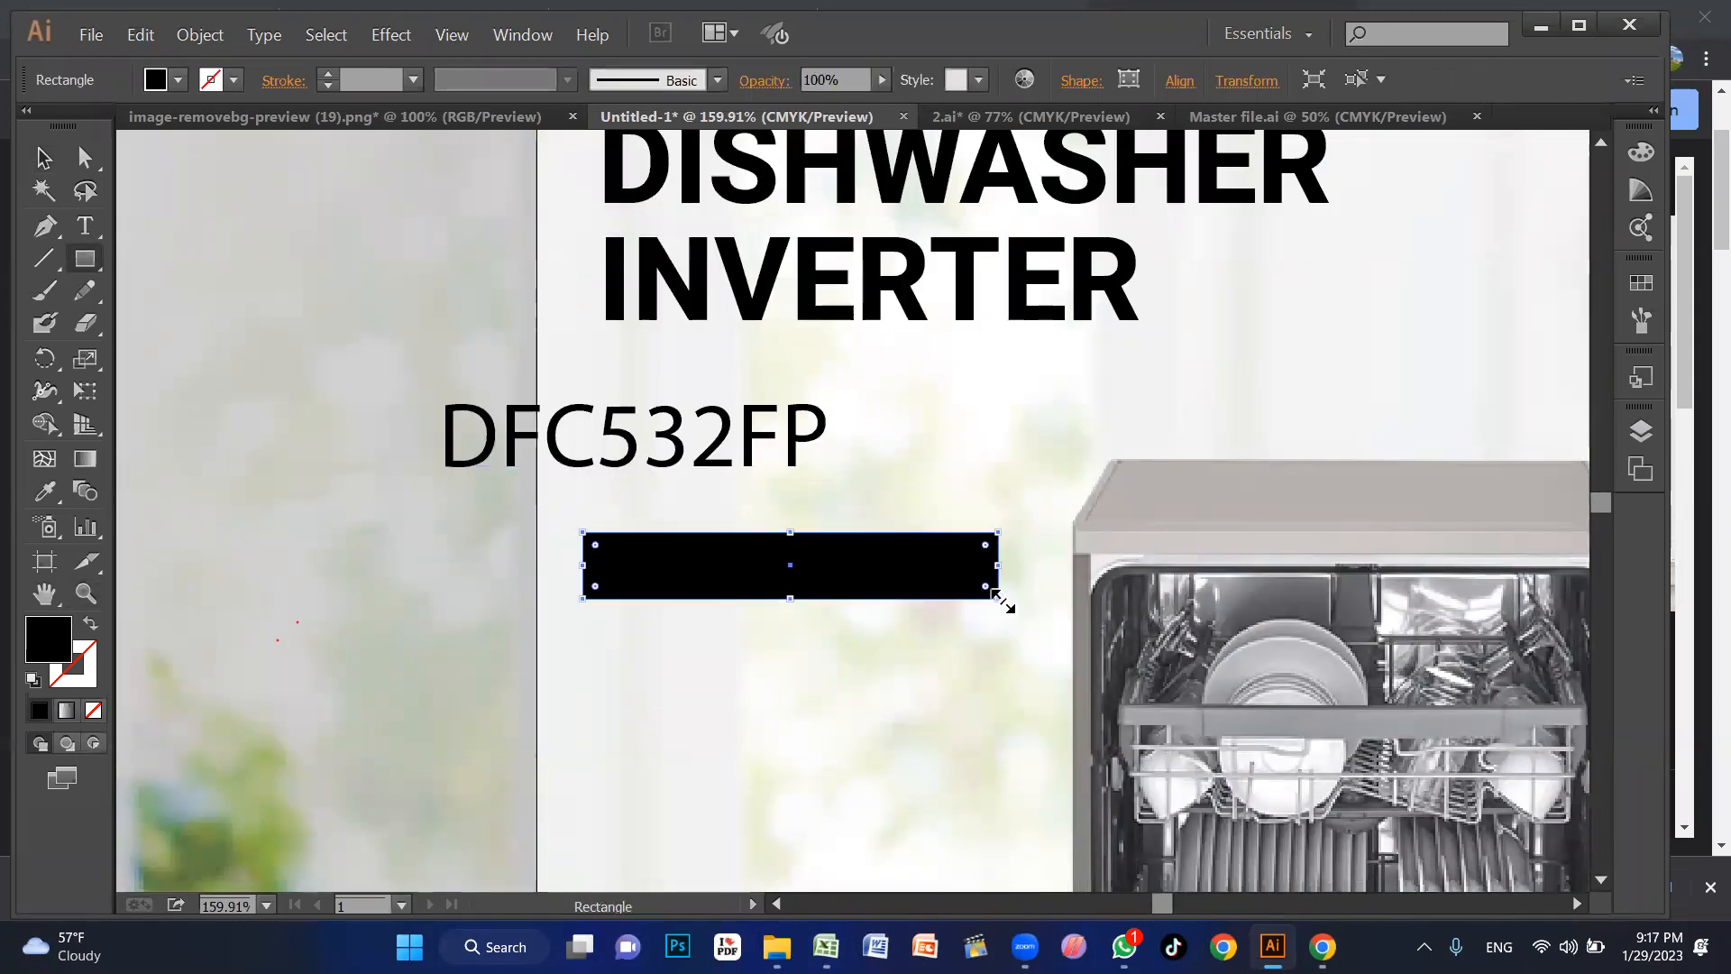
{"action": "key", "text": "v"}
{"action": "left_click_drag", "start_coordinate": [719, 445], "coordinate": [881, 498]}
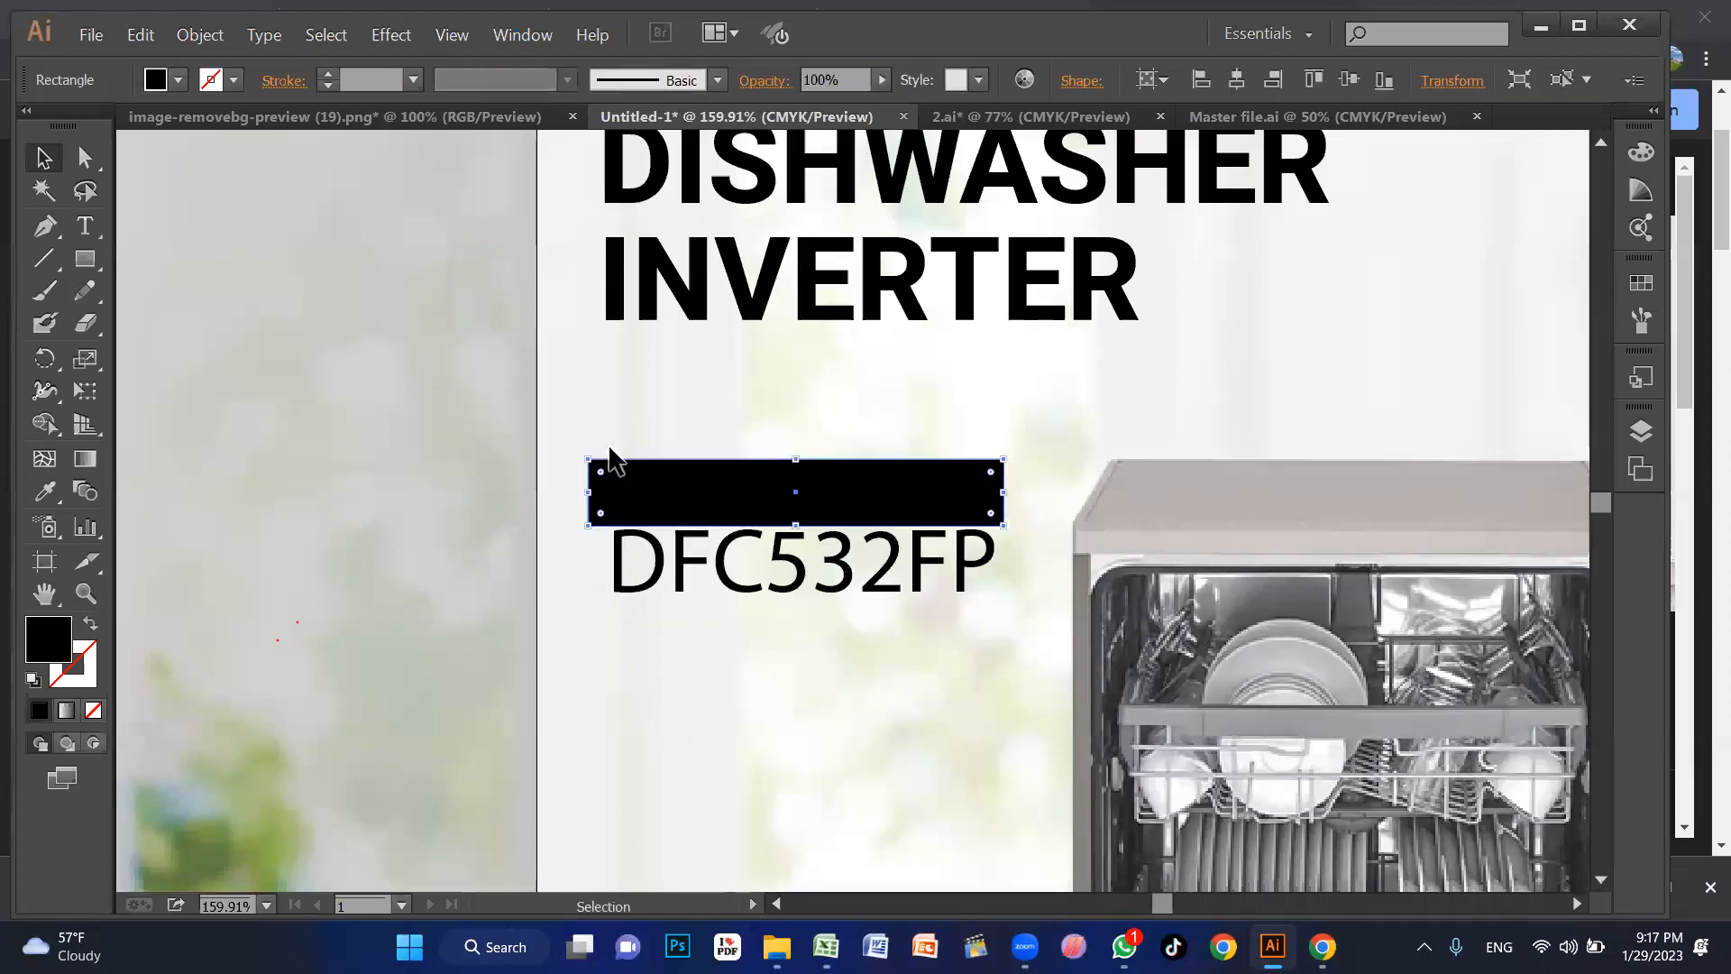
Step: Color the DFC532FP text white and place it over the black rectangle
{"action": "left_click", "coordinate": [718, 583]}
{"action": "left_click", "coordinate": [179, 79]}
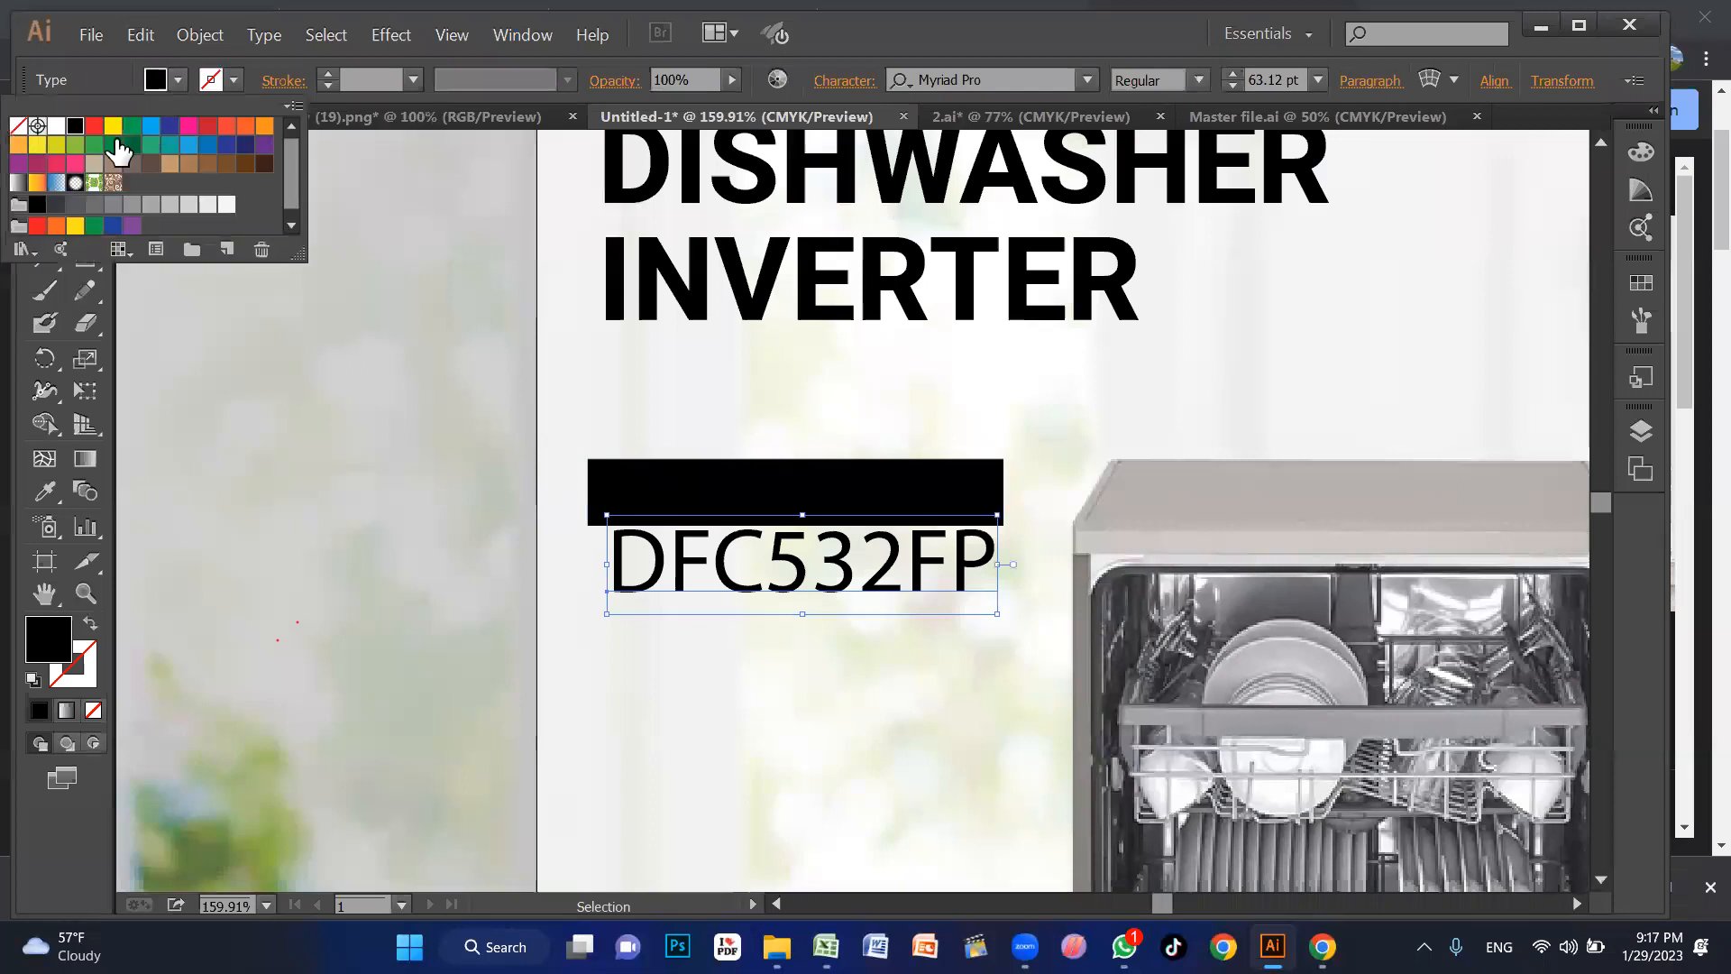
{"action": "left_click", "coordinate": [60, 142]}
{"action": "left_click", "coordinate": [799, 532]}
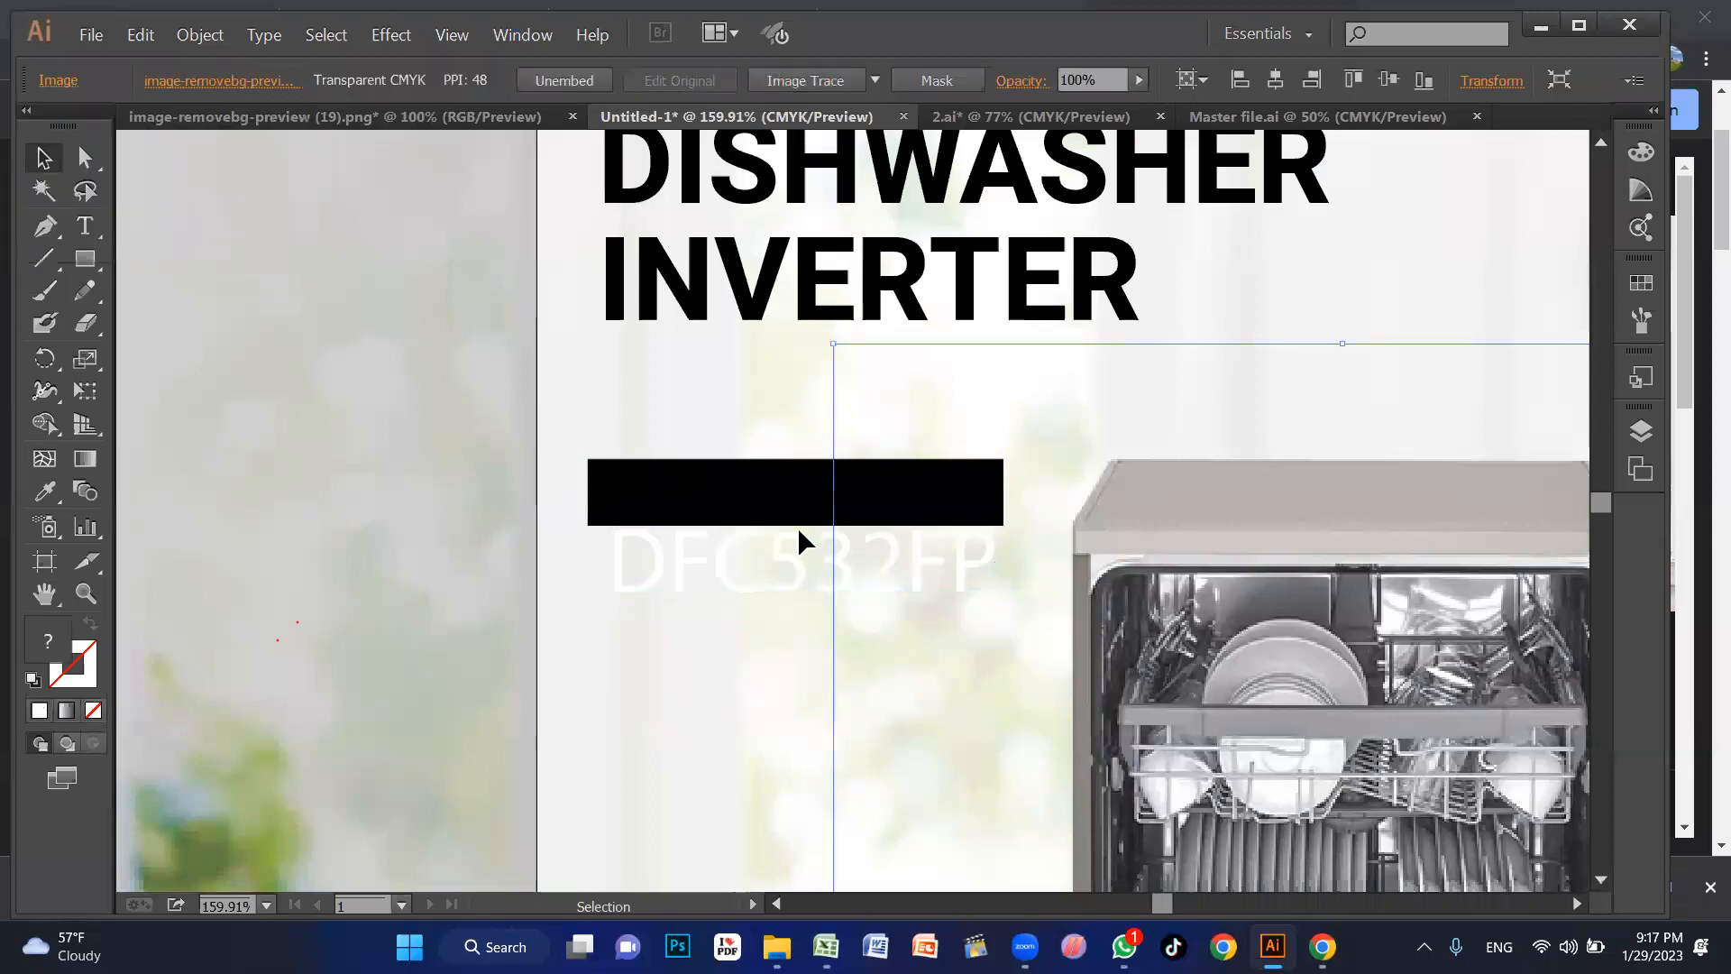
{"action": "left_click_drag", "start_coordinate": [775, 606], "coordinate": [773, 563]}
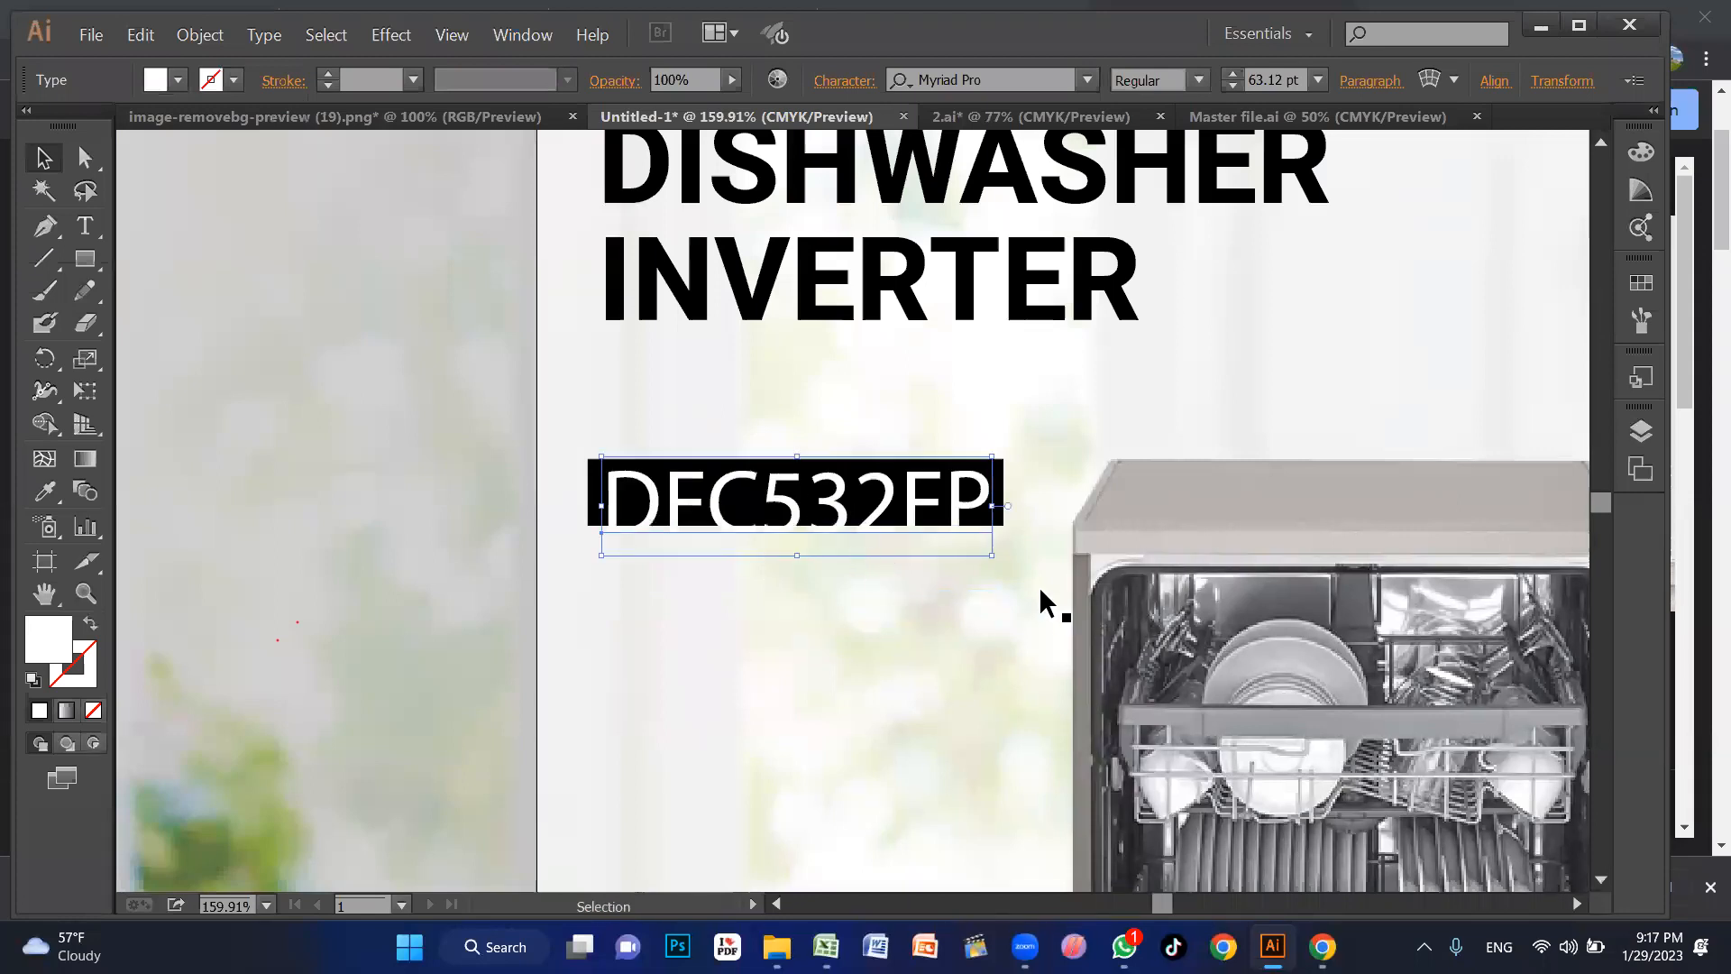
Step: Shrink the DFC532FP text to fit inside the black bar and move both directly beneath INVERTER
{"action": "left_click_drag", "start_coordinate": [997, 562], "coordinate": [857, 512]}
{"action": "left_click", "coordinate": [841, 563]}
{"action": "left_click_drag", "start_coordinate": [796, 610], "coordinate": [744, 413]}
{"action": "left_click", "coordinate": [715, 532]}
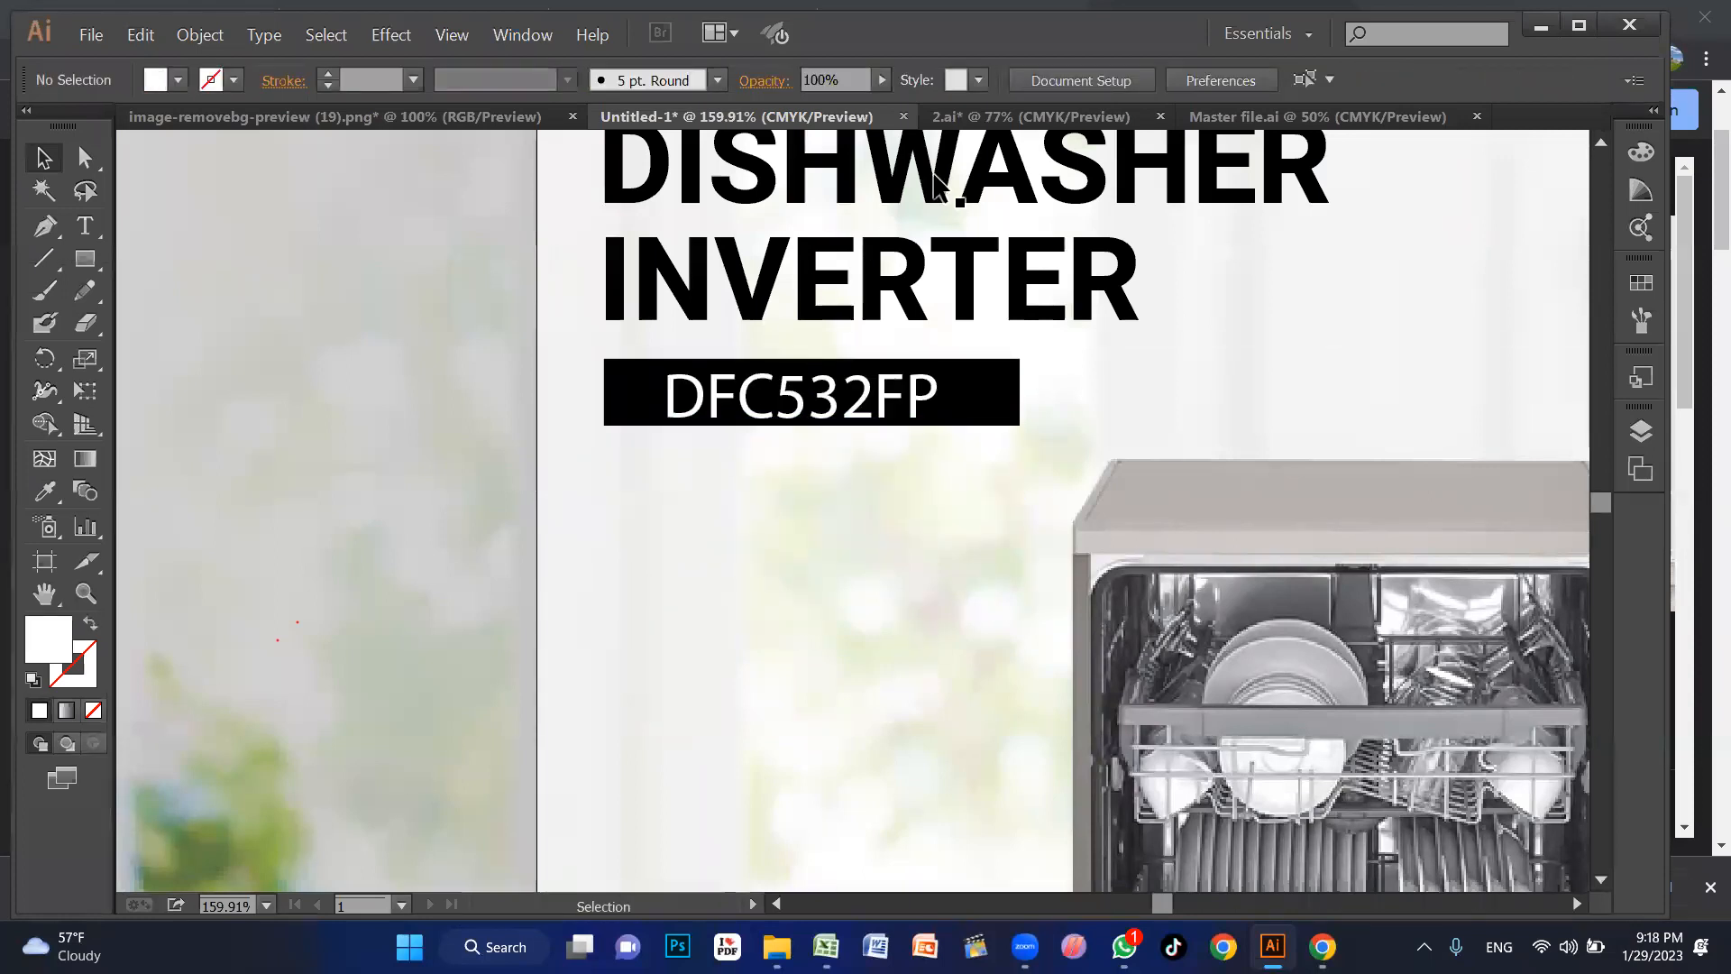
Step: Shift the title slightly upward and set only the word INVERTER in Heebo Regular
{"action": "key", "text": "ctrl+0"}
{"action": "key", "text": "z"}
{"action": "left_click_drag", "start_coordinate": [448, 190], "coordinate": [1328, 647]}
{"action": "left_click_drag", "start_coordinate": [1017, 591], "coordinate": [1109, 638]}
{"action": "key", "text": "v"}
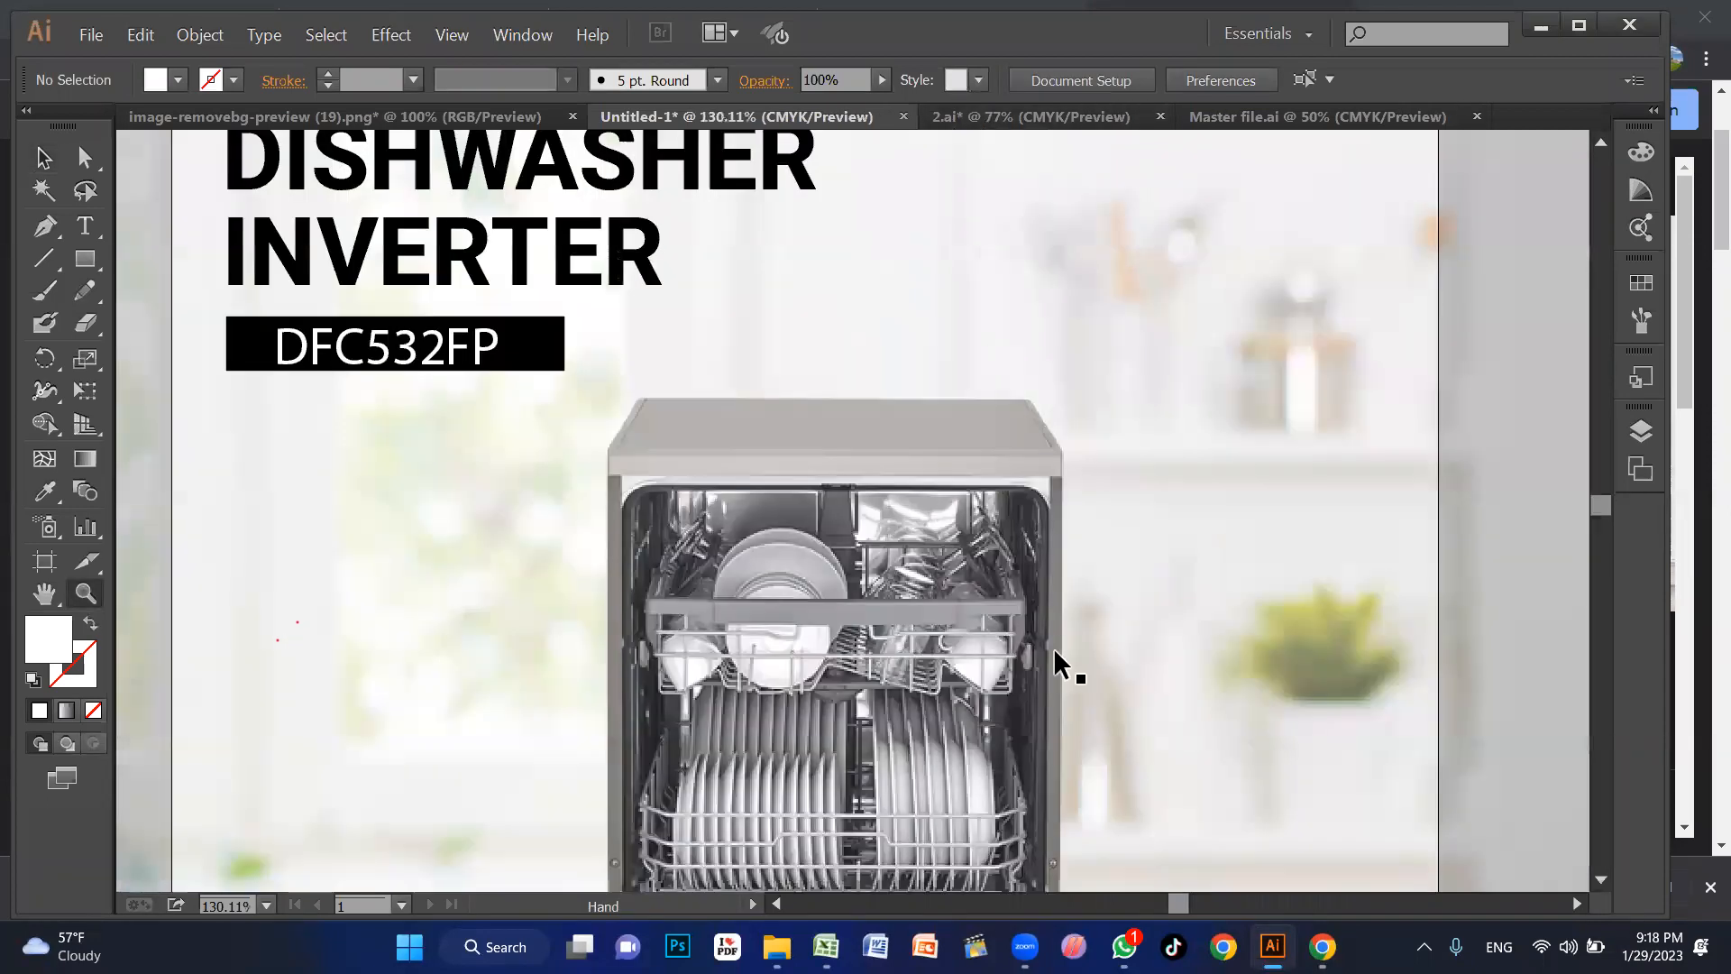
{"action": "left_click_drag", "start_coordinate": [713, 285], "coordinate": [710, 261]}
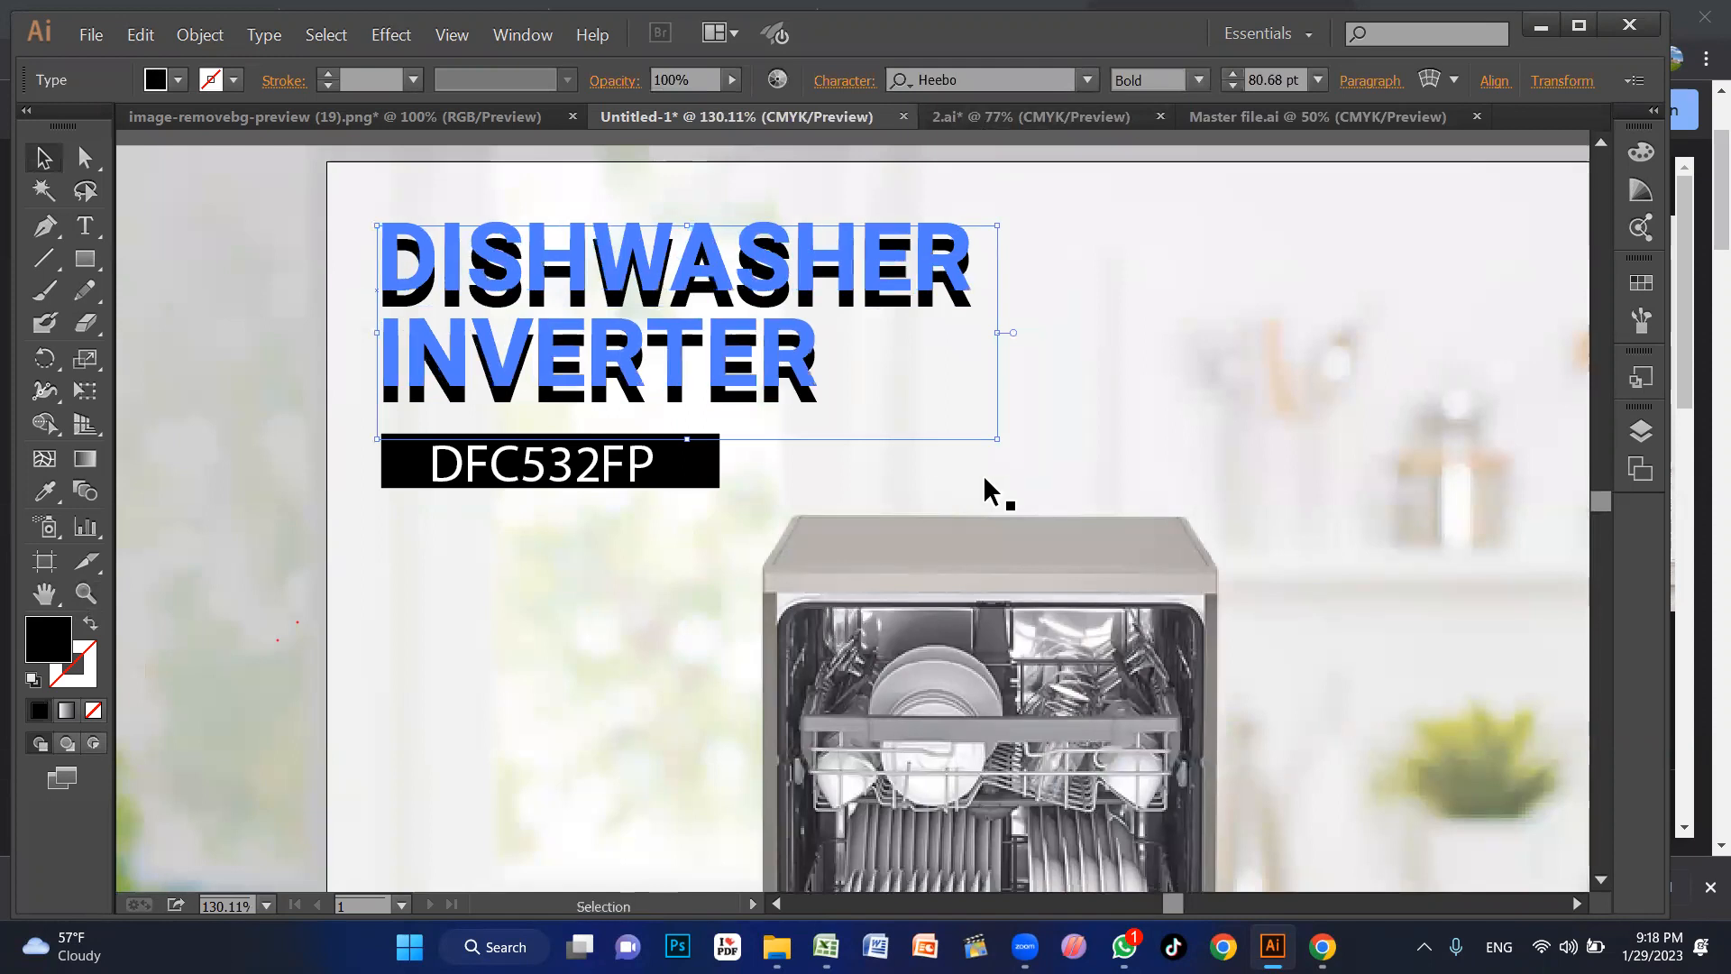
{"action": "key", "text": "t"}
{"action": "left_click_drag", "start_coordinate": [384, 356], "coordinate": [883, 370]}
{"action": "left_click", "coordinate": [1199, 79]}
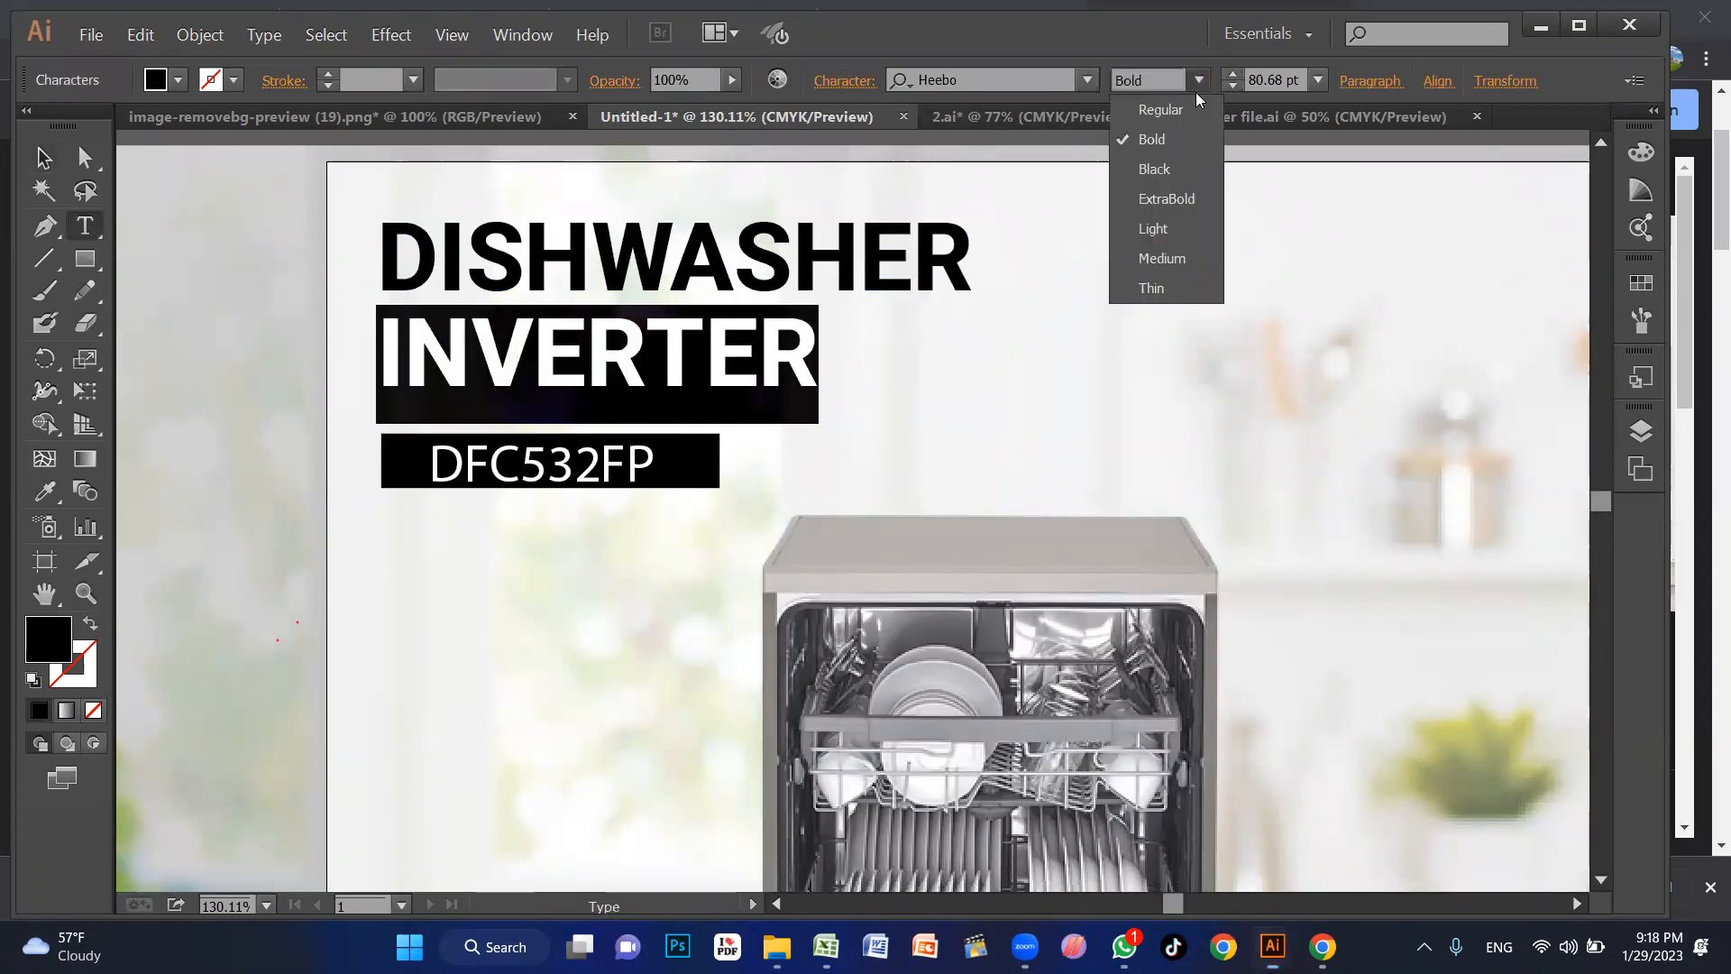
{"action": "left_click", "coordinate": [1163, 109]}
{"action": "left_click", "coordinate": [868, 386]}
Step: Reduce the font size of INVERTER so that it is clearly smaller than DISHWASHER
{"action": "left_click_drag", "start_coordinate": [871, 361], "coordinate": [335, 383]}
{"action": "key", "text": "ctrl+shift+comma"}
{"action": "key", "text": "ctrl+shift+comma"}
{"action": "key", "text": "ctrl+shift+comma"}
{"action": "key", "text": "ctrl+shift+comma"}
{"action": "key", "text": "ctrl+shift+comma"}
{"action": "key", "text": "ctrl+shift+comma"}
{"action": "key", "text": "ctrl+shift+comma"}
{"action": "key", "text": "ctrl+shift+comma"}
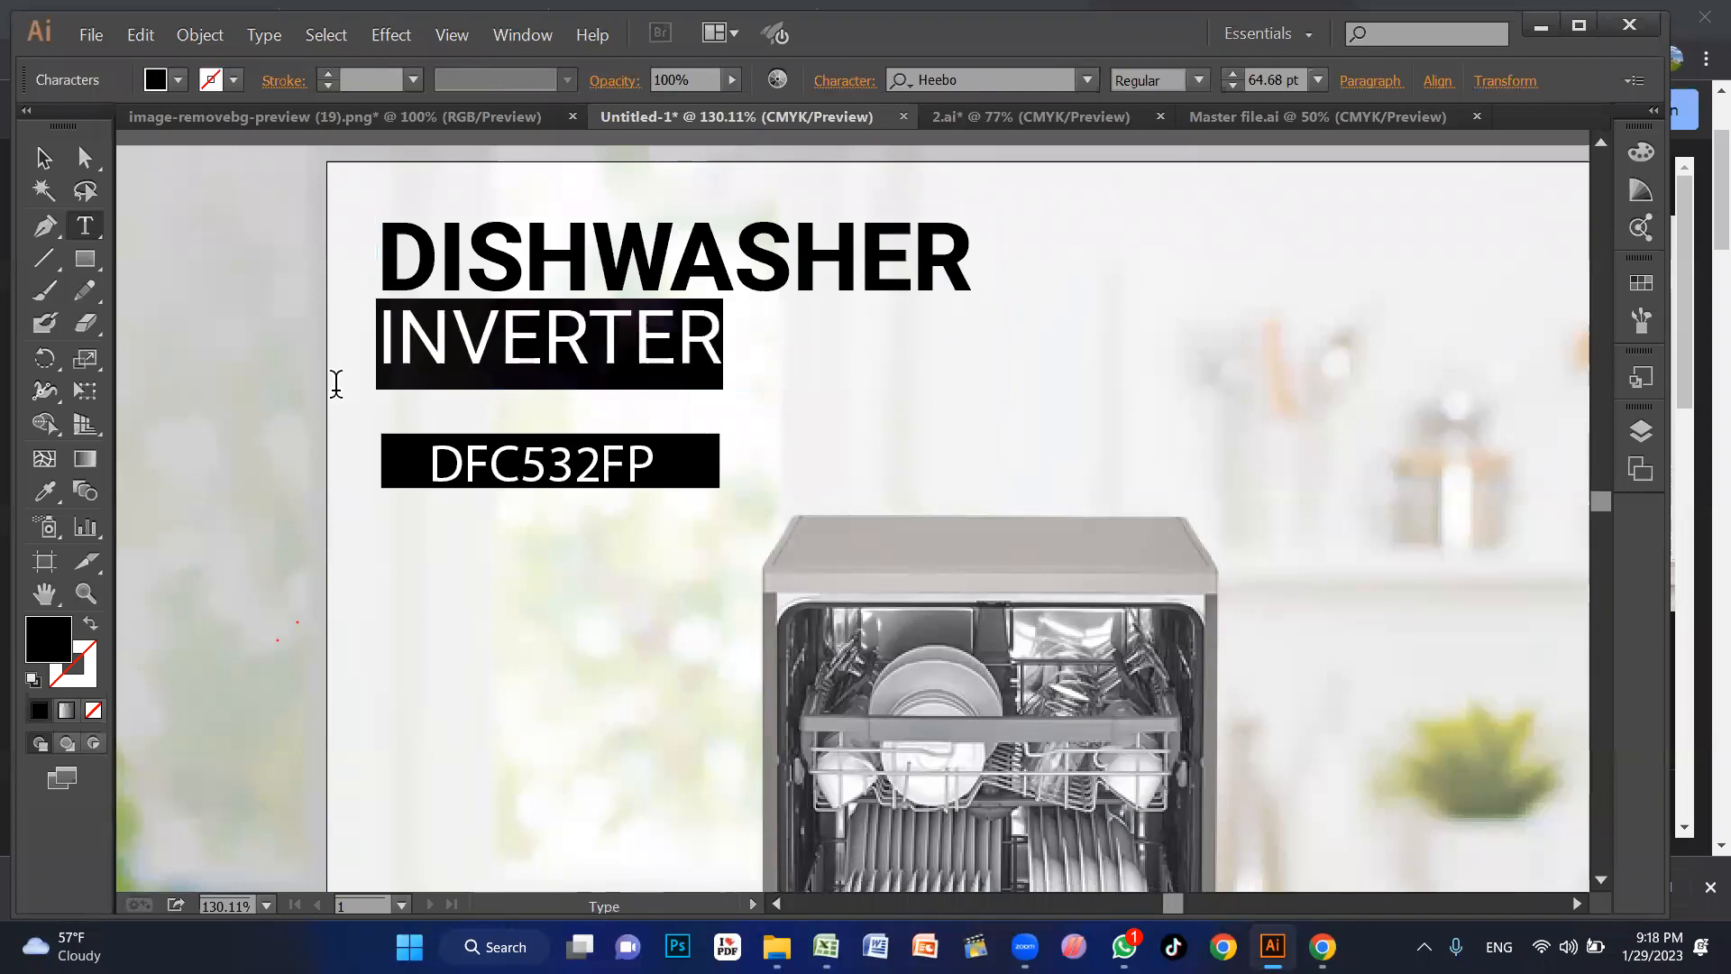
{"action": "type", "text": "V"}
{"action": "key", "text": "ctrl+z"}
{"action": "key", "text": "ctrl+shift+comma"}
{"action": "key", "text": "ctrl+shift+comma"}
{"action": "key", "text": "Escape"}
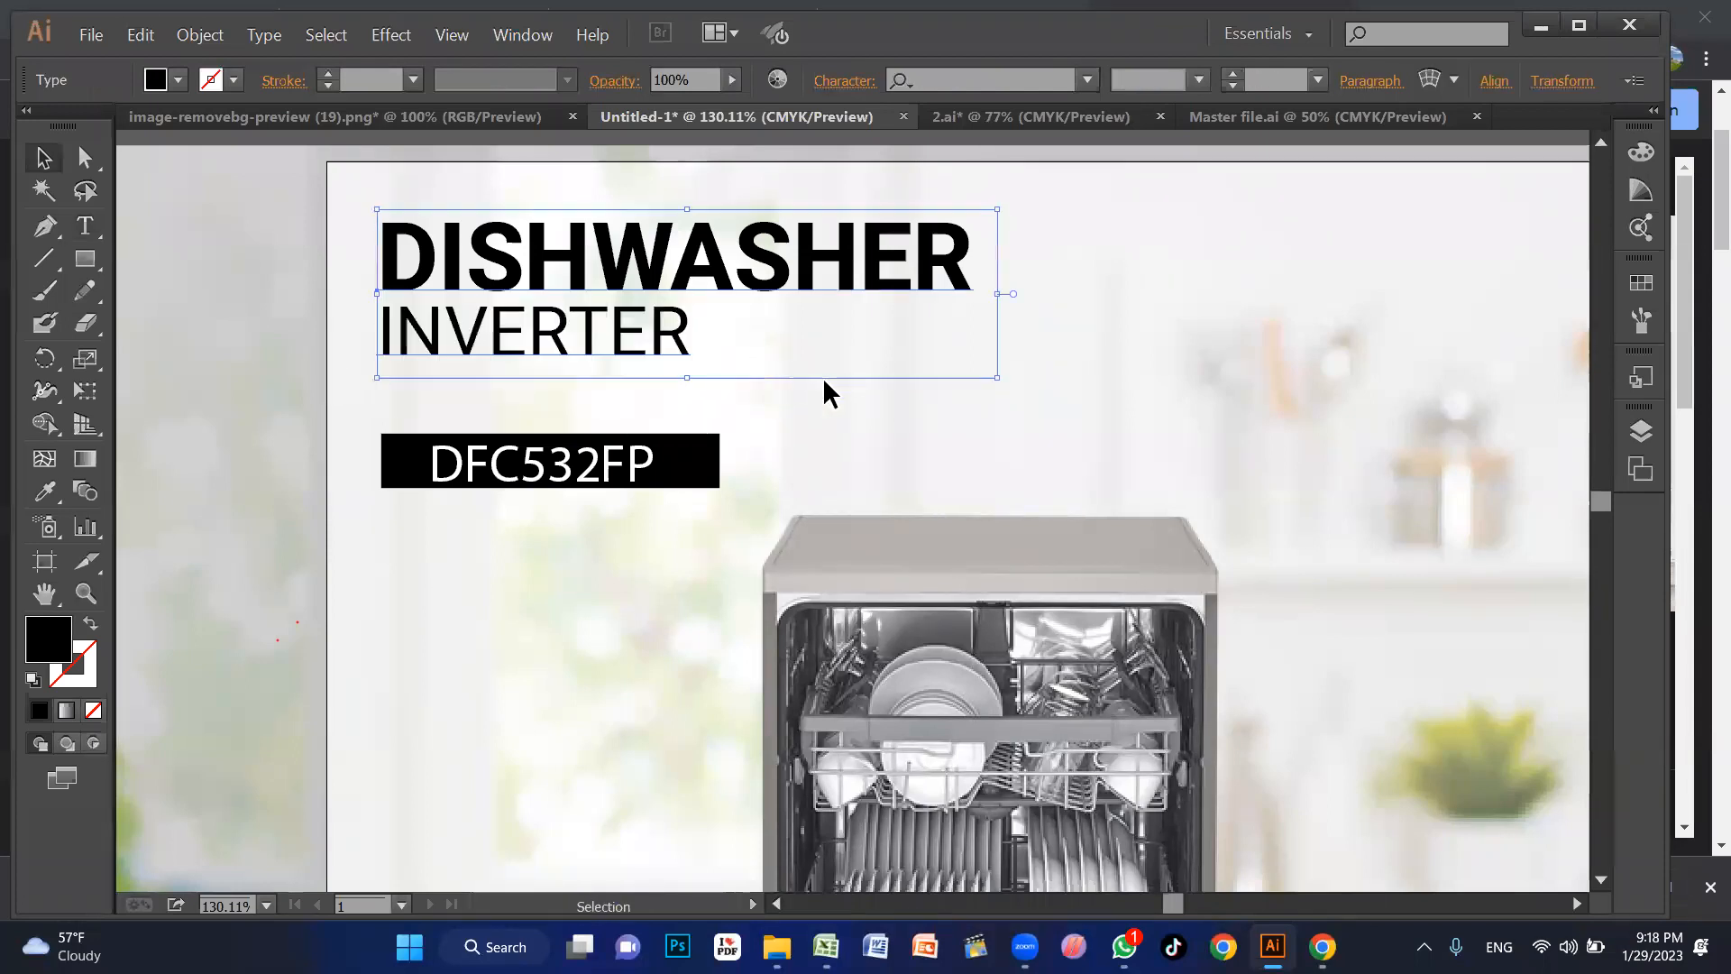
Step: Slightly increase the title's space before paragraph to lower INVERTER beneath DISHWASHER
{"action": "left_click", "coordinate": [1370, 81]}
{"action": "left_click", "coordinate": [1142, 261]}
{"action": "left_click", "coordinate": [1140, 250]}
{"action": "left_click", "coordinate": [973, 458]}
Step: Nudge the DFC532FP text up within its black bar and move the badge closer beneath INVERTER
{"action": "left_click", "coordinate": [621, 474]}
{"action": "left_click", "coordinate": [473, 466]}
{"action": "key", "text": "Up"}
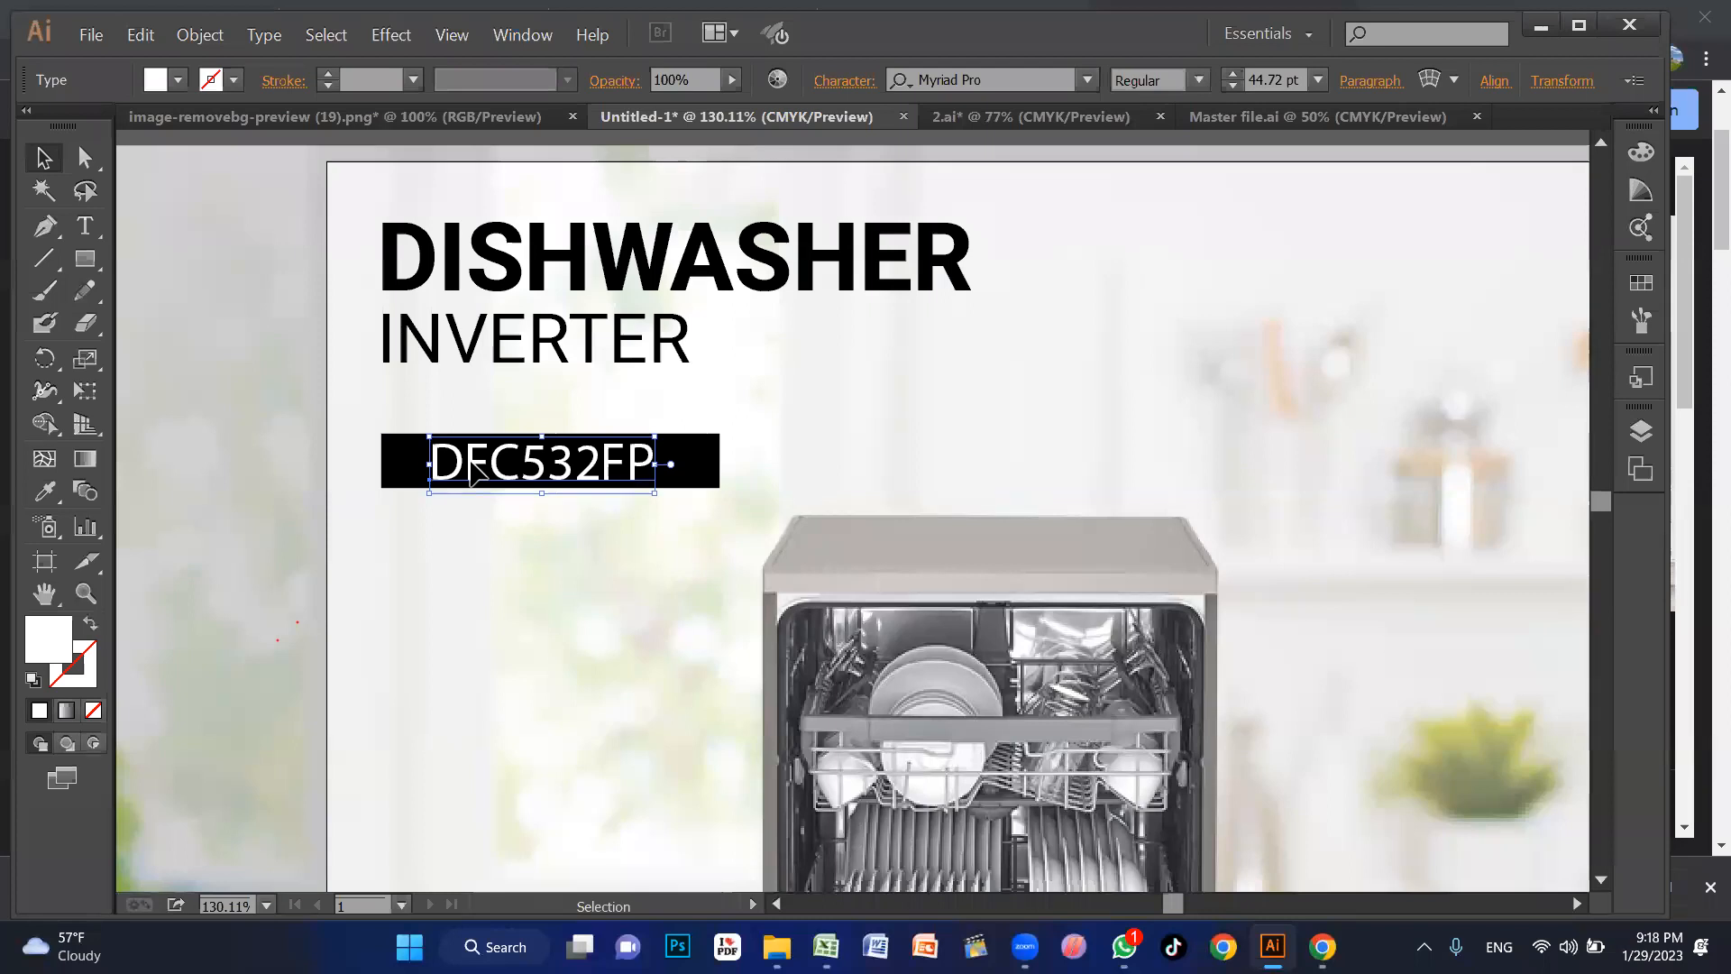
{"action": "left_click_drag", "start_coordinate": [456, 543], "coordinate": [511, 446]}
{"action": "left_click", "coordinate": [507, 531]}
{"action": "key", "text": "ctrl+0"}
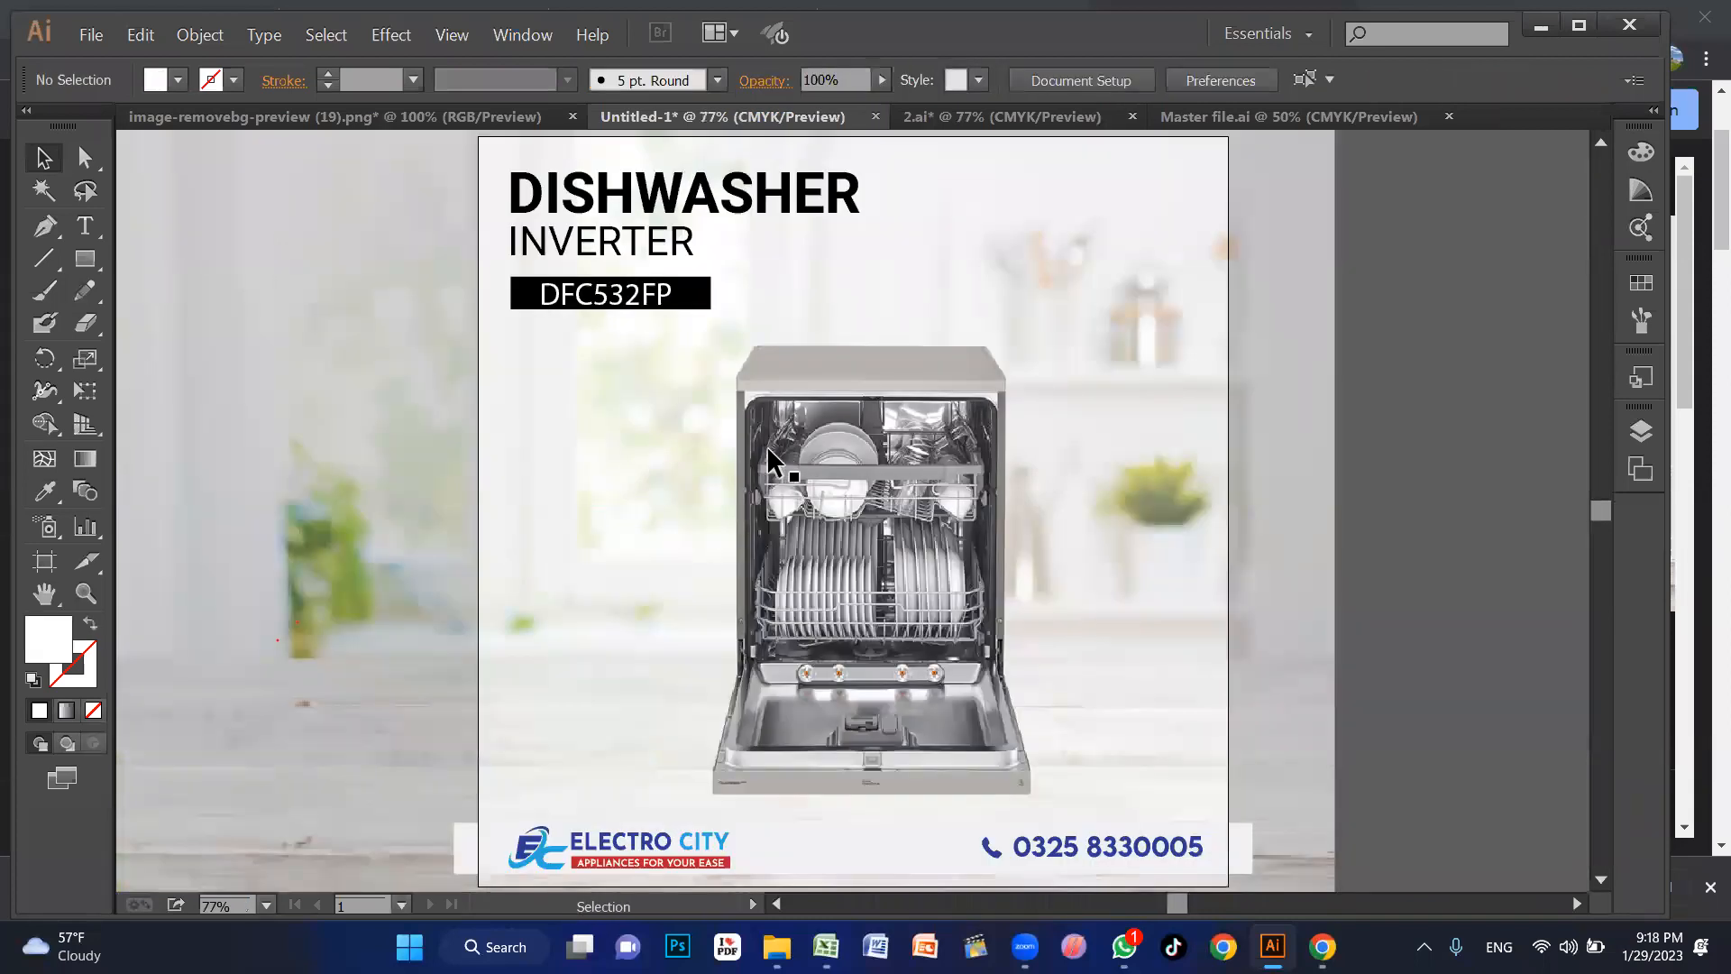
Step: Move the Electro City logo above the footer bar and fill the bar with the logo's dark blue
{"action": "mouse_move", "coordinate": [875, 832]}
{"action": "left_mouse_down"}
{"action": "mouse_move", "coordinate": [877, 800]}
{"action": "mouse_move", "coordinate": [877, 832]}
{"action": "left_mouse_up"}
{"action": "left_click_drag", "start_coordinate": [657, 828], "coordinate": [625, 613]}
{"action": "left_click", "coordinate": [790, 834]}
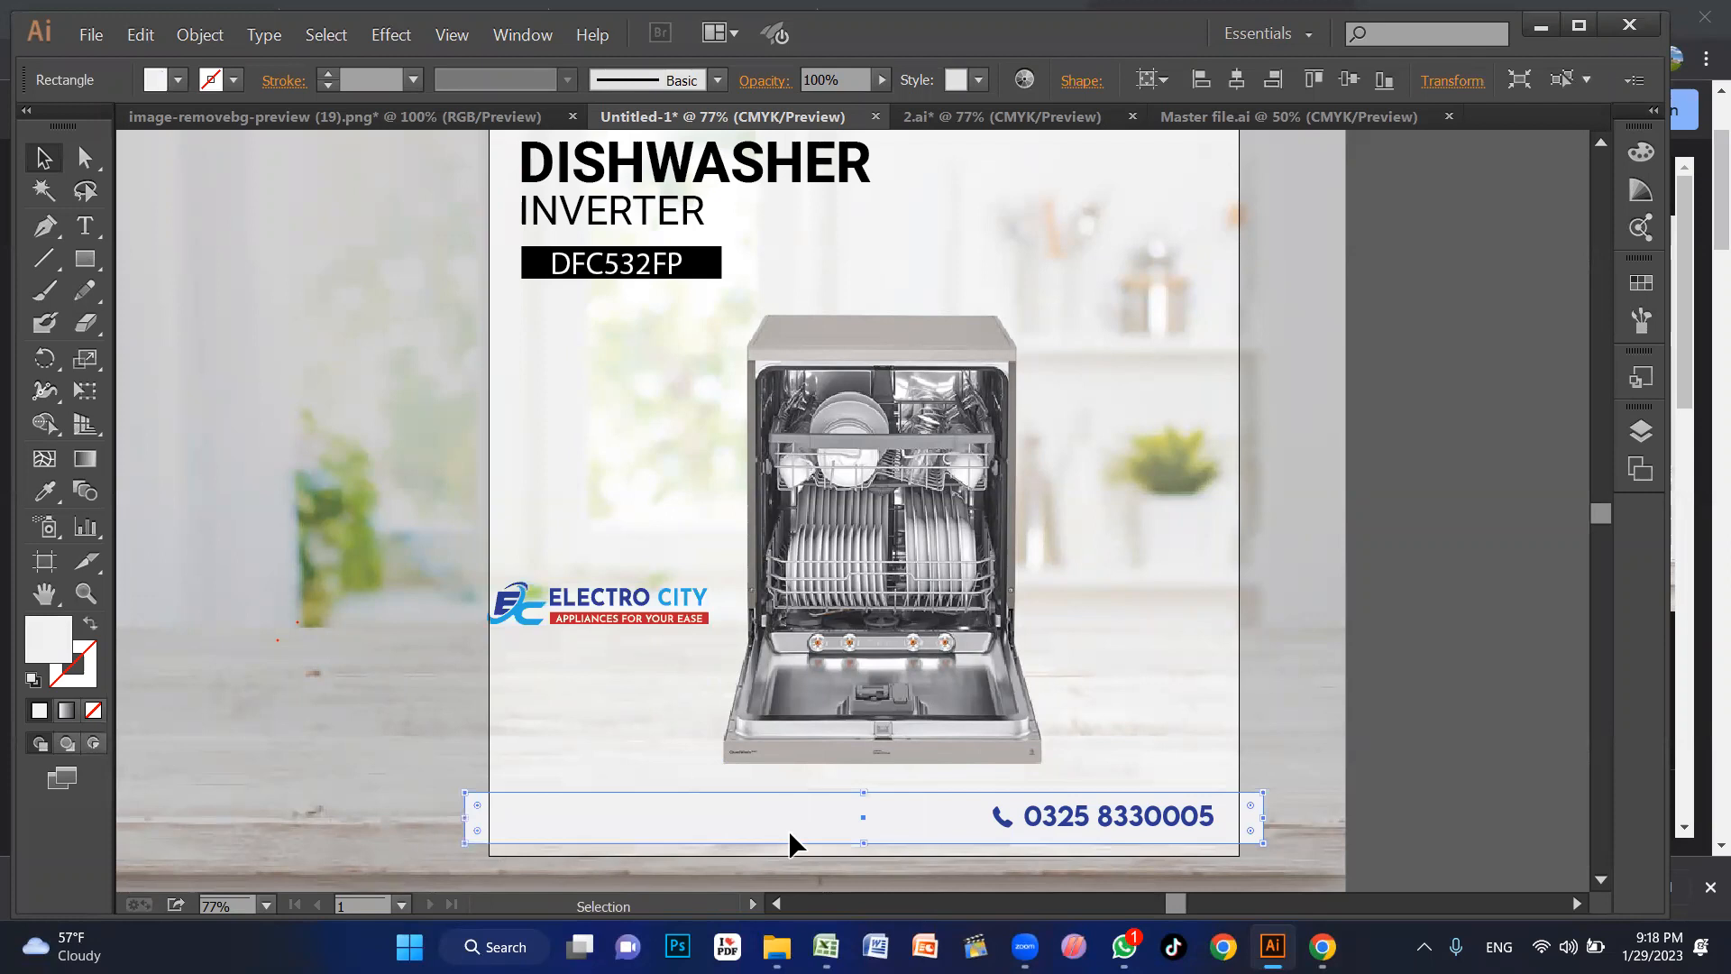
{"action": "key", "text": "i"}
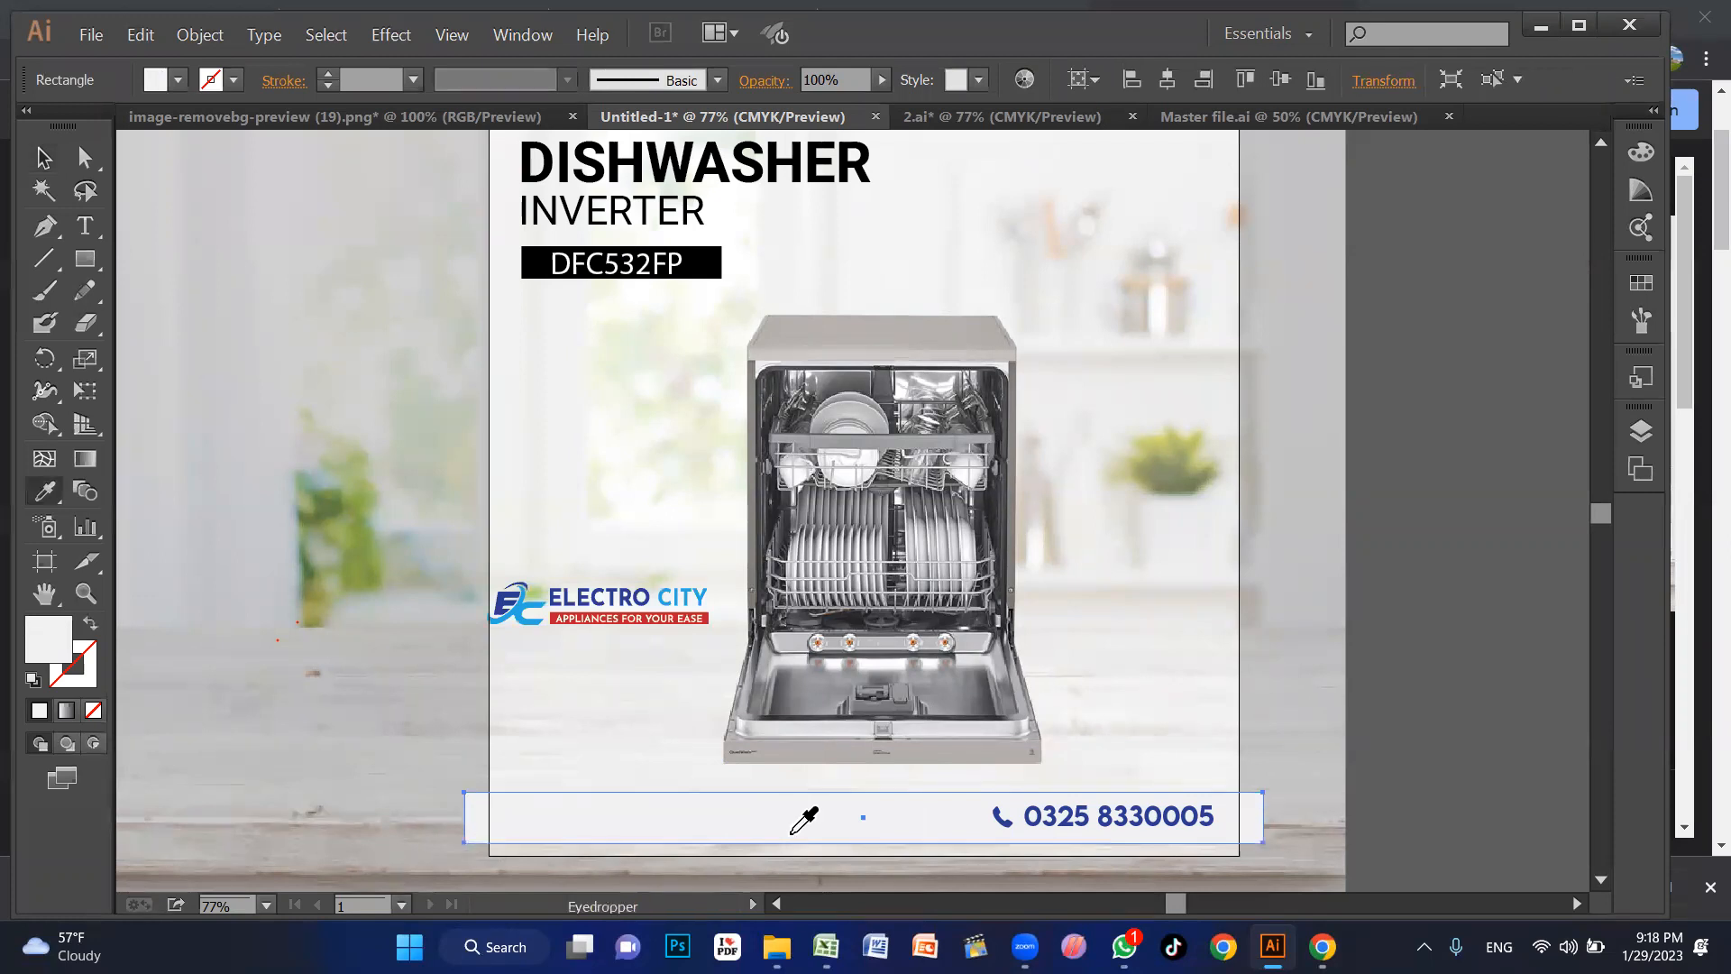
{"action": "left_click", "coordinate": [506, 602]}
{"action": "key", "text": "v"}
{"action": "scroll", "coordinate": [898, 734], "scroll_direction": "down", "scroll_amount": 2}
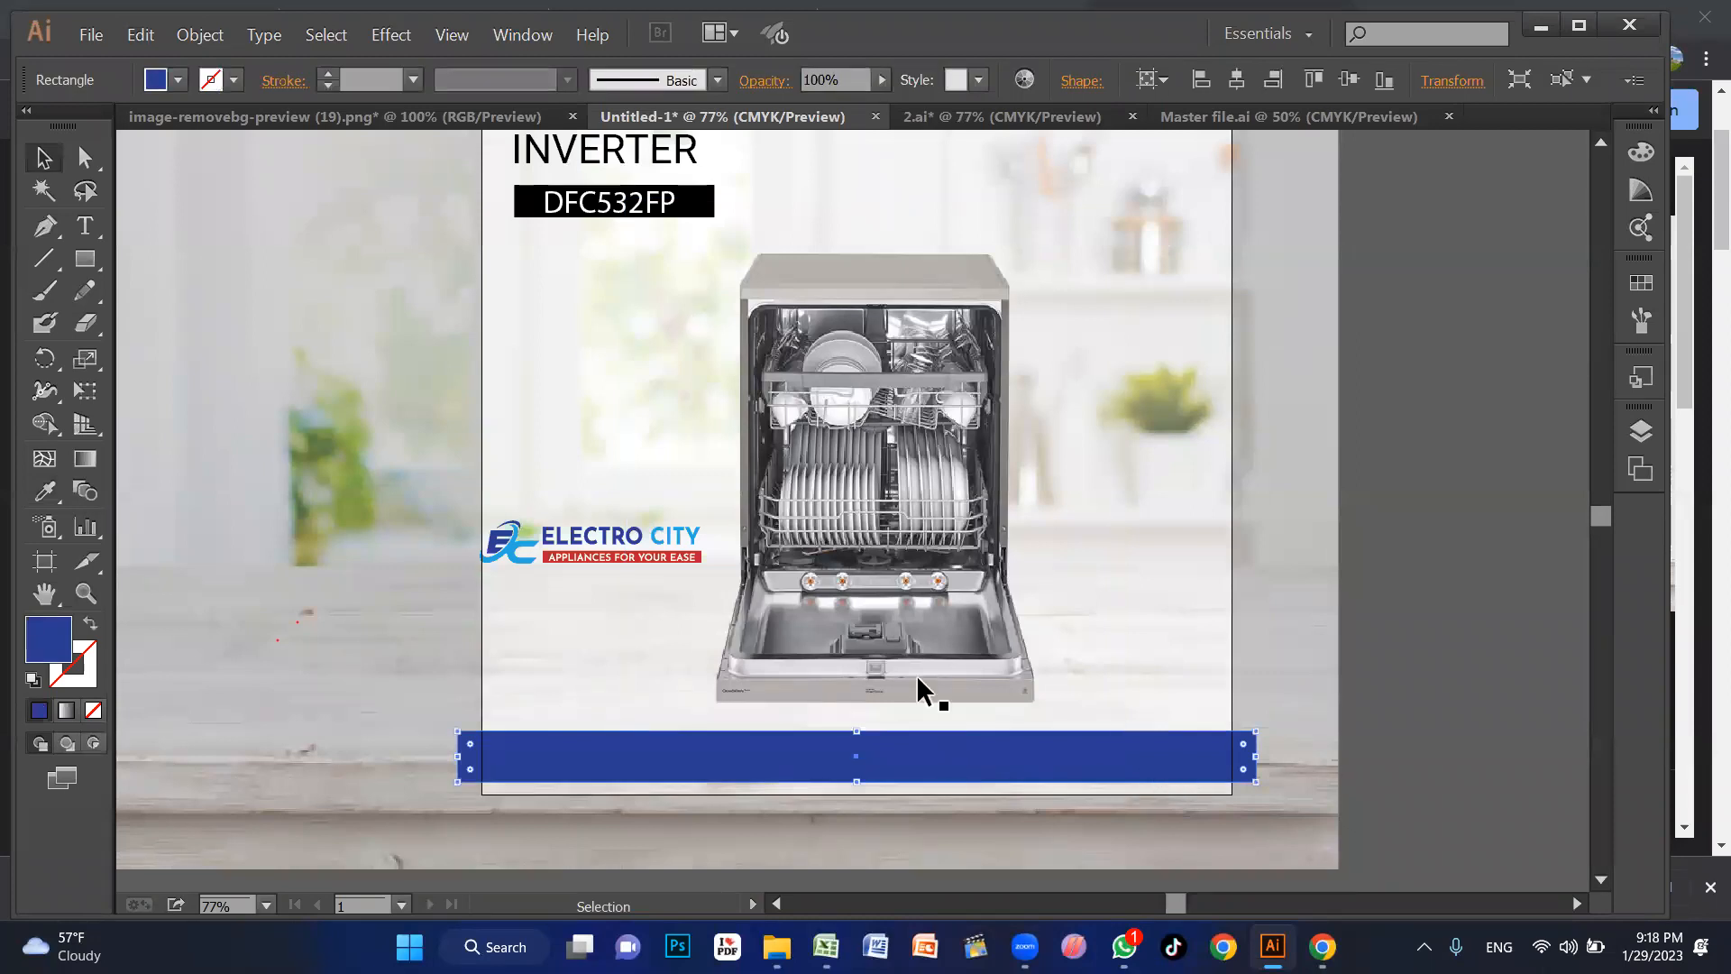
{"action": "key", "text": "alt+Tab"}
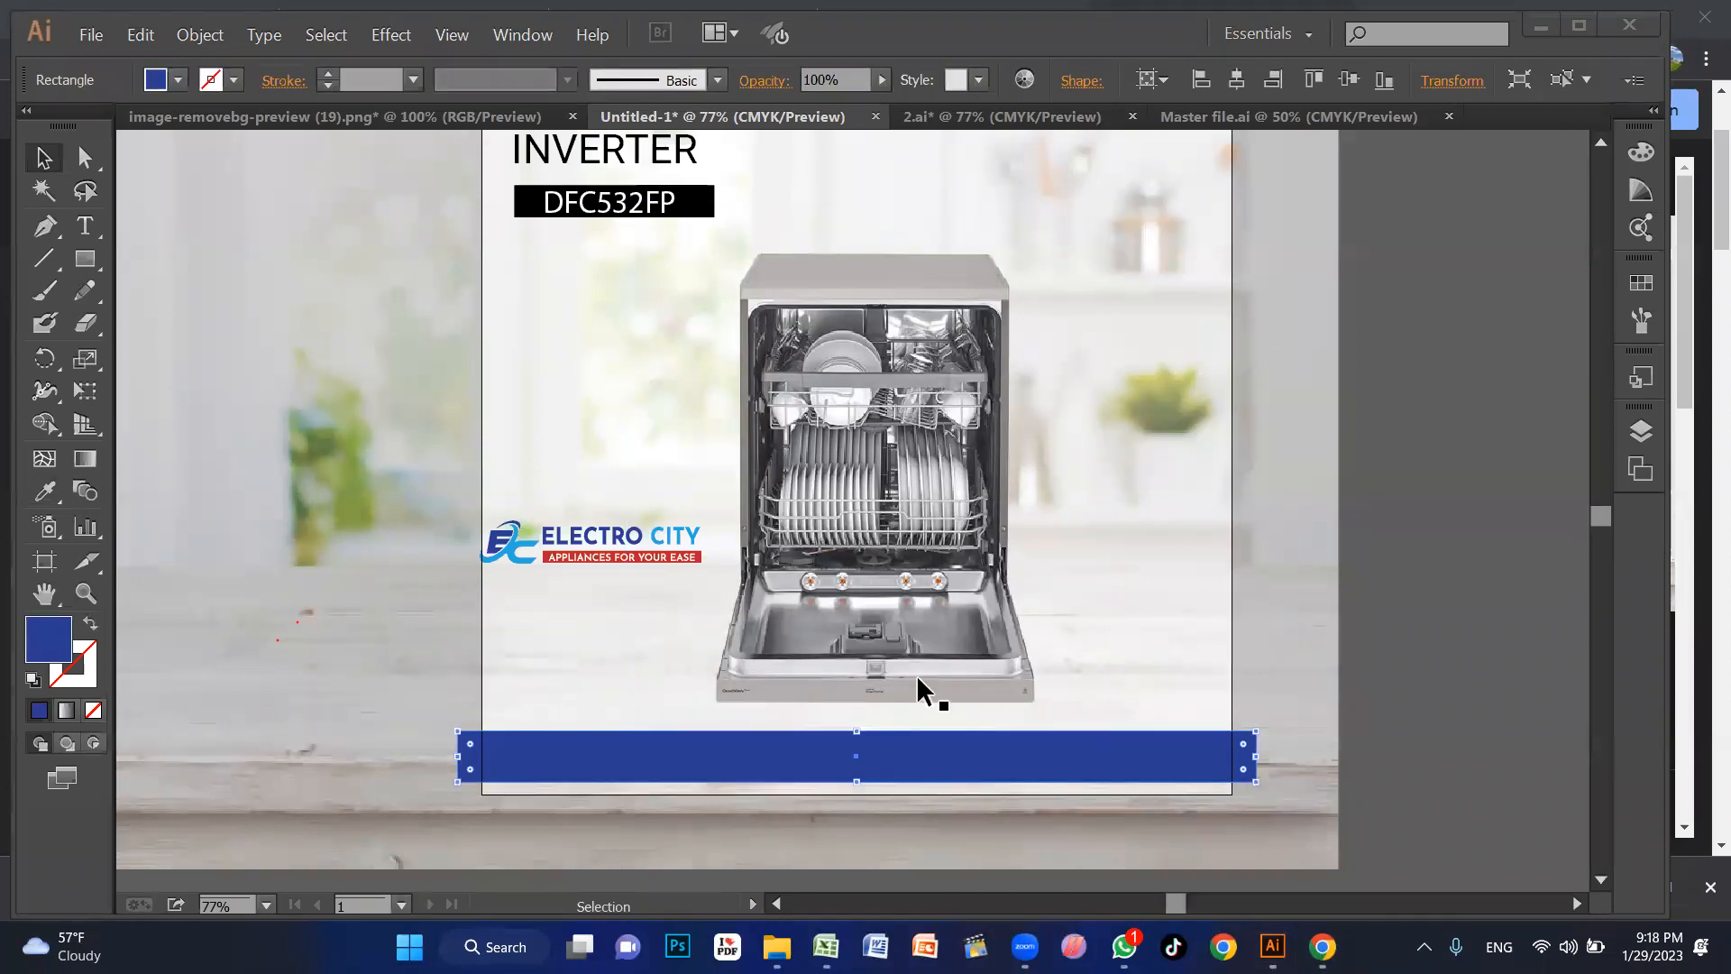
{"action": "left_click", "coordinate": [1125, 741]}
{"action": "key", "text": "ctrl+f"}
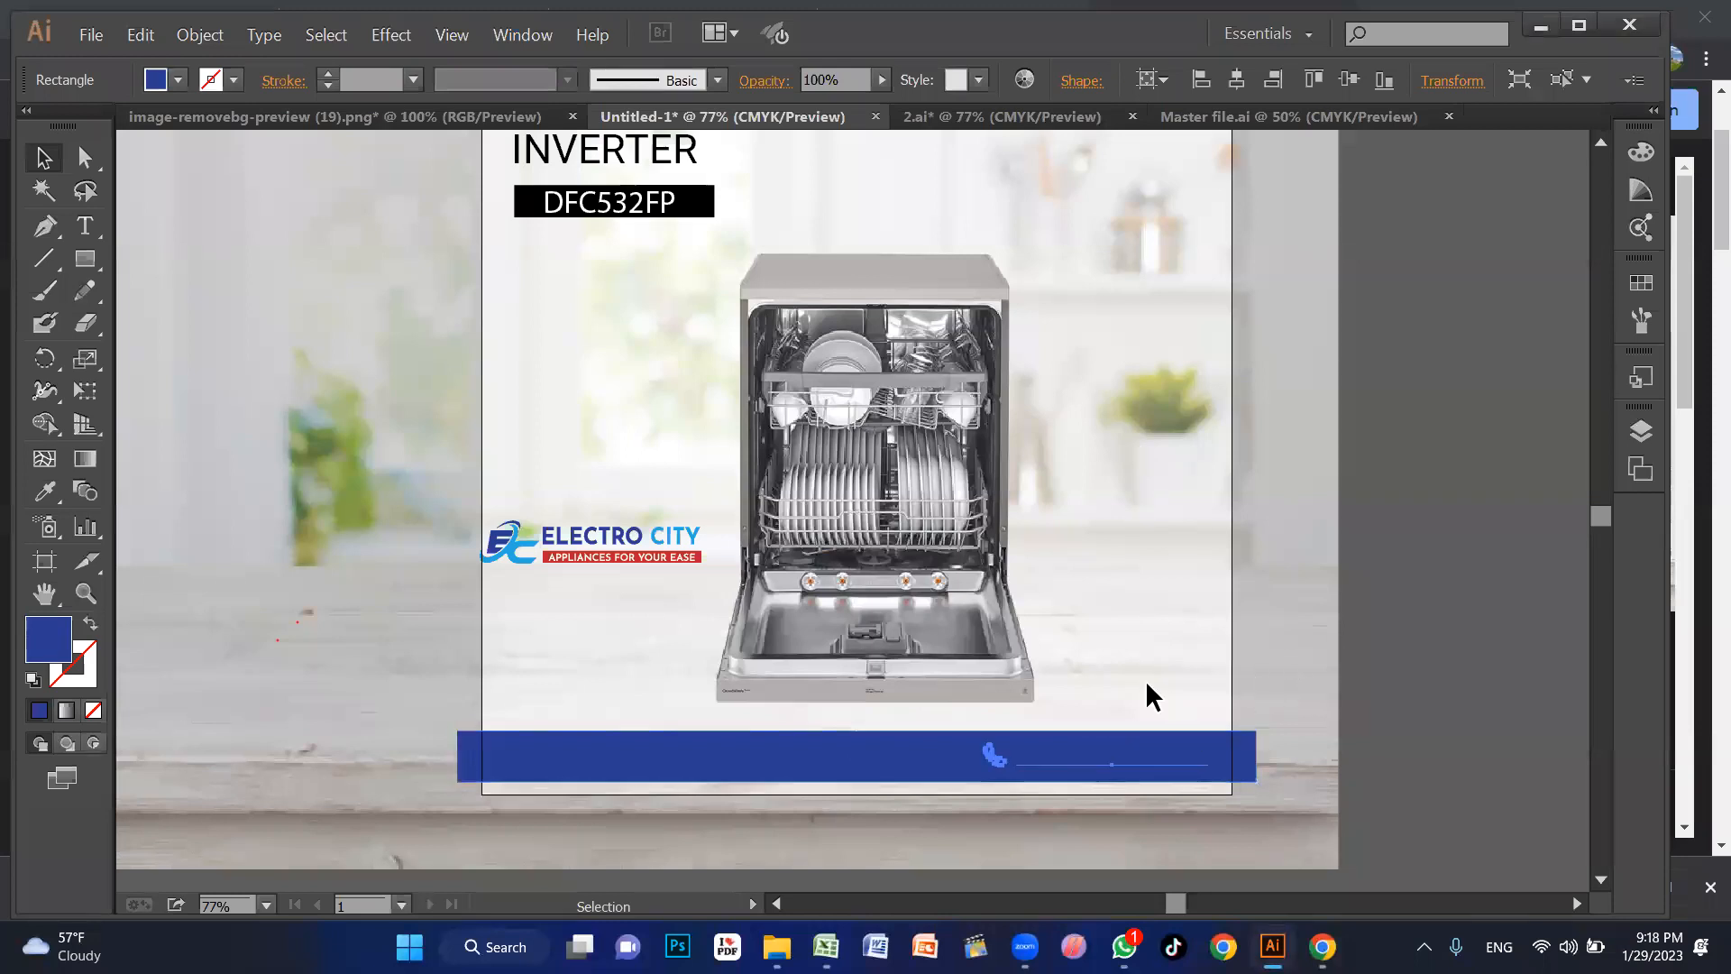
{"action": "left_click", "coordinate": [1065, 766]}
{"action": "left_click", "coordinate": [1141, 709]}
{"action": "left_click", "coordinate": [1057, 766]}
{"action": "left_click_drag", "start_coordinate": [876, 757], "coordinate": [876, 792]}
{"action": "key", "text": "ctrl+z"}
{"action": "left_click", "coordinate": [1149, 702]}
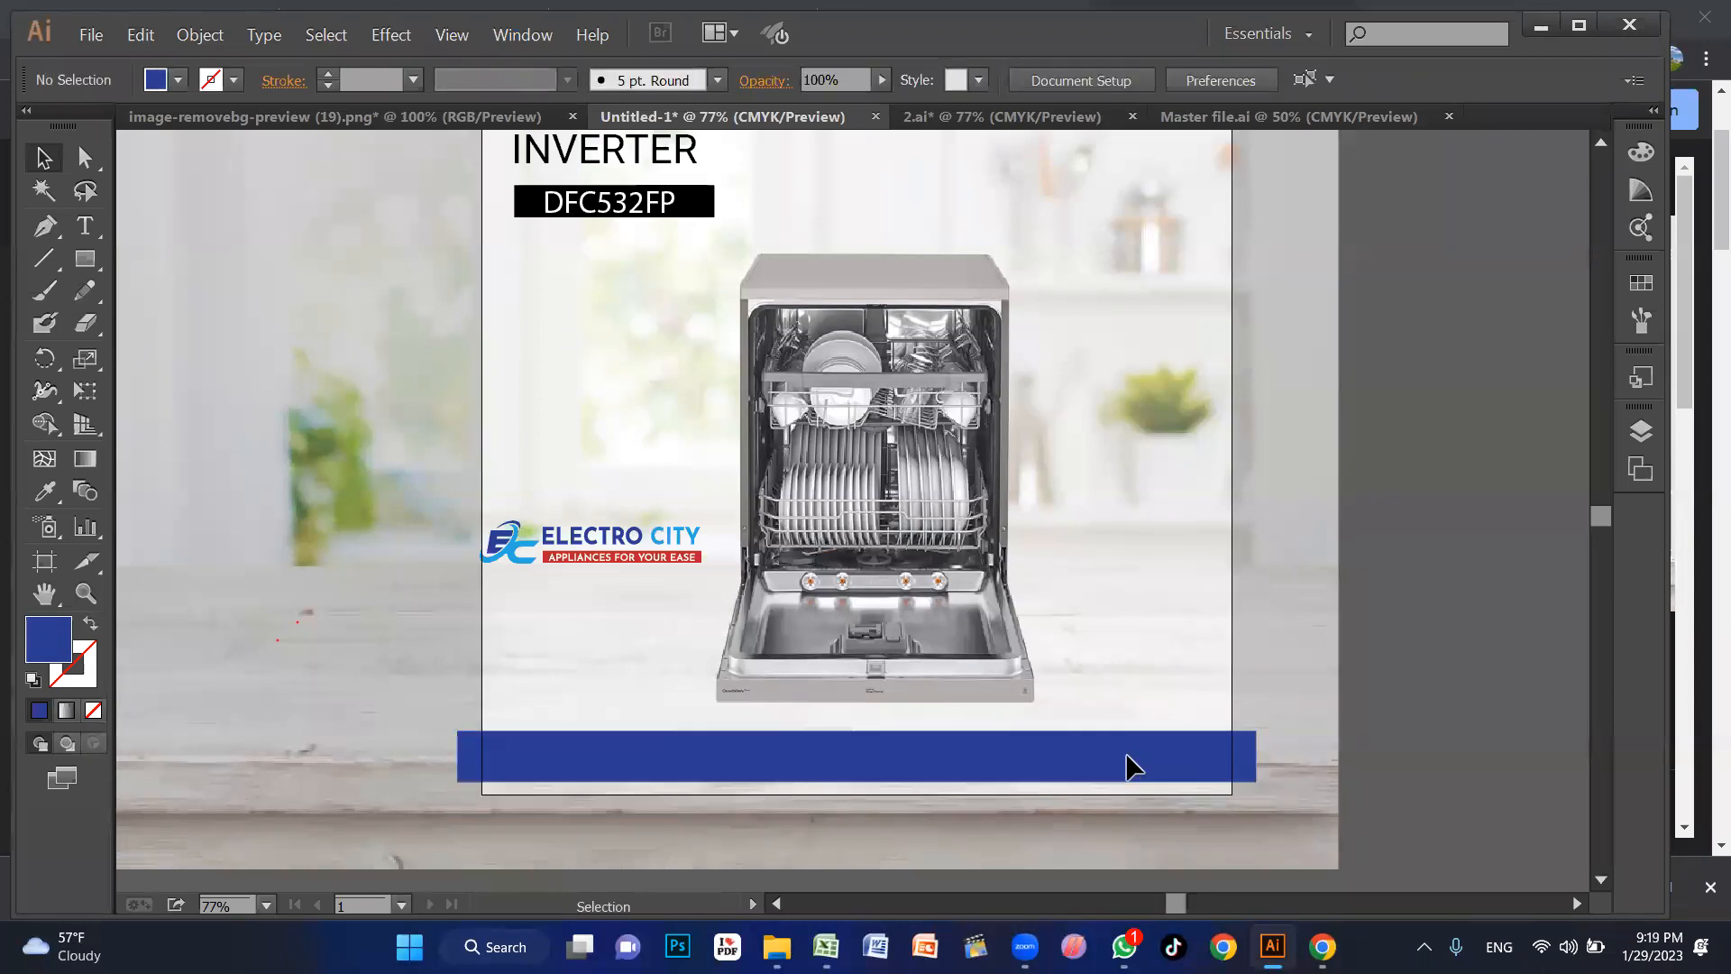
Step: Color the footer's phone icon and number white and set their opacity to 100%
{"action": "left_click", "coordinate": [1118, 766]}
{"action": "key", "text": "i"}
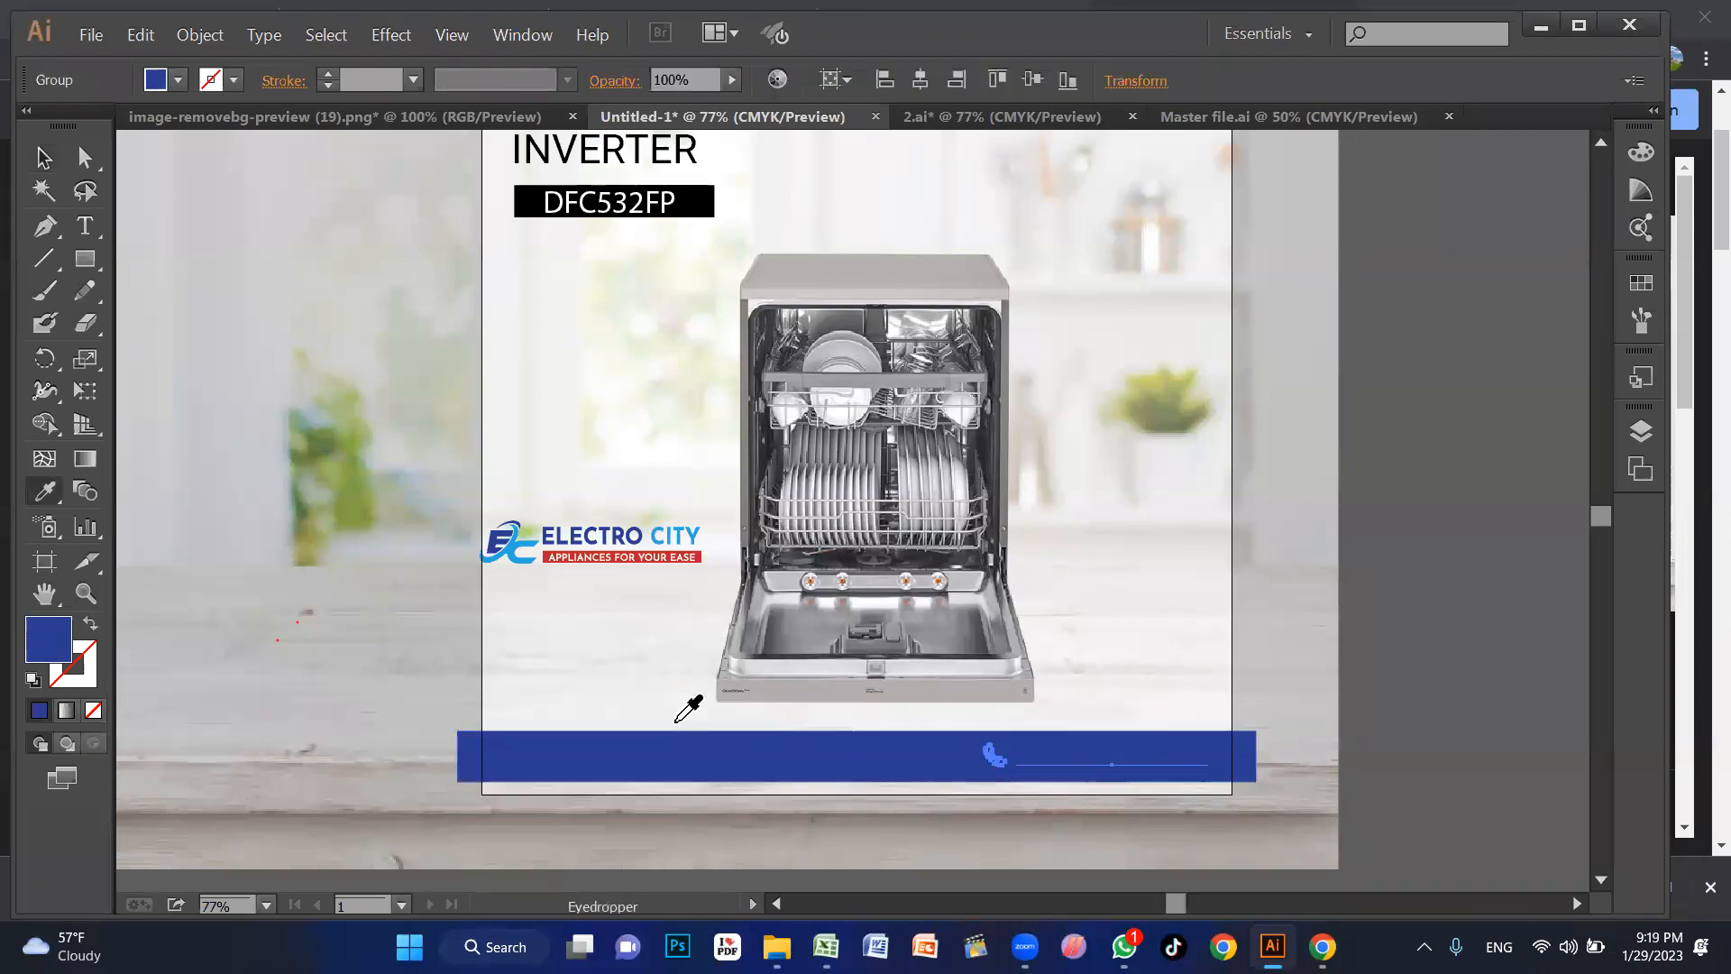
{"action": "left_click", "coordinate": [512, 300]}
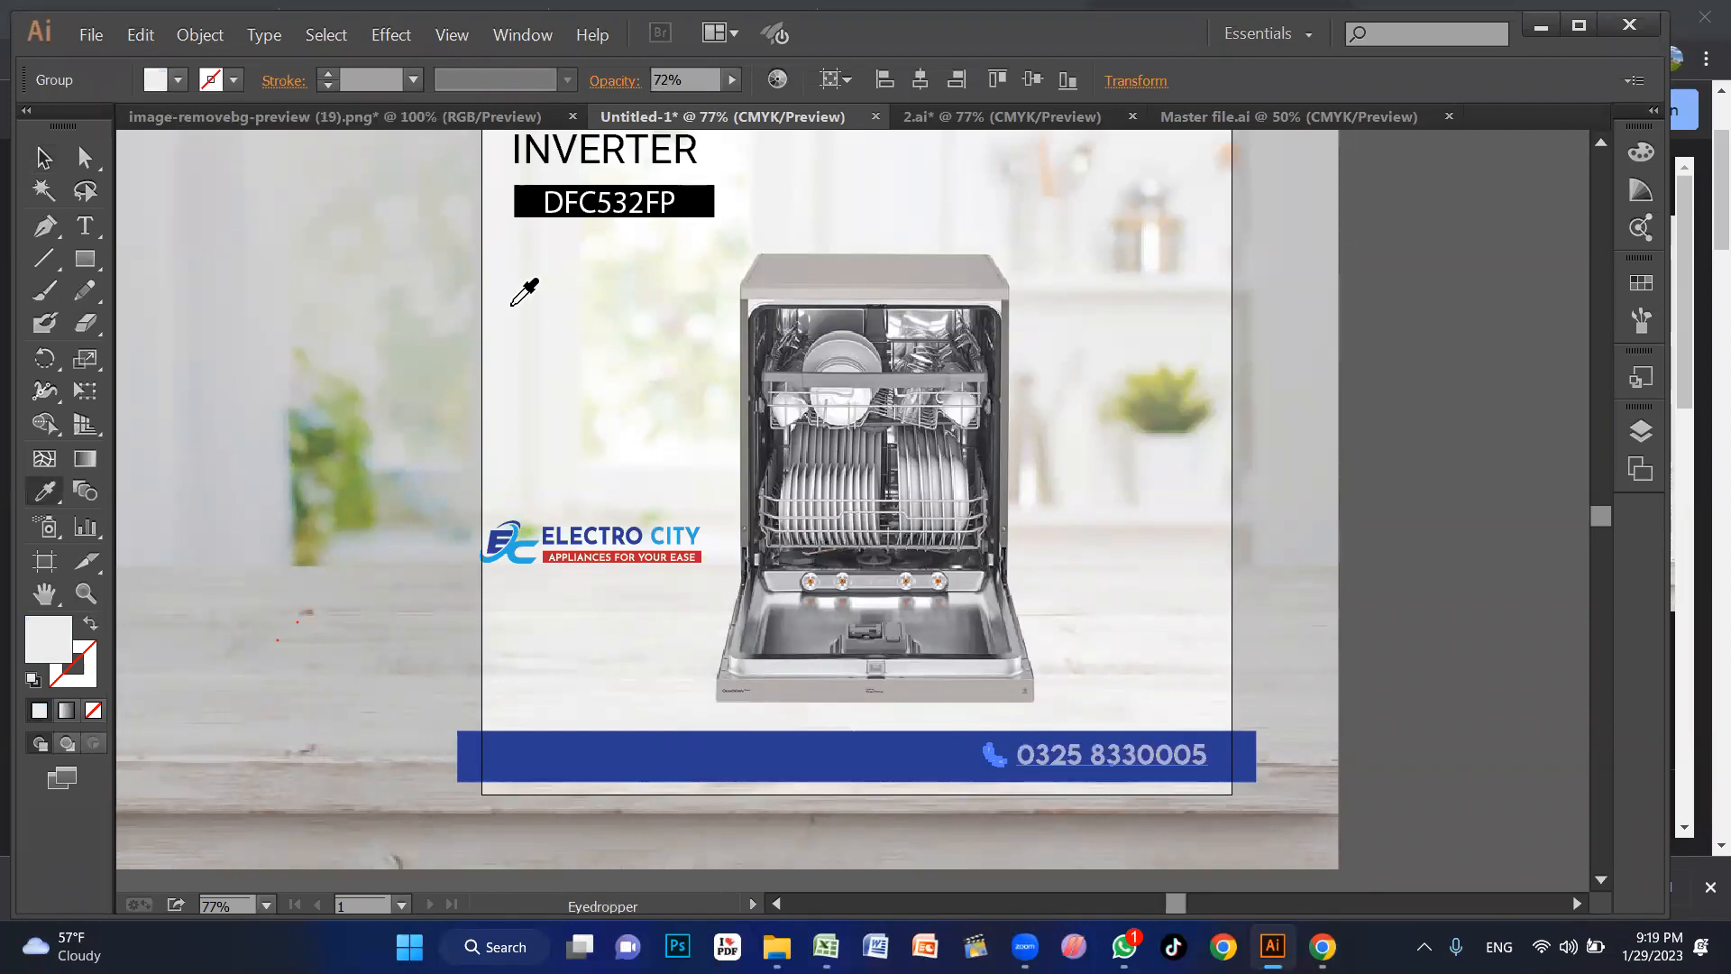
{"action": "left_click", "coordinate": [178, 80]}
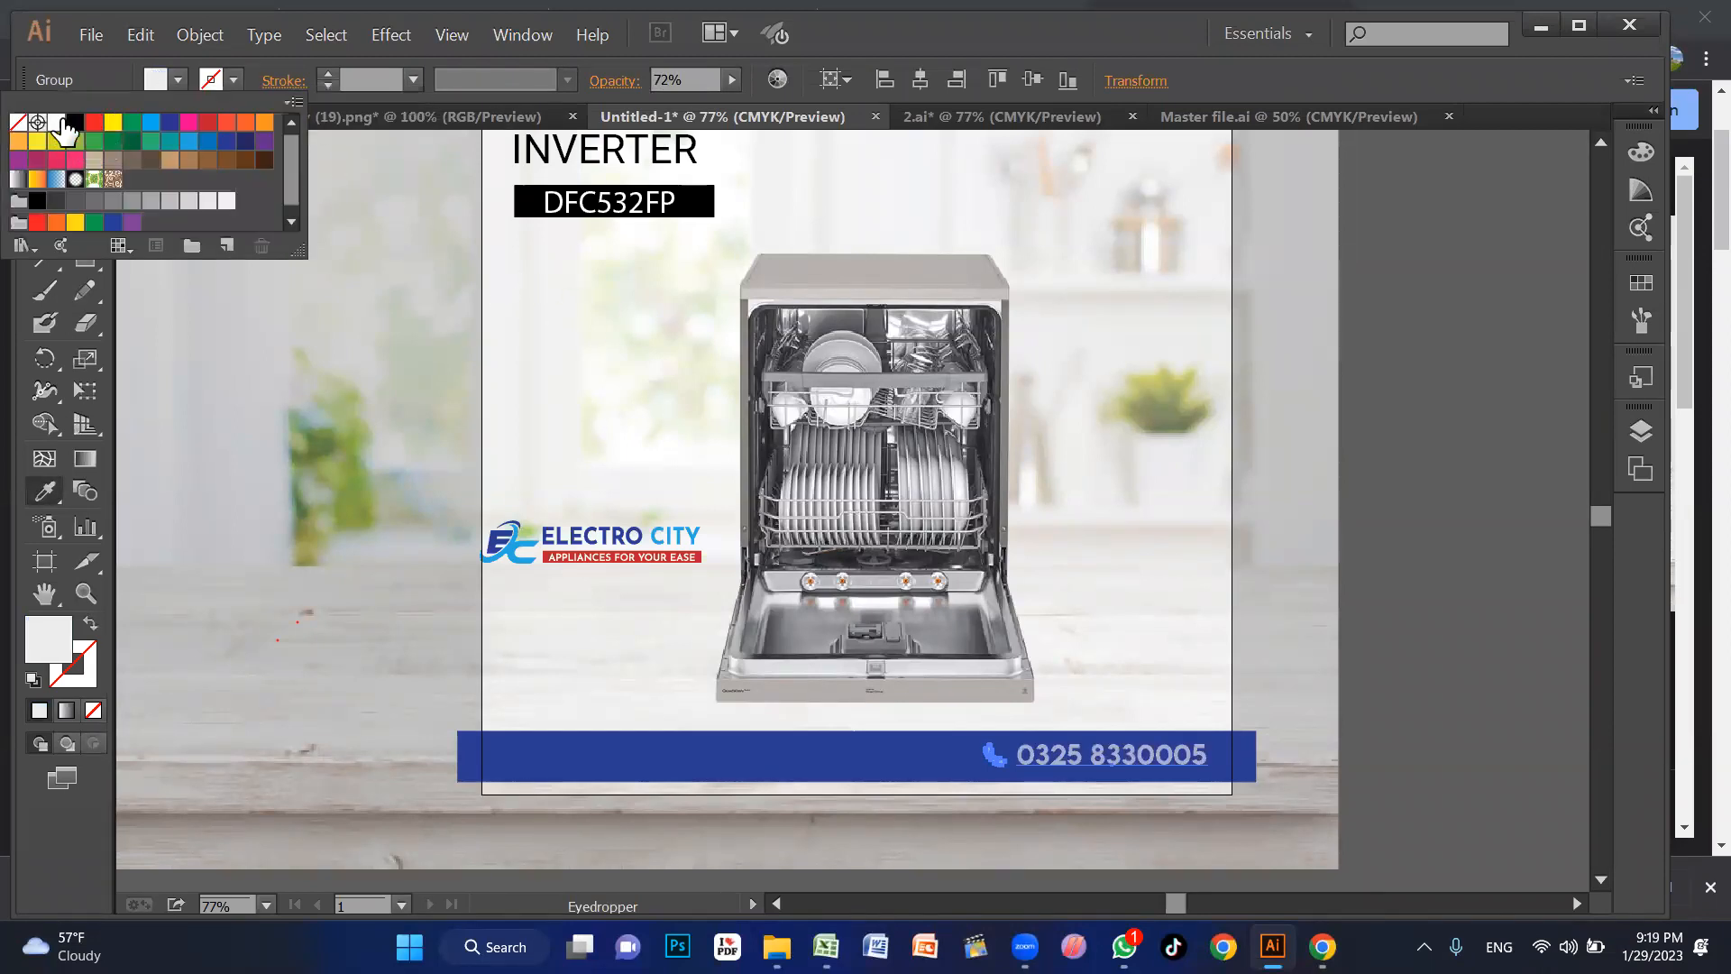
{"action": "left_click", "coordinate": [1016, 572]}
{"action": "key", "text": "v"}
{"action": "left_click", "coordinate": [732, 80]}
{"action": "left_click_drag", "start_coordinate": [702, 107], "coordinate": [745, 102]}
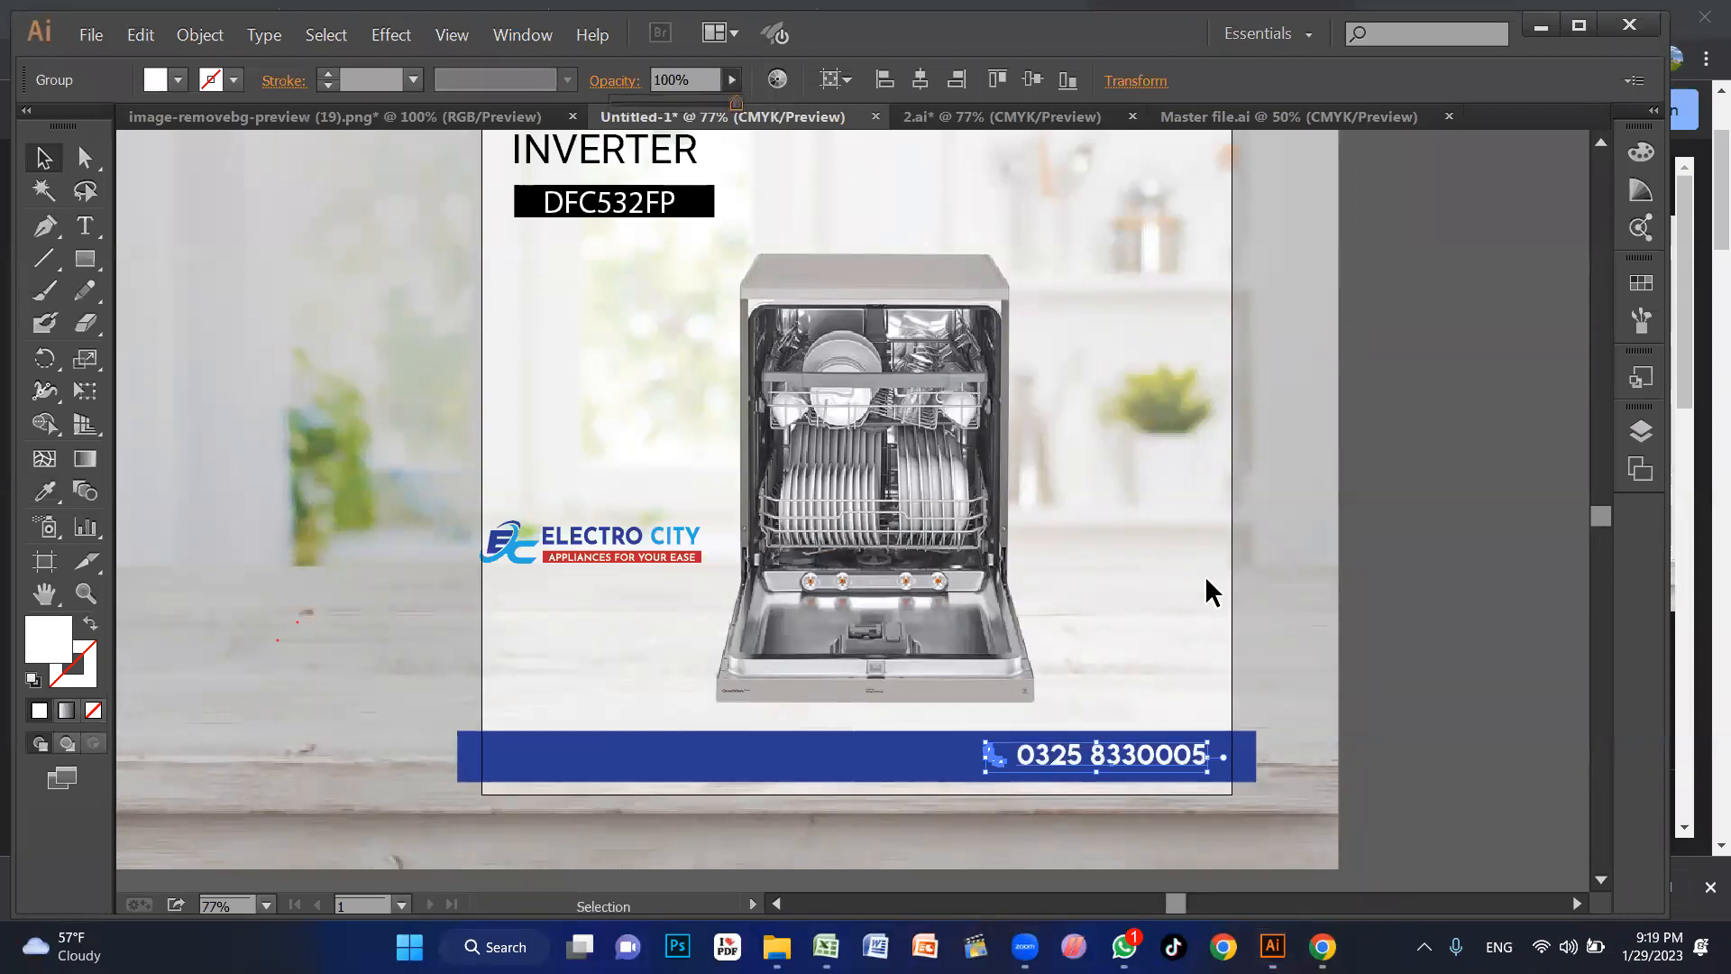
Step: Move the Electro City logo down onto the left end of the blue footer bar
{"action": "left_click", "coordinate": [604, 546]}
{"action": "left_click", "coordinate": [609, 556]}
{"action": "key", "text": "Delete"}
{"action": "left_click_drag", "start_coordinate": [611, 559], "coordinate": [636, 770]}
{"action": "left_click", "coordinate": [559, 670]}
Step: Fill the entire Electro City logo in the footer with white
{"action": "key", "text": "z"}
{"action": "left_click_drag", "start_coordinate": [415, 686], "coordinate": [835, 845]}
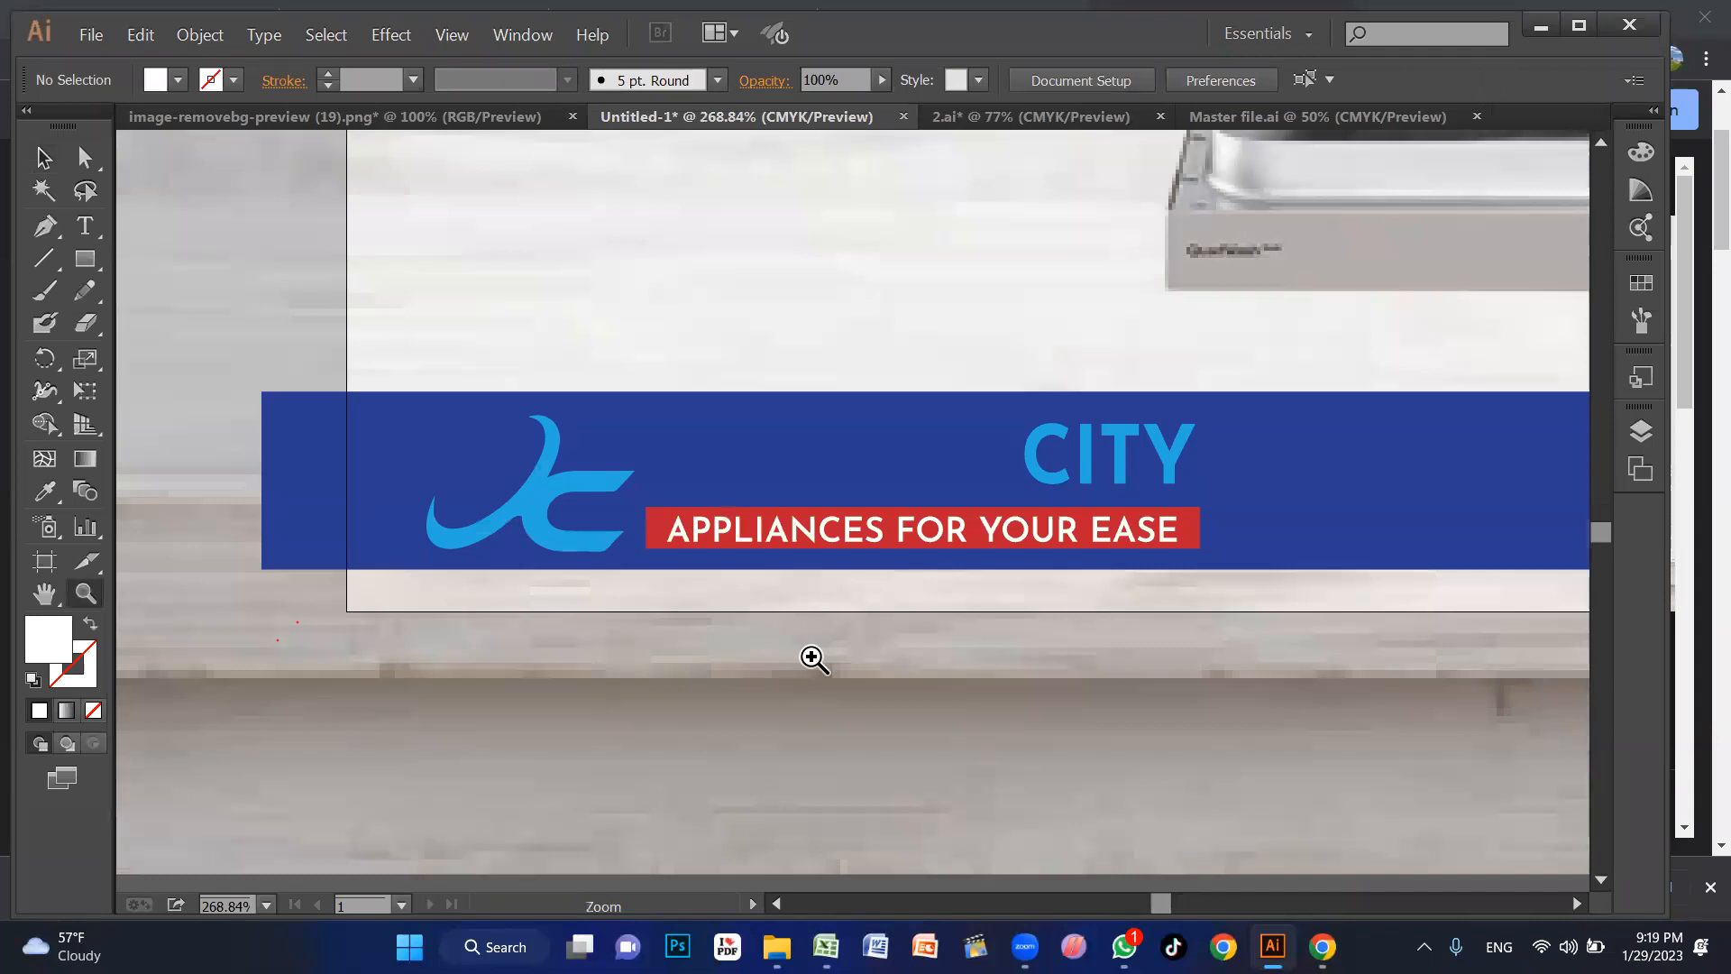
{"action": "left_click", "coordinate": [766, 530], "text": "alt"}
{"action": "left_click", "coordinate": [766, 530], "text": "alt"}
{"action": "left_click", "coordinate": [835, 538], "text": "alt"}
{"action": "left_click_drag", "start_coordinate": [835, 539], "coordinate": [681, 705]}
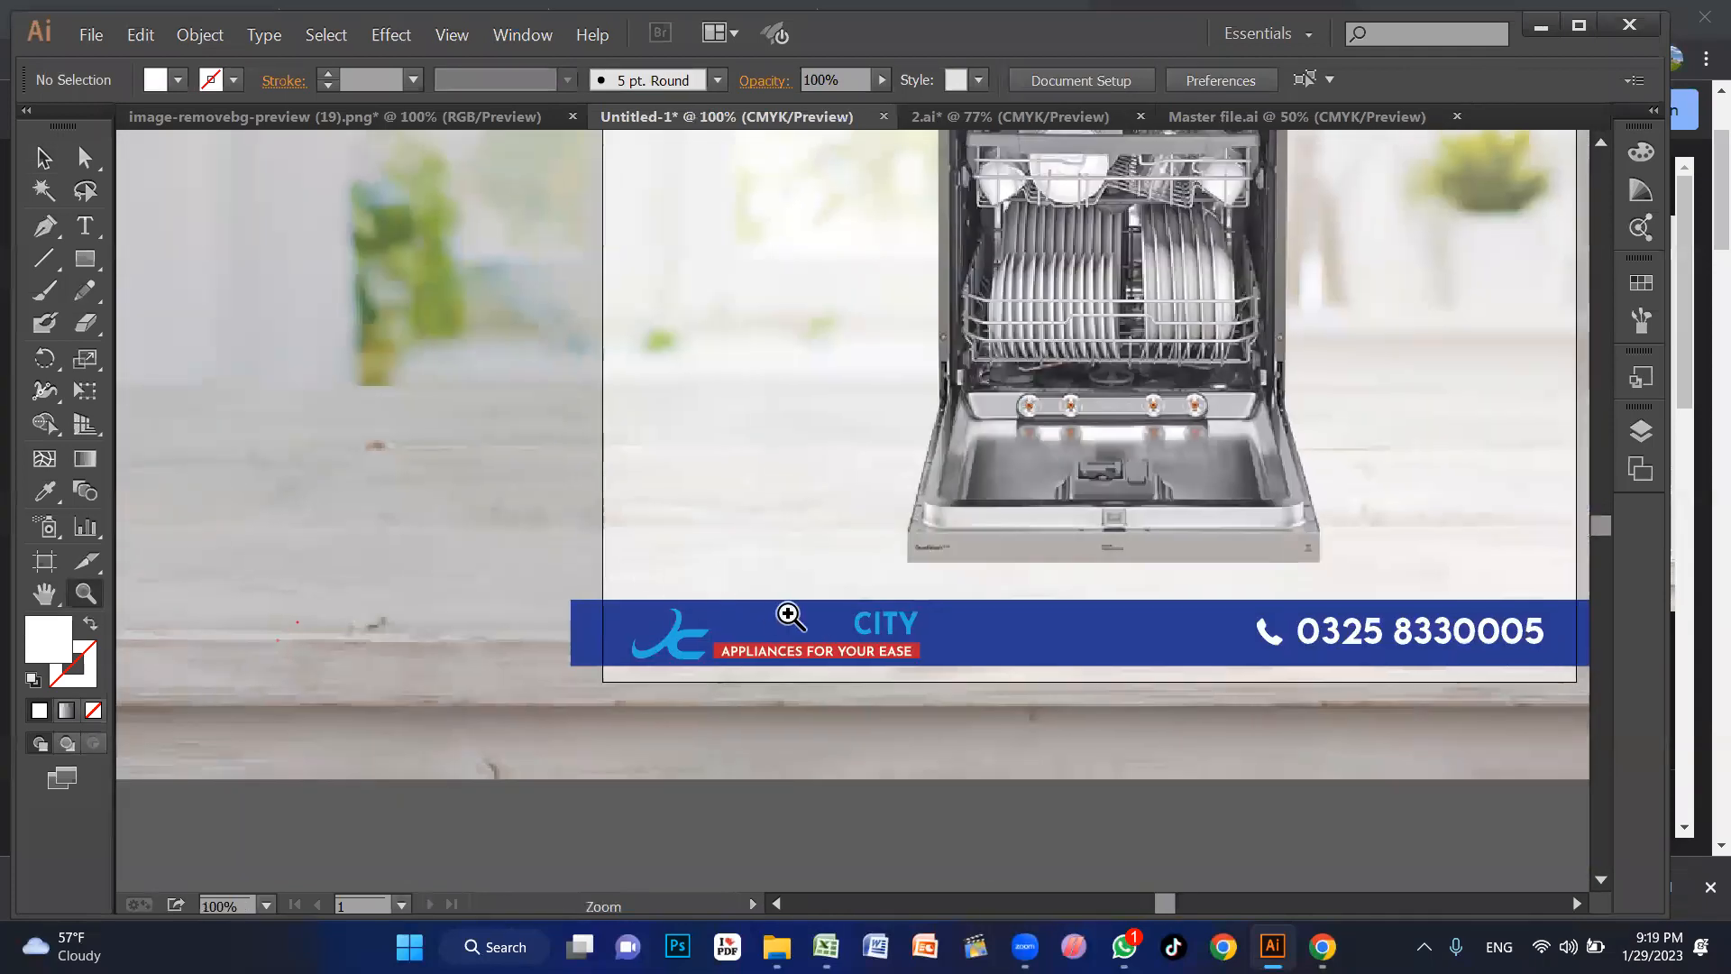
{"action": "left_click", "coordinate": [790, 616]}
{"action": "key", "text": "v"}
{"action": "left_click", "coordinate": [897, 610]}
{"action": "left_click", "coordinate": [823, 702]}
{"action": "left_click", "coordinate": [843, 619]}
{"action": "left_click", "coordinate": [156, 79]}
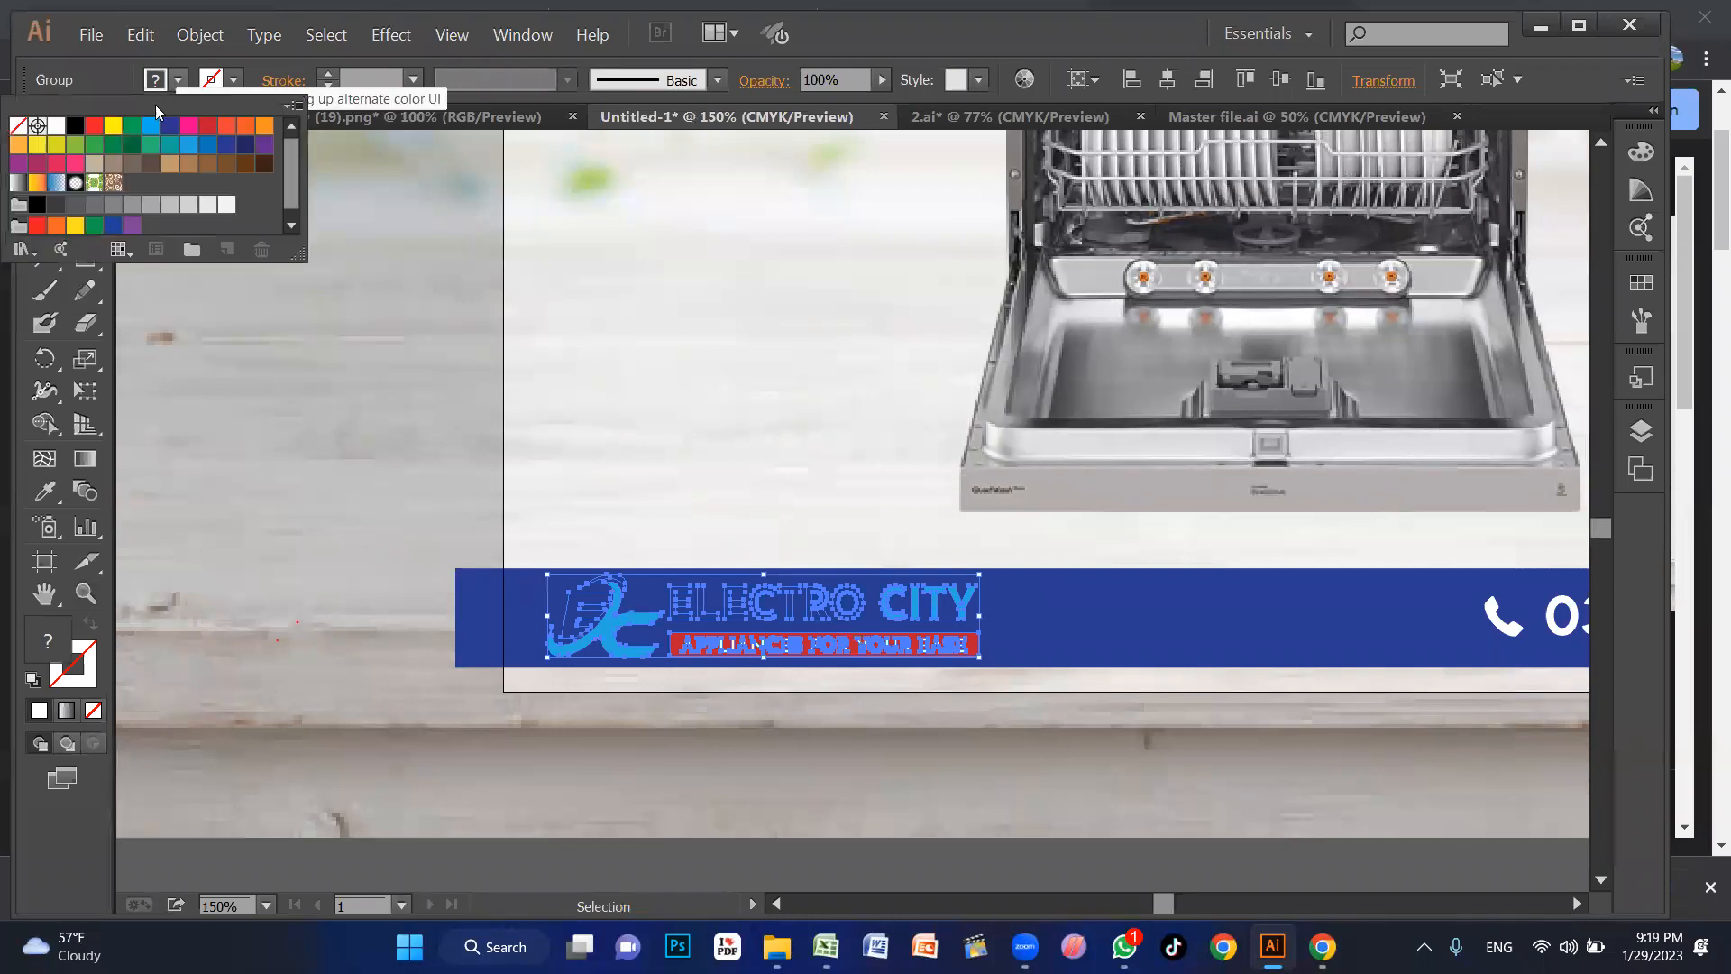
{"action": "left_click", "coordinate": [56, 125]}
{"action": "left_click", "coordinate": [755, 527]}
{"action": "left_click", "coordinate": [756, 527]}
Step: Recolor the logo's APPLIANCES FOR YOUR EASE tagline with the blue sampled from the footer bar
{"action": "key", "text": "z"}
{"action": "left_click_drag", "start_coordinate": [430, 495], "coordinate": [1093, 795]}
{"action": "left_click_drag", "start_coordinate": [962, 611], "coordinate": [855, 692]}
{"action": "key", "text": "v"}
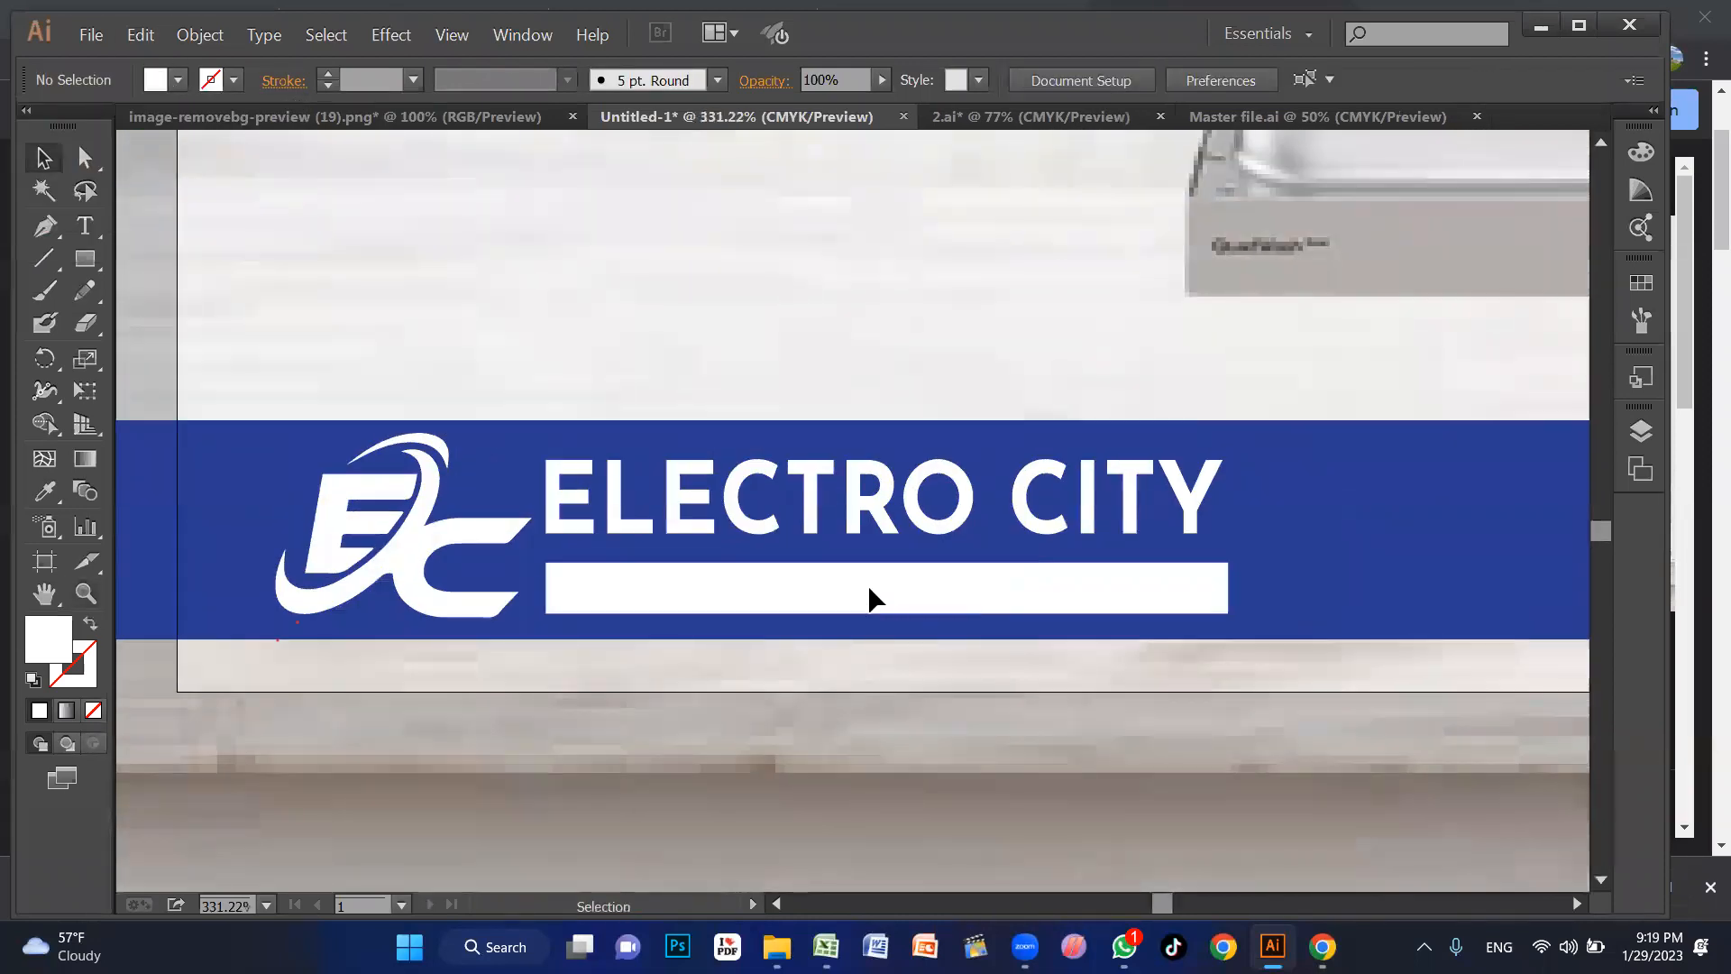
{"action": "left_click", "coordinate": [871, 600]}
{"action": "double_click", "coordinate": [790, 588]}
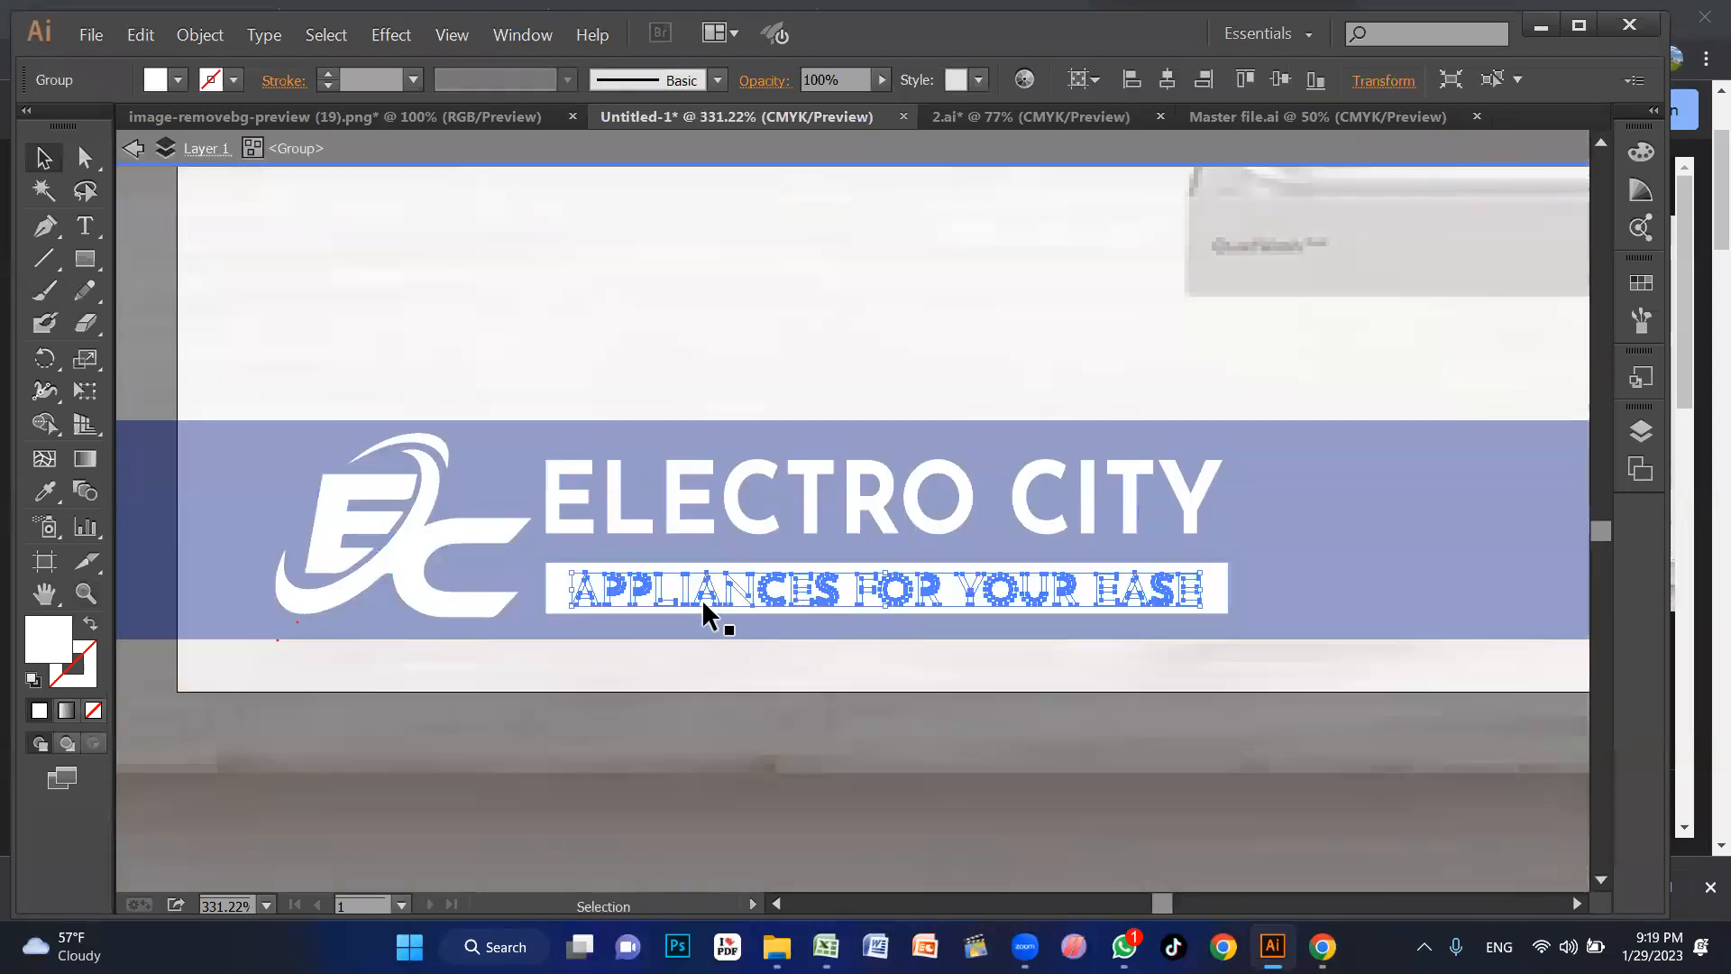
{"action": "double_click", "coordinate": [649, 657]}
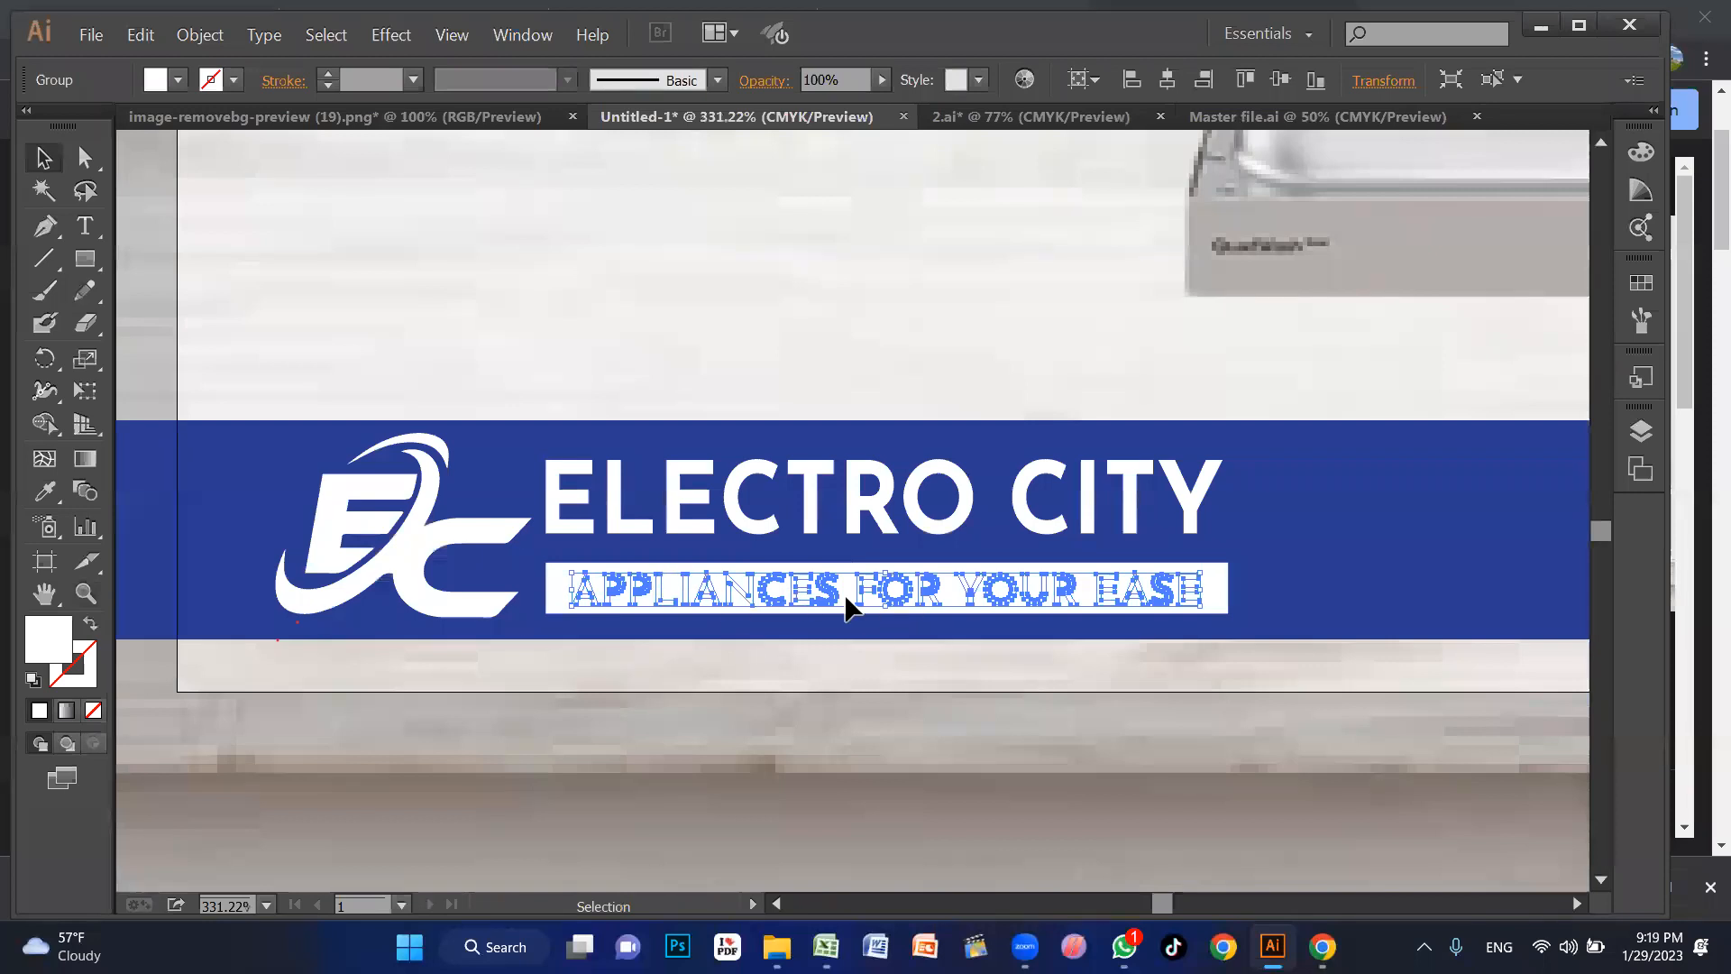
{"action": "left_click", "coordinate": [45, 492]}
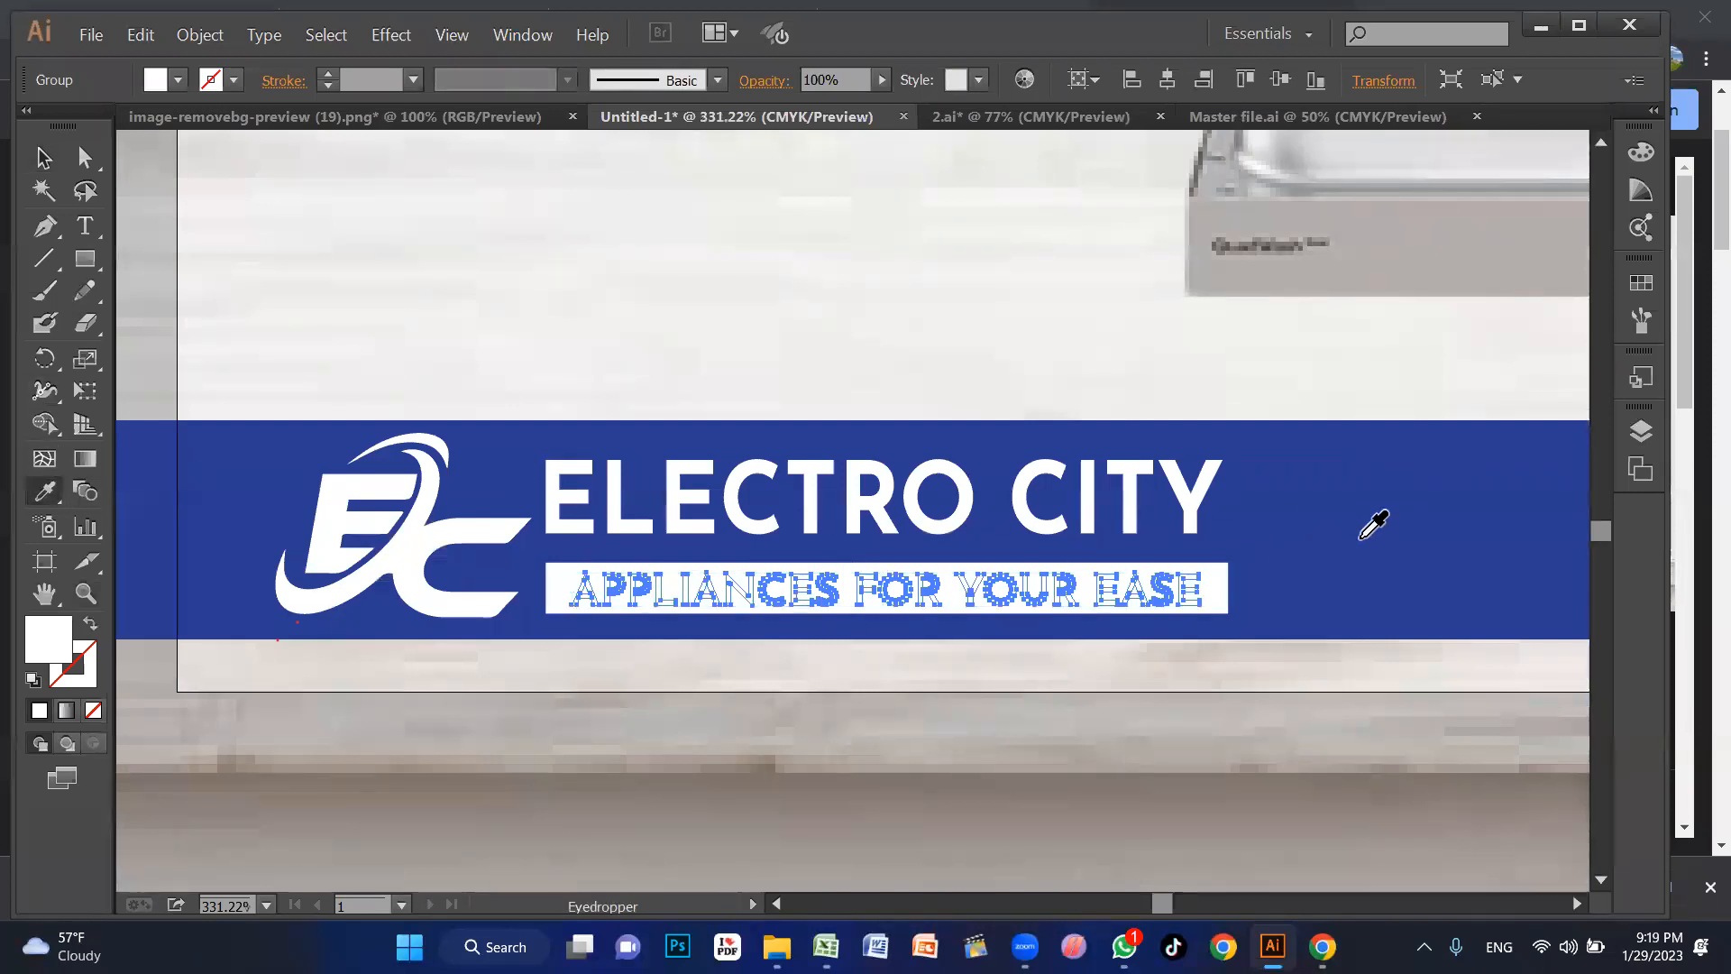
{"action": "left_click", "coordinate": [1353, 483]}
{"action": "key", "text": "ctrl+shift+a"}
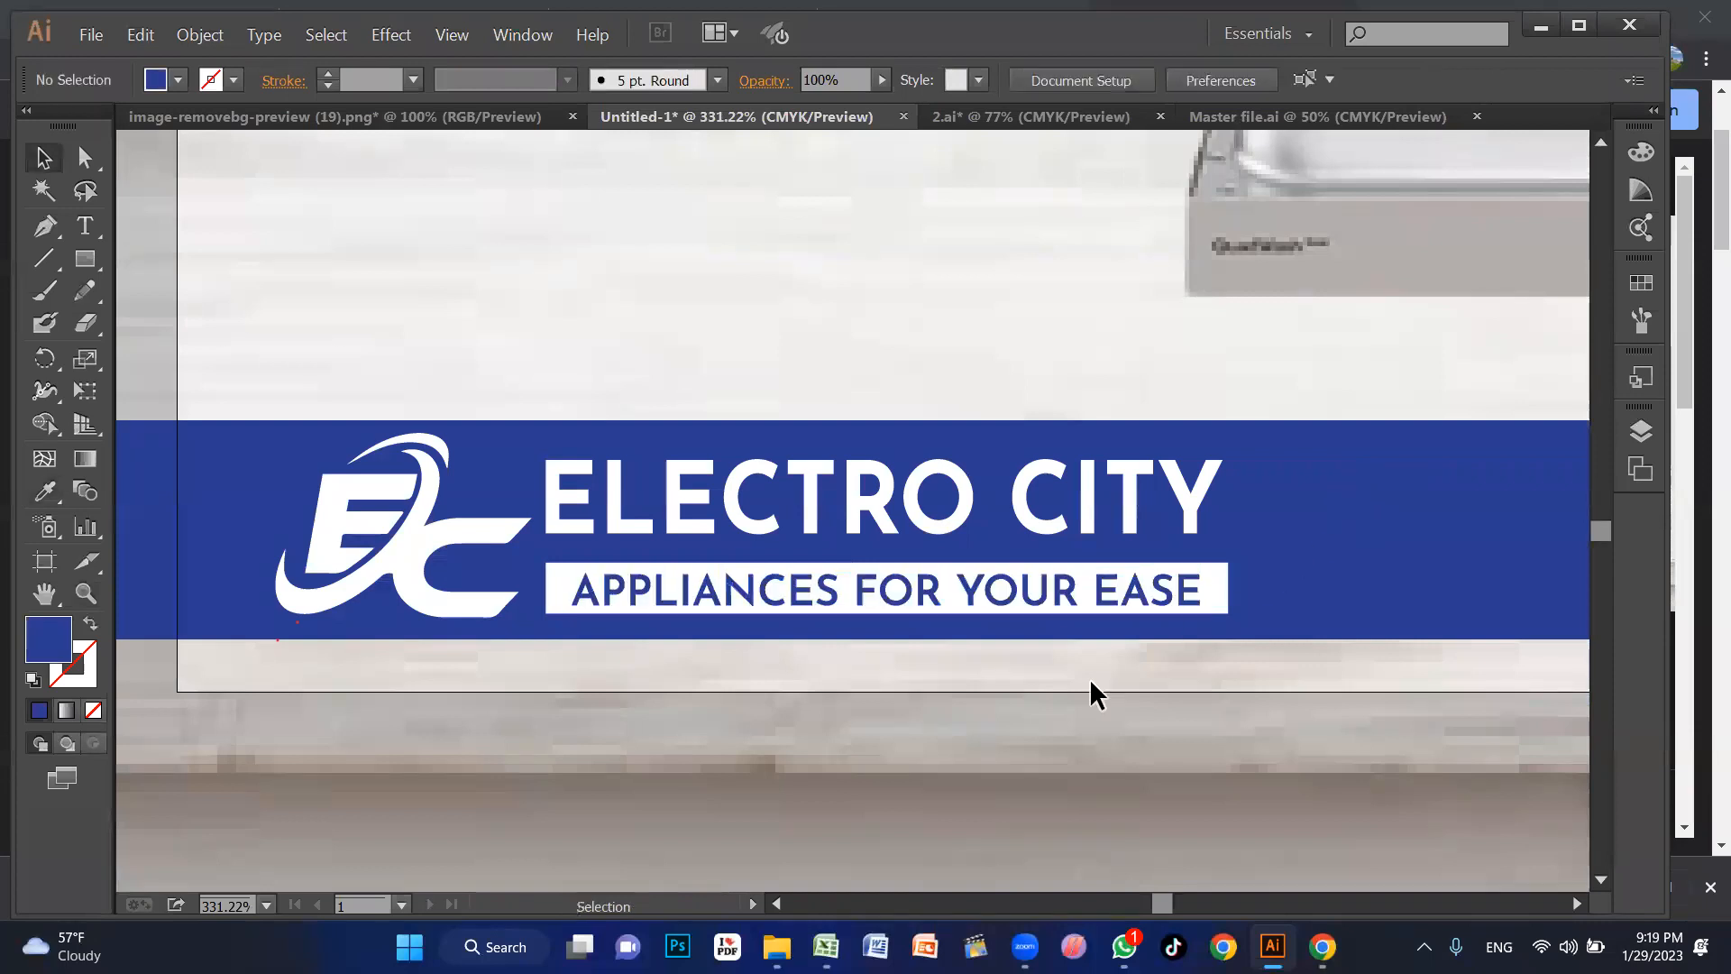
{"action": "key", "text": "ctrl+0"}
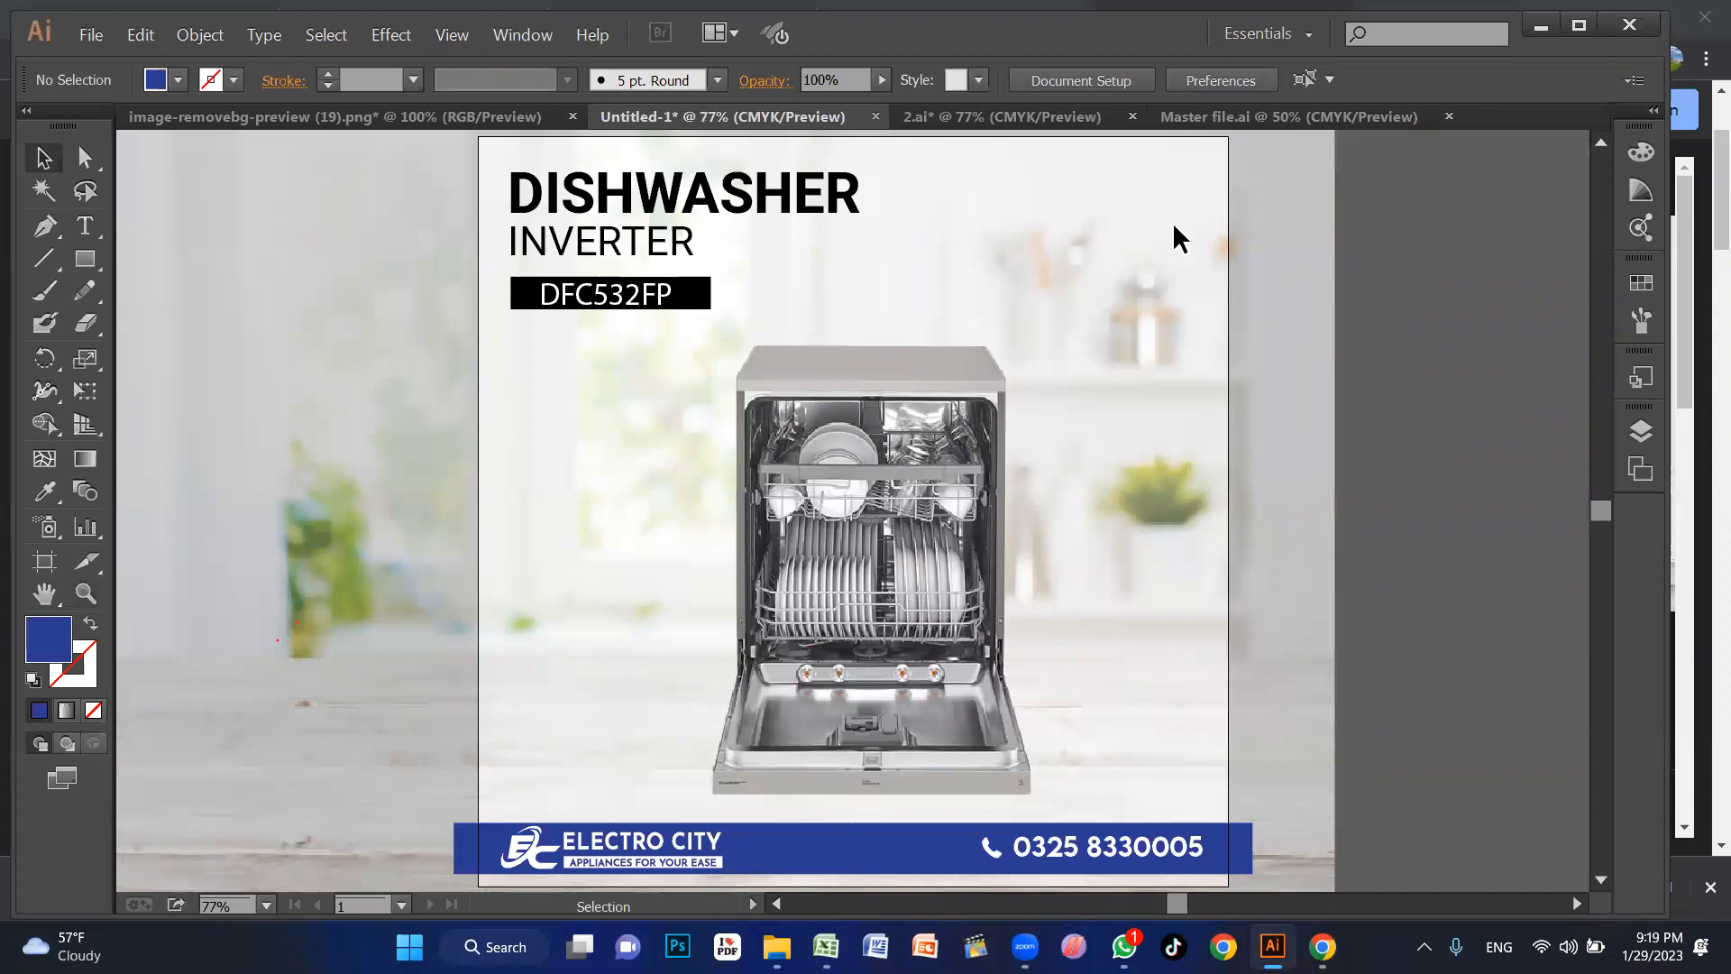
Step: Recolor the DISHWASHER INVERTER title with the blue sampled from the footer bar
{"action": "mouse_move", "coordinate": [1322, 947]}
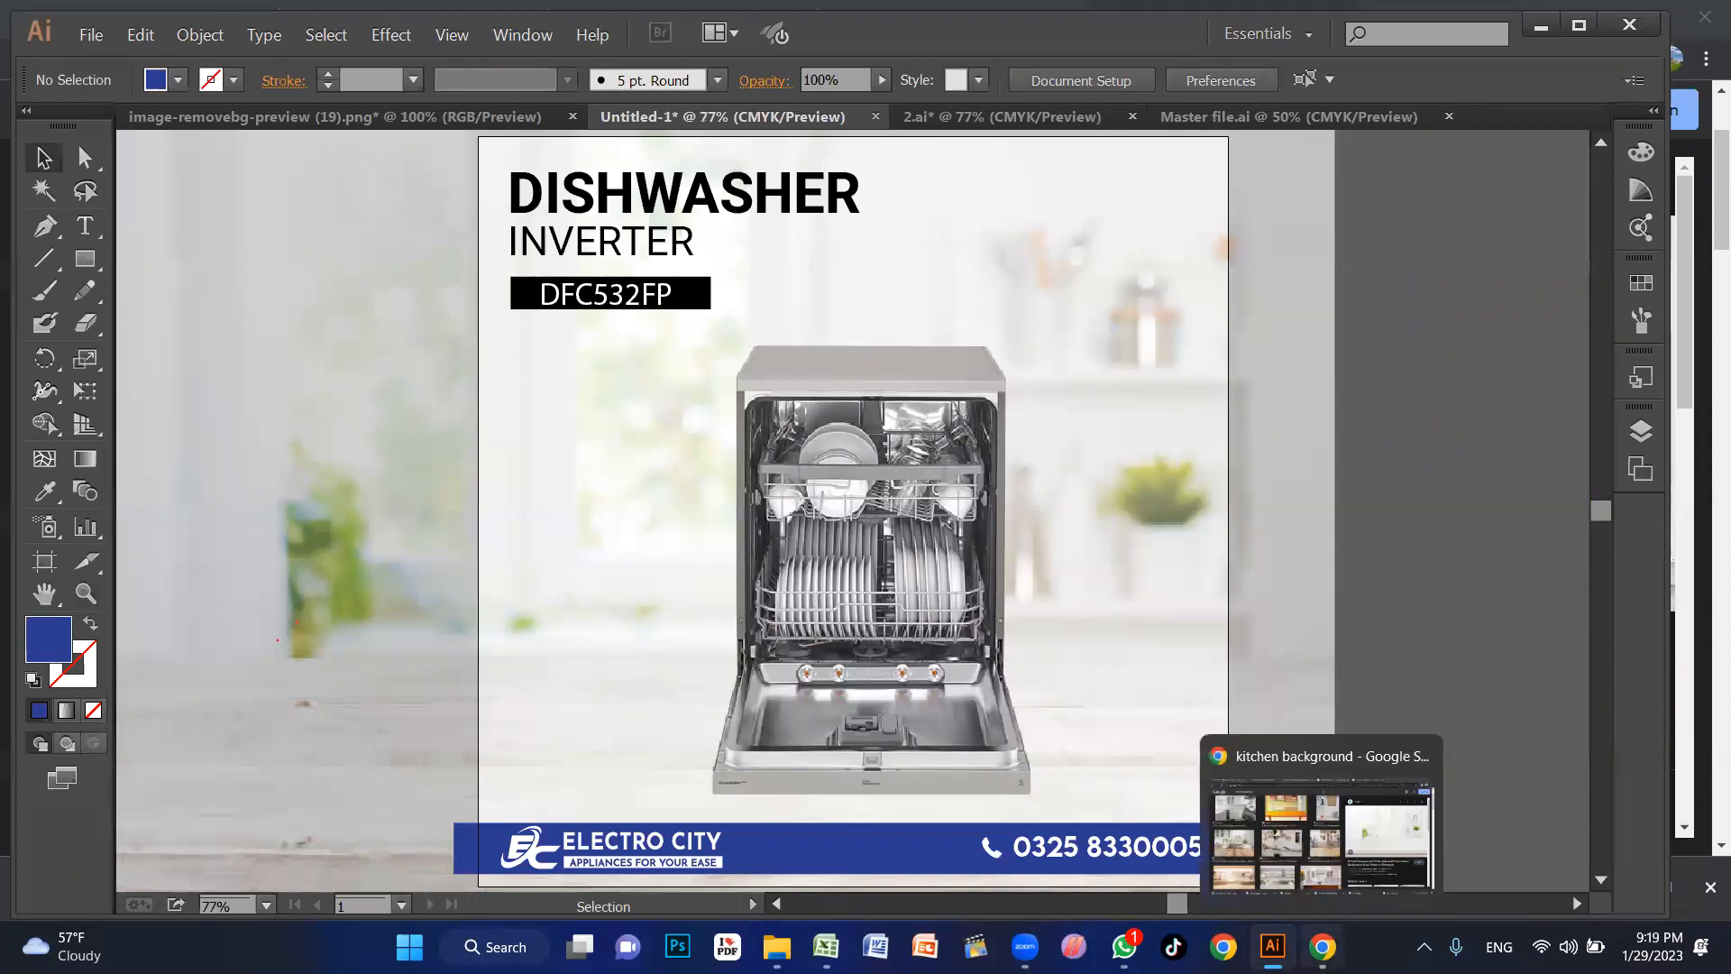
{"action": "left_click", "coordinate": [723, 196]}
{"action": "left_click", "coordinate": [46, 490]}
{"action": "left_click", "coordinate": [897, 834]}
{"action": "key", "text": "v"}
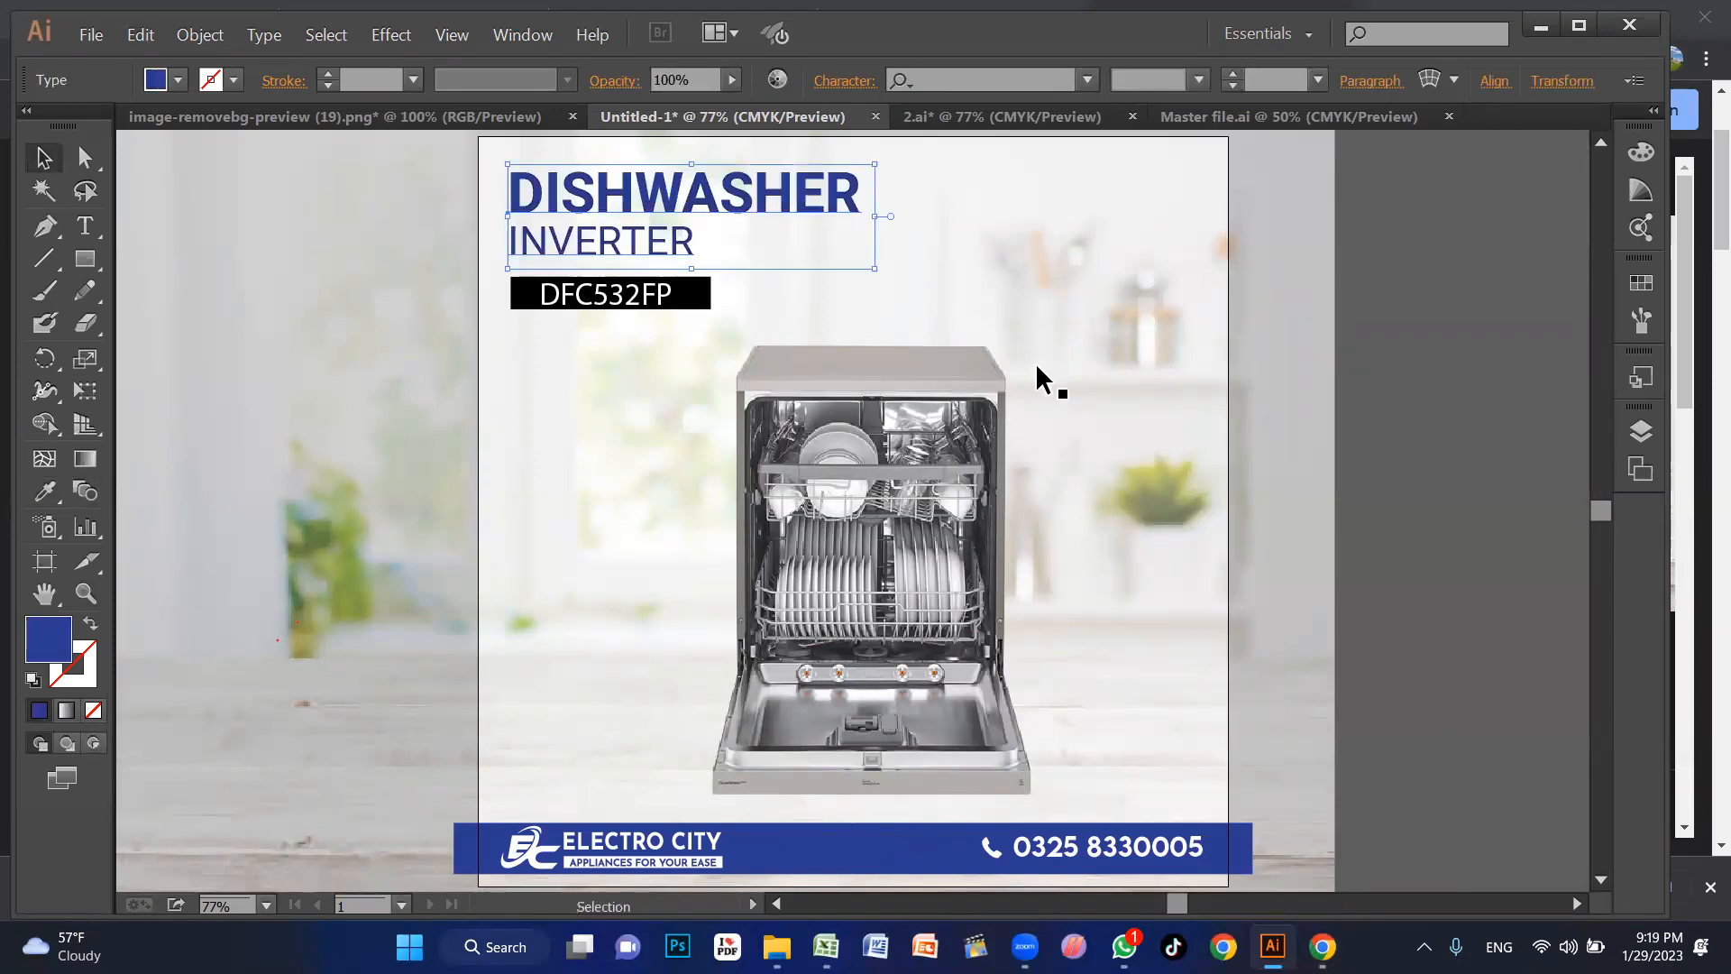
{"action": "left_click", "coordinate": [1036, 363]}
Step: Fill the black bar behind the DFC532FP model number with red
{"action": "left_click", "coordinate": [541, 299]}
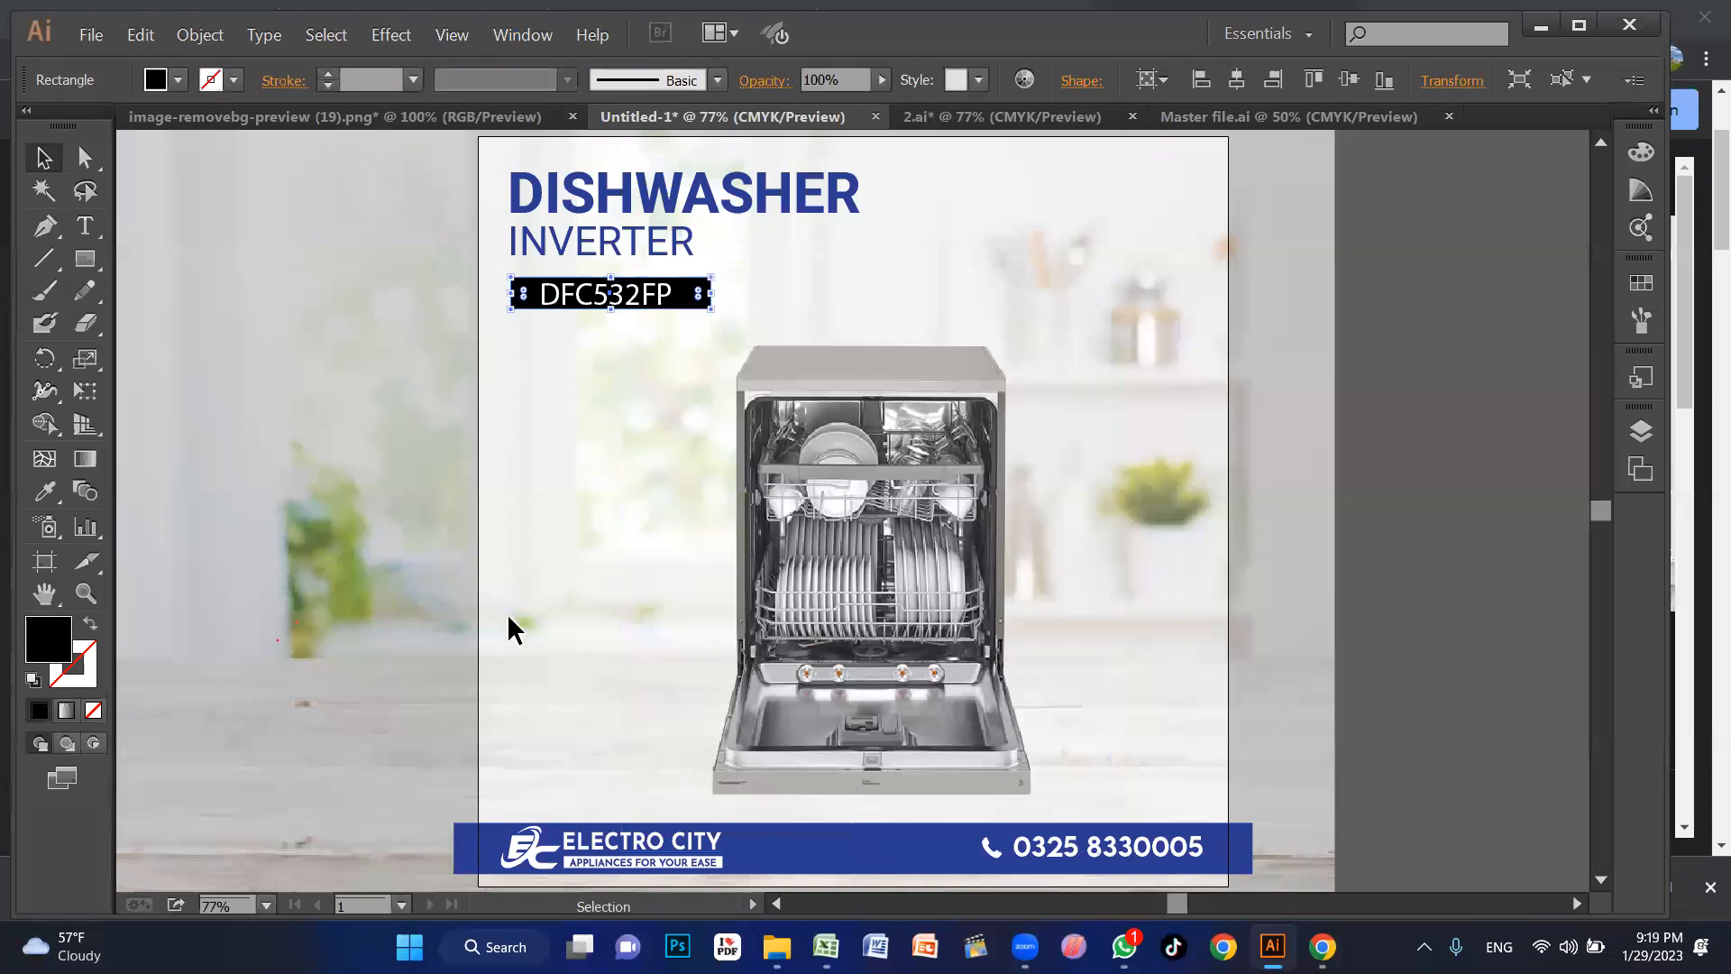
{"action": "left_click", "coordinate": [179, 80]}
{"action": "left_click", "coordinate": [213, 135]}
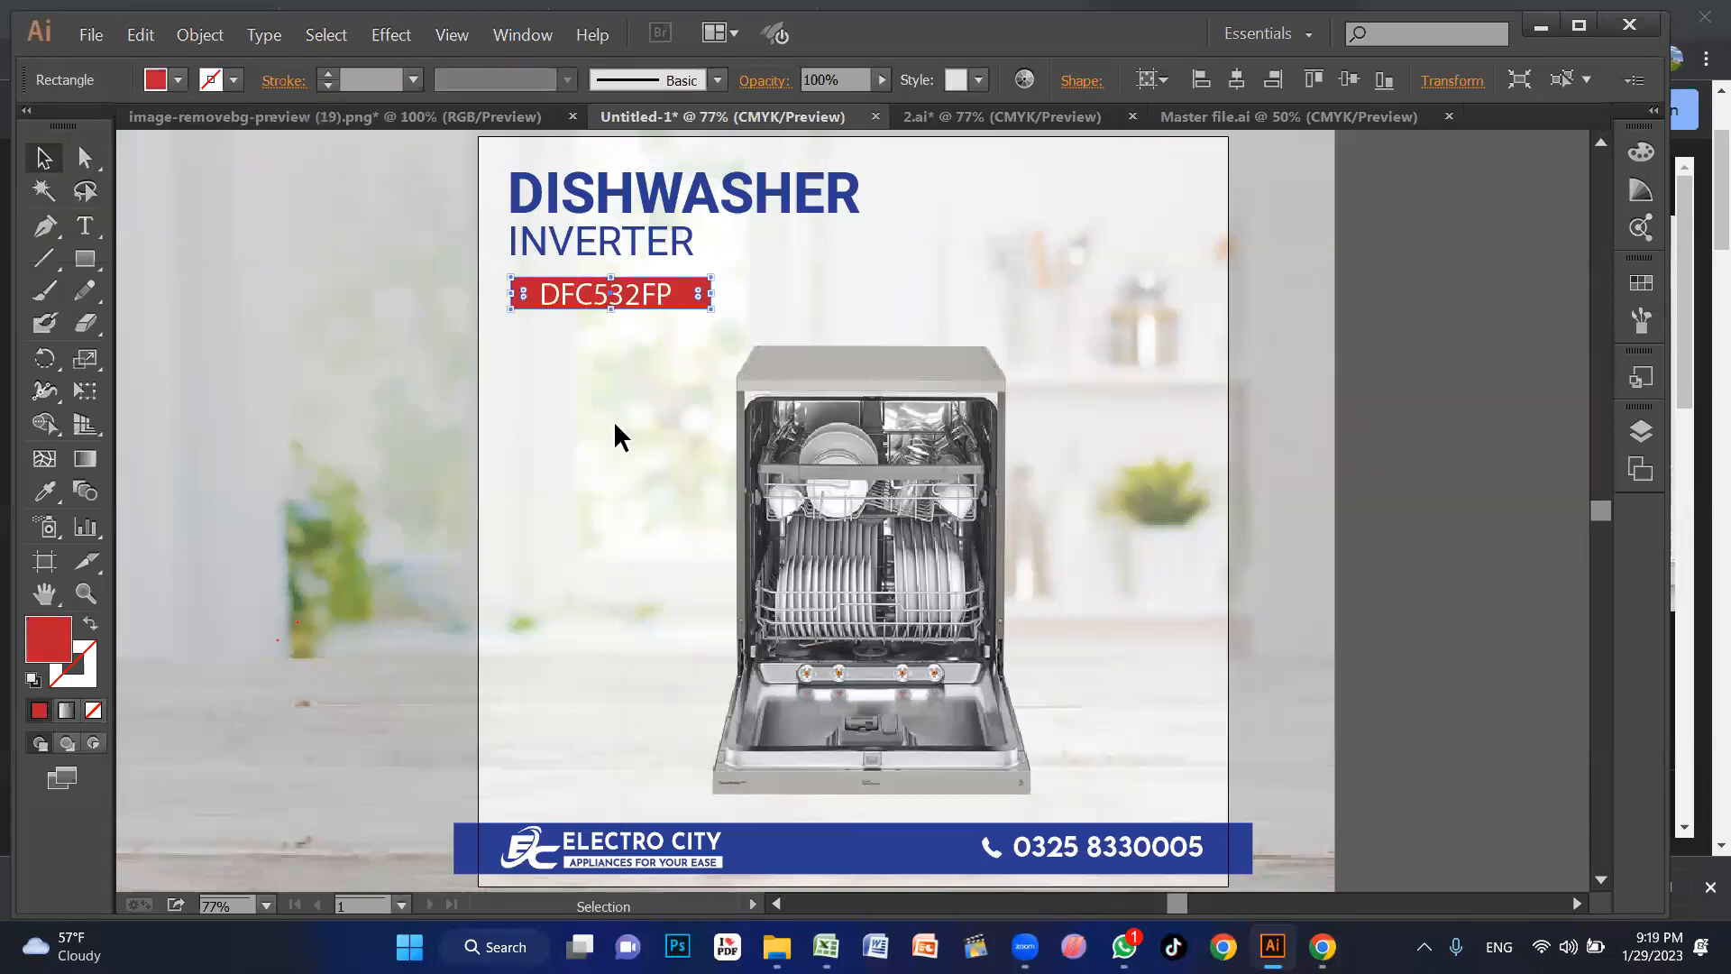
{"action": "left_click", "coordinate": [630, 483]}
{"action": "left_click", "coordinate": [586, 475]}
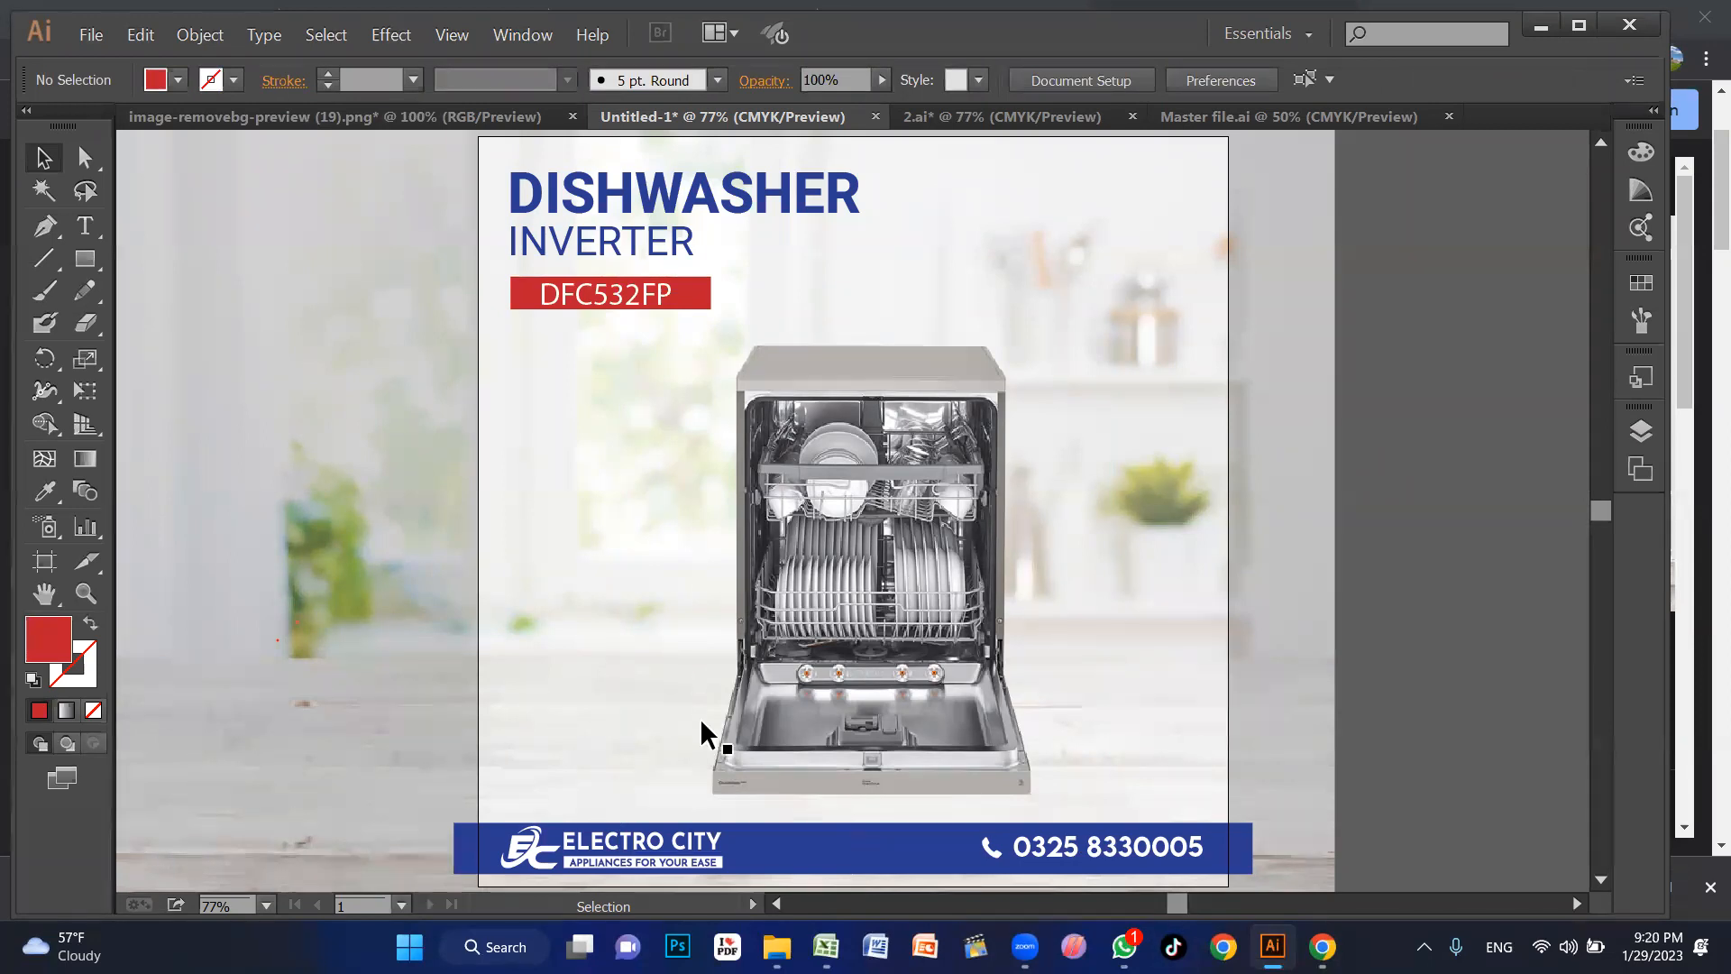
{"action": "scroll", "coordinate": [597, 818], "scroll_direction": "down", "scroll_amount": 1}
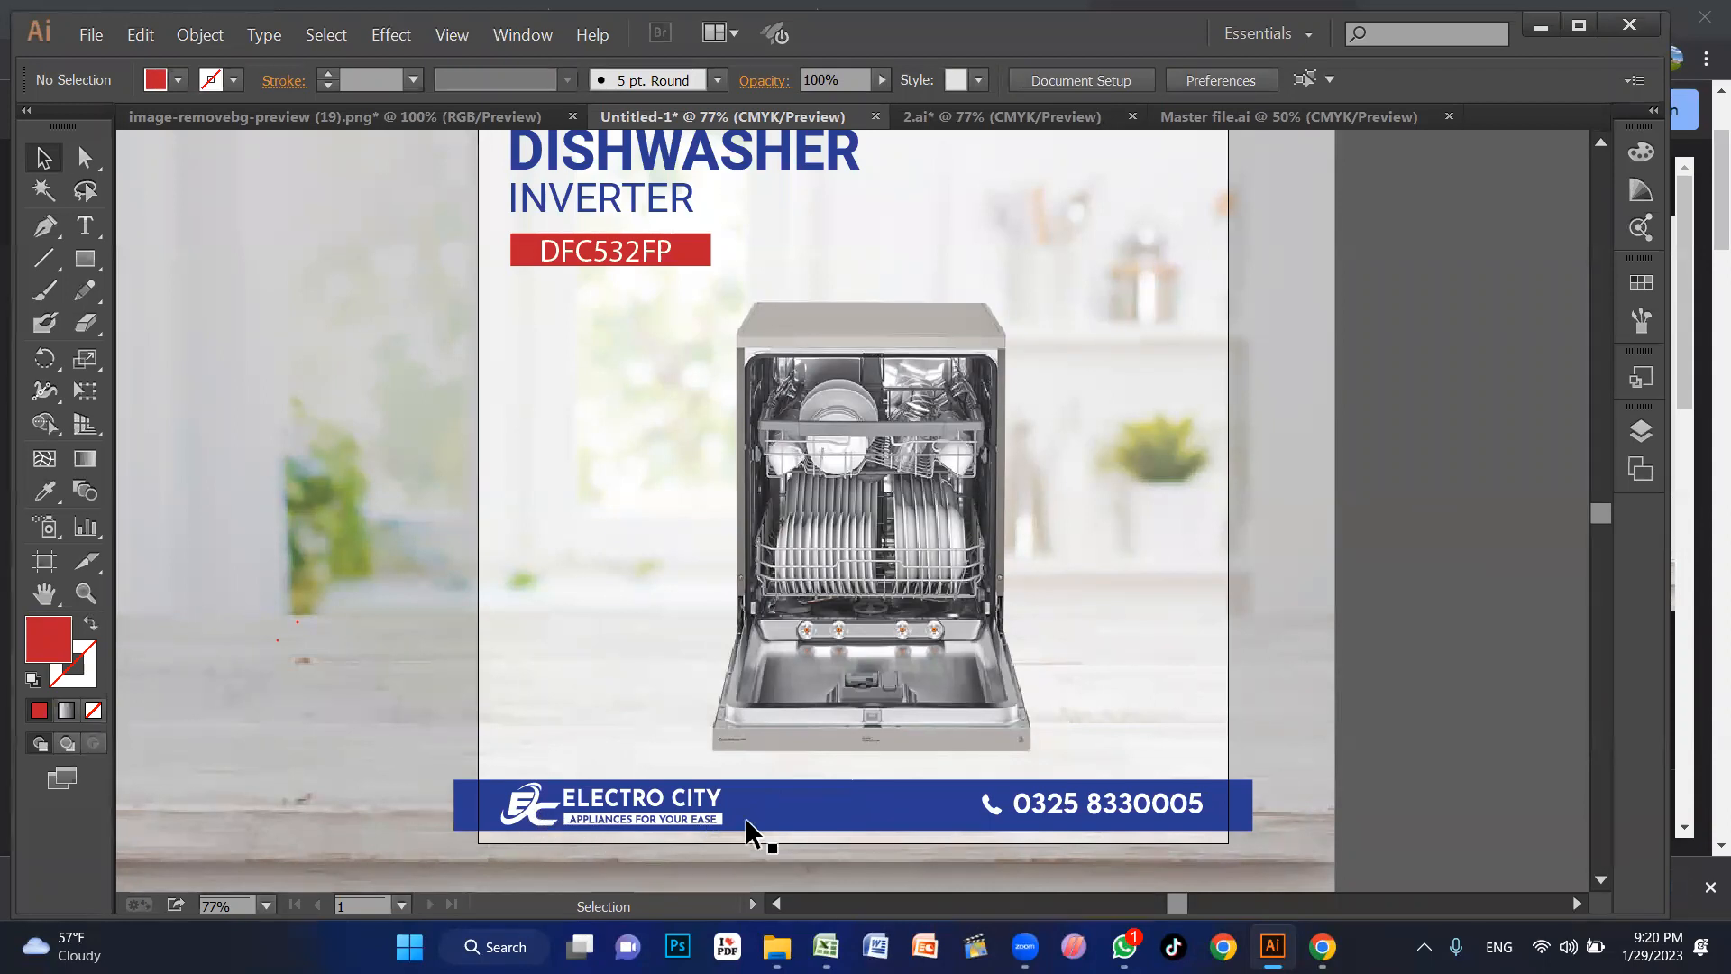
Step: Switch to Chrome and run a Google image search for "lg logo" in place of the dishwasher poster search
{"action": "left_click", "coordinate": [1322, 946]}
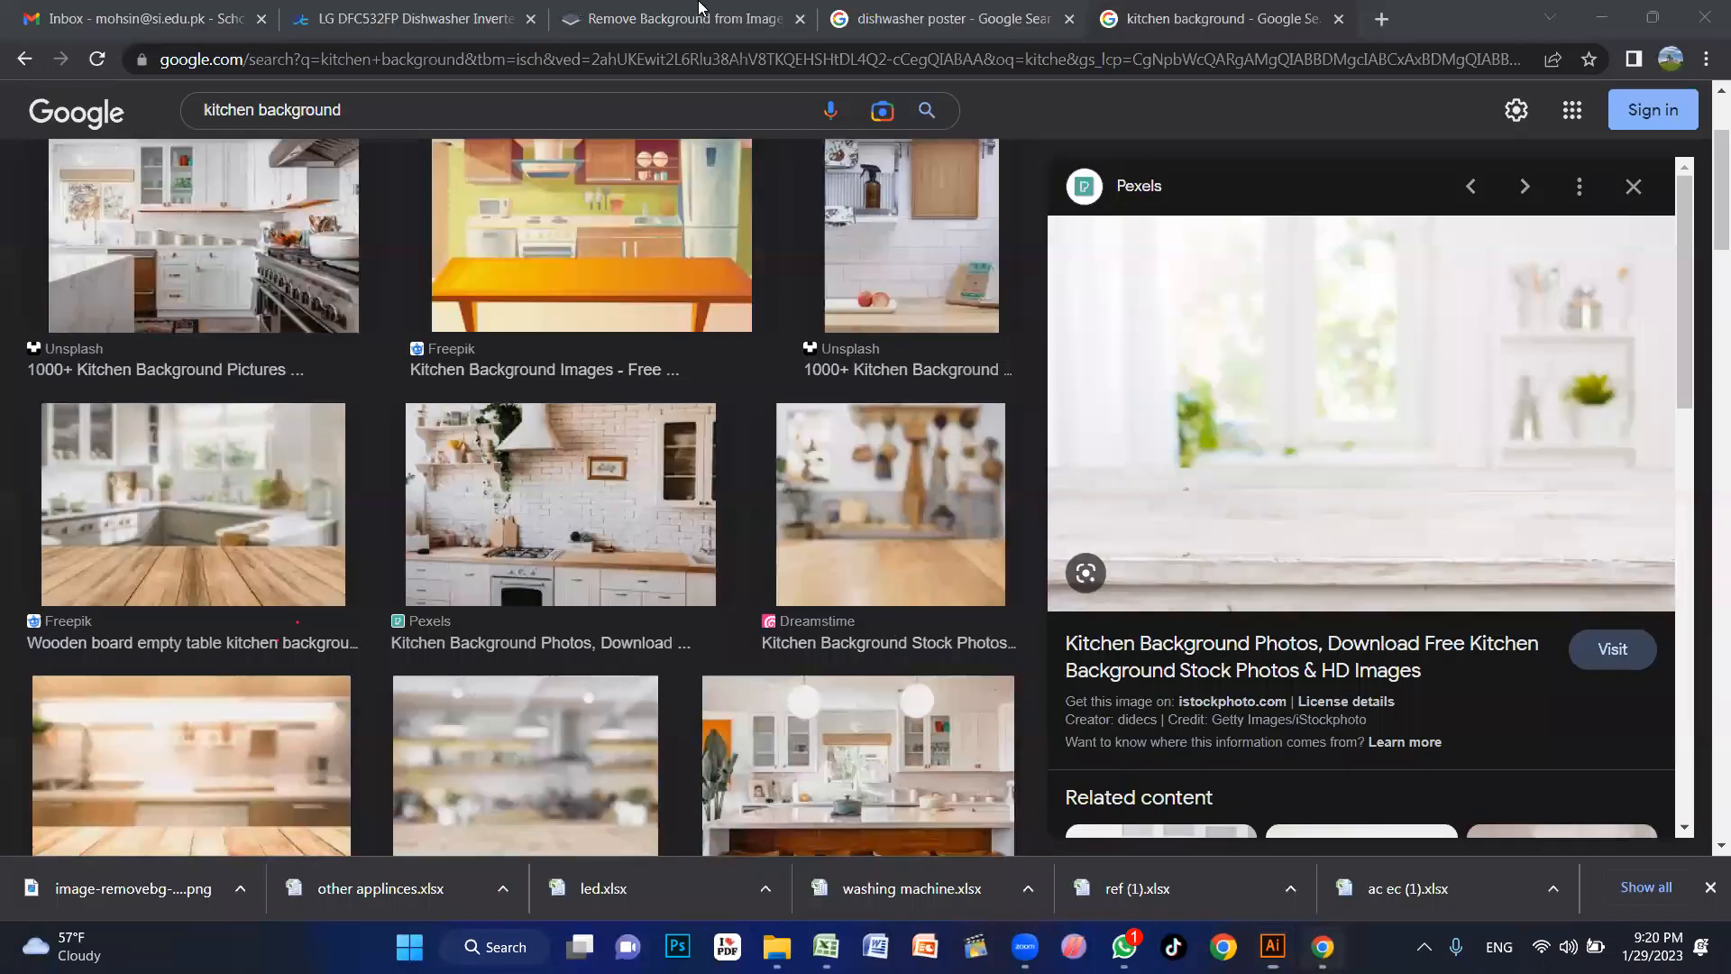
{"action": "left_click", "coordinate": [902, 19]}
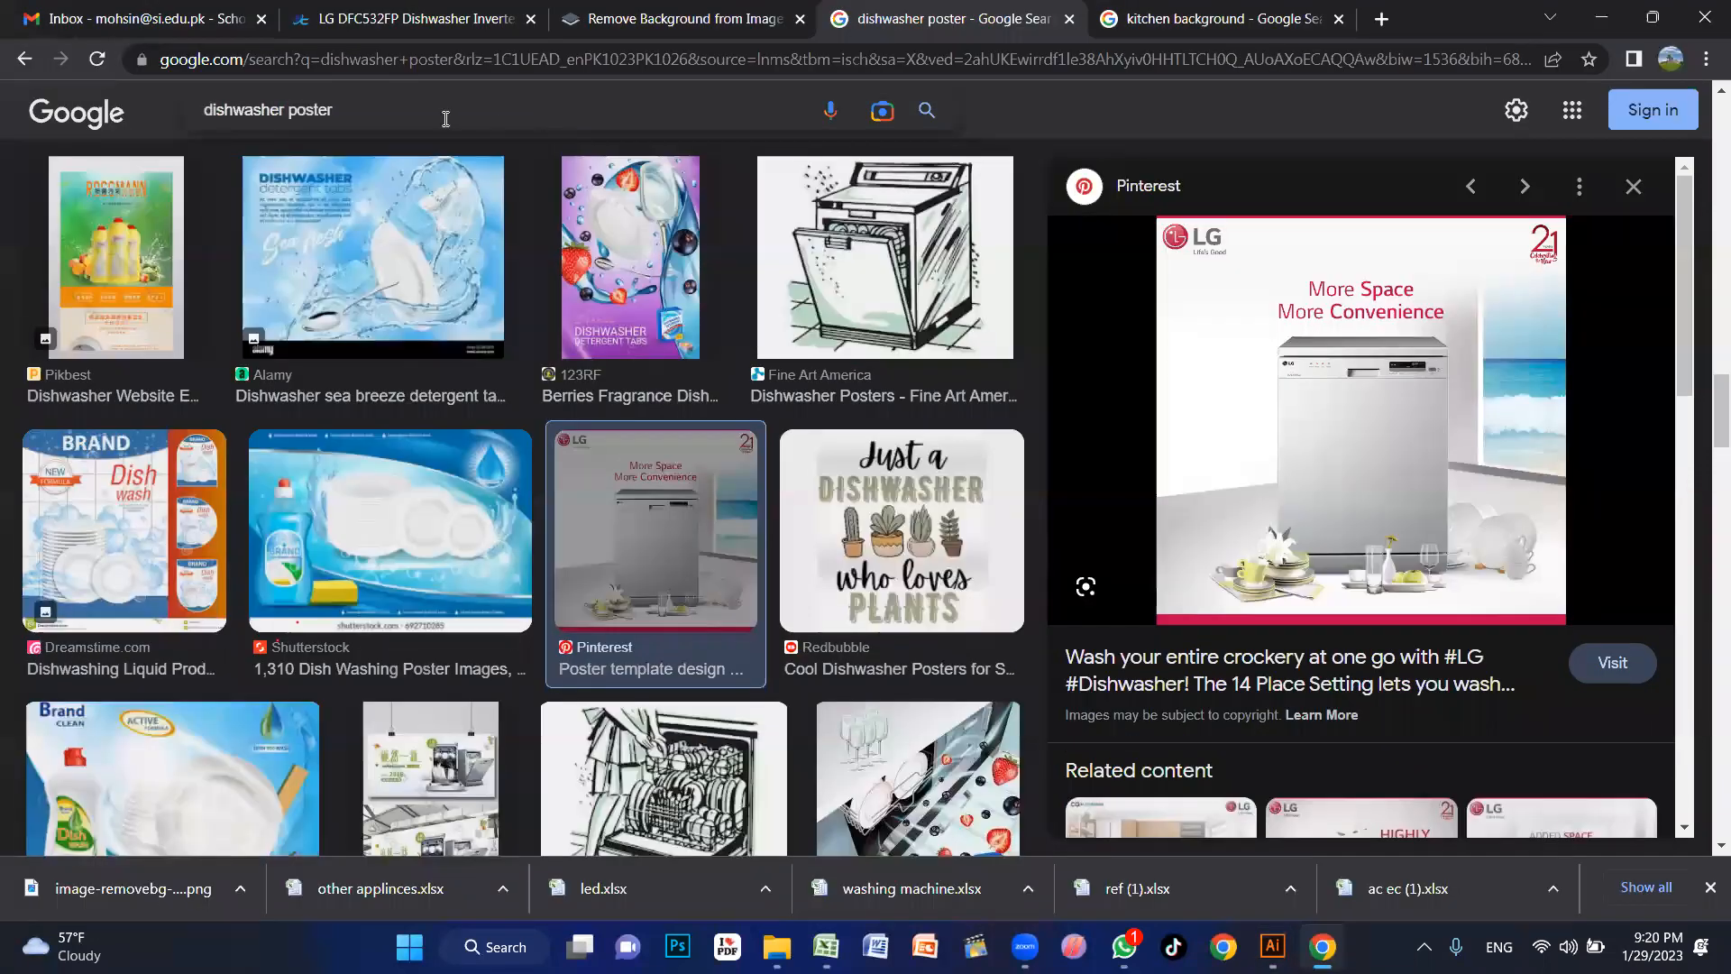
{"action": "triple_click", "coordinate": [183, 112]}
{"action": "type", "text": "lg"}
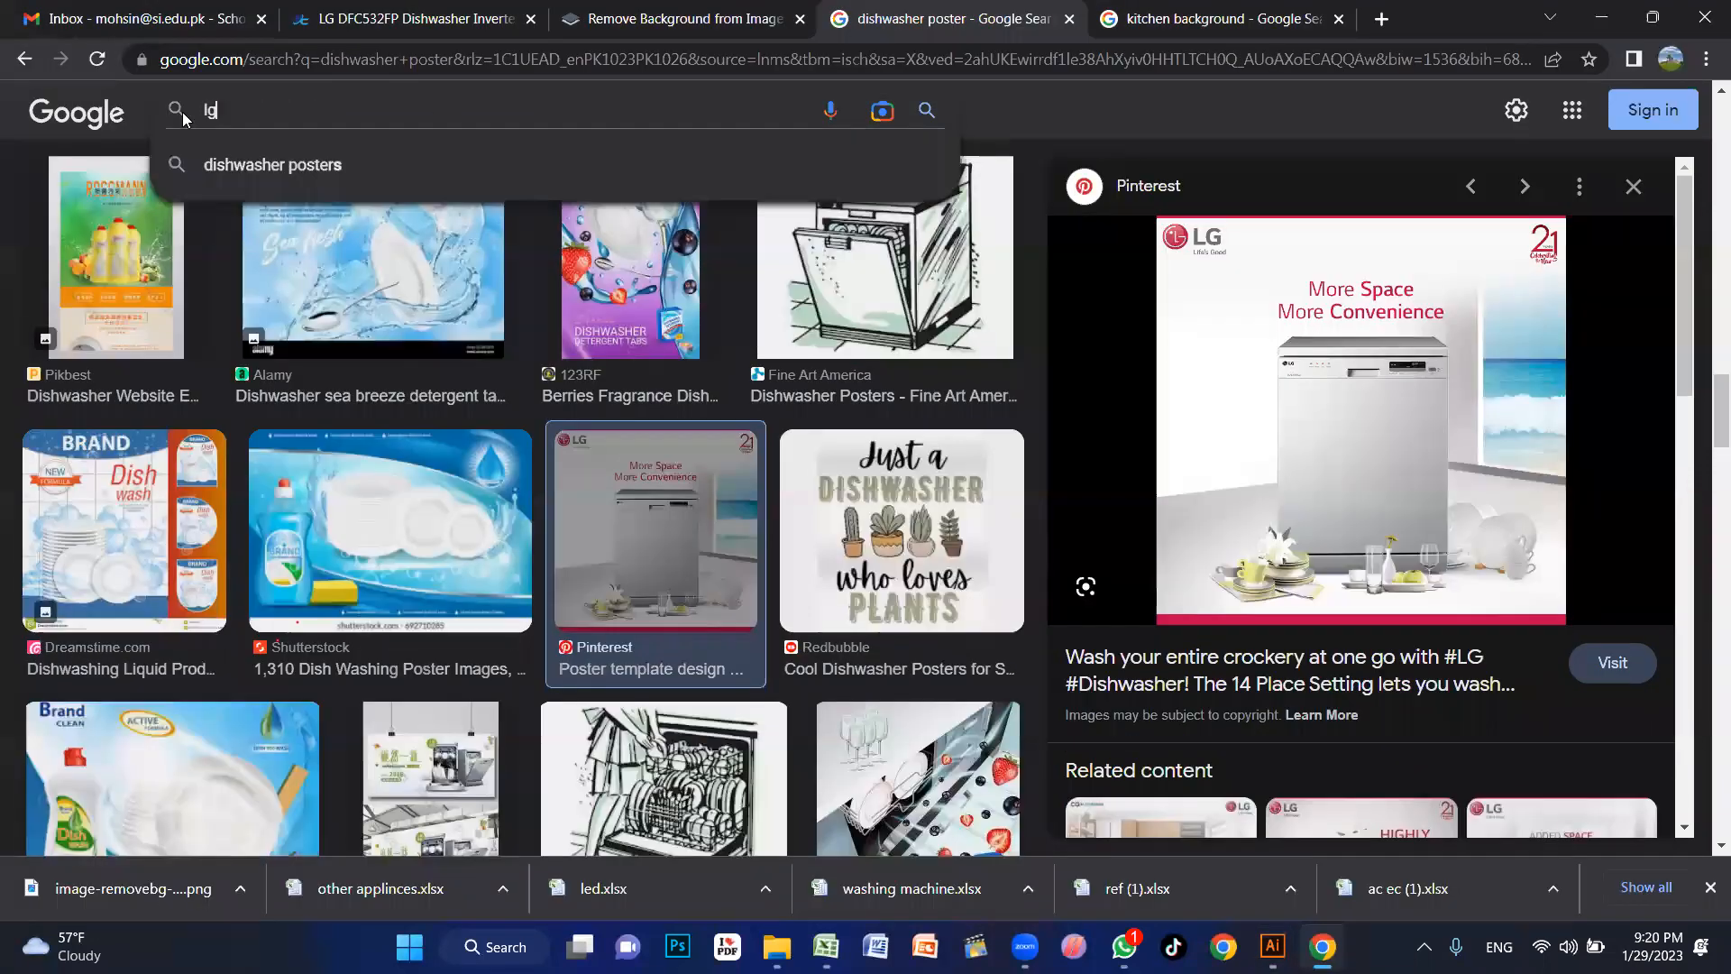
{"action": "type", "text": " logo"}
{"action": "key", "text": "Return"}
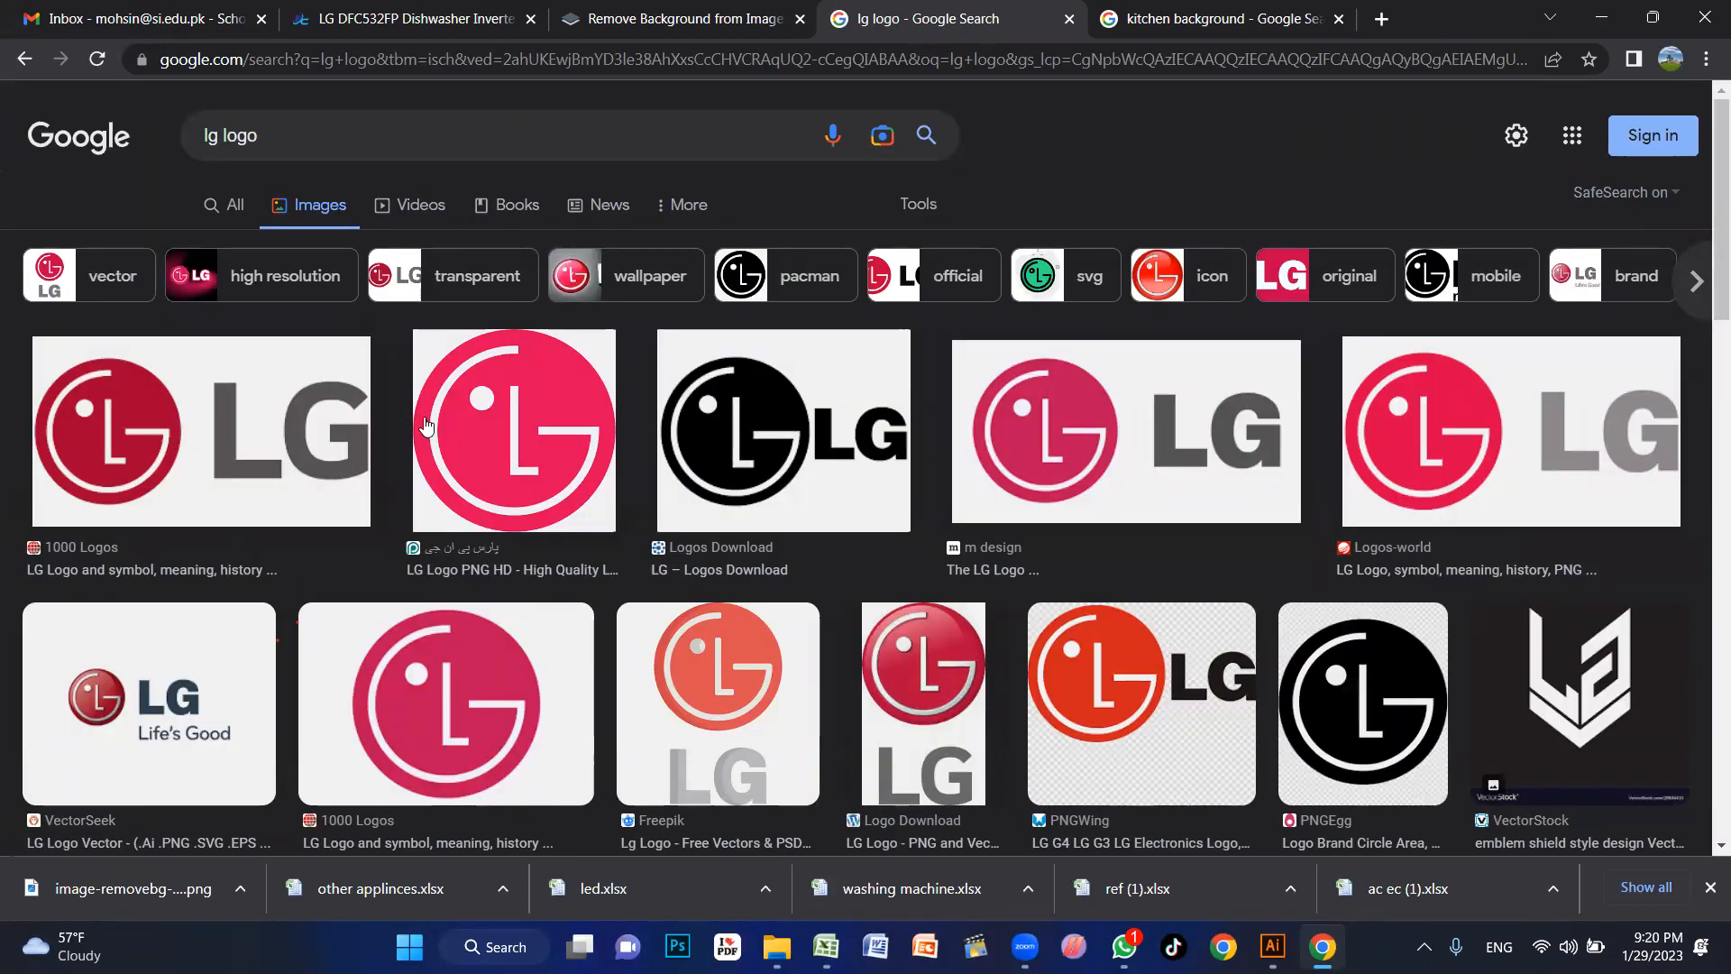
Step: Open the LG logo image from 1000 Logos and save it to the Desktop as the PNG image LG-logo
{"action": "scroll", "coordinate": [903, 511], "scroll_direction": "down", "scroll_amount": 1}
{"action": "left_click", "coordinate": [202, 360]}
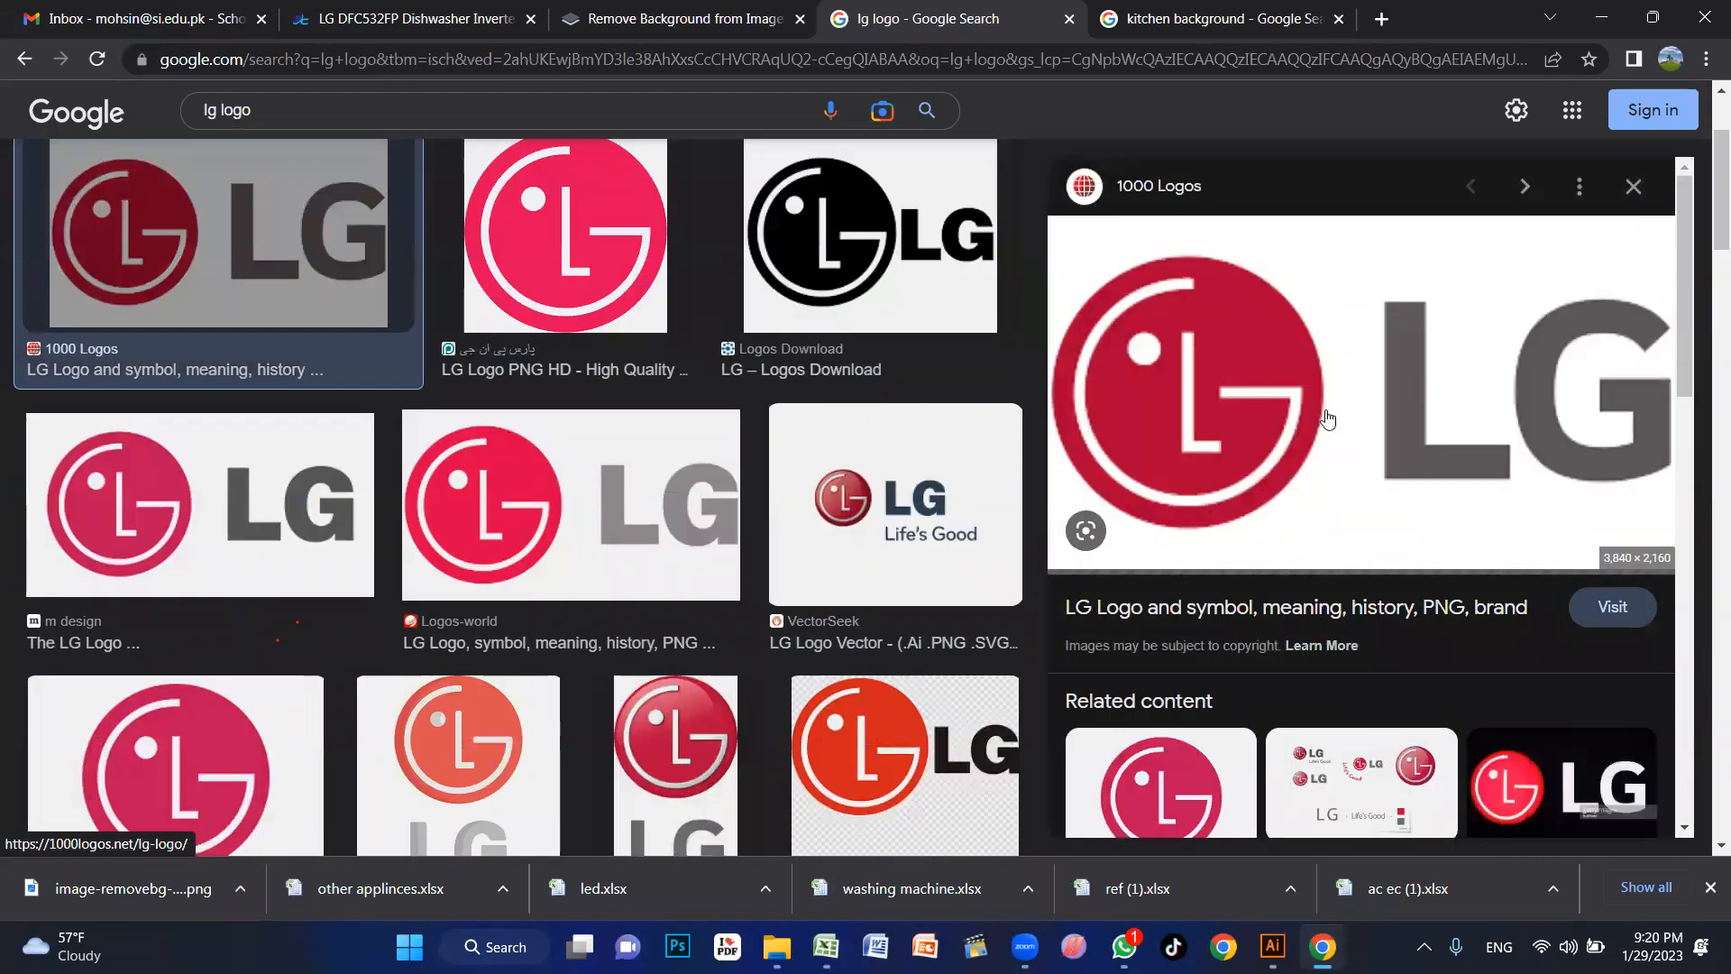
{"action": "right_click", "coordinate": [1353, 339]}
{"action": "left_click", "coordinate": [1407, 610]}
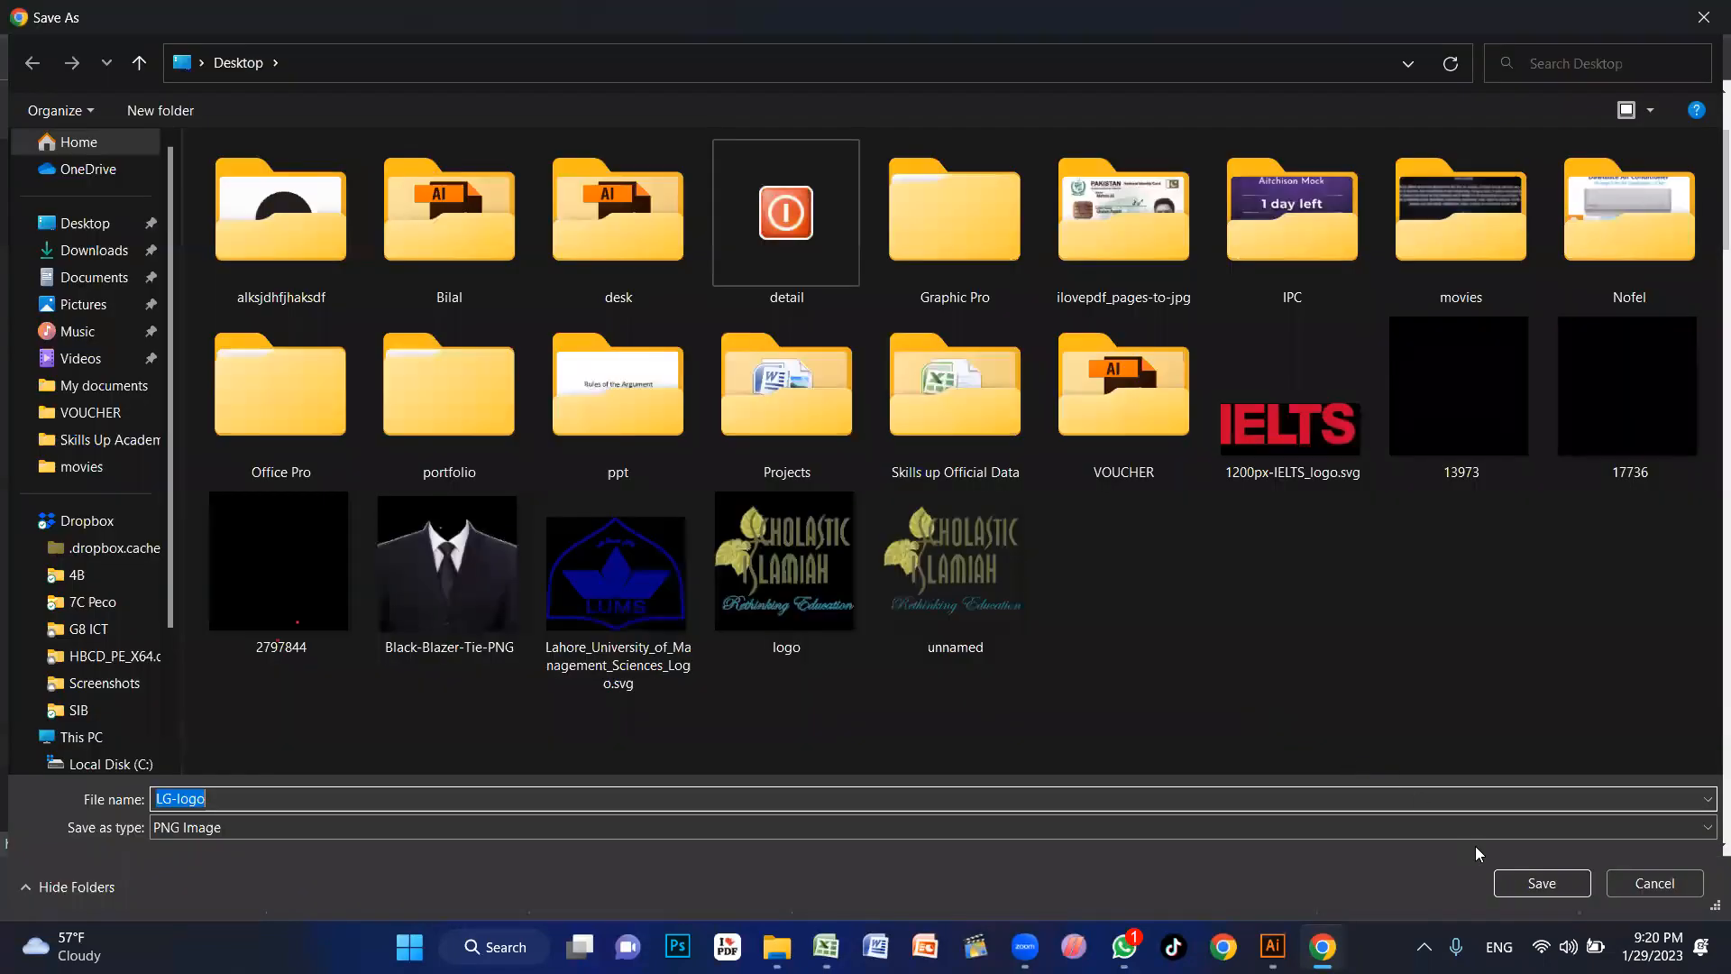
{"action": "left_click", "coordinate": [1589, 890]}
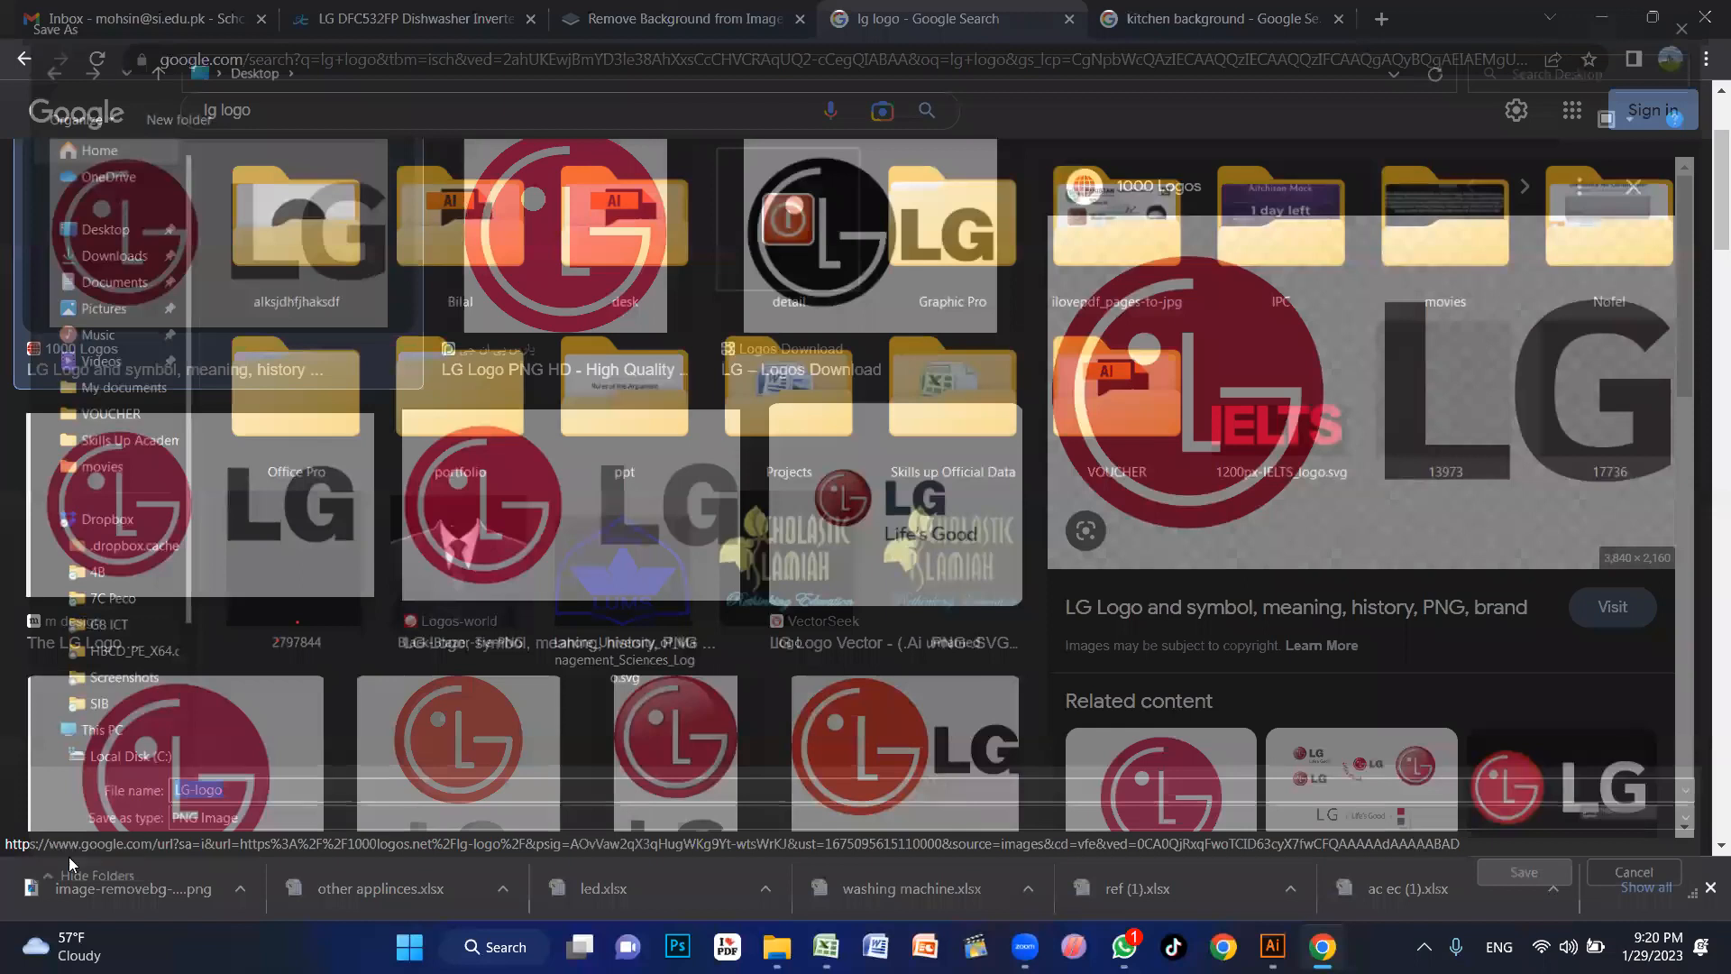
Step: Try placing the downloaded LG-logo.png in the Illustrator poster and scaling it down to a tiny size
{"action": "left_click_drag", "start_coordinate": [119, 892], "coordinate": [735, 857]}
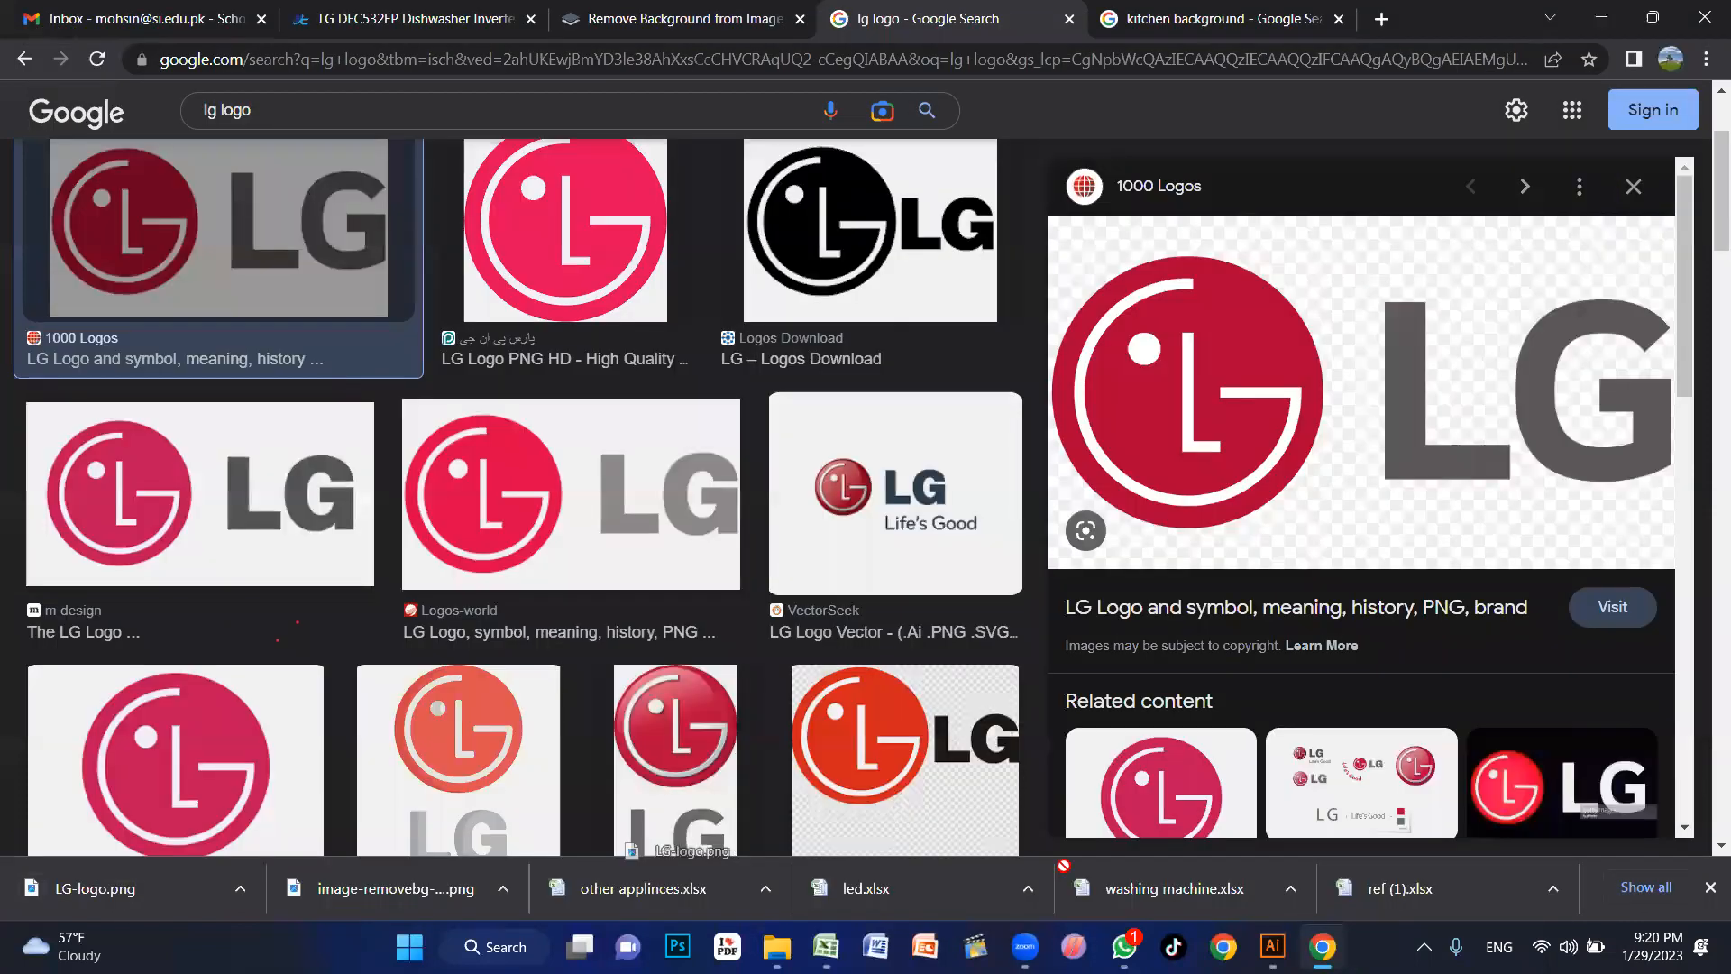
{"action": "left_click_drag", "start_coordinate": [1157, 571], "coordinate": [1143, 494]}
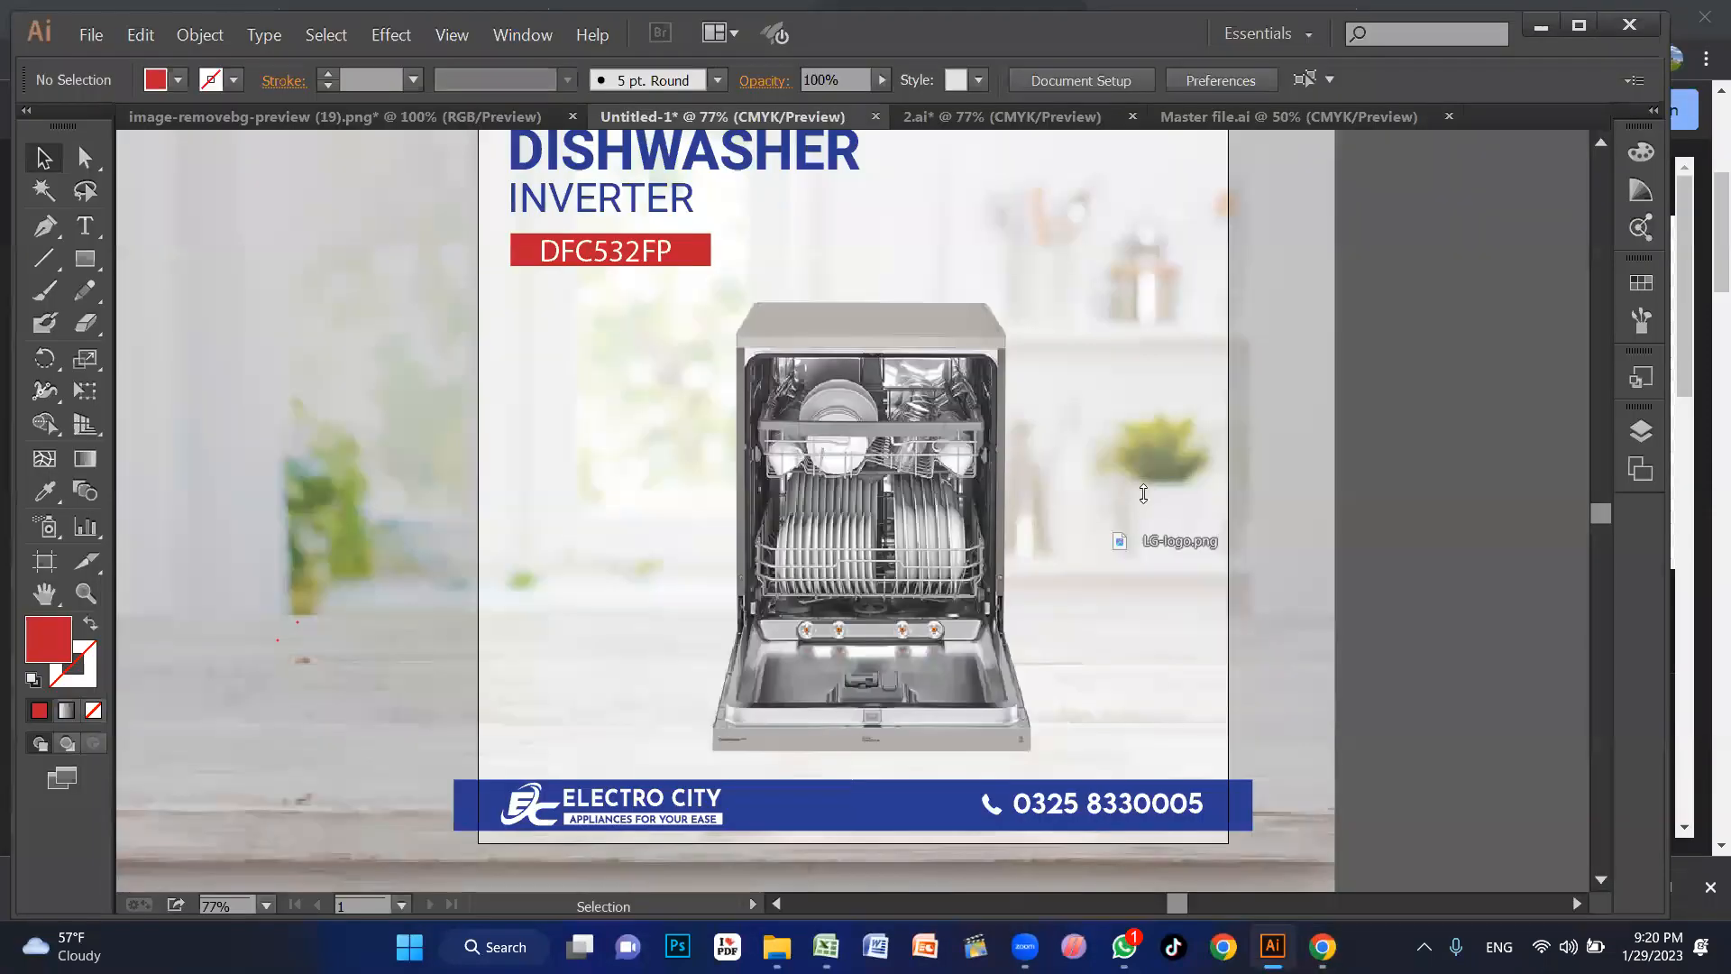
{"action": "left_click_drag", "start_coordinate": [1031, 532], "coordinate": [912, 529]}
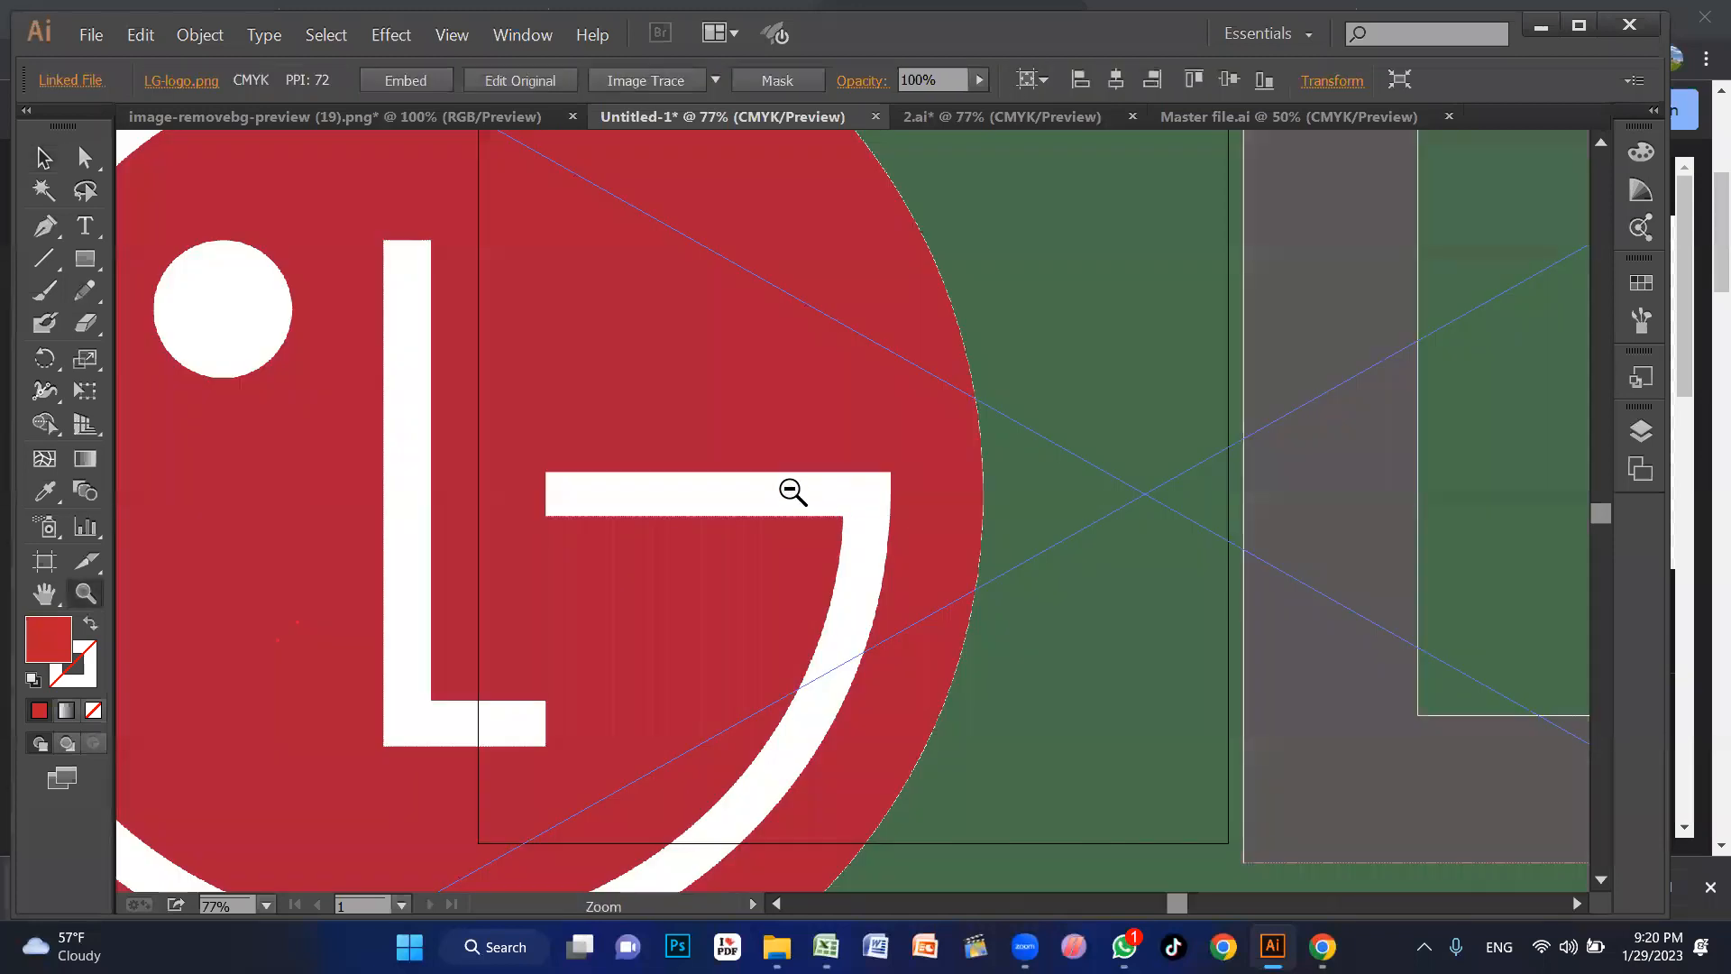
{"action": "left_click", "coordinate": [792, 491], "text": "ctrl+alt"}
{"action": "left_click", "coordinate": [792, 490], "text": "ctrl+alt"}
{"action": "left_click", "coordinate": [792, 491], "text": "ctrl+alt"}
{"action": "left_click", "coordinate": [787, 571], "text": "ctrl+alt"}
{"action": "key", "text": "v"}
{"action": "left_click", "coordinate": [1358, 321]}
{"action": "left_click", "coordinate": [1348, 406]}
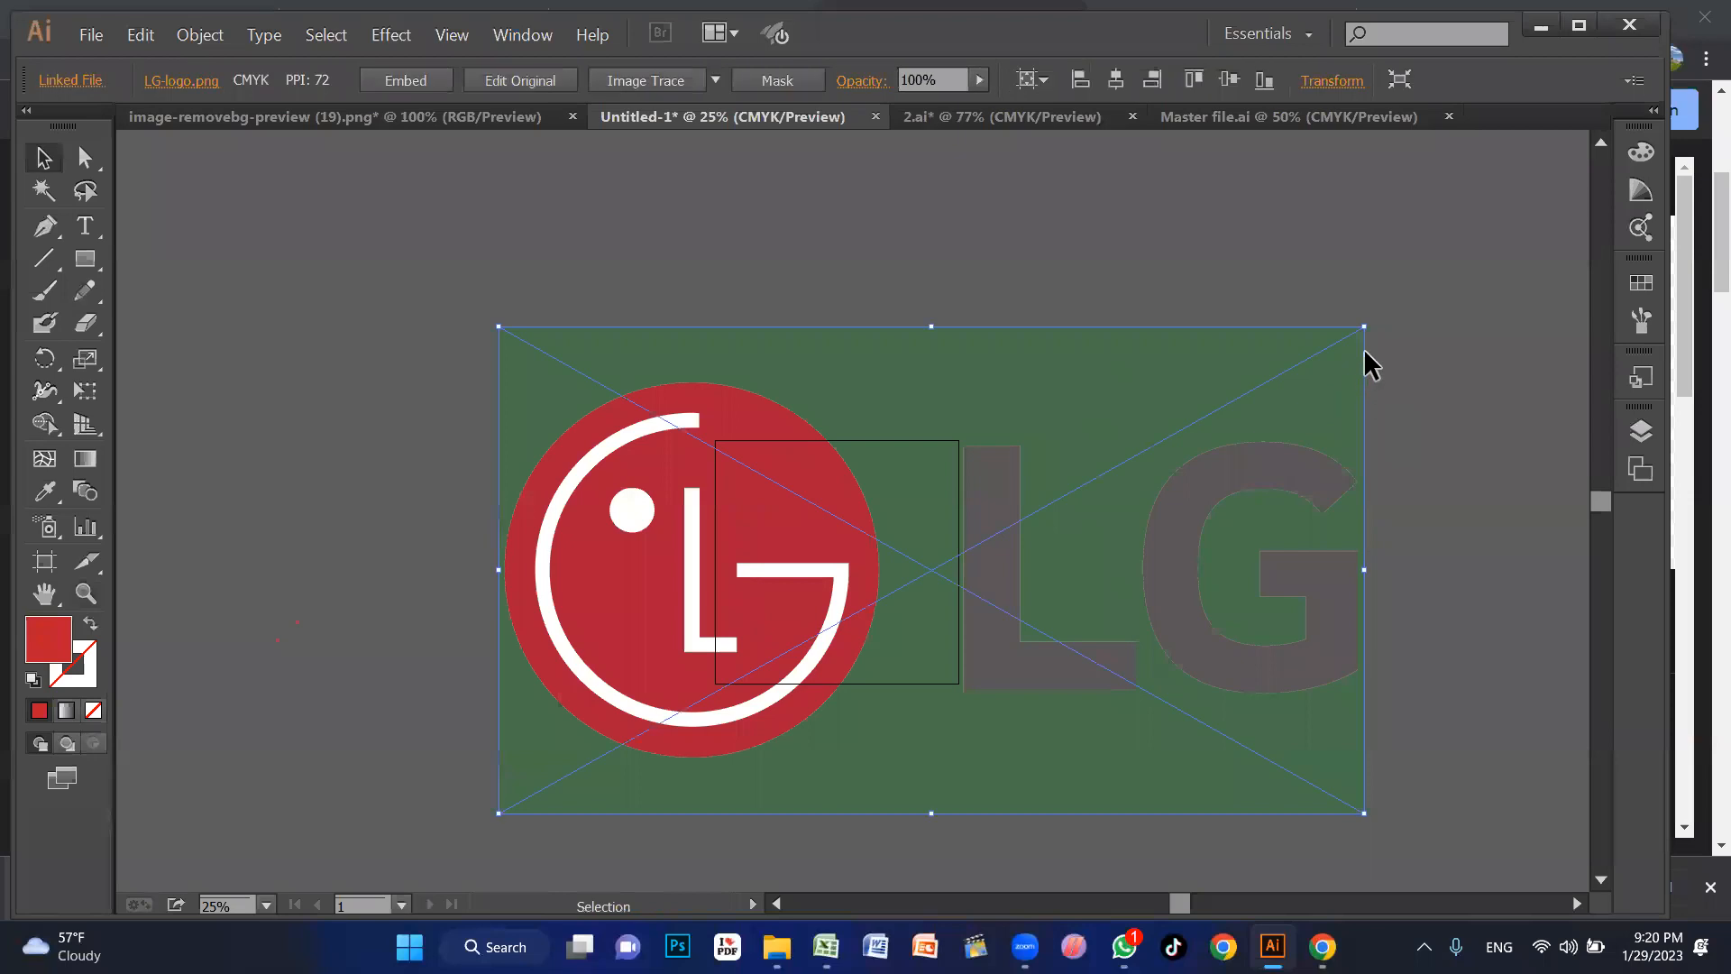
{"action": "left_click_drag", "start_coordinate": [1362, 328], "coordinate": [939, 545]}
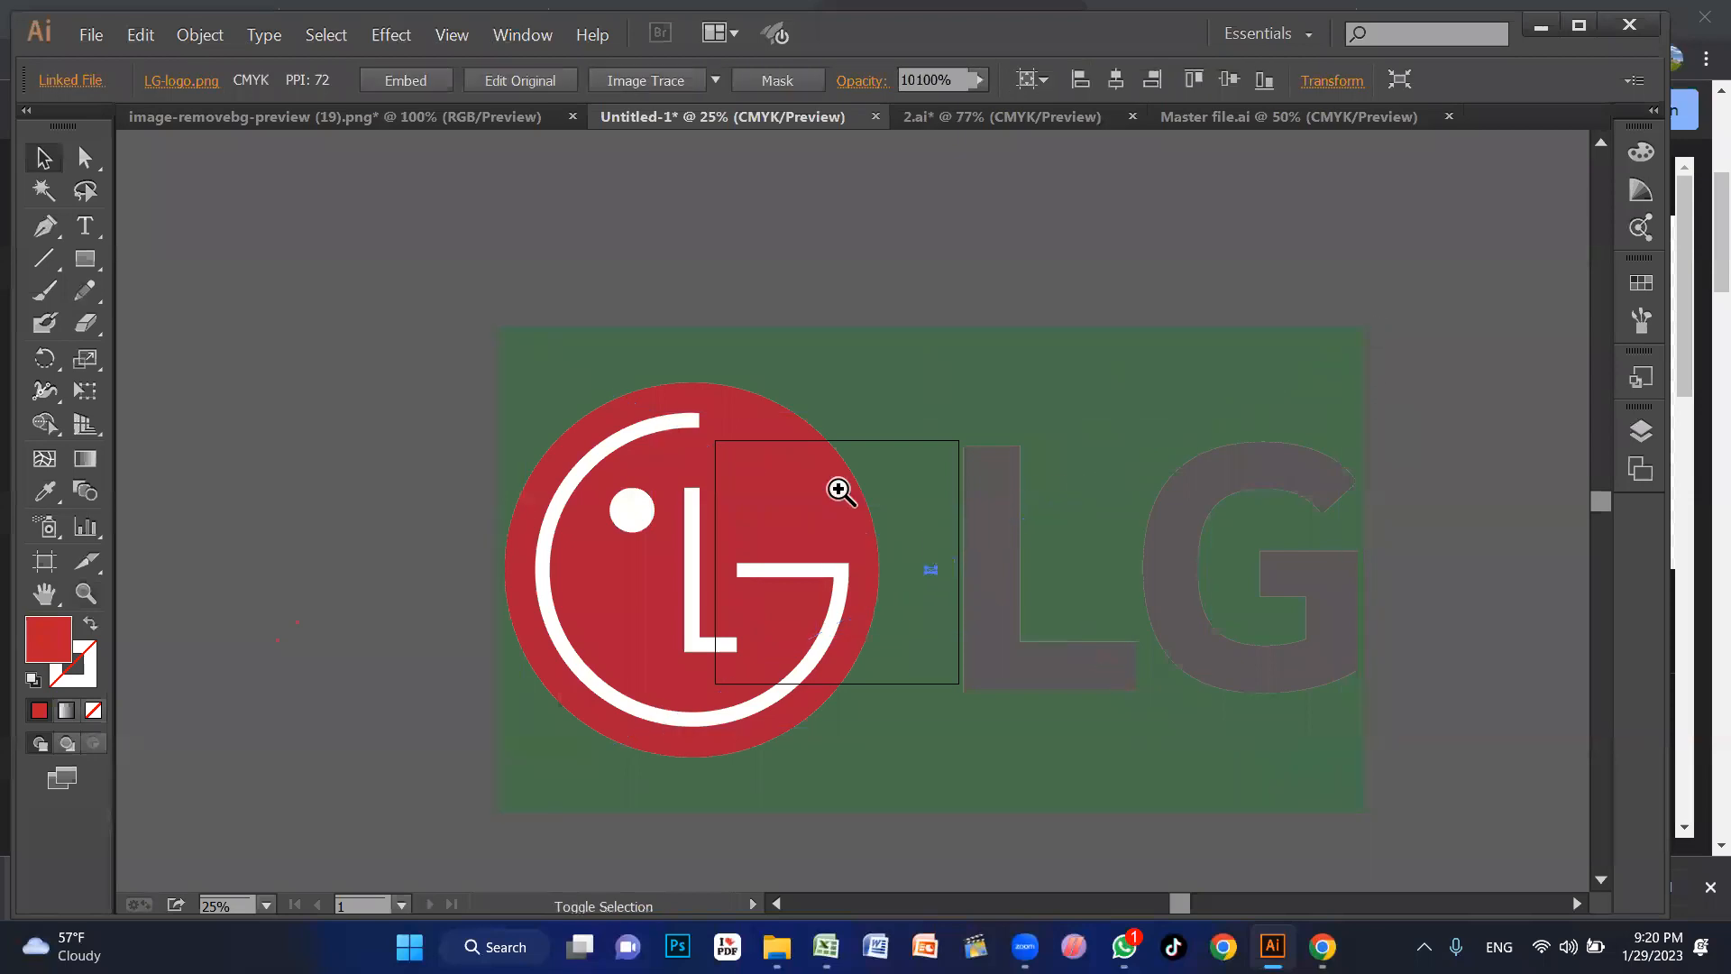
Step: Try the LG logo slightly enlarged in the poster's upper-right area, and delete it
{"action": "key", "text": "z"}
{"action": "left_click_drag", "start_coordinate": [522, 399], "coordinate": [1160, 727]}
{"action": "left_click_drag", "start_coordinate": [1033, 628], "coordinate": [1042, 679]}
{"action": "key", "text": "v"}
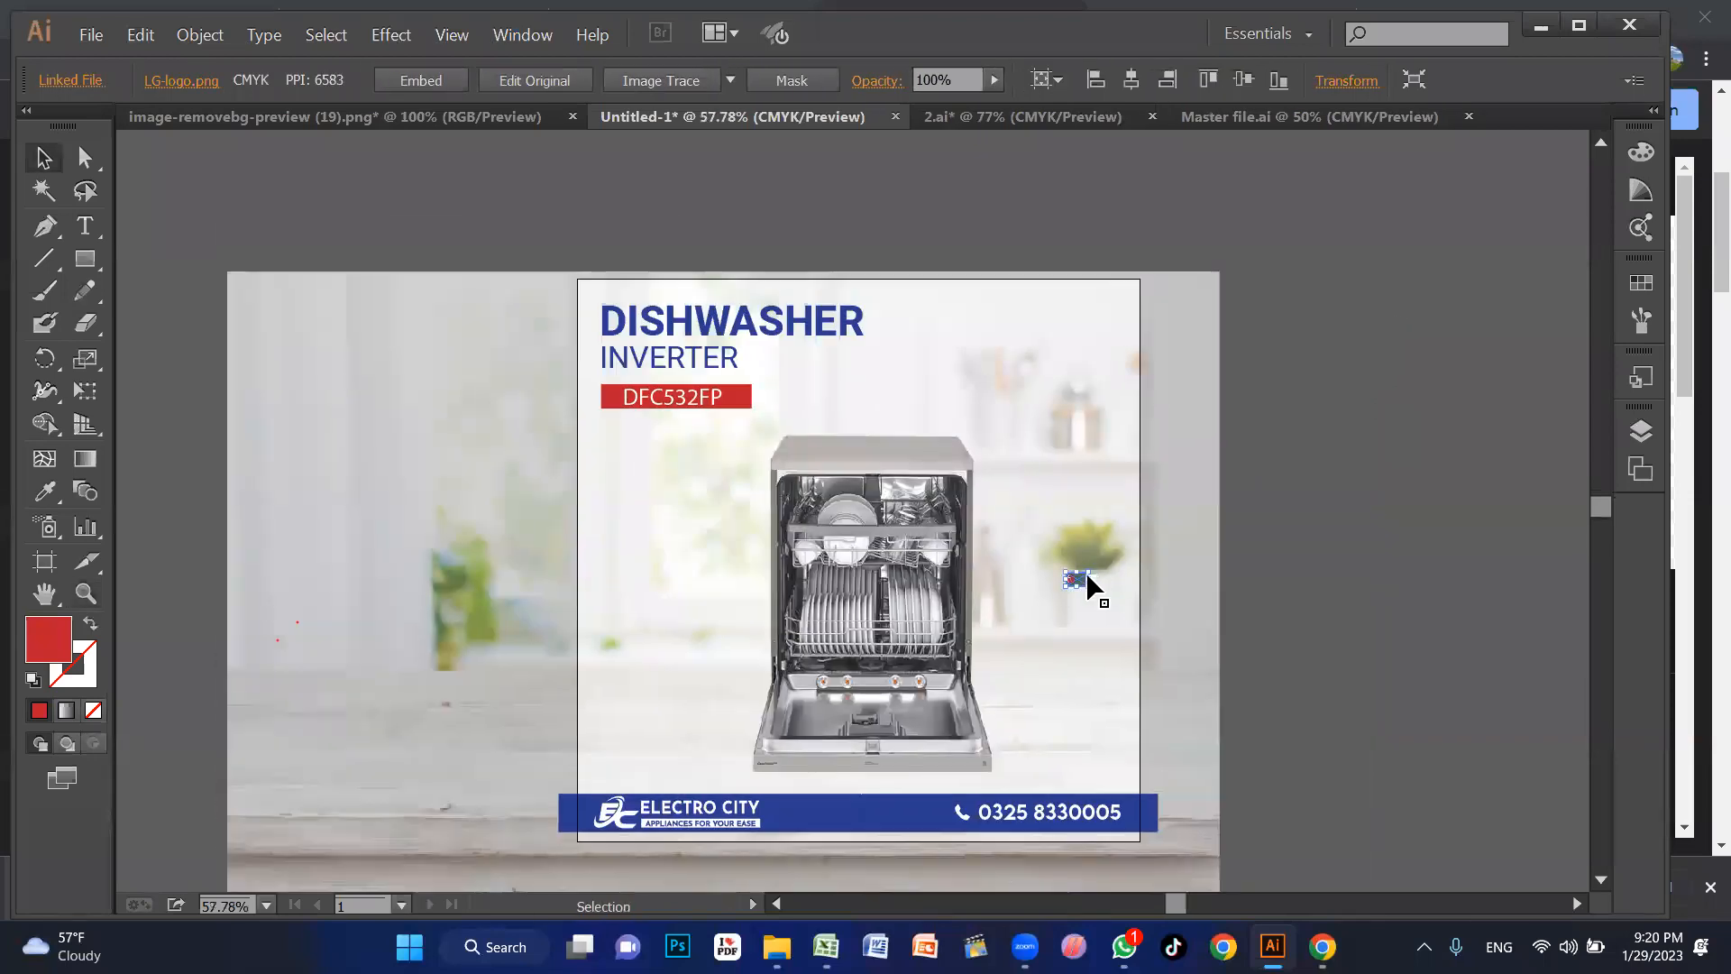
{"action": "left_click_drag", "start_coordinate": [1080, 573], "coordinate": [1039, 349]}
{"action": "left_click", "coordinate": [1070, 393]}
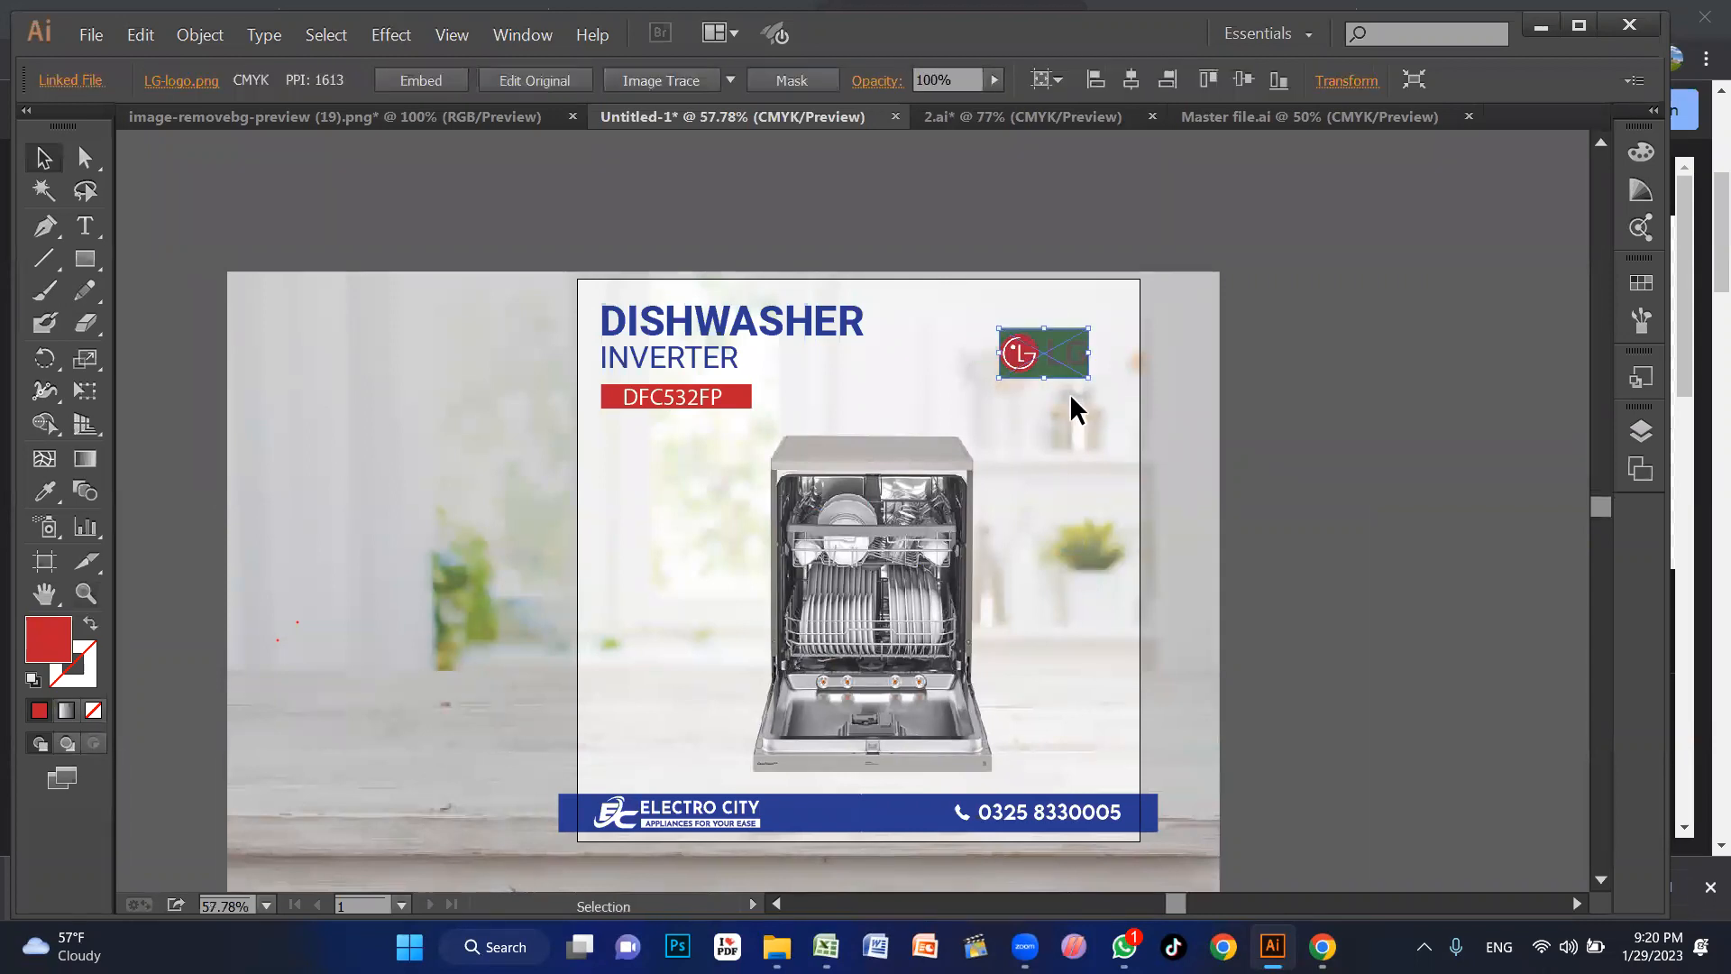
{"action": "key", "text": "Delete"}
Step: Copy the LG logo image in Chrome and paste it into remove.bg to remove its background
{"action": "left_click", "coordinate": [1323, 946]}
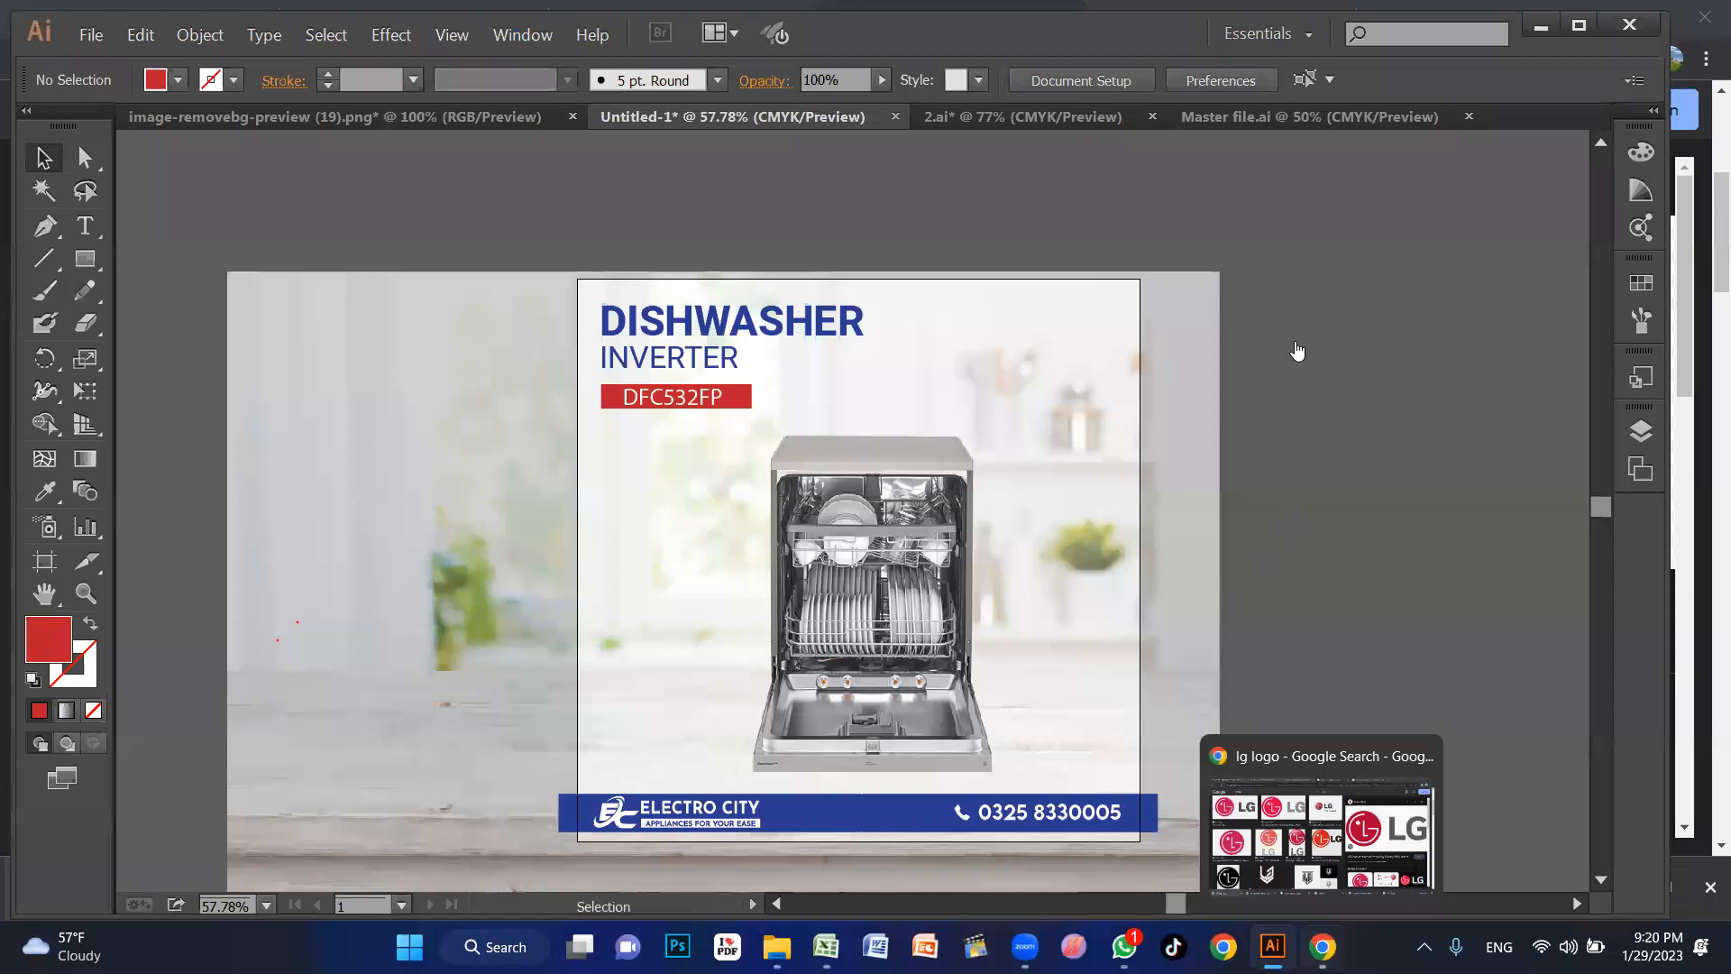
{"action": "right_click", "coordinate": [1267, 331]}
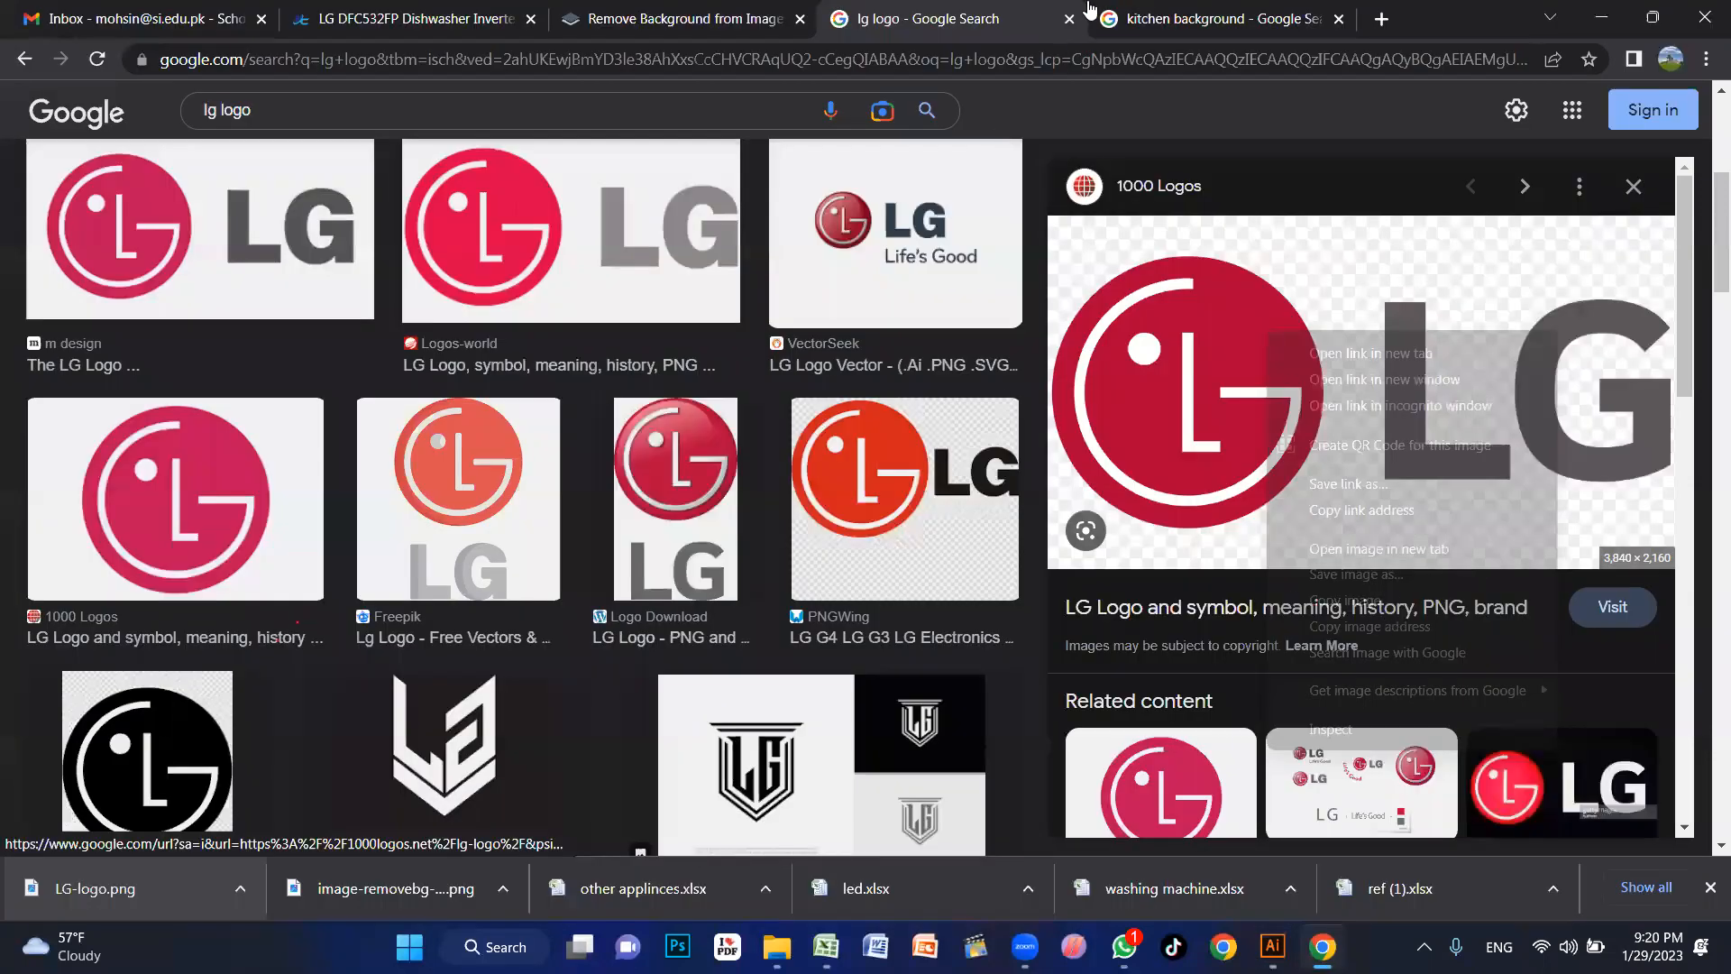
{"action": "left_click", "coordinate": [669, 11]}
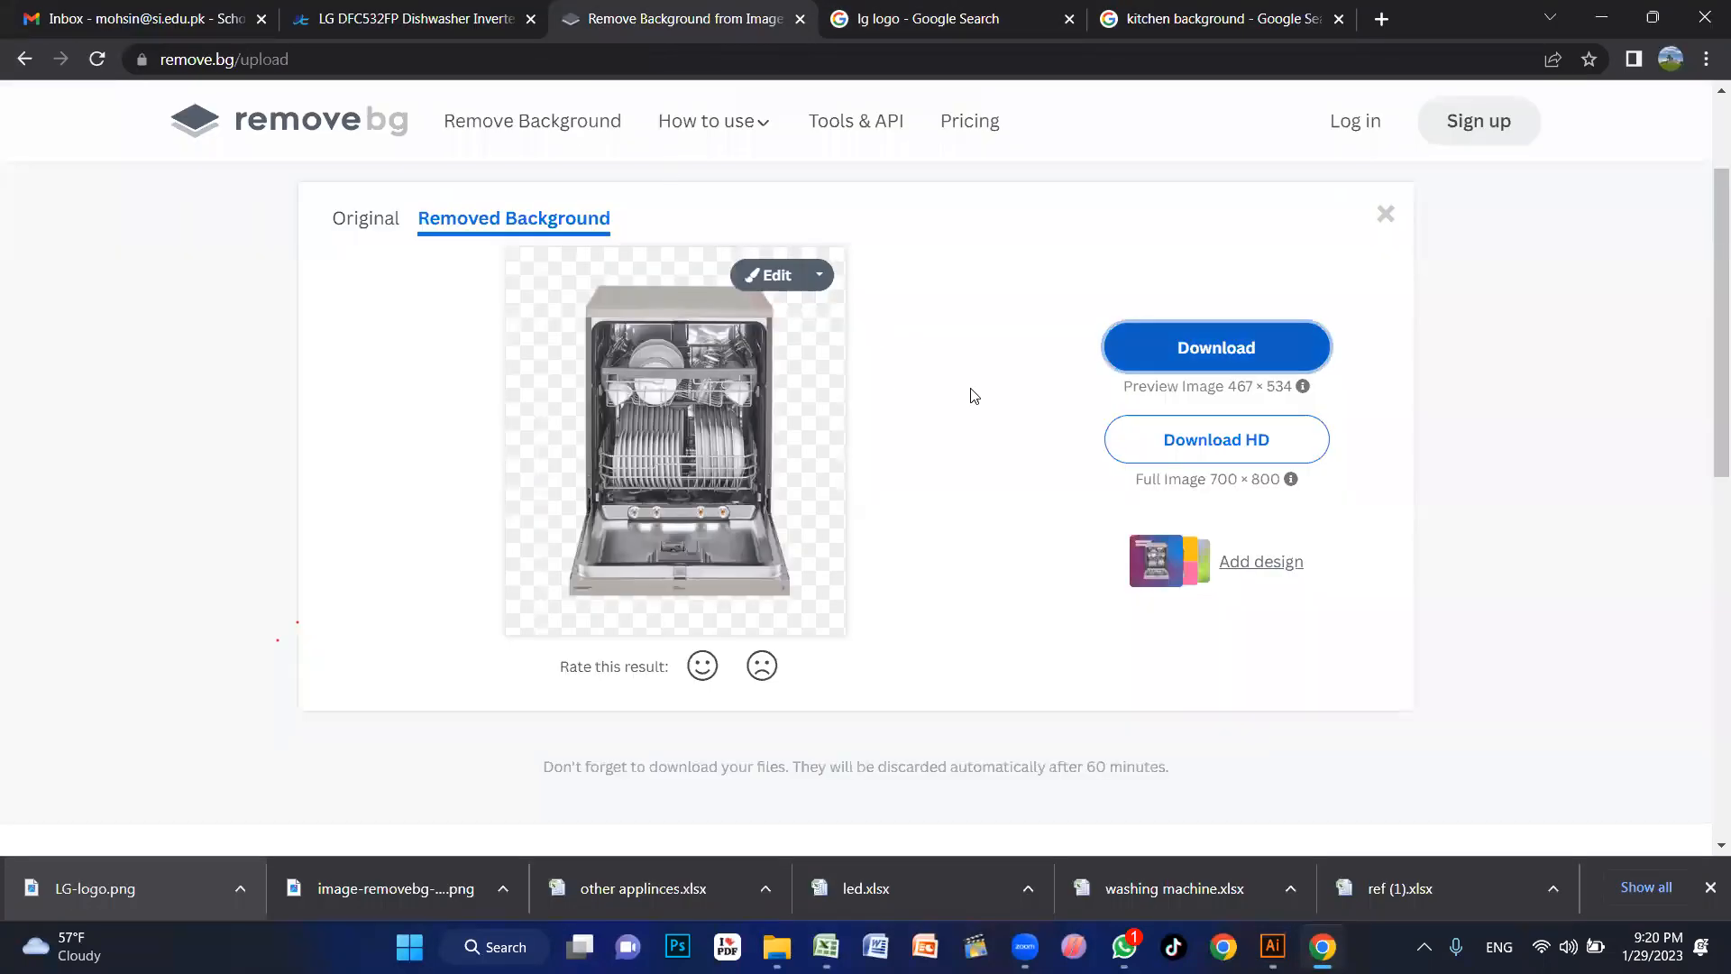
{"action": "key", "text": "ctrl+v"}
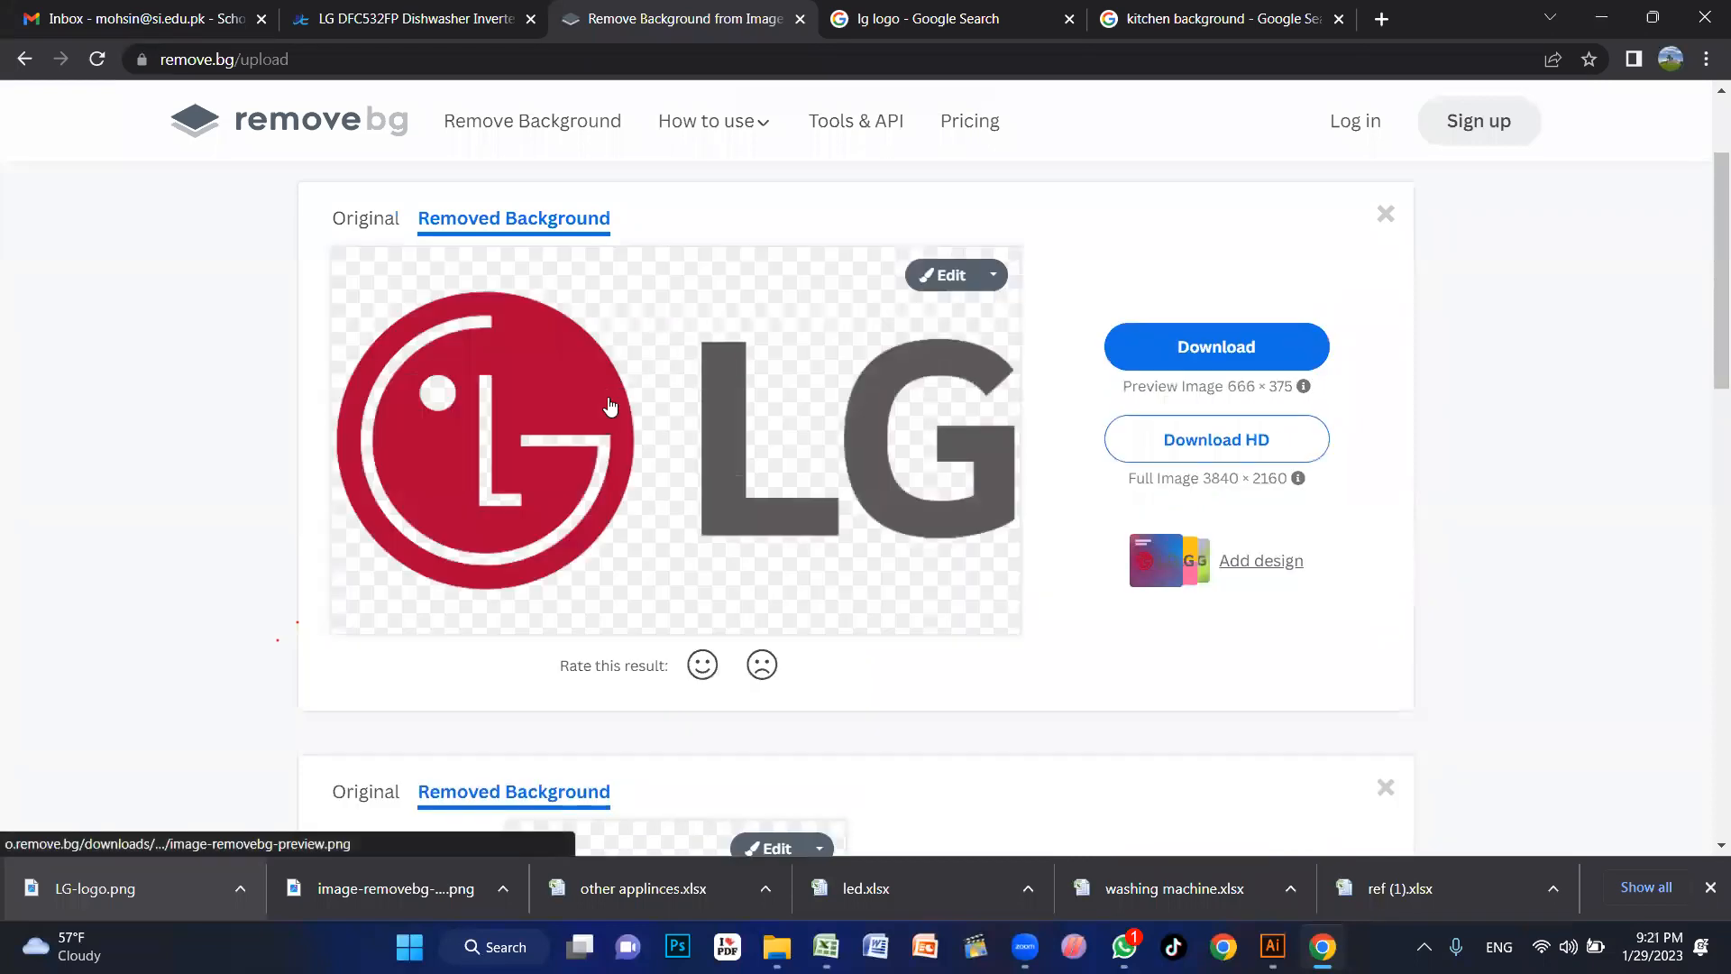
Step: Download the preview version of the background-removed LG logo and place it over the upper-right part of the Illustrator poster
{"action": "left_click", "coordinate": [1255, 354]}
{"action": "left_click_drag", "start_coordinate": [433, 855], "coordinate": [1273, 910]}
{"action": "left_click_drag", "start_coordinate": [898, 422], "coordinate": [1042, 368]}
{"action": "key", "text": "z"}
{"action": "left_click_drag", "start_coordinate": [619, 206], "coordinate": [1309, 537]}
{"action": "left_click_drag", "start_coordinate": [1125, 535], "coordinate": [1152, 518]}
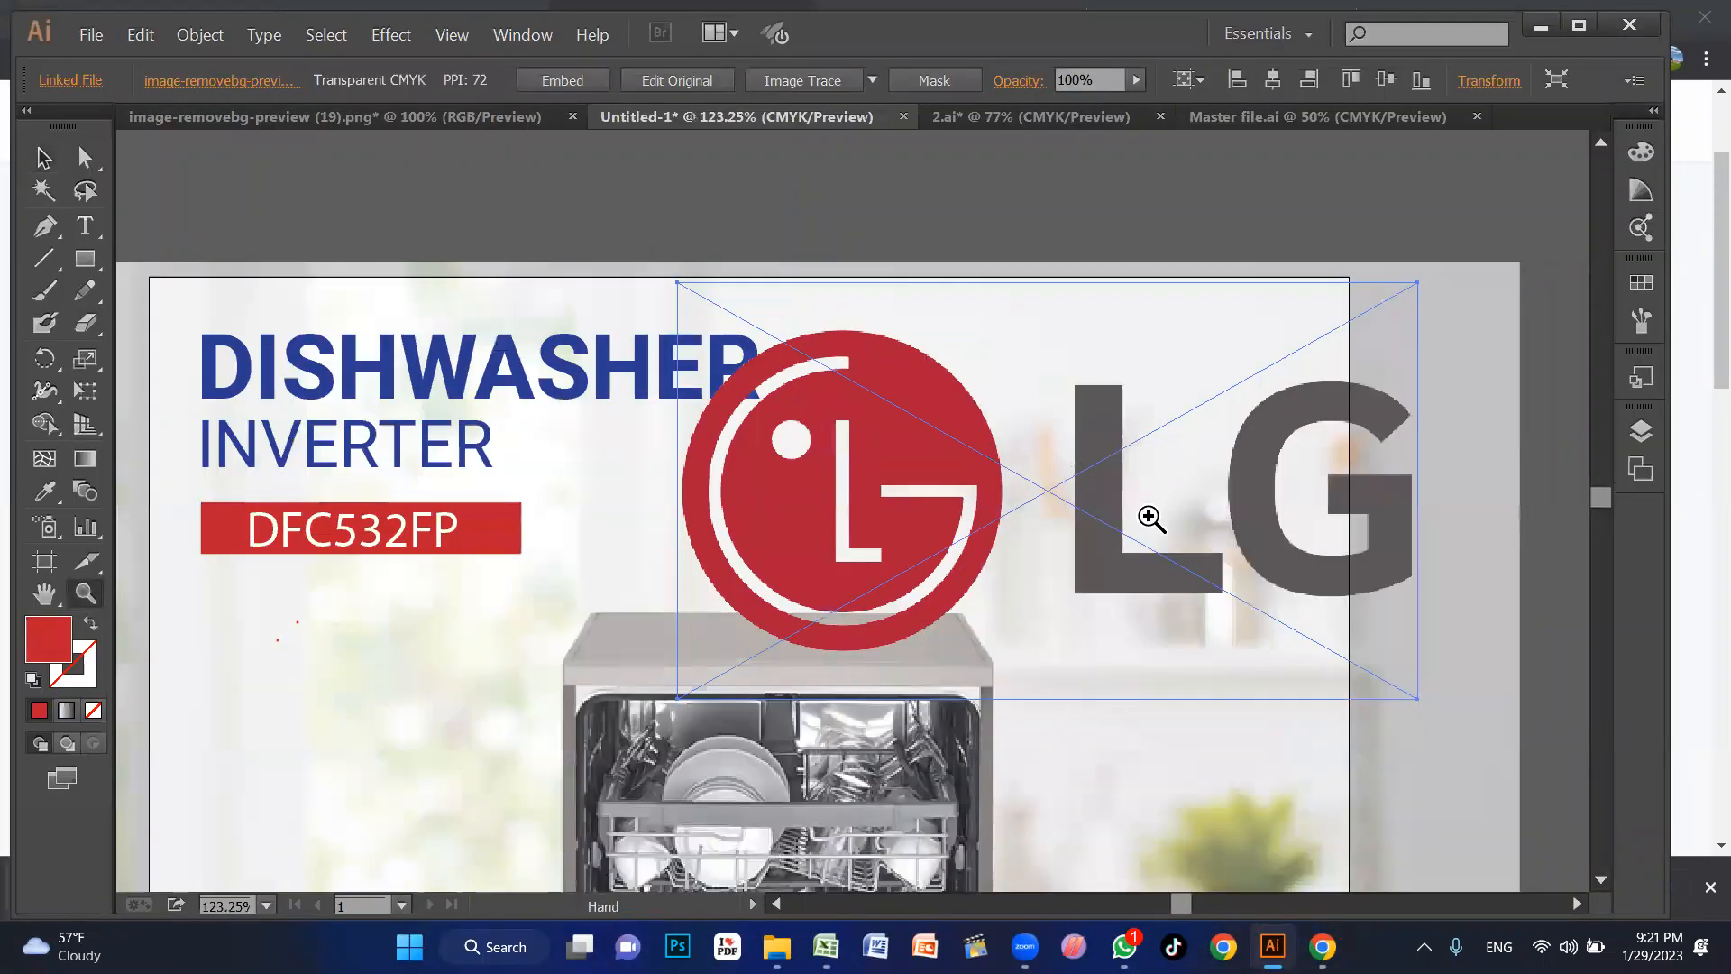
{"action": "left_click", "coordinate": [962, 452], "text": "alt"}
{"action": "left_click_drag", "start_coordinate": [953, 525], "coordinate": [989, 506]}
{"action": "key", "text": "v"}
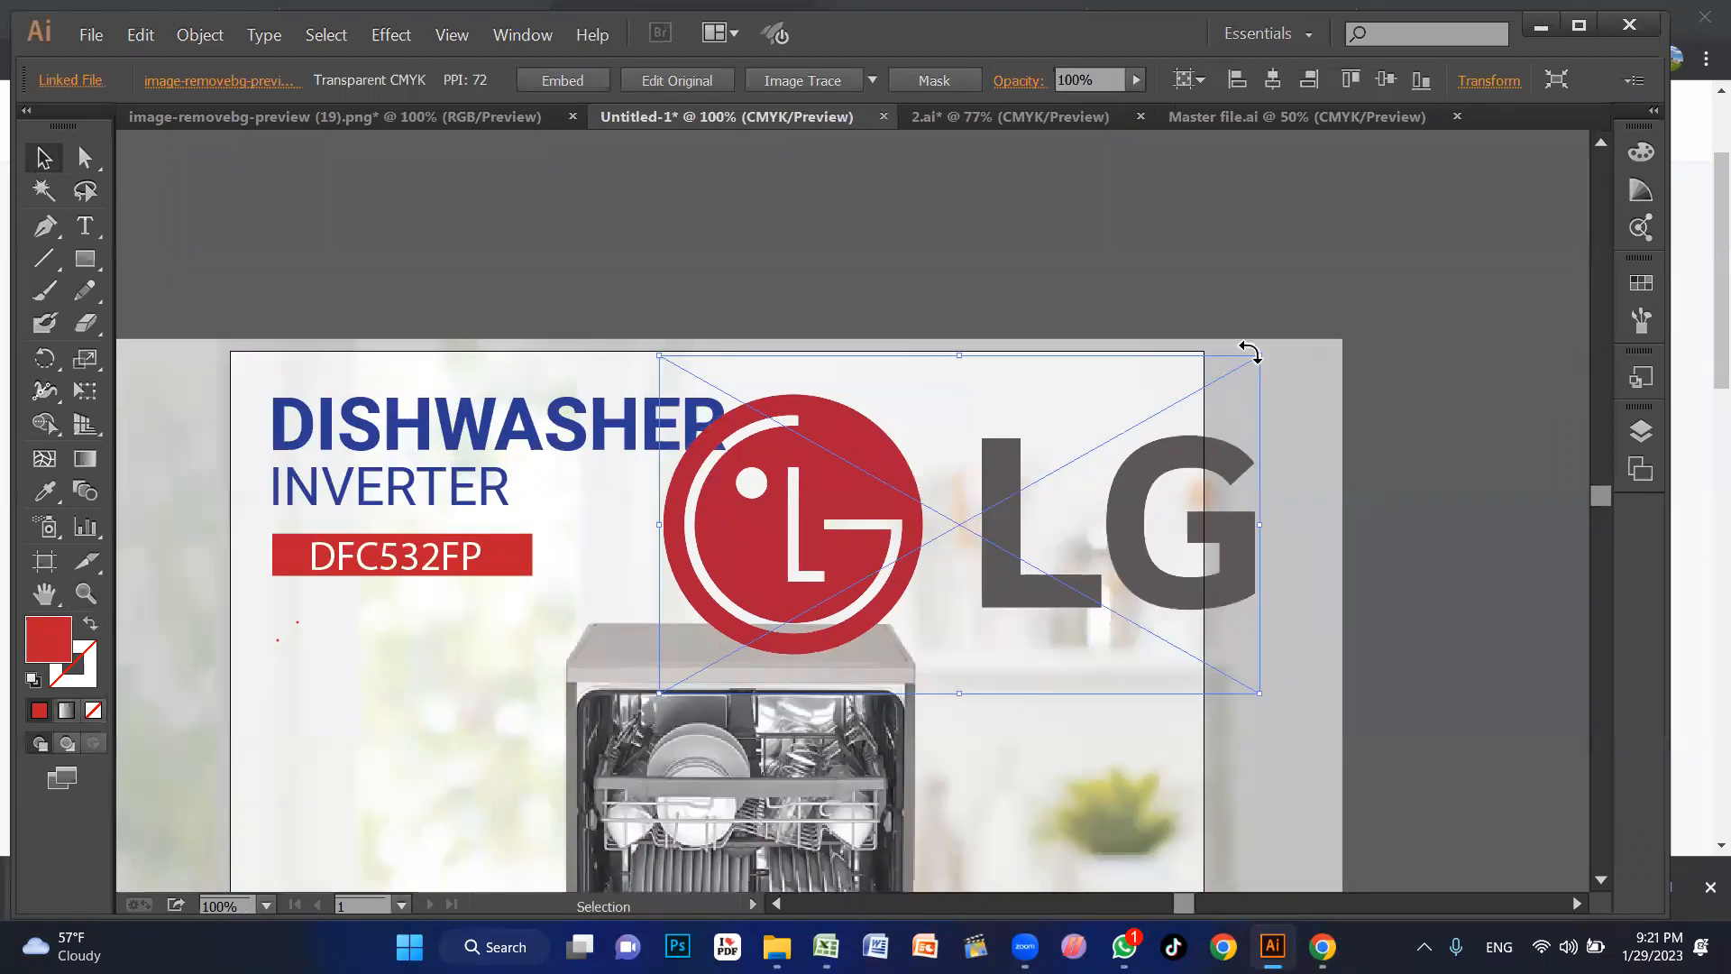
Step: Scale the LG logo down proportionally and place it in the poster's upper-right corner, level with the DISHWASHER title
{"action": "left_click", "coordinate": [983, 514], "text": "shift"}
{"action": "left_click", "coordinate": [983, 517]}
{"action": "left_click_drag", "start_coordinate": [1206, 394], "coordinate": [802, 621]}
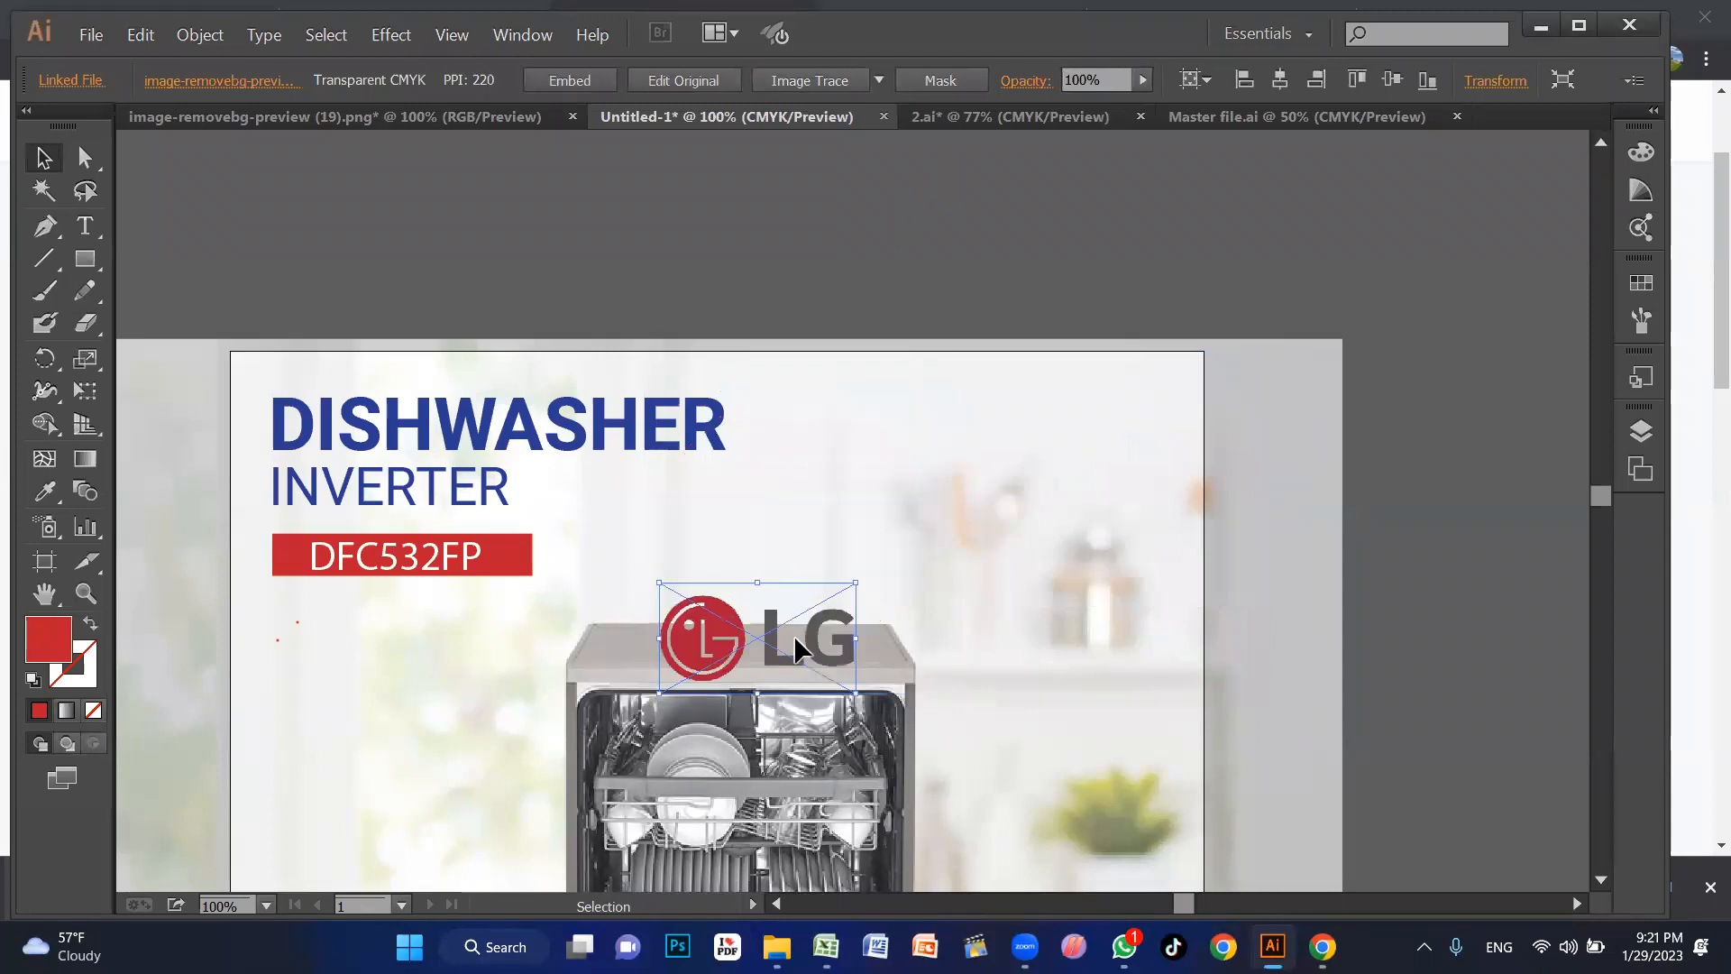
{"action": "mouse_move", "coordinate": [1124, 438]}
{"action": "left_mouse_down"}
{"action": "mouse_move", "coordinate": [1110, 432]}
{"action": "mouse_move", "coordinate": [1122, 458]}
{"action": "left_mouse_up"}
{"action": "left_click_drag", "start_coordinate": [982, 476], "coordinate": [1031, 461]}
{"action": "left_click", "coordinate": [1222, 442]}
{"action": "key", "text": "ctrl+0"}
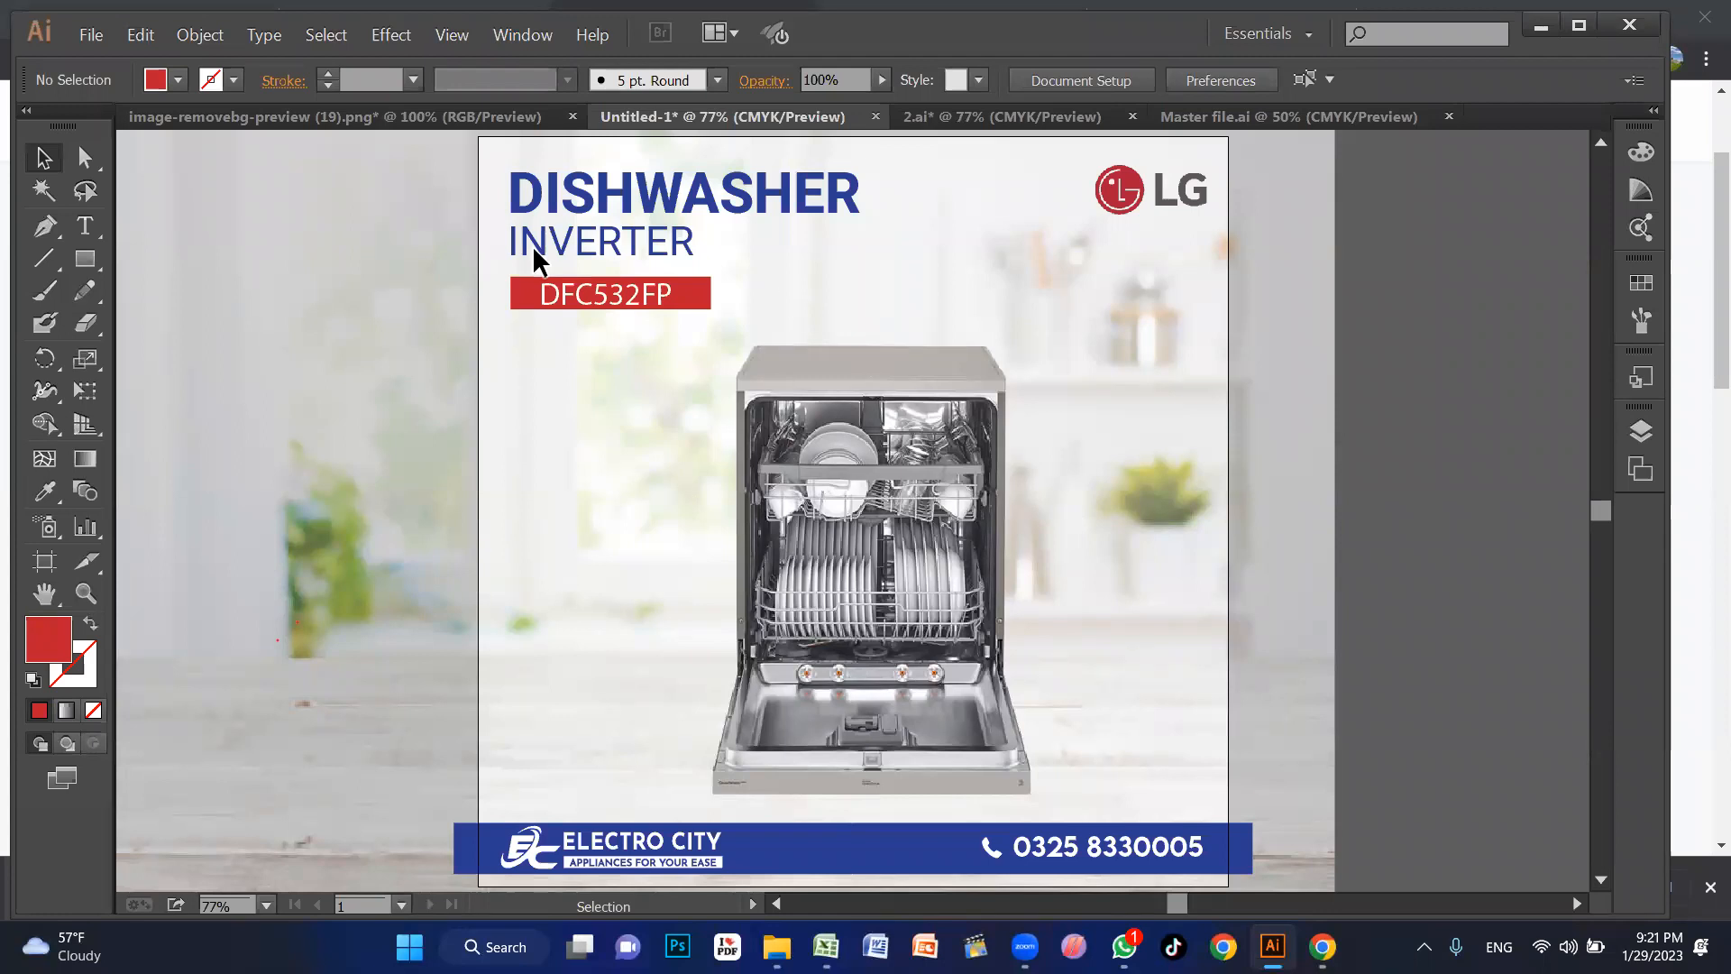
{"action": "left_click", "coordinate": [597, 311]}
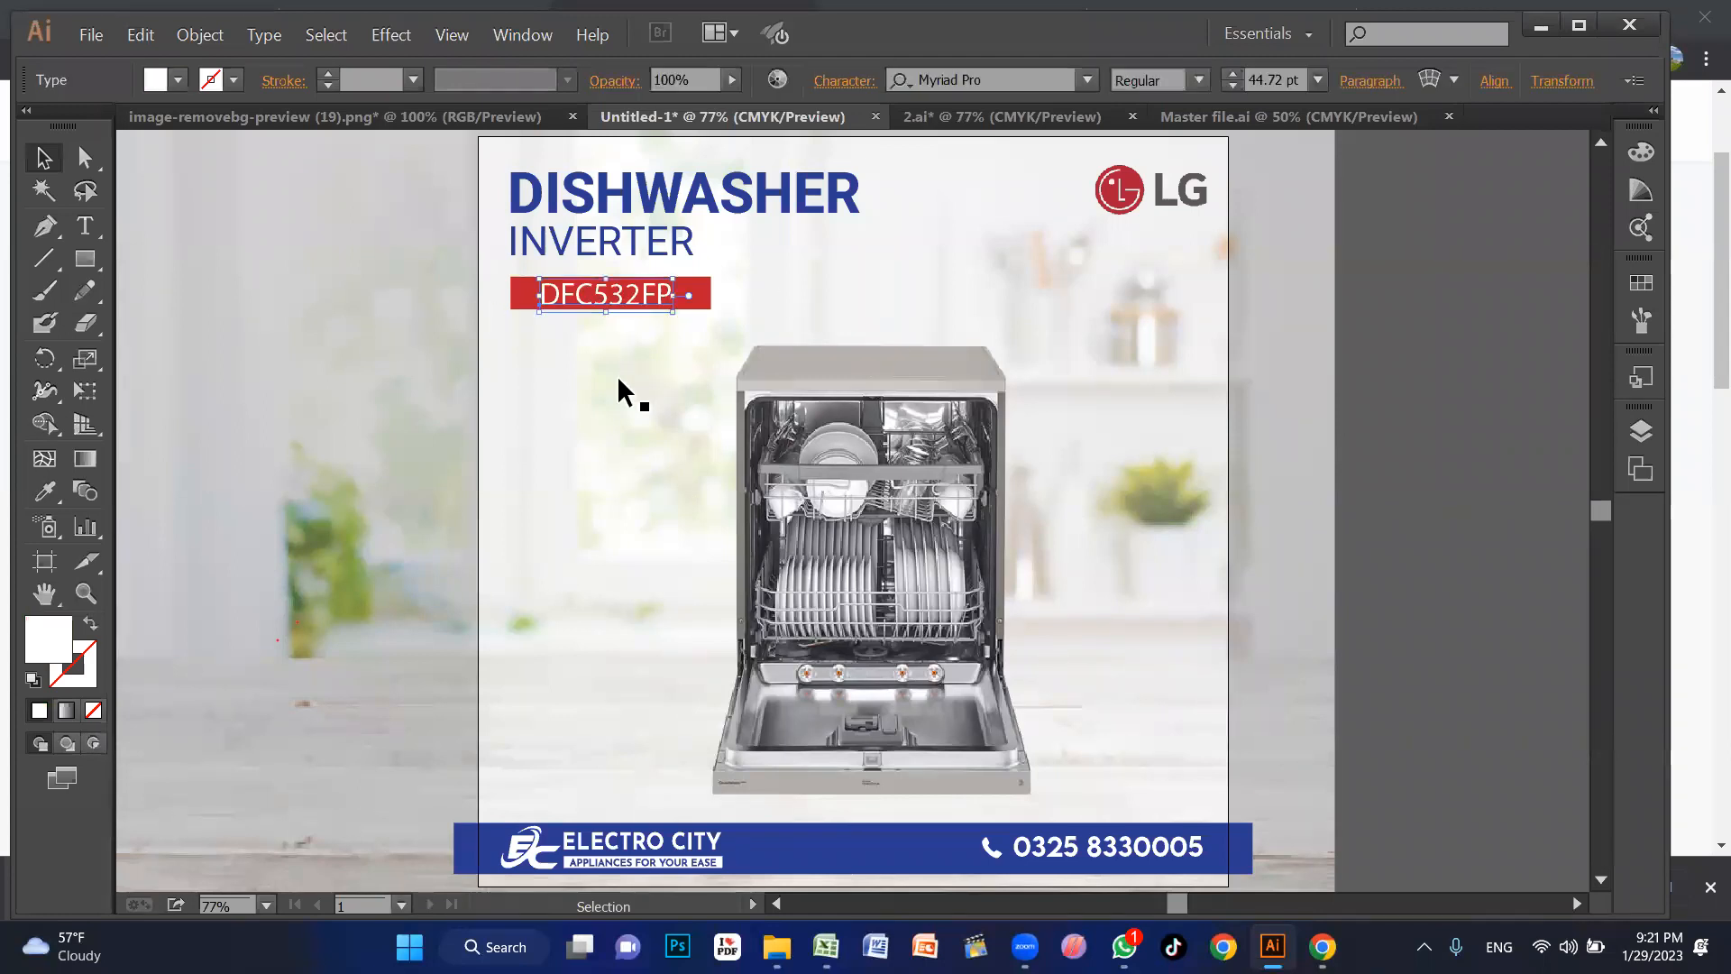
{"action": "left_click", "coordinate": [577, 355]}
{"action": "left_click", "coordinate": [546, 310]}
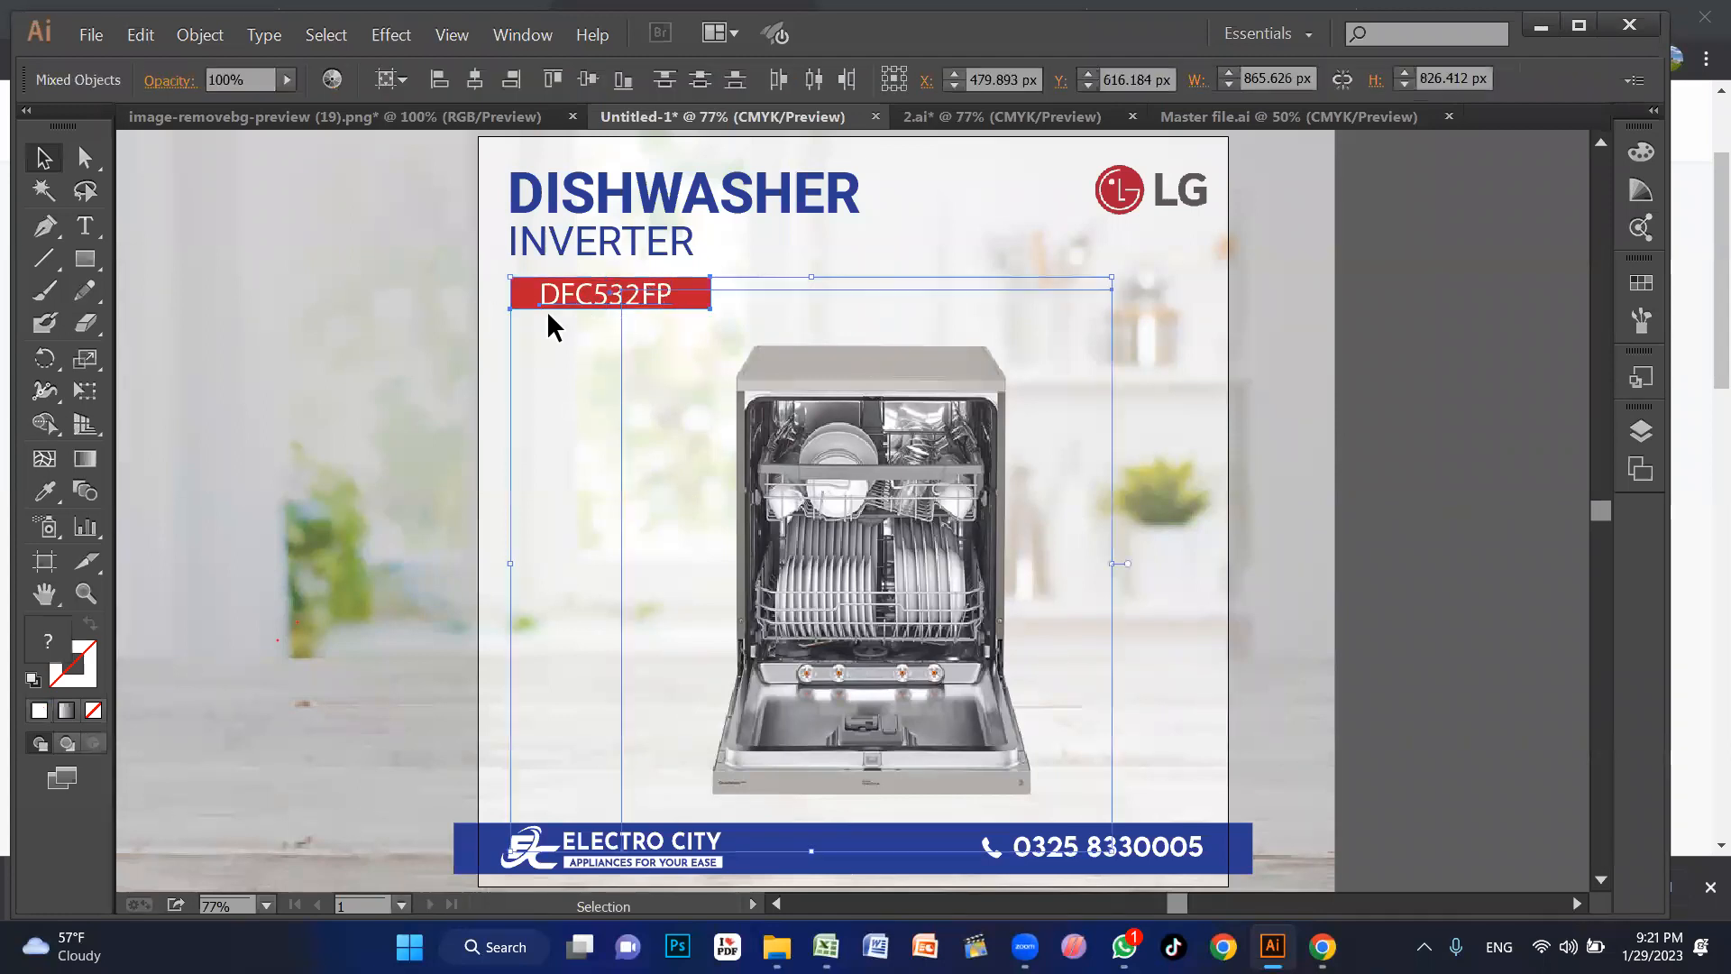
{"action": "left_click", "coordinate": [481, 316]}
Step: Try the dishwasher image further right and further left, and settle it slightly right of the poster's centre
{"action": "mouse_move", "coordinate": [900, 509]}
{"action": "left_mouse_down"}
{"action": "mouse_move", "coordinate": [944, 492]}
{"action": "mouse_move", "coordinate": [954, 536]}
{"action": "mouse_move", "coordinate": [931, 521]}
{"action": "left_mouse_up"}
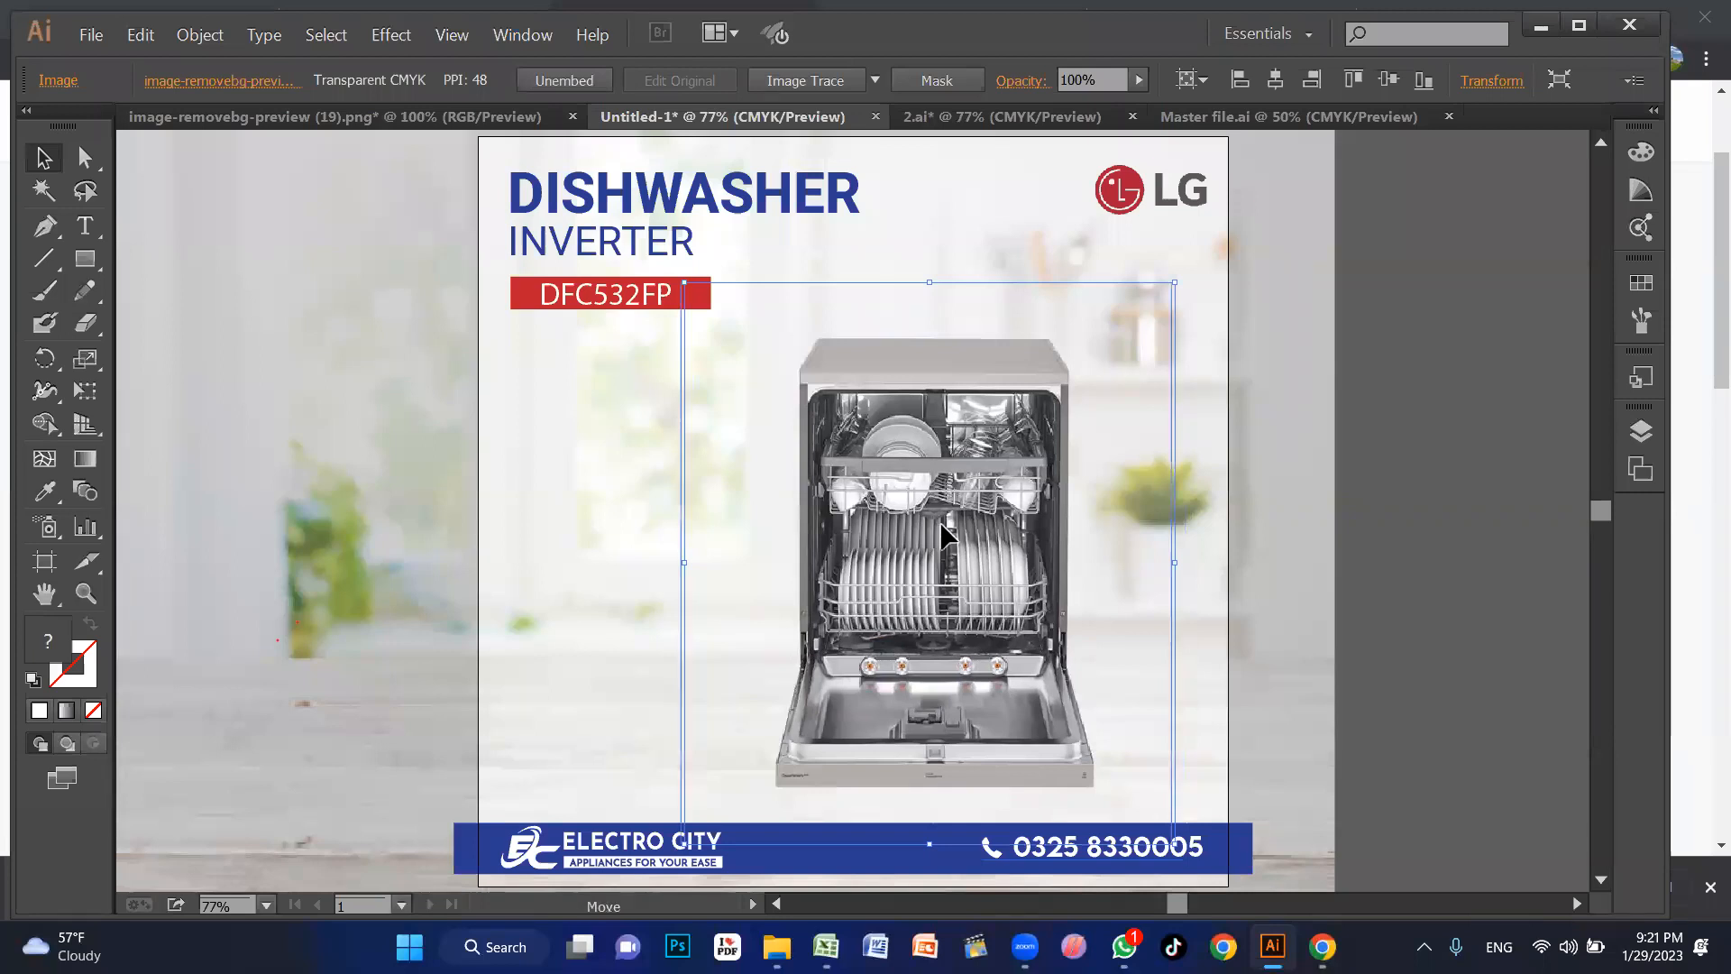
{"action": "left_click", "coordinate": [1404, 512]}
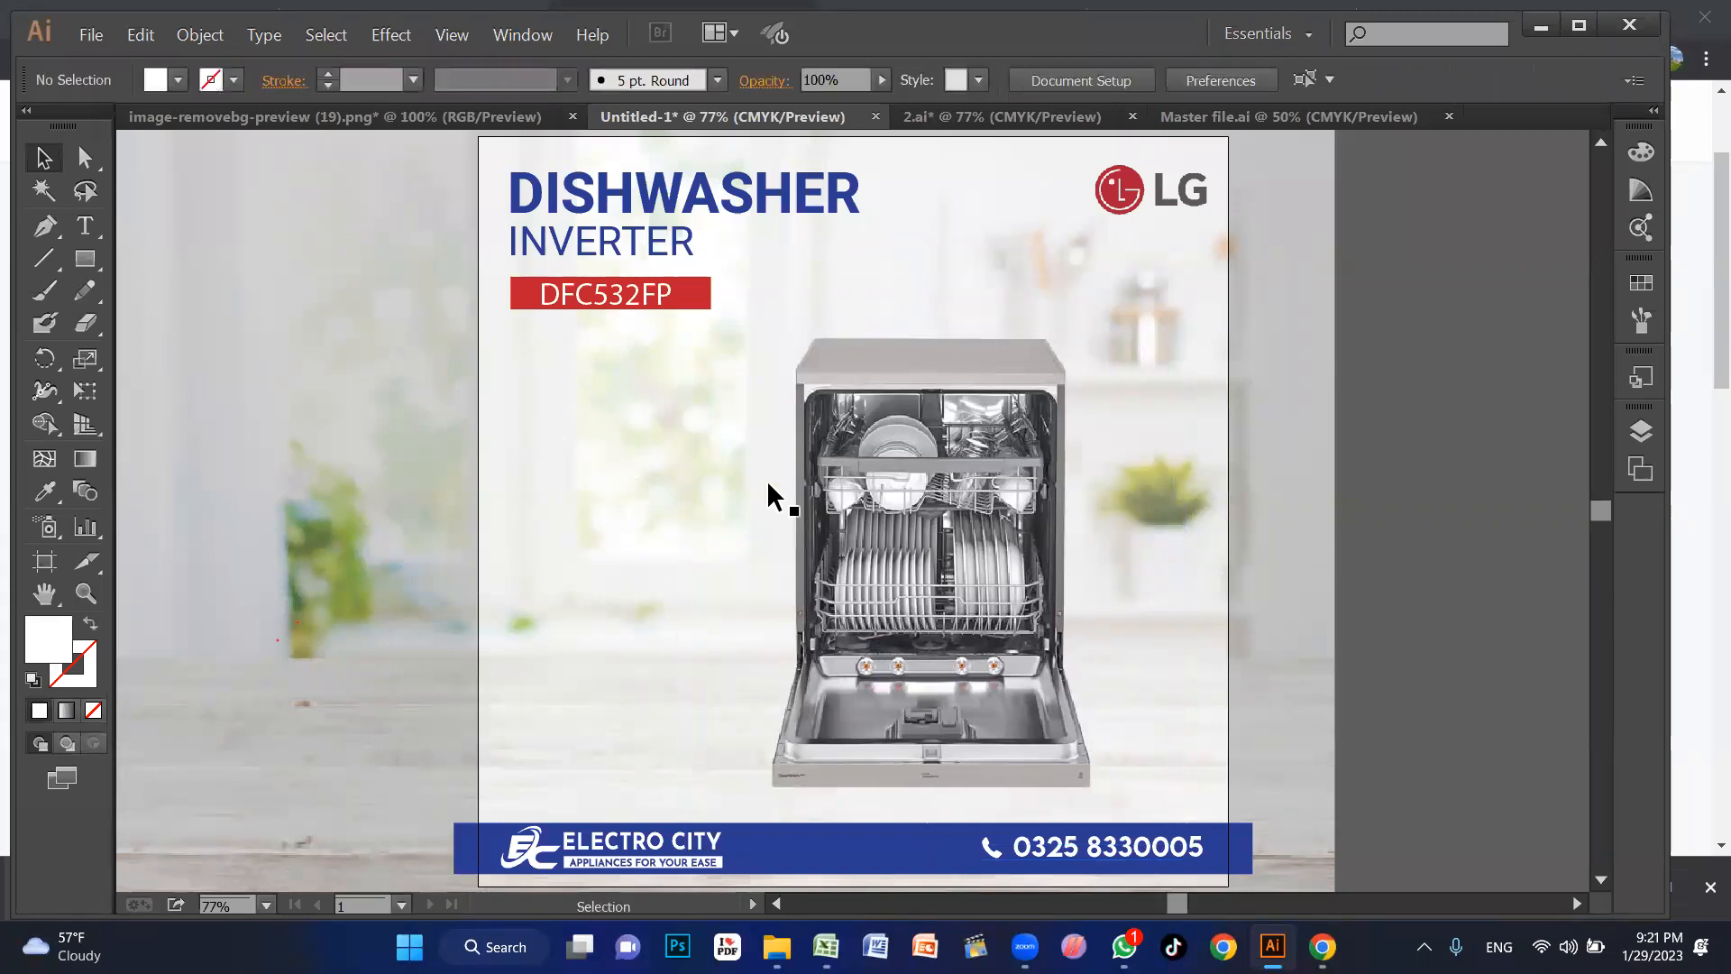
{"action": "left_click_drag", "start_coordinate": [987, 525], "coordinate": [861, 544]}
{"action": "left_click", "coordinate": [1088, 487]}
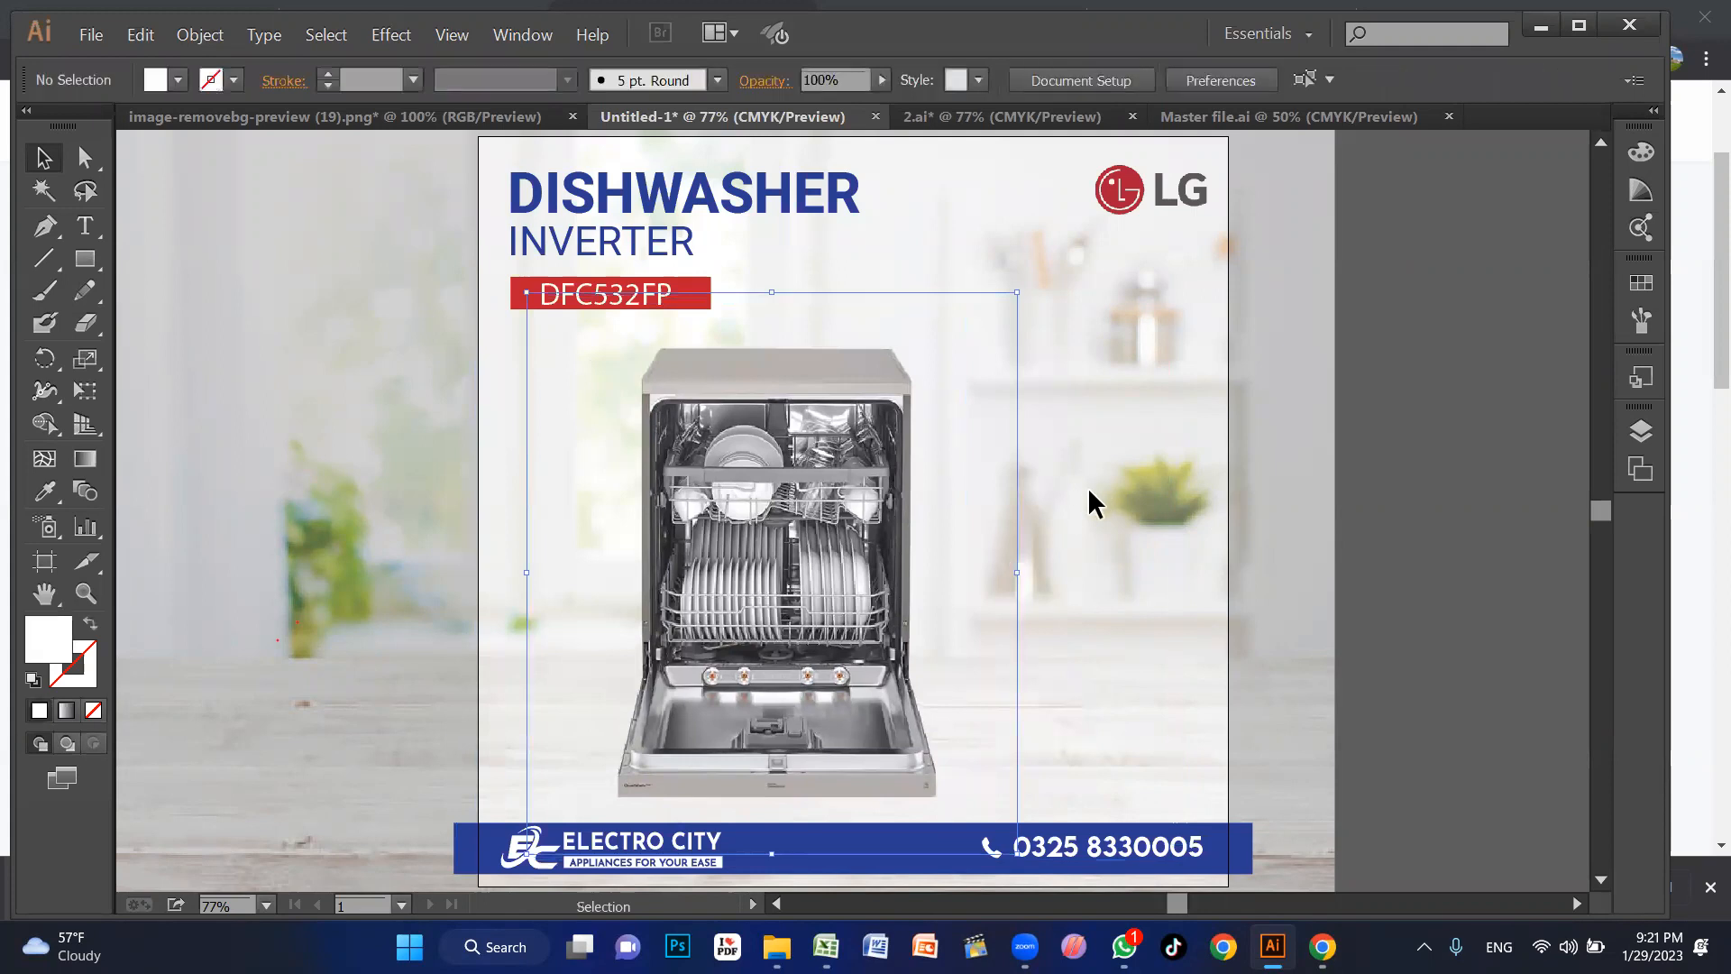
{"action": "left_click_drag", "start_coordinate": [846, 484], "coordinate": [902, 484]}
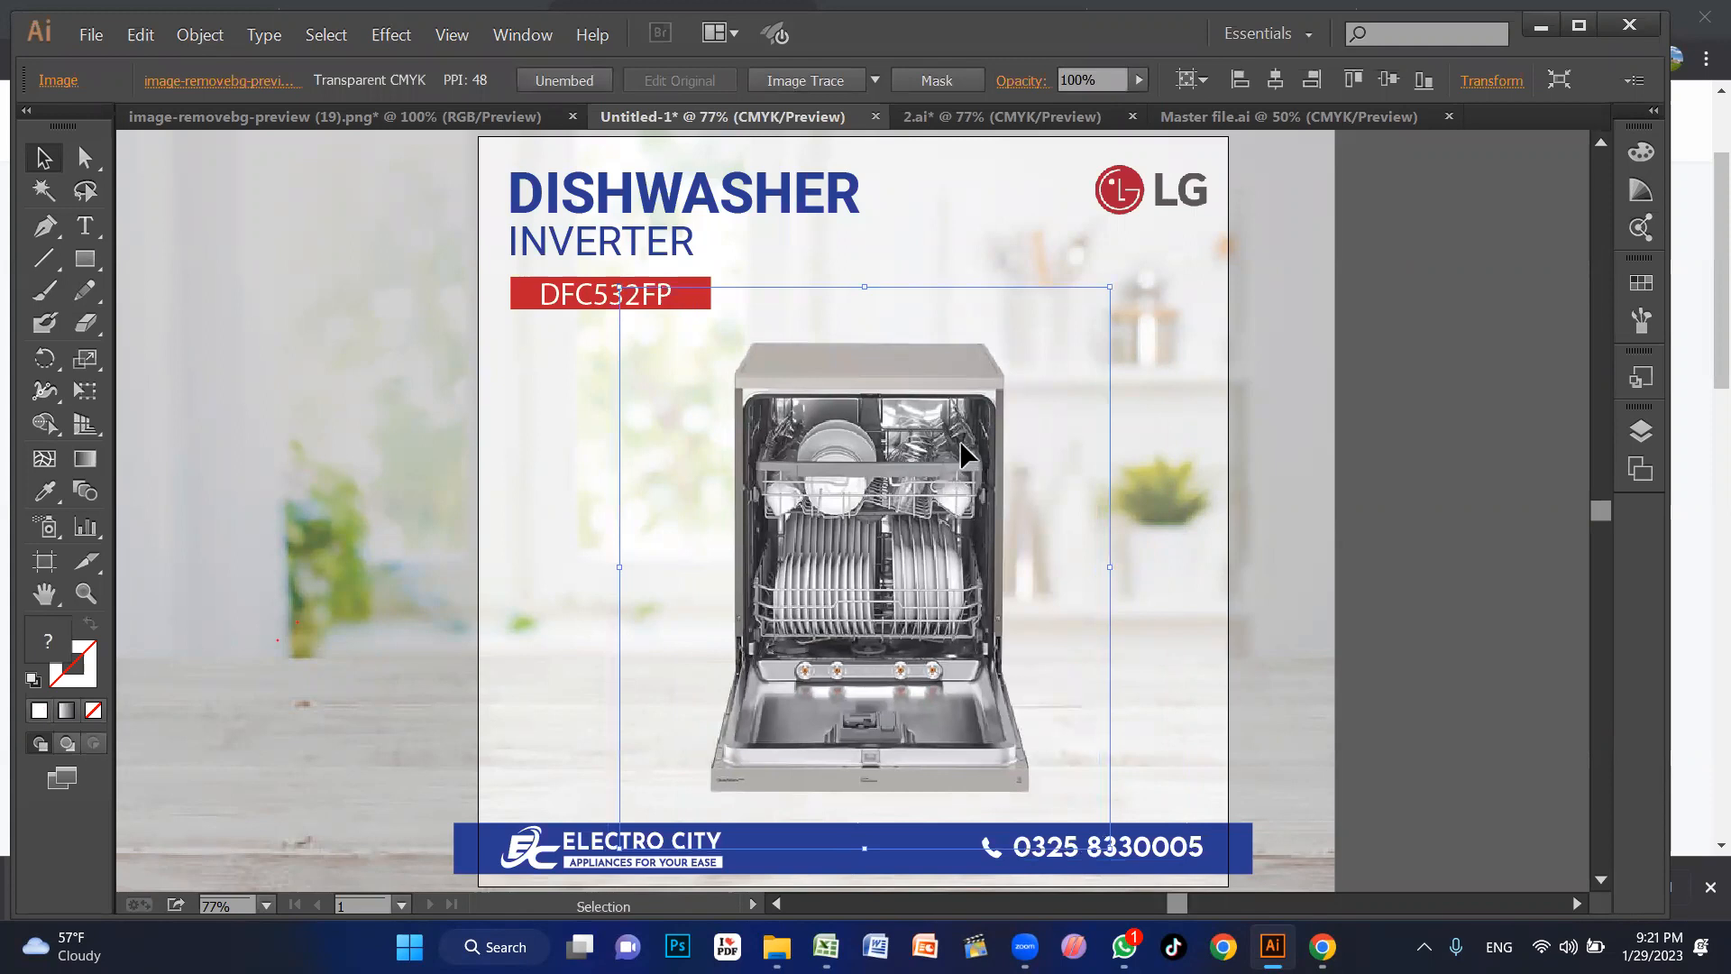
{"action": "left_click", "coordinate": [1129, 458]}
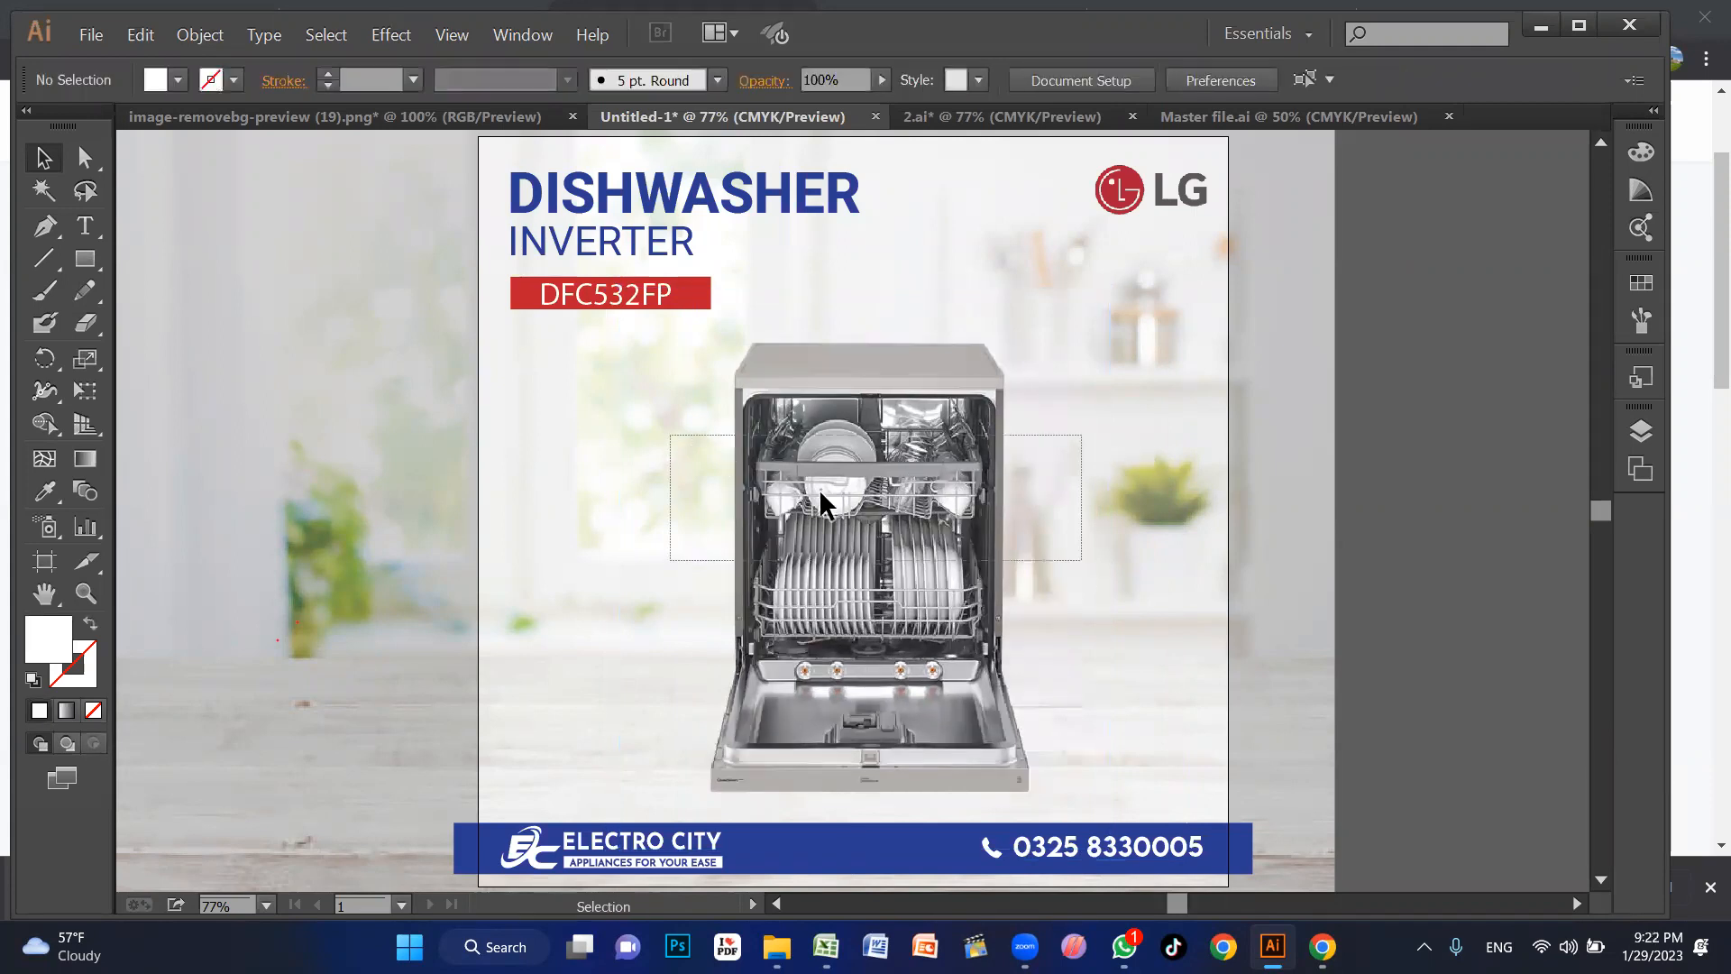
Step: Try moving the red DFC532FP badge beside the dishwasher, and undo the moves
{"action": "left_click_drag", "start_coordinate": [614, 424], "coordinate": [736, 476]}
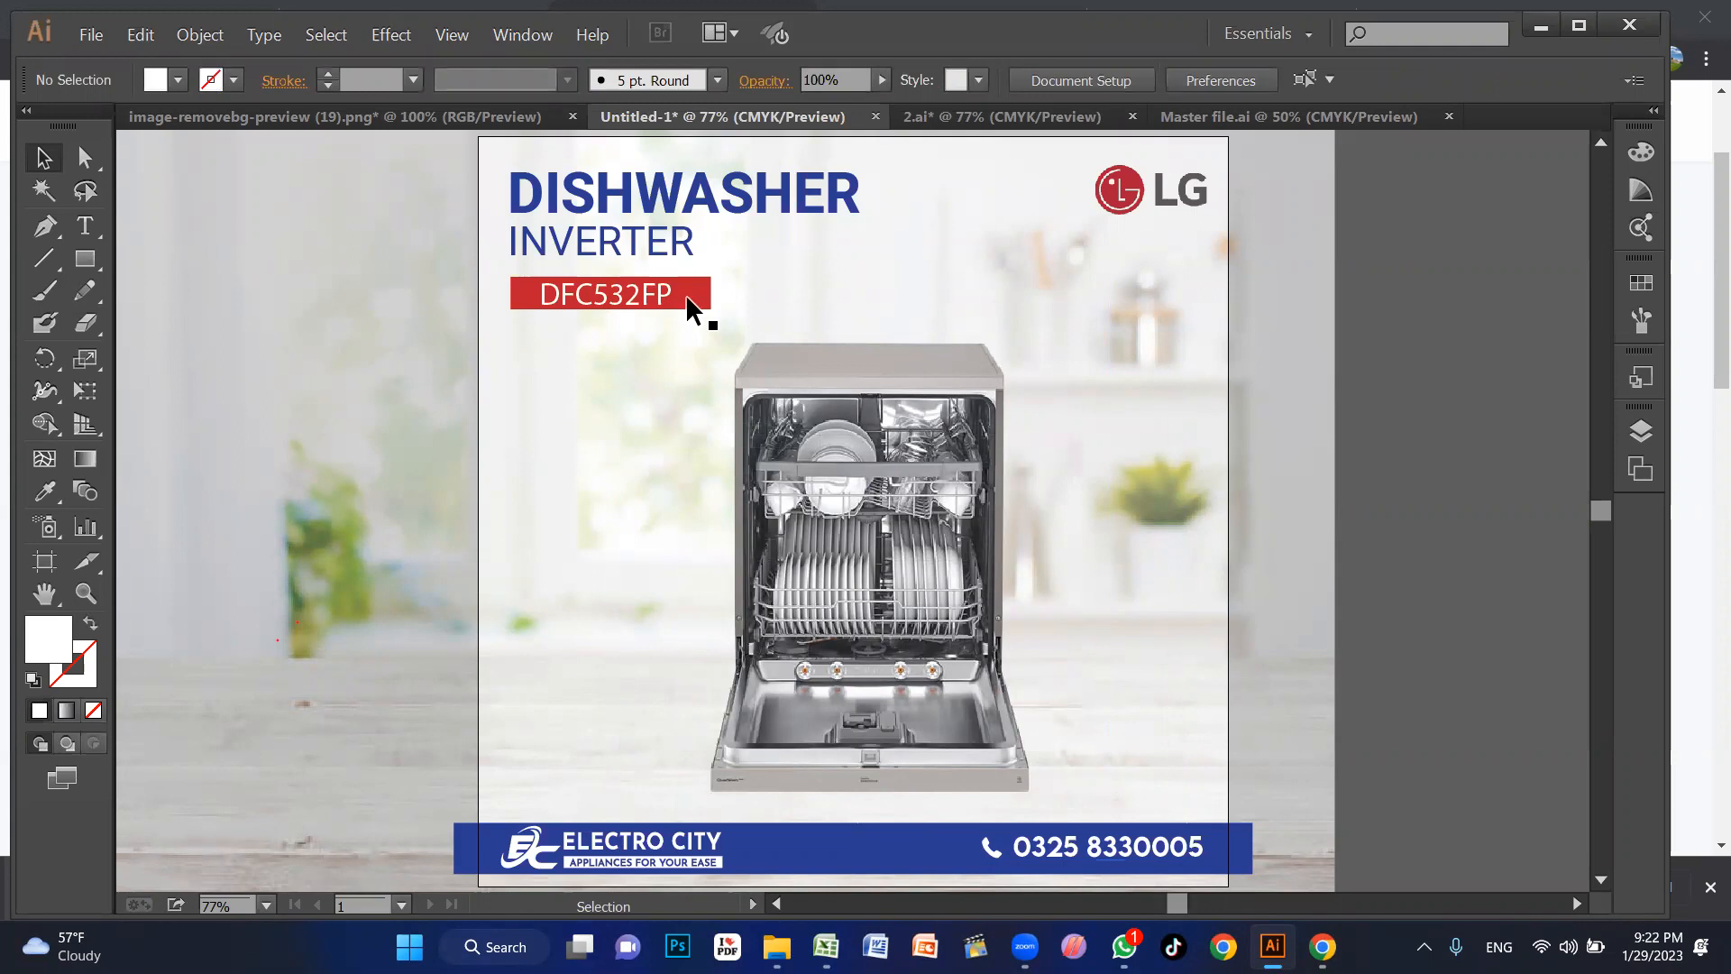
{"action": "left_click_drag", "start_coordinate": [695, 307], "coordinate": [634, 520]}
{"action": "left_click", "coordinate": [1351, 604]}
{"action": "left_click", "coordinate": [1157, 649]}
{"action": "key", "text": "ctrl+z"}
{"action": "left_click", "coordinate": [637, 571]}
{"action": "key", "text": "ctrl+z"}
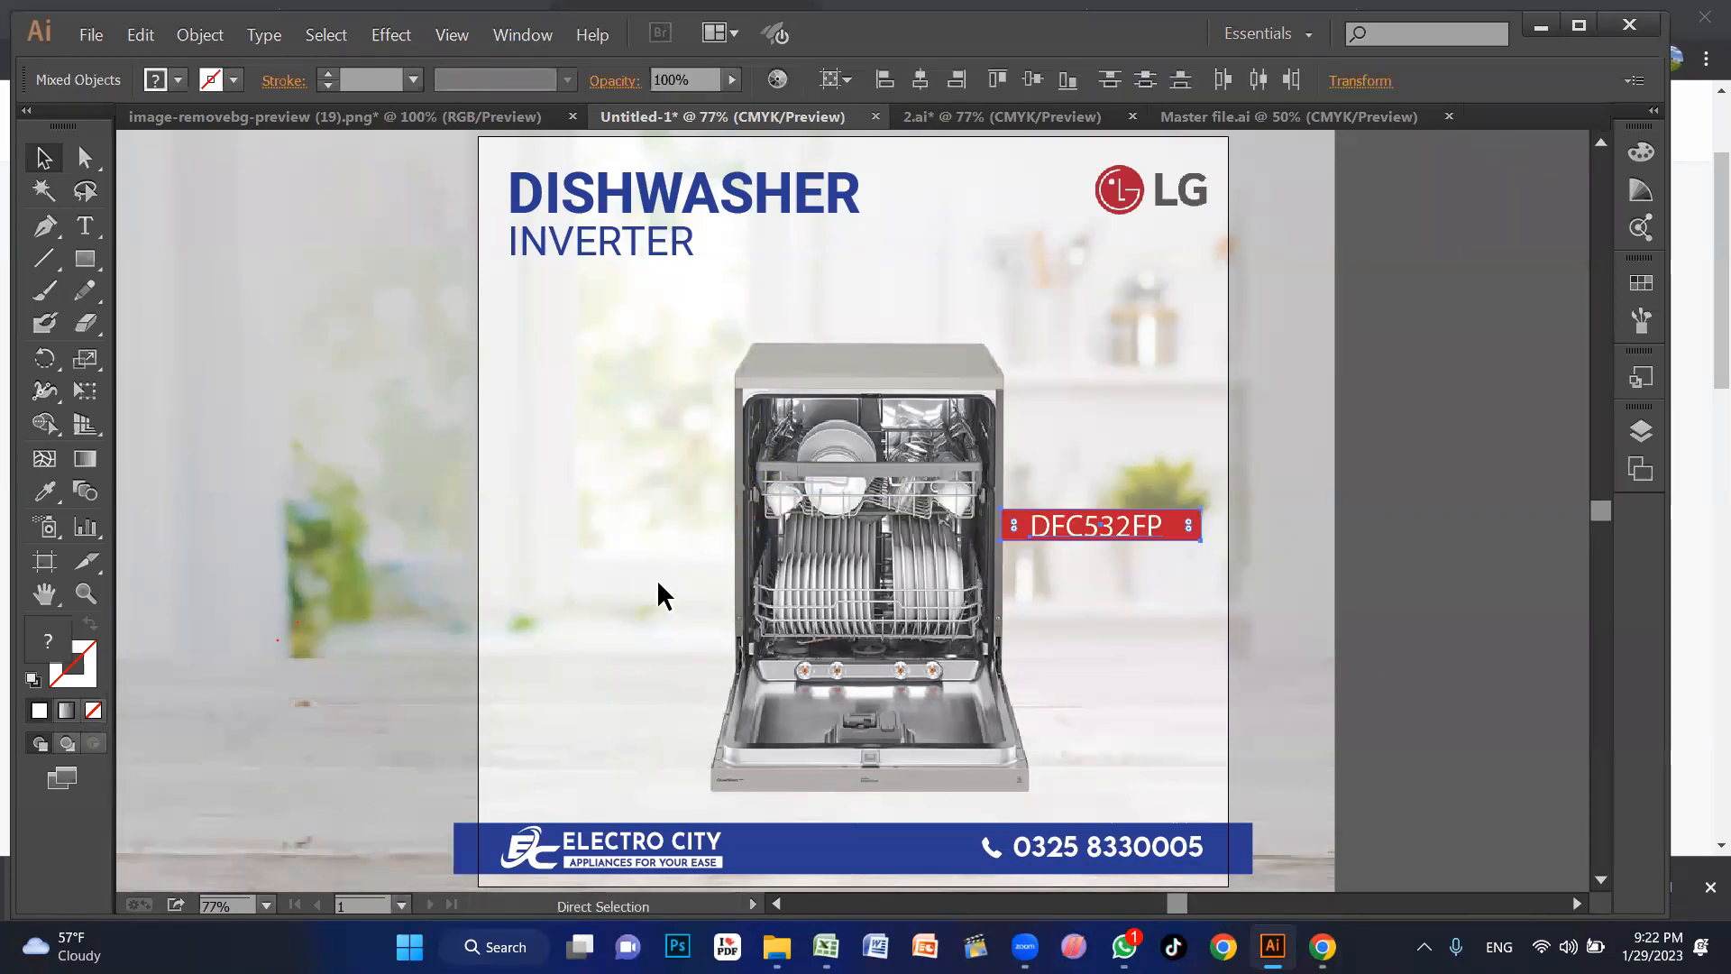
{"action": "key", "text": "ctrl+z"}
{"action": "left_click", "coordinate": [837, 624]}
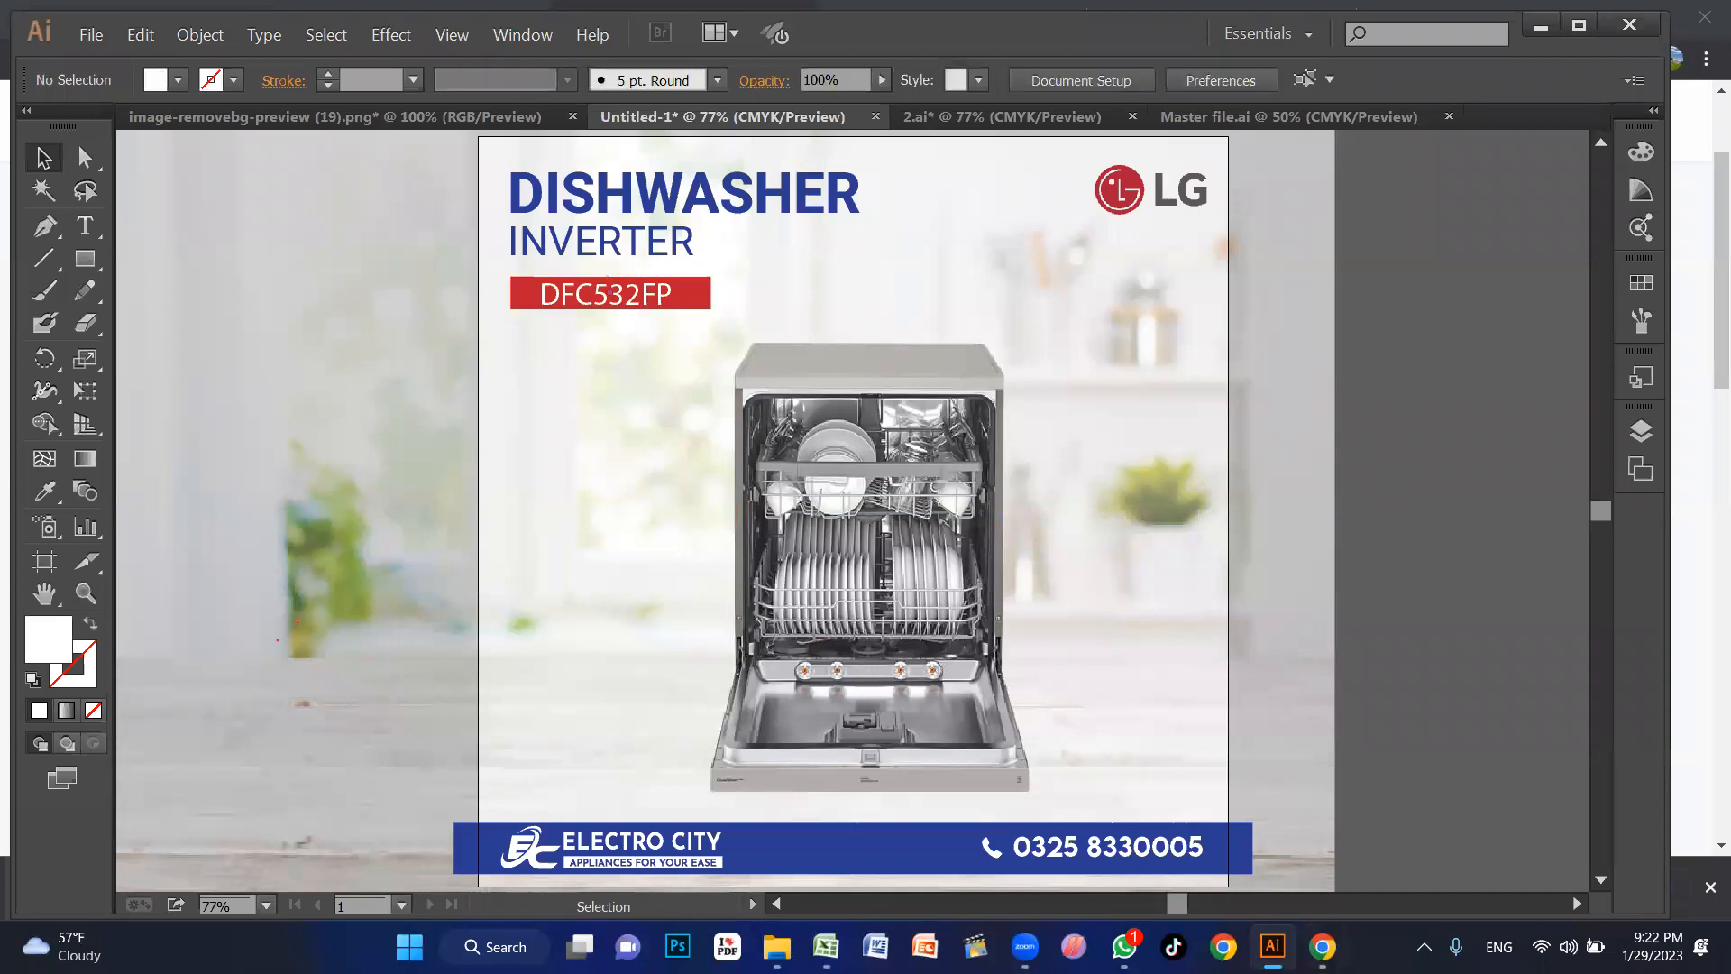
Step: Switch to Chrome and open freepik.com in the kitchen background search tab
{"action": "key", "text": "alt+Tab"}
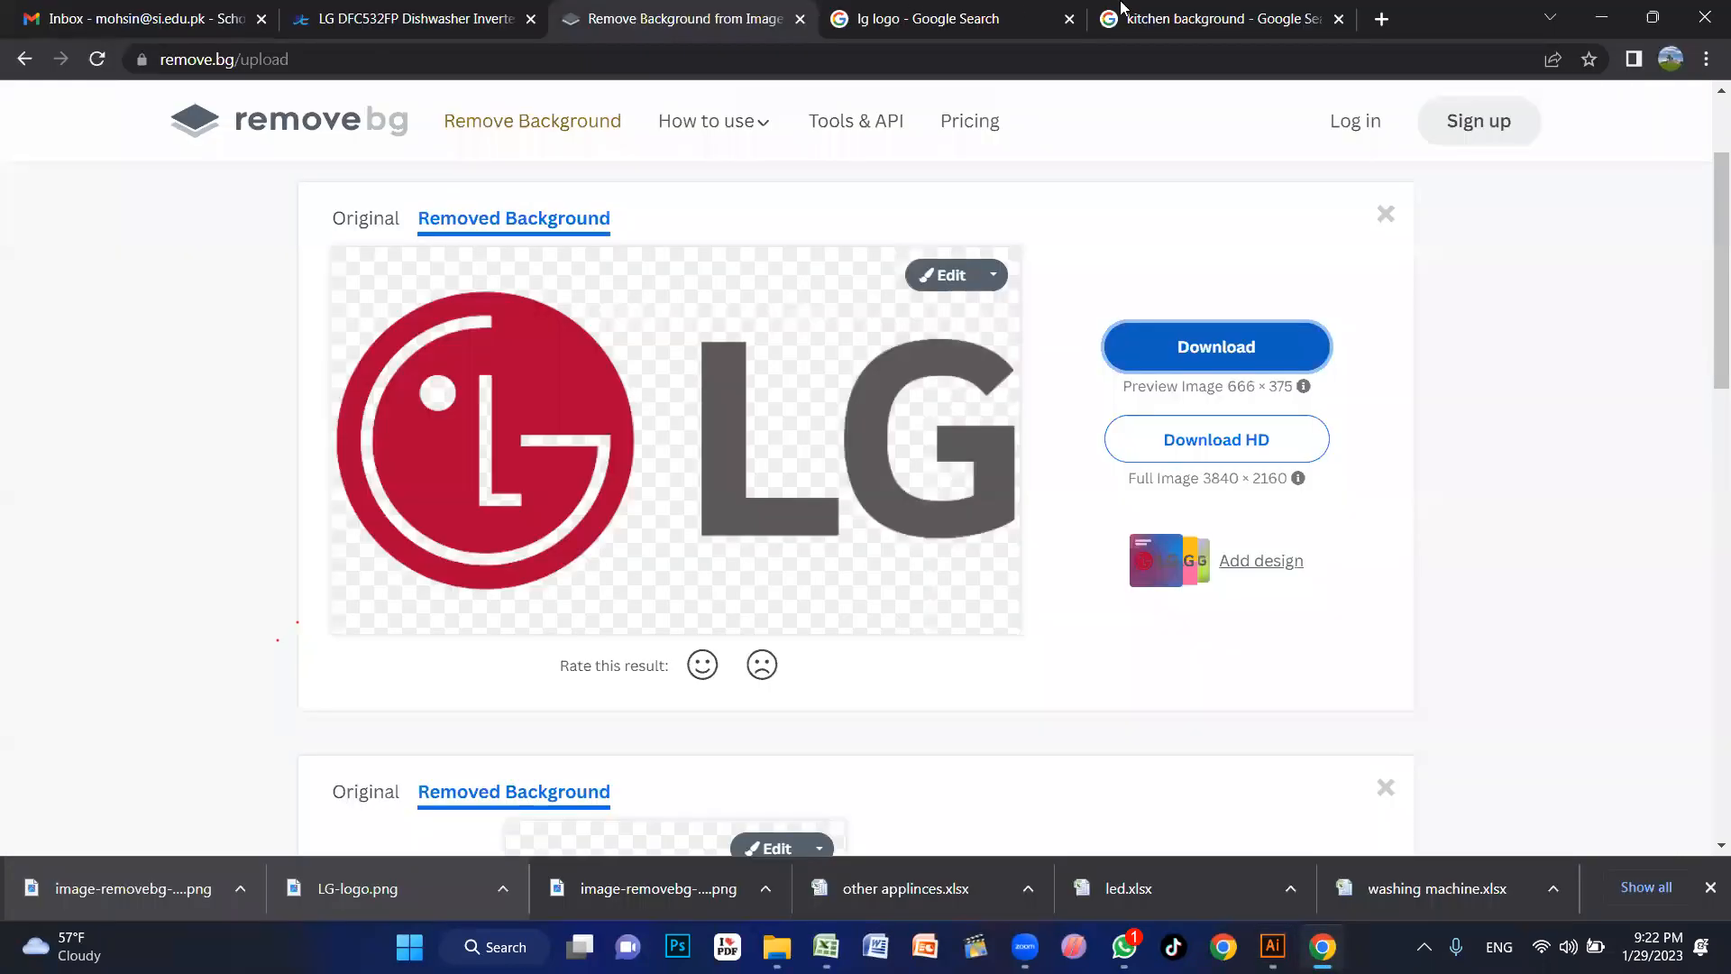
{"action": "left_click", "coordinate": [1197, 27]}
{"action": "left_click", "coordinate": [1200, 52]}
{"action": "type", "text": "freepik.com"}
{"action": "key", "text": "Return"}
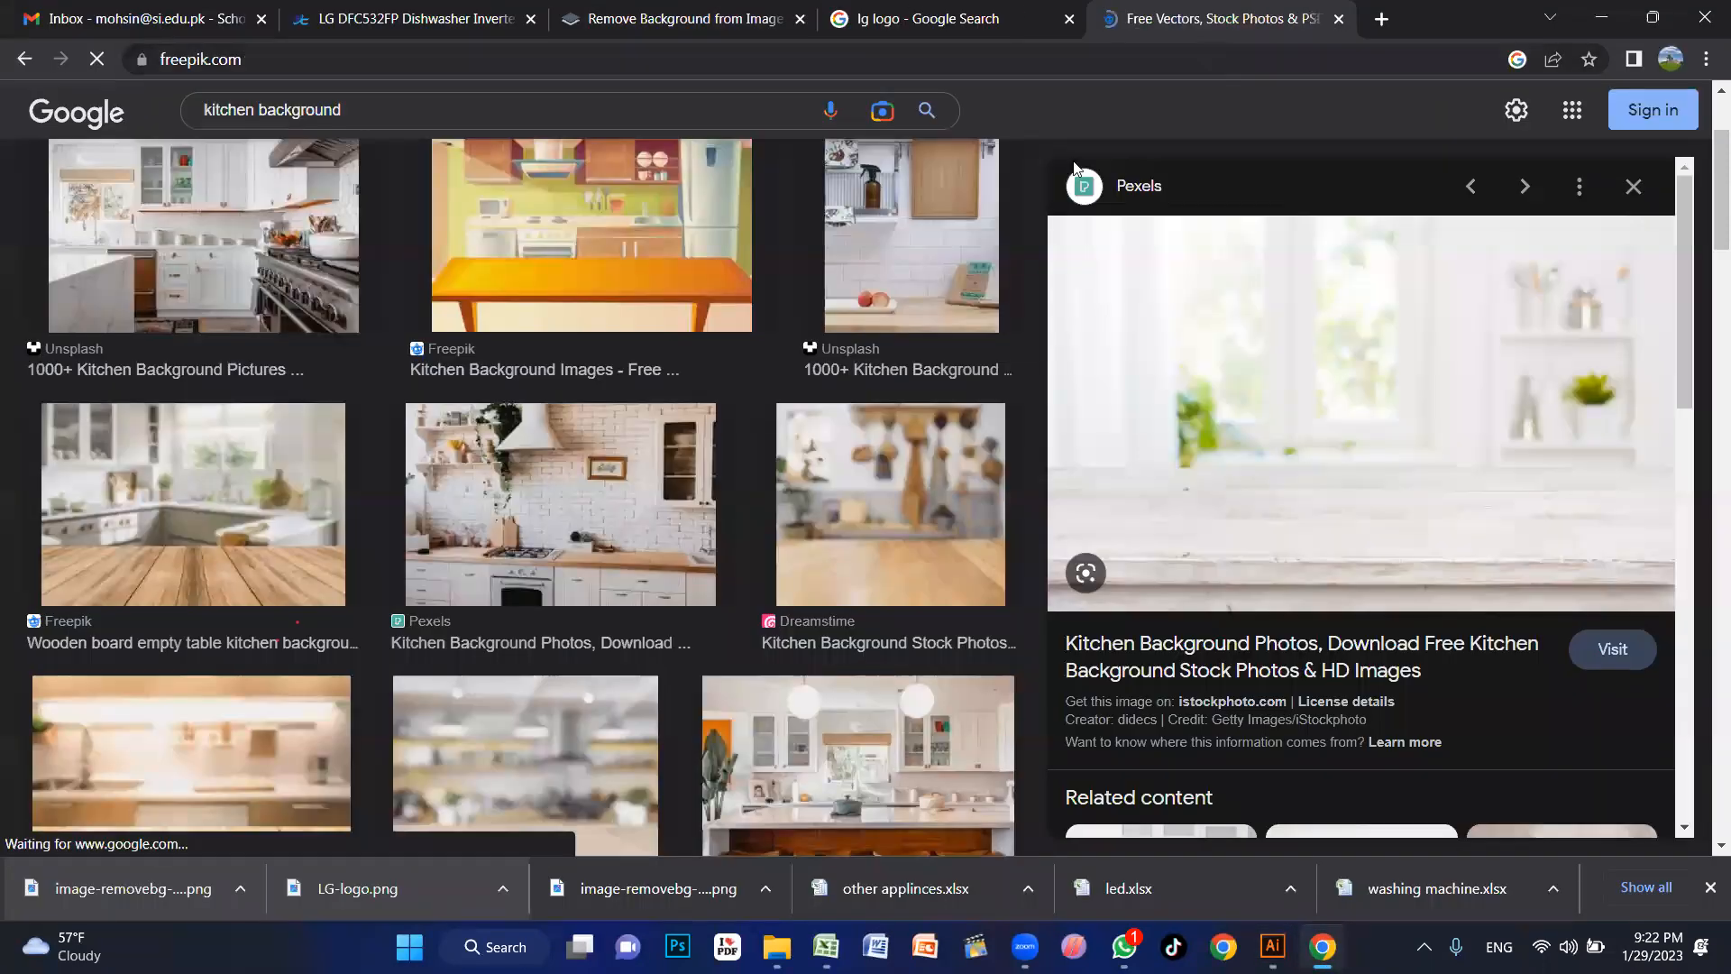
Step: Search Freepik for "price tag" with the results limited to free vectors
{"action": "left_click", "coordinate": [446, 515]}
{"action": "left_click", "coordinate": [446, 593]}
{"action": "left_click", "coordinate": [757, 386]}
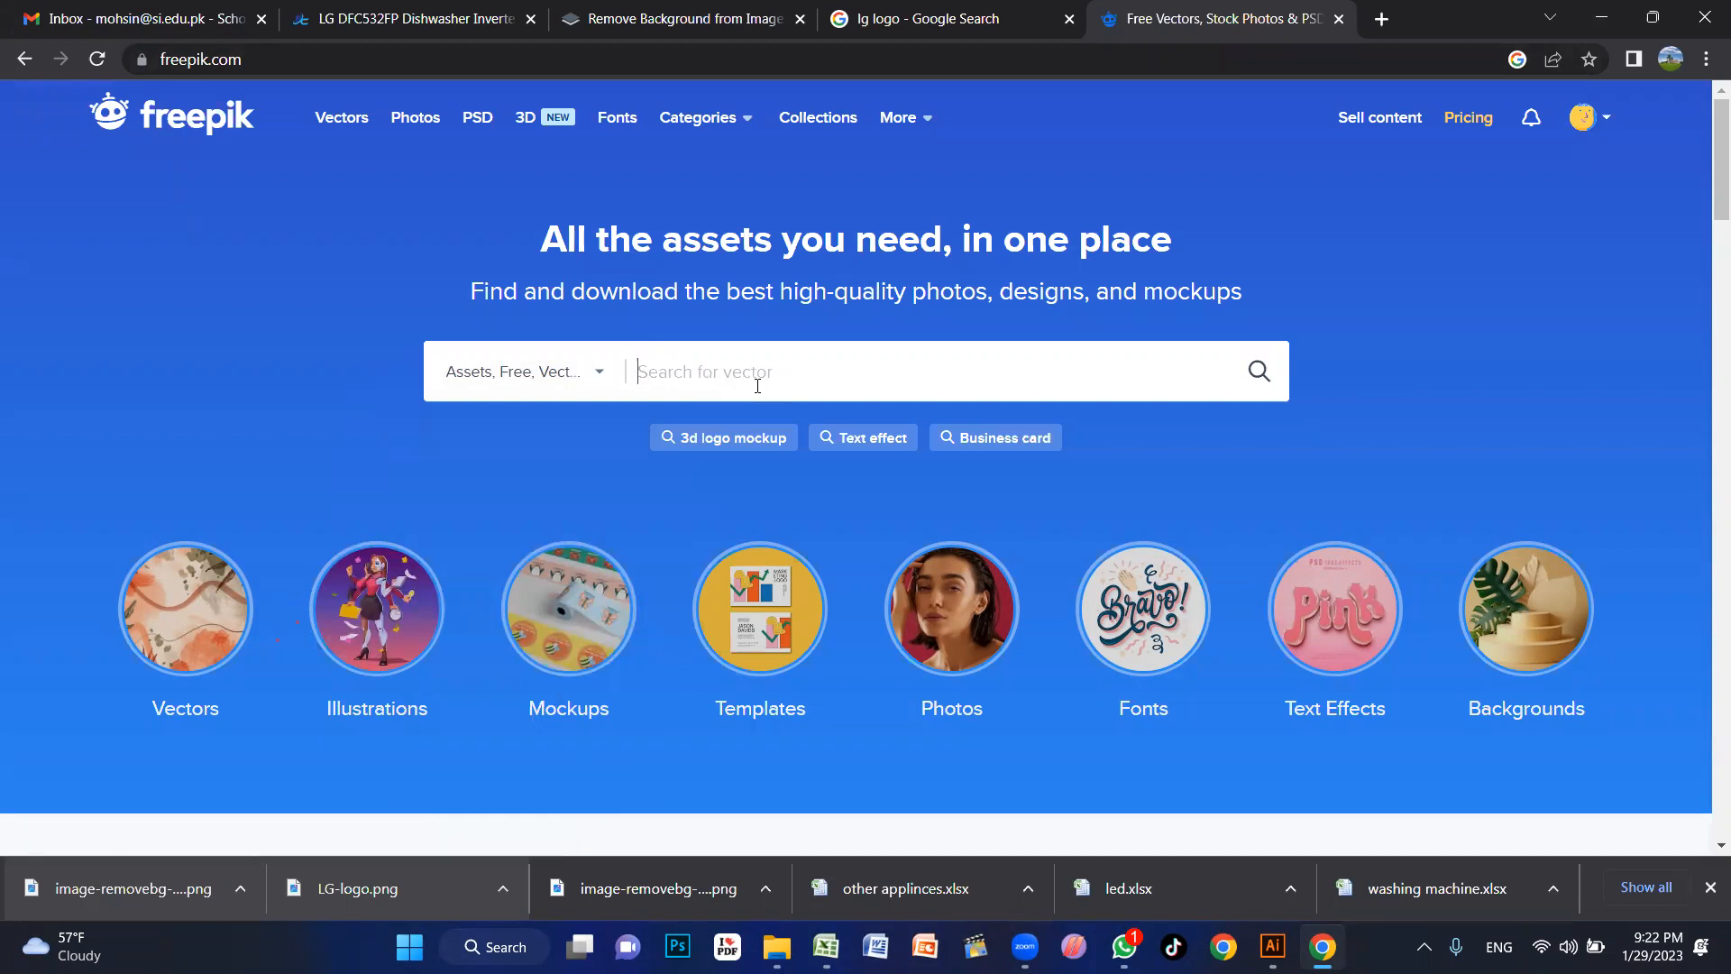
{"action": "type", "text": "price "}
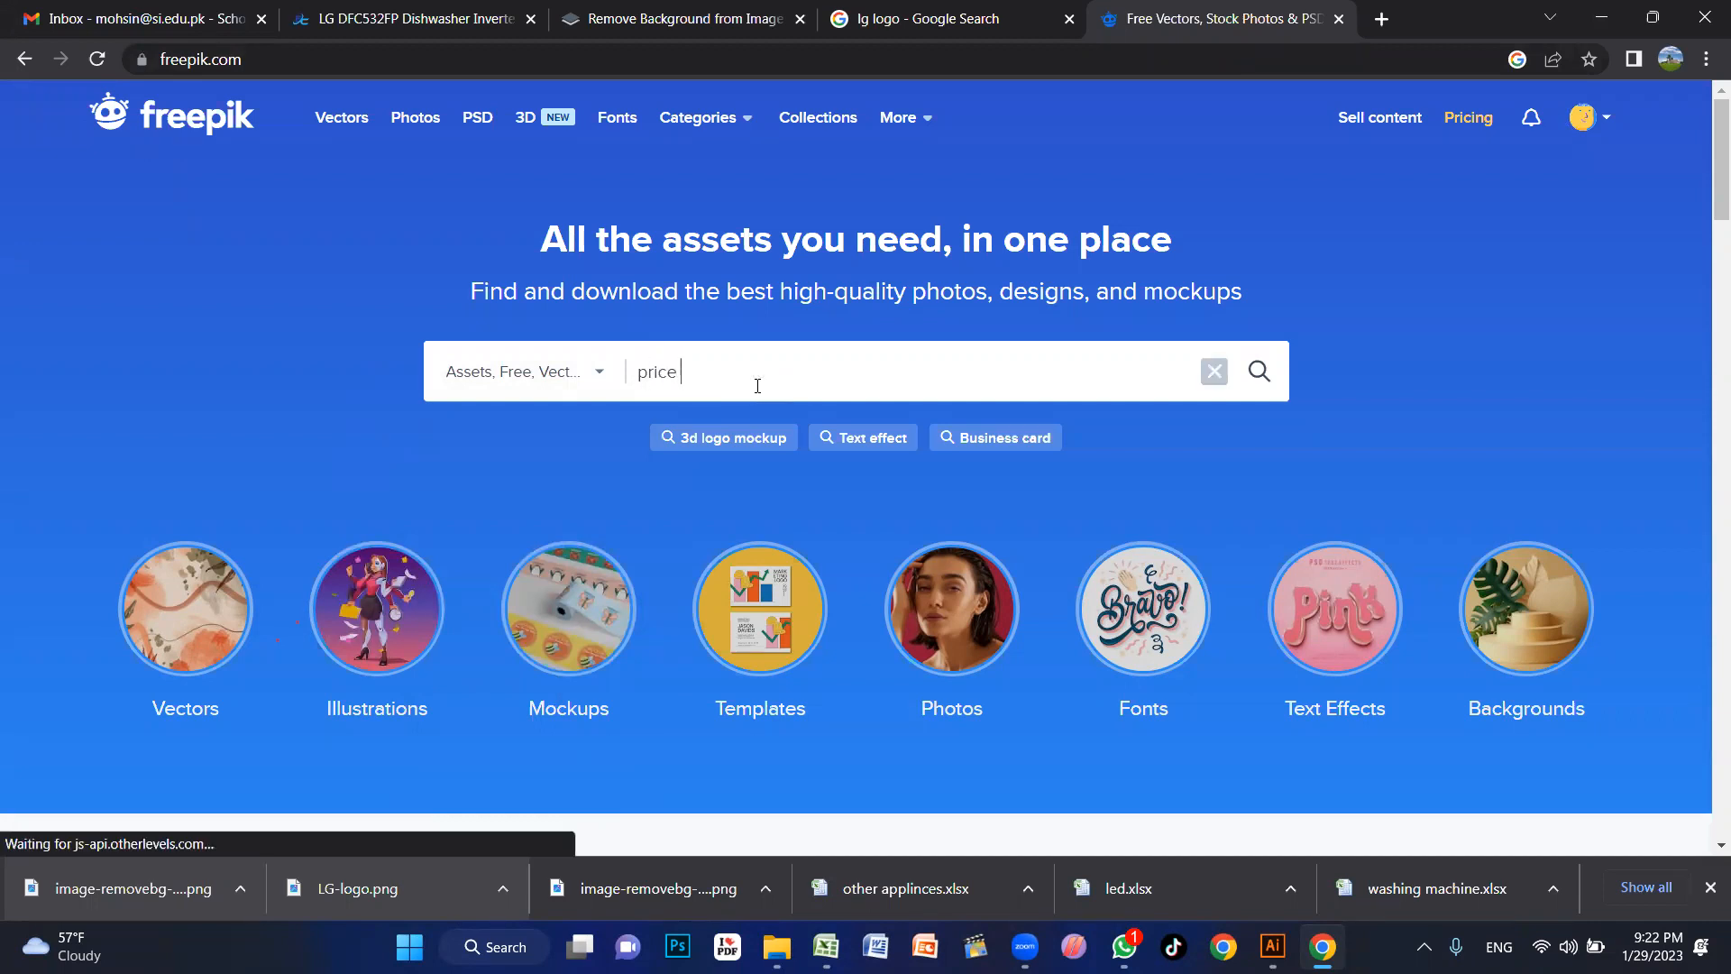
{"action": "type", "text": "tag"}
{"action": "key", "text": "Return"}
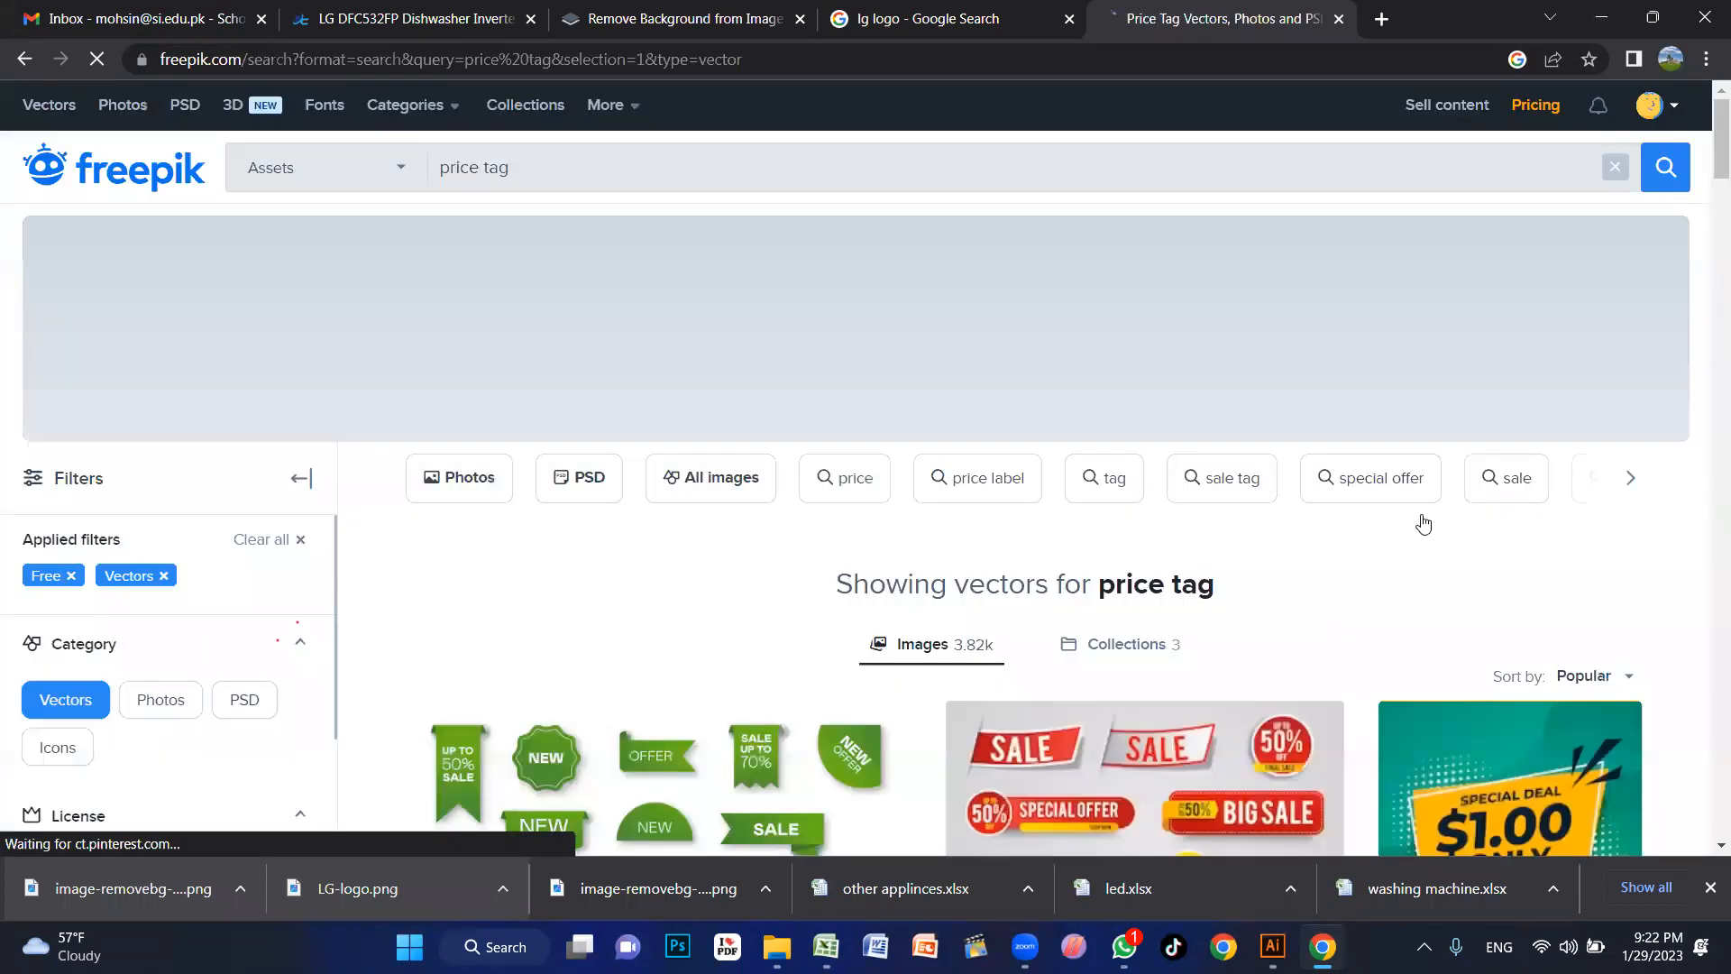
Step: Look through the price tag results, download the green sale ribbons and badges vector set, and close its preview
{"action": "scroll", "coordinate": [1299, 527], "scroll_direction": "down", "scroll_amount": 6}
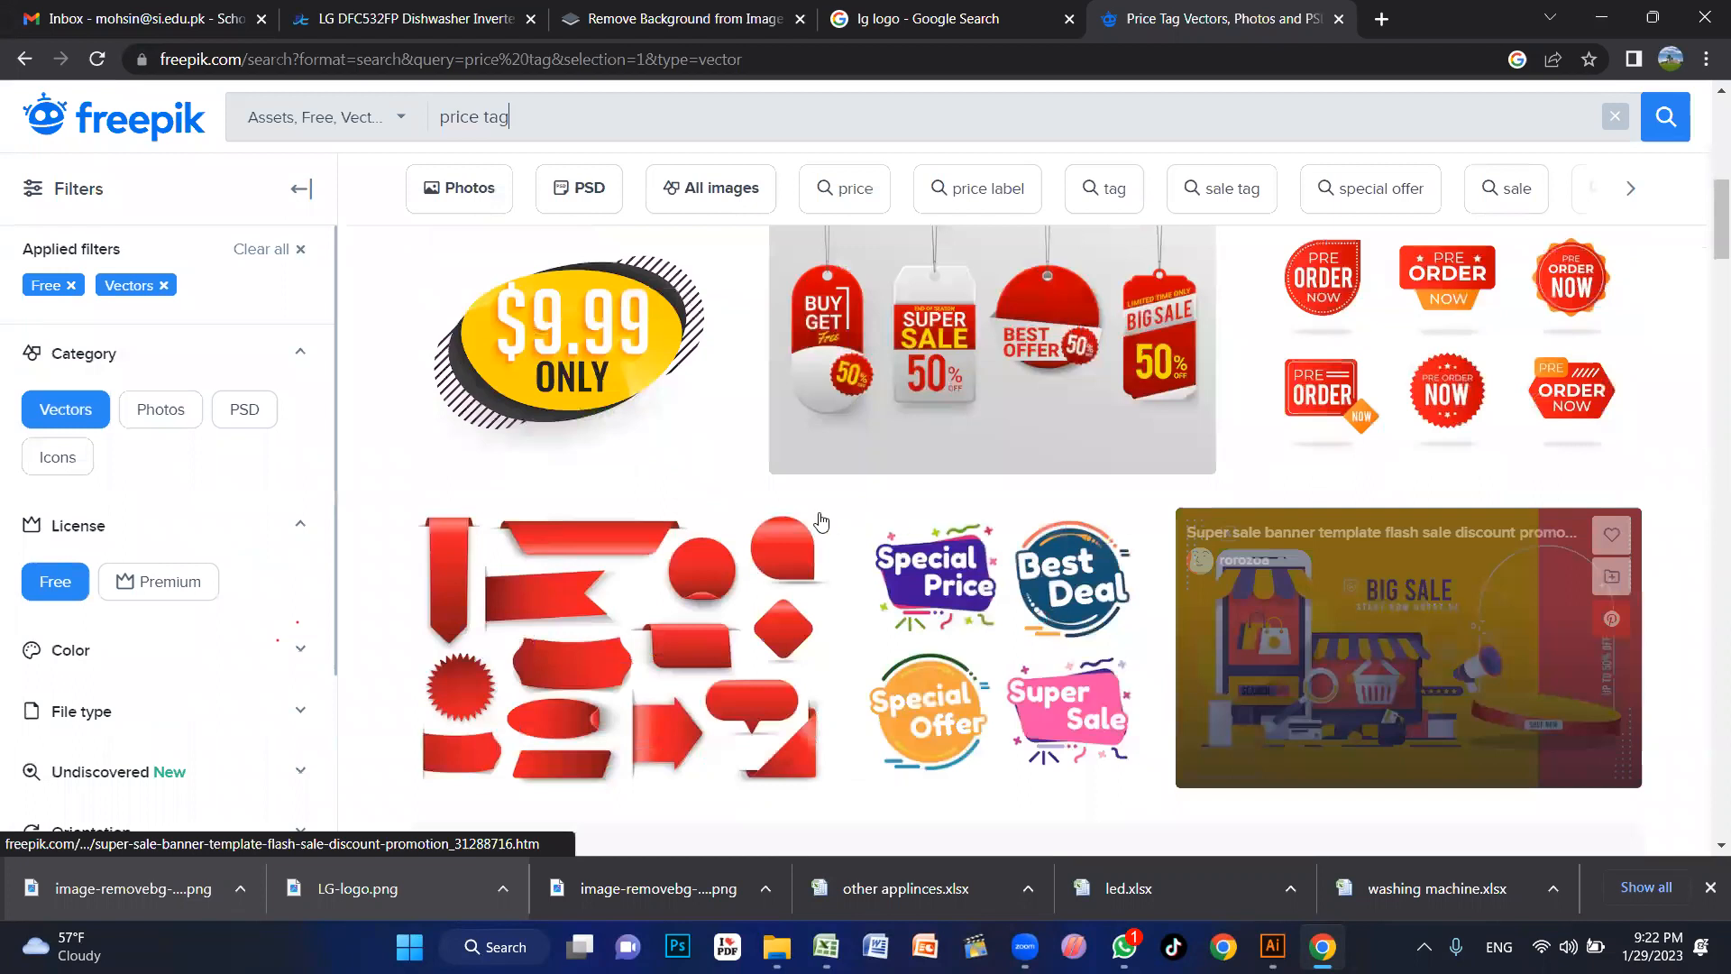
{"action": "scroll", "coordinate": [816, 521], "scroll_direction": "down", "scroll_amount": 6}
{"action": "scroll", "coordinate": [1094, 570], "scroll_direction": "up", "scroll_amount": 10}
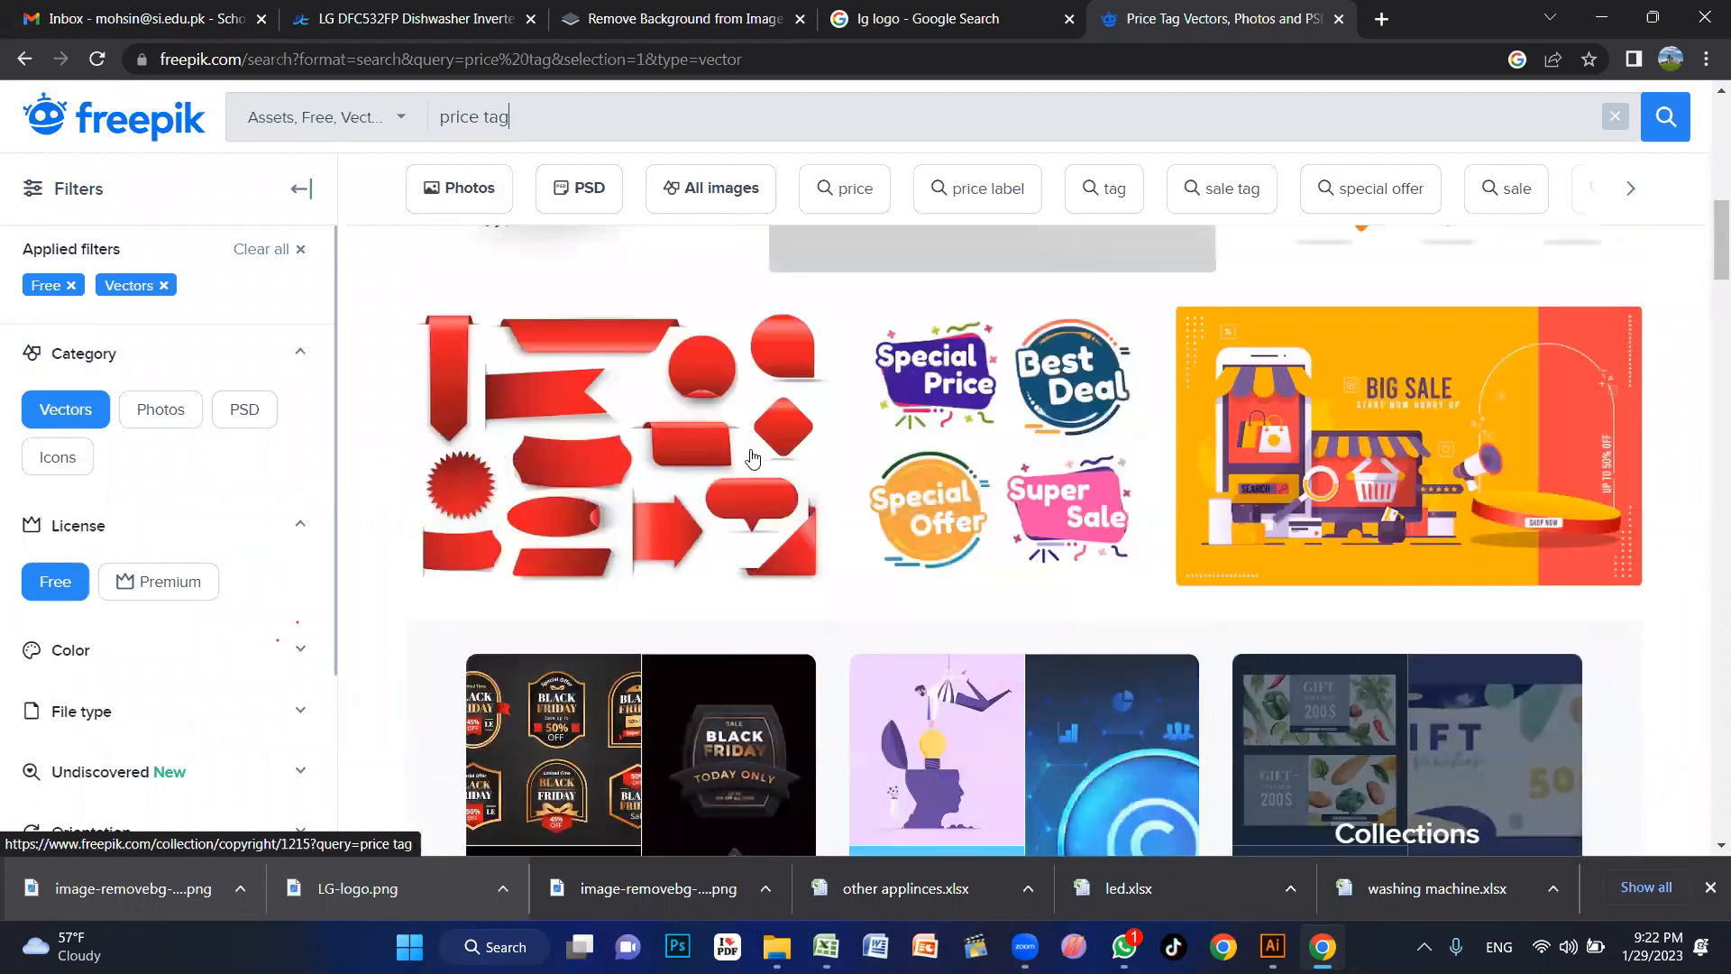
{"action": "left_click", "coordinate": [681, 439]}
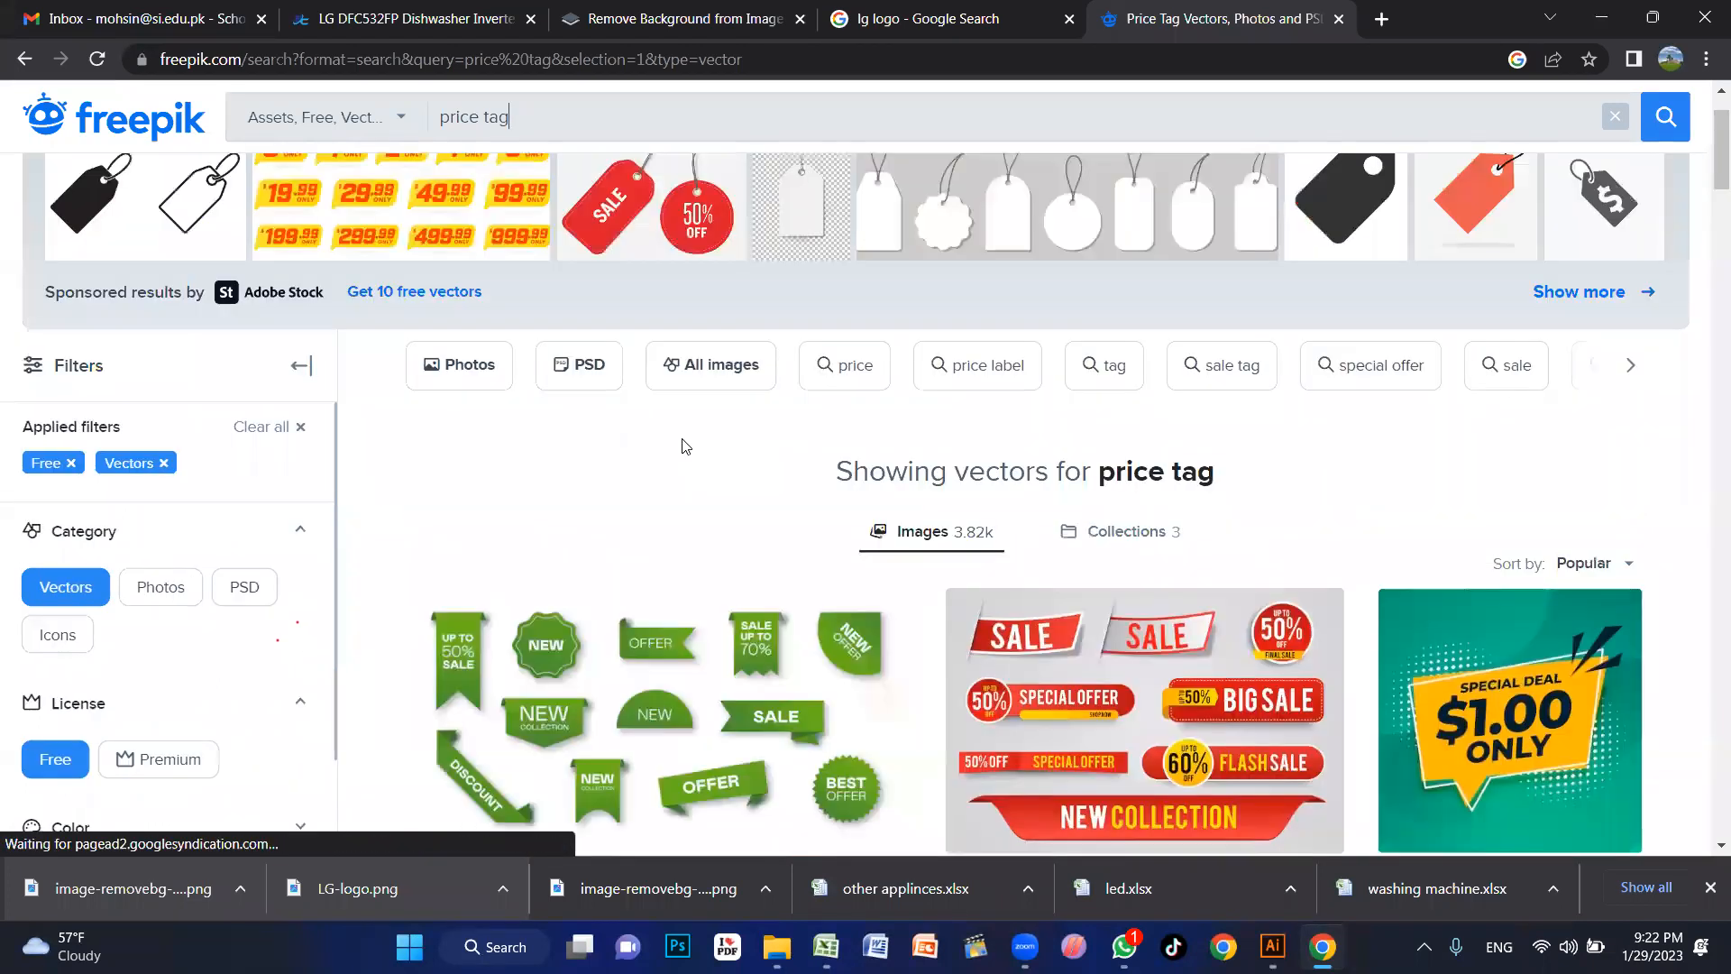
{"action": "left_click", "coordinate": [1430, 801]}
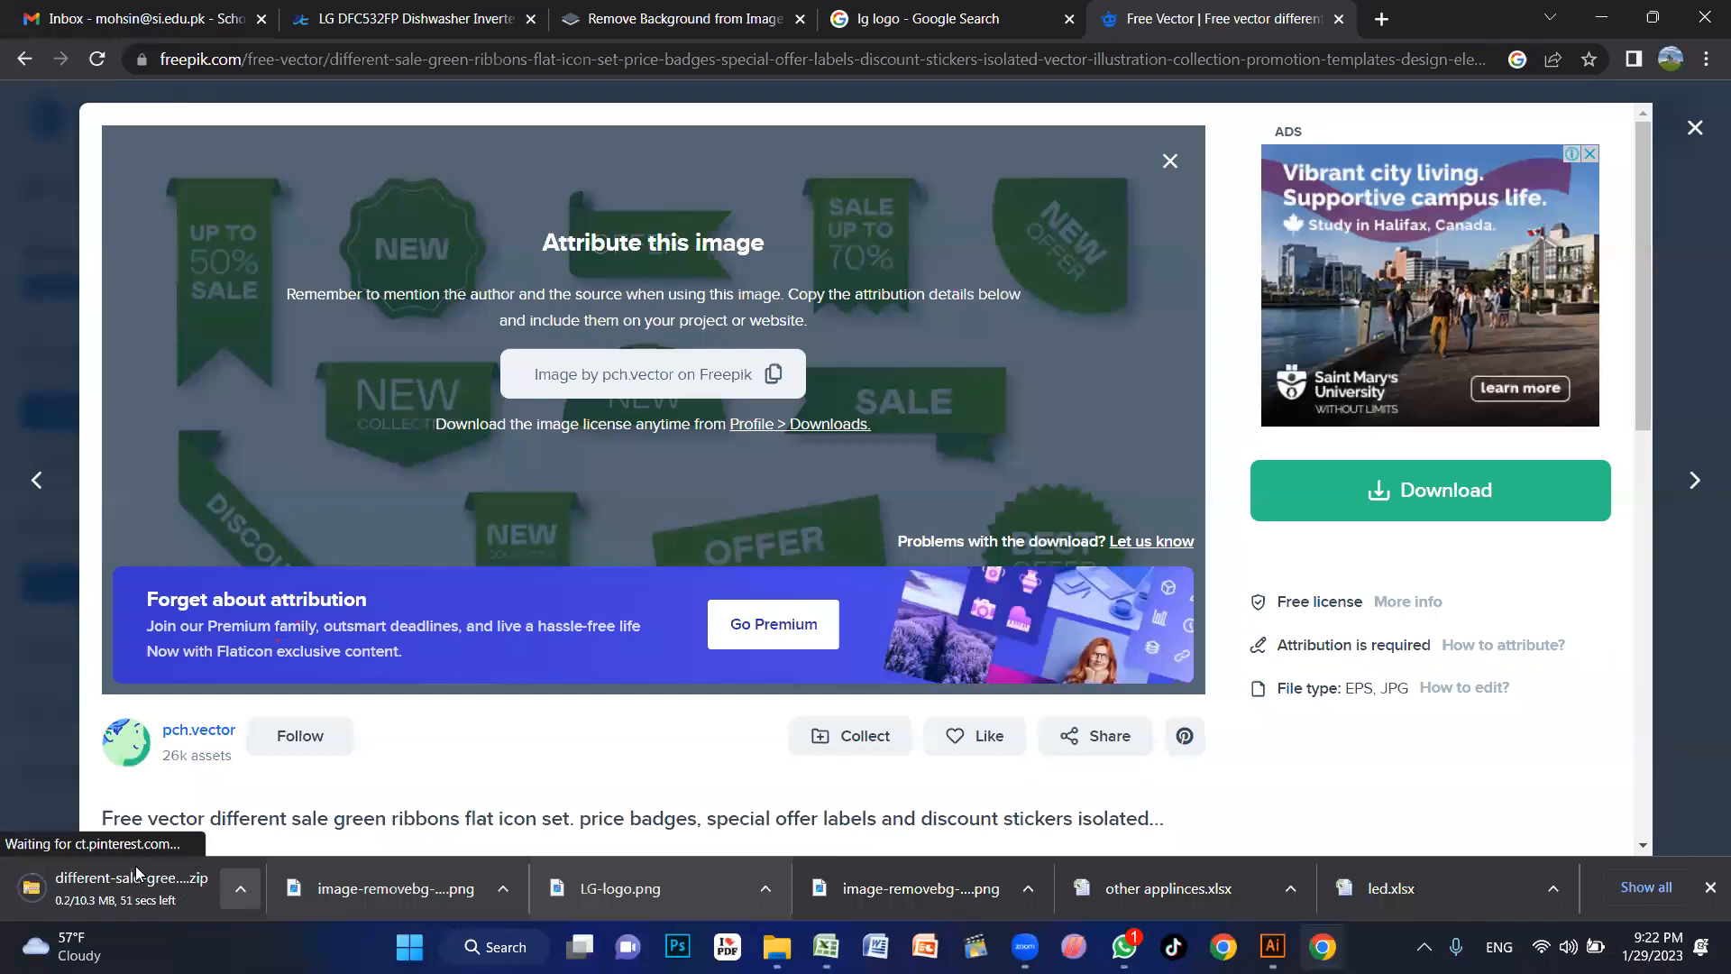
{"action": "left_click", "coordinate": [1698, 131]}
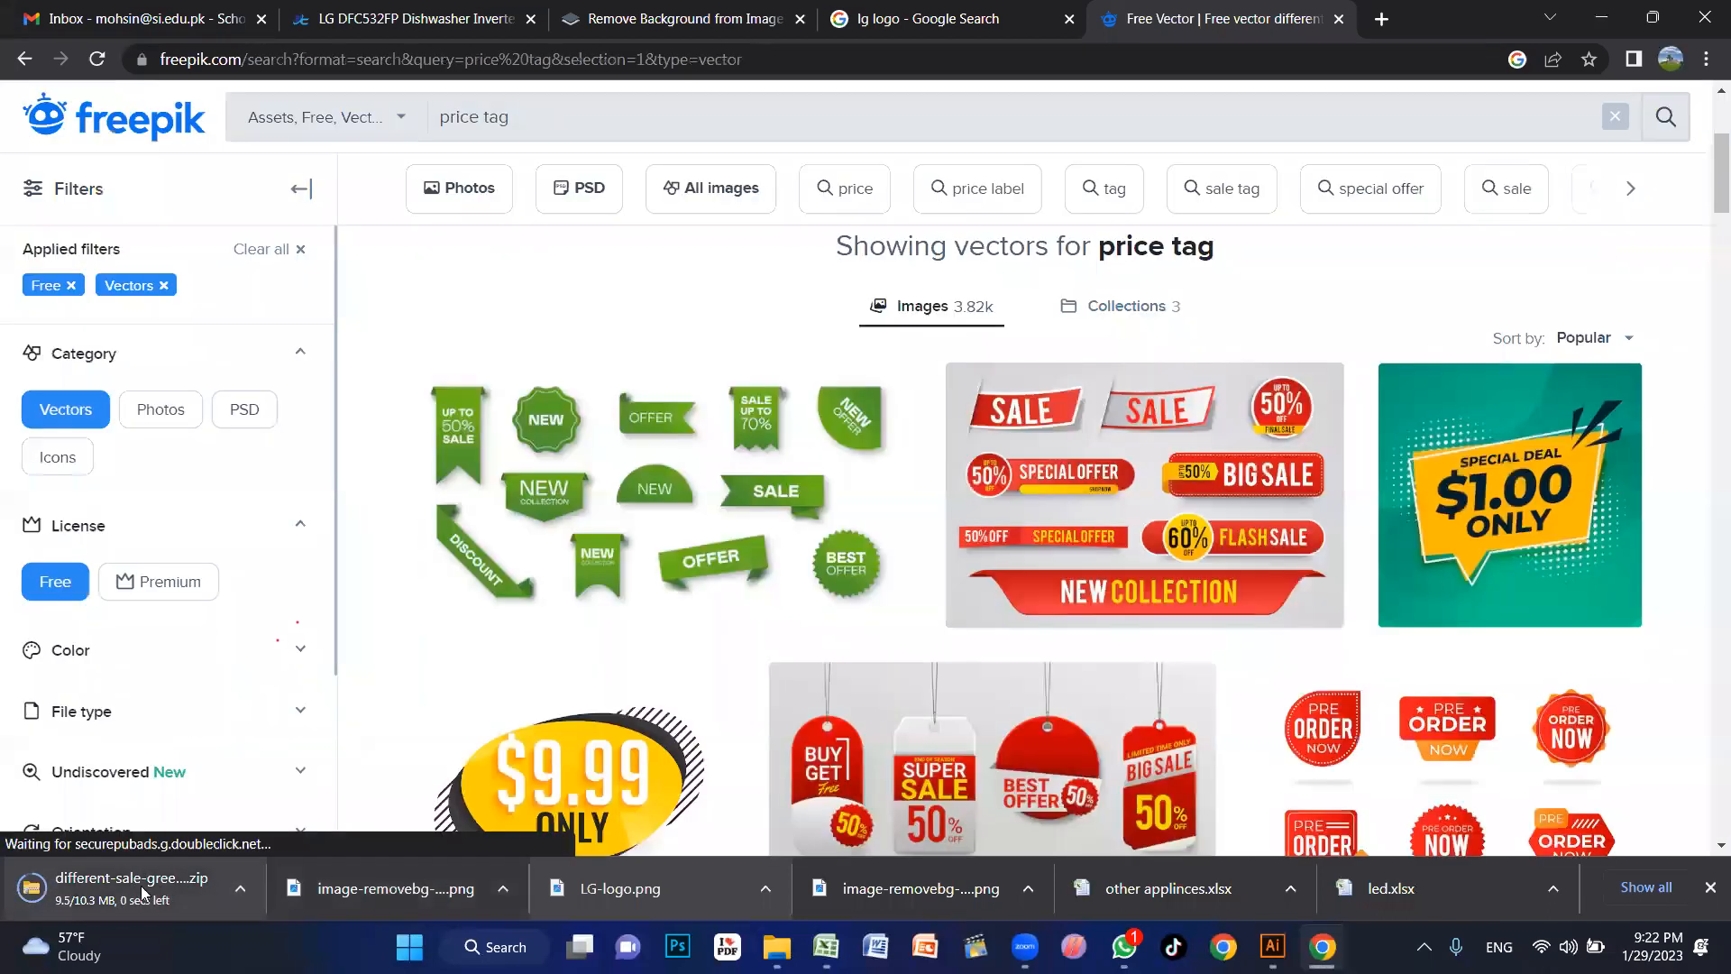
Step: Show the downloaded ribbons zip in its folder and open its 8339 Encapsulated PostScript file in Illustrator
{"action": "left_click", "coordinate": [239, 889]}
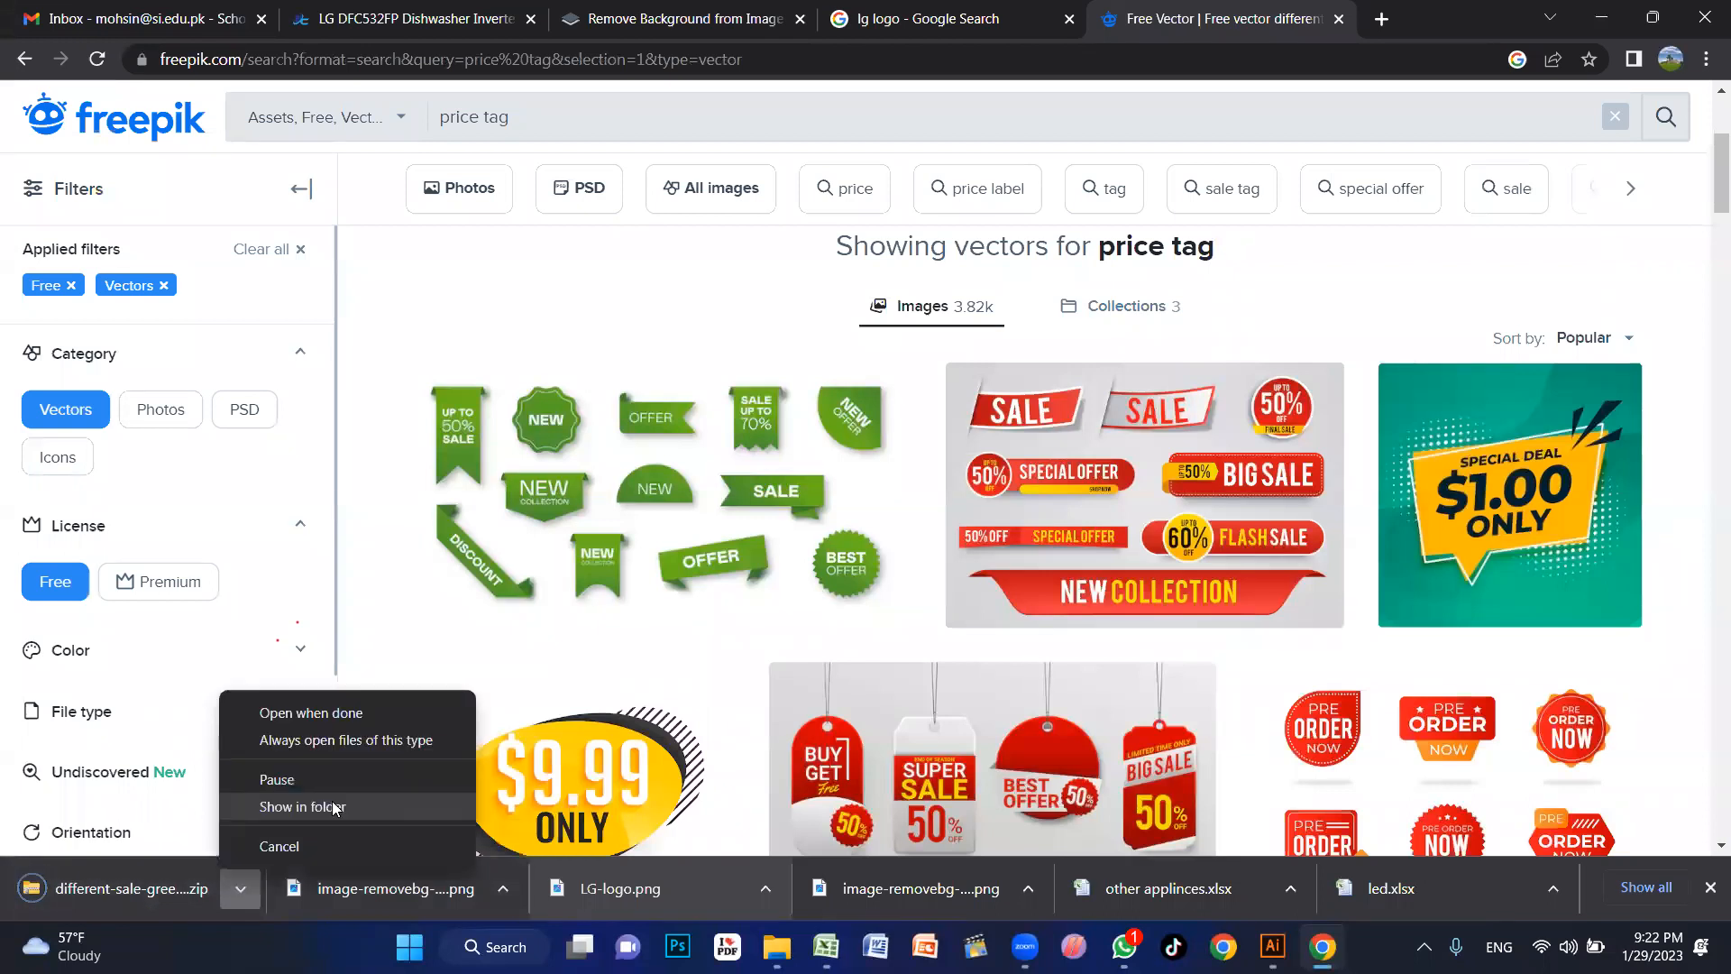
{"action": "left_click", "coordinate": [332, 806]}
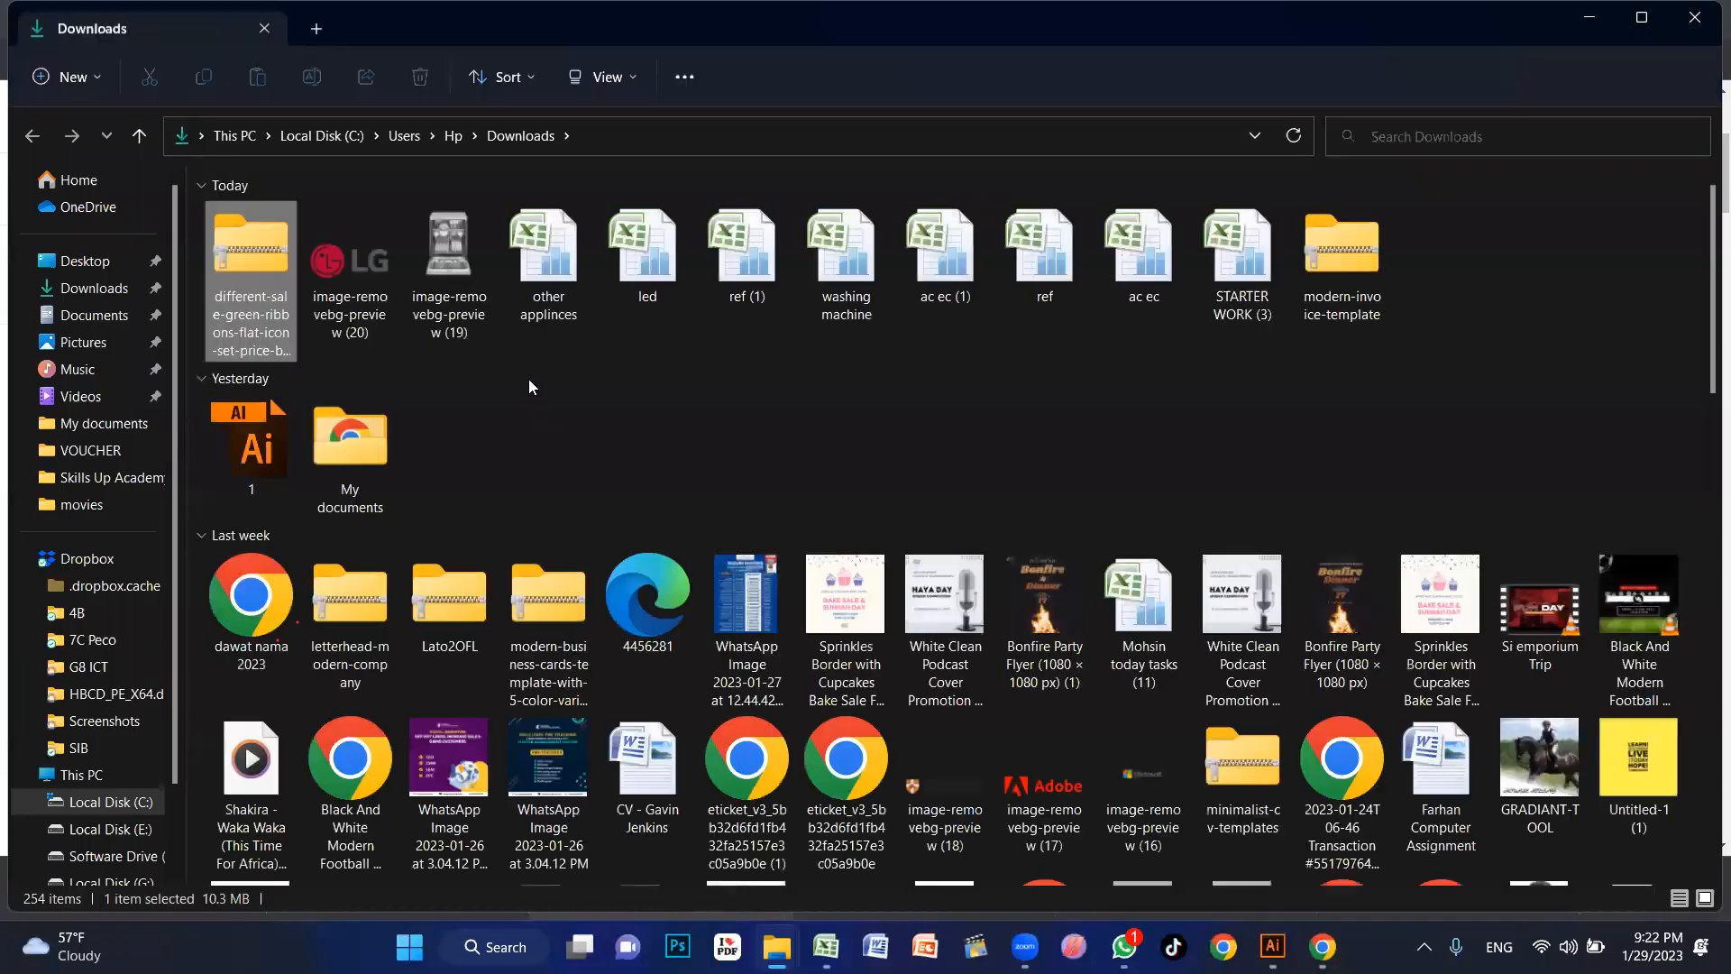
{"action": "double_click", "coordinate": [260, 238]}
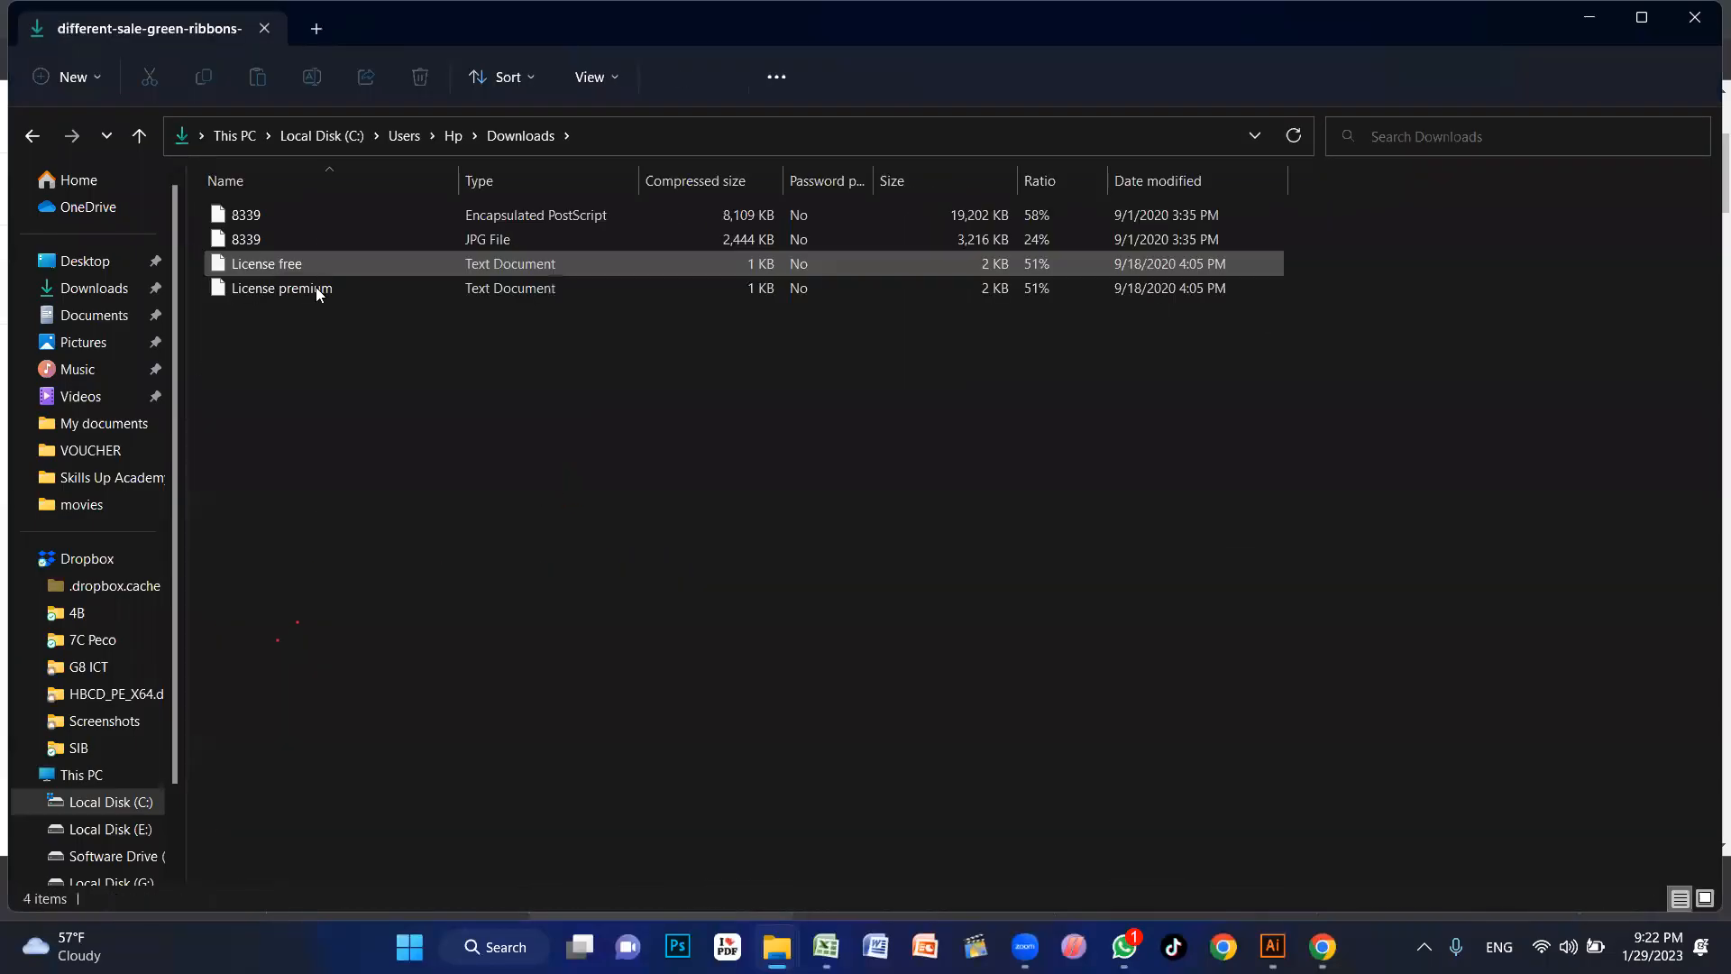
{"action": "left_click", "coordinate": [270, 217]}
{"action": "double_click", "coordinate": [312, 217]}
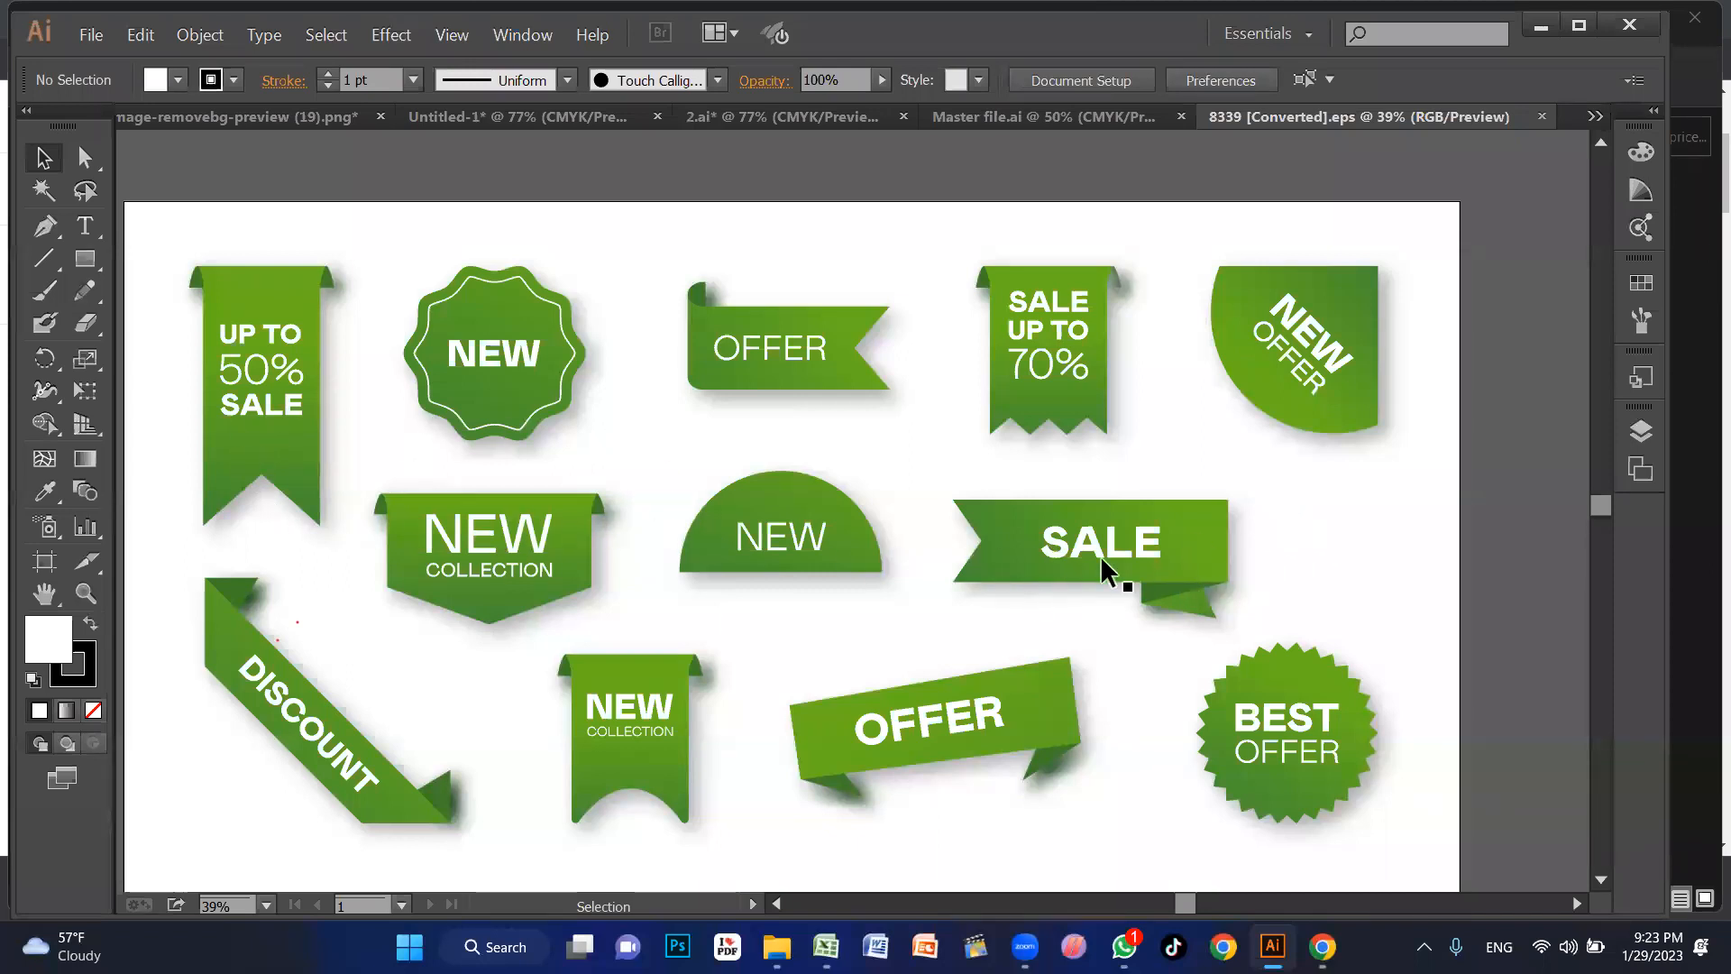
Step: Copy the round green BEST OFFER badge into the Untitled-1 document and place it on the empty canvas right of the poster
{"action": "scroll", "coordinate": [1100, 555], "scroll_direction": "down", "scroll_amount": 1}
{"action": "left_click", "coordinate": [1324, 658]}
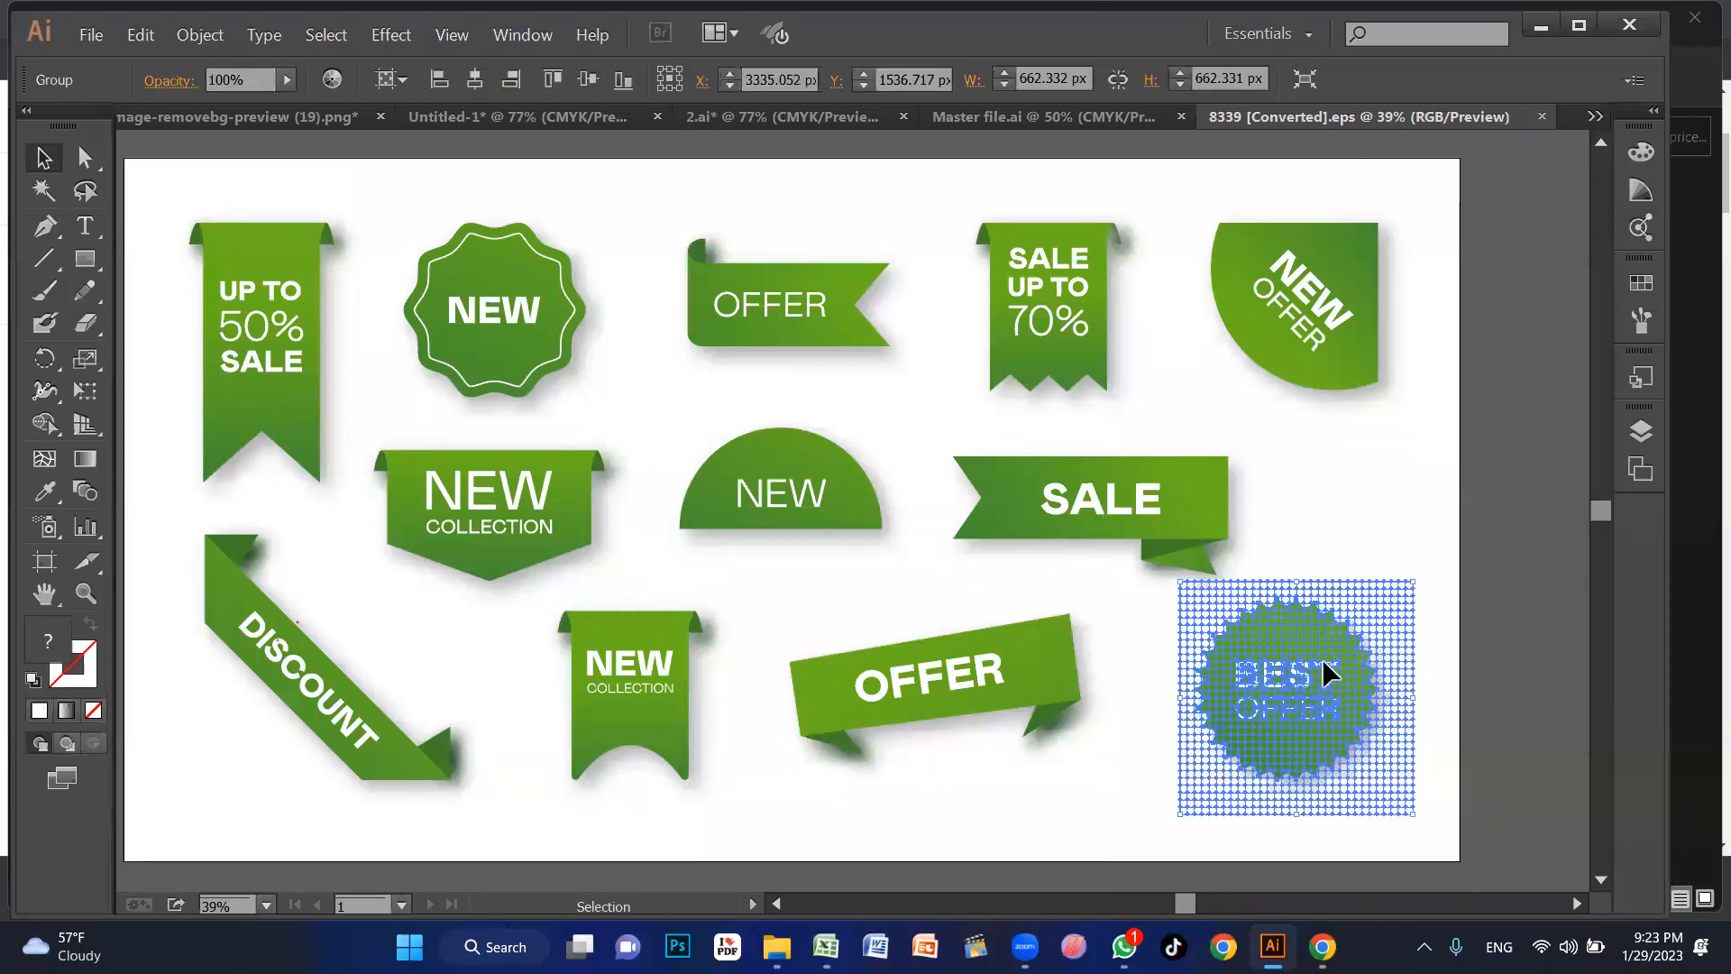
{"action": "key", "text": "a"}
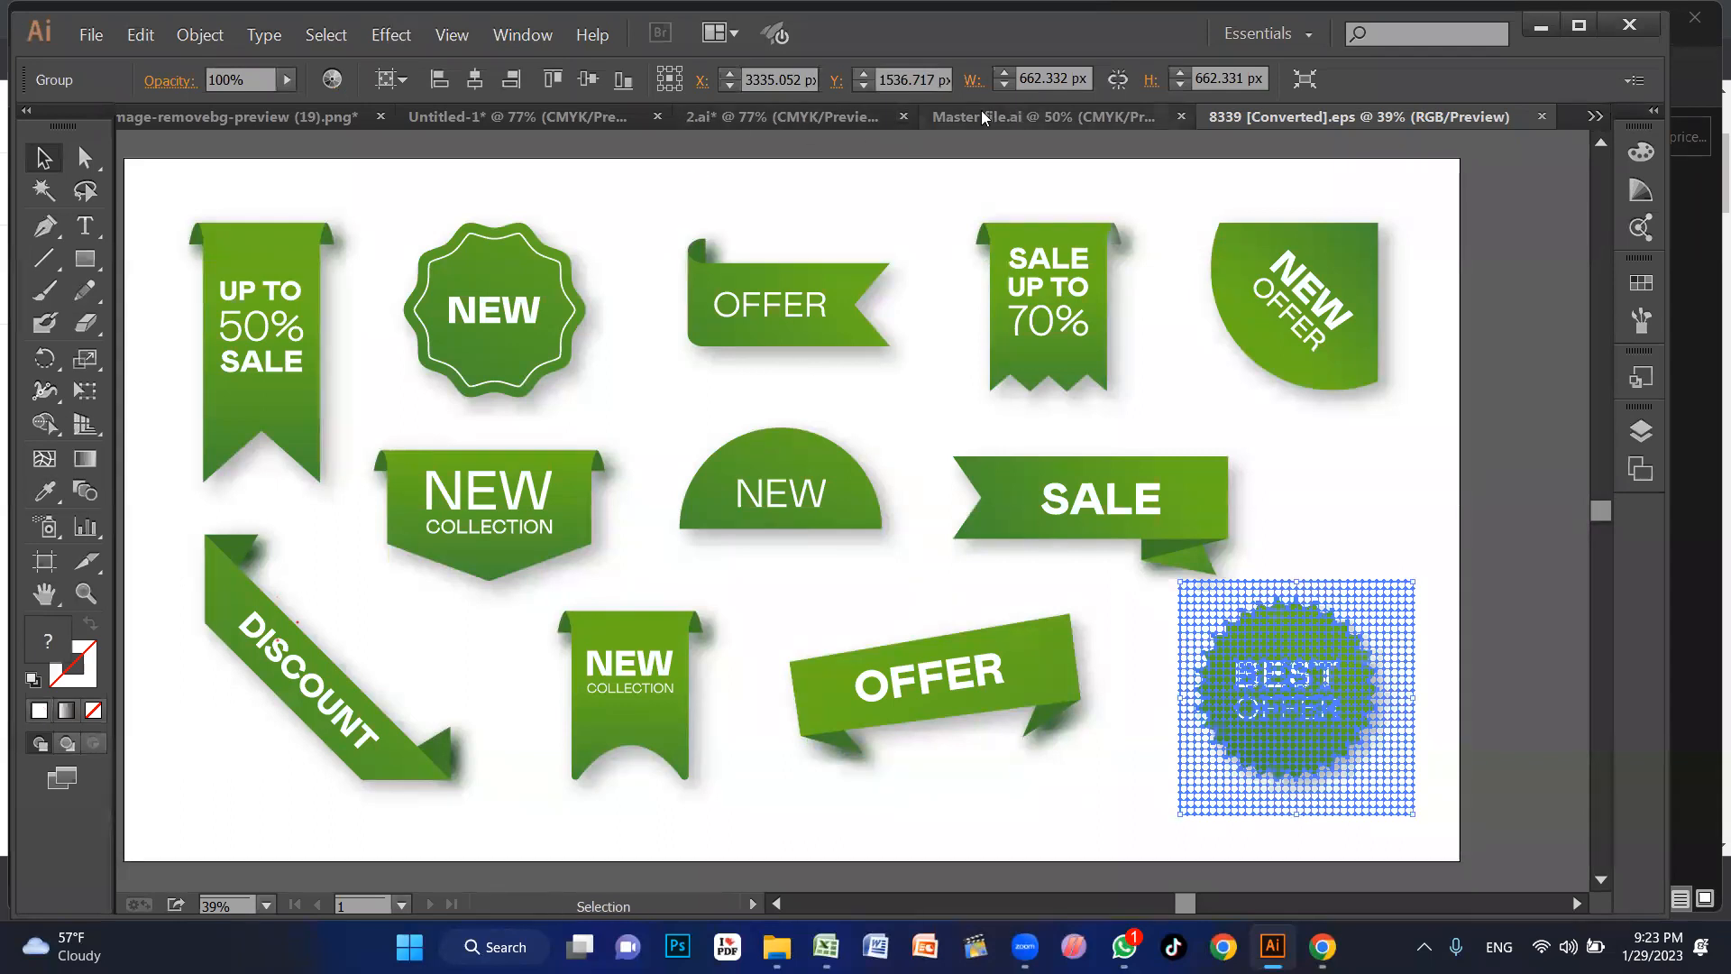
{"action": "left_click", "coordinate": [1014, 112]}
{"action": "left_click", "coordinate": [813, 114]}
{"action": "left_click", "coordinate": [611, 118]}
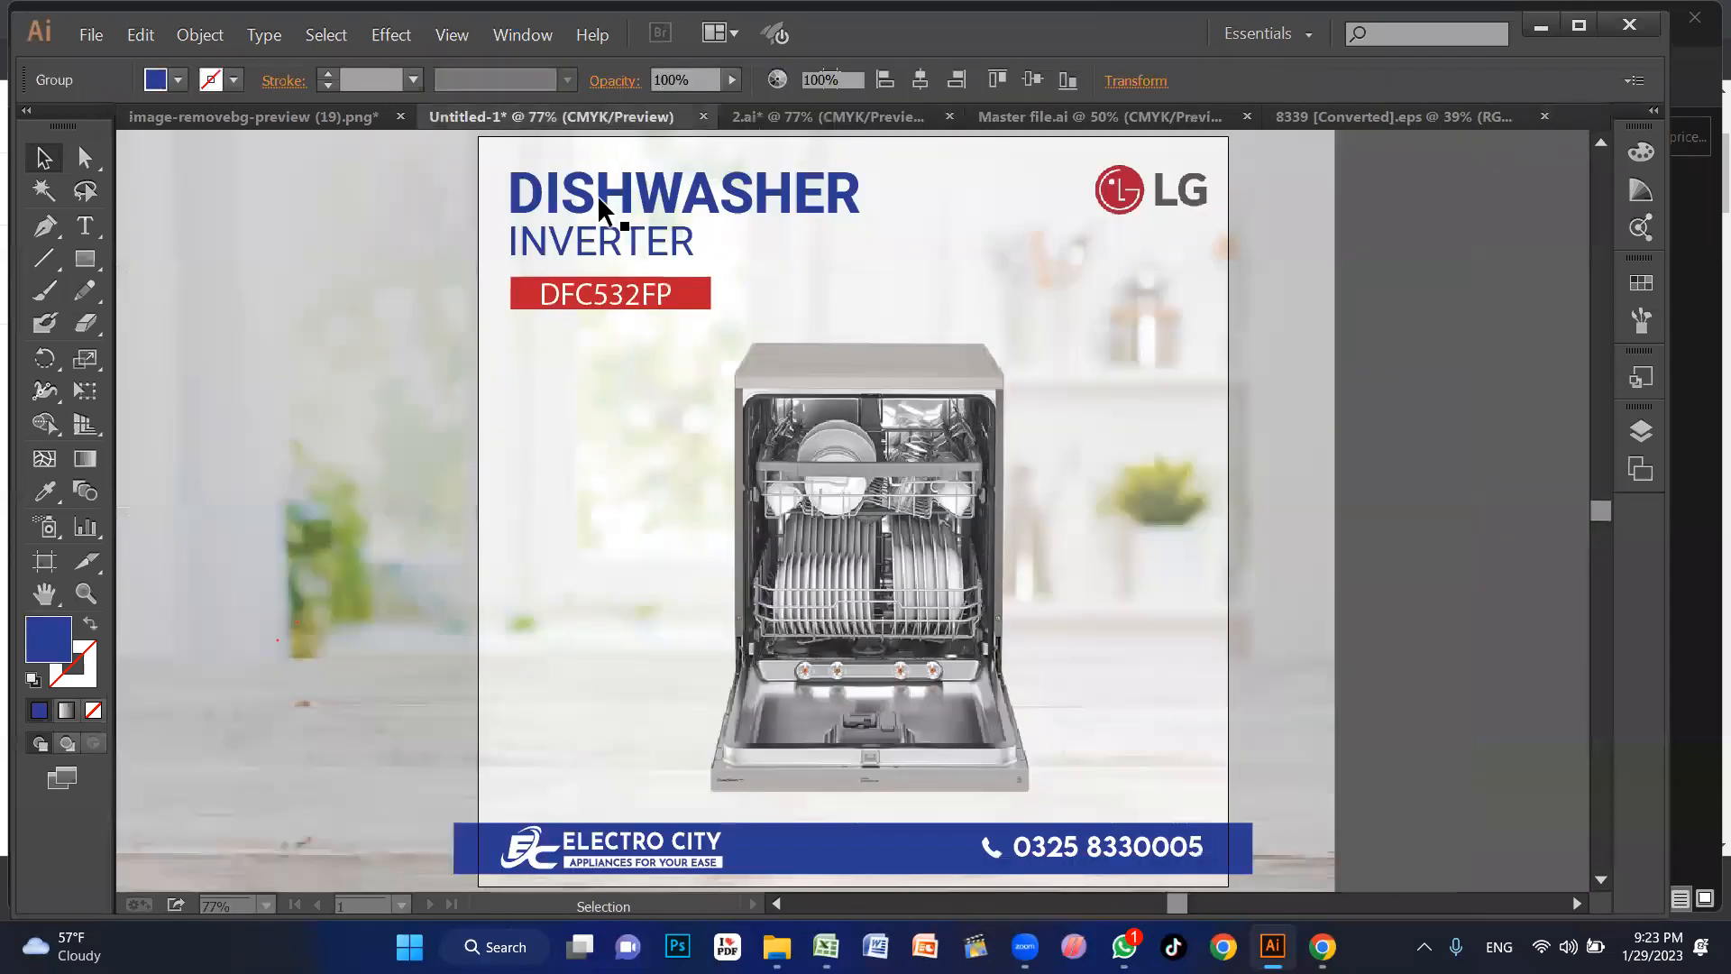
{"action": "key", "text": "ctrl+v"}
{"action": "key", "text": "space"}
{"action": "left_click_drag", "start_coordinate": [1002, 536], "coordinate": [422, 535]}
{"action": "left_click_drag", "start_coordinate": [1098, 484], "coordinate": [1084, 498]}
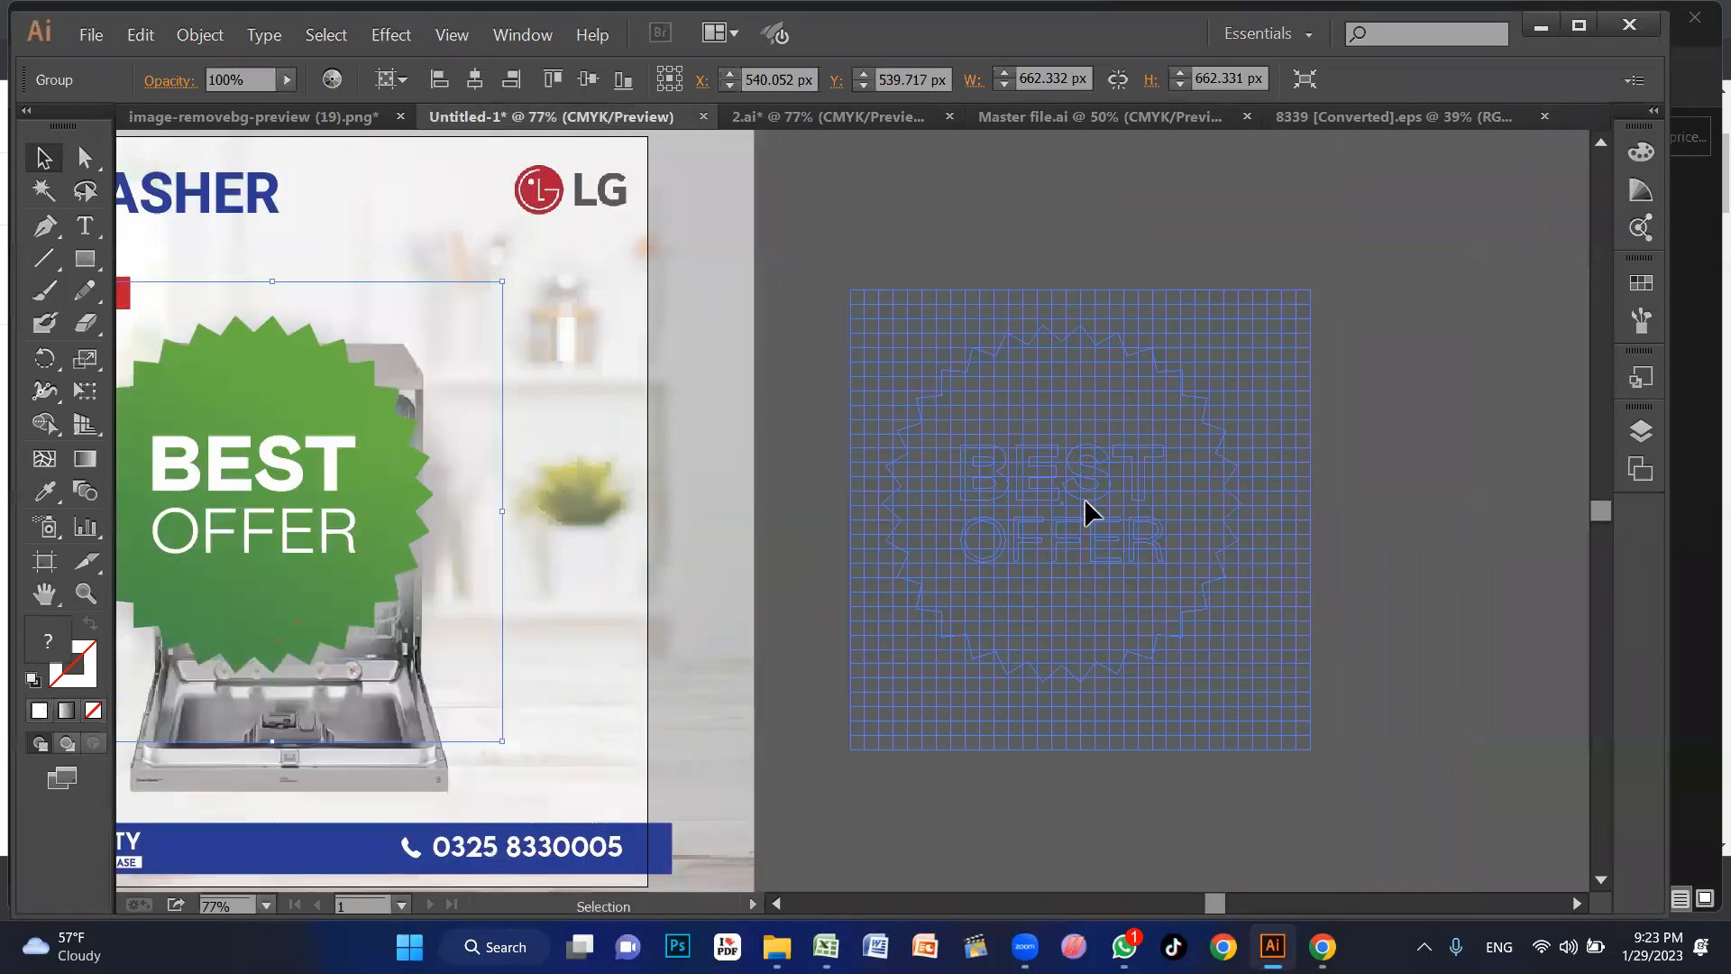
{"action": "left_click_drag", "start_coordinate": [880, 238], "coordinate": [1290, 398]}
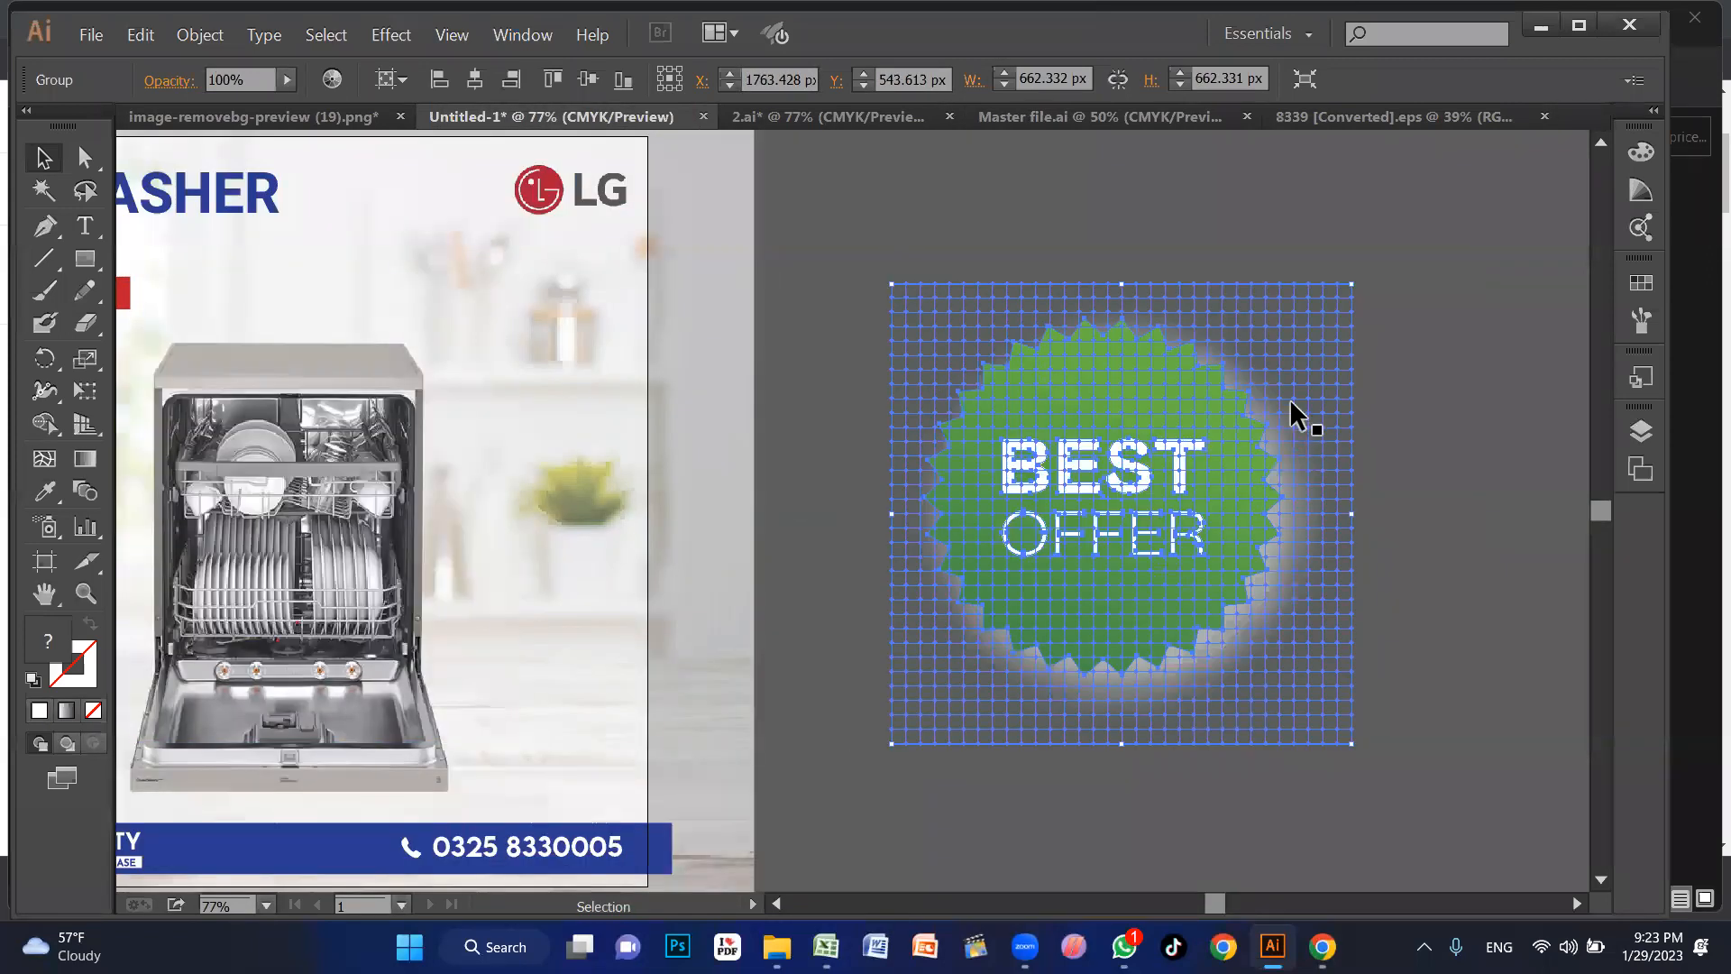
Step: Isolate the badge group and delete the blurred shadow mesh behind the green starburst
{"action": "double_click", "coordinate": [1267, 334]}
{"action": "left_click_drag", "start_coordinate": [1393, 409], "coordinate": [1438, 433]}
{"action": "left_click_drag", "start_coordinate": [1268, 370], "coordinate": [1423, 412]}
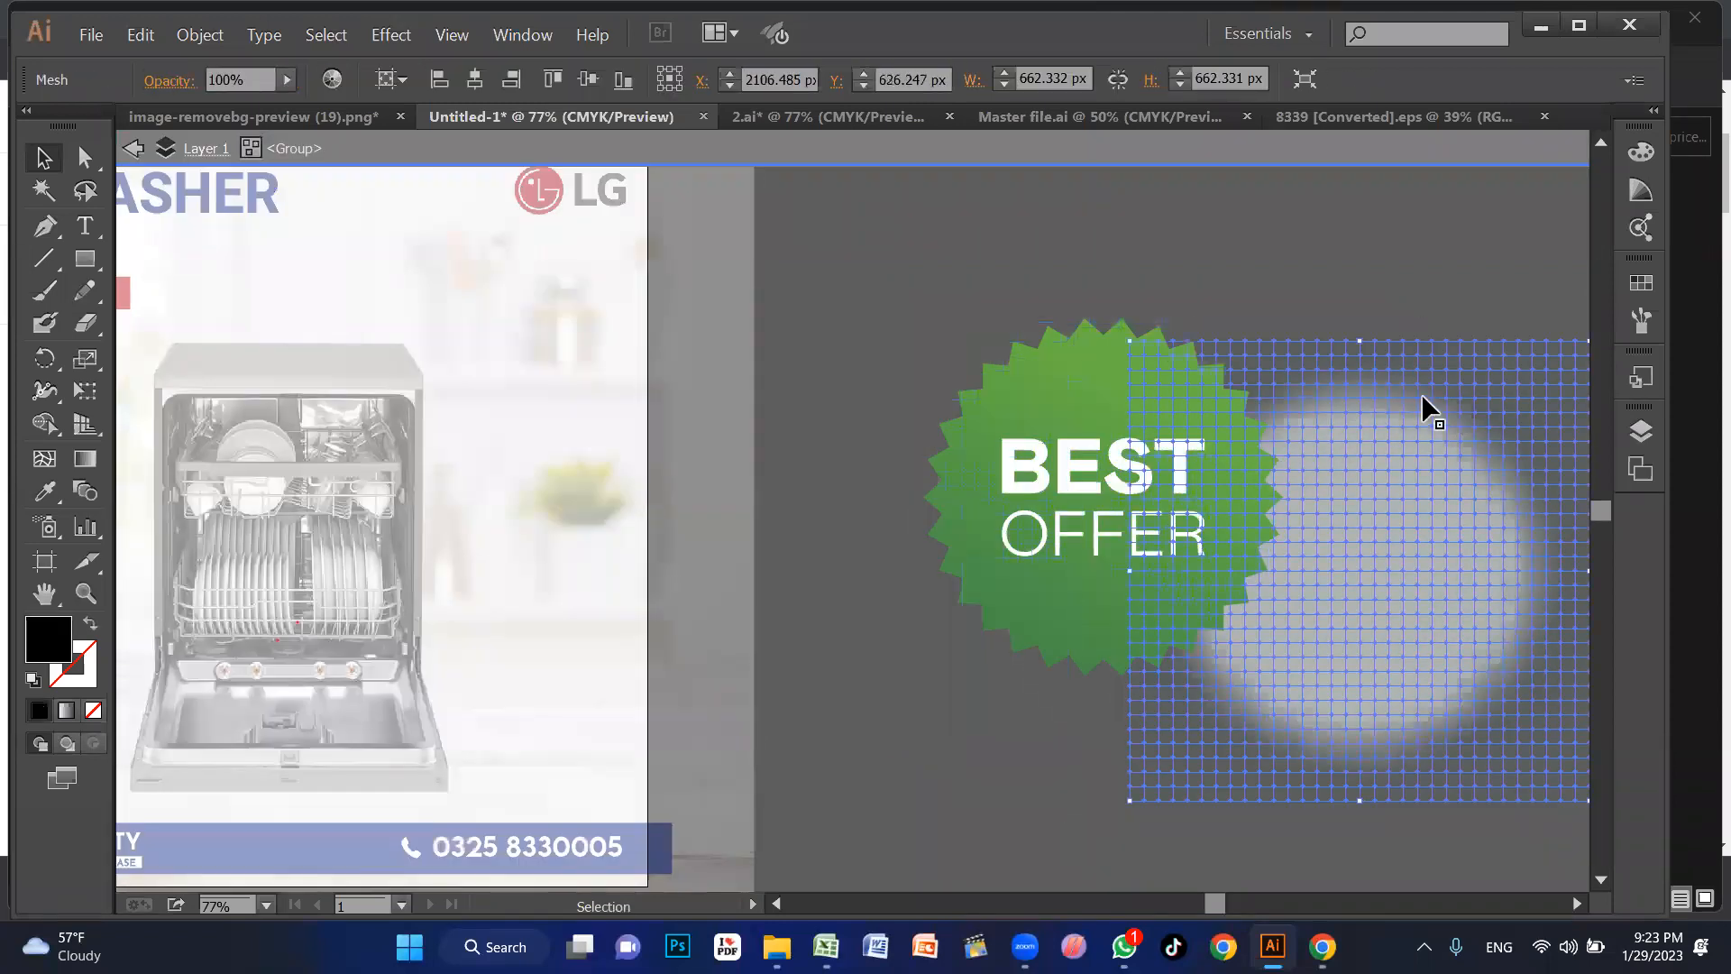
{"action": "key", "text": "Delete"}
{"action": "double_click", "coordinate": [1423, 396]}
Step: Delete the BEST OFFER lettering inside the badge group, leaving only the plain green starburst
{"action": "left_click", "coordinate": [1057, 495]}
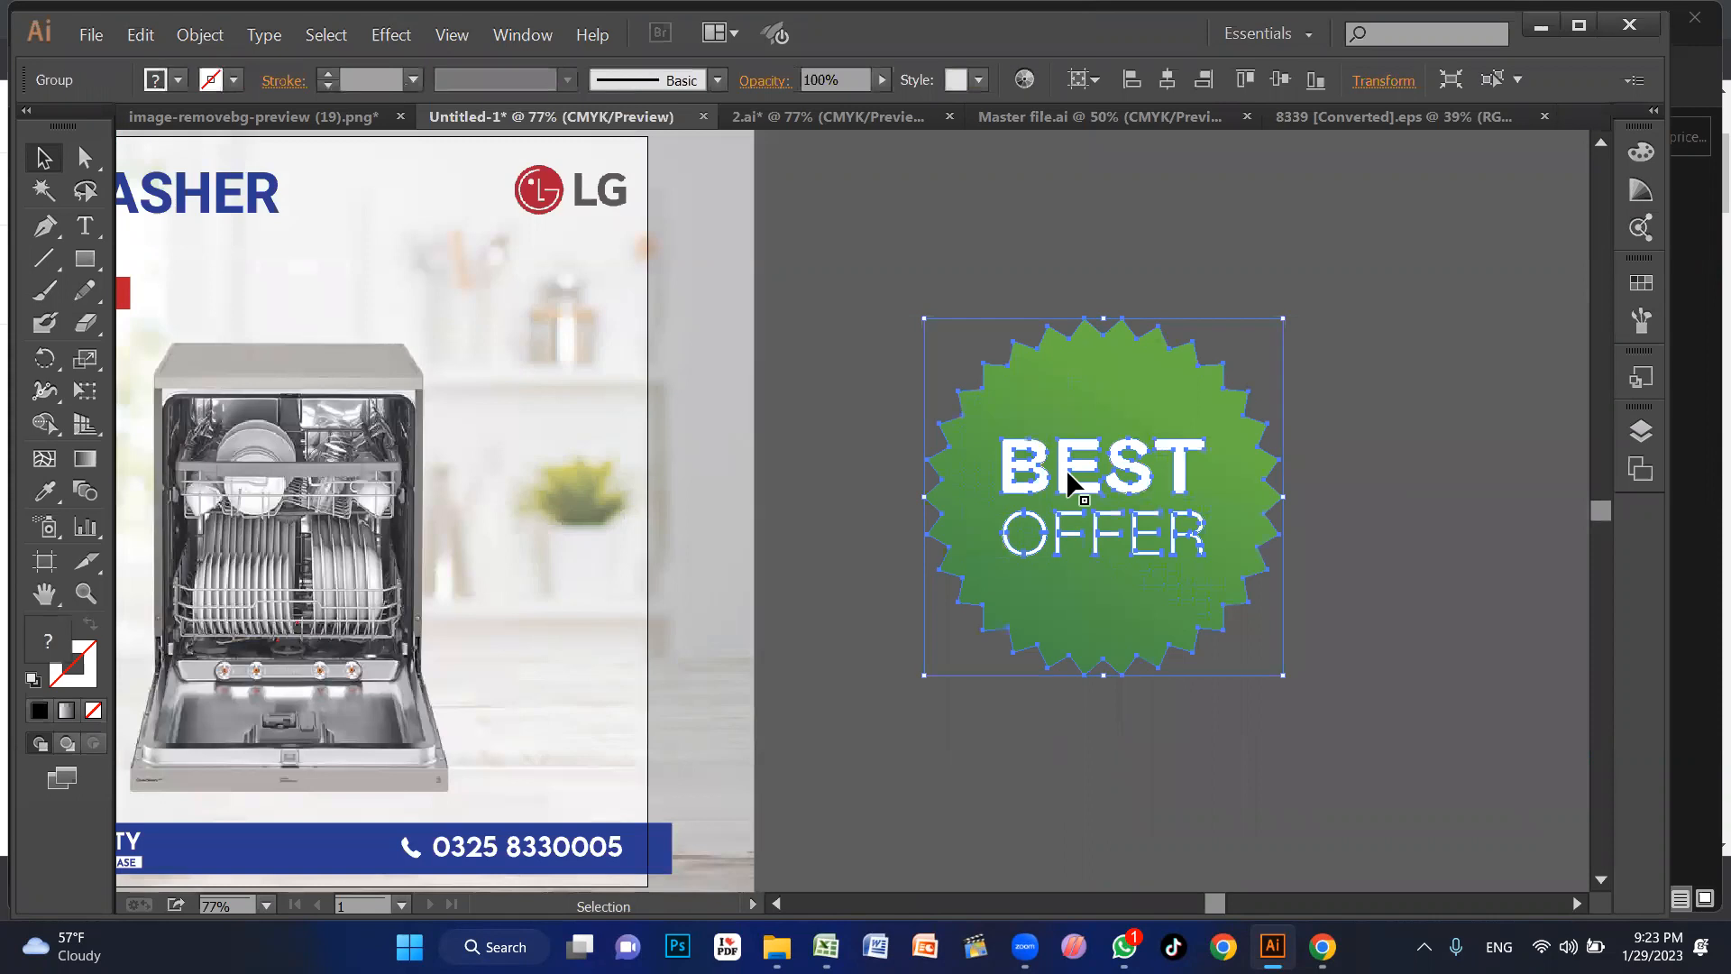
{"action": "double_click", "coordinate": [1066, 469]}
{"action": "left_click", "coordinate": [1073, 472]}
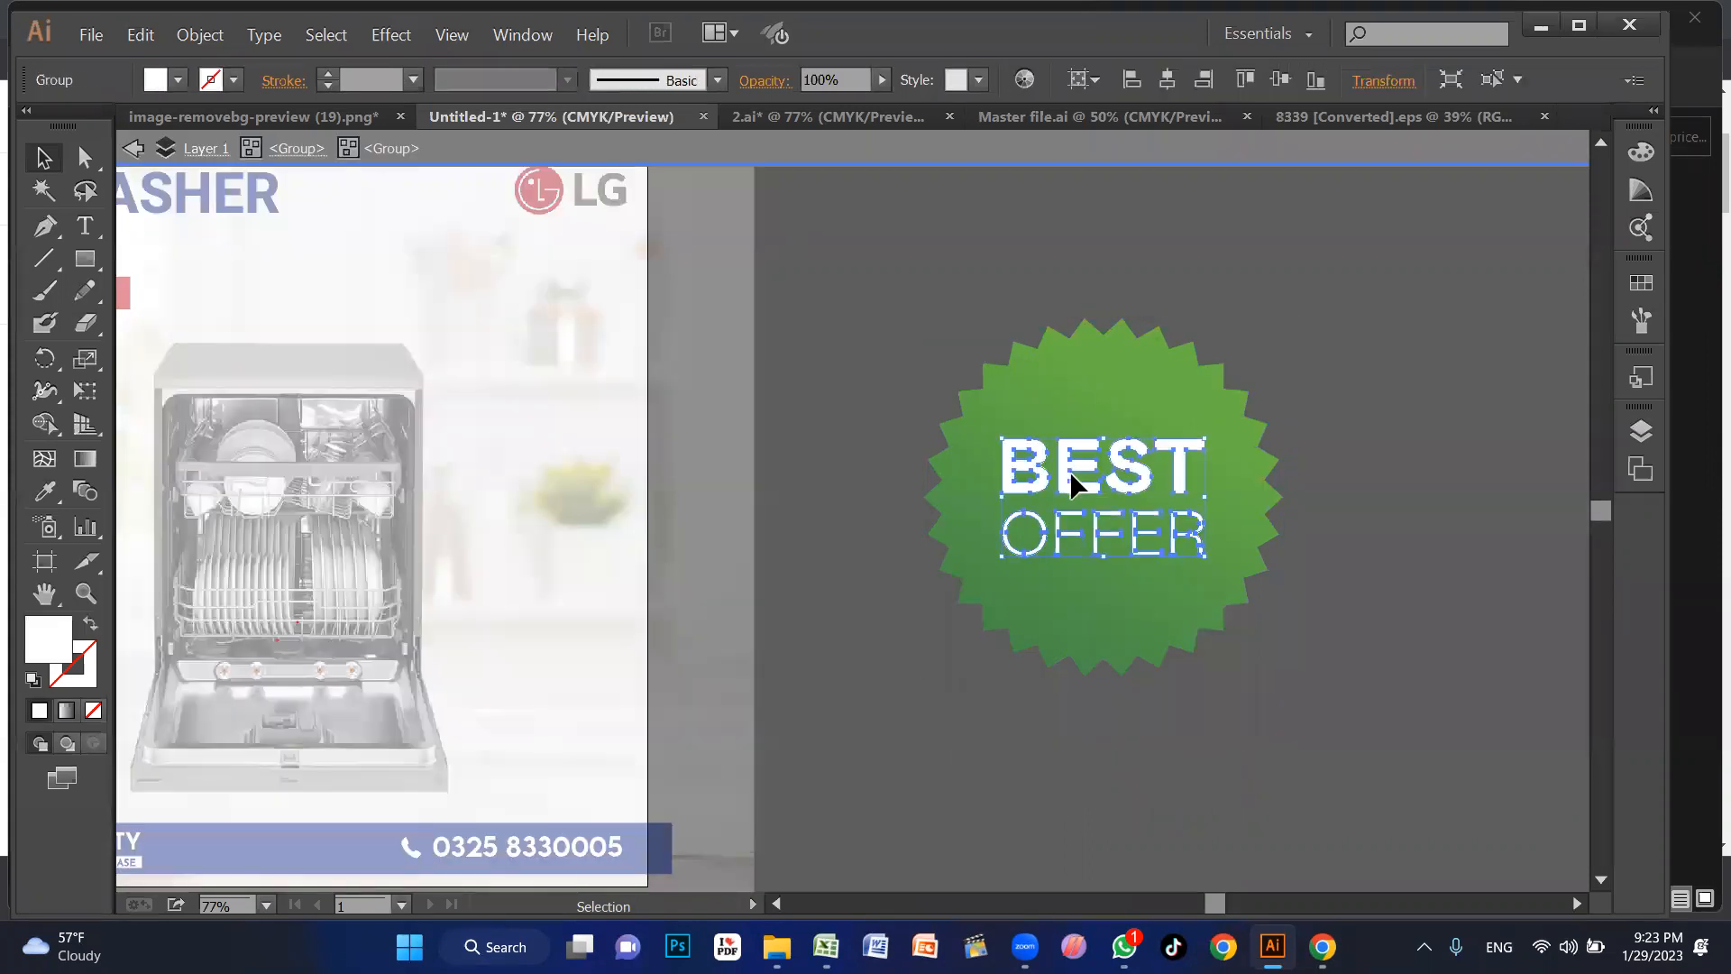
{"action": "key", "text": "Delete"}
{"action": "double_click", "coordinate": [1320, 577]}
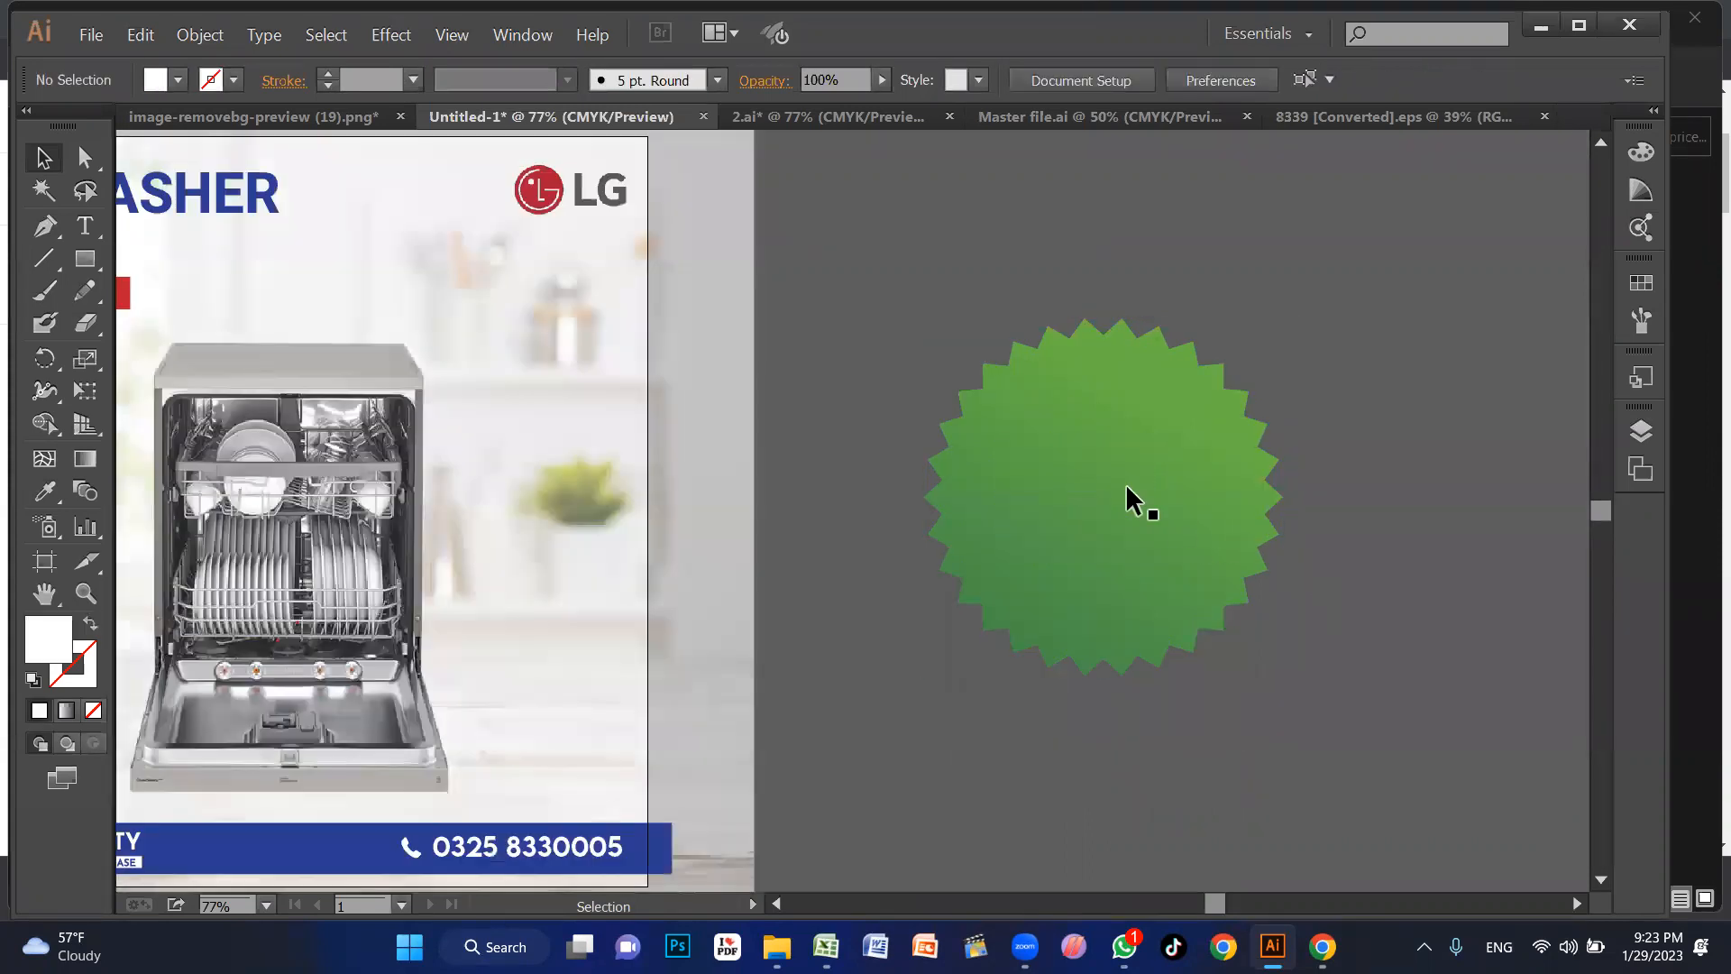
Step: Check the discount percentage on the LG DFC532FP dishwasher's Electro City product page in Chrome and return to Illustrator
{"action": "left_click", "coordinate": [1049, 492]}
{"action": "left_click", "coordinate": [1361, 356]}
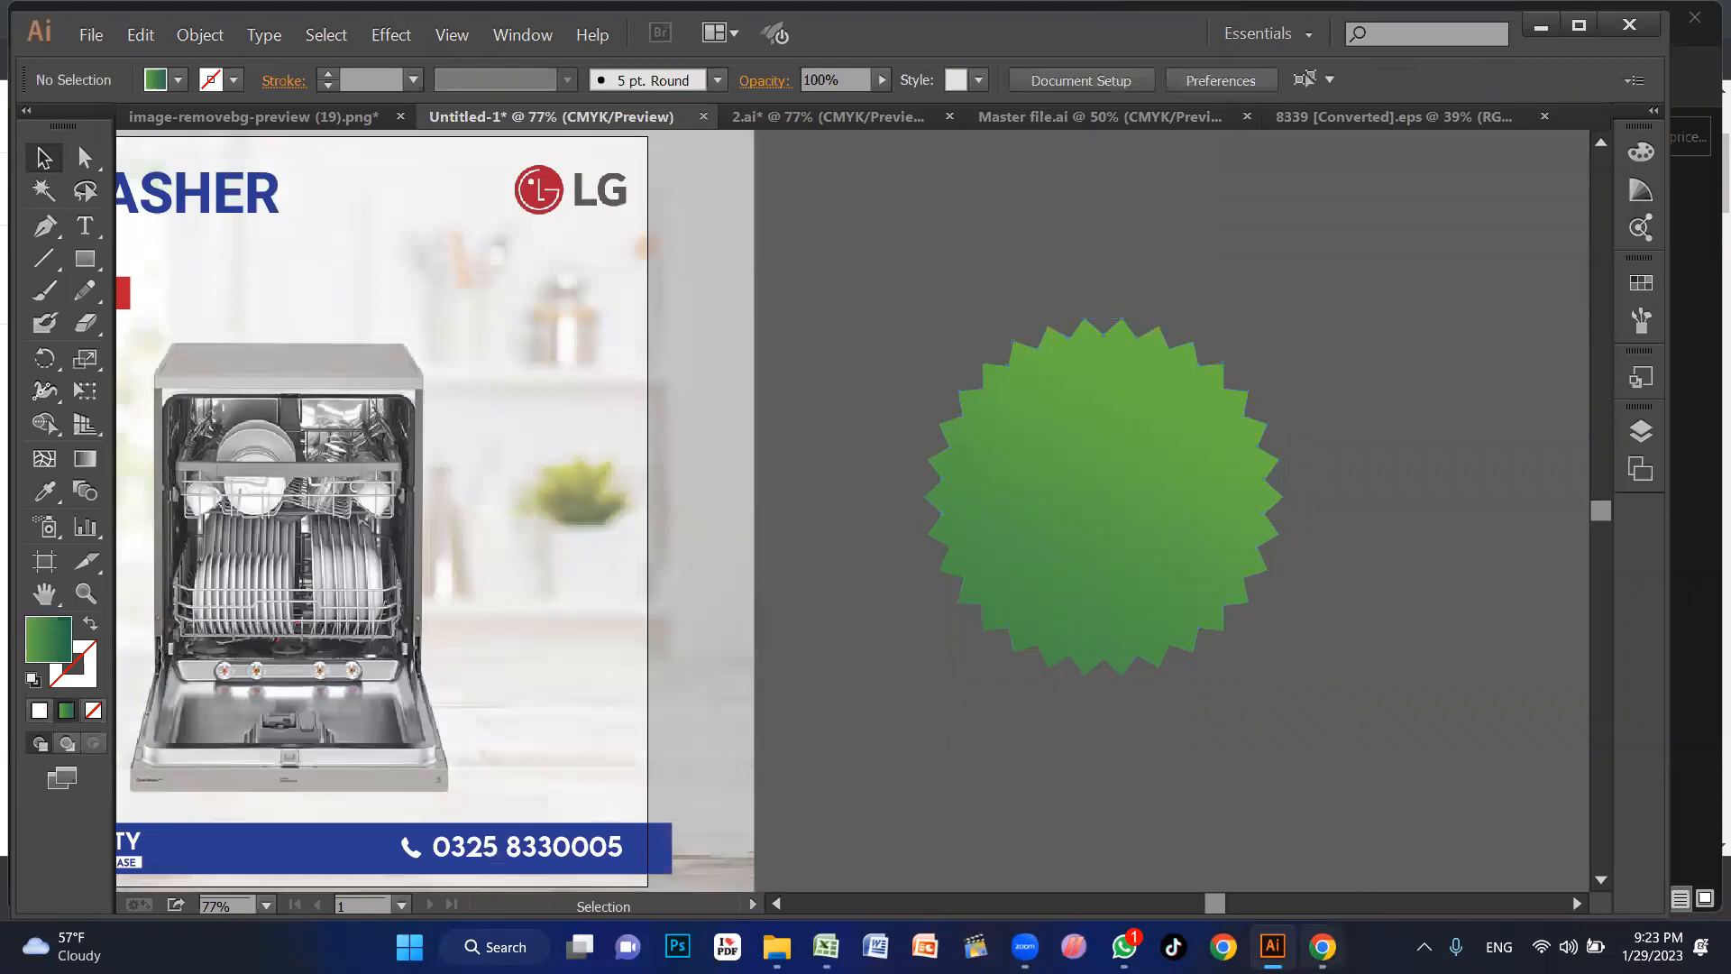
{"action": "left_click", "coordinate": [1323, 947]}
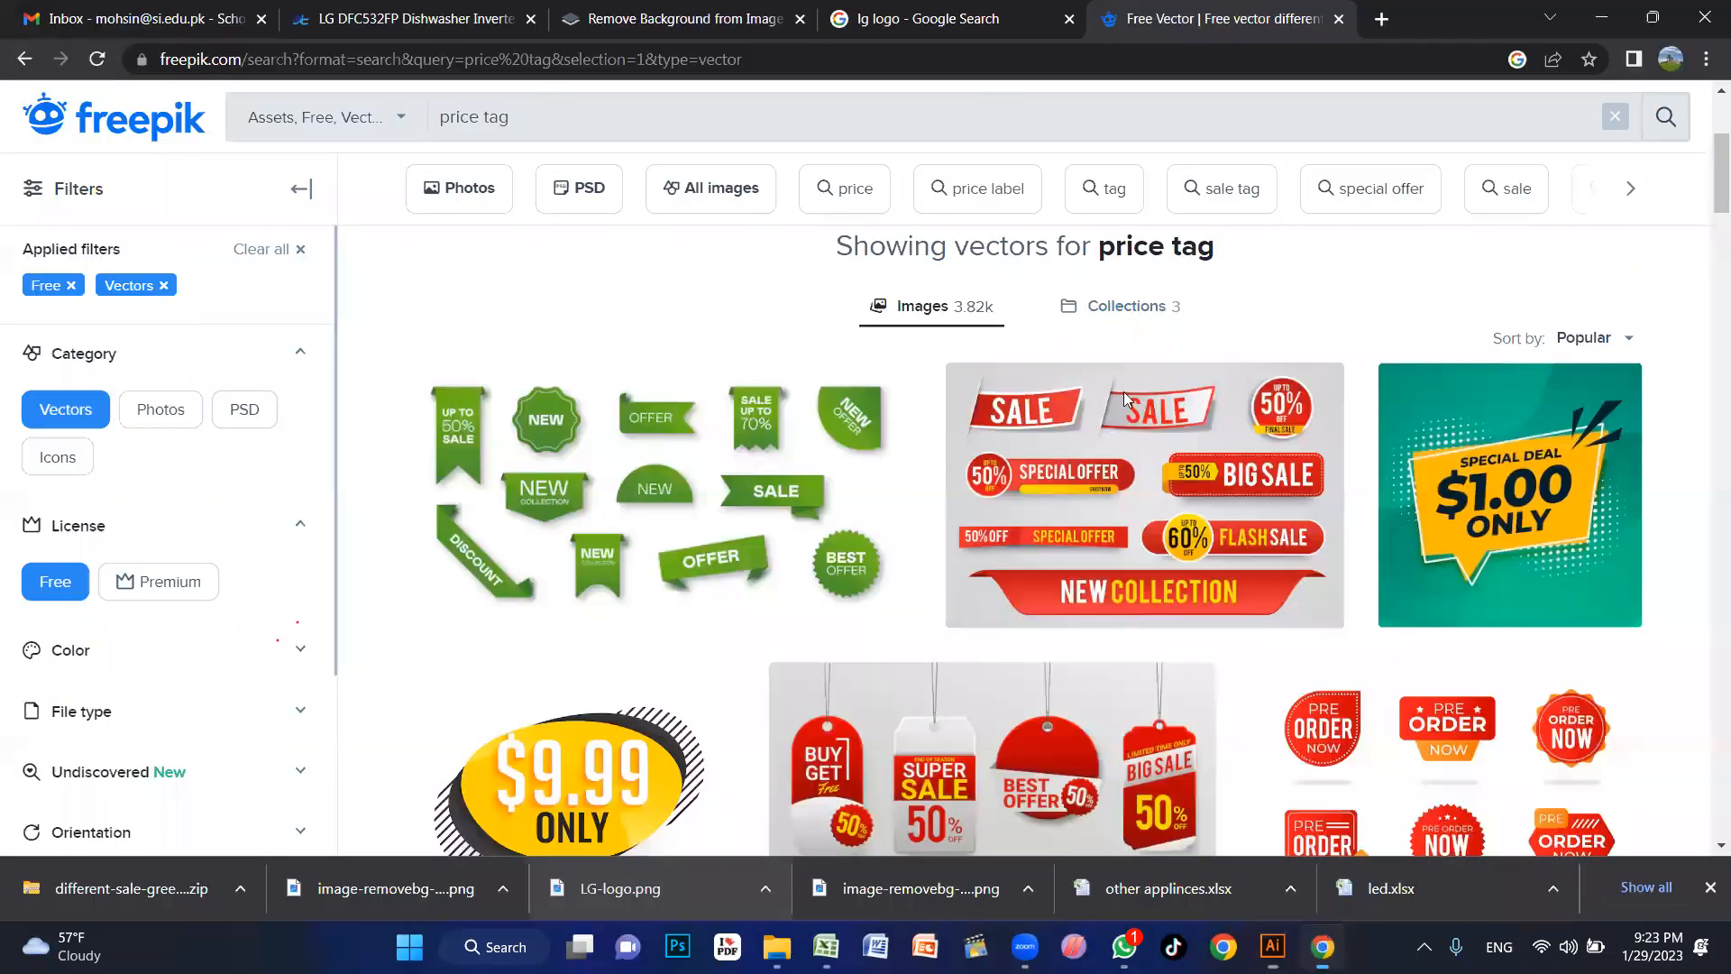
{"action": "key", "text": "ctrl+2"}
{"action": "left_click", "coordinate": [1080, 428]}
{"action": "scroll", "coordinate": [1080, 428], "scroll_direction": "up", "scroll_amount": 2}
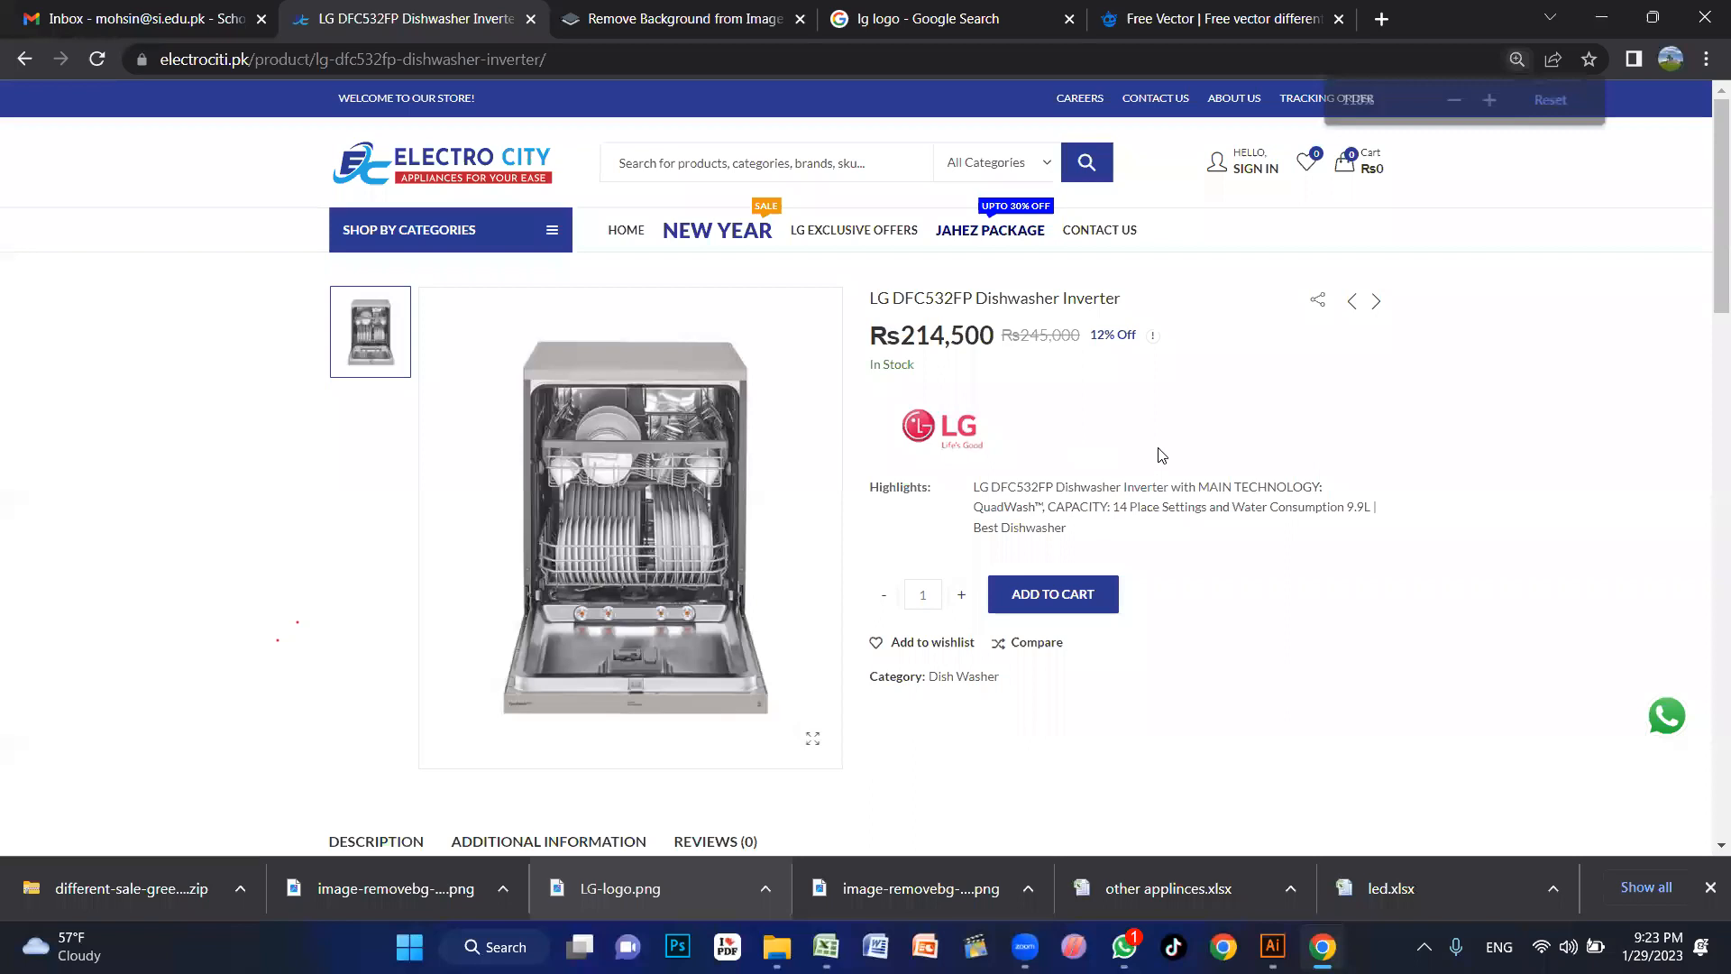
{"action": "left_click_drag", "start_coordinate": [1181, 315], "coordinate": [1223, 313]}
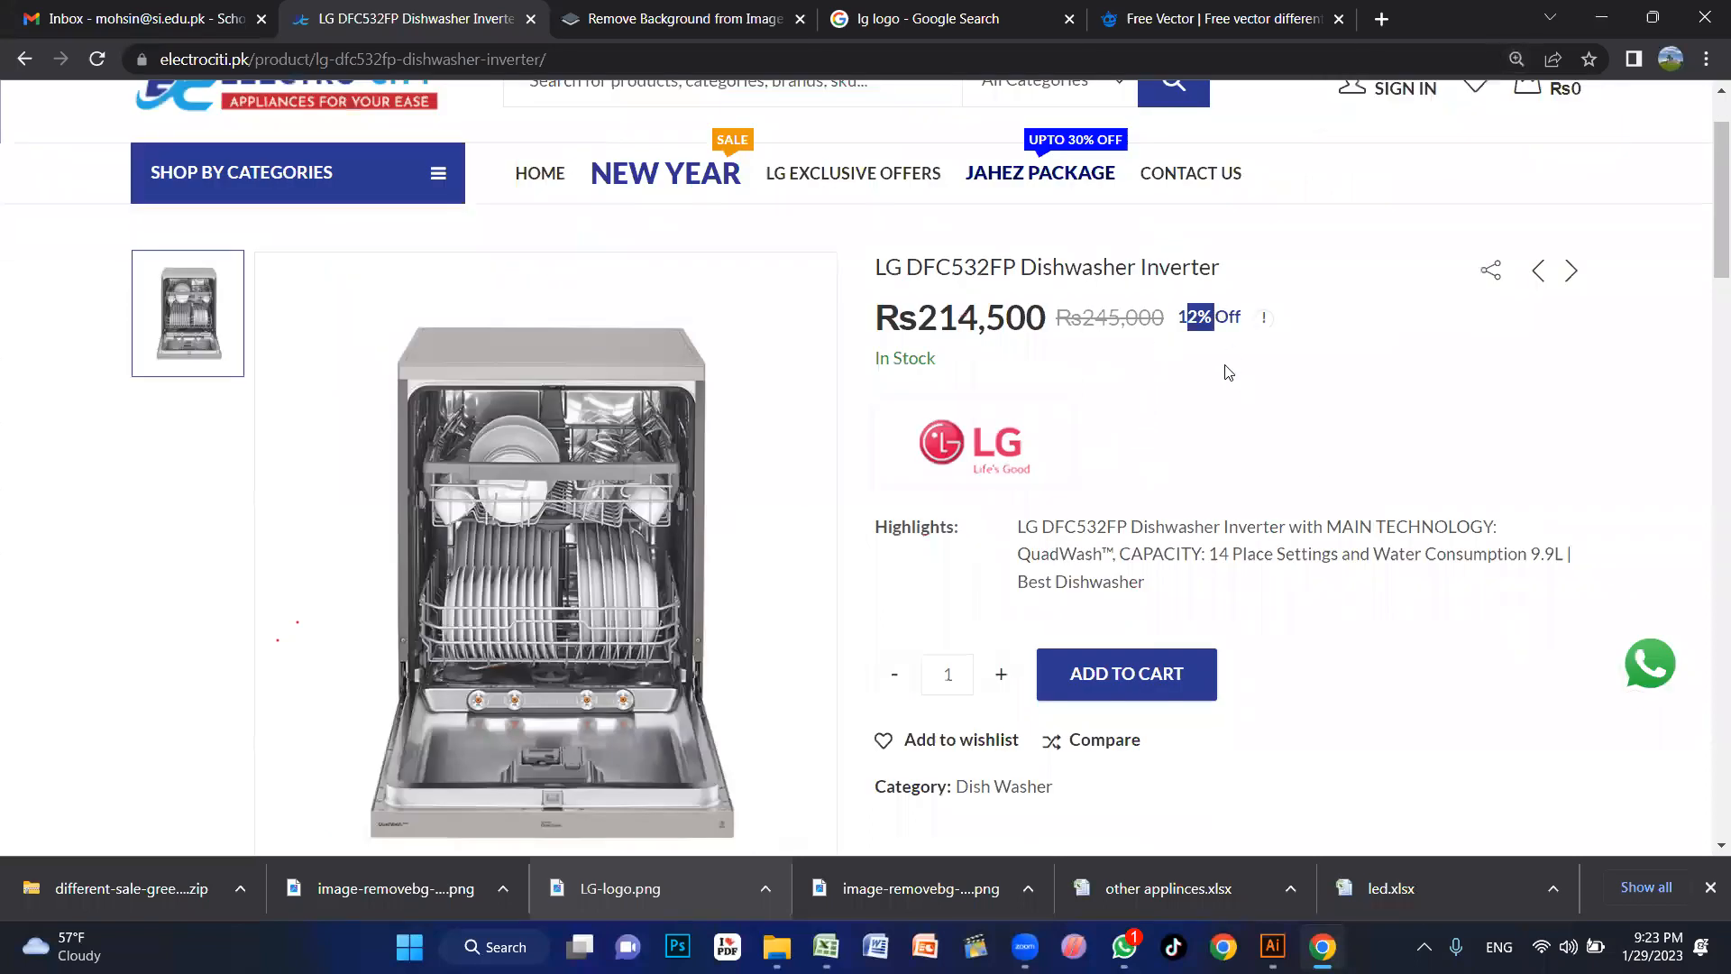
{"action": "left_click", "coordinate": [1602, 18]}
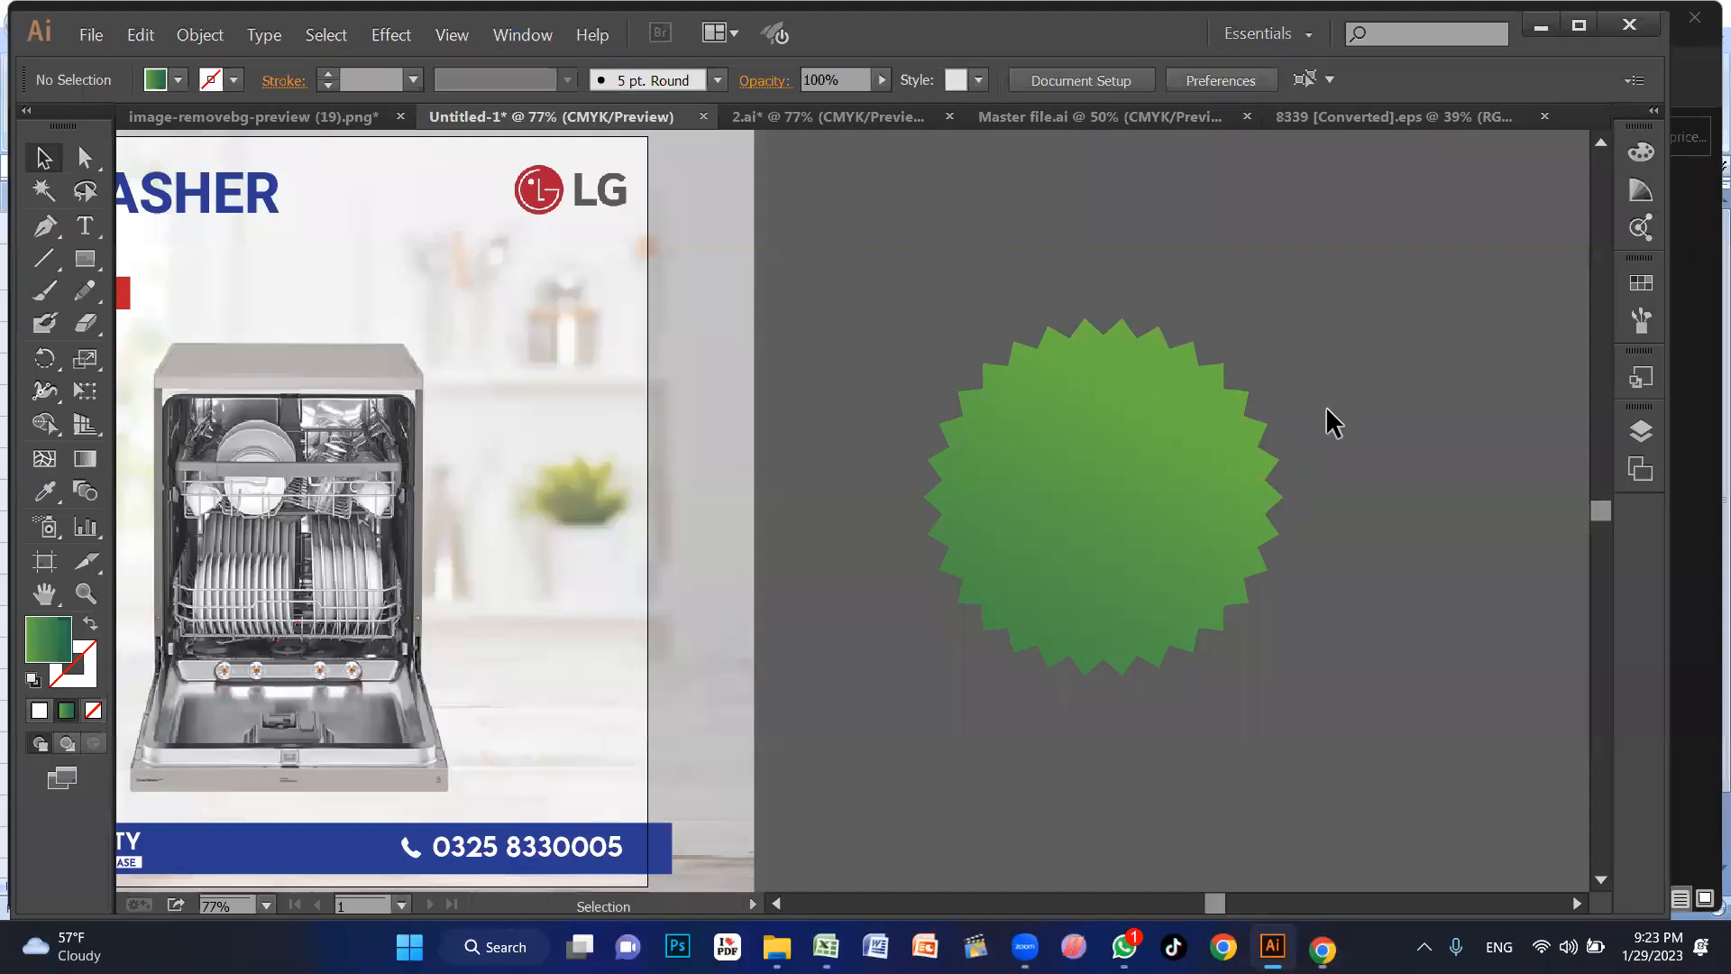
Step: Add the text "12" as a new text object, enlarge it to about 209 pt and place it on the green starburst
{"action": "scroll", "coordinate": [893, 501], "scroll_direction": "down", "scroll_amount": 2}
{"action": "type", "text": "t"}
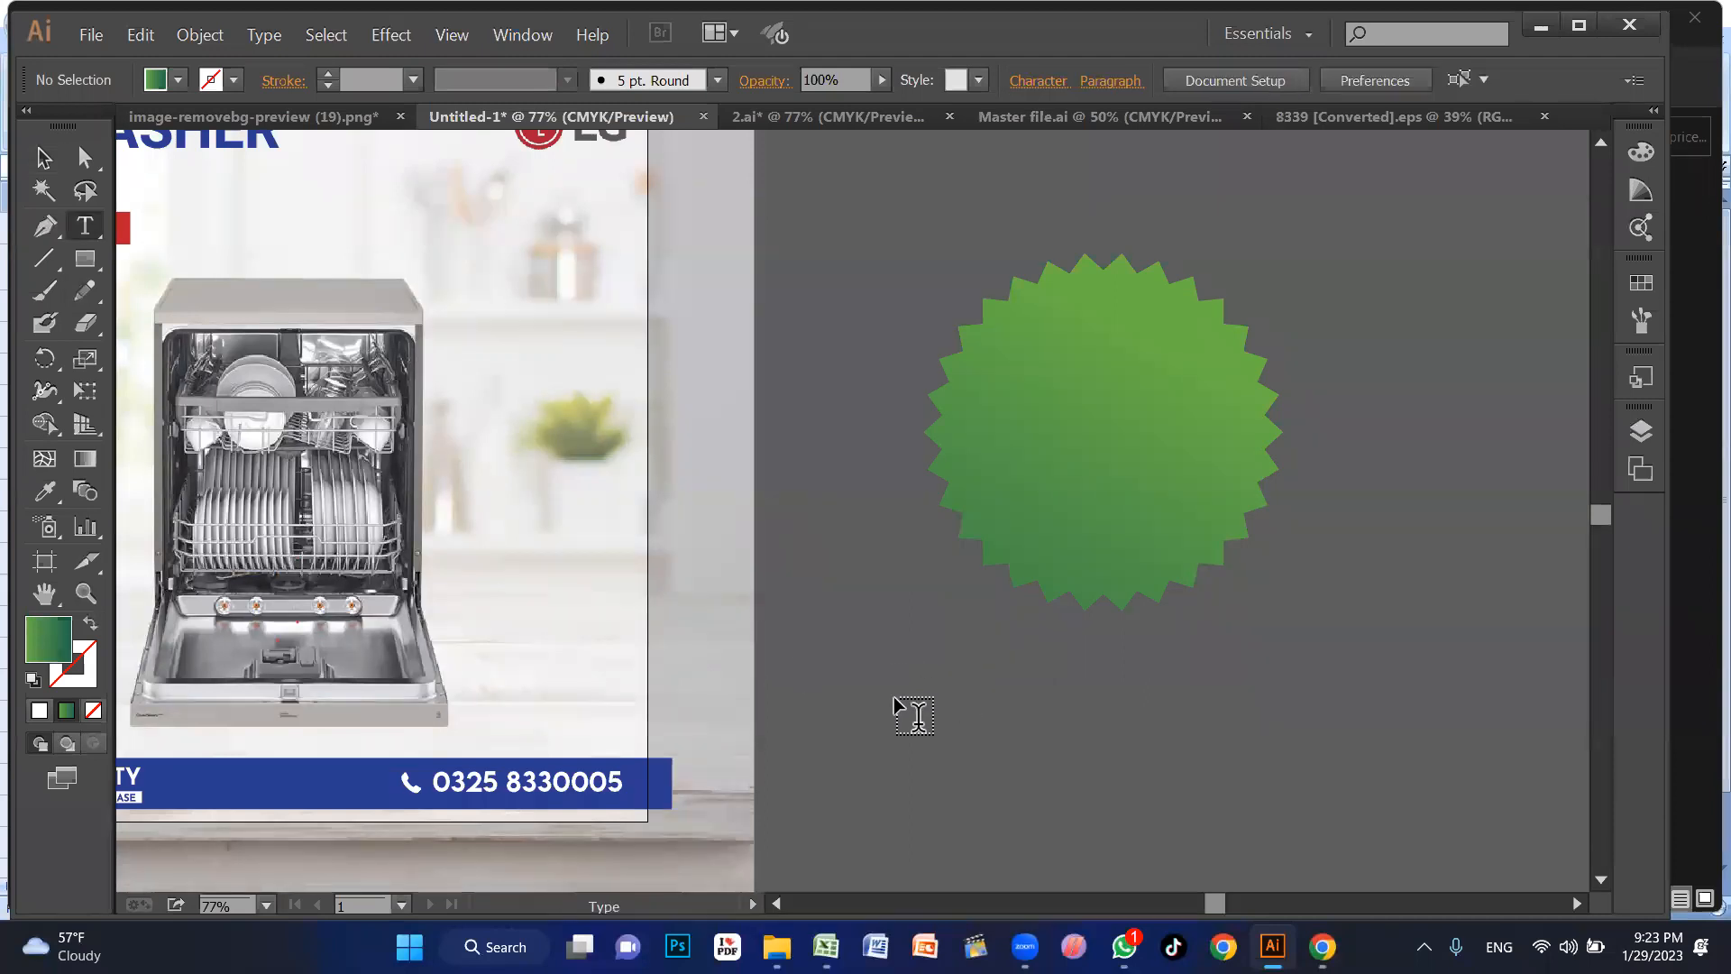
{"action": "type", "text": "12"}
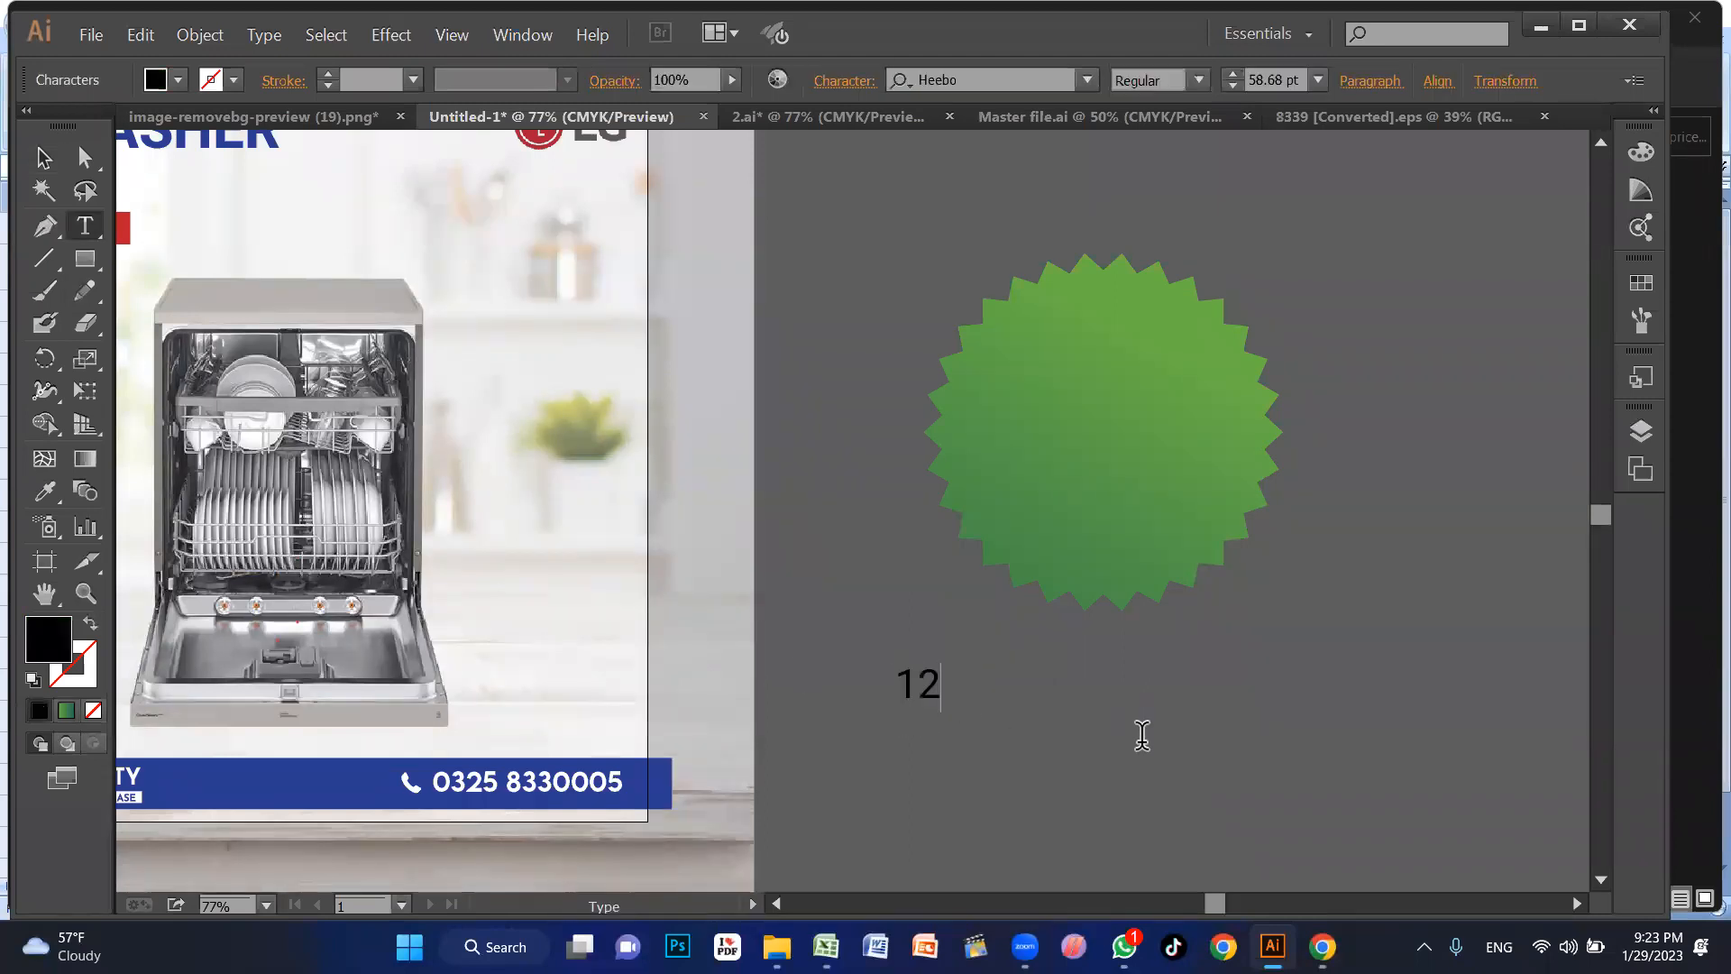
{"action": "key", "text": "Escape"}
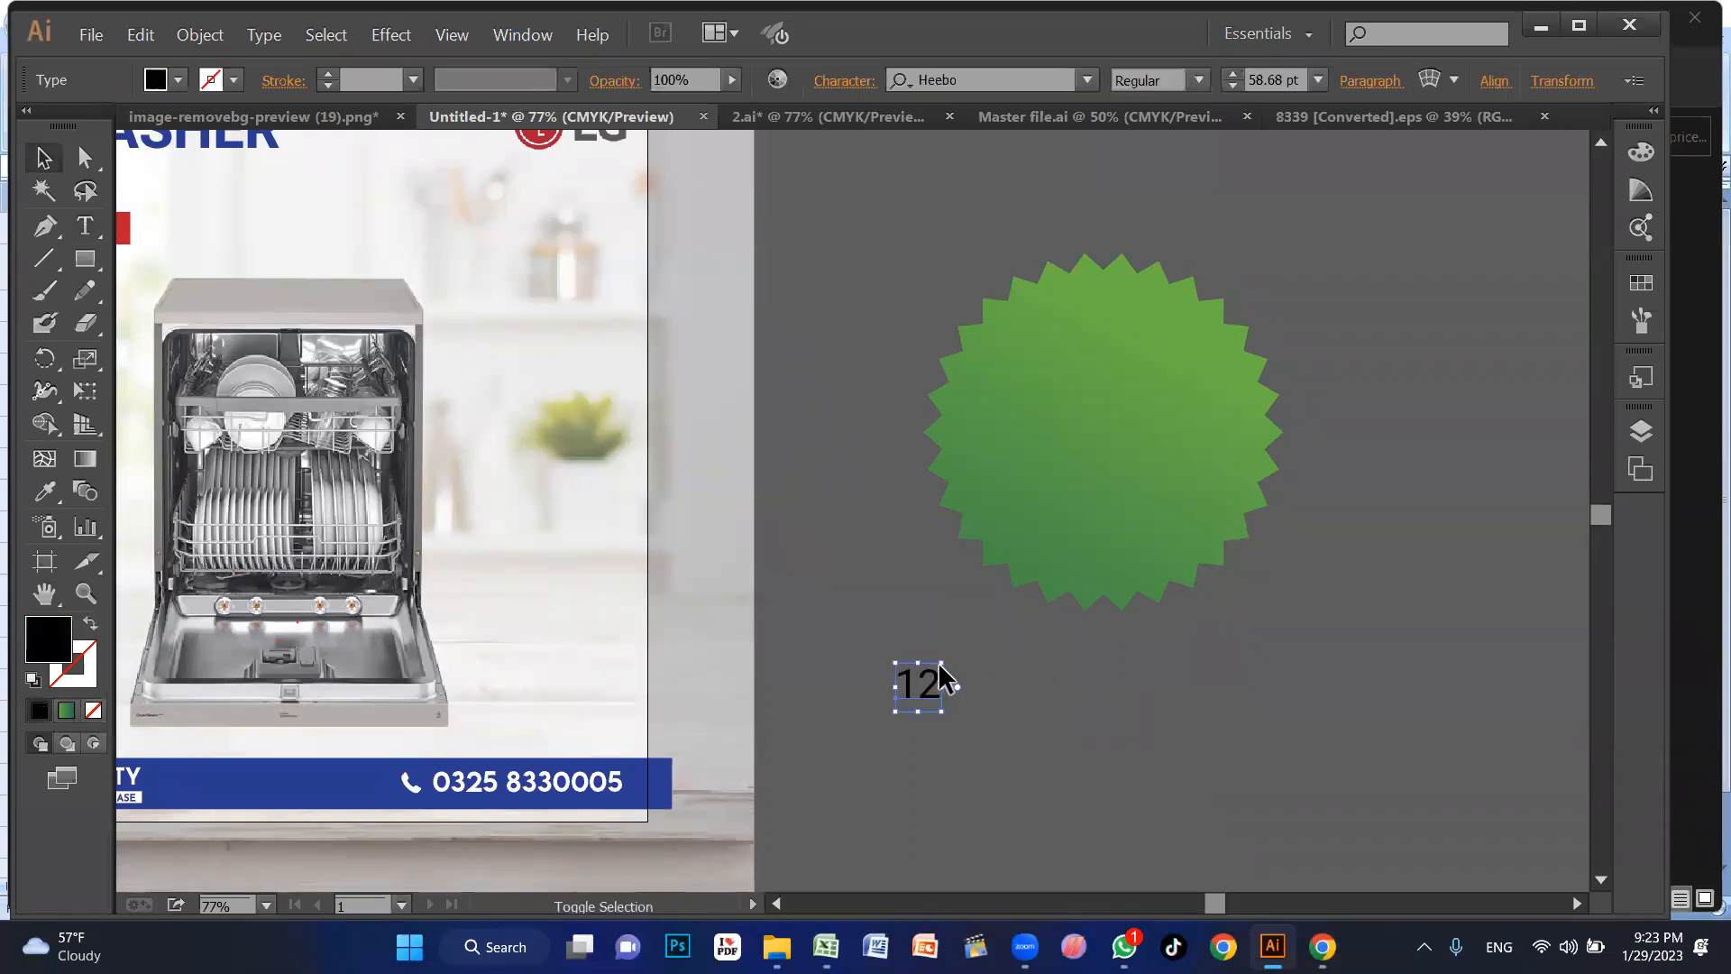
{"action": "left_click_drag", "start_coordinate": [939, 665], "coordinate": [1122, 441]}
Step: Set the "12" to the Black font style and enlarge it to about 298 pt across the starburst
{"action": "left_click", "coordinate": [1199, 80]}
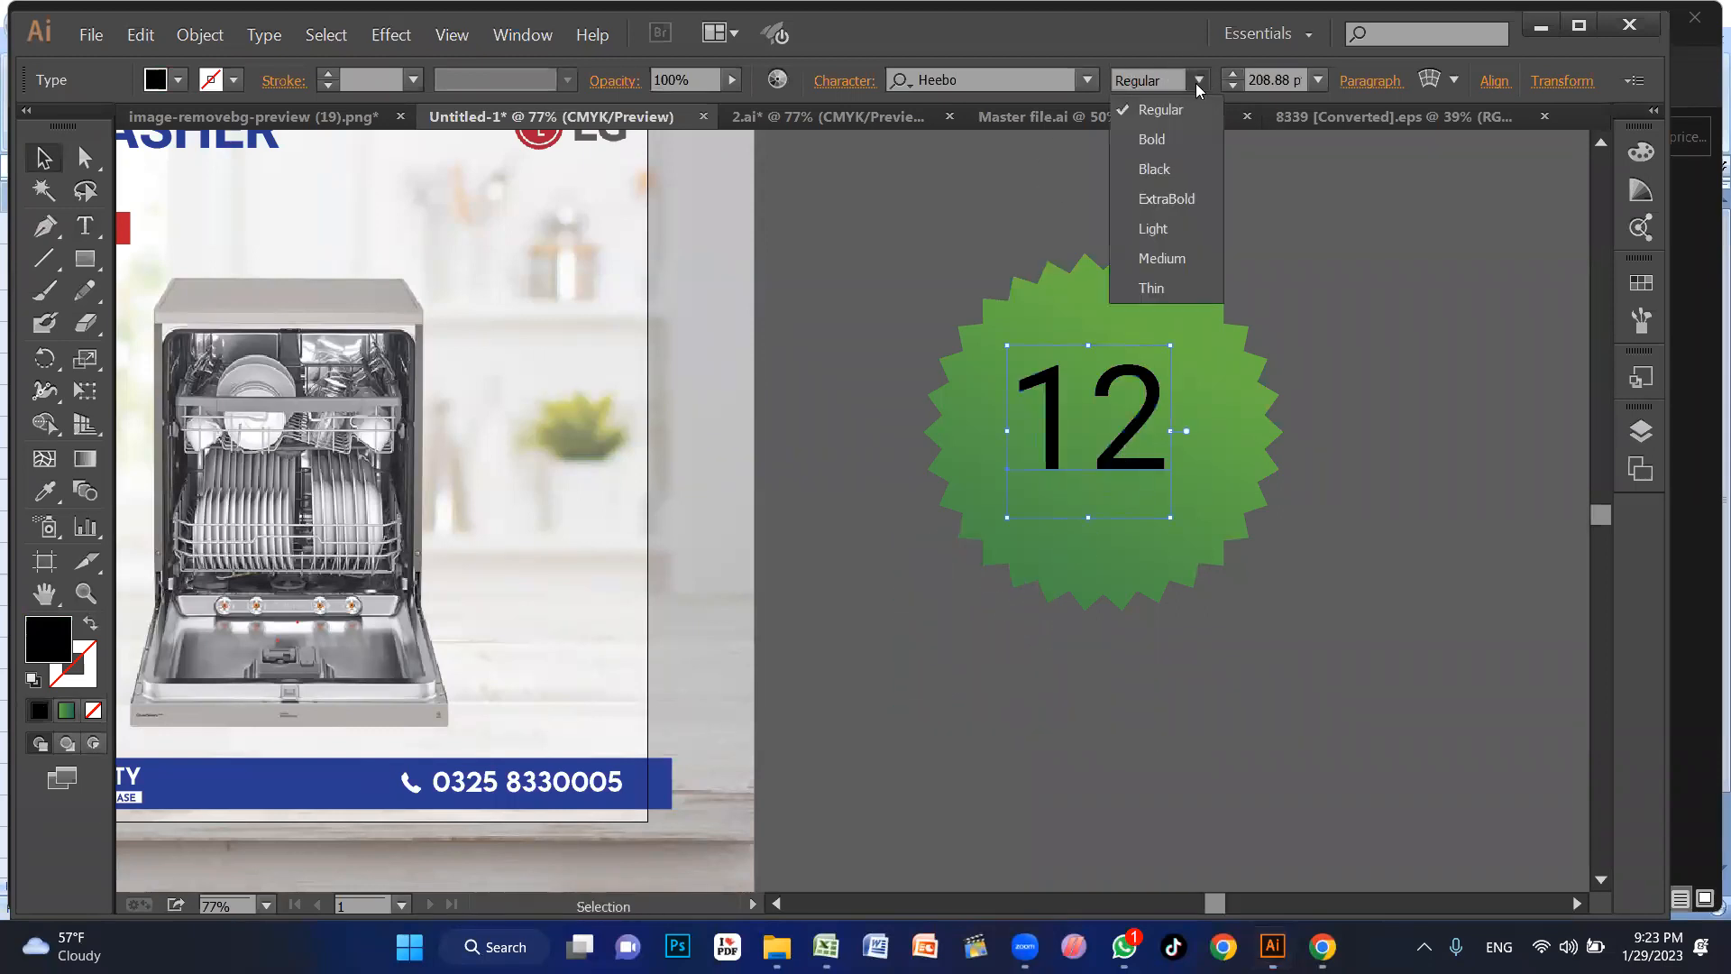
{"action": "left_click", "coordinate": [1176, 170]}
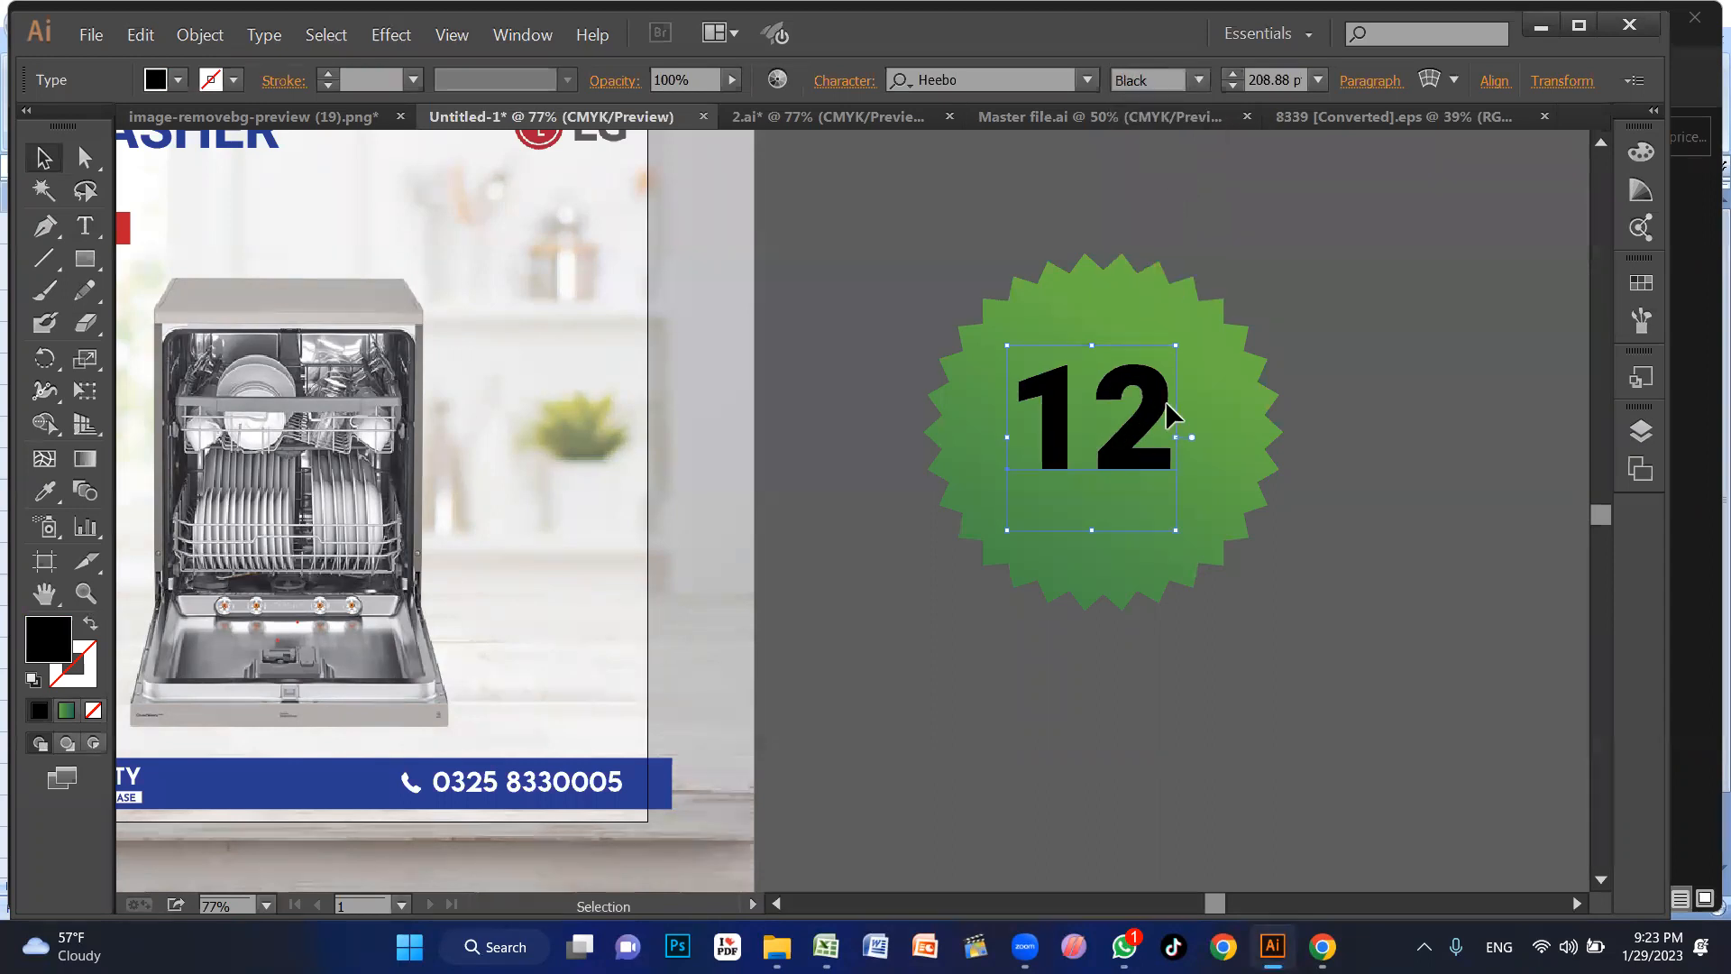
{"action": "left_click_drag", "start_coordinate": [1181, 534], "coordinate": [1226, 593]}
{"action": "left_click_drag", "start_coordinate": [1143, 444], "coordinate": [1140, 458]}
{"action": "left_click_drag", "start_coordinate": [1221, 301], "coordinate": [1209, 320]}
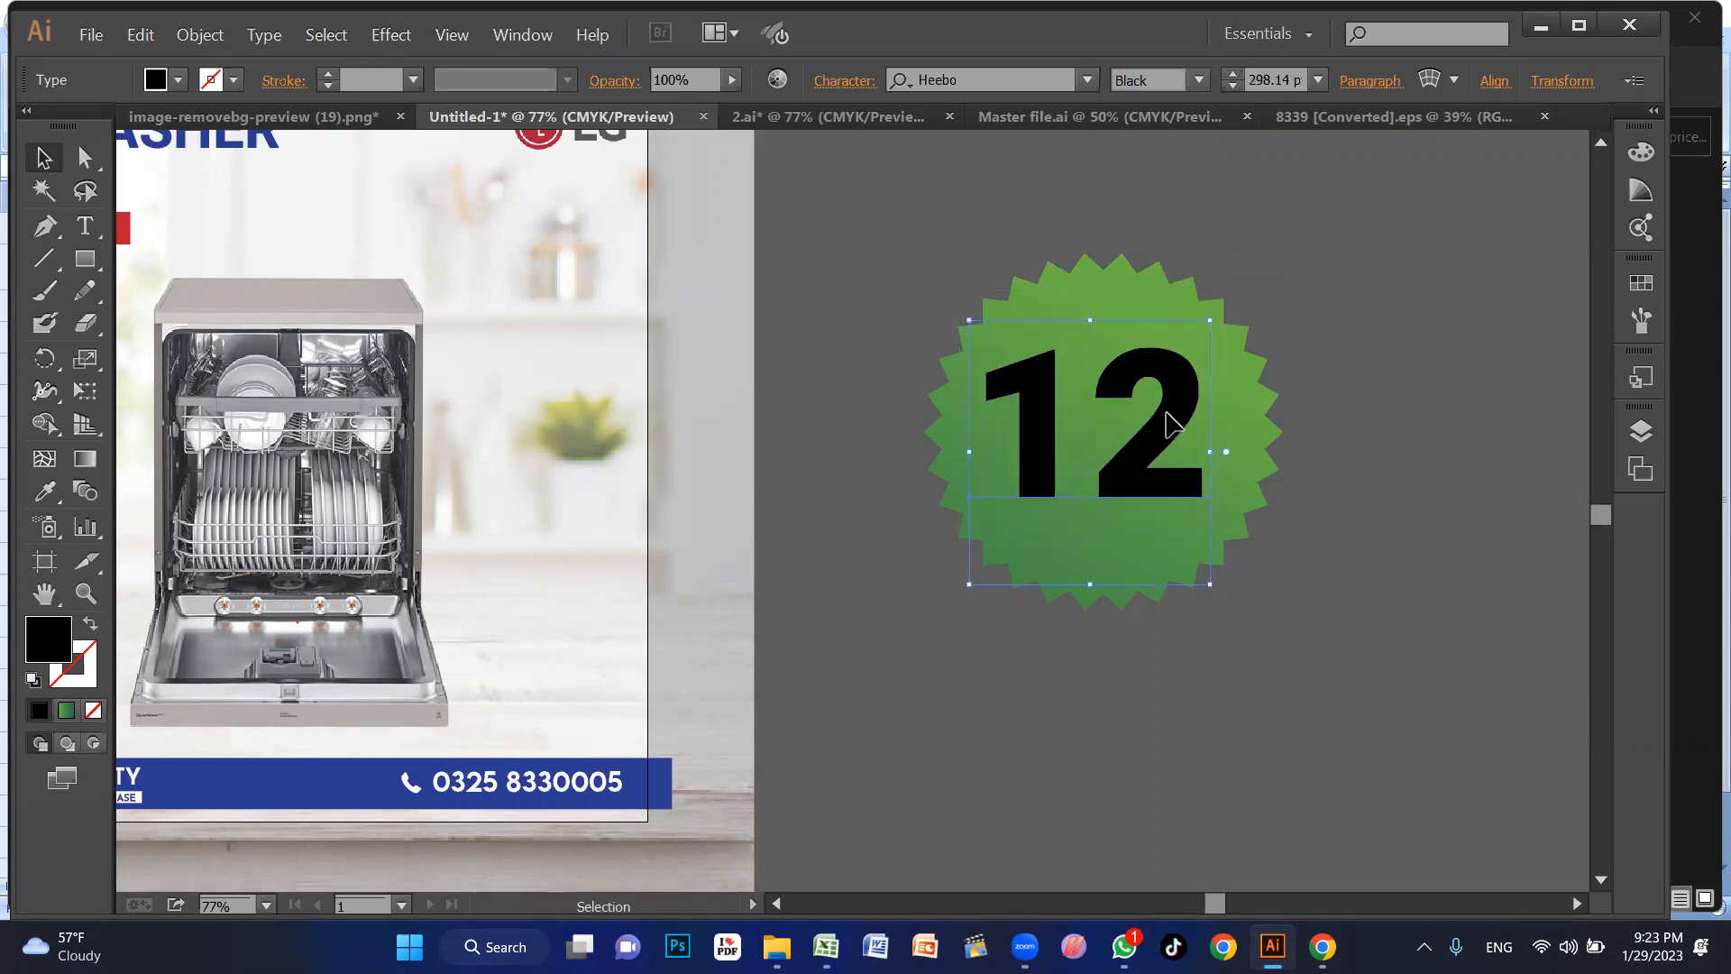
Step: Try the Calibri Bold font on the "12"
{"action": "left_click", "coordinate": [999, 79]}
{"action": "type", "text": "cal"}
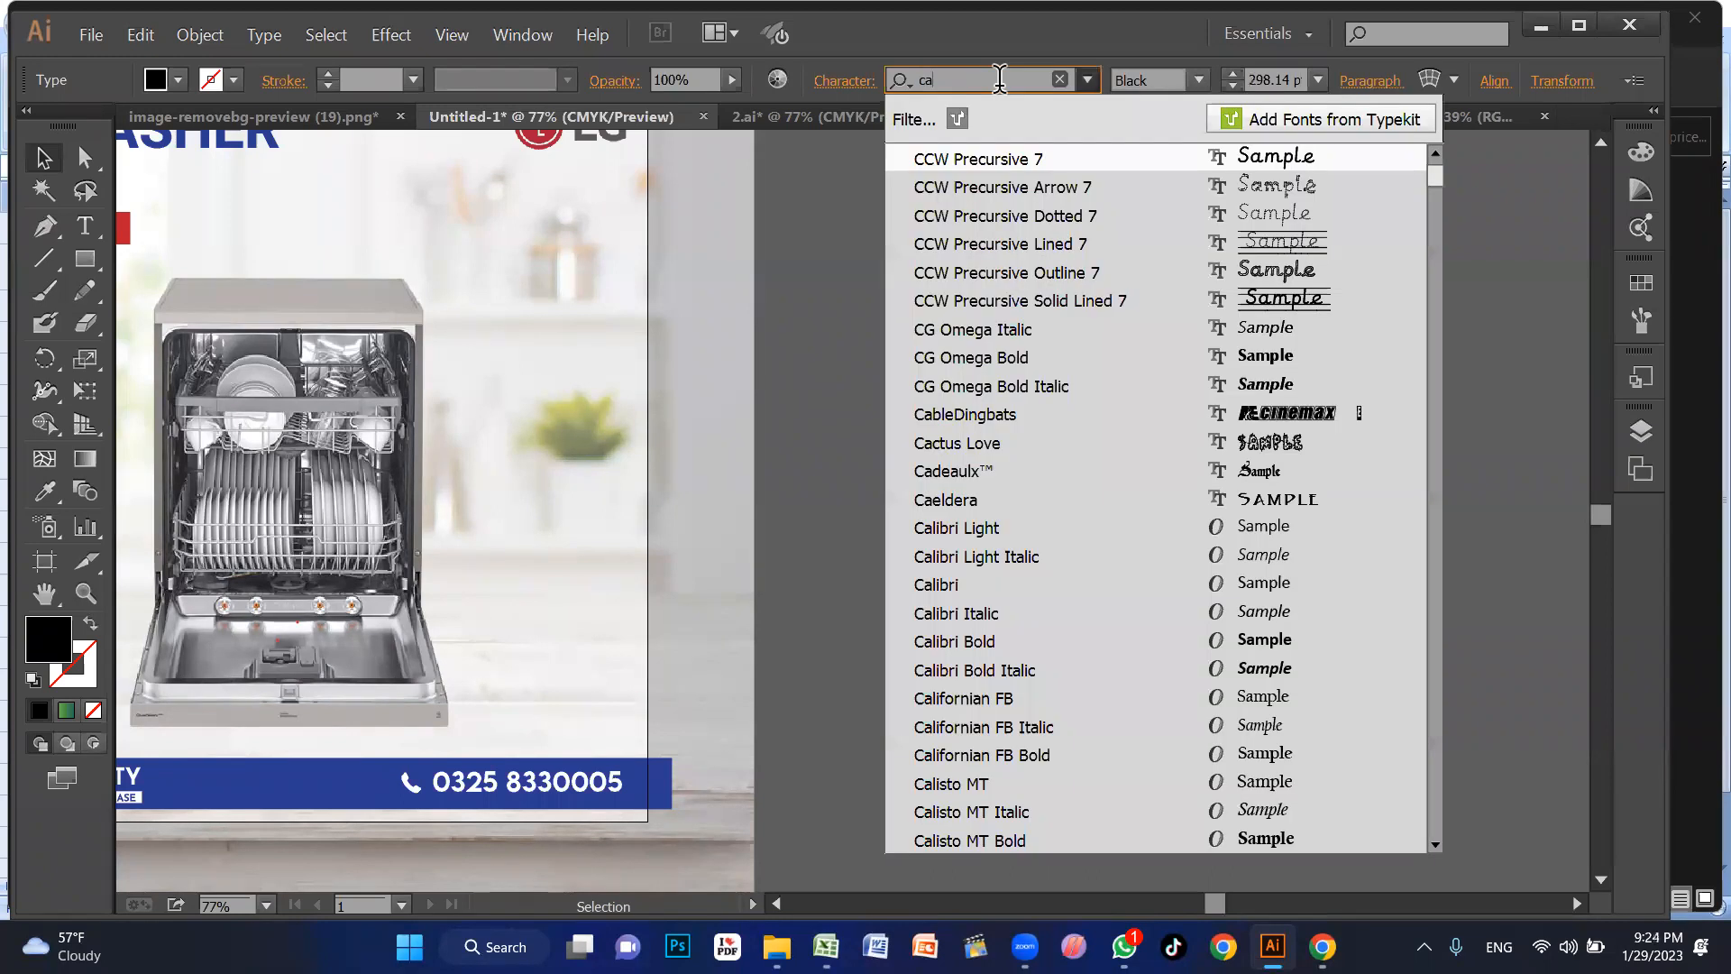
{"action": "left_click", "coordinate": [1001, 281]}
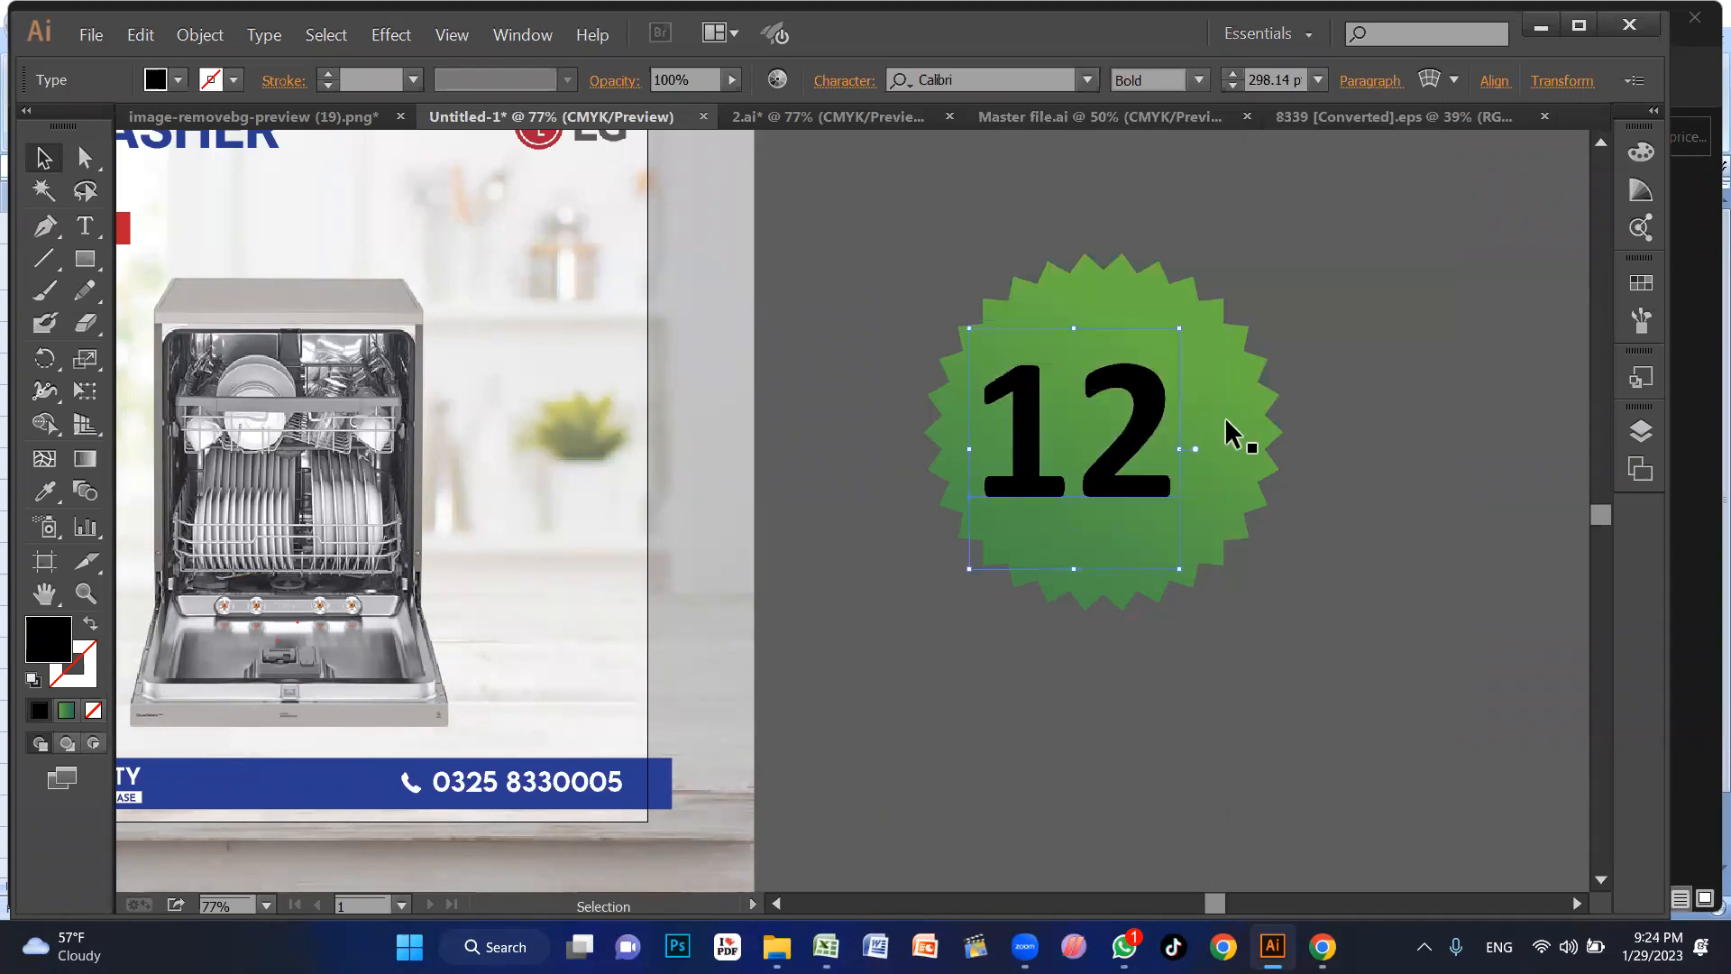
Step: Change the font of the "12" to Josefin Sans Bold and recentre the number on the starburst
{"action": "left_click", "coordinate": [1023, 66]}
{"action": "type", "text": "jos"}
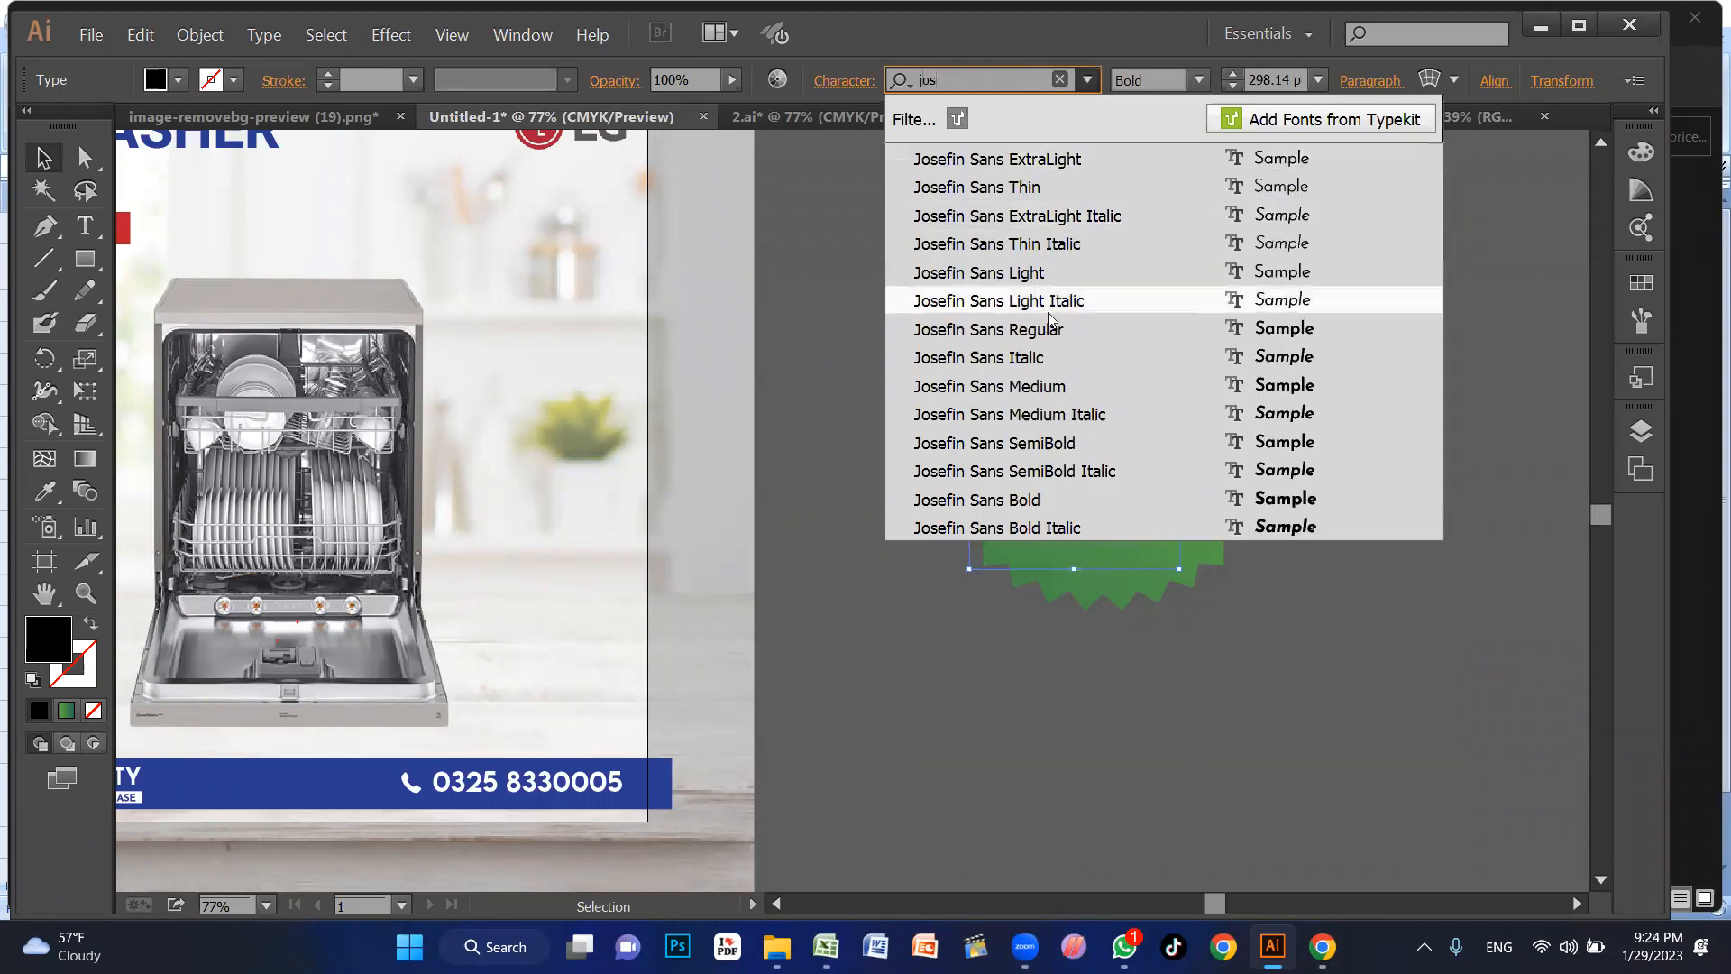
{"action": "left_click", "coordinate": [1064, 497]}
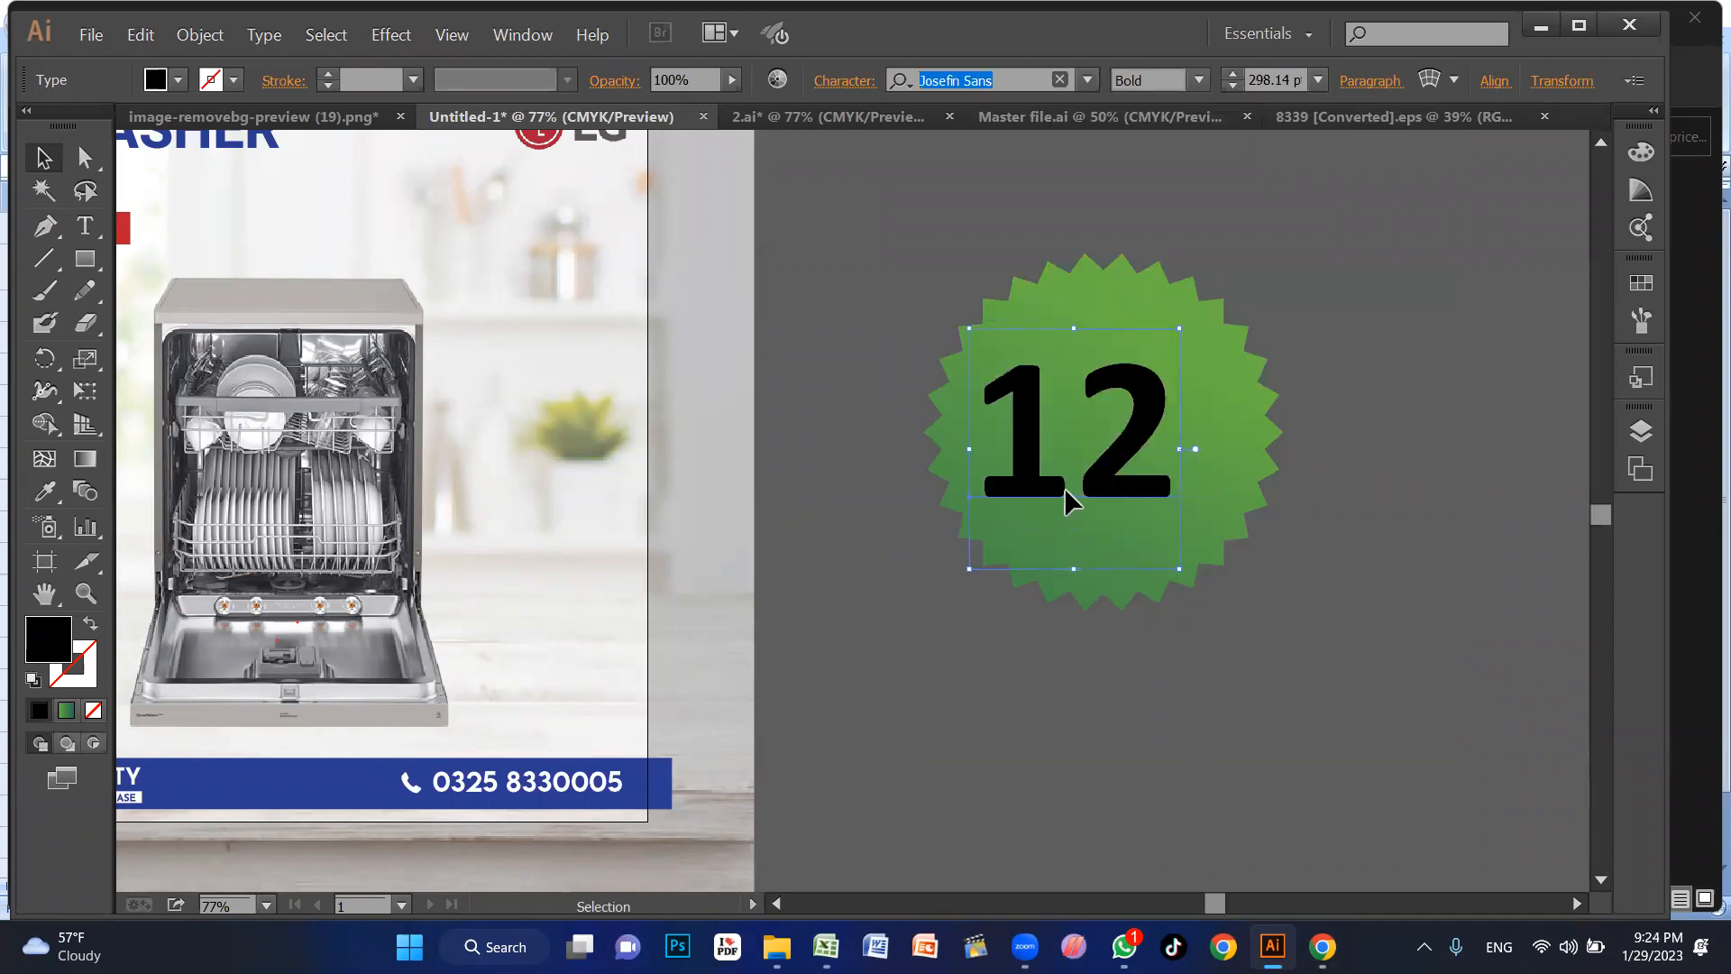
{"action": "mouse_move", "coordinate": [1119, 467]}
{"action": "left_mouse_down"}
{"action": "mouse_move", "coordinate": [1136, 449]}
{"action": "mouse_move", "coordinate": [1152, 461]}
{"action": "left_mouse_up"}
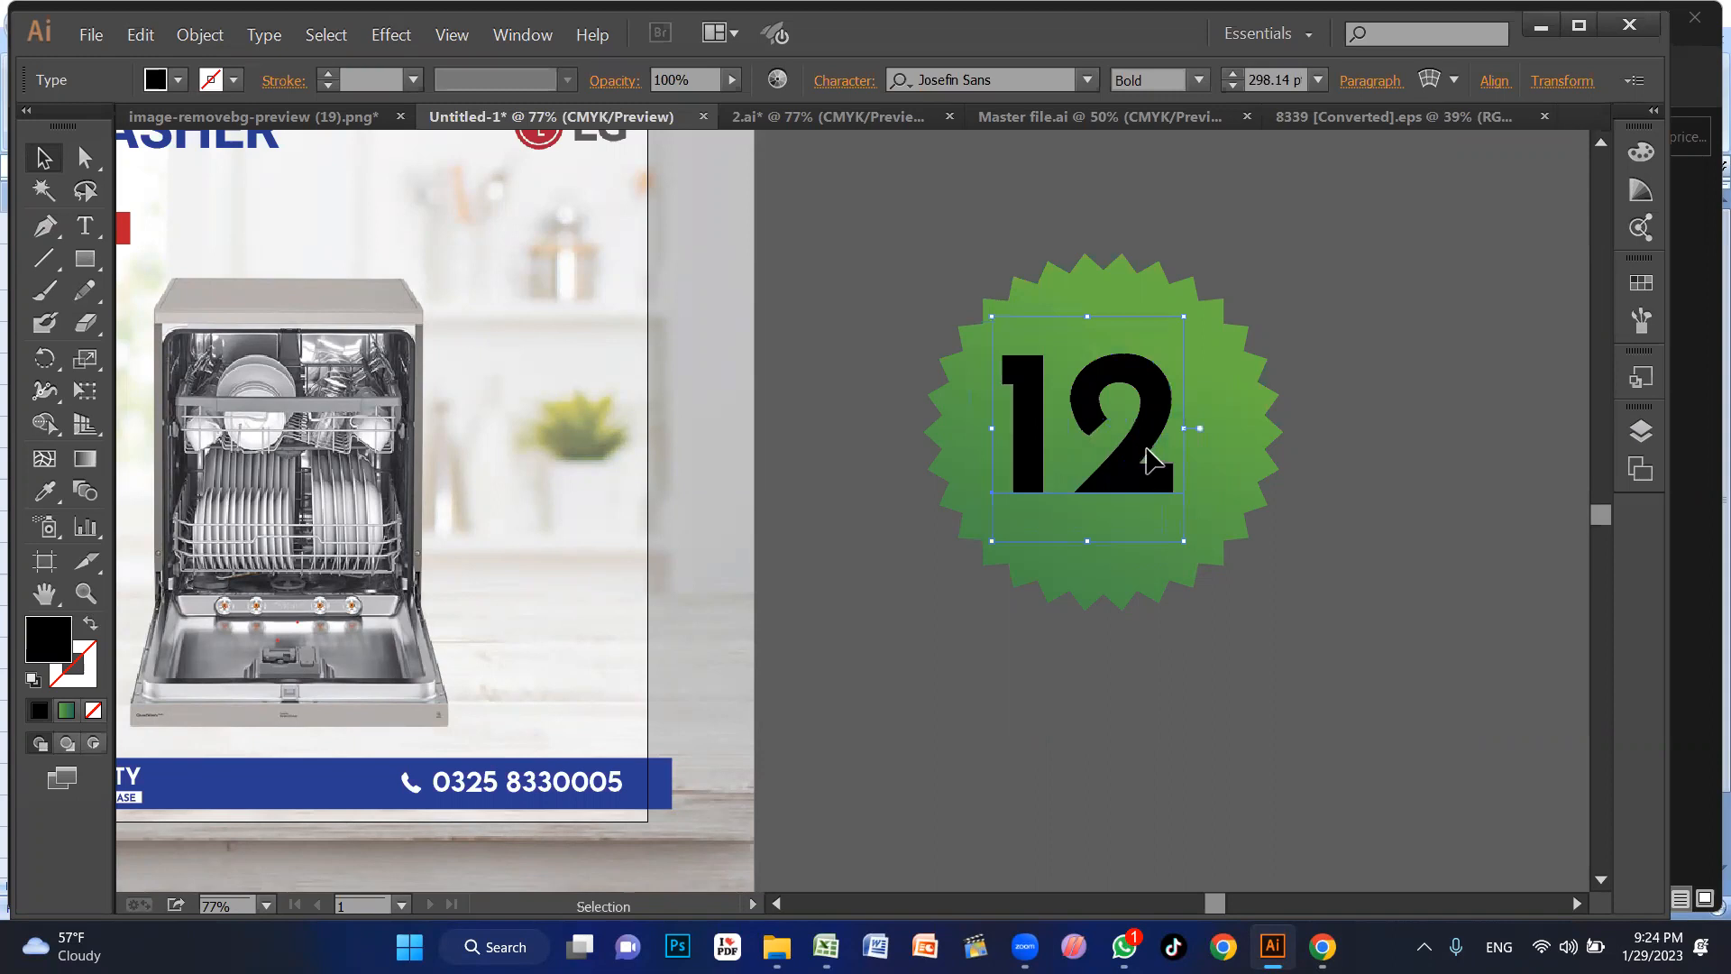
Step: Fill the "12" with white and fine-tune its position on the starburst
{"action": "left_click", "coordinate": [177, 80]}
{"action": "left_click", "coordinate": [55, 126]}
{"action": "left_click", "coordinate": [1180, 465]}
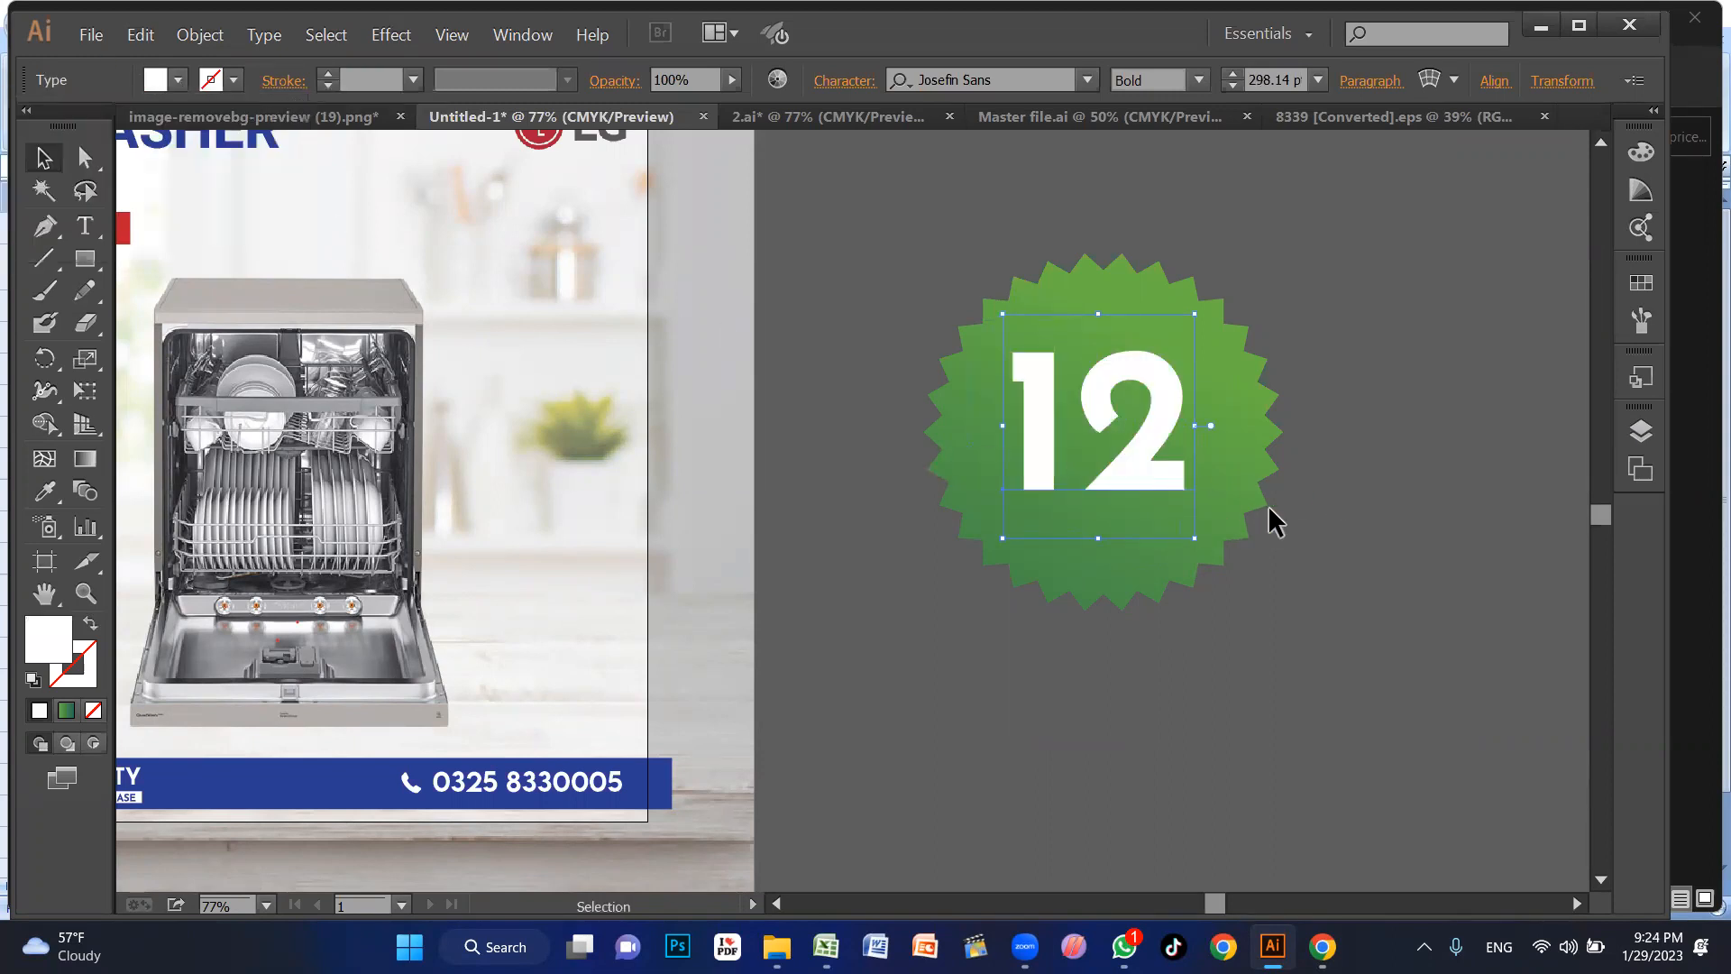
Step: Duplicate the "12", change the copy to "%", shrink it to about 128 pt and fit it beside the number on the starburst
{"action": "left_click_drag", "start_coordinate": [1121, 472], "coordinate": [1307, 793]}
{"action": "key", "text": "t"}
{"action": "double_click", "coordinate": [1315, 734]}
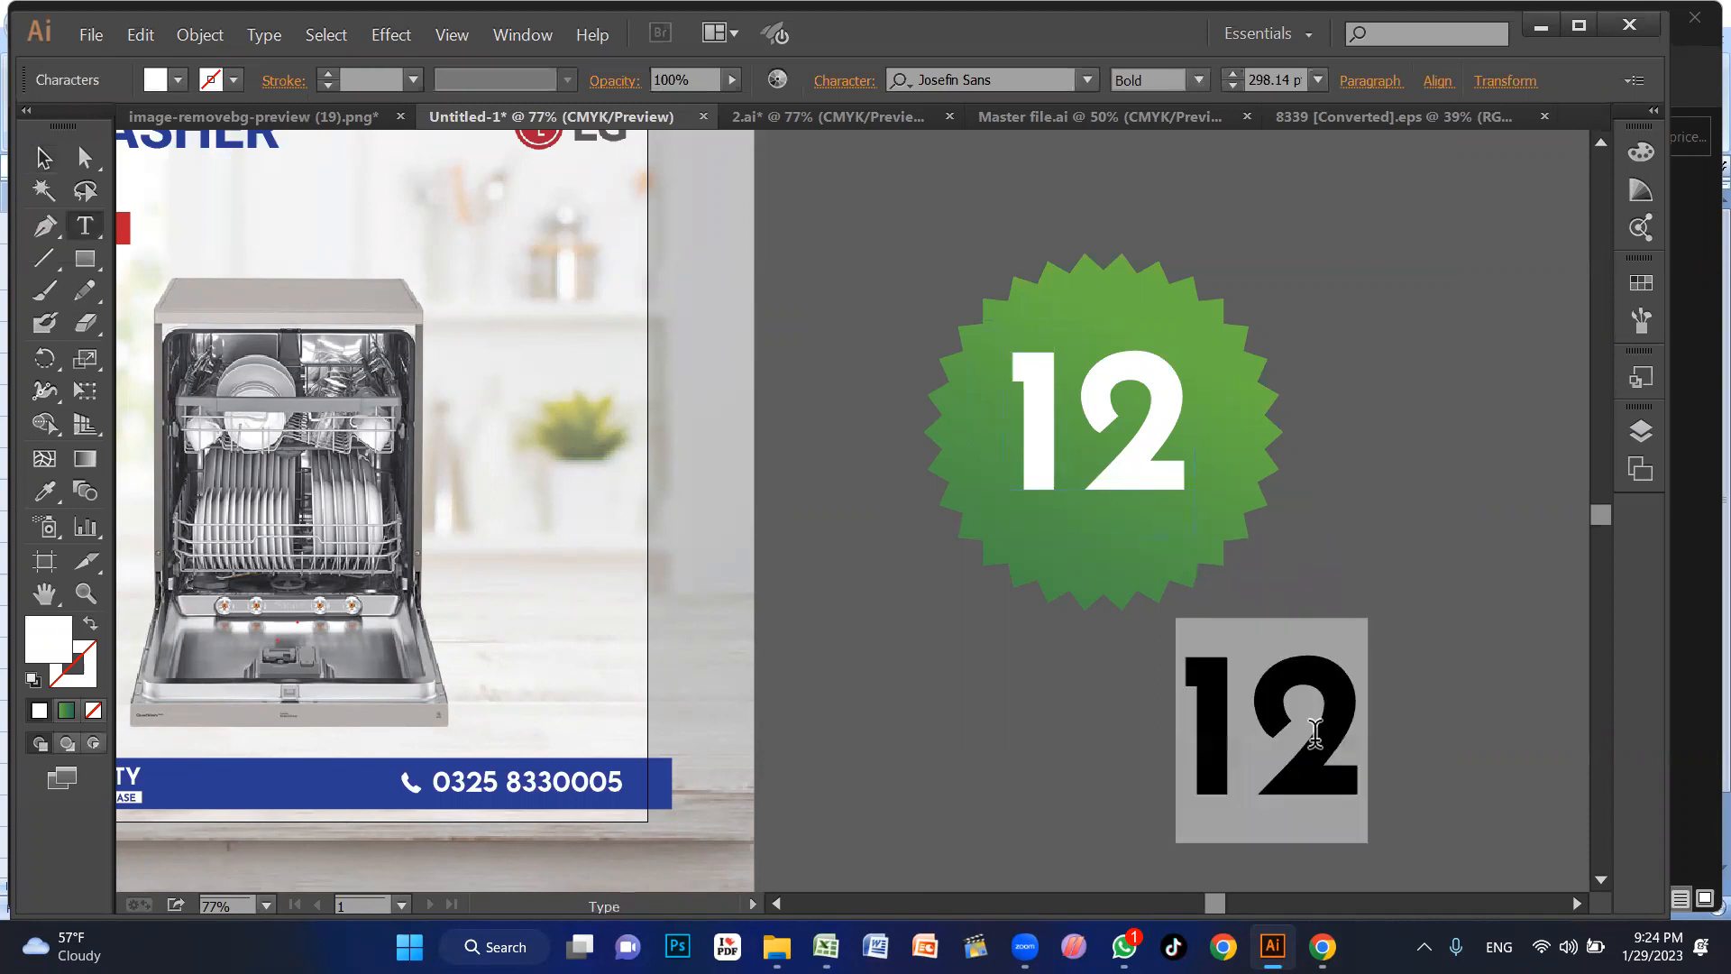
{"action": "type", "text": "%"}
{"action": "key", "text": "Escape"}
{"action": "left_click_drag", "start_coordinate": [1349, 620], "coordinate": [1237, 452]}
{"action": "left_click_drag", "start_coordinate": [1125, 461], "coordinate": [1102, 462]}
Step: Duplicate the "%" text below the starburst and change the copy to "OFF"
{"action": "left_click_drag", "start_coordinate": [1238, 471], "coordinate": [1086, 695]}
{"action": "left_click", "coordinate": [1302, 547]}
{"action": "left_click", "coordinate": [1203, 471]}
{"action": "key", "text": "t"}
{"action": "double_click", "coordinate": [1088, 696]}
{"action": "type", "text": "OFF"}
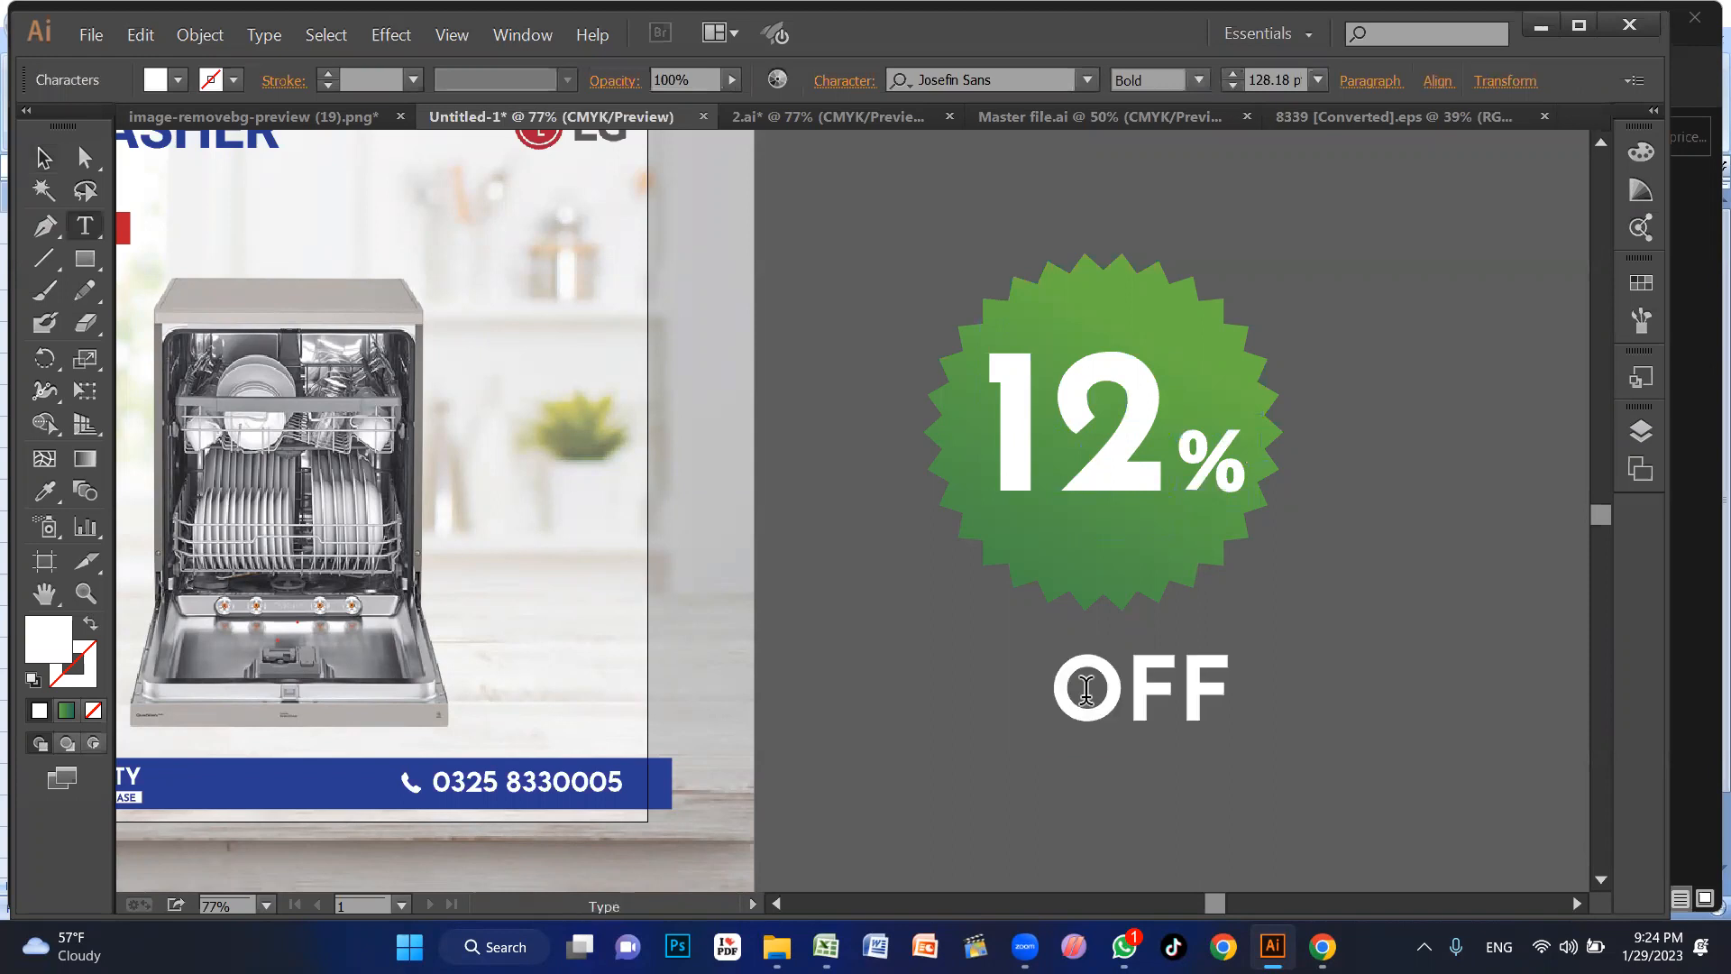
{"action": "key", "text": "Escape"}
Step: Scale "OFF" down and place it in the starburst's lower part, and move the "12" and "%" slightly up to make room
{"action": "left_click_drag", "start_coordinate": [1100, 696], "coordinate": [1068, 554]}
{"action": "left_click_drag", "start_coordinate": [1197, 503], "coordinate": [1144, 535]}
{"action": "left_click_drag", "start_coordinate": [1122, 466], "coordinate": [1205, 457]}
{"action": "left_click", "coordinate": [1252, 496]}
{"action": "left_click", "coordinate": [1233, 454]}
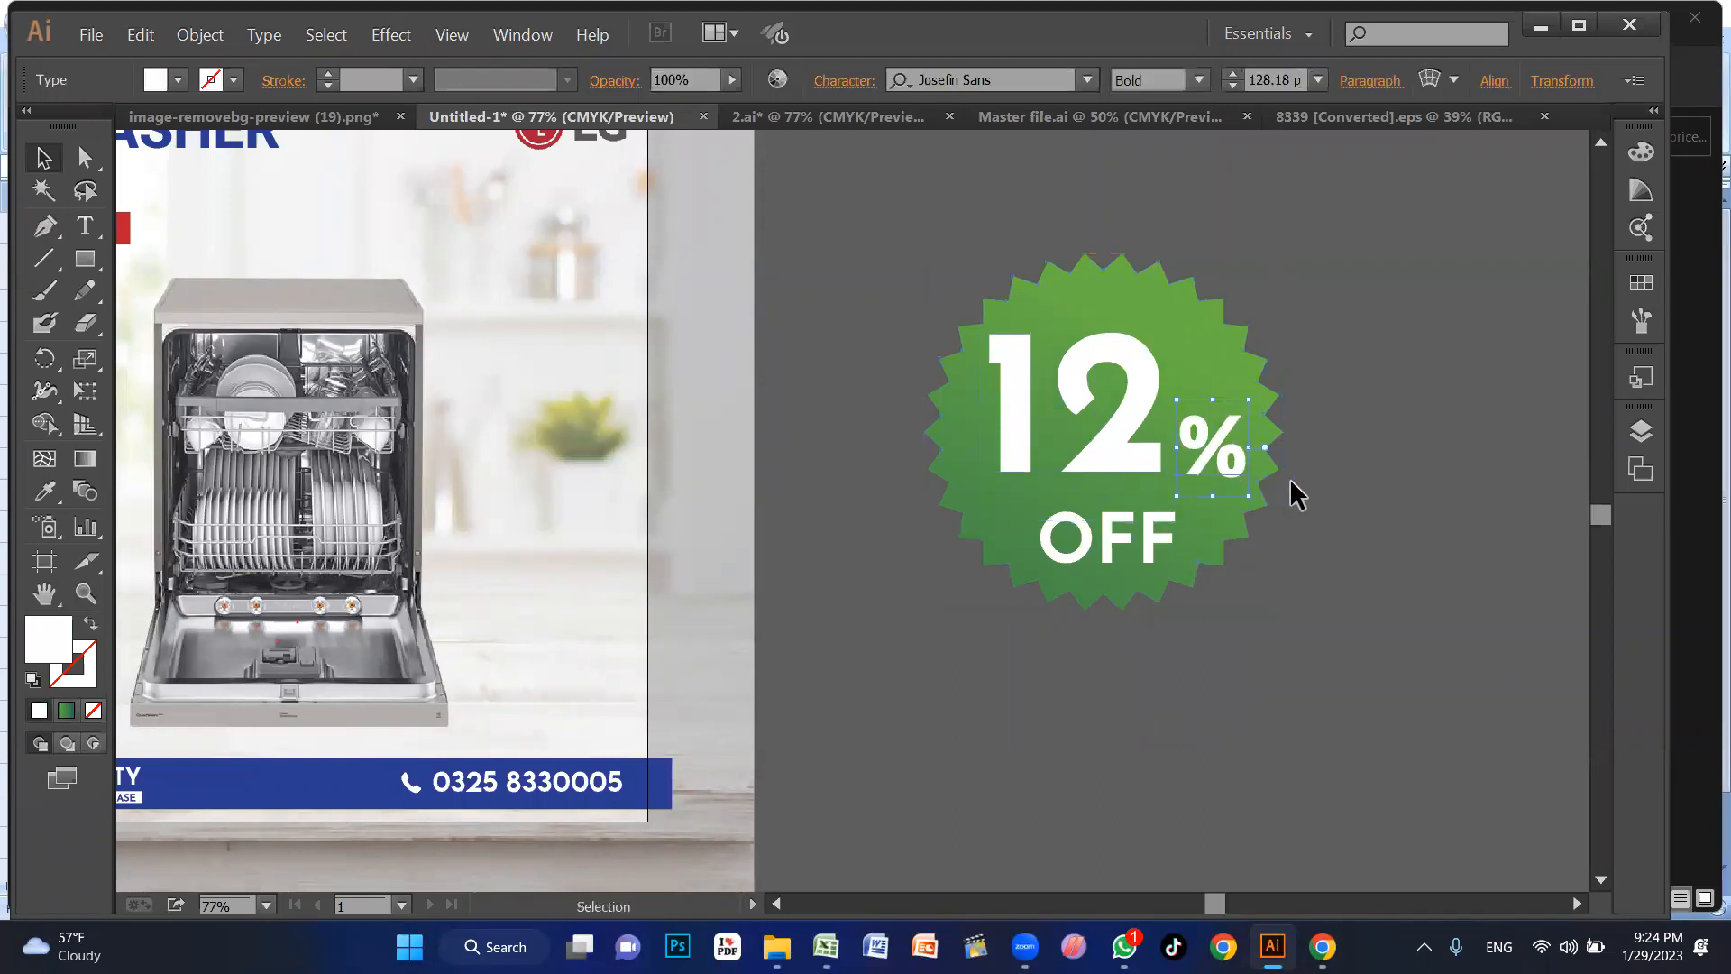
Step: Scale the number 12 on the green badge down slightly
{"action": "left_click", "coordinate": [1291, 481]}
{"action": "left_click", "coordinate": [1124, 424]}
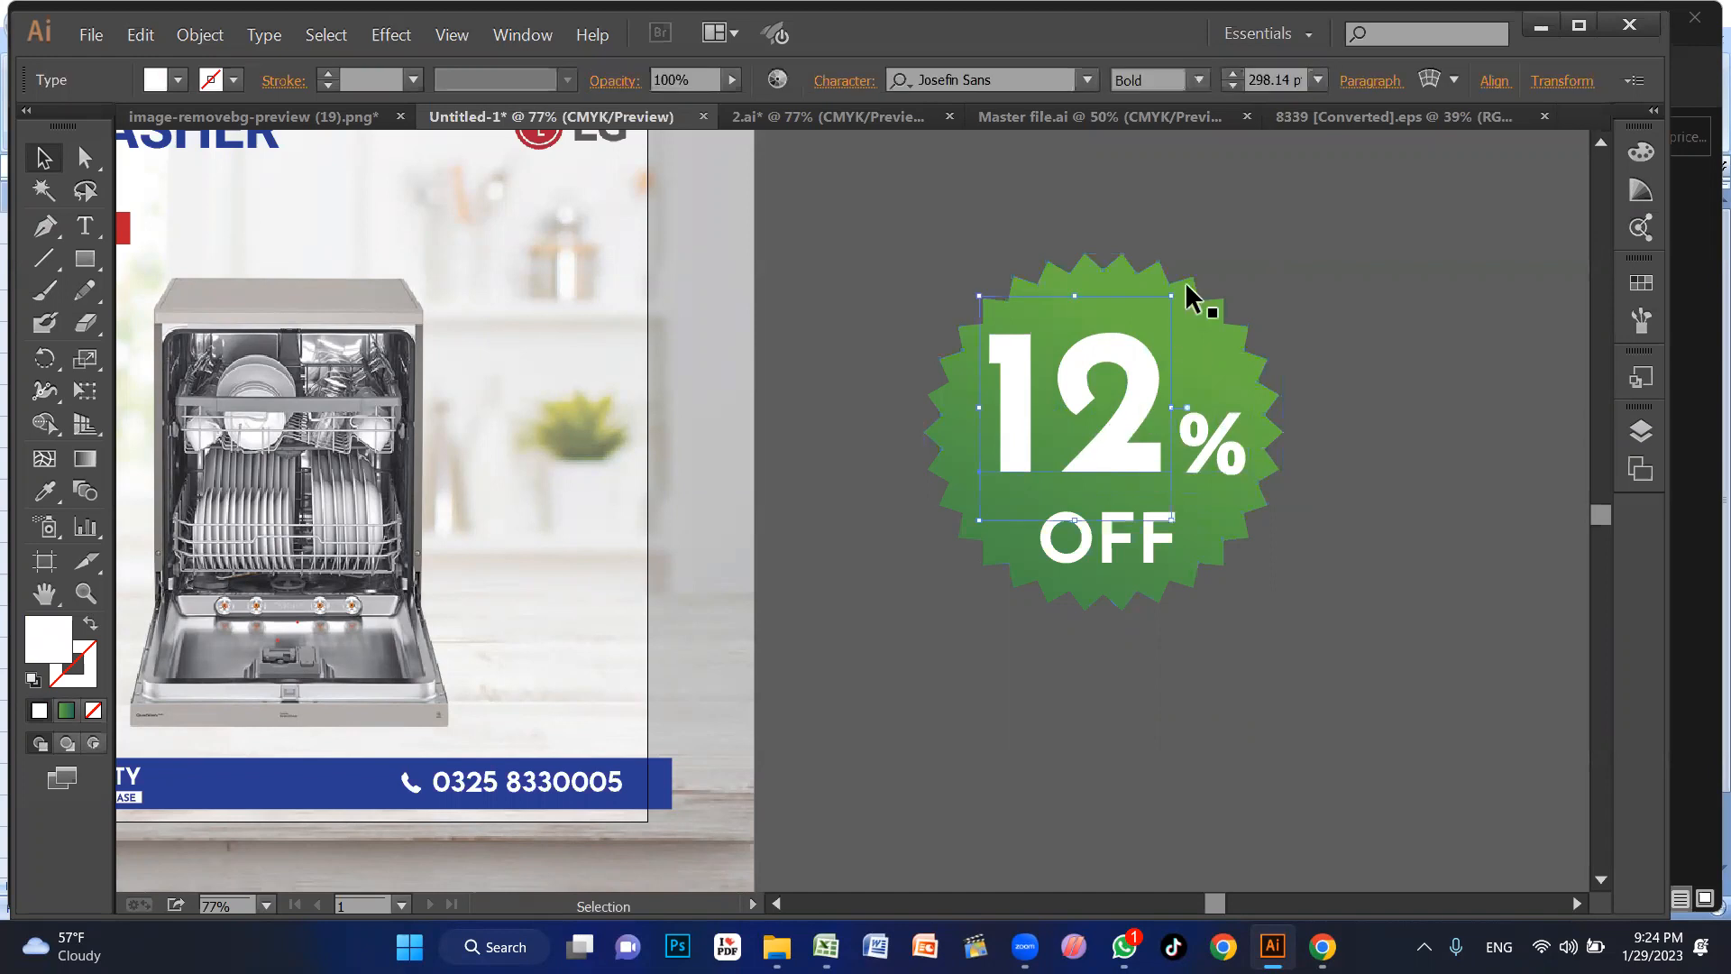
{"action": "left_click", "coordinate": [1175, 311]}
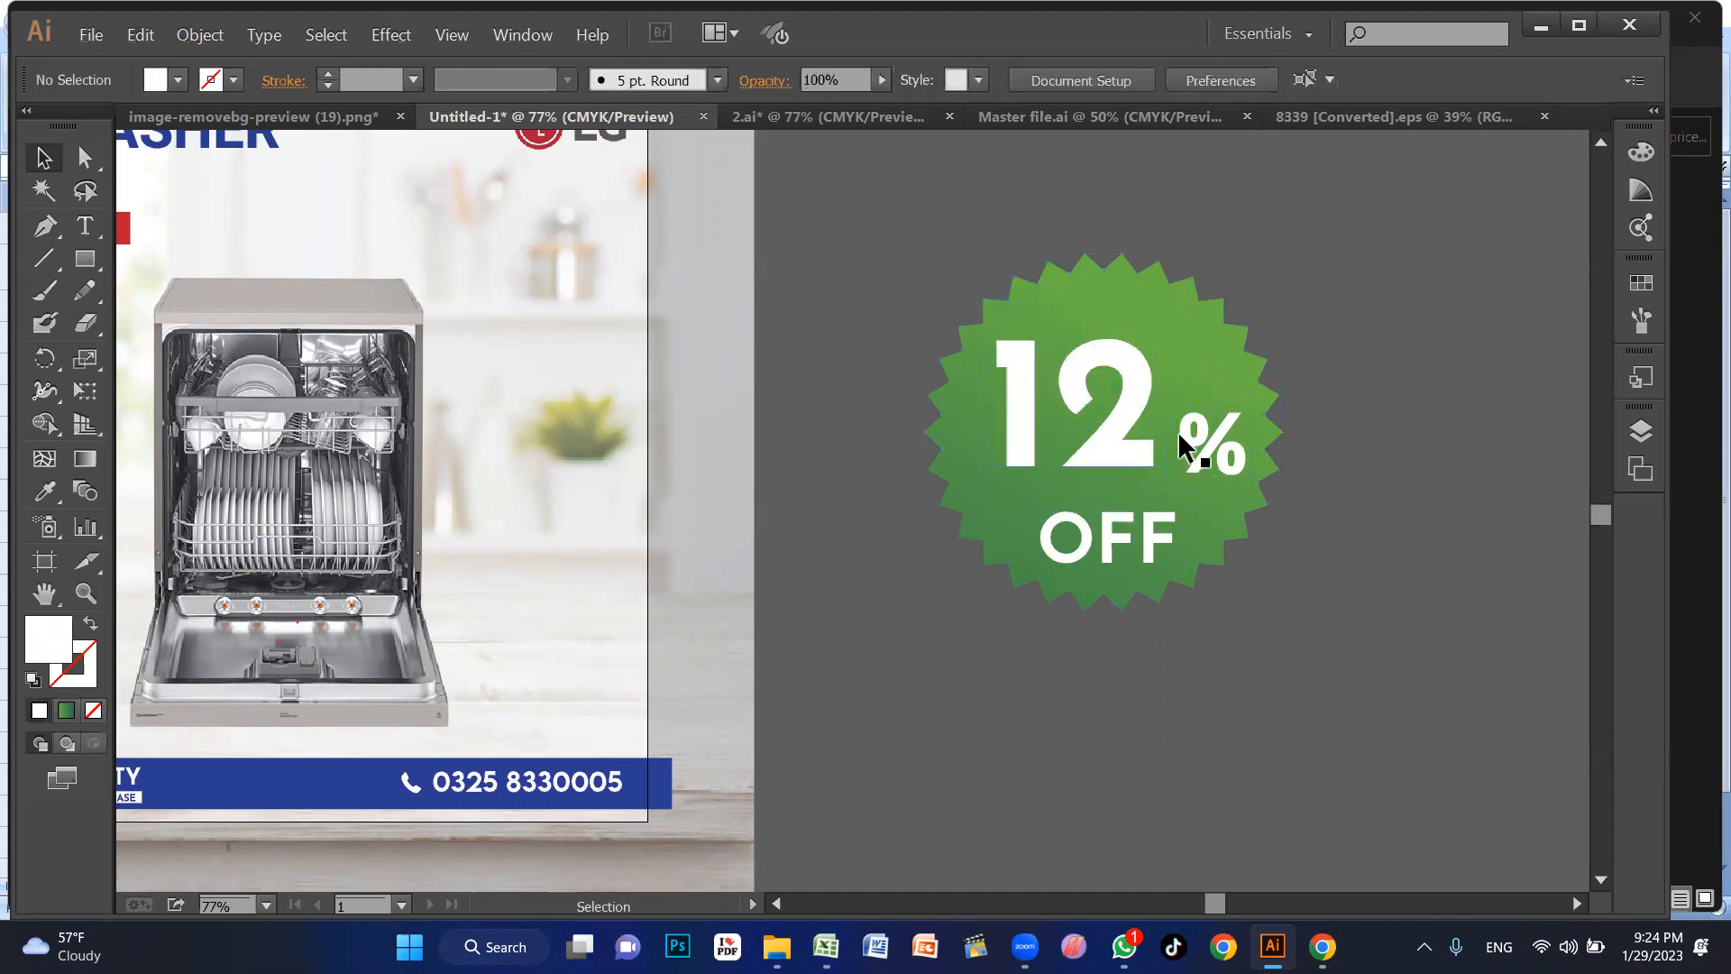
Step: Shift the percent sign slightly toward the 12 and set its font style to Regular
{"action": "left_click", "coordinate": [1209, 442]}
{"action": "left_click_drag", "start_coordinate": [1219, 443], "coordinate": [1212, 436]}
{"action": "left_click", "coordinate": [1205, 81]}
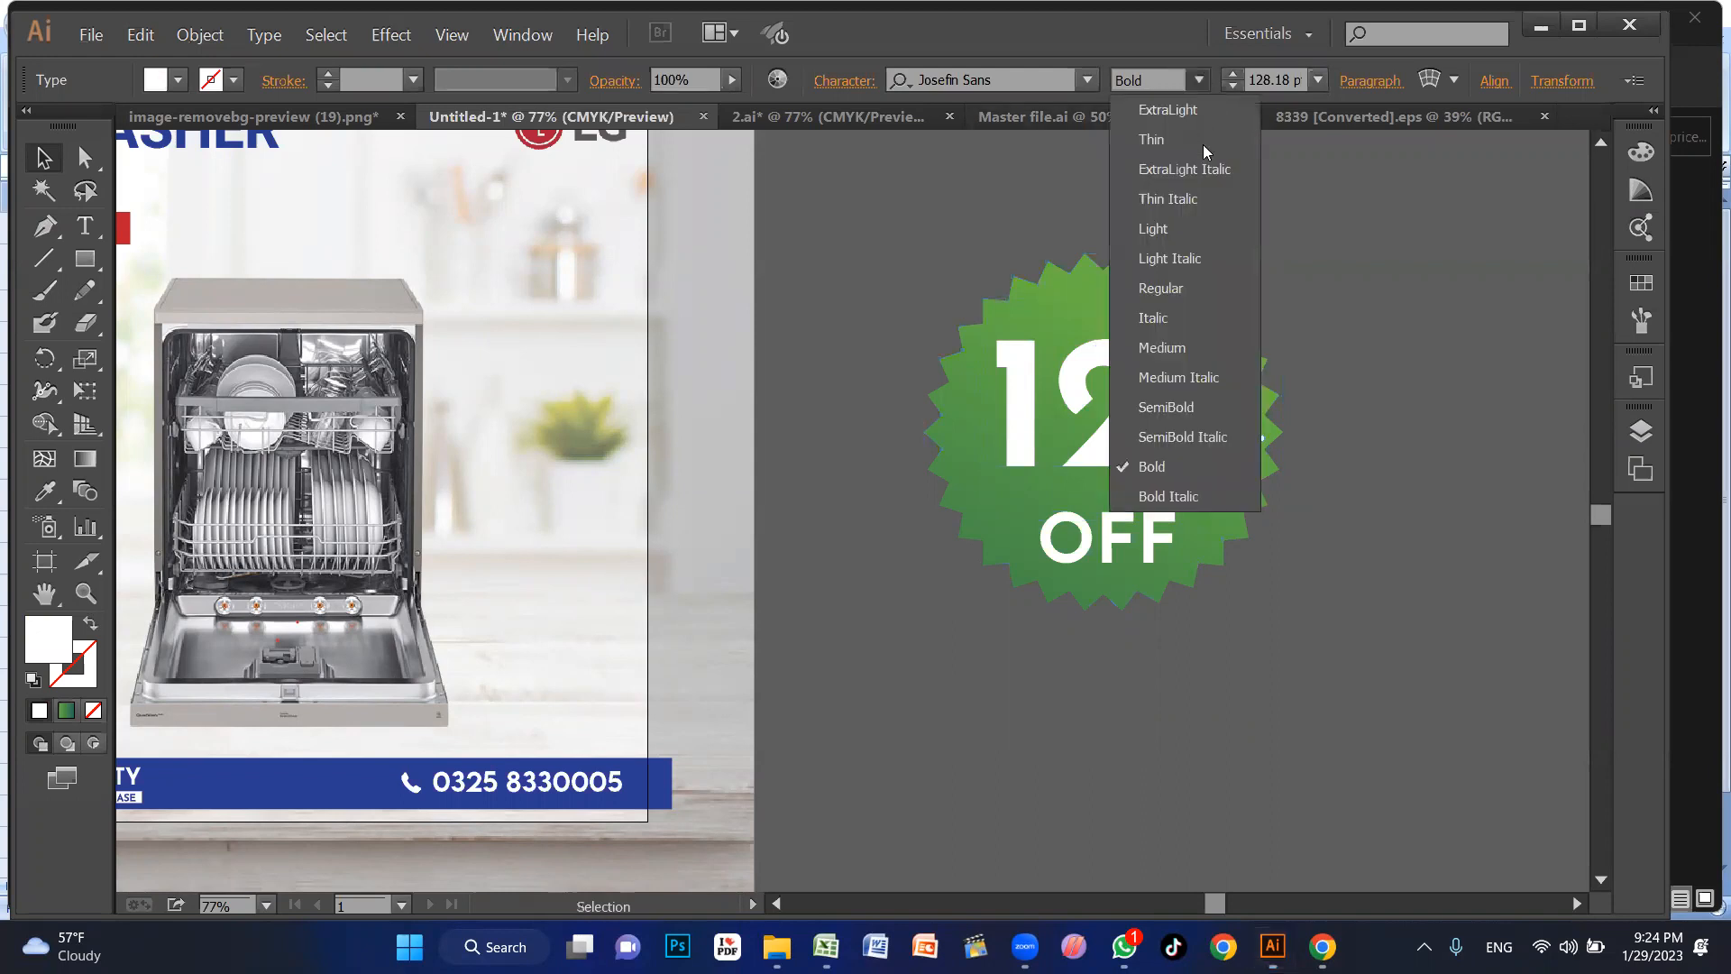
{"action": "left_click", "coordinate": [1183, 285]}
{"action": "left_click", "coordinate": [1320, 510]}
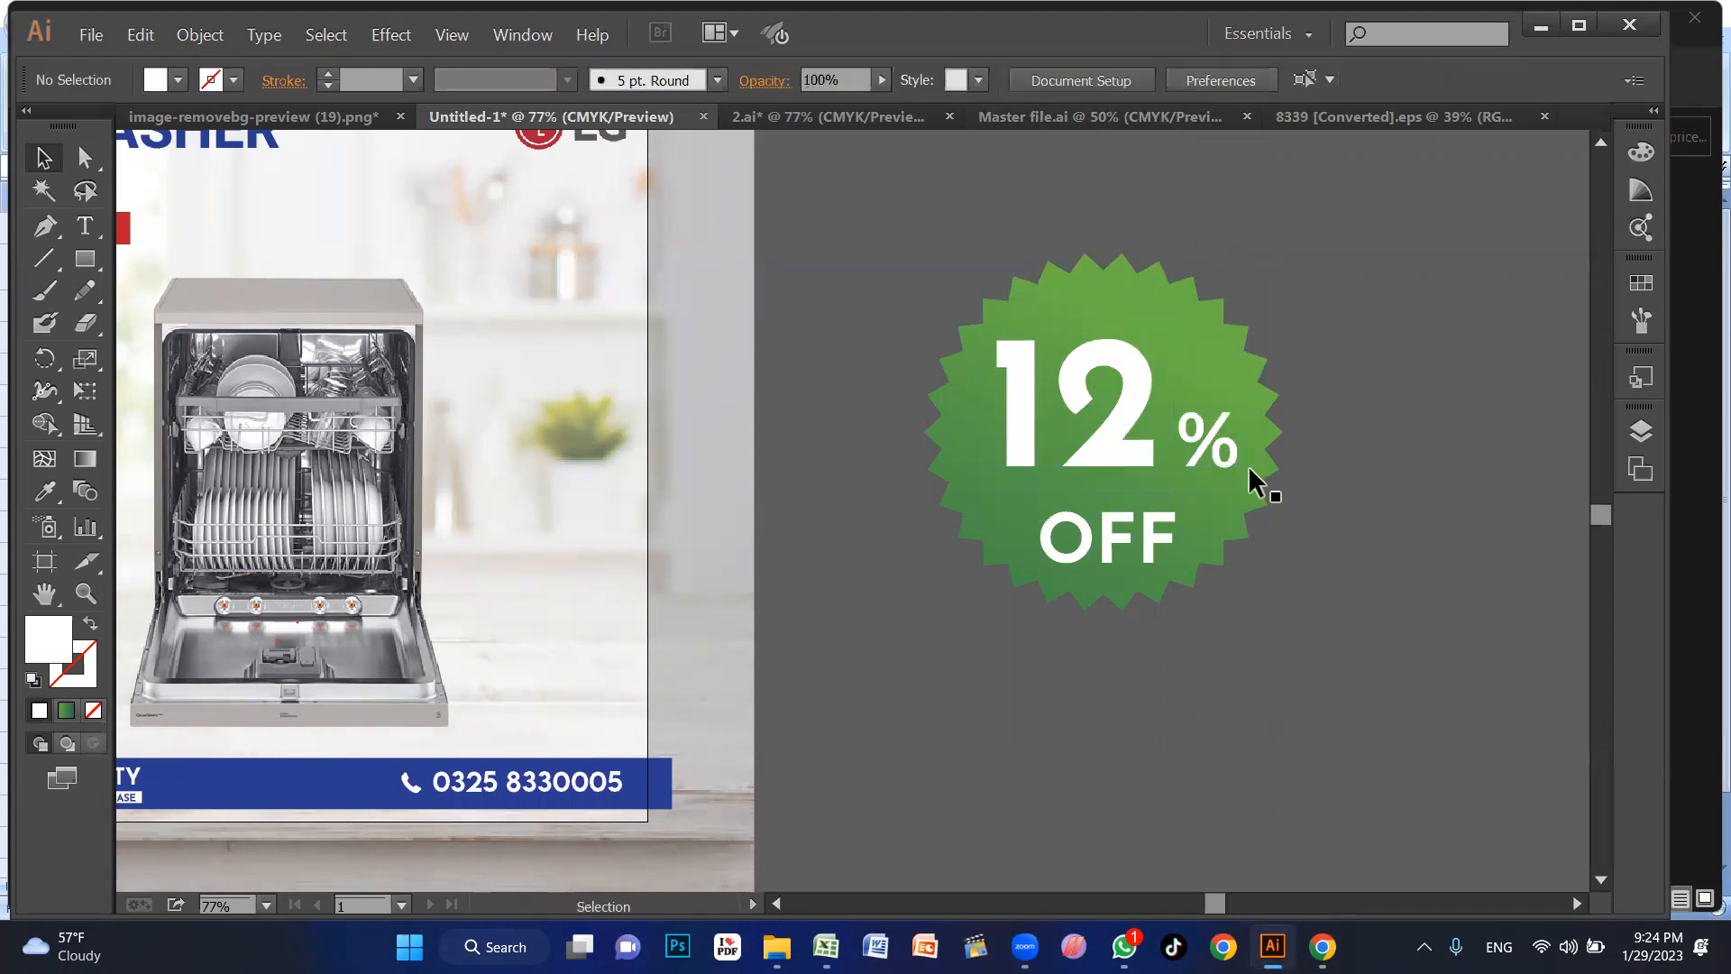
Step: Enlarge the word OFF beneath the number on the green badge
{"action": "left_click", "coordinate": [1166, 528]}
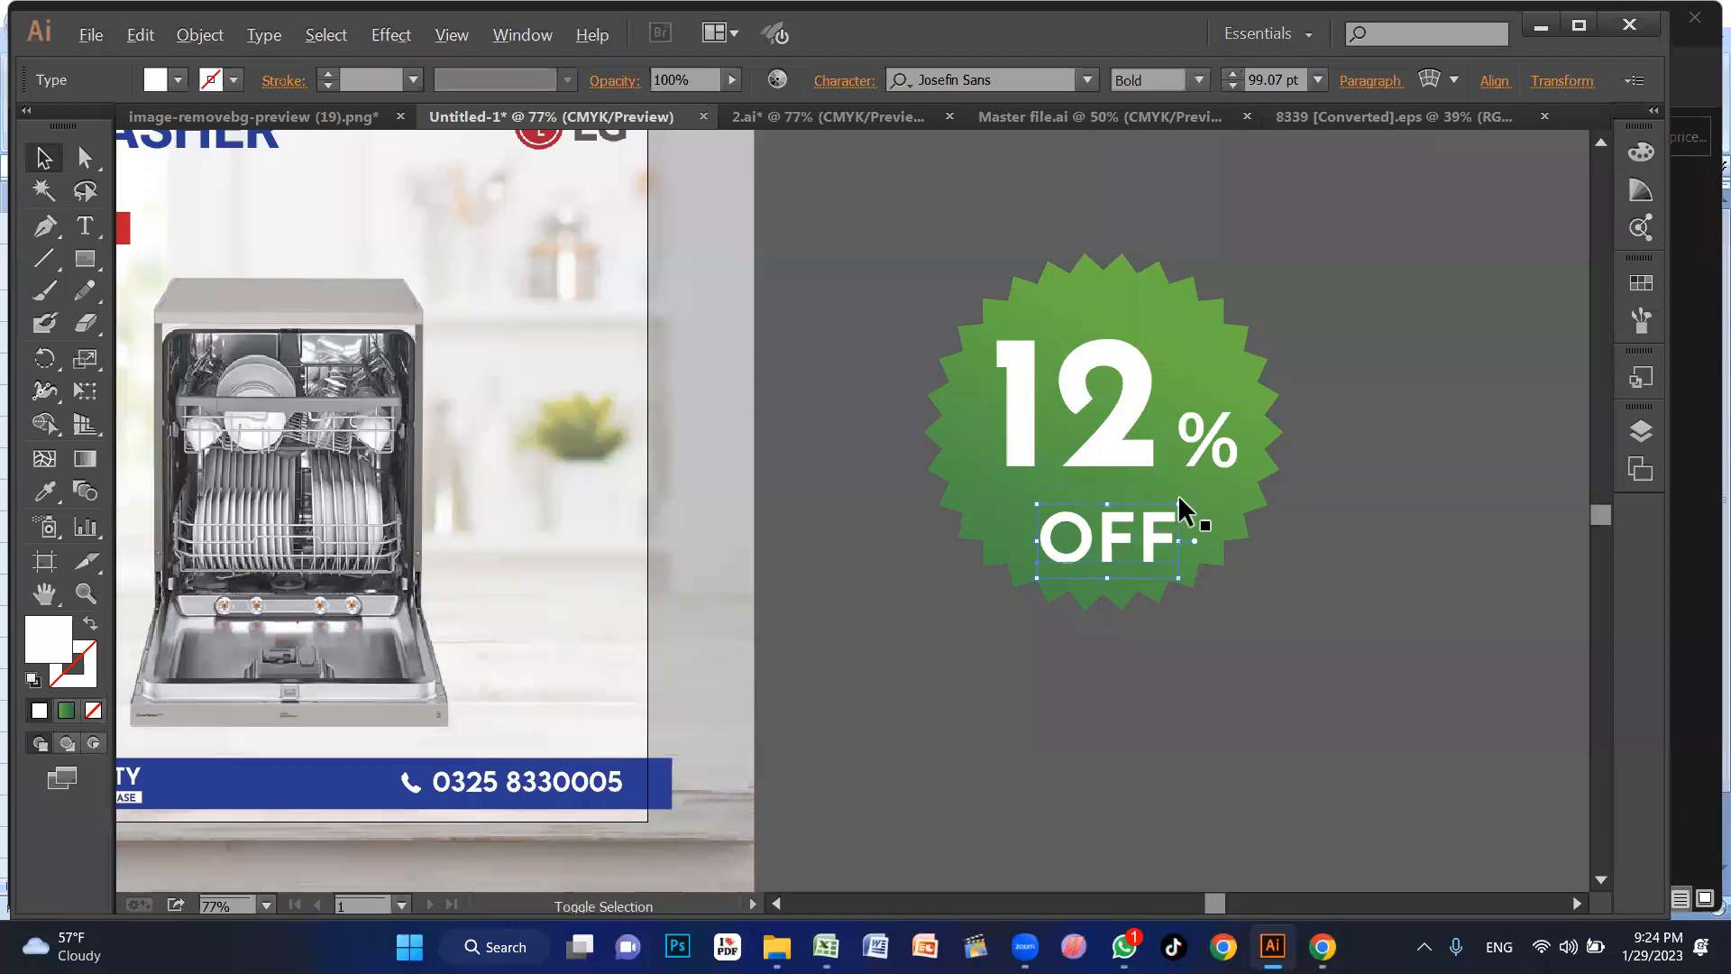
{"action": "double_click", "coordinate": [1177, 523]}
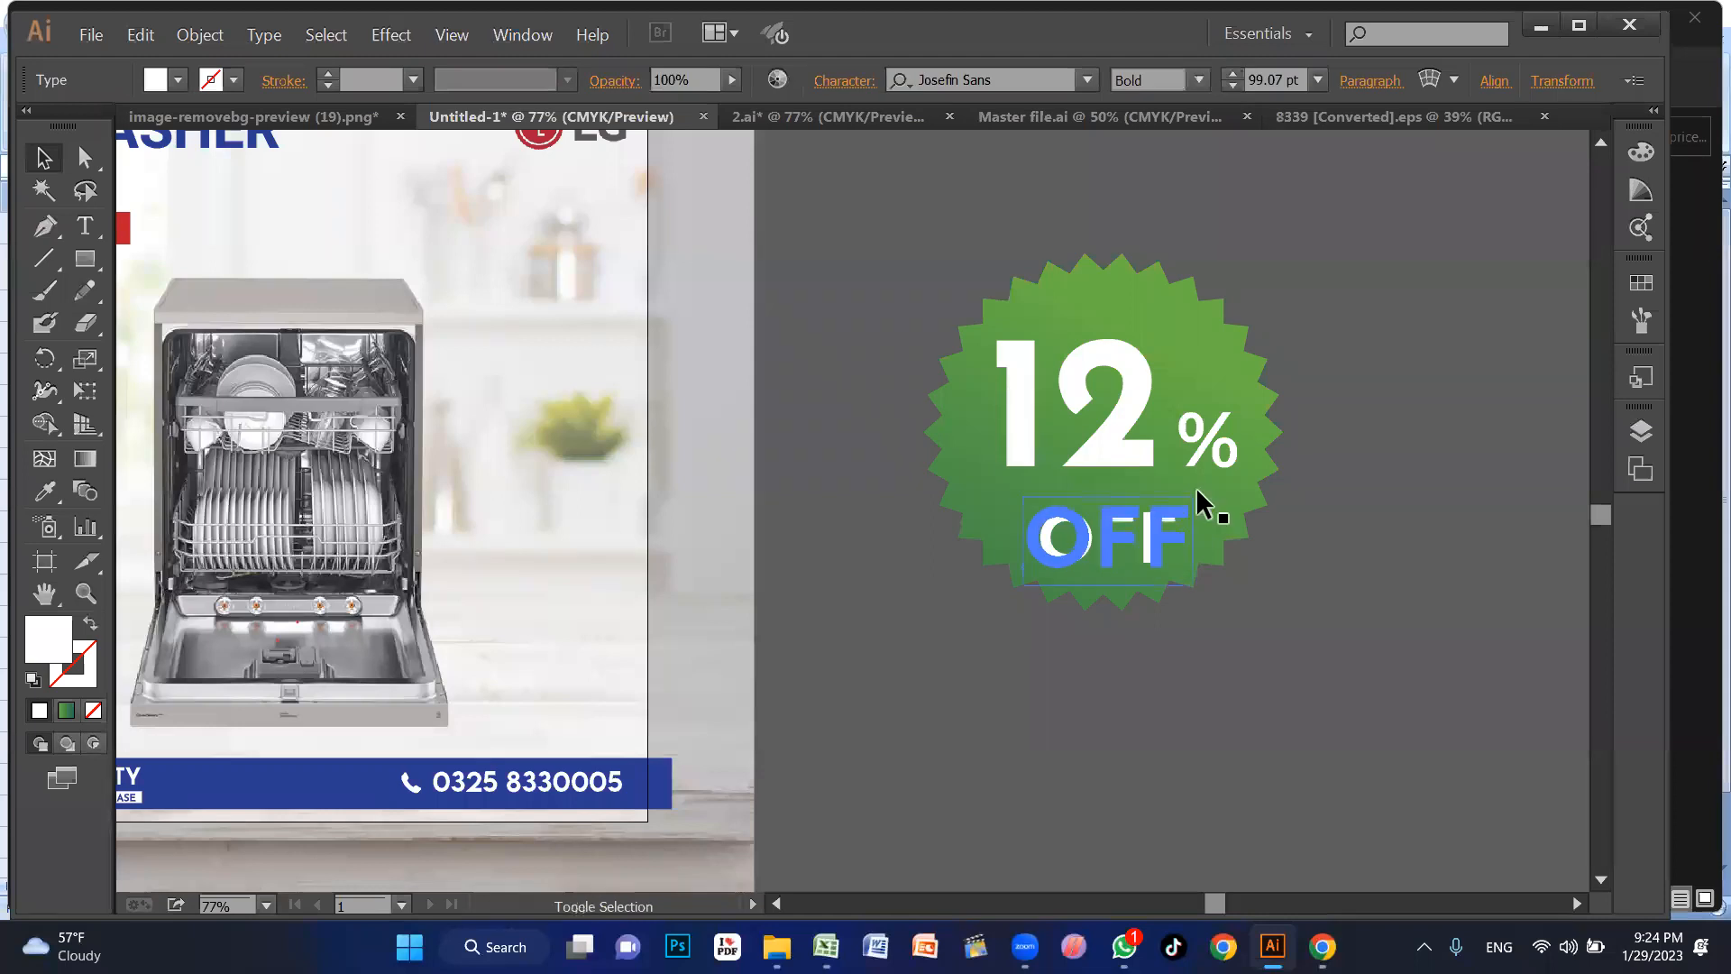
{"action": "left_click", "coordinate": [1031, 654]}
{"action": "left_click", "coordinate": [1153, 527]}
Step: Group the green badge with its 12% OFF text and move the group onto the poster beside the dishwasher
{"action": "left_click_drag", "start_coordinate": [992, 653], "coordinate": [1234, 323]}
{"action": "key", "text": "ctrl+g"}
{"action": "left_click", "coordinate": [1057, 473], "text": "ctrl+alt"}
{"action": "left_click", "coordinate": [1056, 473], "text": "ctrl+alt"}
{"action": "left_click", "coordinate": [880, 539]}
{"action": "left_click_drag", "start_coordinate": [879, 539], "coordinate": [833, 504]}
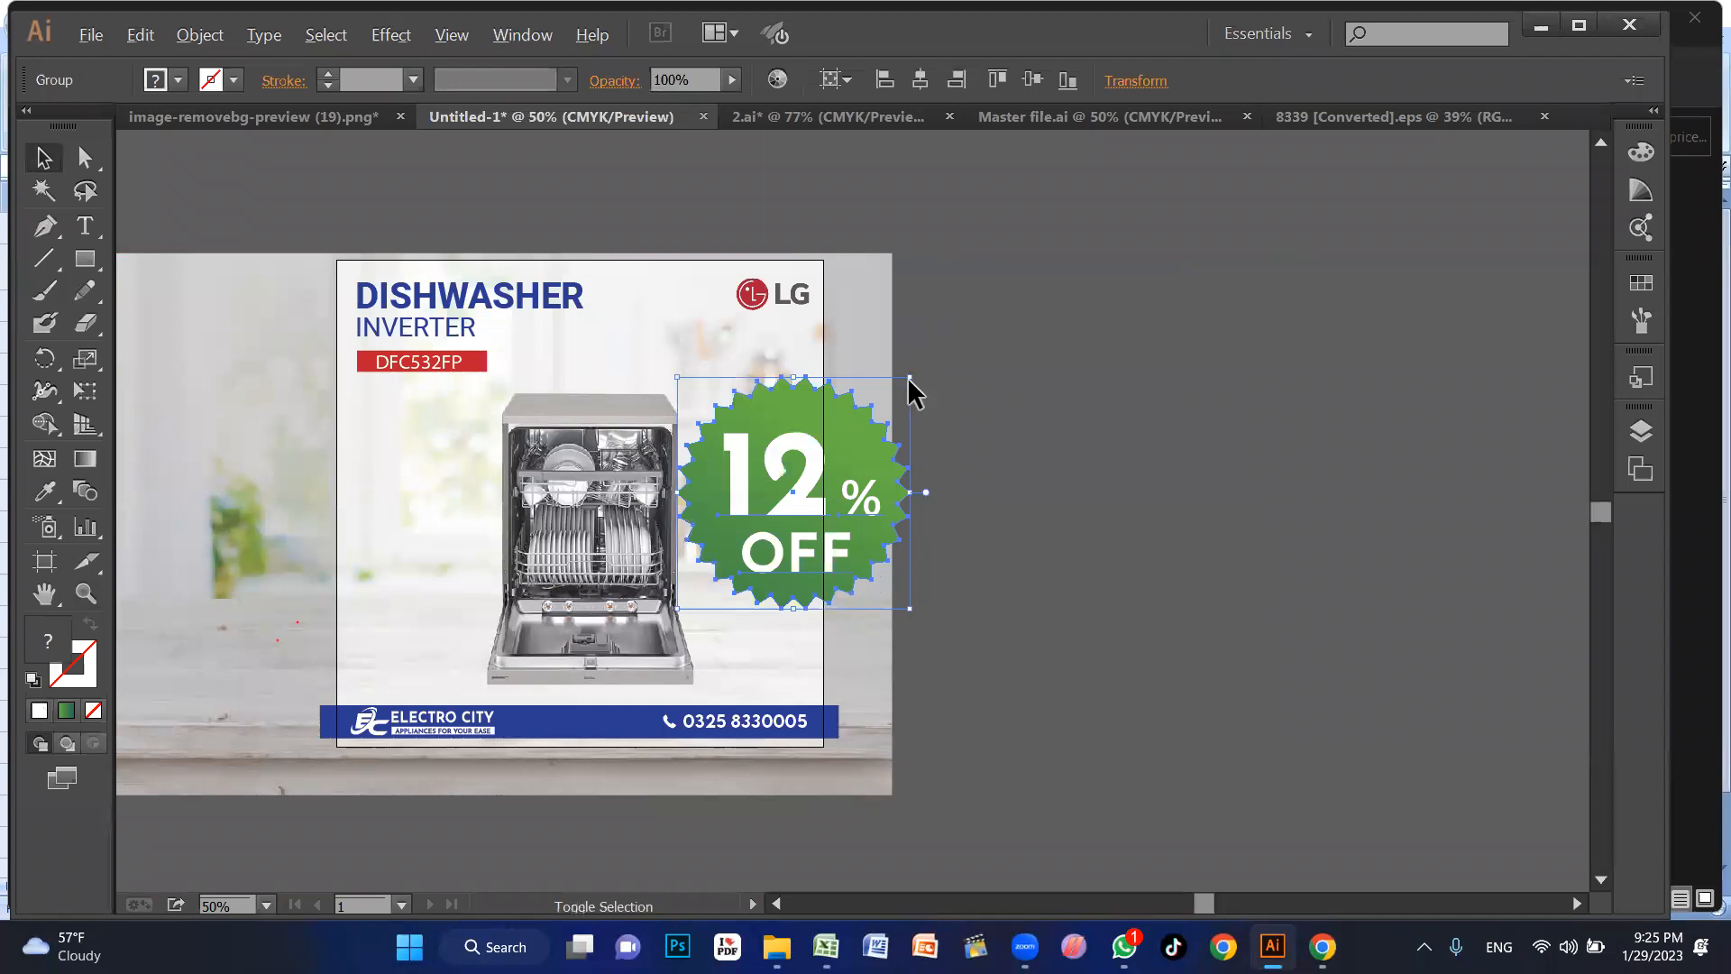
Step: Shrink the badge group to fit between the dishwasher and the poster's right edge, centred in that space
{"action": "left_click_drag", "start_coordinate": [910, 379], "coordinate": [843, 443]}
{"action": "left_click_drag", "start_coordinate": [792, 498], "coordinate": [761, 499]}
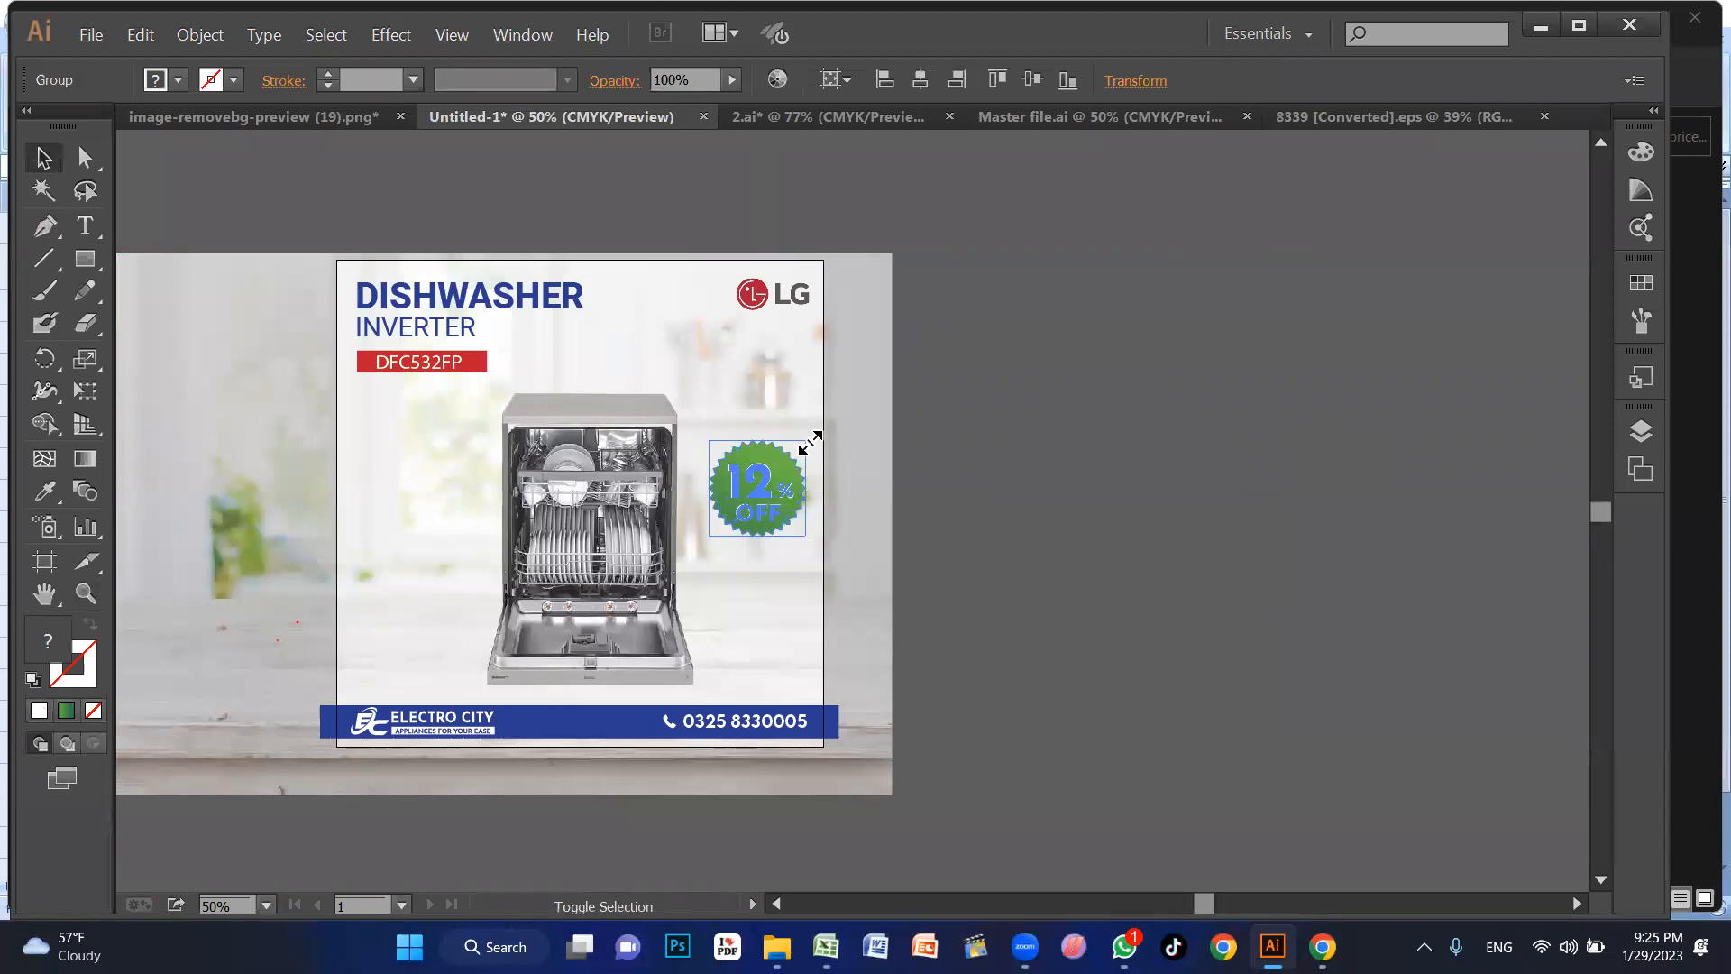
{"action": "left_click_drag", "start_coordinate": [787, 472], "coordinate": [912, 479]}
{"action": "left_click", "coordinate": [995, 510]}
Step: Draw a wide, flat white rectangle in the empty area left of the dishwasher
{"action": "key", "text": "z"}
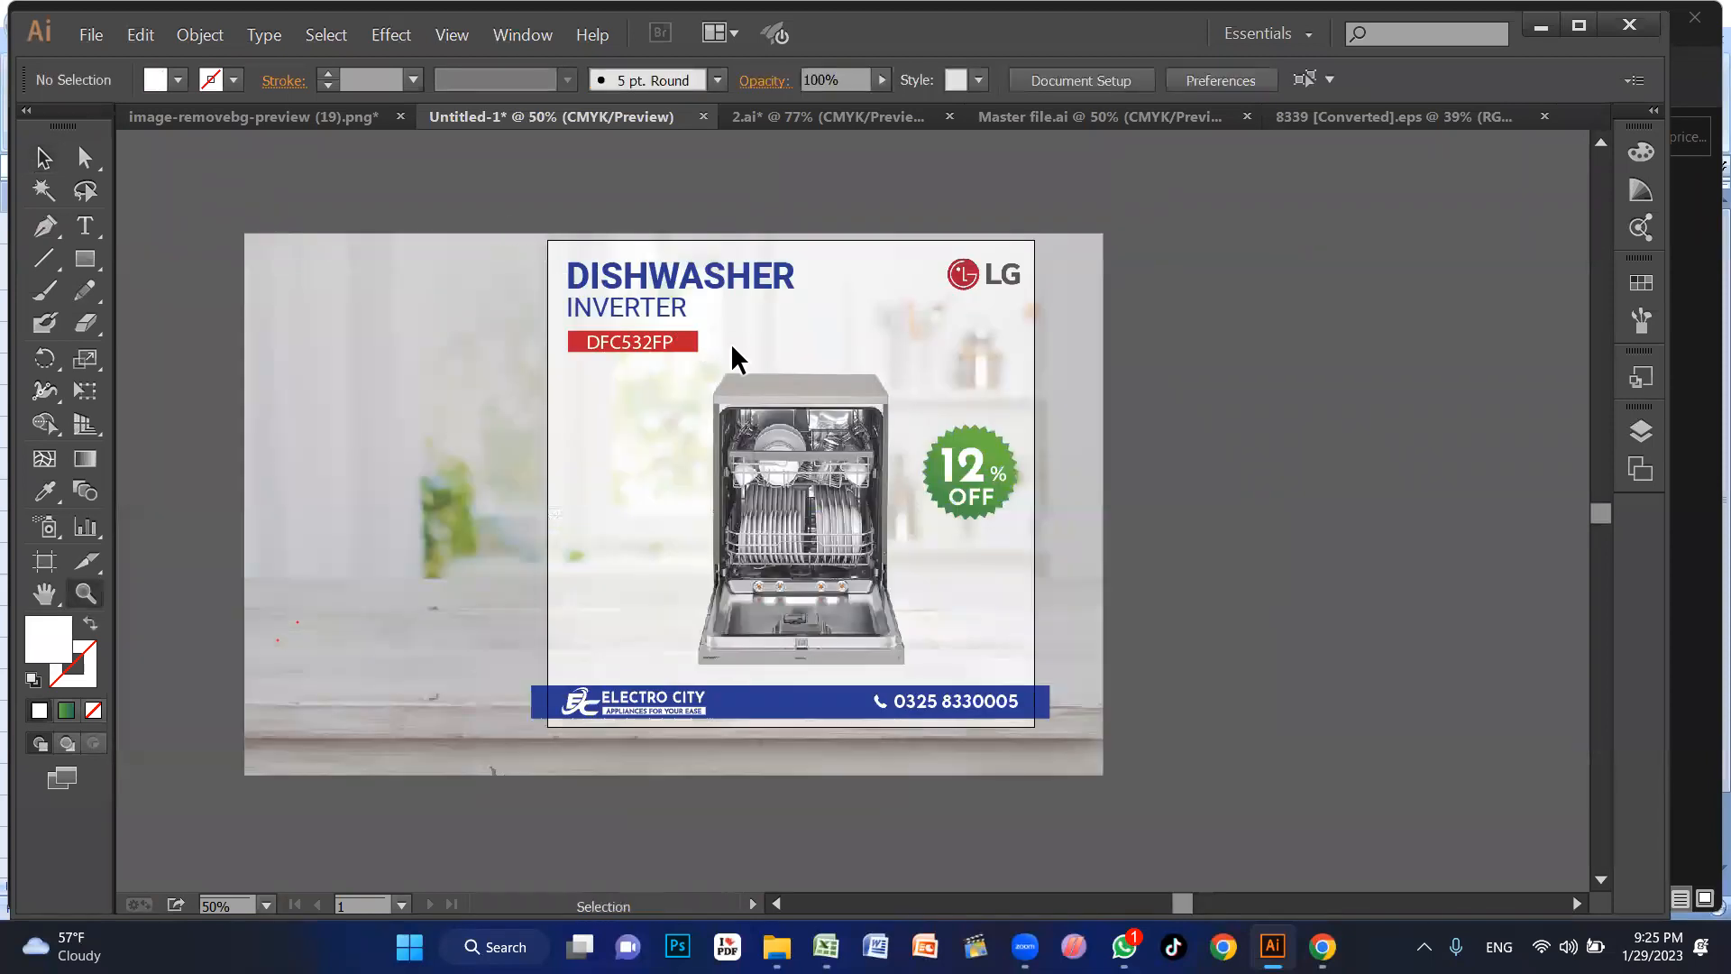
{"action": "left_click", "coordinate": [734, 351]}
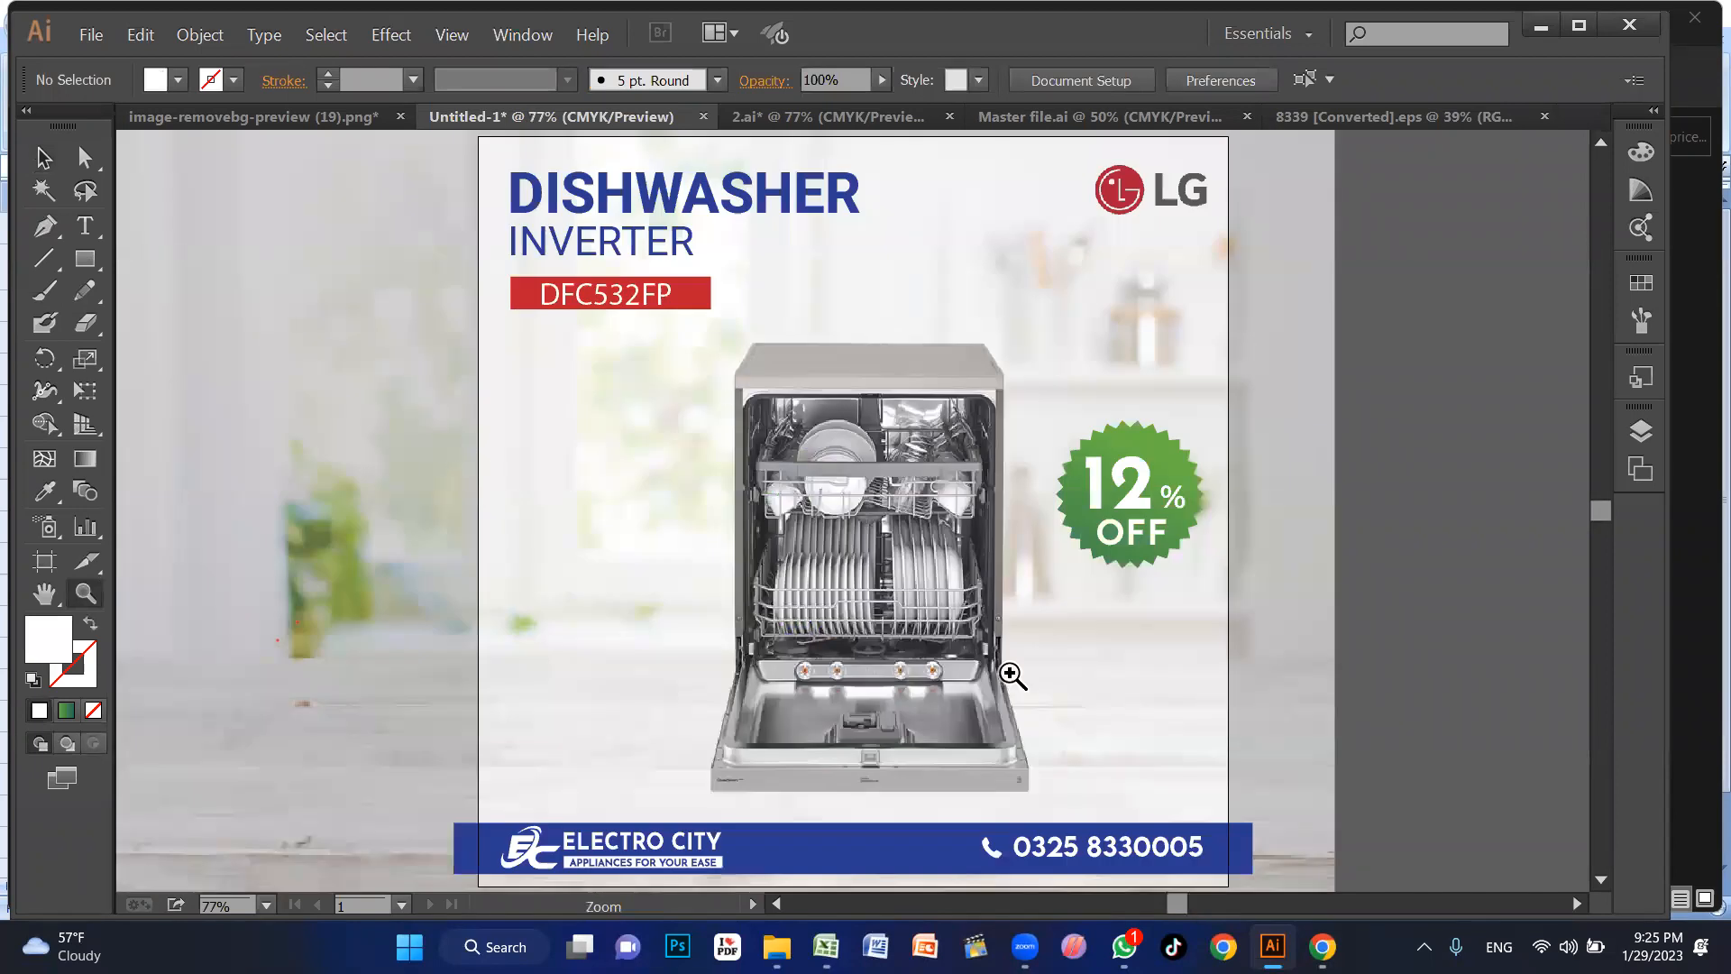
{"action": "left_click_drag", "start_coordinate": [898, 671], "coordinate": [1042, 774]}
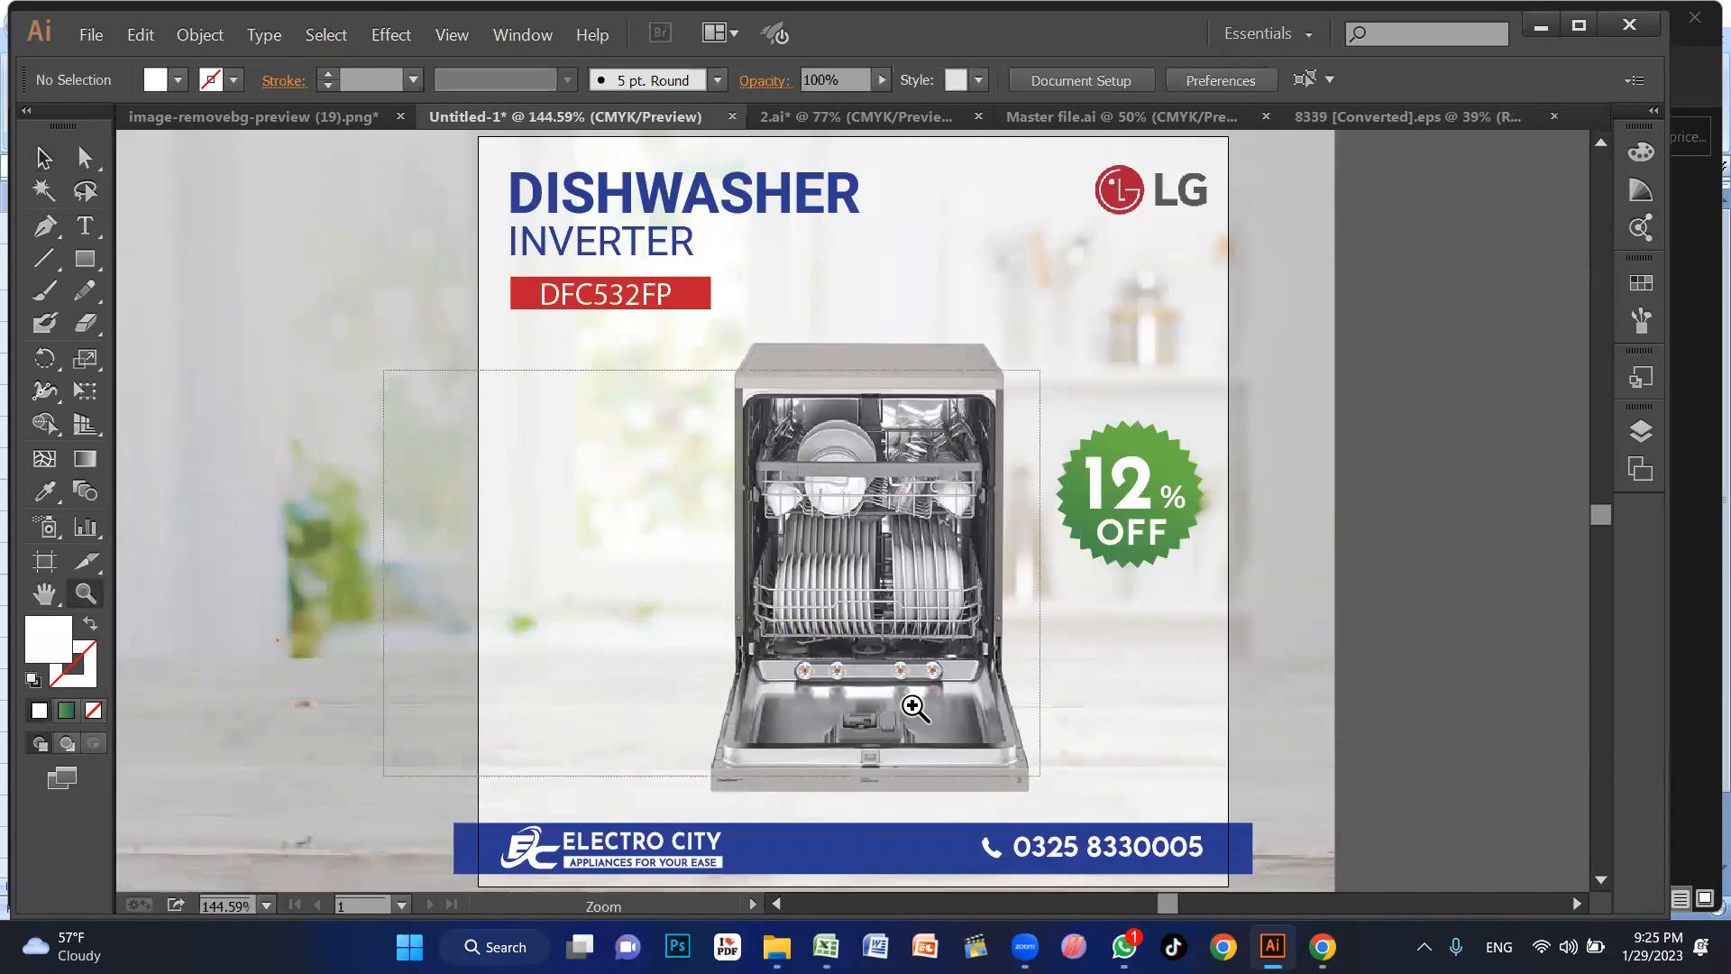
{"action": "left_click_drag", "start_coordinate": [791, 617], "coordinate": [893, 684]}
{"action": "key", "text": "m"}
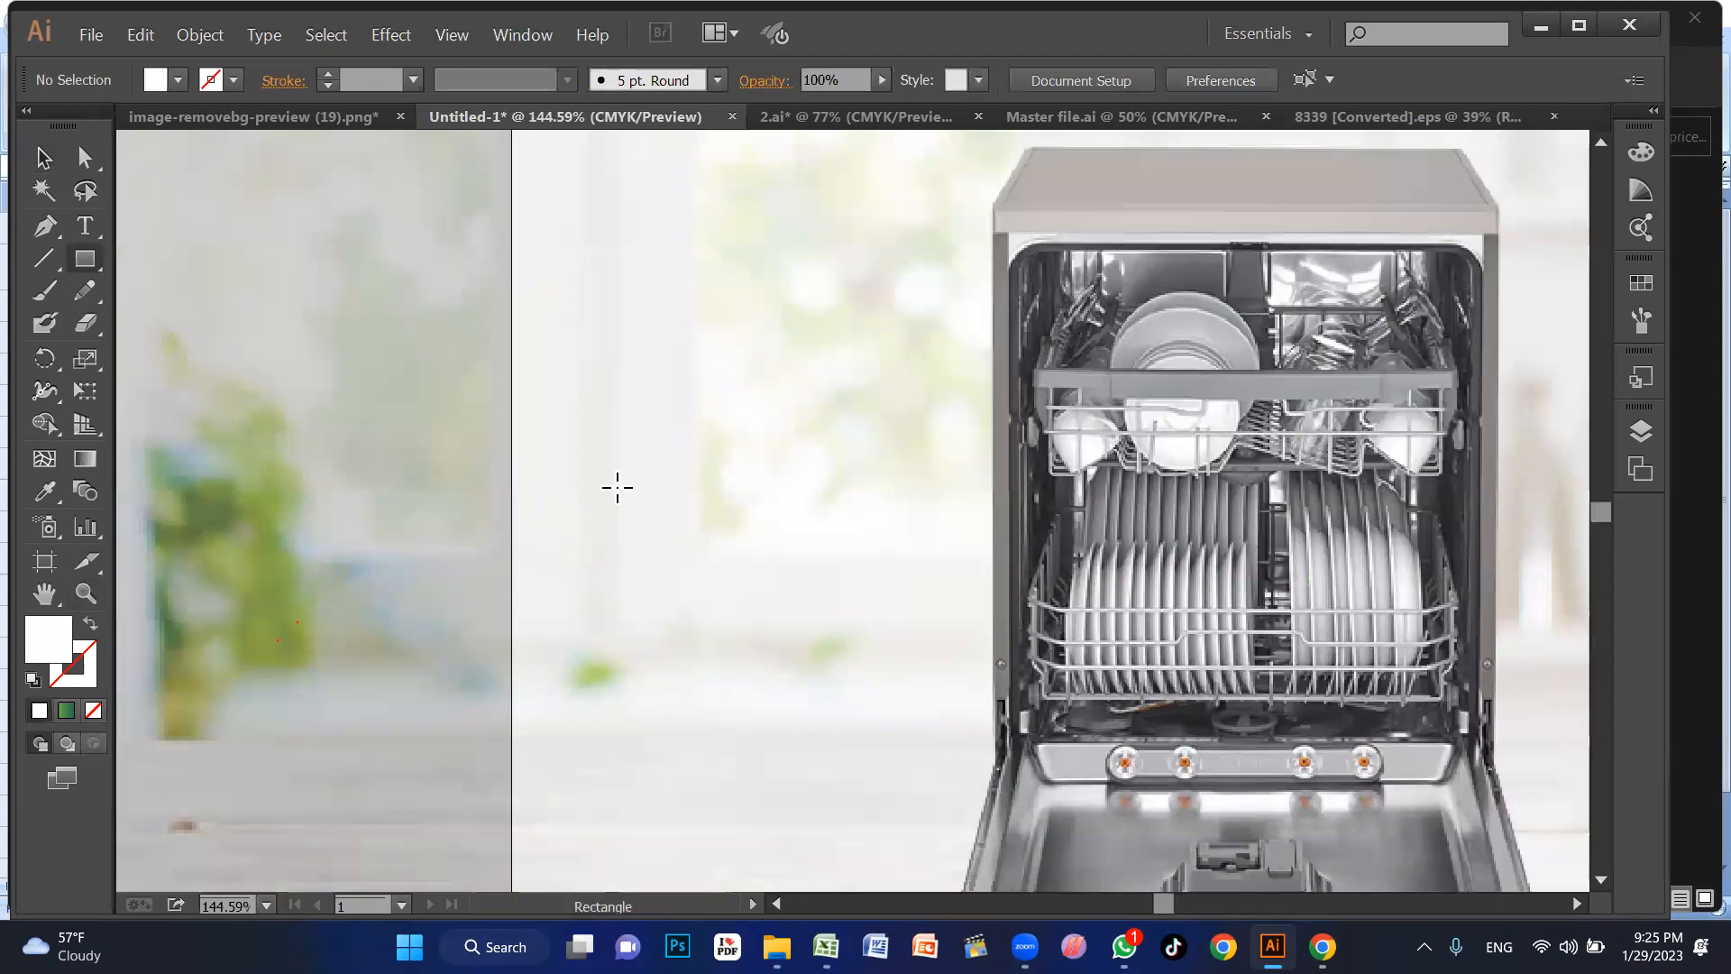
{"action": "left_click_drag", "start_coordinate": [561, 461], "coordinate": [973, 547]}
{"action": "key", "text": "v"}
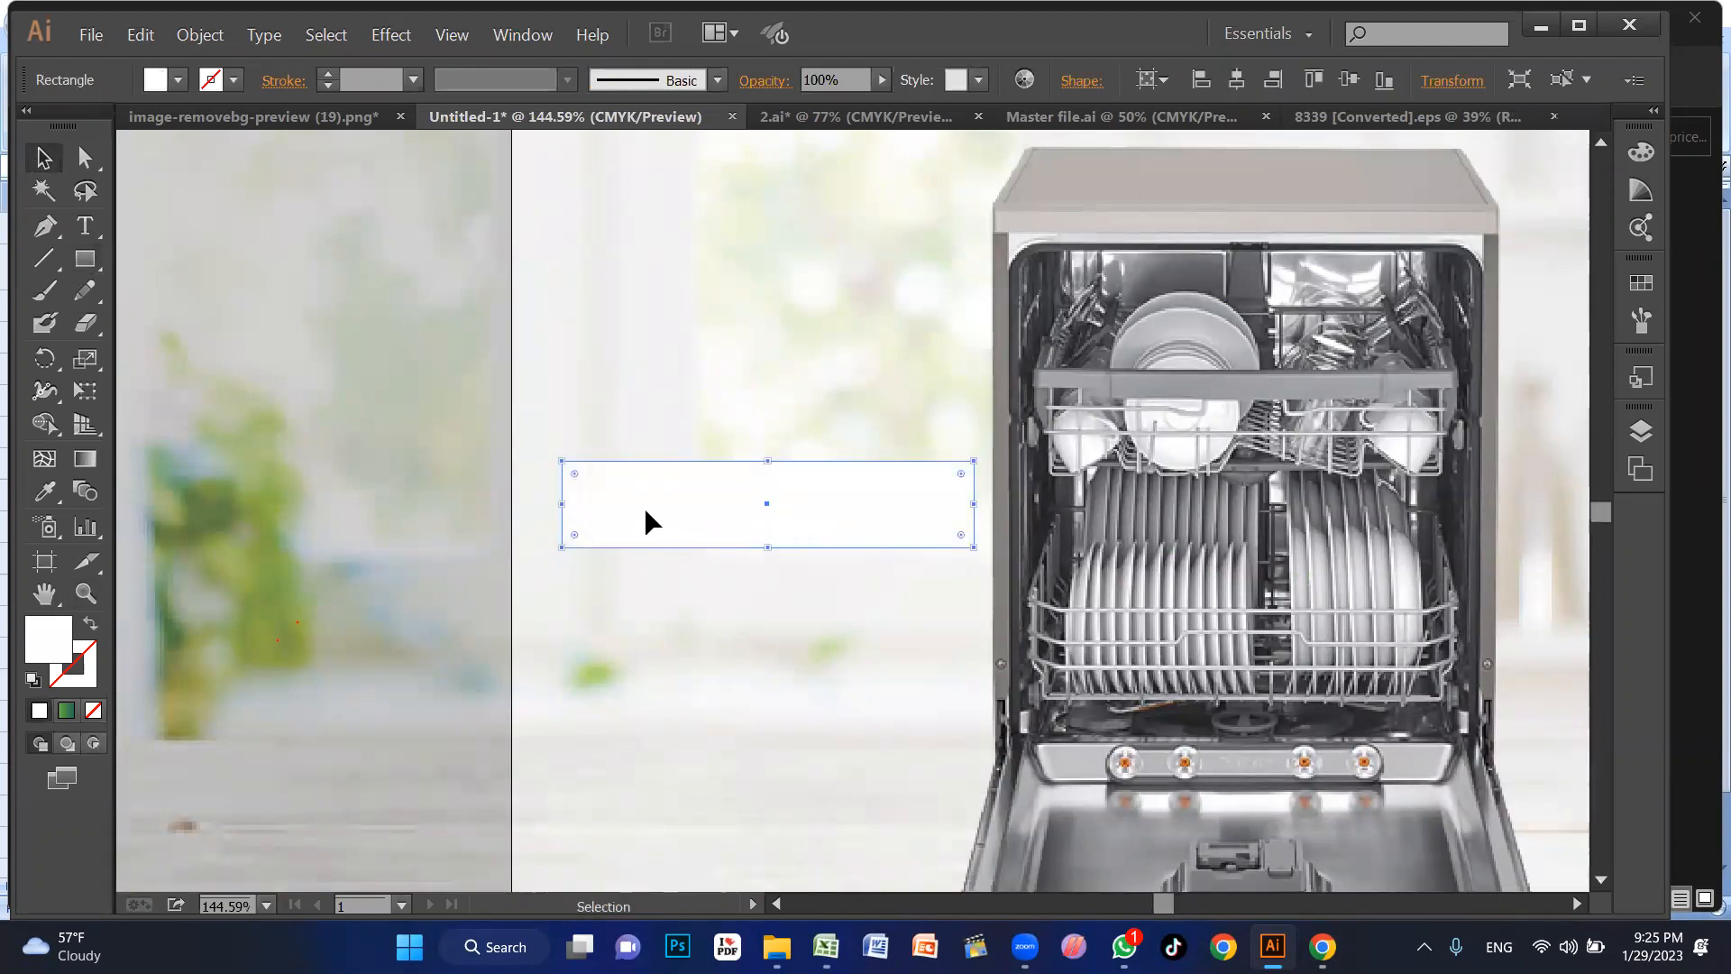
Step: Duplicate the rectangle and resize the pair into a small square with a wider block directly to its right
{"action": "left_click_drag", "start_coordinate": [666, 512], "coordinate": [666, 644]}
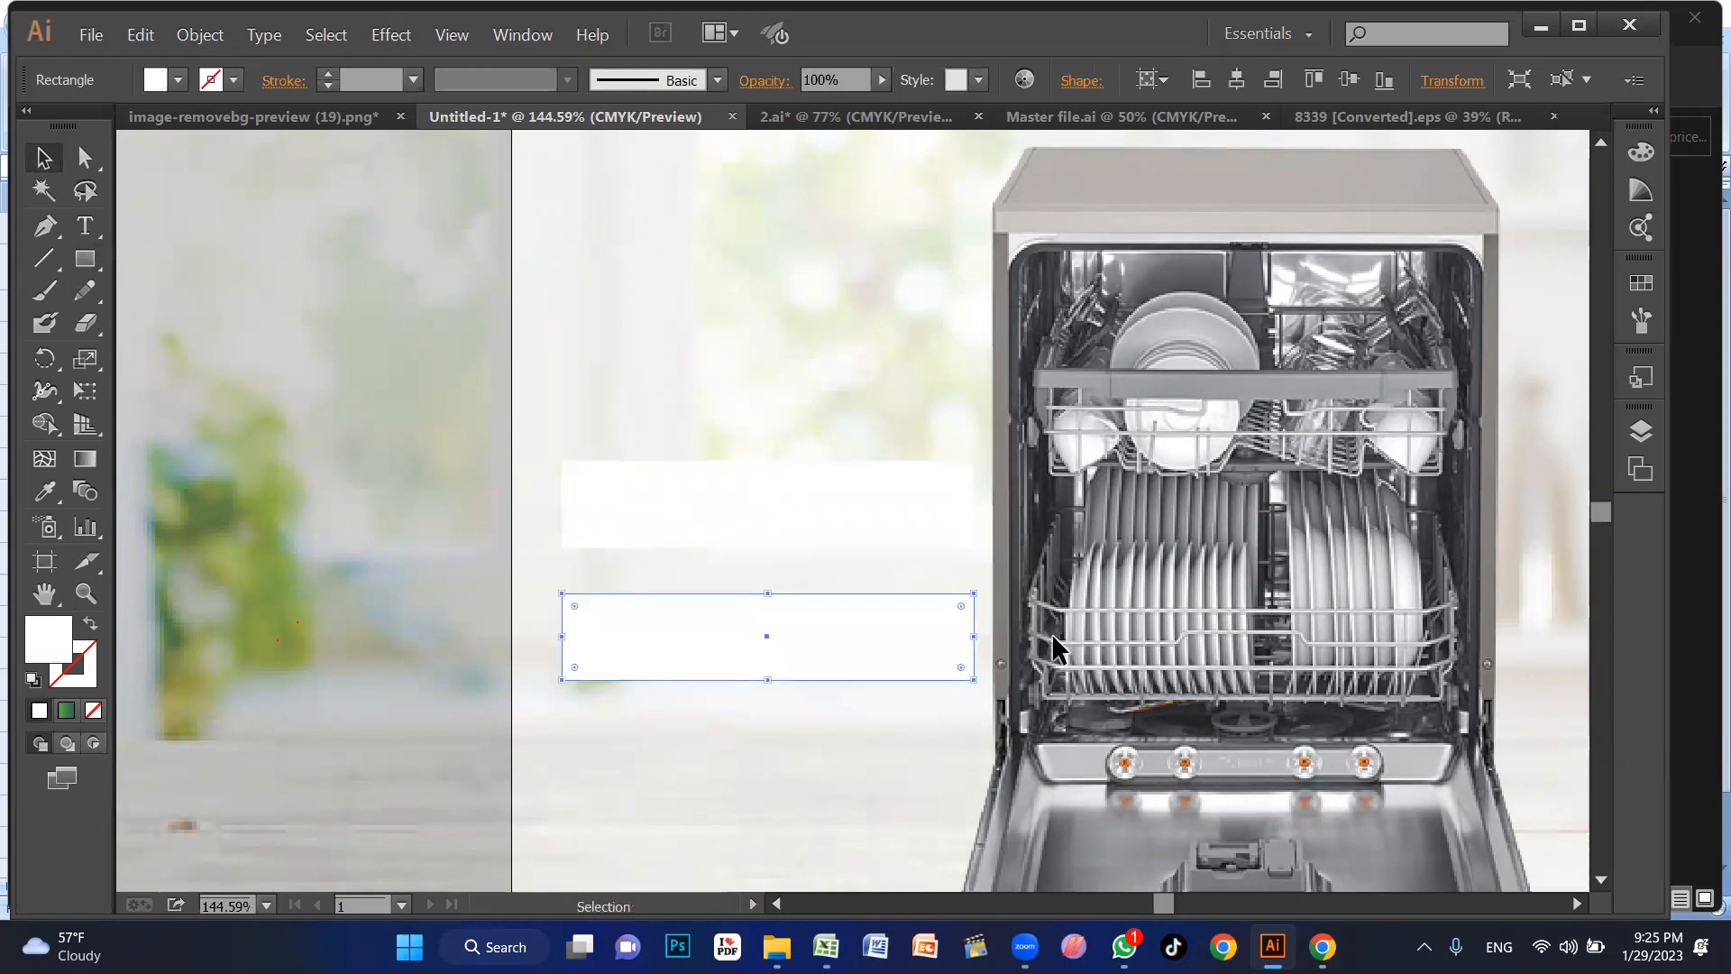
{"action": "left_click_drag", "start_coordinate": [980, 637], "coordinate": [666, 511]}
{"action": "left_click", "coordinate": [595, 501]}
Step: Fill the wider block with the blue sampled from the poster's footer bar
{"action": "key", "text": "z"}
{"action": "left_click", "coordinate": [776, 526]}
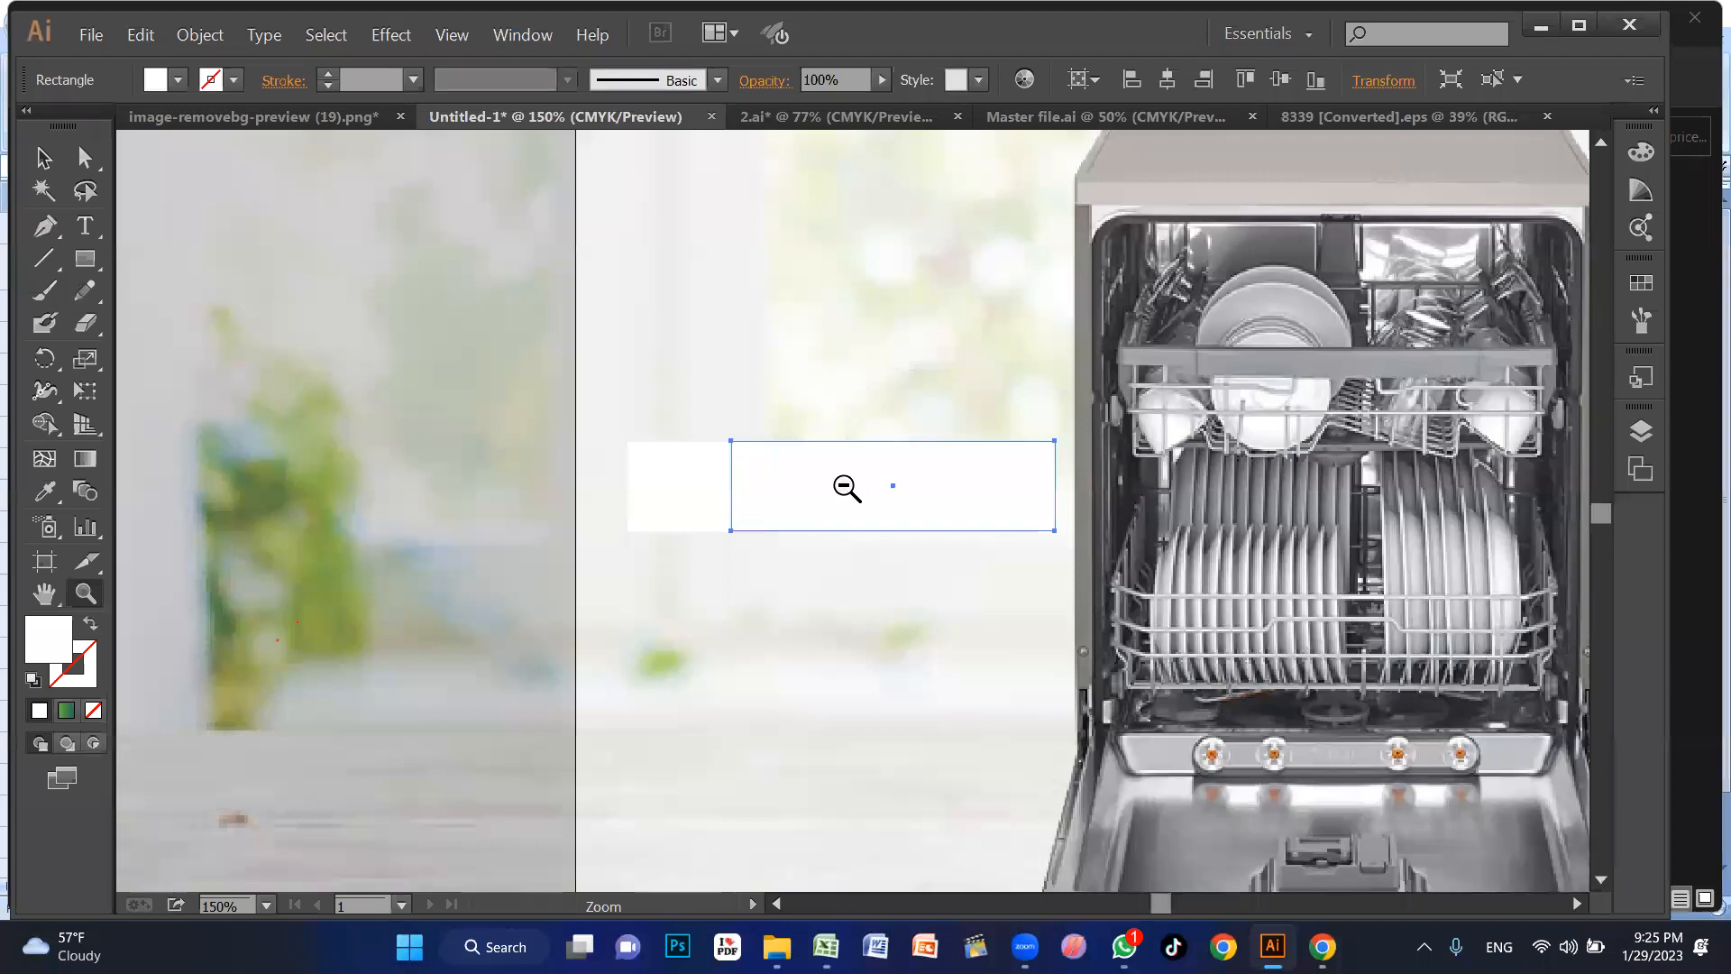
{"action": "key", "text": "ctrl+minus"}
{"action": "key", "text": "ctrl+minus"}
{"action": "key", "text": "v"}
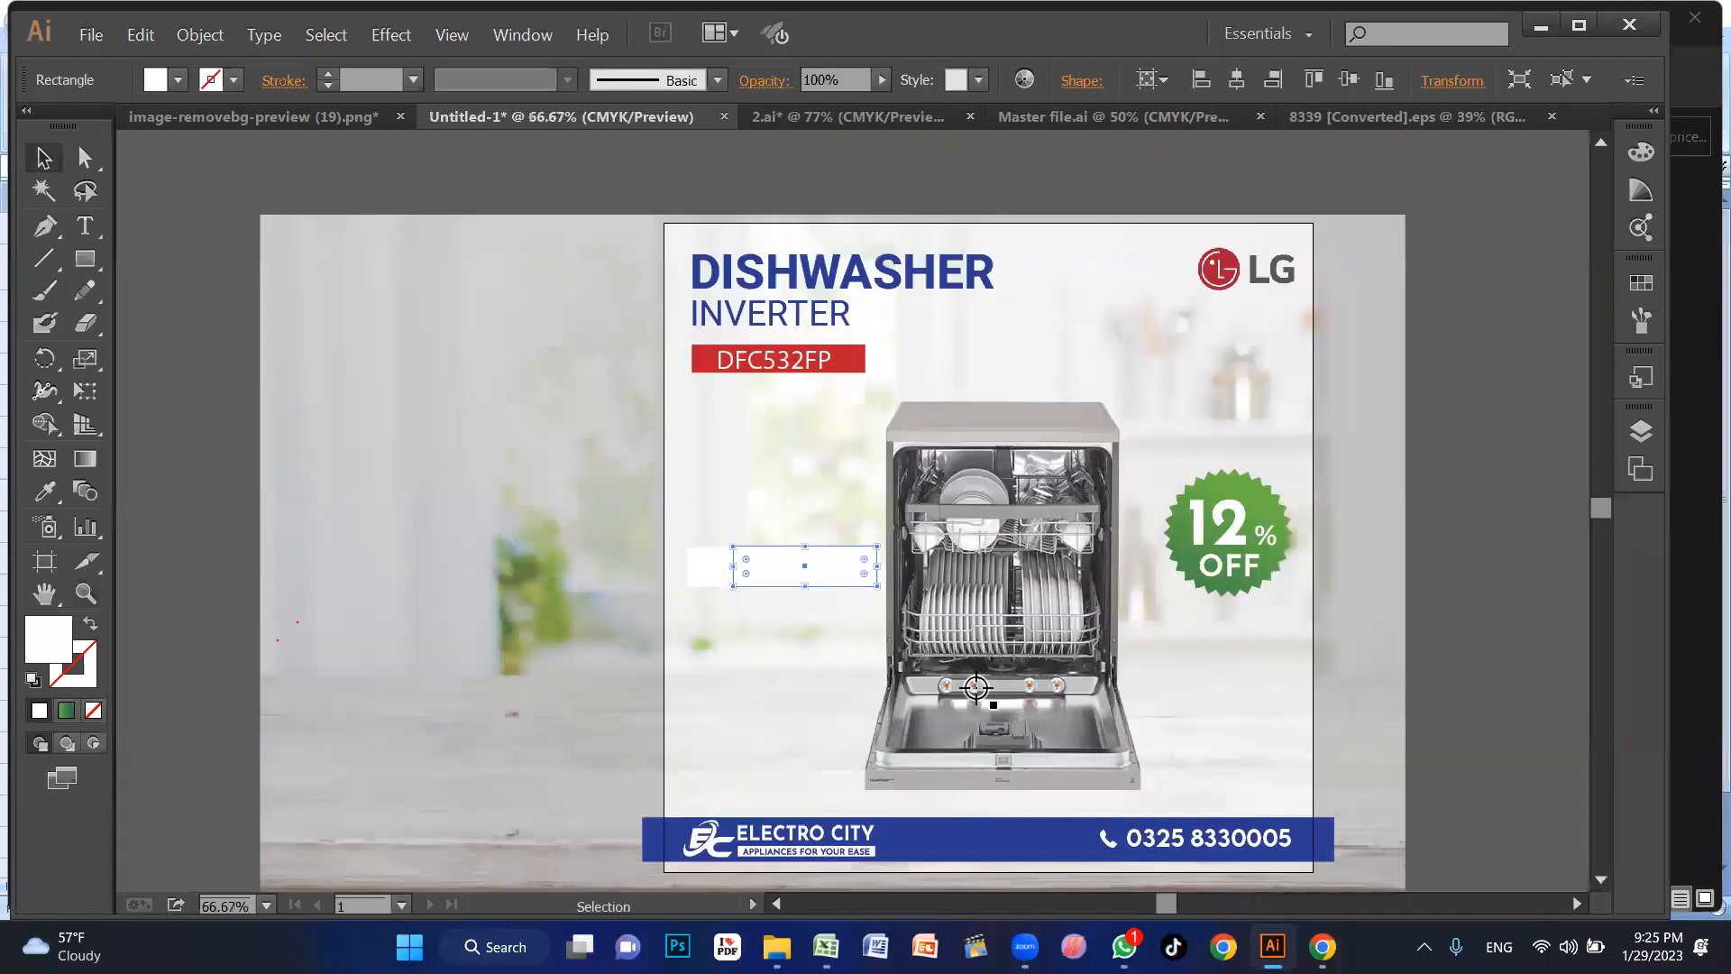
{"action": "key", "text": "i"}
{"action": "left_click", "coordinate": [1010, 841]}
{"action": "key", "text": "v"}
{"action": "left_click", "coordinate": [722, 622]}
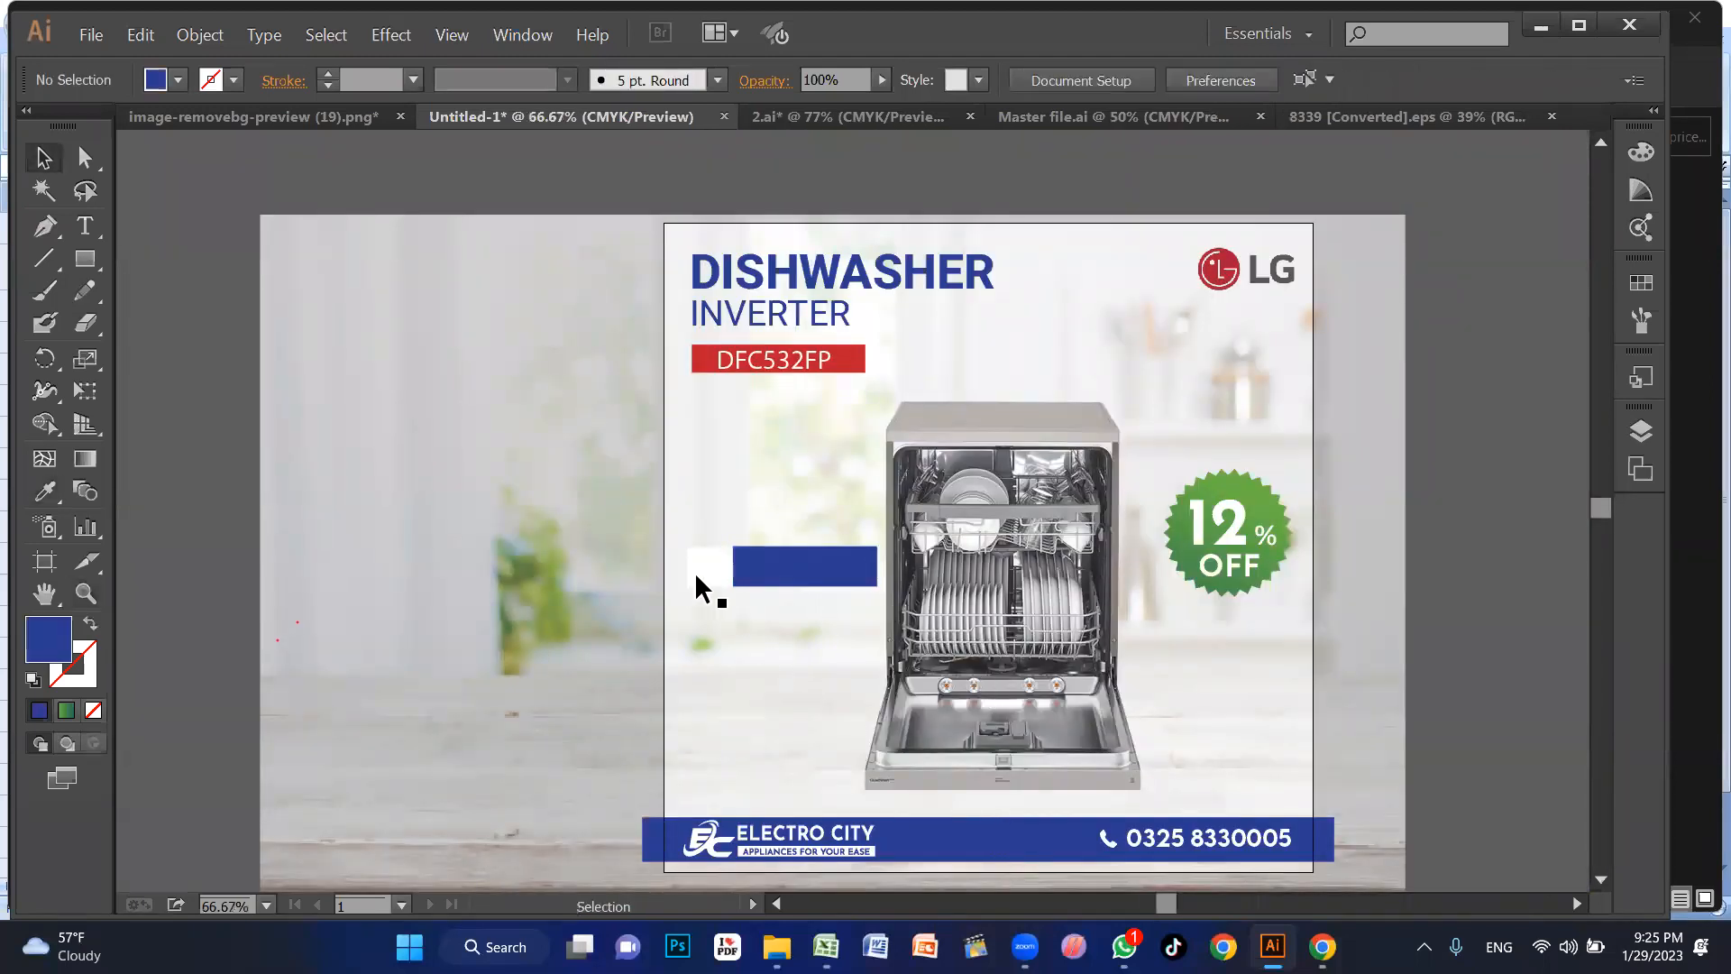
Step: Fill the small square with the red sampled from the DFC532FP label
{"action": "left_click", "coordinate": [708, 575]}
{"action": "key", "text": "i"}
{"action": "left_click", "coordinate": [853, 359]}
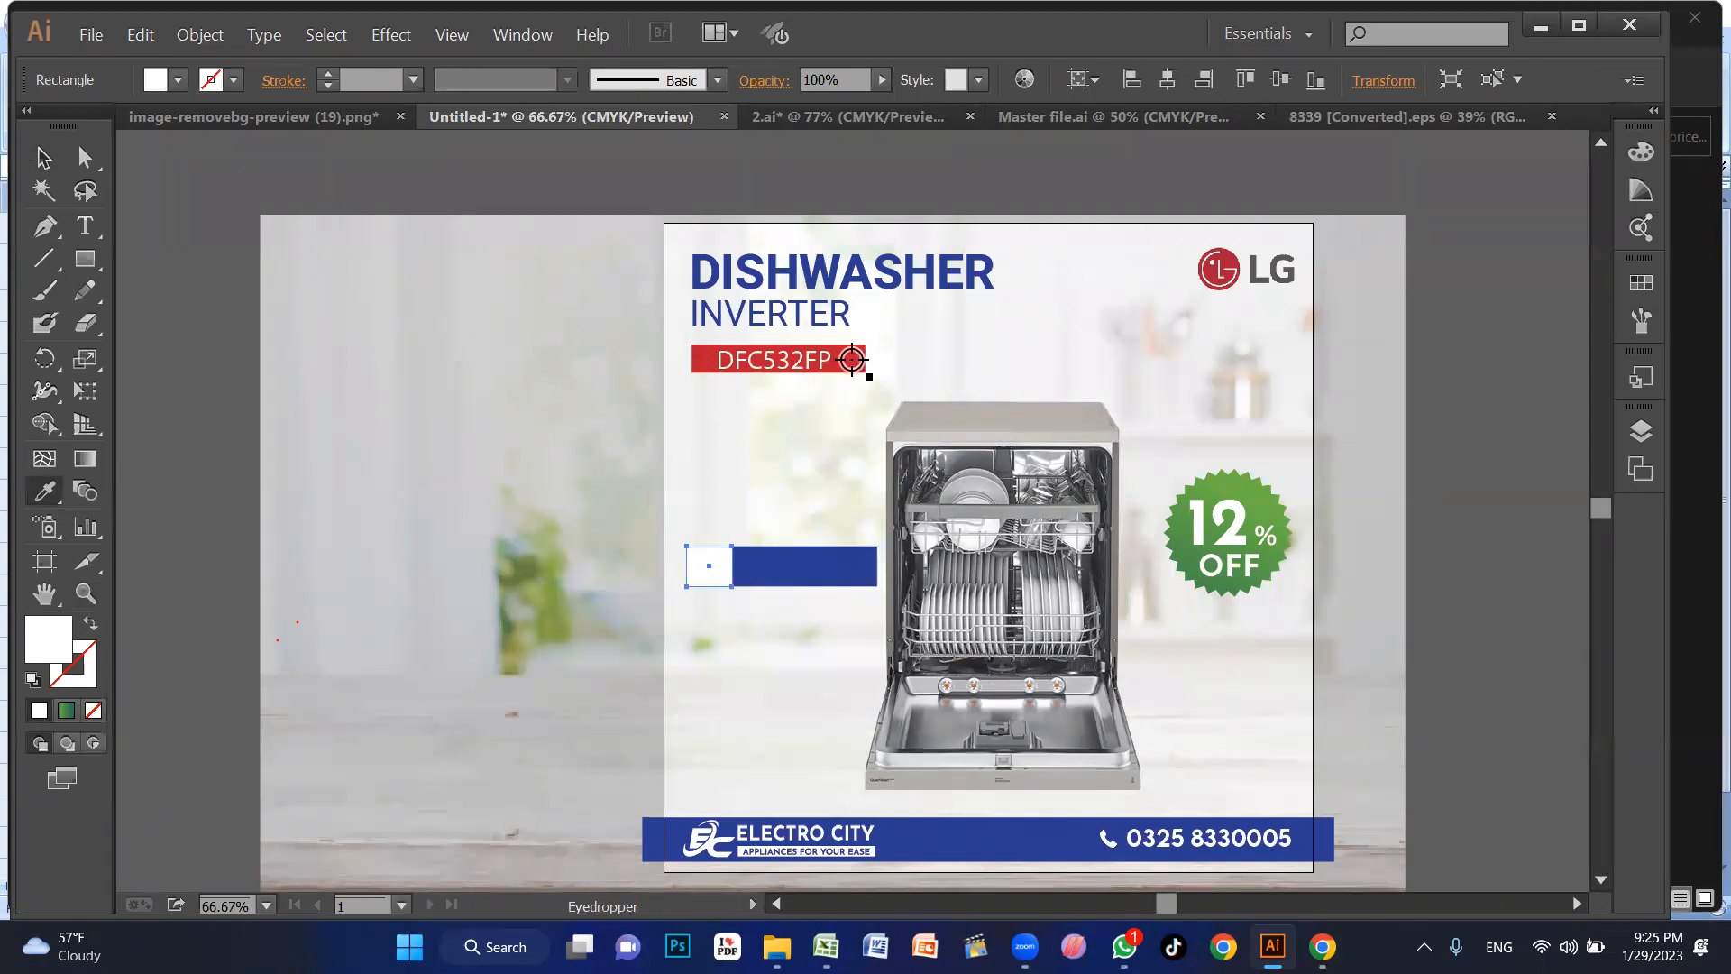
{"action": "left_click", "coordinate": [823, 667], "text": "ctrl"}
Step: Move the red square flush against the blue block, closing the gap between them
{"action": "key", "text": "z"}
{"action": "left_click_drag", "start_coordinate": [642, 419], "coordinate": [1117, 749]}
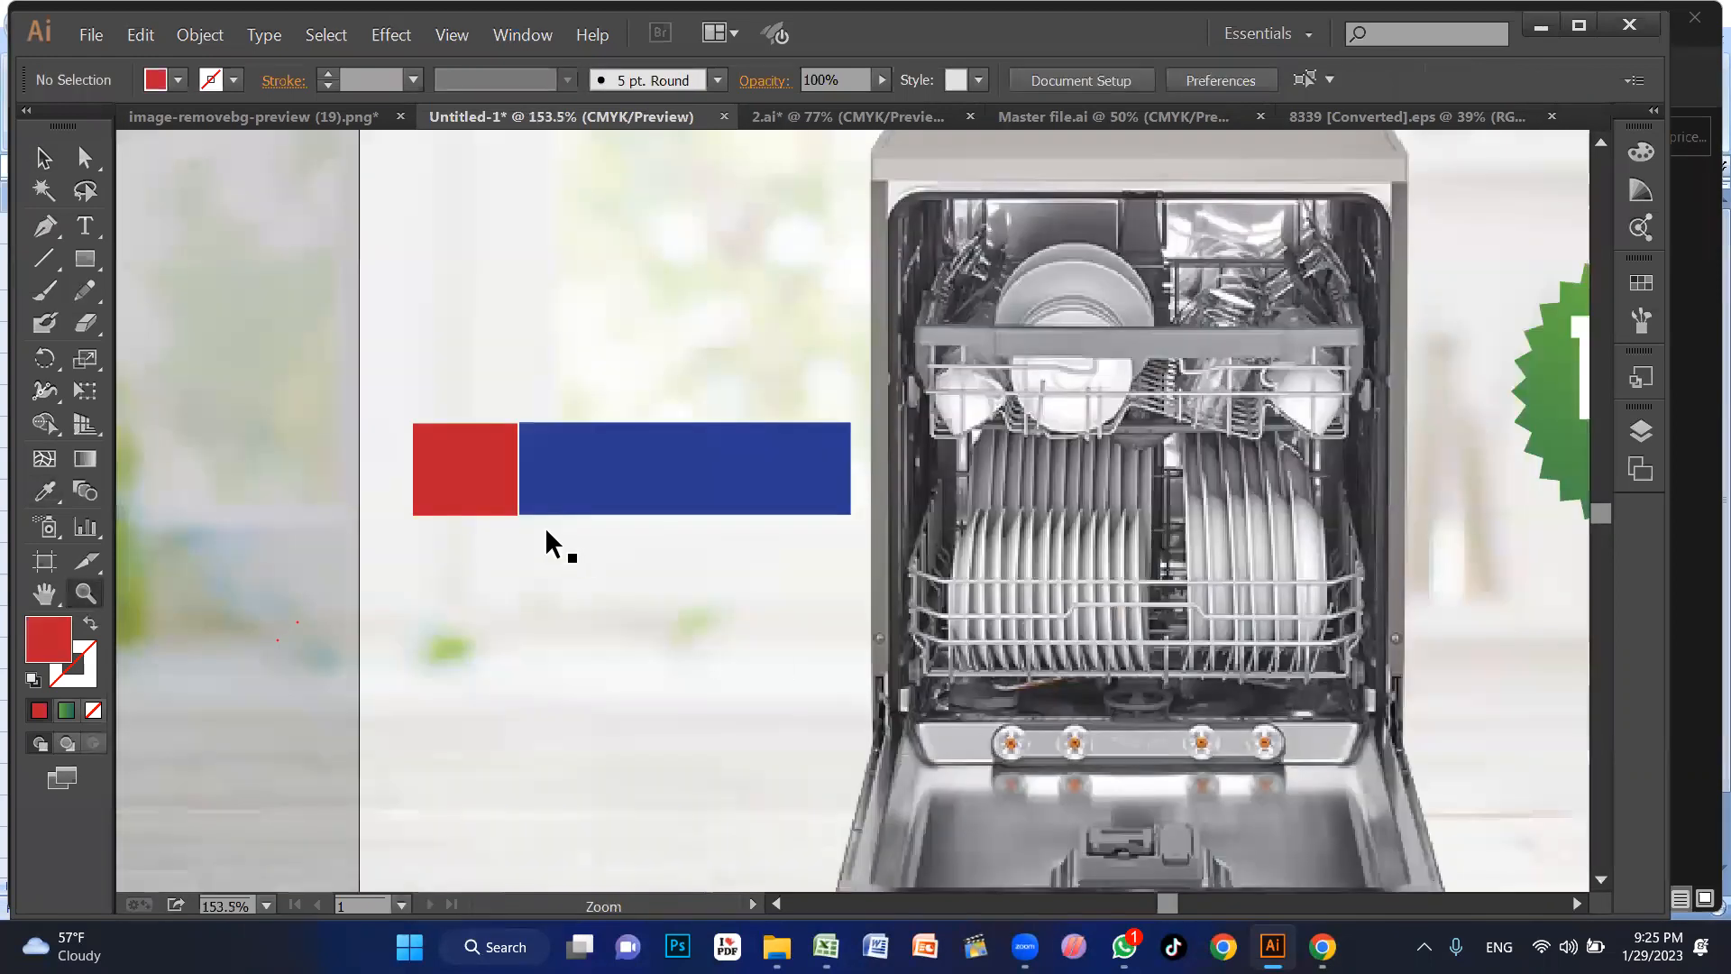
{"action": "left_click_drag", "start_coordinate": [385, 361], "coordinate": [449, 457]}
{"action": "left_click_drag", "start_coordinate": [456, 456], "coordinate": [866, 720]}
{"action": "left_click", "coordinate": [528, 496]}
{"action": "left_click_drag", "start_coordinate": [529, 499], "coordinate": [534, 493]}
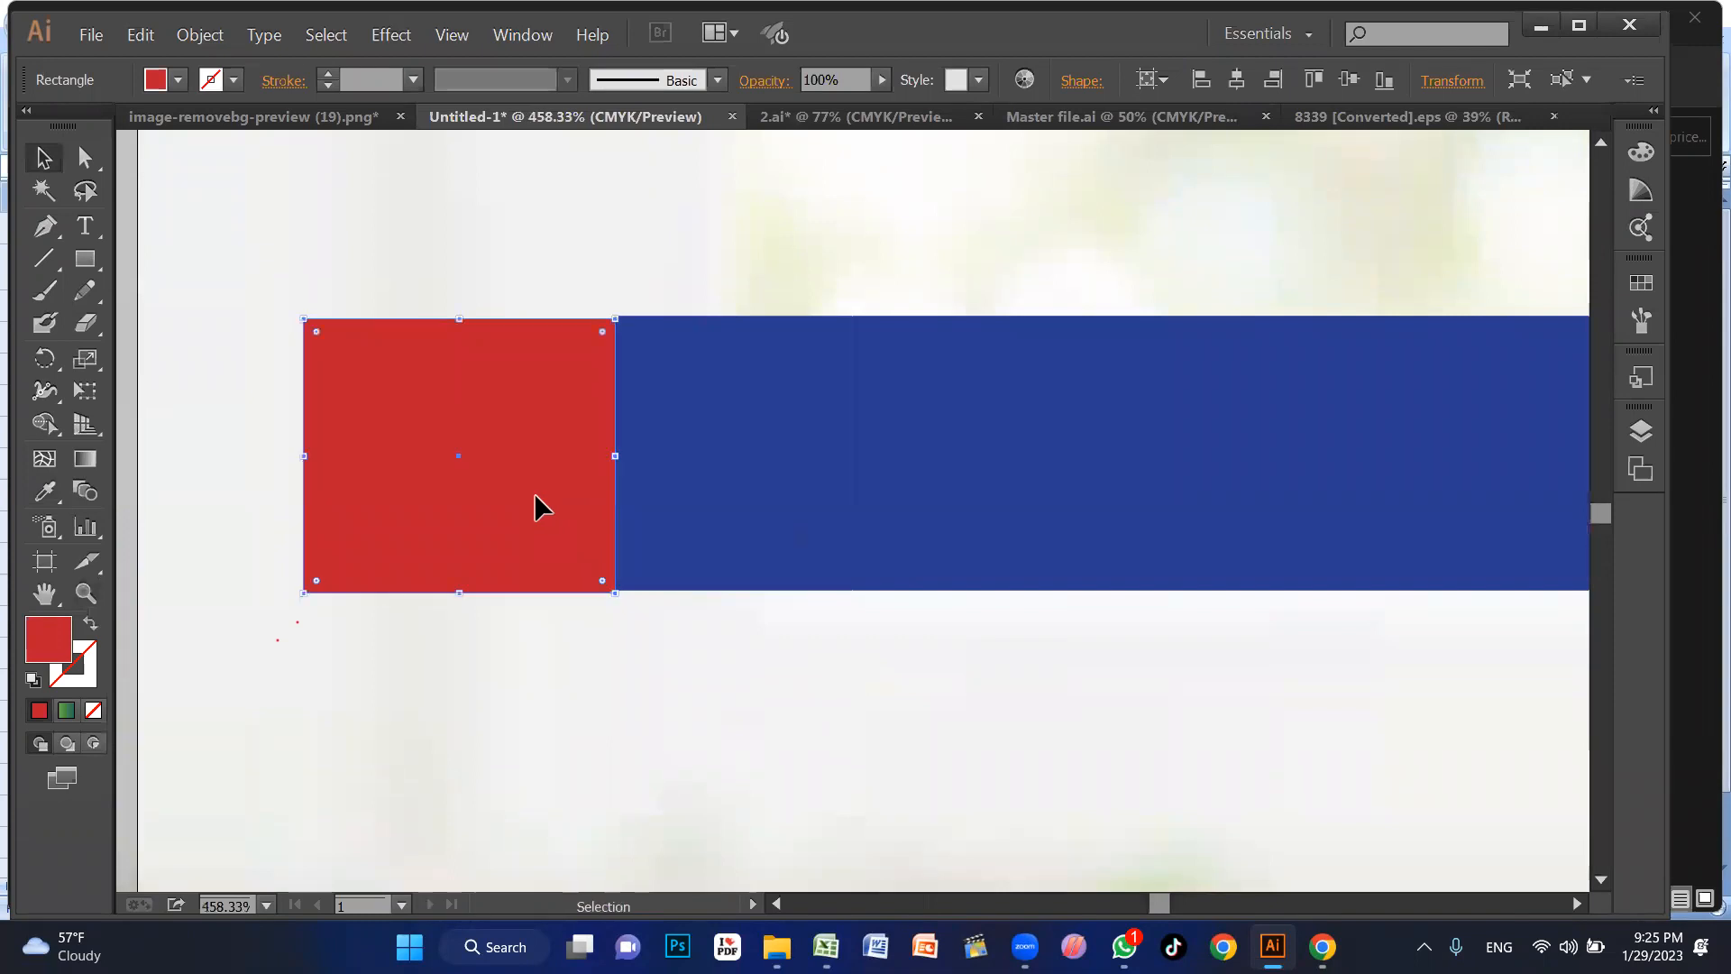
Step: Fine-tune the position of the two blocks so their edges line up exactly
{"action": "left_click", "coordinate": [719, 676]}
{"action": "key", "text": "z"}
{"action": "left_click_drag", "start_coordinate": [250, 292], "coordinate": [846, 751]}
{"action": "key", "text": "v"}
{"action": "left_click", "coordinate": [749, 511]}
{"action": "left_click_drag", "start_coordinate": [748, 510], "coordinate": [785, 460]}
{"action": "left_click", "coordinate": [180, 466]}
Step: Add a text object reading NEW in capitals just below the red and blue blocks
{"action": "key", "text": "z"}
{"action": "left_click", "coordinate": [919, 442], "text": "alt"}
{"action": "left_click", "coordinate": [919, 441], "text": "alt"}
{"action": "left_click", "coordinate": [919, 441], "text": "alt"}
{"action": "left_click_drag", "start_coordinate": [921, 690], "coordinate": [901, 602]}
{"action": "left_click", "coordinate": [833, 631], "text": "alt"}
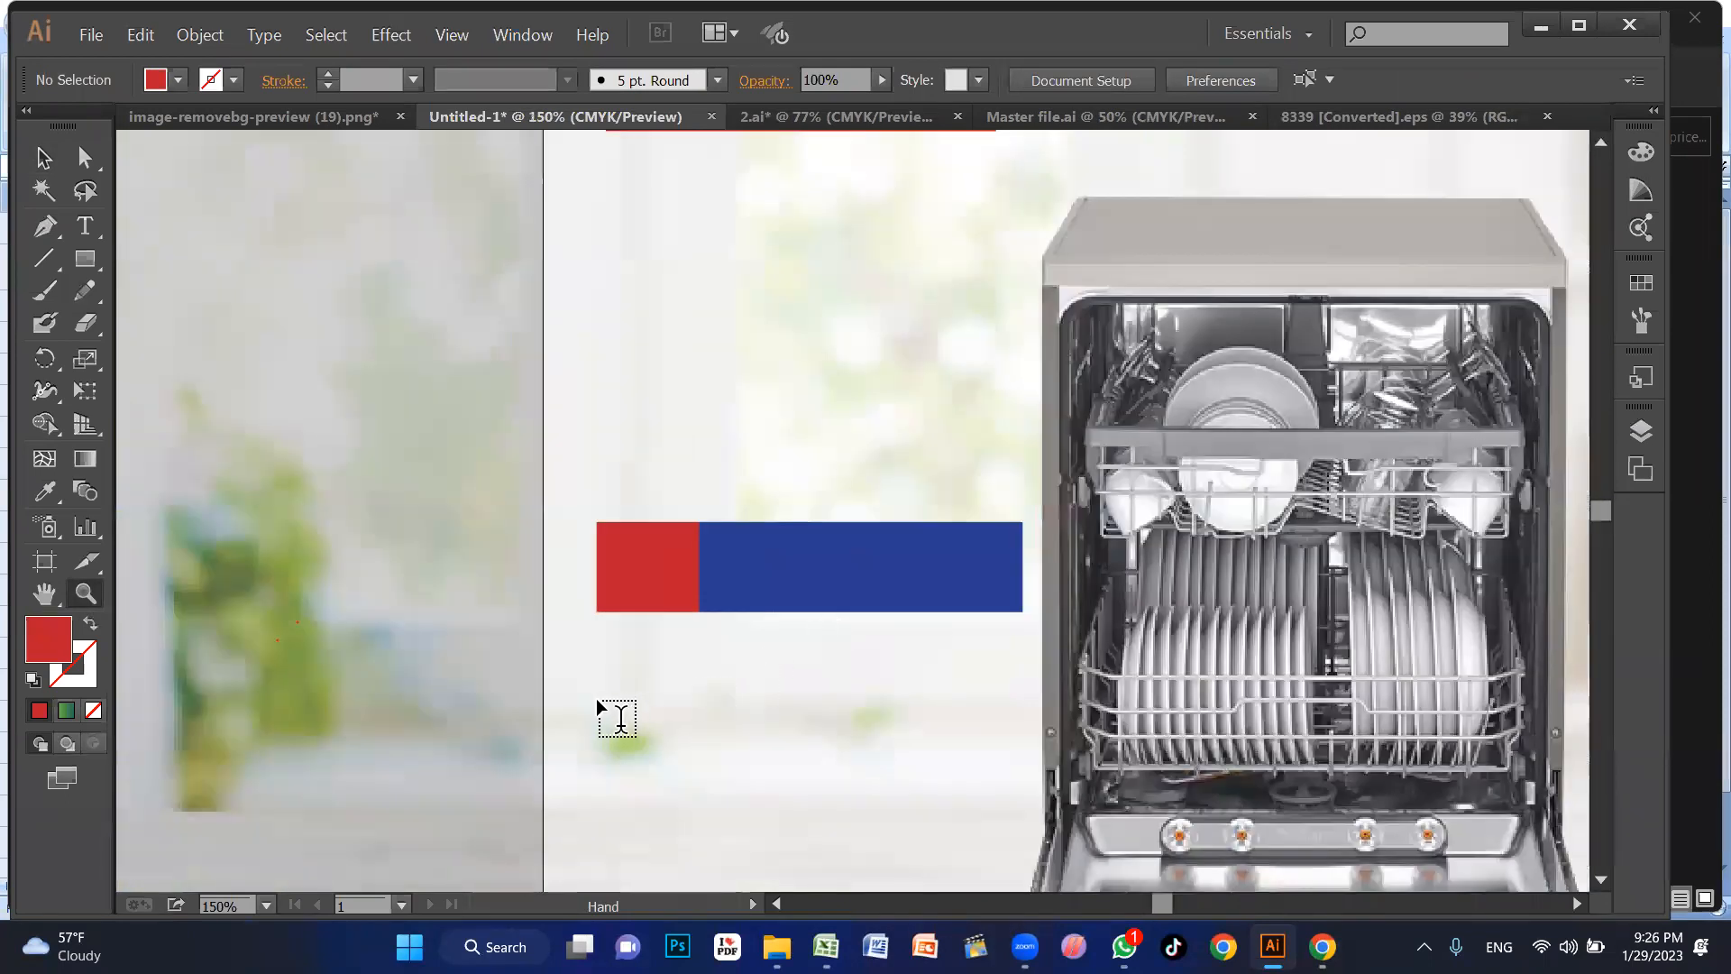
{"action": "type", "text": "t"}
{"action": "type", "text": "n"}
{"action": "key", "text": "BackSpace"}
{"action": "type", "text": "new"}
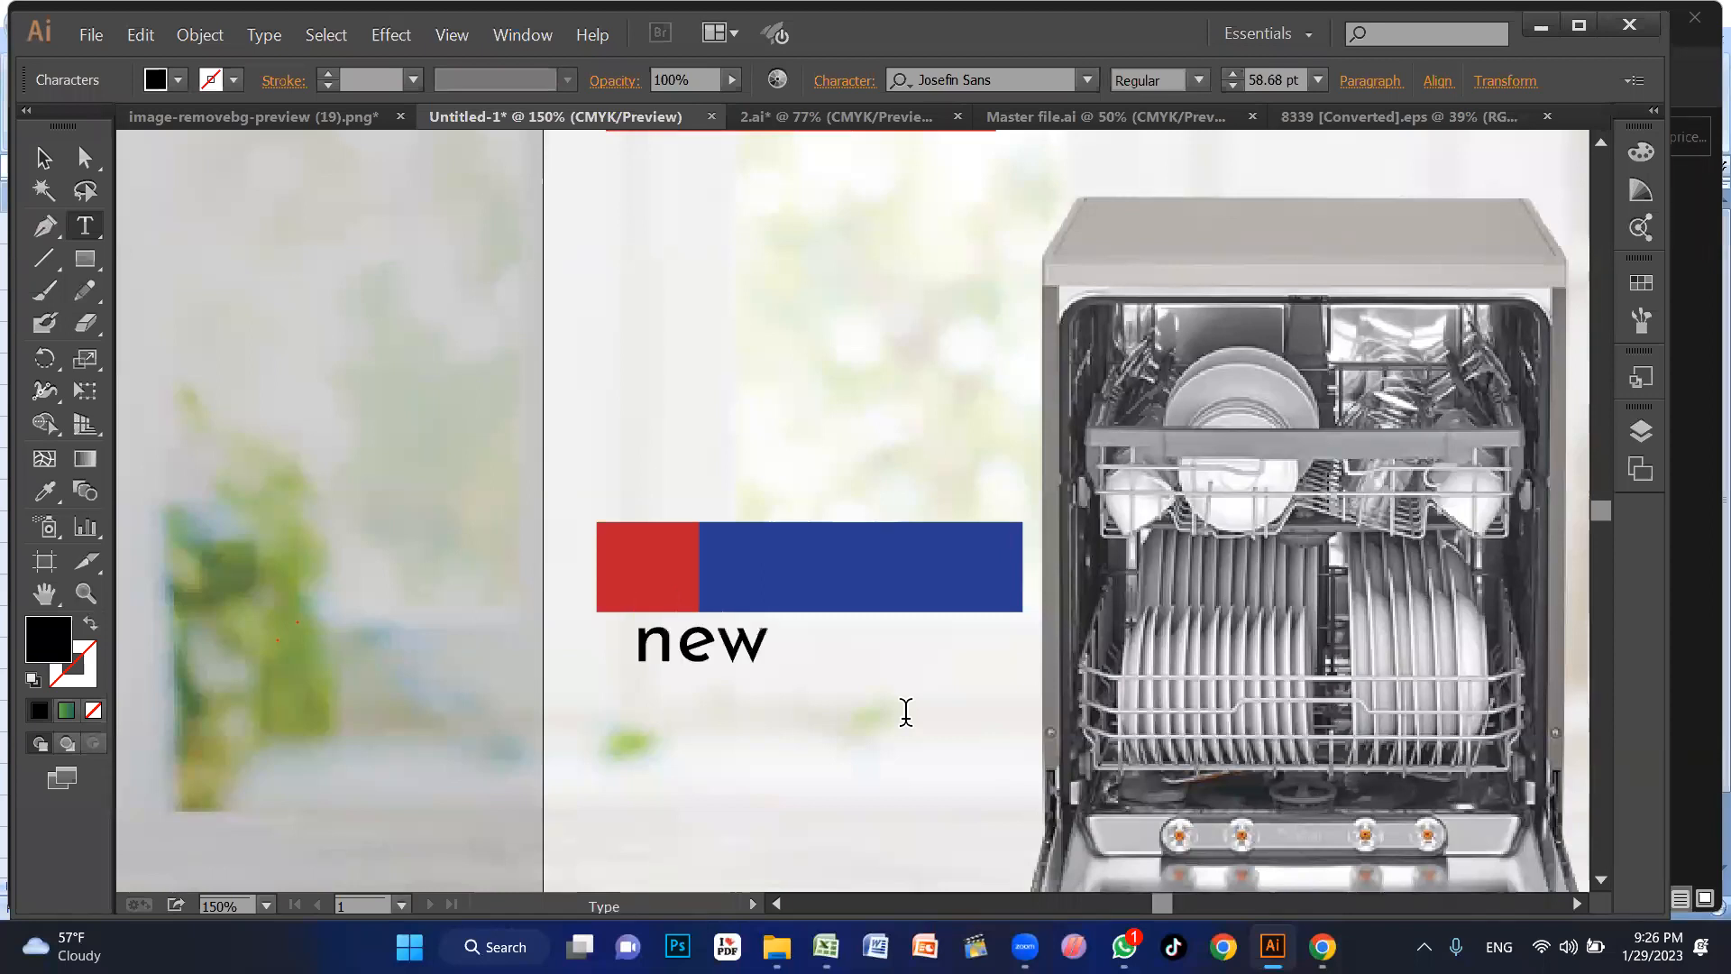
{"action": "key", "text": "BackSpace"}
{"action": "key", "text": "BackSpace"}
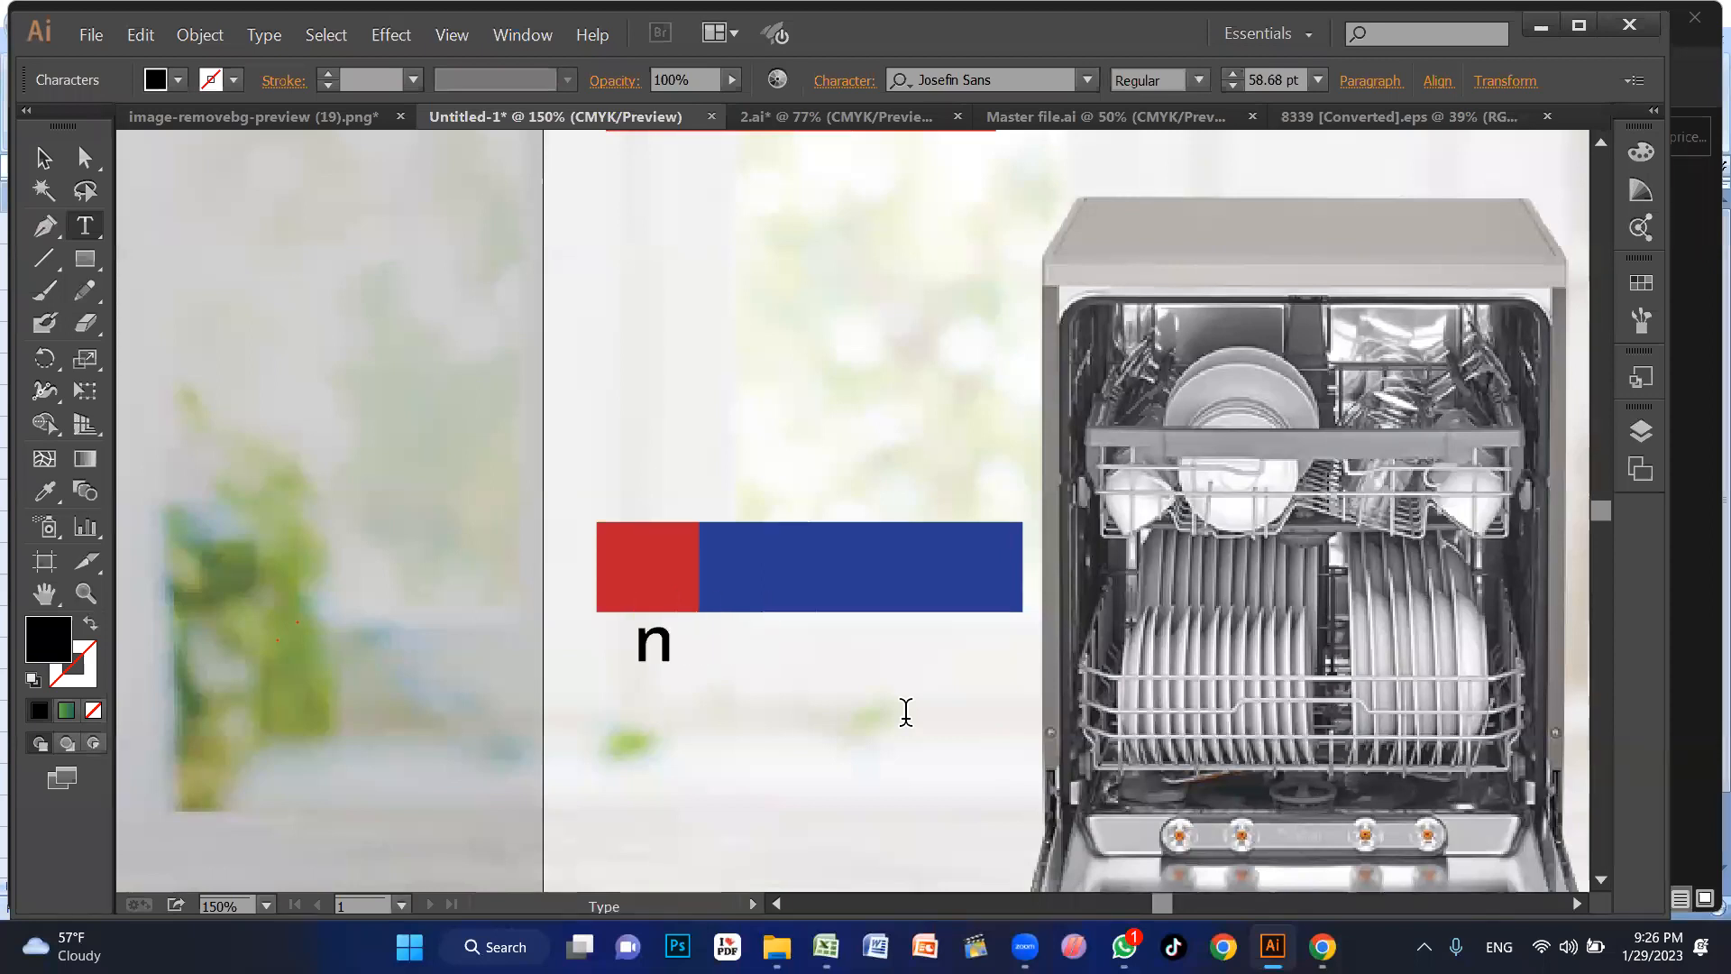
{"action": "key", "text": "BackSpace"}
{"action": "type", "text": "NEW"}
{"action": "key", "text": "Escape"}
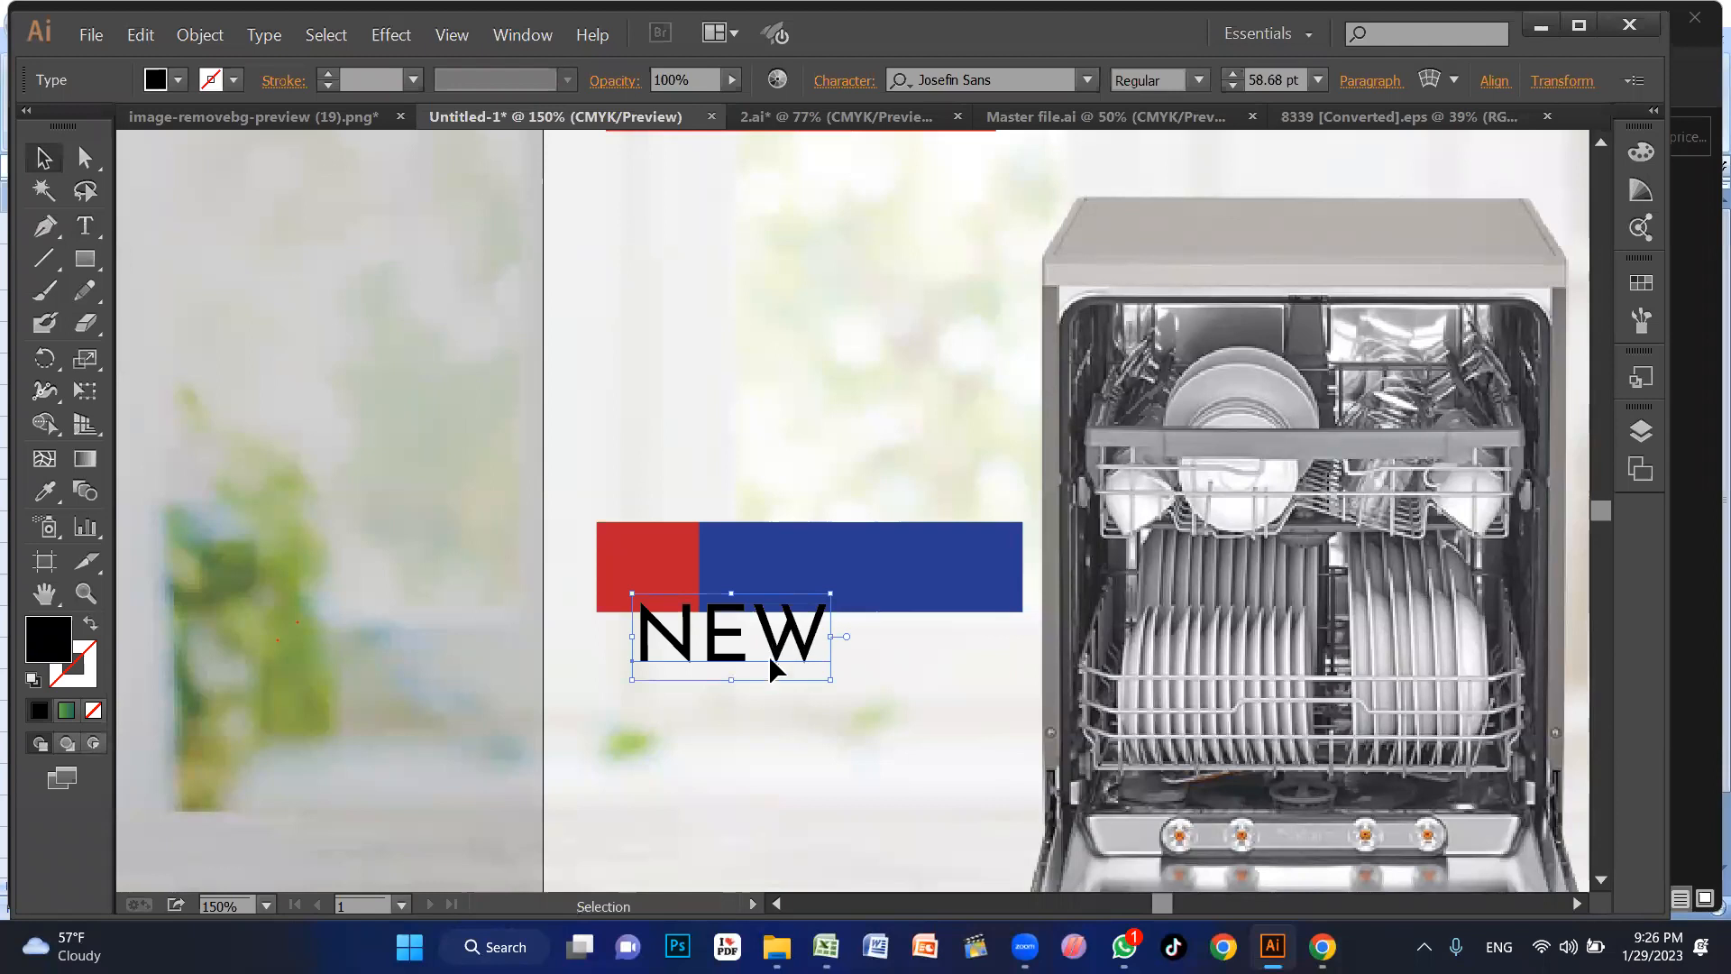
Step: Move the NEW text clear of the blocks and set its font to Heebo
{"action": "left_click_drag", "start_coordinate": [771, 668], "coordinate": [760, 706]}
{"action": "left_click", "coordinate": [1016, 79]}
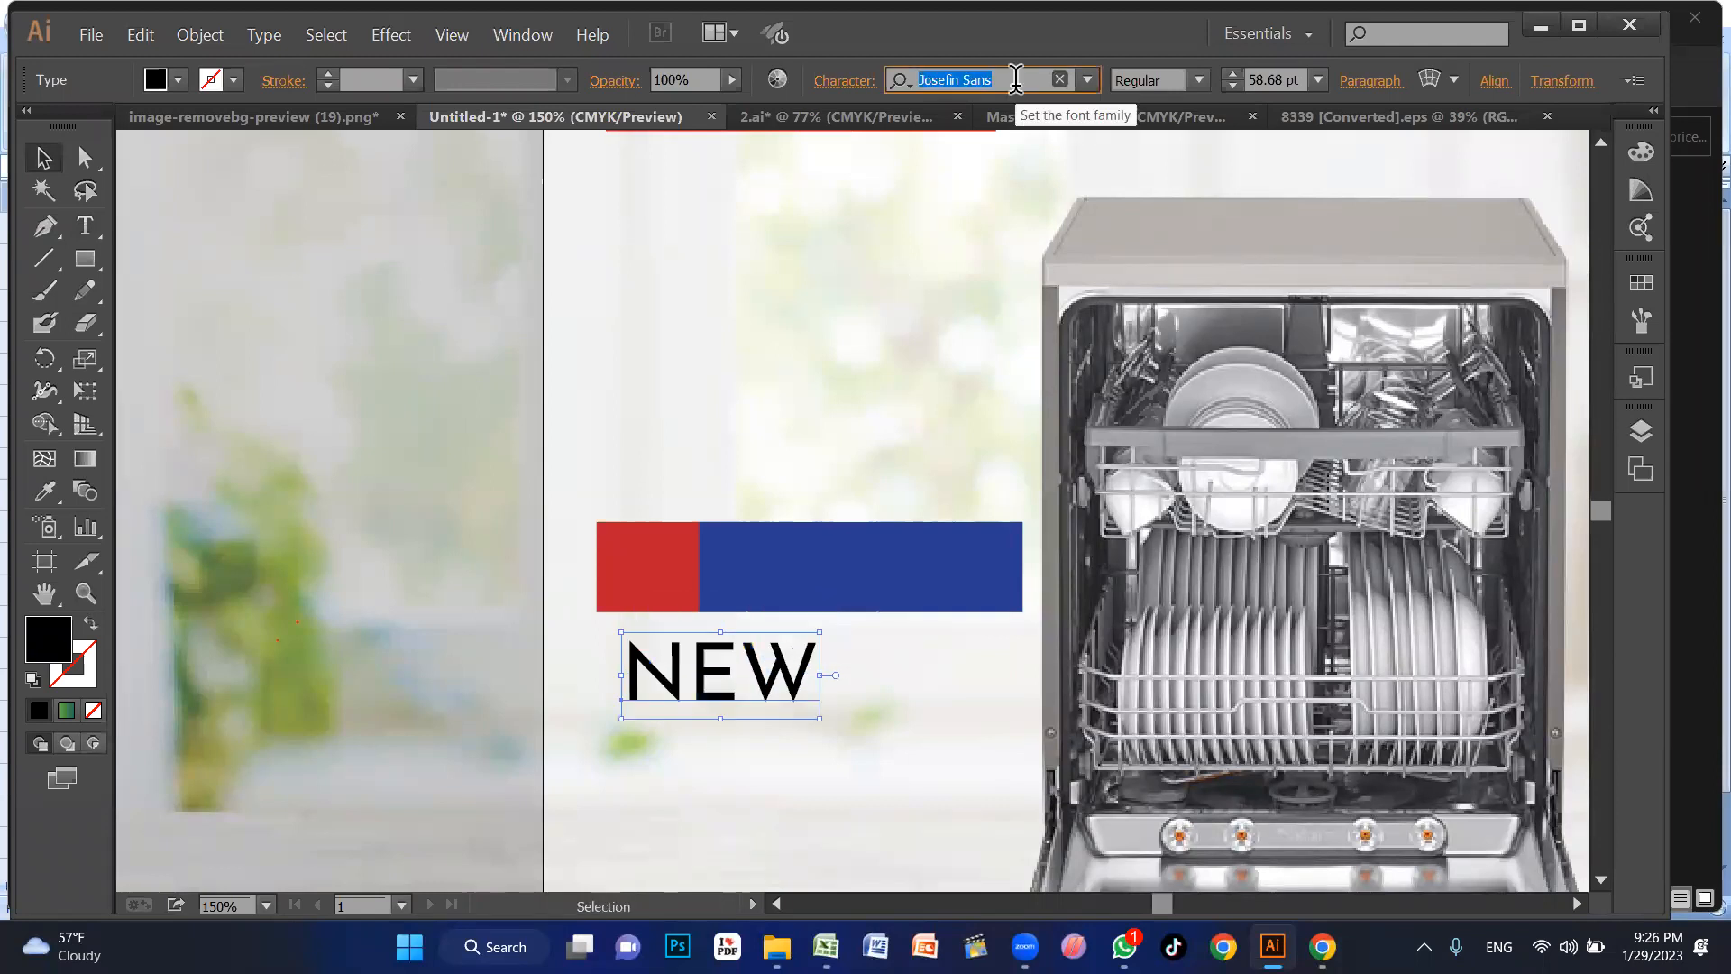
{"action": "type", "text": "HE"}
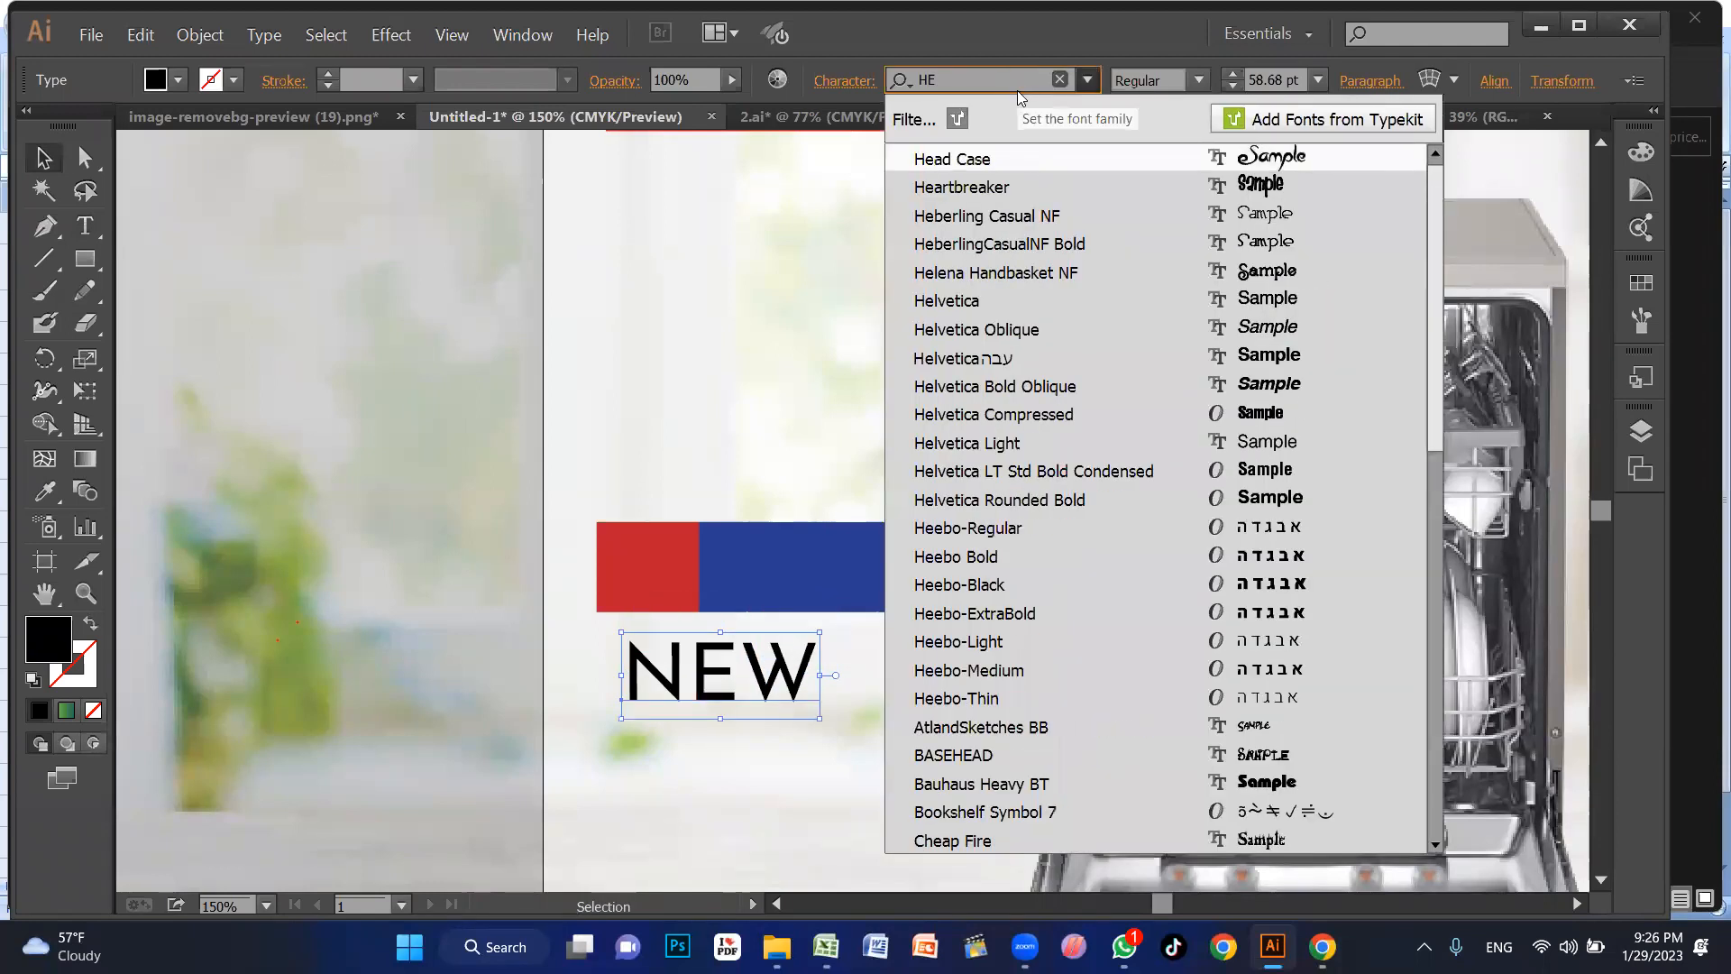
{"action": "type", "text": "EBO"}
{"action": "key", "text": "Return"}
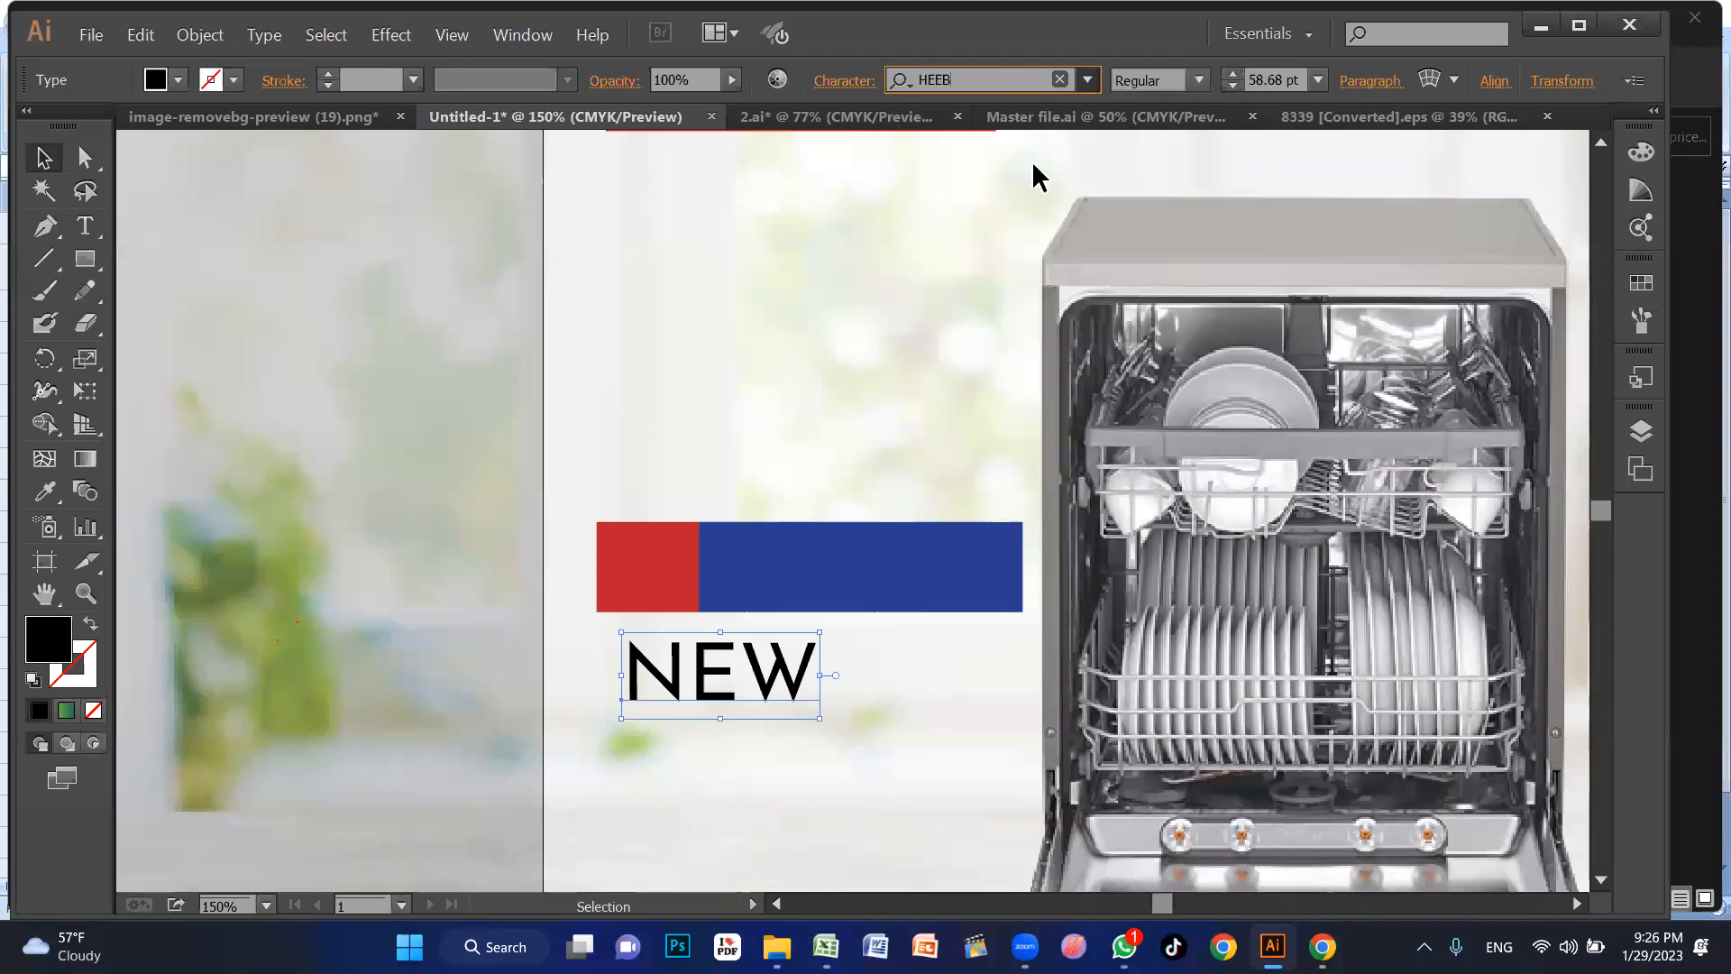
Step: Scale the NEW text to about 33 pt, place it inside the red square and fill it white
{"action": "left_click_drag", "start_coordinate": [794, 724], "coordinate": [675, 585]}
{"action": "key", "text": "ctrl+space"}
{"action": "left_click_drag", "start_coordinate": [585, 492], "coordinate": [748, 672]}
{"action": "left_click_drag", "start_coordinate": [823, 597], "coordinate": [852, 563]}
{"action": "left_click", "coordinate": [178, 79]}
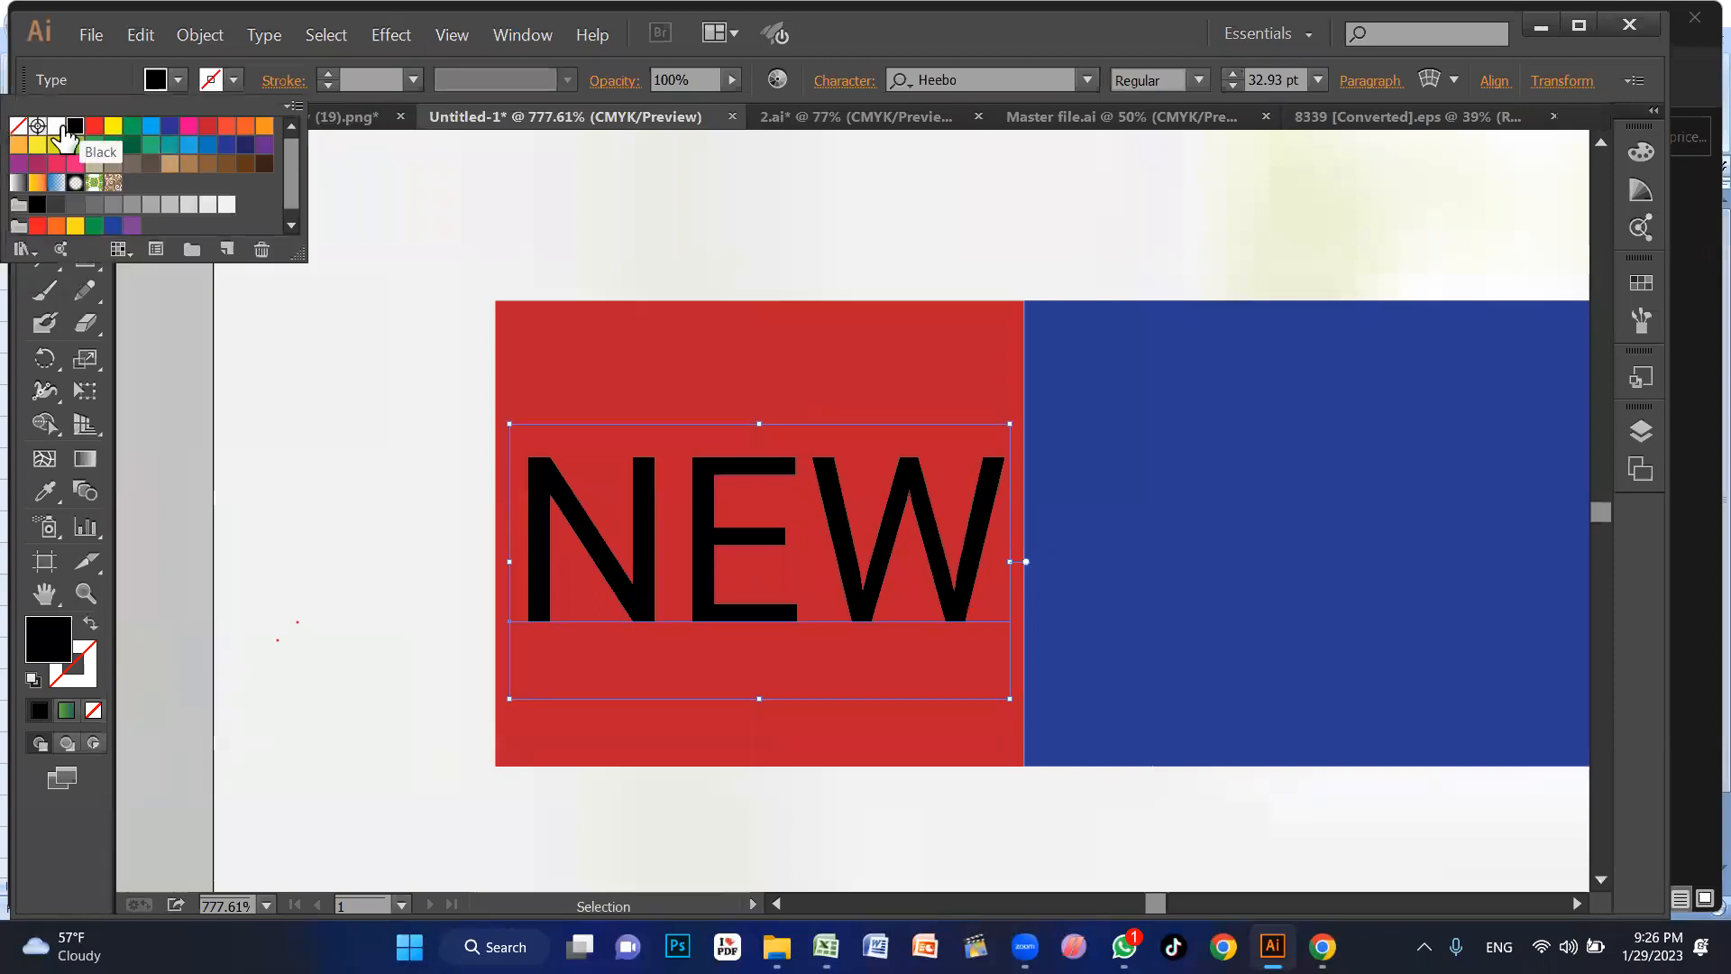
{"action": "left_click", "coordinate": [56, 125]}
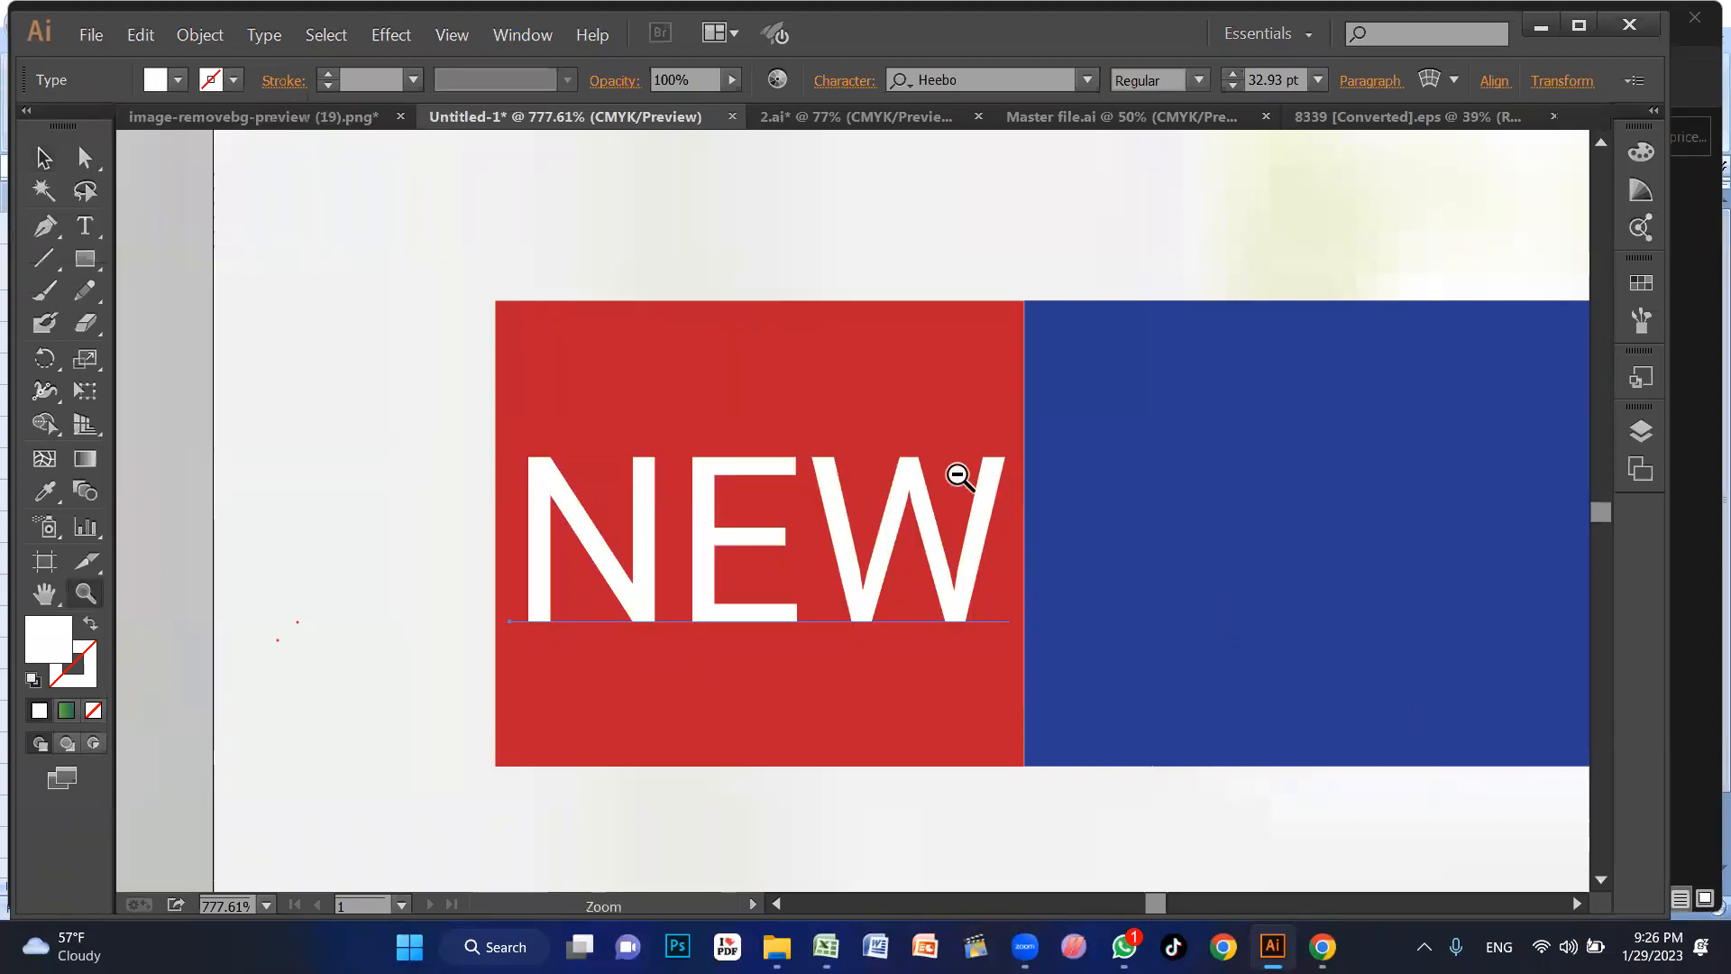
Step: Duplicate the NEW text onto the blue block
{"action": "left_click", "coordinate": [958, 476], "text": "ctrl+alt"}
{"action": "left_click", "coordinate": [958, 475], "text": "ctrl+alt"}
{"action": "left_click", "coordinate": [958, 475], "text": "ctrl+alt"}
{"action": "left_click_drag", "start_coordinate": [779, 583], "coordinate": [996, 571]}
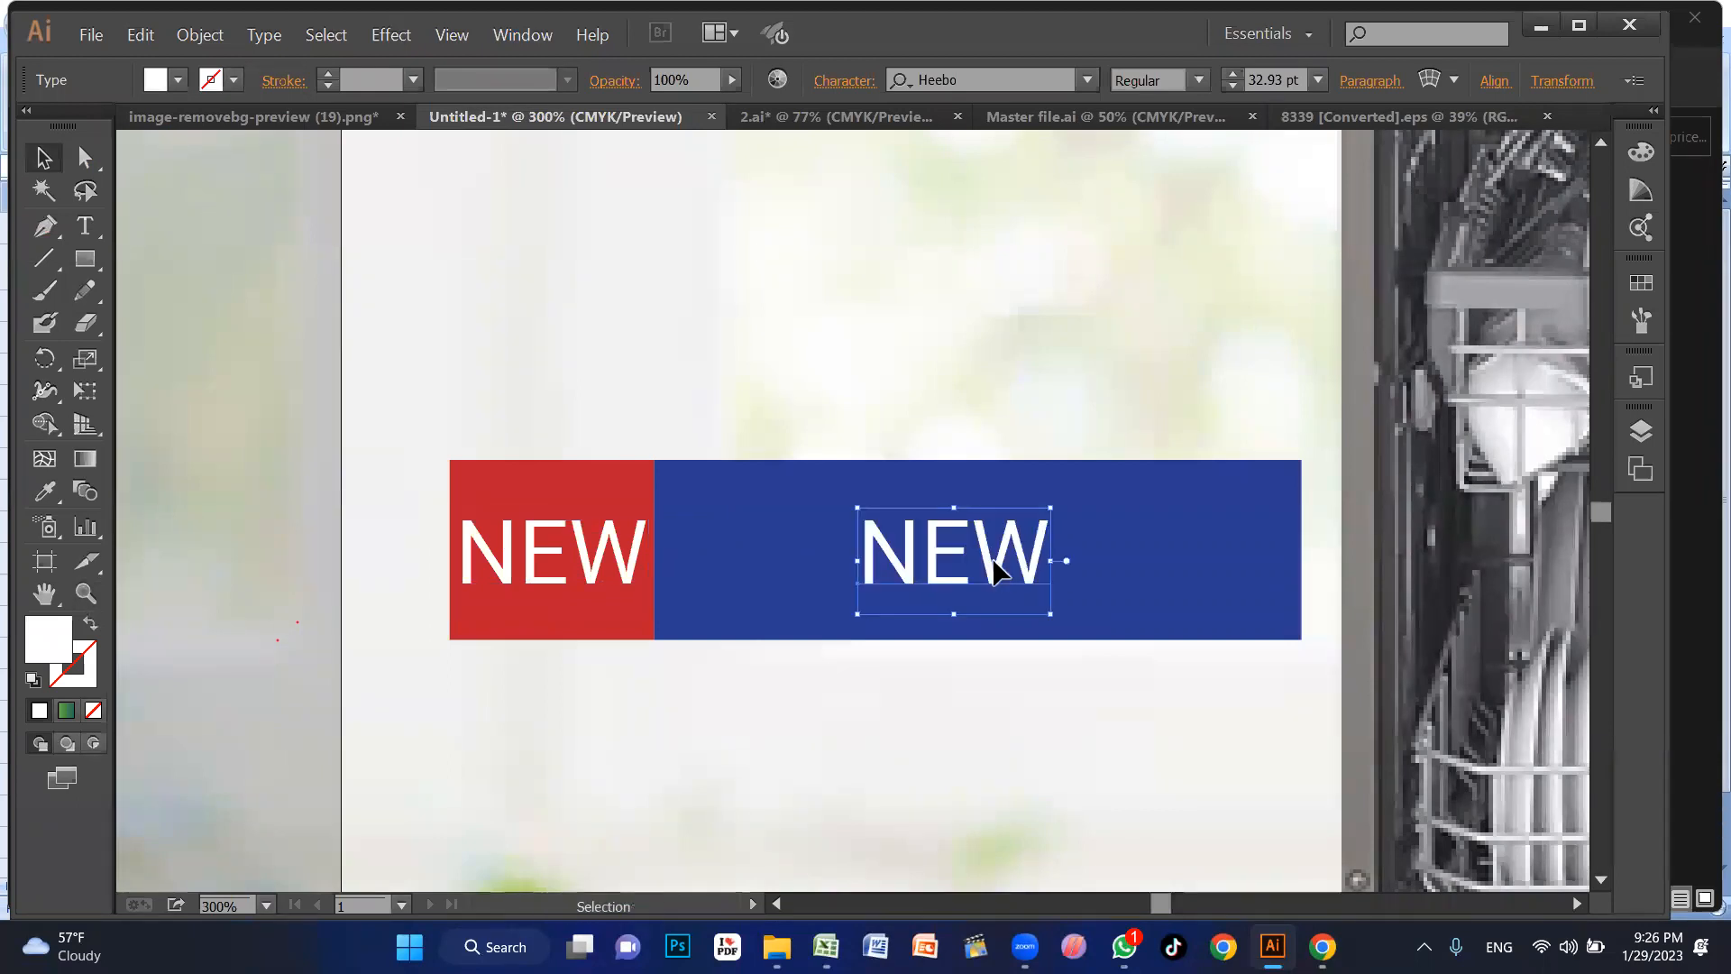
Step: Set the copied text on the blue block to ExtraBold and enlarge it to about 60 pt
{"action": "left_click", "coordinate": [1200, 80]}
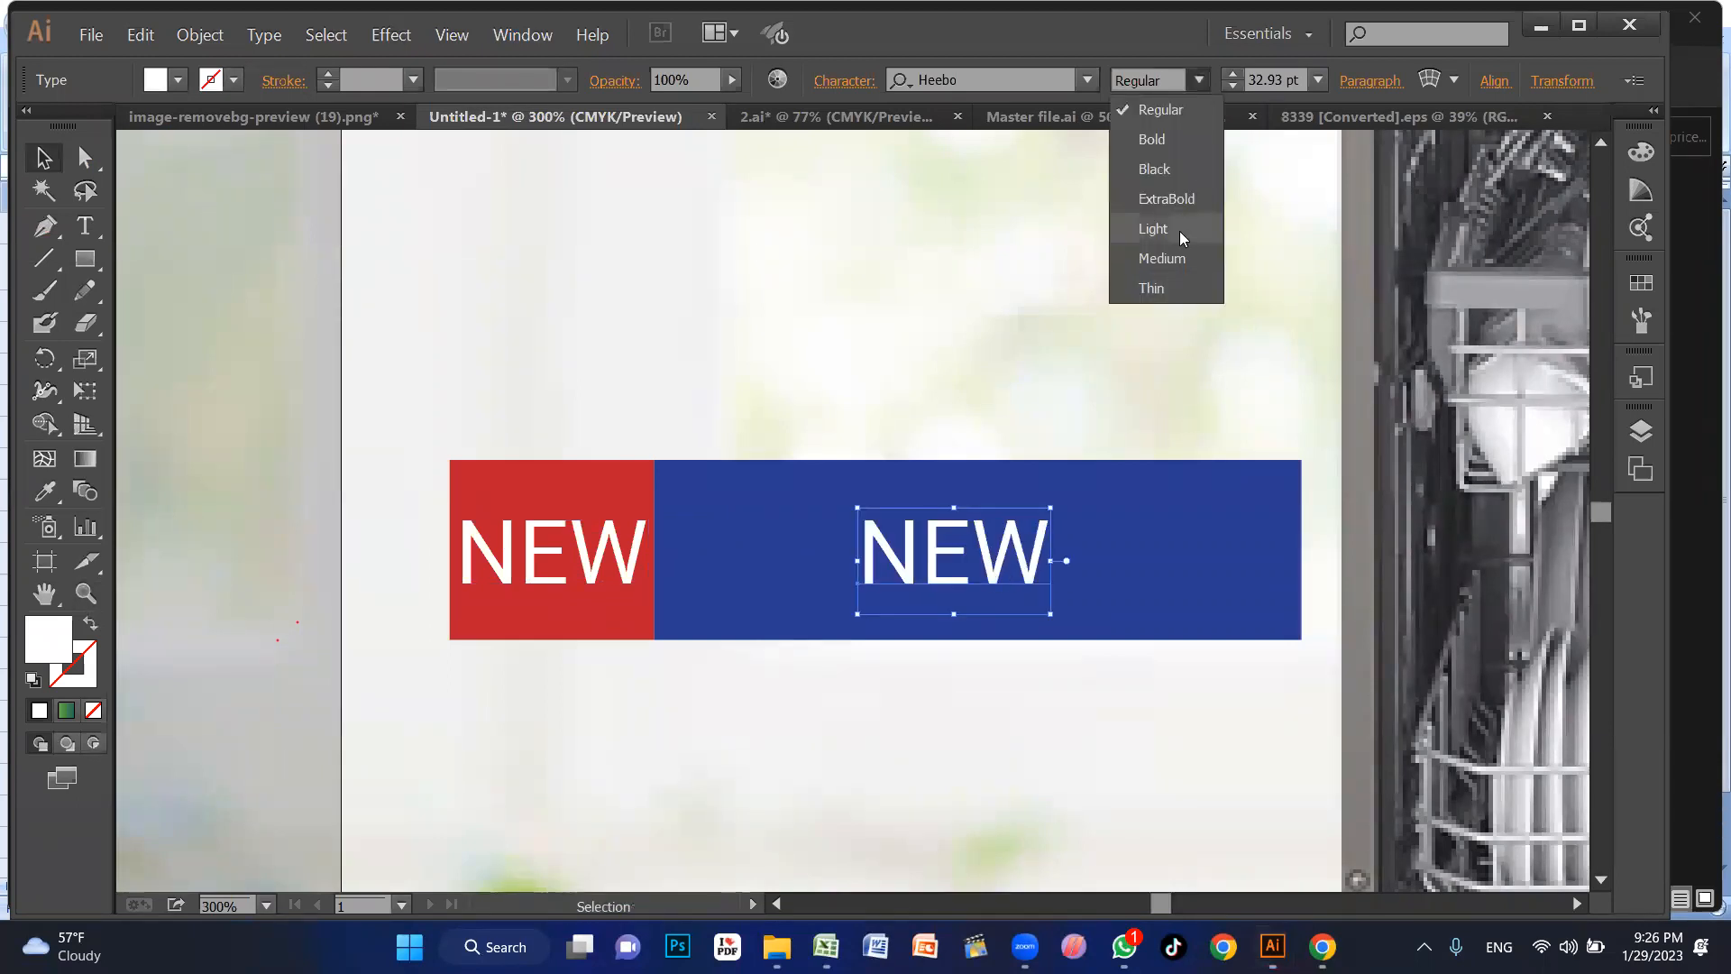
{"action": "left_click", "coordinate": [1183, 194]}
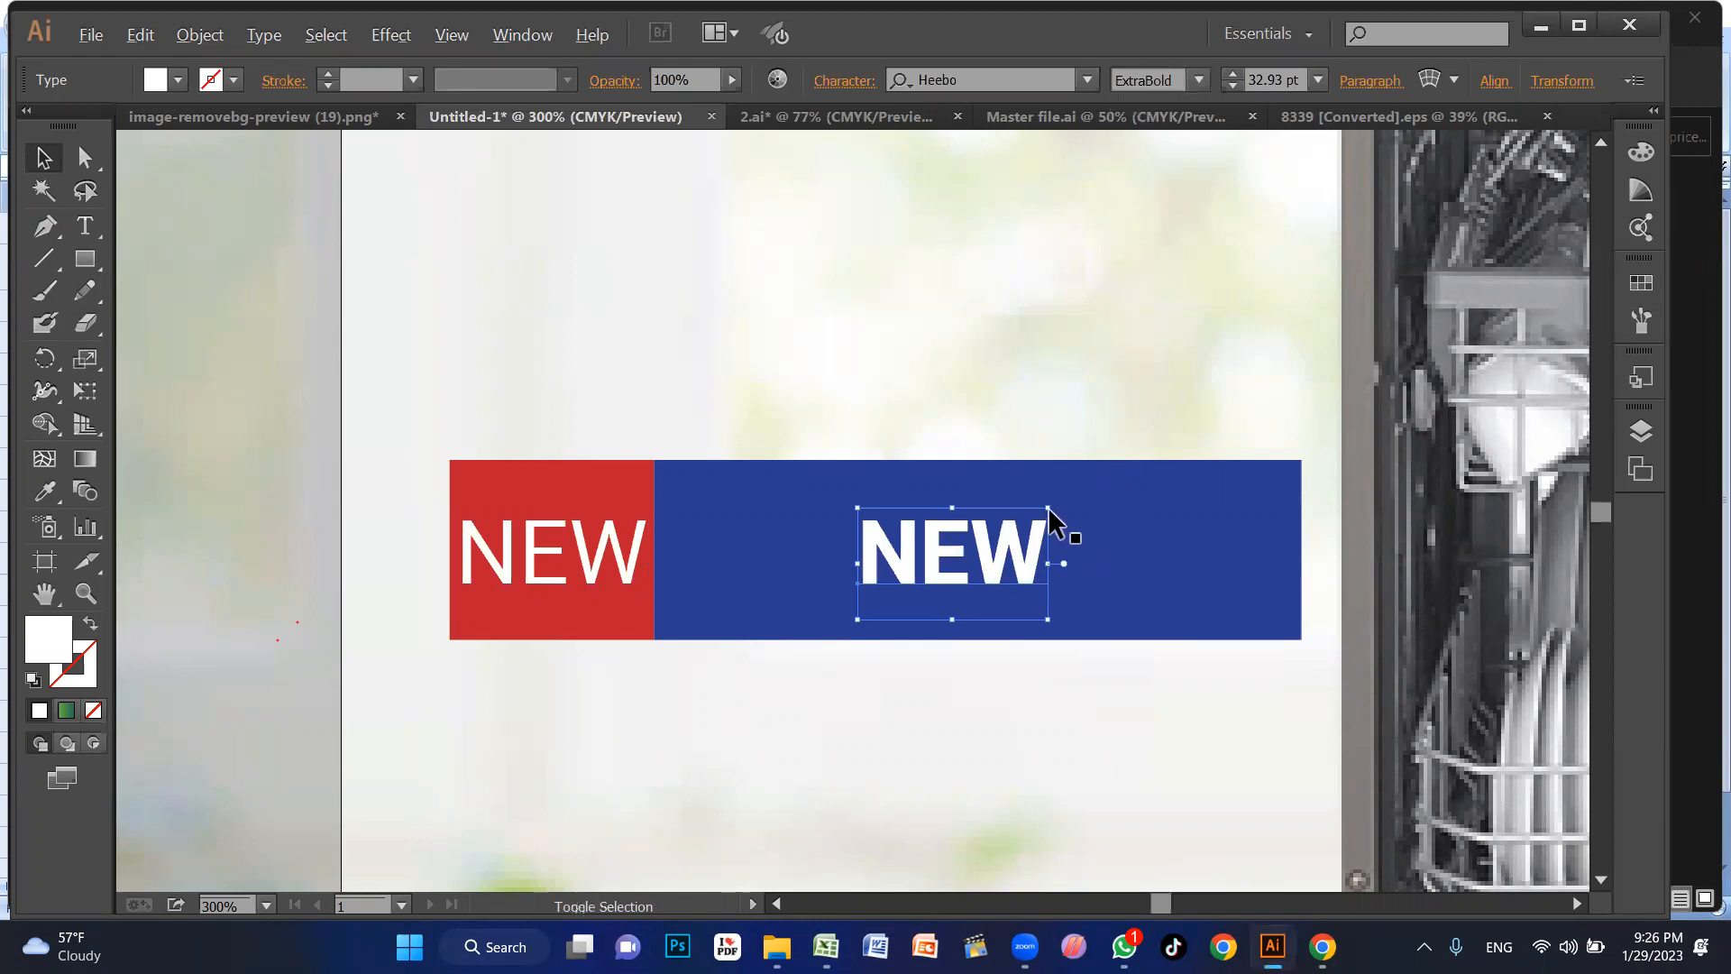
{"action": "left_click", "coordinate": [1056, 522], "text": "shift"}
{"action": "left_click_drag", "start_coordinate": [1077, 546], "coordinate": [1129, 561]}
Step: Check the discounted price on the dishwasher's product page and replace the text on the blue block with 214,500
{"action": "left_click", "coordinate": [1322, 946]}
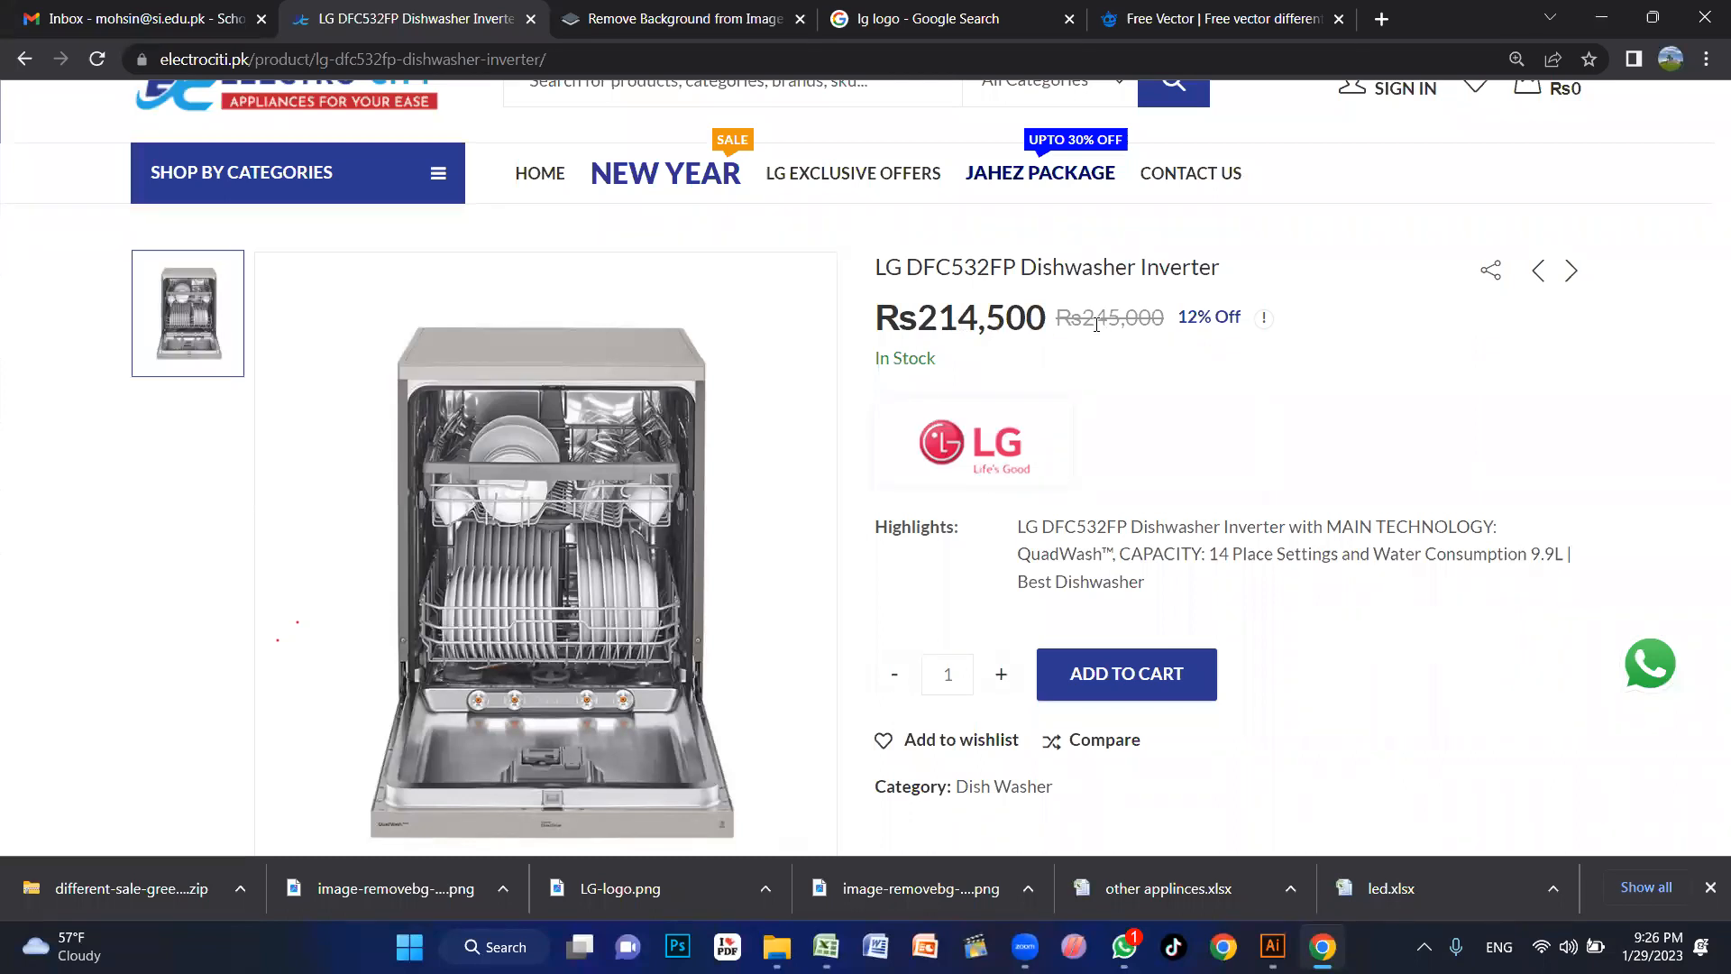
{"action": "left_click", "coordinate": [1601, 18]}
{"action": "double_click", "coordinate": [927, 577]}
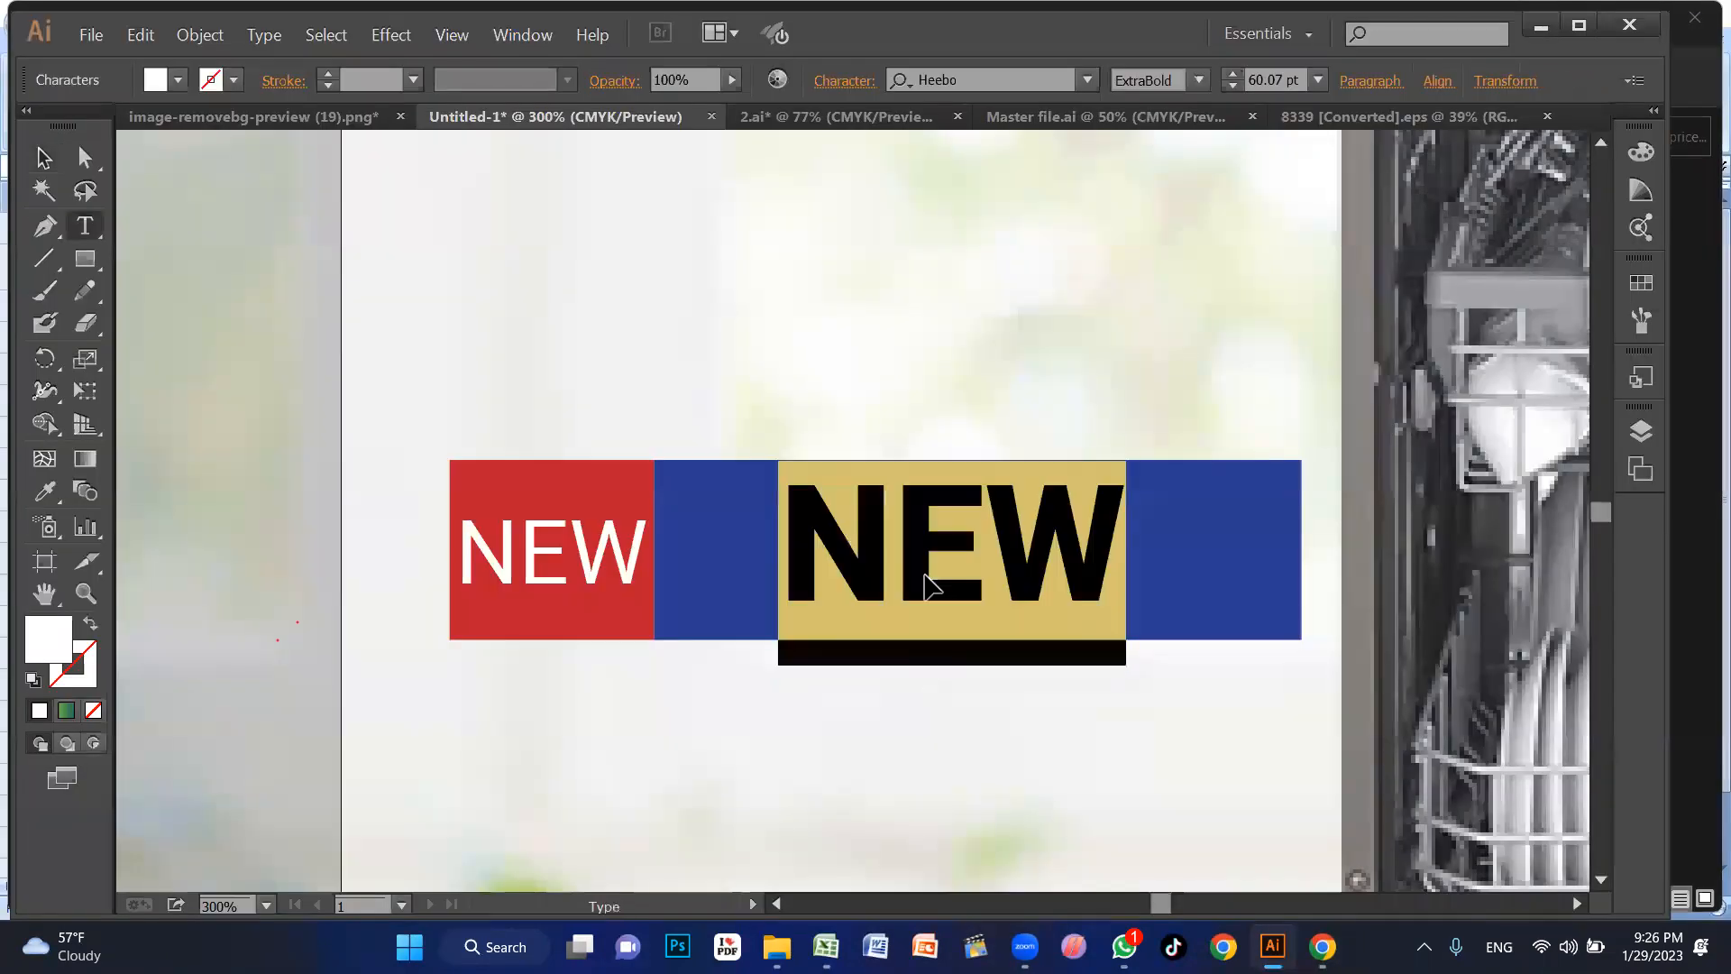
{"action": "type", "text": "21"}
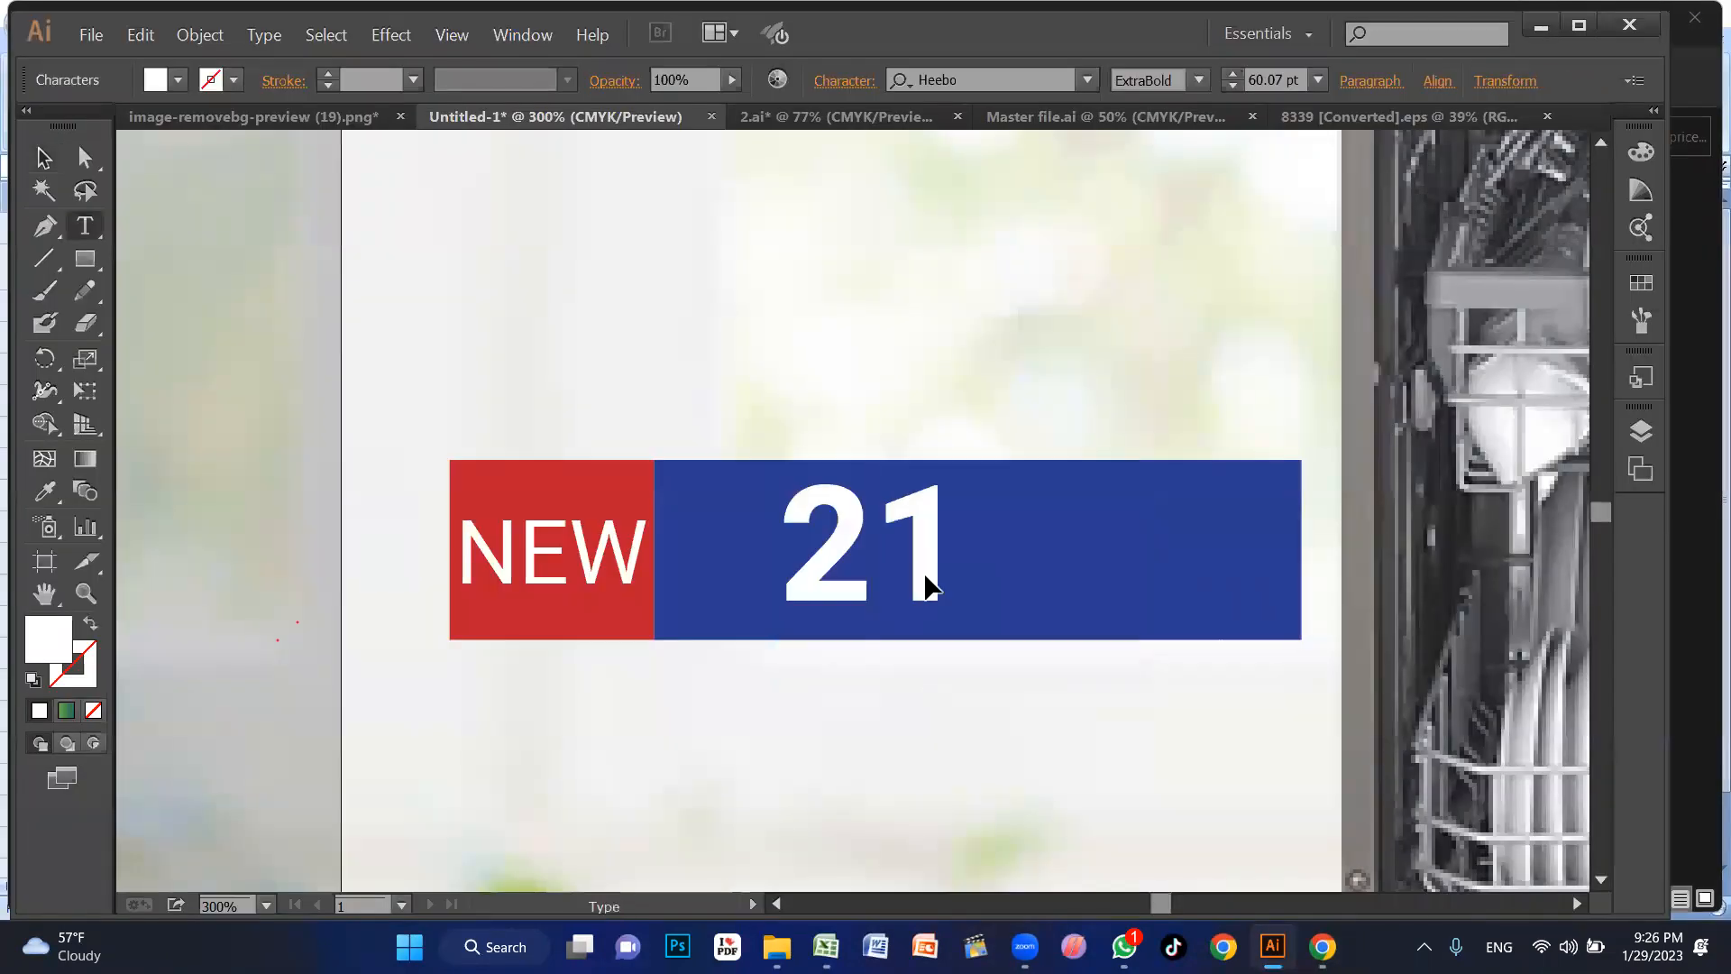
{"action": "type", "text": "4,"}
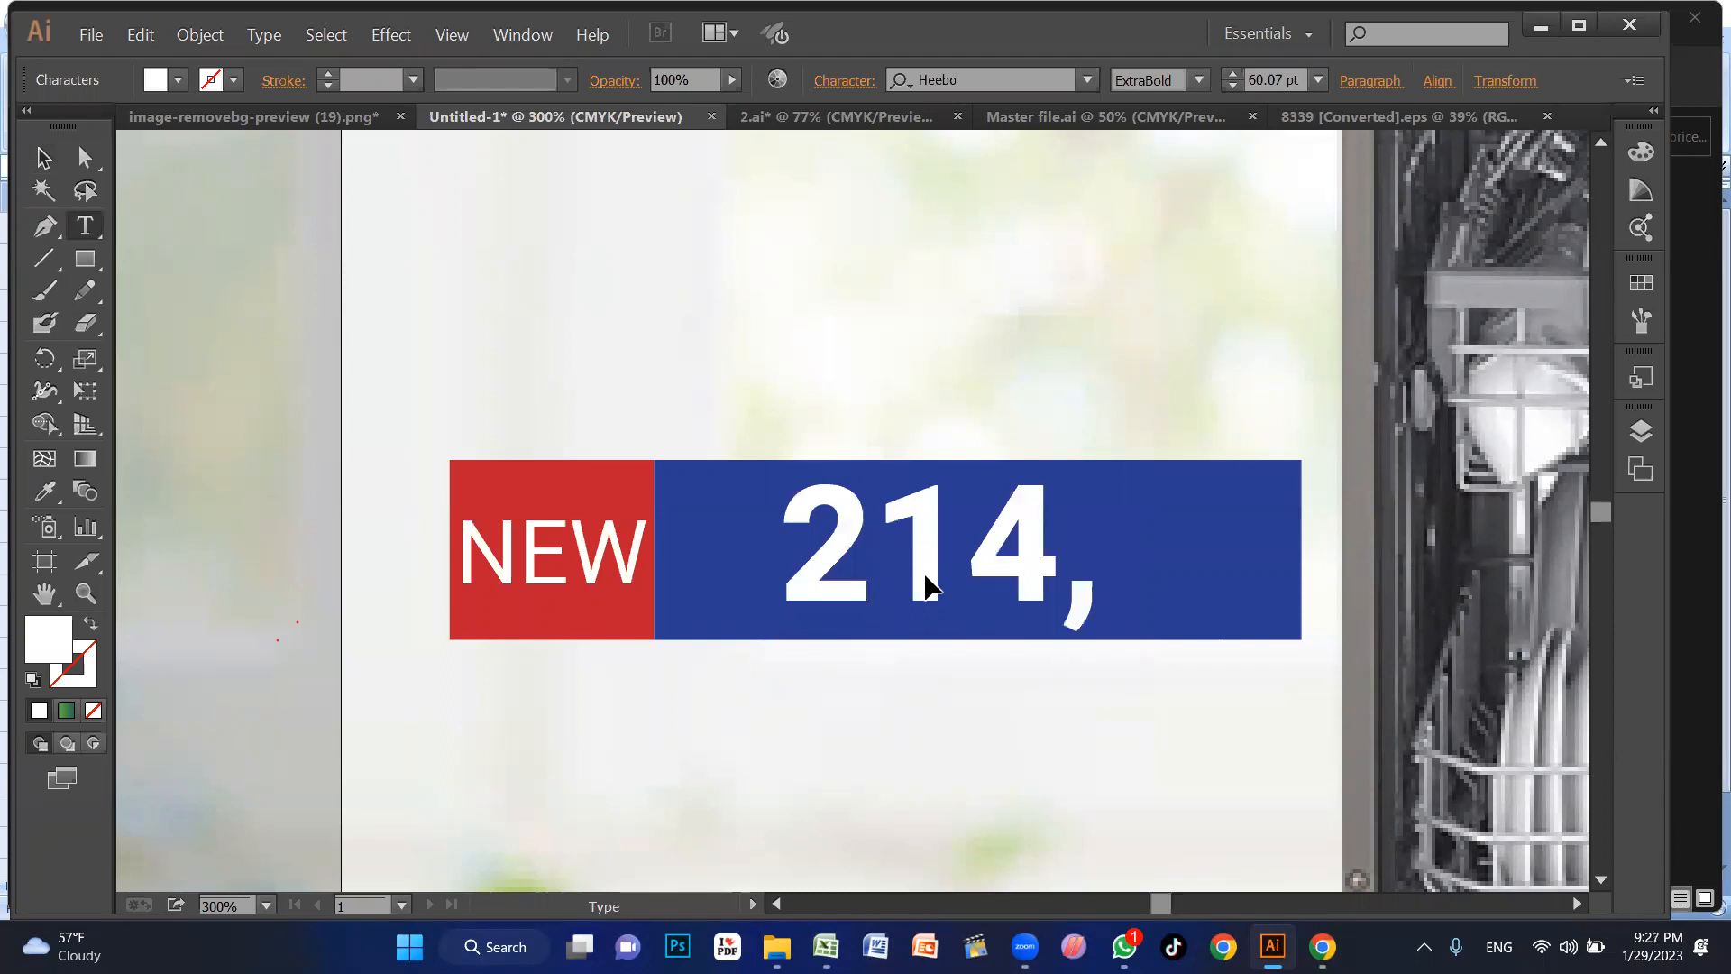
{"action": "type", "text": "500"}
{"action": "key", "text": "Escape"}
Step: Duplicate the 214,500 price above the label and fill the copy with the blue of the block
{"action": "left_click_drag", "start_coordinate": [1020, 570], "coordinate": [834, 391]}
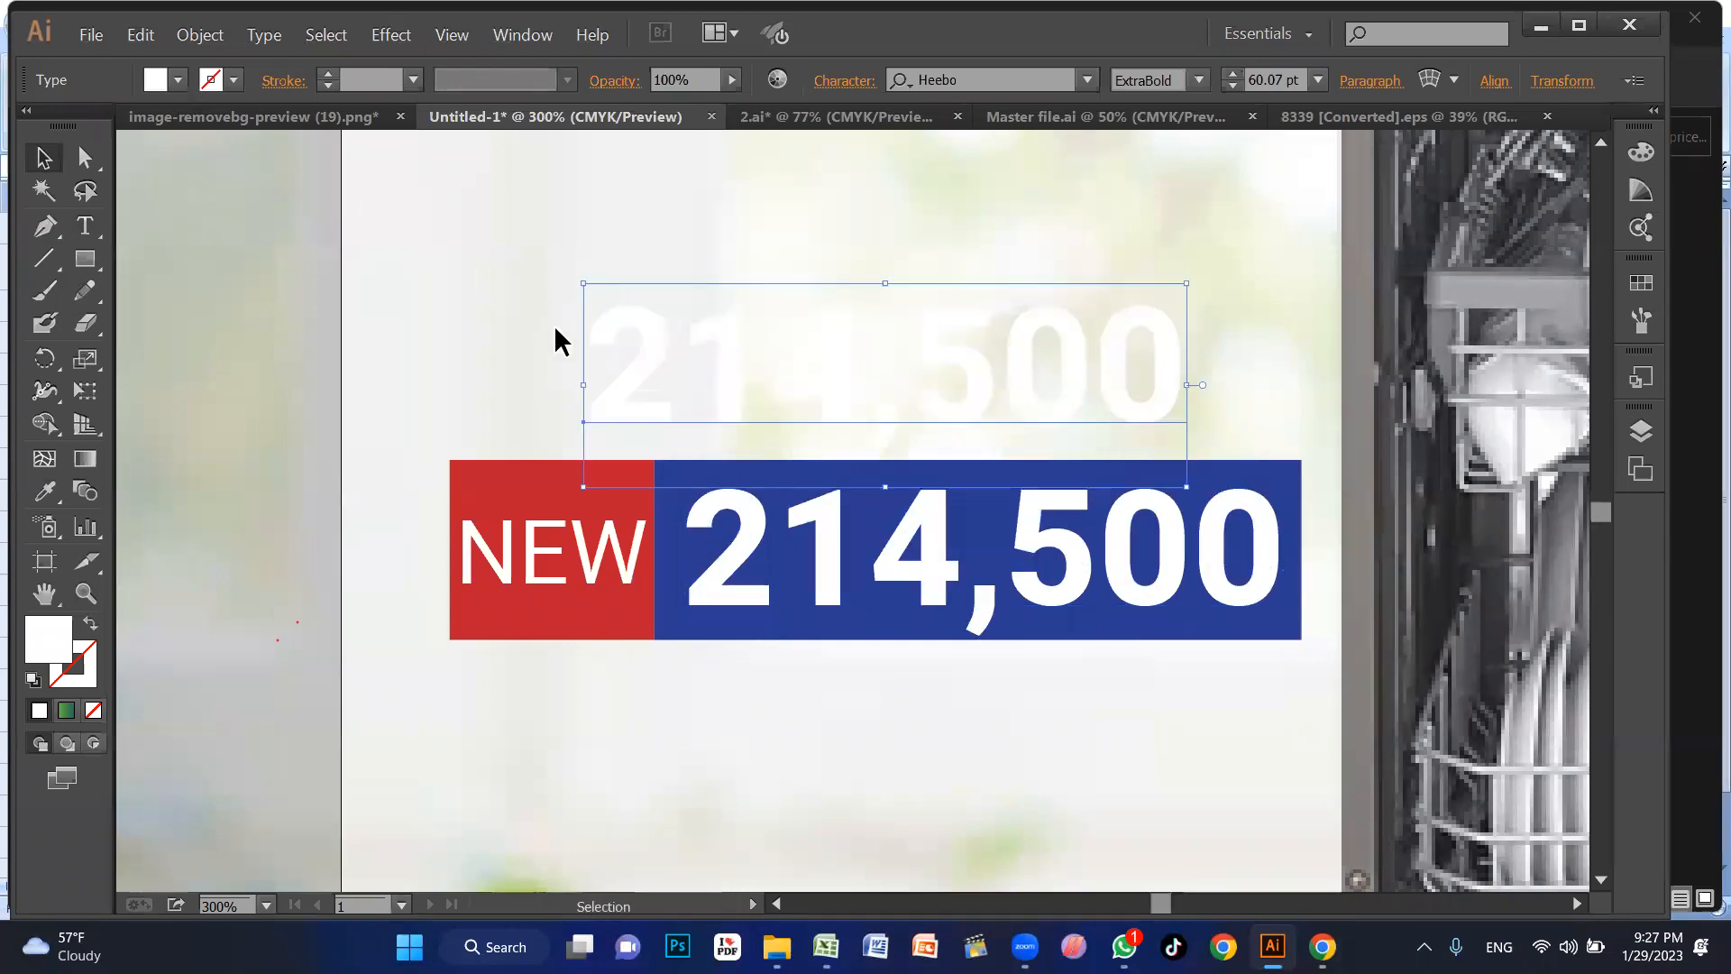
{"action": "key", "text": "i"}
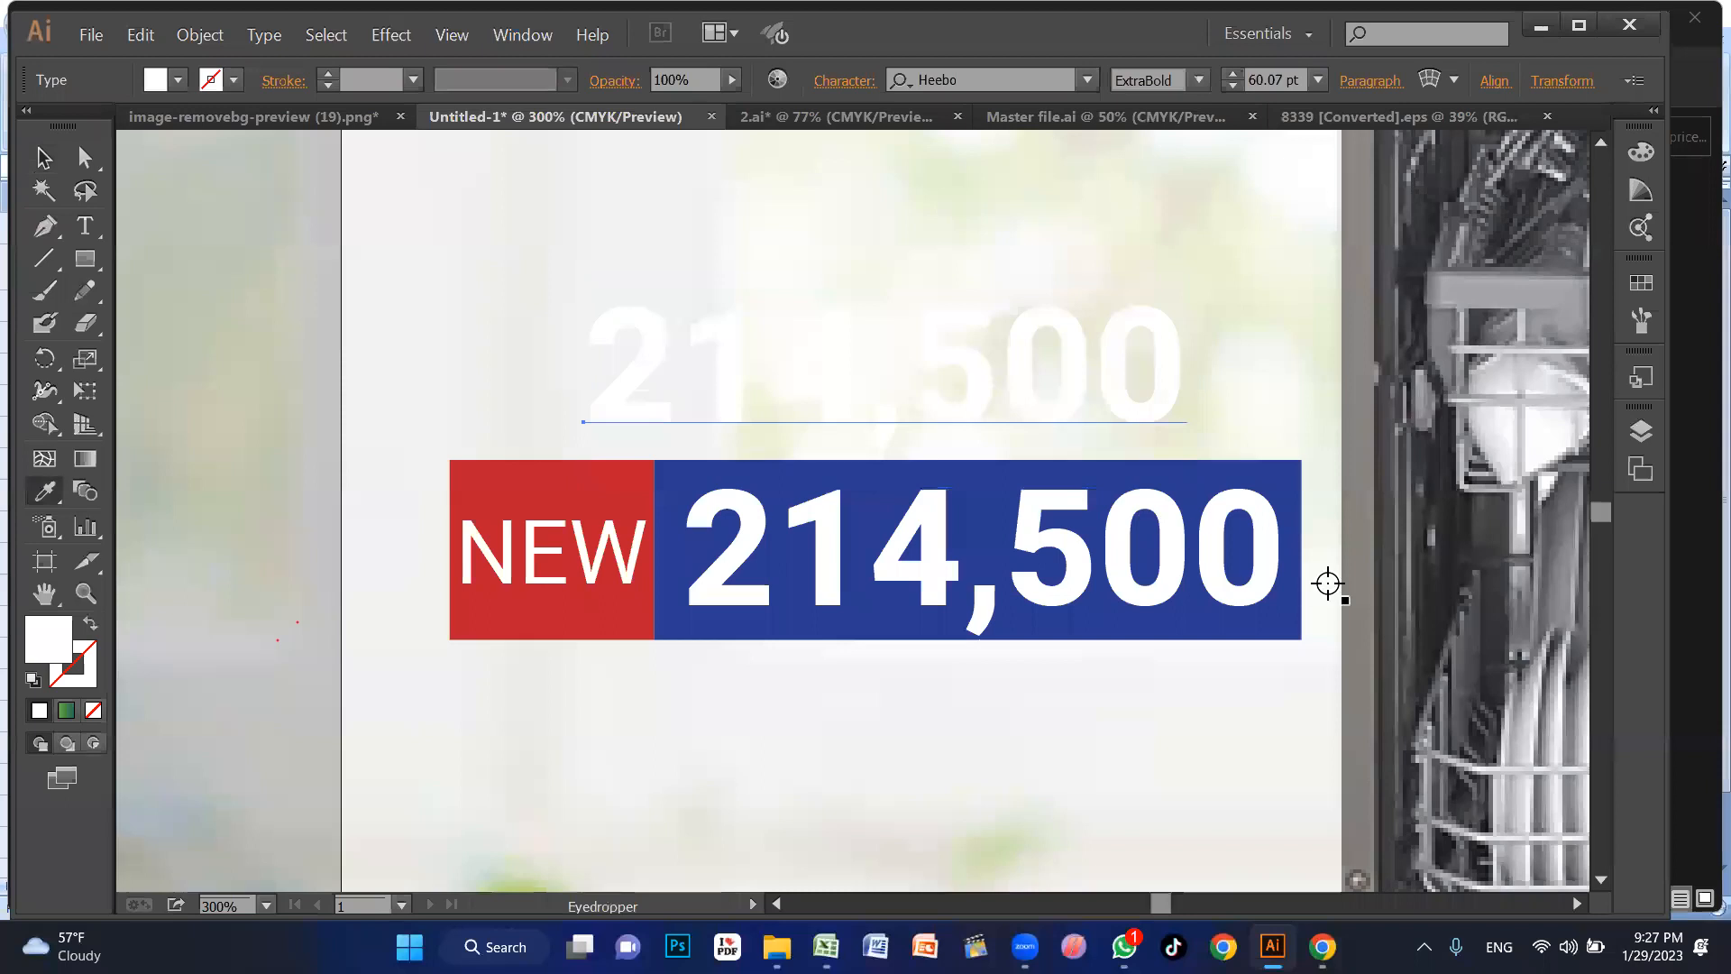
{"action": "left_click", "coordinate": [1293, 632]}
{"action": "key", "text": "v"}
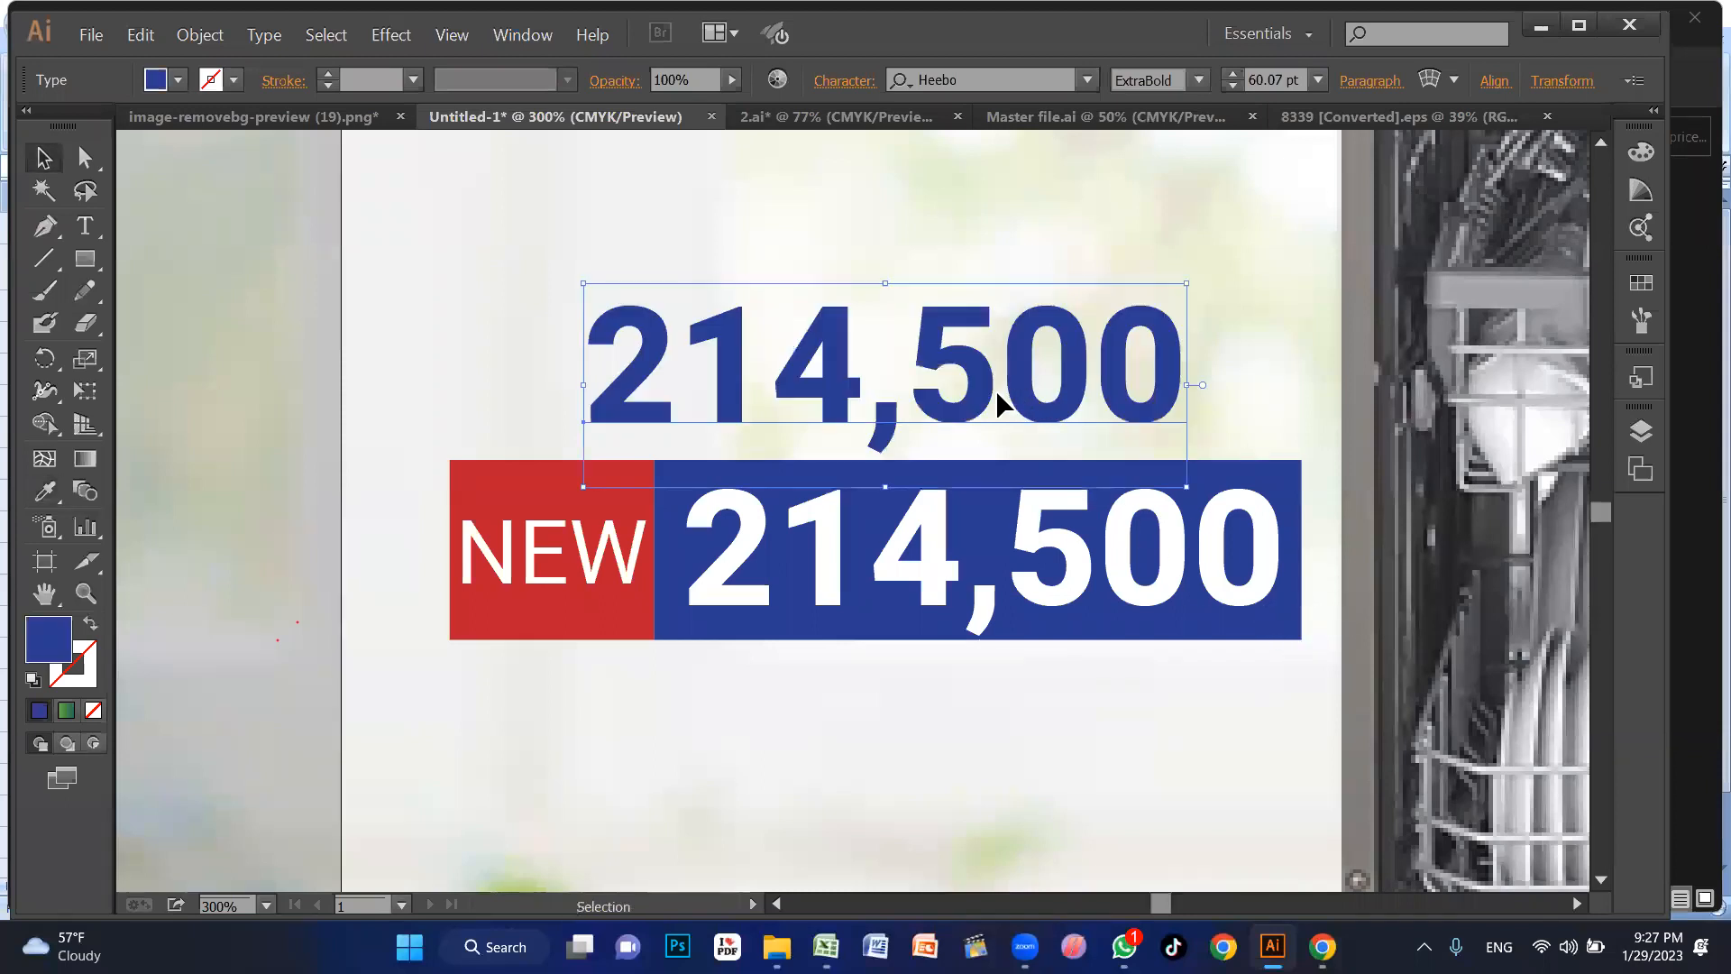
Step: Set the blue price copy to Heebo Regular and scale it down to about 44 pt
{"action": "left_click", "coordinate": [1200, 79]}
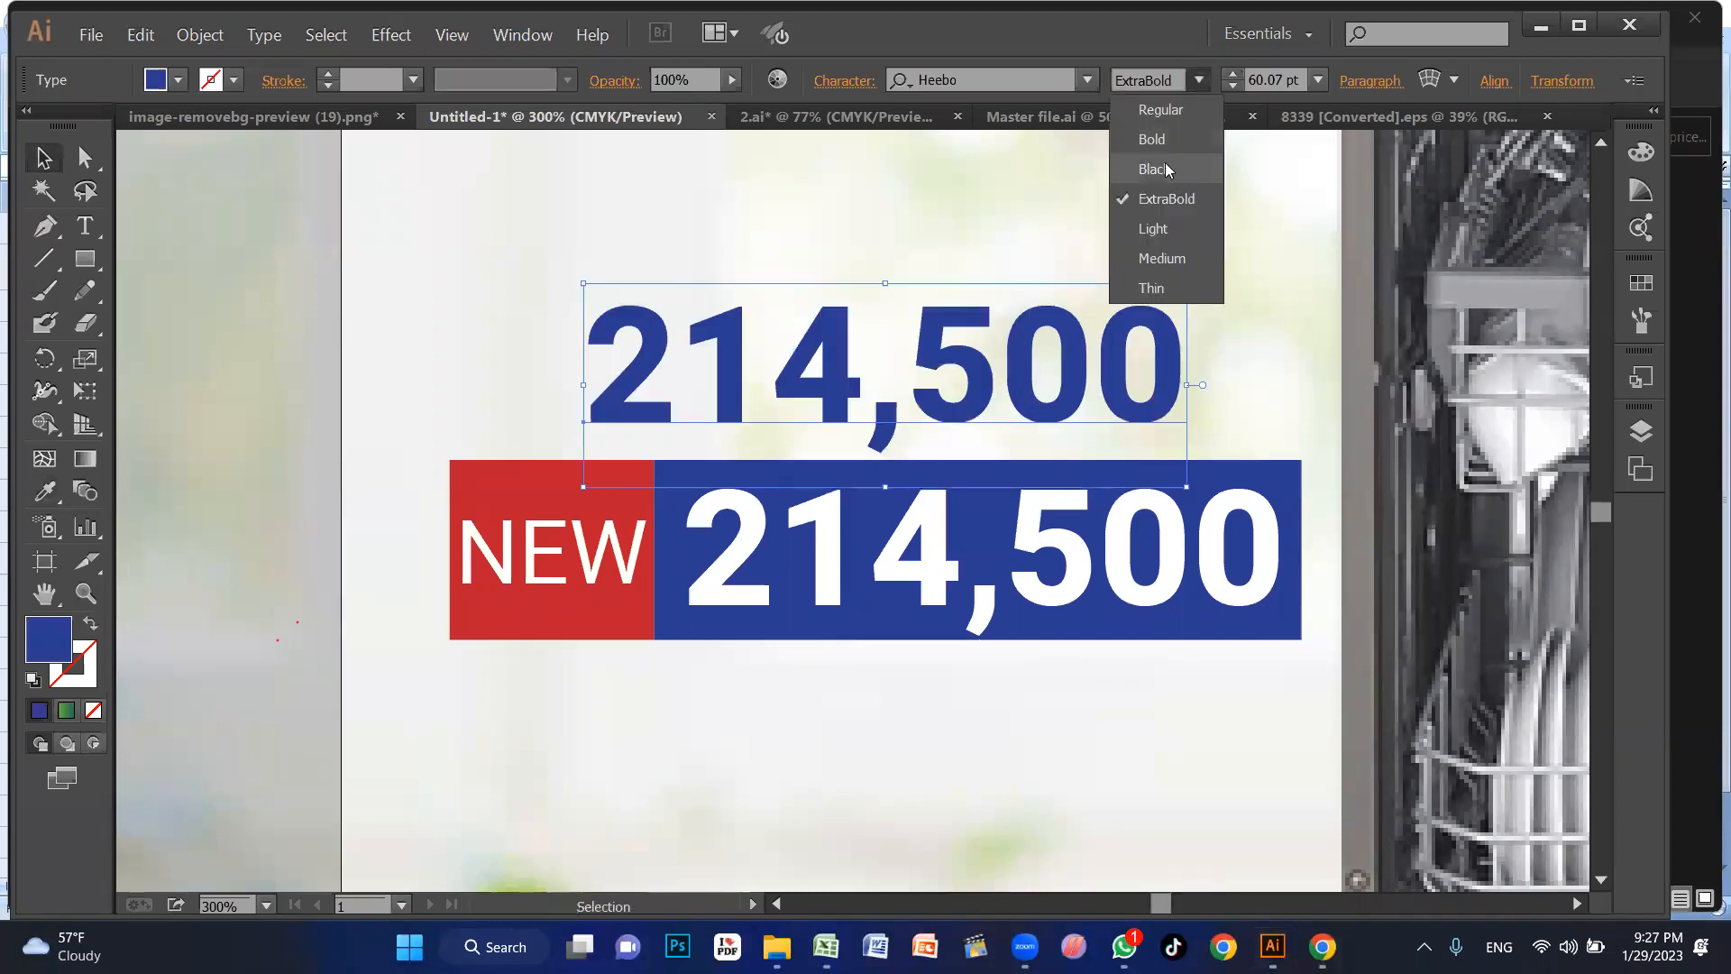
{"action": "left_click", "coordinate": [1183, 112]}
{"action": "left_click_drag", "start_coordinate": [1162, 283], "coordinate": [1084, 309]}
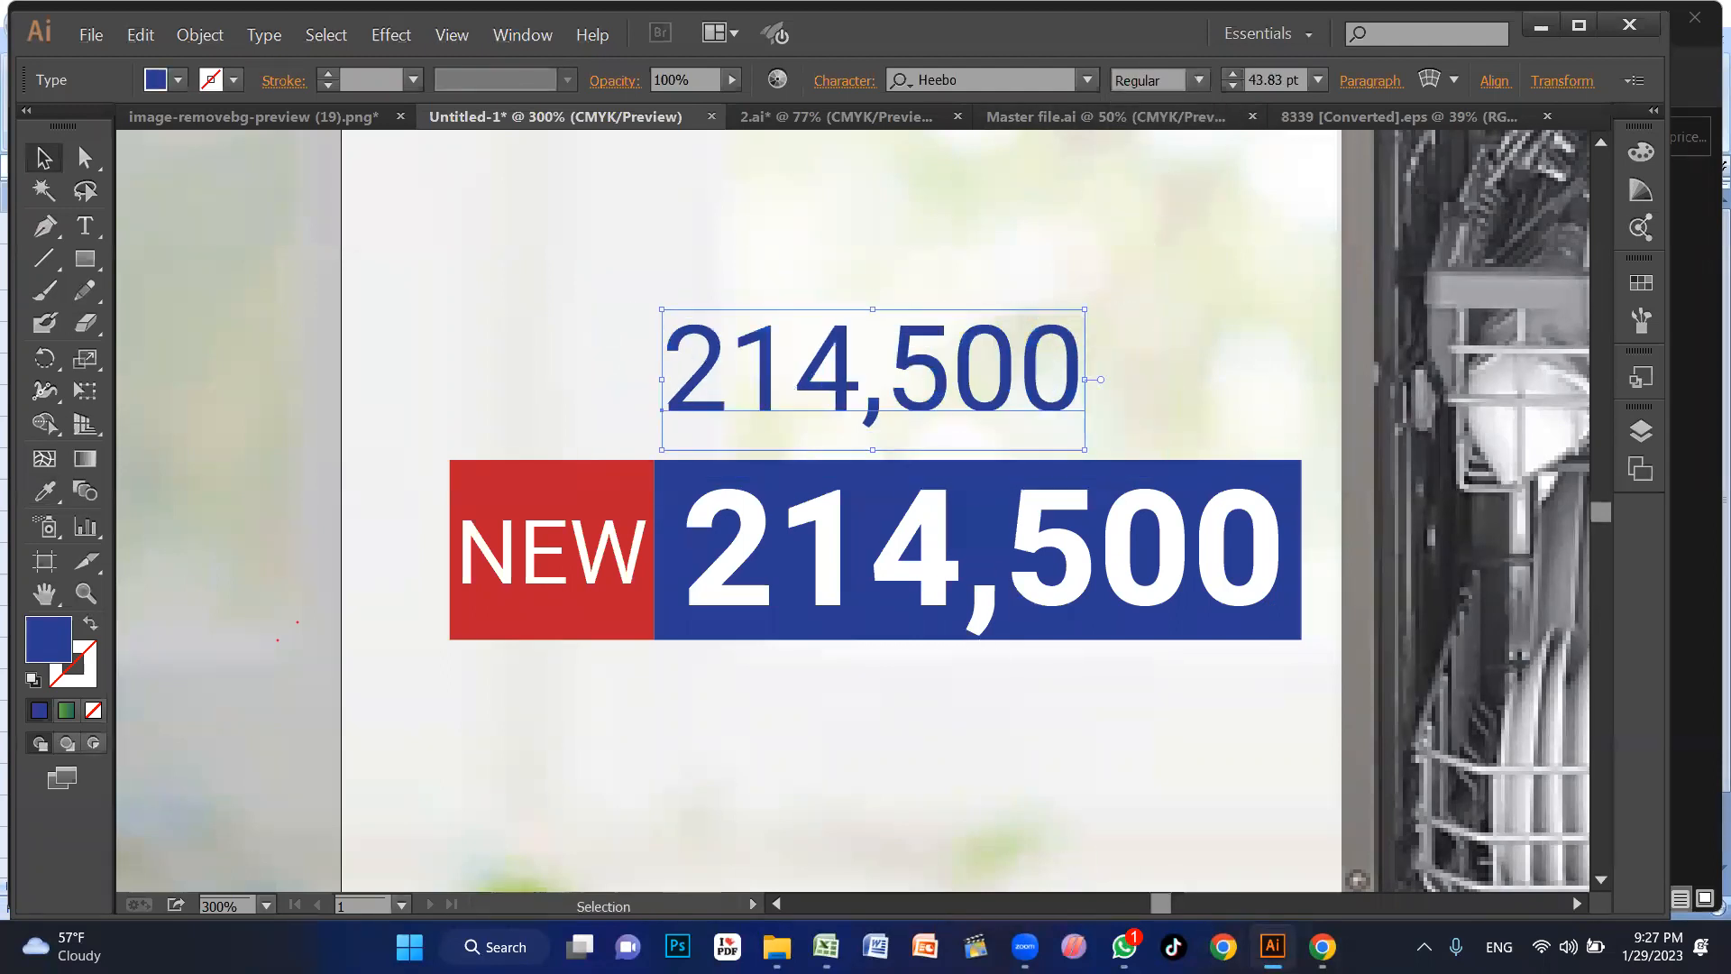
Step: Check the original price on the product page and change the blue price above the label to 245,000
{"action": "left_click", "coordinate": [1323, 946]}
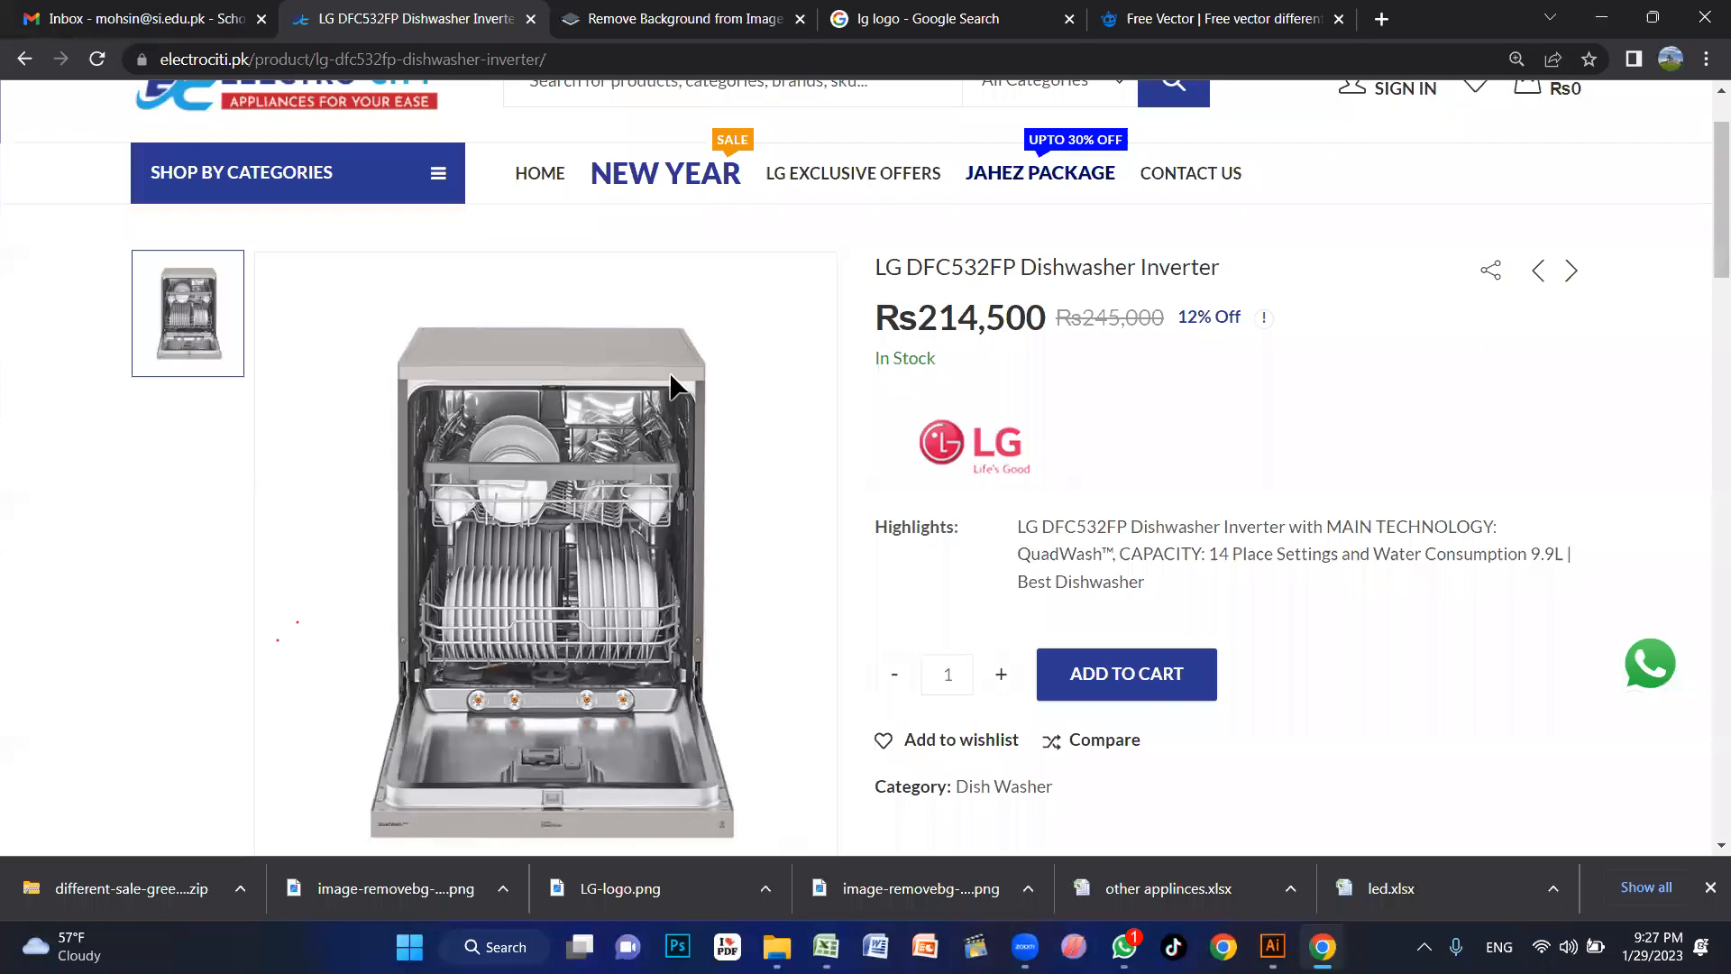
{"action": "key", "text": "alt+Tab"}
{"action": "left_click", "coordinate": [1071, 375], "text": "shift"}
{"action": "type", "text": "45,000"}
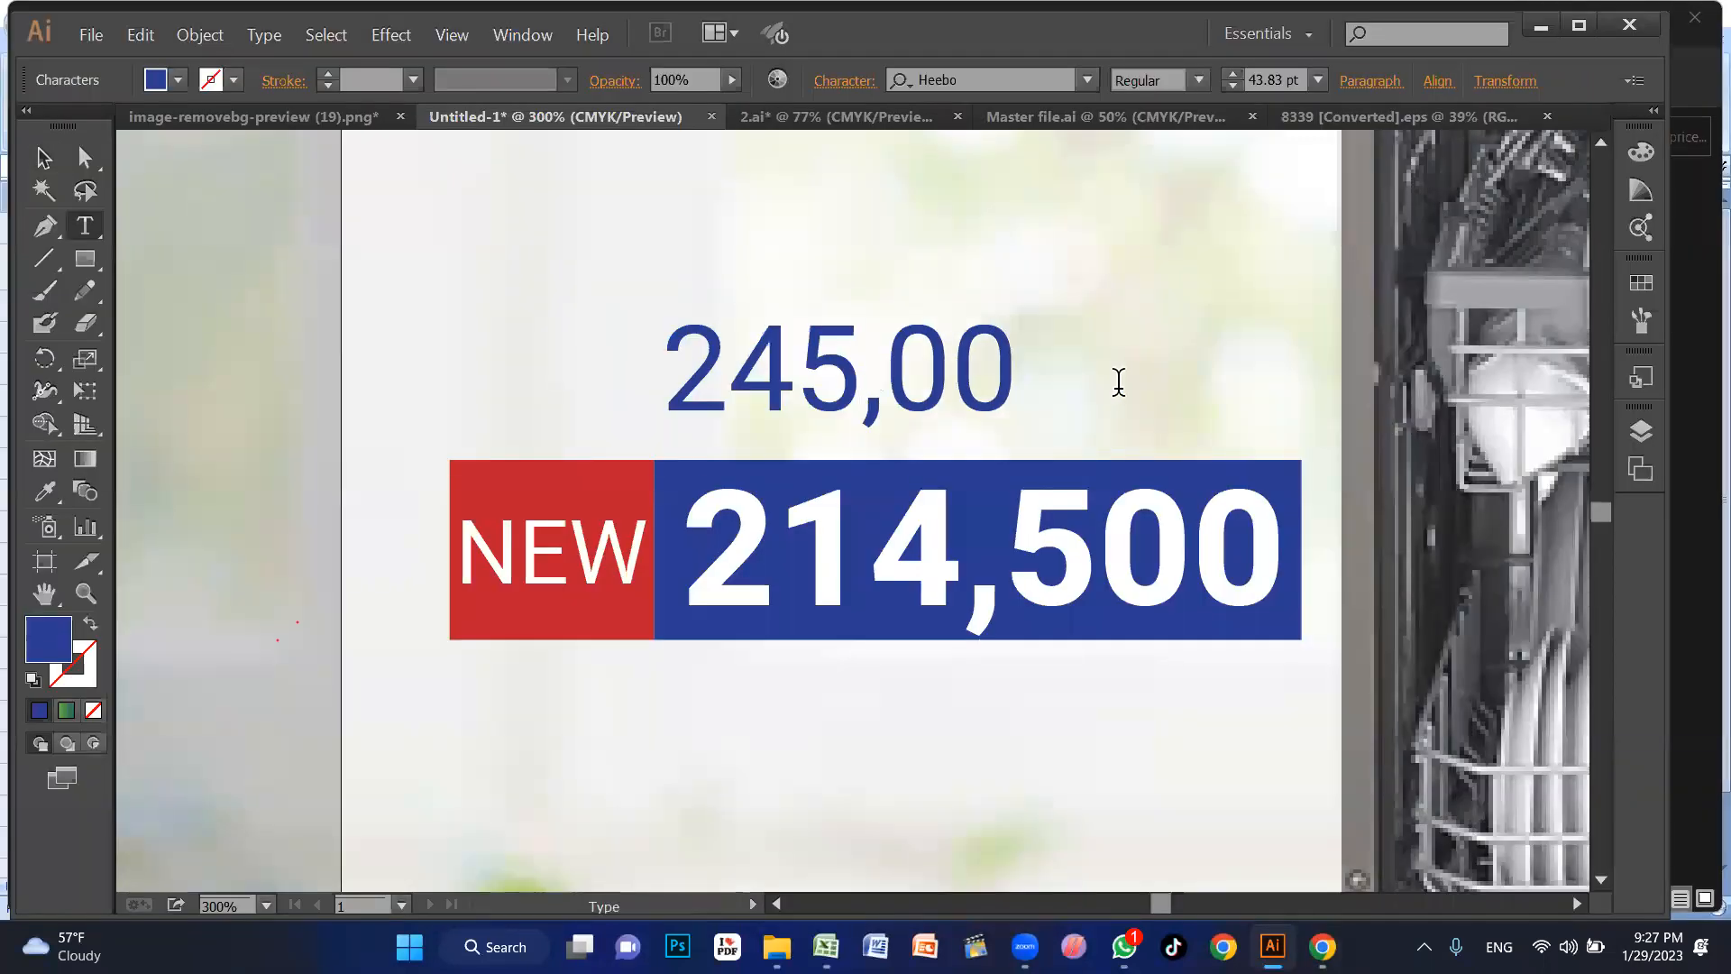
{"action": "key", "text": "Escape"}
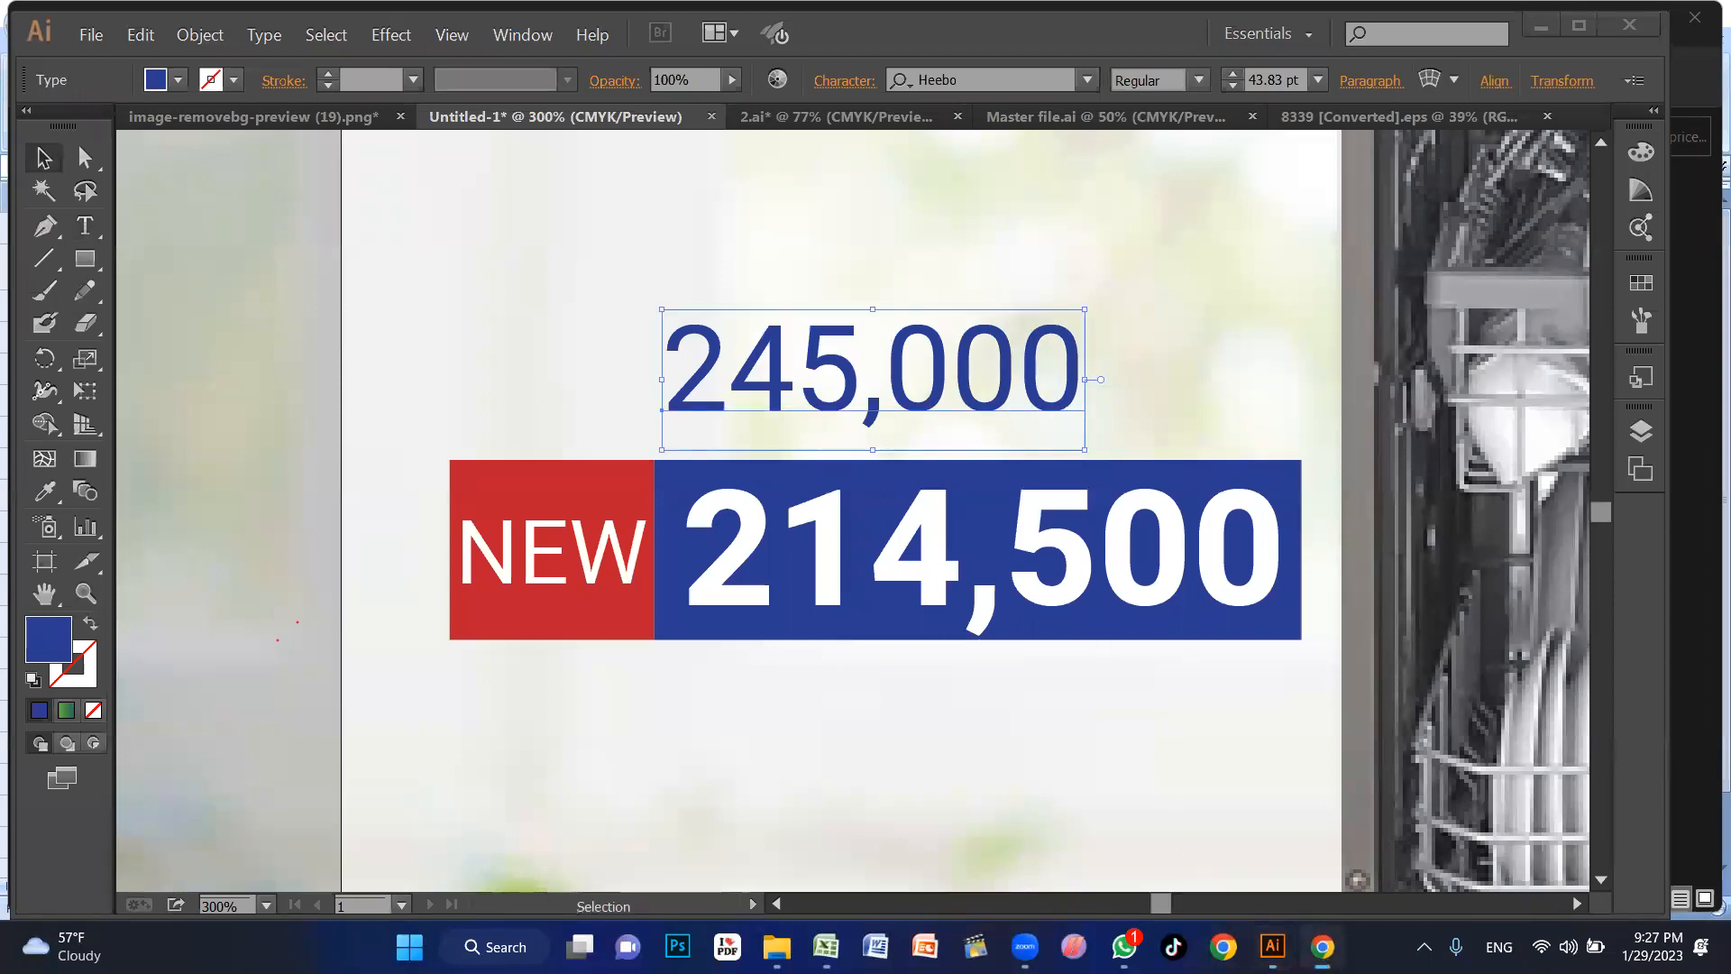
{"action": "key", "text": "alt+Tab"}
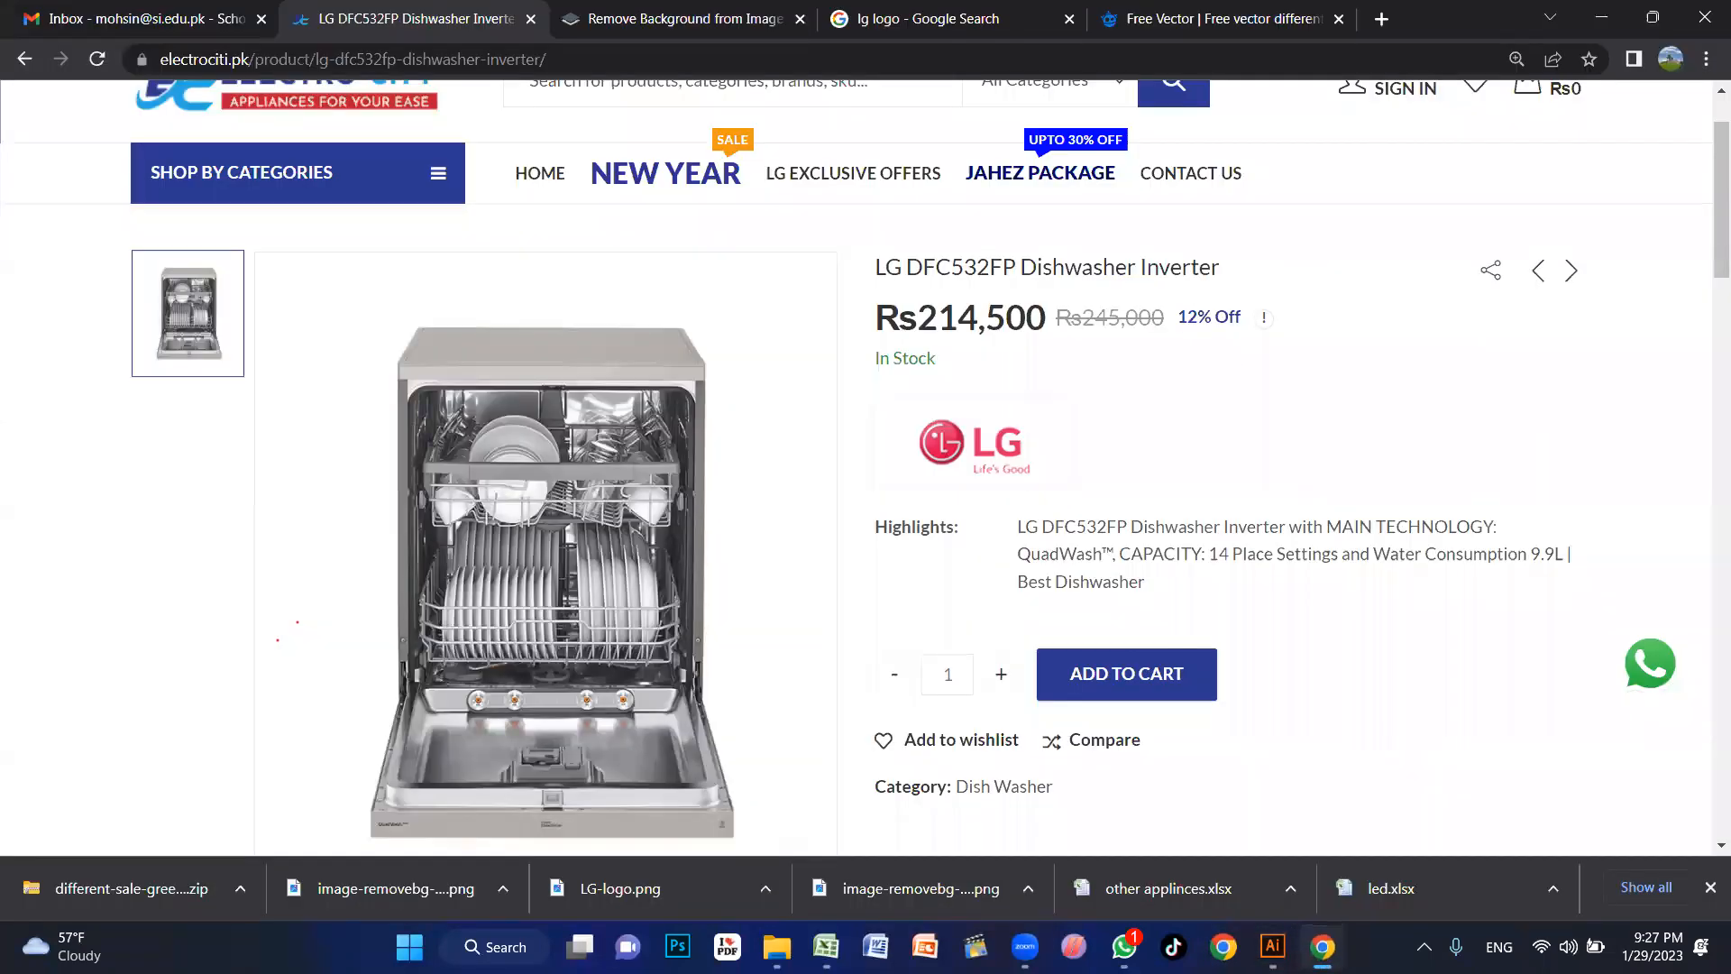
{"action": "key", "text": "alt+Tab"}
{"action": "left_click", "coordinate": [940, 738]}
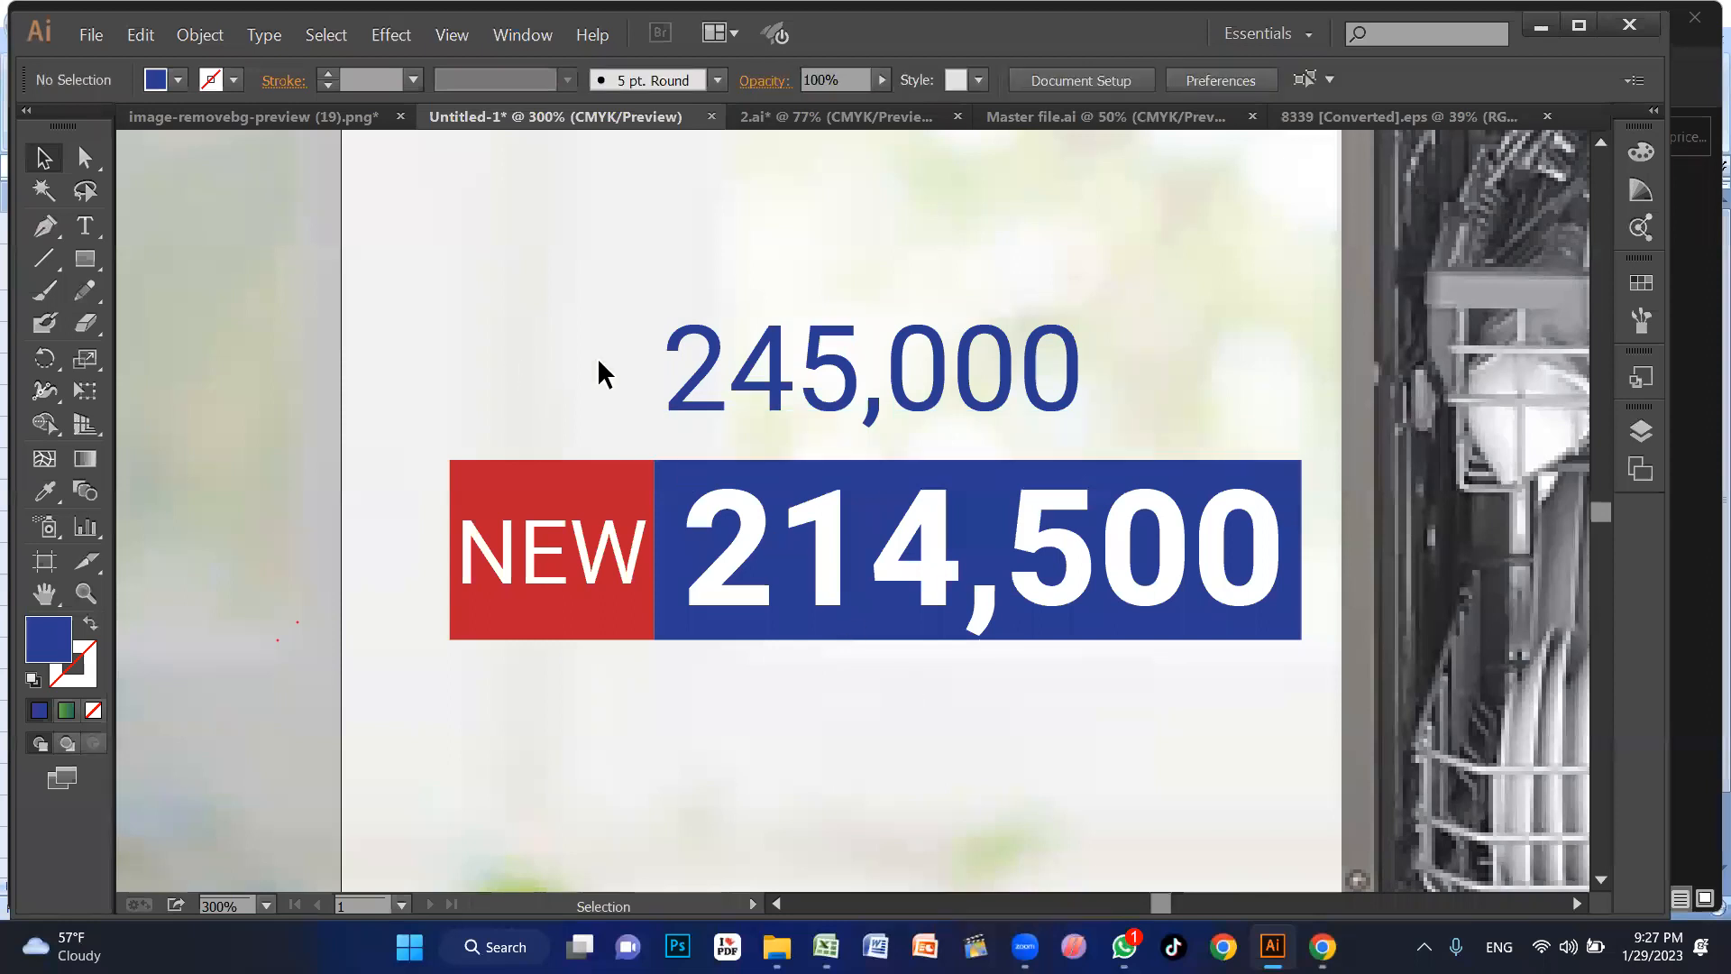
Step: Draw a horizontal line through the 245,000 price, extending slightly past both ends, and give it a blue stroke
{"action": "left_click", "coordinate": [43, 258]}
{"action": "left_click_drag", "start_coordinate": [628, 377], "coordinate": [1153, 376]}
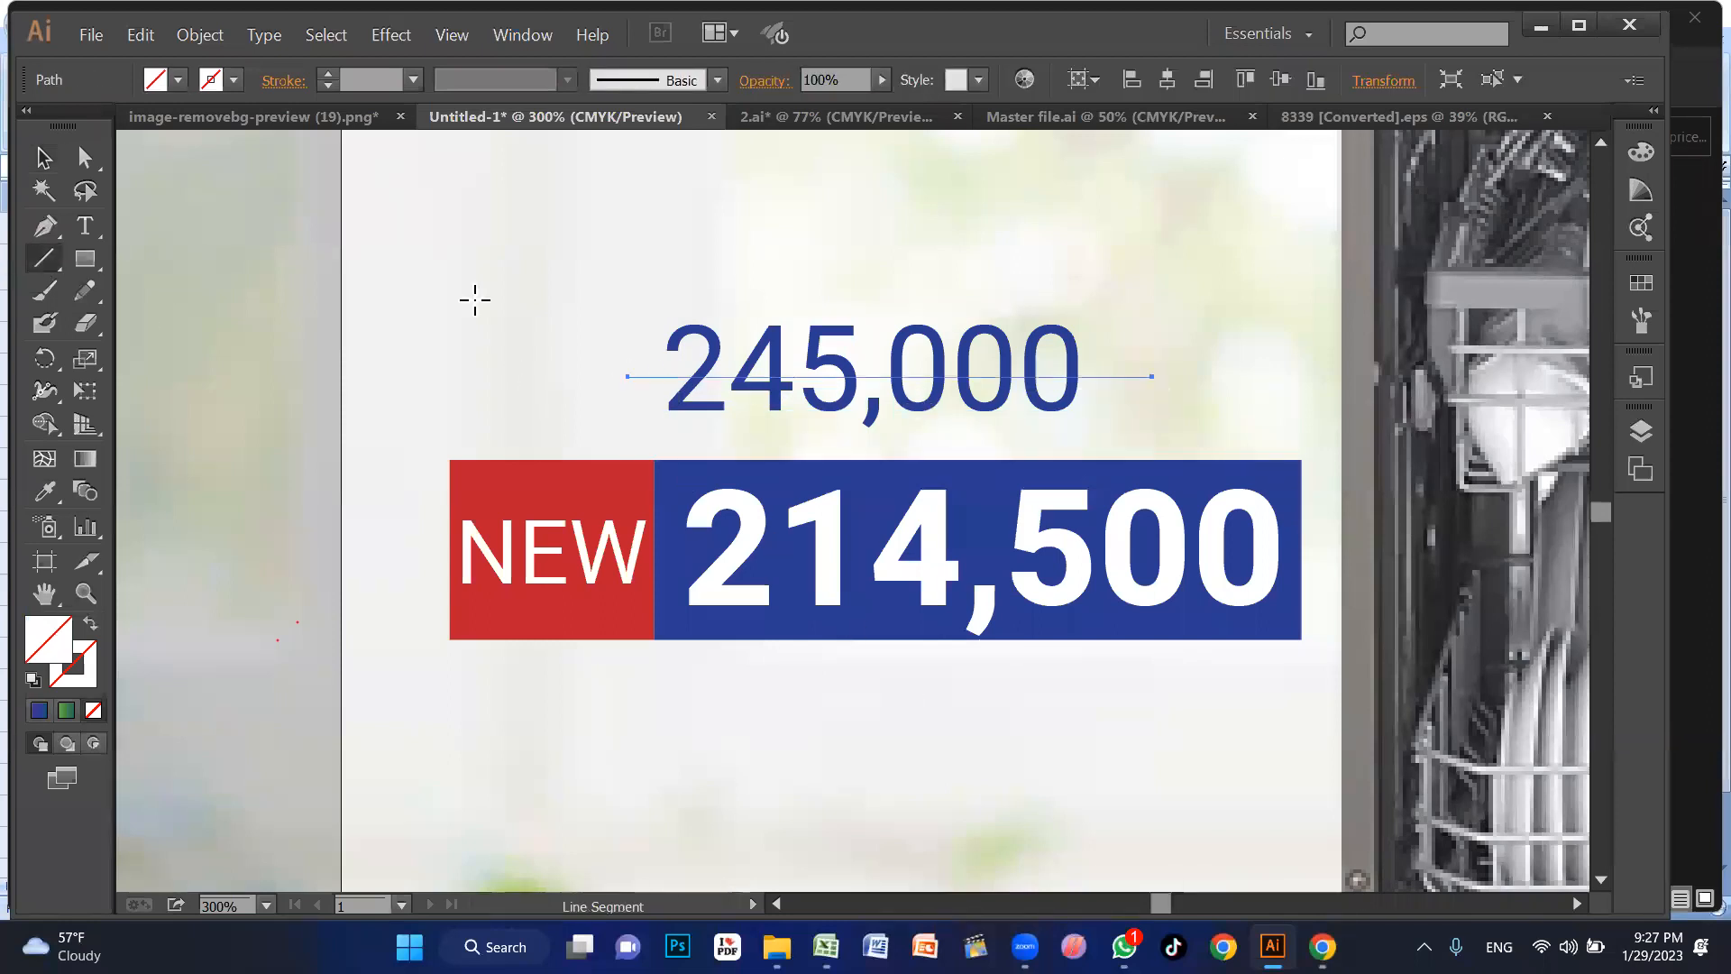
{"action": "left_click", "coordinate": [233, 80]}
{"action": "left_click", "coordinate": [169, 125]}
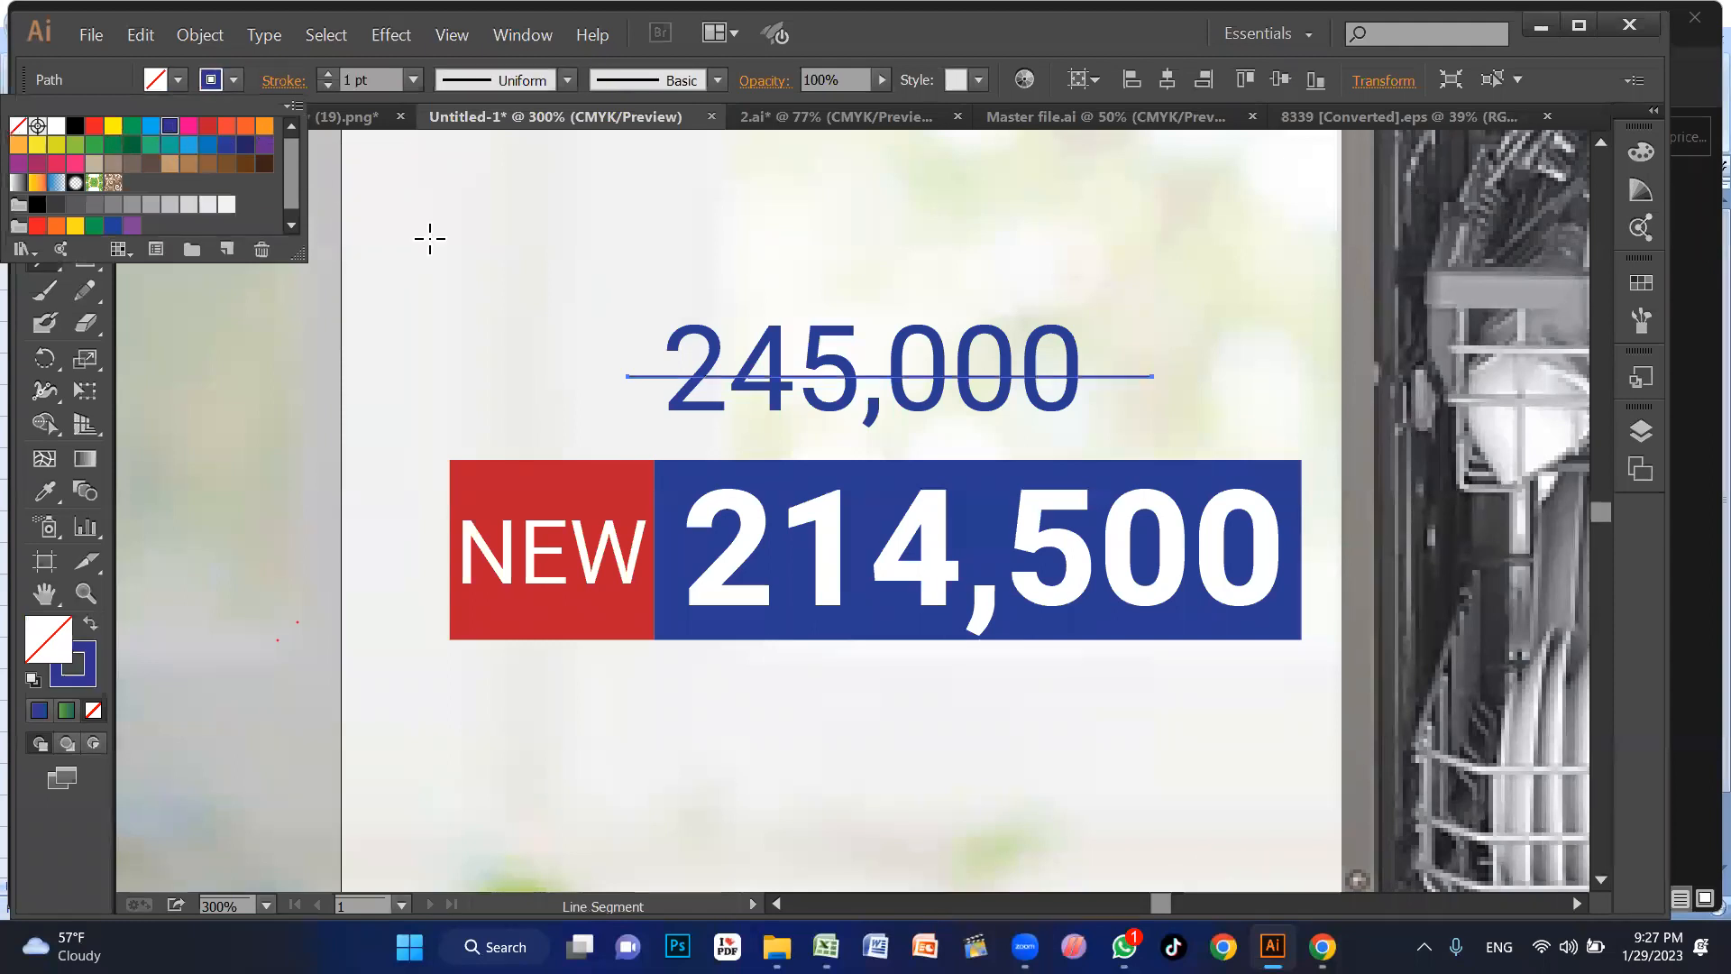
{"action": "key", "text": "Escape"}
Step: Increase the strikethrough line's stroke to 3 pt and nudge the line slightly so it is centred on the 245,000 price
{"action": "key", "text": "v"}
{"action": "left_click", "coordinate": [325, 76]}
{"action": "left_click", "coordinate": [324, 76]}
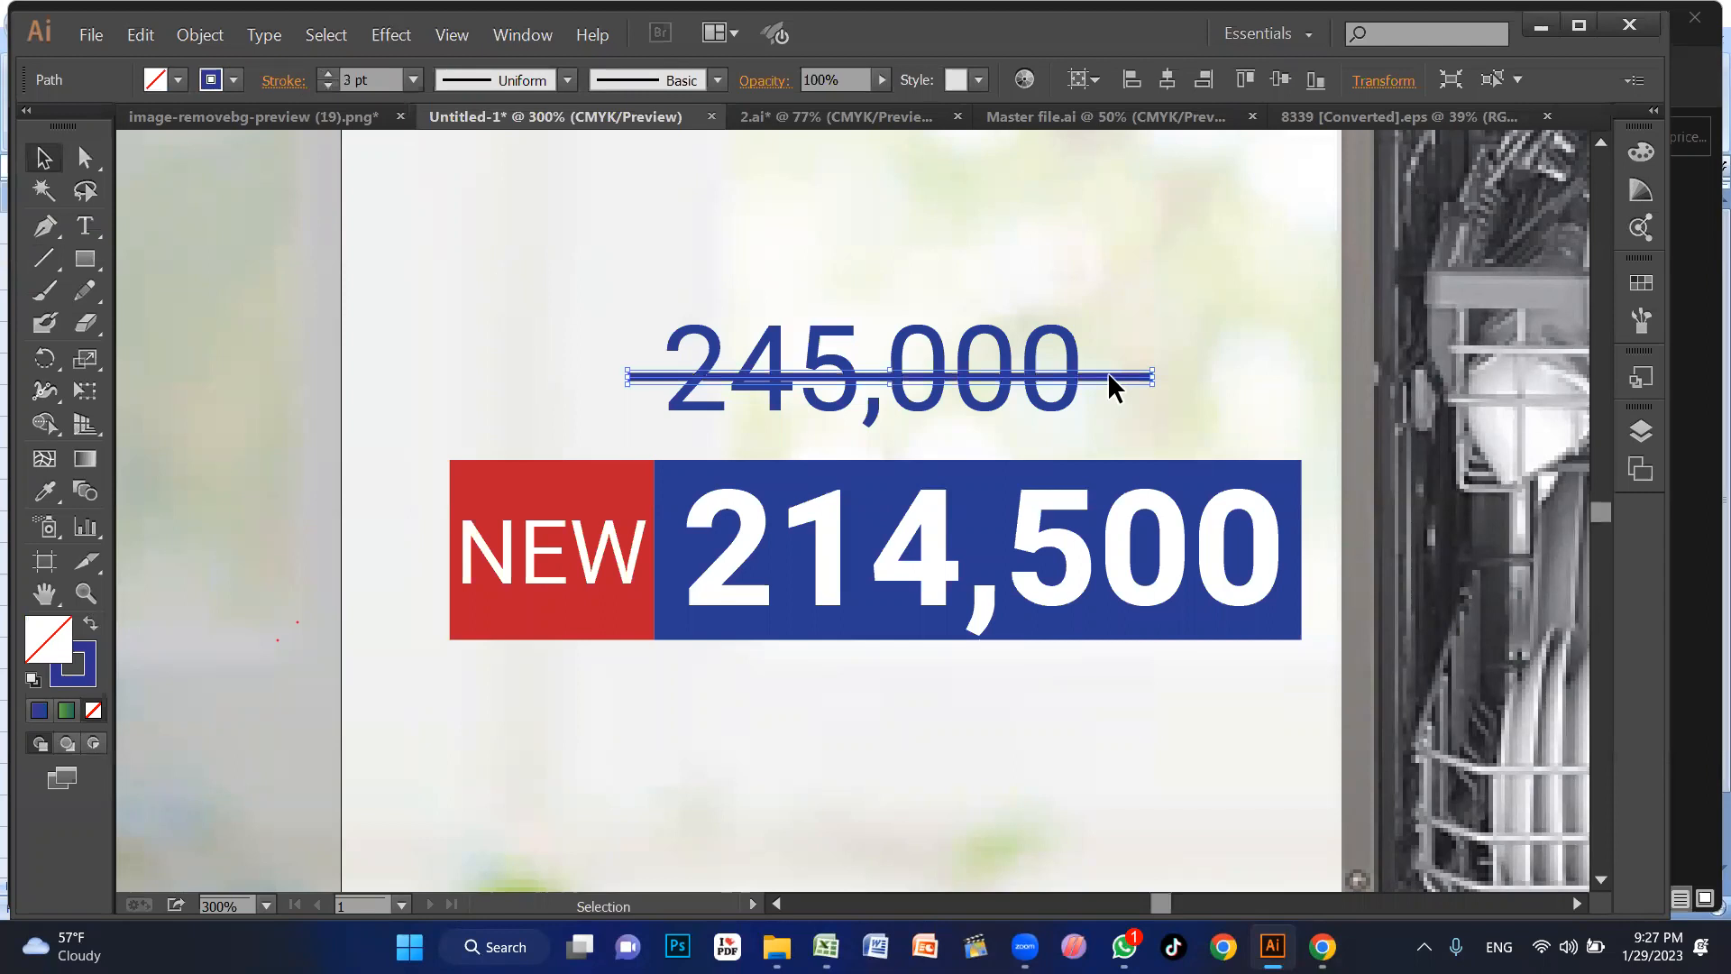
{"action": "left_click_drag", "start_coordinate": [1109, 374], "coordinate": [1095, 376]}
{"action": "left_click", "coordinate": [1220, 332]}
{"action": "key", "text": "ctrl+0"}
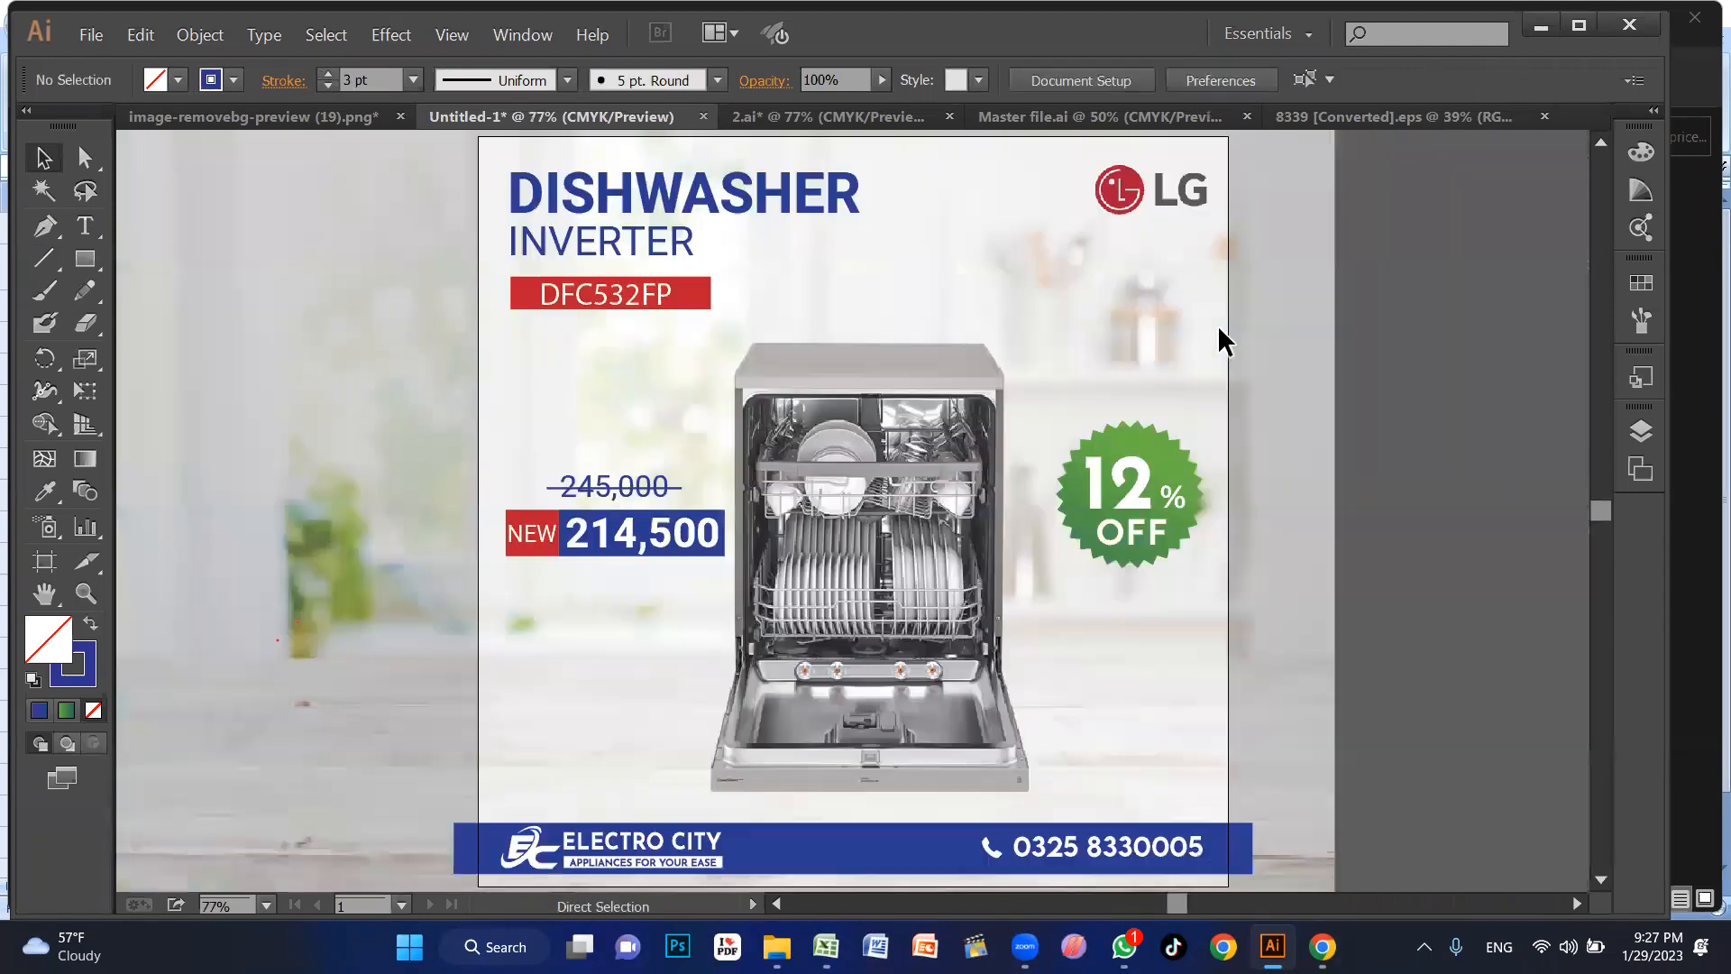
Step: Widen the red square behind NEW slightly by extending its left edge outward
{"action": "key", "text": "z"}
{"action": "left_click_drag", "start_coordinate": [401, 433], "coordinate": [765, 669]}
{"action": "left_click_drag", "start_coordinate": [571, 351], "coordinate": [907, 649]}
{"action": "key", "text": "v"}
{"action": "left_click", "coordinate": [611, 438]}
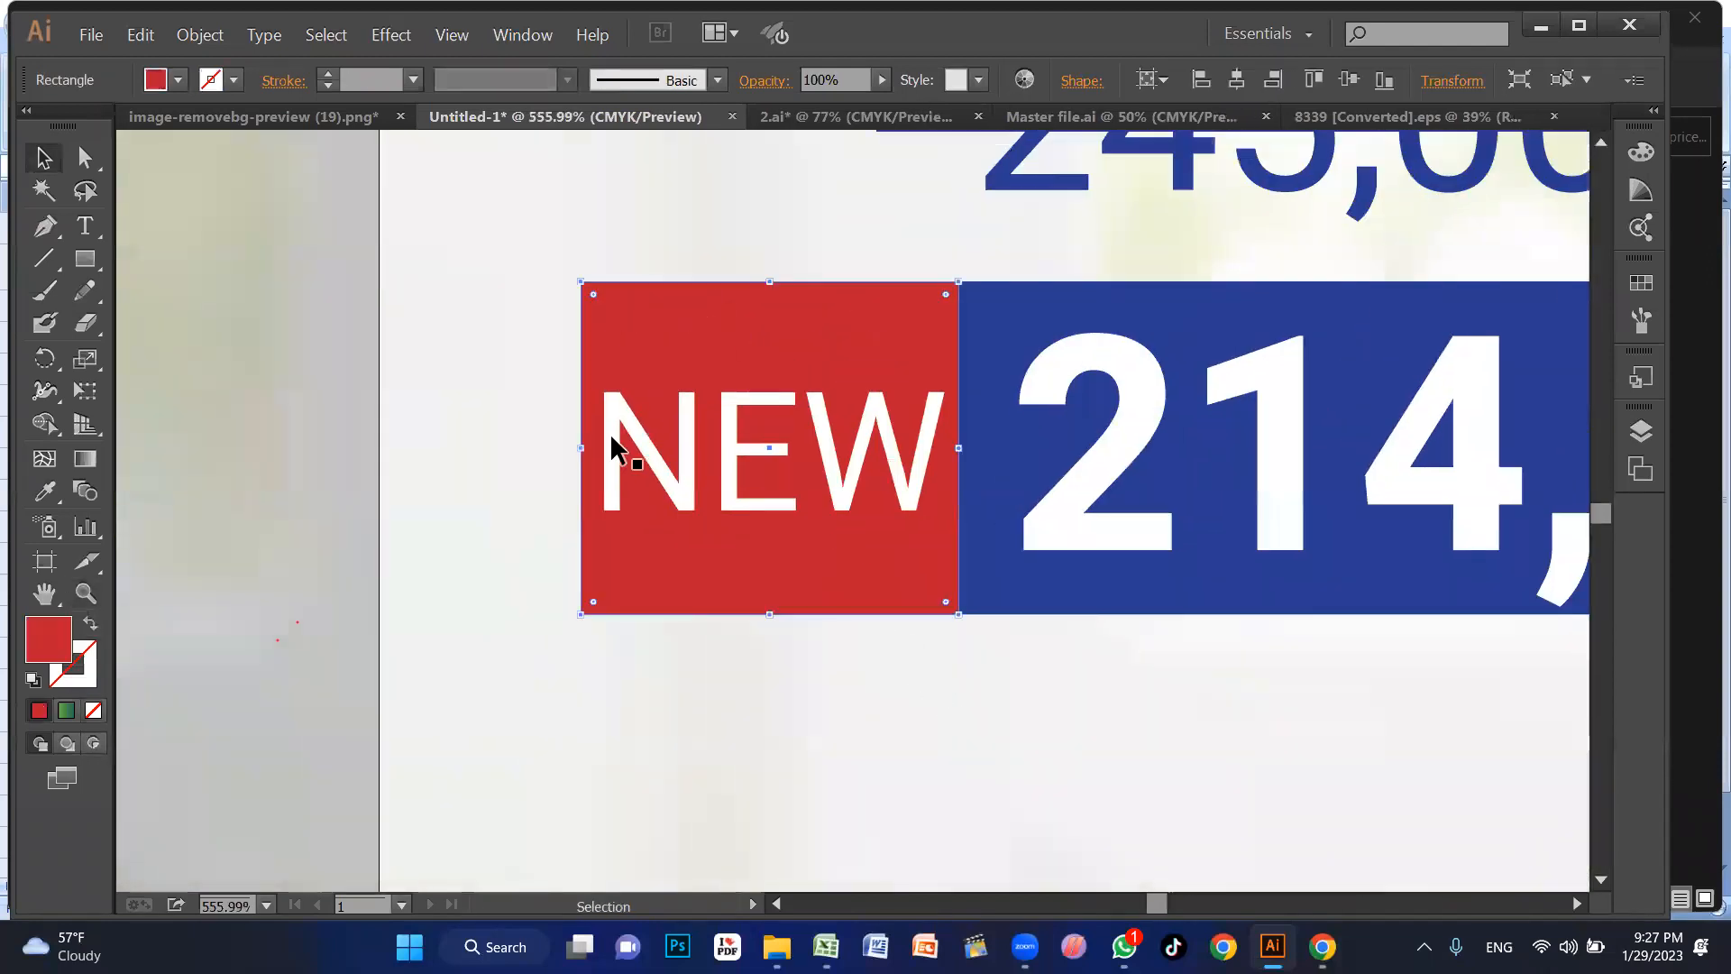
{"action": "left_click_drag", "start_coordinate": [582, 455], "coordinate": [549, 456]}
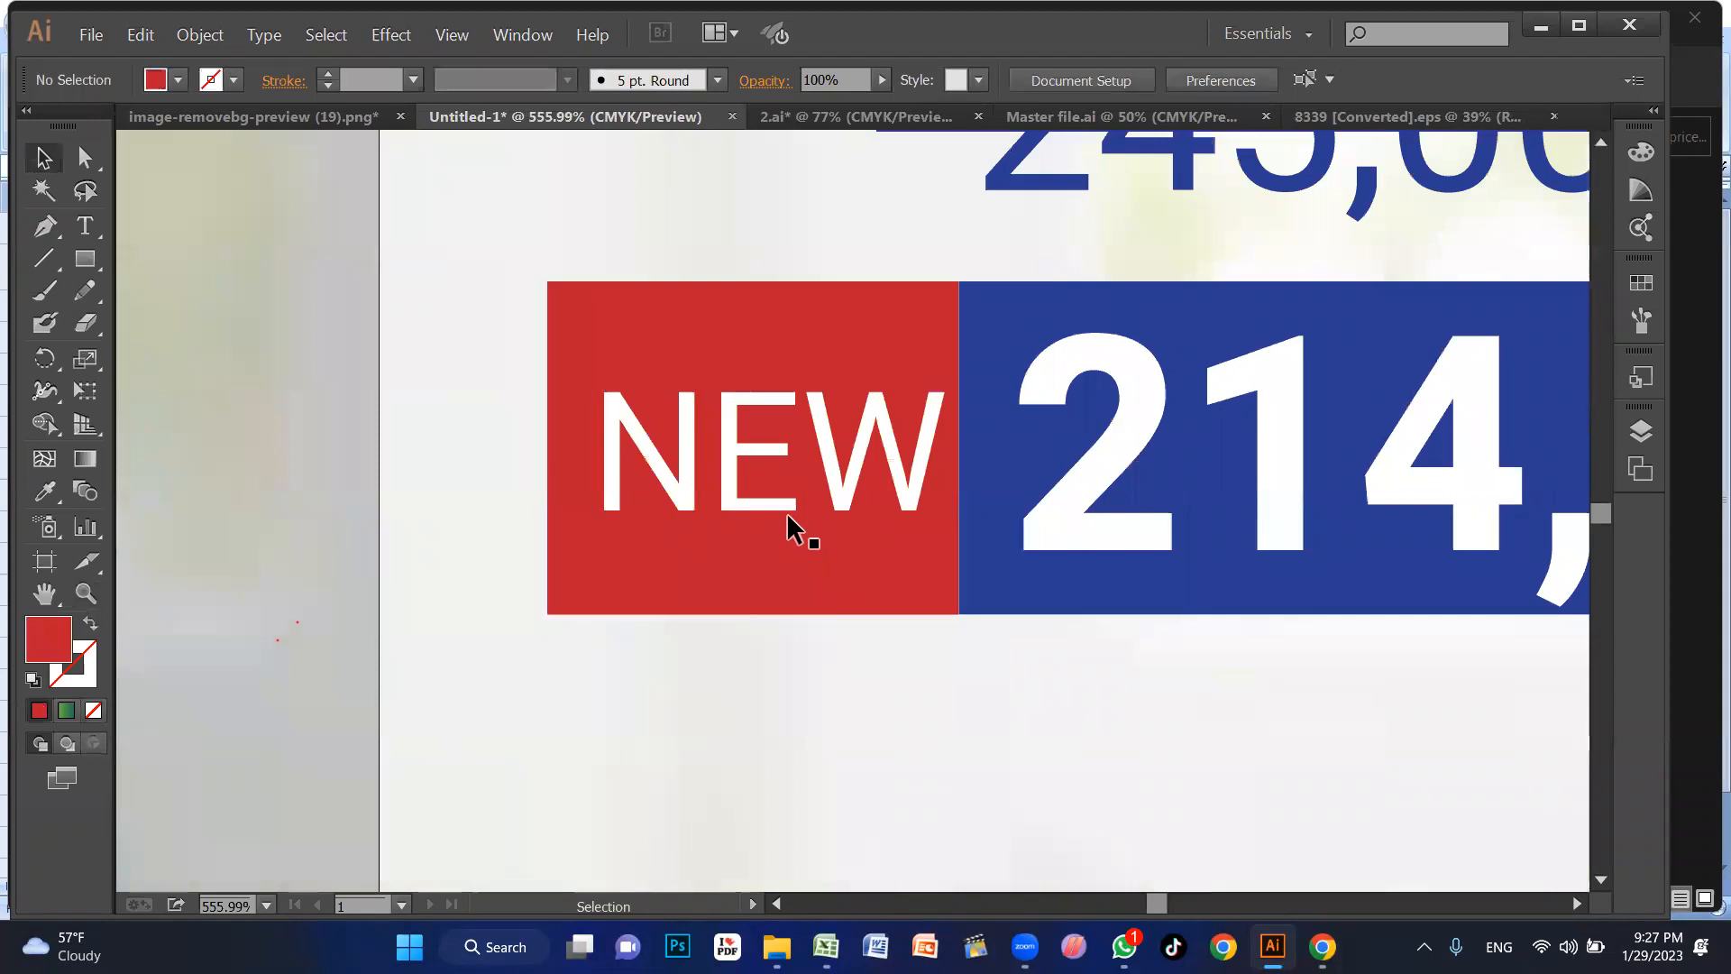
Step: Shift the NEW text left to centre it in the widened red block and set it to Bold
{"action": "left_click", "coordinate": [745, 503]}
{"action": "left_click_drag", "start_coordinate": [745, 503], "coordinate": [734, 503]}
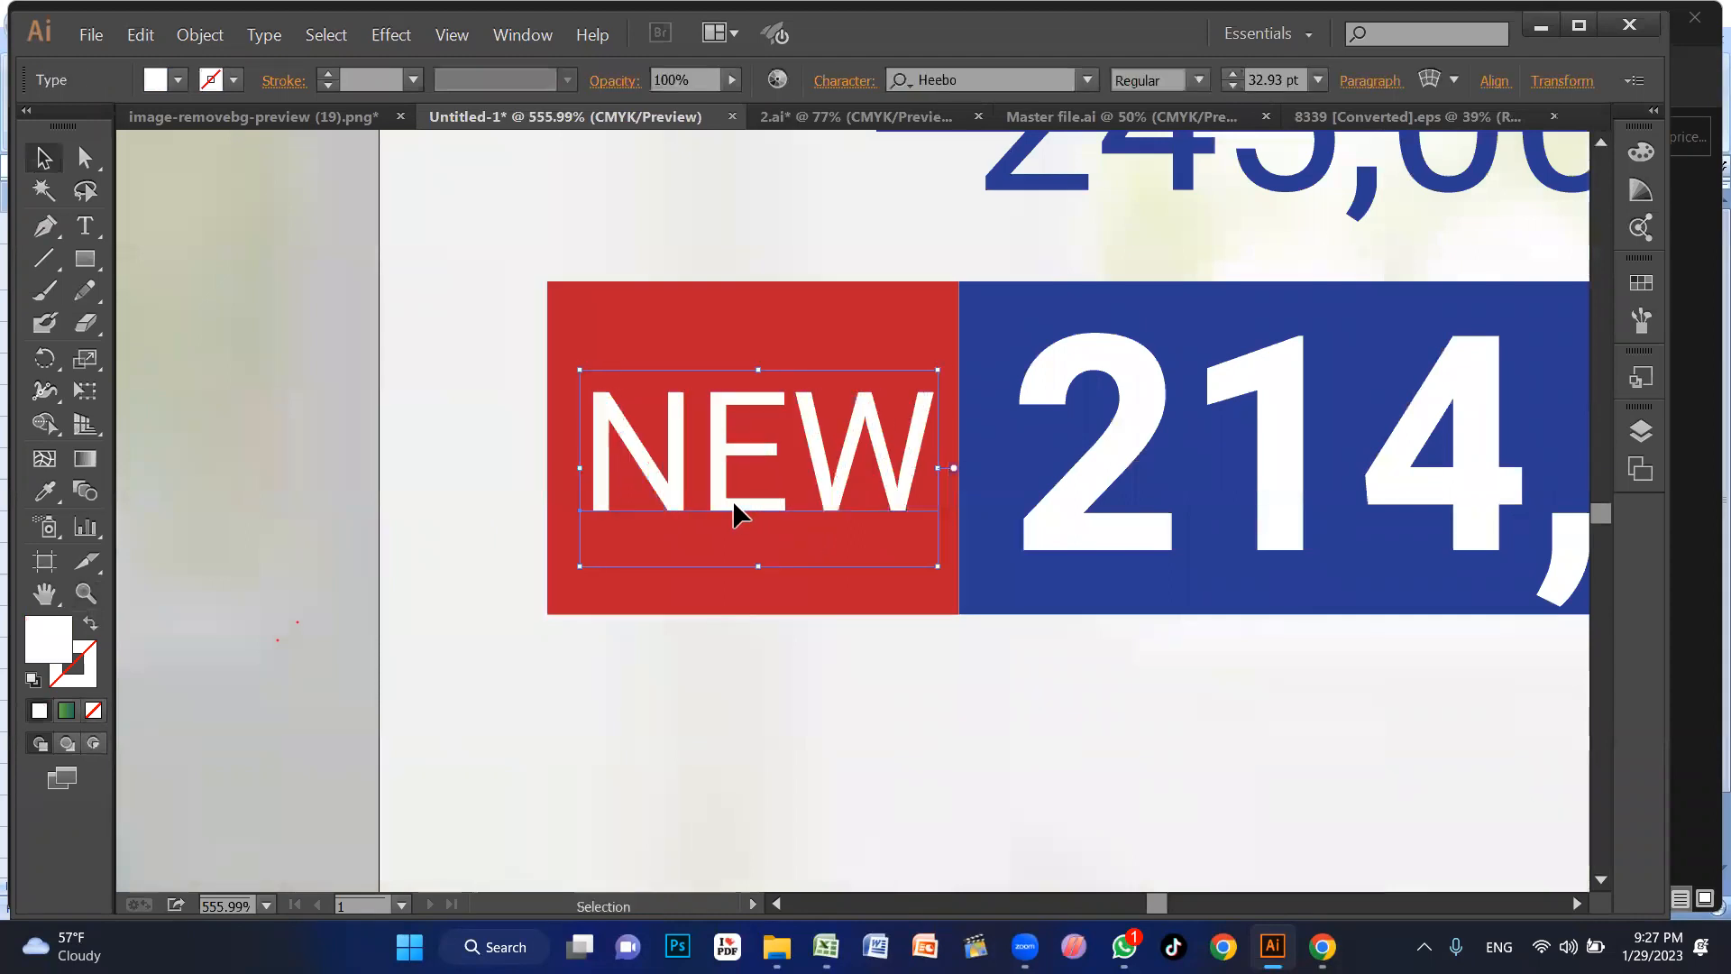
{"action": "left_click", "coordinate": [1199, 79]}
{"action": "left_click", "coordinate": [1172, 143]}
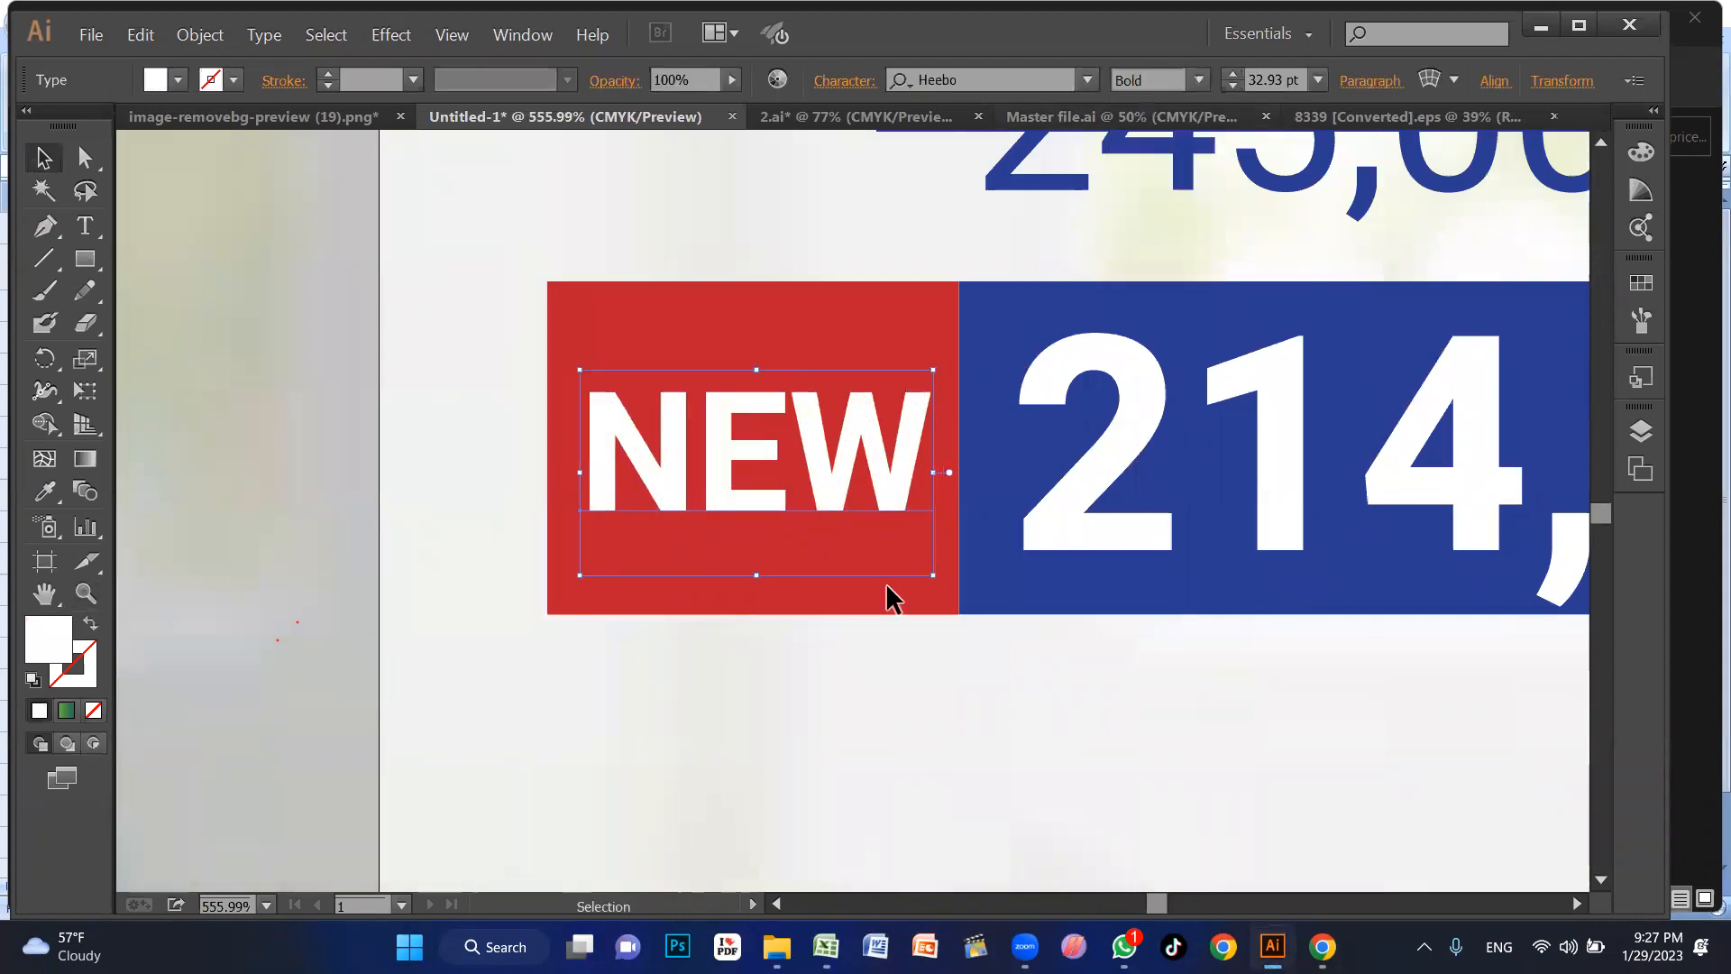
{"action": "left_click", "coordinate": [902, 660]}
{"action": "key", "text": "ctrl+0"}
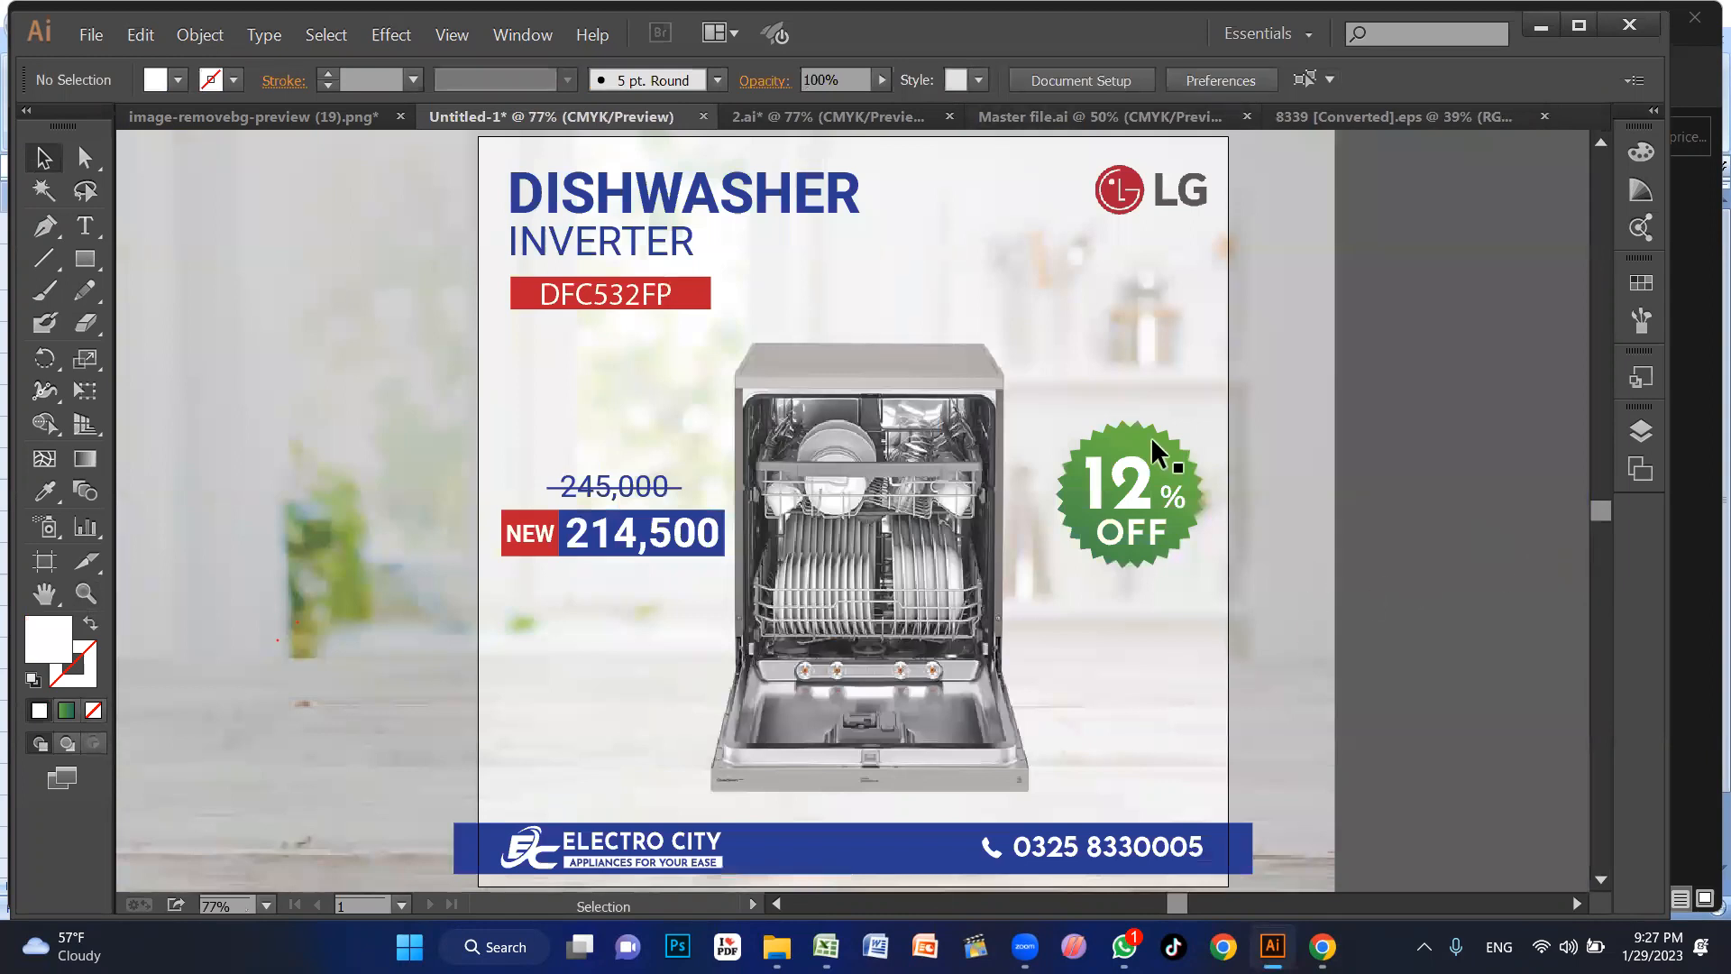
{"action": "left_click_drag", "start_coordinate": [449, 117], "coordinate": [586, 198]}
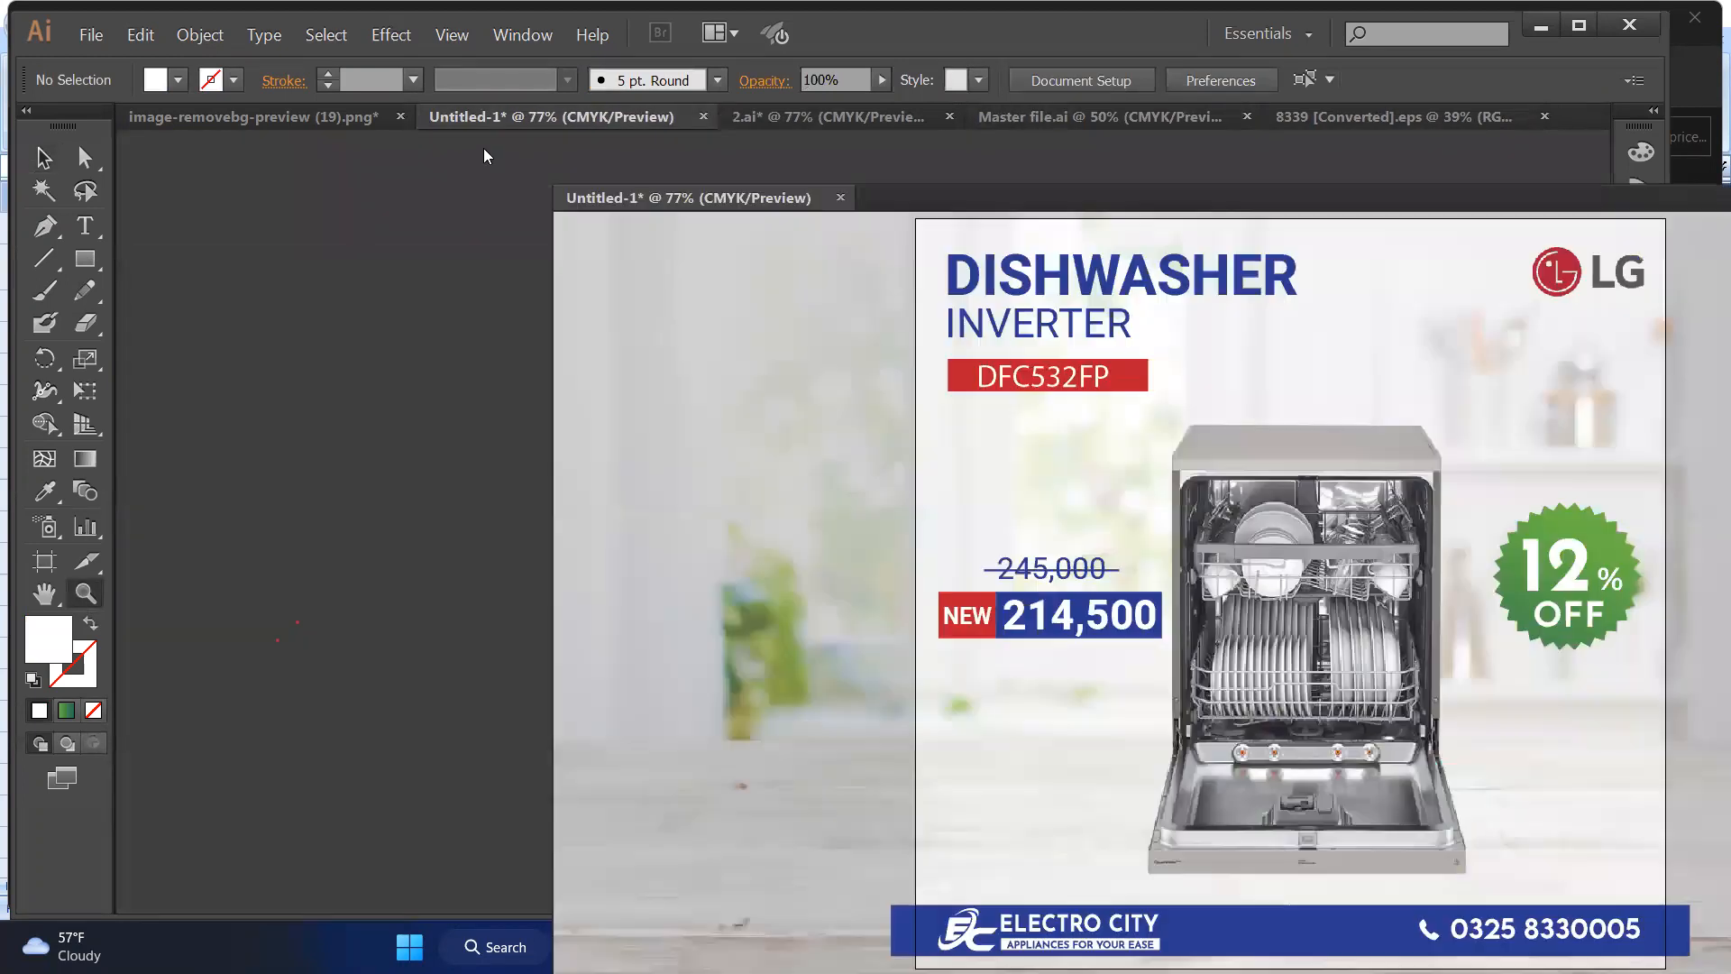
{"action": "left_click_drag", "start_coordinate": [413, 116], "coordinate": [1373, 461]}
{"action": "key", "text": "v"}
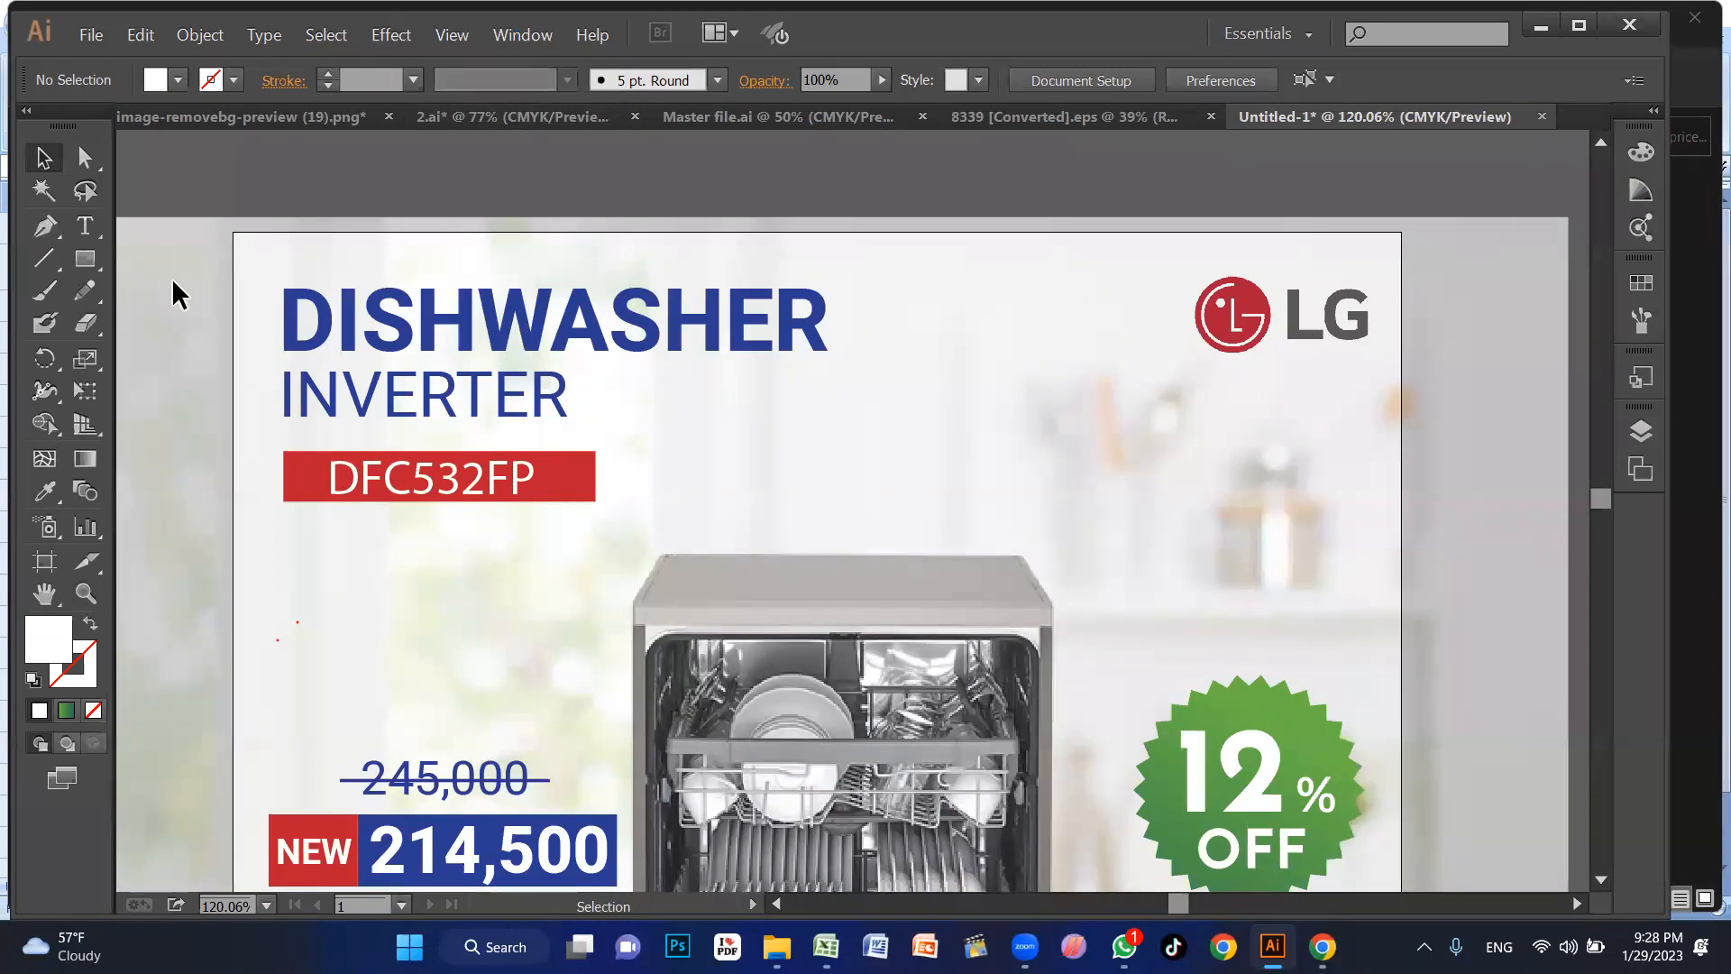
Step: Show the rulers and place vertical guides at the artboard's left edge and at the left edge of the DISHWASHER heading
{"action": "key", "text": "ctrl+r"}
{"action": "left_click_drag", "start_coordinate": [122, 268], "coordinate": [232, 281]}
{"action": "left_click_drag", "start_coordinate": [127, 287], "coordinate": [283, 307]}
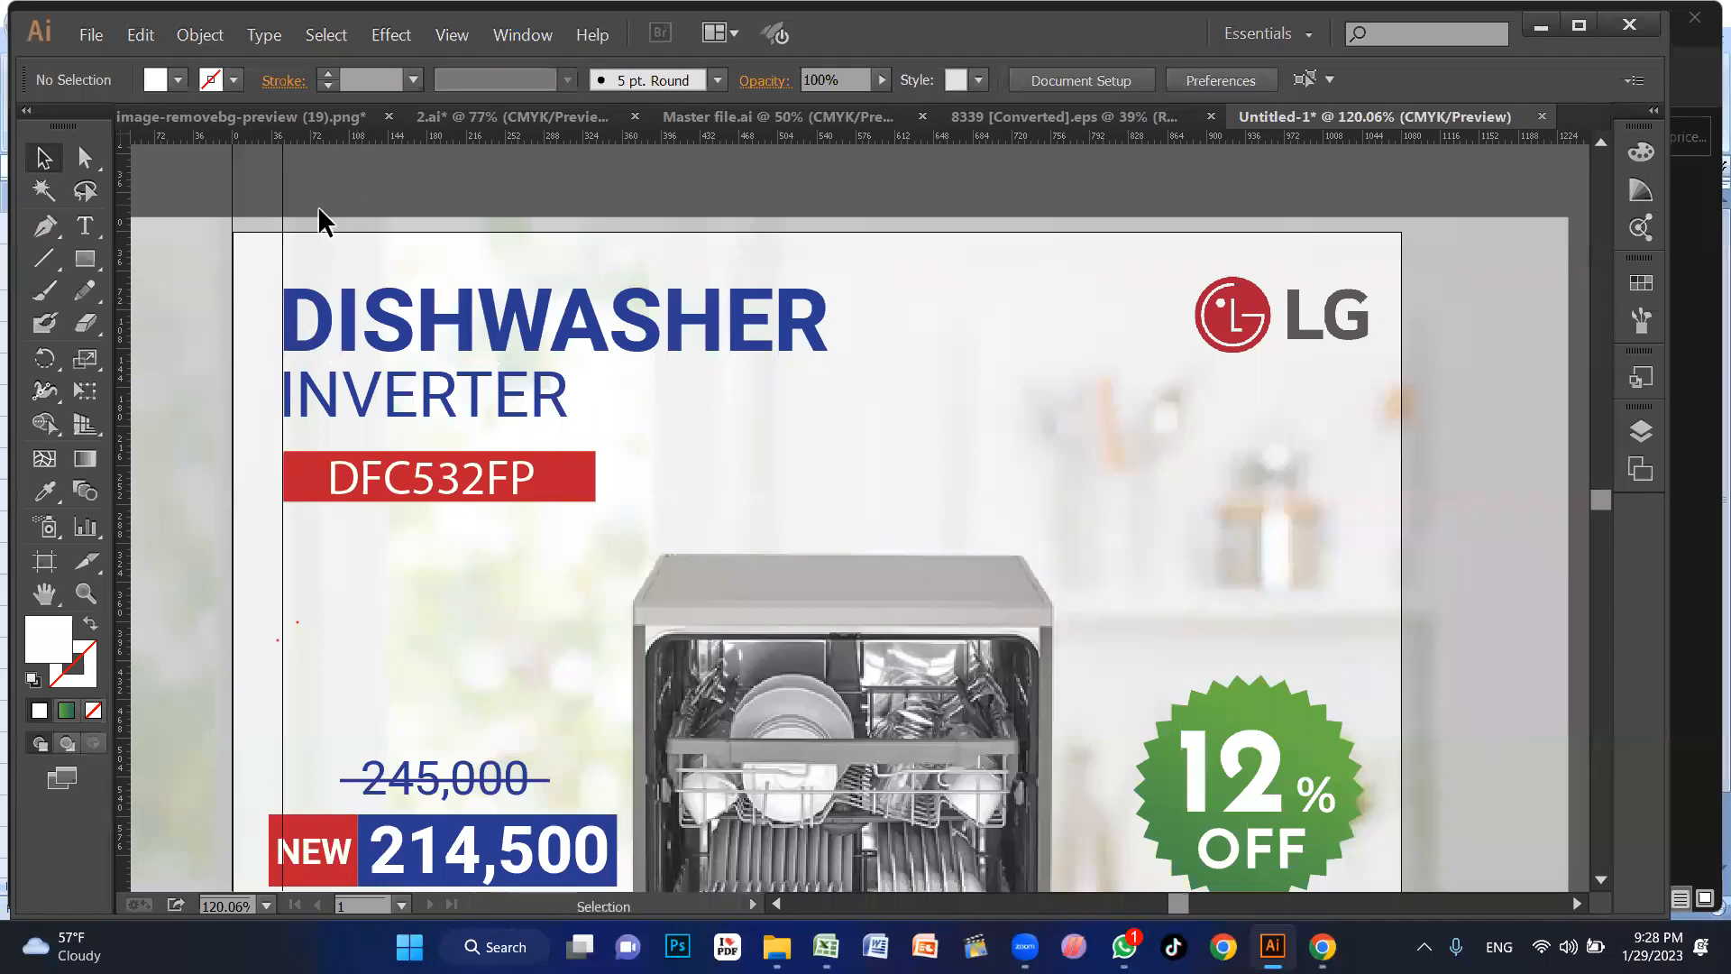
Step: Copy the two vertical guides to the artboard's right side to mark the same margin there
{"action": "right_click", "coordinate": [412, 191]}
{"action": "left_click", "coordinate": [464, 388]}
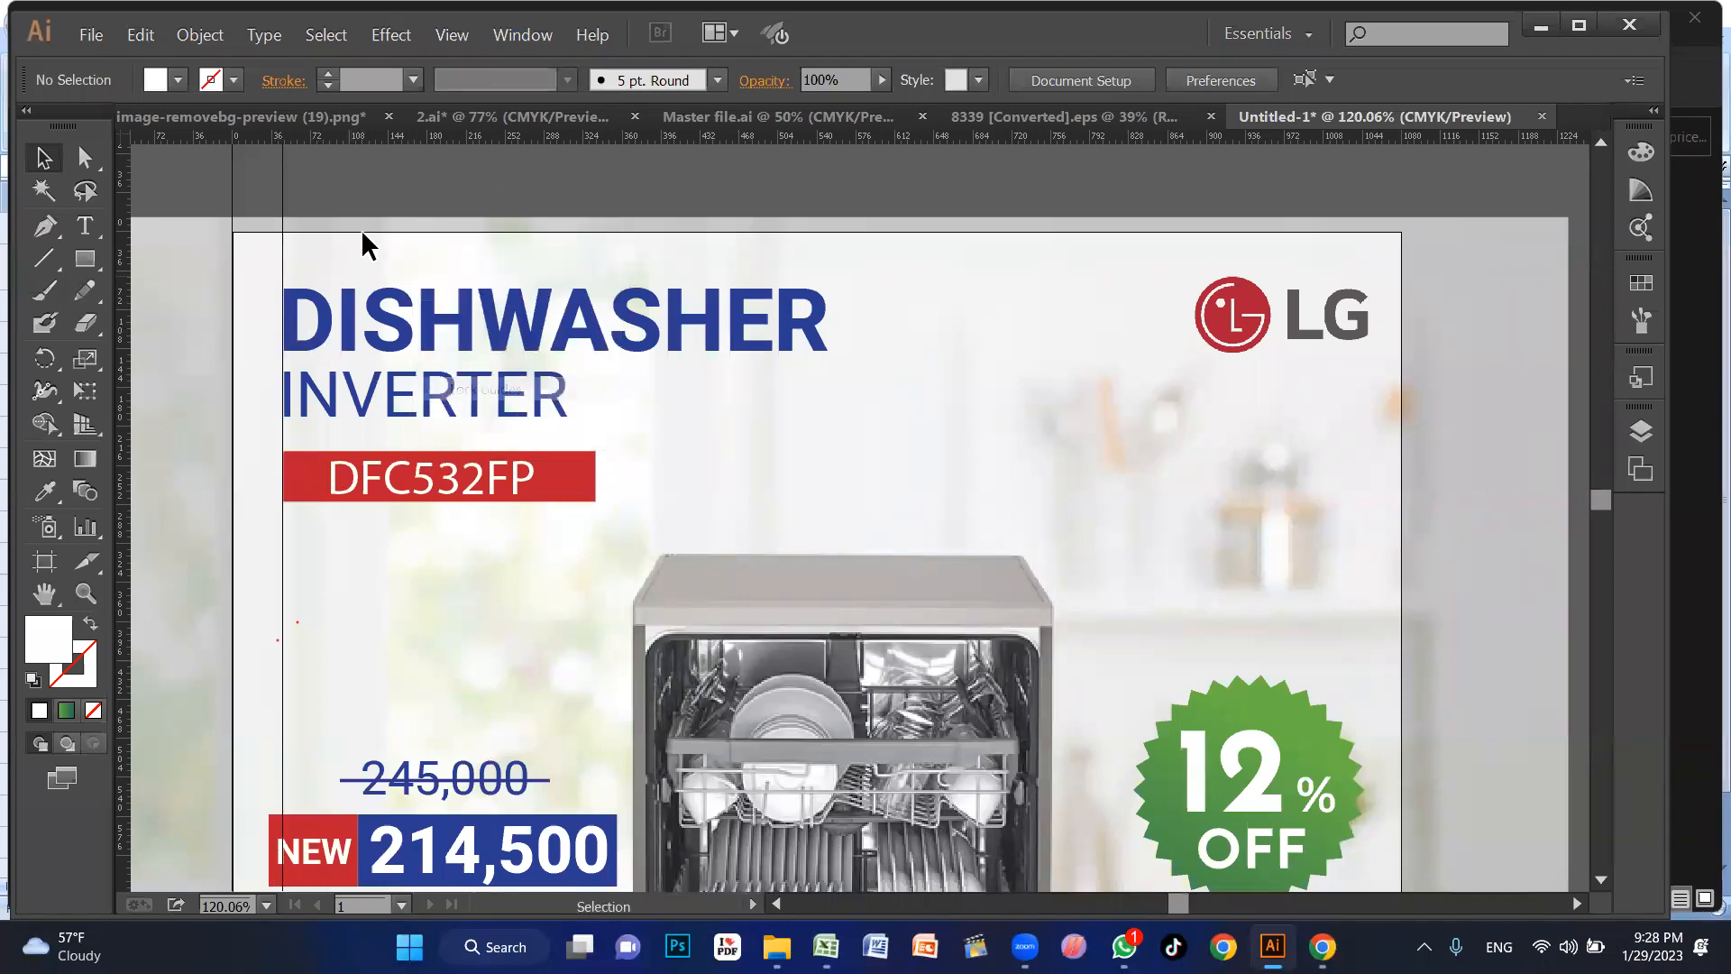
{"action": "mouse_move", "coordinate": [348, 201]}
{"action": "left_mouse_down"}
{"action": "mouse_move", "coordinate": [1312, 233]}
{"action": "mouse_move", "coordinate": [1403, 262]}
{"action": "mouse_move", "coordinate": [1389, 280]}
{"action": "left_mouse_up"}
{"action": "left_click", "coordinate": [1196, 198]}
Step: Move the LG logo left so its right edge meets the inner right margin guide
{"action": "left_click_drag", "start_coordinate": [1254, 341], "coordinate": [1234, 342]}
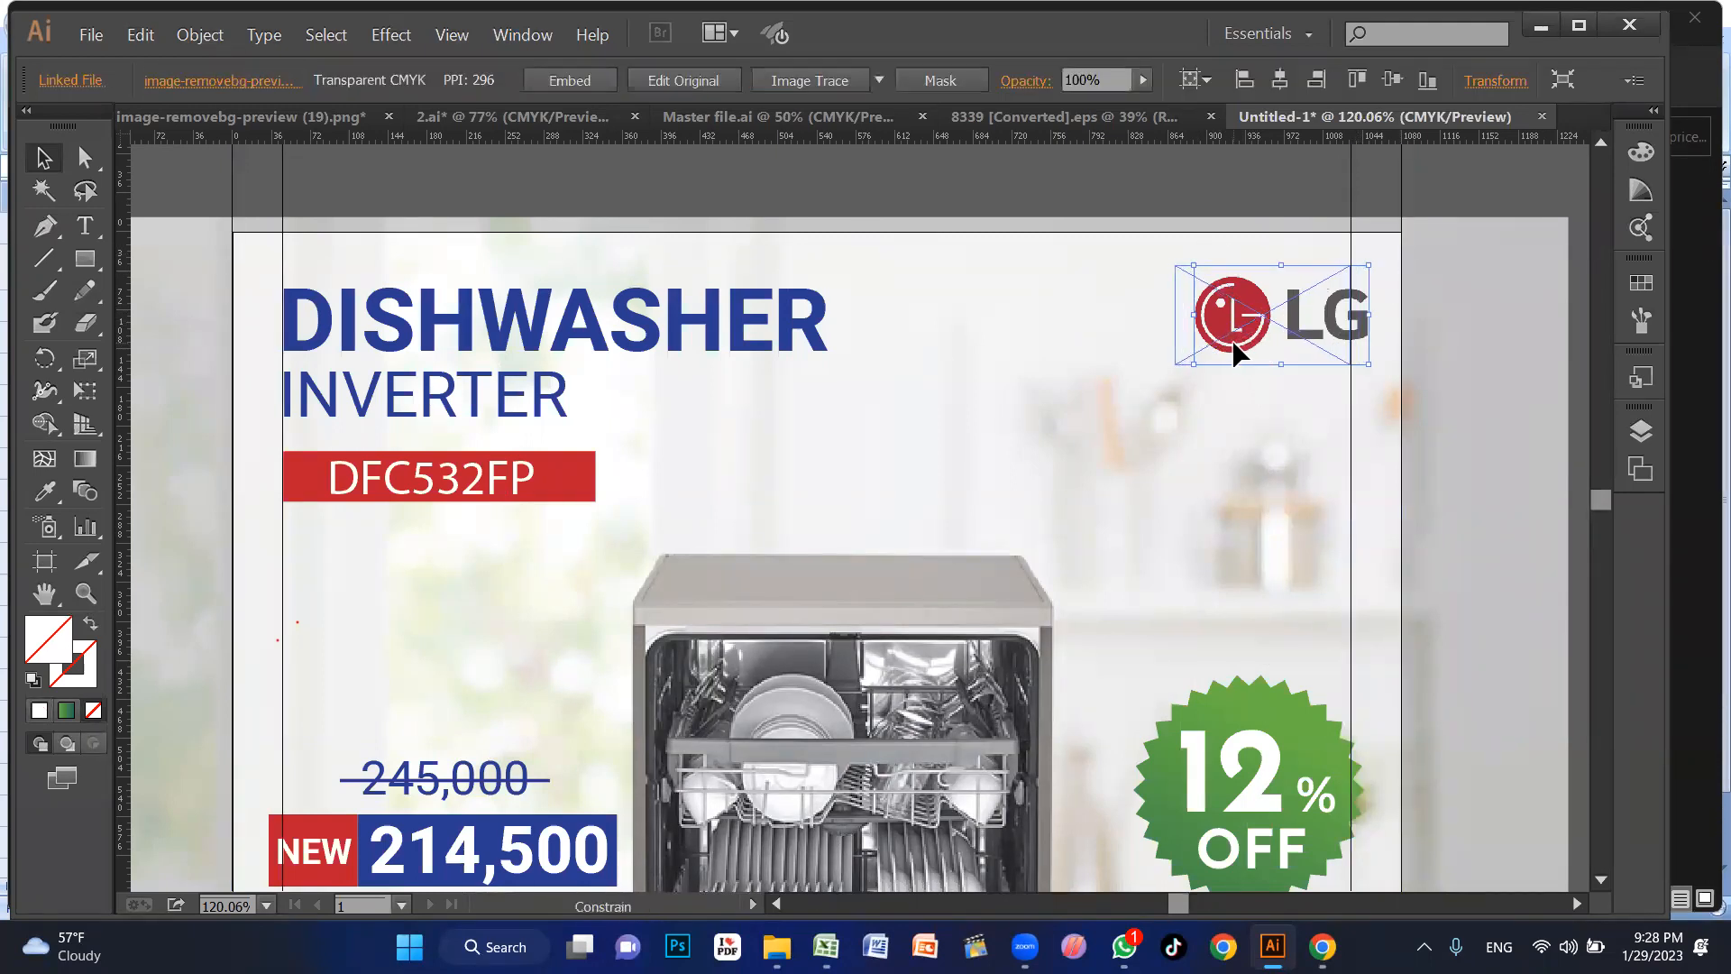
{"action": "left_click", "coordinate": [1134, 270]}
{"action": "left_click", "coordinate": [1280, 319]}
{"action": "left_click", "coordinate": [898, 250]}
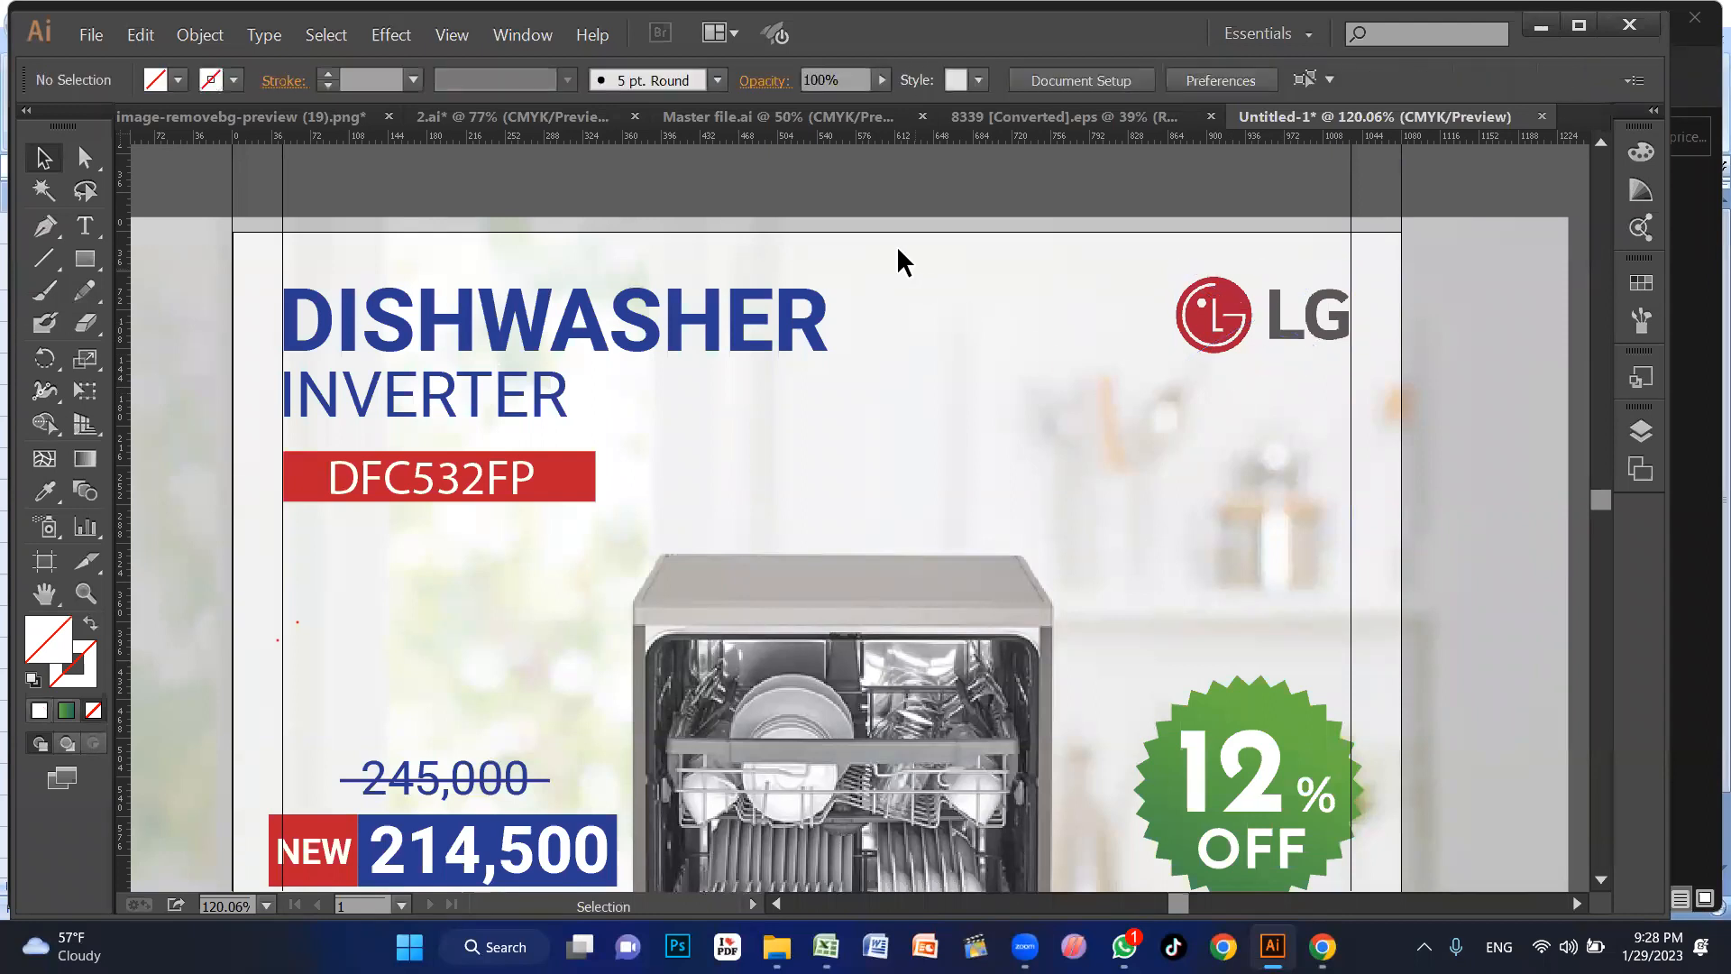
Step: Place a horizontal guide along the top of the DISHWASHER heading and lower the LG logo to line up with it
{"action": "left_click_drag", "start_coordinate": [693, 138], "coordinate": [723, 290]}
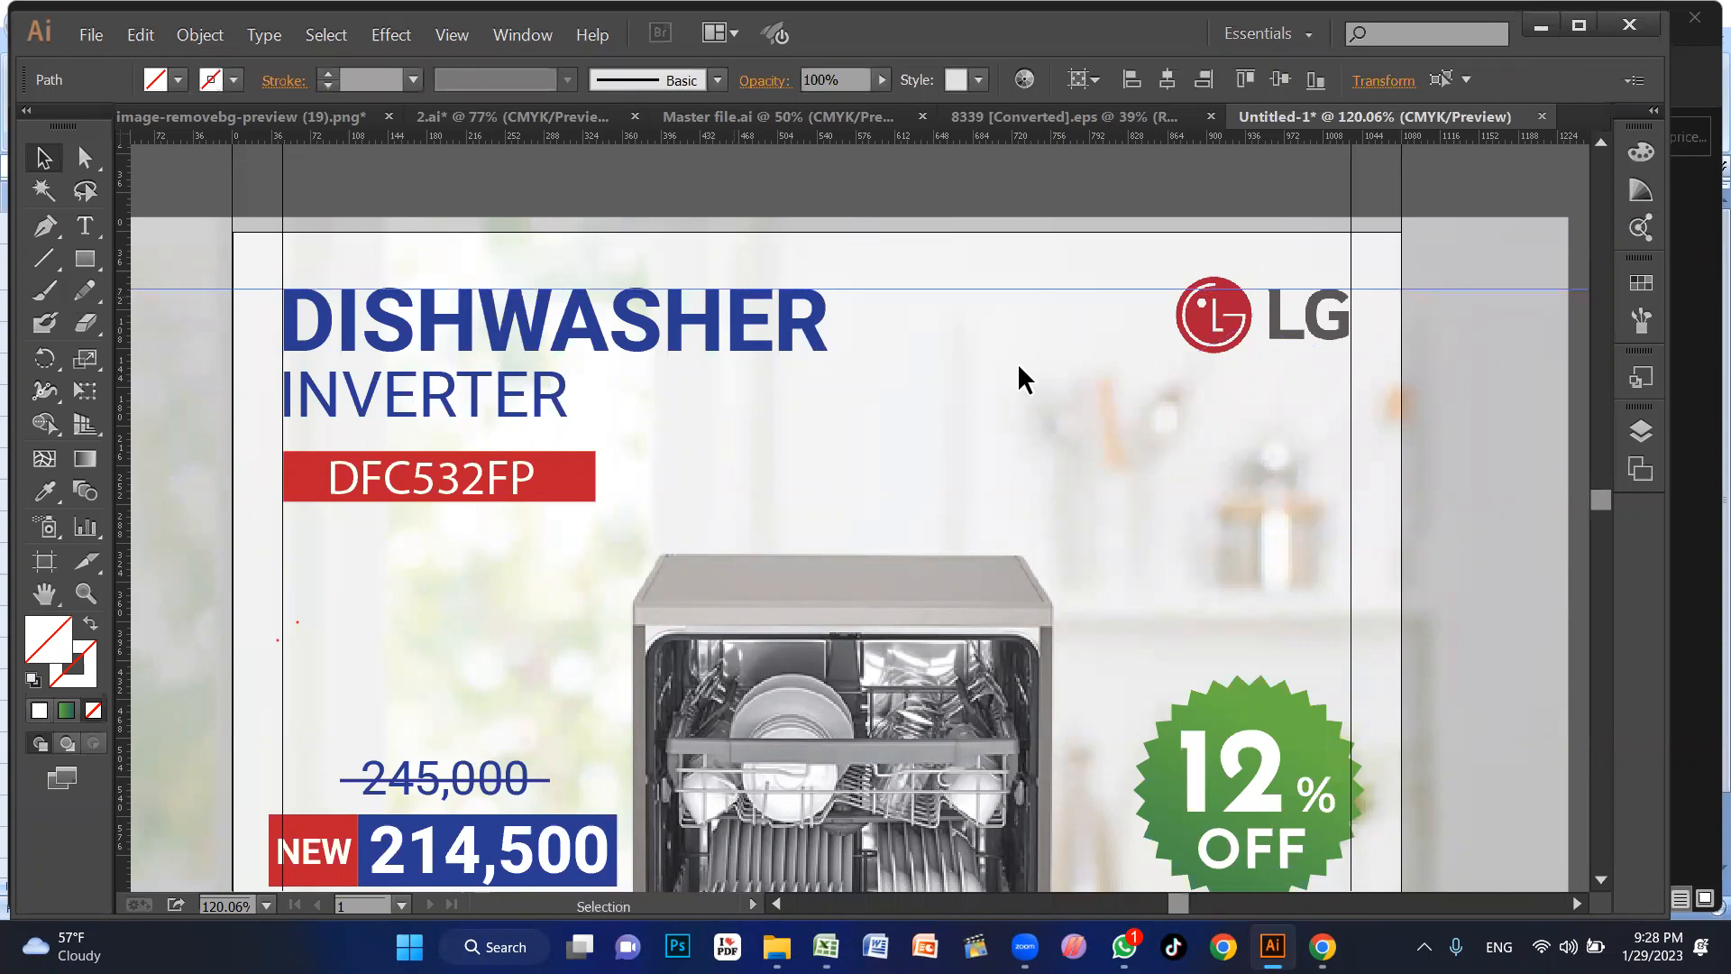
{"action": "left_click", "coordinate": [1213, 331]}
{"action": "key", "text": "Down"}
{"action": "key", "text": "Down"}
{"action": "key", "text": "Down"}
{"action": "key", "text": "Down"}
{"action": "key", "text": "Down"}
{"action": "key", "text": "Down"}
{"action": "key", "text": "Down"}
{"action": "key", "text": "Down"}
{"action": "key", "text": "Down"}
{"action": "key", "text": "Down"}
{"action": "key", "text": "Down"}
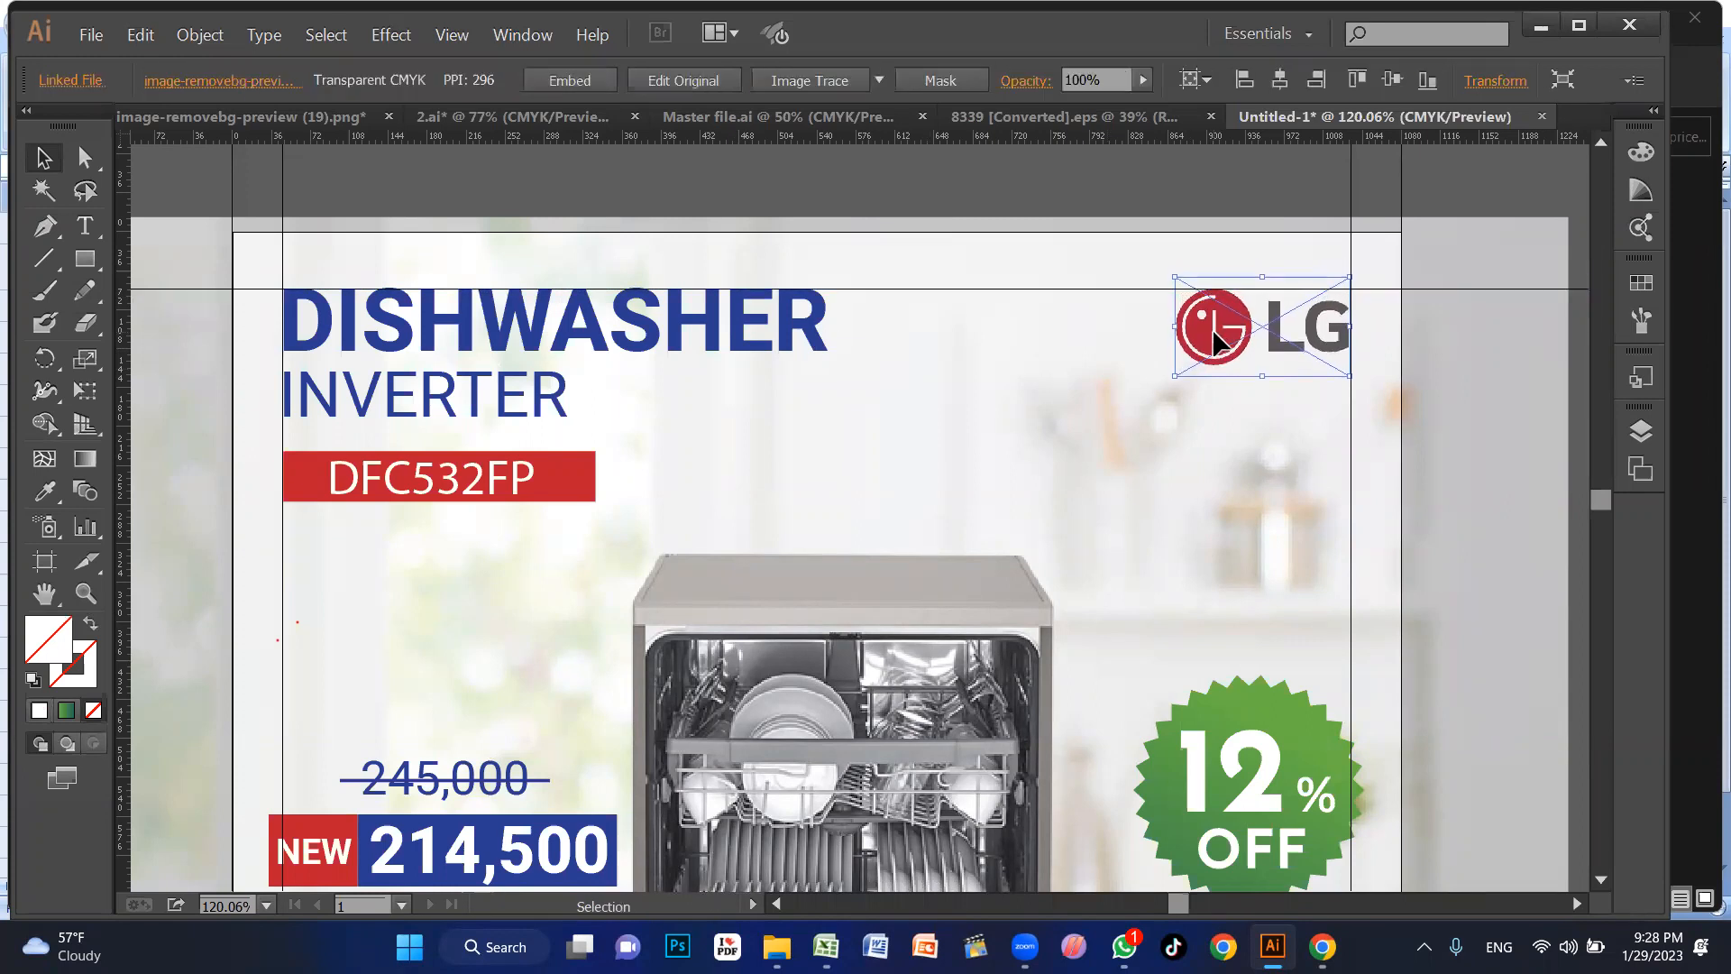
{"action": "left_click", "coordinate": [1095, 382]}
Step: Nudge the Electro City logo in the footer bar right so its left edge meets the inner left margin guide
{"action": "key", "text": "ctrl+minus"}
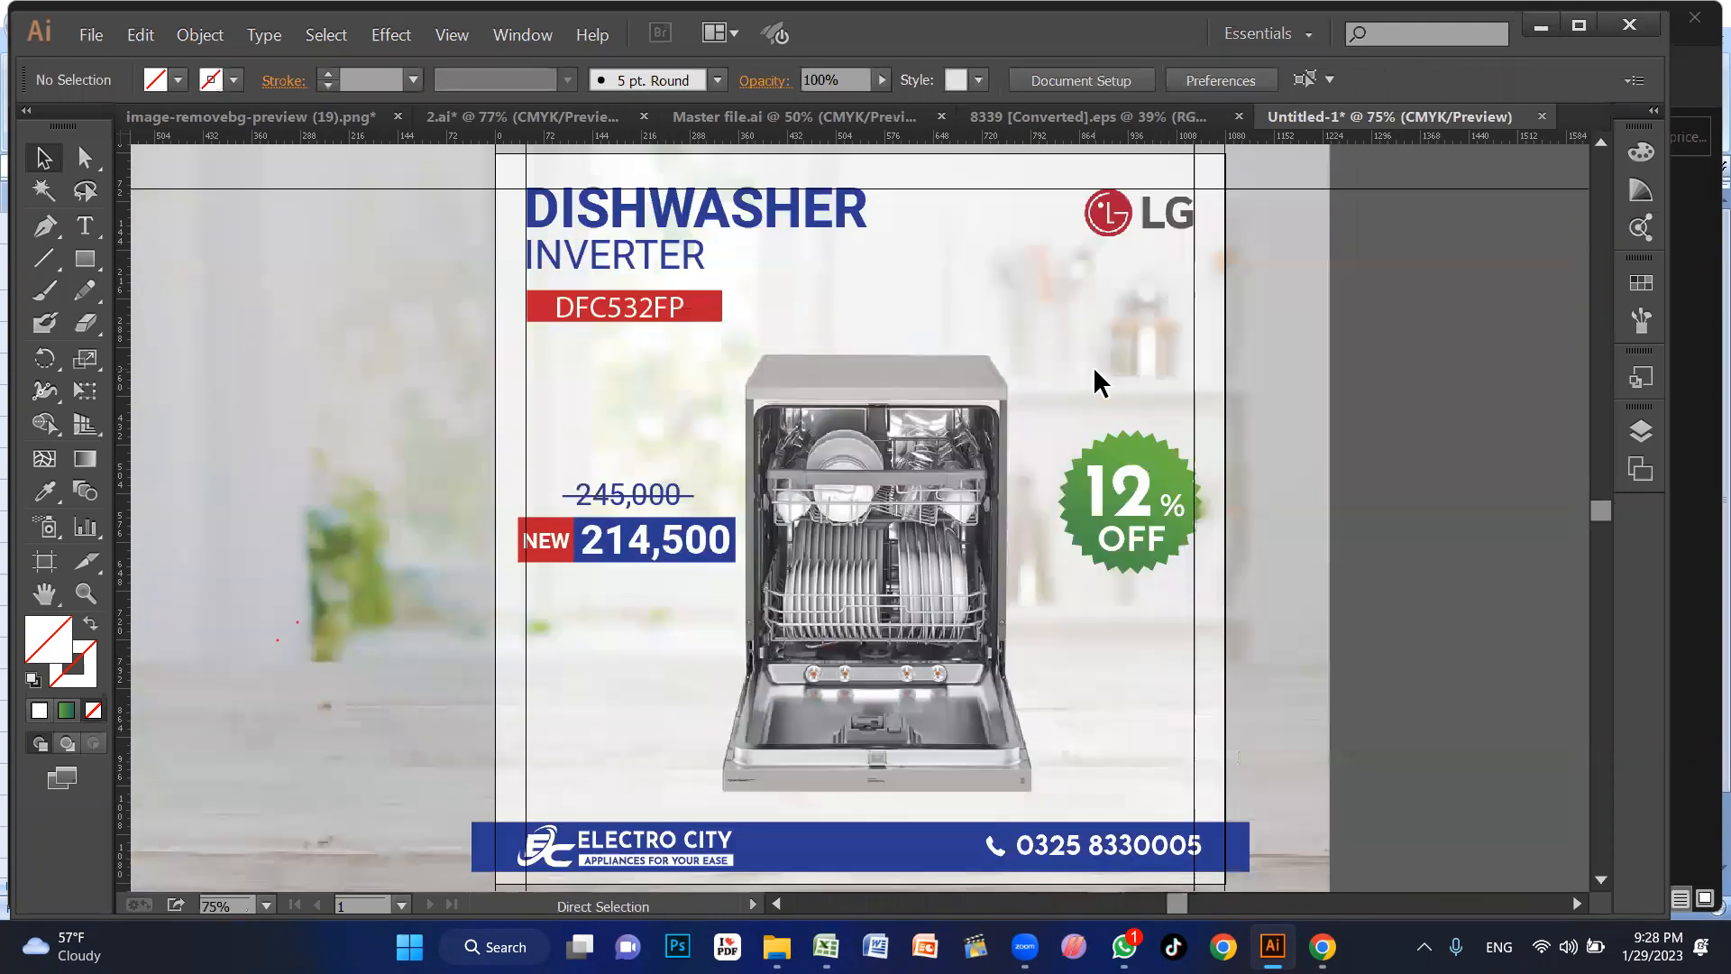
{"action": "key", "text": "z"}
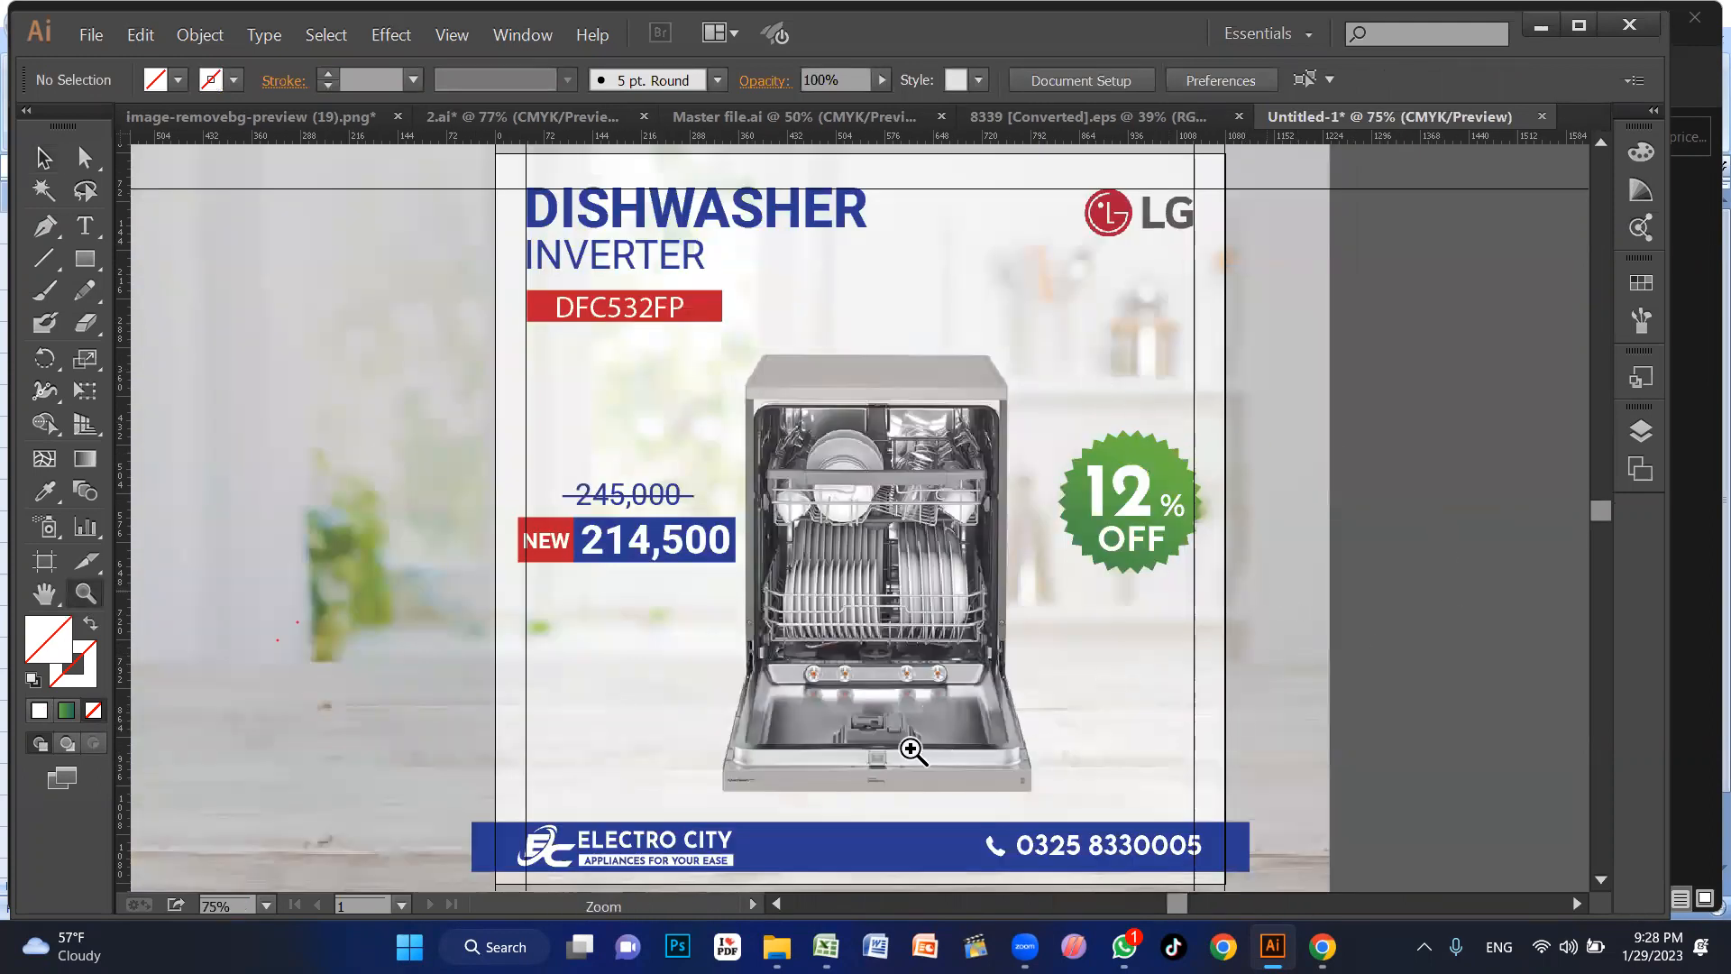
{"action": "left_click_drag", "start_coordinate": [499, 784], "coordinate": [1293, 868]}
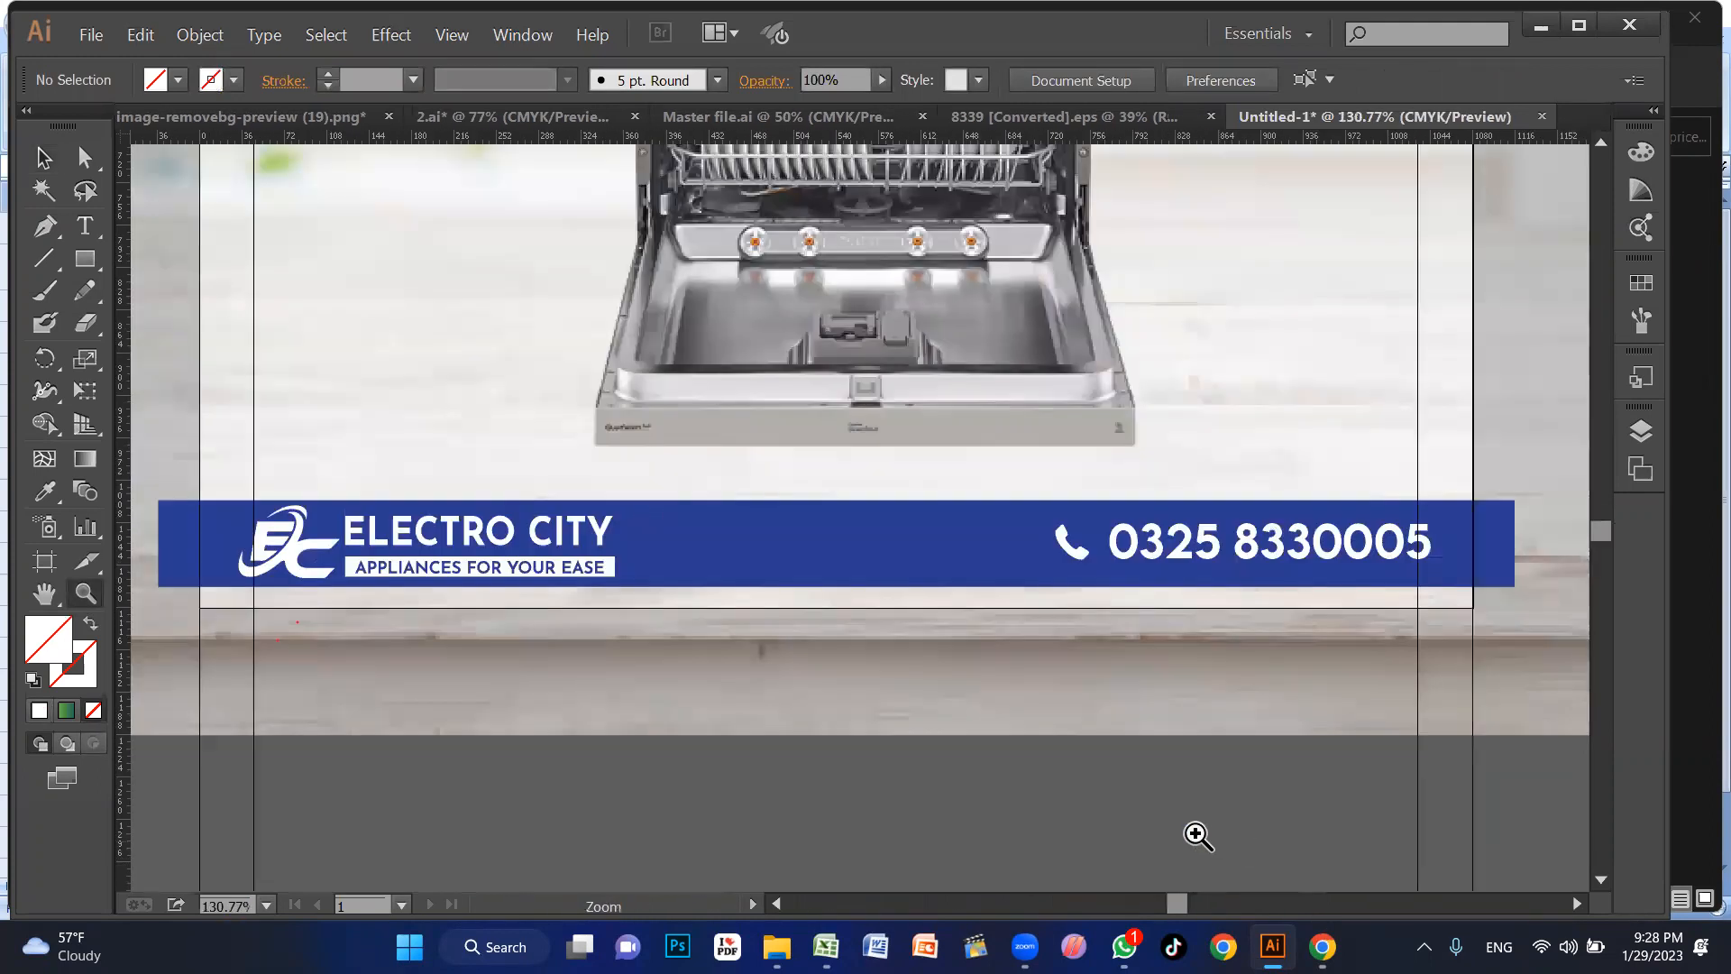
{"action": "key", "text": "v"}
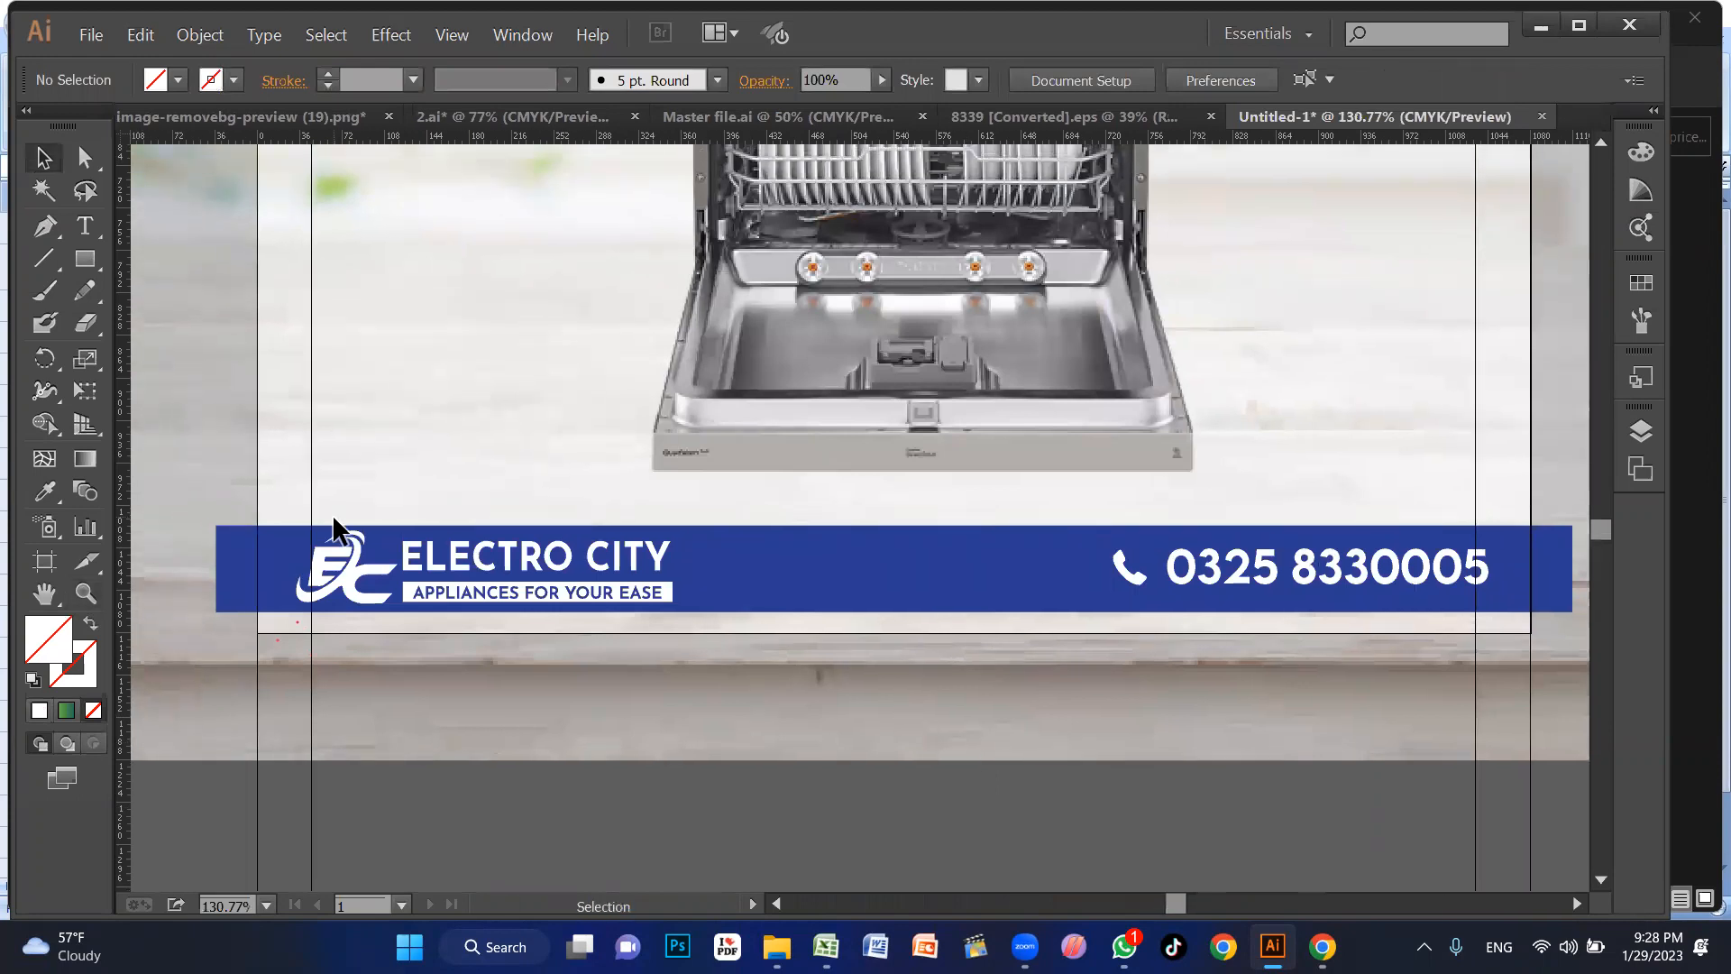
{"action": "left_click", "coordinate": [388, 581]}
{"action": "key", "text": "Right"}
{"action": "key", "text": "Right"}
{"action": "key", "text": "Right"}
{"action": "key", "text": "Right"}
{"action": "key", "text": "Right"}
{"action": "key", "text": "Right"}
{"action": "key", "text": "Right"}
{"action": "key", "text": "Right"}
{"action": "key", "text": "Right"}
{"action": "key", "text": "Right"}
{"action": "key", "text": "Right"}
{"action": "key", "text": "Right"}
{"action": "key", "text": "Right"}
{"action": "key", "text": "Right"}
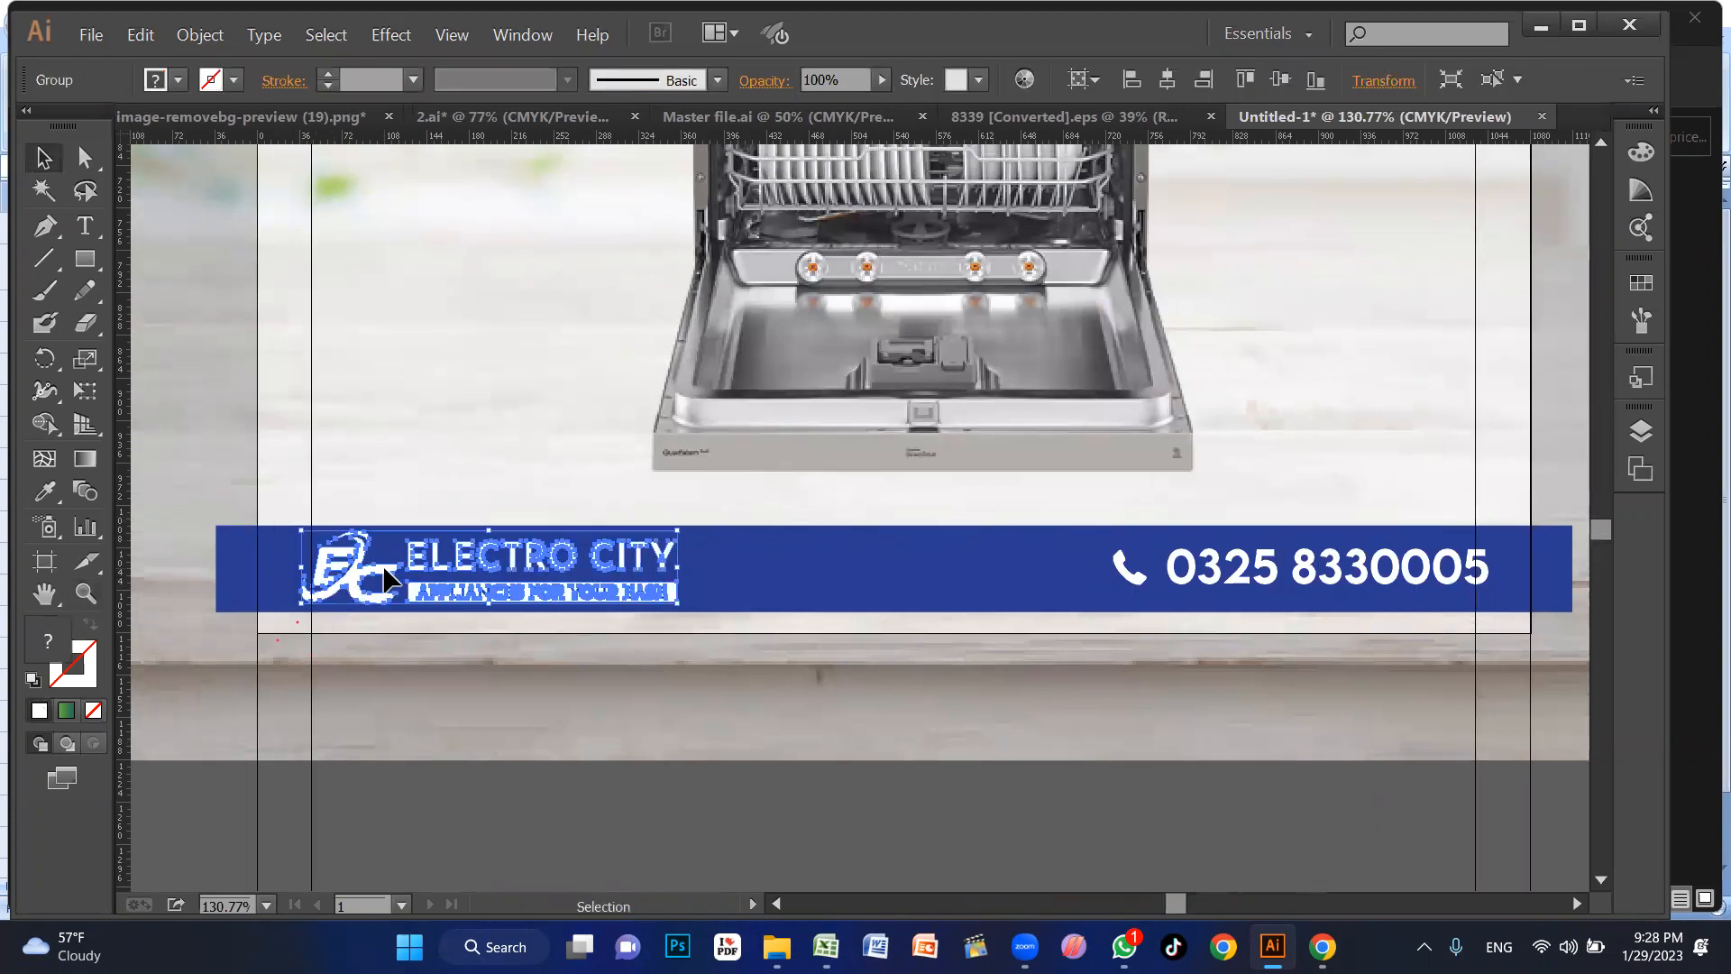
{"action": "key", "text": "ctrl+space"}
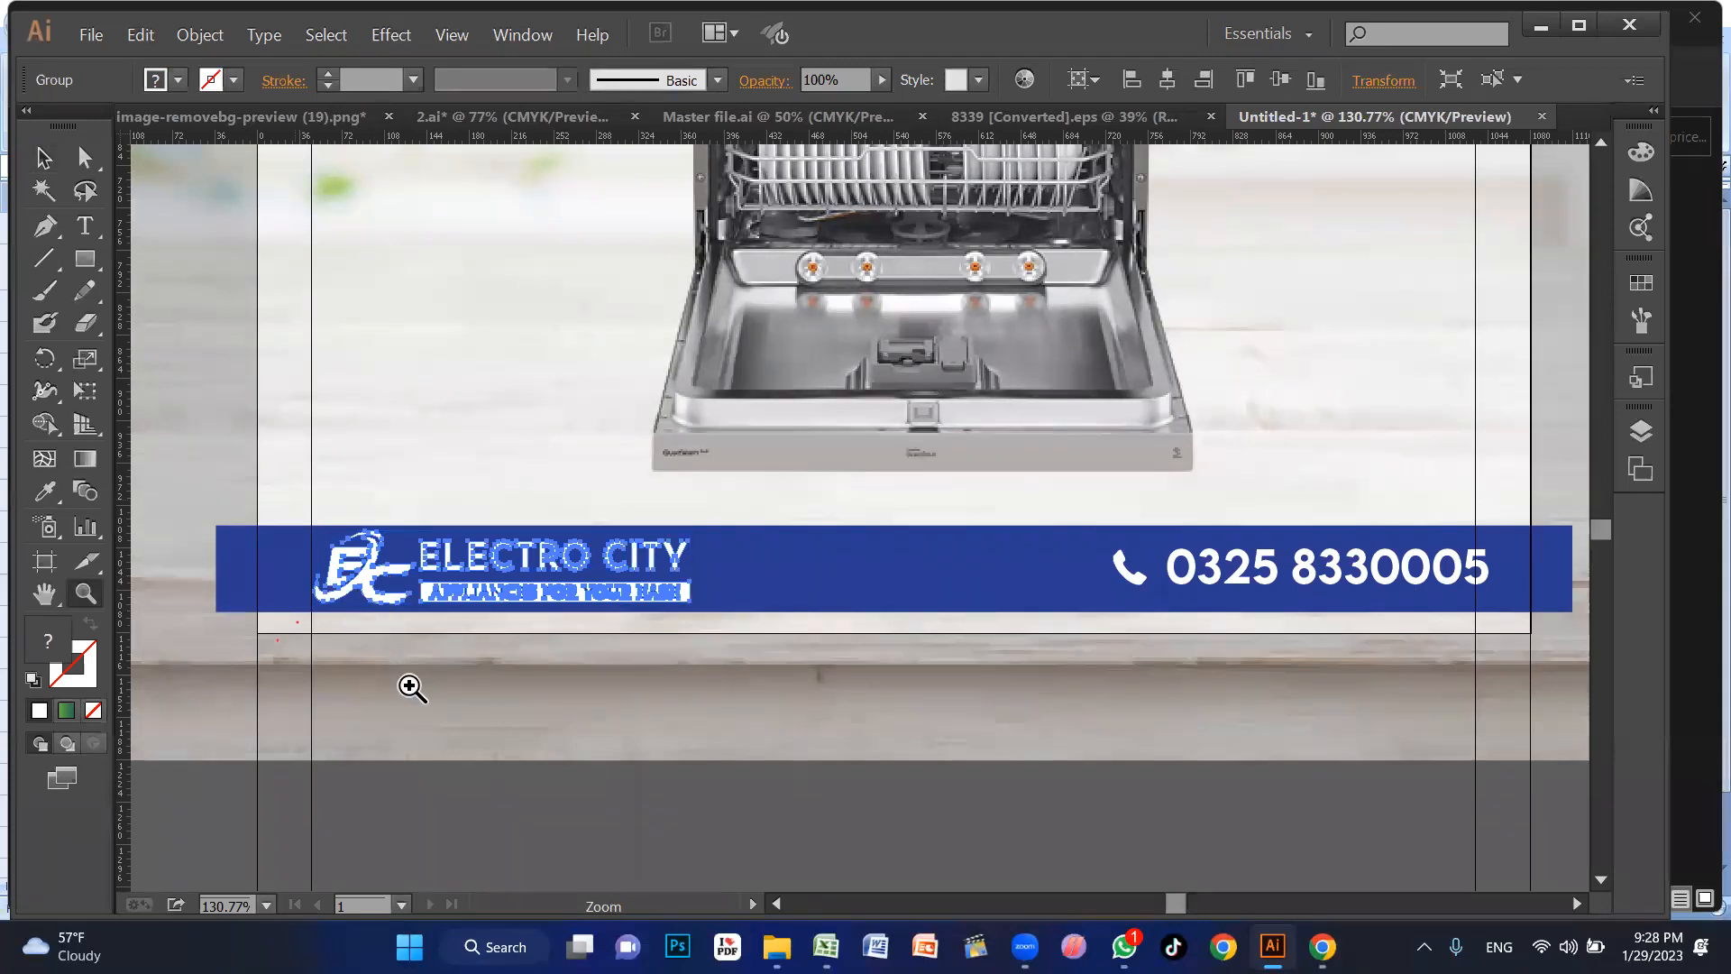
{"action": "left_click_drag", "start_coordinate": [424, 712], "coordinate": [246, 472]}
{"action": "left_click", "coordinate": [845, 696]}
{"action": "key", "text": "ctrl+space"}
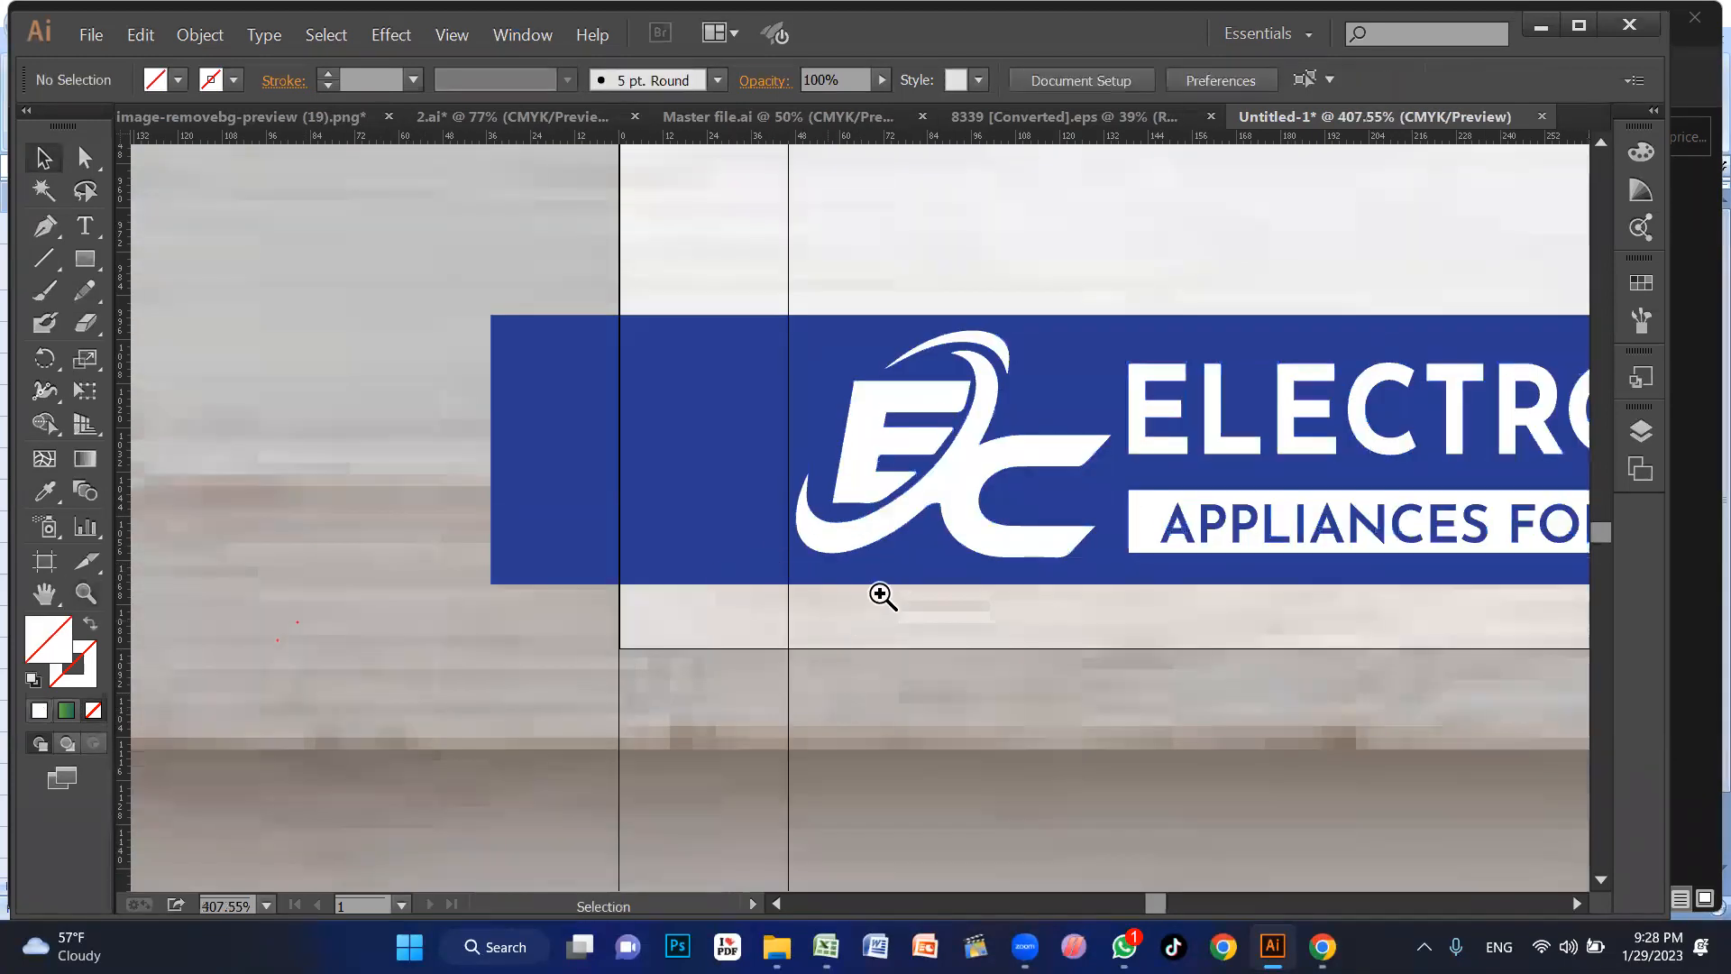
Step: Move the footer's phone number and icon left so the last digit ends at the inner right margin guide
{"action": "left_click", "coordinate": [909, 556], "text": "ctrl+alt"}
{"action": "left_click", "coordinate": [909, 556], "text": "ctrl+alt"}
{"action": "left_click", "coordinate": [909, 557], "text": "ctrl+alt"}
{"action": "left_click", "coordinate": [909, 556], "text": "ctrl+alt"}
{"action": "left_click_drag", "start_coordinate": [1038, 564], "coordinate": [581, 733]}
{"action": "key", "text": "ctrl+space"}
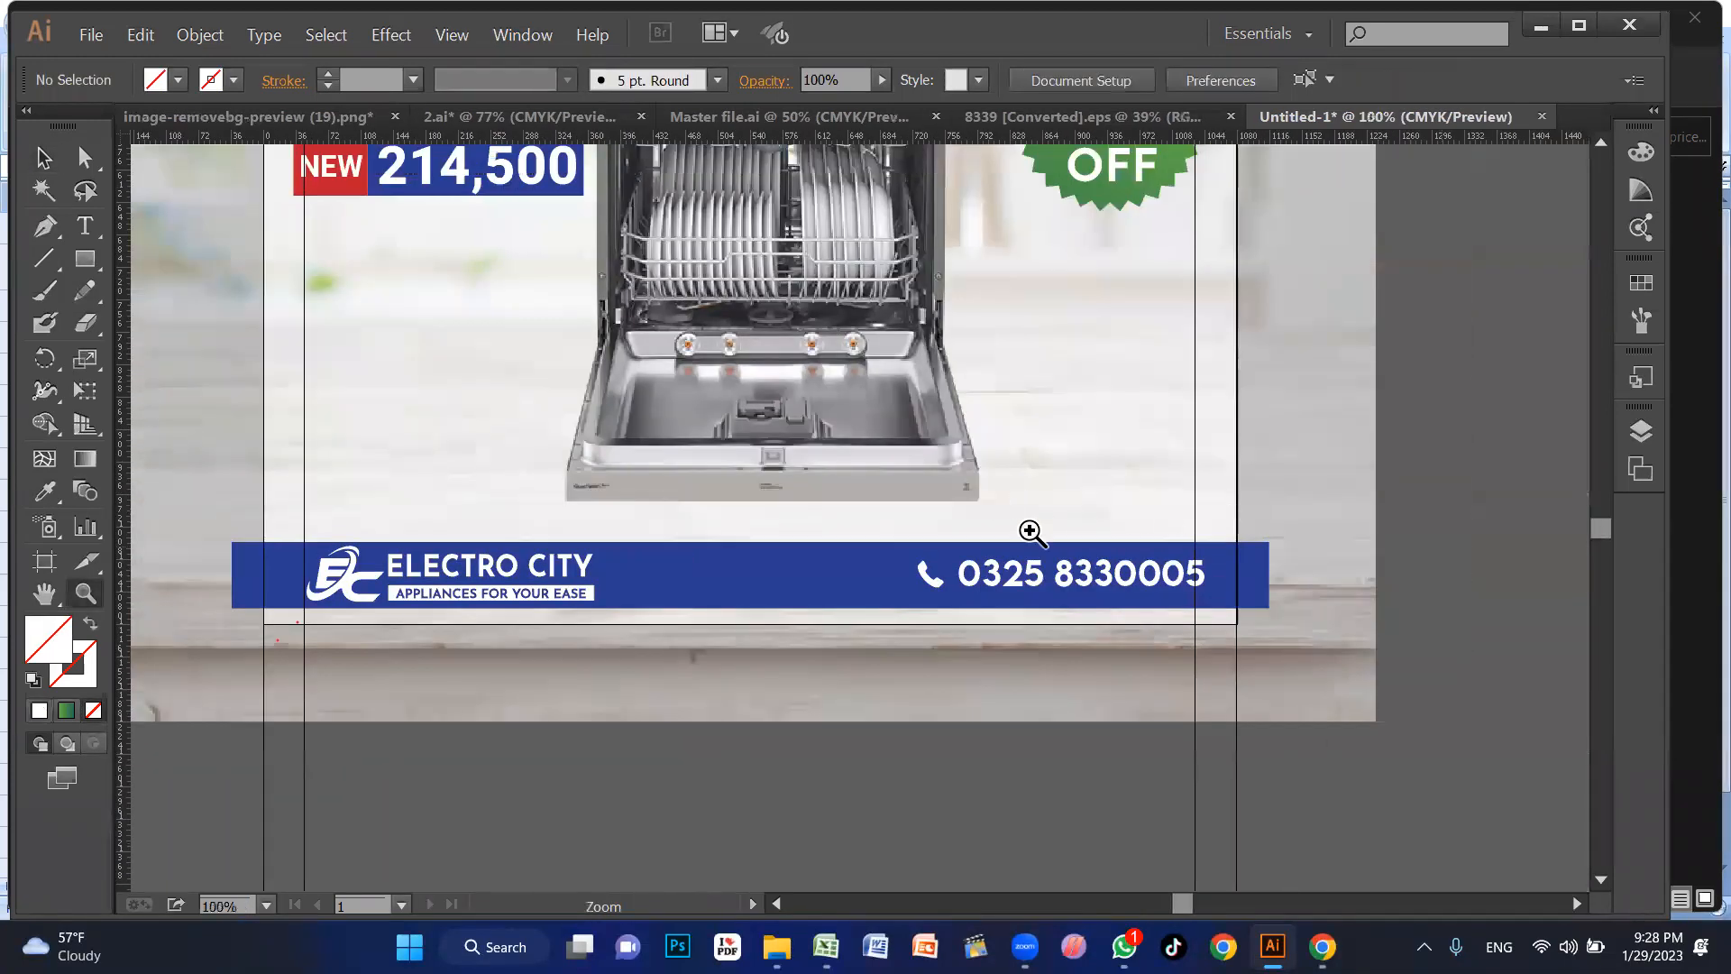
{"action": "left_click_drag", "start_coordinate": [1000, 502], "coordinate": [1295, 672]}
{"action": "key", "text": "space"}
{"action": "left_click_drag", "start_coordinate": [1043, 630], "coordinate": [1140, 666]}
{"action": "left_click_drag", "start_coordinate": [1102, 607], "coordinate": [1146, 614]}
{"action": "left_click_drag", "start_coordinate": [1118, 554], "coordinate": [1078, 560]}
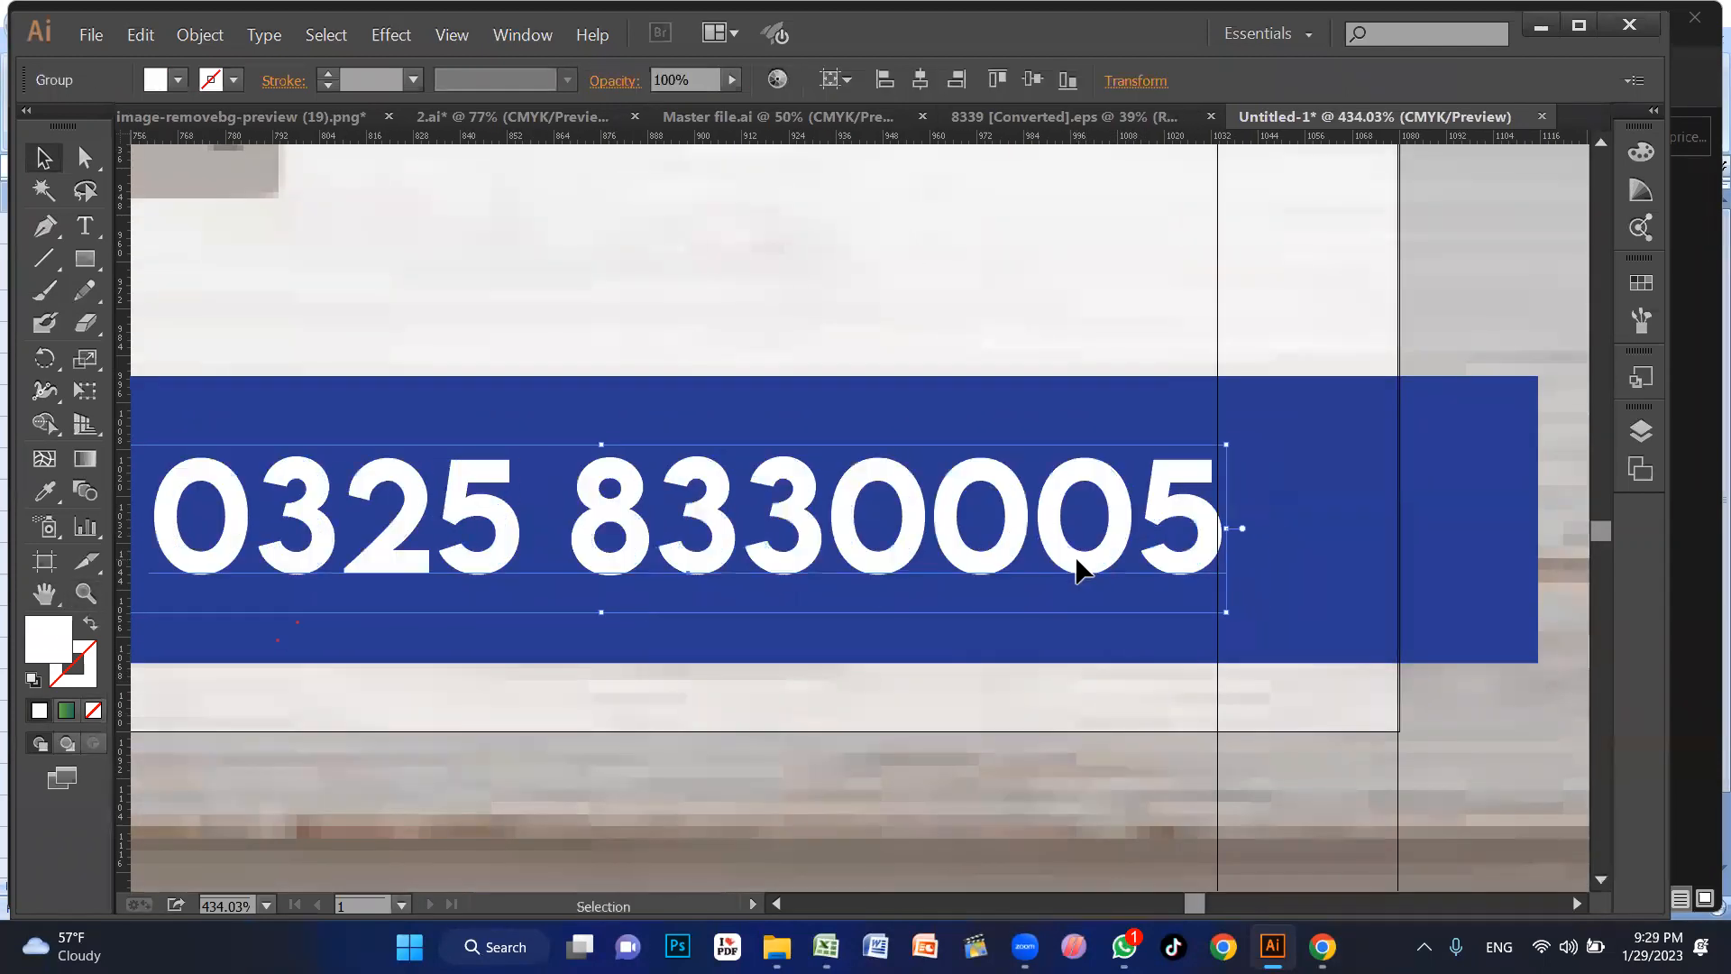
{"action": "left_click", "coordinate": [1057, 651]}
{"action": "key", "text": "ctrl+alt+space"}
{"action": "left_click", "coordinate": [869, 628]}
{"action": "left_click", "coordinate": [1012, 688]}
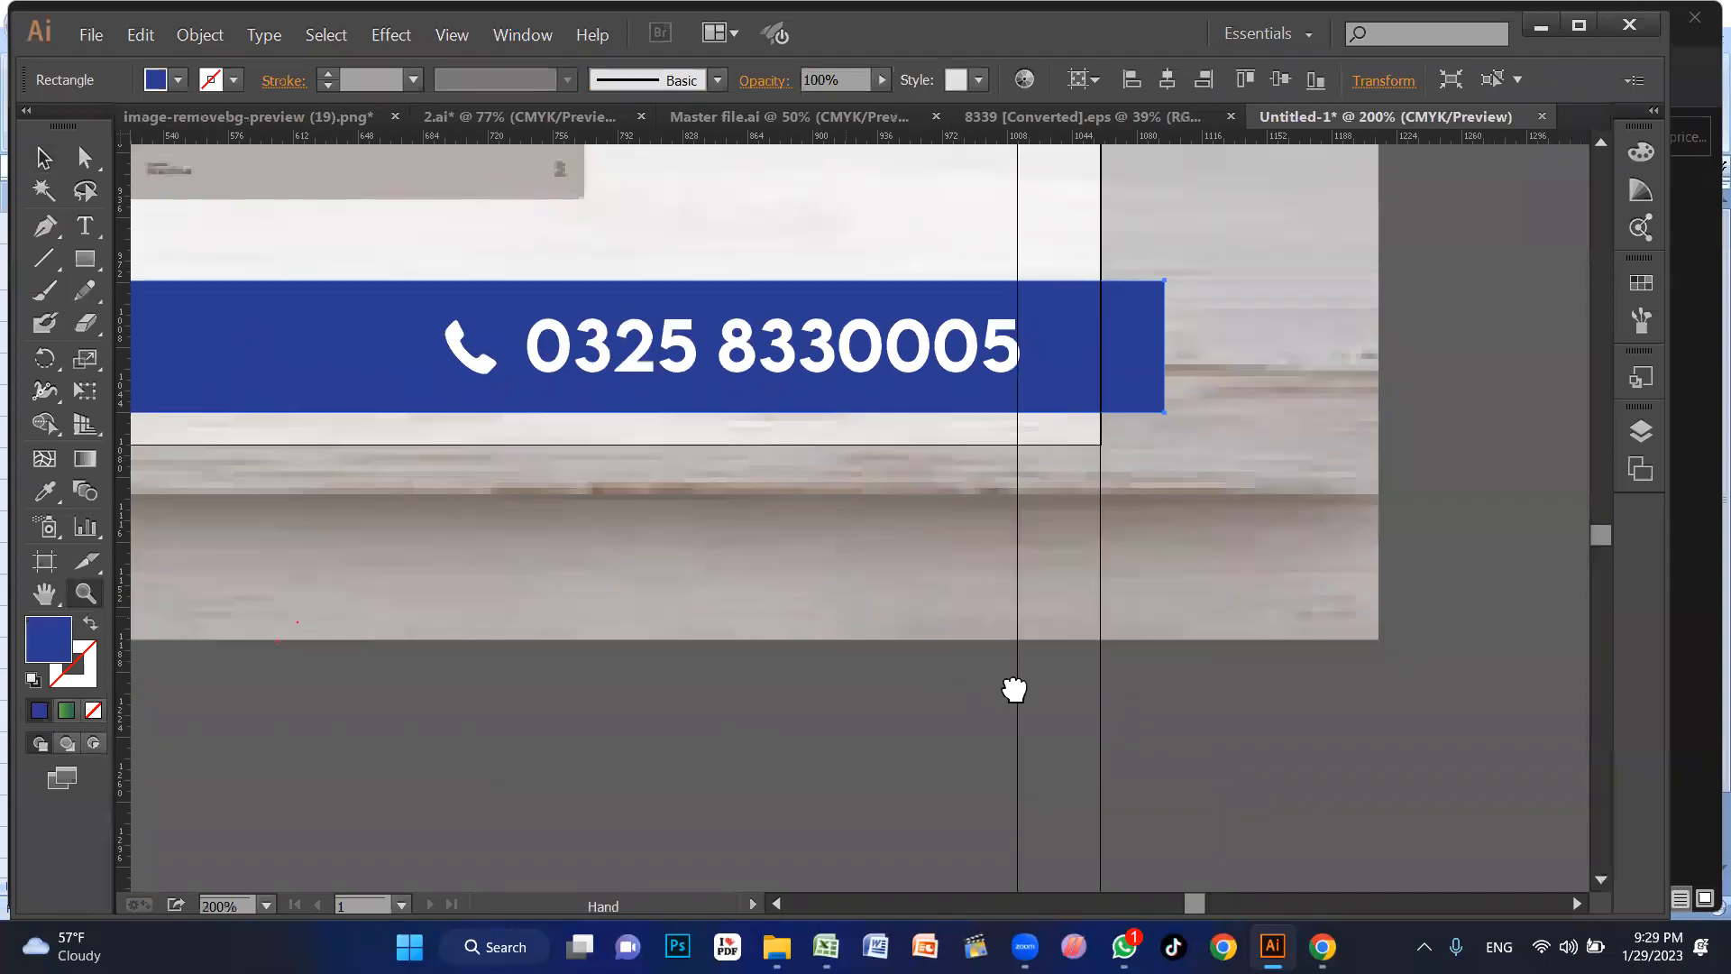
{"action": "left_click_drag", "start_coordinate": [673, 398], "coordinate": [909, 506]}
{"action": "left_click", "coordinate": [915, 491]}
{"action": "key", "text": "ctrl+alt+space"}
{"action": "left_click", "coordinate": [766, 491]}
{"action": "left_click", "coordinate": [872, 586]}
{"action": "left_click_drag", "start_coordinate": [872, 586], "coordinate": [889, 707]}
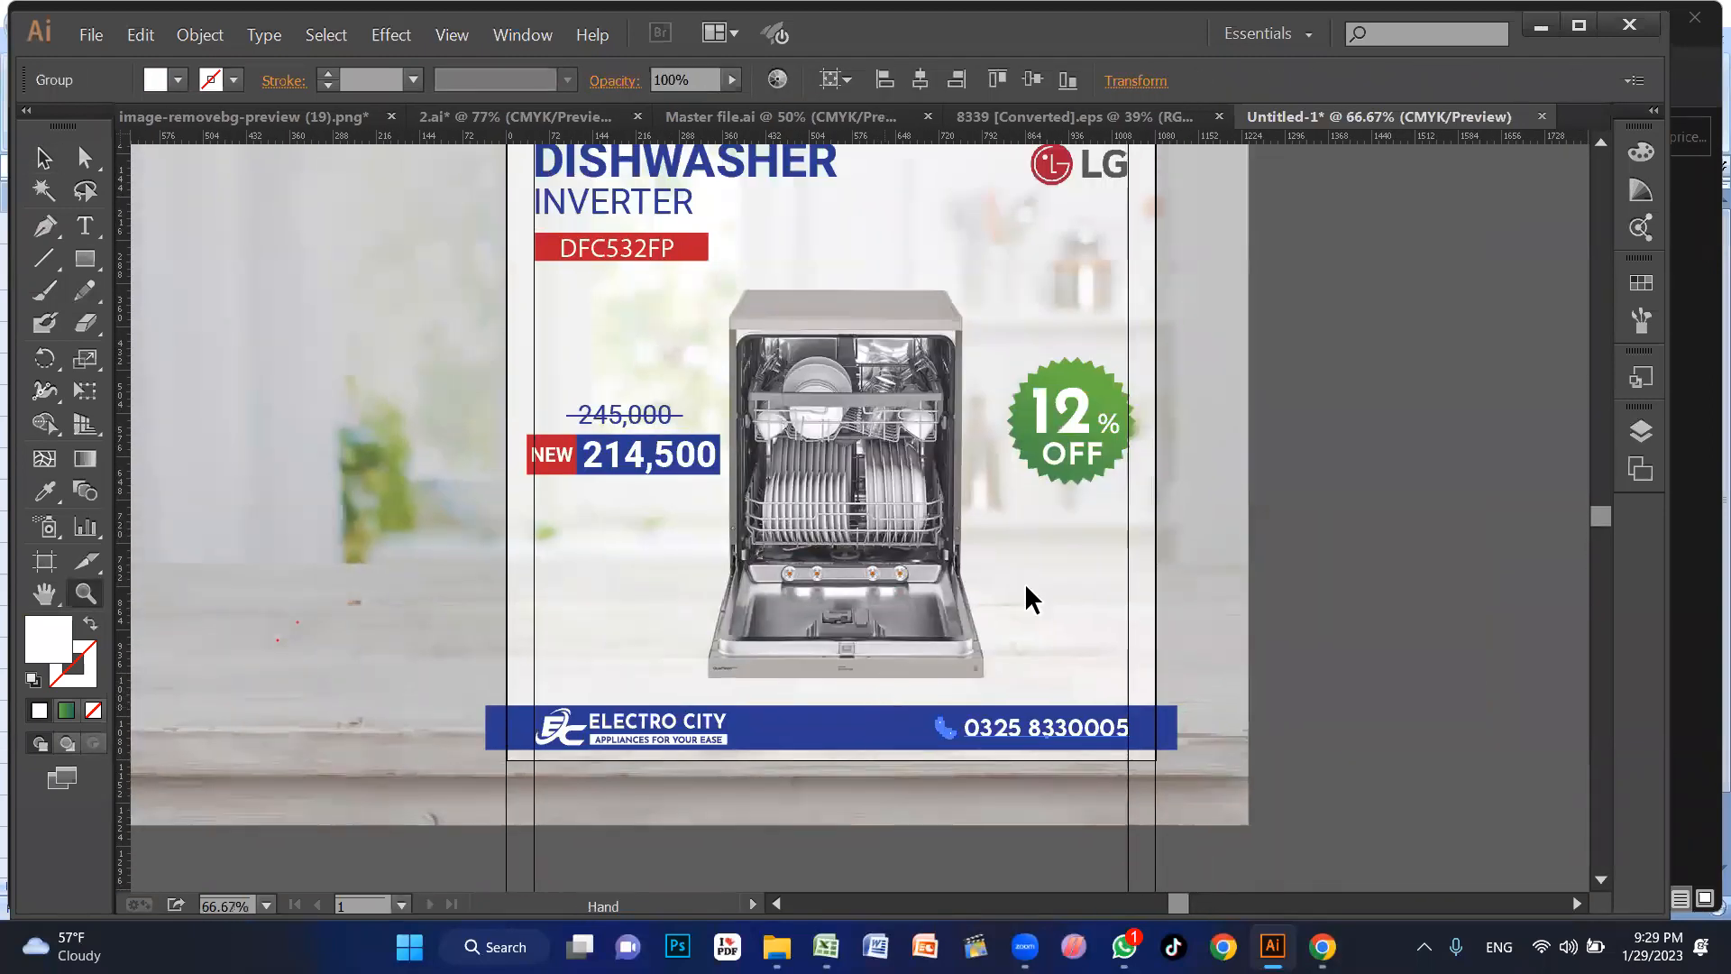
Step: Shift the green 12% OFF badge left so its right edge meets the inner right margin guide
{"action": "left_click", "coordinate": [1024, 588]}
{"action": "left_click_drag", "start_coordinate": [1094, 580], "coordinate": [1094, 613]}
{"action": "left_click", "coordinate": [1062, 492]}
{"action": "left_click", "coordinate": [1070, 545]}
{"action": "left_click_drag", "start_coordinate": [1061, 482], "coordinate": [1053, 492]}
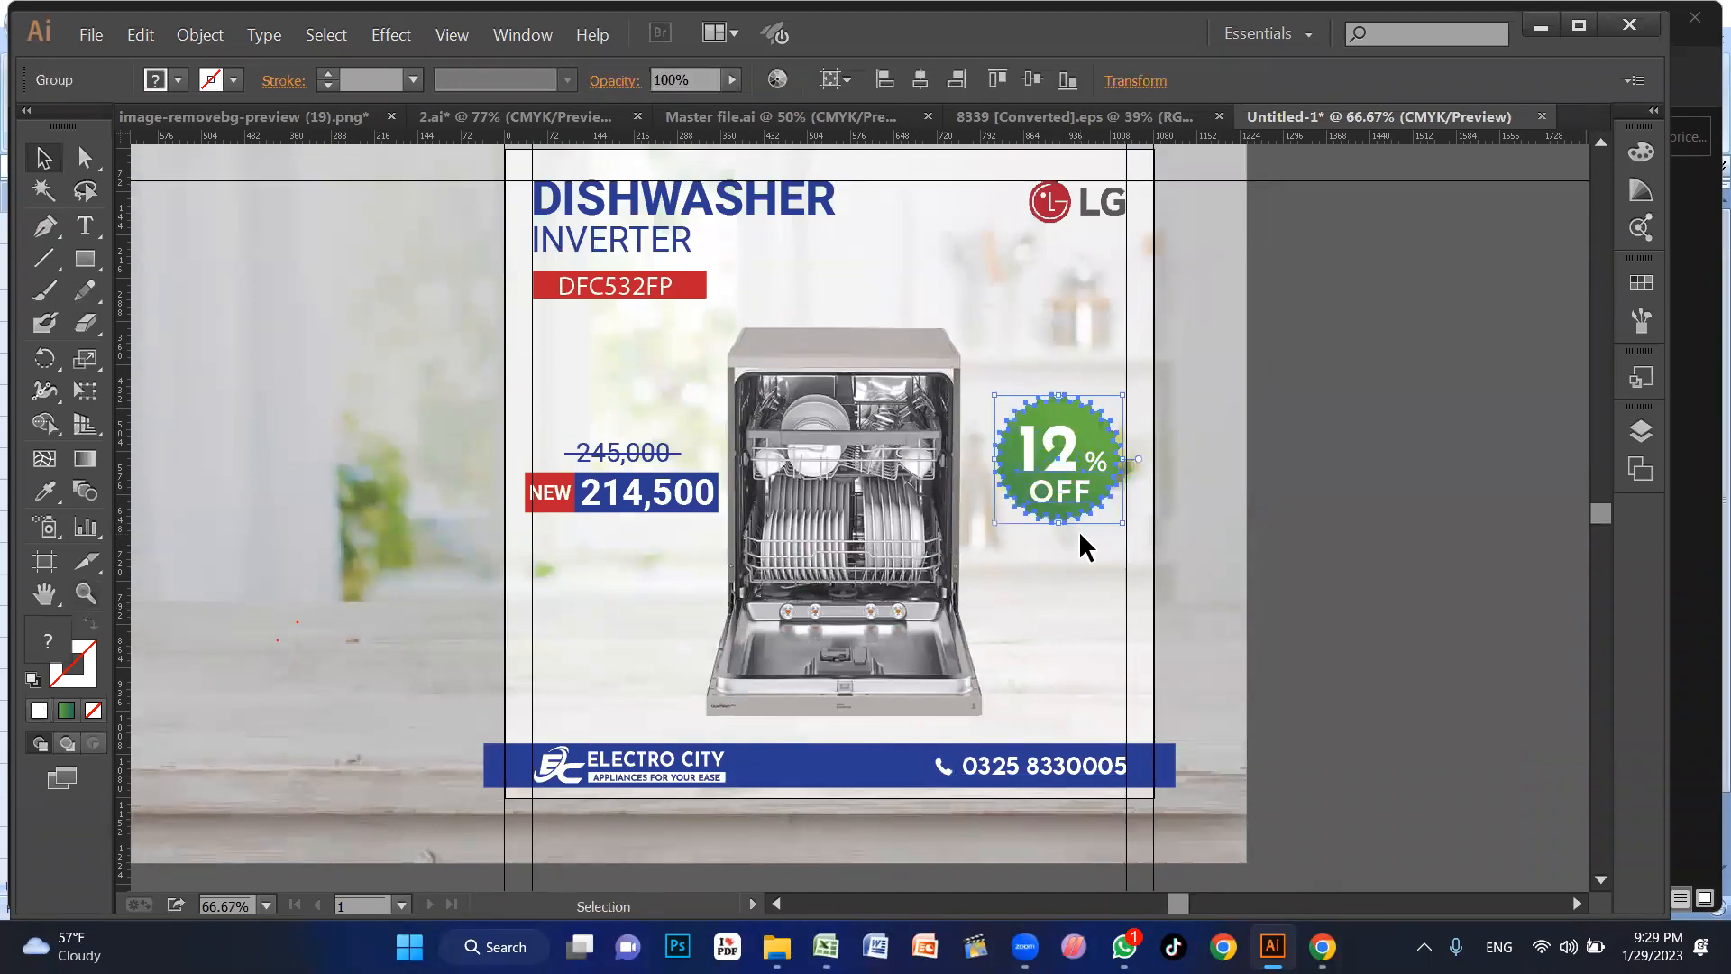
{"action": "left_click", "coordinate": [1082, 544]}
{"action": "left_click", "coordinate": [1098, 463]}
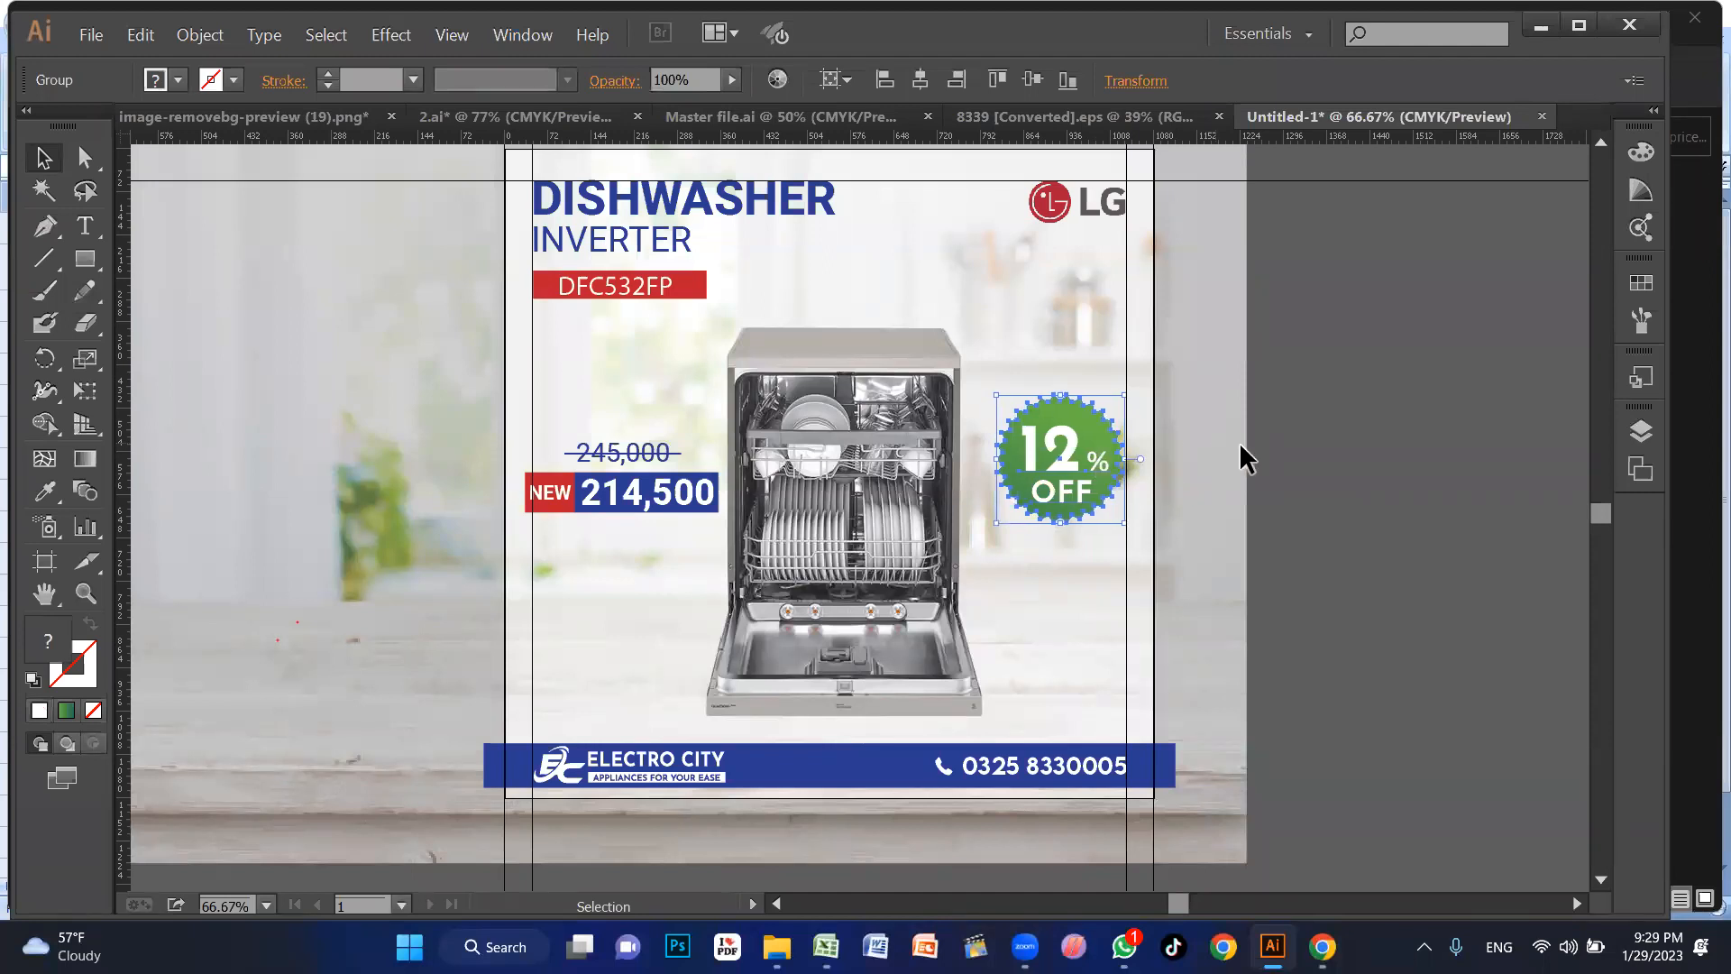
{"action": "left_click", "coordinate": [1324, 466]}
Step: Scale down the NEW 214,500 price banner, including its boxes and text, so its left edge meets the inner left margin guide
{"action": "scroll", "coordinate": [898, 442], "scroll_direction": "up", "scroll_amount": 1}
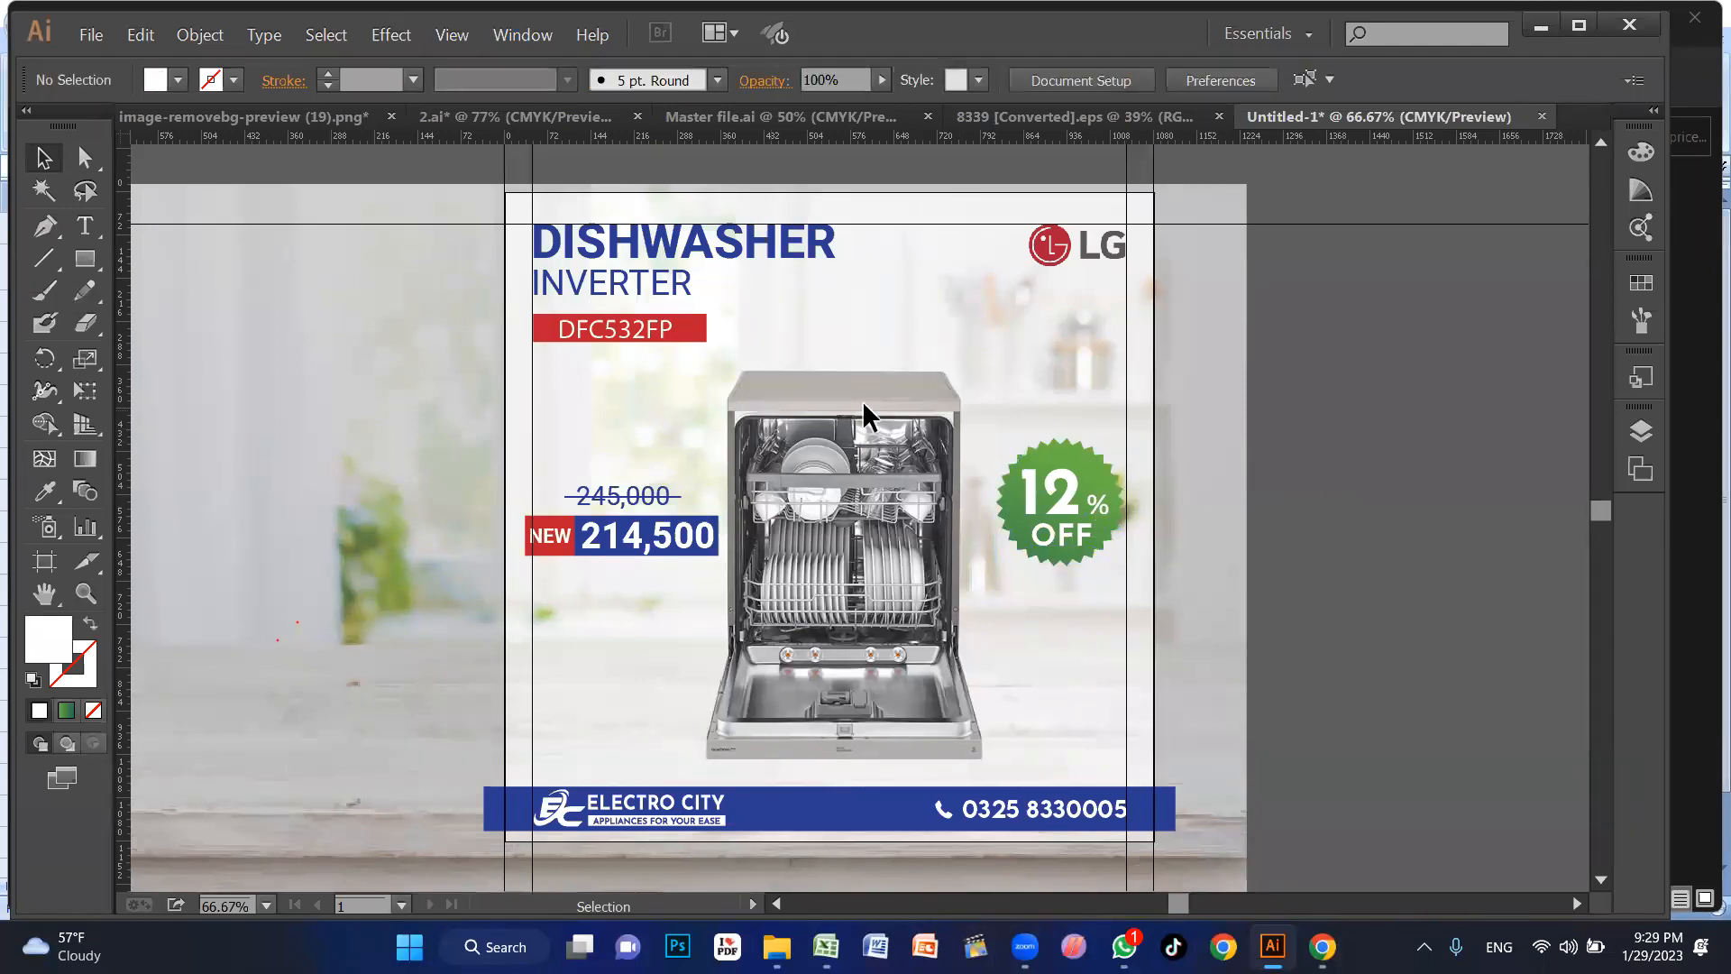
{"action": "double_click", "coordinate": [984, 49]}
{"action": "key", "text": "z"}
{"action": "left_click_drag", "start_coordinate": [457, 429], "coordinate": [783, 636]}
{"action": "left_click_drag", "start_coordinate": [587, 500], "coordinate": [618, 538]}
{"action": "key", "text": "v"}
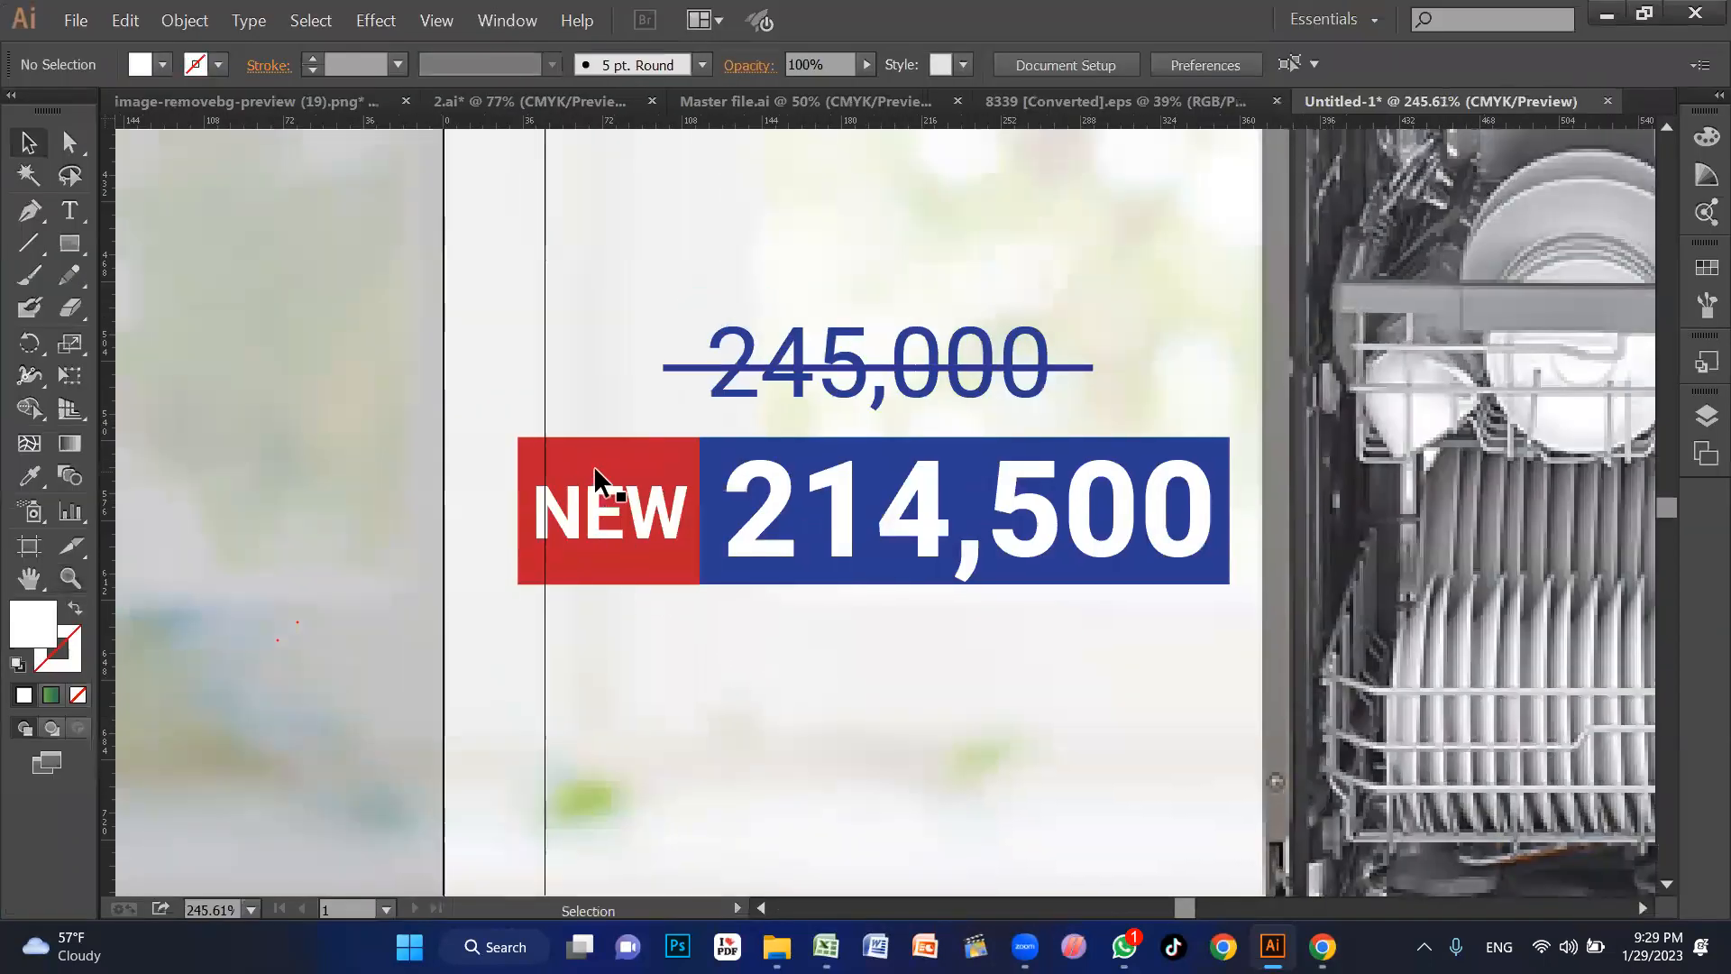
{"action": "left_click", "coordinate": [597, 465]}
{"action": "left_click", "coordinate": [675, 661]}
{"action": "left_click_drag", "start_coordinate": [605, 650], "coordinate": [1077, 539]}
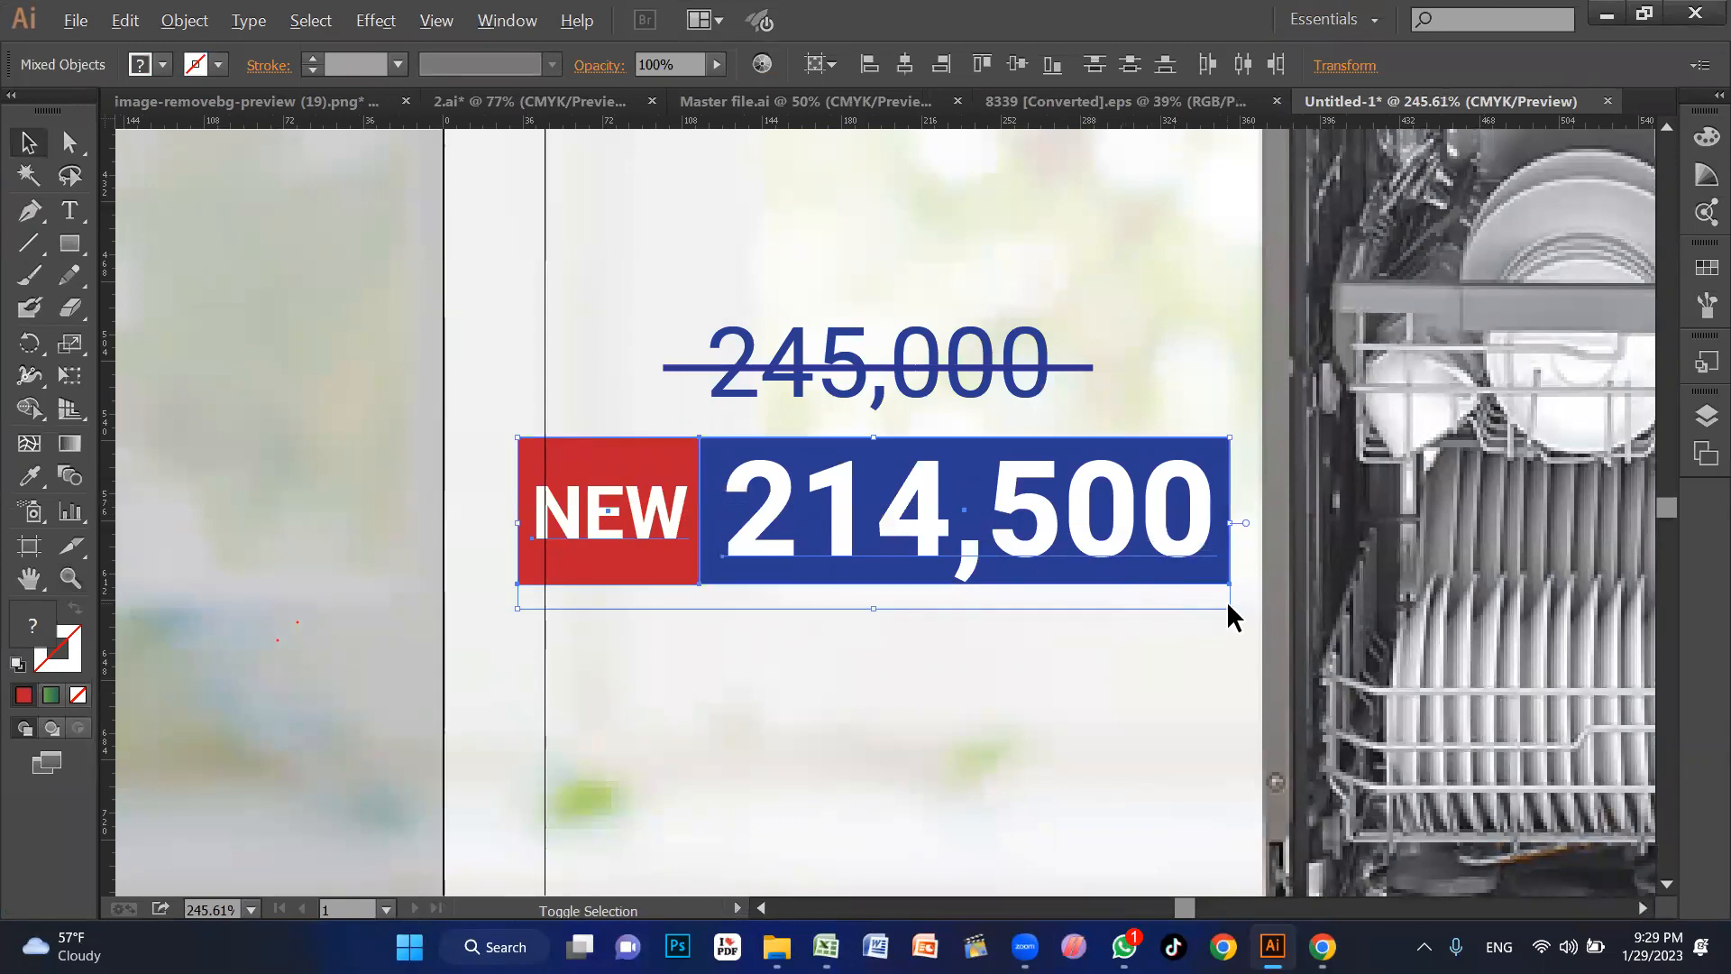
{"action": "left_click_drag", "start_coordinate": [1229, 609], "coordinate": [1203, 611]}
{"action": "left_click", "coordinate": [932, 614]}
Step: Move the old price 245,000 and its strikethrough line slightly down toward the new-price banner
{"action": "left_click", "coordinate": [848, 389]}
{"action": "left_click_drag", "start_coordinate": [642, 264], "coordinate": [947, 386]}
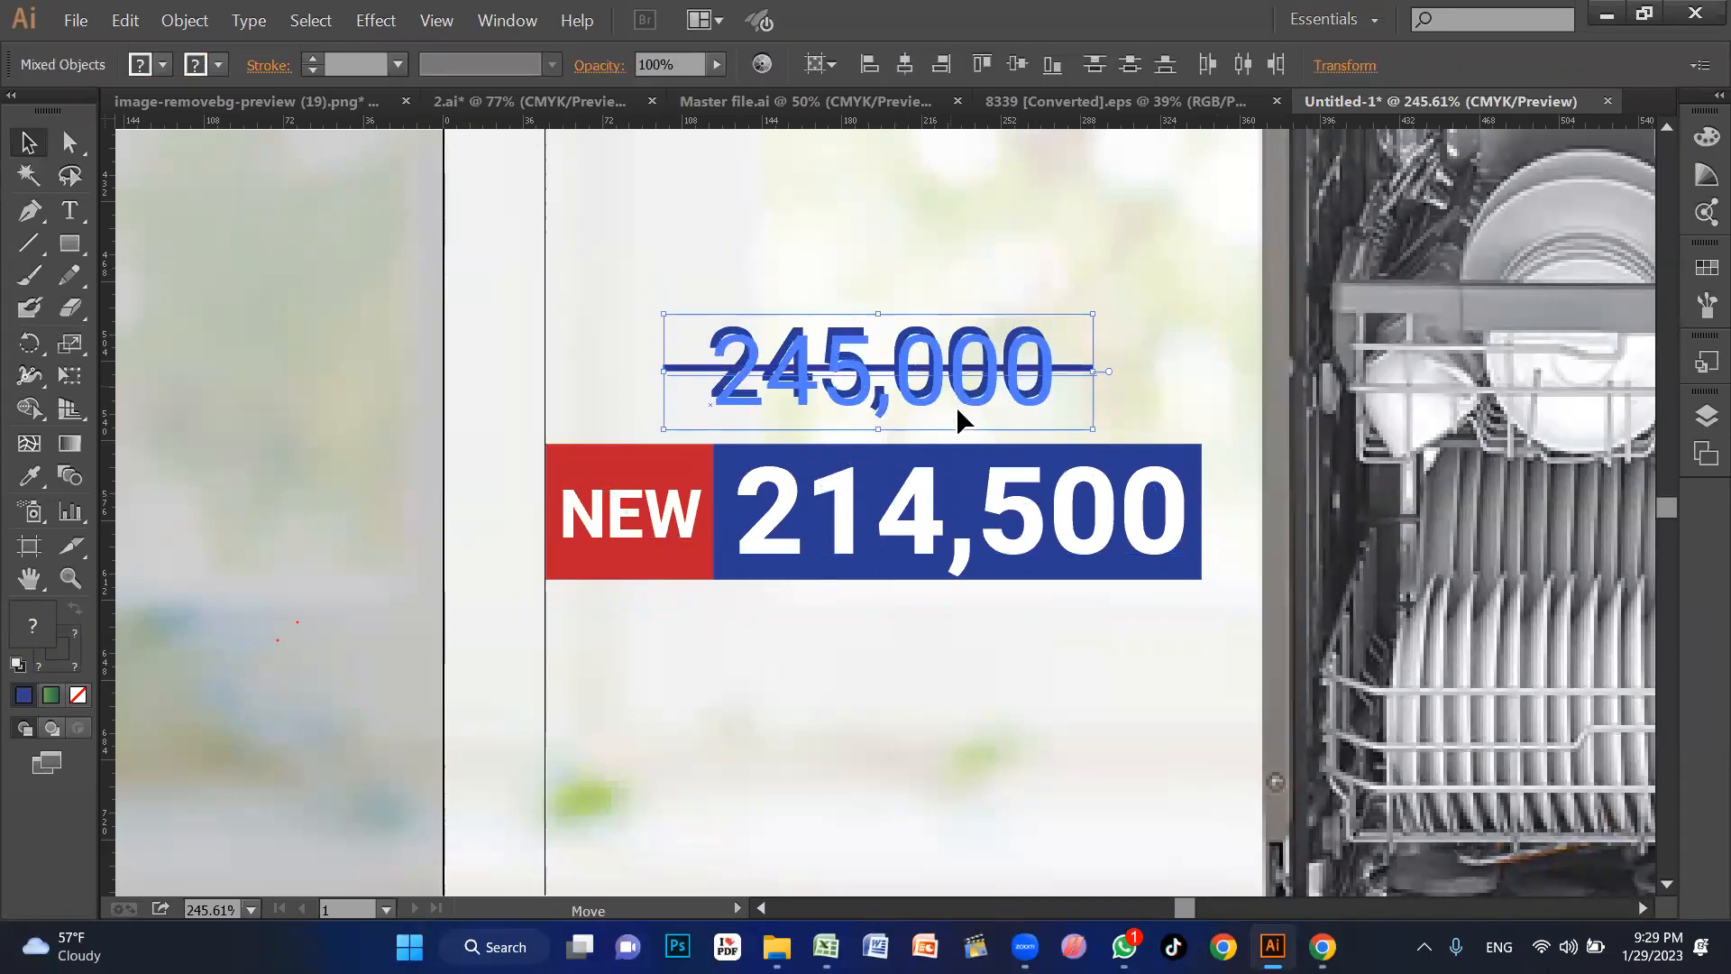
{"action": "left_click", "coordinate": [965, 573]}
{"action": "key", "text": "ctrl+0"}
{"action": "left_click", "coordinate": [1171, 646]}
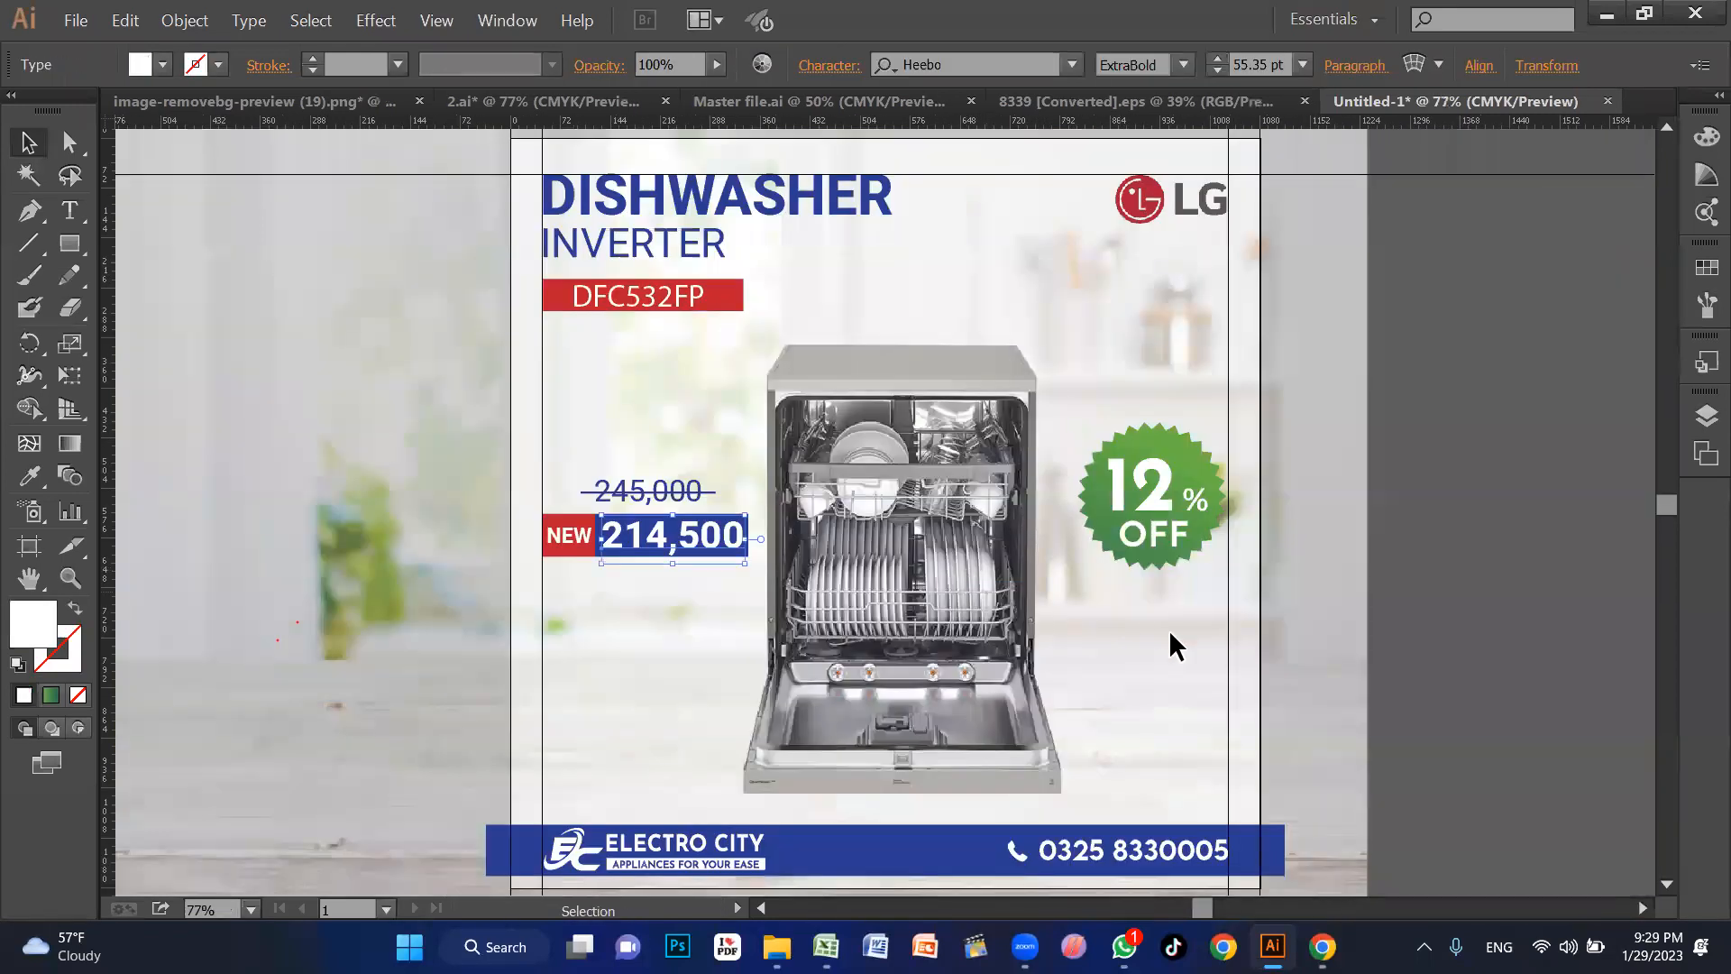
Step: Start exporting the poster and choose JPEG (*.JPG) as the file type
{"action": "left_click", "coordinate": [76, 20]}
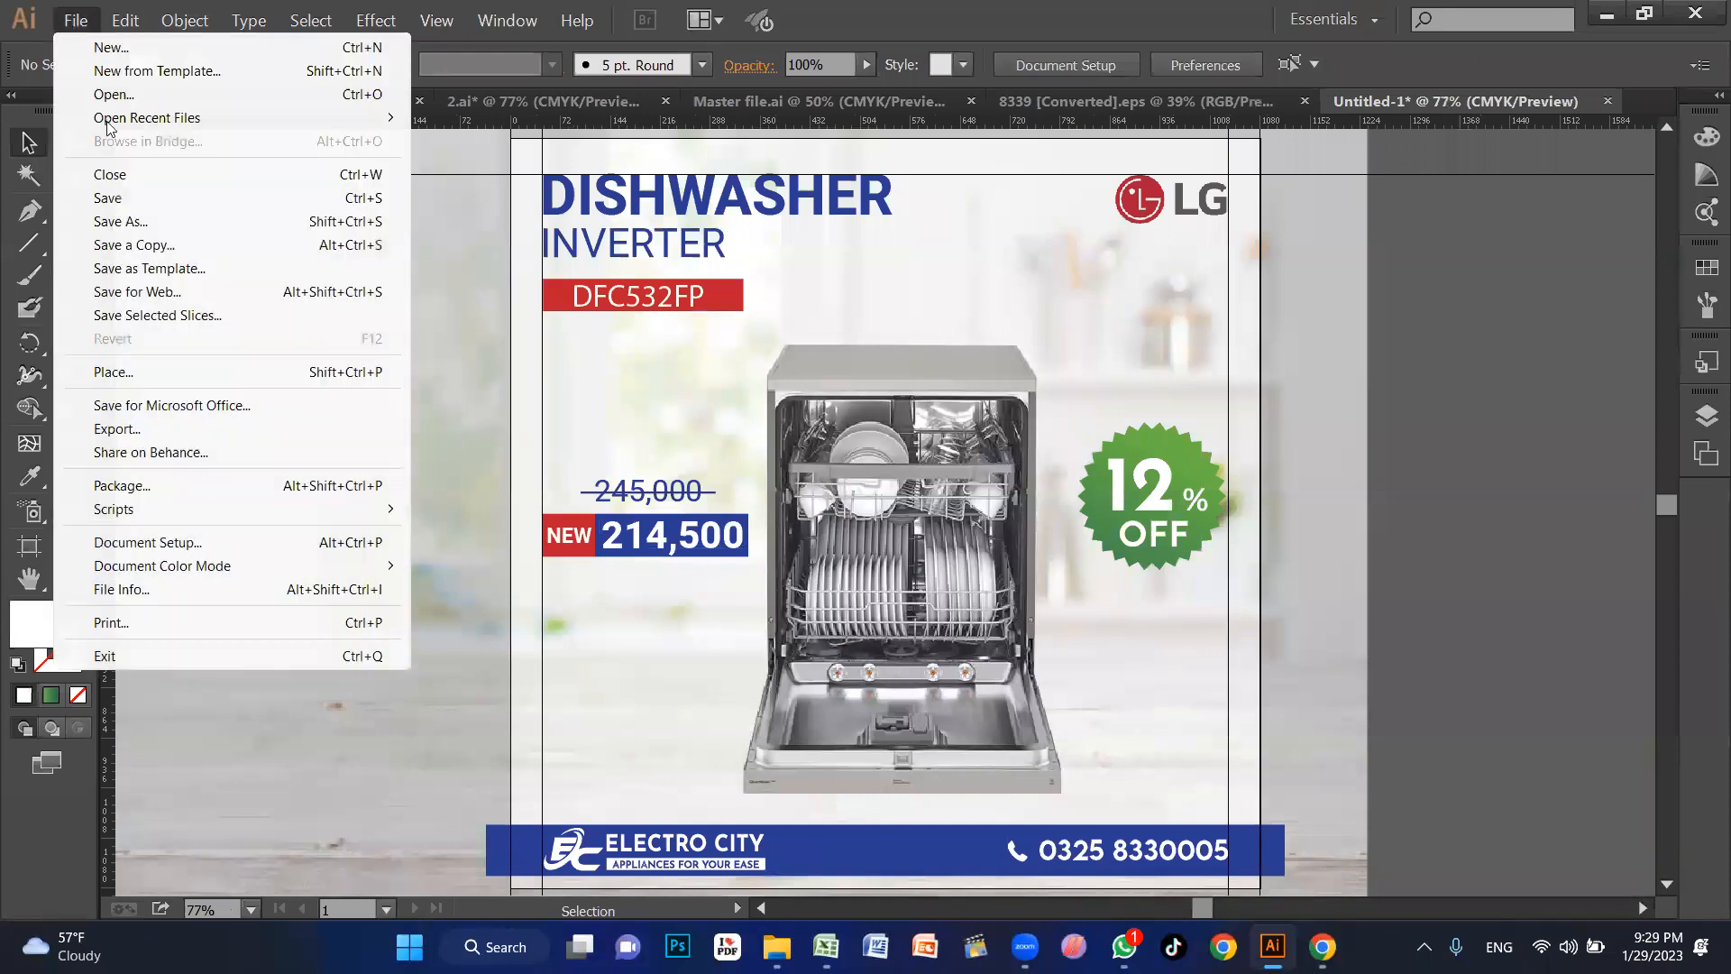
{"action": "left_click", "coordinate": [184, 429]}
{"action": "left_click", "coordinate": [289, 716]}
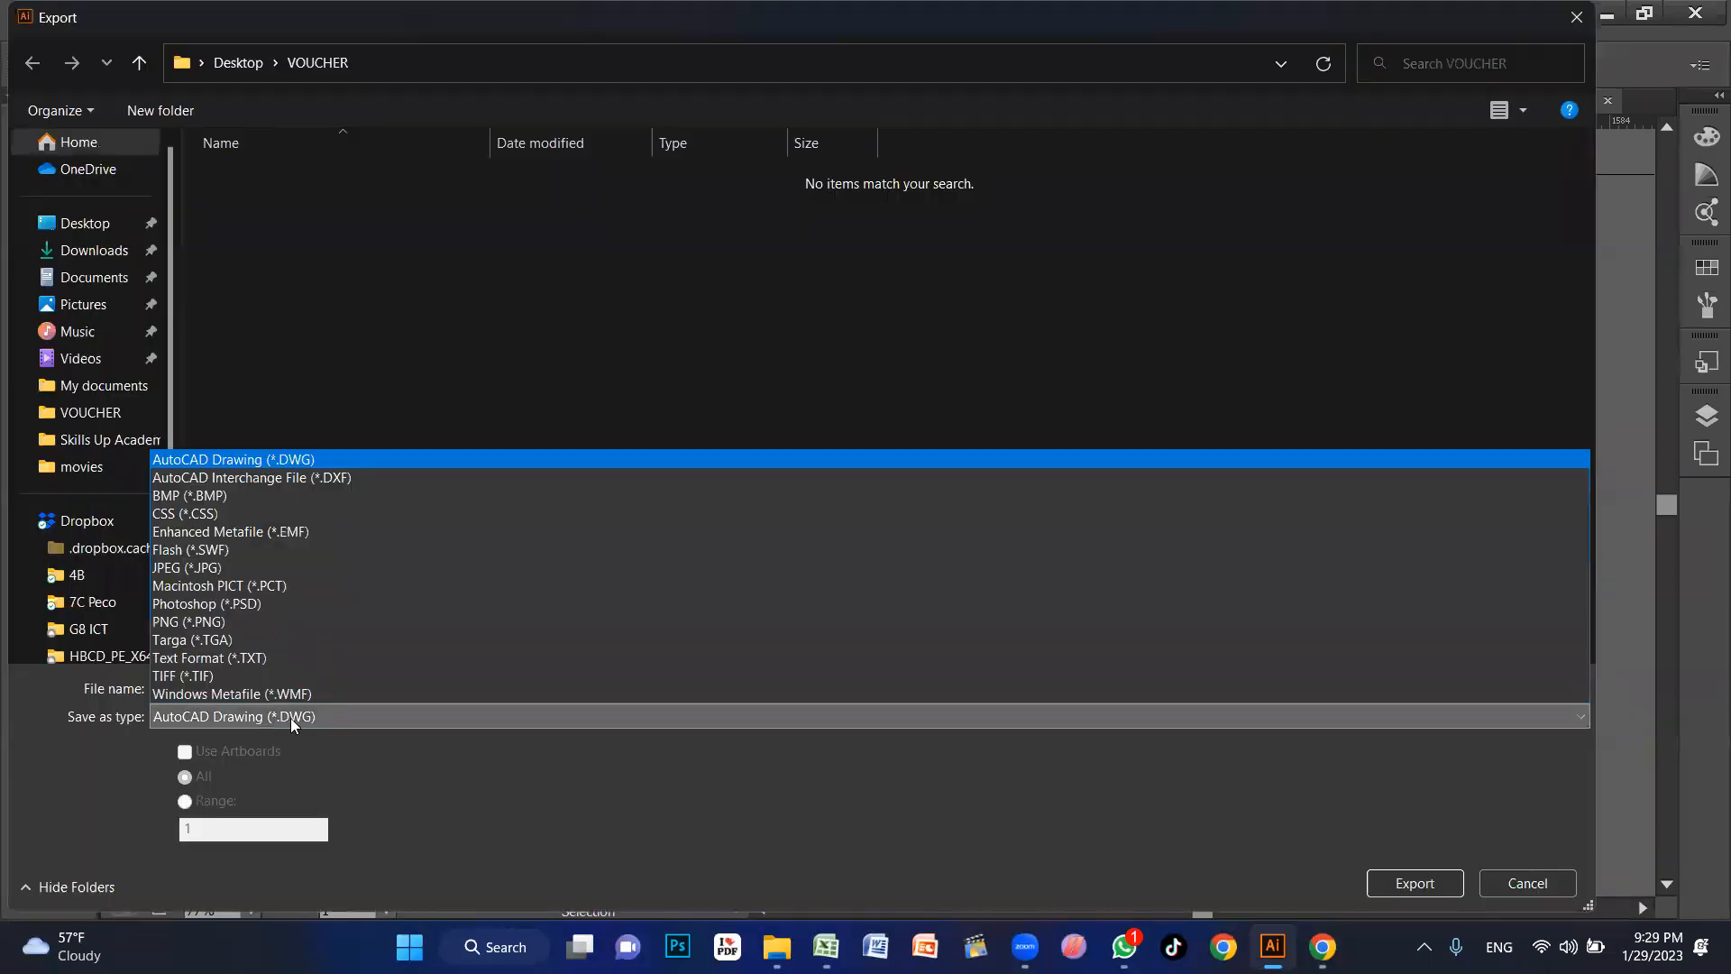
{"action": "left_click", "coordinate": [209, 566]}
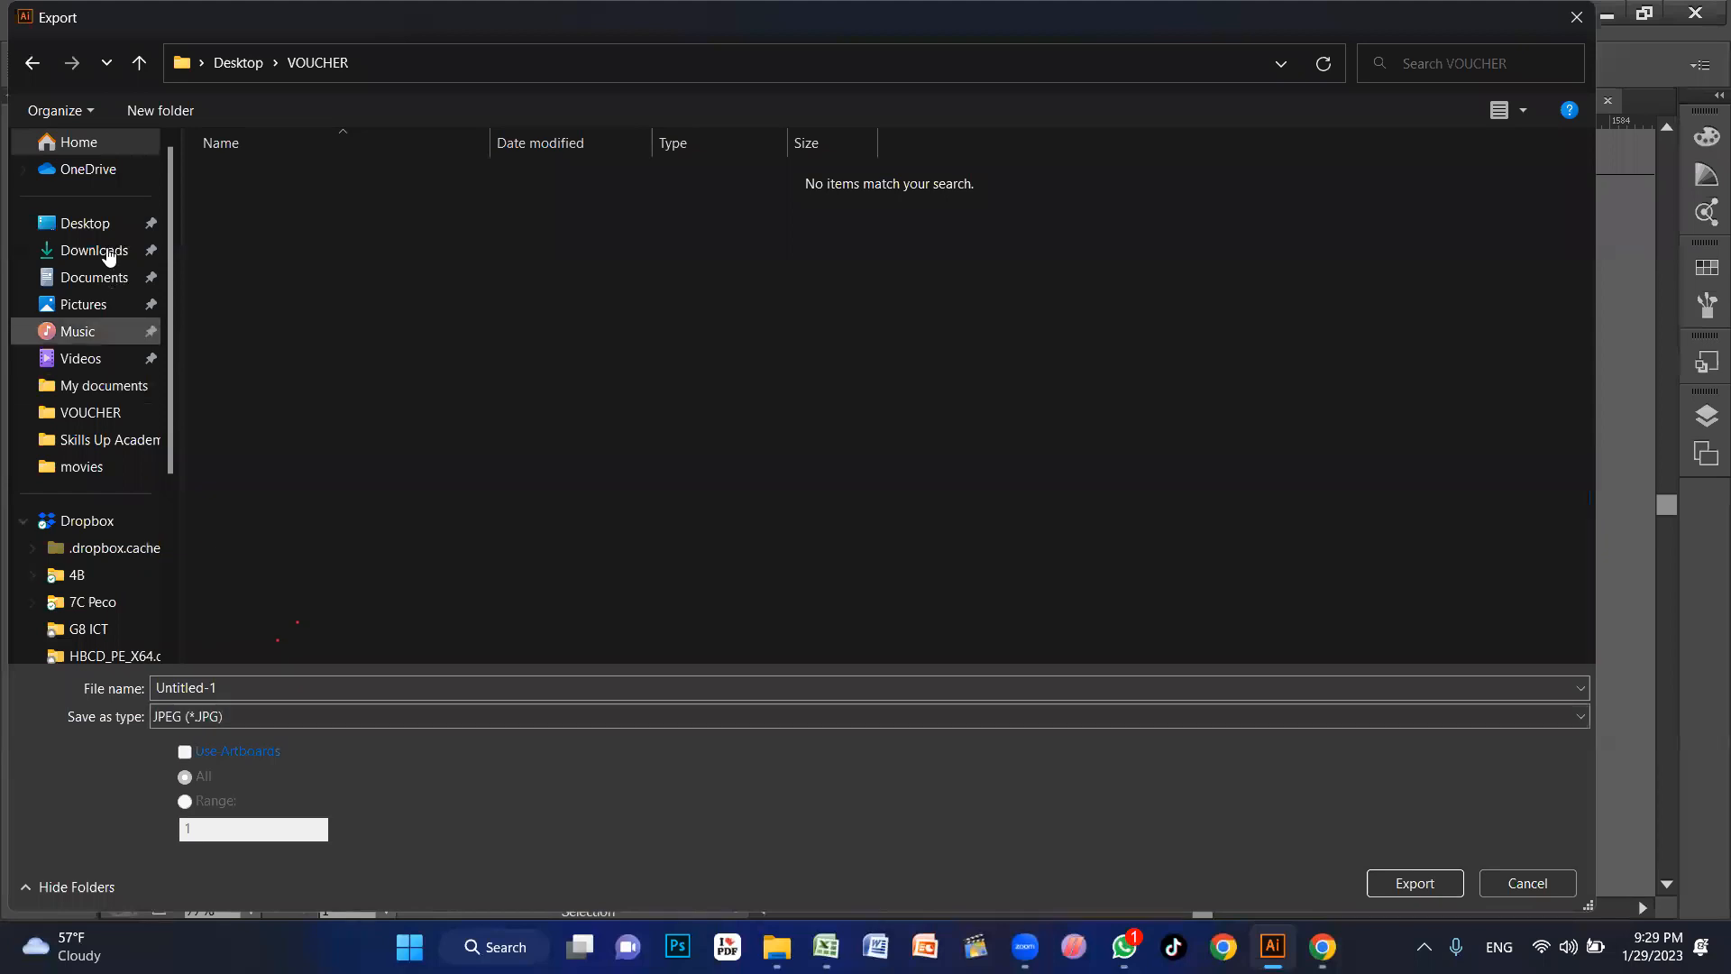
Step: Create a folder named ELECTROCITI NEW on the Desktop and open it as the export location
{"action": "left_click", "coordinate": [85, 224]}
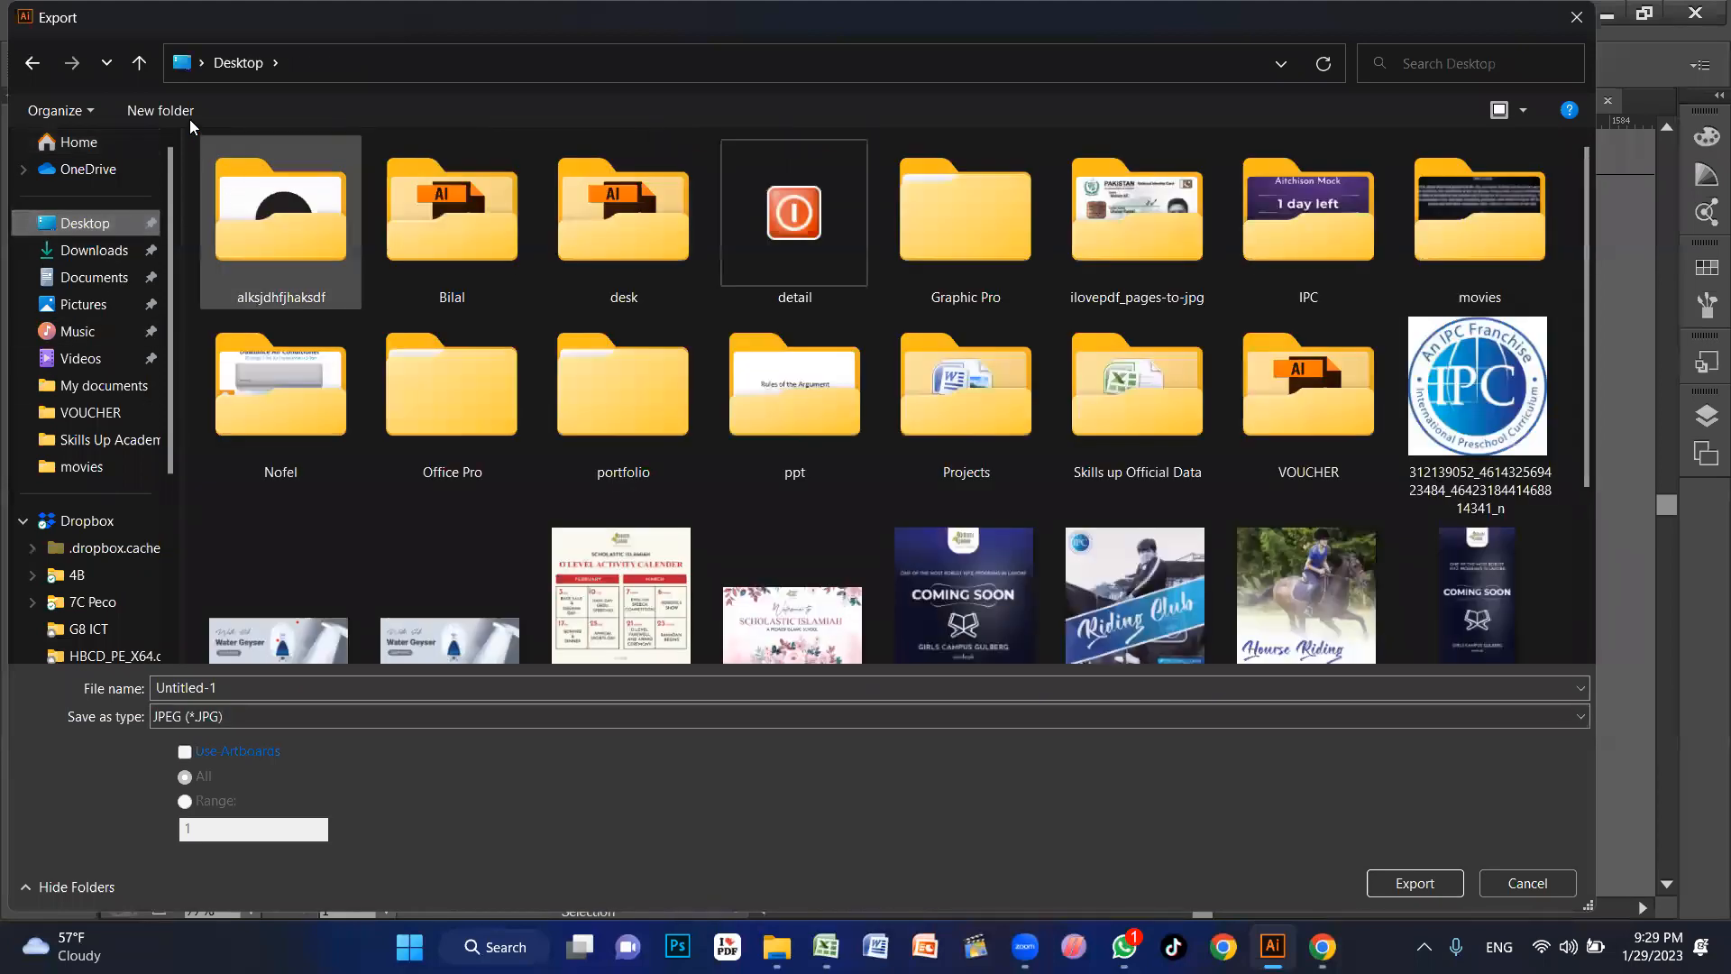
{"action": "left_click", "coordinate": [189, 119]}
{"action": "type", "text": "ELEC"}
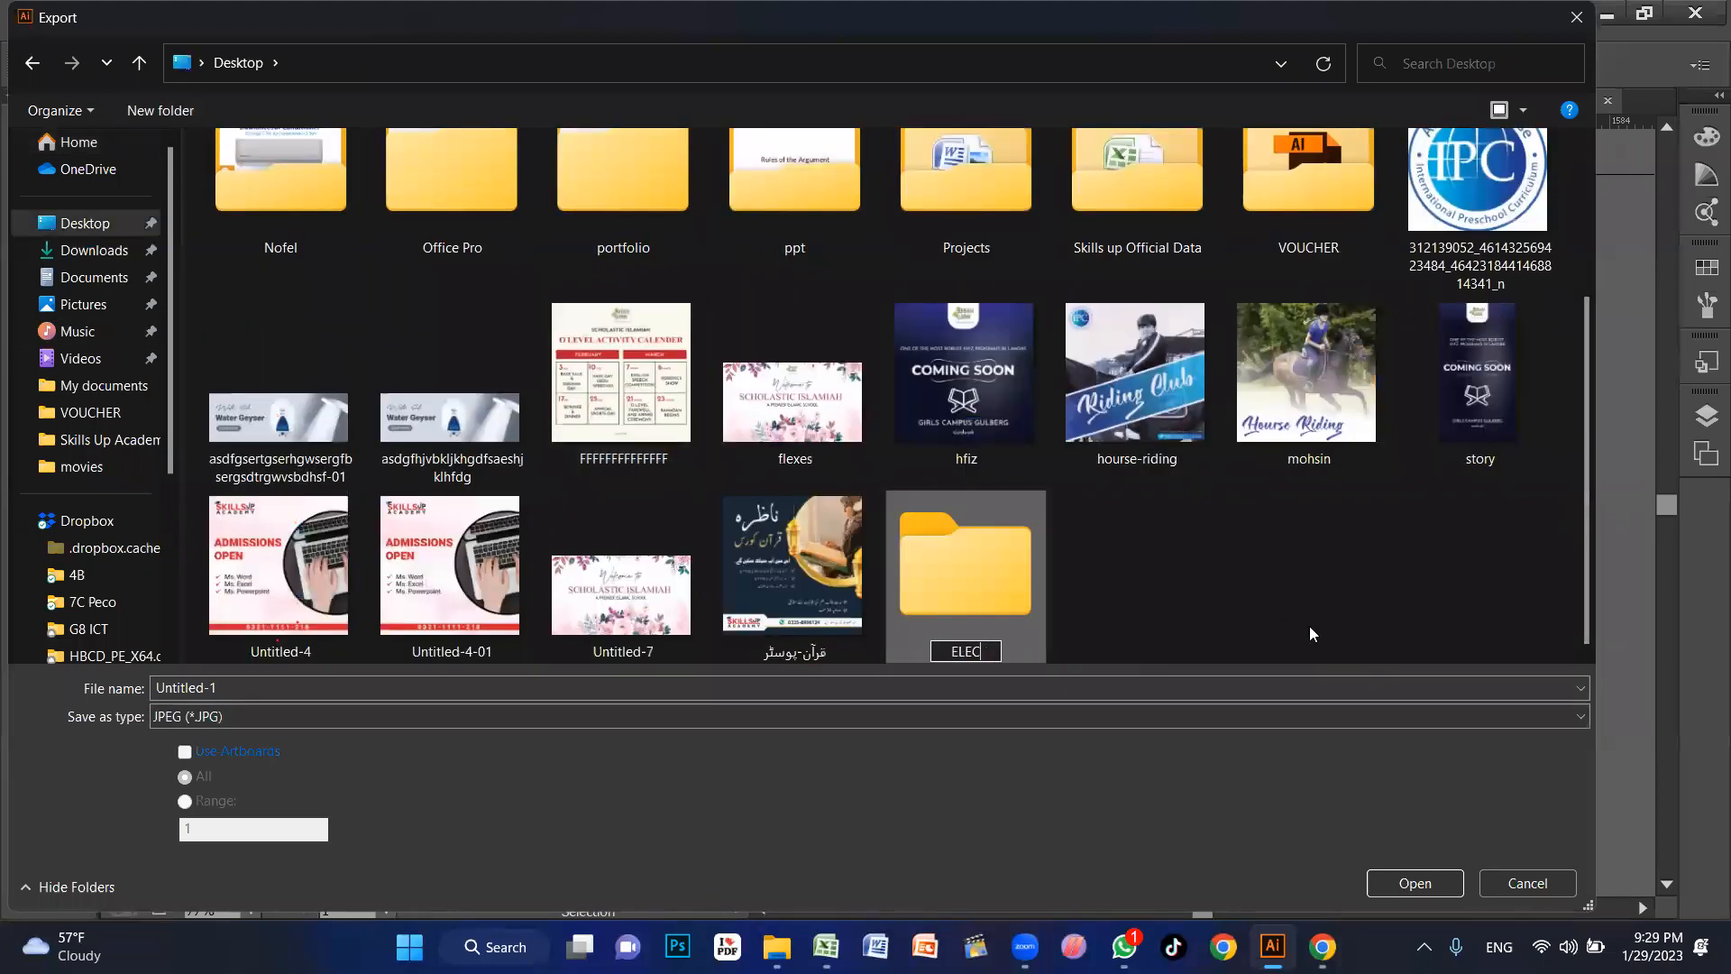
{"action": "type", "text": "TROCITI "}
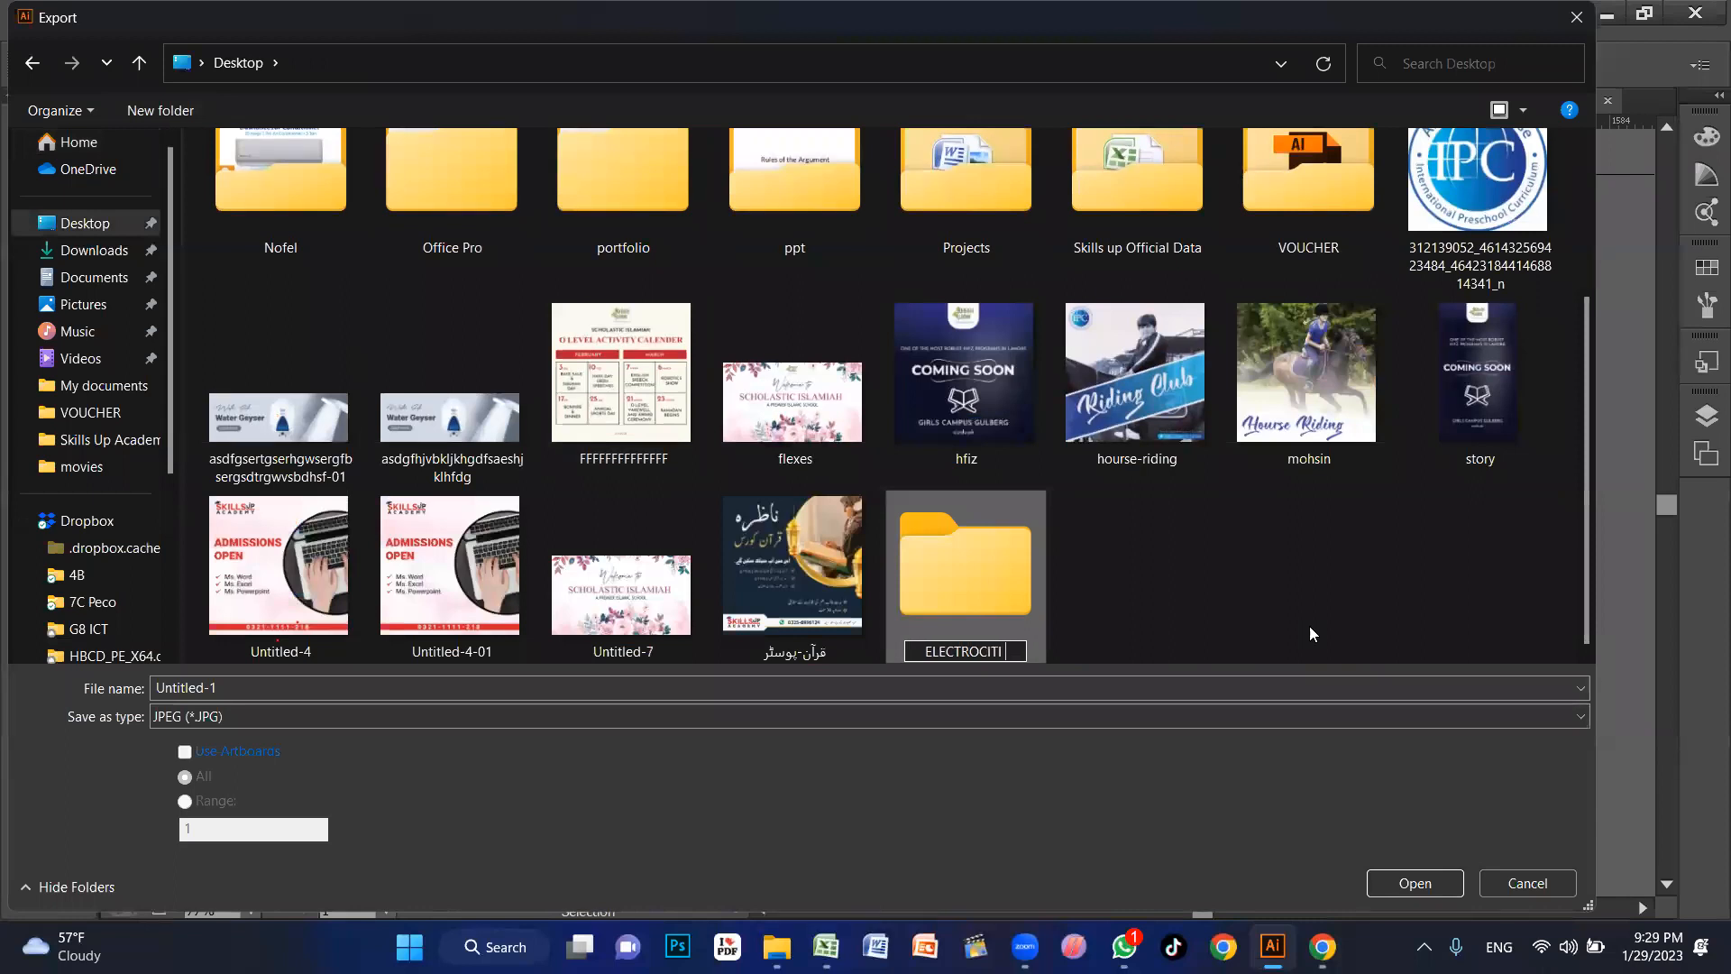
{"action": "type", "text": "NEW"}
{"action": "key", "text": "Return"}
{"action": "double_click", "coordinate": [995, 579]}
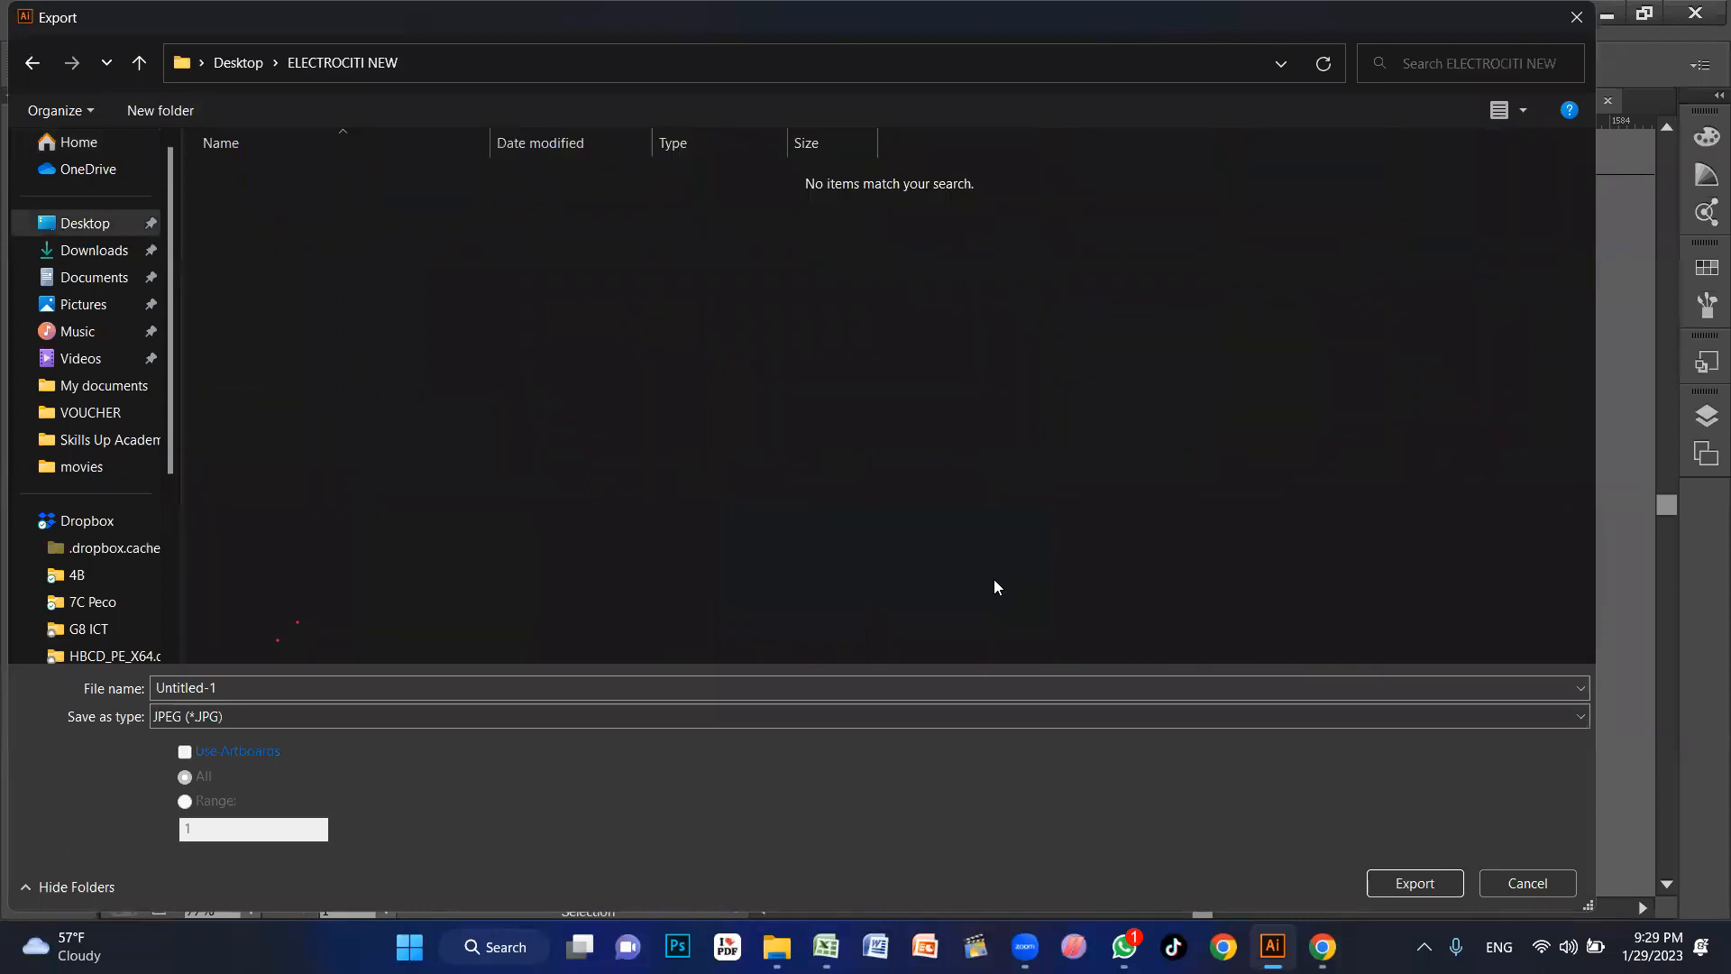
Step: Name the export file DISHWASHER, limit the export to the artboards, and continue to the JPEG options
{"action": "left_click", "coordinate": [270, 688]}
{"action": "type", "text": "1"}
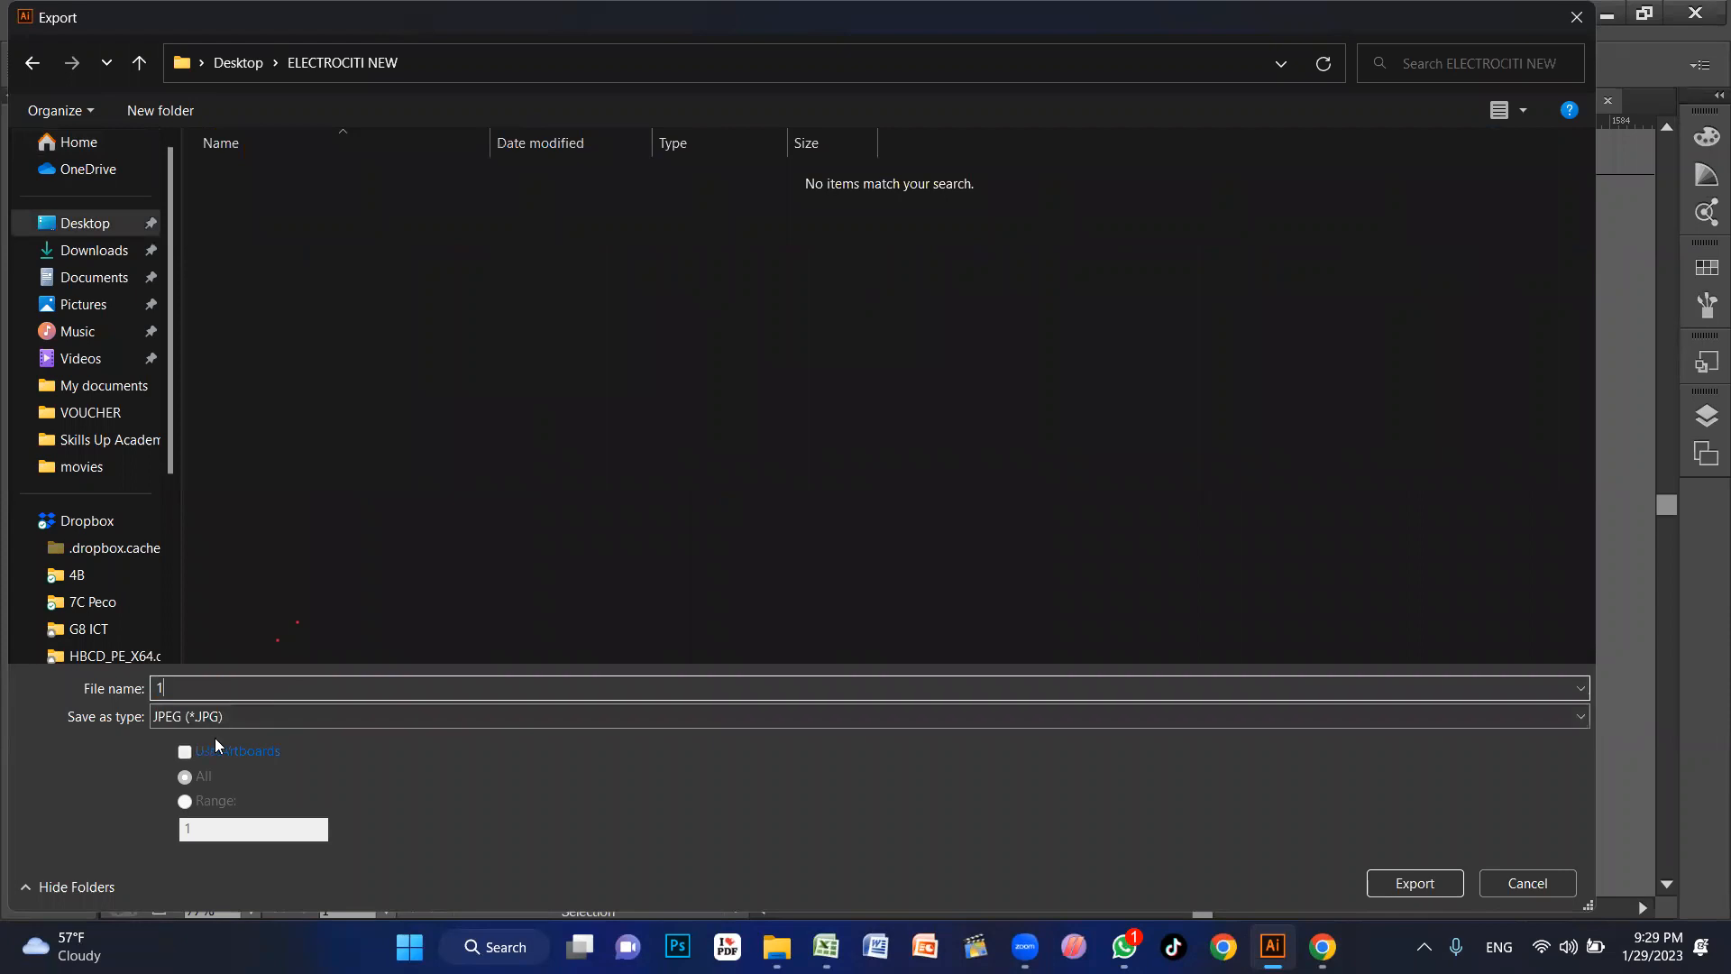
{"action": "key", "text": "ctrl+a"}
{"action": "type", "text": "DIS"}
{"action": "left_click", "coordinate": [186, 750]}
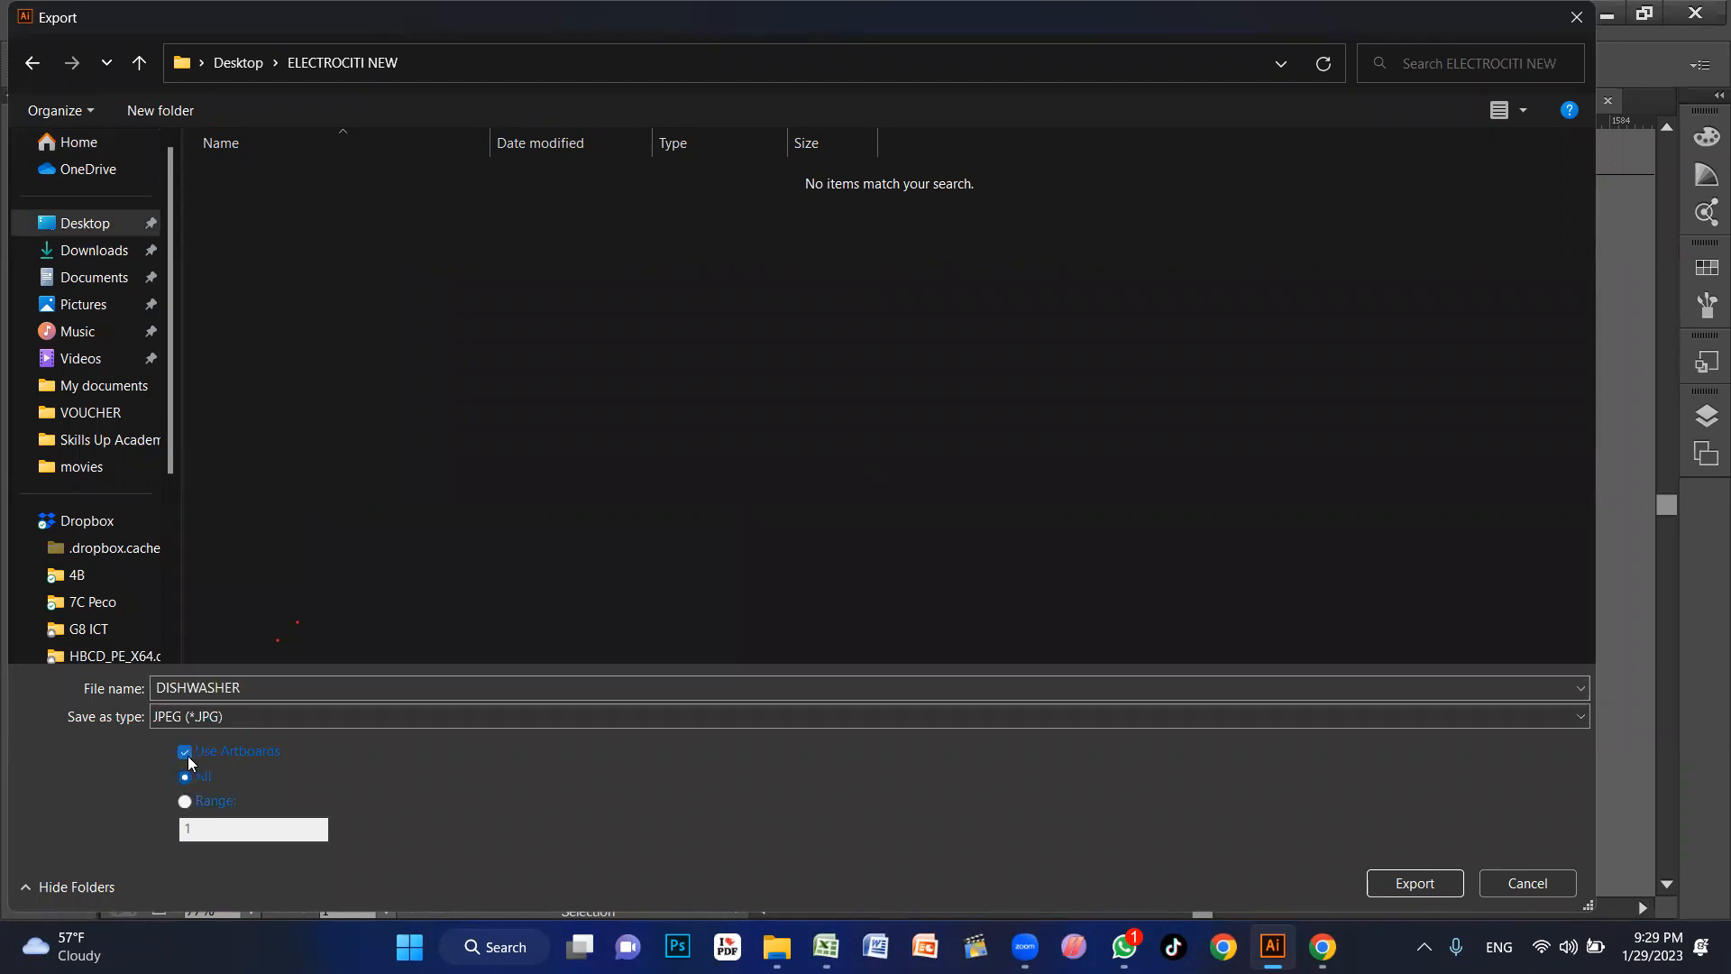
{"action": "left_click", "coordinate": [1415, 883]}
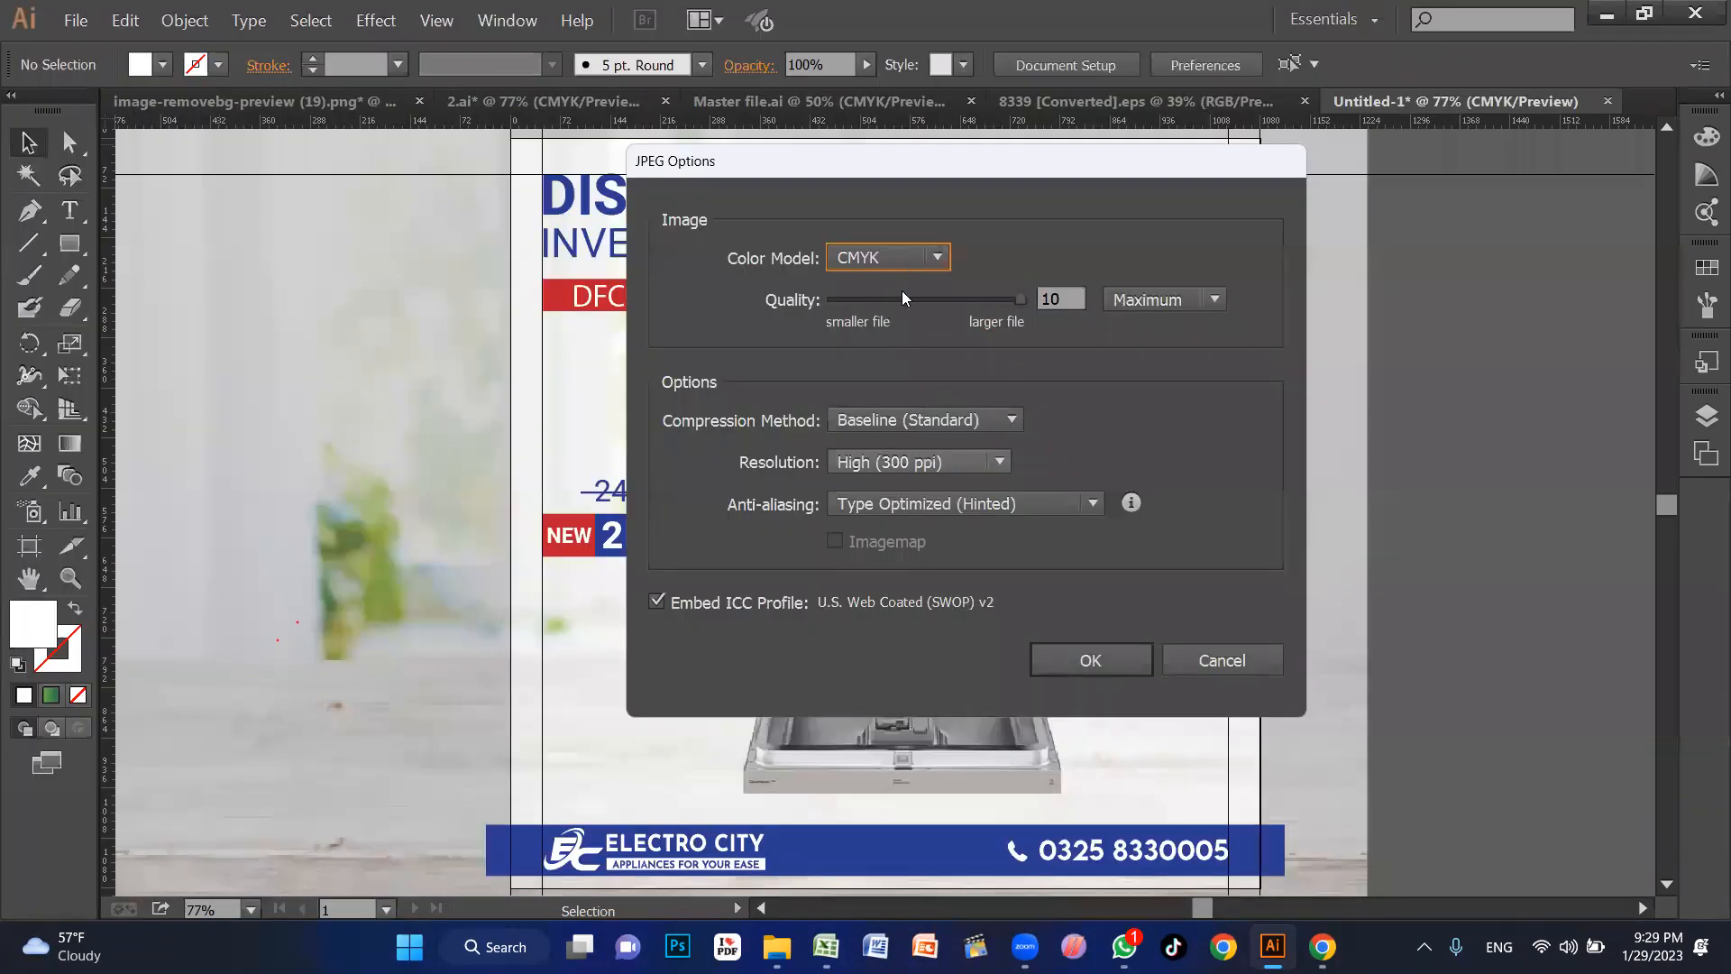
Step: Export the JPEG with the RGB color model, quality 10 (Maximum) and High (300 ppi) resolution
{"action": "left_click", "coordinate": [902, 259]}
{"action": "left_click", "coordinate": [902, 292]}
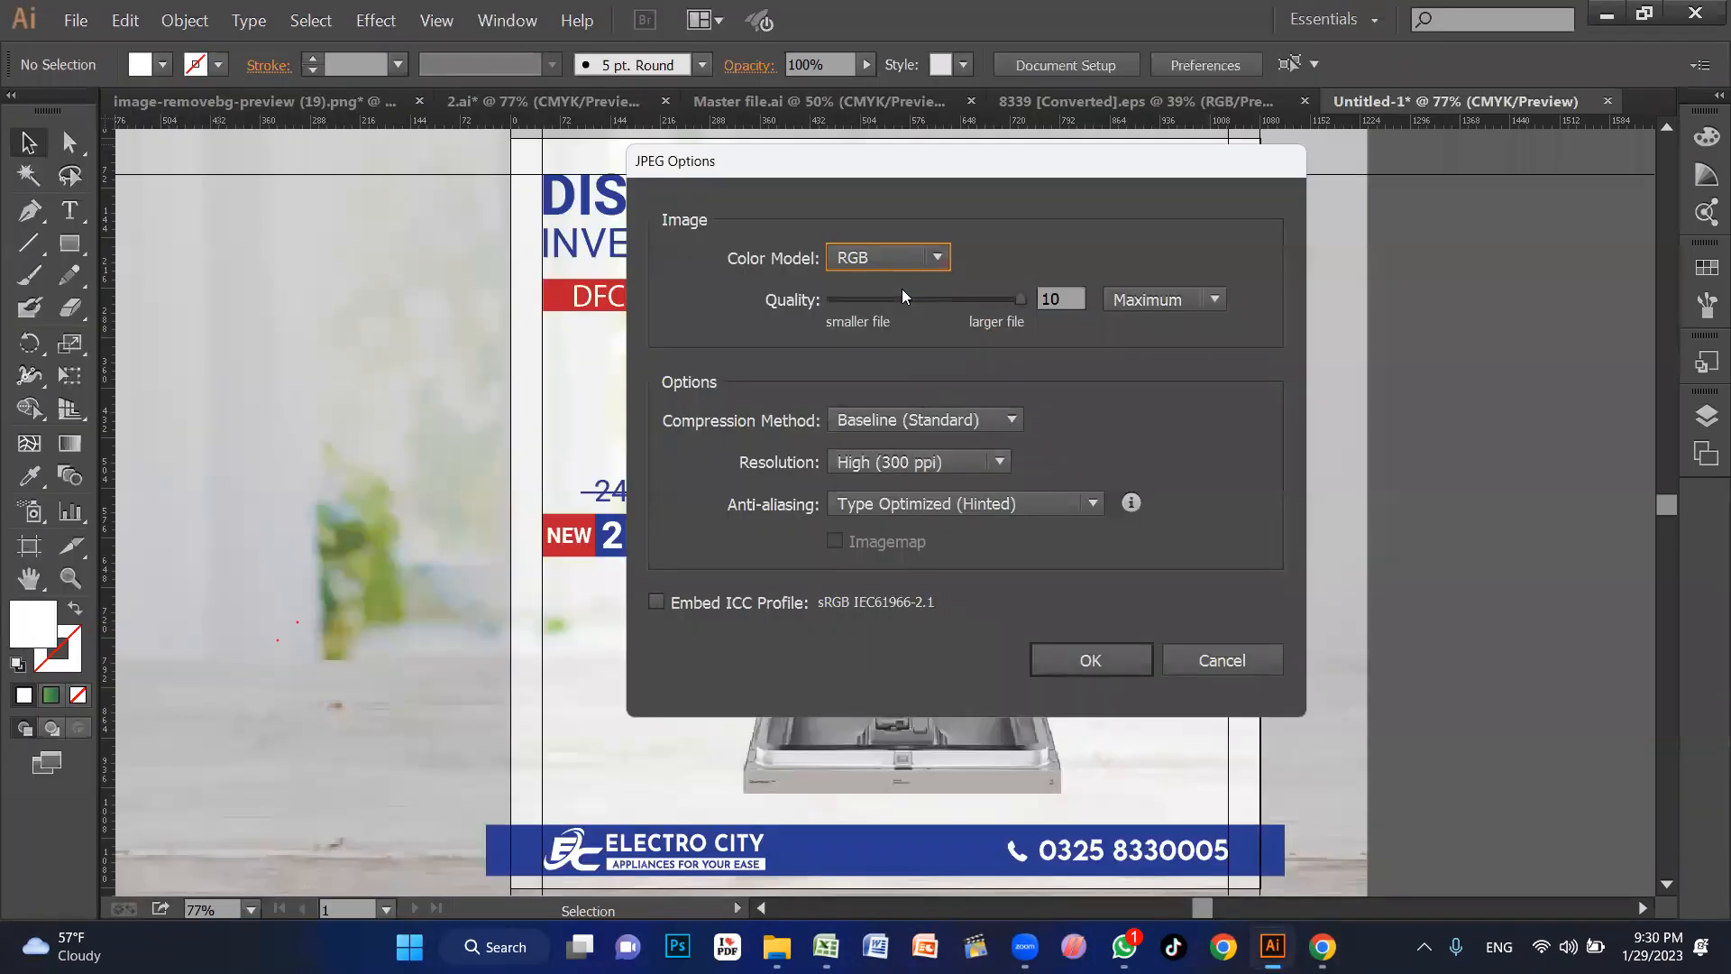
{"action": "left_click", "coordinate": [974, 464]}
{"action": "left_click", "coordinate": [975, 464]}
{"action": "double_click", "coordinate": [1049, 298]}
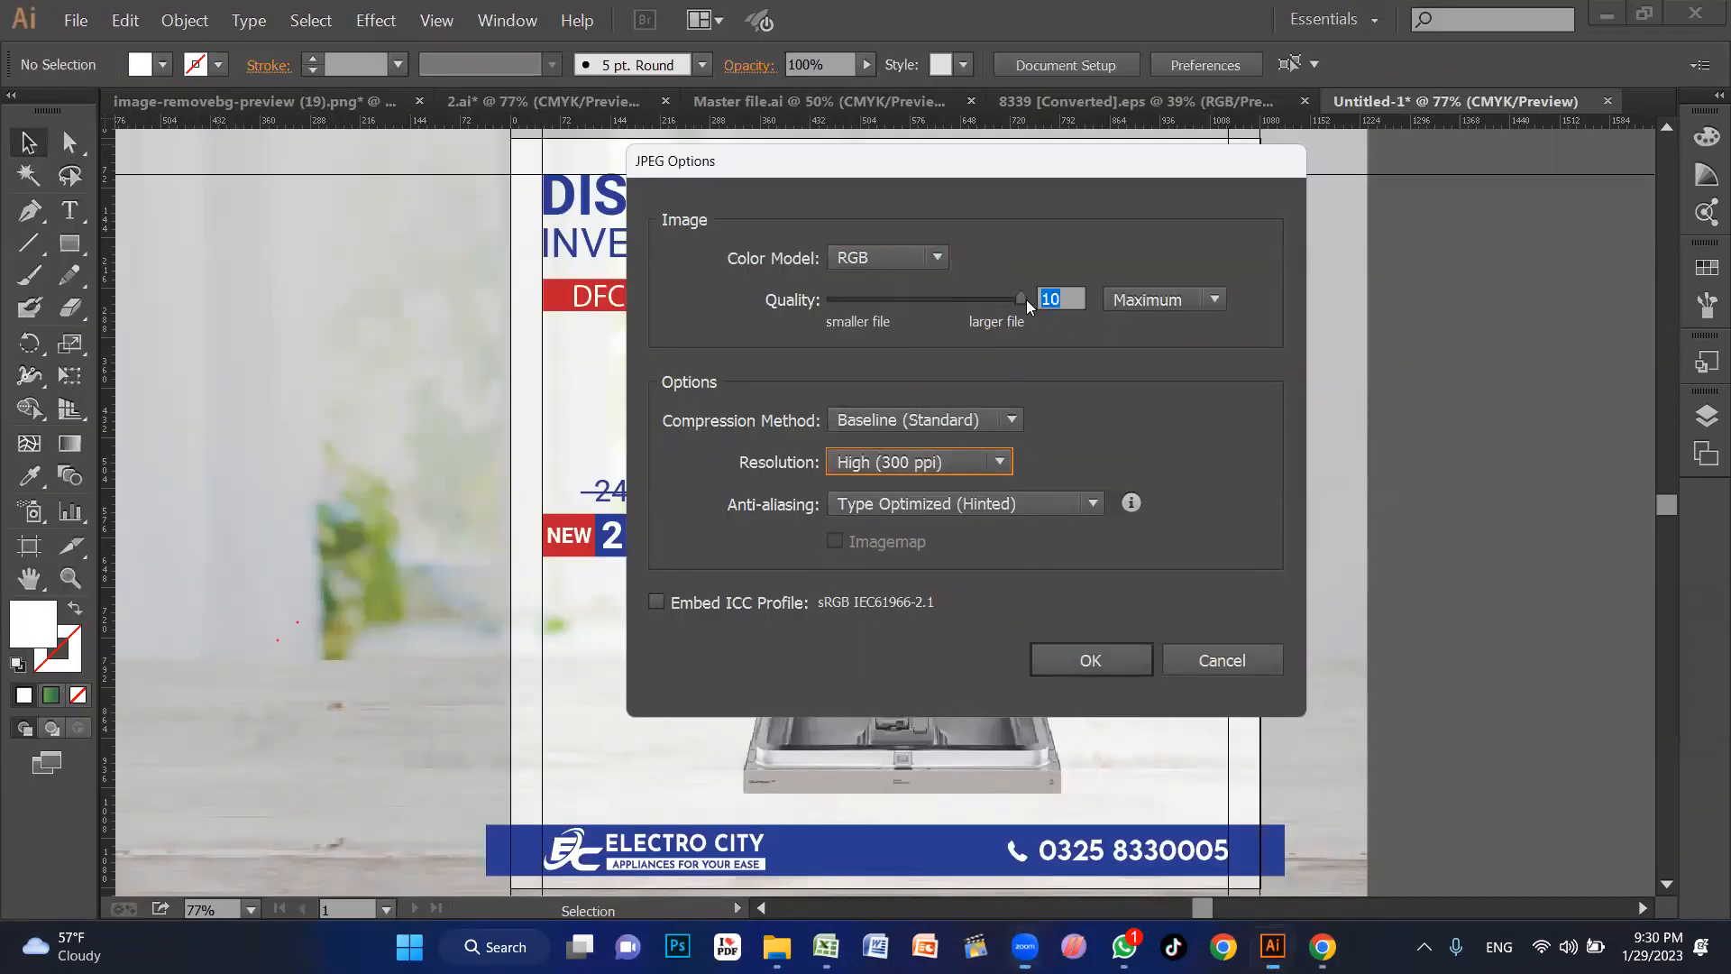
{"action": "left_click", "coordinate": [1092, 661]}
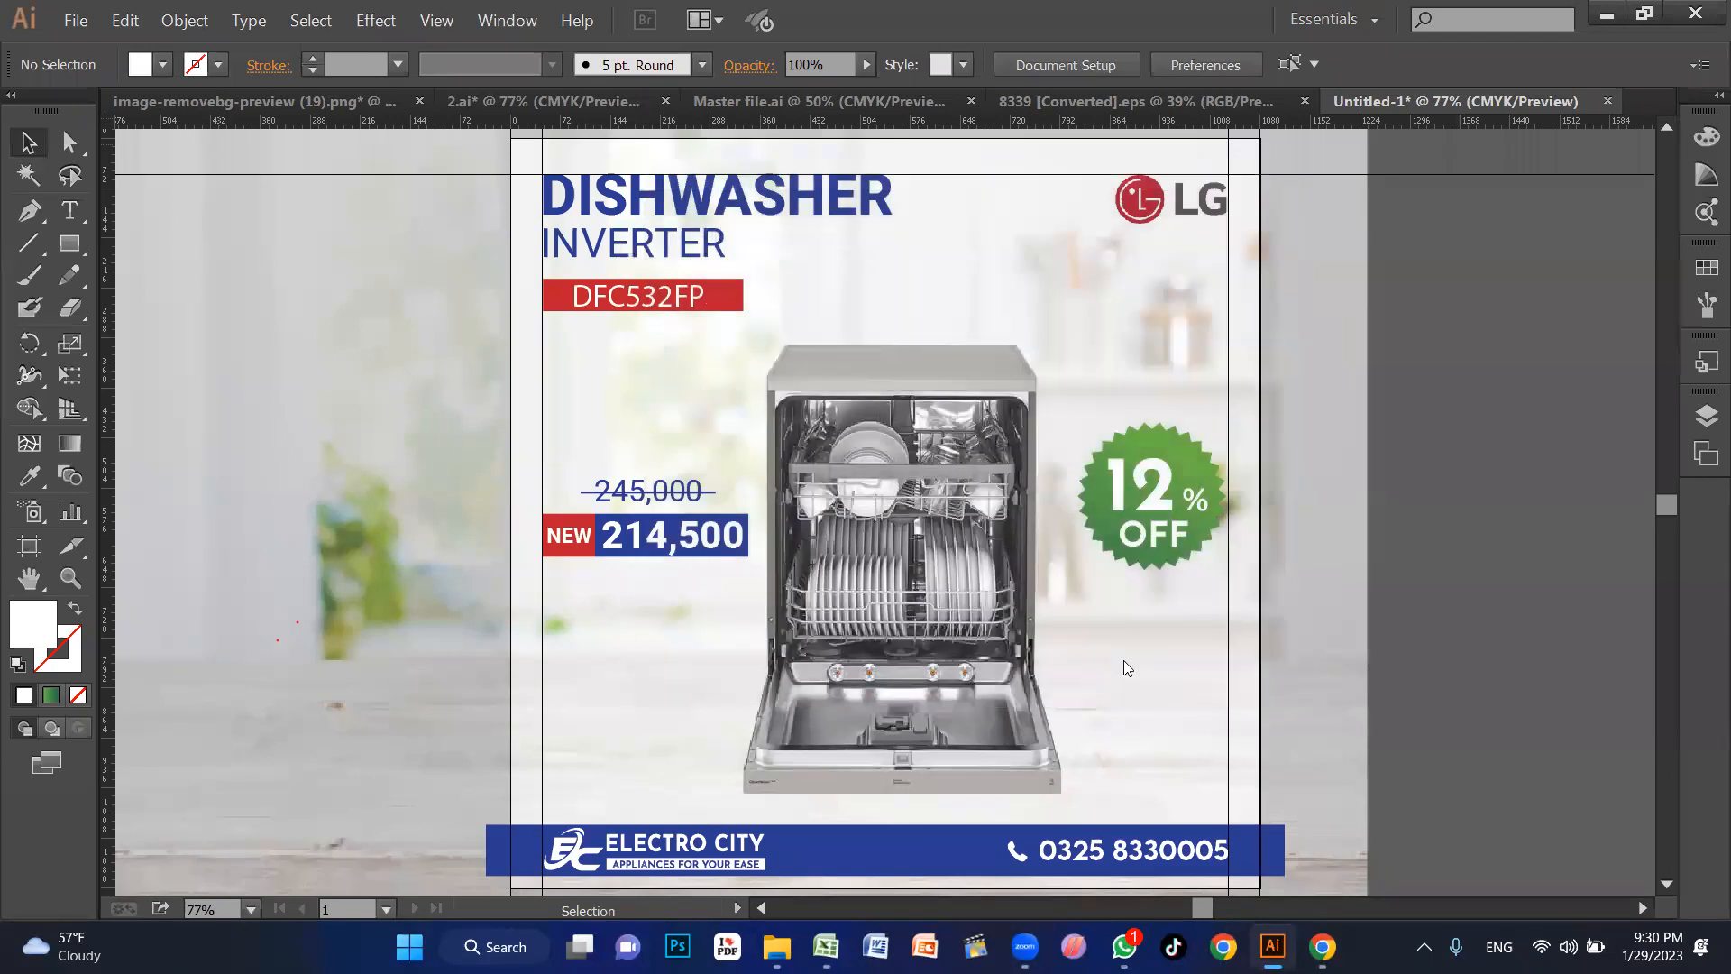
Step: Minimize the open windows to reach the desktop and open the ELECTROCITI NEW folder
{"action": "left_click", "coordinate": [1606, 13]}
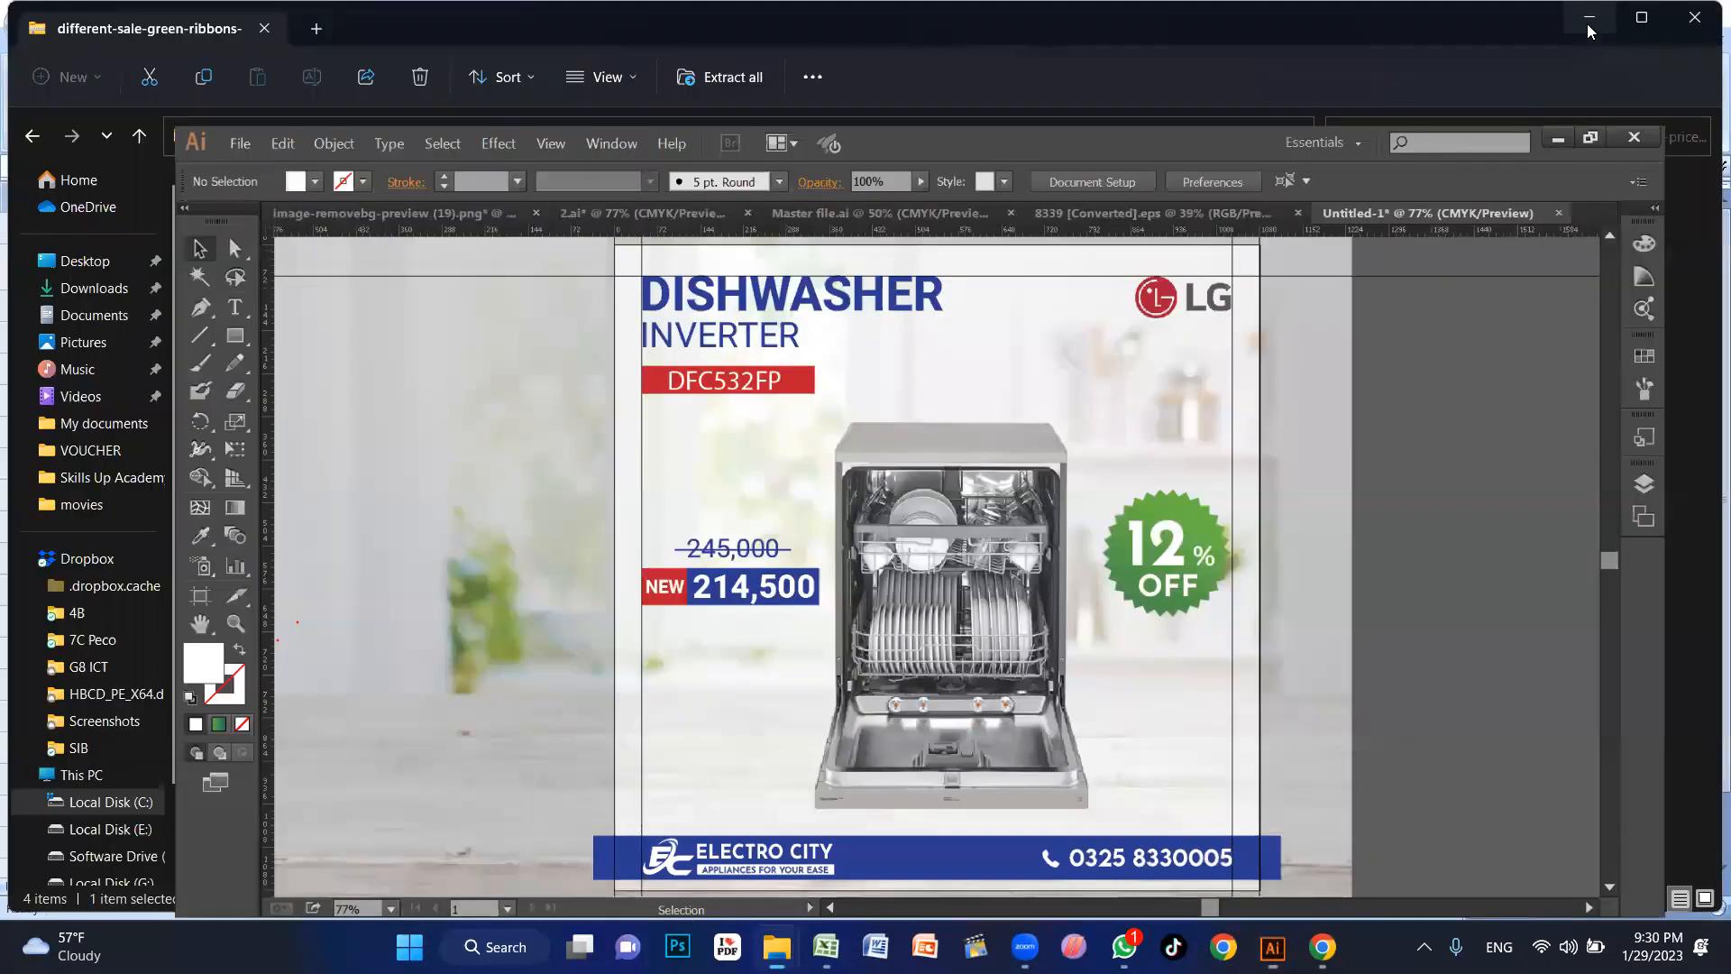
{"action": "left_click", "coordinate": [1589, 18]}
{"action": "left_click", "coordinate": [1589, 17]}
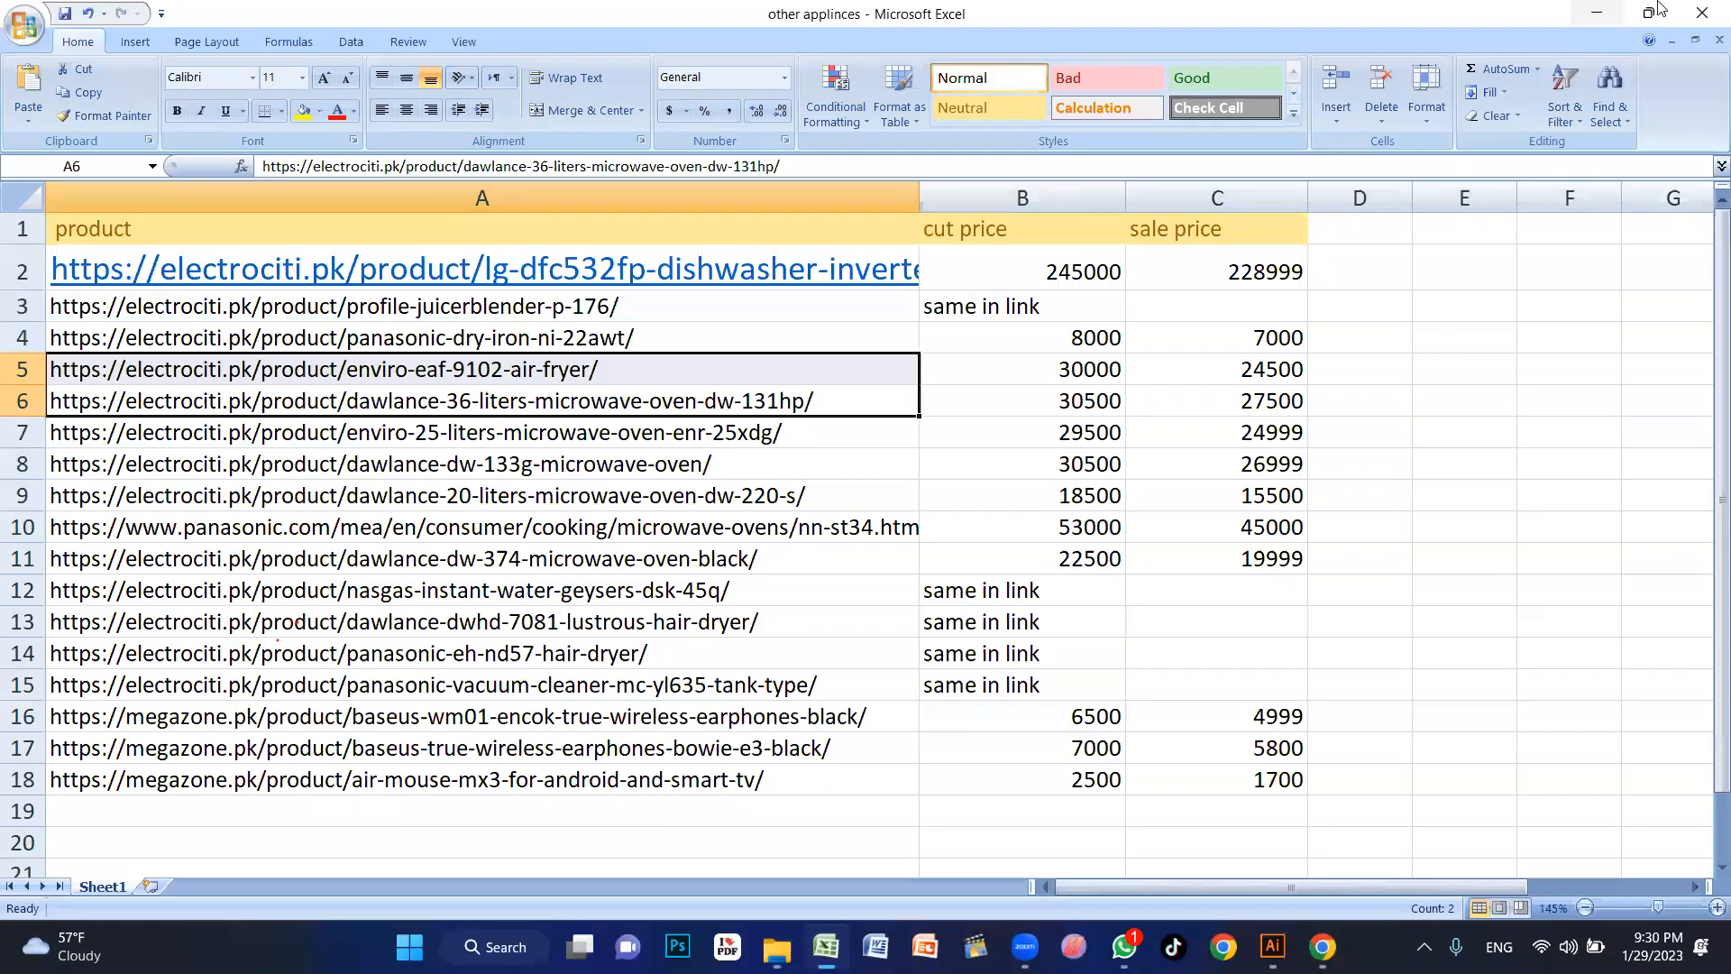
{"action": "left_click", "coordinate": [1595, 14]}
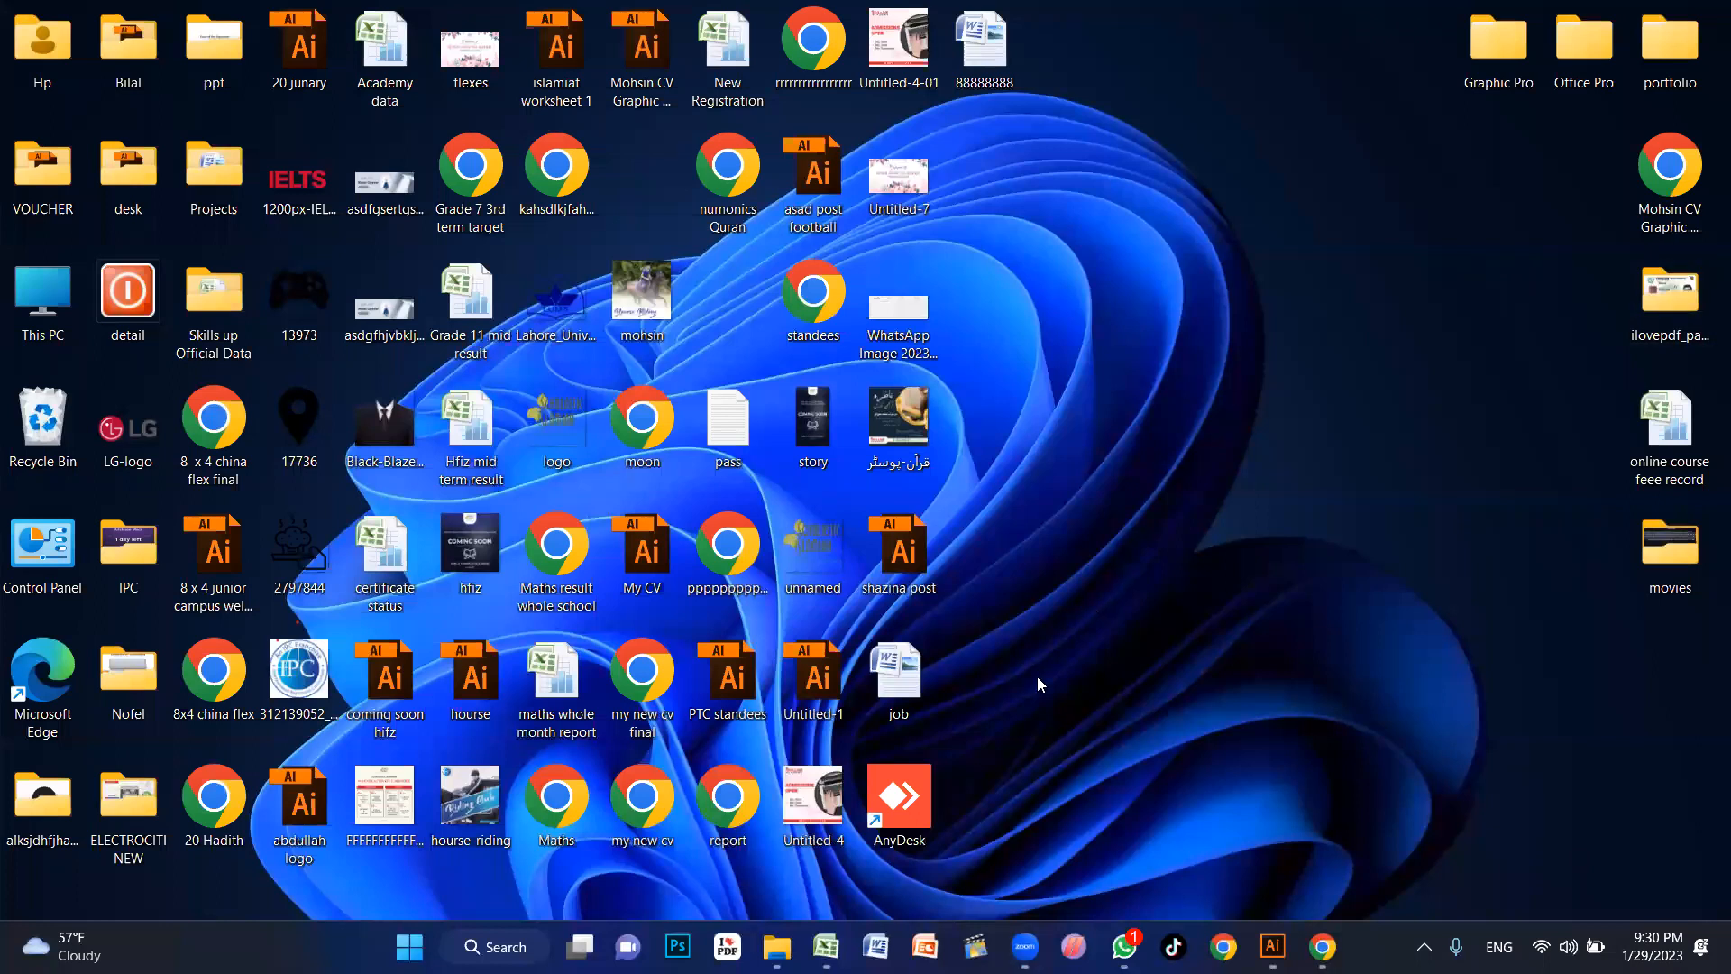
{"action": "double_click", "coordinate": [98, 810]}
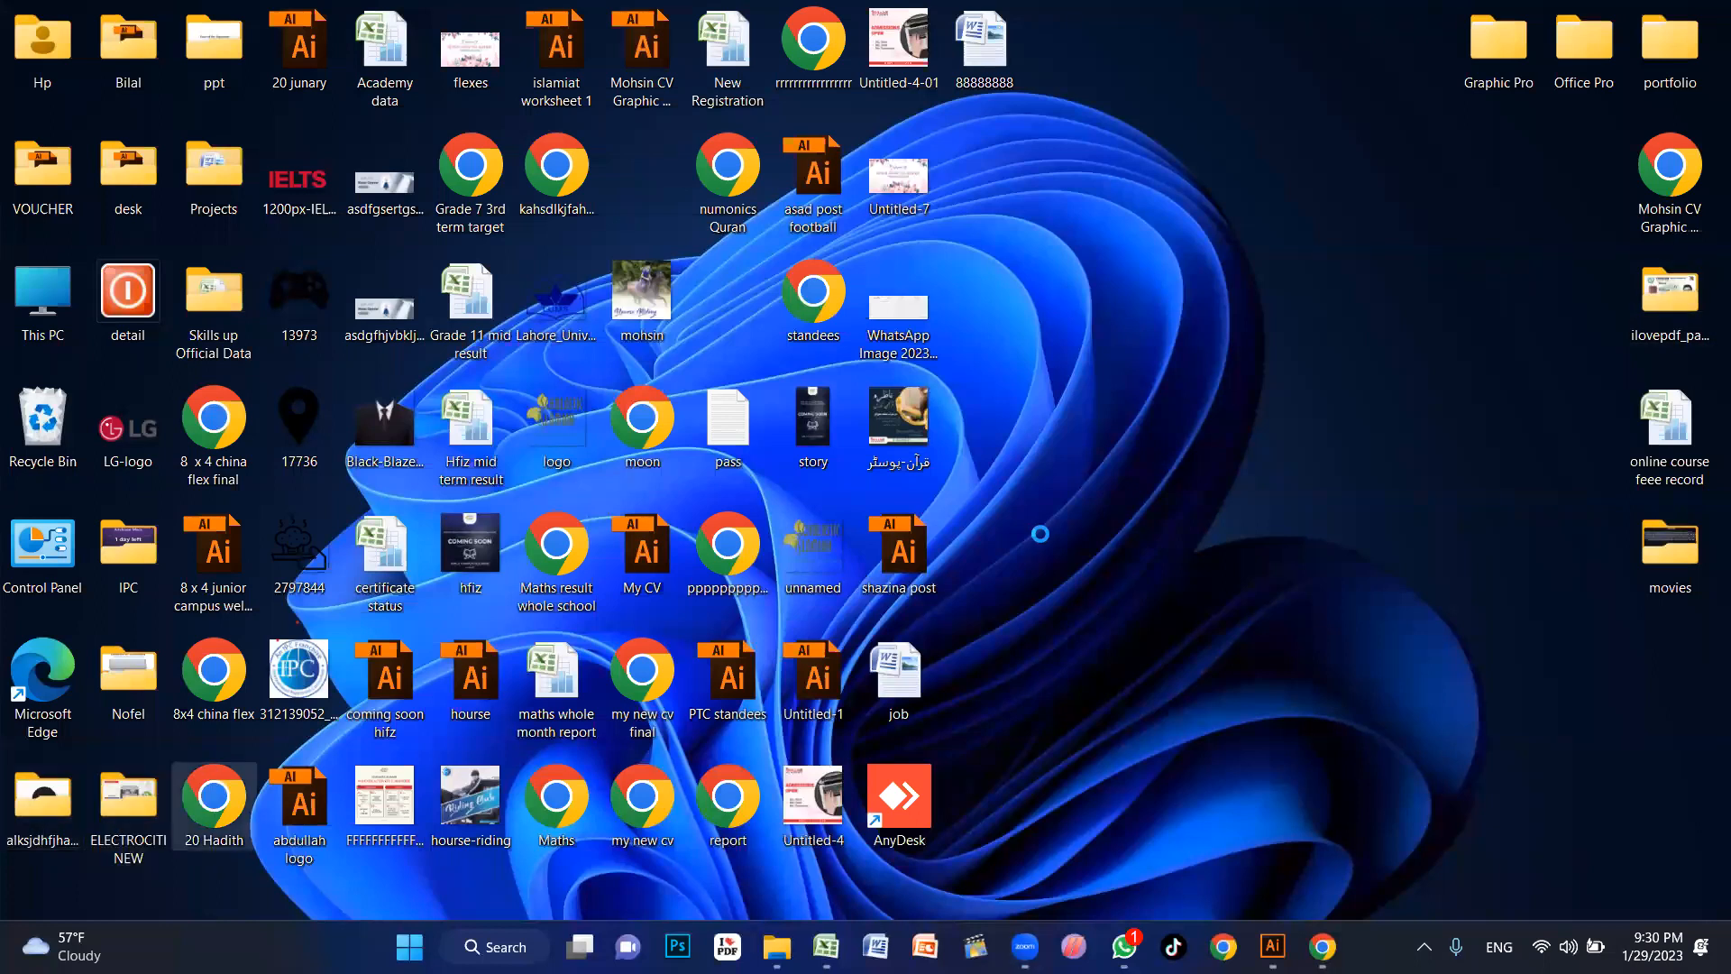
Step: Open the exported DISHWASHER-01 image for viewing
{"action": "double_click", "coordinate": [263, 237]}
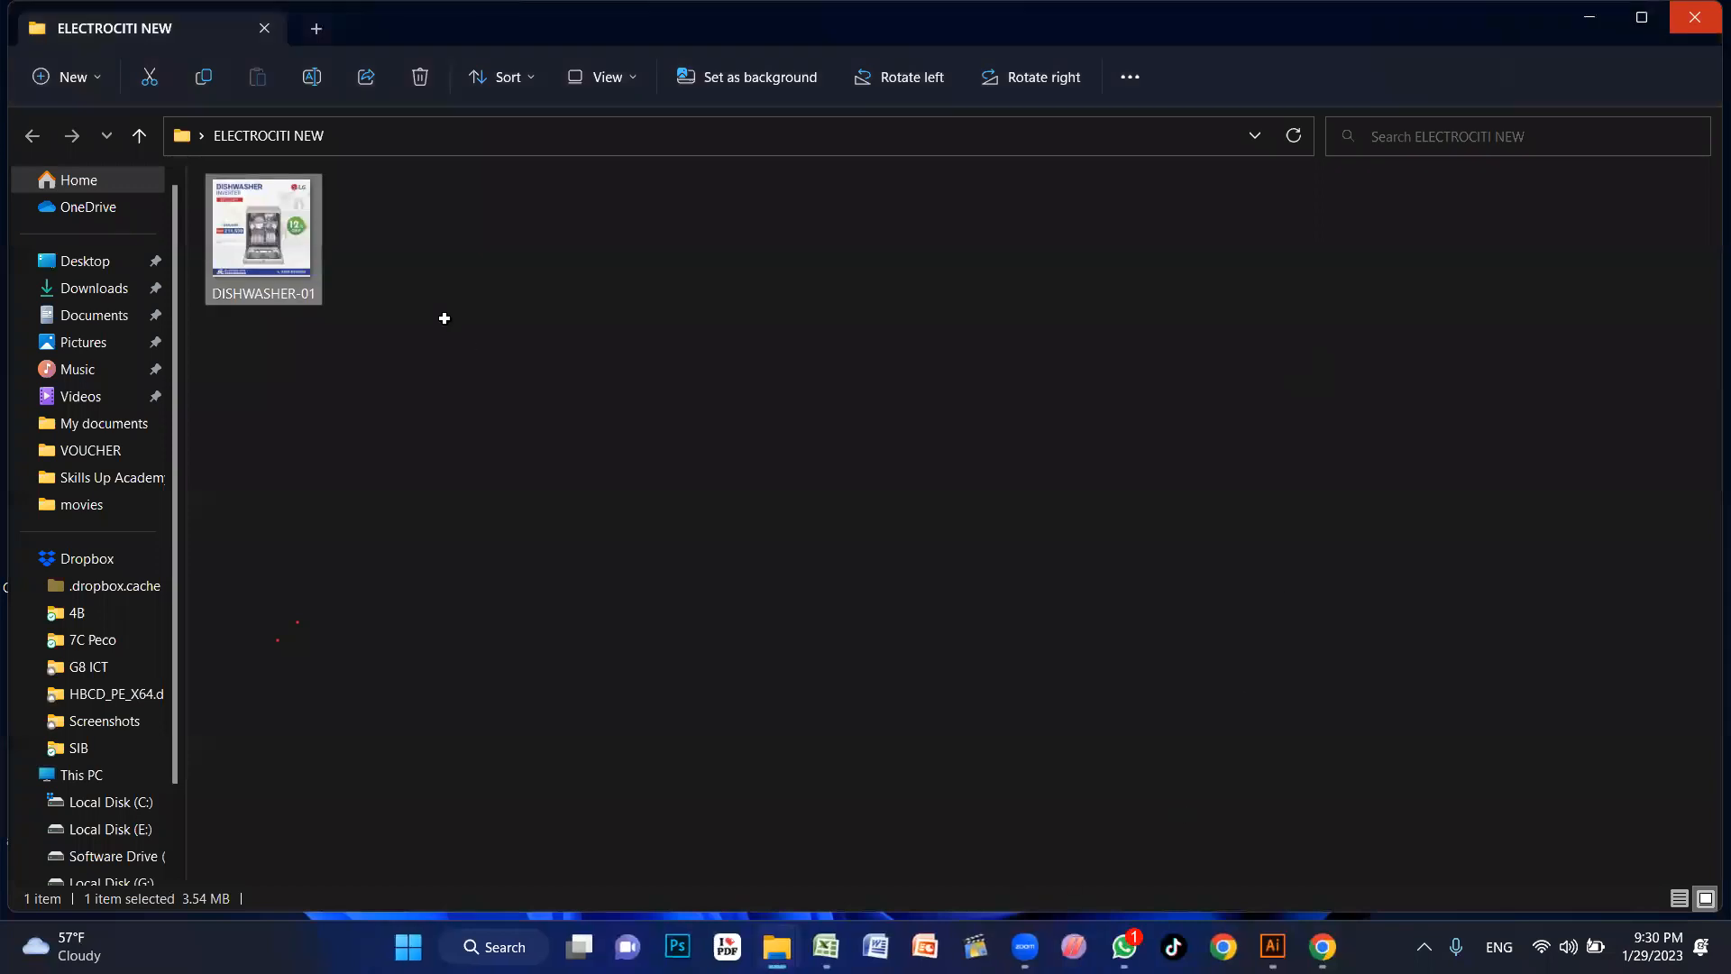
Step: Switch to the other applinces workbook in Excel, widen column A to fit its links, and copy the profile-juicerblender-p-176 link
{"action": "key", "text": "alt+Tab"}
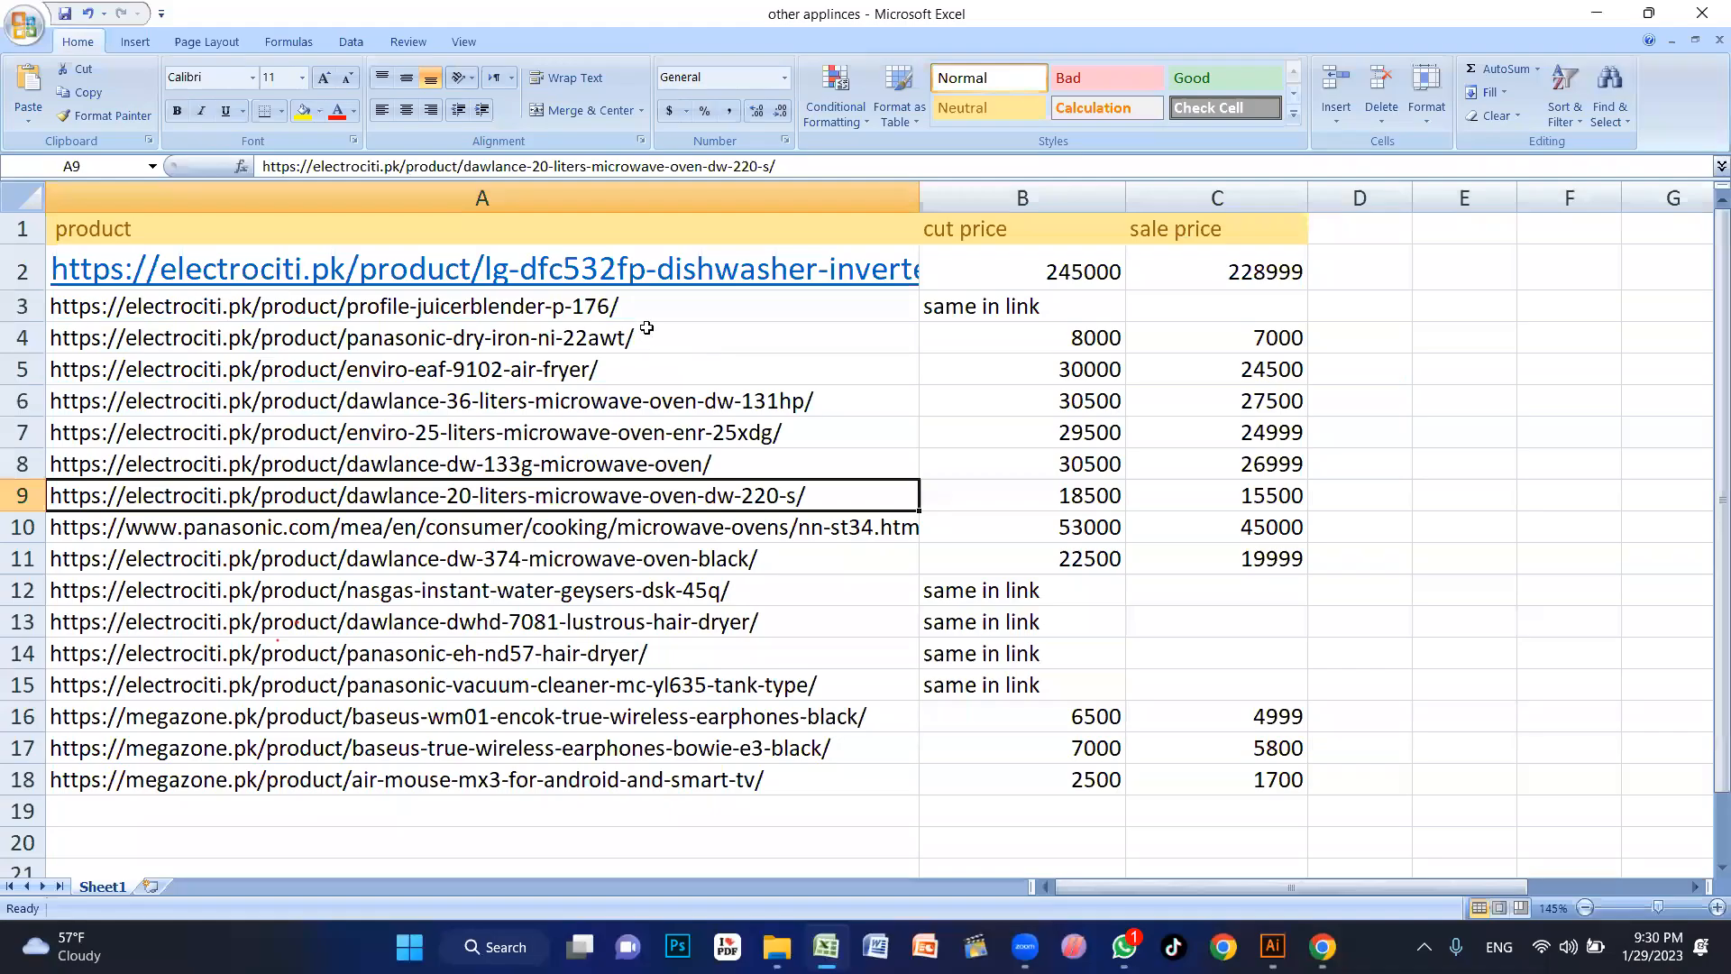
{"action": "double_click", "coordinate": [928, 196]}
{"action": "left_click", "coordinate": [848, 369]}
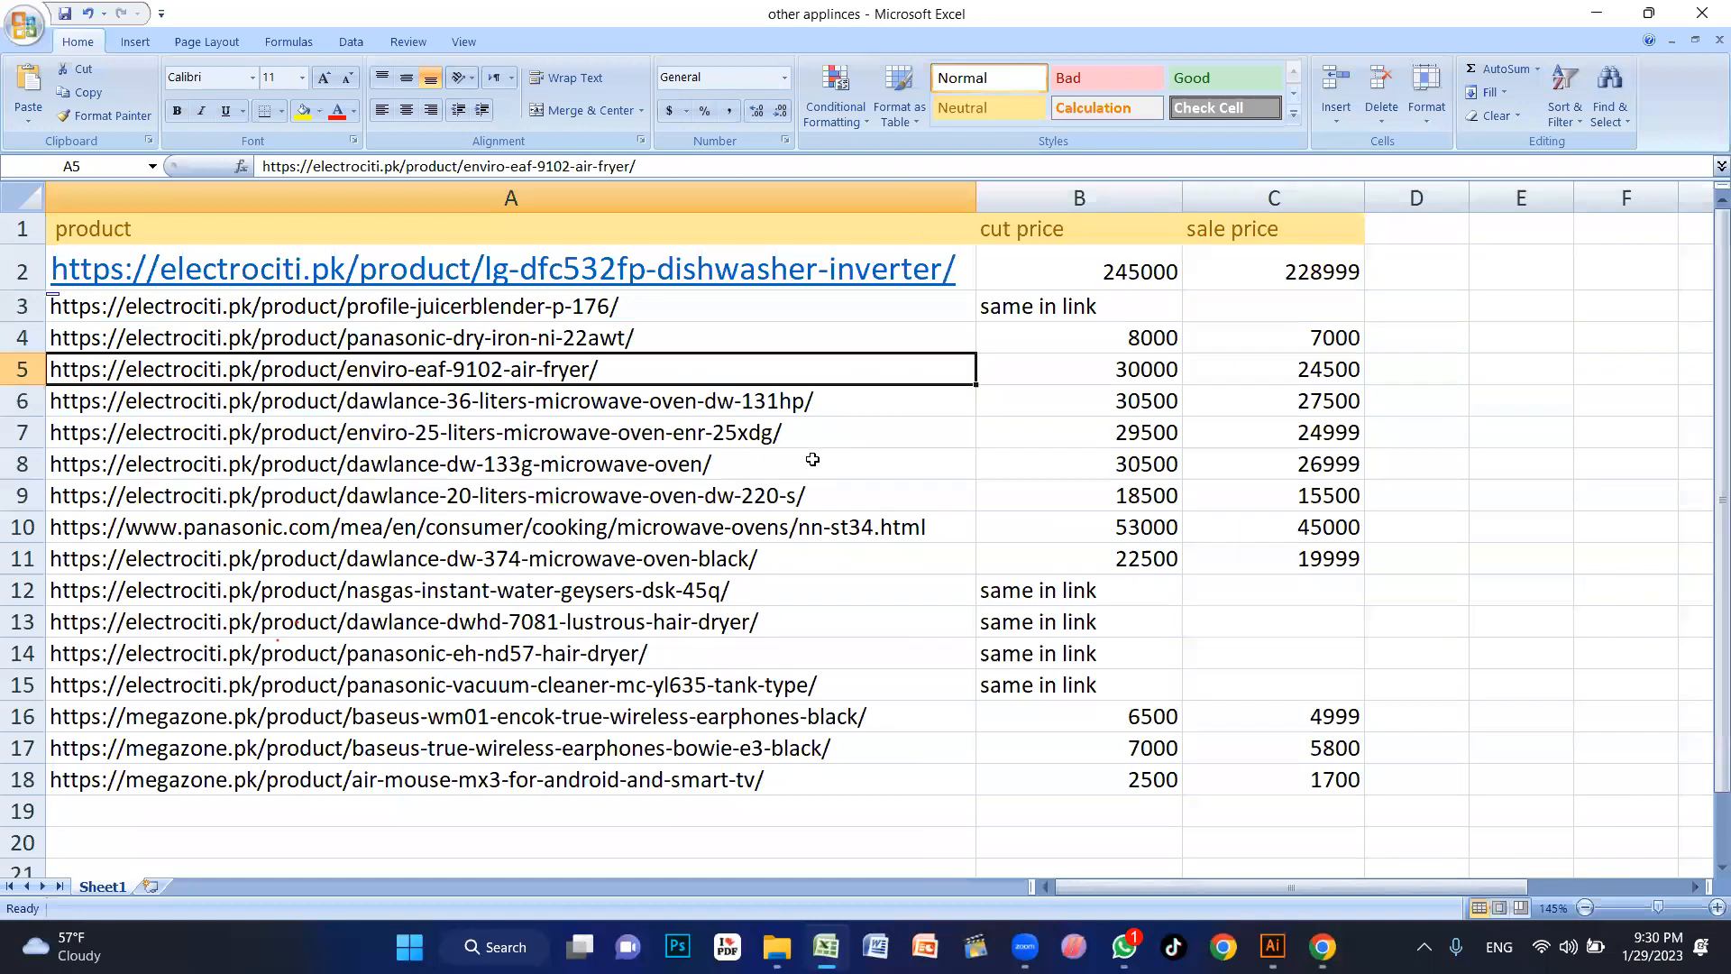
{"action": "left_click", "coordinate": [630, 309]}
{"action": "double_click", "coordinate": [671, 309]}
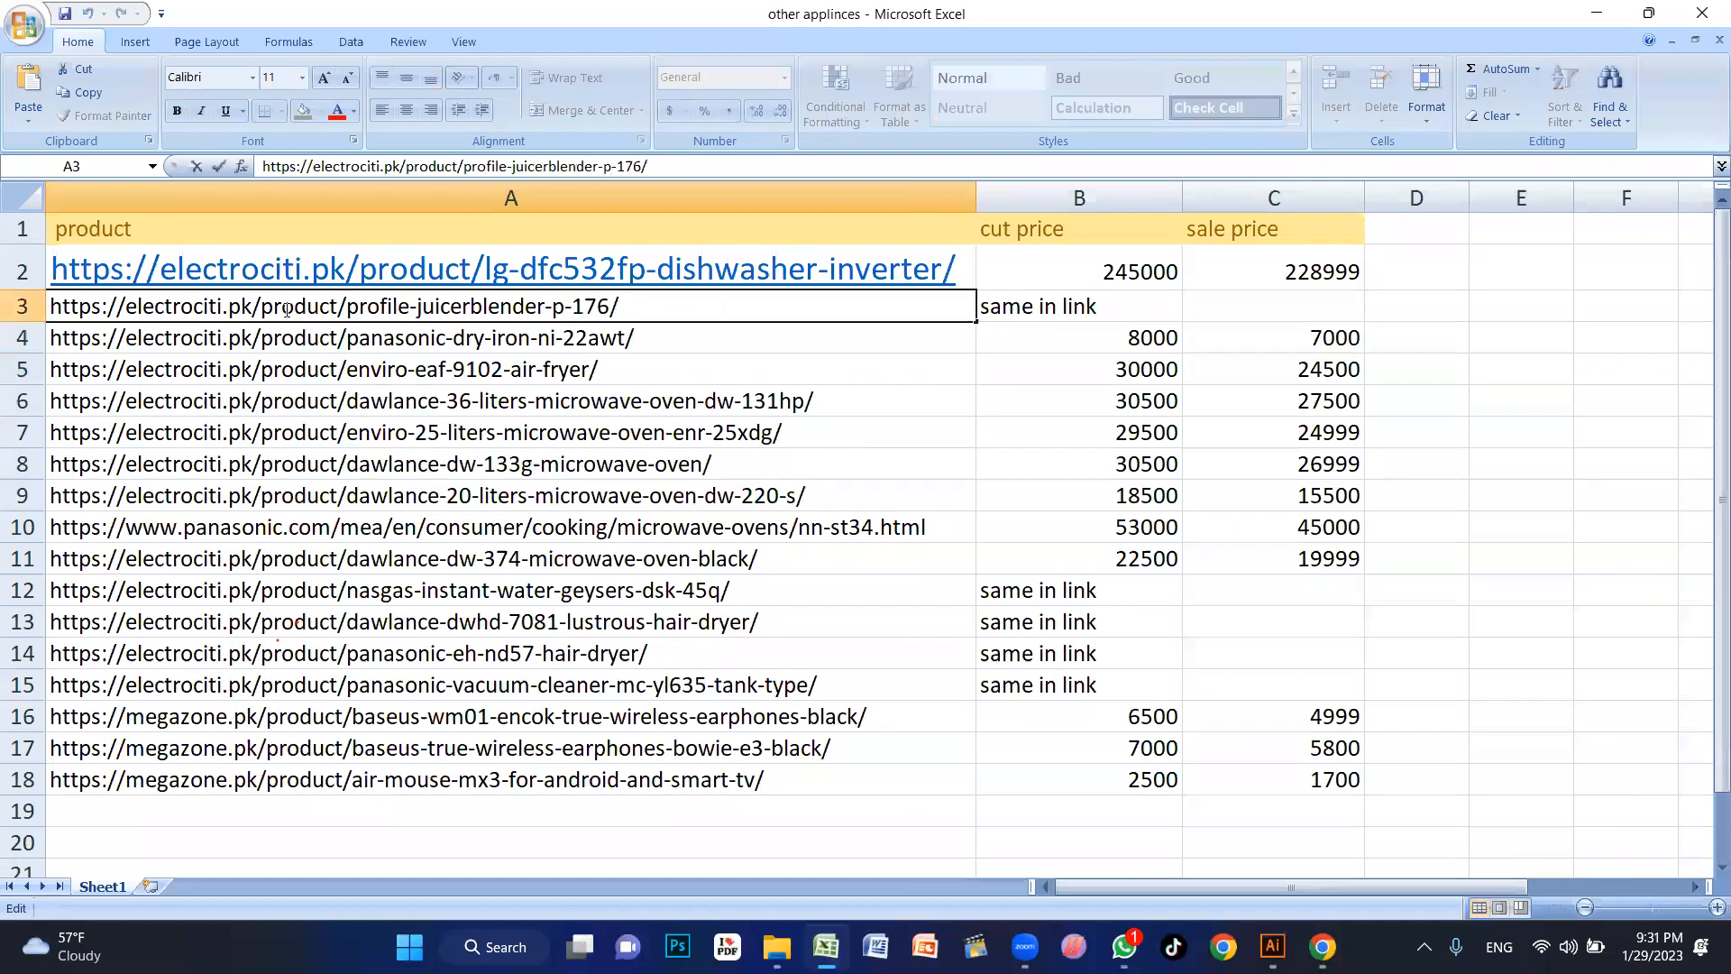
{"action": "left_click_drag", "start_coordinate": [619, 308], "coordinate": [11, 316]}
{"action": "key", "text": "ctrl+c"}
{"action": "left_click", "coordinate": [564, 464]}
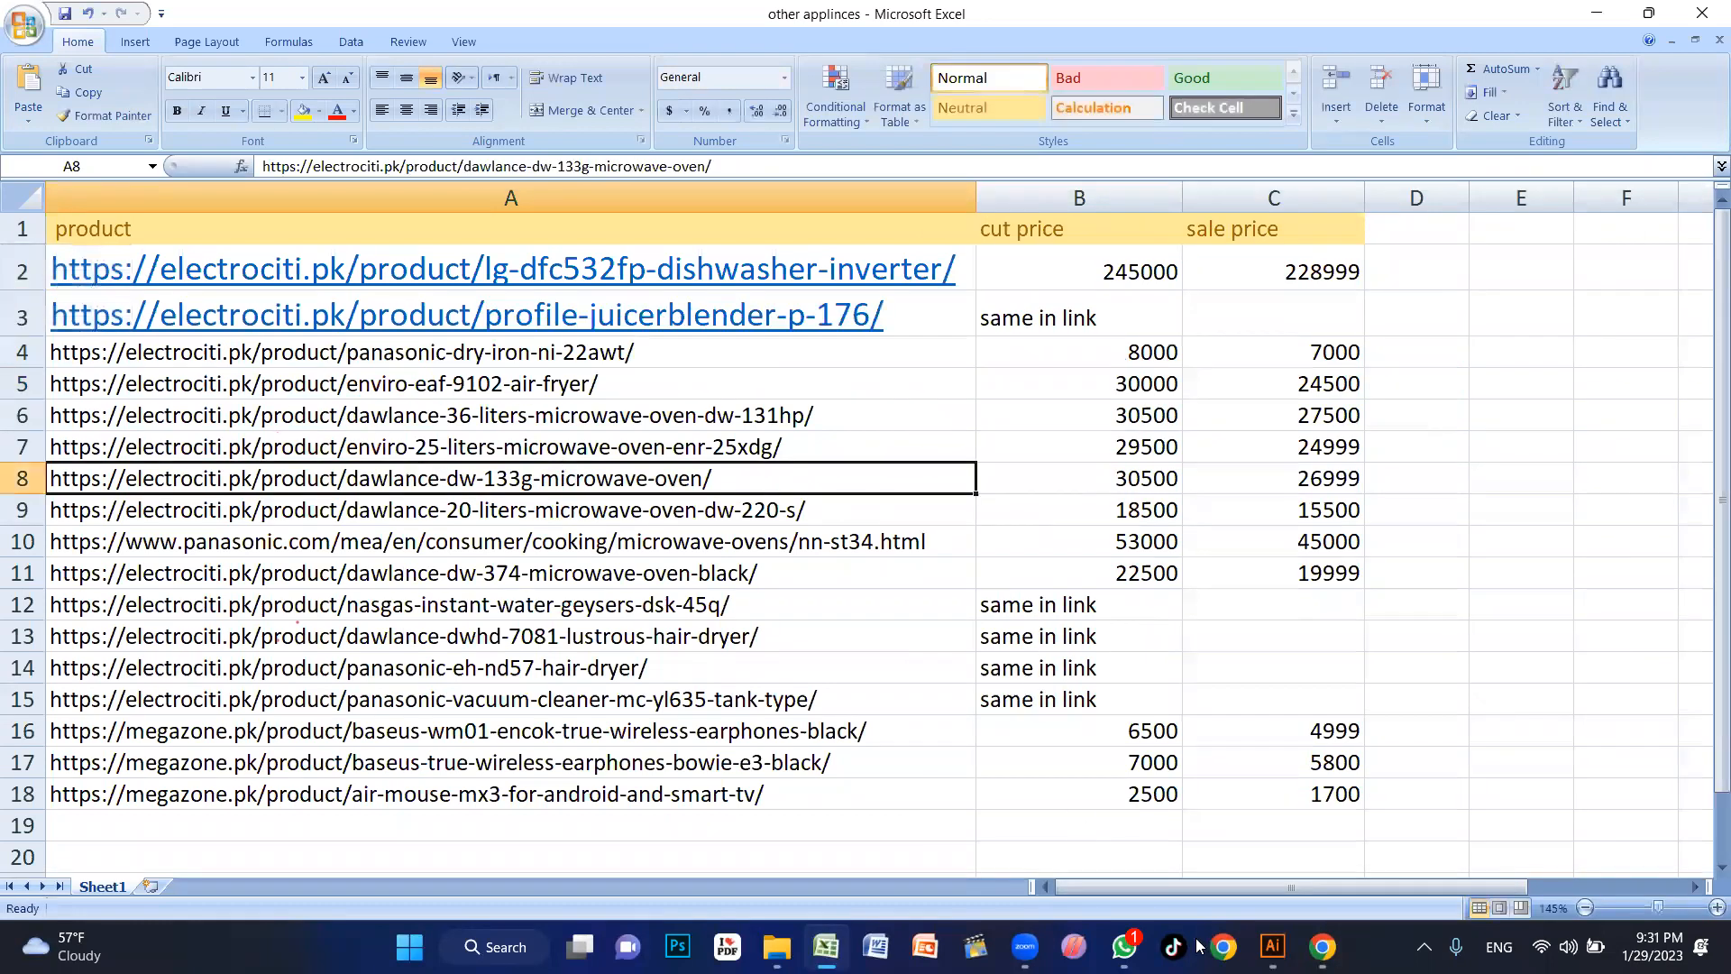
Step: Switch to Chrome, load the copied juicer-blender link in the LG dishwasher tab, and close the LG logo and Free Vector tabs
{"action": "left_click", "coordinate": [1272, 946]}
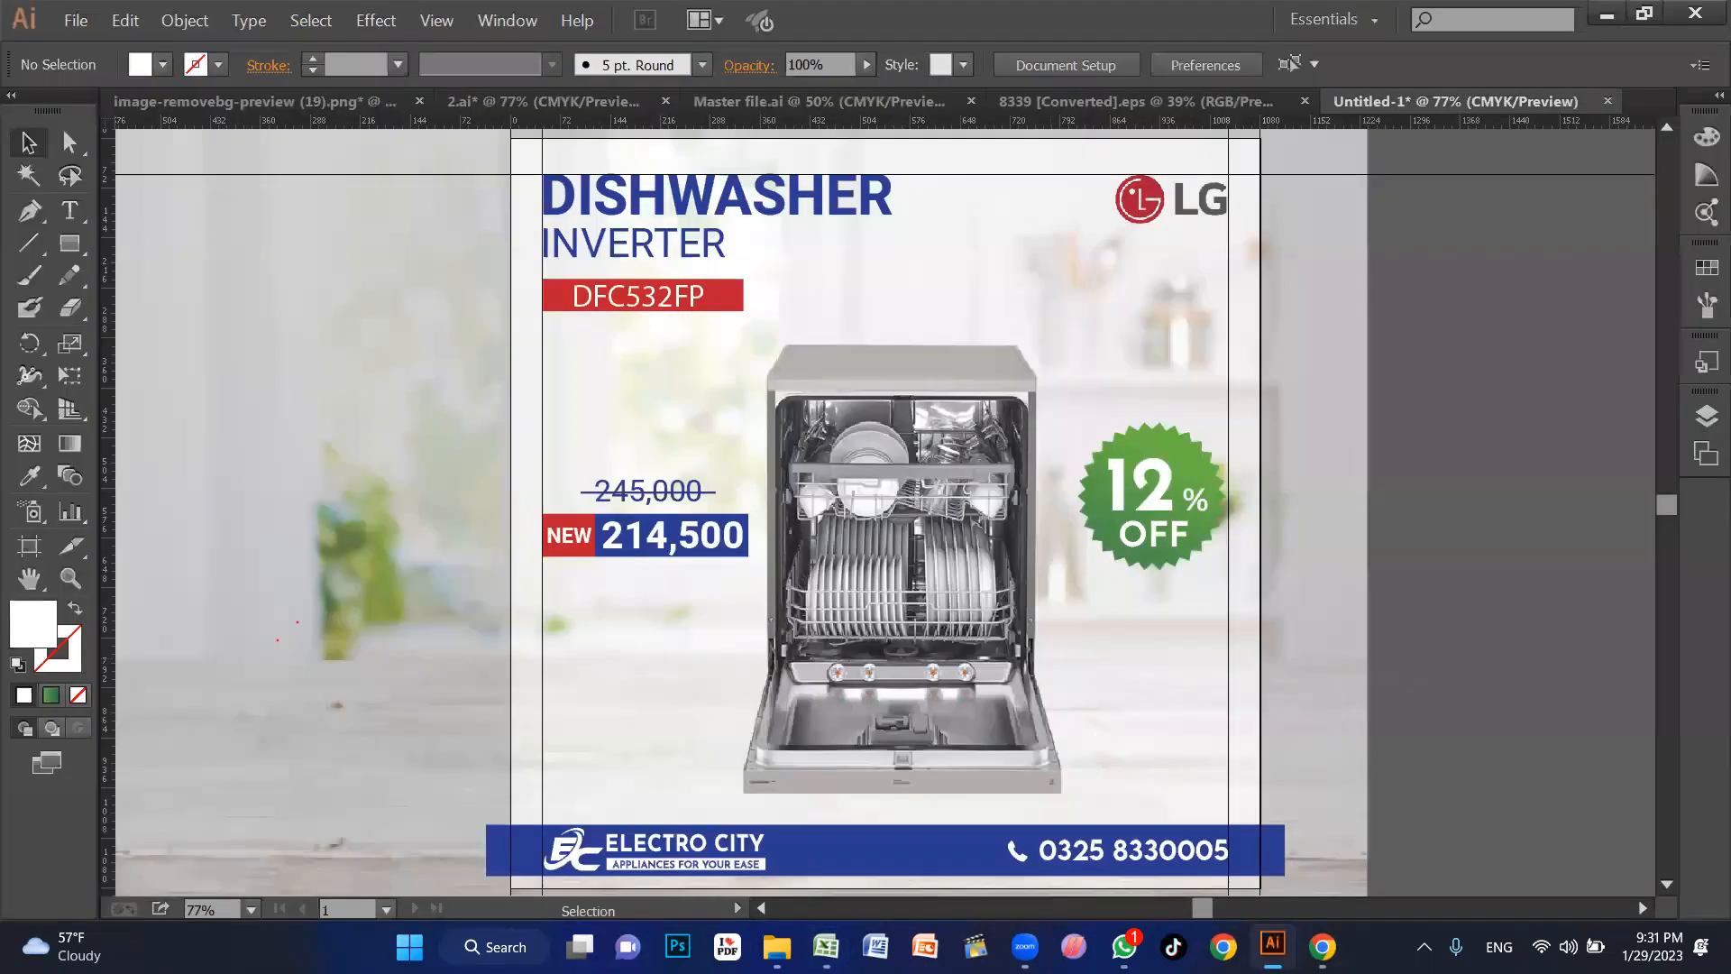
{"action": "left_click", "coordinate": [1322, 946]}
{"action": "left_click", "coordinate": [495, 65]}
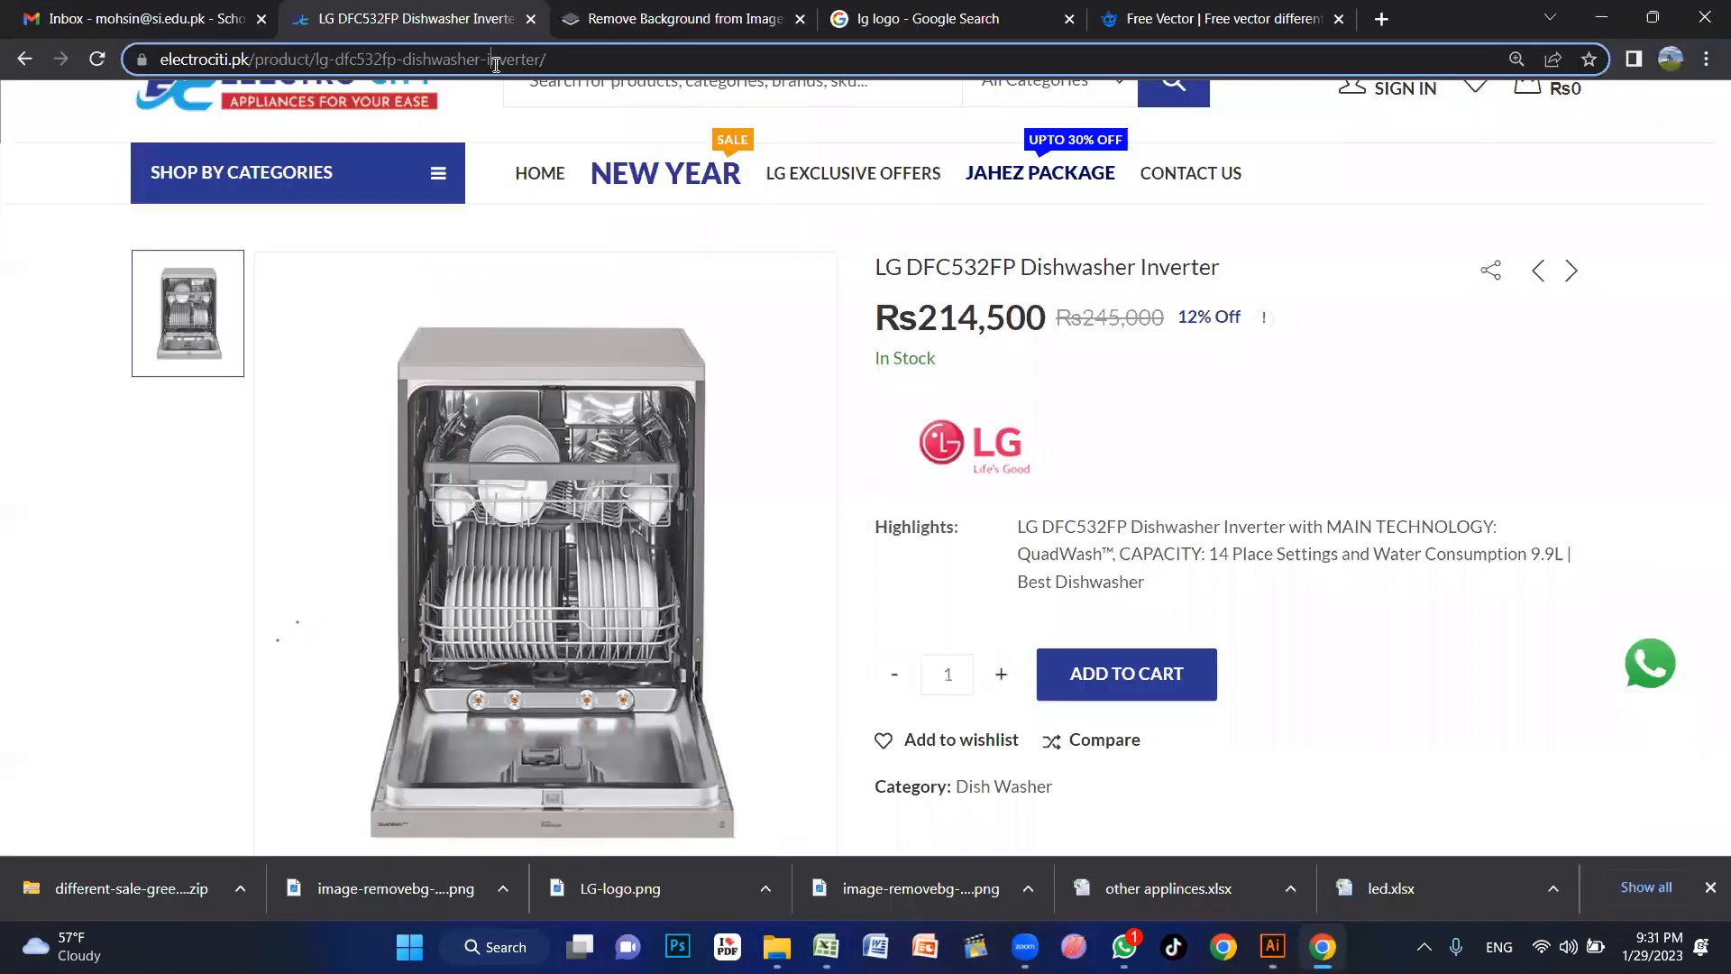
{"action": "key", "text": "ctrl+v"}
{"action": "key", "text": "Return"}
{"action": "left_click", "coordinate": [946, 23]}
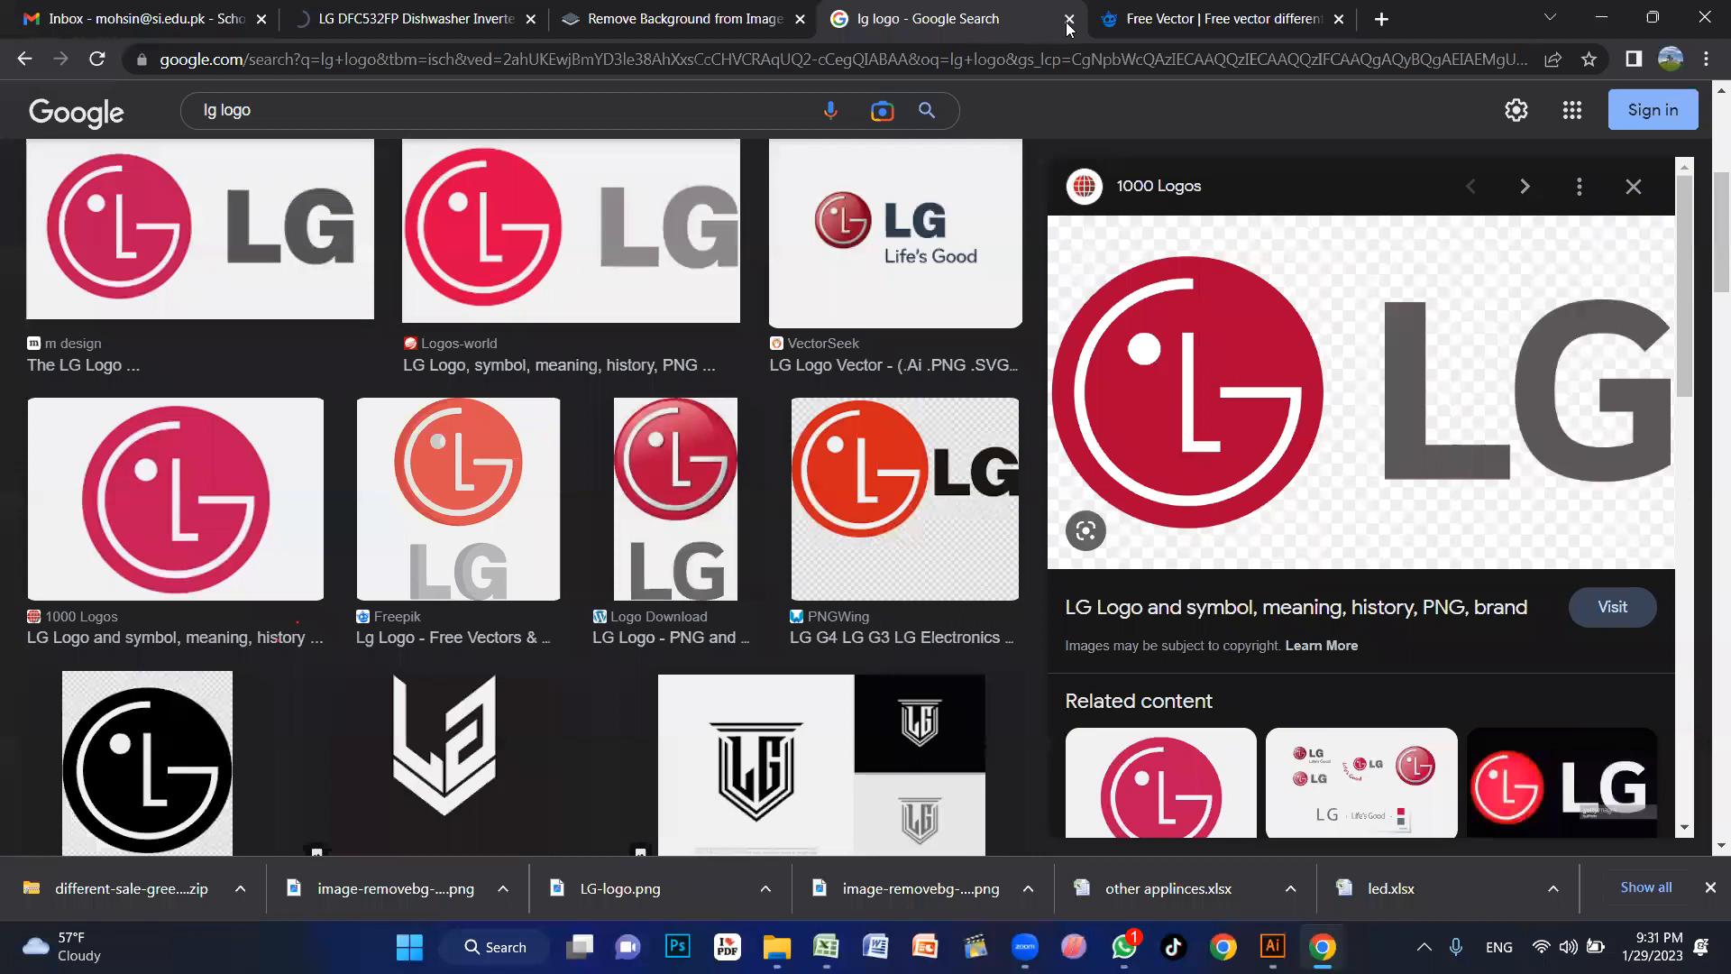
{"action": "left_click", "coordinate": [326, 20]}
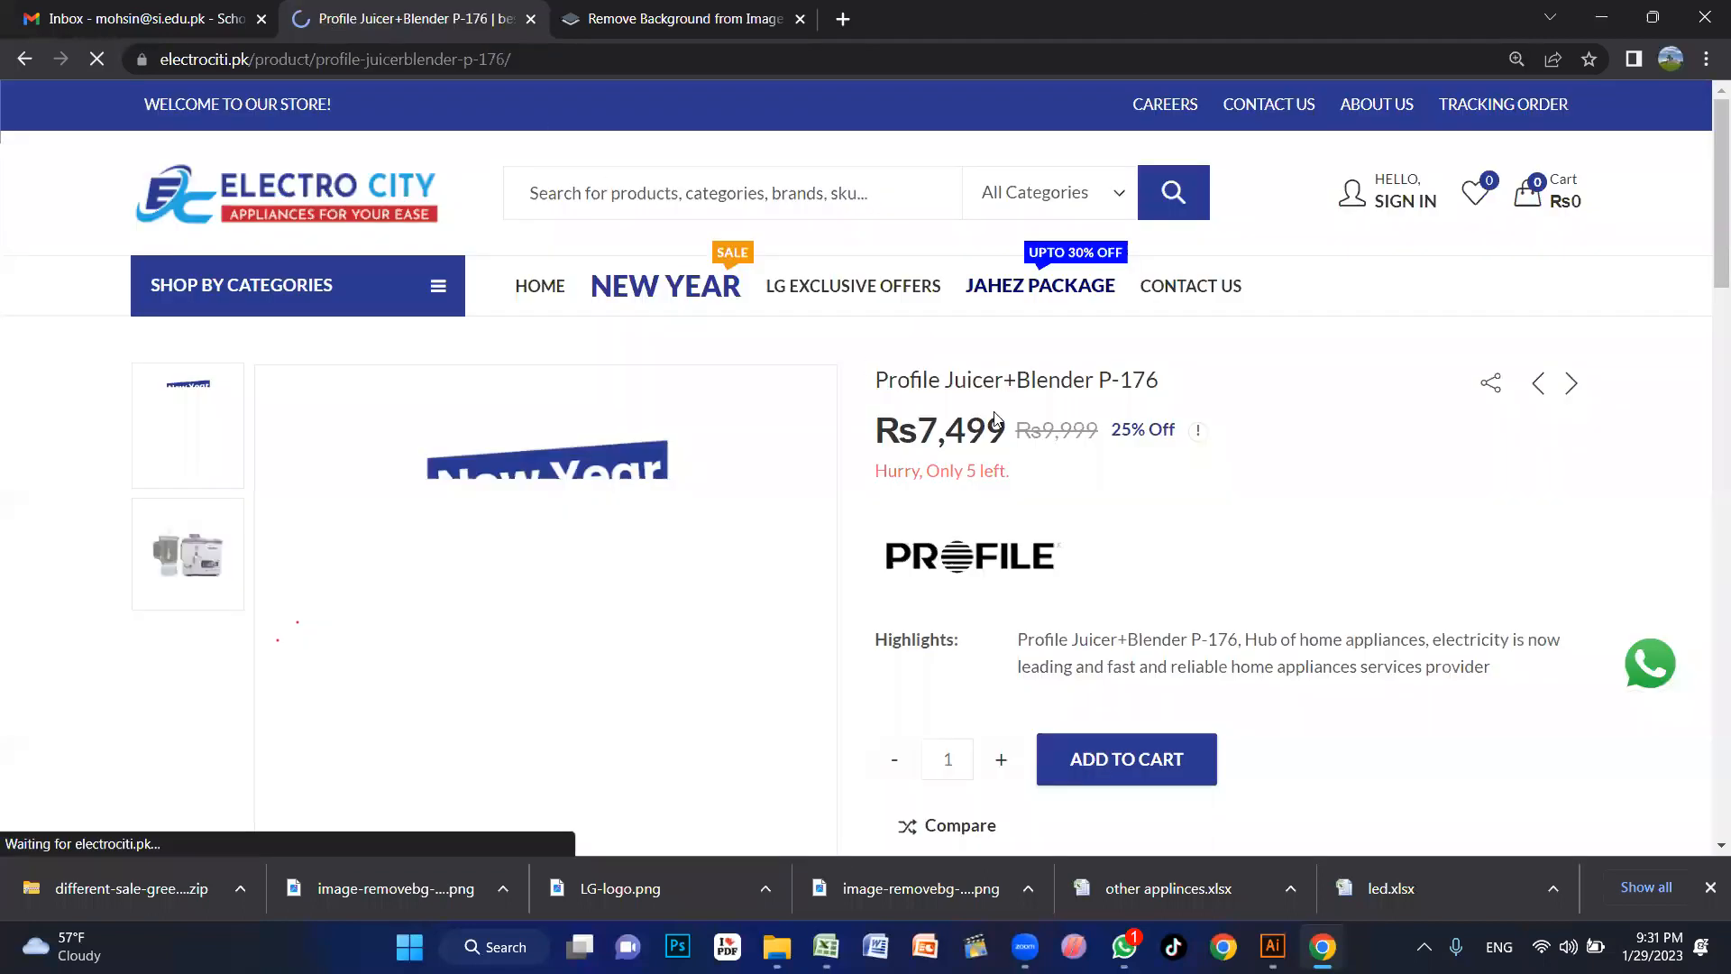
Step: Examine both product photos and the price details on the Profile Juicer+Blender P-176 page
{"action": "scroll", "coordinate": [619, 506], "scroll_direction": "down", "scroll_amount": 1}
{"action": "left_click", "coordinate": [225, 451]}
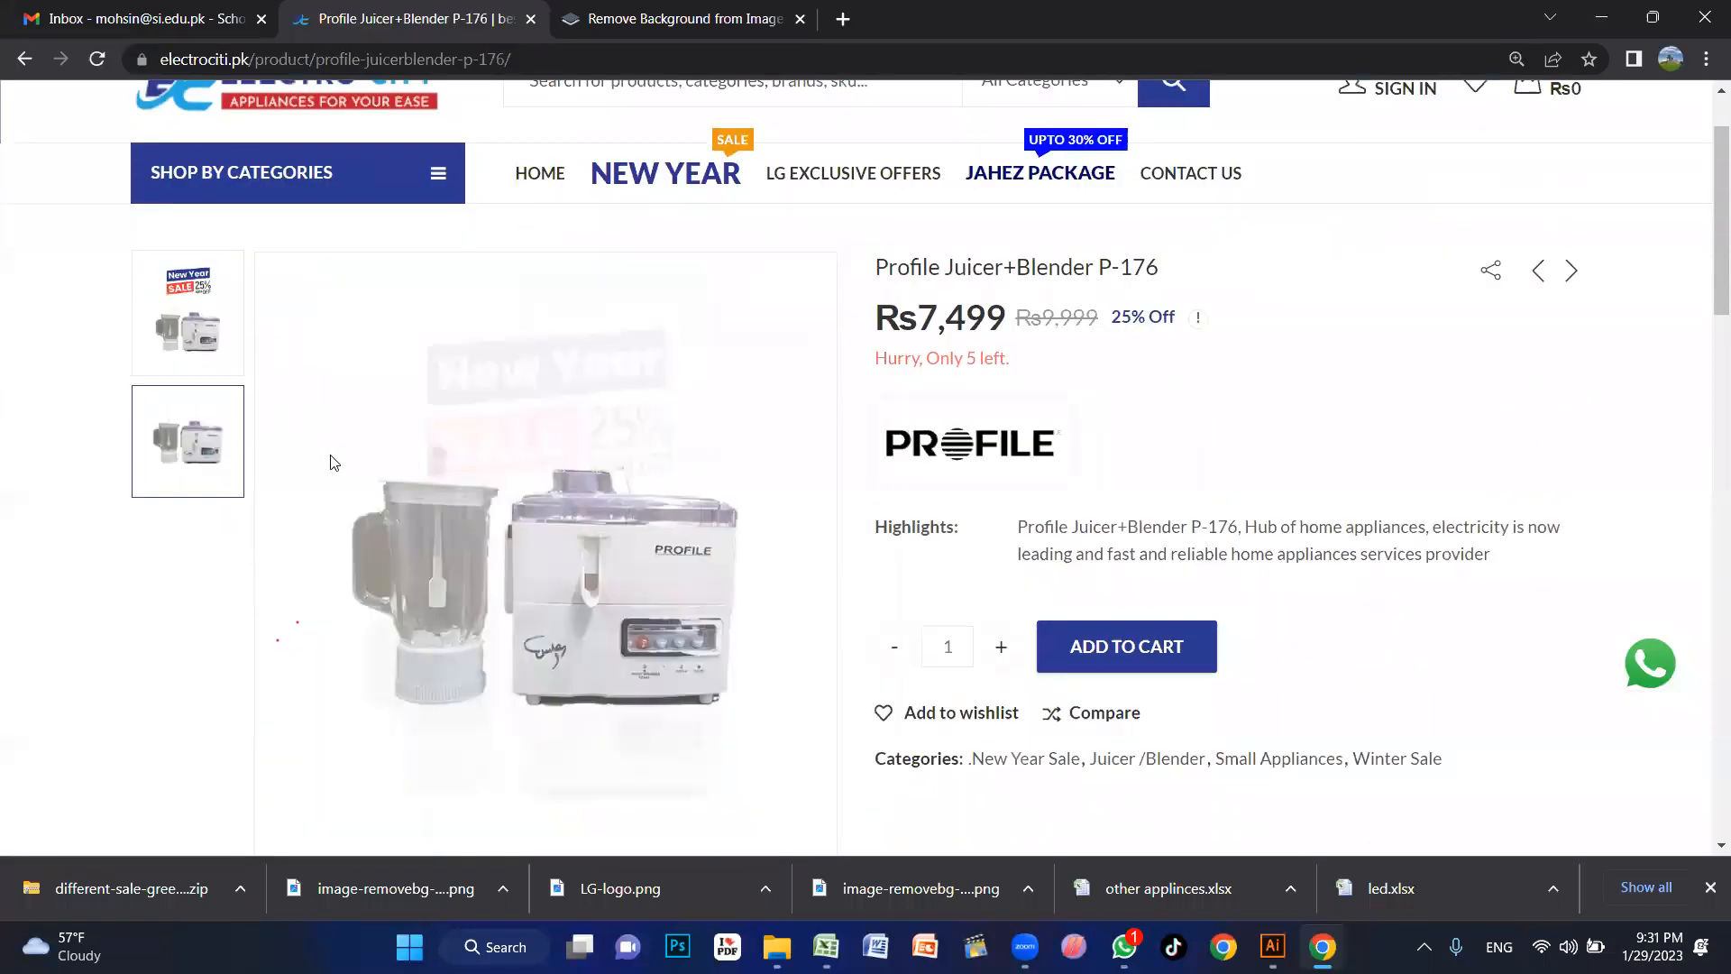
{"action": "scroll", "coordinate": [559, 514], "scroll_direction": "down", "scroll_amount": 1}
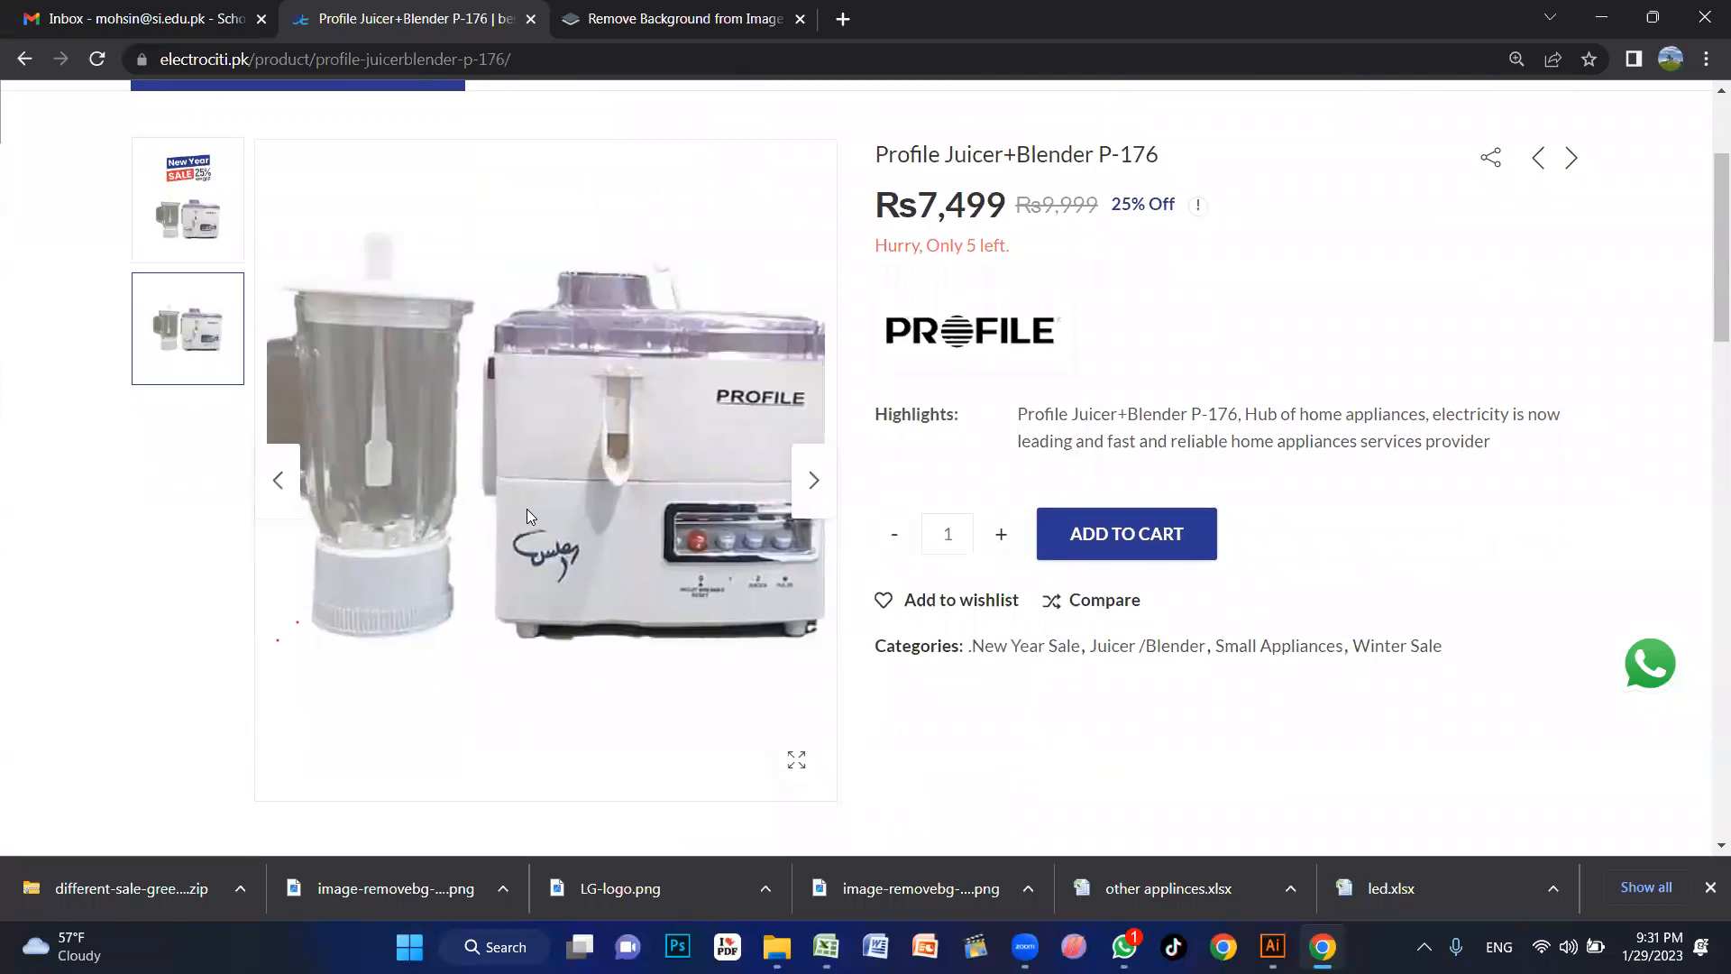
{"action": "left_click", "coordinate": [194, 205]}
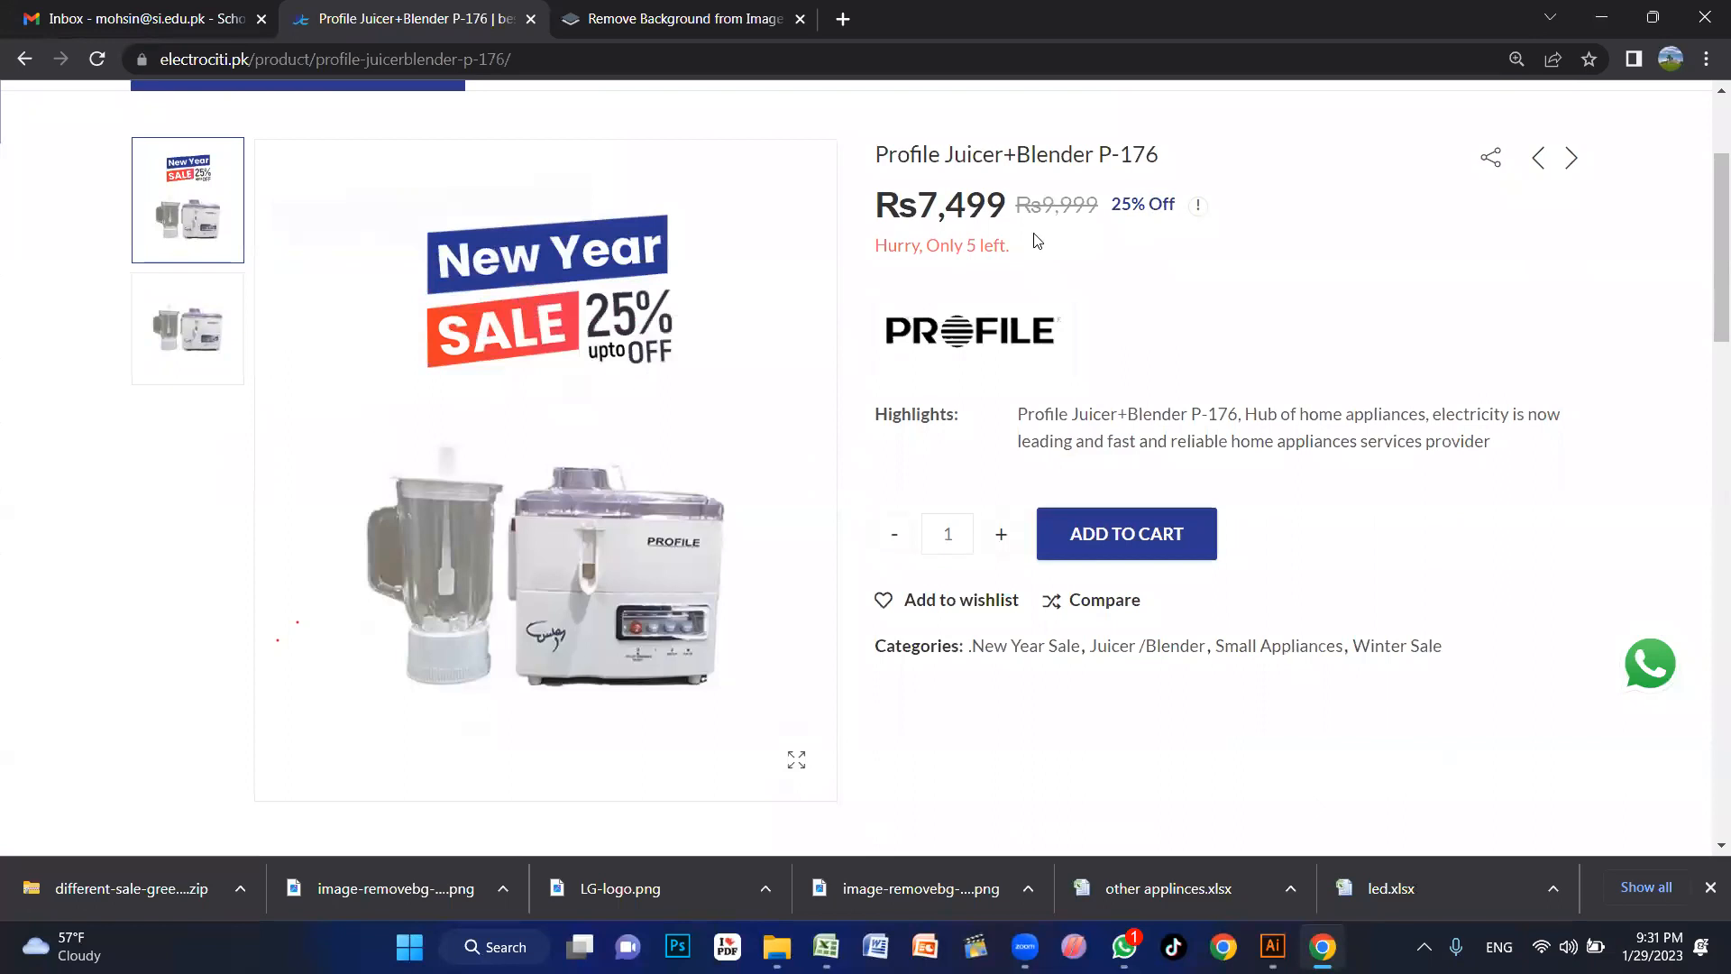
{"action": "scroll", "coordinate": [406, 475], "scroll_direction": "up", "scroll_amount": 3}
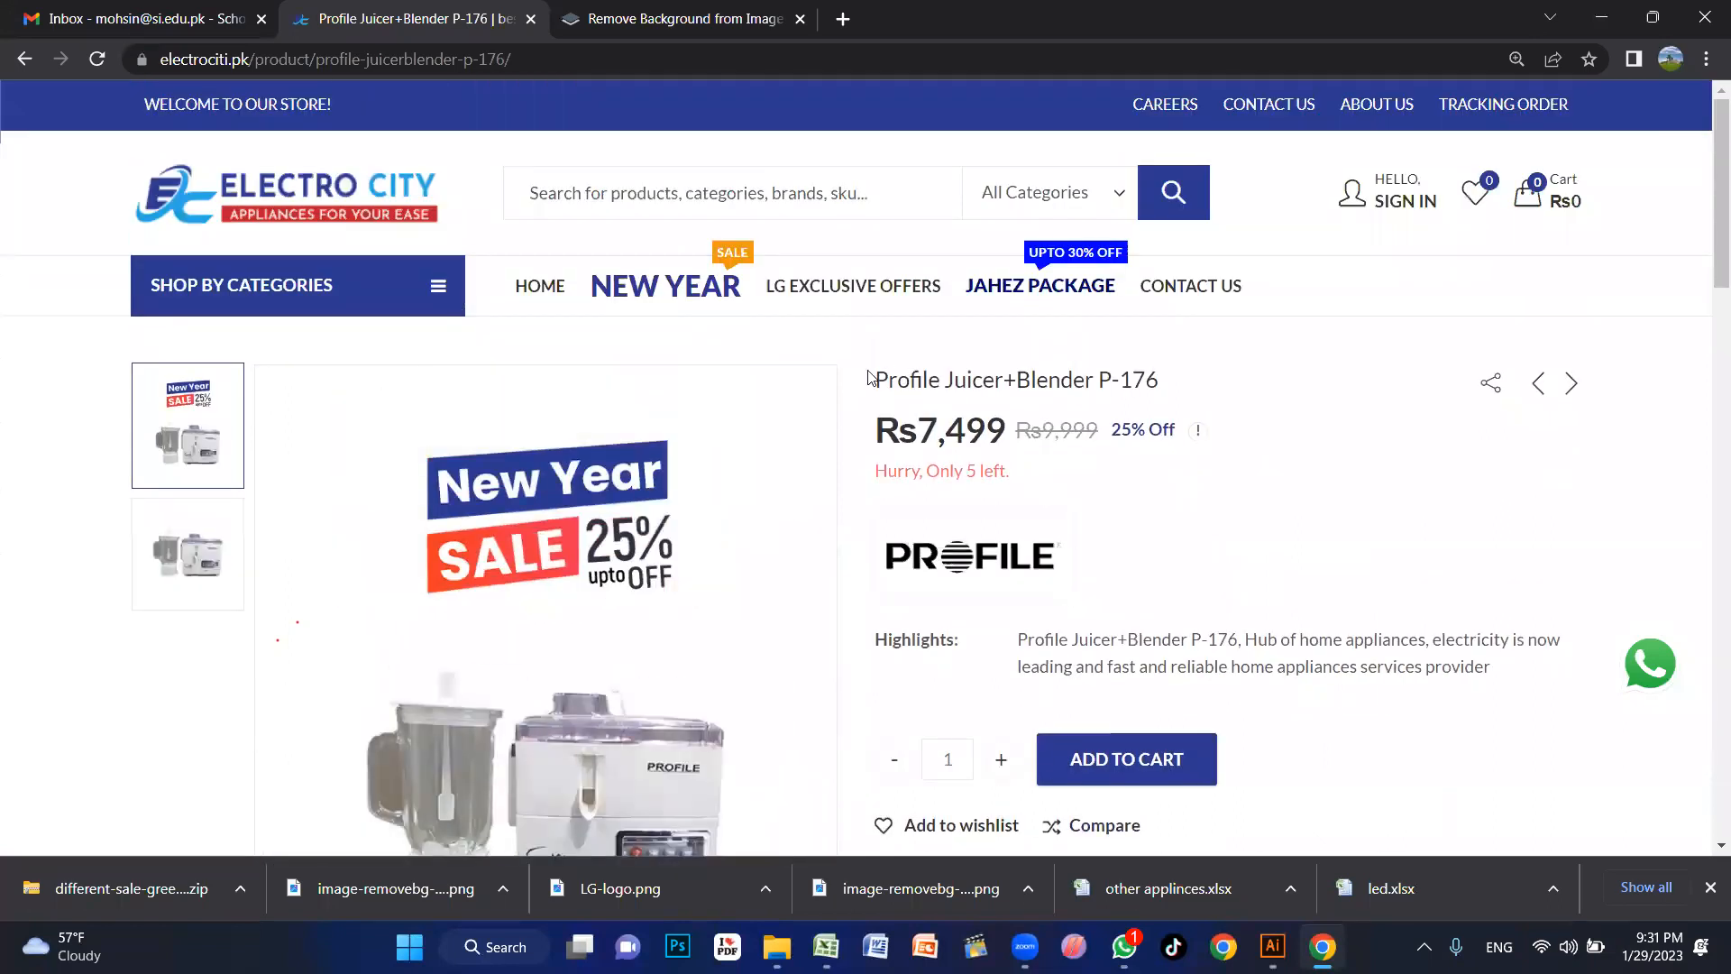
Step: Copy the product name Profile Juicer+Blender P-176 from the page and return to Illustrator
{"action": "left_click_drag", "start_coordinate": [900, 381], "coordinate": [1214, 393]}
{"action": "key", "text": "ctrl+c"}
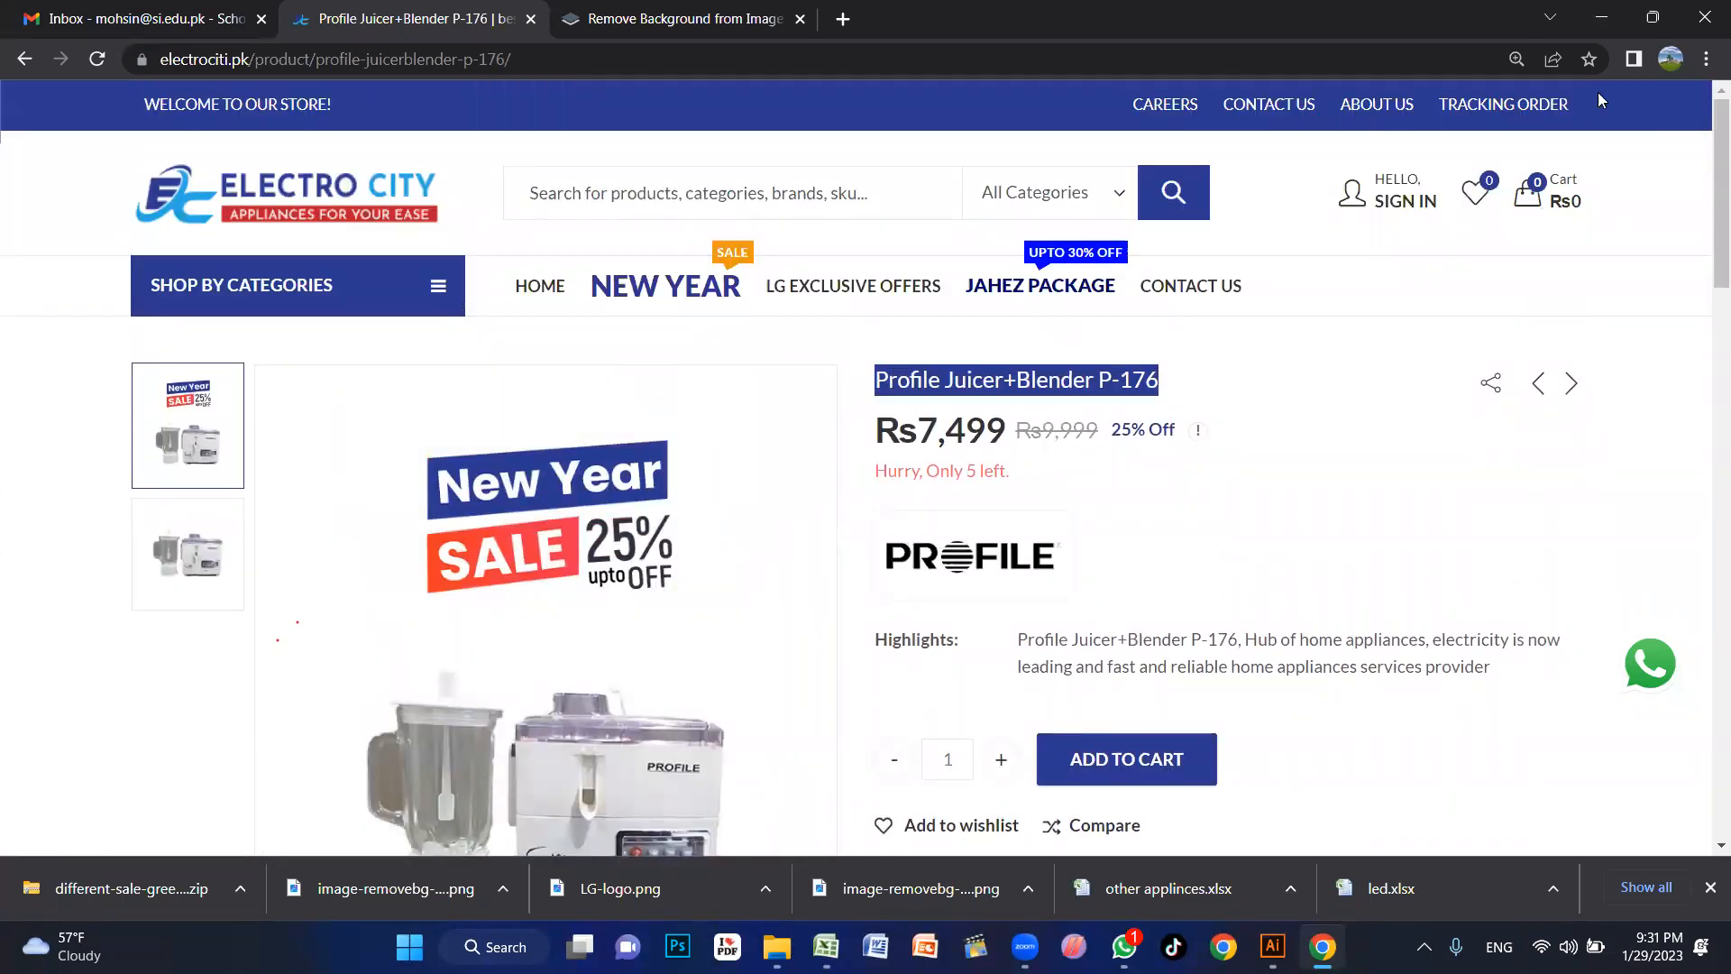
{"action": "left_click", "coordinate": [1601, 20]}
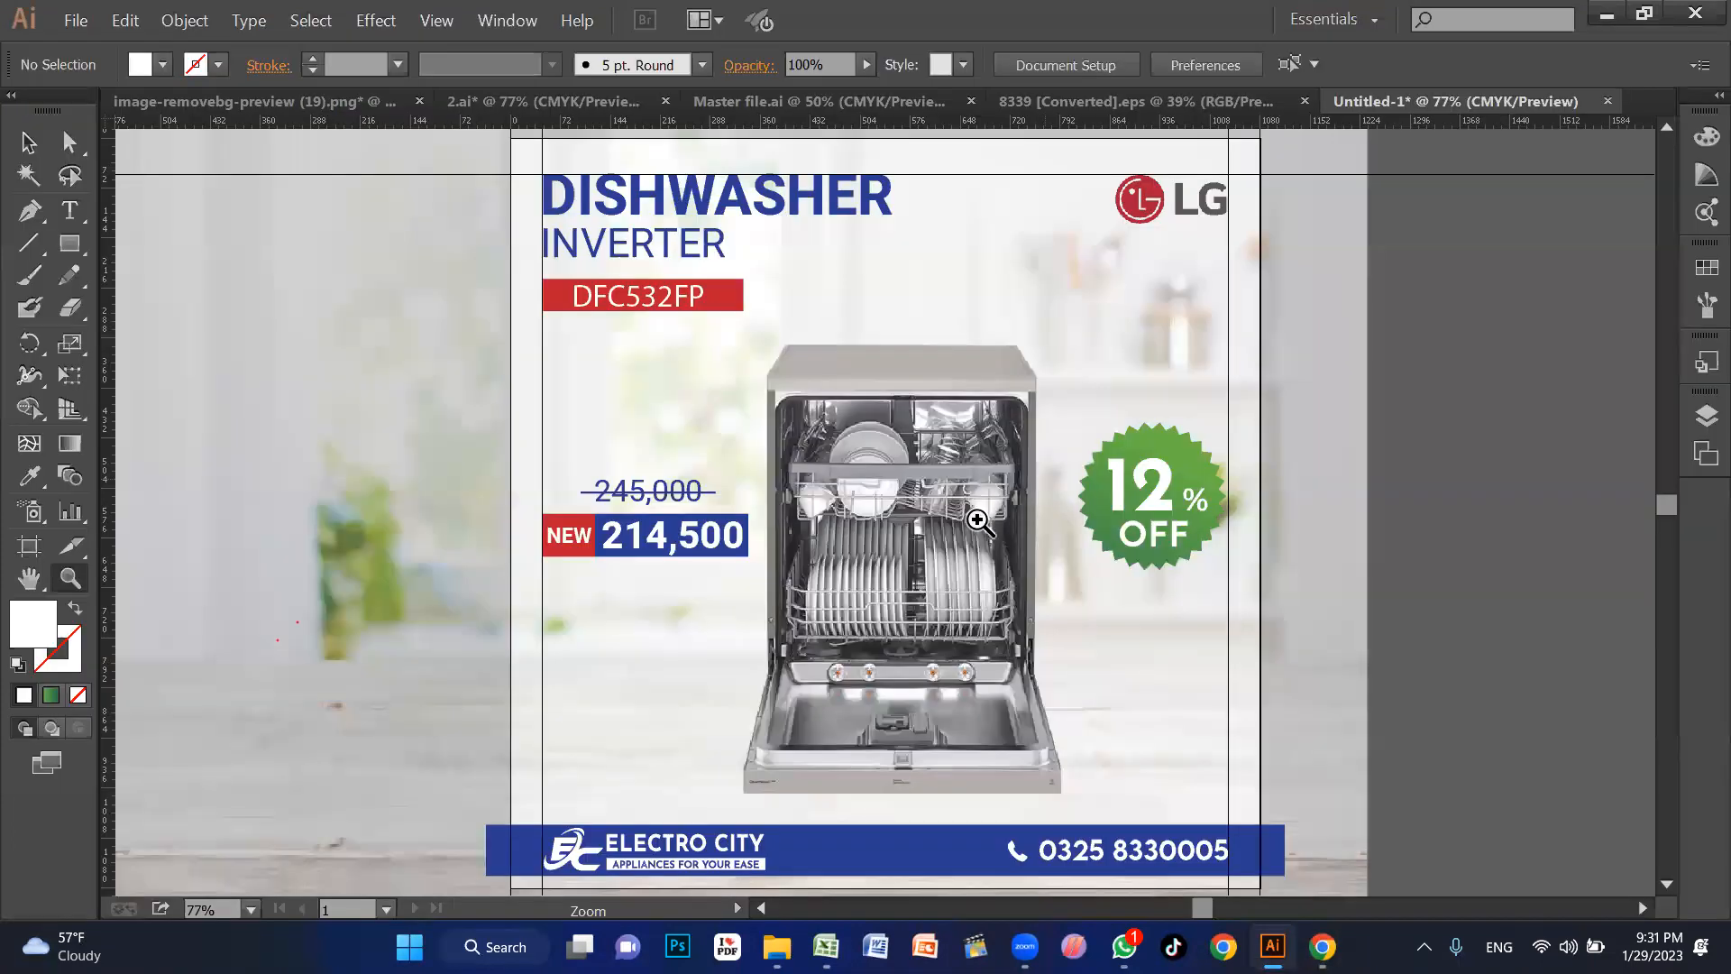
Step: Duplicate the dishwasher artboard with its artwork beside the original, at X 2532 px and Y 540 px
{"action": "key", "text": "ctrl+minus"}
{"action": "key", "text": "ctrl+minus"}
{"action": "left_click_drag", "start_coordinate": [909, 413], "coordinate": [881, 448]}
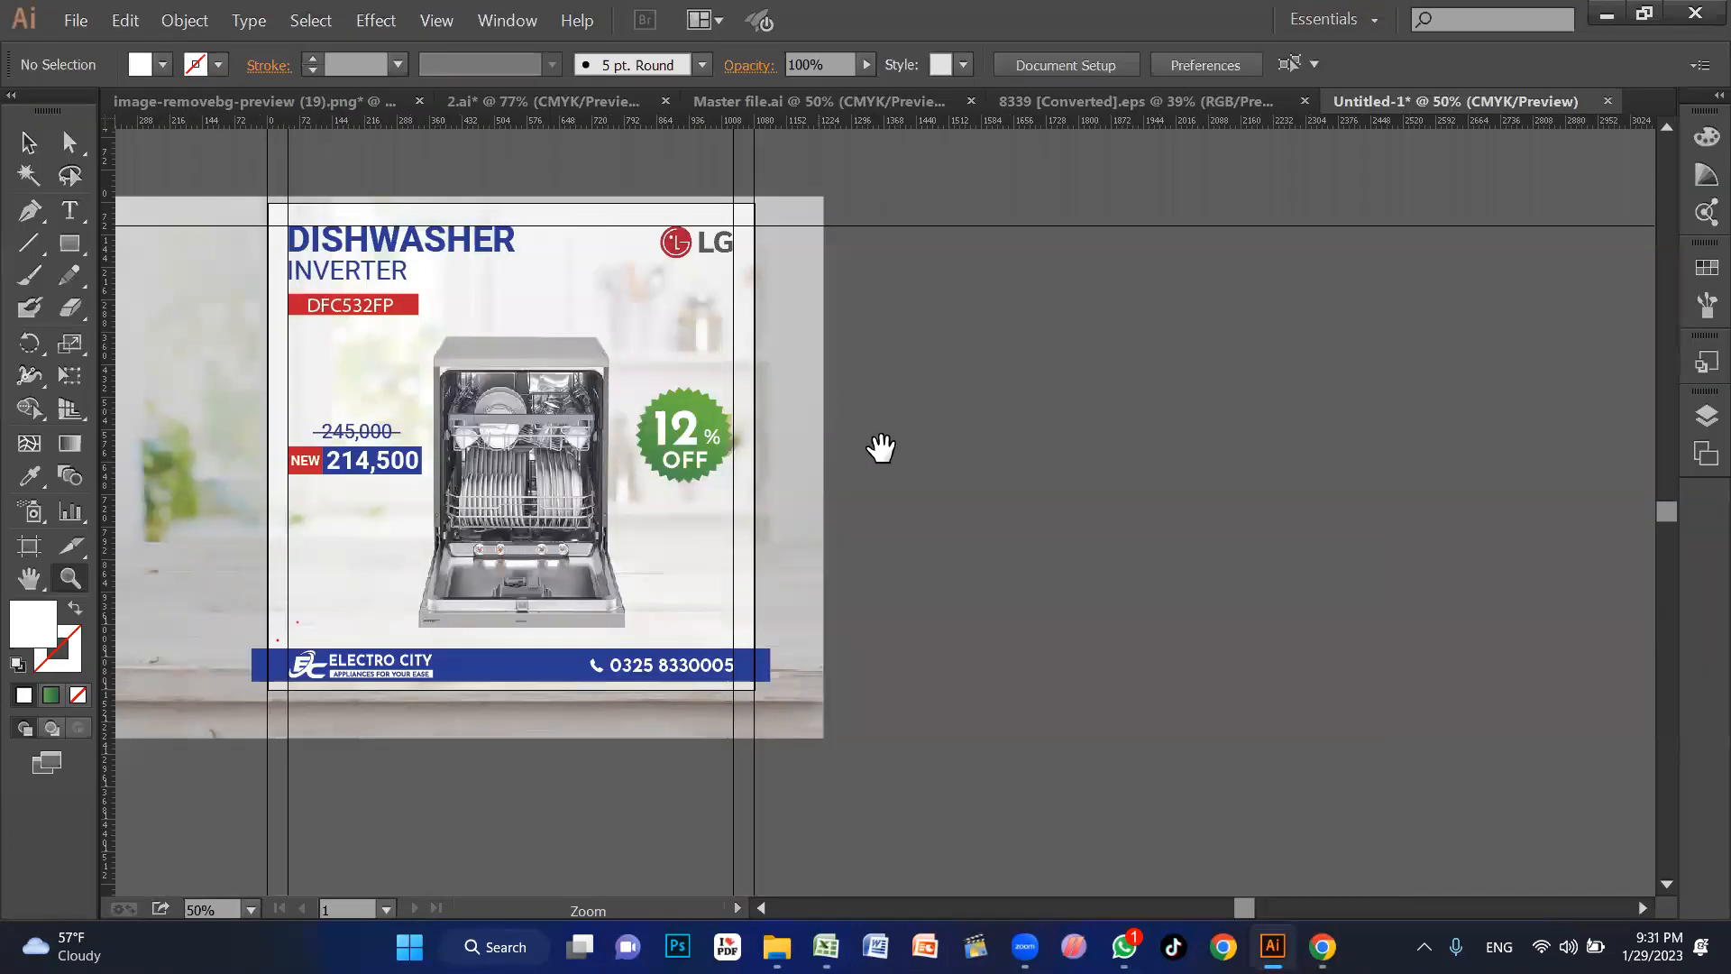
{"action": "key", "text": "v"}
{"action": "left_click", "coordinate": [474, 553]}
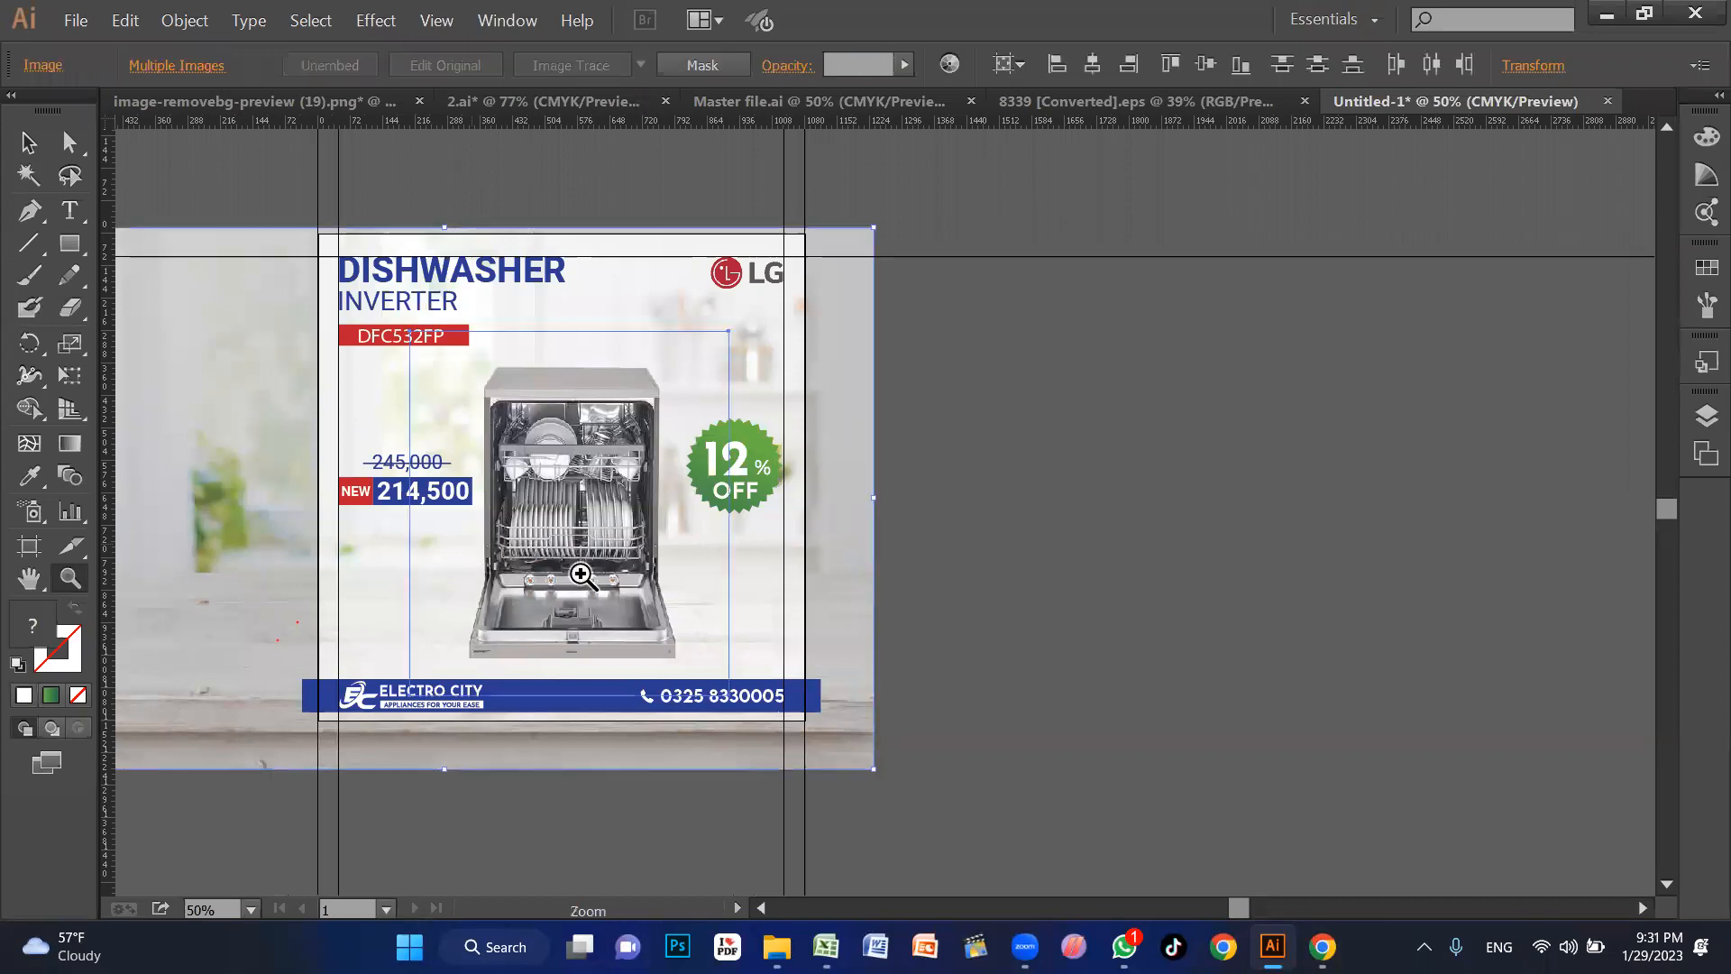
{"action": "left_click", "coordinate": [960, 519]}
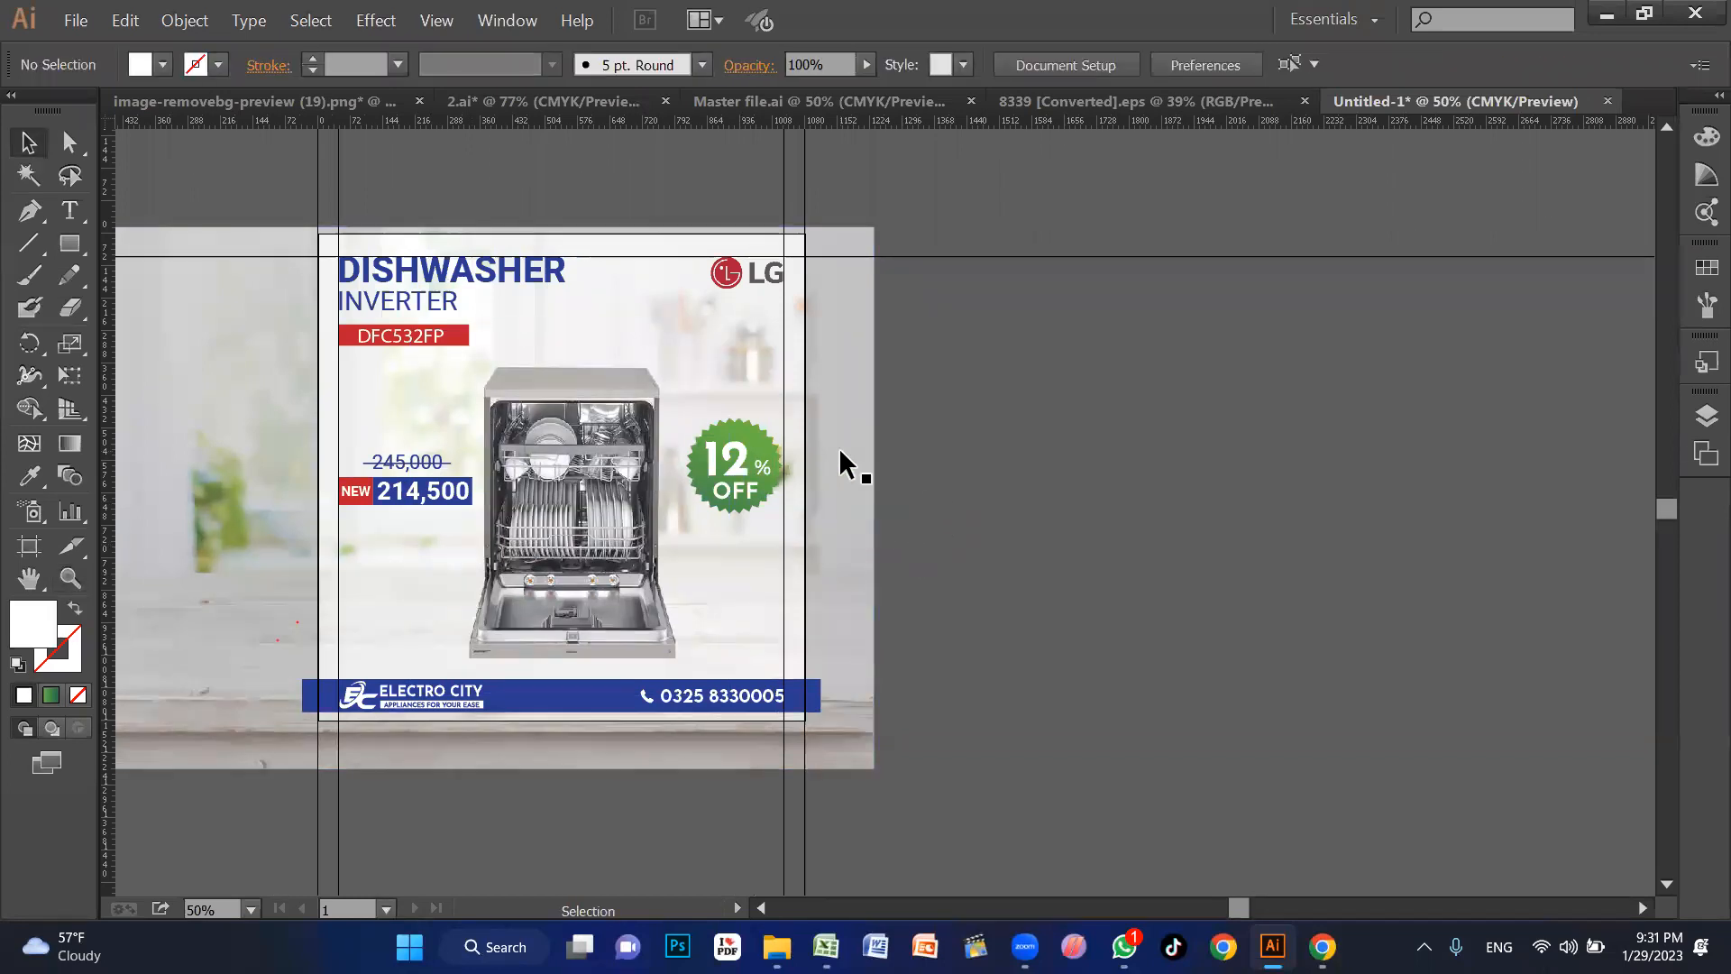
{"action": "key", "text": "shift+o"}
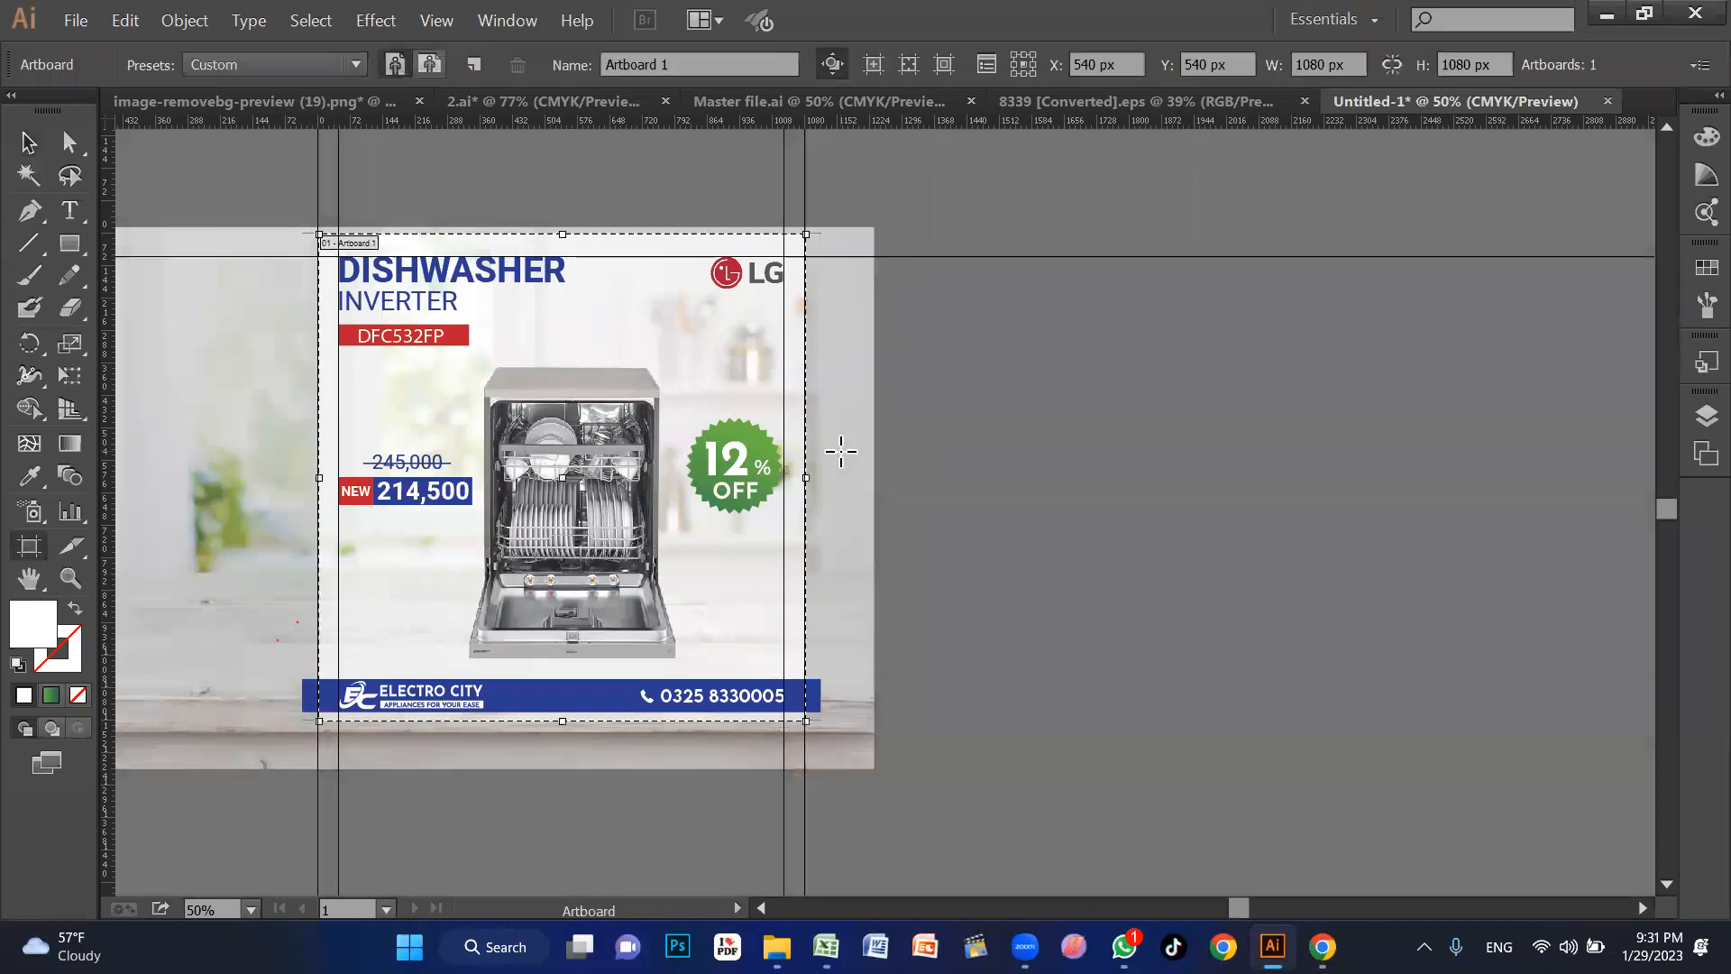
{"action": "left_click_drag", "start_coordinate": [659, 354], "coordinate": [1572, 379]}
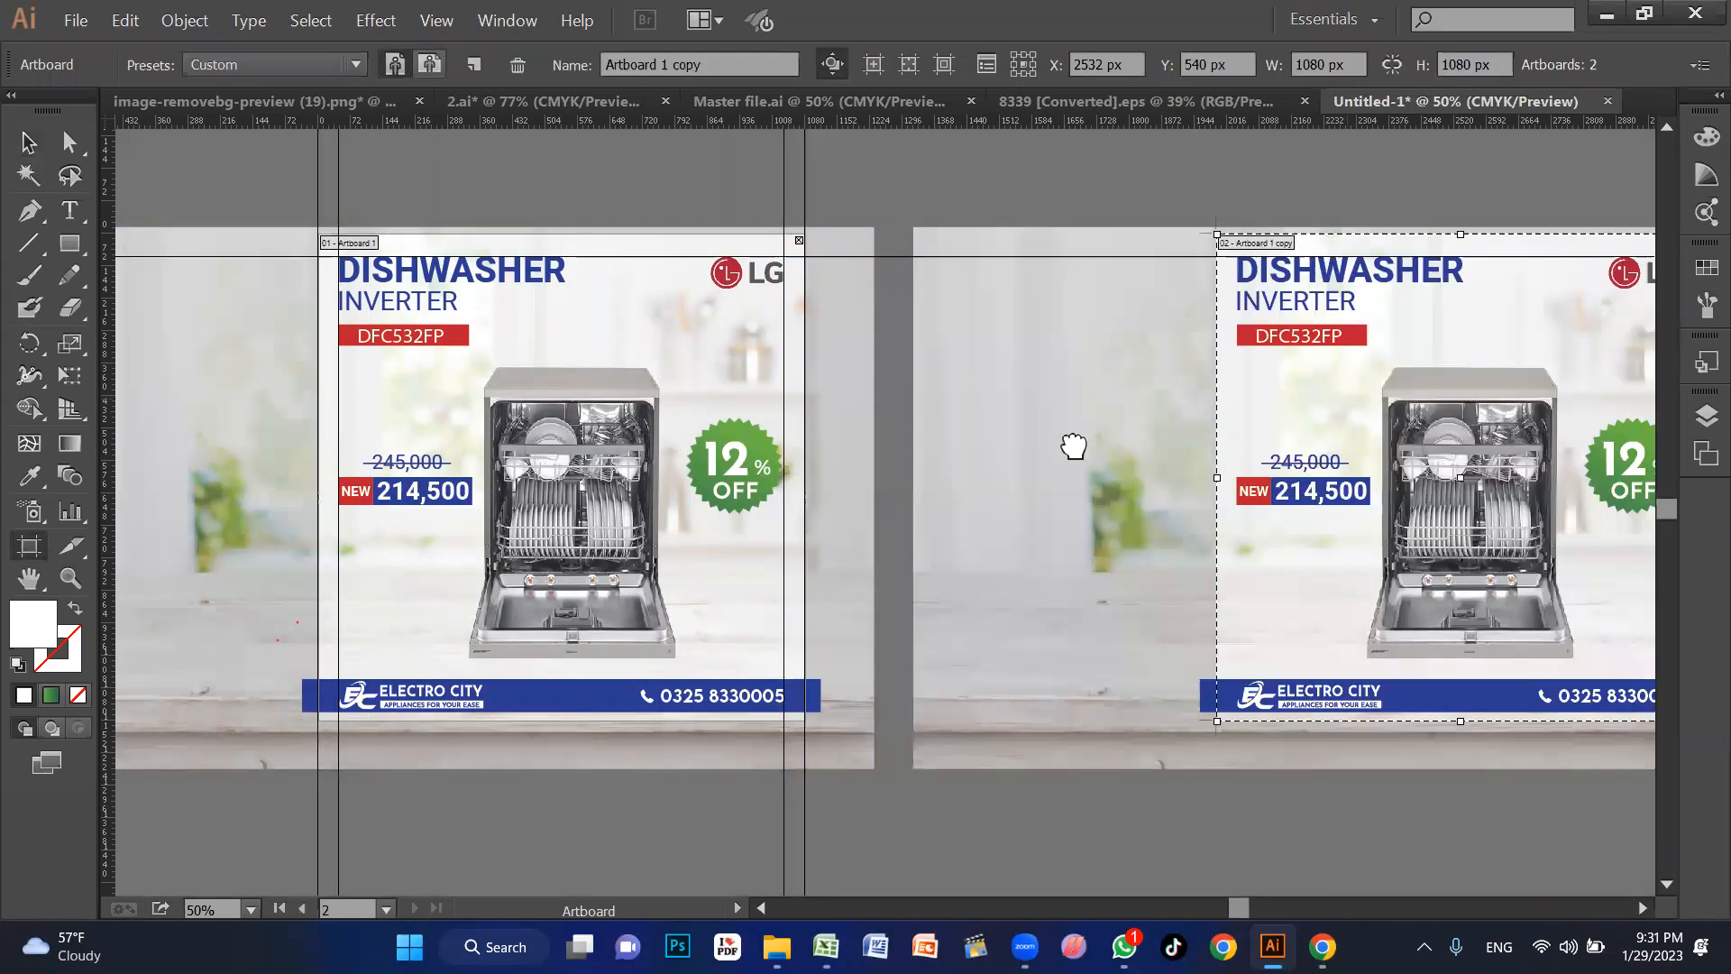
Step: Delete the dishwasher photo and kitchen background from the copied artboard
{"action": "left_click_drag", "start_coordinate": [1074, 448], "coordinate": [928, 470]}
{"action": "key", "text": "v"}
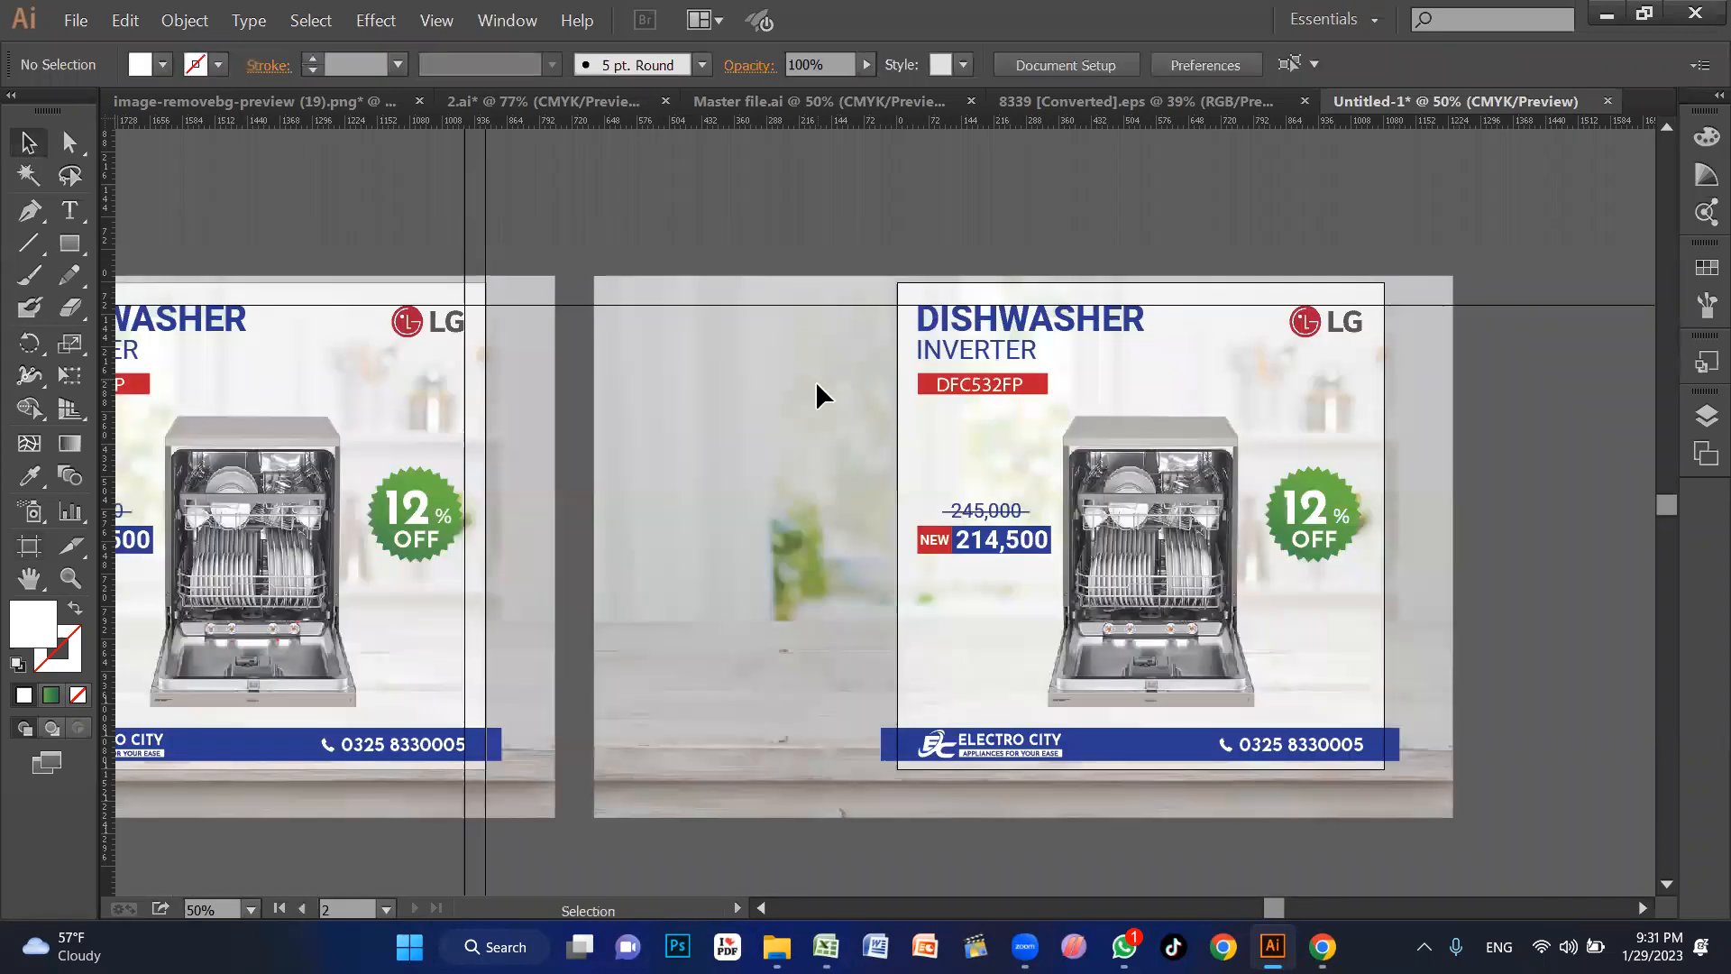
{"action": "left_click", "coordinate": [1093, 466]}
{"action": "key", "text": "Delete"}
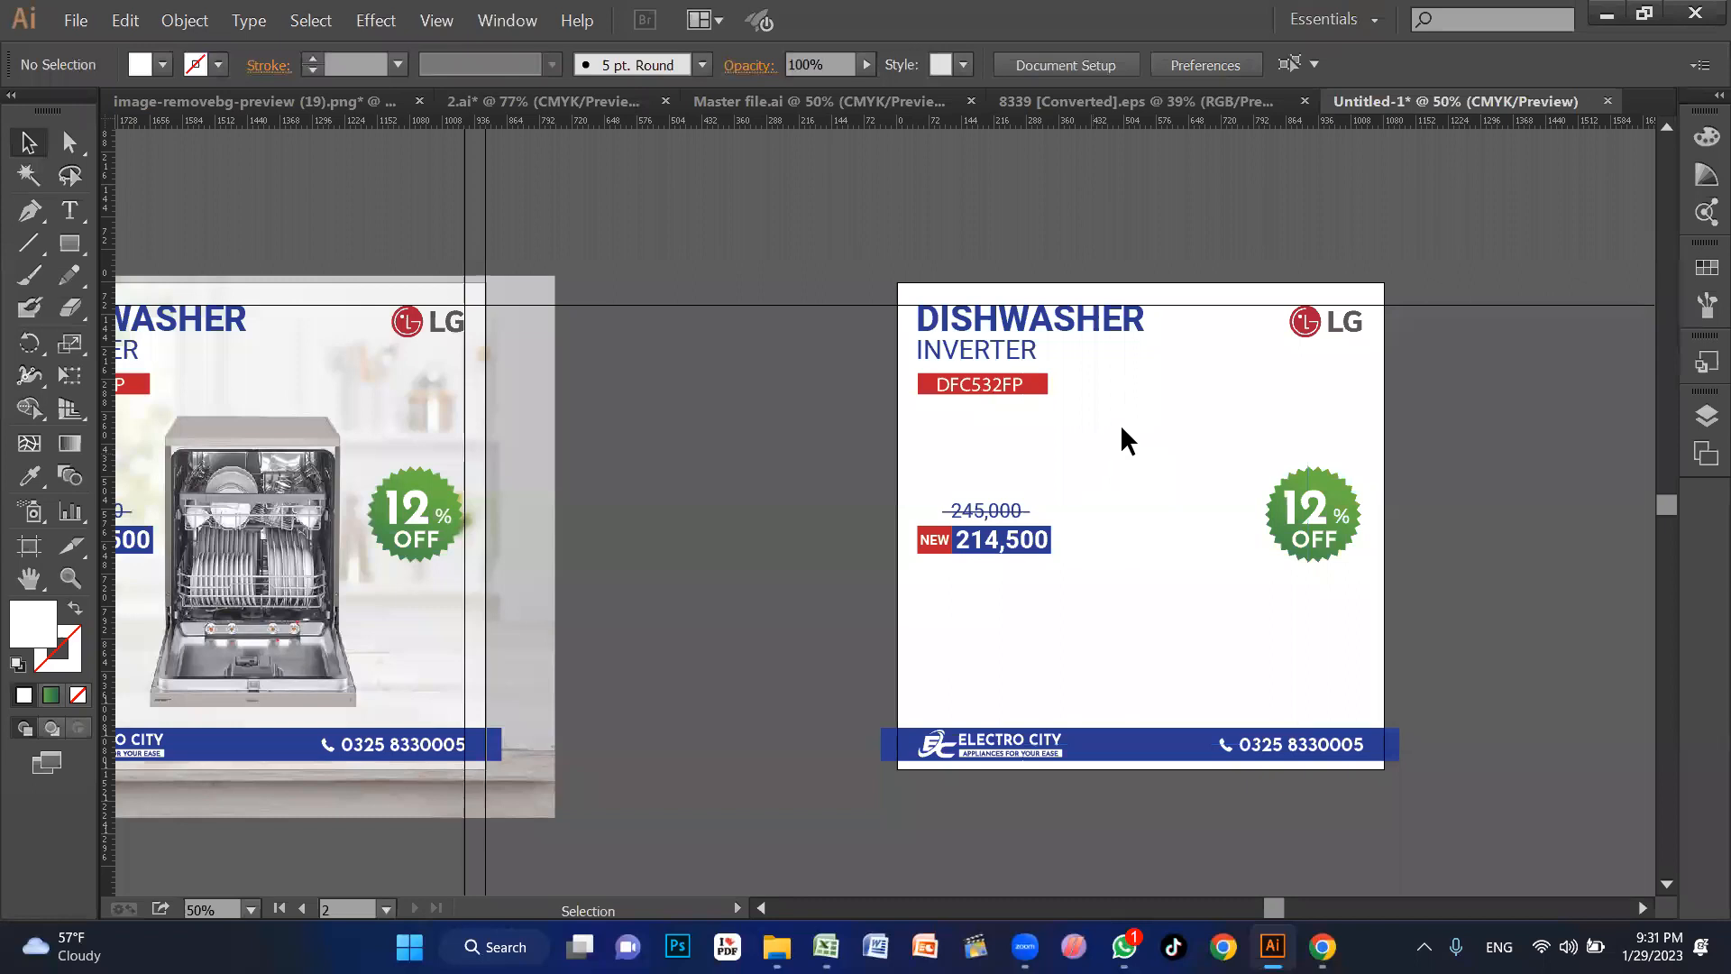
Step: Paste Profile Juicer+Blender P-176 as text above the copied artboard, lined up with the left edge of the DISHWASHER heading
{"action": "left_click", "coordinate": [1070, 325]}
{"action": "double_click", "coordinate": [1070, 325]}
{"action": "double_click", "coordinate": [1069, 325]}
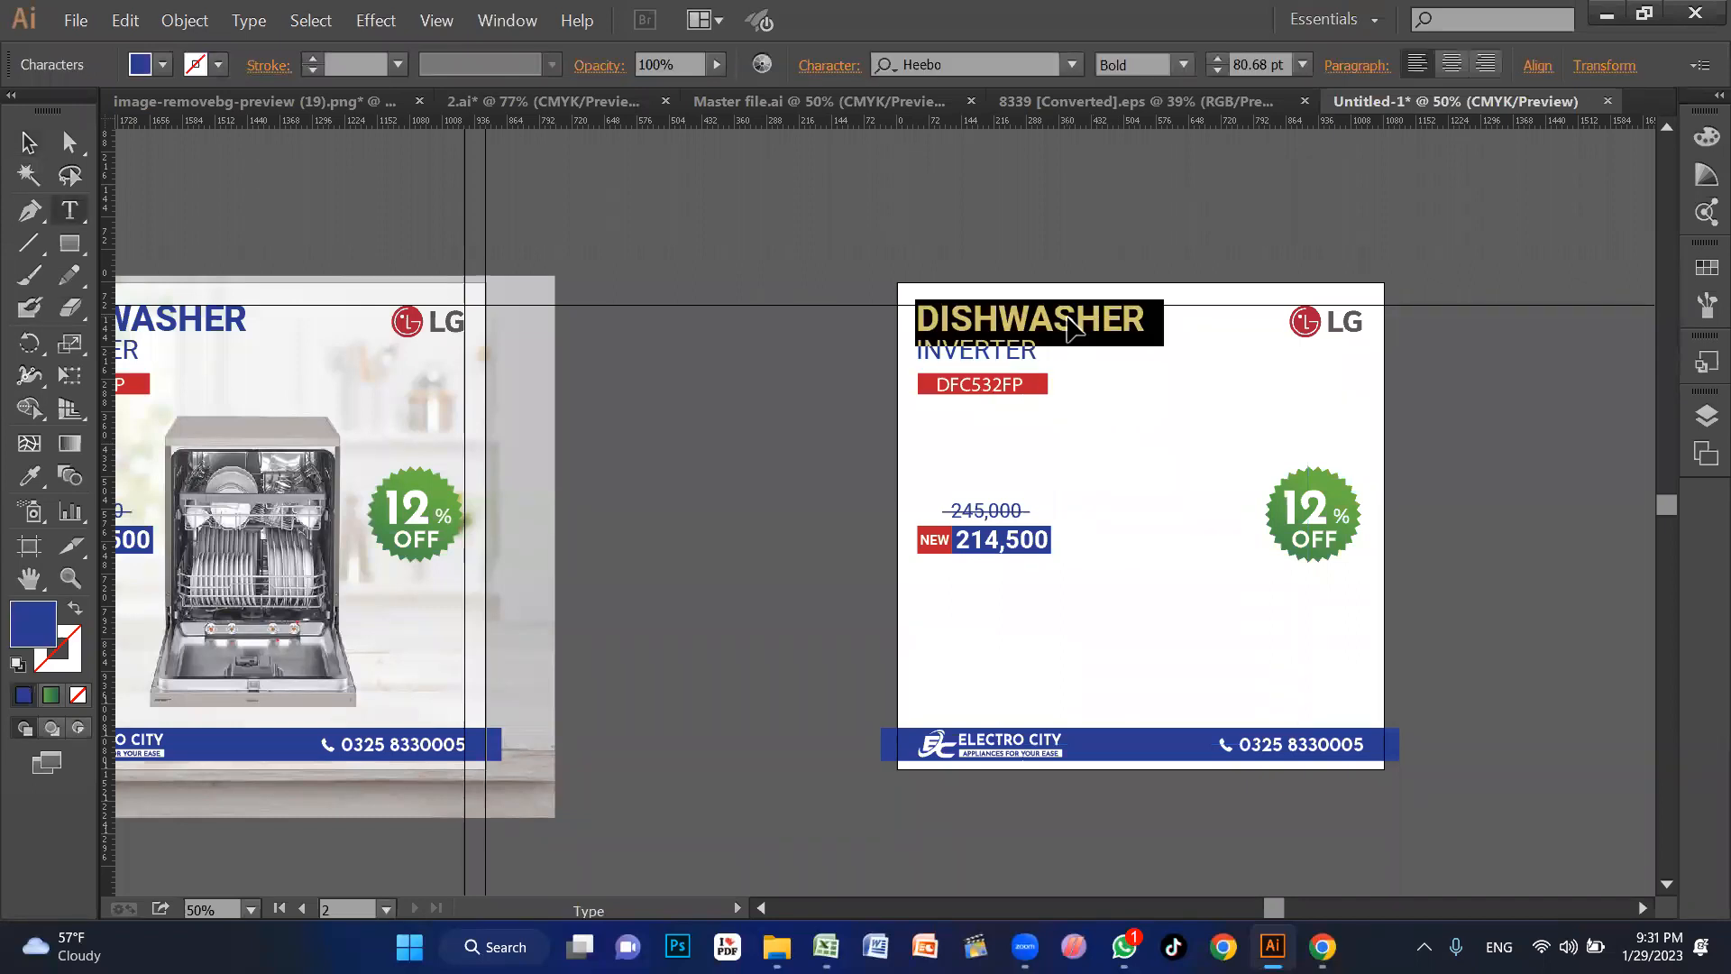
{"action": "left_click", "coordinate": [931, 253], "text": "ctrl"}
{"action": "left_click", "coordinate": [904, 226]}
{"action": "key", "text": "ctrl+v"}
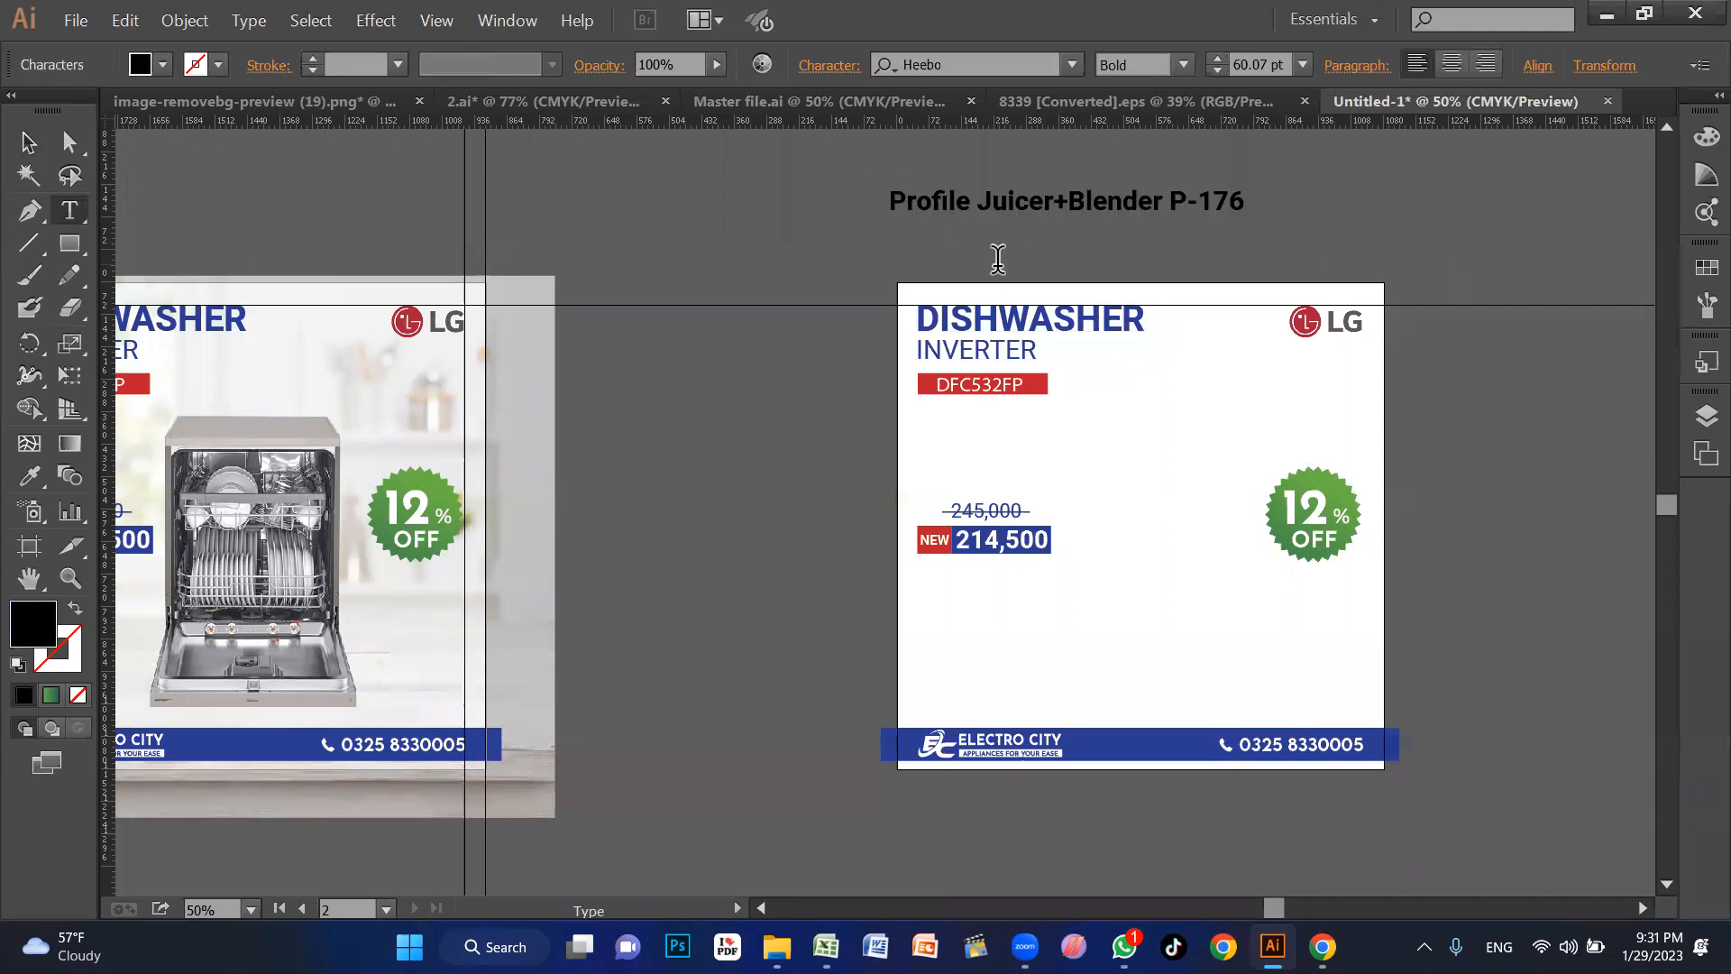
{"action": "key", "text": "Escape"}
{"action": "left_click", "coordinate": [1030, 255]}
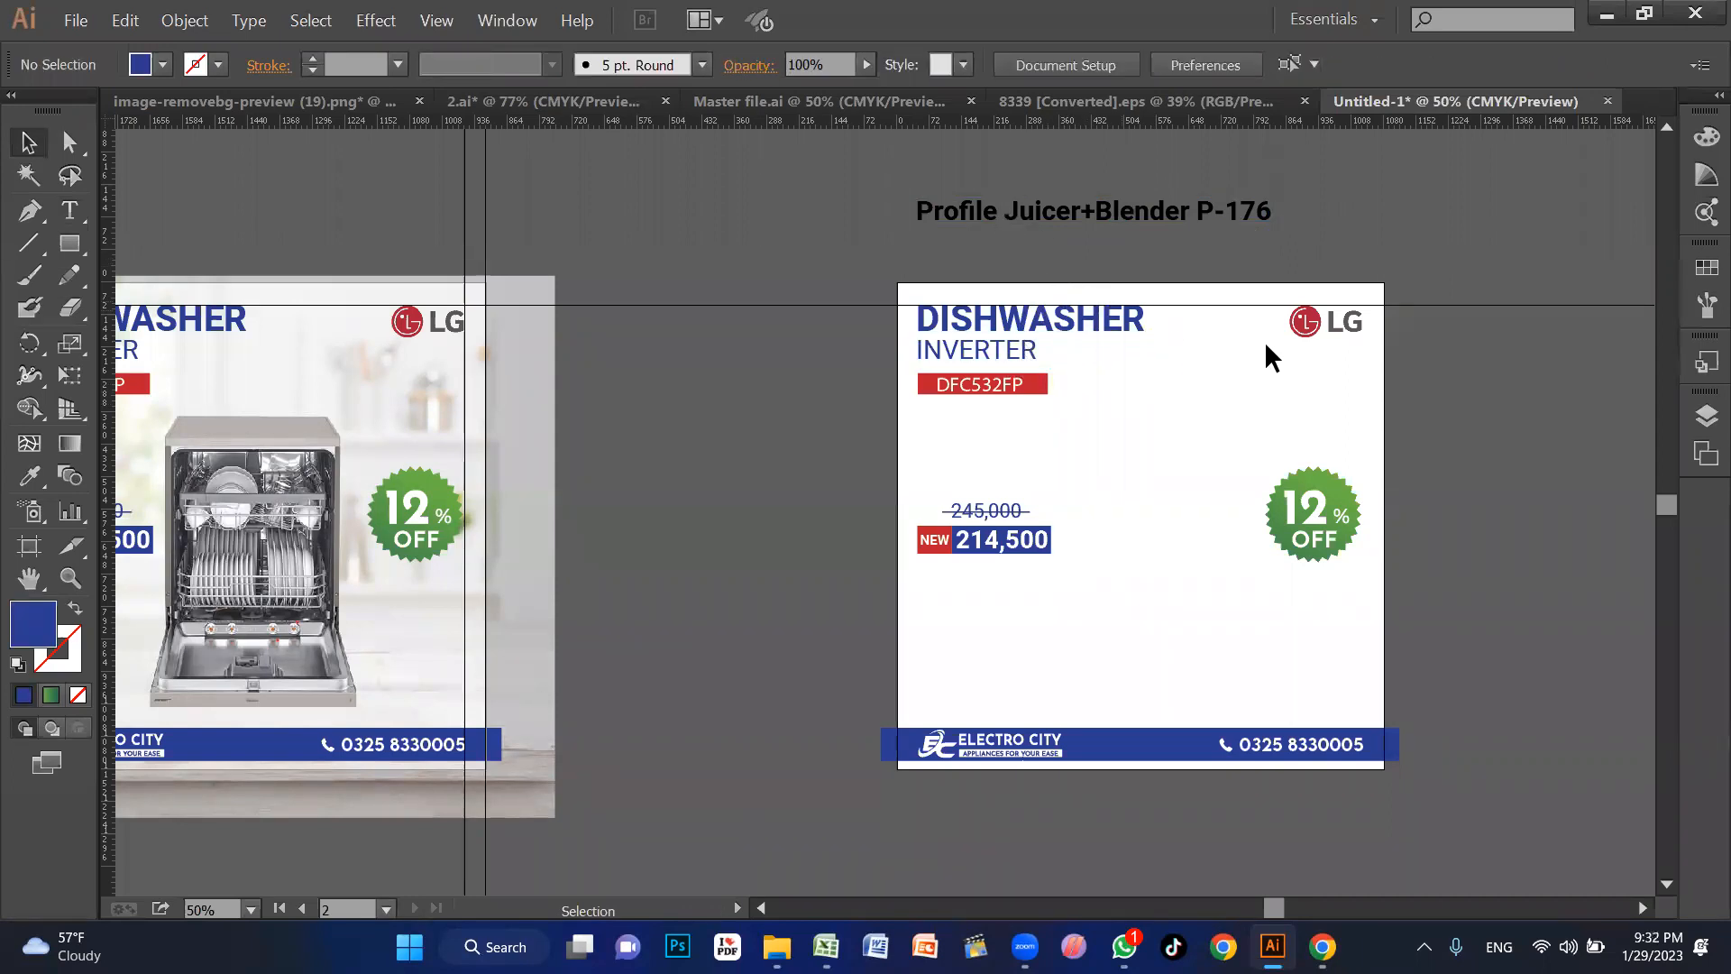
Step: Copy the model number P-176 from the pasted product name and remove it from that text
{"action": "left_click", "coordinate": [1325, 323]}
{"action": "left_click", "coordinate": [1223, 371]}
{"action": "double_click", "coordinate": [1206, 212]}
{"action": "double_click", "coordinate": [1206, 212]}
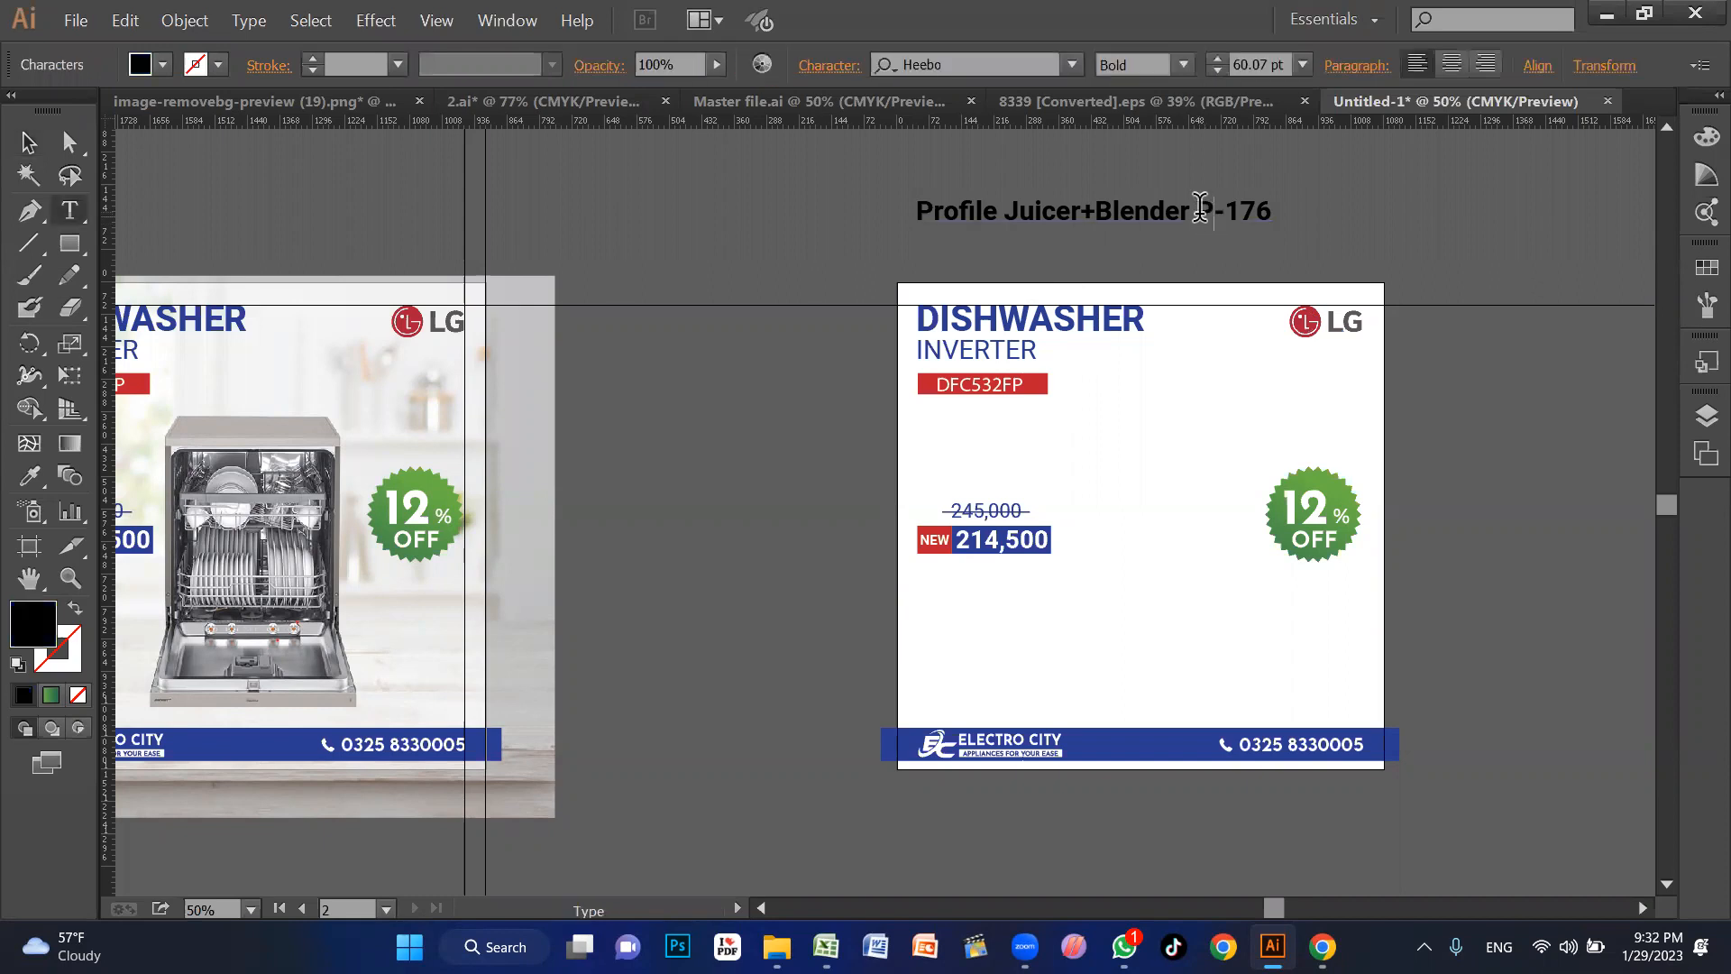
{"action": "left_click", "coordinate": [1295, 224], "text": "shift"}
{"action": "key", "text": "ctrl+c"}
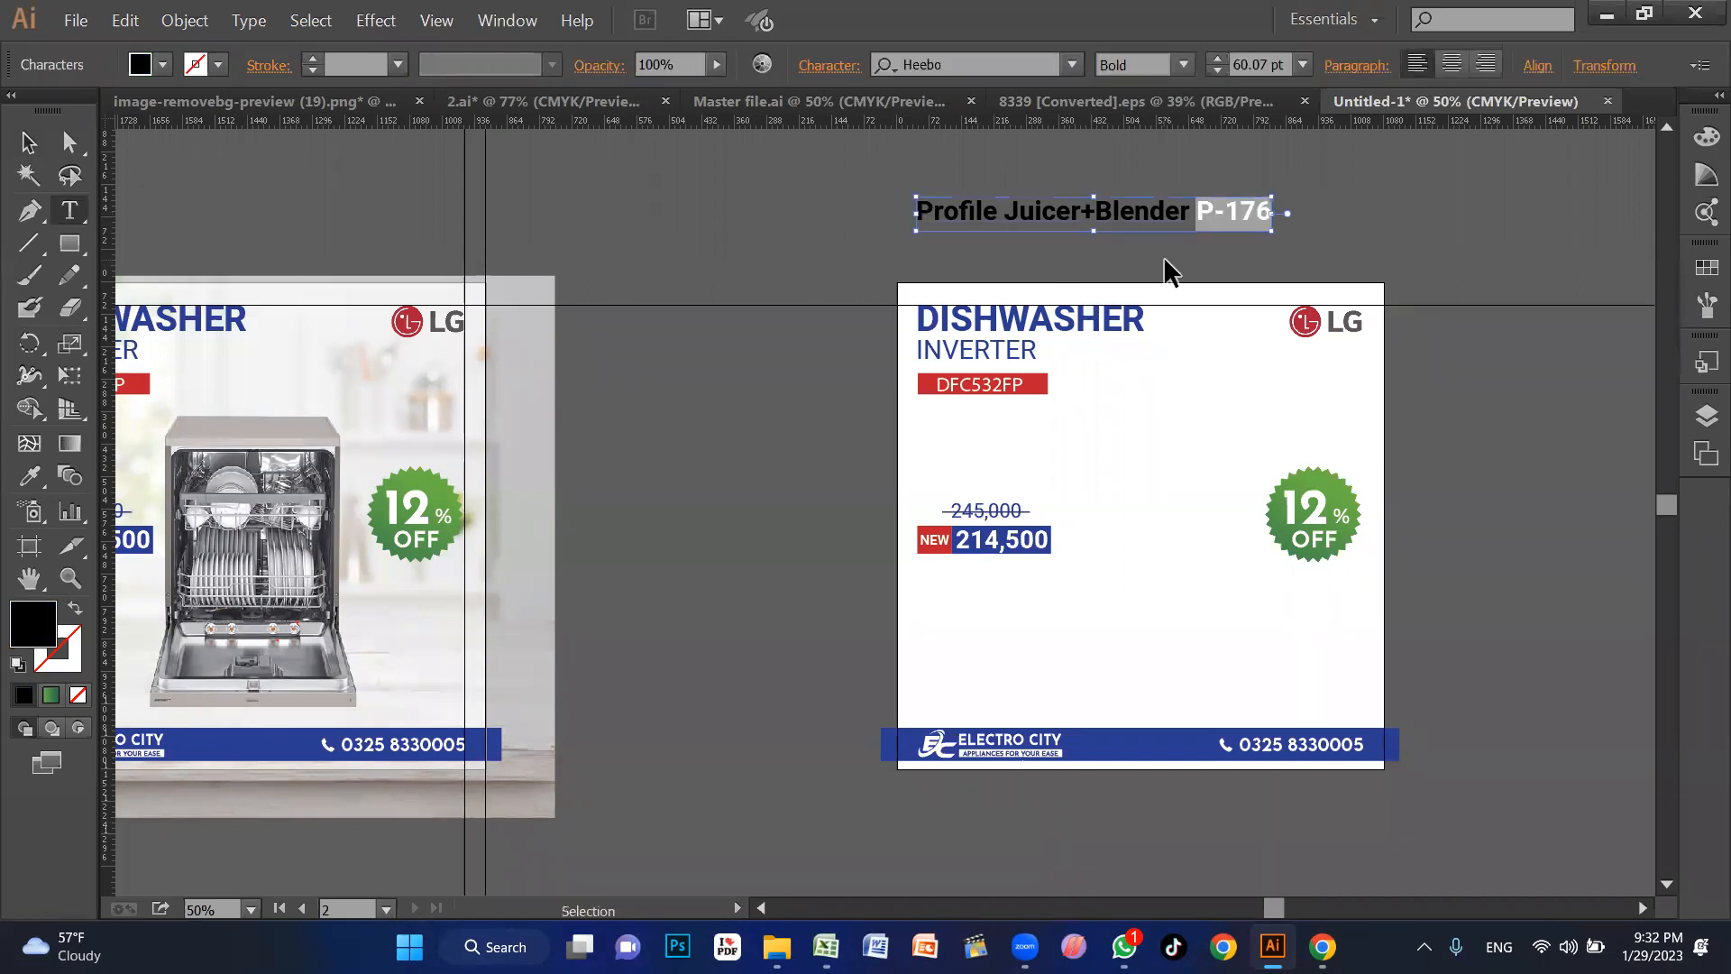
{"action": "key", "text": "BackSpace"}
{"action": "key", "text": "Escape"}
Step: Replace the DFC532FP model text on the copied artboard's red label with P-176
{"action": "left_click", "coordinate": [1127, 329]}
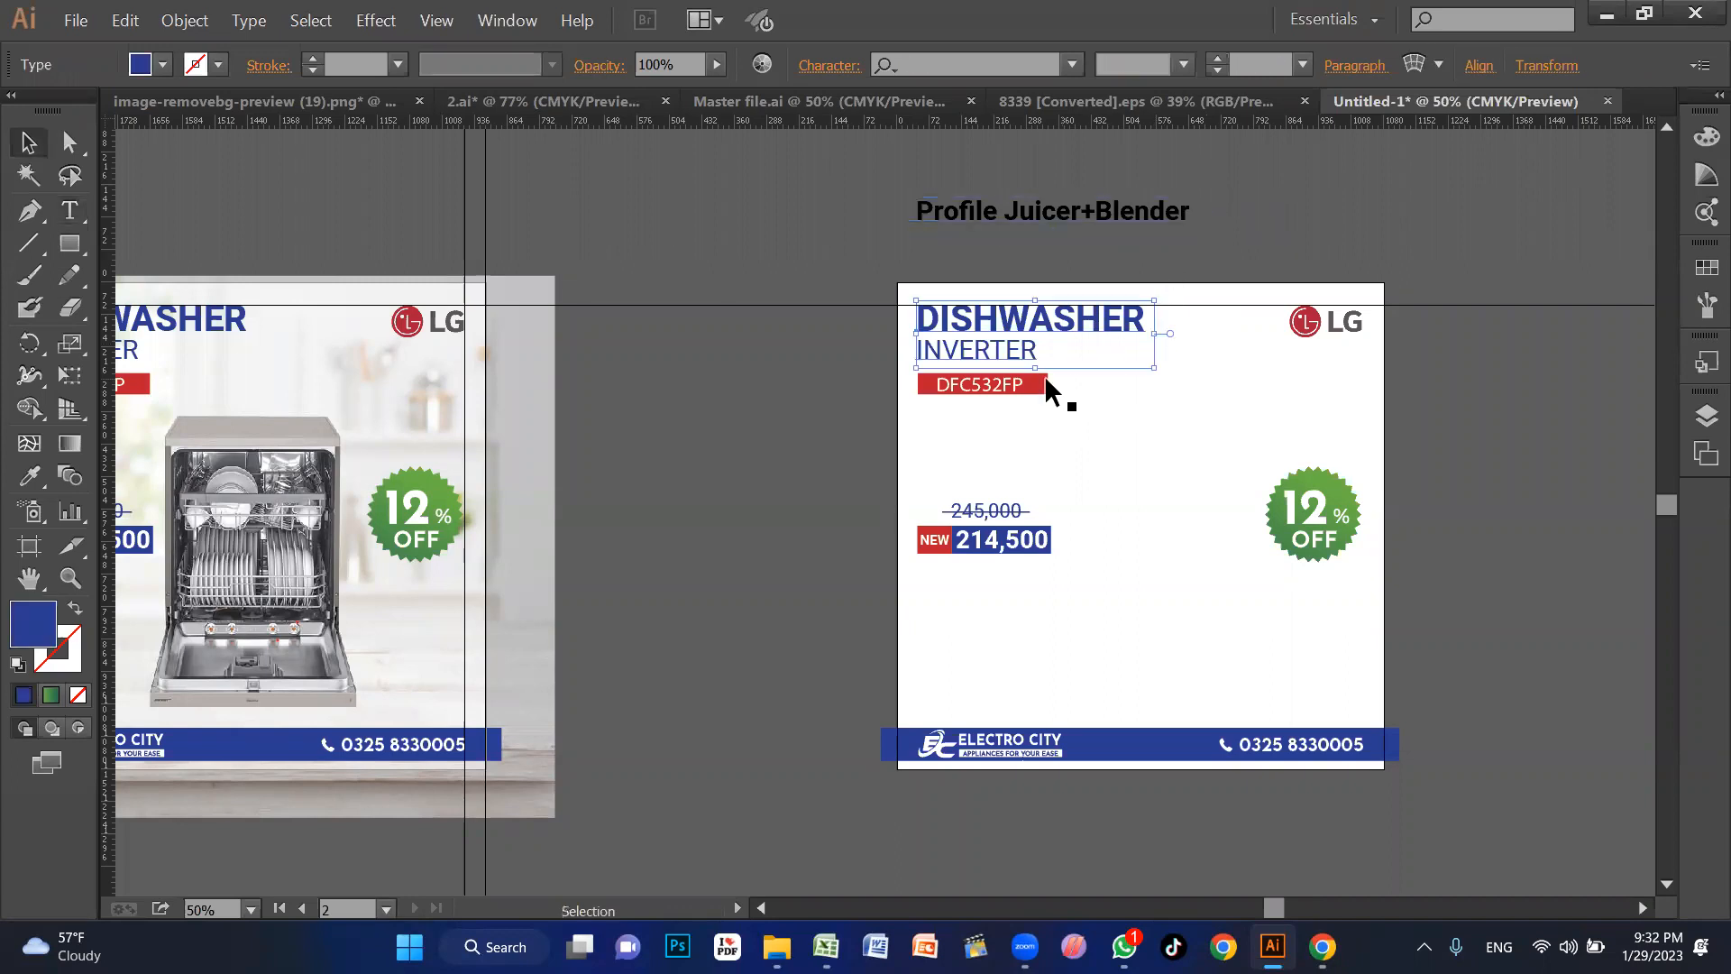
{"action": "double_click", "coordinate": [995, 386]}
{"action": "key", "text": "ctrl+v"}
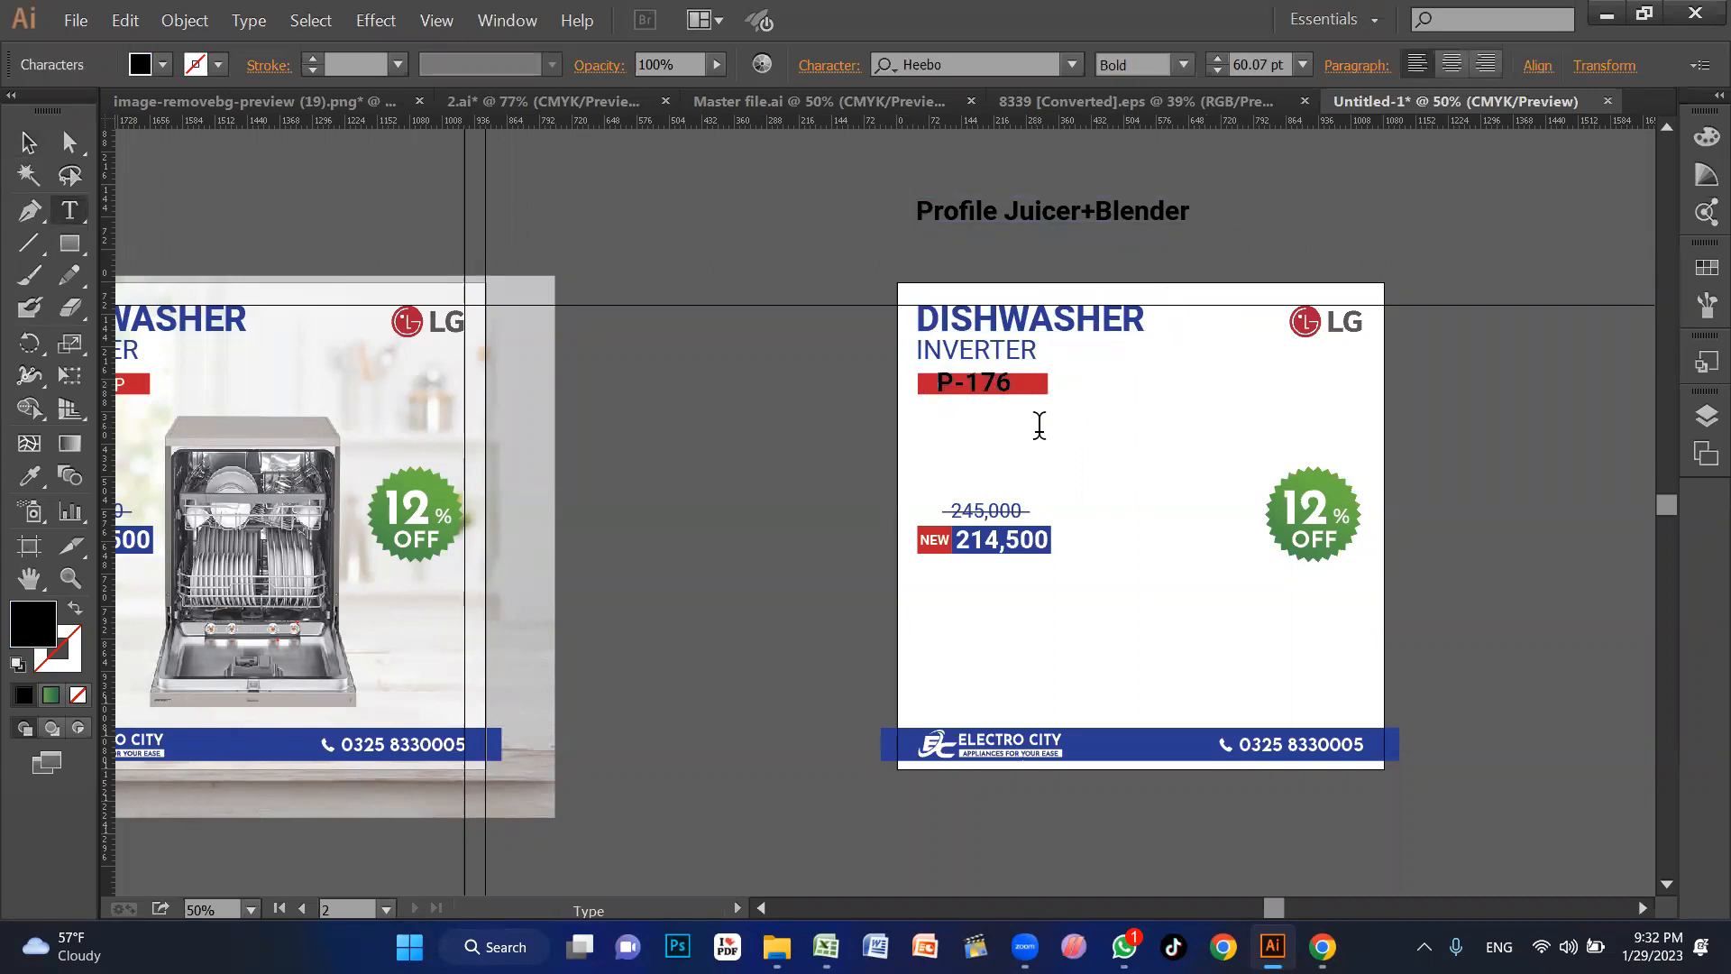
{"action": "key", "text": "Escape"}
Step: Match the P-176 text to the original DFC532FP label's style with the Eyedropper
{"action": "left_click_drag", "start_coordinate": [966, 425], "coordinate": [1094, 475]}
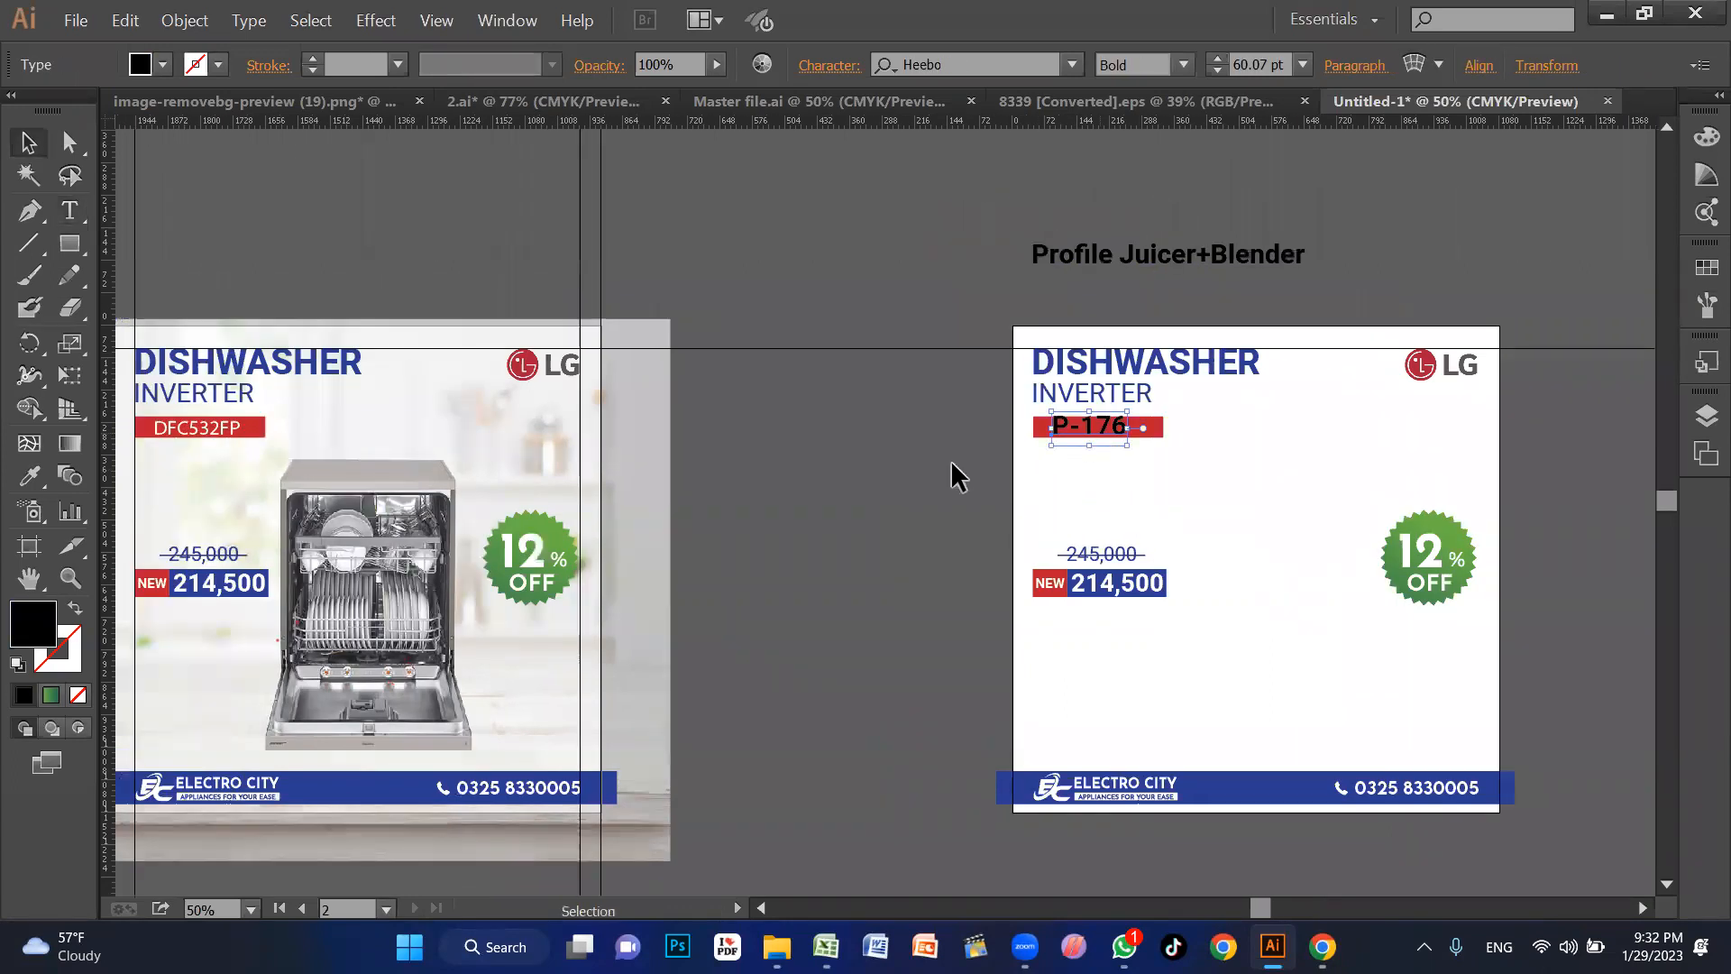
{"action": "key", "text": "i"}
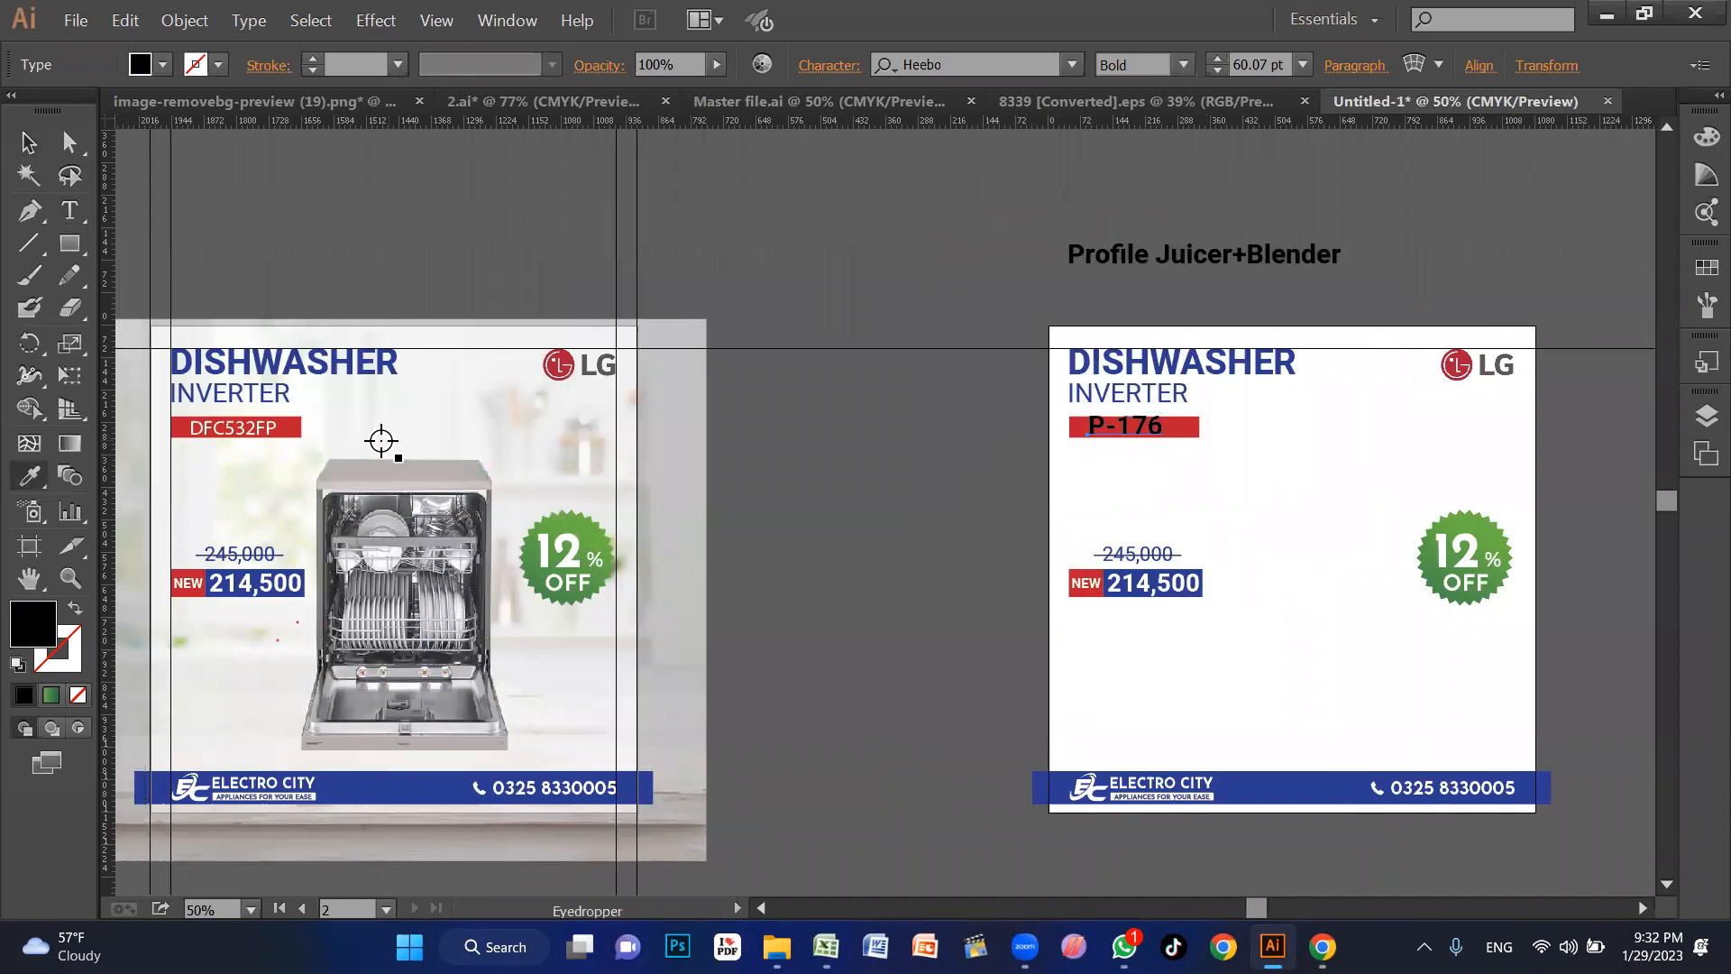
{"action": "key", "text": "v"}
{"action": "key", "text": "i"}
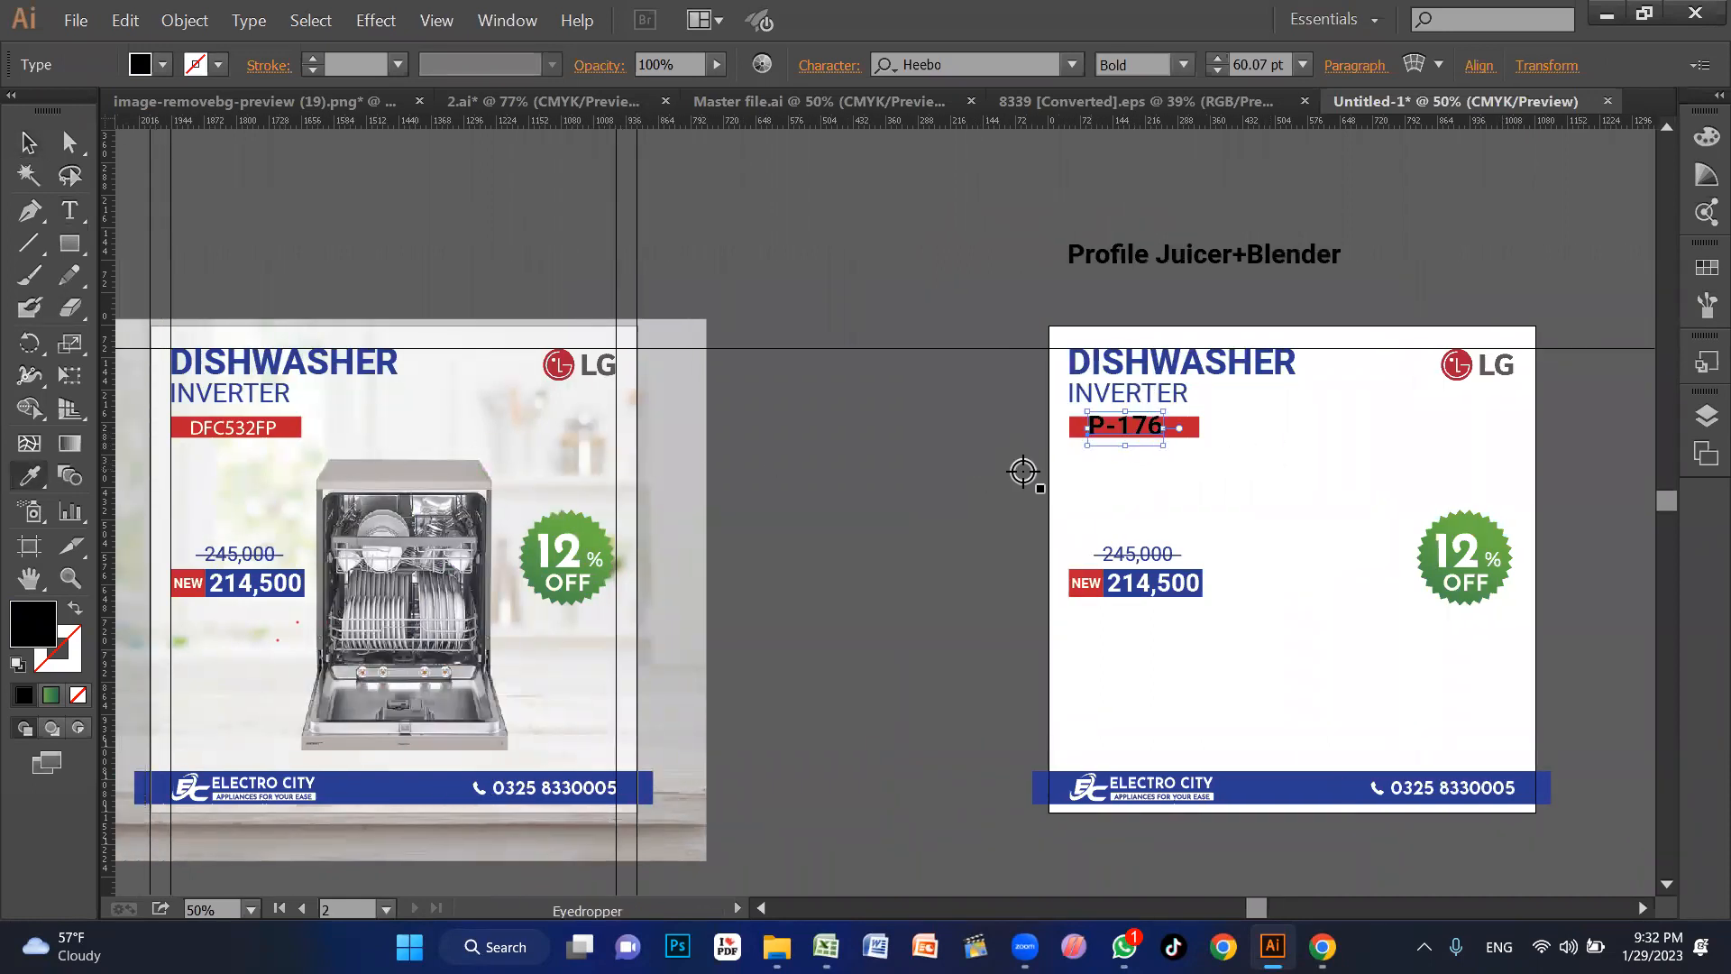
{"action": "left_click", "coordinate": [247, 427]}
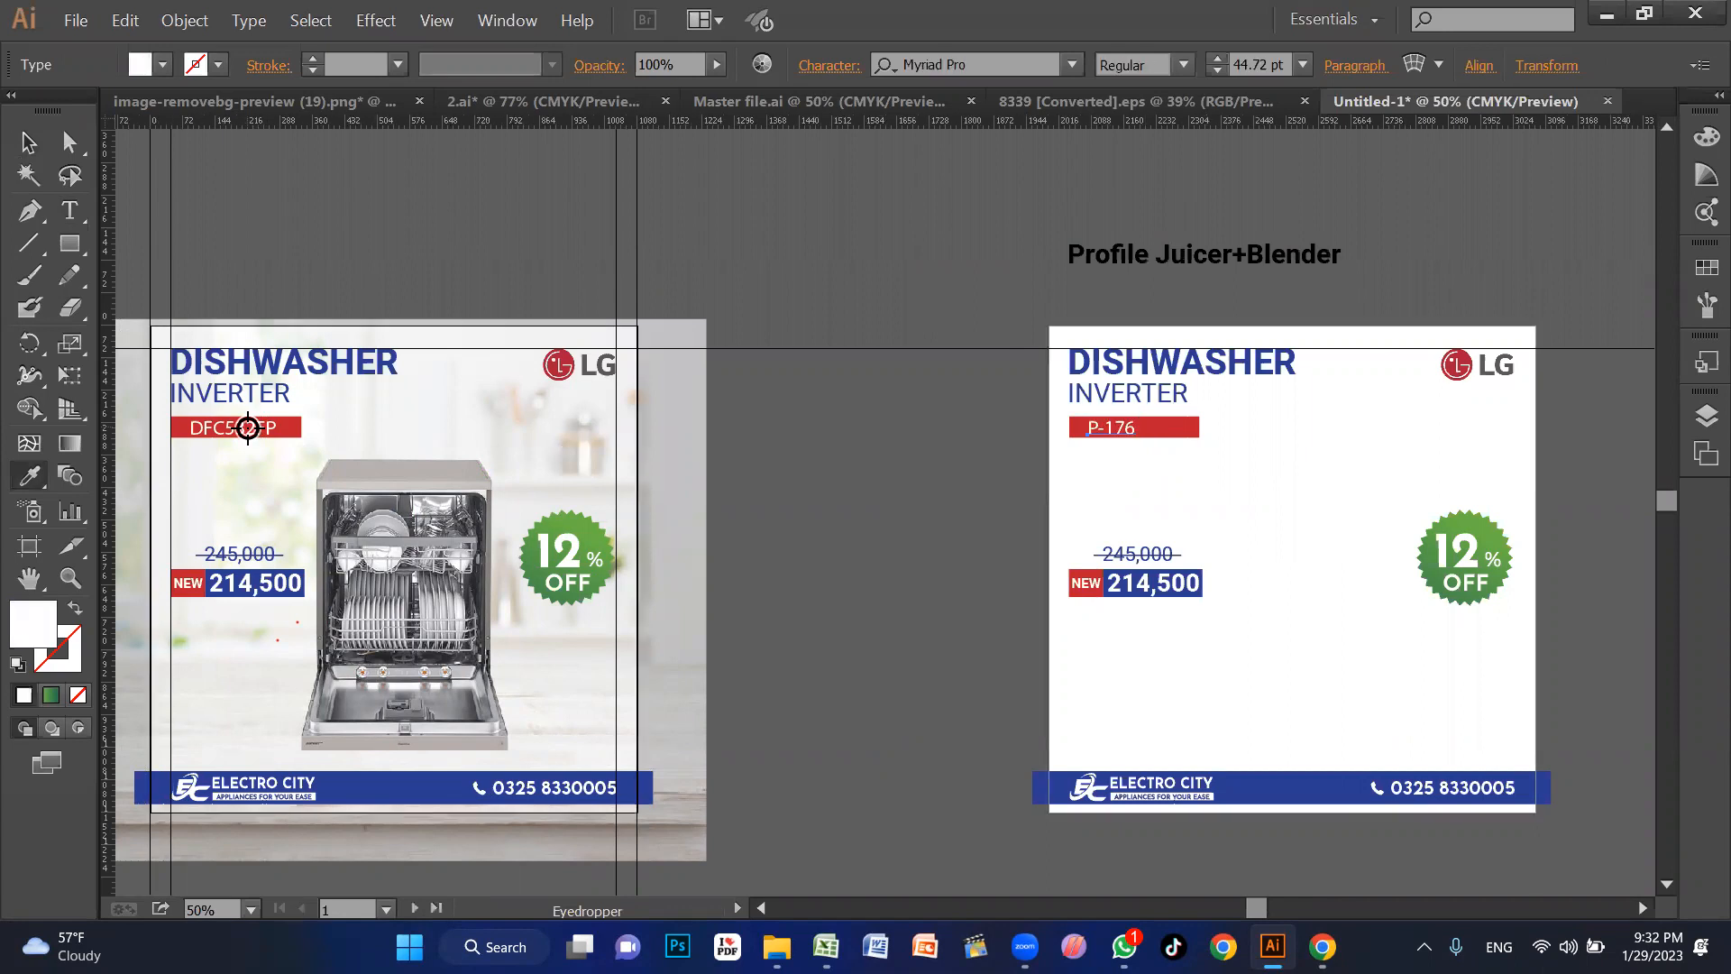
{"action": "key", "text": "v"}
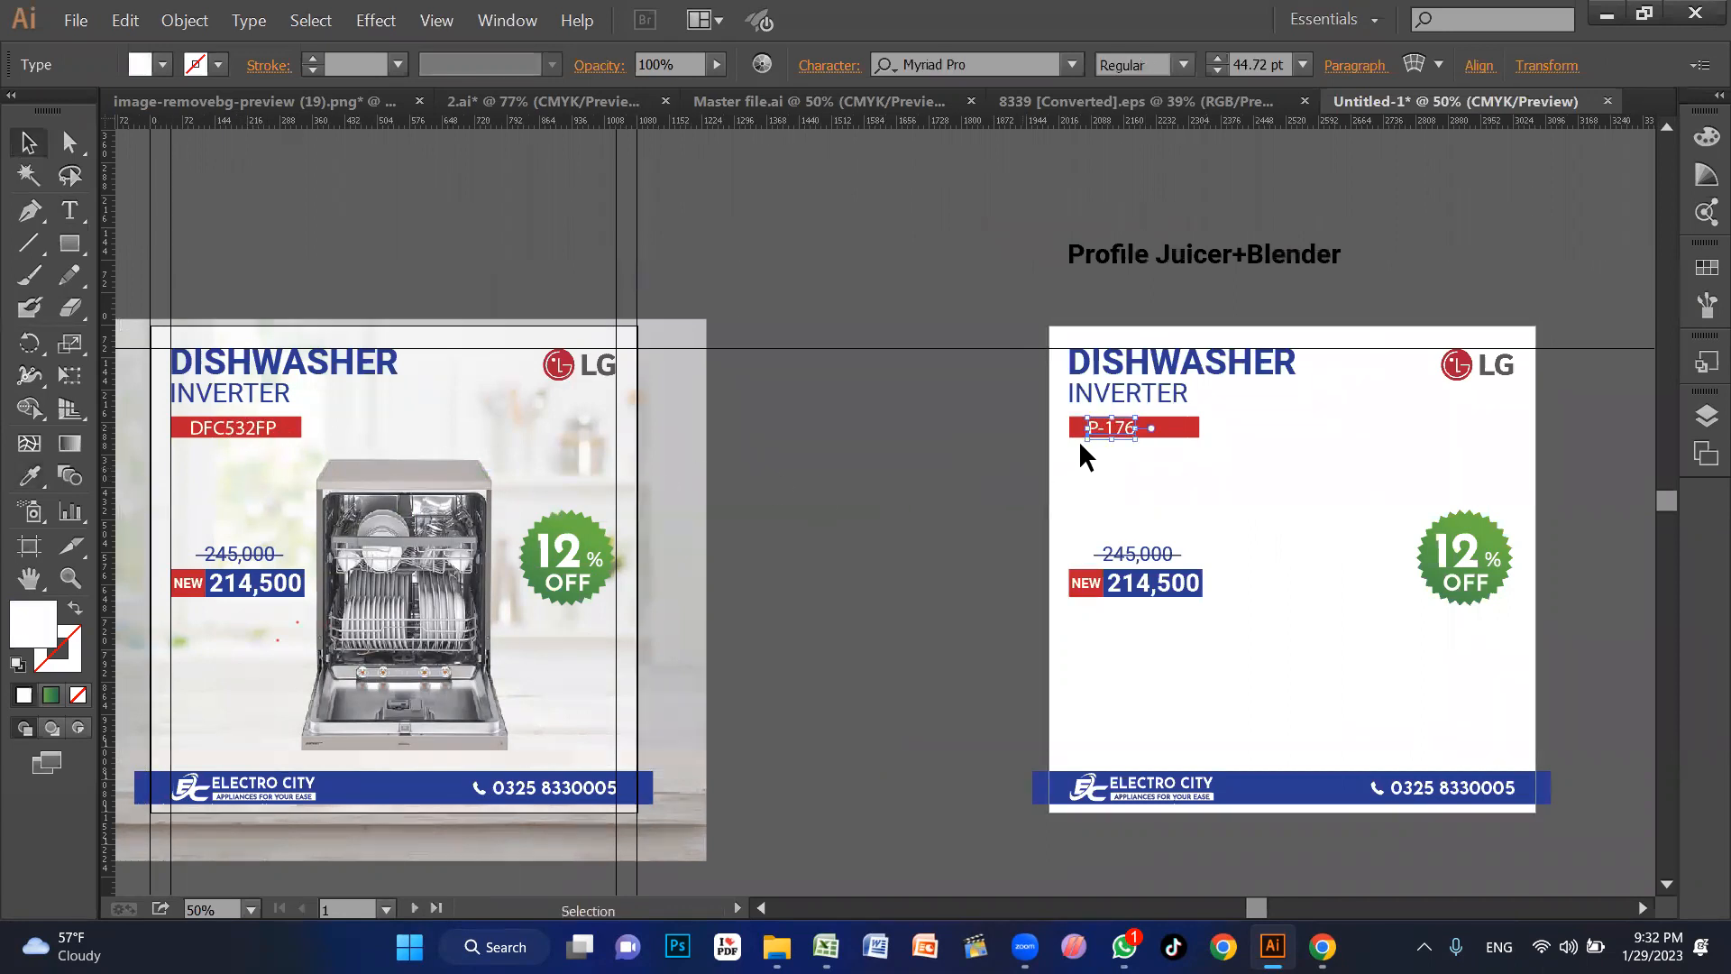
Step: Shorten the red label rectangle from its right side to fit the P-176 text
{"action": "left_click", "coordinate": [1187, 430]}
{"action": "left_click_drag", "start_coordinate": [1199, 434], "coordinate": [1151, 434]}
{"action": "left_click", "coordinate": [1145, 448]}
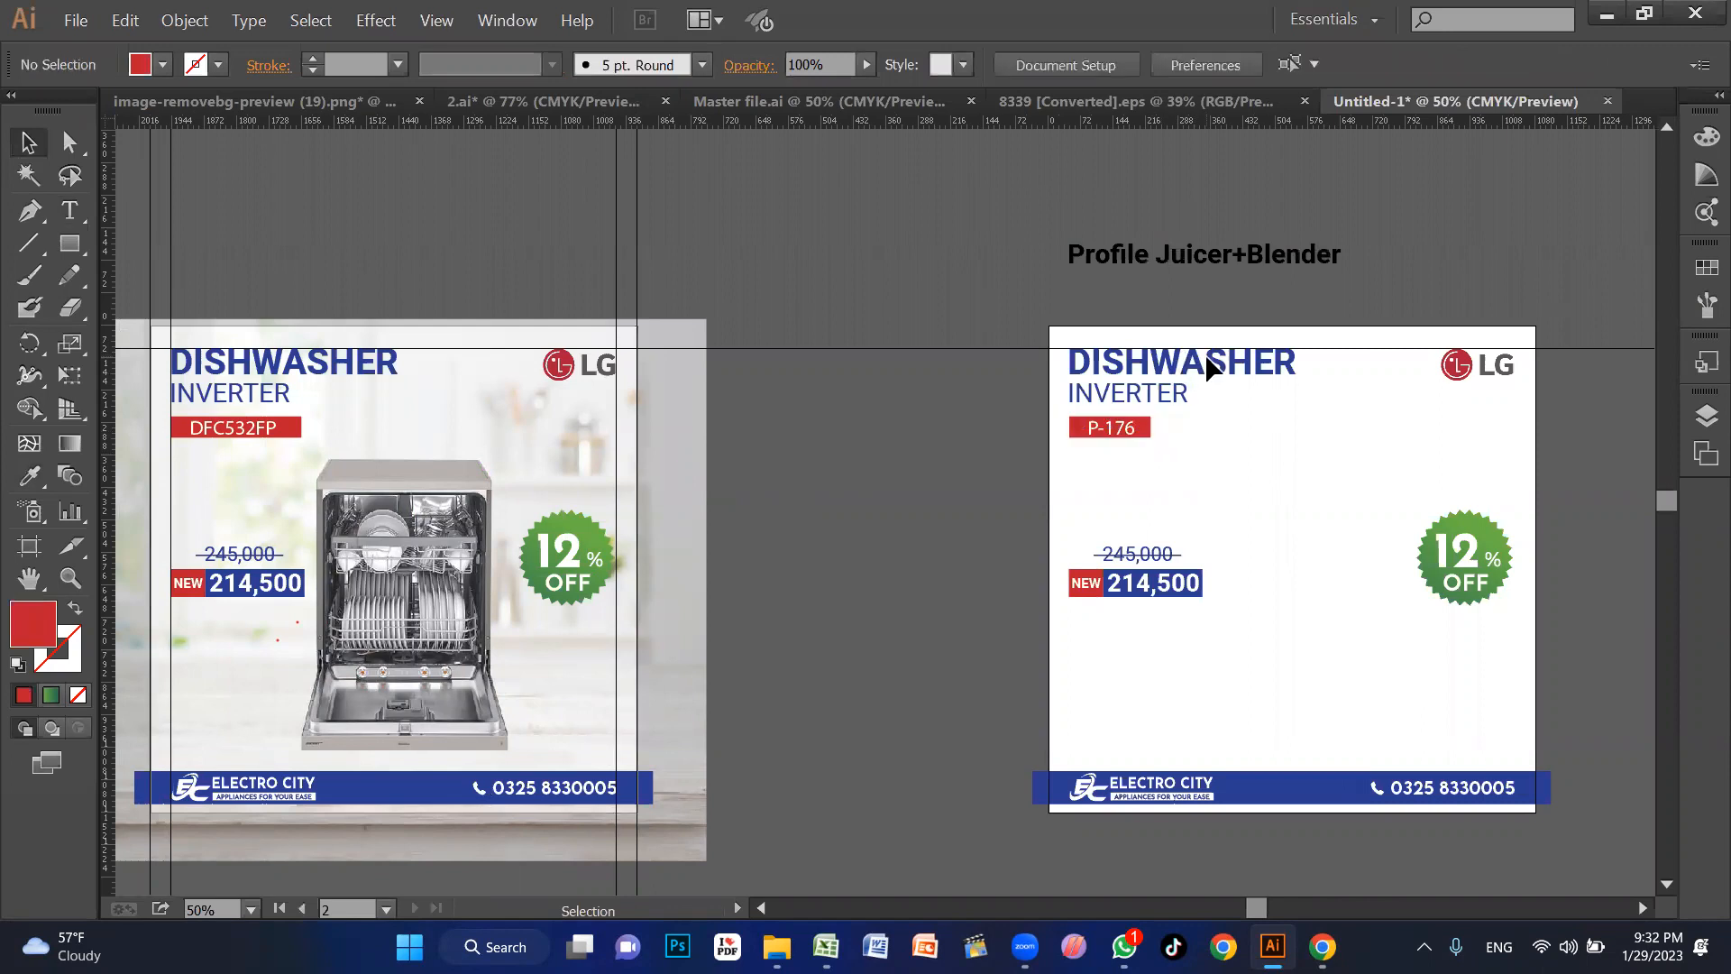
Step: Replace the copied artboard's DISHWASHER heading with the Profile Juicer+Blender text and remove the INVERTER line
{"action": "triple_click", "coordinate": [1200, 255]}
{"action": "key", "text": "ctrl+c"}
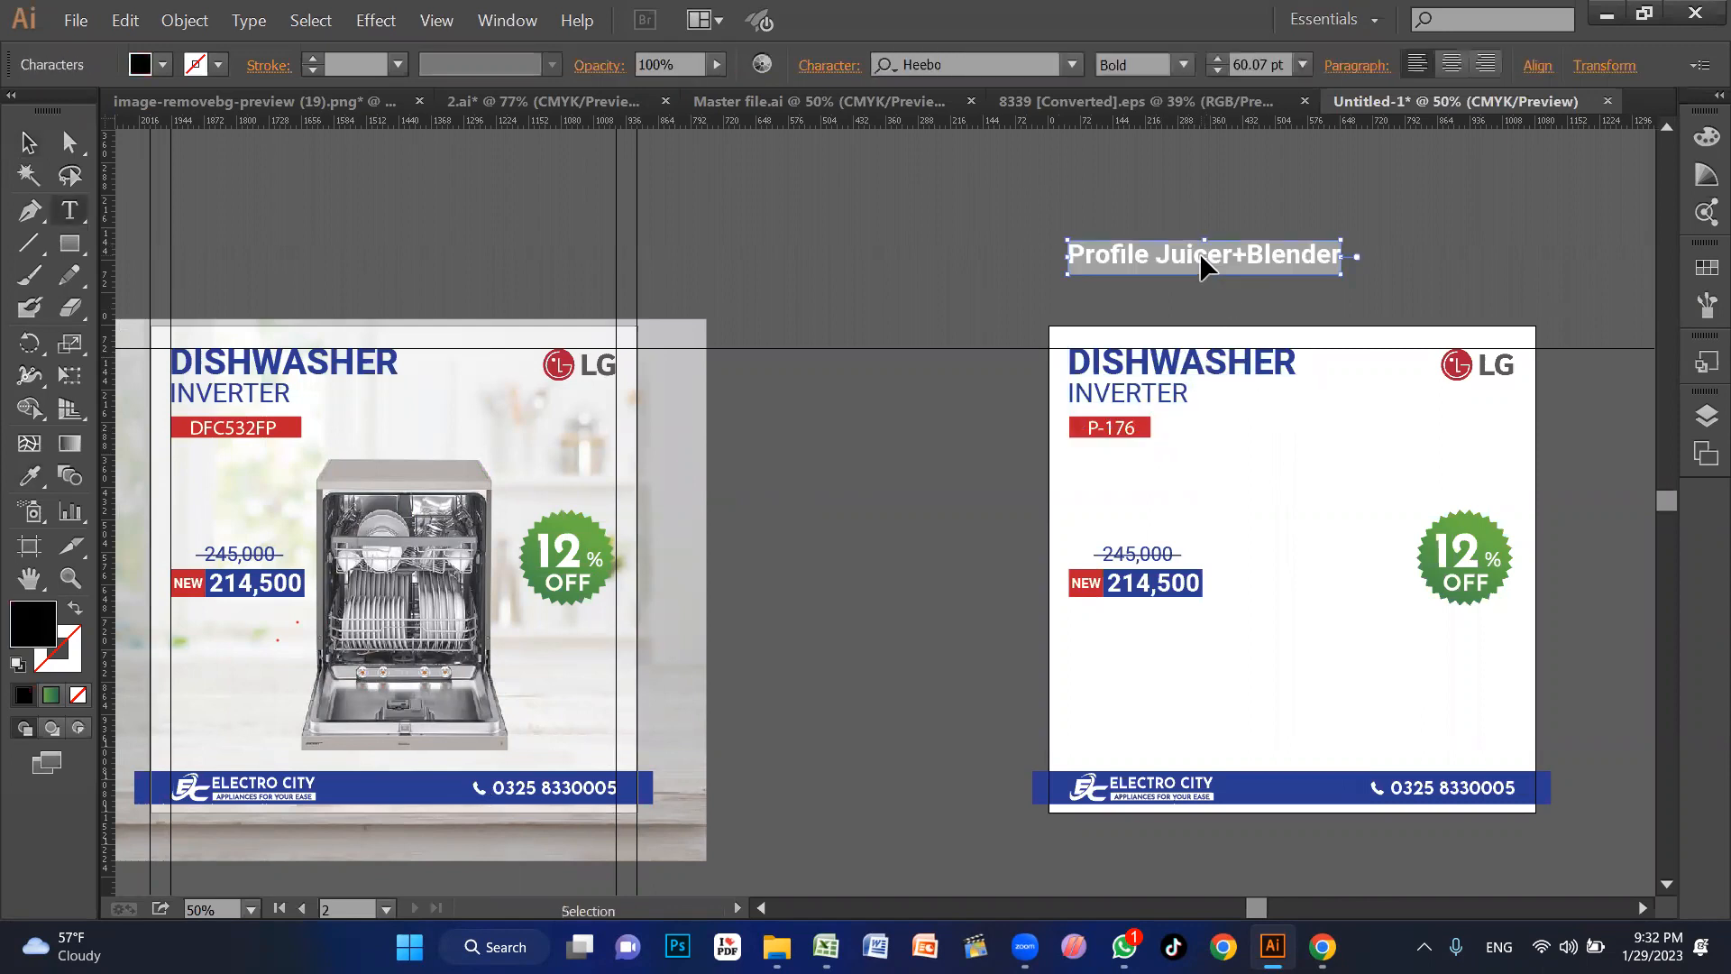
{"action": "double_click", "coordinate": [1201, 364]}
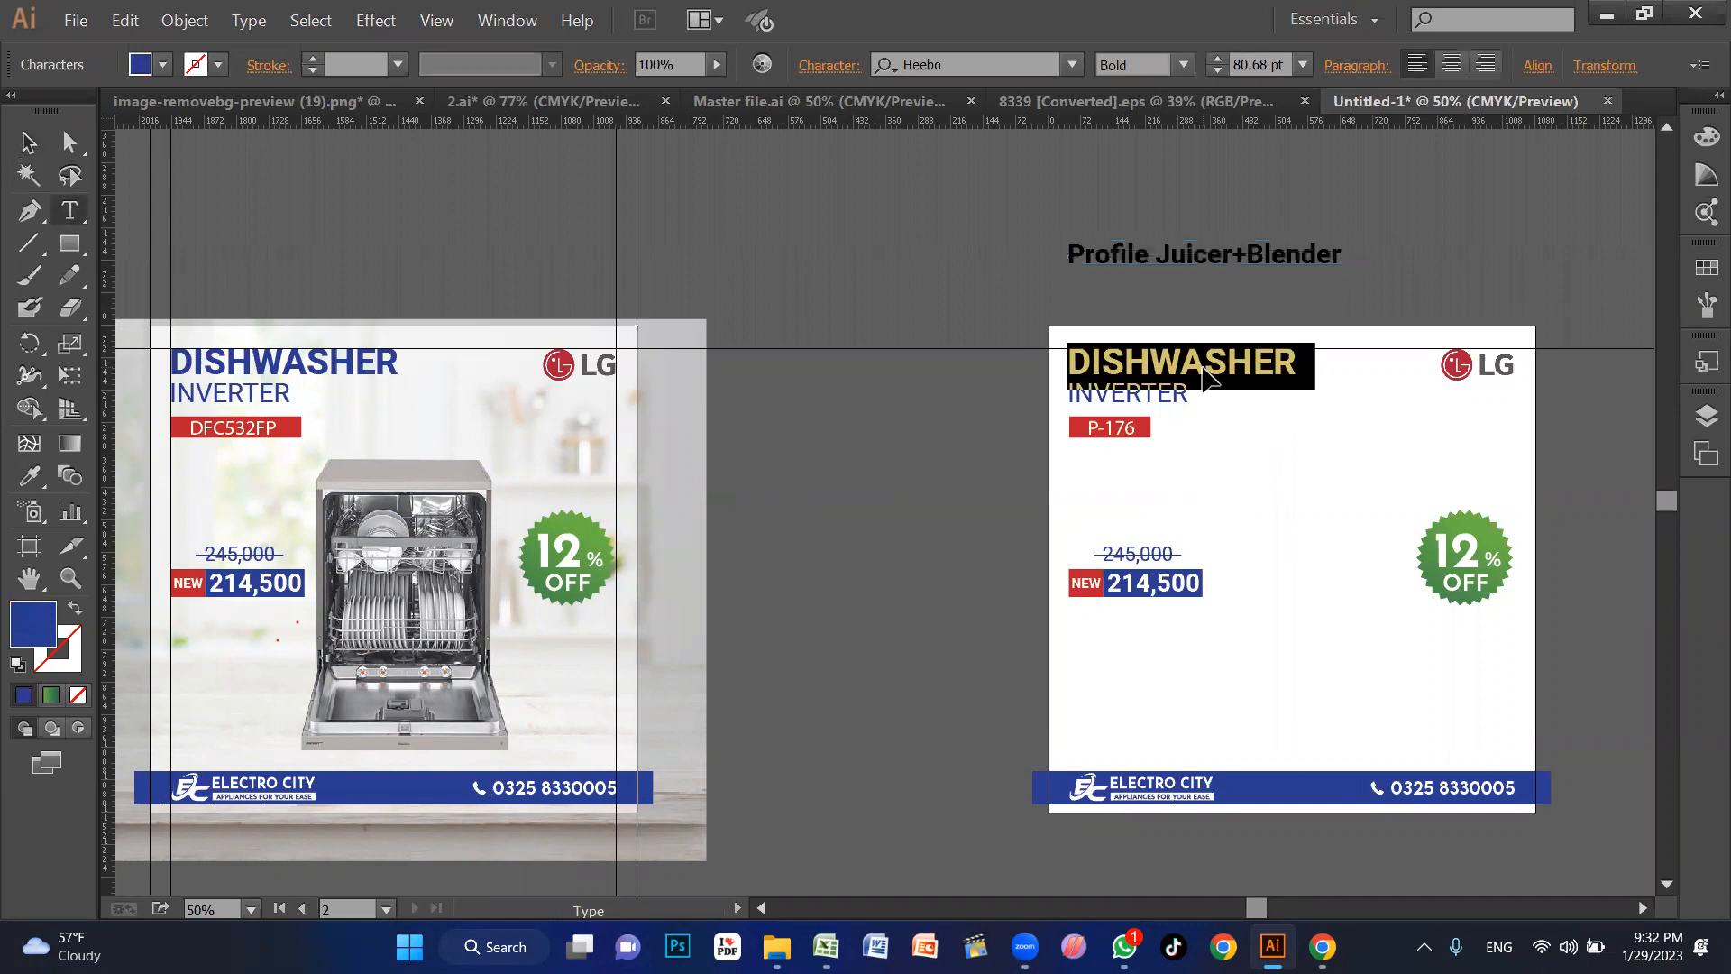
{"action": "key", "text": "ctrl+v"}
{"action": "double_click", "coordinate": [1369, 365]}
{"action": "key", "text": "BackSpace"}
{"action": "key", "text": "Escape"}
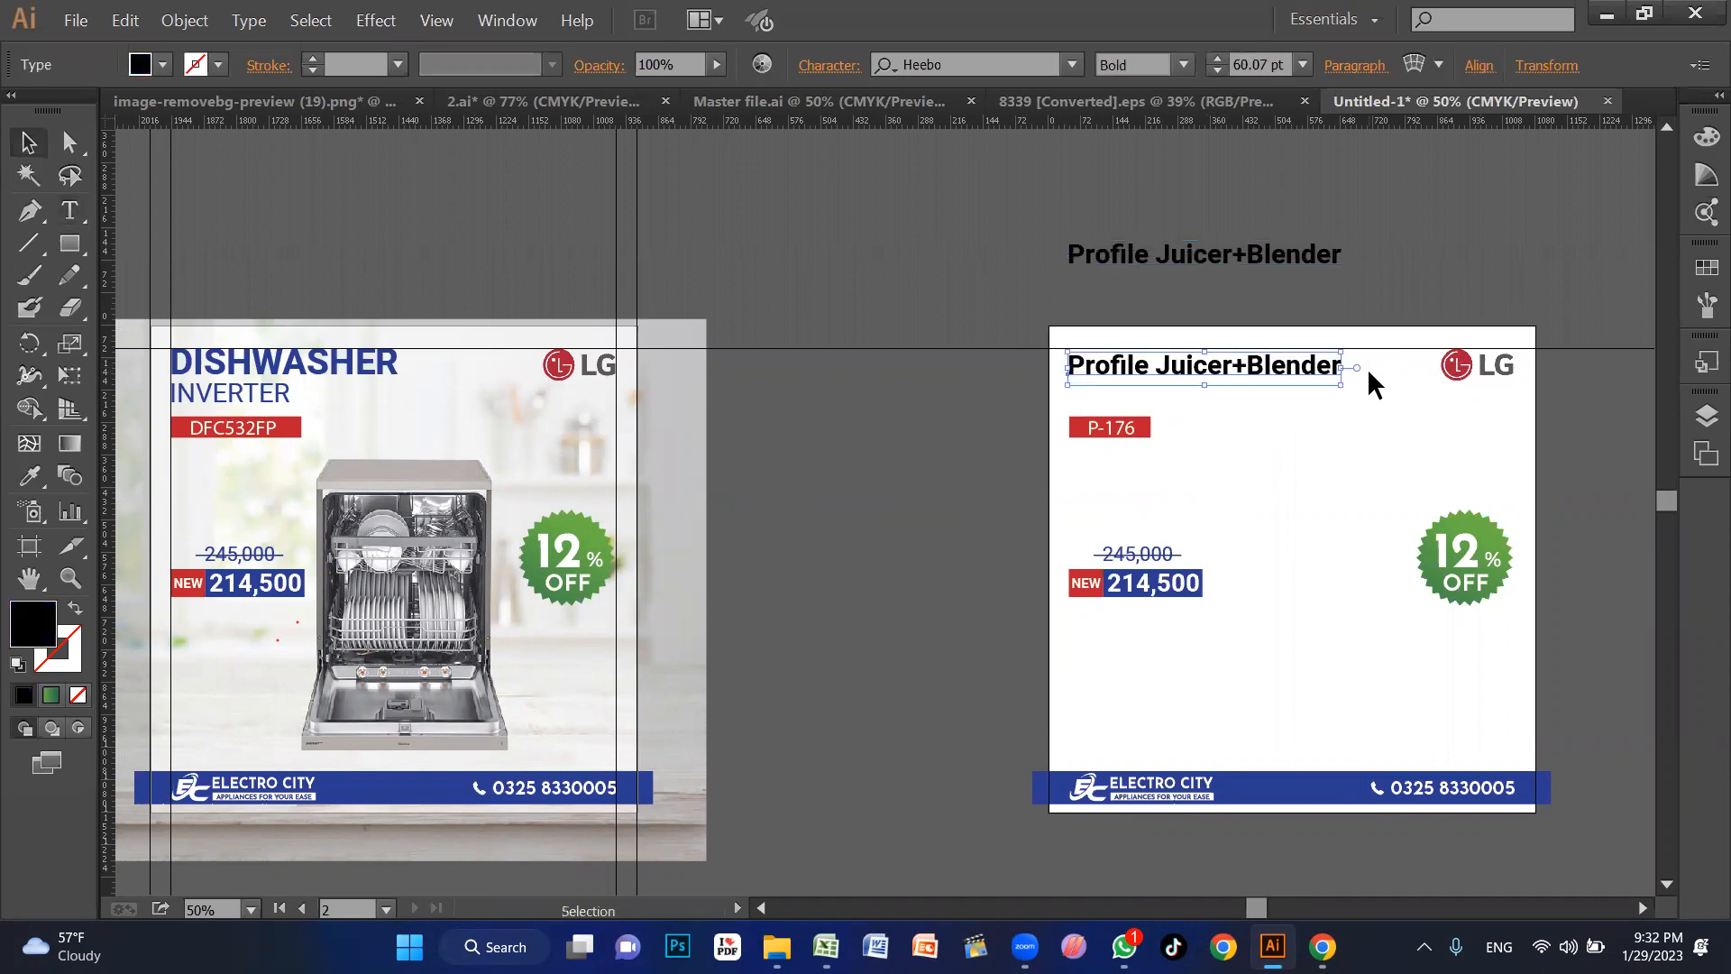
Step: Convert the new heading to uppercase and replace its plus sign with a space, giving PROFILE JUICER BLENDER
{"action": "left_click", "coordinate": [249, 20]}
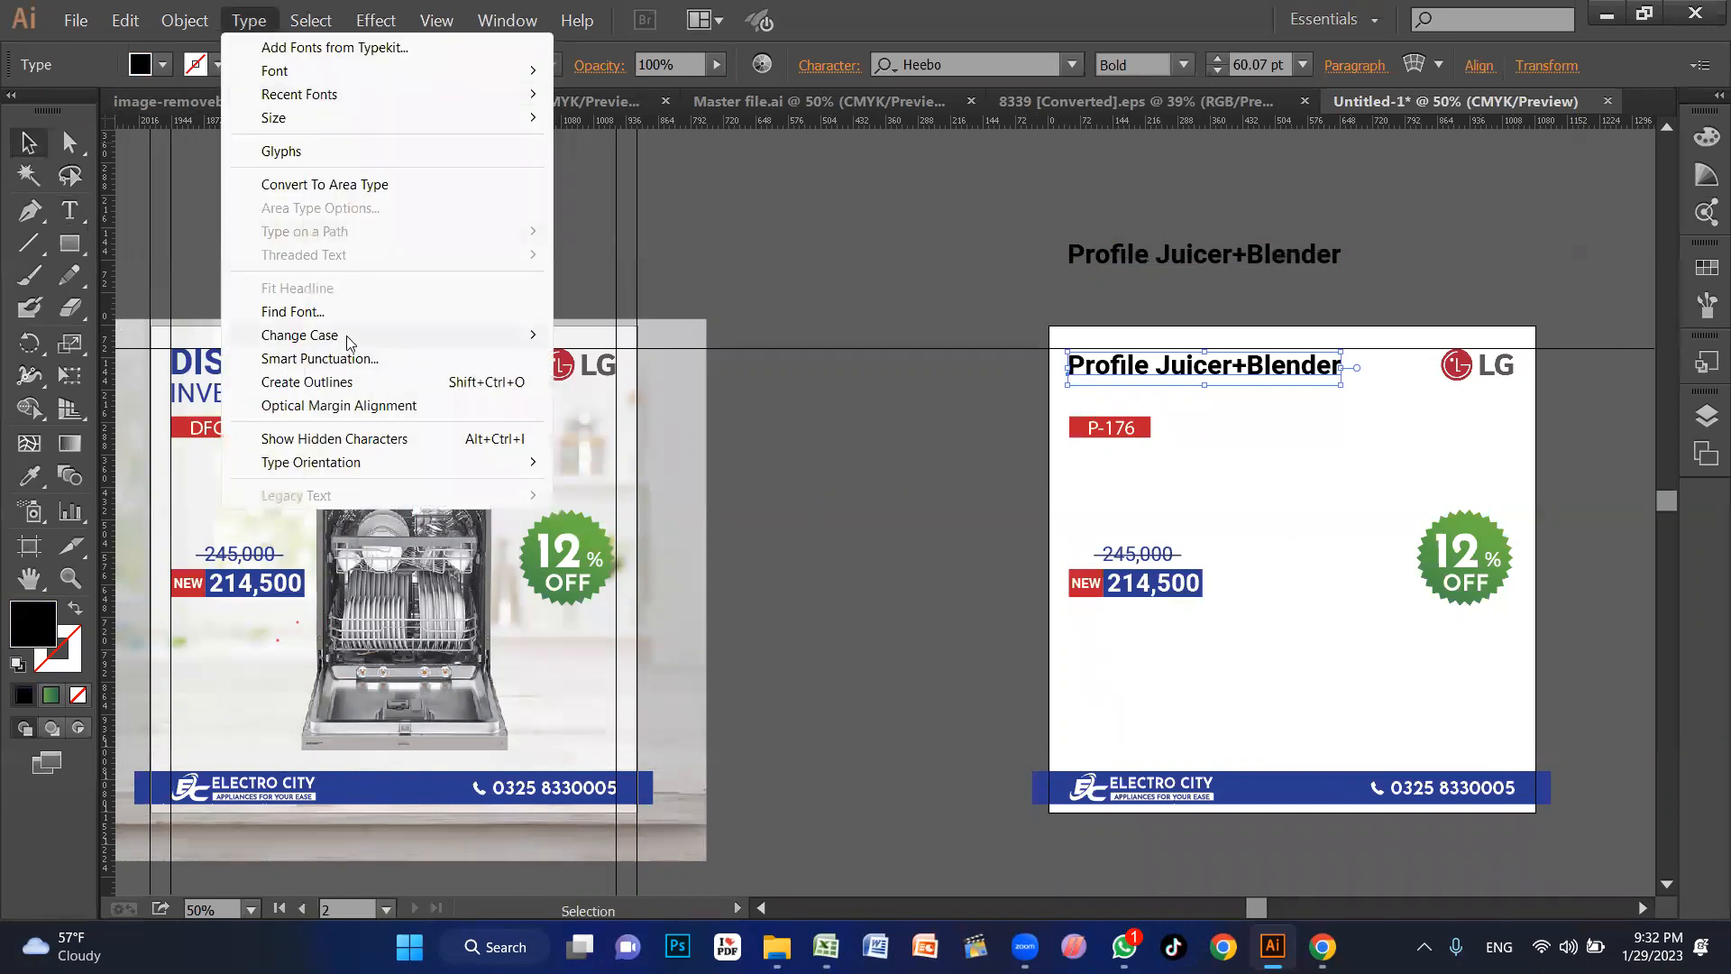
{"action": "left_click", "coordinate": [581, 336]}
{"action": "left_click", "coordinate": [1293, 423]}
{"action": "key", "text": "t"}
{"action": "key", "text": "BackSpace"}
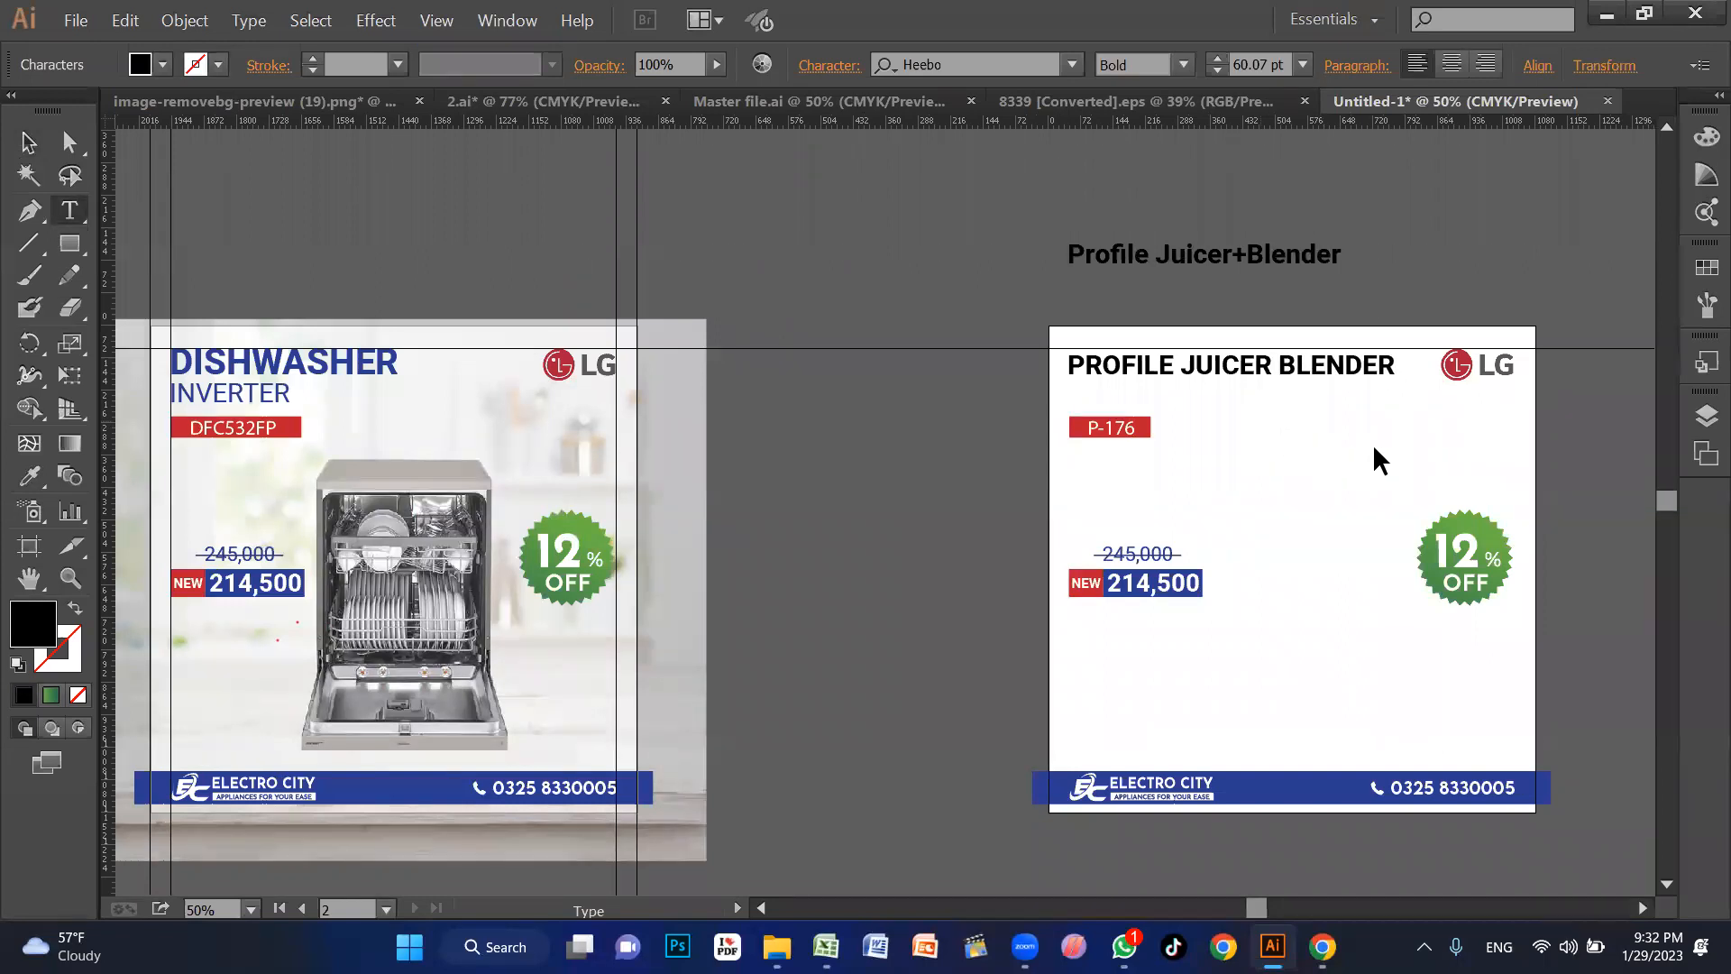
{"action": "key", "text": "Escape"}
Step: Delete the LG logo from the Profile poster artboard
{"action": "key", "text": "v"}
{"action": "left_click", "coordinate": [1468, 370]}
{"action": "key", "text": "Delete"}
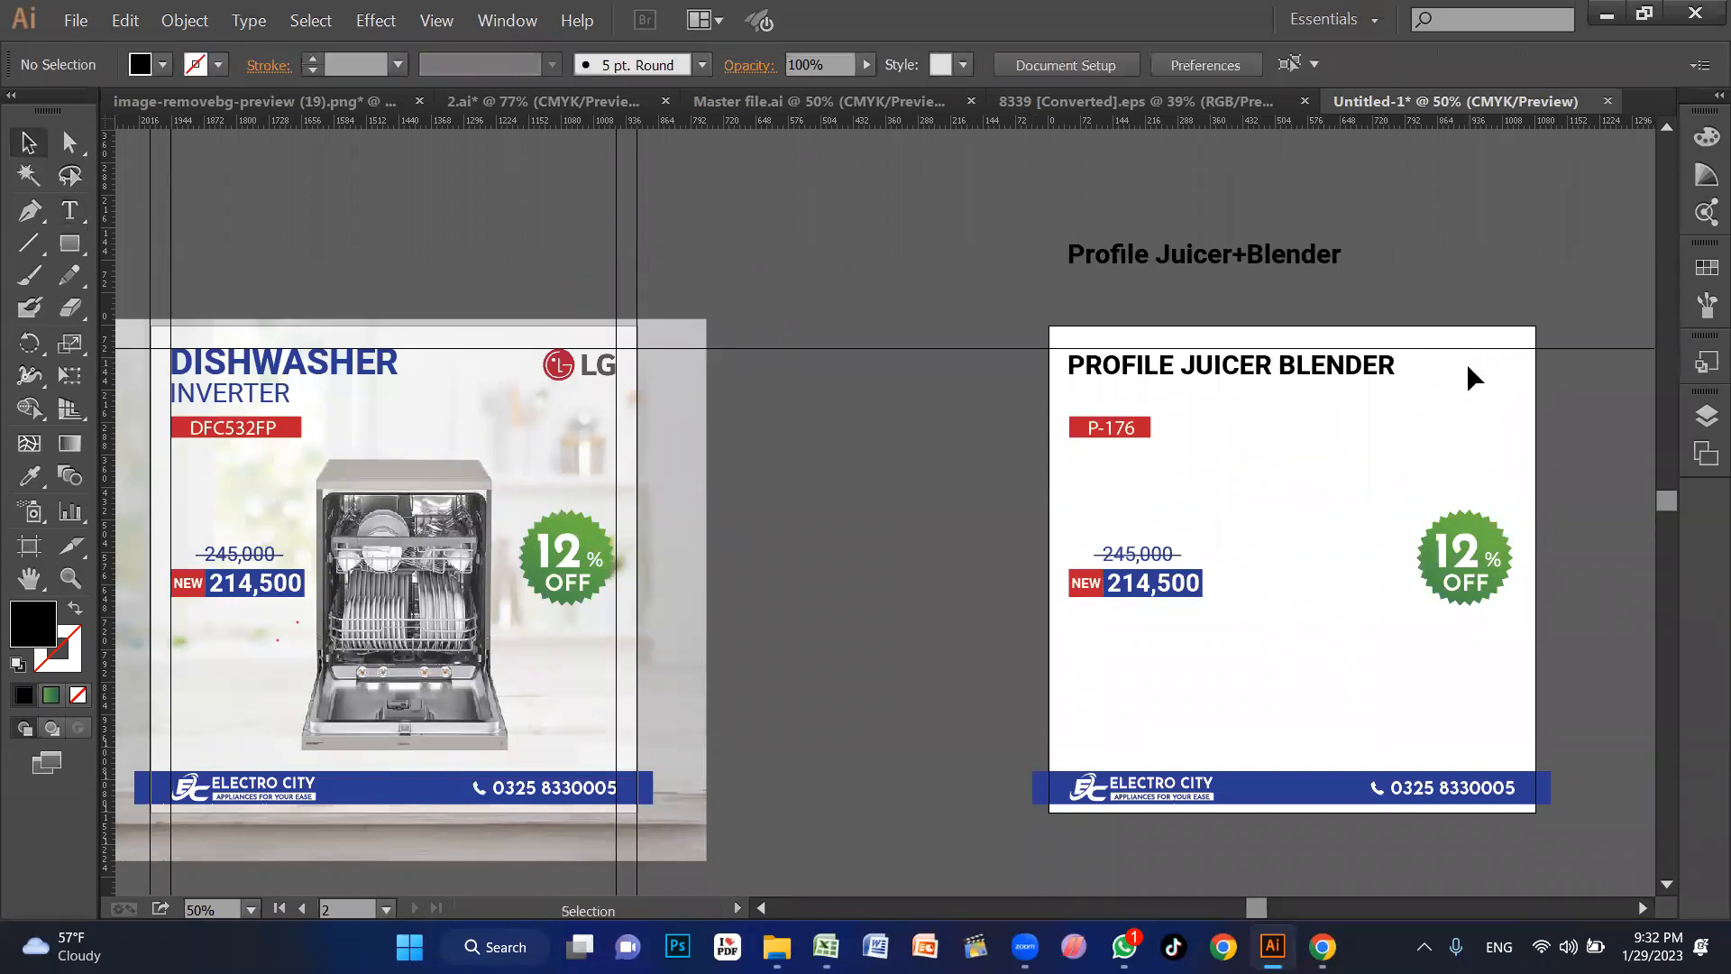
Step: Check the discount on the Electro City product page in Chrome and set the green badge's number to 25
{"action": "left_click", "coordinate": [1322, 946]}
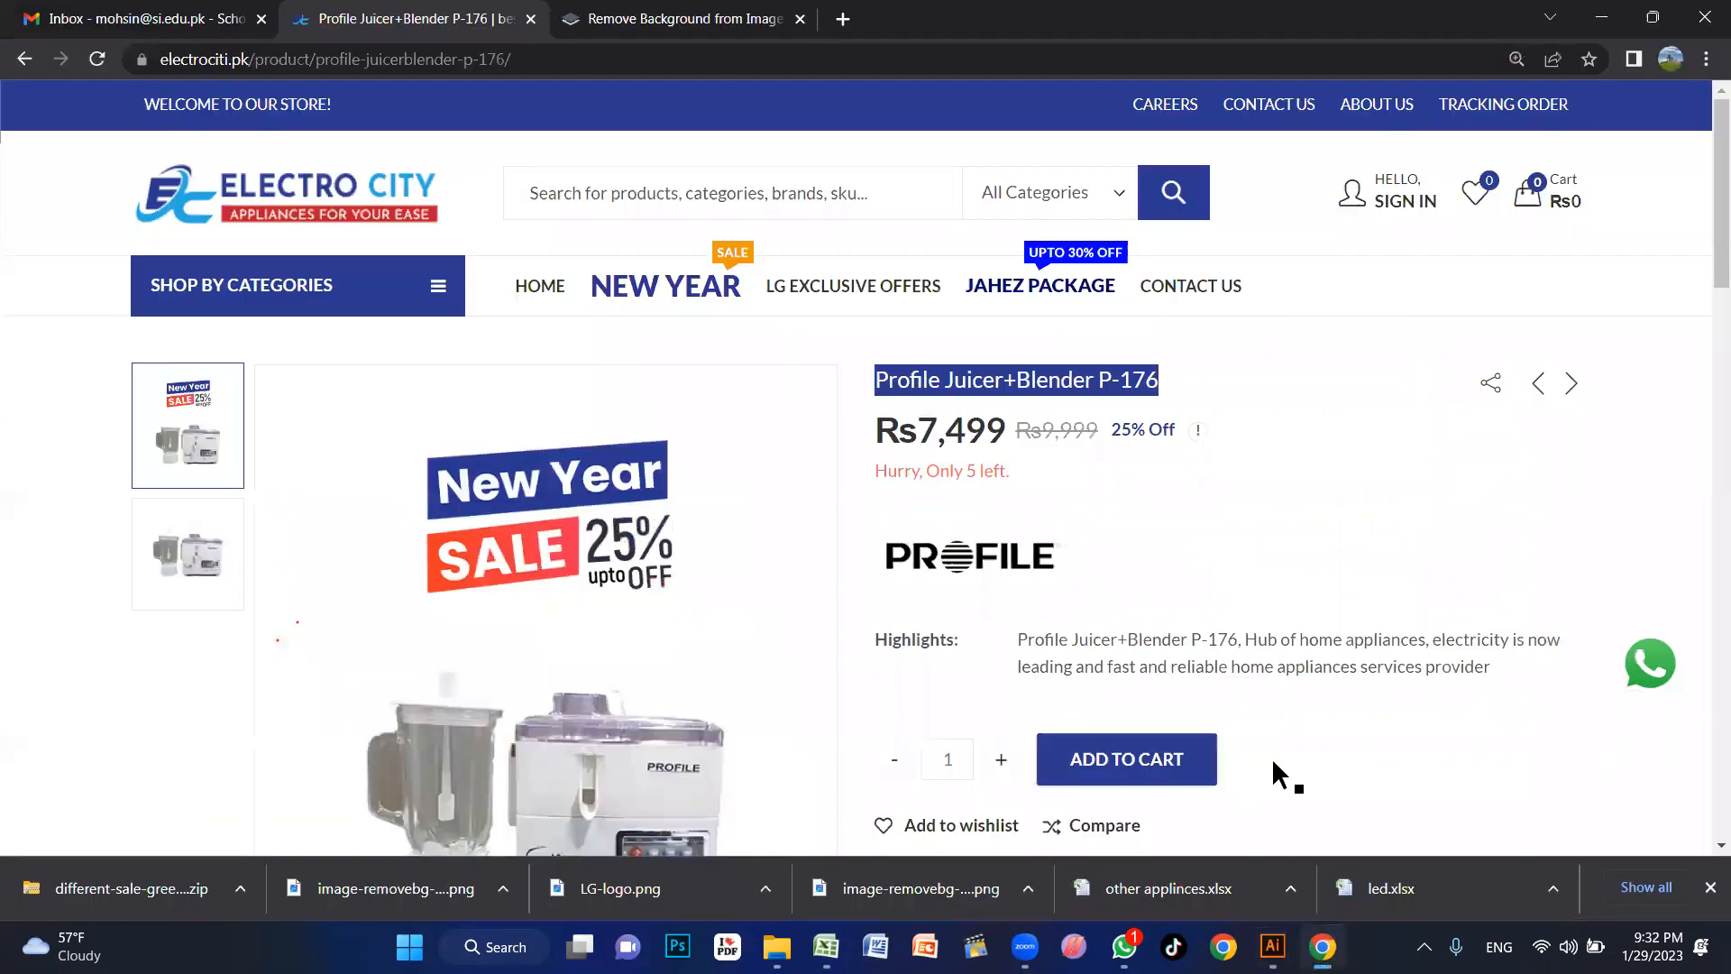
{"action": "key", "text": "alt+Tab"}
{"action": "key", "text": "z"}
{"action": "left_click_drag", "start_coordinate": [1431, 487], "coordinate": [1589, 698]}
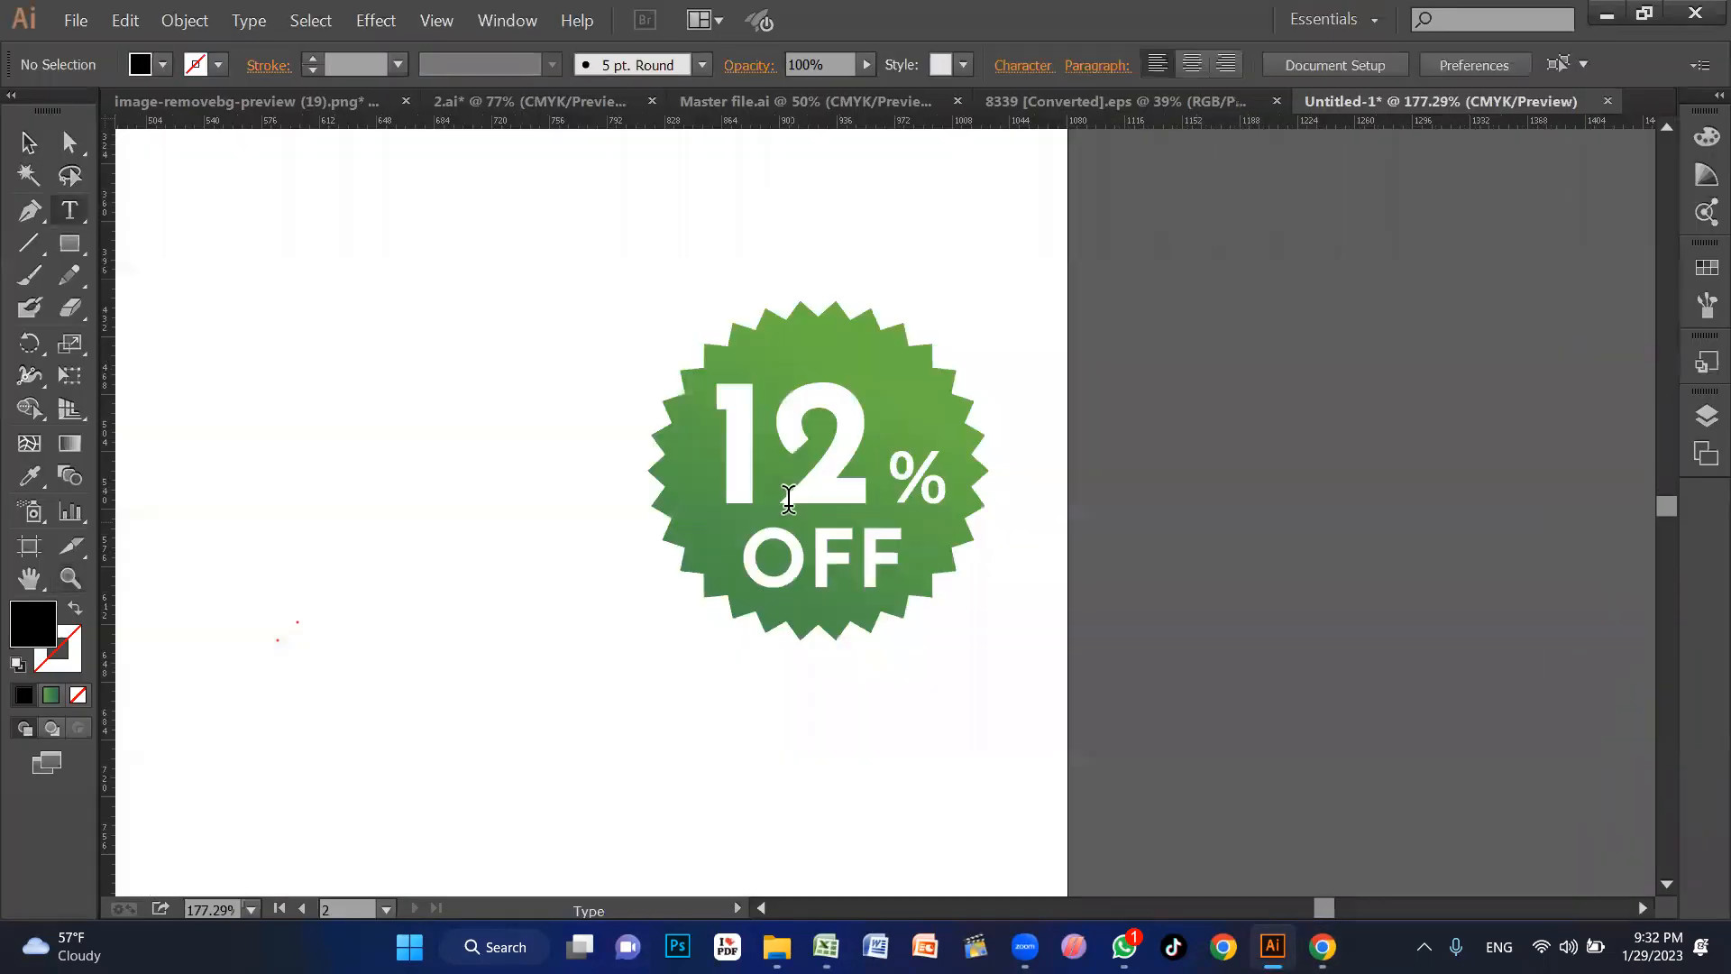
{"action": "key", "text": "t"}
{"action": "left_click_drag", "start_coordinate": [870, 455], "coordinate": [724, 460]}
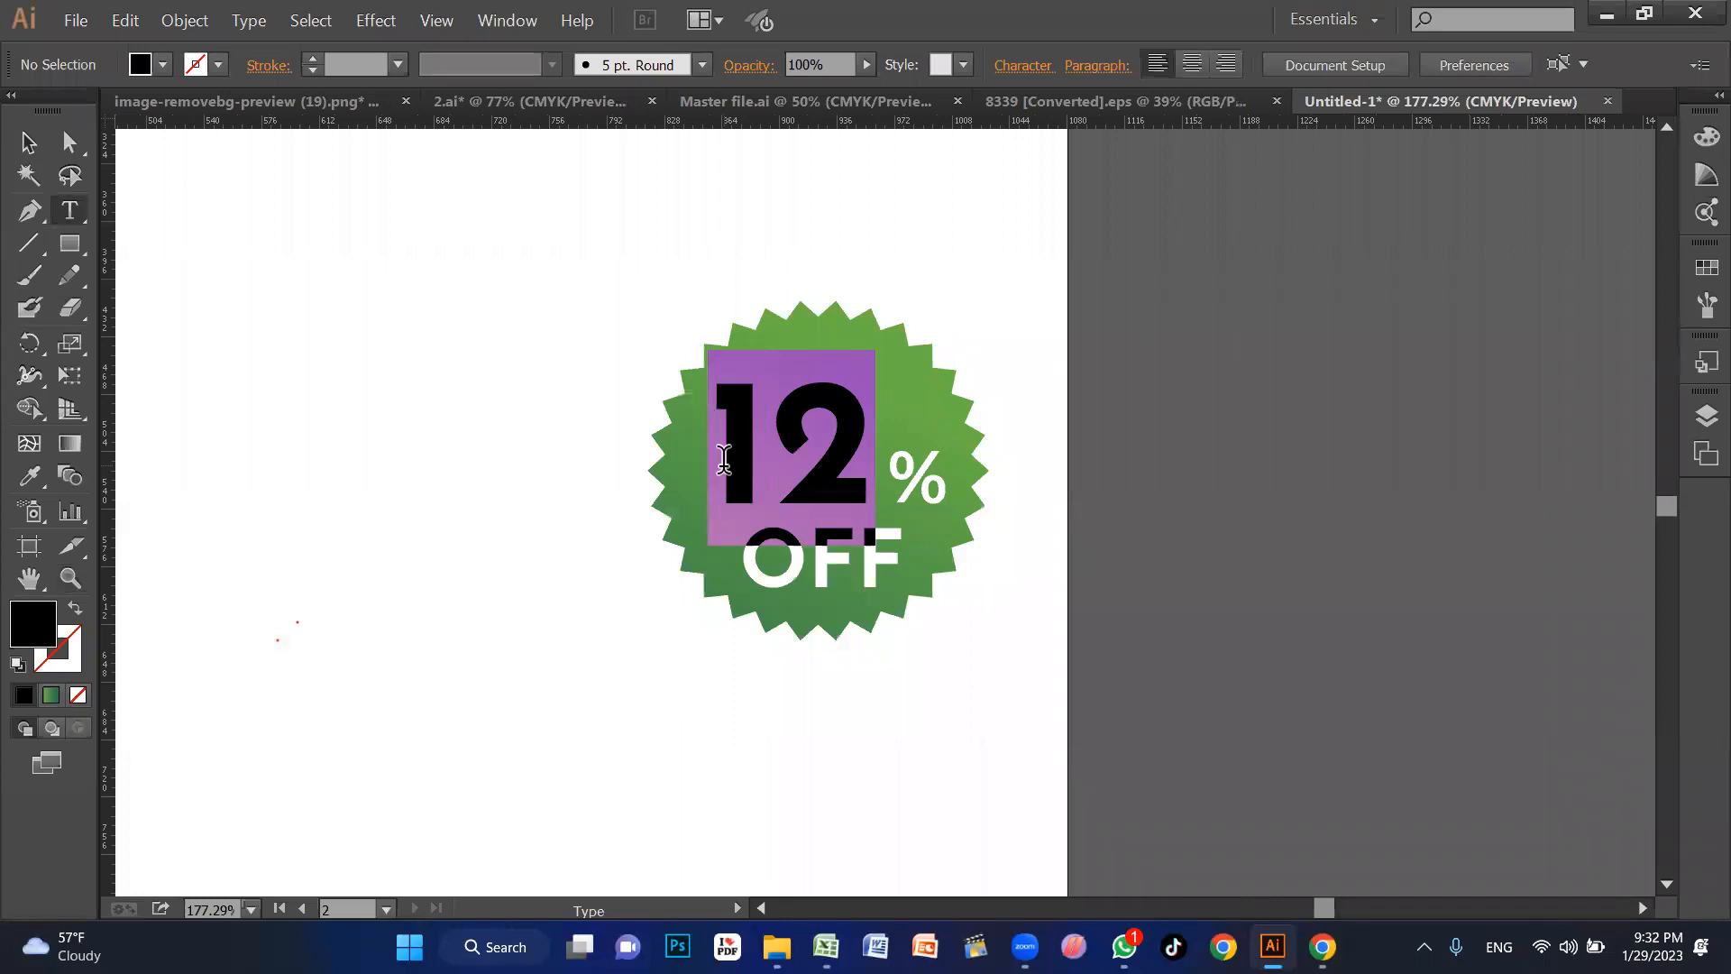
{"action": "type", "text": "25"}
{"action": "key", "text": "Escape"}
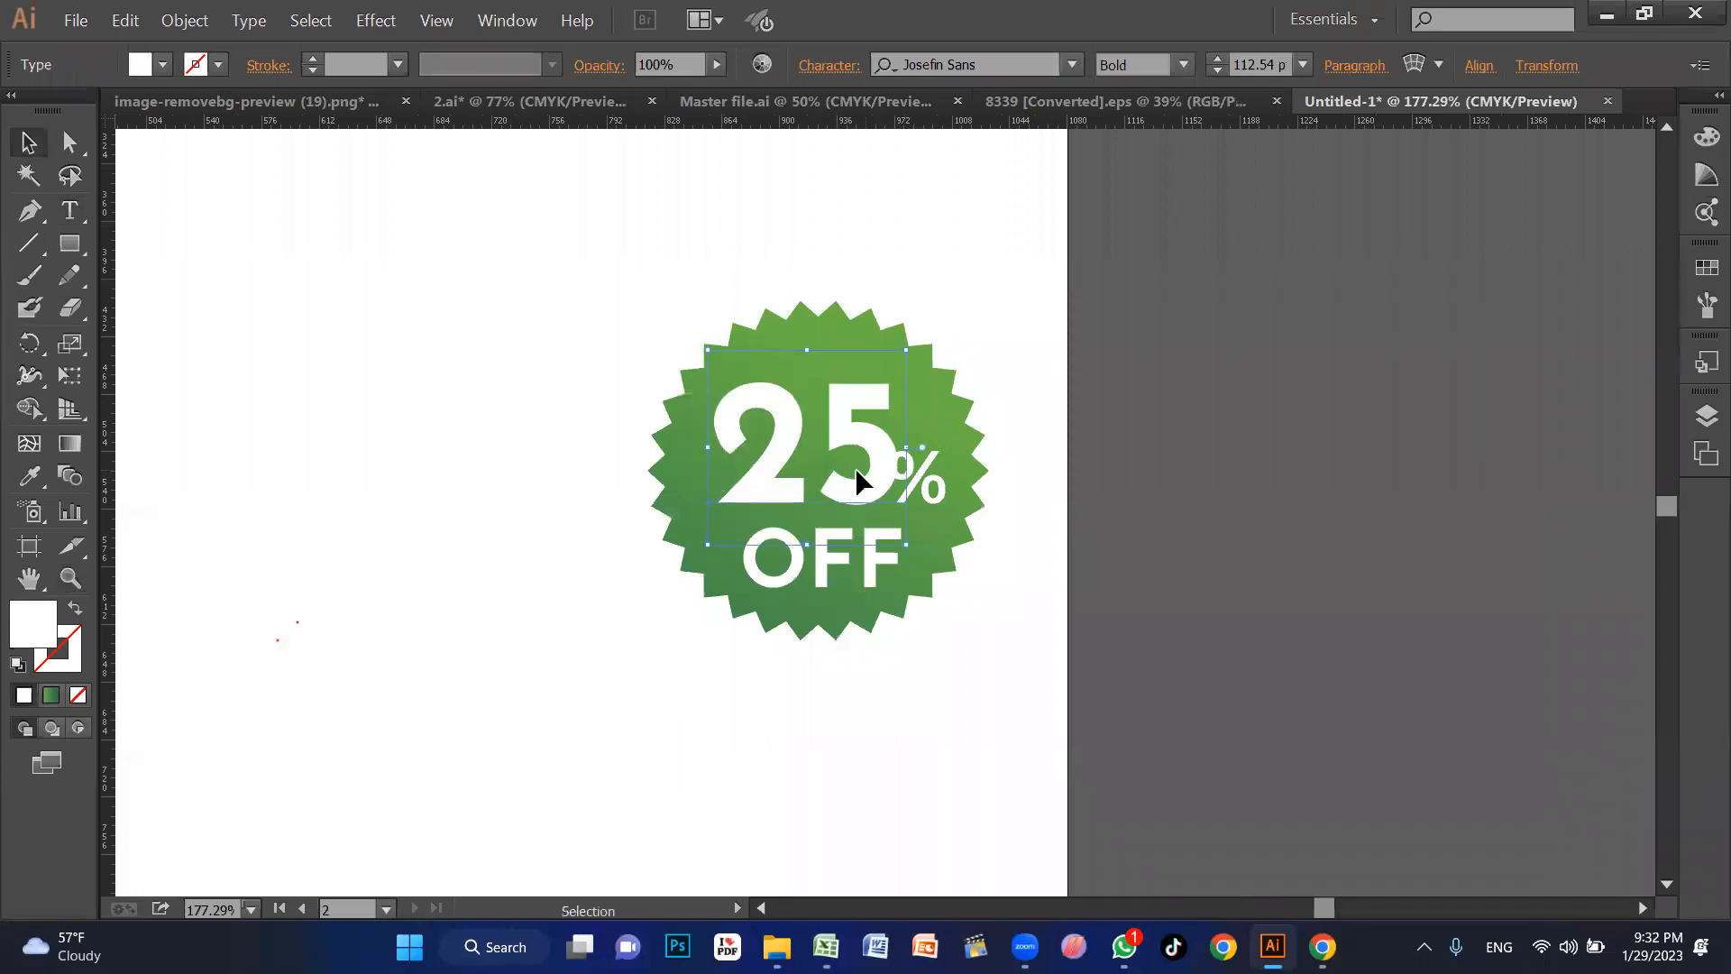
Step: Nudge the badge's 25 left so it sits clear of the percent sign
{"action": "key", "text": "shift+Left"}
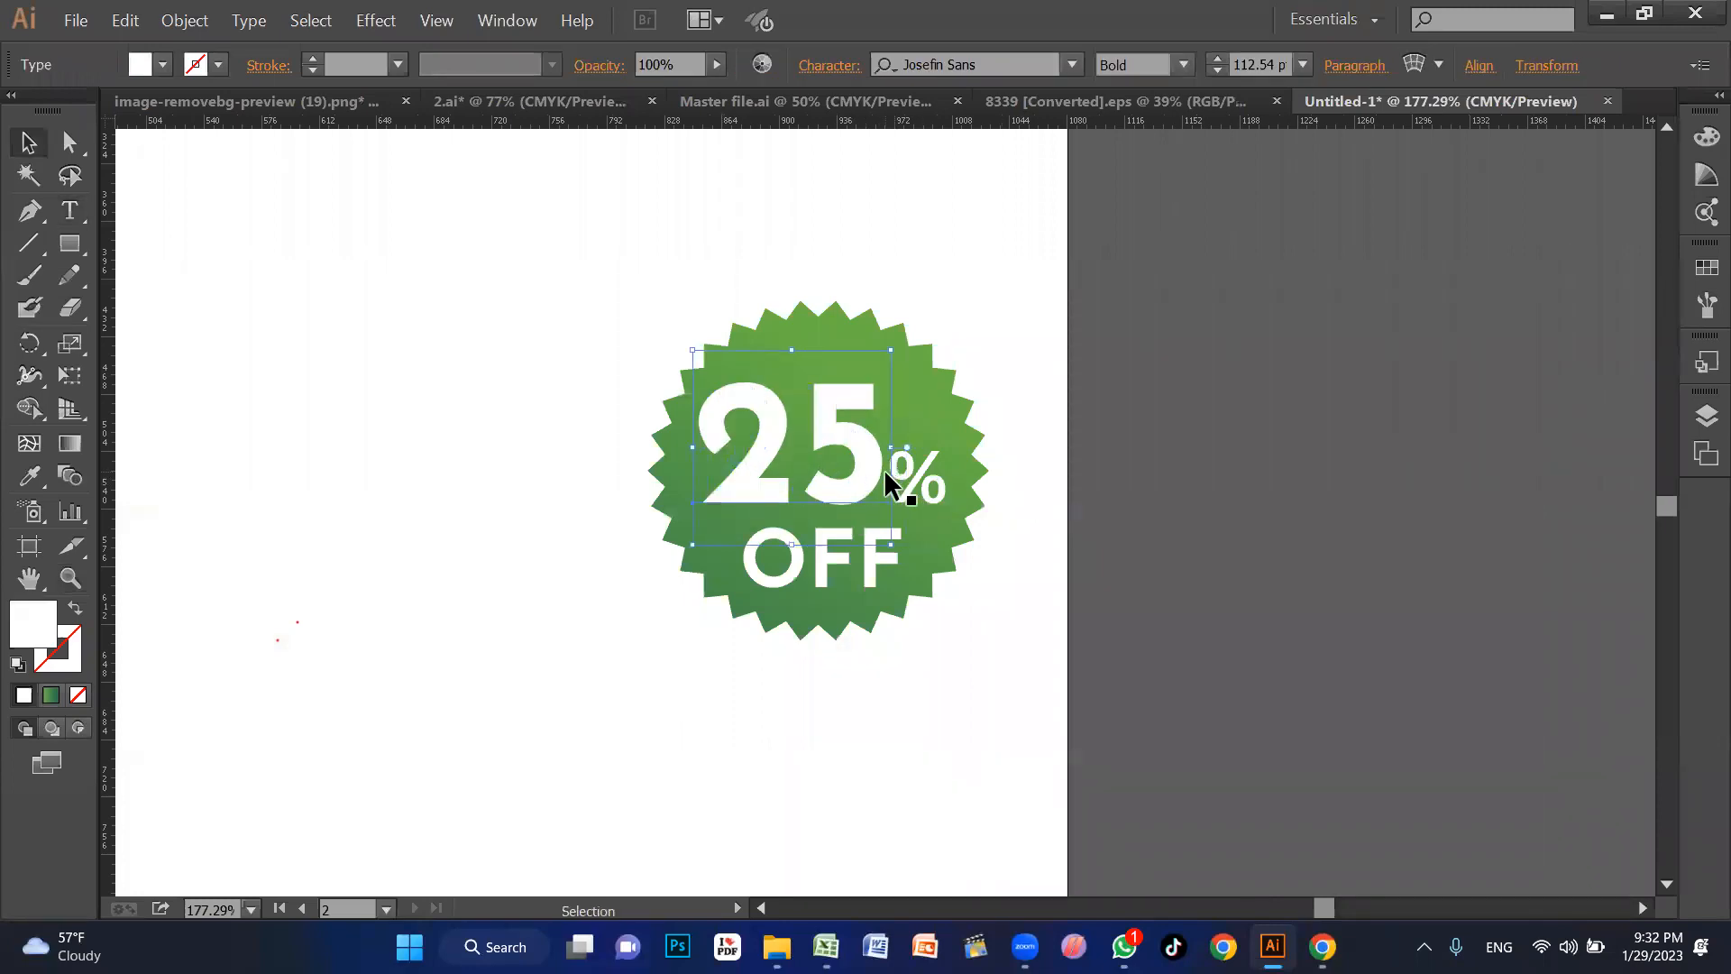
{"action": "key", "text": "Right"}
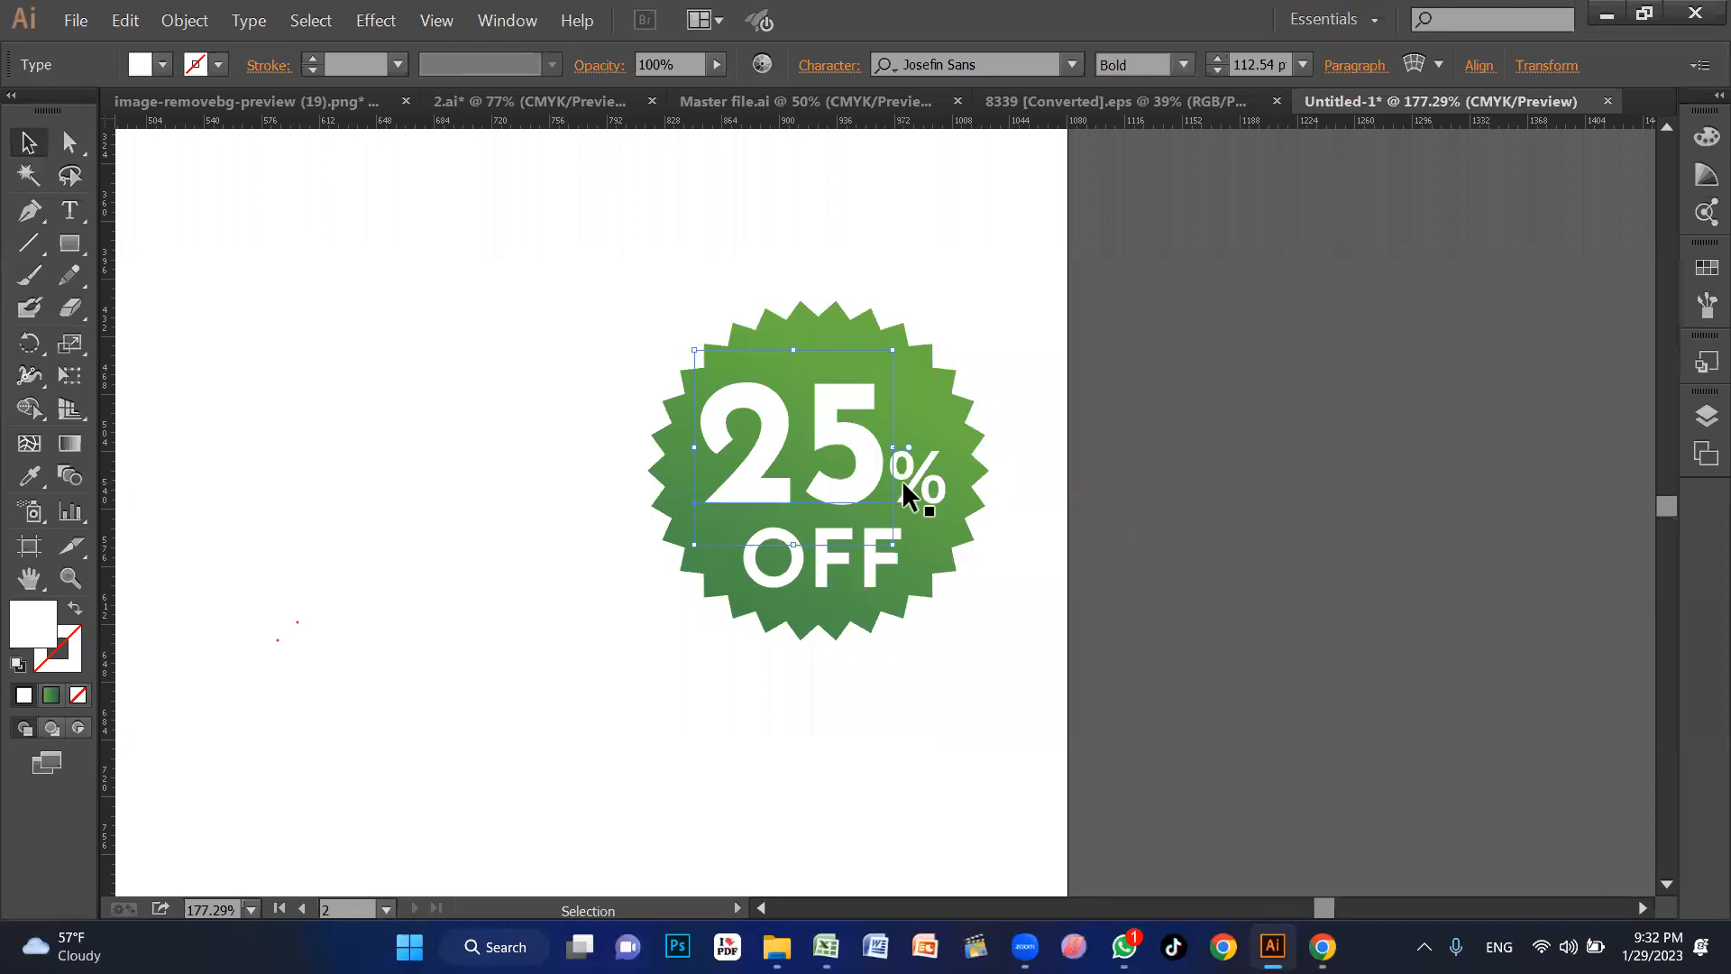
{"action": "key", "text": "ctrl+0"}
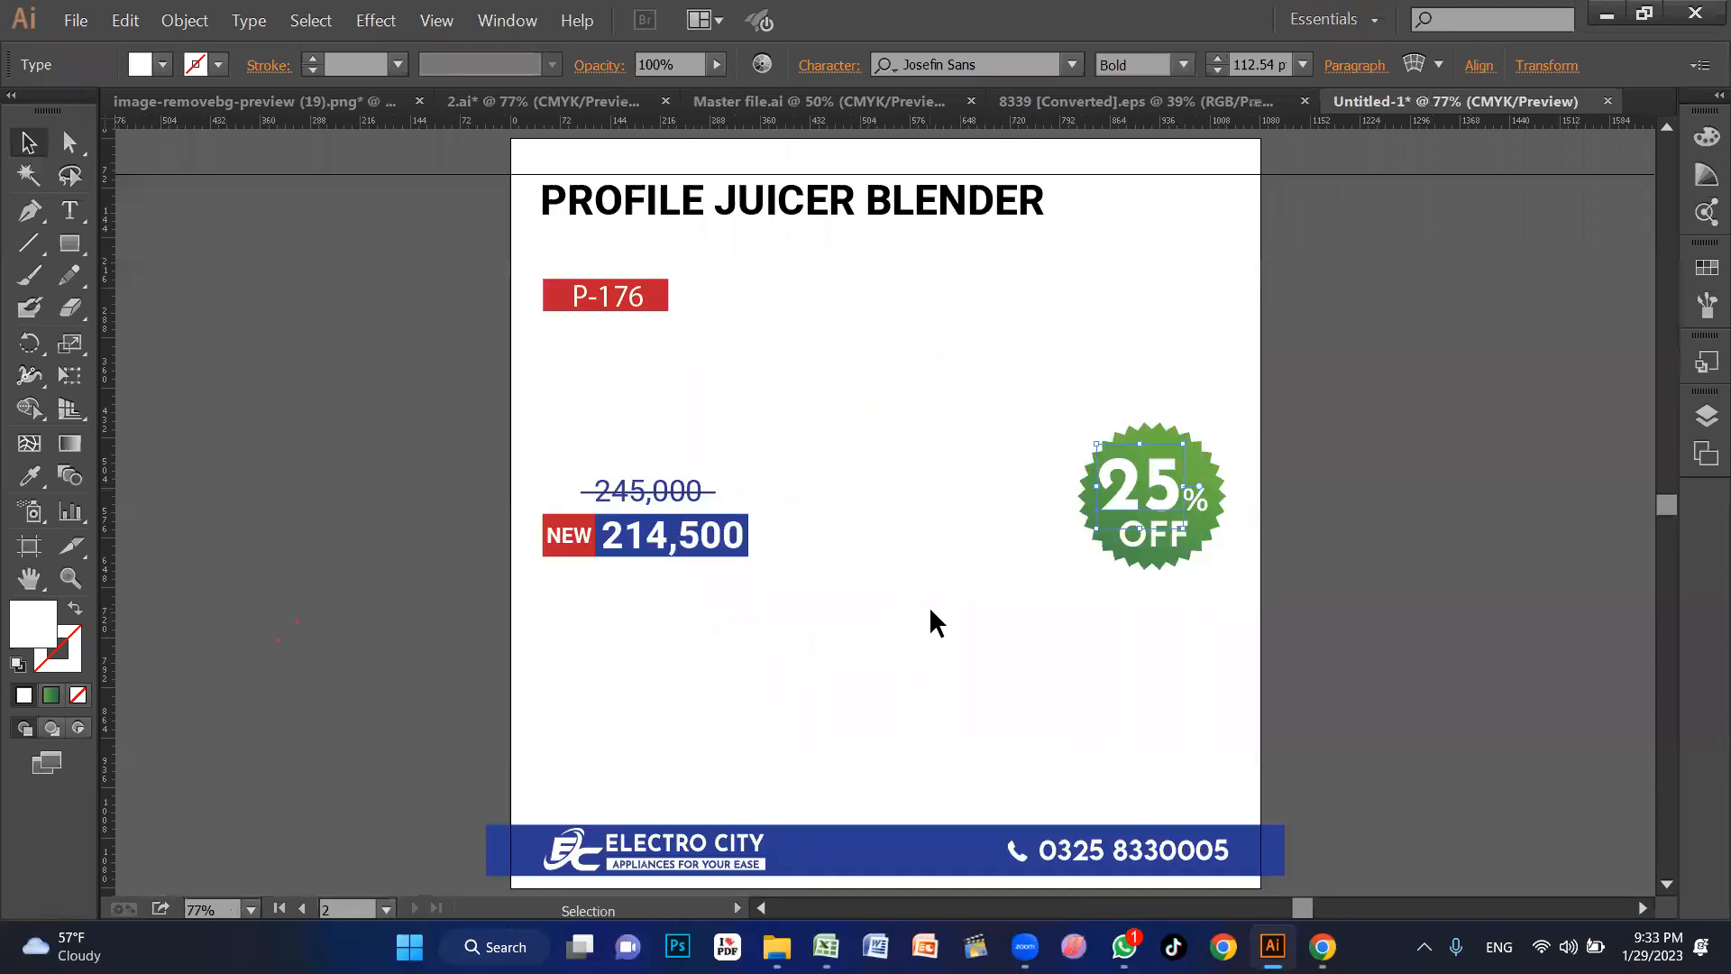
{"action": "left_click", "coordinate": [936, 622]}
Step: Check the price on the product page in Chrome and set the poster's NEW price to 7,499
{"action": "key", "text": "alt+Tab"}
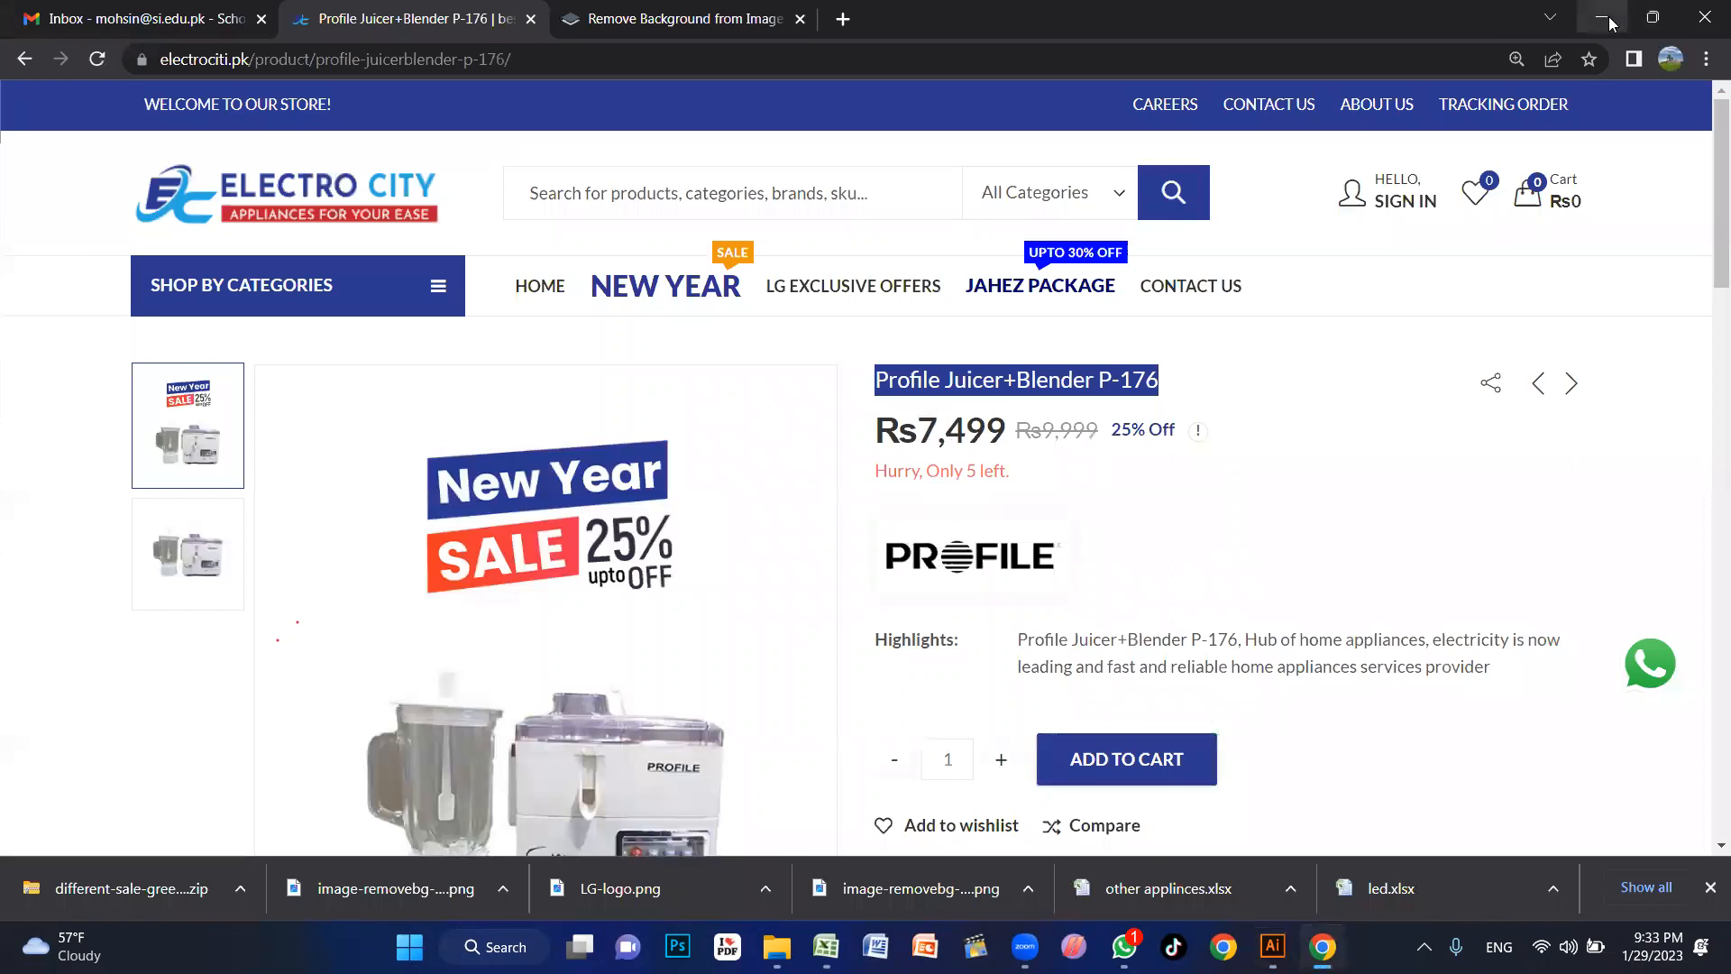
{"action": "key", "text": "alt+Tab"}
{"action": "double_click", "coordinate": [615, 546]}
{"action": "key", "text": "ctrl+a"}
{"action": "type", "text": "7"}
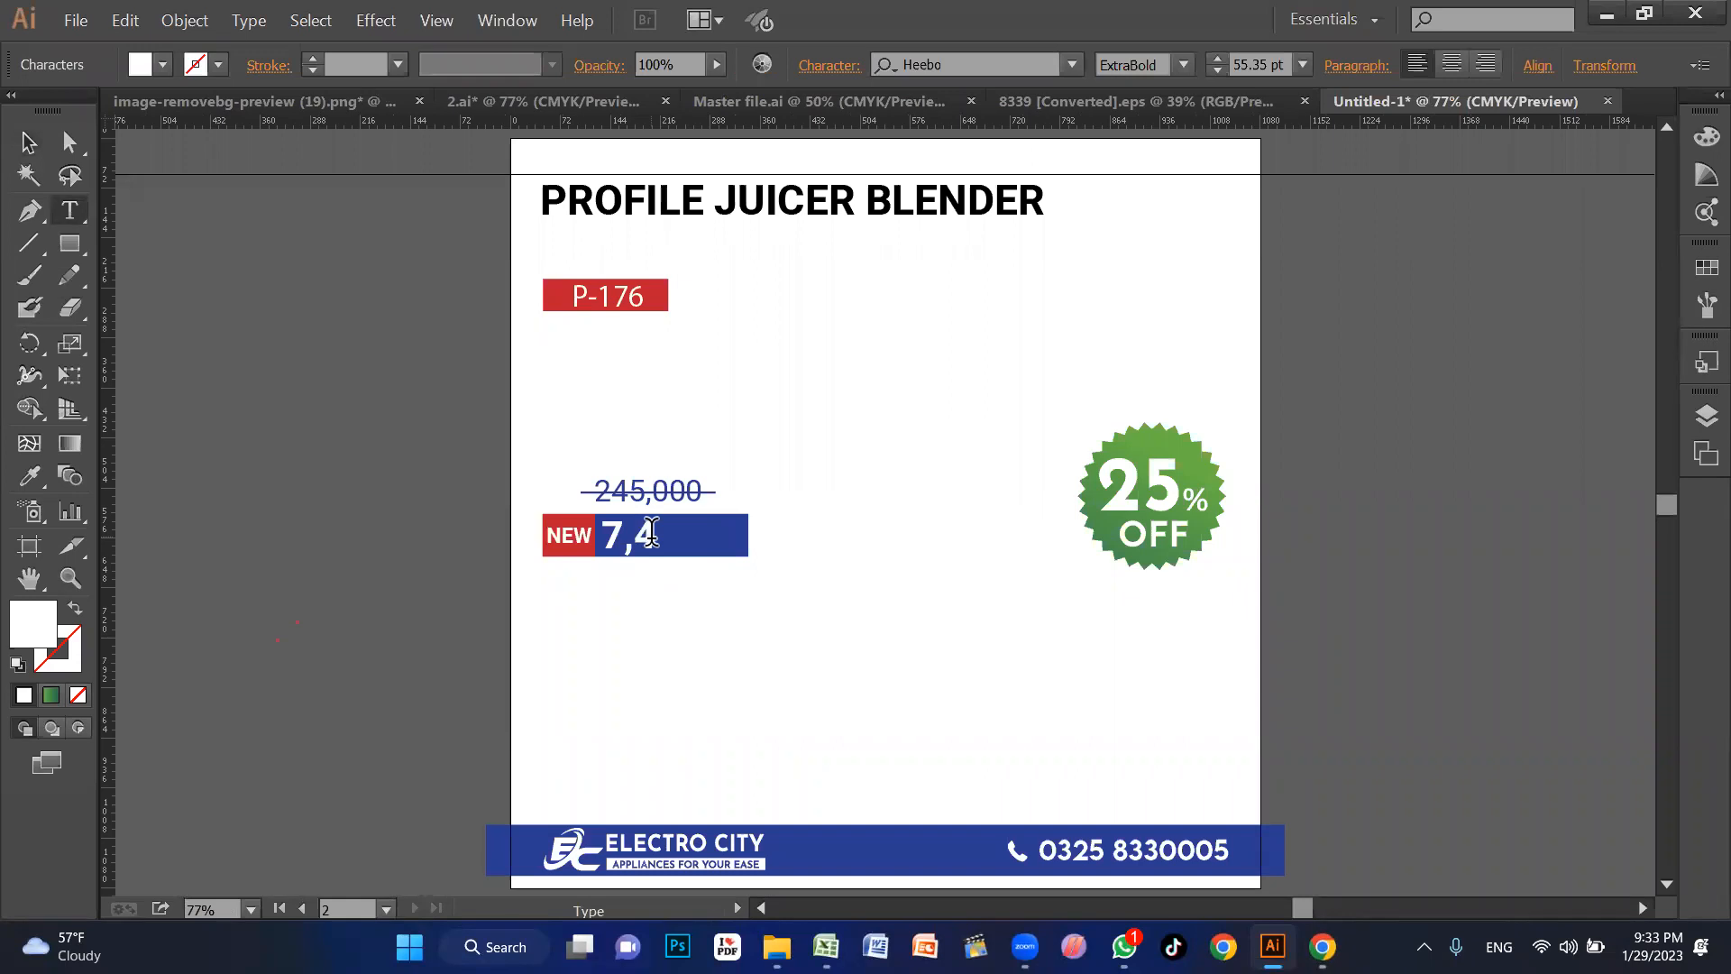
{"action": "key", "text": "Escape"}
Step: Nudge the 7,499 price right until it is centred in the blue price box
{"action": "key", "text": "Right"}
{"action": "key", "text": "Right"}
{"action": "key", "text": "Right"}
{"action": "key", "text": "Right"}
{"action": "key", "text": "Right"}
{"action": "key", "text": "Right"}
{"action": "key", "text": "Right"}
{"action": "key", "text": "Right"}
{"action": "key", "text": "Right"}
{"action": "key", "text": "Right"}
{"action": "key", "text": "Right"}
{"action": "key", "text": "Right"}
{"action": "key", "text": "Right"}
{"action": "key", "text": "Right"}
{"action": "key", "text": "Right"}
{"action": "key", "text": "Right"}
{"action": "key", "text": "Right"}
{"action": "key", "text": "Right"}
{"action": "key", "text": "Right"}
{"action": "key", "text": "Right"}
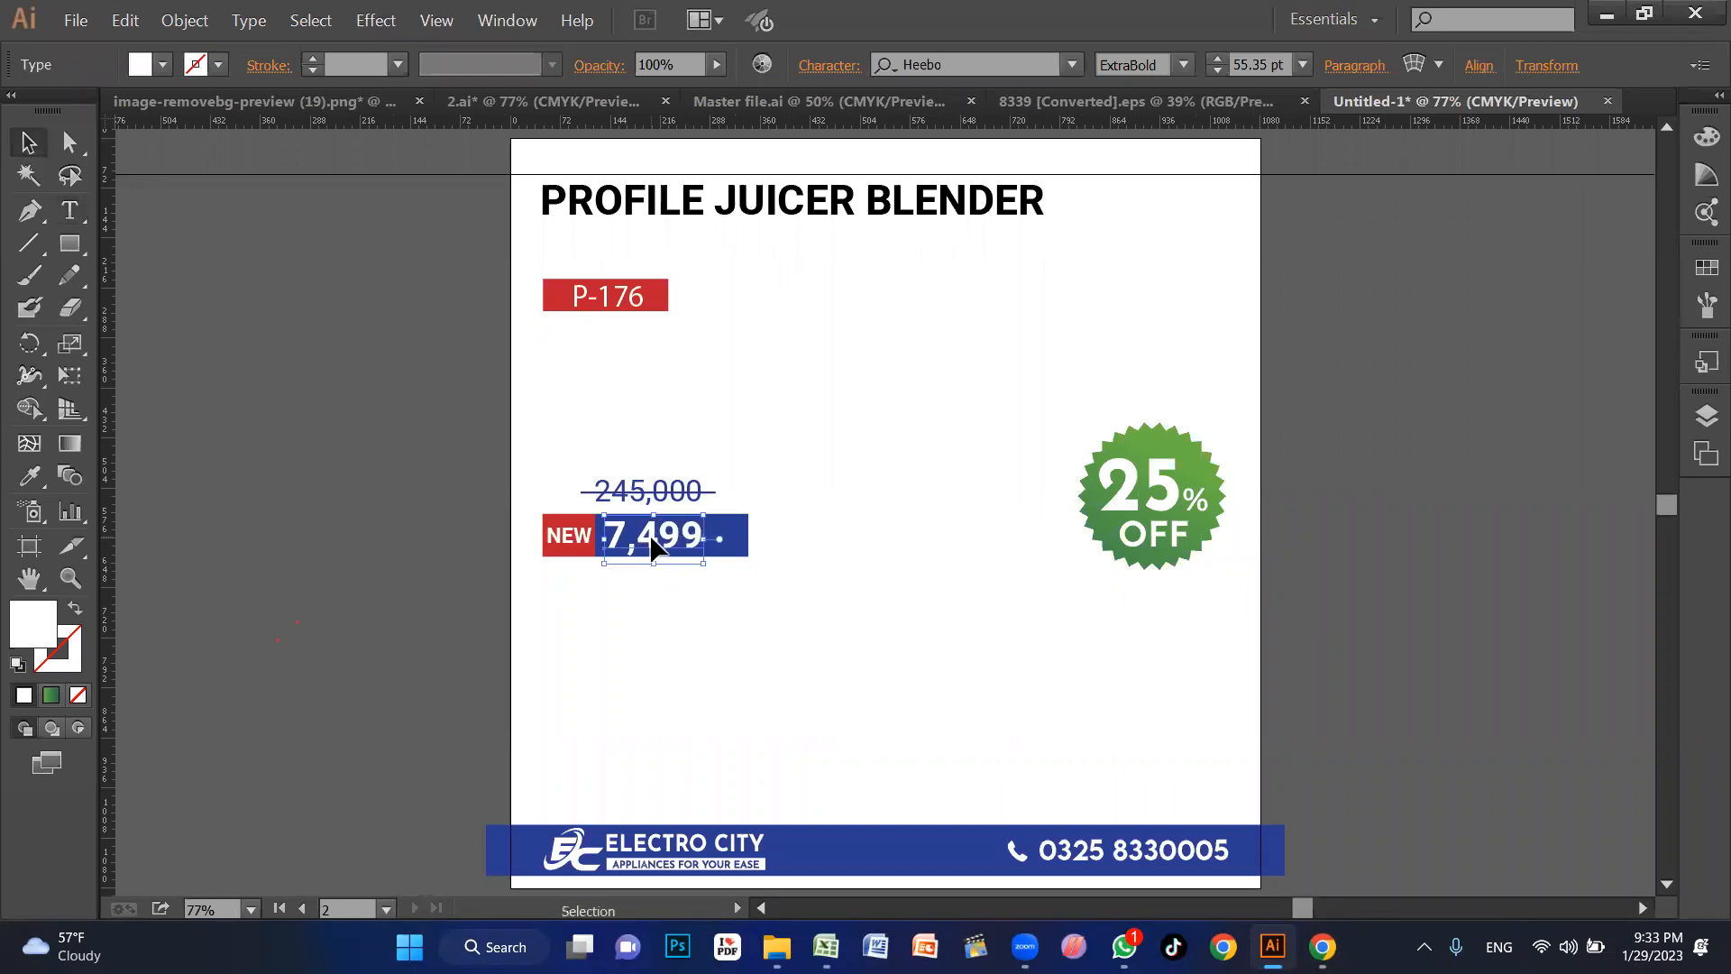
{"action": "key", "text": "Right"}
{"action": "key", "text": "Right"}
{"action": "key", "text": "Right"}
{"action": "key", "text": "Right"}
{"action": "key", "text": "Right"}
{"action": "key", "text": "Right"}
{"action": "key", "text": "Right"}
{"action": "key", "text": "Right"}
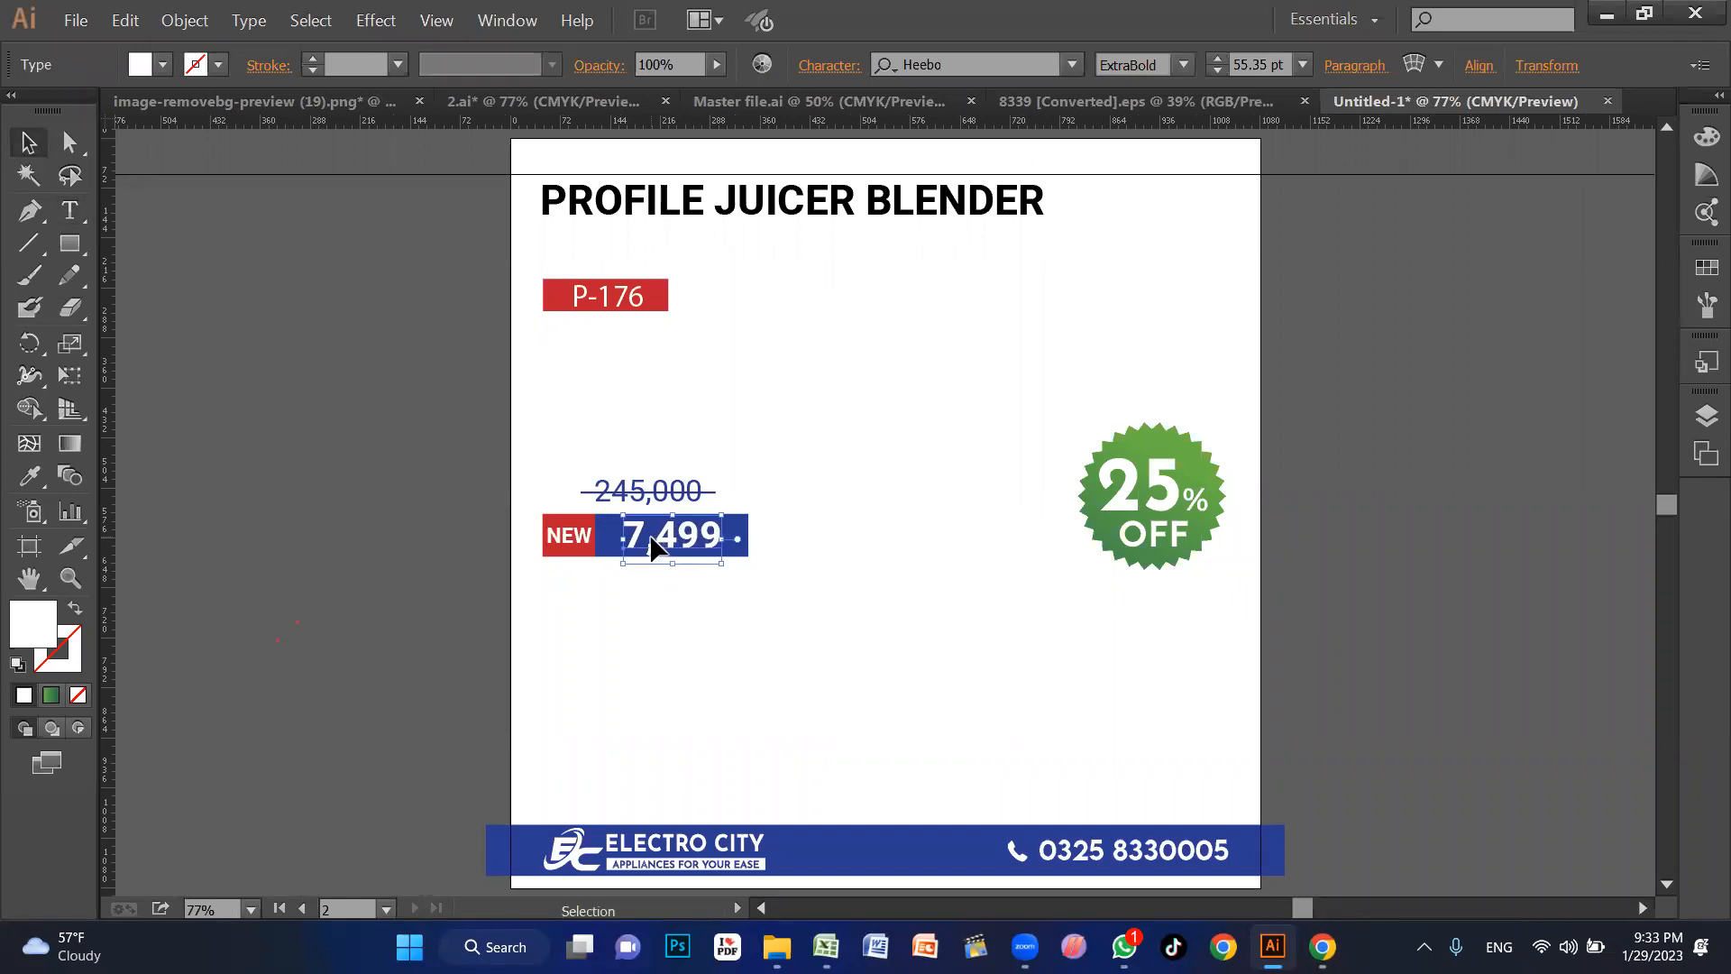
{"action": "key", "text": "Left"}
{"action": "key", "text": "Left"}
{"action": "key", "text": "Left"}
{"action": "key", "text": "Left"}
{"action": "key", "text": "Left"}
{"action": "key", "text": "Left"}
{"action": "key", "text": "Left"}
{"action": "key", "text": "Left"}
{"action": "key", "text": "Left"}
{"action": "key", "text": "Left"}
{"action": "key", "text": "ctrl+shift+a"}
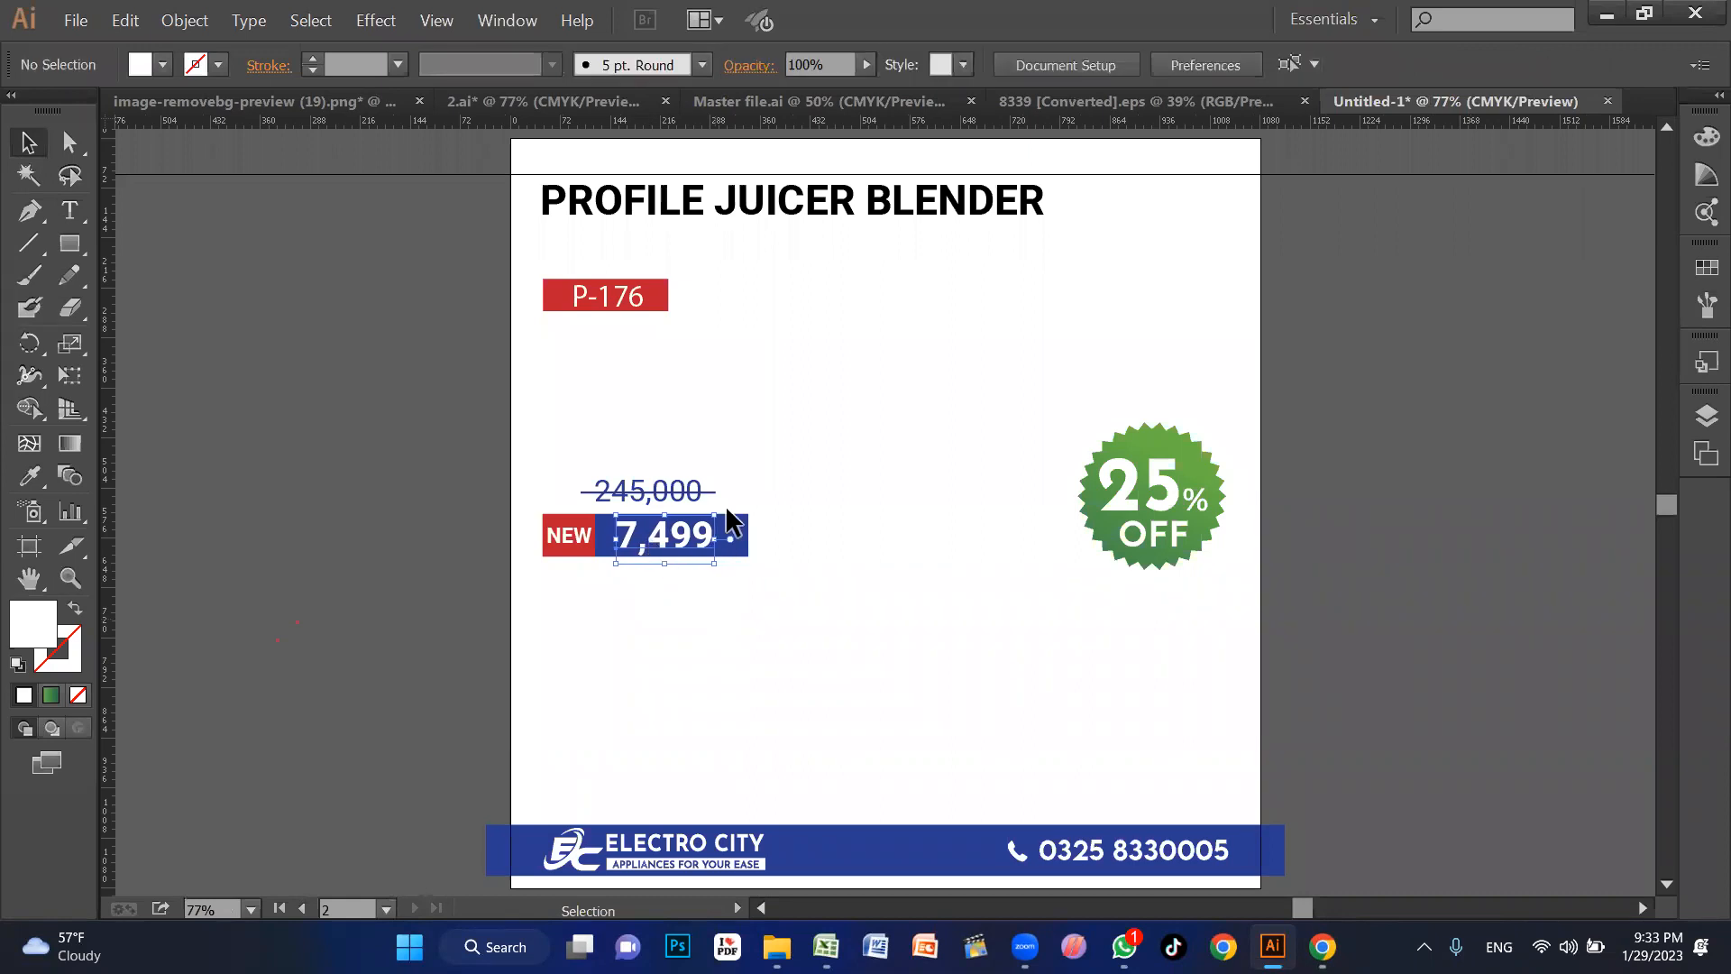
Step: Check the original price on the product page in Chrome and set the struck-through price to 9,999
{"action": "left_click", "coordinate": [1317, 945]}
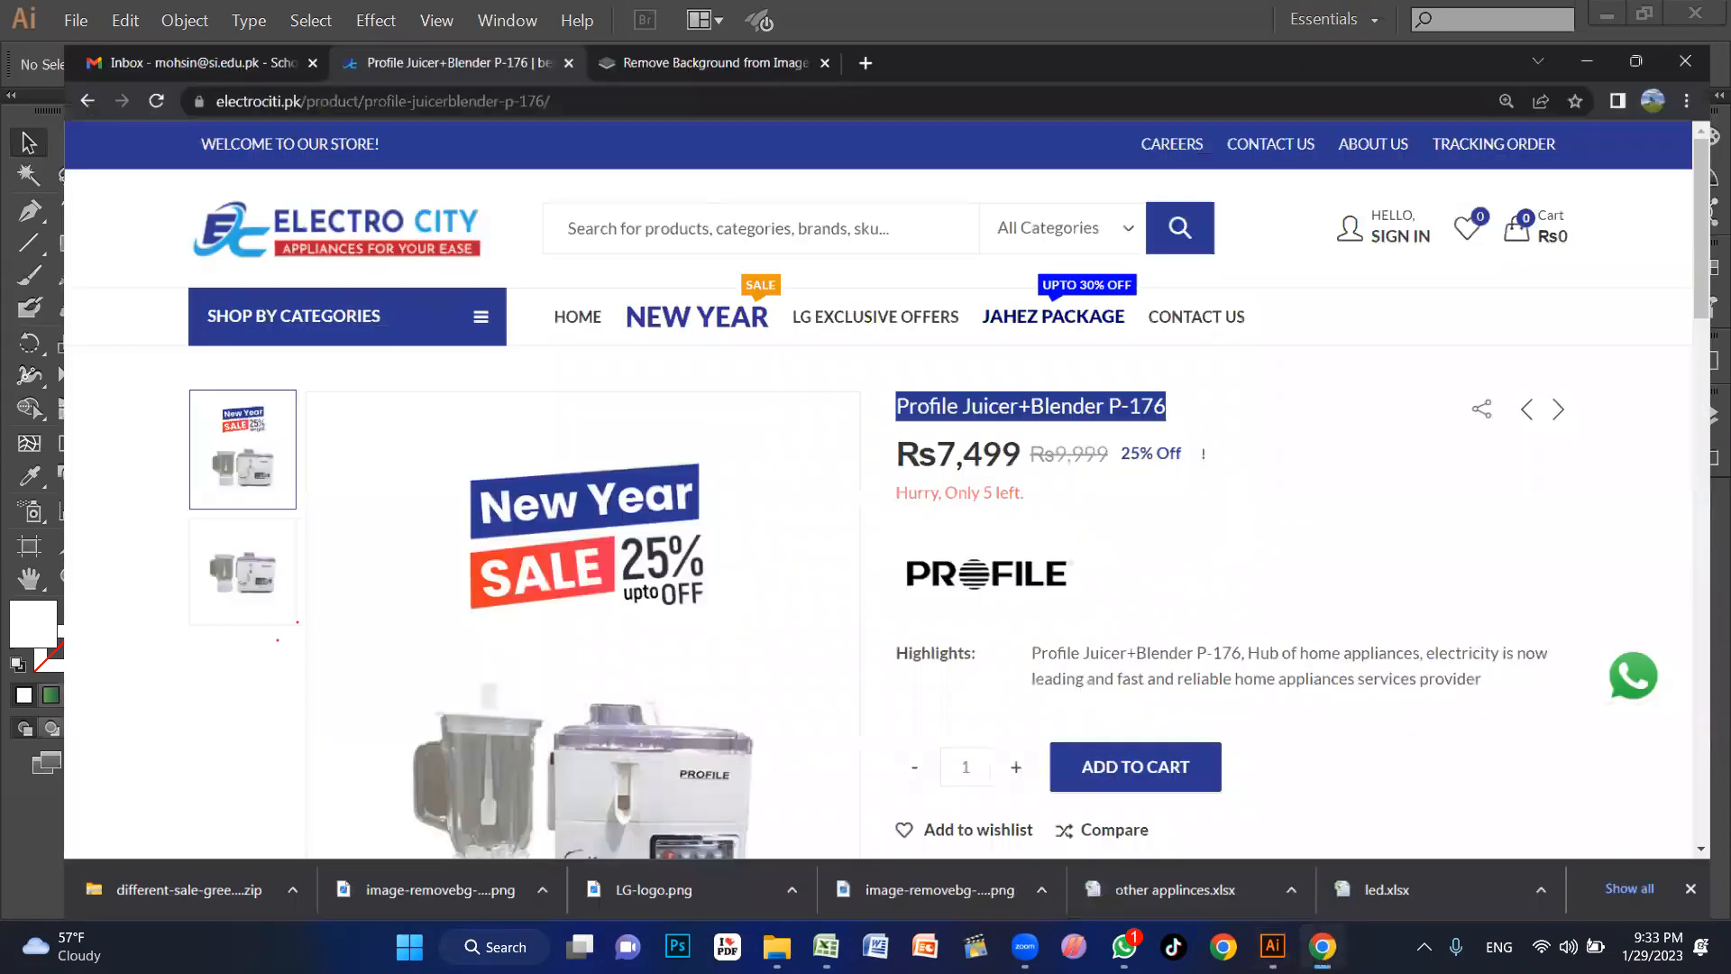
{"action": "key", "text": "alt+Tab"}
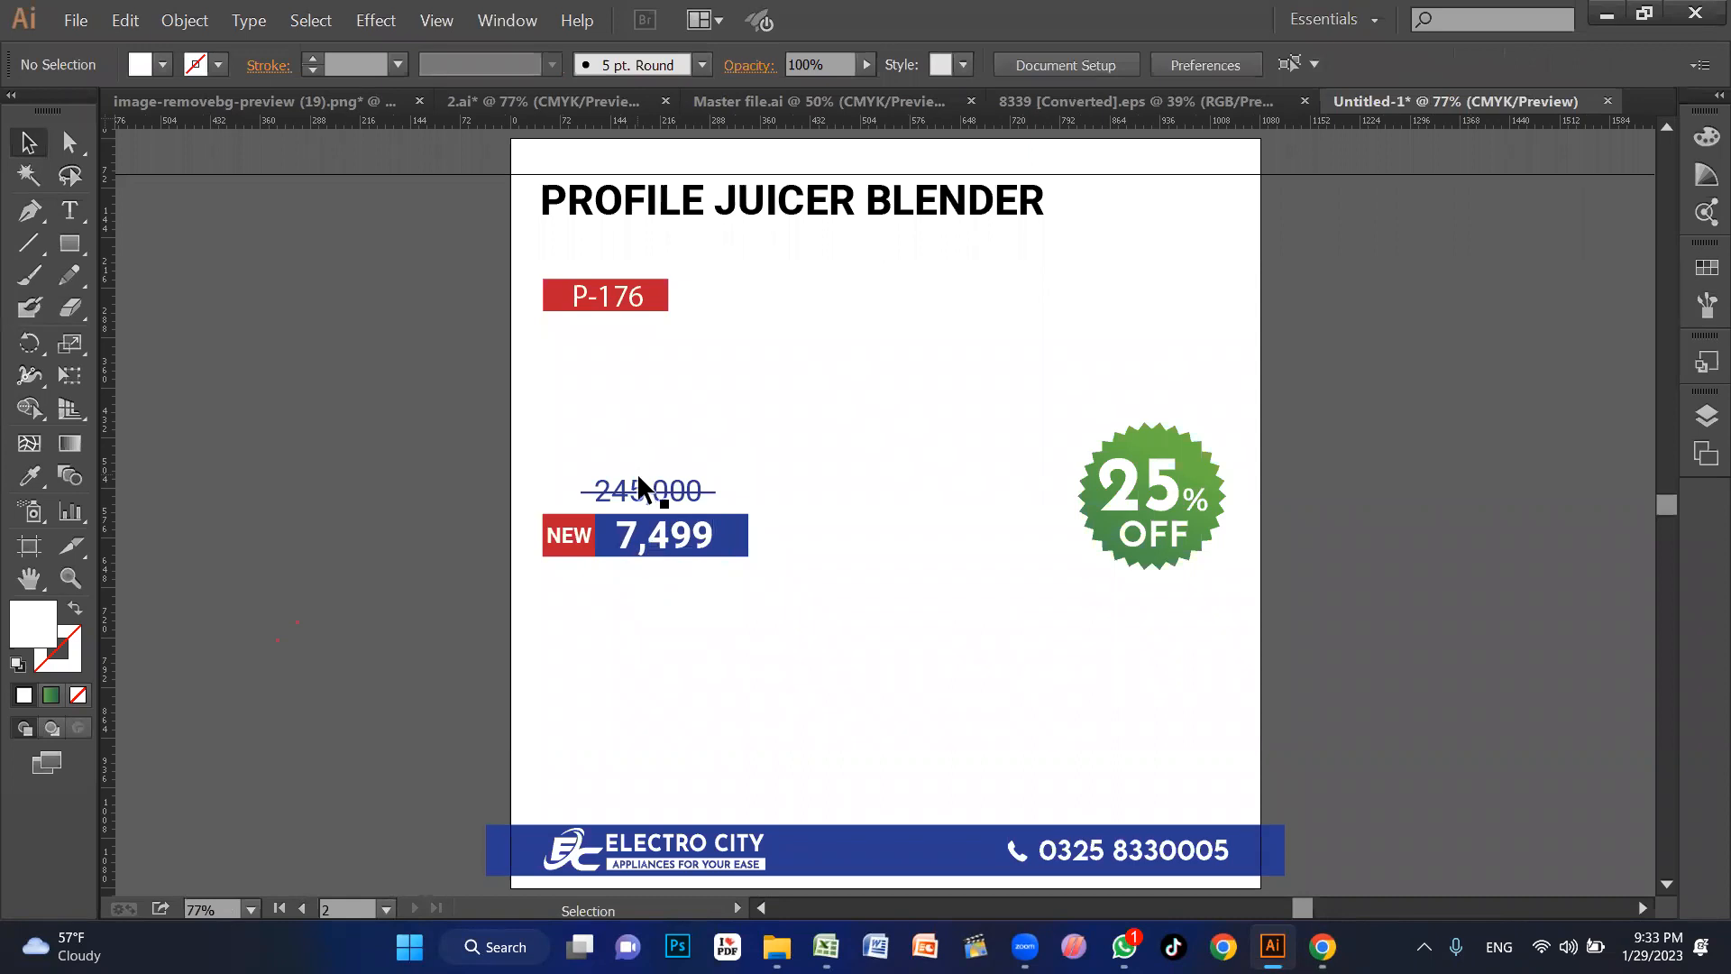
{"action": "left_click", "coordinate": [639, 490]}
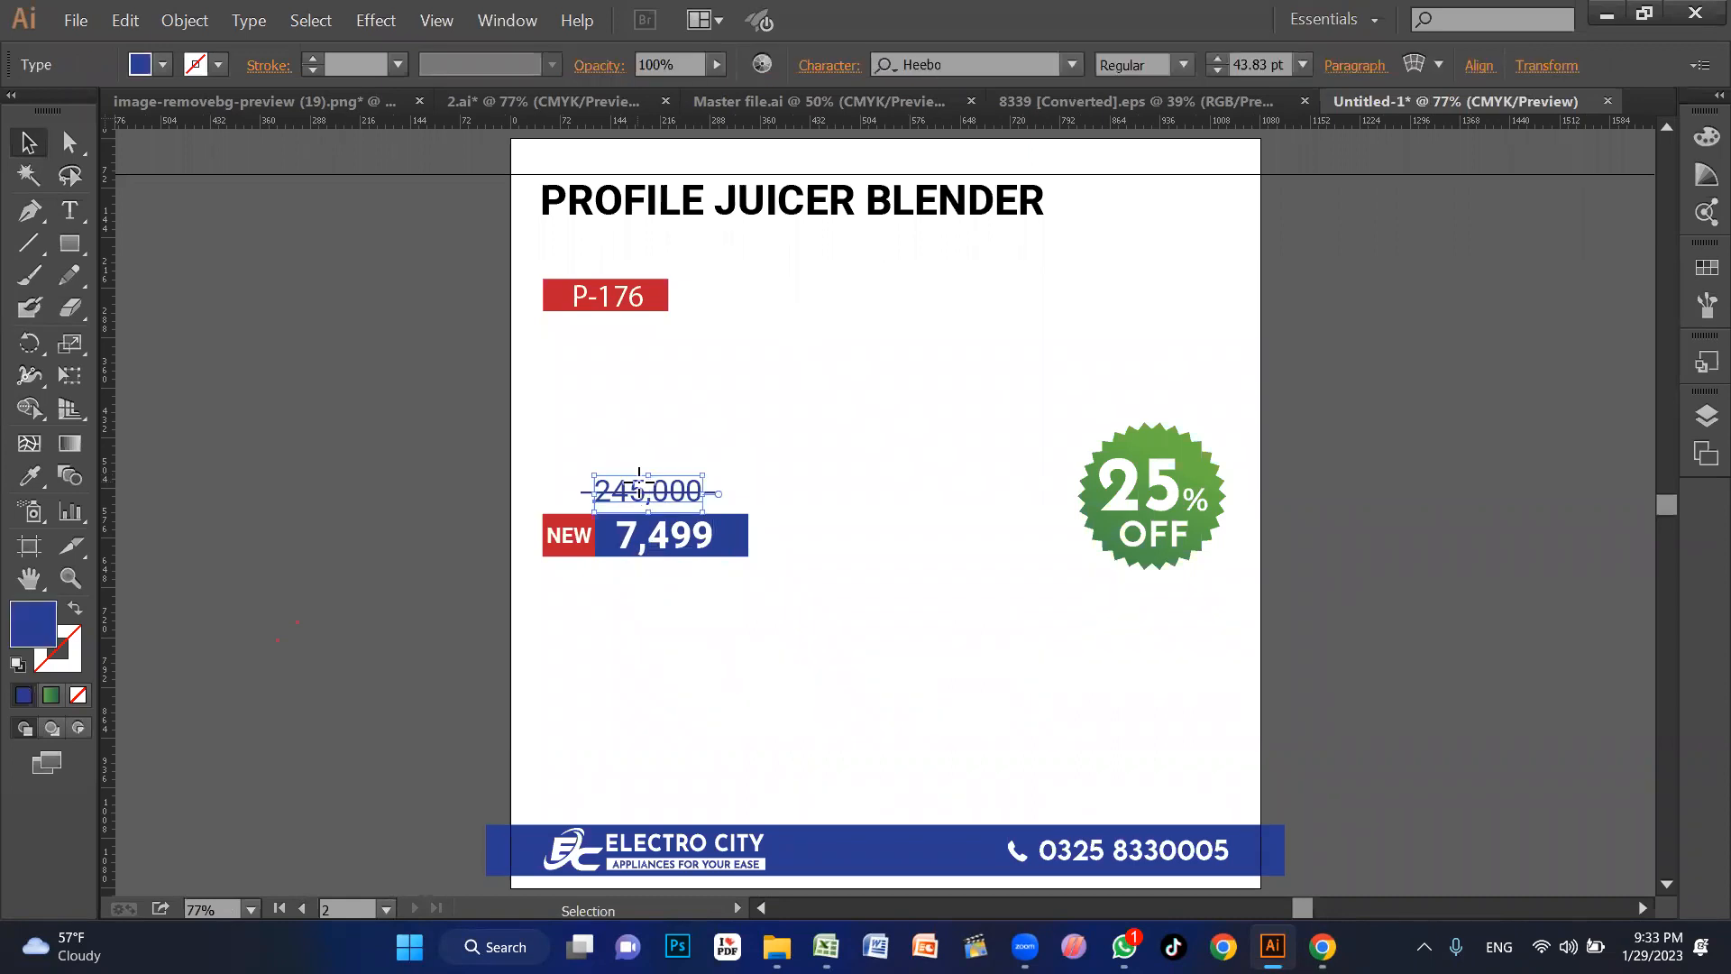
{"action": "double_click", "coordinate": [640, 489]}
{"action": "key", "text": "ctrl+a"}
{"action": "type", "text": "99"}
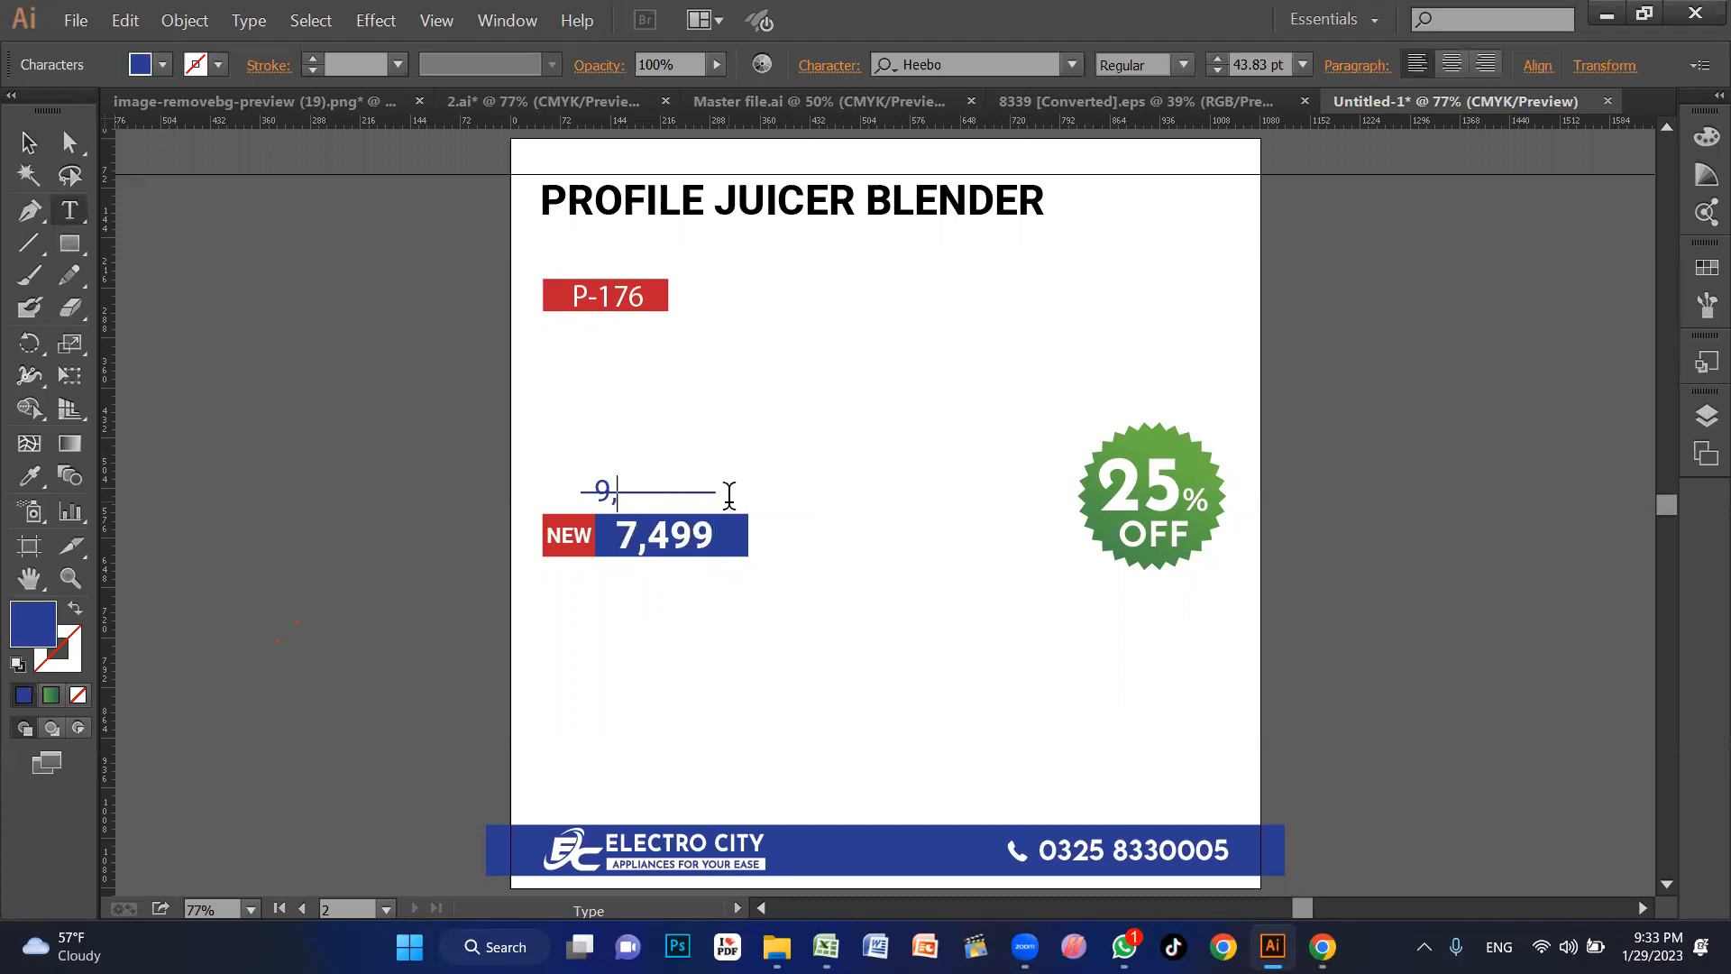
{"action": "key", "text": "Escape"}
Step: Nudge the 9,999 price right until it is centred on its strikethrough line
{"action": "key", "text": "Right"}
{"action": "key", "text": "Right"}
{"action": "key", "text": "Right"}
{"action": "key", "text": "Right"}
{"action": "key", "text": "Right"}
{"action": "key", "text": "Right"}
{"action": "key", "text": "Right"}
{"action": "key", "text": "Right"}
{"action": "key", "text": "Right"}
{"action": "key", "text": "Right"}
{"action": "key", "text": "Right"}
{"action": "key", "text": "Right"}
{"action": "key", "text": "Right"}
{"action": "key", "text": "Right"}
{"action": "key", "text": "Right"}
{"action": "key", "text": "Right"}
{"action": "key", "text": "Right"}
{"action": "key", "text": "Right"}
{"action": "key", "text": "Right"}
{"action": "key", "text": "Right"}
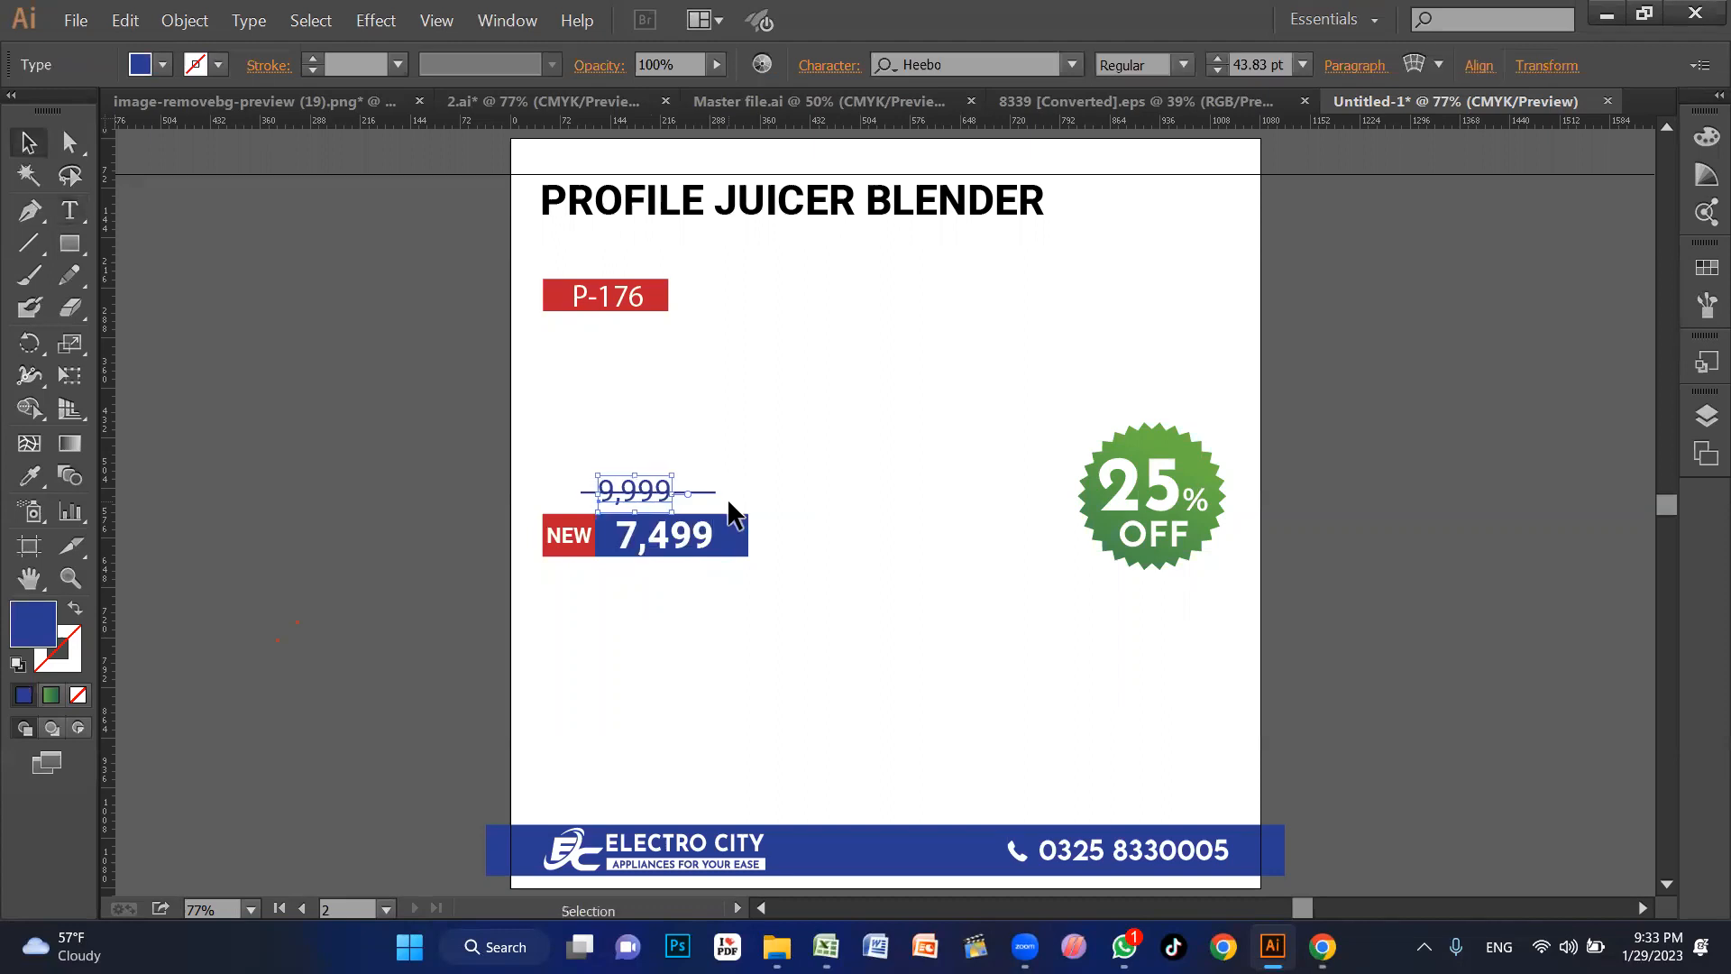
{"action": "left_click", "coordinate": [1037, 743]}
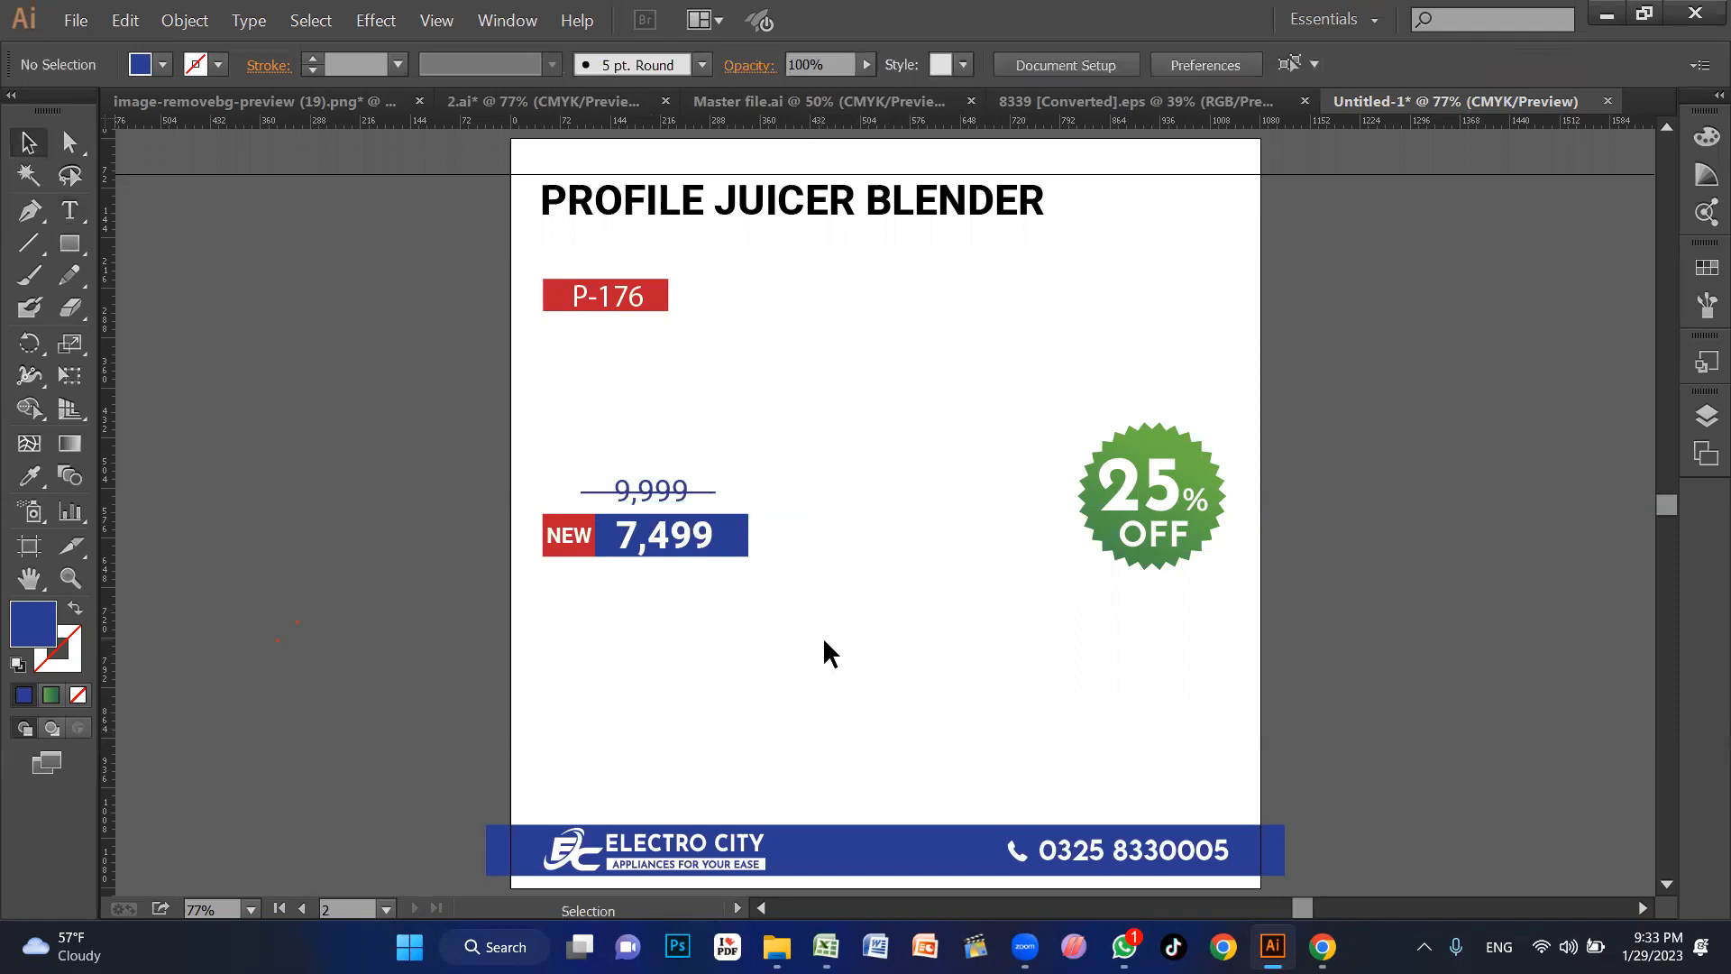
Step: Move the price group off the artboard to the left and the 25% OFF badge off to the right
{"action": "left_click_drag", "start_coordinate": [569, 468], "coordinate": [398, 418]}
{"action": "left_click", "coordinate": [1012, 638]}
{"action": "left_click_drag", "start_coordinate": [1151, 516], "coordinate": [1417, 479]}
{"action": "left_click", "coordinate": [597, 338]}
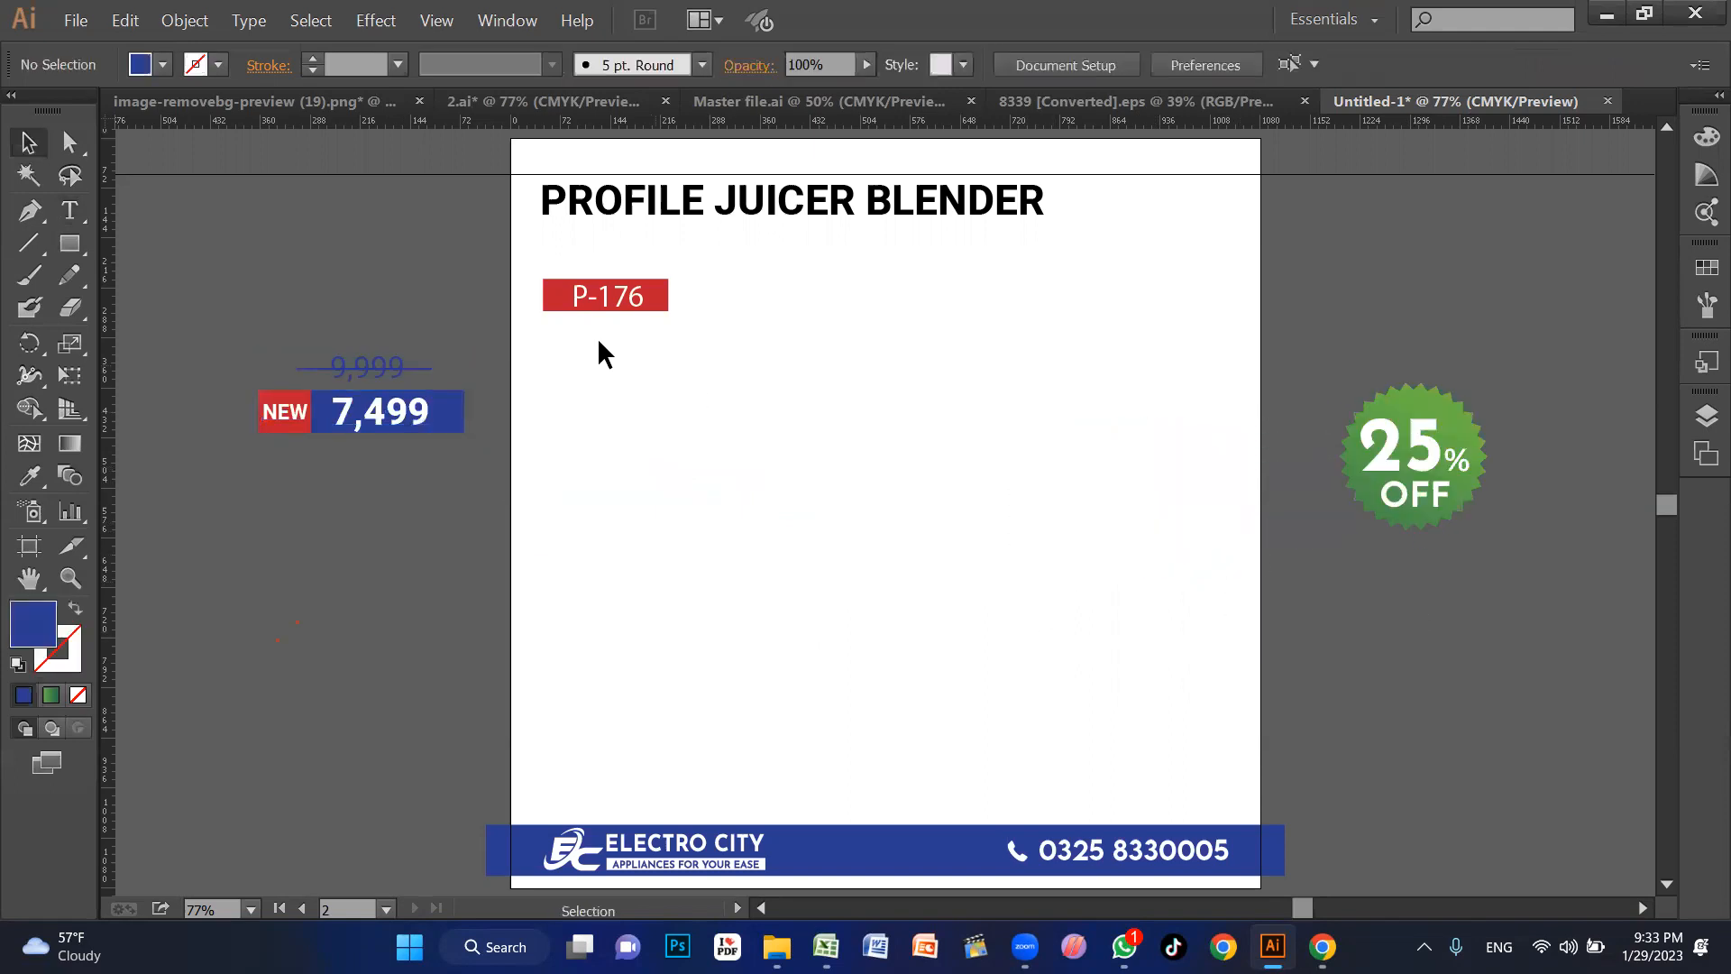
Step: Centre the PROFILE JUICER BLENDER heading horizontally on the artboard
{"action": "left_click", "coordinate": [683, 221]}
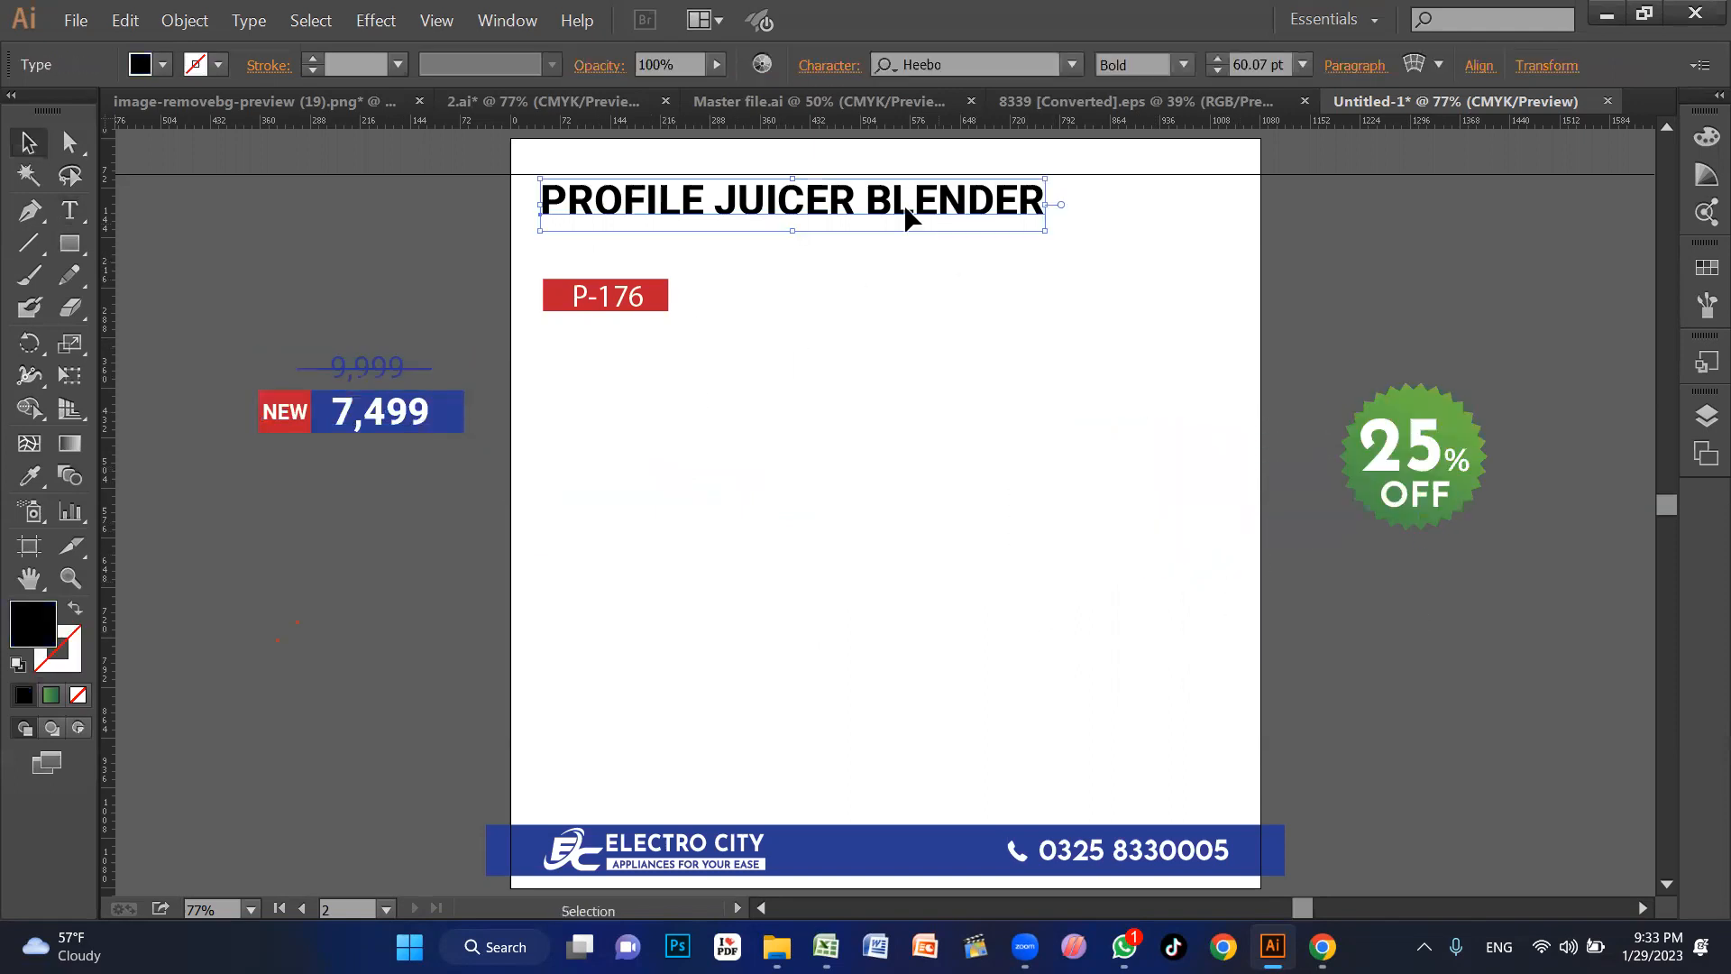
{"action": "left_click_drag", "start_coordinate": [1032, 217], "coordinate": [1104, 213]}
{"action": "left_click", "coordinate": [1477, 67]}
{"action": "left_click", "coordinate": [1459, 287]}
{"action": "left_click", "coordinate": [1515, 382]}
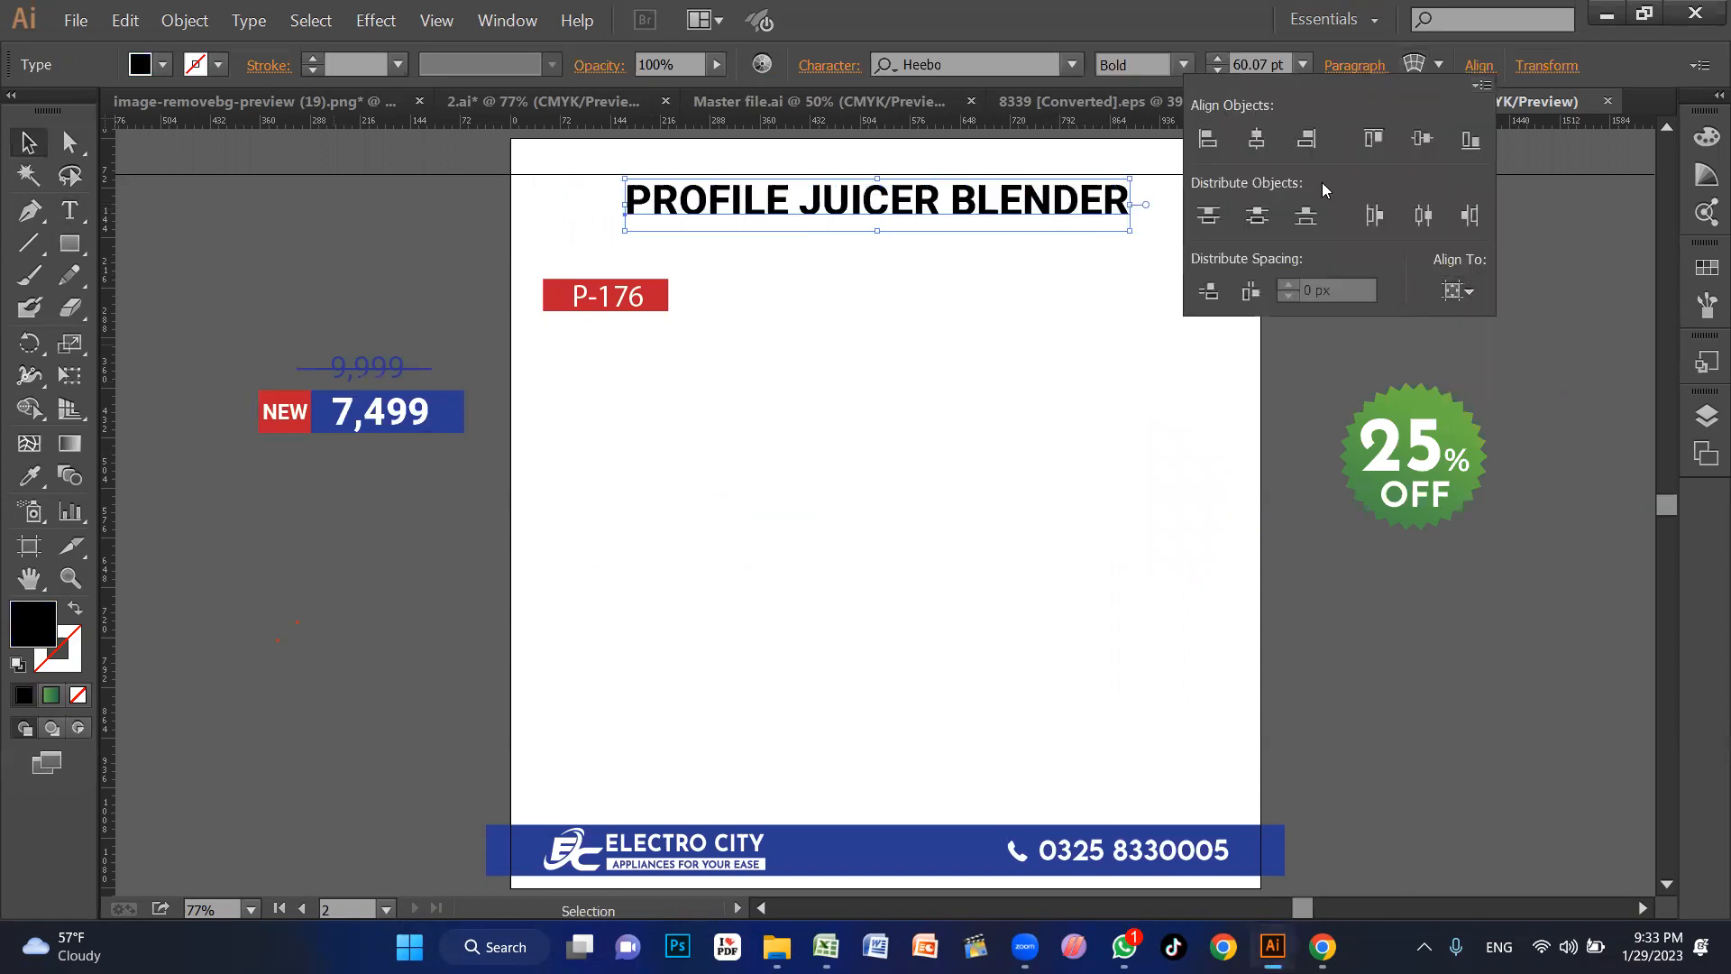
{"action": "left_click", "coordinate": [1256, 138]}
{"action": "left_click", "coordinate": [712, 386]}
Step: Centre the red P-176 label horizontally on the artboard and move it up just beneath the heading
{"action": "left_click", "coordinate": [631, 297]}
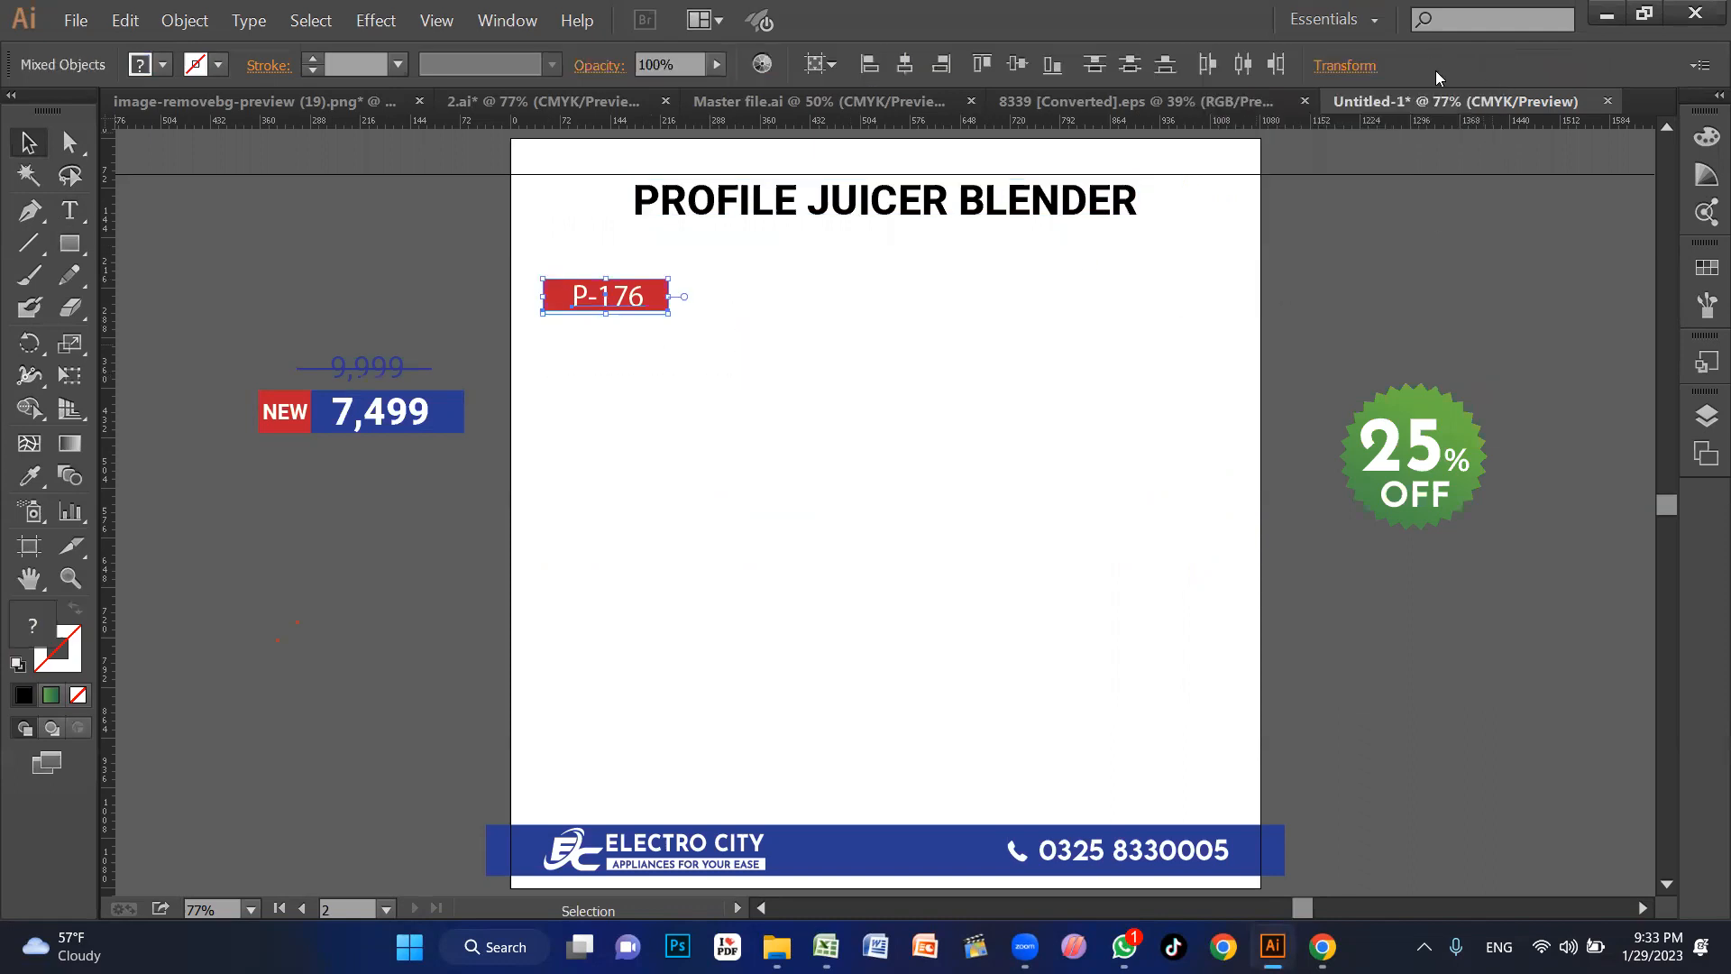
{"action": "left_click", "coordinate": [820, 64]}
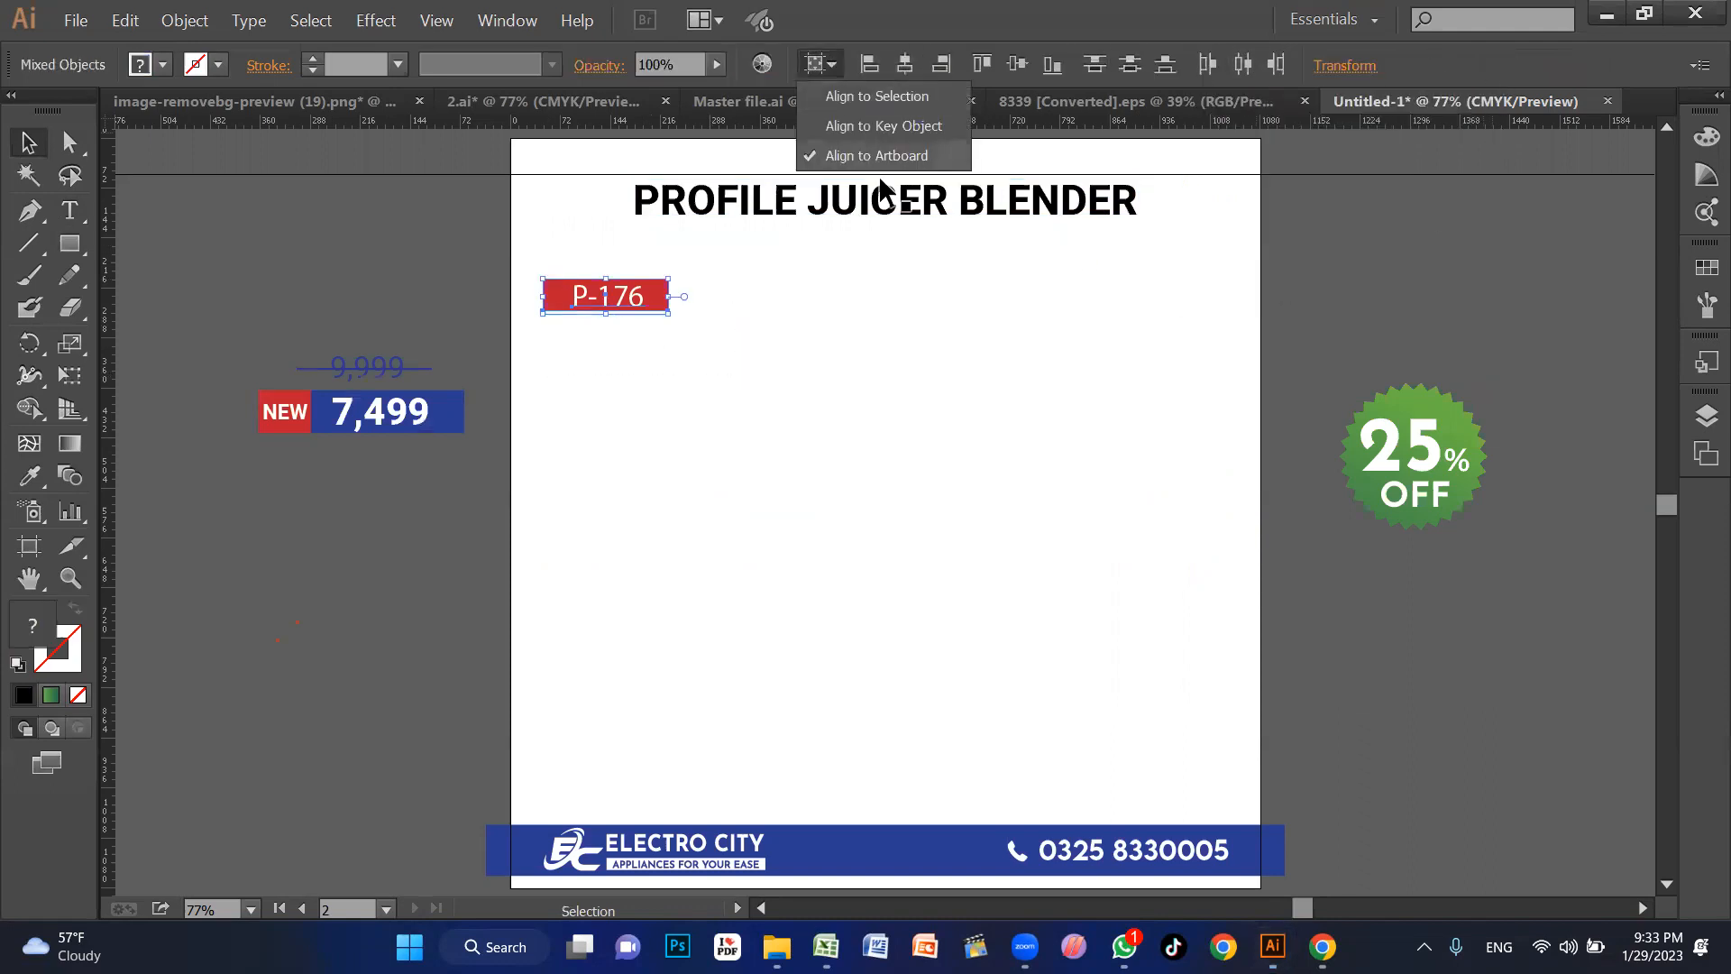
{"action": "left_click", "coordinate": [909, 67]}
{"action": "left_click", "coordinate": [909, 67]}
{"action": "left_click_drag", "start_coordinate": [893, 370], "coordinate": [912, 261]}
Step: Scale up the PROFILE JUICER BLENDER heading slightly, keeping it centred above the P-176 label
{"action": "left_click", "coordinate": [1099, 396]}
{"action": "left_click", "coordinate": [1102, 218]}
{"action": "left_click_drag", "start_coordinate": [1139, 232], "coordinate": [1168, 260]}
{"action": "left_click", "coordinate": [1085, 313]}
Step: Recolour the heading with the footer bar's blue using the Eyedropper
{"action": "left_click", "coordinate": [1010, 217]}
{"action": "key", "text": "i"}
{"action": "left_click", "coordinate": [924, 824]}
{"action": "key", "text": "v"}
{"action": "left_click", "coordinate": [577, 616]}
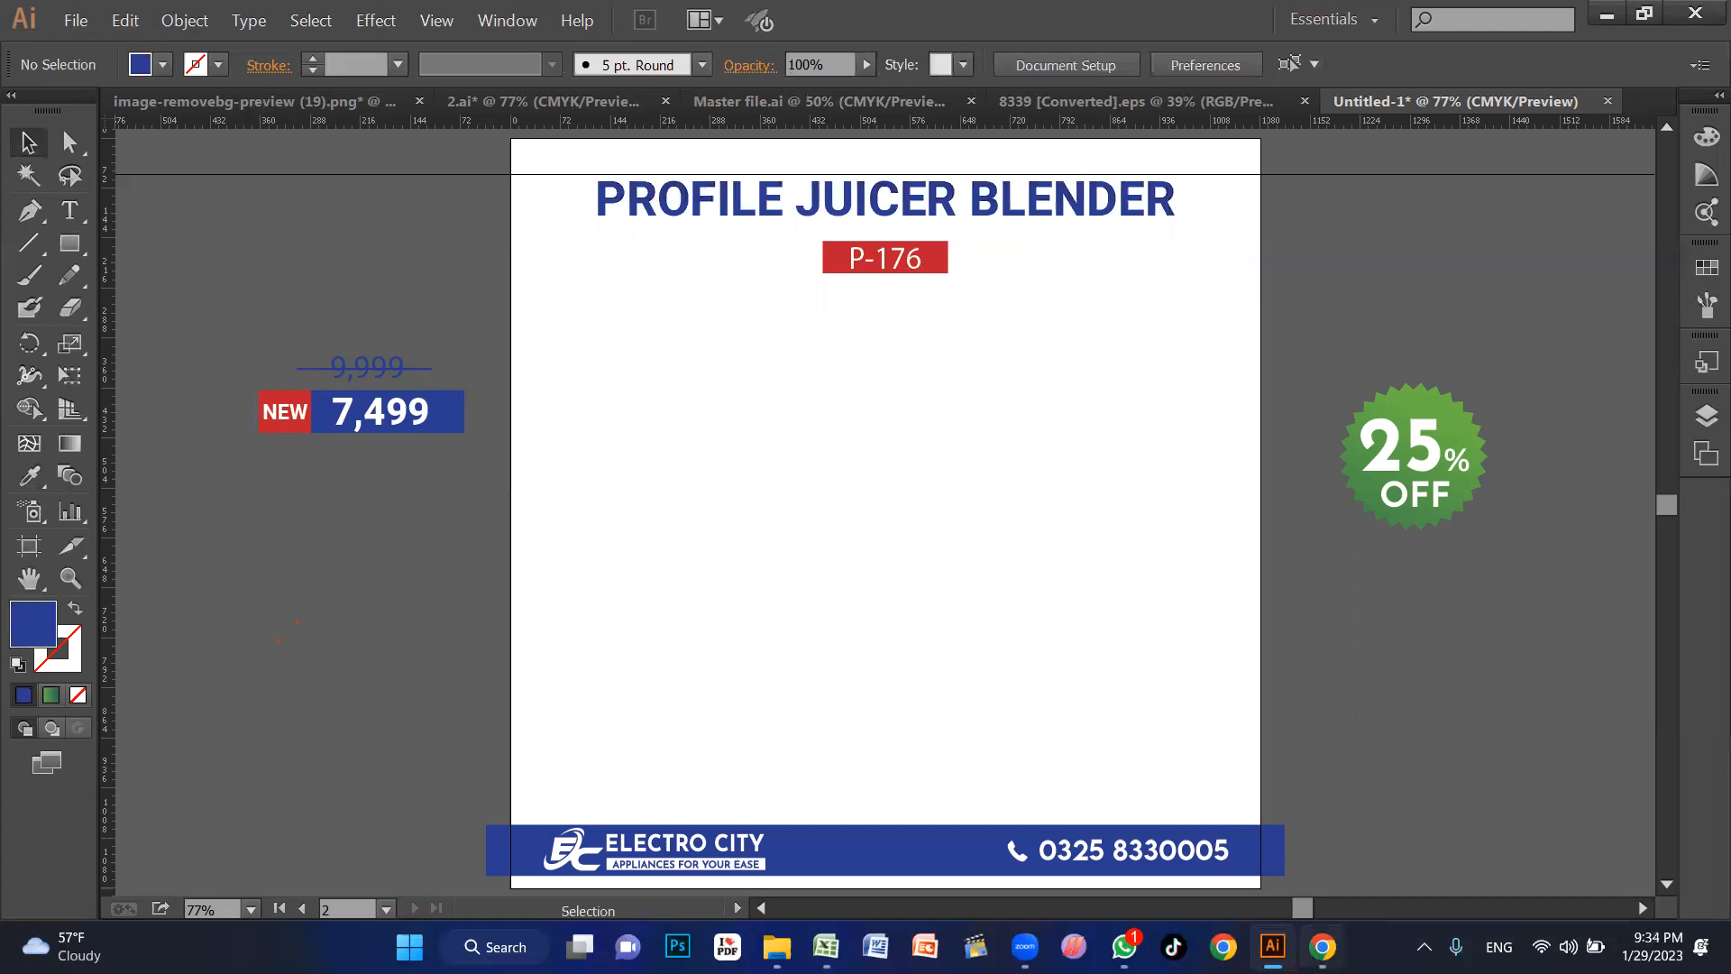
Step: Copy the plain juicer-blender photo from the product page in Chrome and paste it into remove.bg for background removal
{"action": "left_click", "coordinate": [1322, 946]}
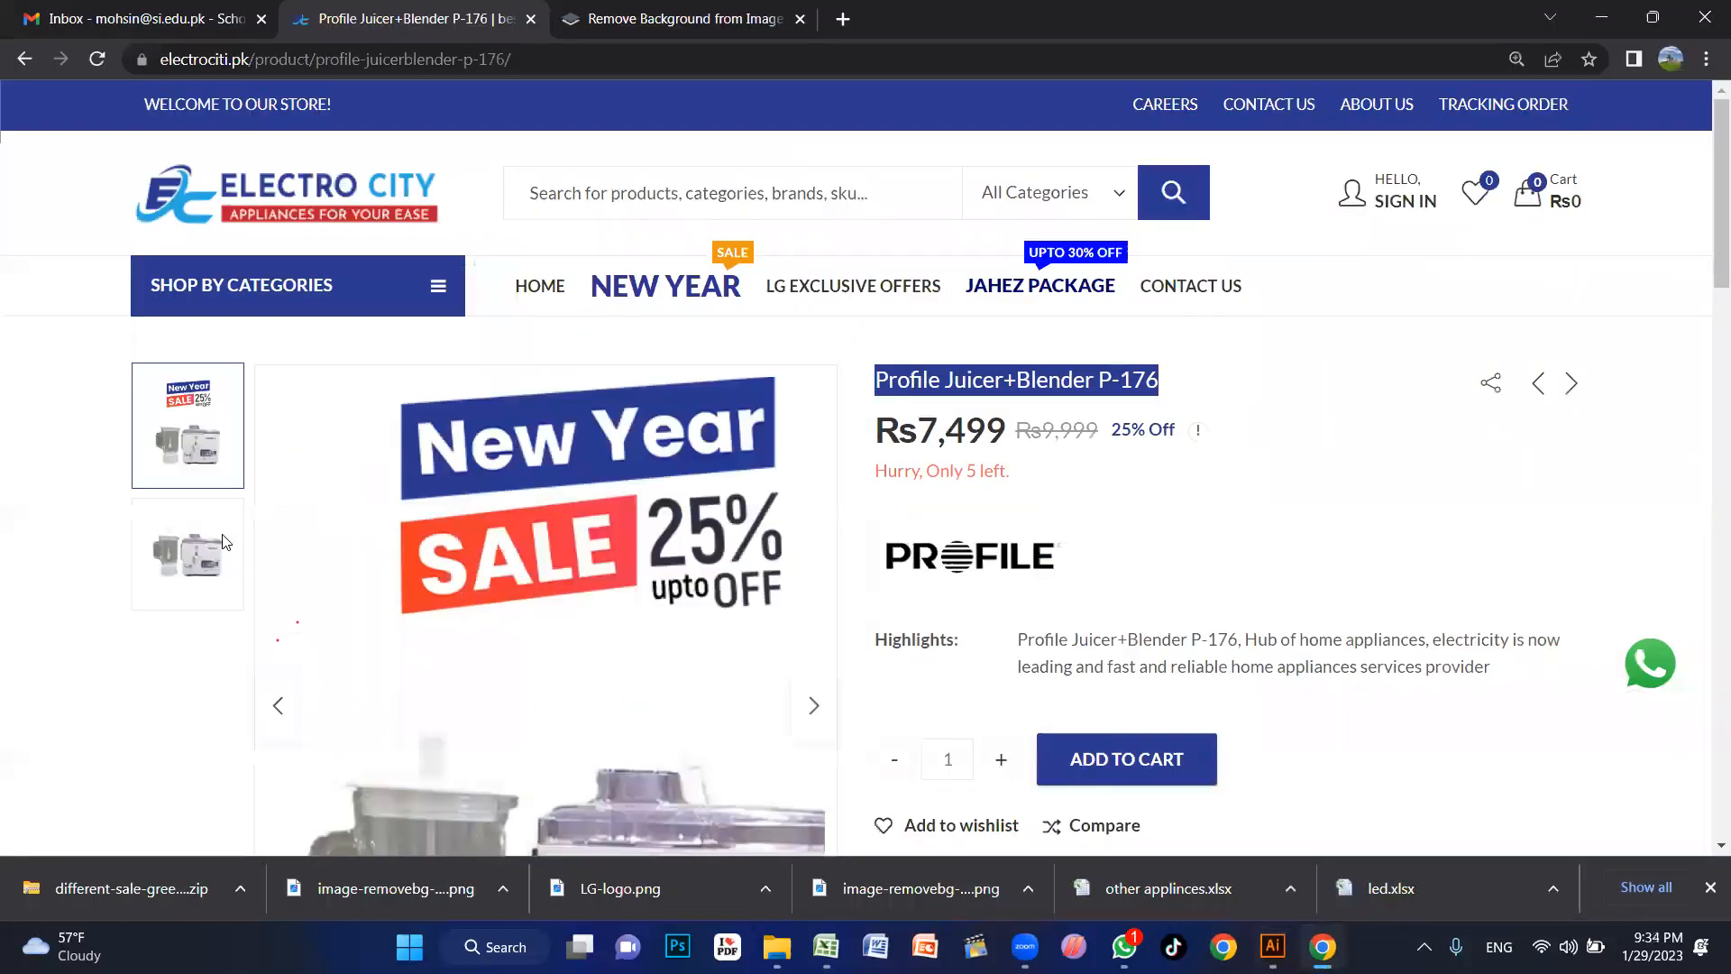
{"action": "left_click", "coordinate": [226, 542]}
{"action": "scroll", "coordinate": [406, 543], "scroll_direction": "down", "scroll_amount": 3}
{"action": "right_click", "coordinate": [577, 468]}
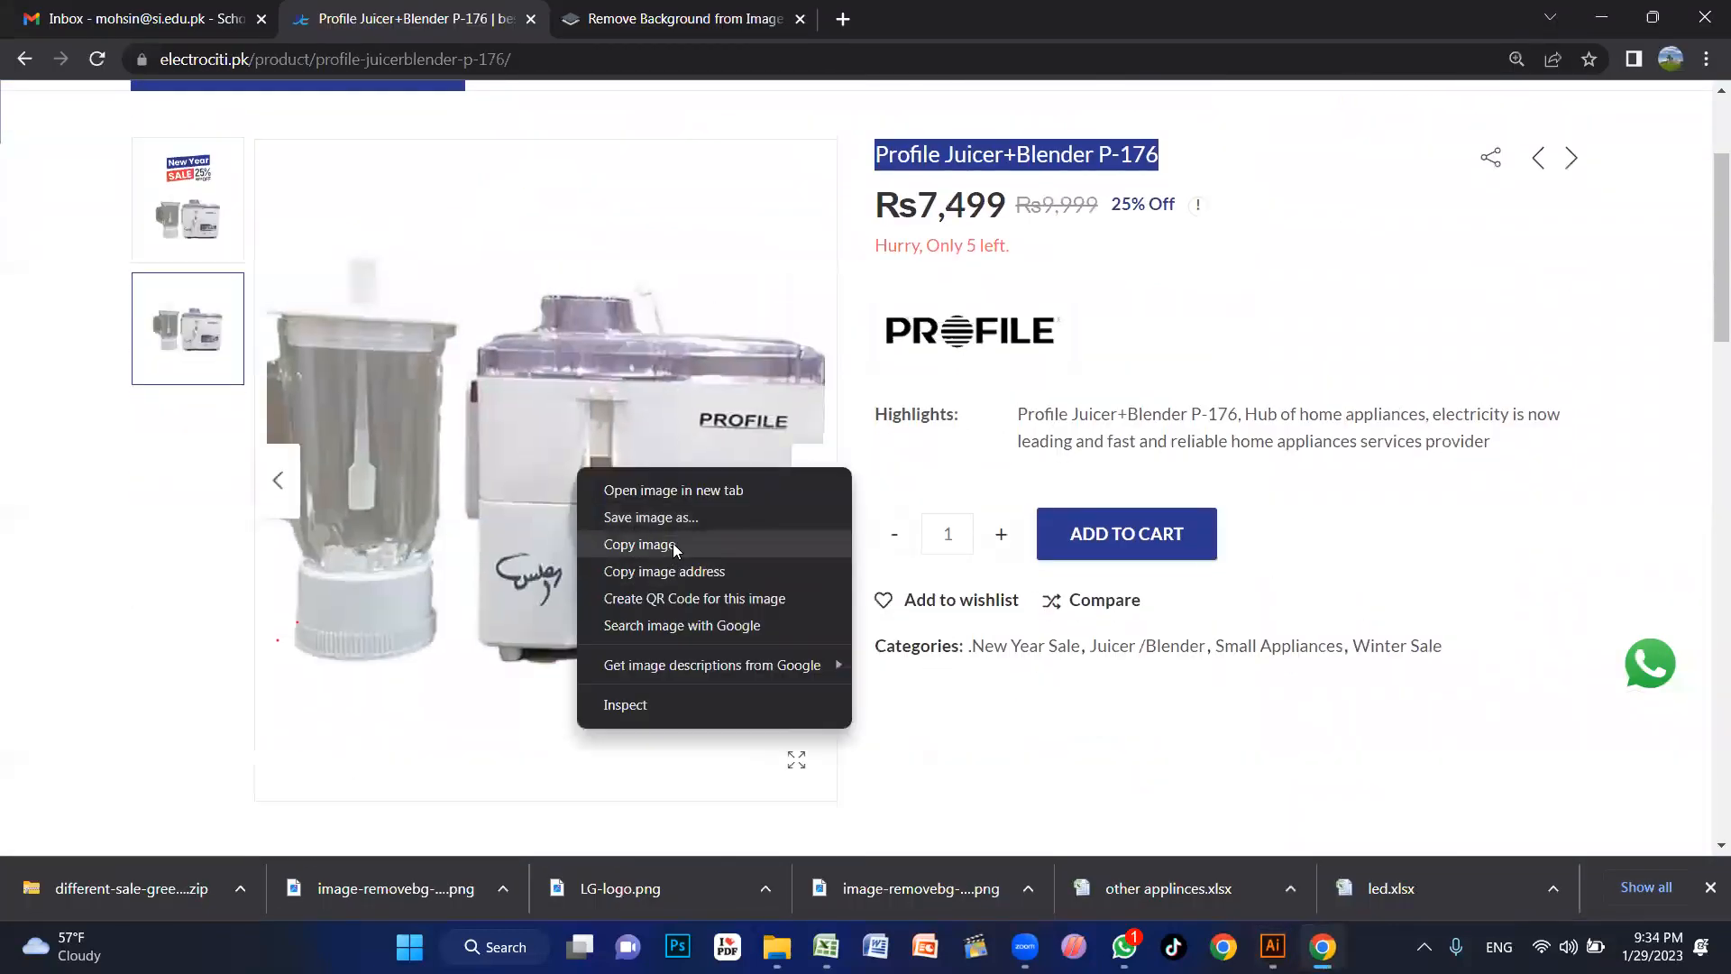
{"action": "left_click", "coordinate": [674, 545]}
{"action": "key", "text": "ctrl+Tab"}
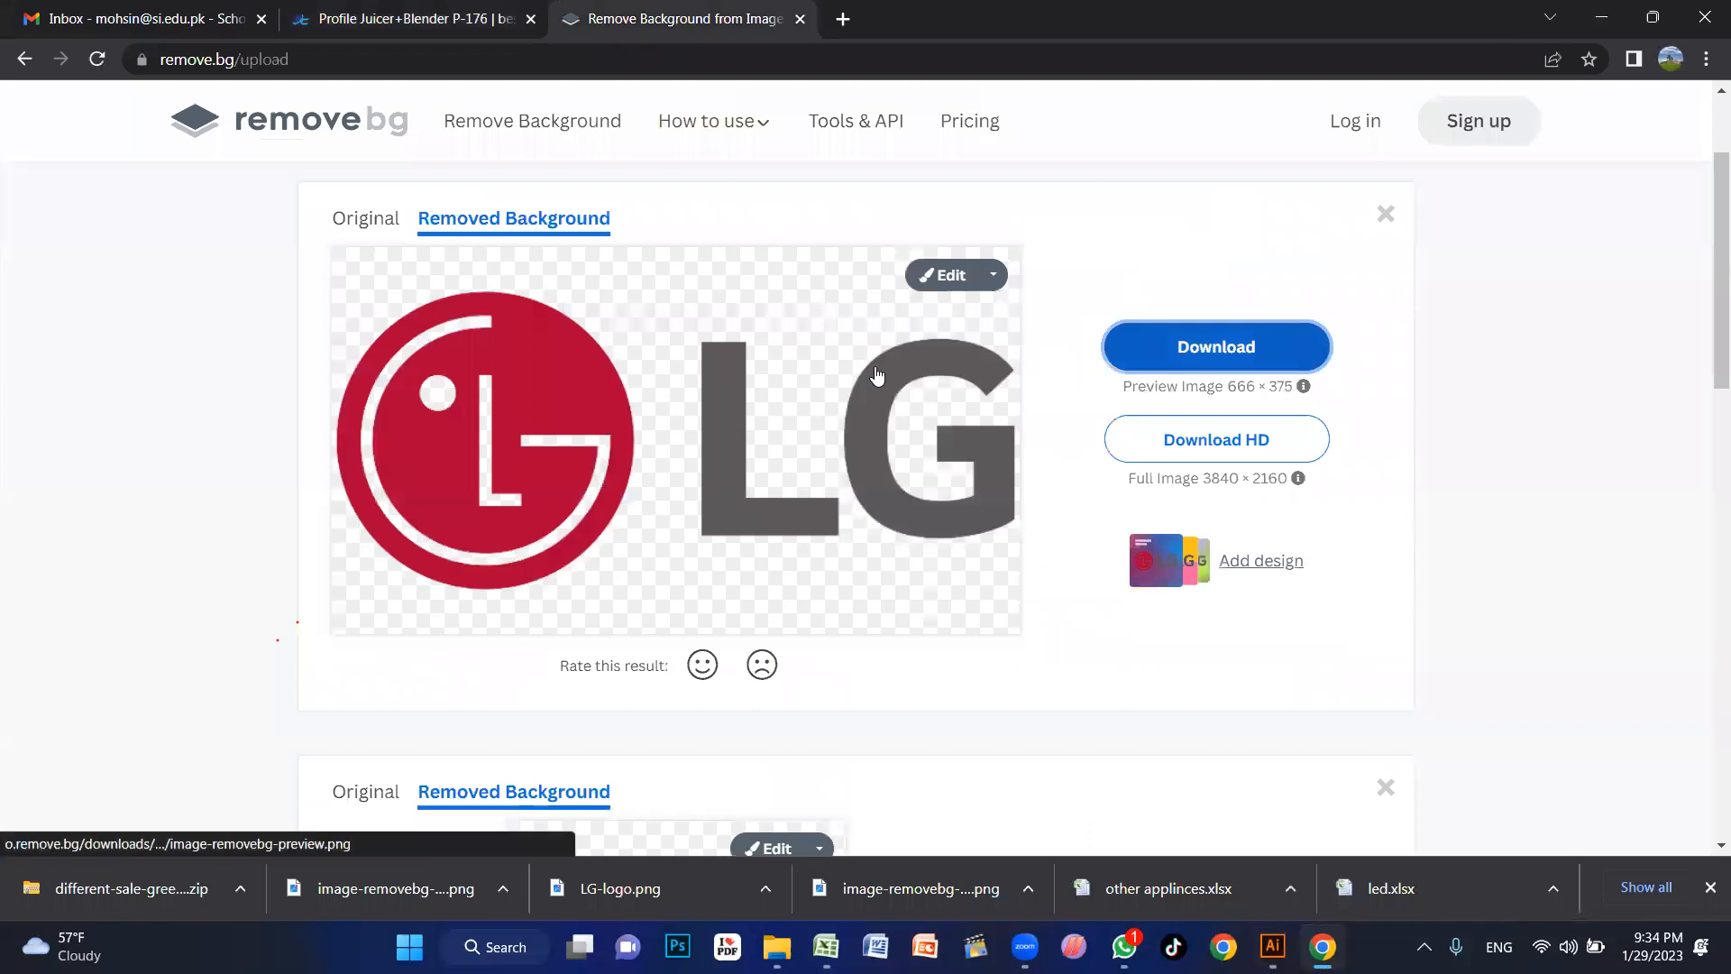
{"action": "key", "text": "ctrl+v"}
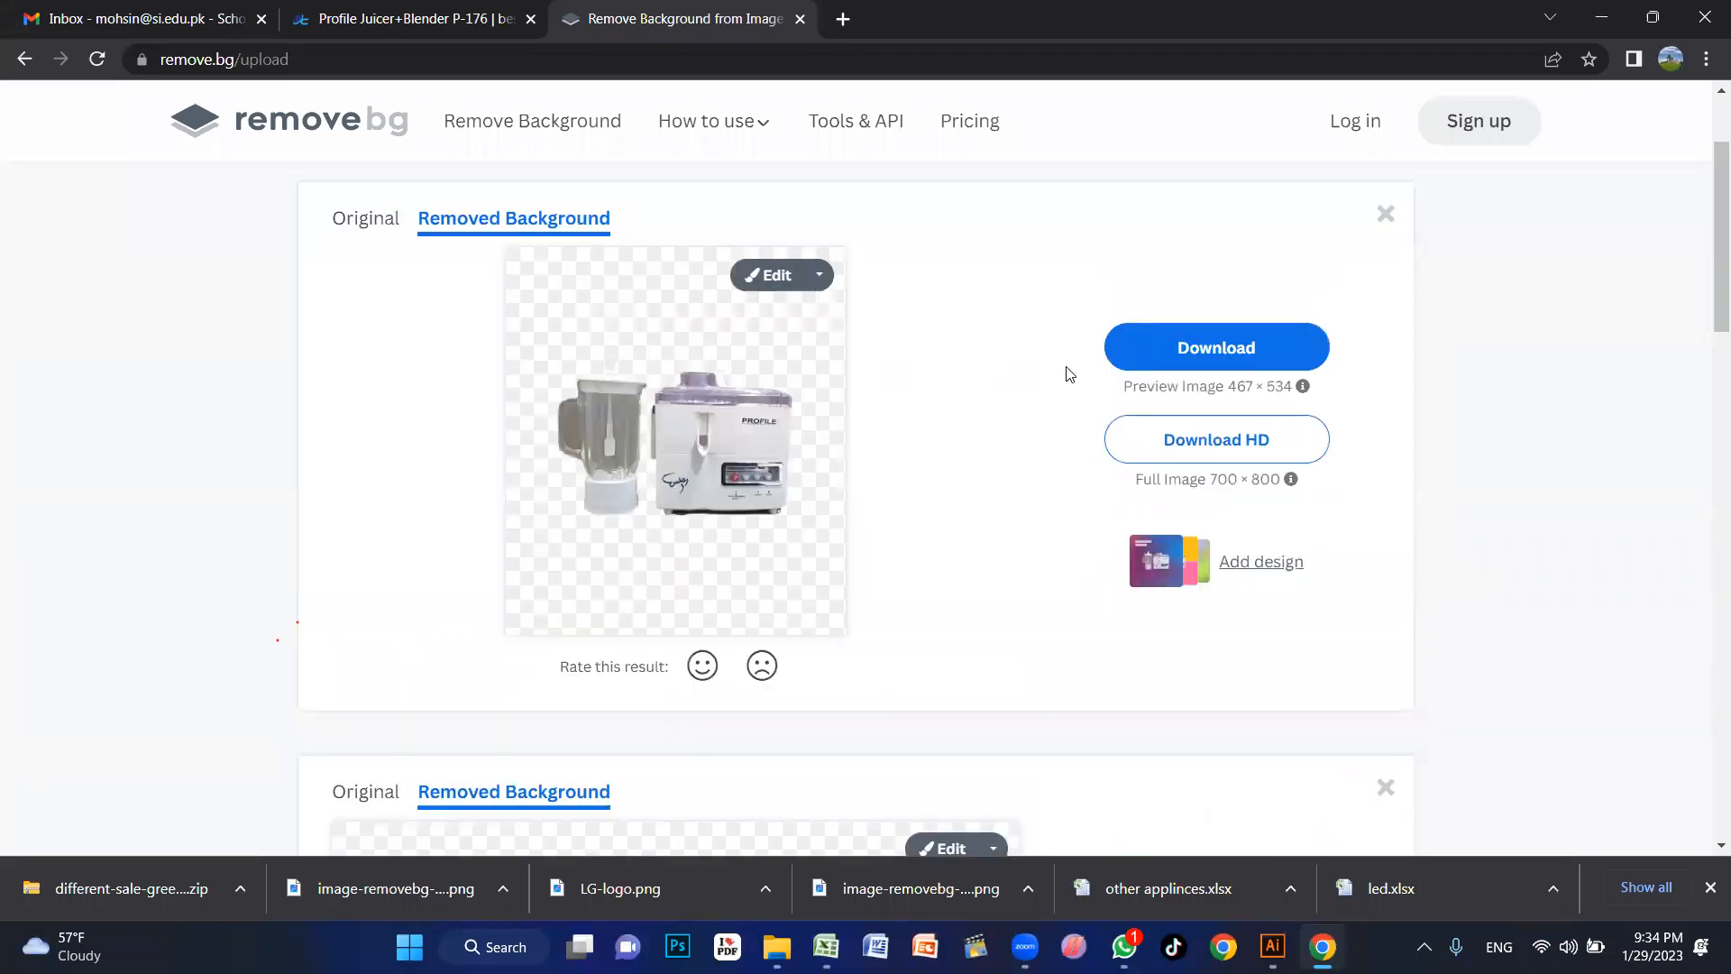
Step: Download the background-free juicer blender image and place it on the poster artboard in Illustrator
{"action": "left_click", "coordinate": [1213, 351]}
{"action": "left_click_drag", "start_coordinate": [129, 883], "coordinate": [801, 820]}
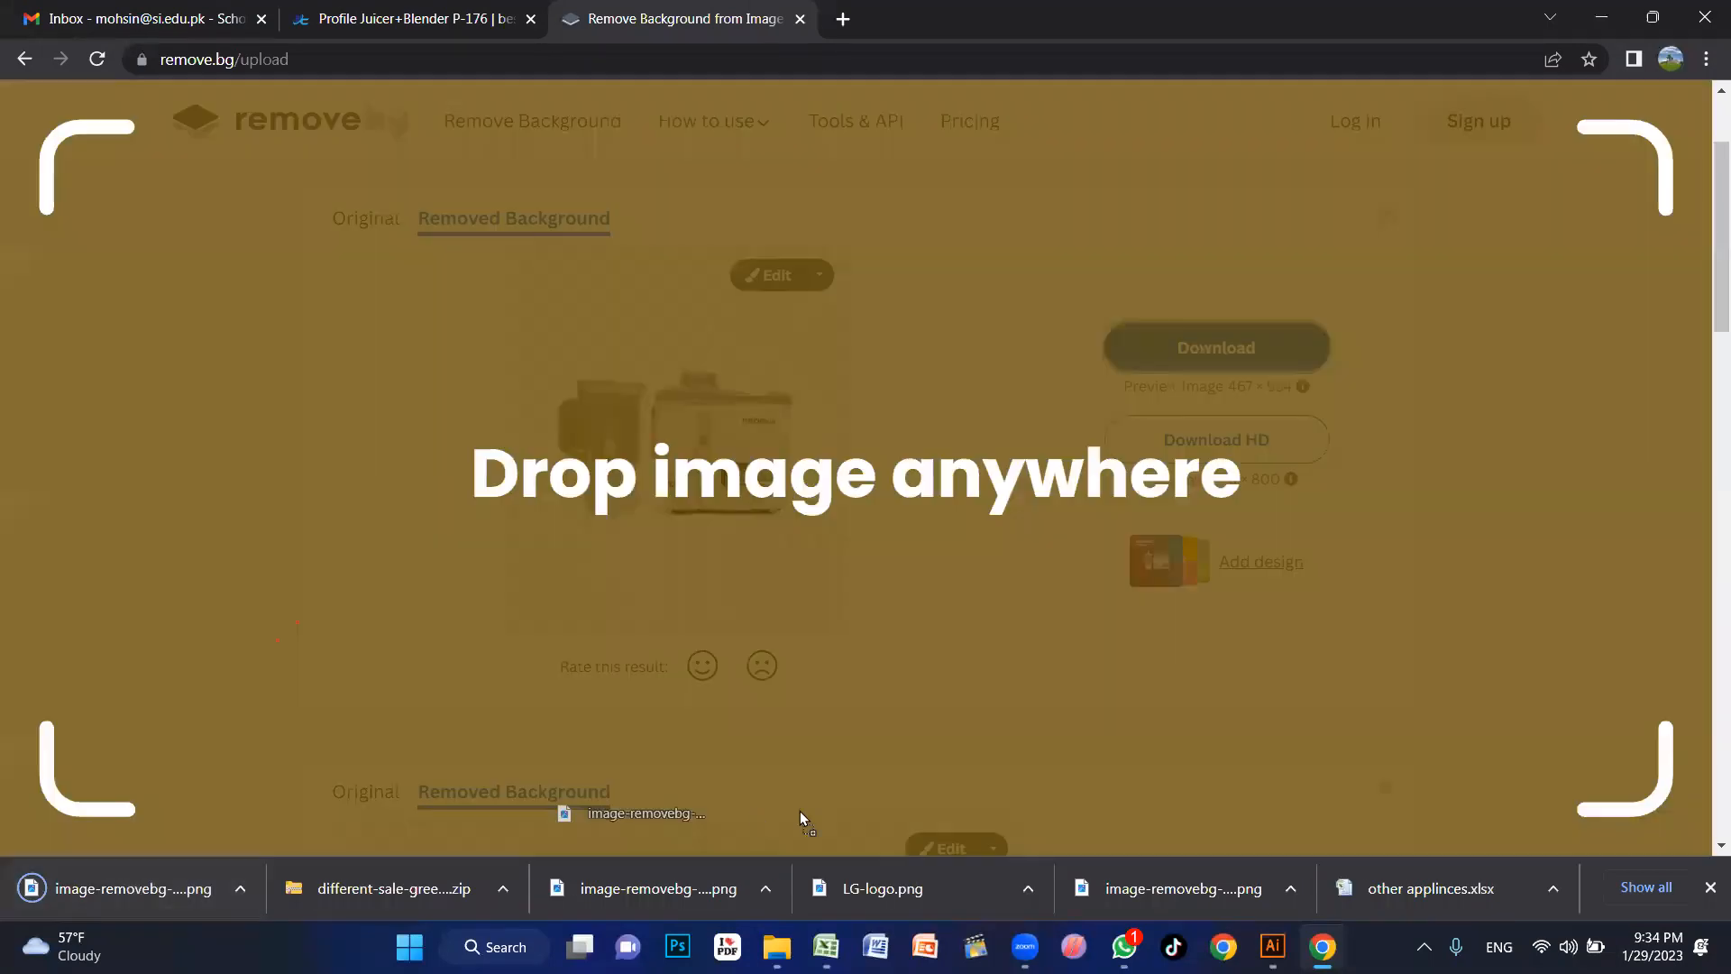
{"action": "left_click_drag", "start_coordinate": [1160, 853], "coordinate": [827, 625]}
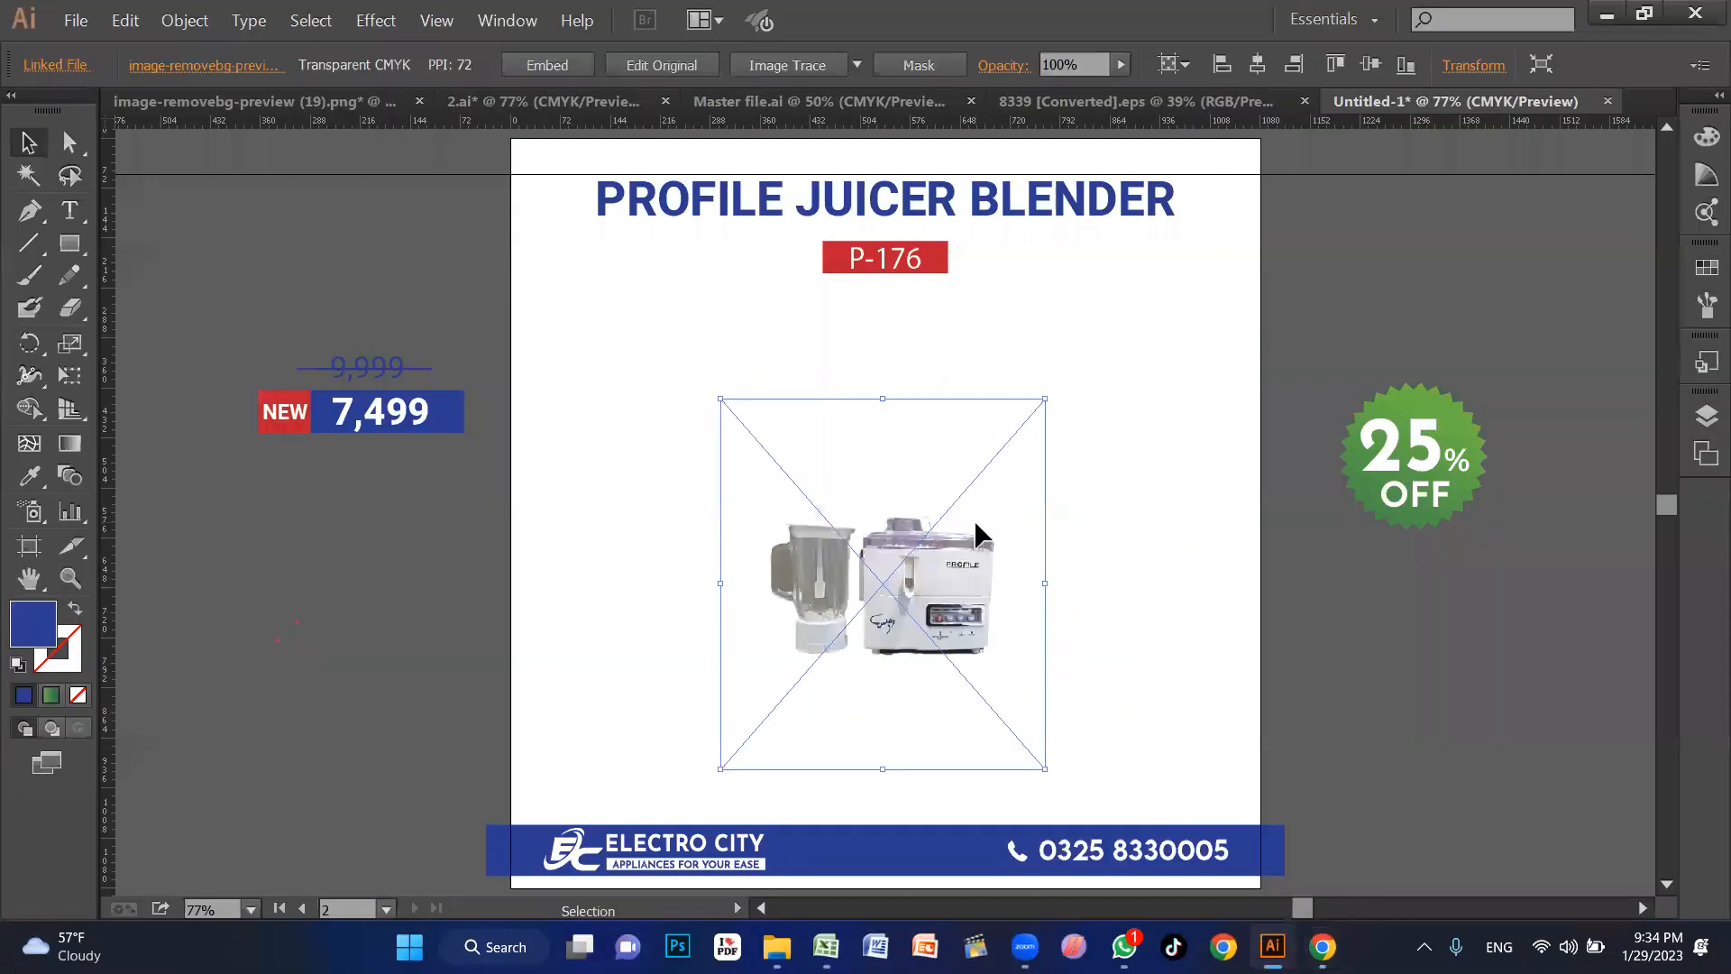
Step: Enlarge the juicer blender cutout proportionally and position it in the middle of the artboard's lower half
{"action": "left_click_drag", "start_coordinate": [1045, 397], "coordinate": [1103, 333]}
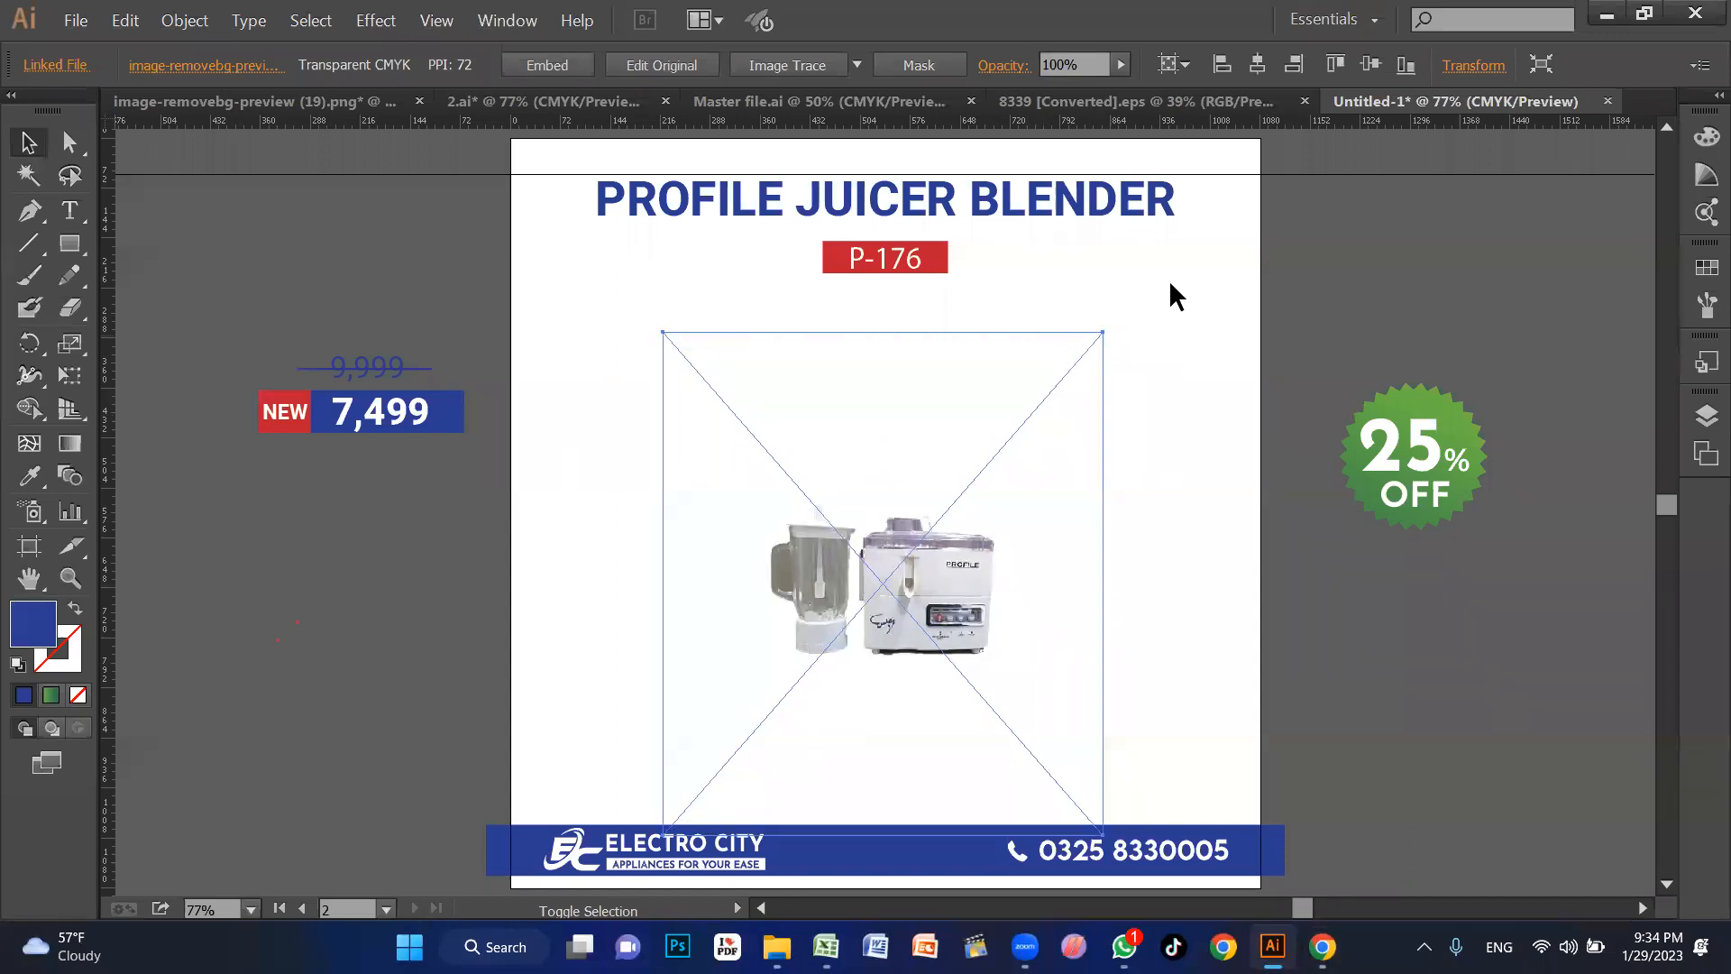
{"action": "left_click_drag", "start_coordinate": [1170, 283], "coordinate": [1151, 274]}
{"action": "left_click_drag", "start_coordinate": [946, 544], "coordinate": [926, 568]}
{"action": "left_click_drag", "start_coordinate": [1132, 305], "coordinate": [1159, 266]}
{"action": "left_click", "coordinate": [1214, 618]}
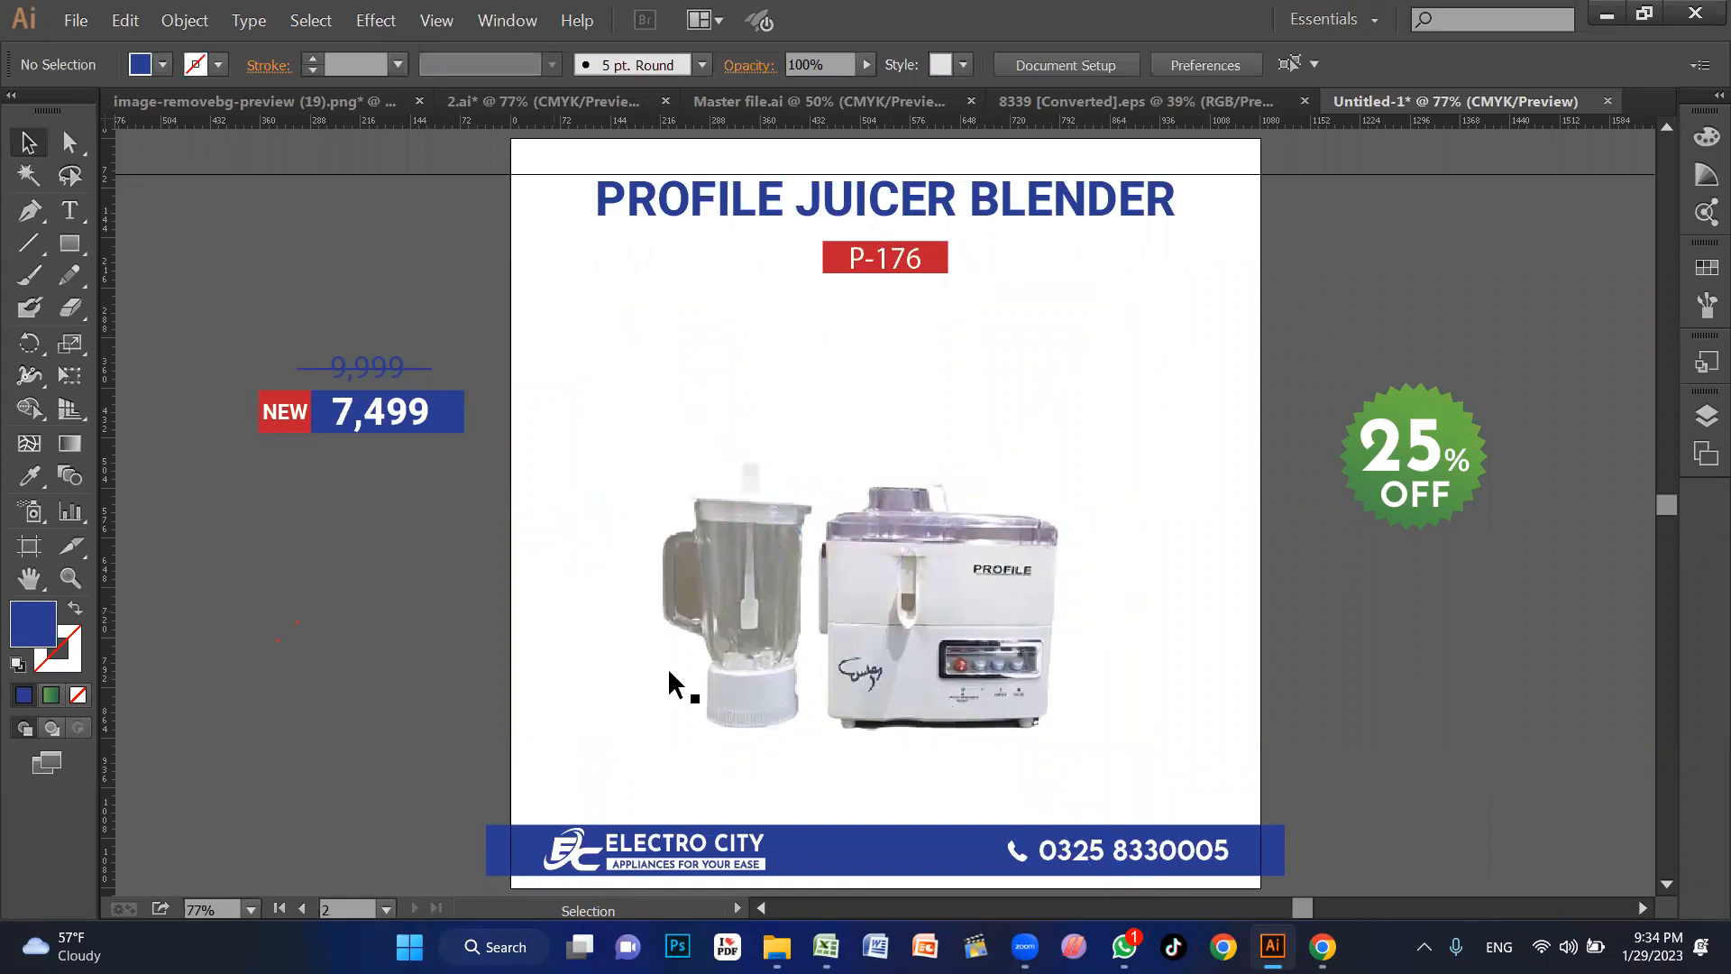
{"action": "left_click", "coordinate": [905, 622]}
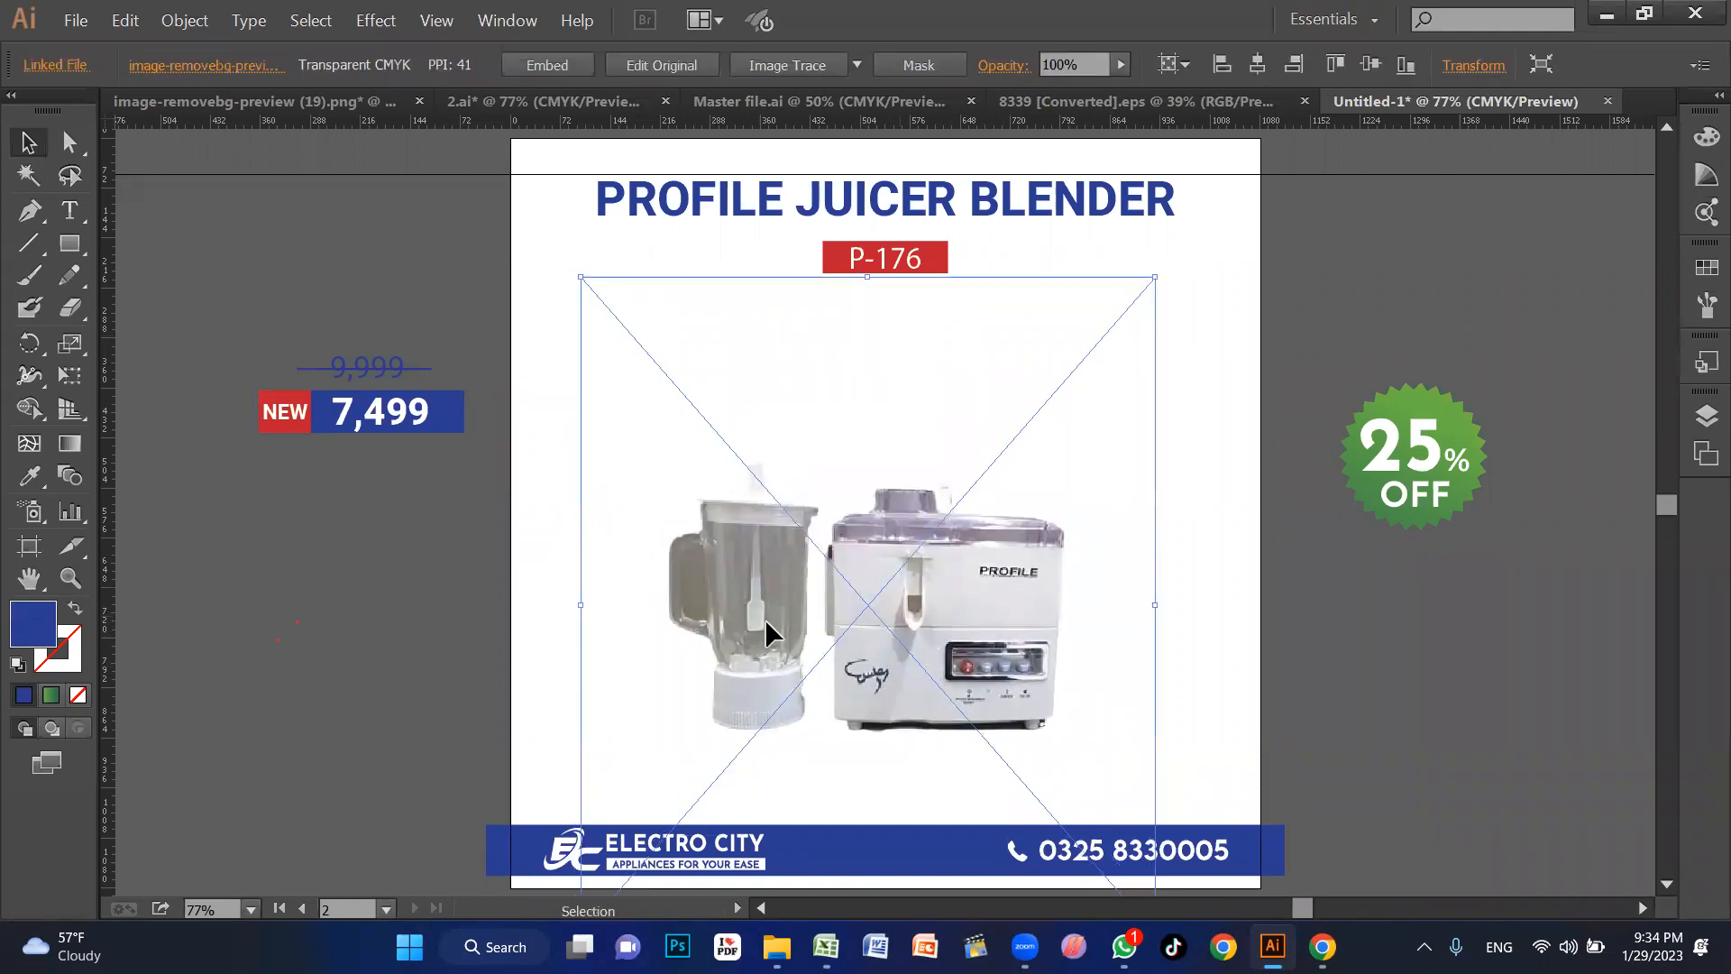
{"action": "left_click", "coordinate": [529, 549]}
{"action": "left_click_drag", "start_coordinate": [927, 590], "coordinate": [929, 589]}
Step: Search Google Images in Chrome for "kitchen background"
{"action": "left_click", "coordinate": [1322, 947]}
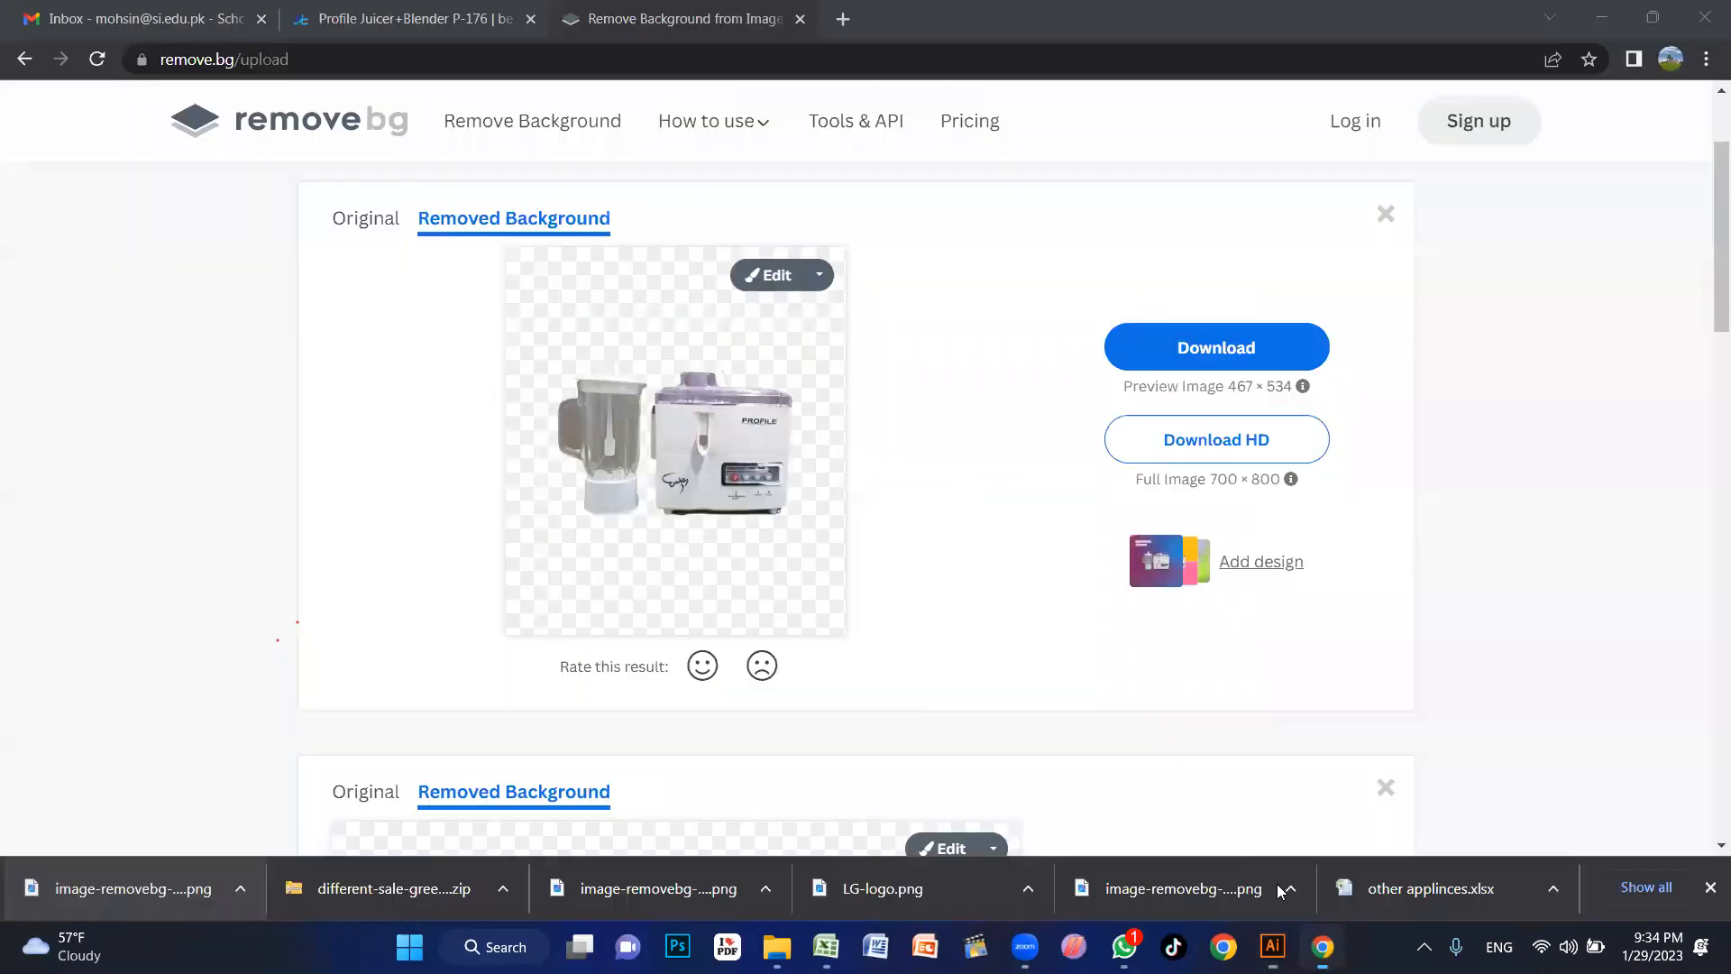
{"action": "left_click", "coordinate": [842, 19]}
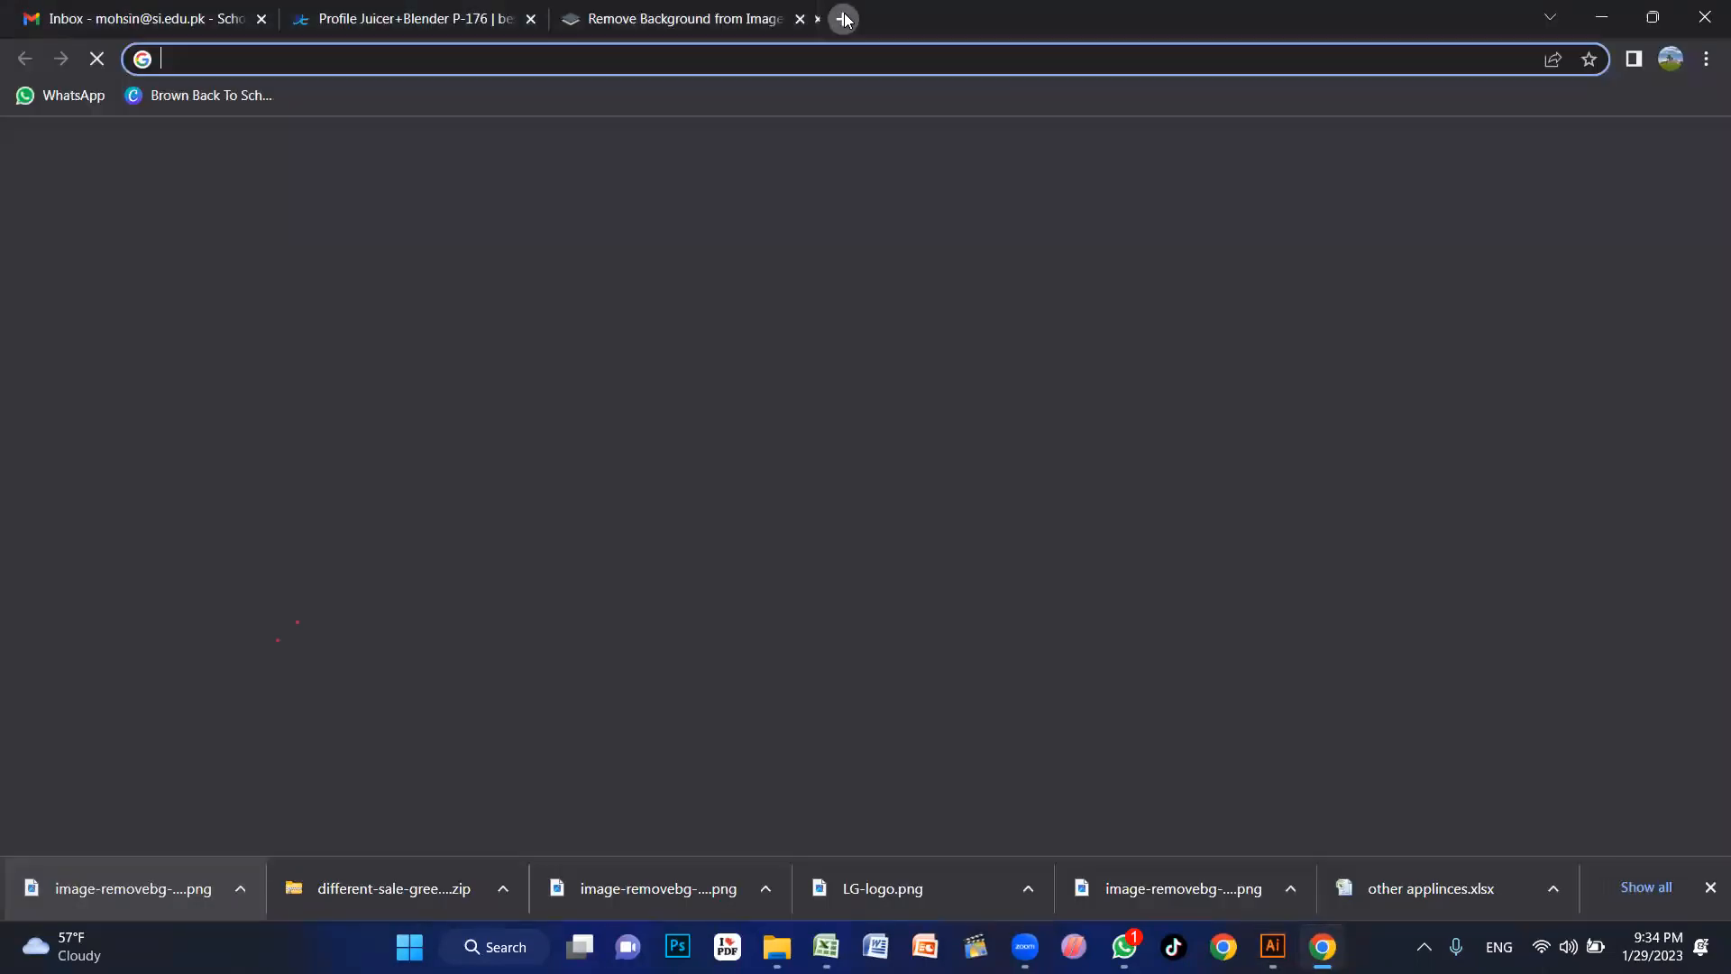
{"action": "type", "text": "KITchen background"}
{"action": "key", "text": "Return"}
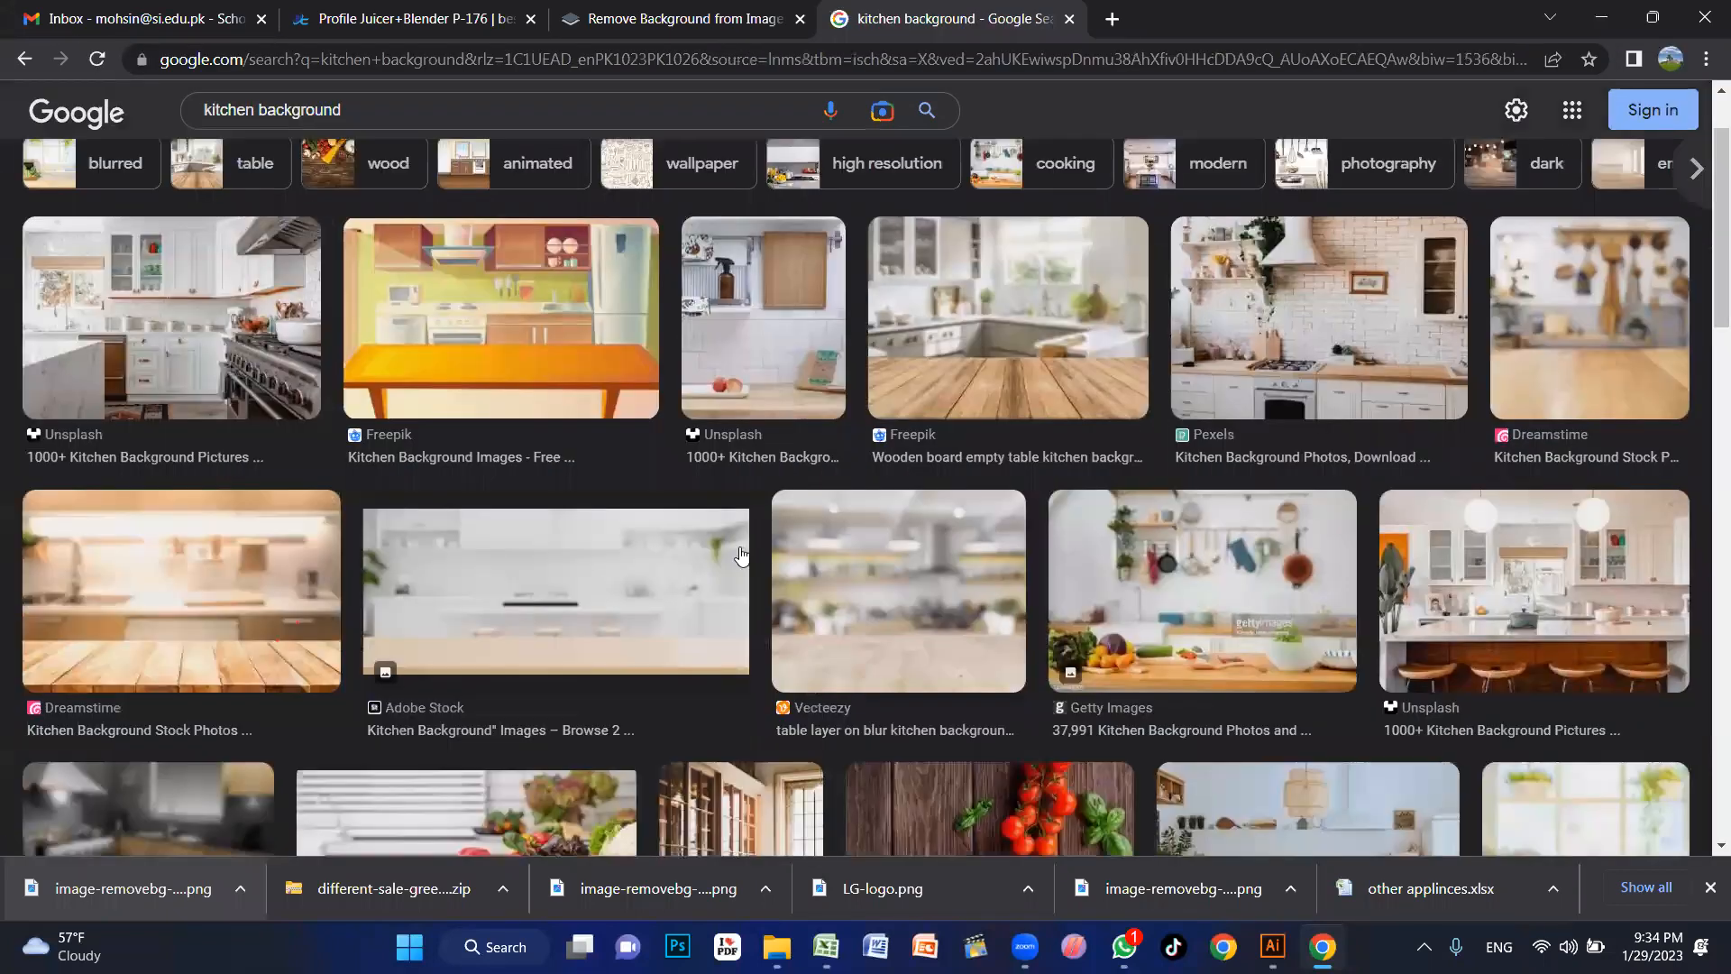
{"action": "scroll", "coordinate": [658, 386], "scroll_direction": "down", "scroll_amount": 3}
Step: Open the blurred kitchen photo with an empty marble table top from Adobe Stock and copy it
{"action": "left_click", "coordinate": [599, 384]}
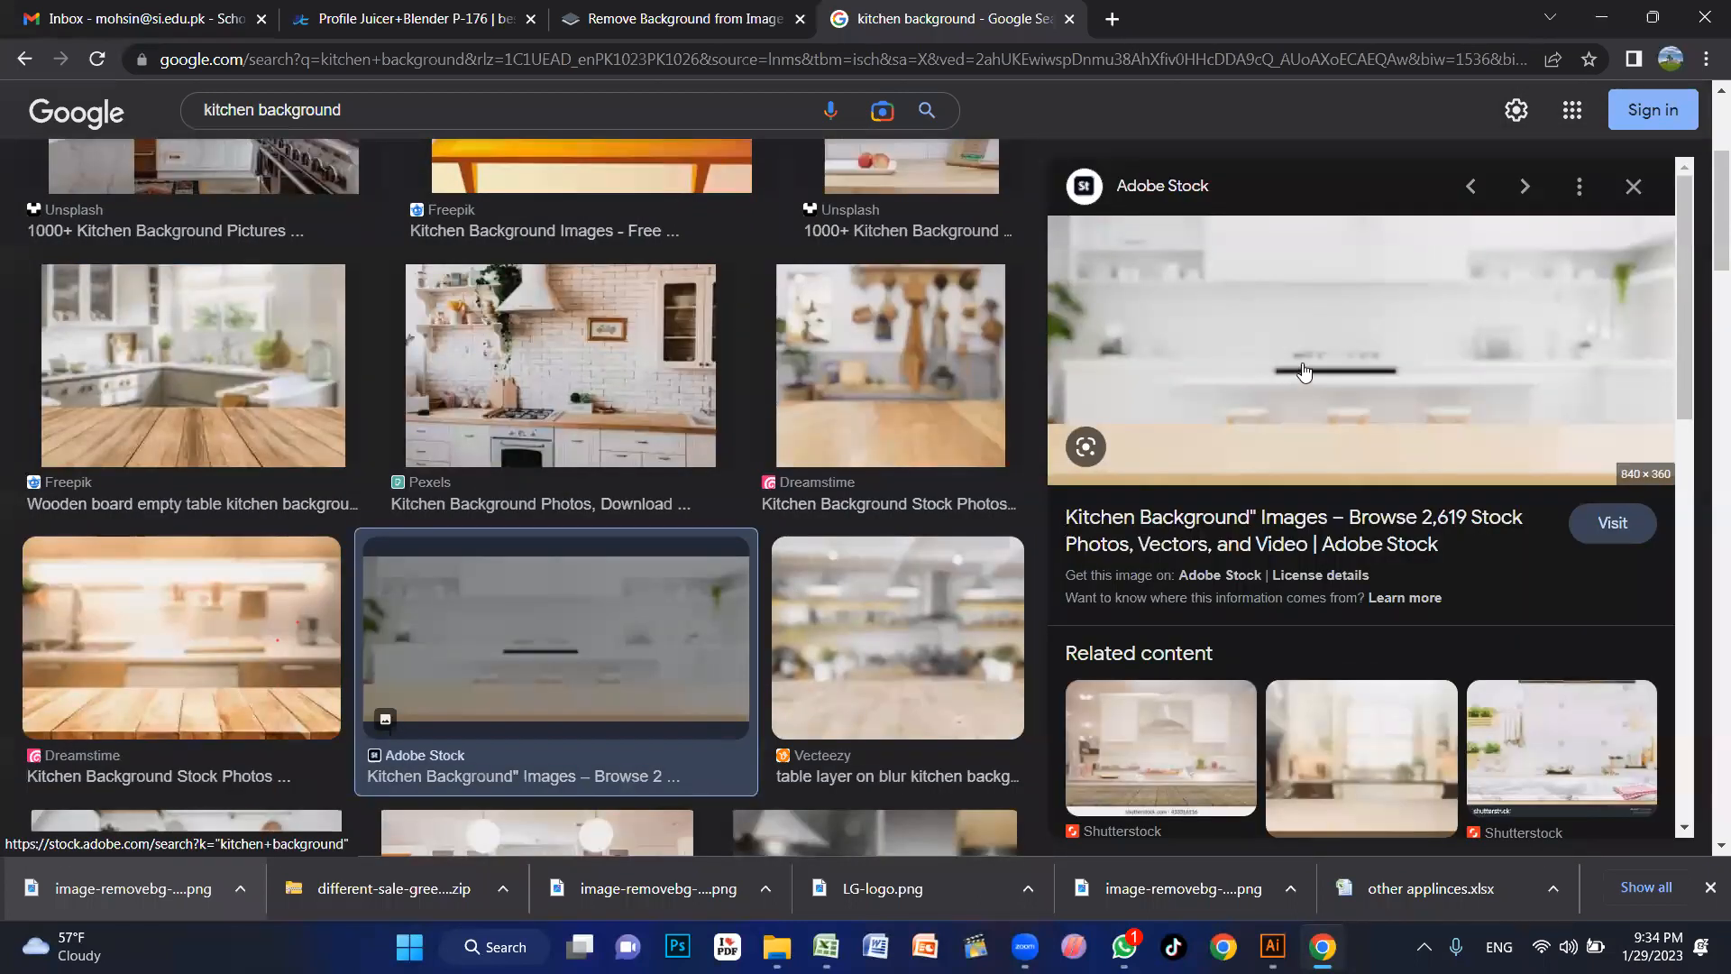
{"action": "left_click", "coordinate": [1361, 753]}
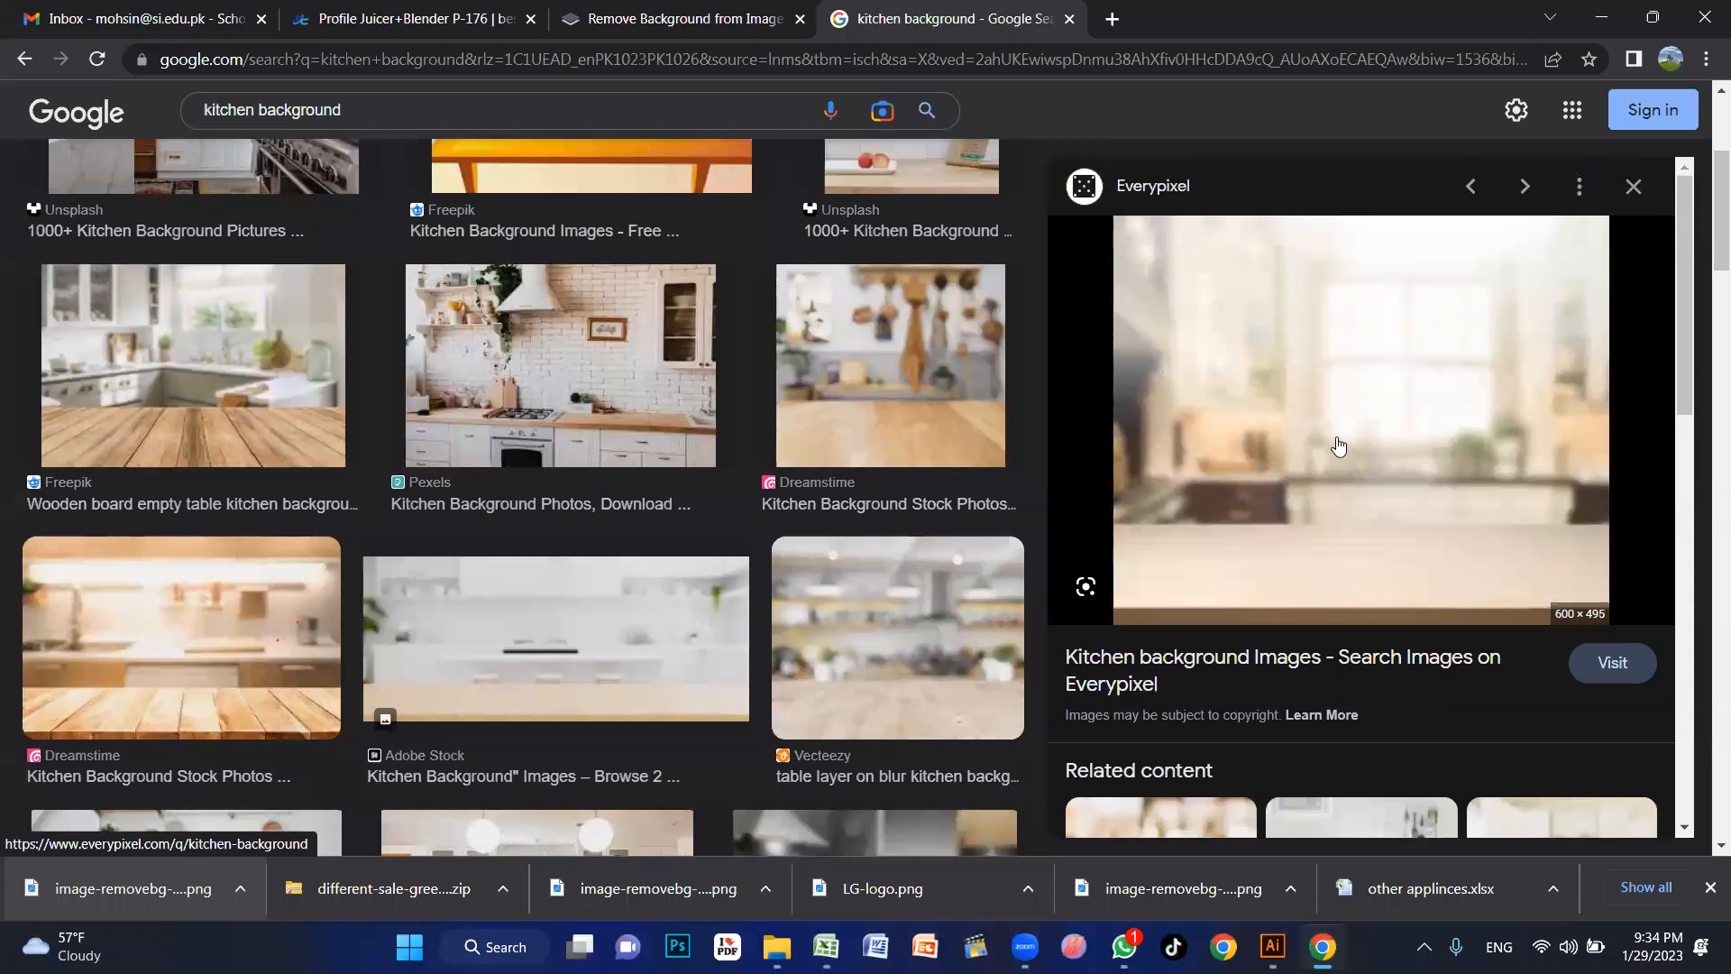
{"action": "scroll", "coordinate": [1335, 440], "scroll_direction": "down", "scroll_amount": 3}
{"action": "scroll", "coordinate": [1340, 426], "scroll_direction": "down", "scroll_amount": 1}
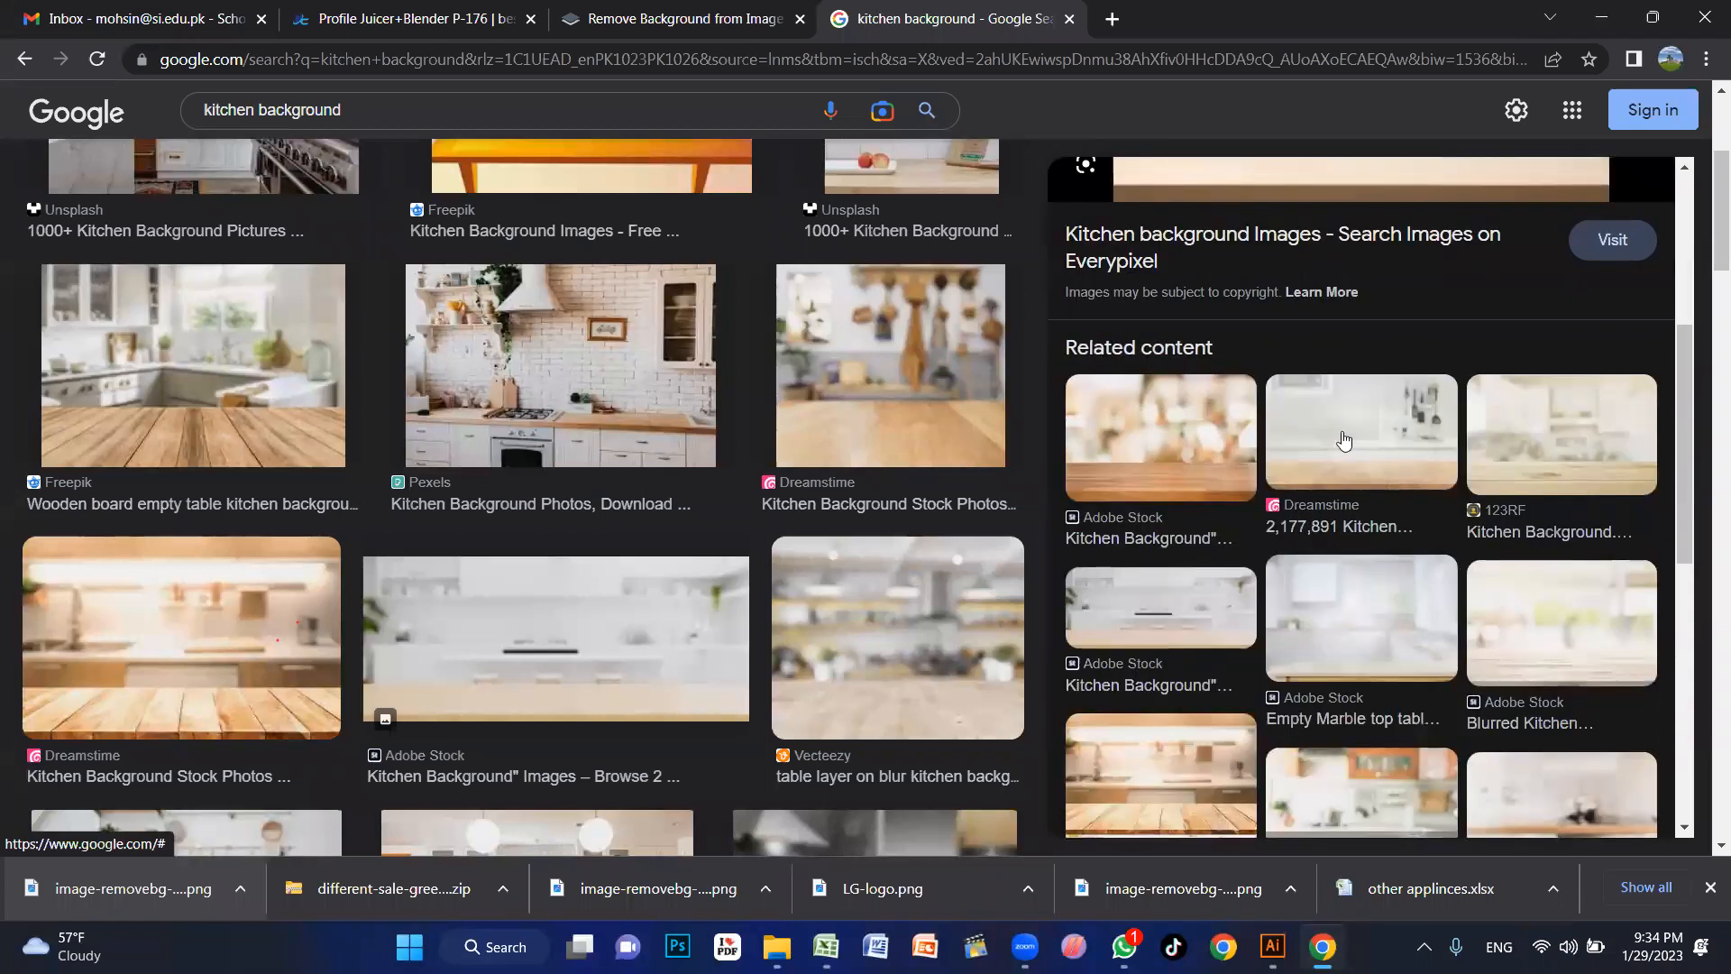
{"action": "left_click", "coordinate": [1362, 623]}
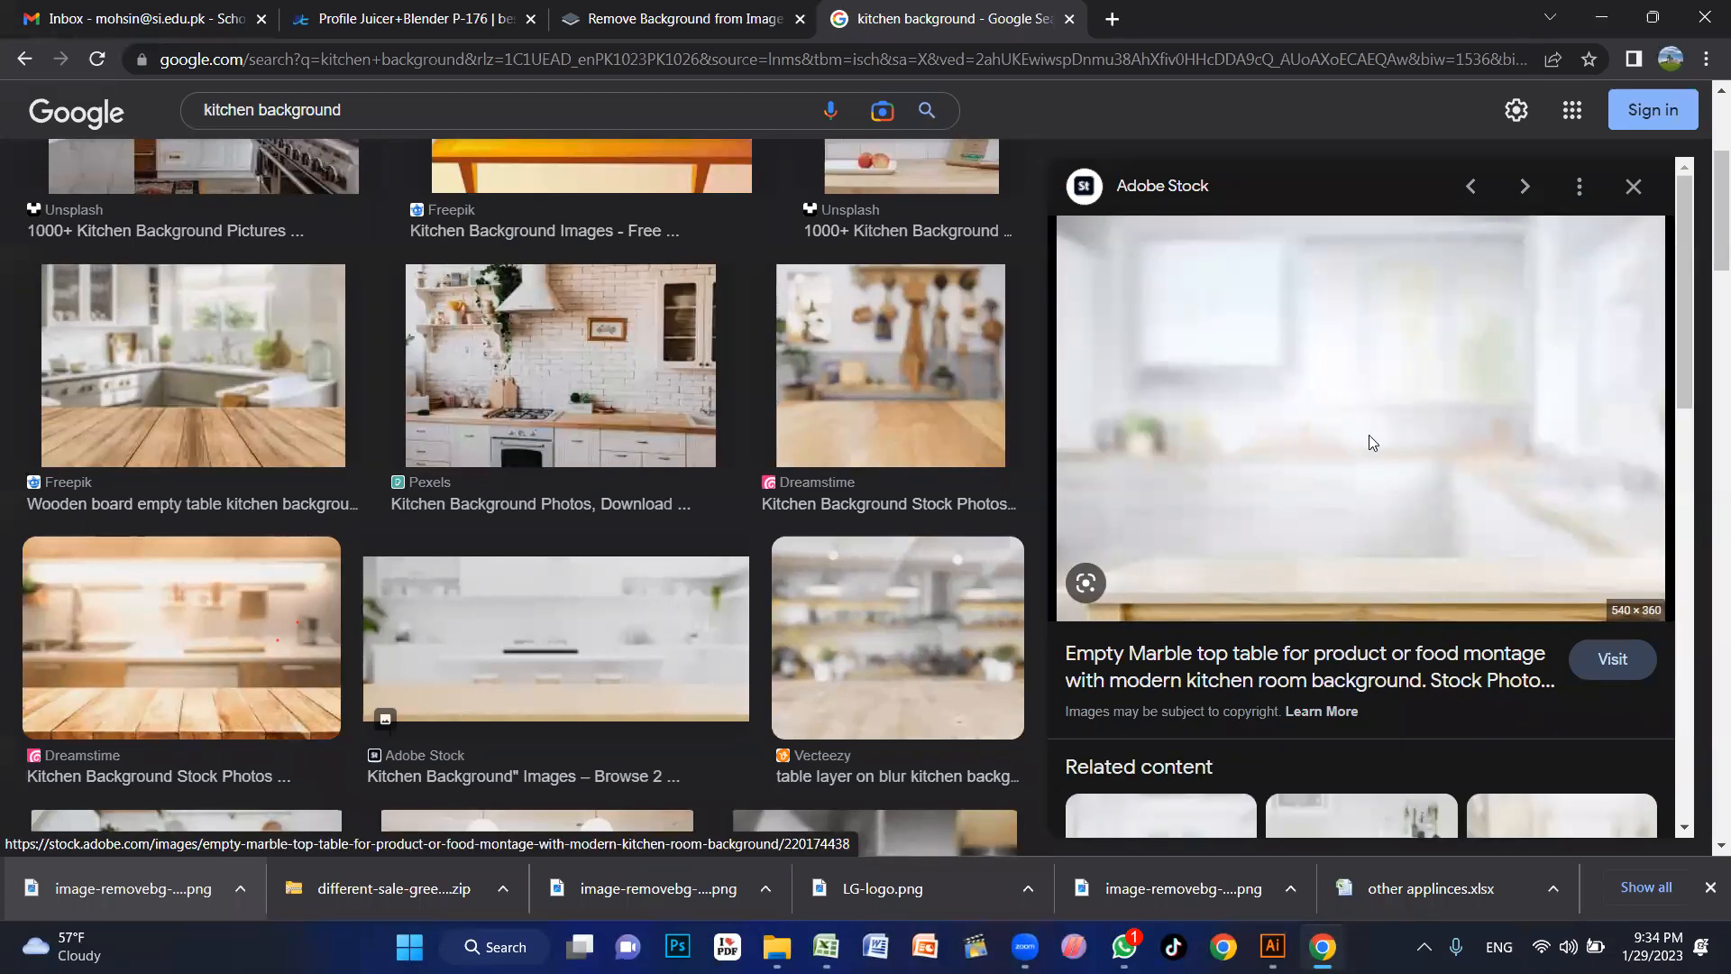
Step: Paste the kitchen photo into the Illustrator poster, enlarge it over the artboard and send it to the back
{"action": "left_click", "coordinate": [1273, 946]}
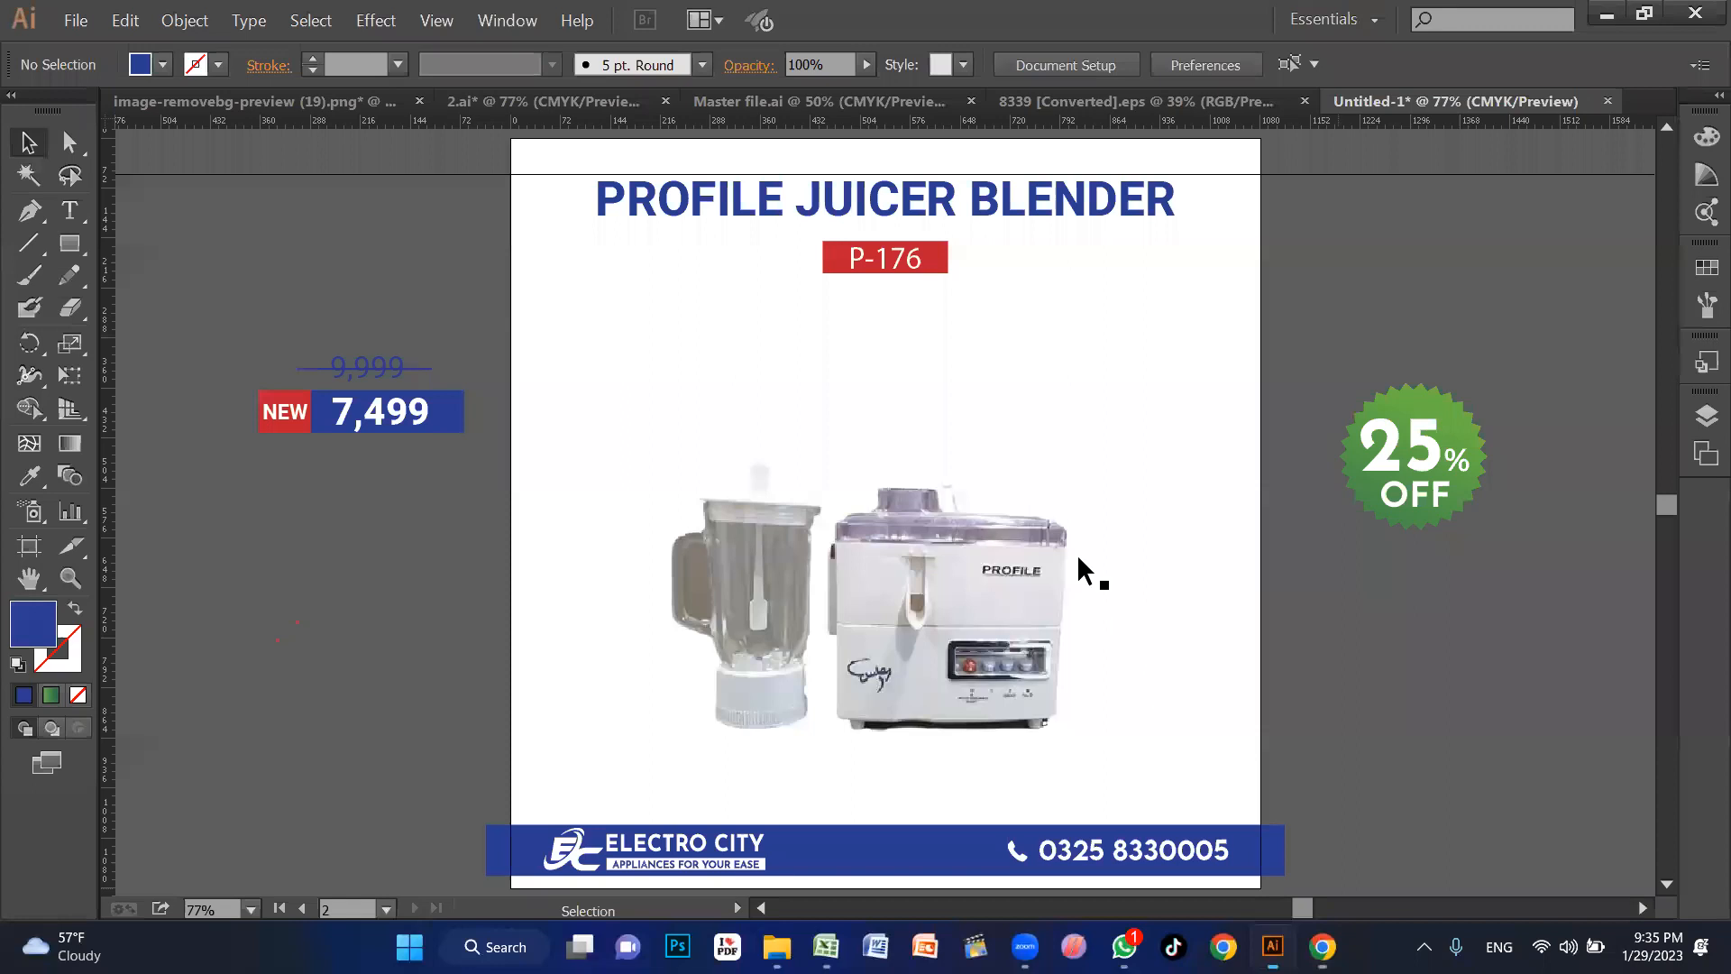
{"action": "key", "text": "ctrl+v"}
{"action": "left_click_drag", "start_coordinate": [1075, 388], "coordinate": [1429, 20]}
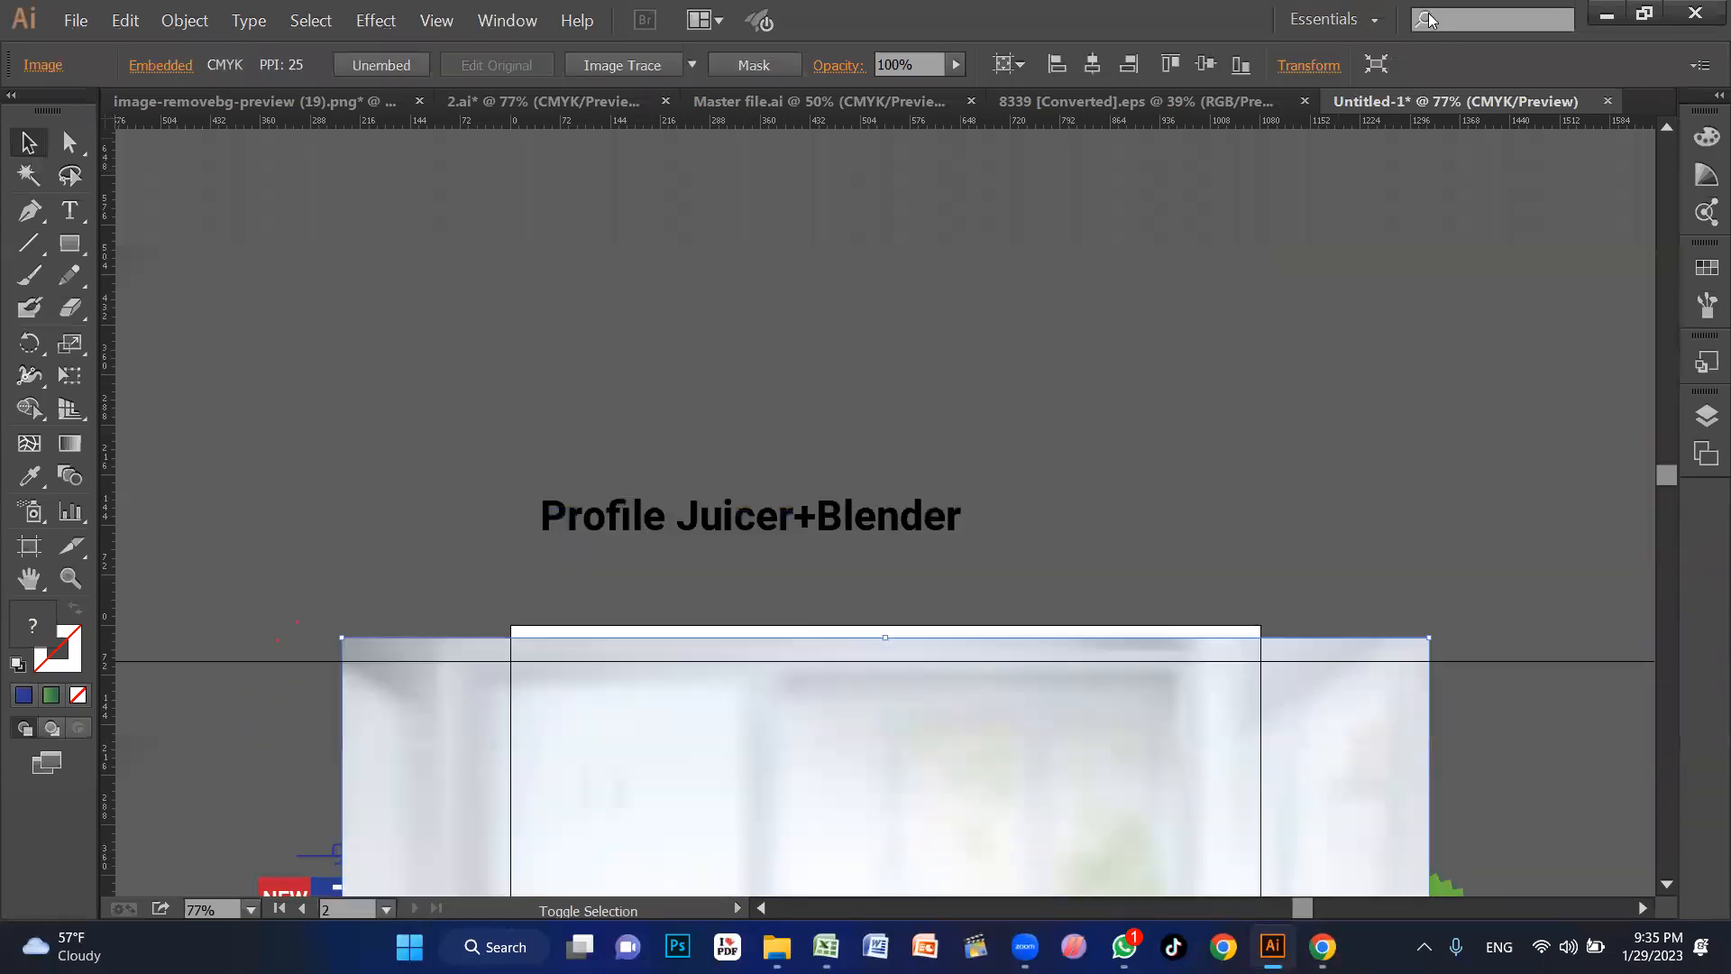
{"action": "scroll", "coordinate": [1430, 19], "scroll_direction": "down", "scroll_amount": 5}
{"action": "left_click_drag", "start_coordinate": [1277, 397], "coordinate": [1280, 375]}
{"action": "key", "text": "a"}
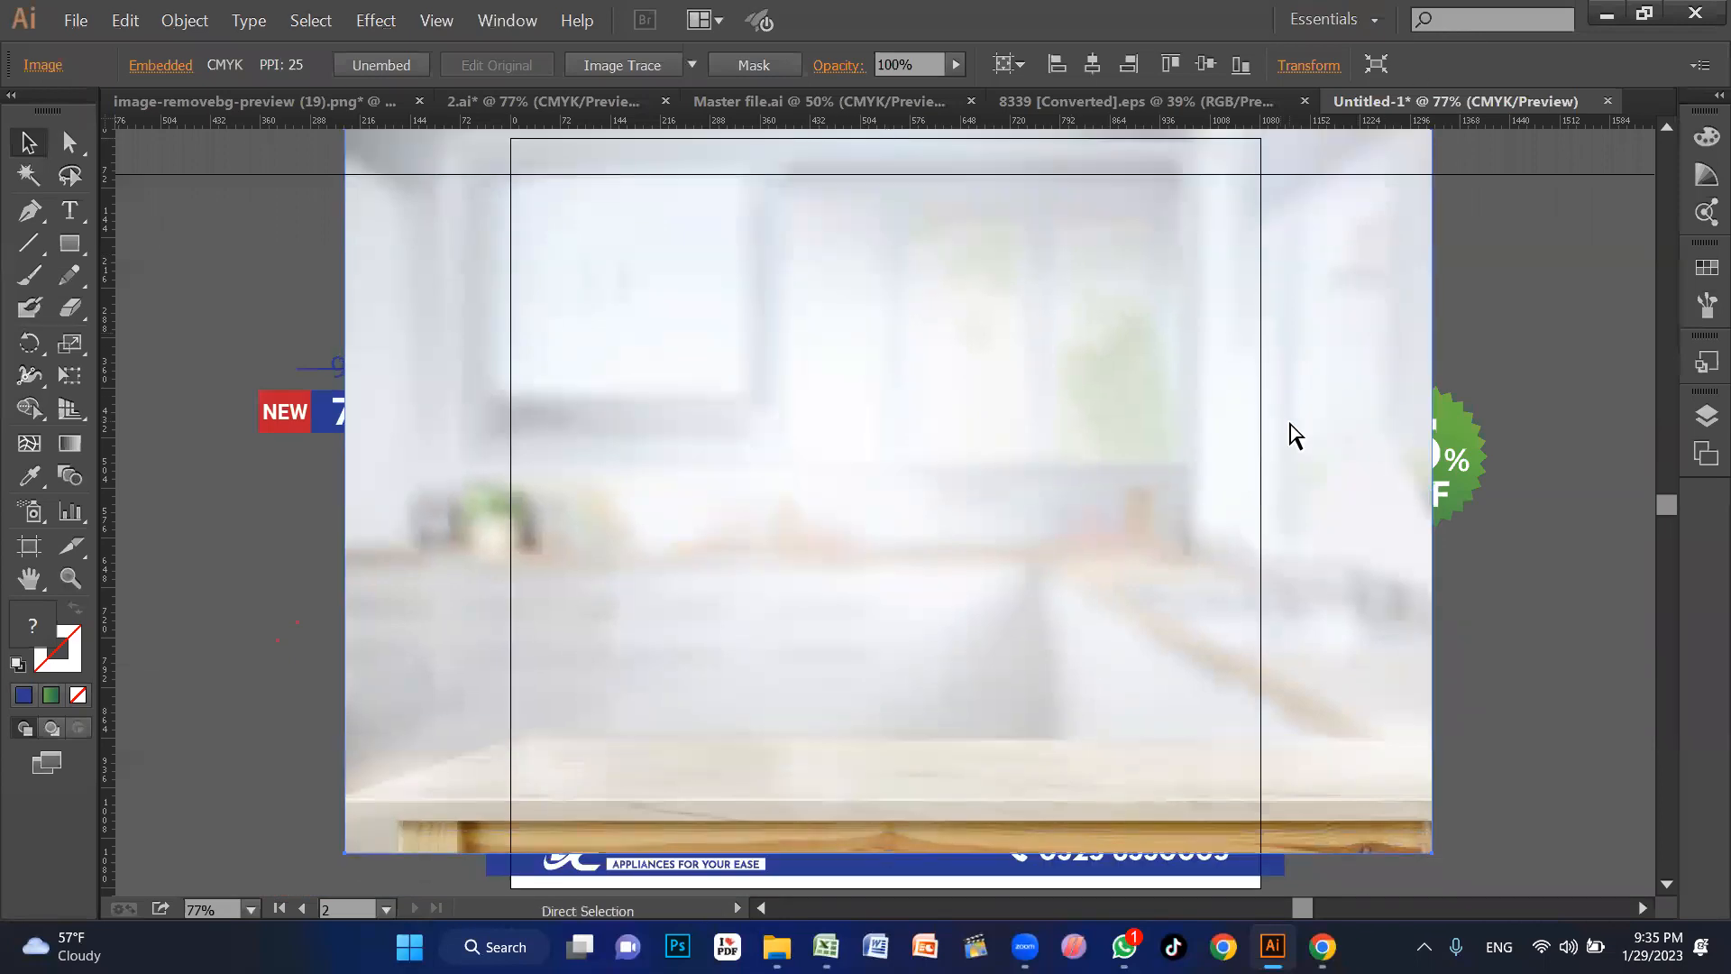
{"action": "key", "text": "ctrl+shift+["}
{"action": "key", "text": "z"}
{"action": "left_click", "coordinate": [1037, 469], "text": "alt"}
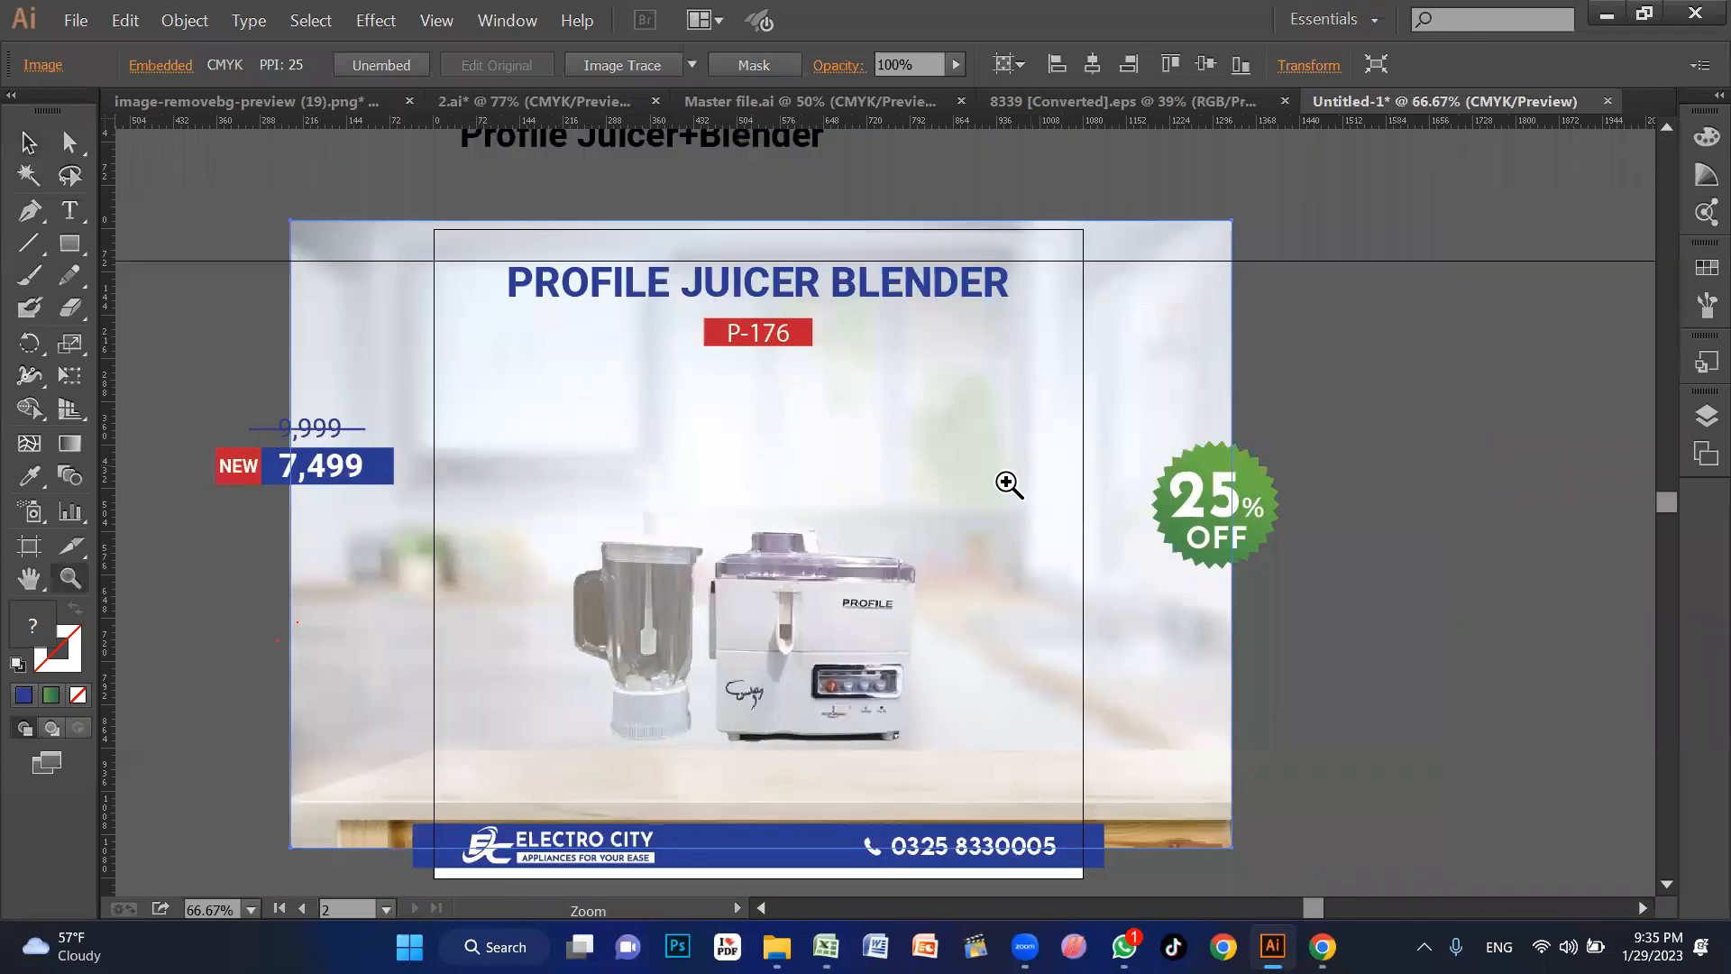
Step: Adjust the juicer blender so it stands on the kitchen table top, and lock the background photo
{"action": "key", "text": "space"}
{"action": "left_click_drag", "start_coordinate": [938, 531], "coordinate": [1022, 477]}
{"action": "key", "text": "v"}
{"action": "left_click_drag", "start_coordinate": [857, 579], "coordinate": [859, 619]}
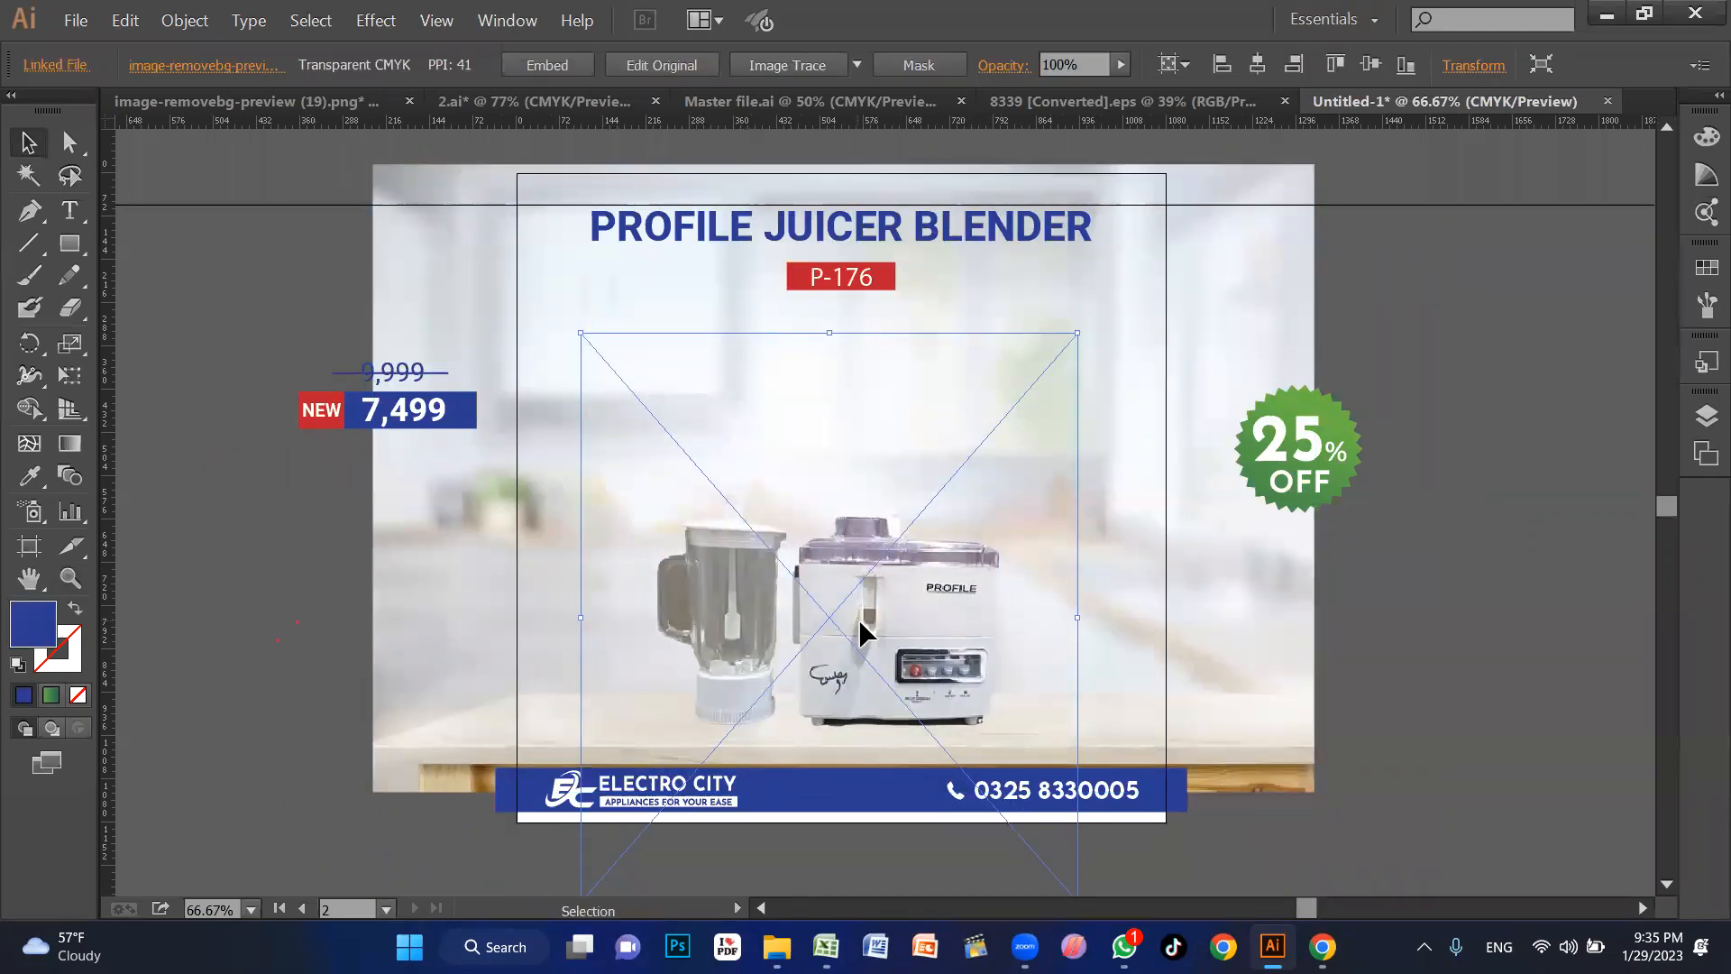
{"action": "left_click", "coordinate": [1339, 615]}
{"action": "left_click", "coordinate": [1226, 590]}
{"action": "key", "text": "ctrl+2"}
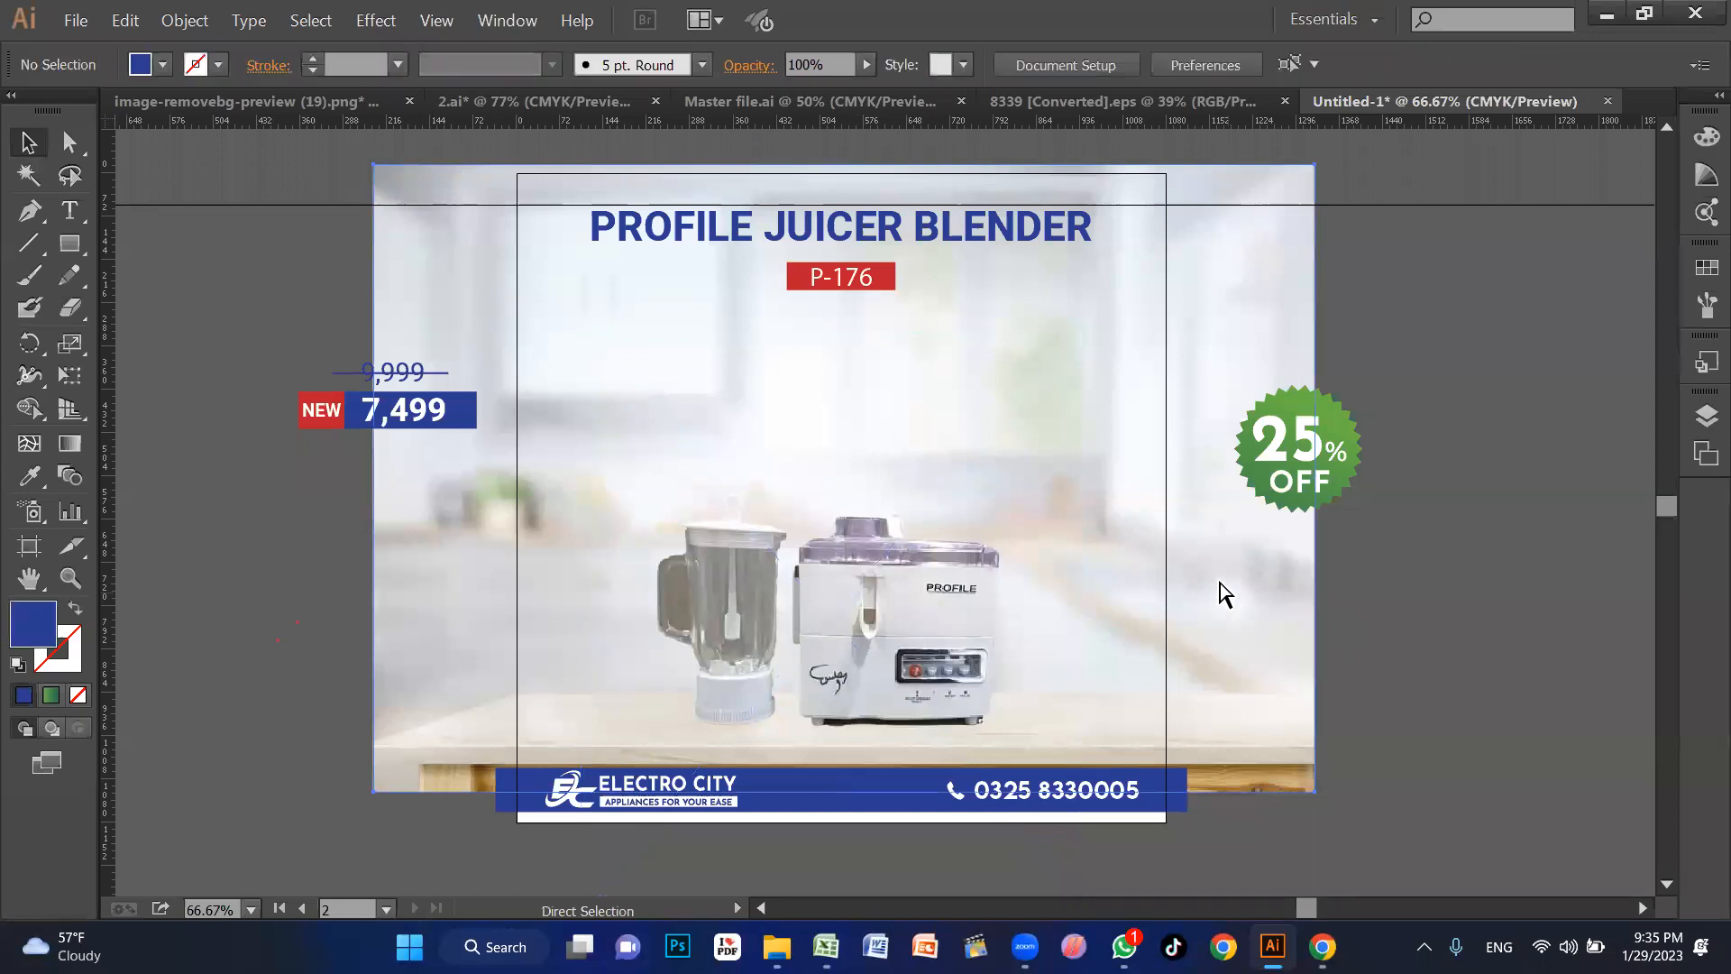
Step: Move the price group to the poster's right side and the 25% OFF badge to its upper left
{"action": "left_click", "coordinate": [496, 496]}
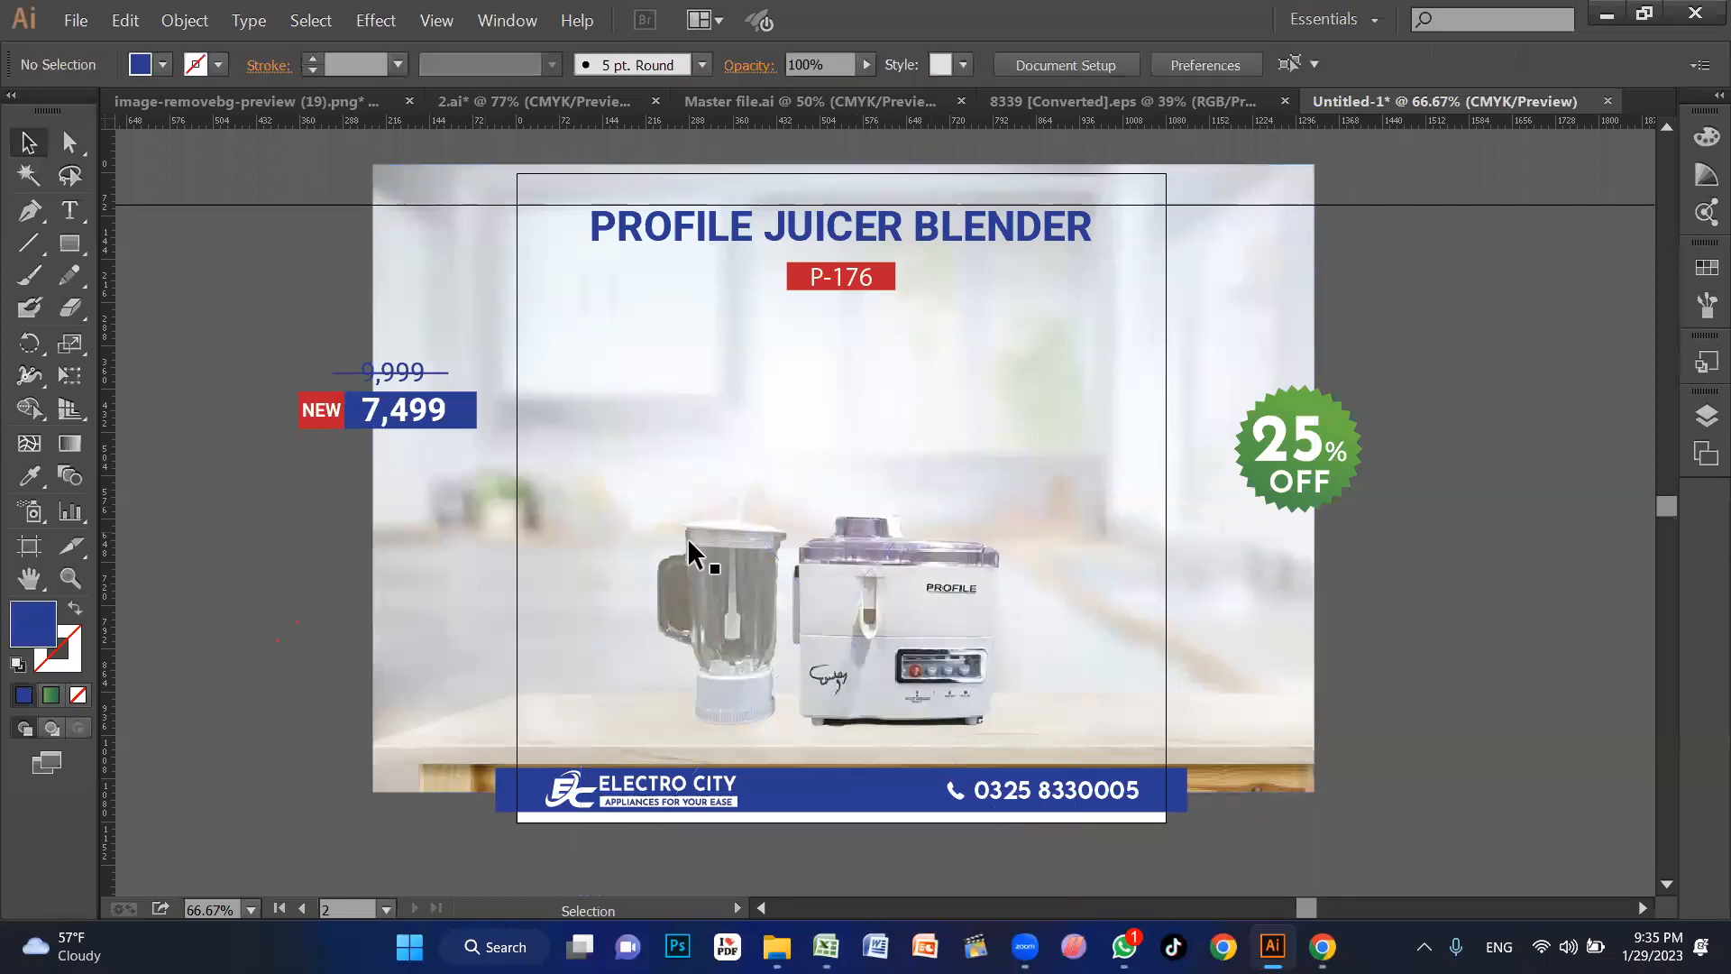
{"action": "left_click_drag", "start_coordinate": [448, 475], "coordinate": [402, 401]}
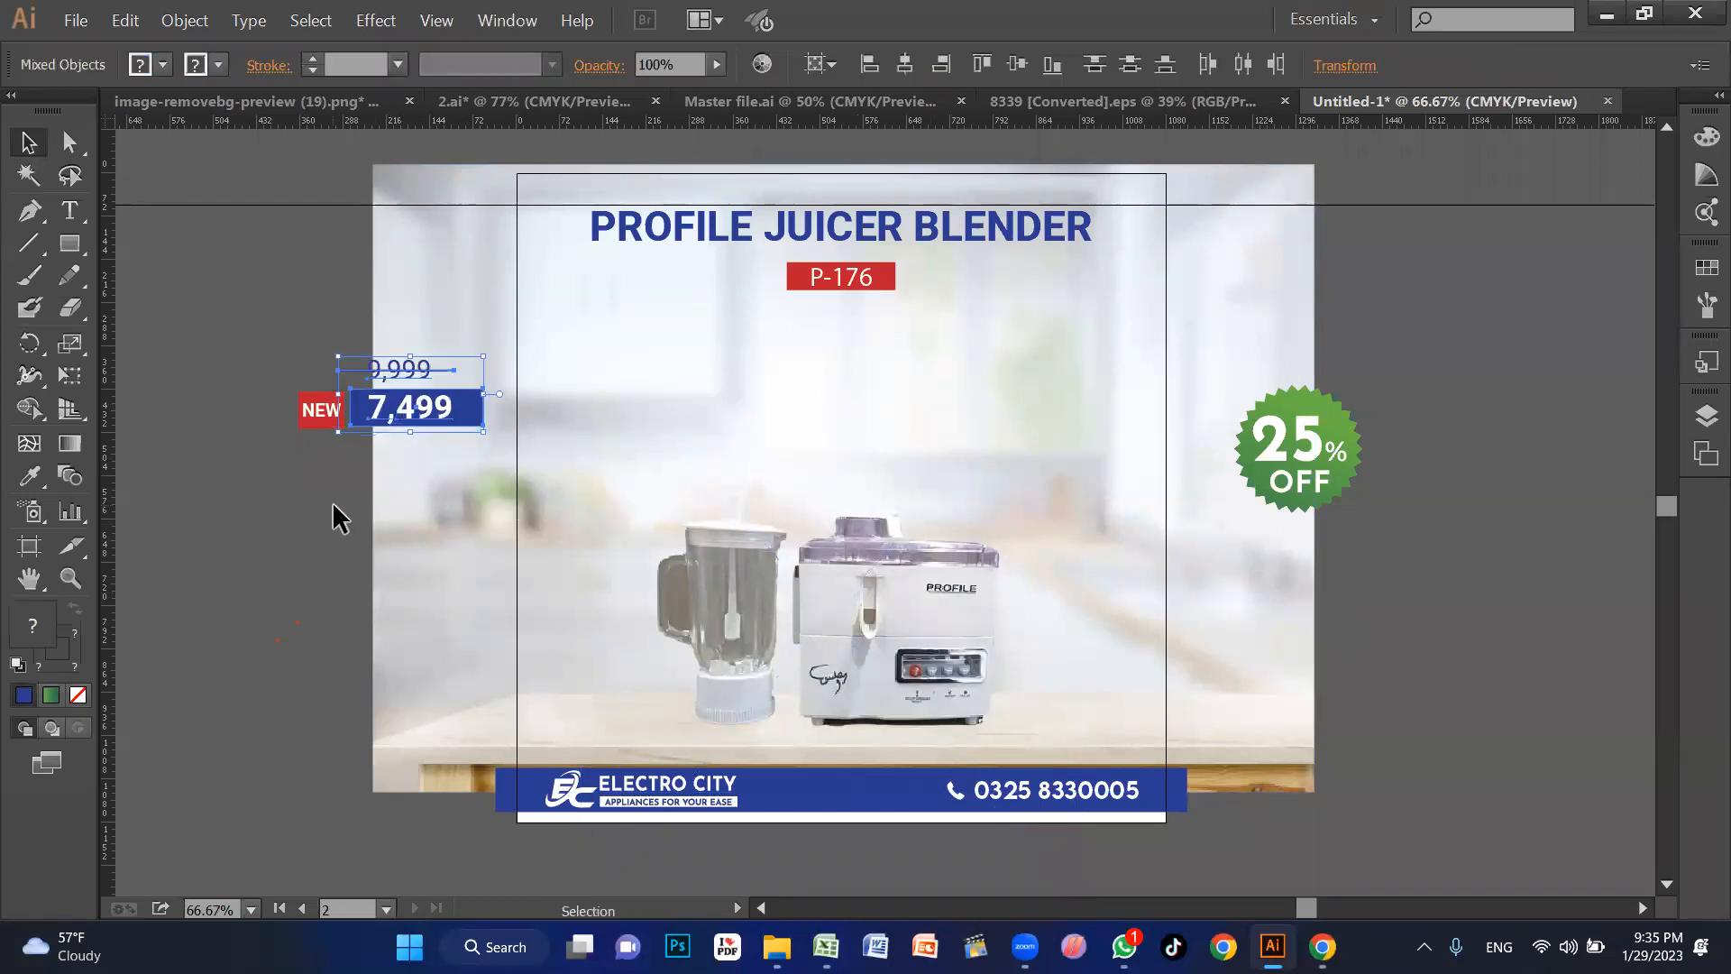
{"action": "left_click_drag", "start_coordinate": [307, 502], "coordinate": [483, 328]}
{"action": "left_click_drag", "start_coordinate": [429, 433], "coordinate": [1074, 460]}
{"action": "left_click_drag", "start_coordinate": [1316, 478], "coordinate": [702, 490]}
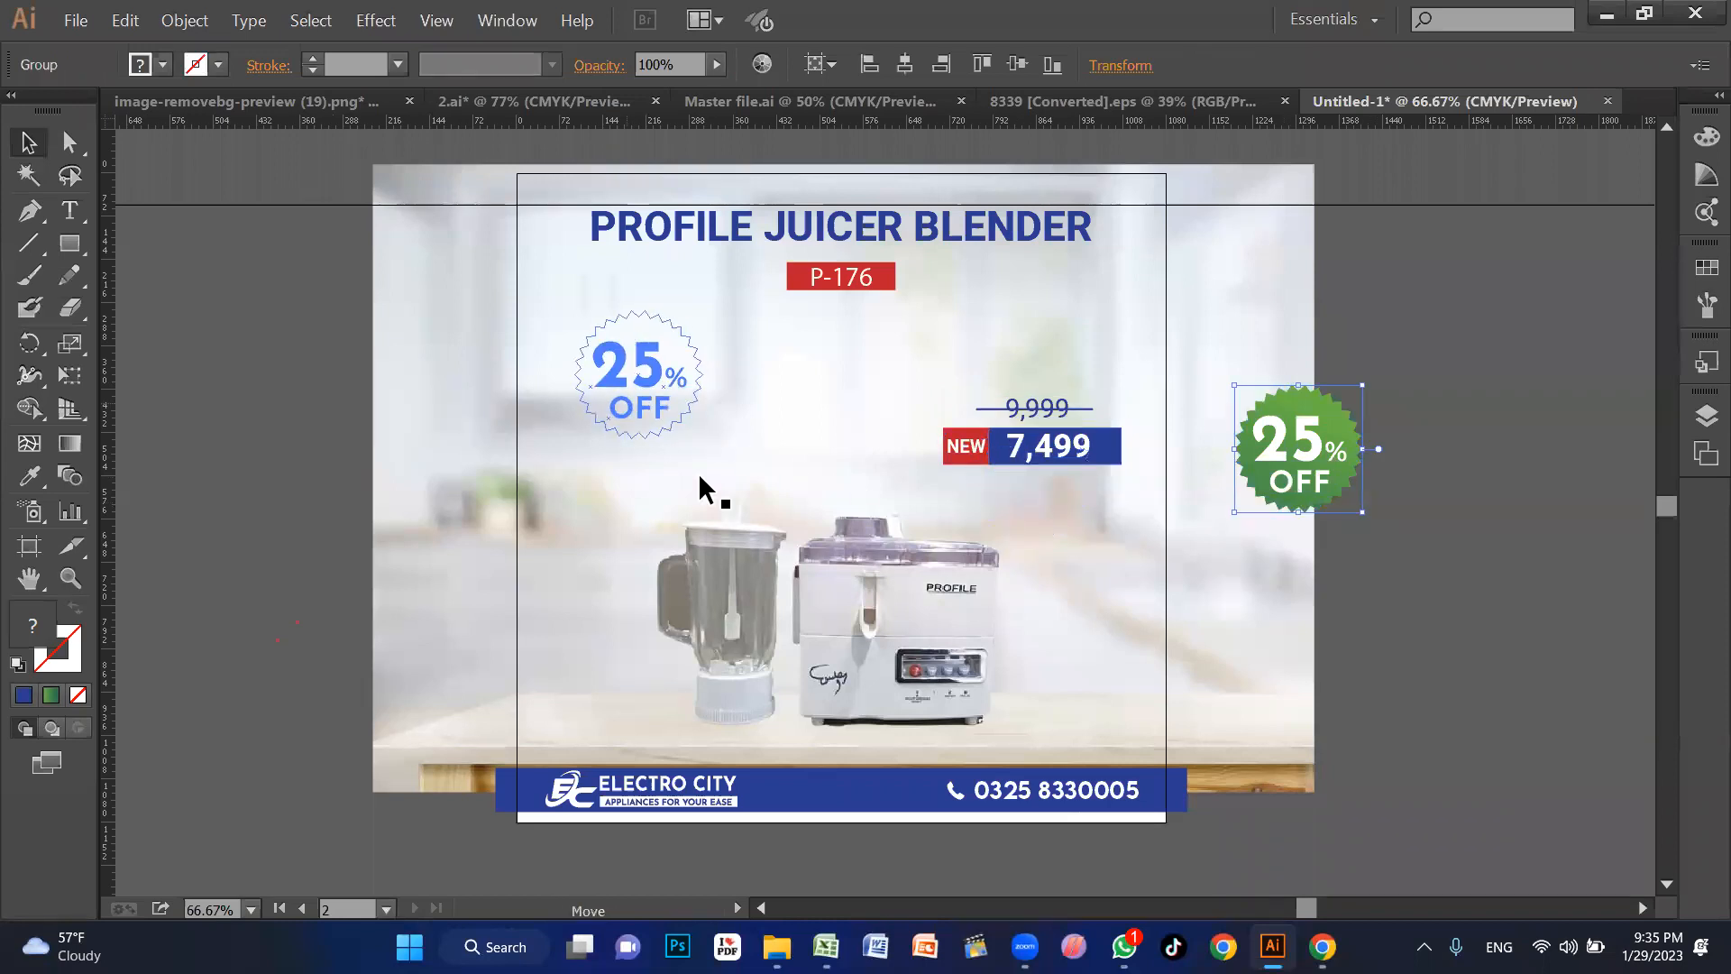
Step: Move the juicer blender left along the table, beneath the 25% OFF badge
{"action": "left_click", "coordinate": [869, 620]}
{"action": "left_click_drag", "start_coordinate": [1194, 512], "coordinate": [1014, 408]}
{"action": "left_click", "coordinate": [762, 654]}
{"action": "left_click_drag", "start_coordinate": [860, 642], "coordinate": [767, 642]}
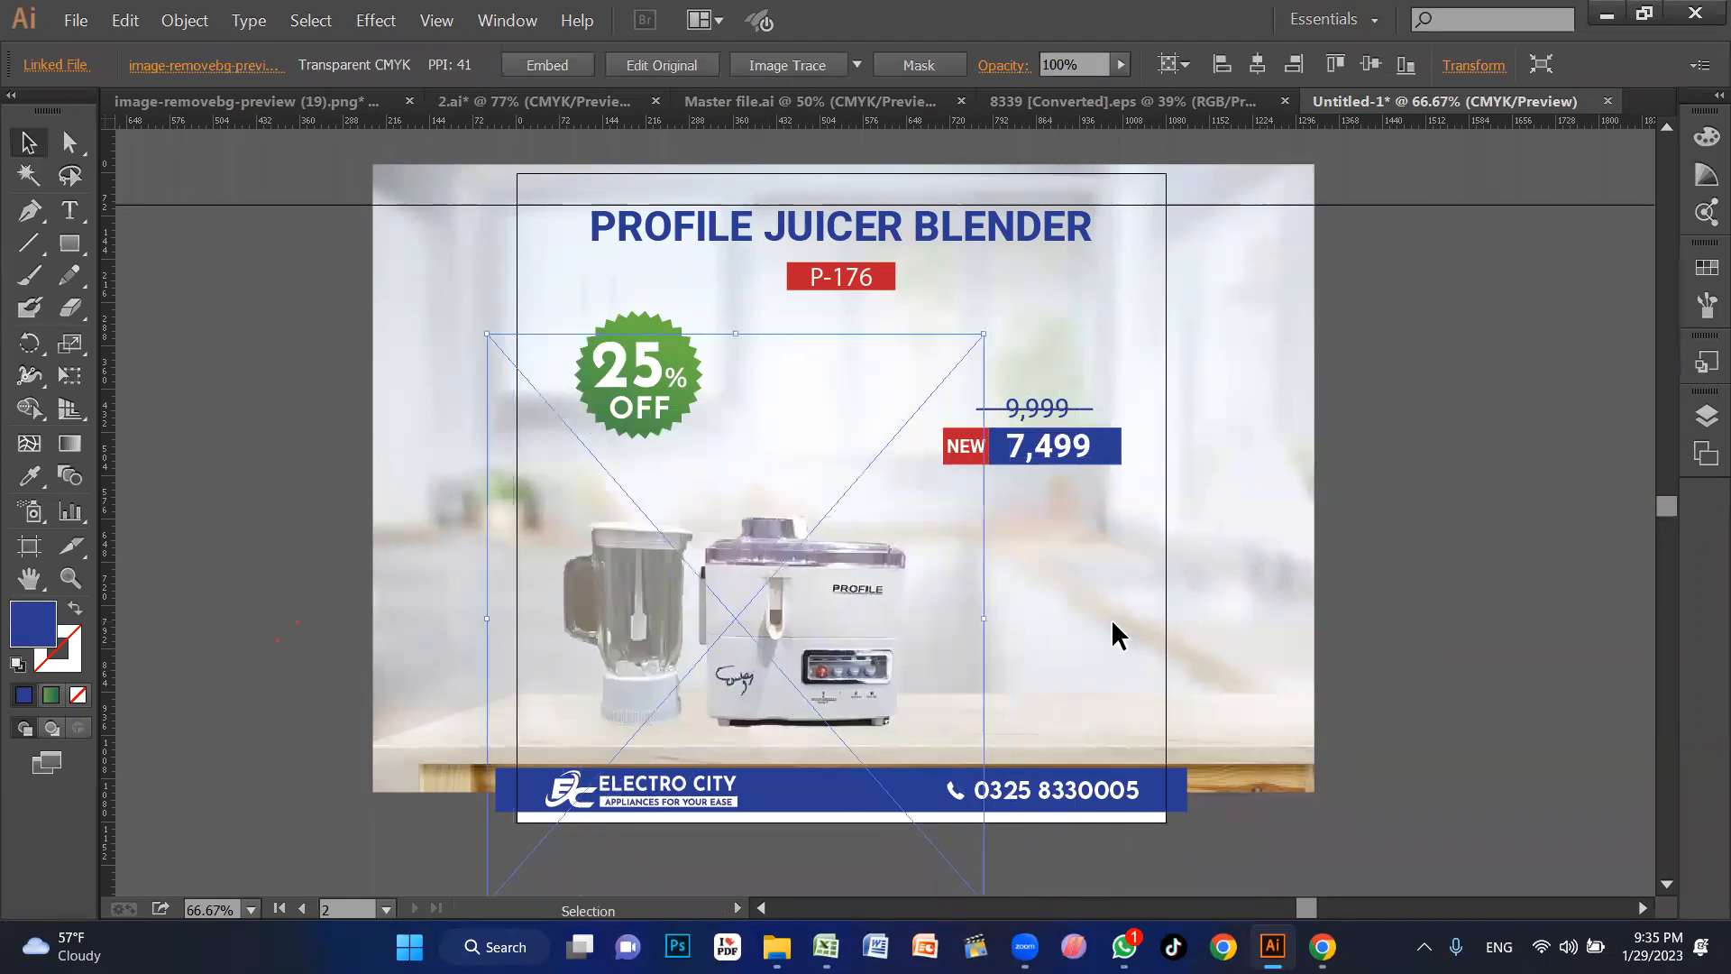
{"action": "left_click", "coordinate": [1113, 624]}
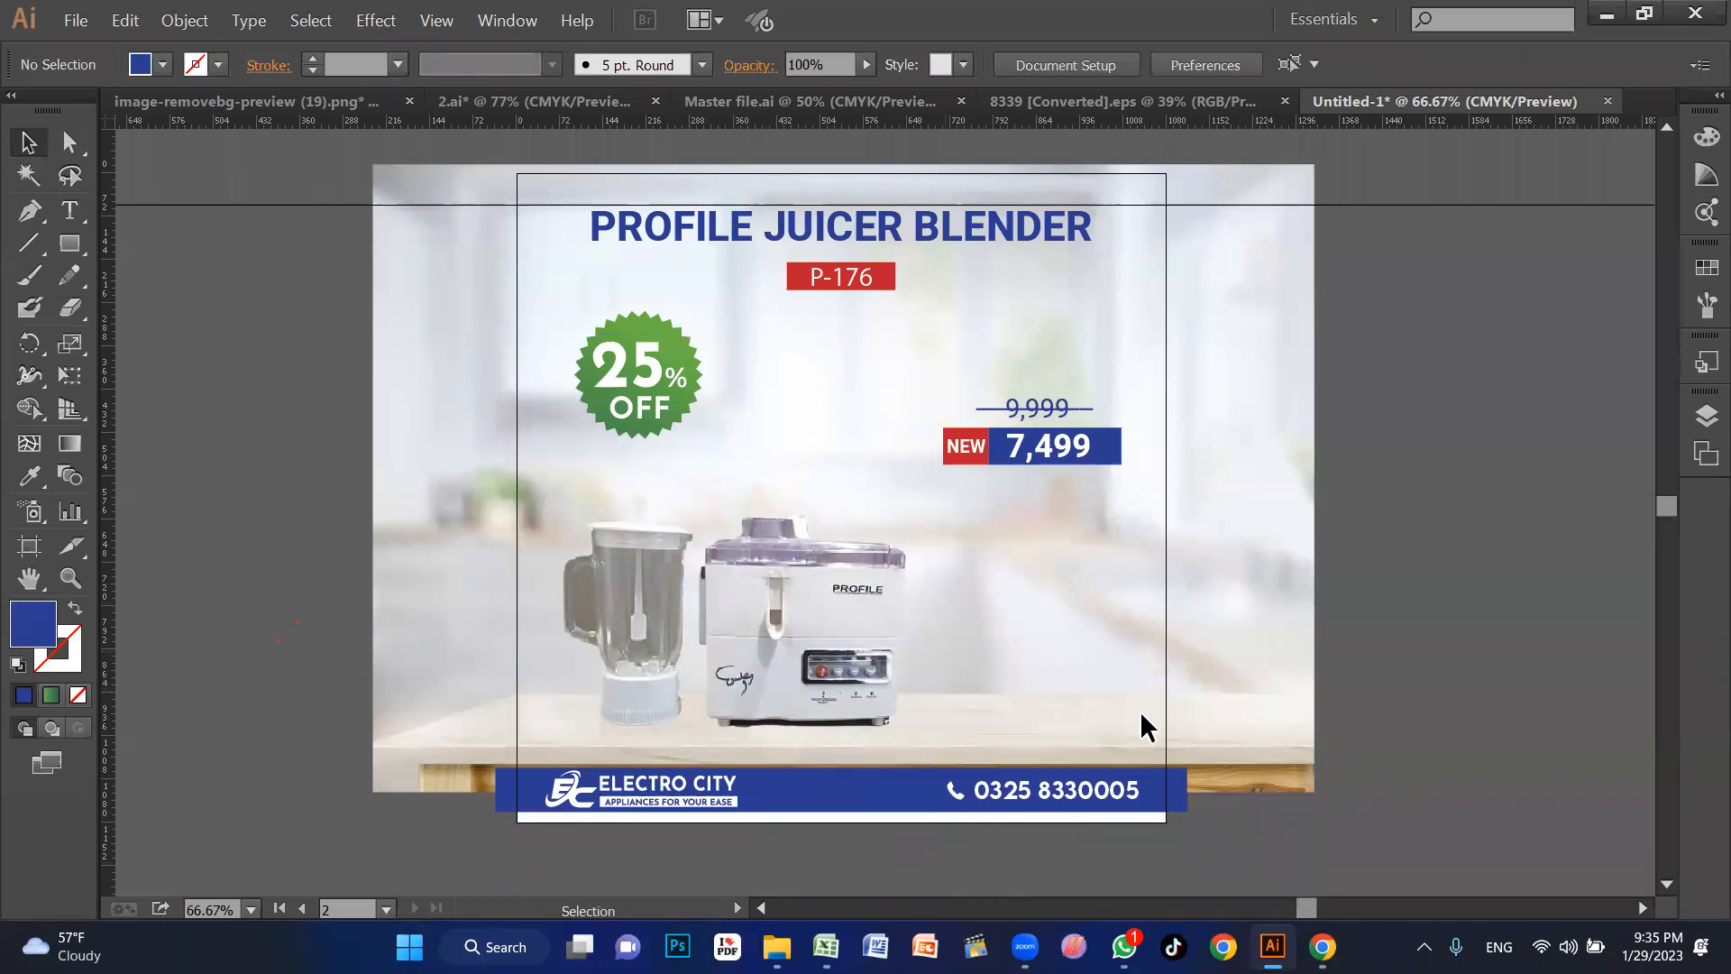
Step: Search Google Images in Chrome for "mango shake" and copy the Recipedia milkshake photo with mangoes
{"action": "left_click", "coordinate": [1323, 944]}
{"action": "left_click", "coordinate": [191, 112]}
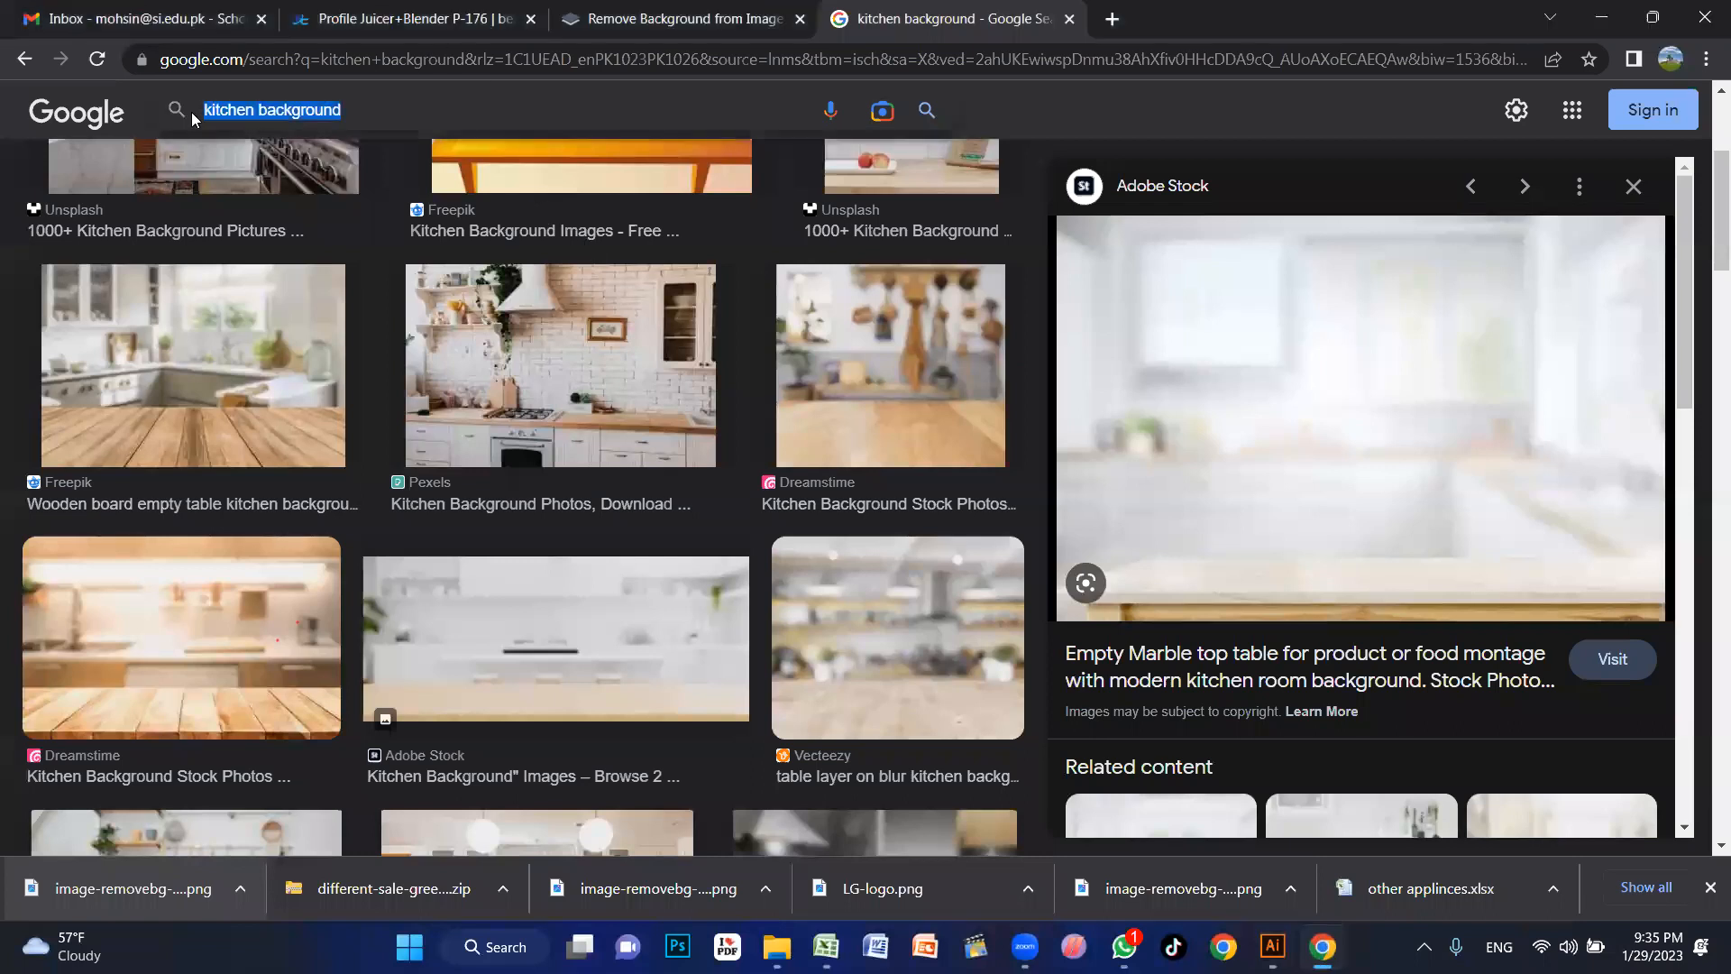
{"action": "type", "text": "mango shake"}
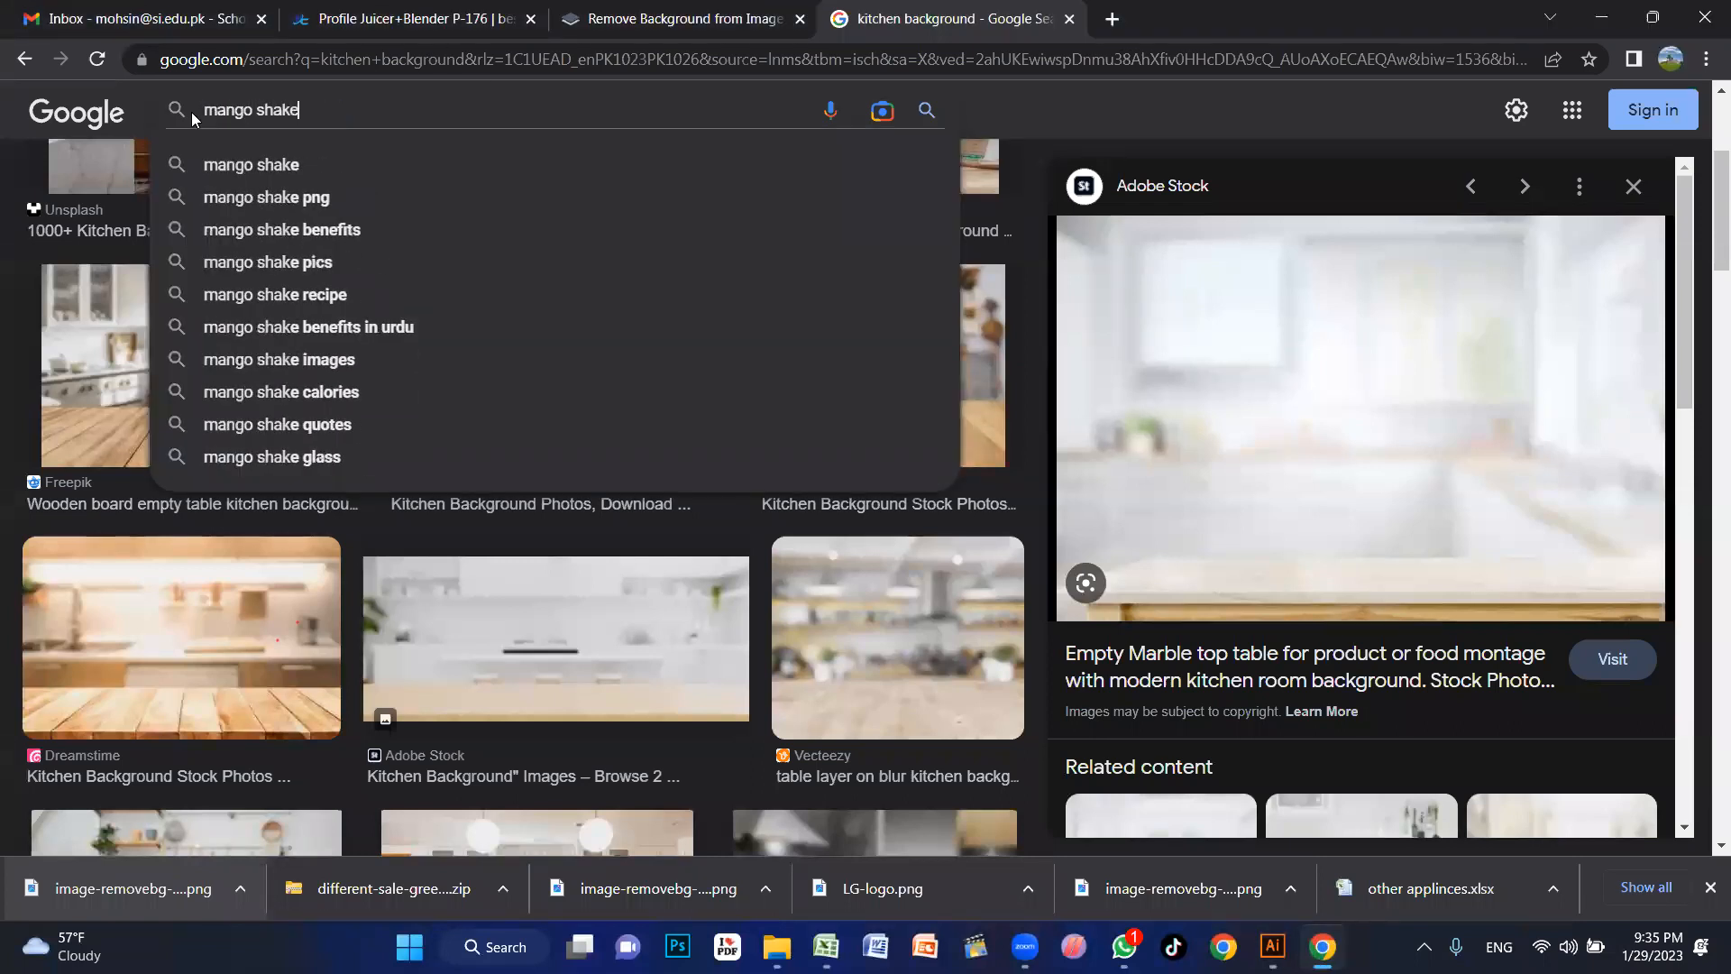
{"action": "key", "text": "Return"}
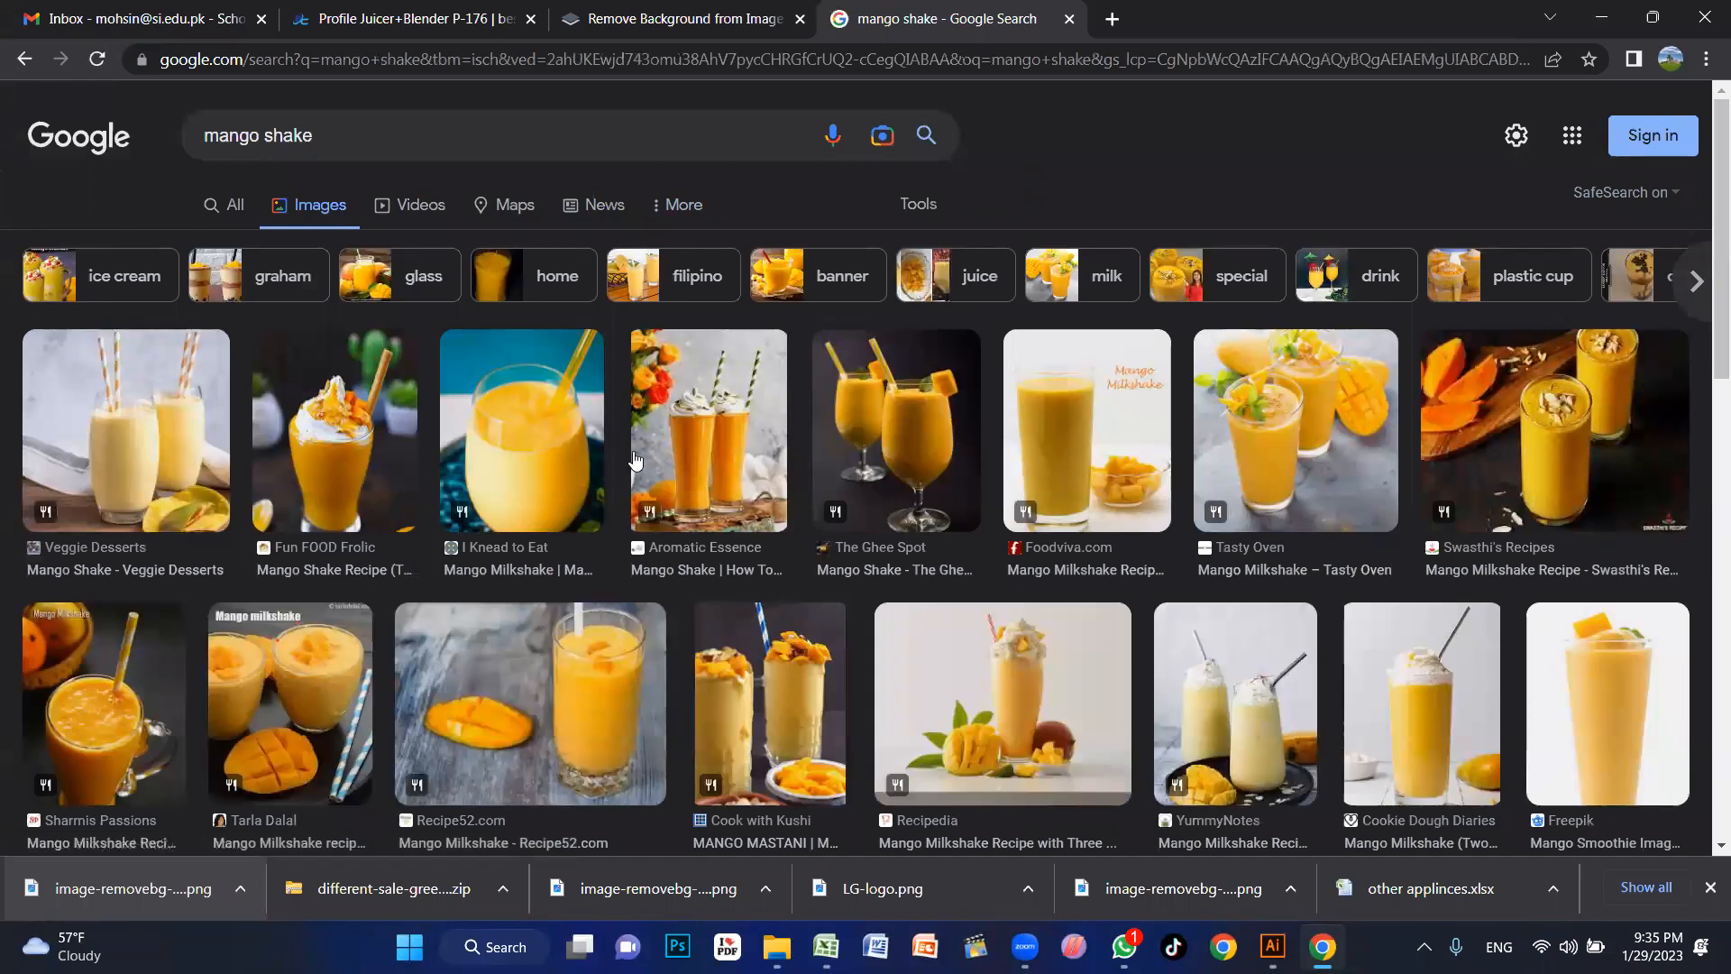
{"action": "left_click", "coordinate": [933, 752]}
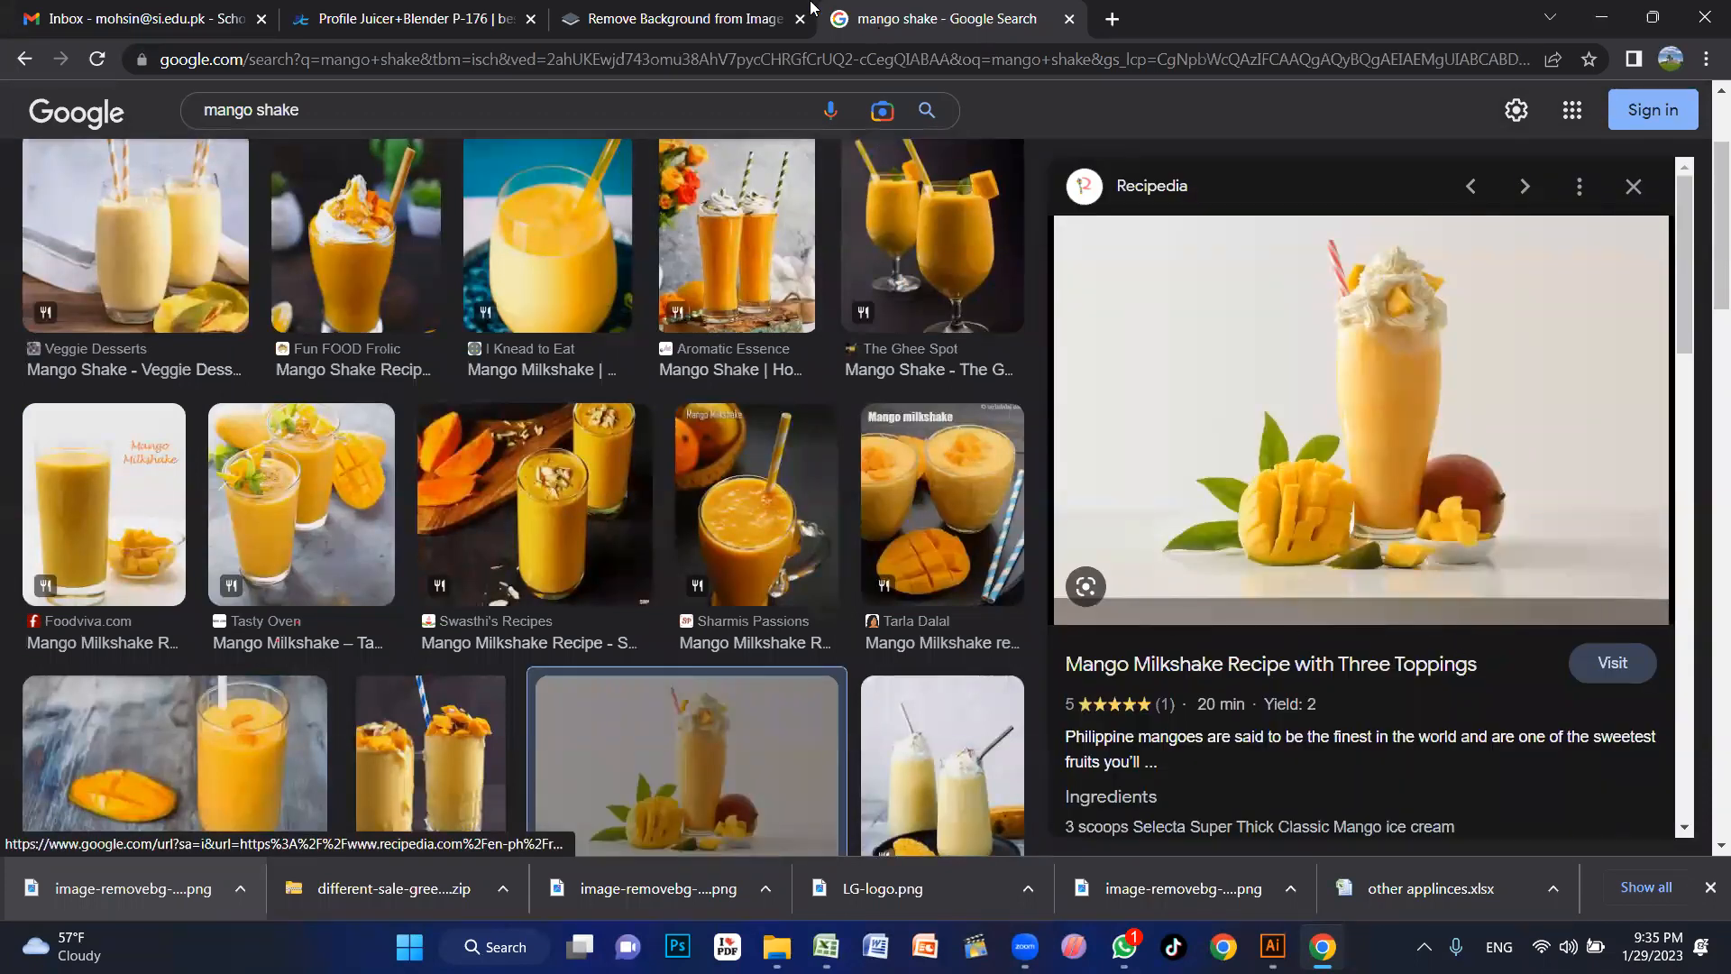
Step: Remove the mango shake photo's background in remove.bg, download it and place it on the table beside the juicer in Illustrator
{"action": "left_click", "coordinate": [671, 19]}
{"action": "key", "text": "ctrl+v"}
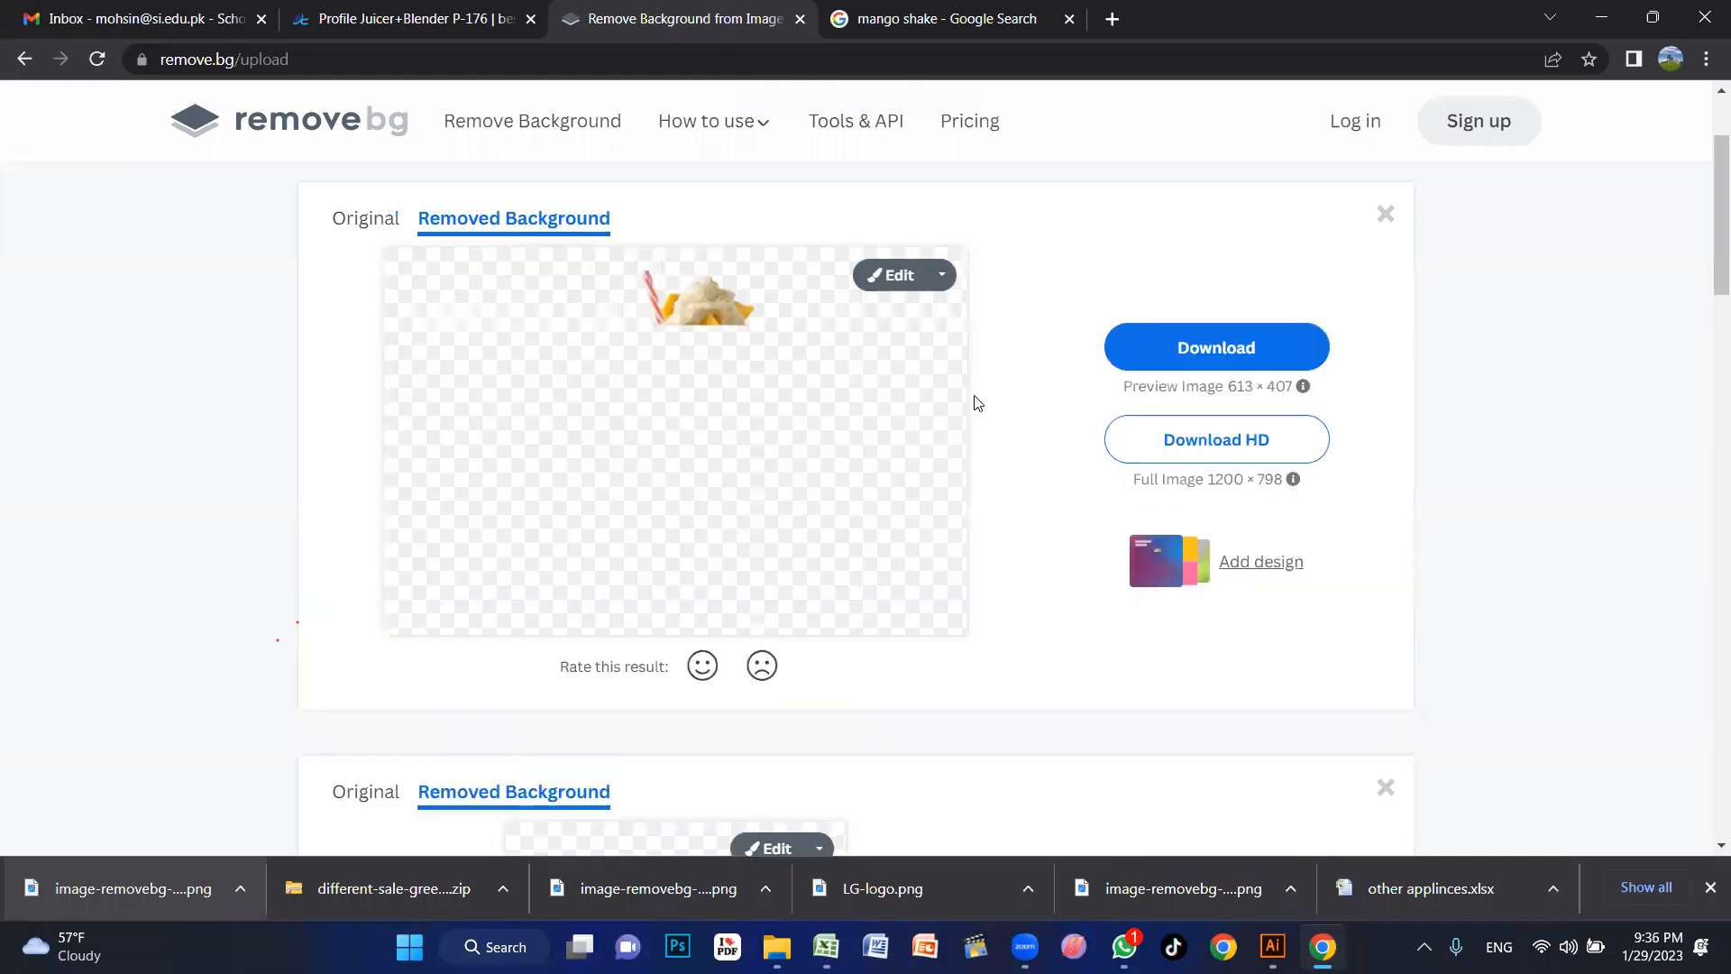
{"action": "left_click", "coordinate": [1169, 368]}
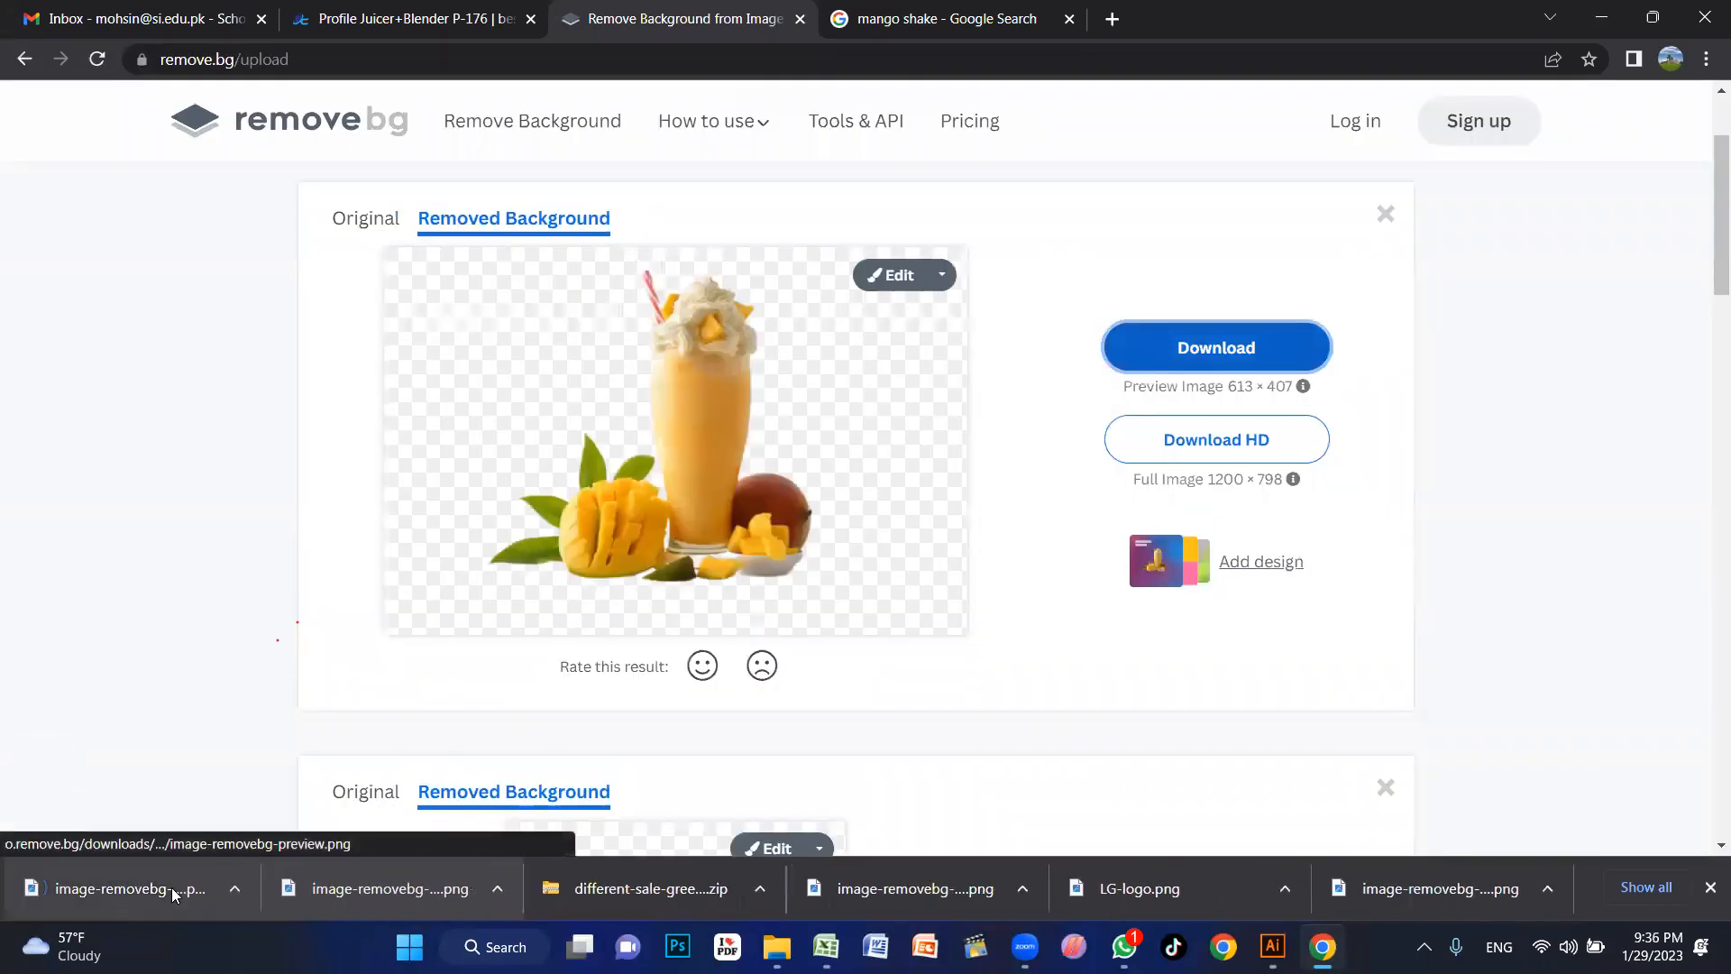
{"action": "left_click_drag", "start_coordinate": [140, 888], "coordinate": [1057, 608]}
{"action": "left_click", "coordinate": [949, 169]}
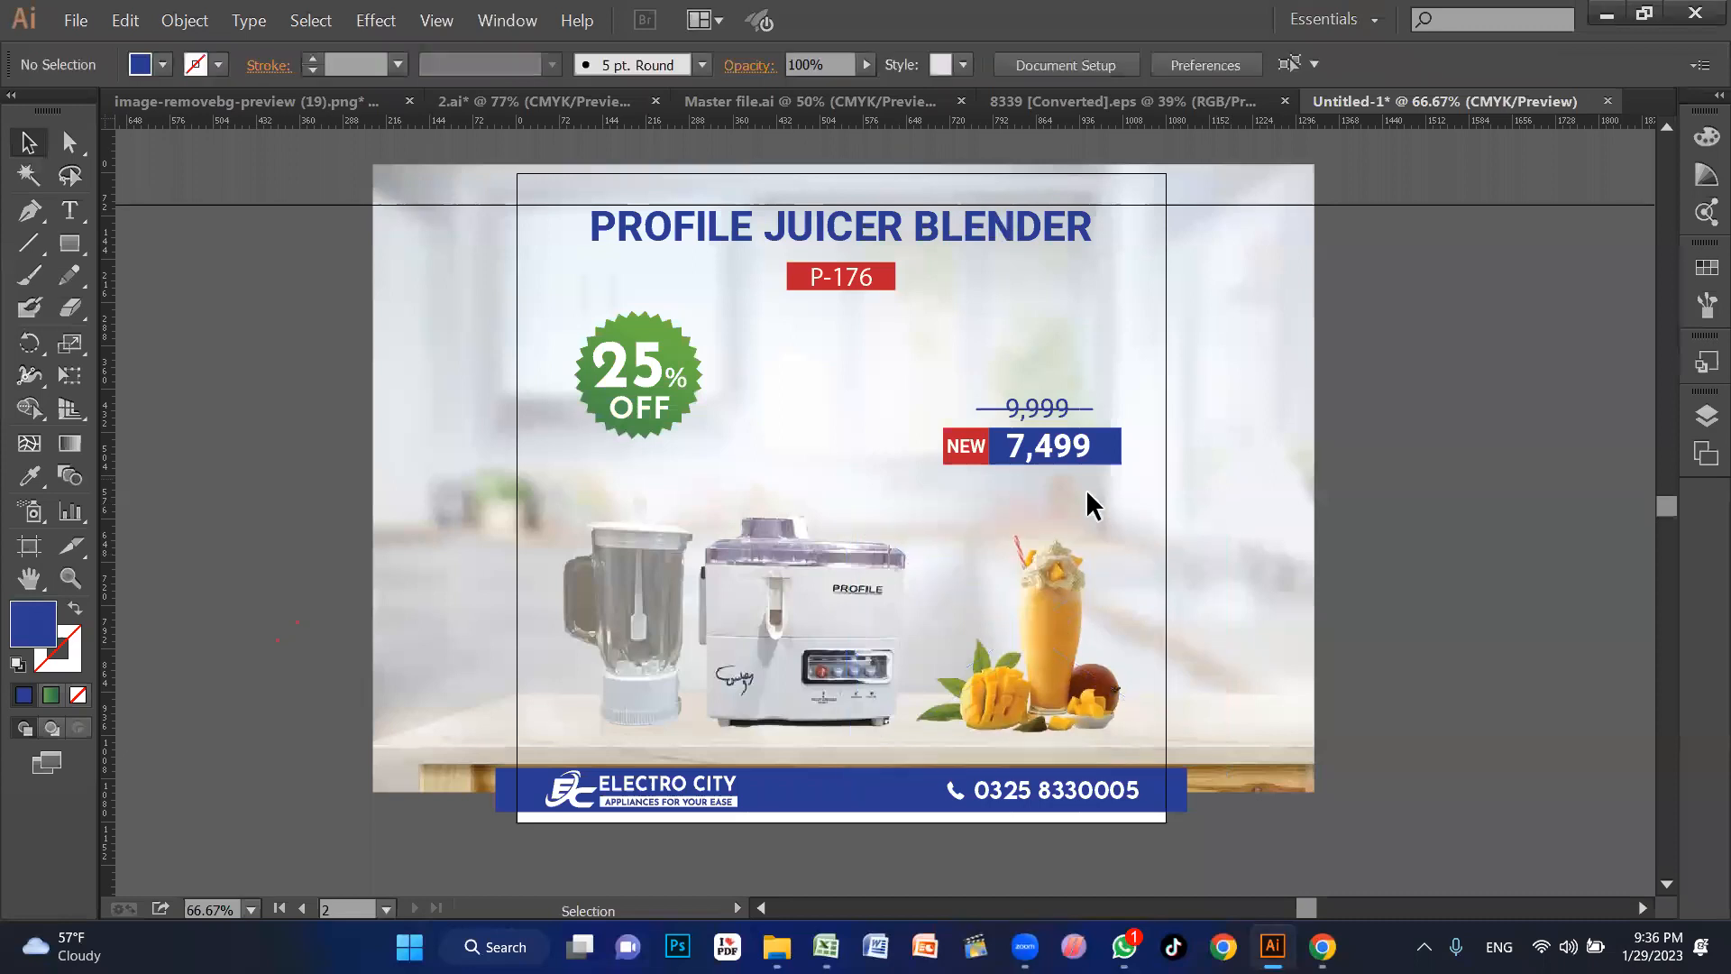
Step: Lock the juicer blender image, enlarge the price group above the mango shake, and shift the 25% OFF badge inward and down
{"action": "left_click", "coordinate": [958, 380]}
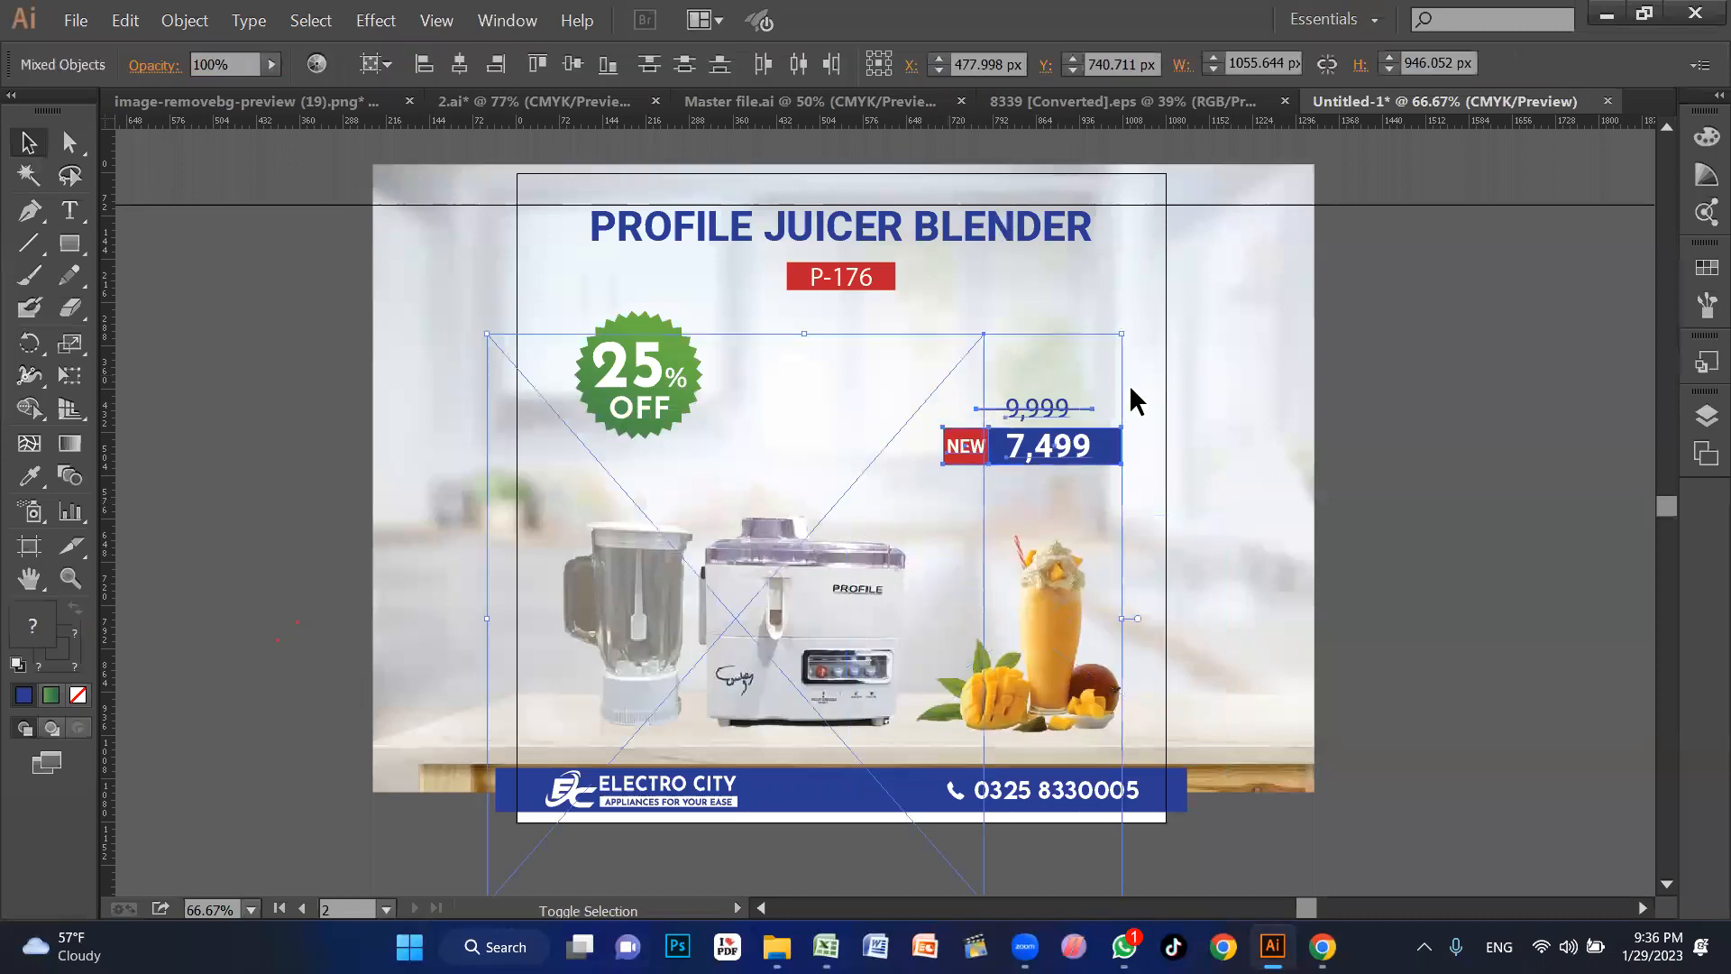
{"action": "left_click", "coordinate": [760, 539]}
{"action": "key", "text": "ctrl+2"}
{"action": "left_click_drag", "start_coordinate": [1175, 502], "coordinate": [888, 372]}
{"action": "left_click_drag", "start_coordinate": [997, 442], "coordinate": [1007, 448]}
{"action": "left_click_drag", "start_coordinate": [626, 363], "coordinate": [684, 388]}
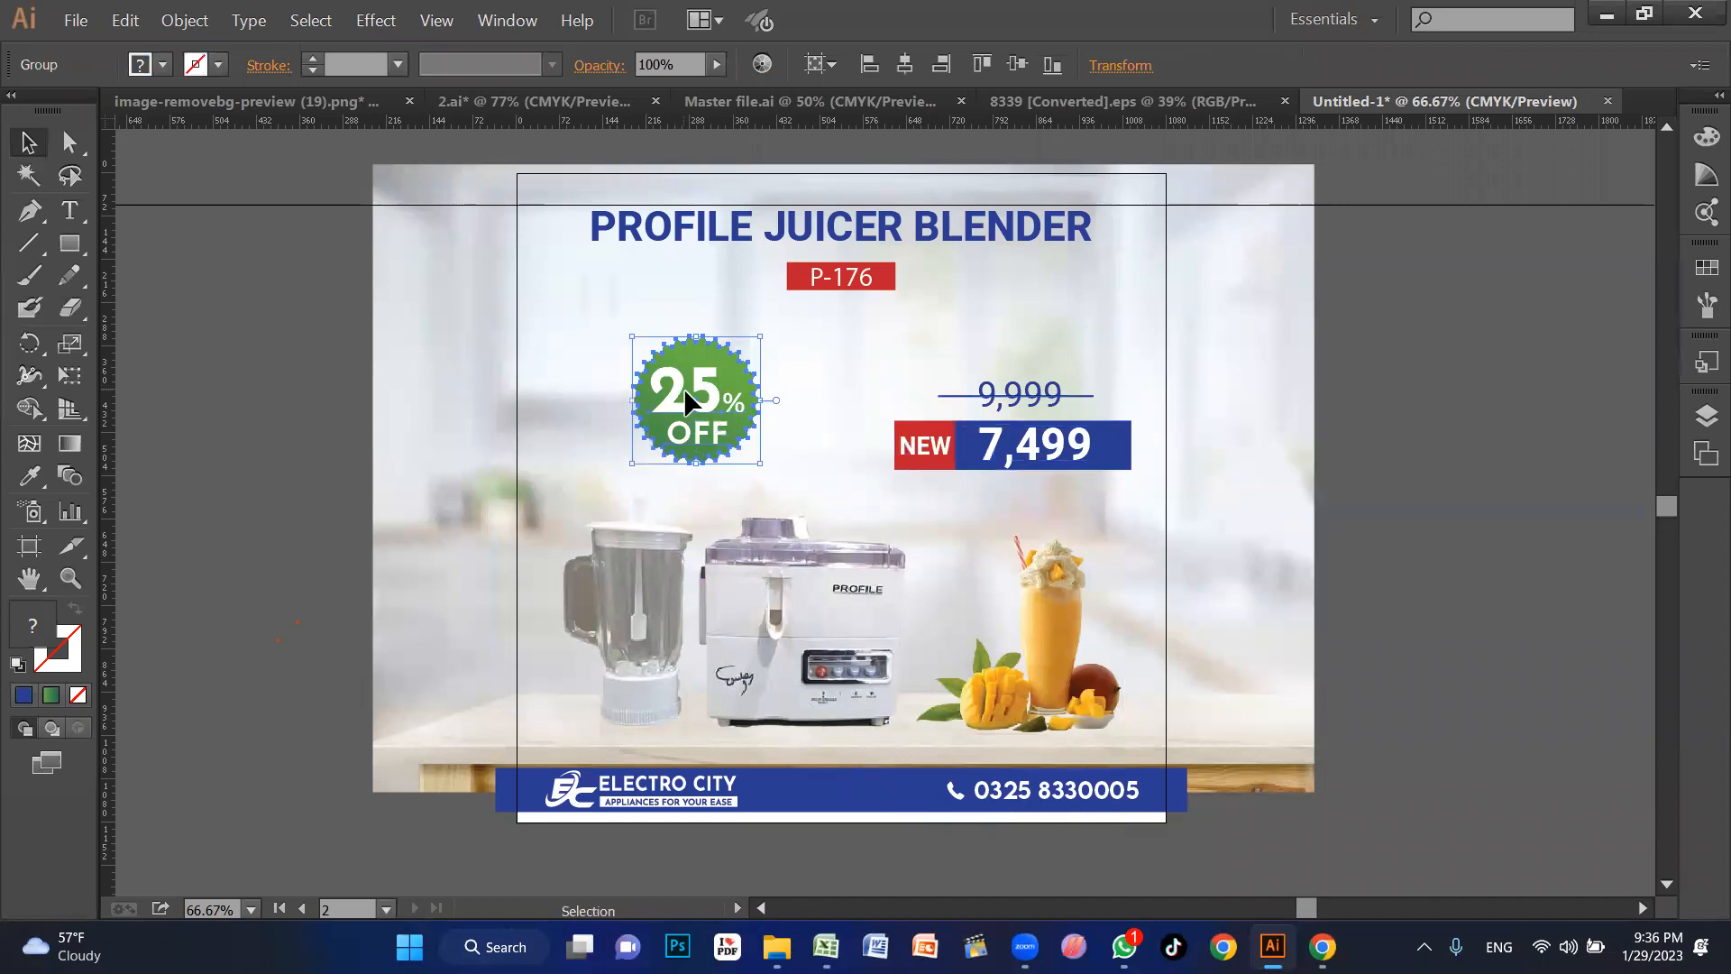
{"action": "left_click", "coordinate": [963, 263]}
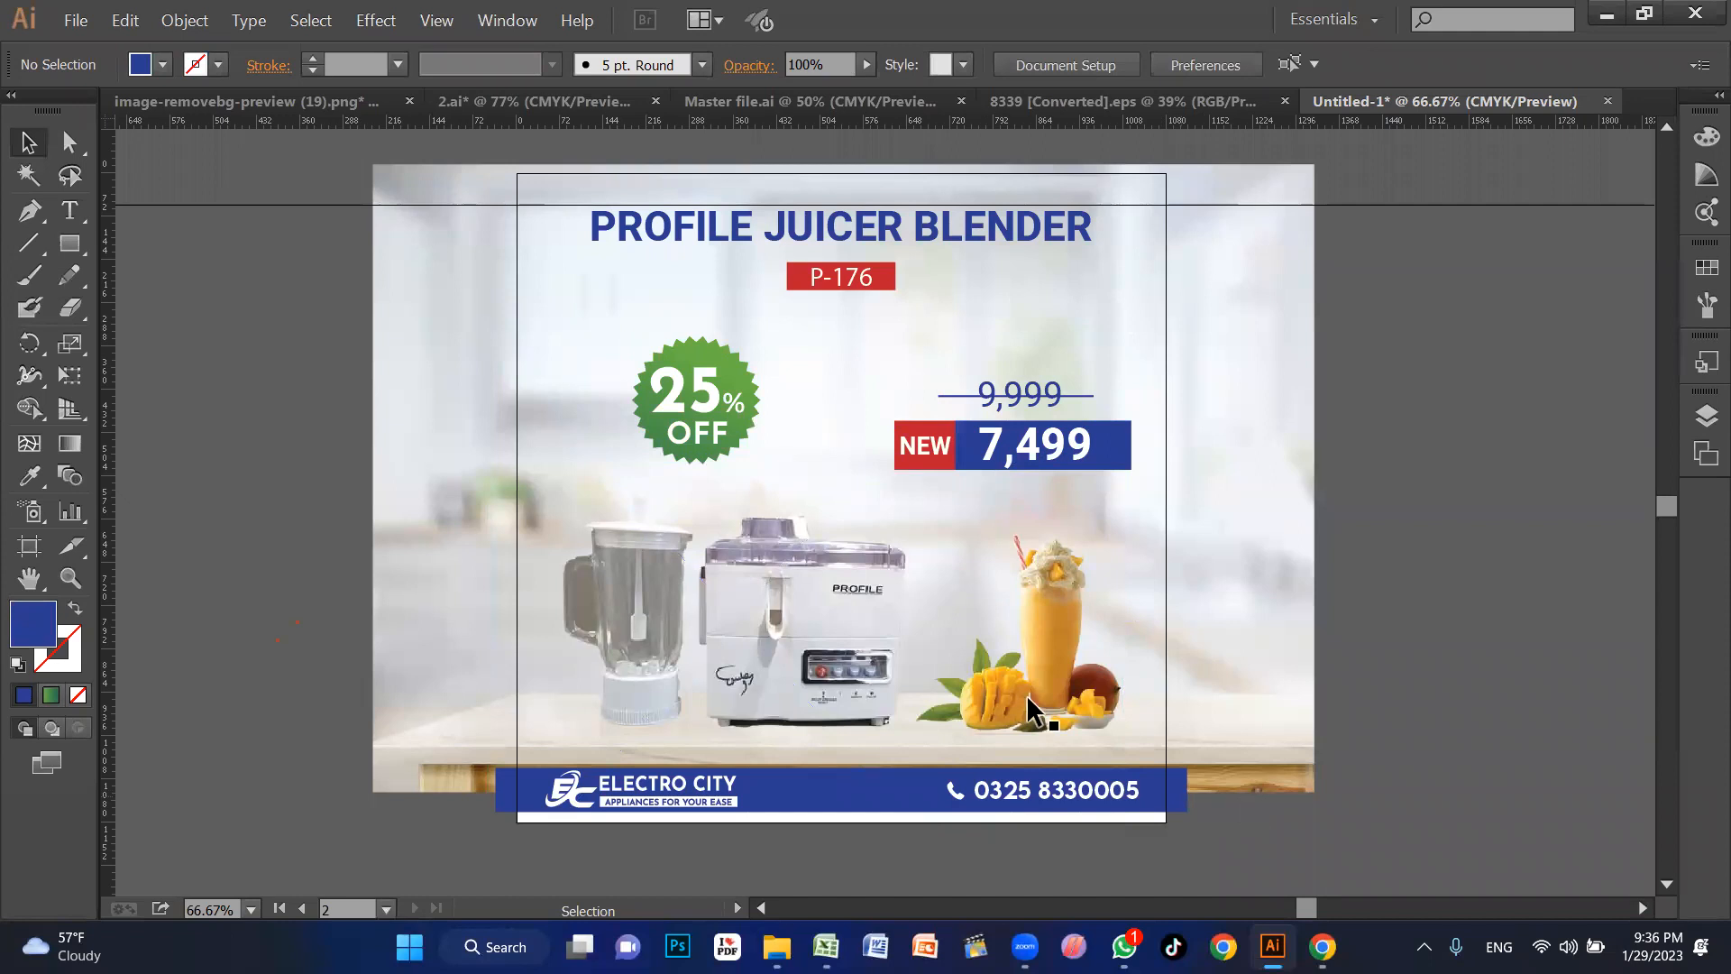
Step: Unlock the artwork, then move the kitchen photo down and enlarge it to cover the whole artboard
{"action": "key", "text": "ctrl+alt+2"}
{"action": "left_click", "coordinate": [1403, 514]}
{"action": "mouse_move", "coordinate": [1246, 442]}
{"action": "left_mouse_down"}
{"action": "mouse_move", "coordinate": [1245, 478]}
{"action": "mouse_move", "coordinate": [1234, 466]}
{"action": "left_mouse_up"}
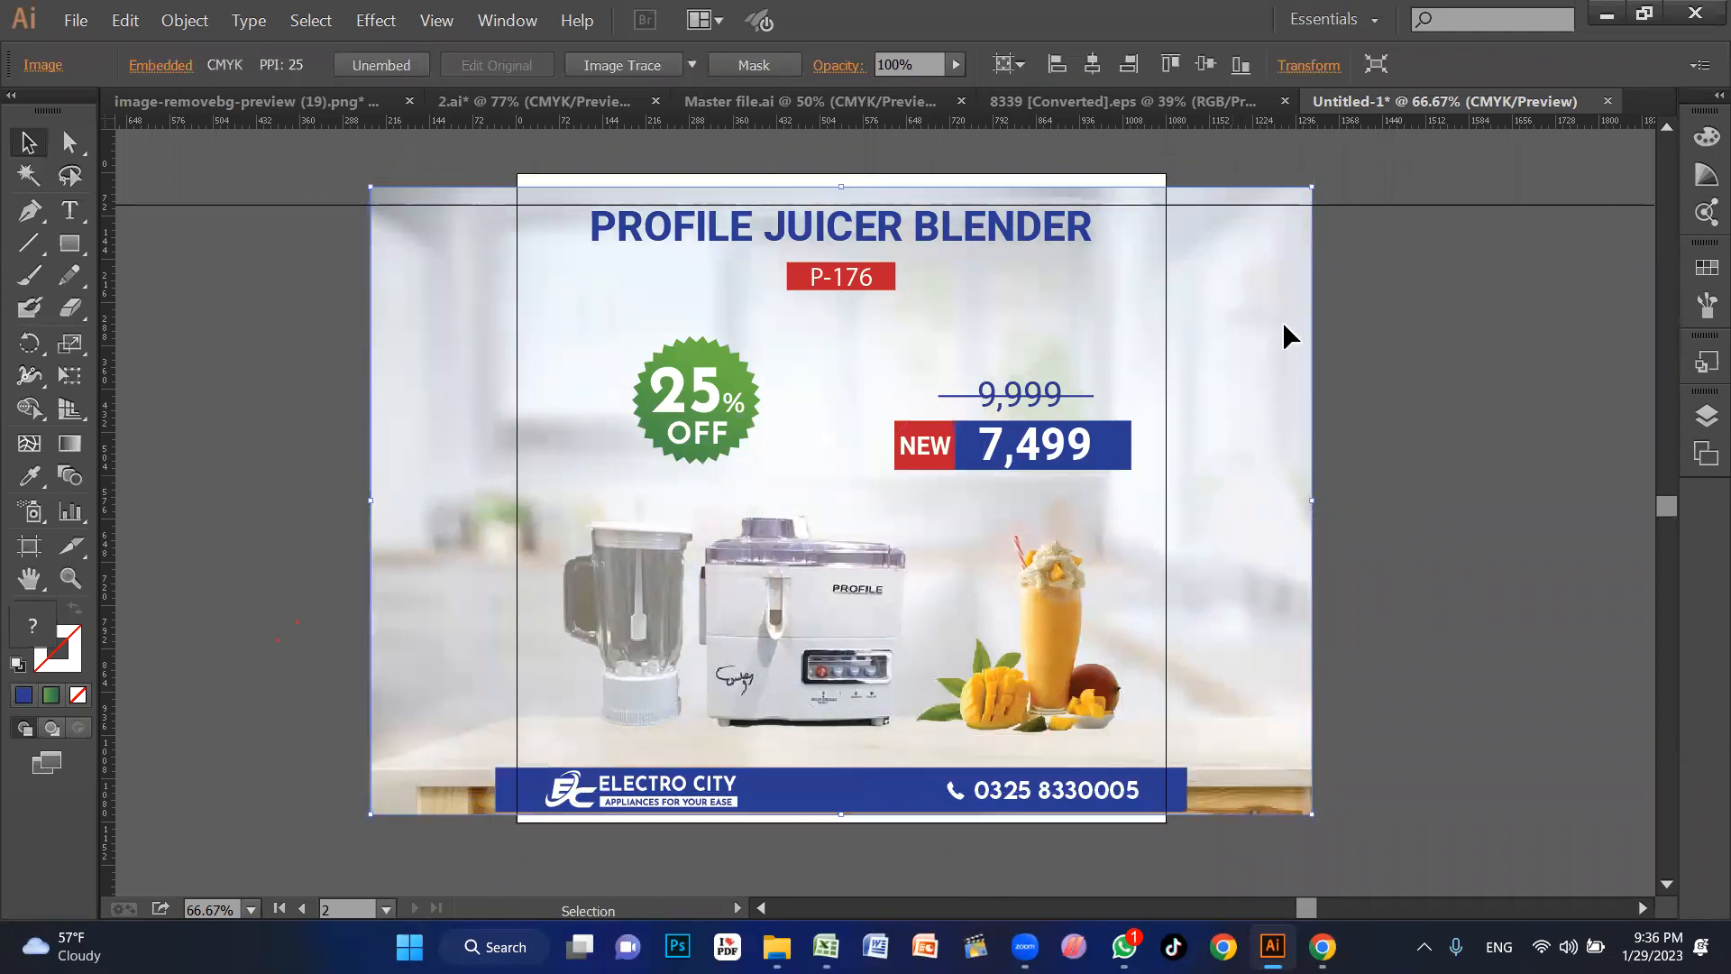
{"action": "left_click_drag", "start_coordinate": [1315, 186], "coordinate": [1334, 167]}
{"action": "left_click", "coordinate": [1381, 463]}
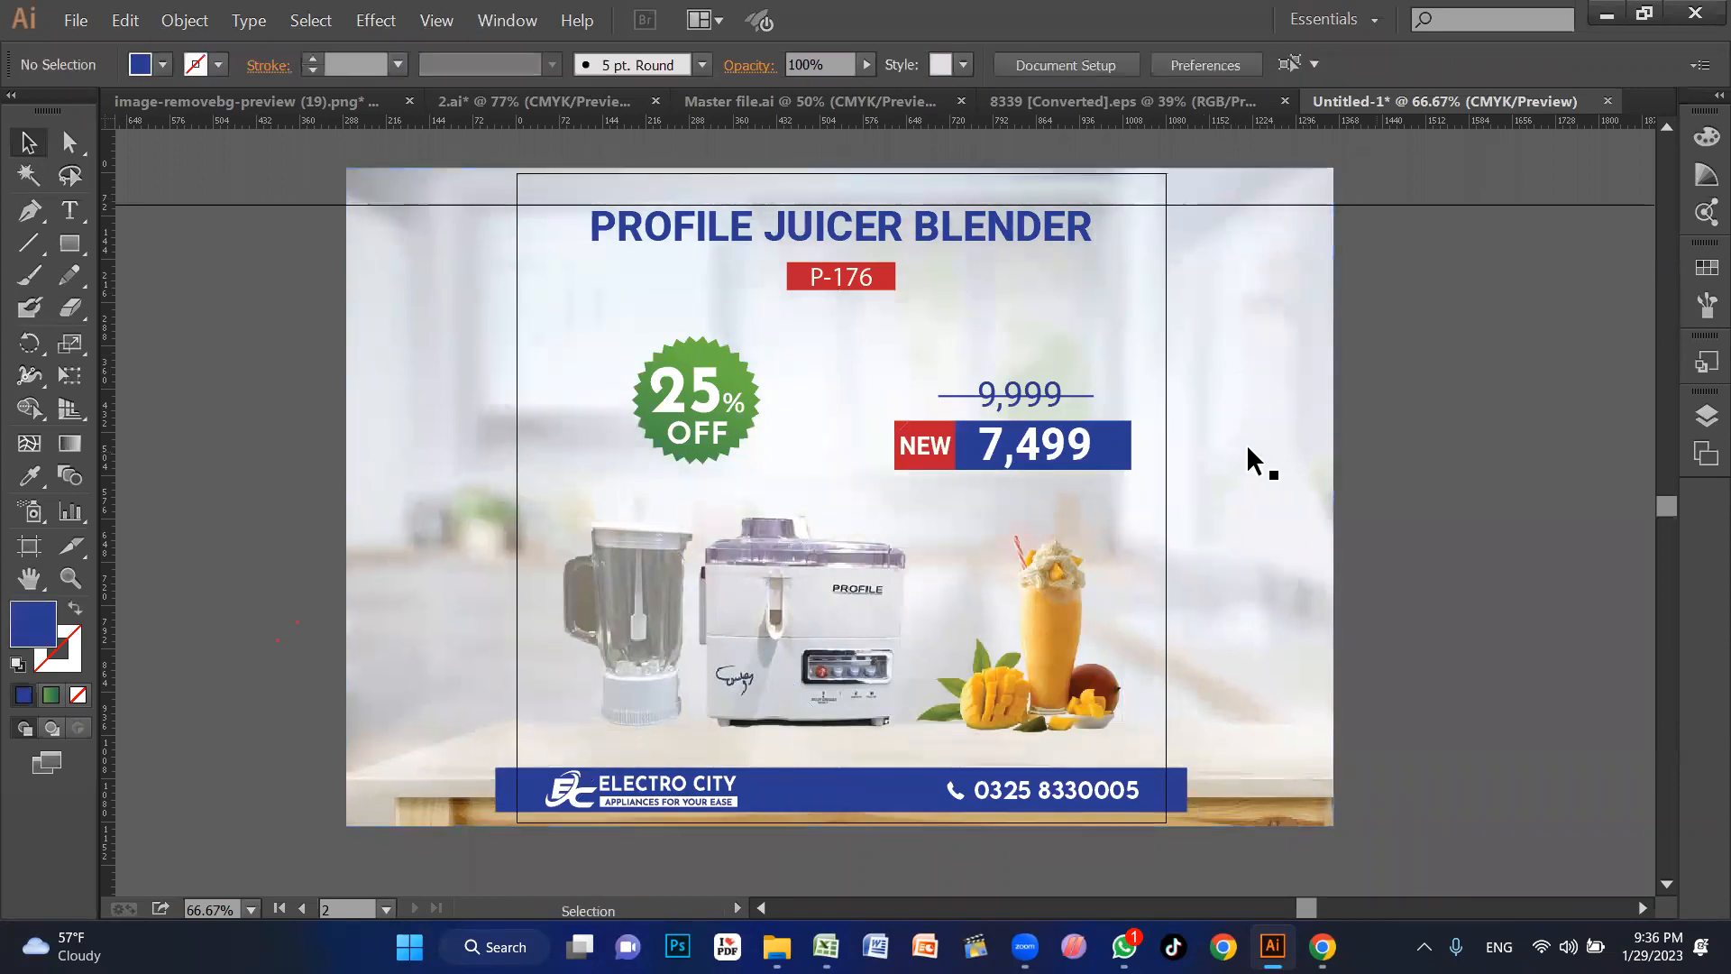
Step: Lock the kitchen background, then move the mango shake and the juicer blender lower and outward on the table
{"action": "left_click", "coordinate": [548, 600]}
{"action": "left_click", "coordinate": [389, 550]}
{"action": "key", "text": "a"}
{"action": "key", "text": "ctrl+2"}
{"action": "left_click_drag", "start_coordinate": [1183, 710], "coordinate": [1001, 674]}
{"action": "left_click_drag", "start_coordinate": [1344, 656], "coordinate": [647, 608]}
{"action": "left_click_drag", "start_coordinate": [815, 631], "coordinate": [693, 623]}
{"action": "left_click", "coordinate": [1324, 548]}
{"action": "left_click", "coordinate": [1315, 587]}
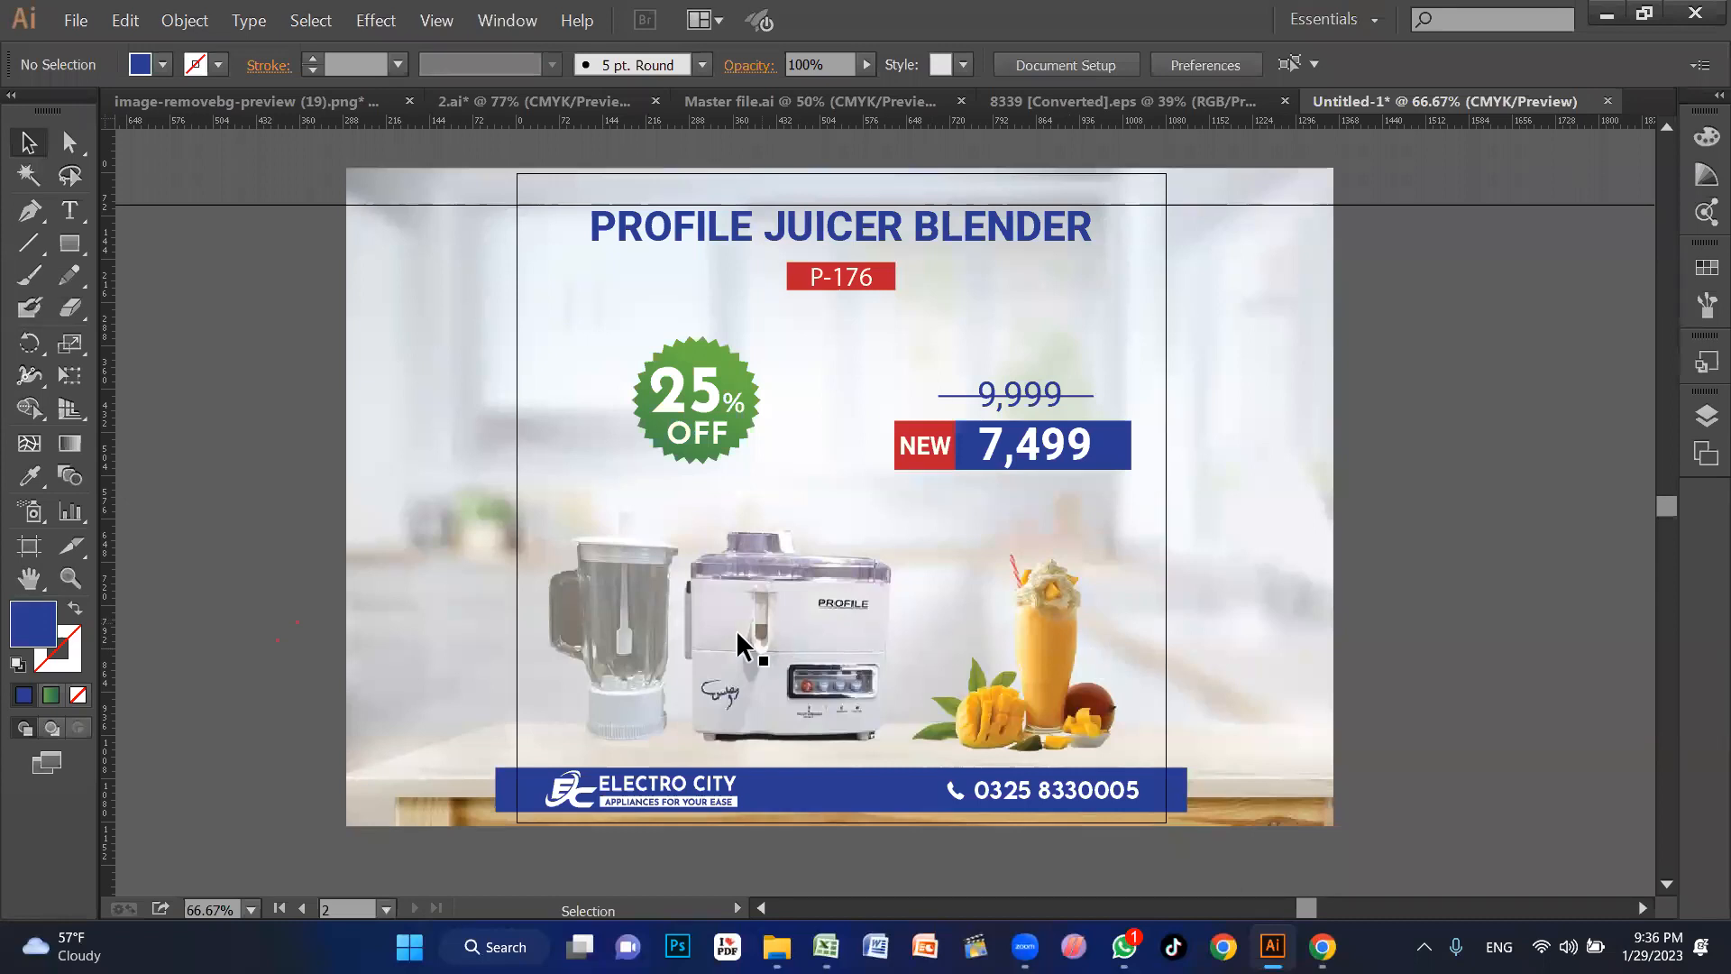
Step: Switch to remove.bg in Chrome and open the juicer blender cutout in the erase and restore editor
{"action": "left_click_drag", "start_coordinate": [528, 523], "coordinate": [862, 757]}
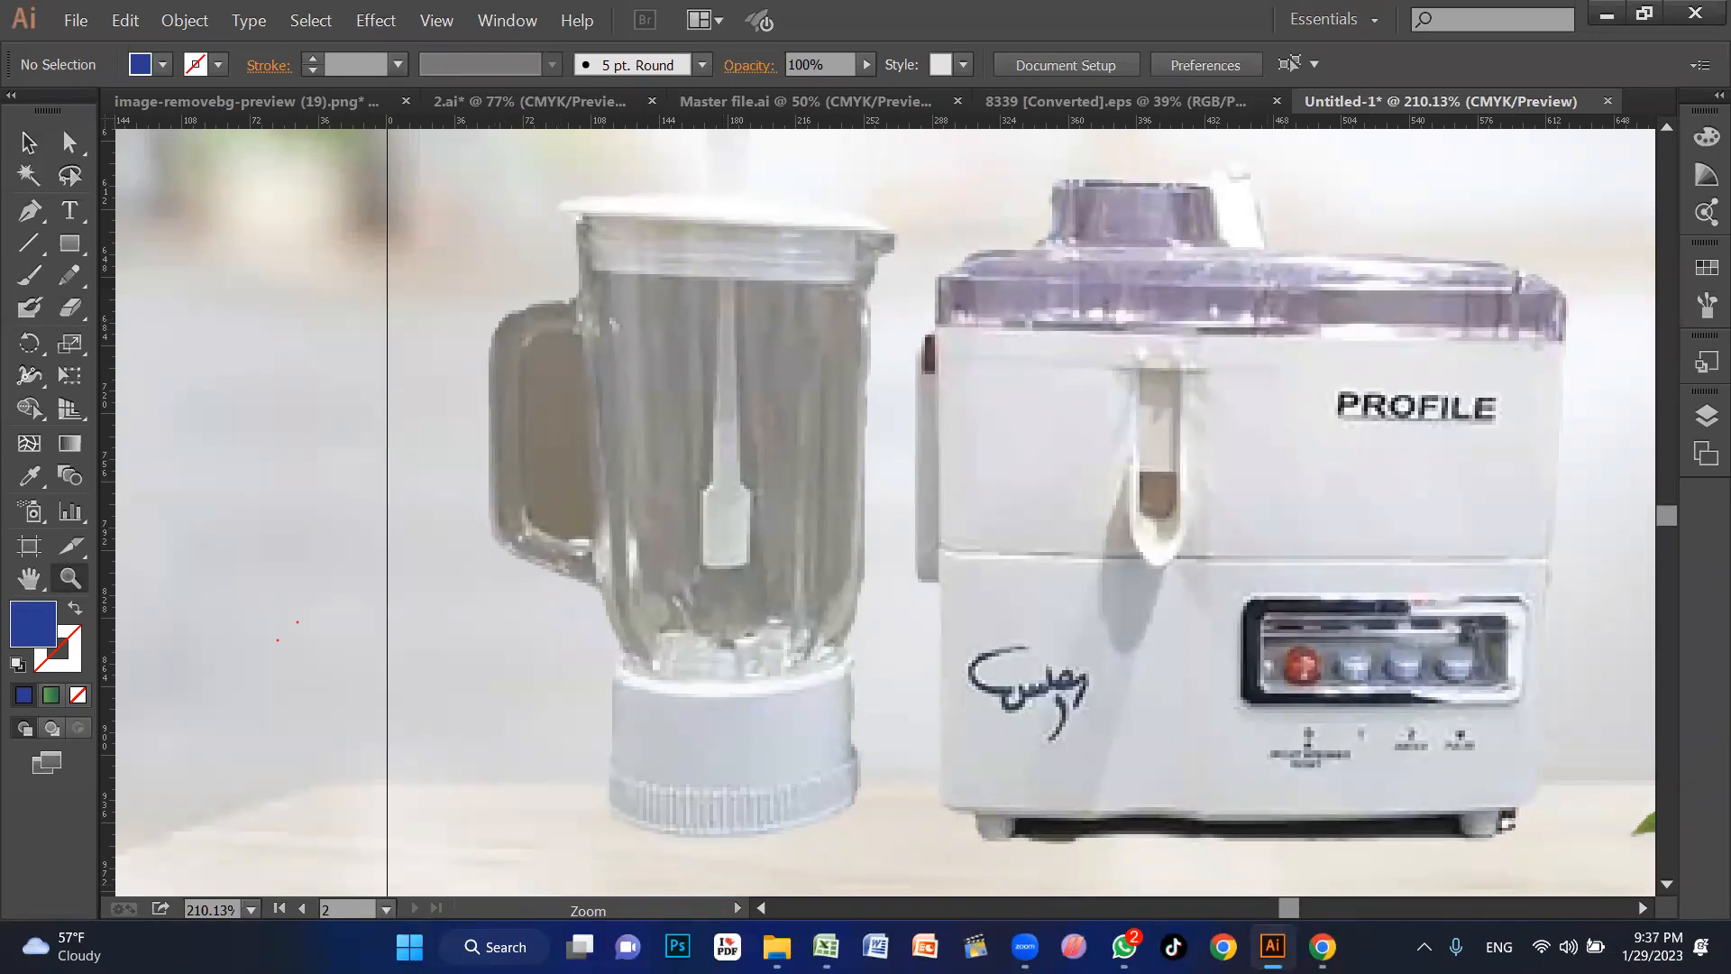
{"action": "left_click", "coordinate": [1322, 947]}
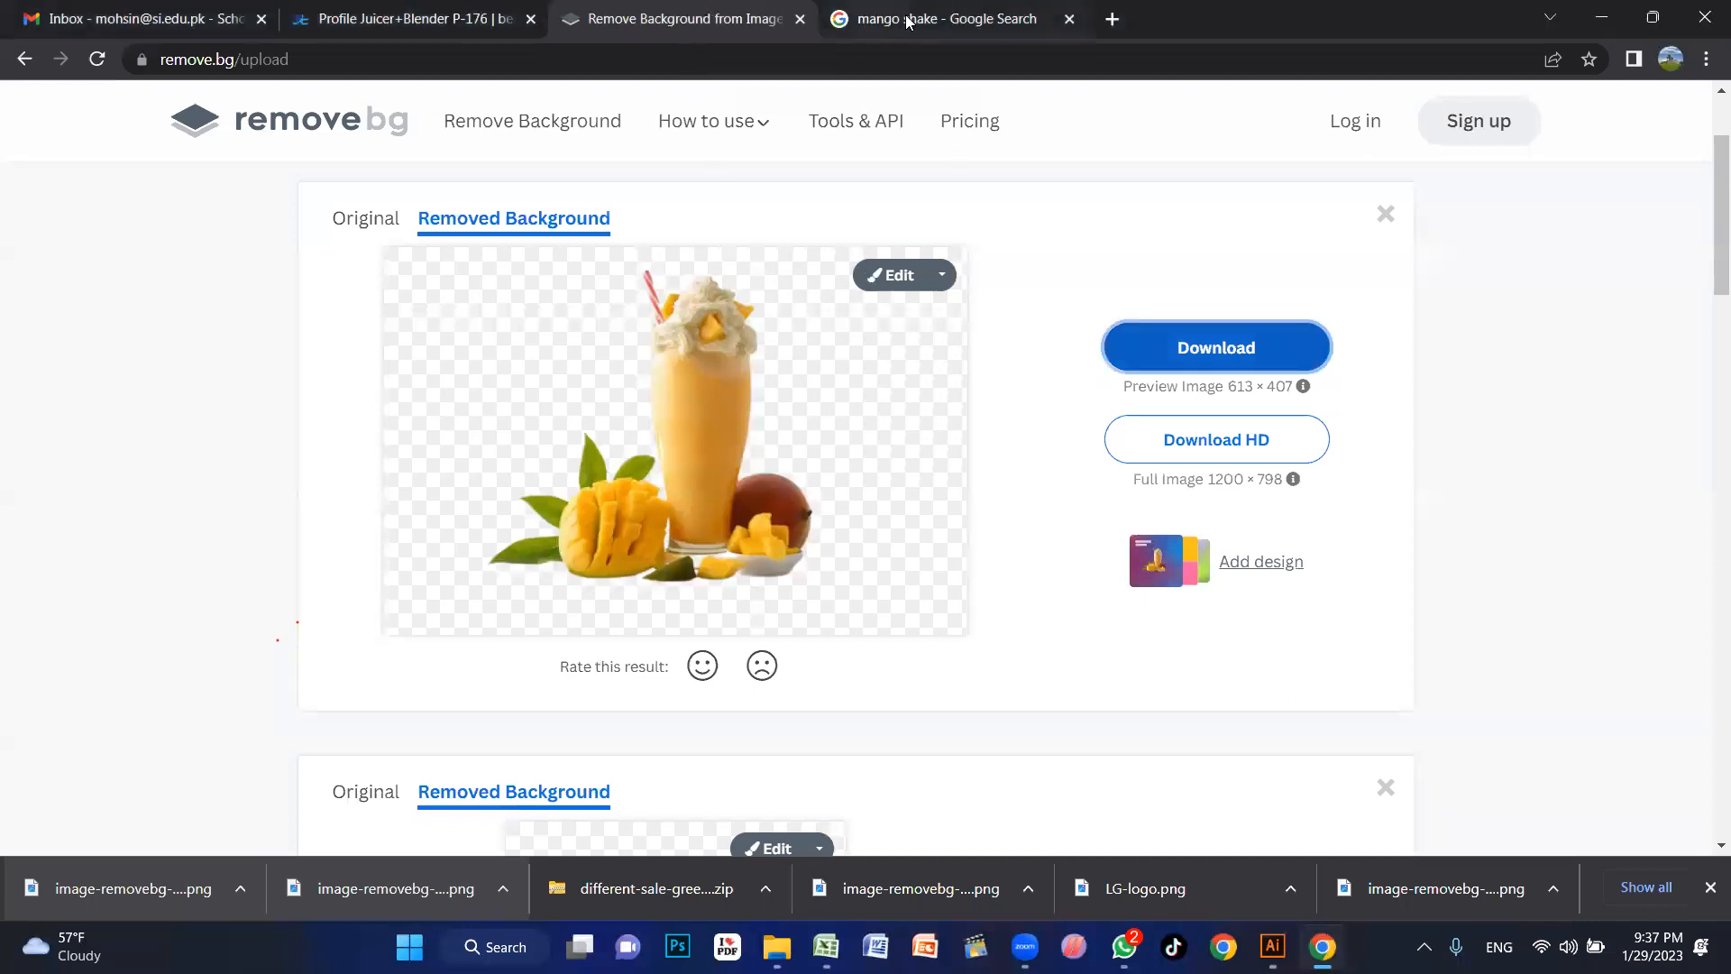
{"action": "scroll", "coordinate": [827, 368], "scroll_direction": "down", "scroll_amount": 5}
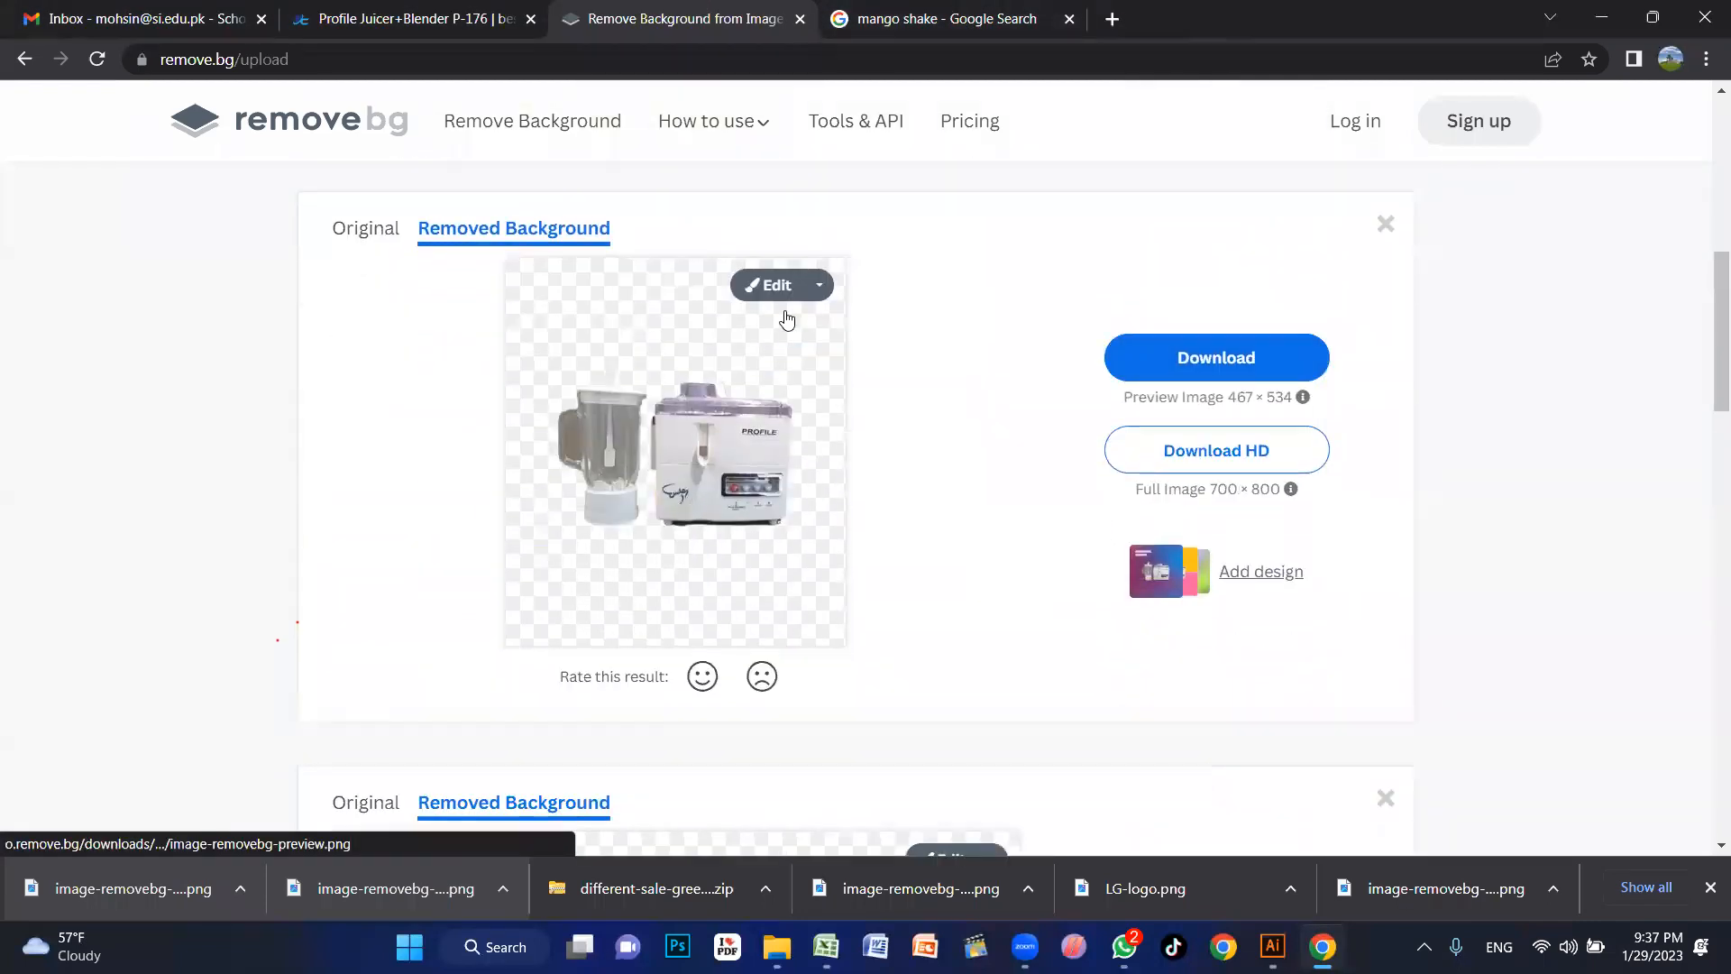
{"action": "left_click", "coordinate": [774, 285]}
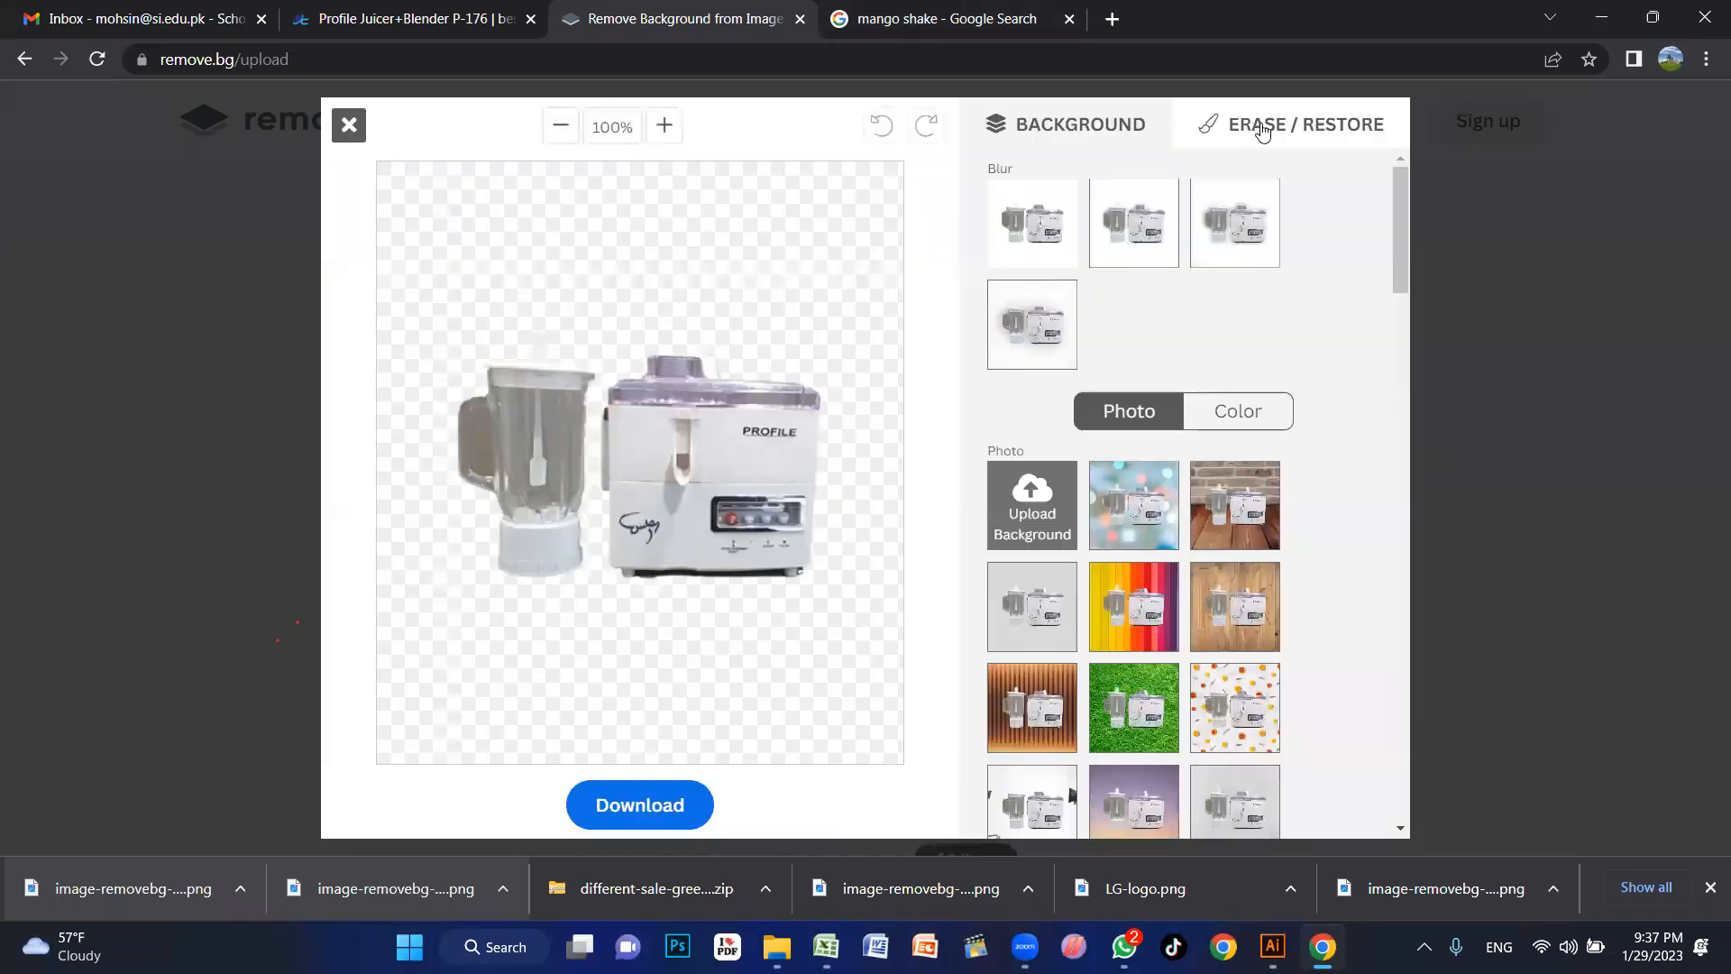
{"action": "left_click", "coordinate": [1263, 130]}
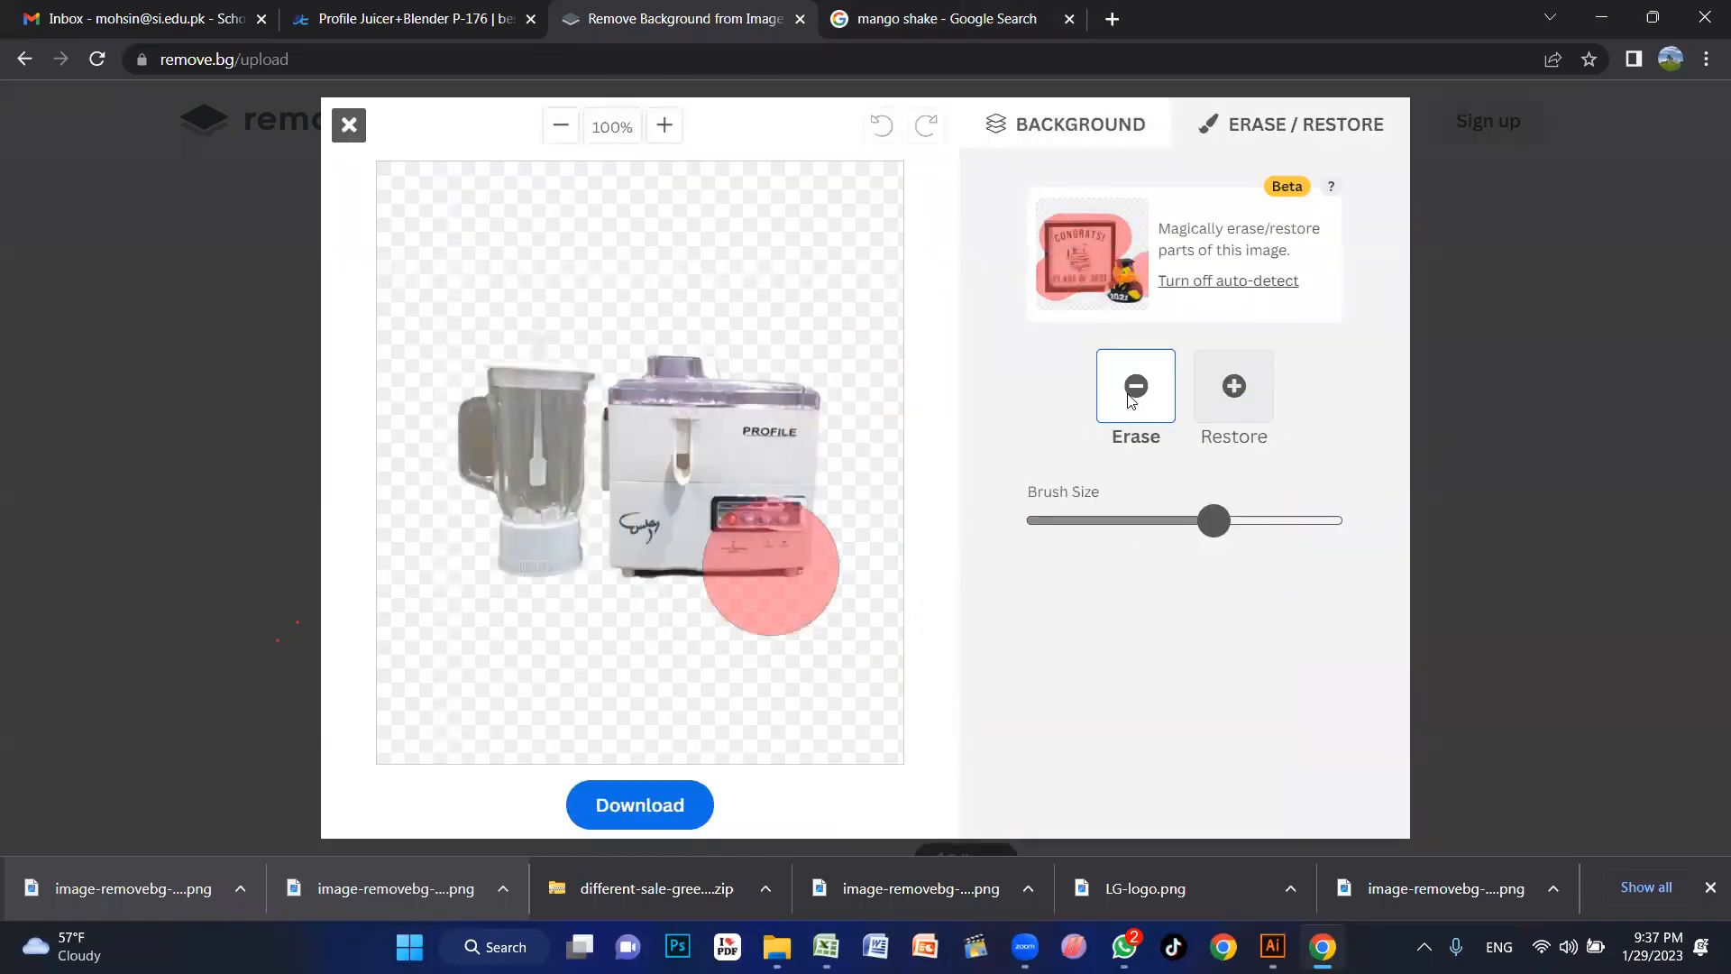
Step: Erase the leftover background inside the blender jug's handle with a small brush at 220% zoom
{"action": "left_click", "coordinate": [661, 132]}
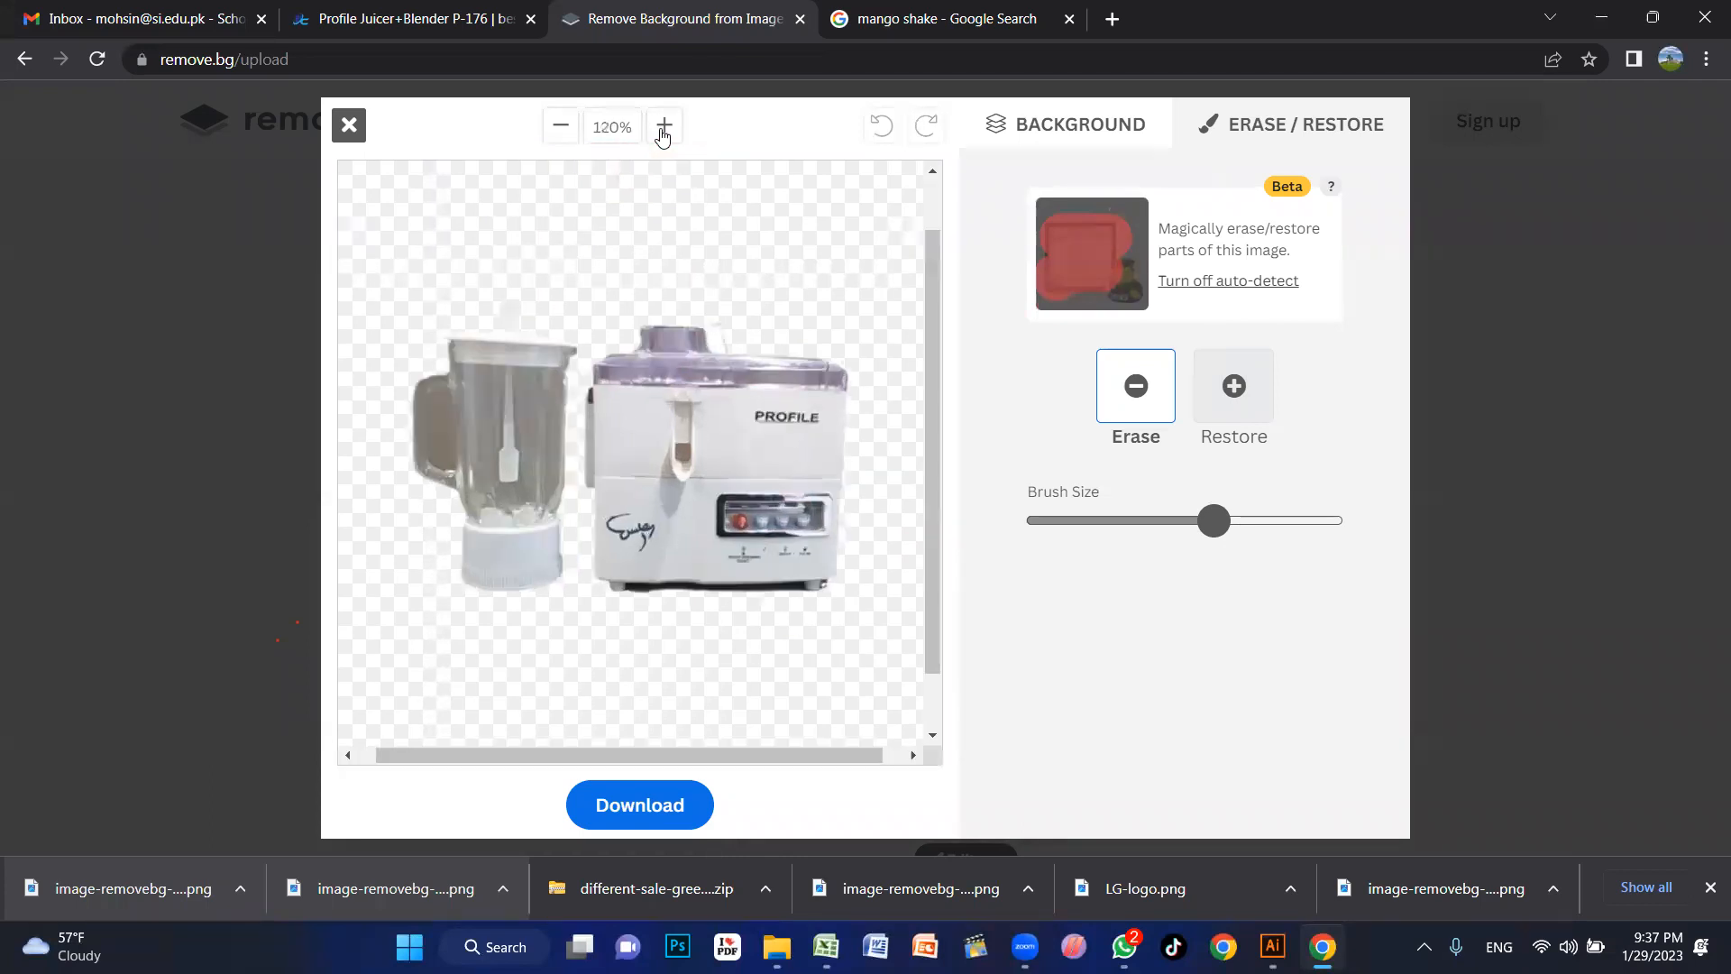
{"action": "left_click", "coordinate": [661, 132]}
{"action": "left_click", "coordinate": [661, 132]}
{"action": "left_click", "coordinate": [661, 132]}
{"action": "left_click", "coordinate": [661, 131]}
{"action": "left_click", "coordinate": [661, 131]}
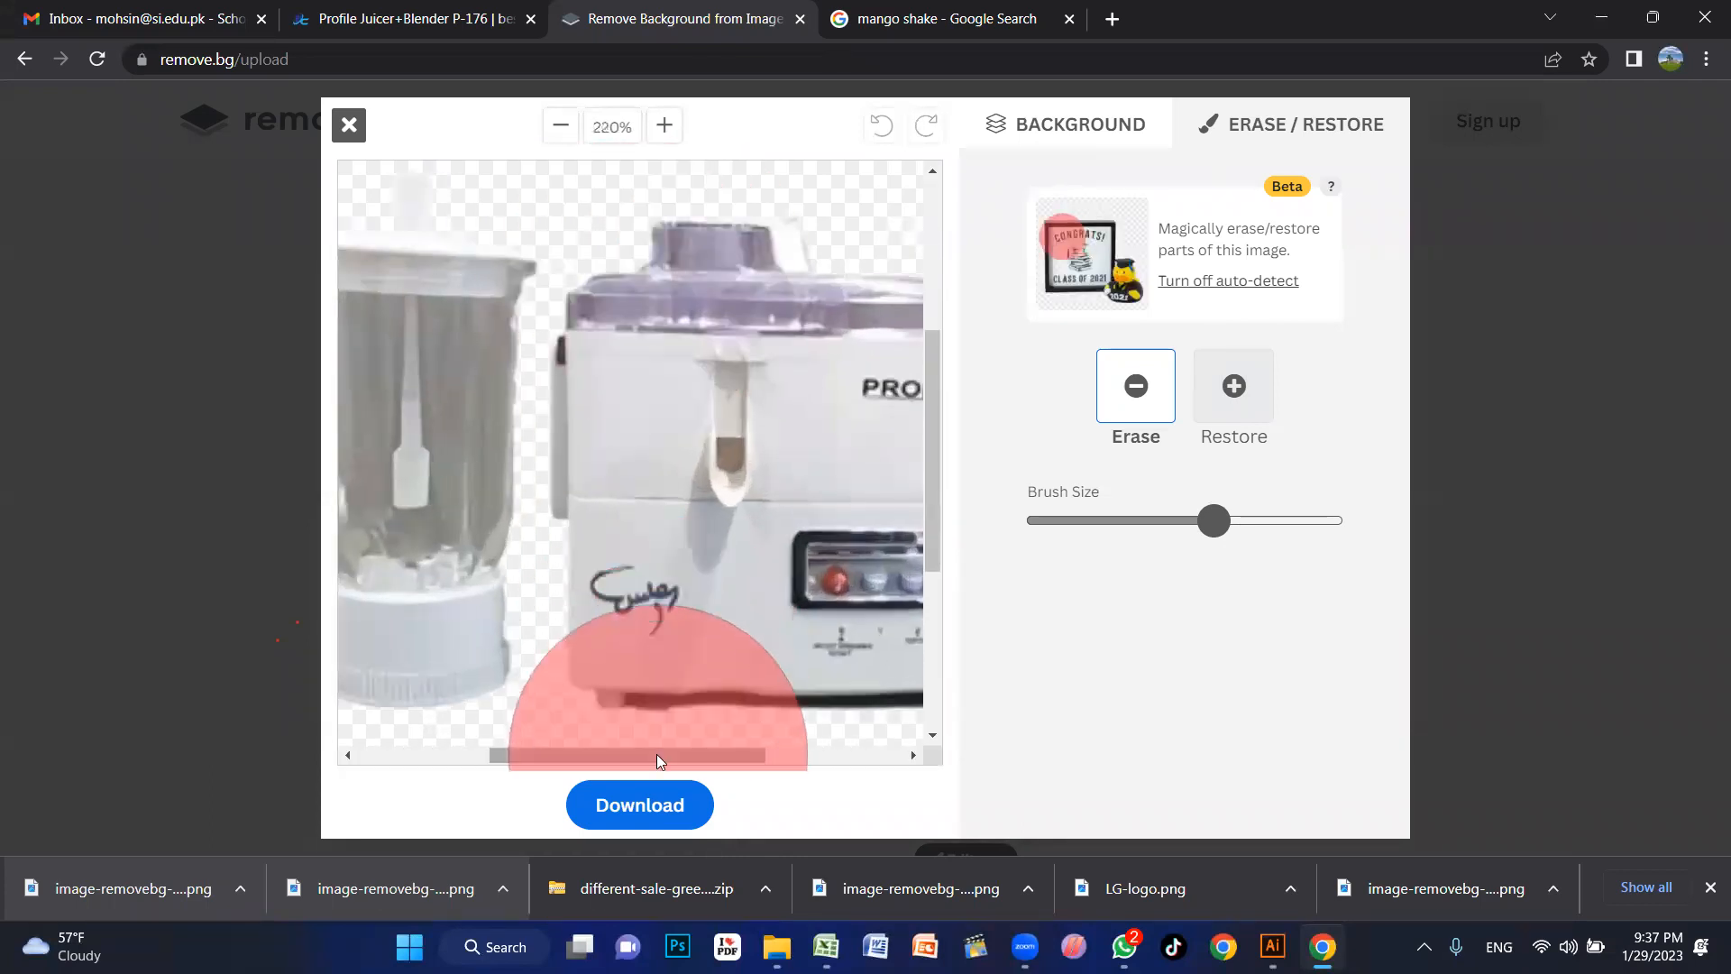
{"action": "left_click_drag", "start_coordinate": [657, 756], "coordinate": [512, 758]}
{"action": "mouse_move", "coordinate": [1082, 538]}
{"action": "left_mouse_down"}
{"action": "mouse_move", "coordinate": [1028, 545]}
{"action": "mouse_move", "coordinate": [1046, 532]}
{"action": "left_mouse_up"}
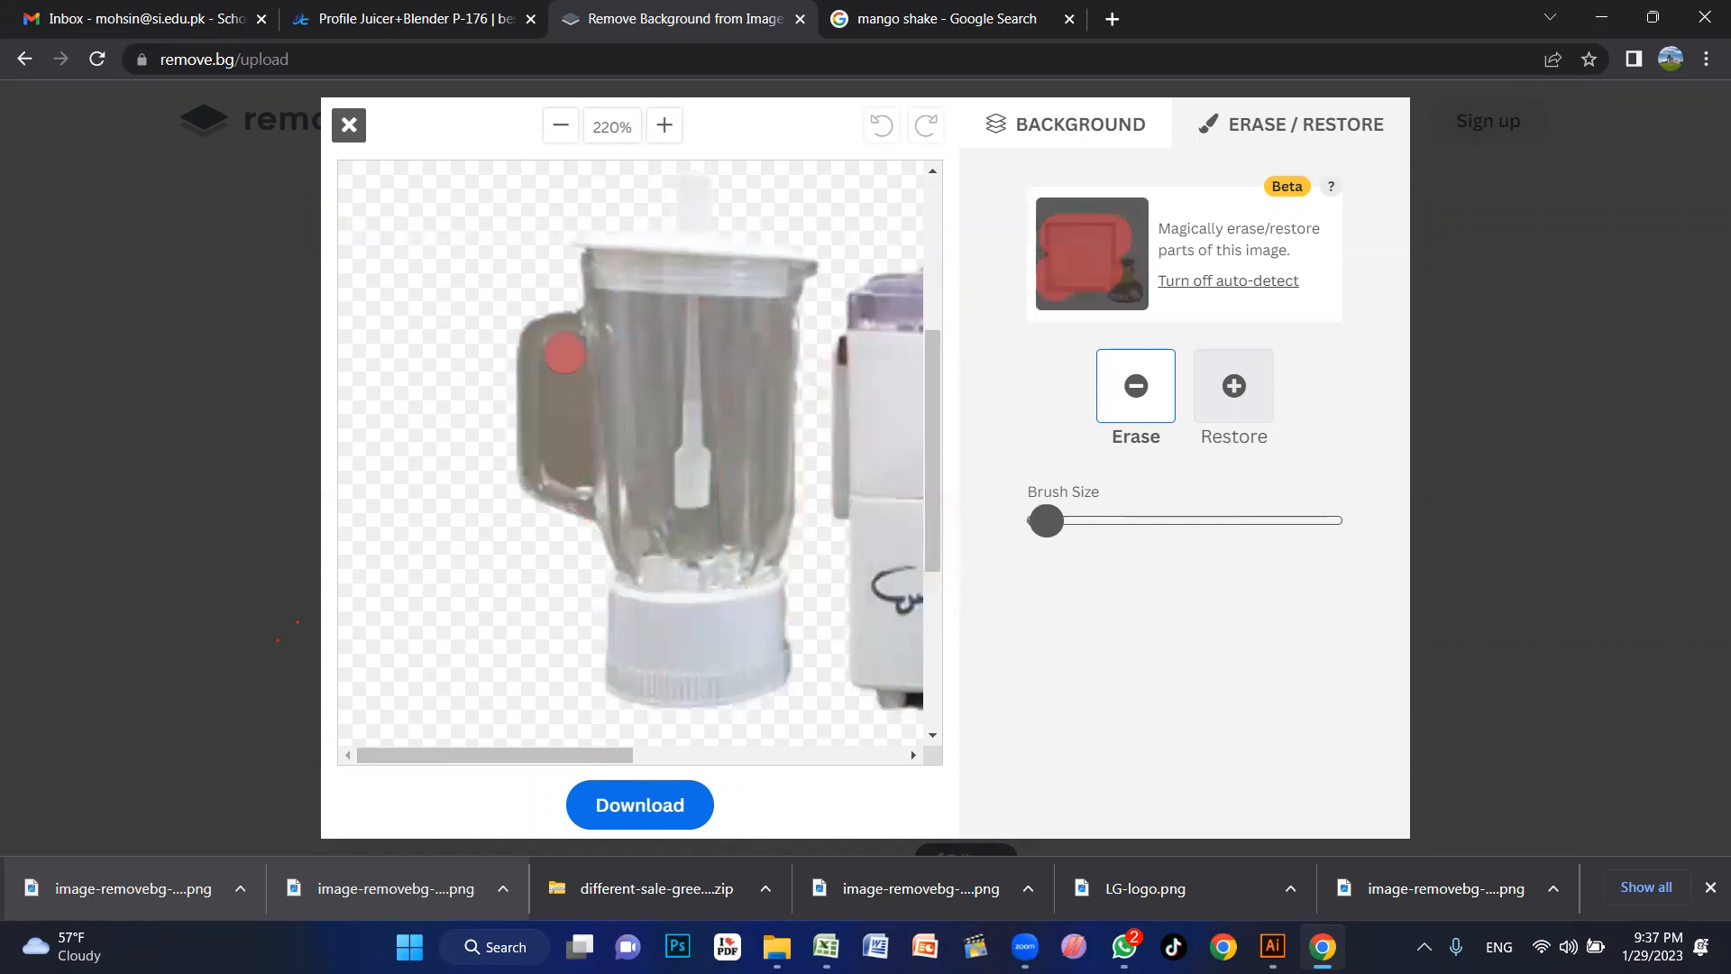
{"action": "left_click_drag", "start_coordinate": [564, 355], "coordinate": [564, 458]}
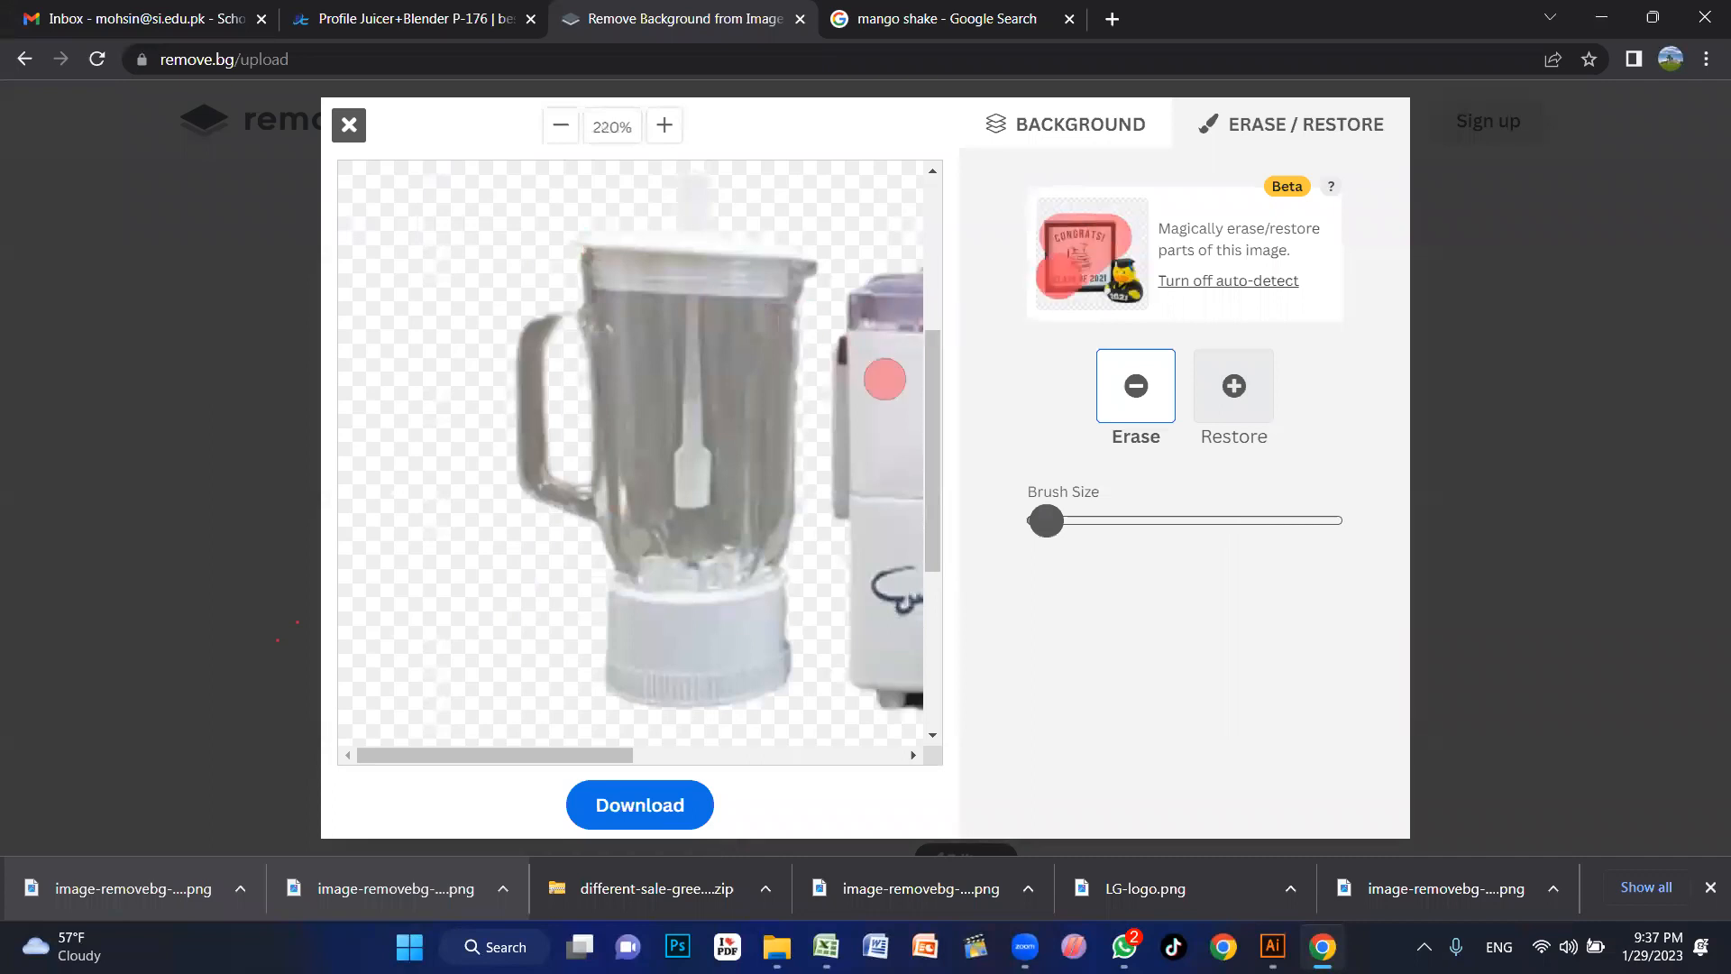
Step: Restore the missing upper part of the jug's handle and return to erase mode
{"action": "scroll", "coordinate": [745, 568], "scroll_direction": "up", "scroll_amount": 3}
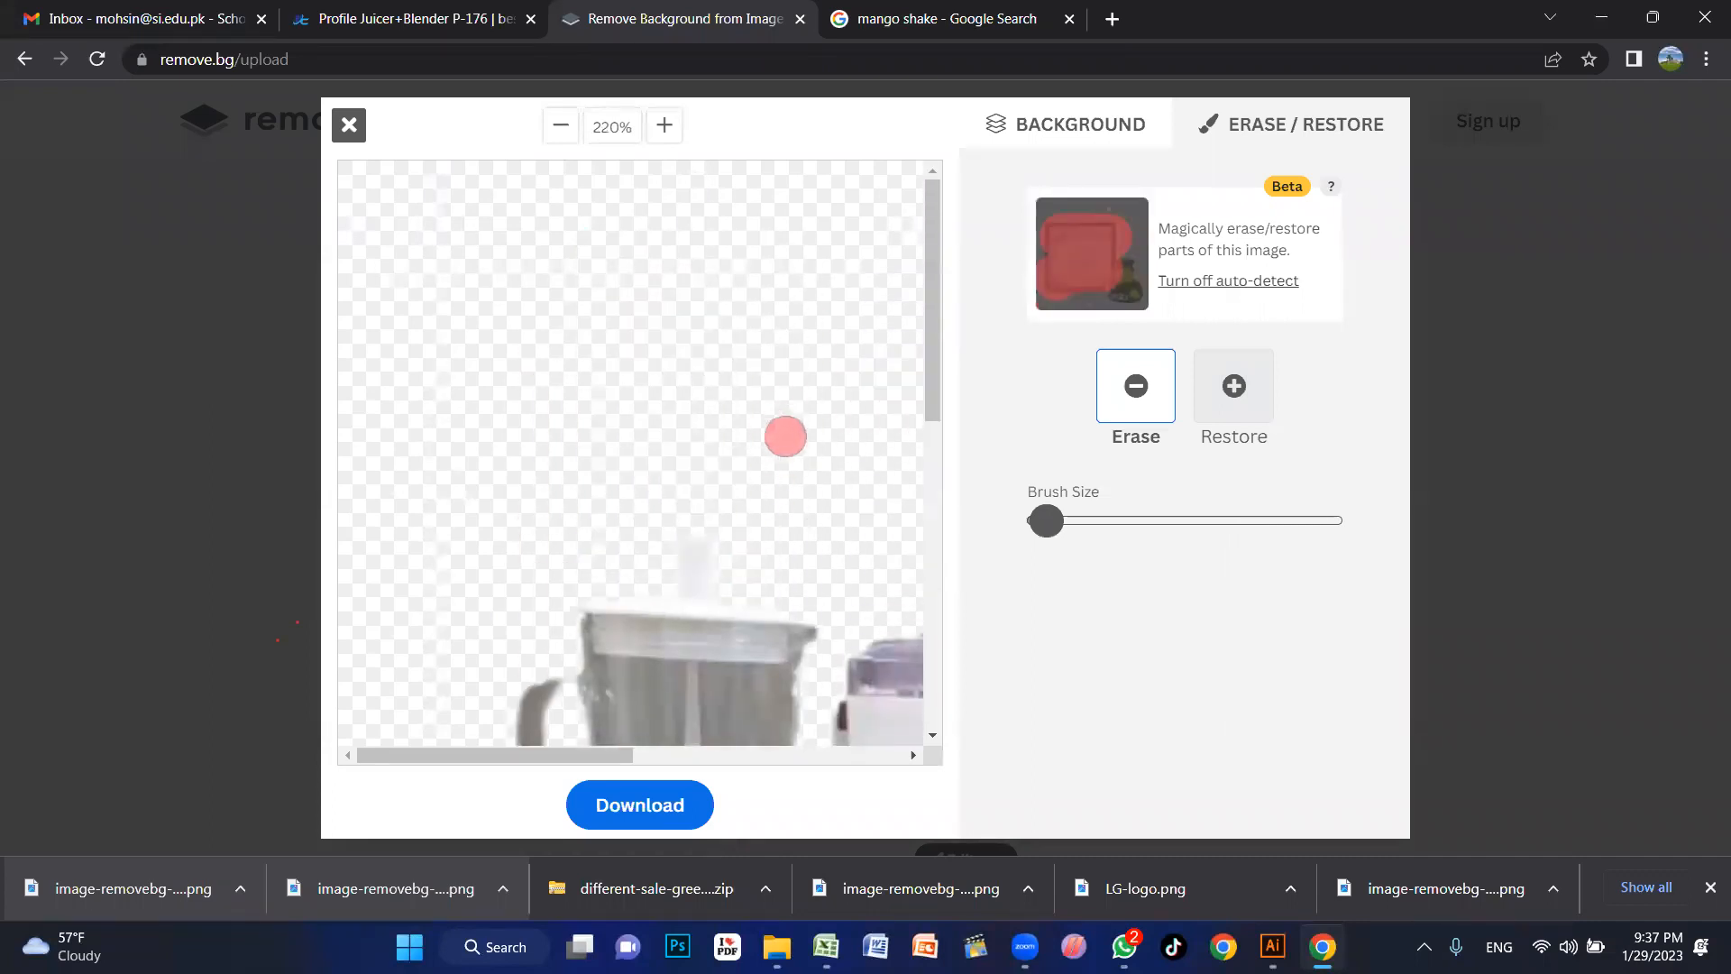
{"action": "scroll", "coordinate": [794, 451], "scroll_direction": "down", "scroll_amount": 5}
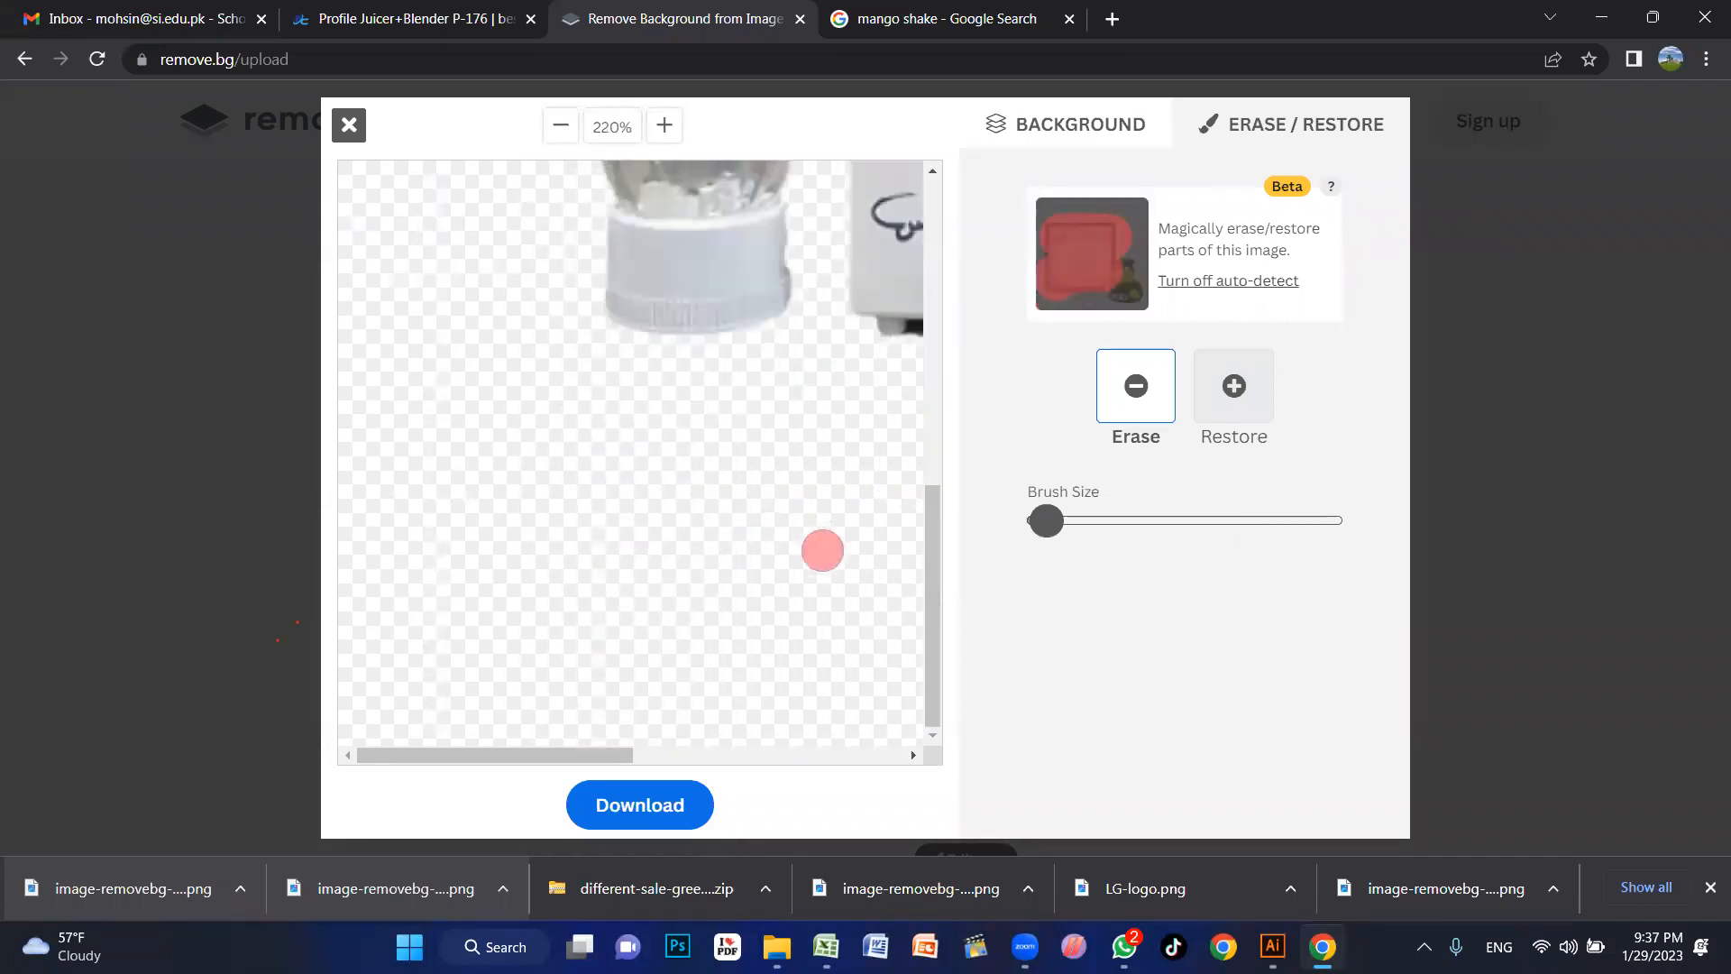
{"action": "scroll", "coordinate": [746, 217], "scroll_direction": "up", "scroll_amount": 5}
{"action": "scroll", "coordinate": [803, 498], "scroll_direction": "down", "scroll_amount": 5}
{"action": "scroll", "coordinate": [811, 487], "scroll_direction": "up", "scroll_amount": 3}
{"action": "scroll", "coordinate": [811, 487], "scroll_direction": "up", "scroll_amount": 3}
{"action": "scroll", "coordinate": [722, 559], "scroll_direction": "down", "scroll_amount": 4}
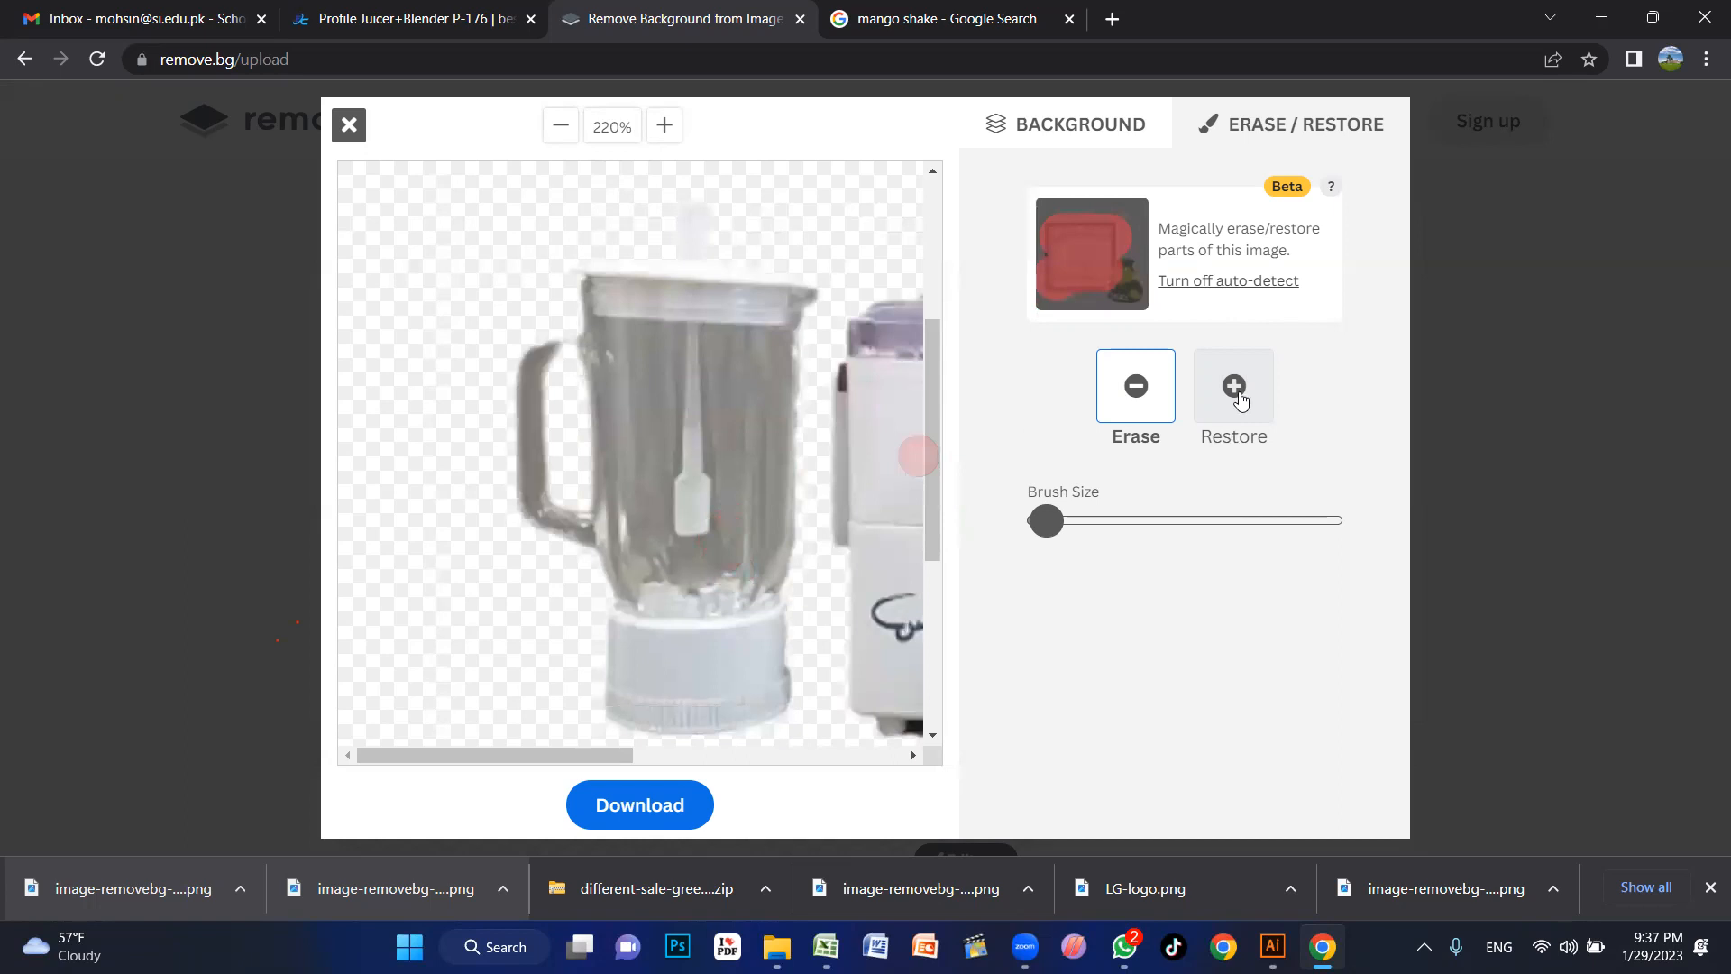
{"action": "left_click", "coordinate": [1240, 400]}
{"action": "left_click_drag", "start_coordinate": [546, 350], "coordinate": [584, 344]}
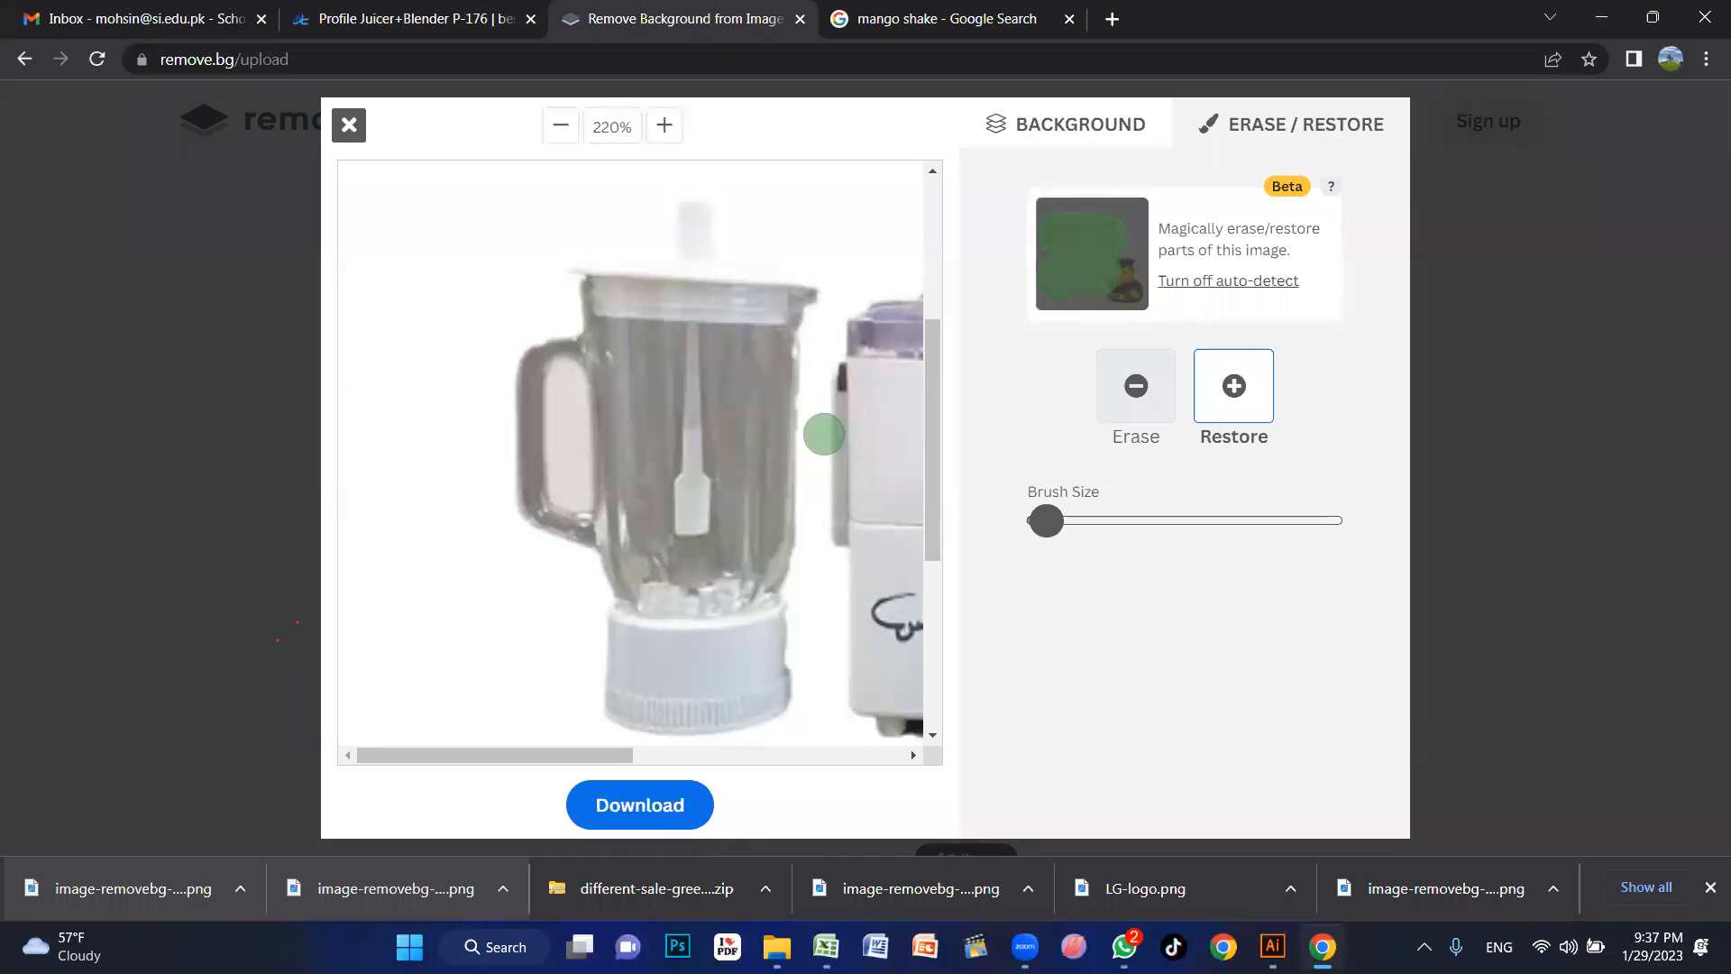
{"action": "left_click", "coordinate": [1139, 401]}
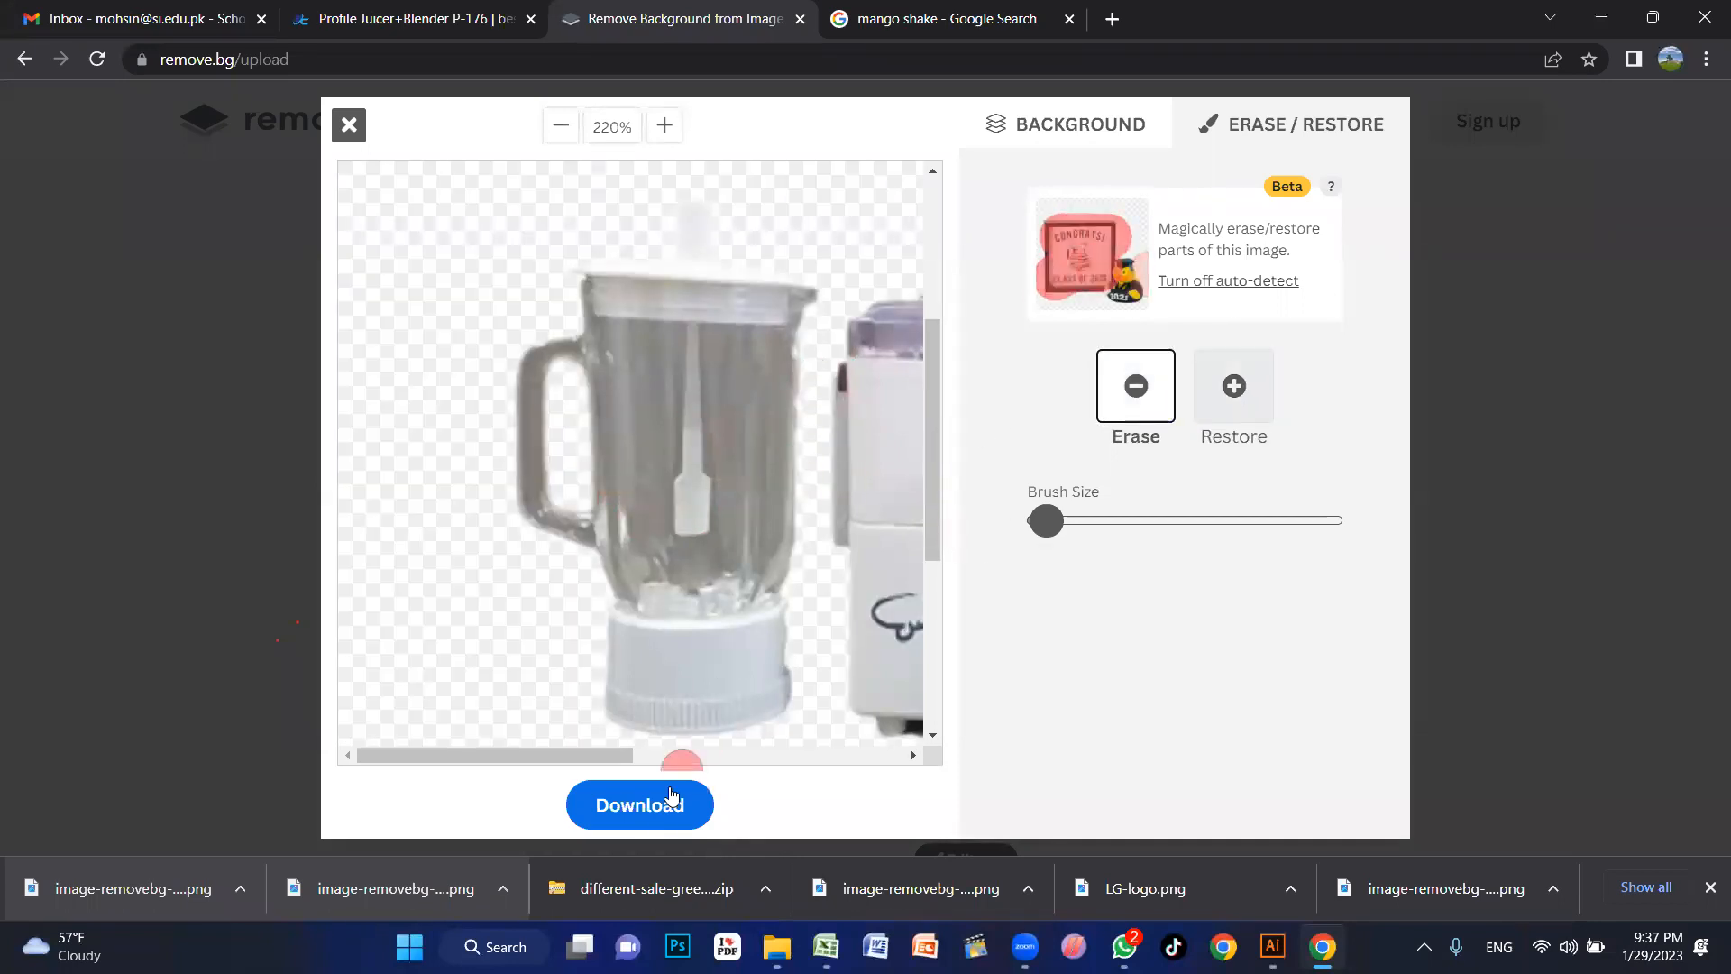
Step: Download the corrected juicer blender cutout and place it in the Illustrator poster
{"action": "left_click", "coordinate": [672, 798]}
{"action": "left_click", "coordinate": [834, 507]}
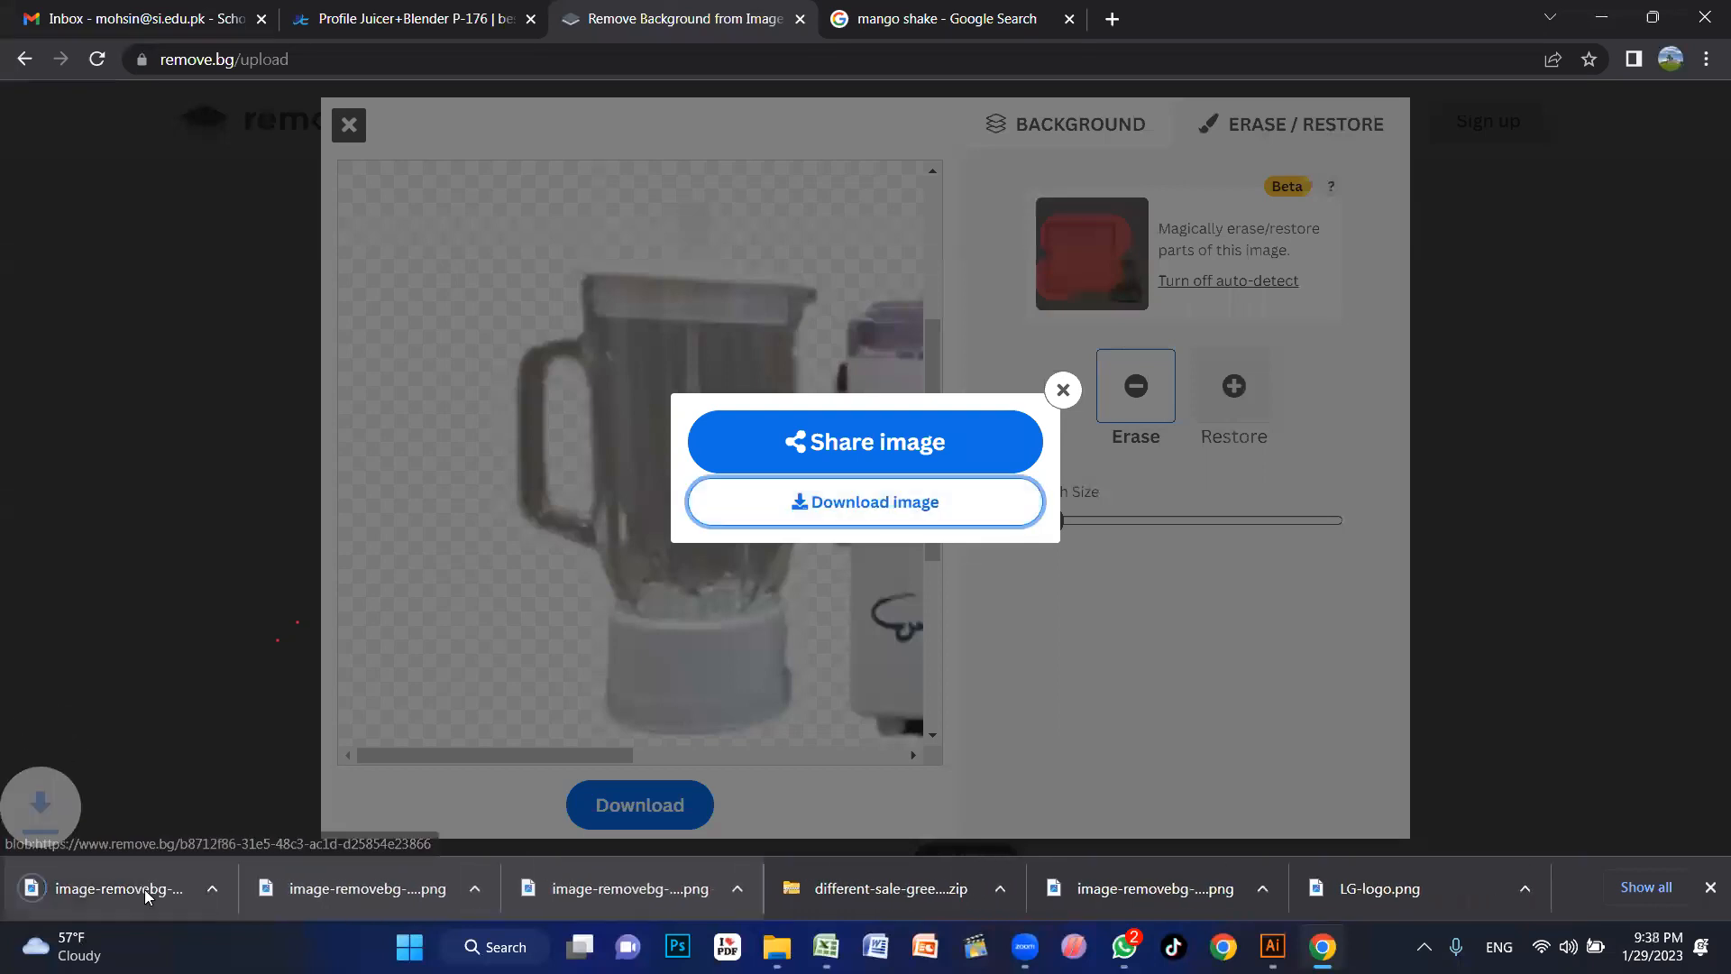
{"action": "left_click_drag", "start_coordinate": [145, 893], "coordinate": [692, 734]}
{"action": "left_click", "coordinate": [804, 612], "text": "alt"}
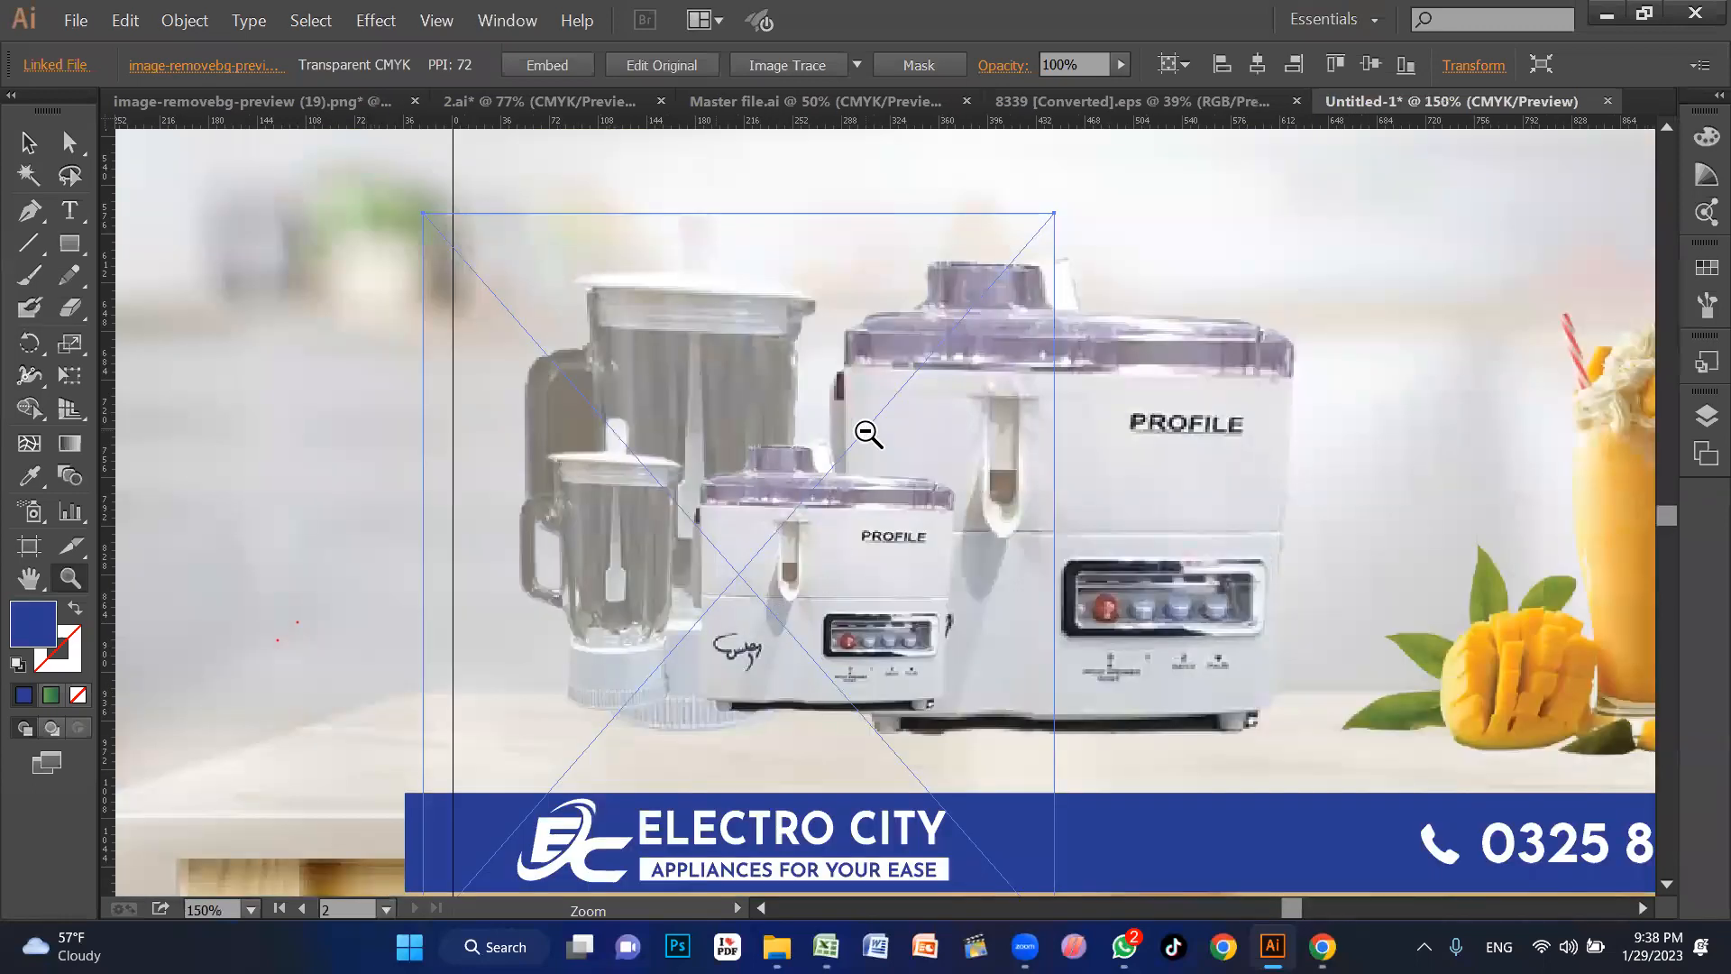
{"action": "left_click", "coordinate": [868, 433], "text": "alt"}
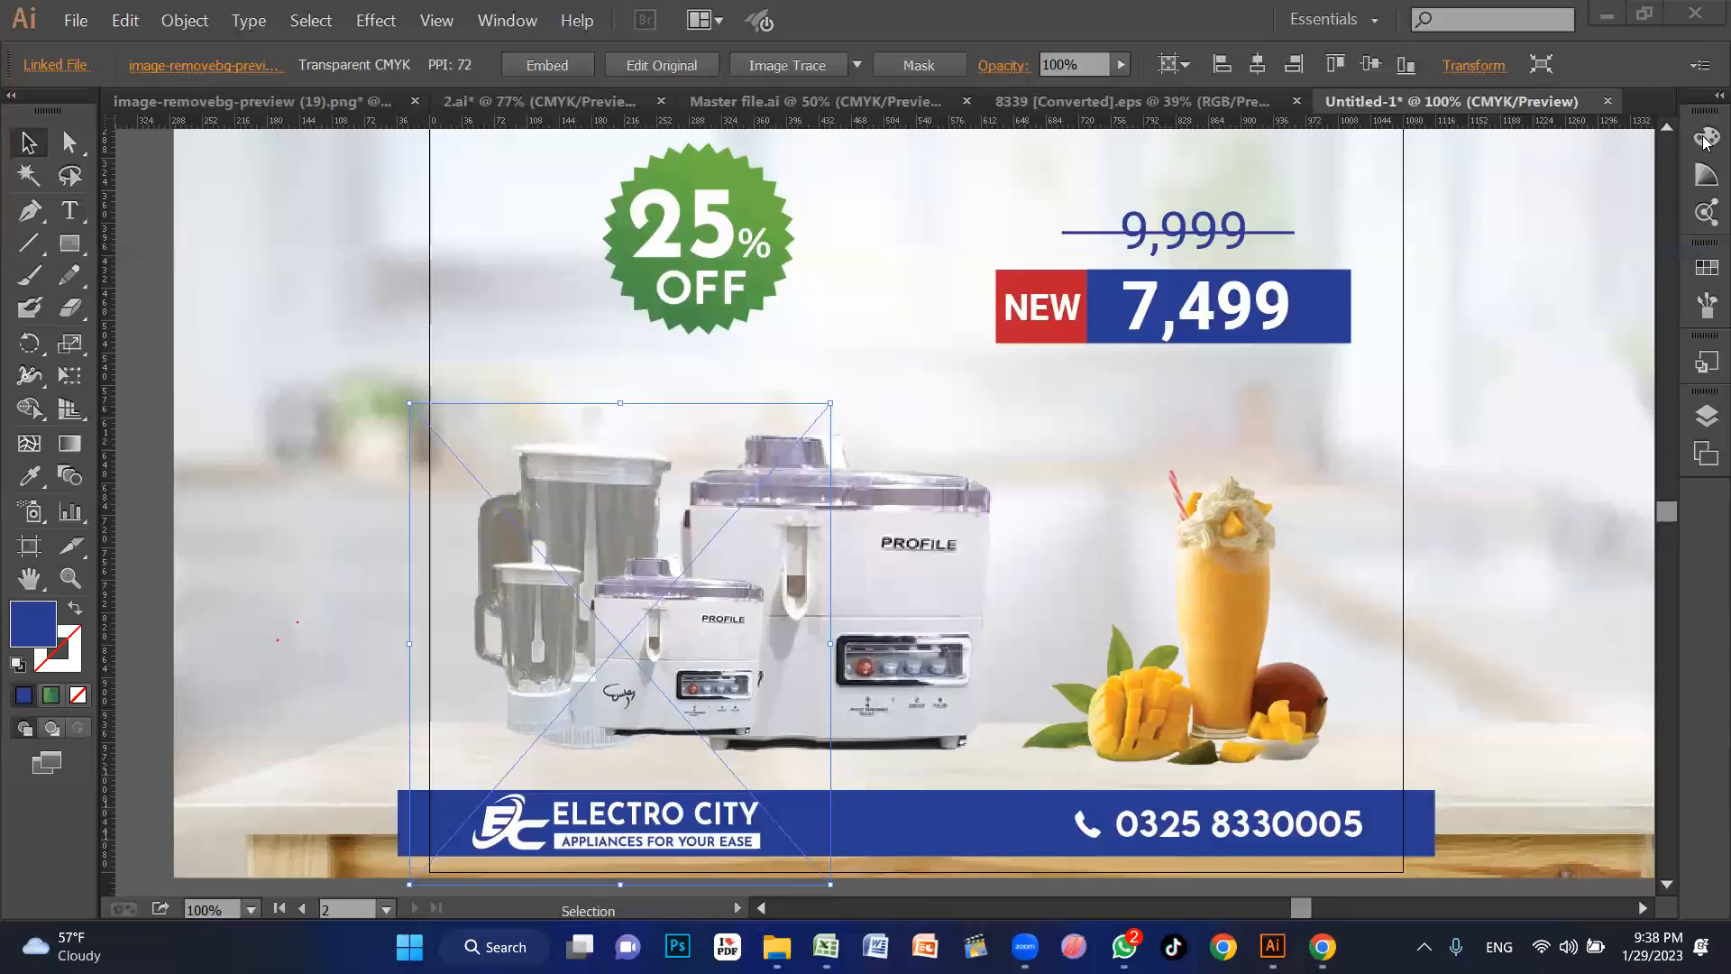
Step: Move the new juicer cutout aside and delete the old juicer blender image
{"action": "left_click", "coordinate": [445, 487]}
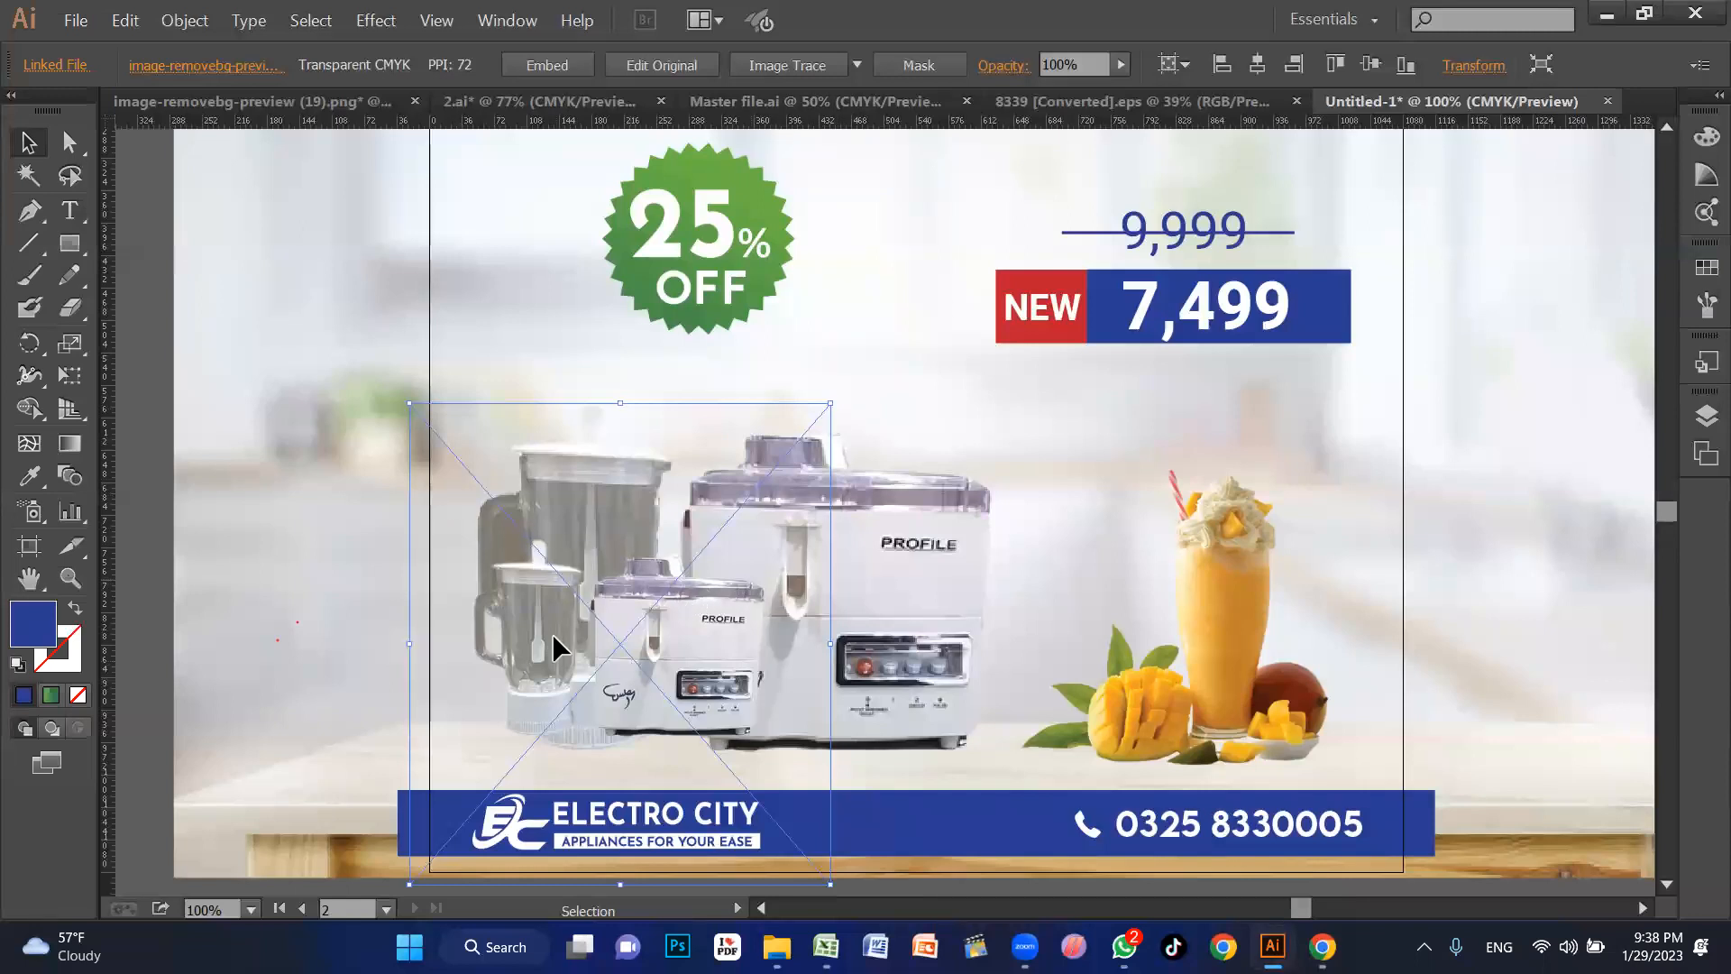
{"action": "left_click_drag", "start_coordinate": [552, 633], "coordinate": [267, 478]}
{"action": "left_click", "coordinate": [855, 584]}
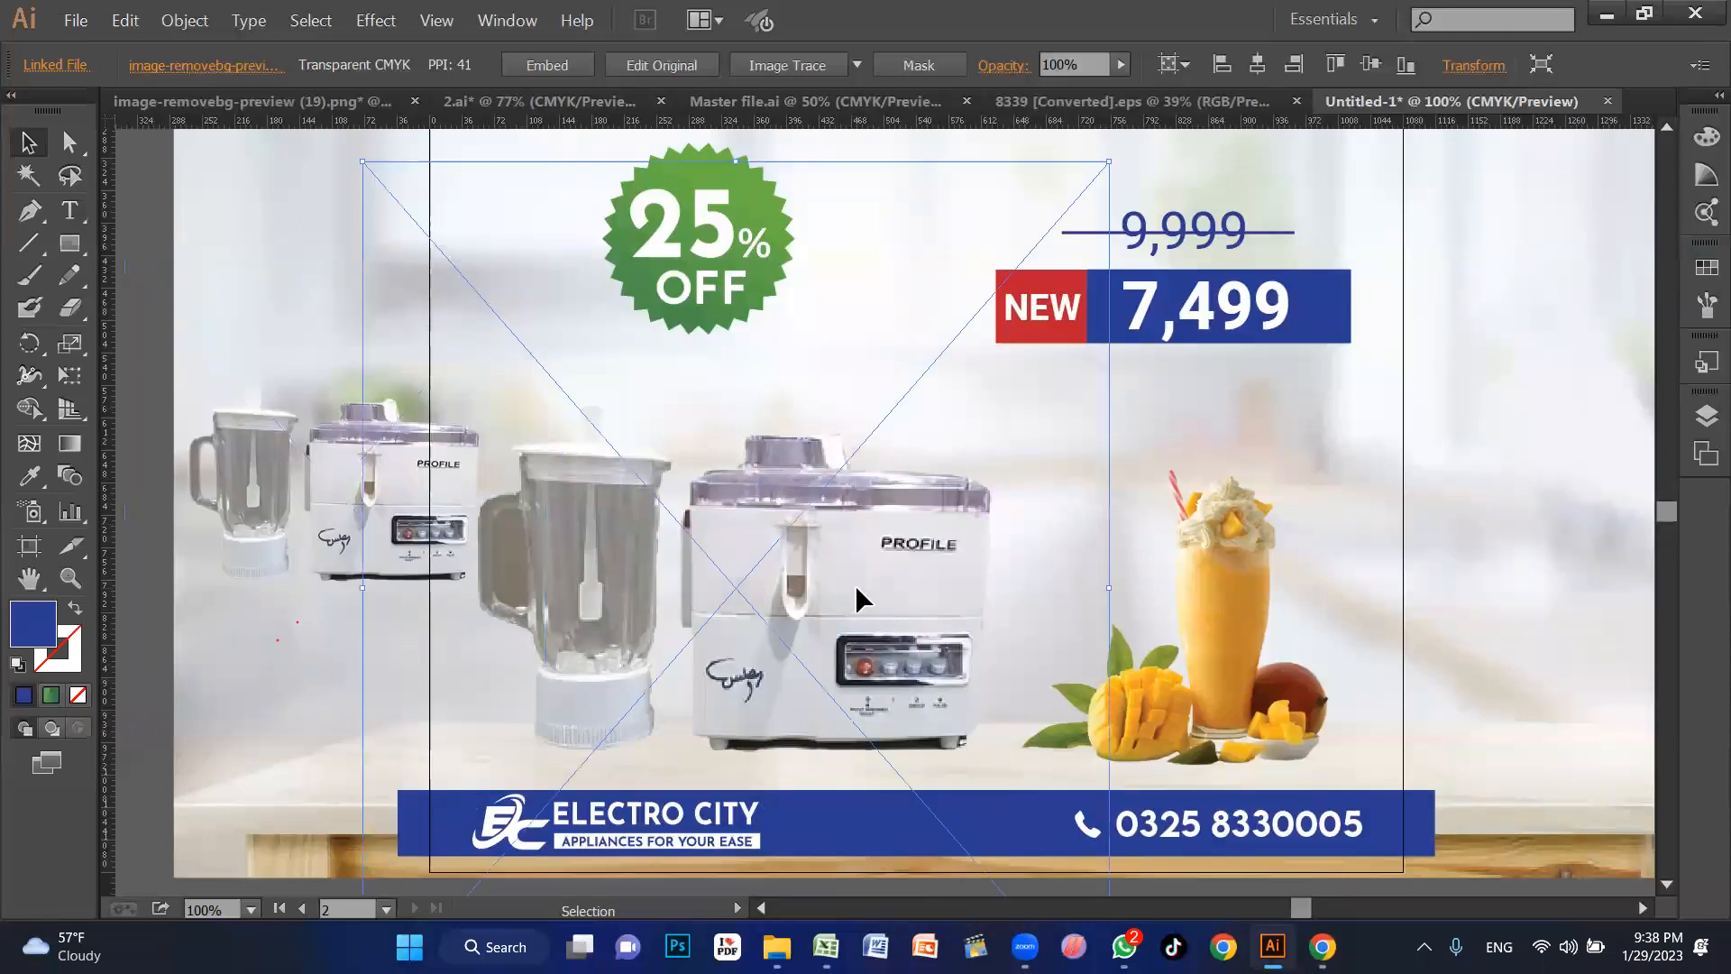
{"action": "key", "text": "Delete"}
{"action": "left_click", "coordinate": [407, 474]}
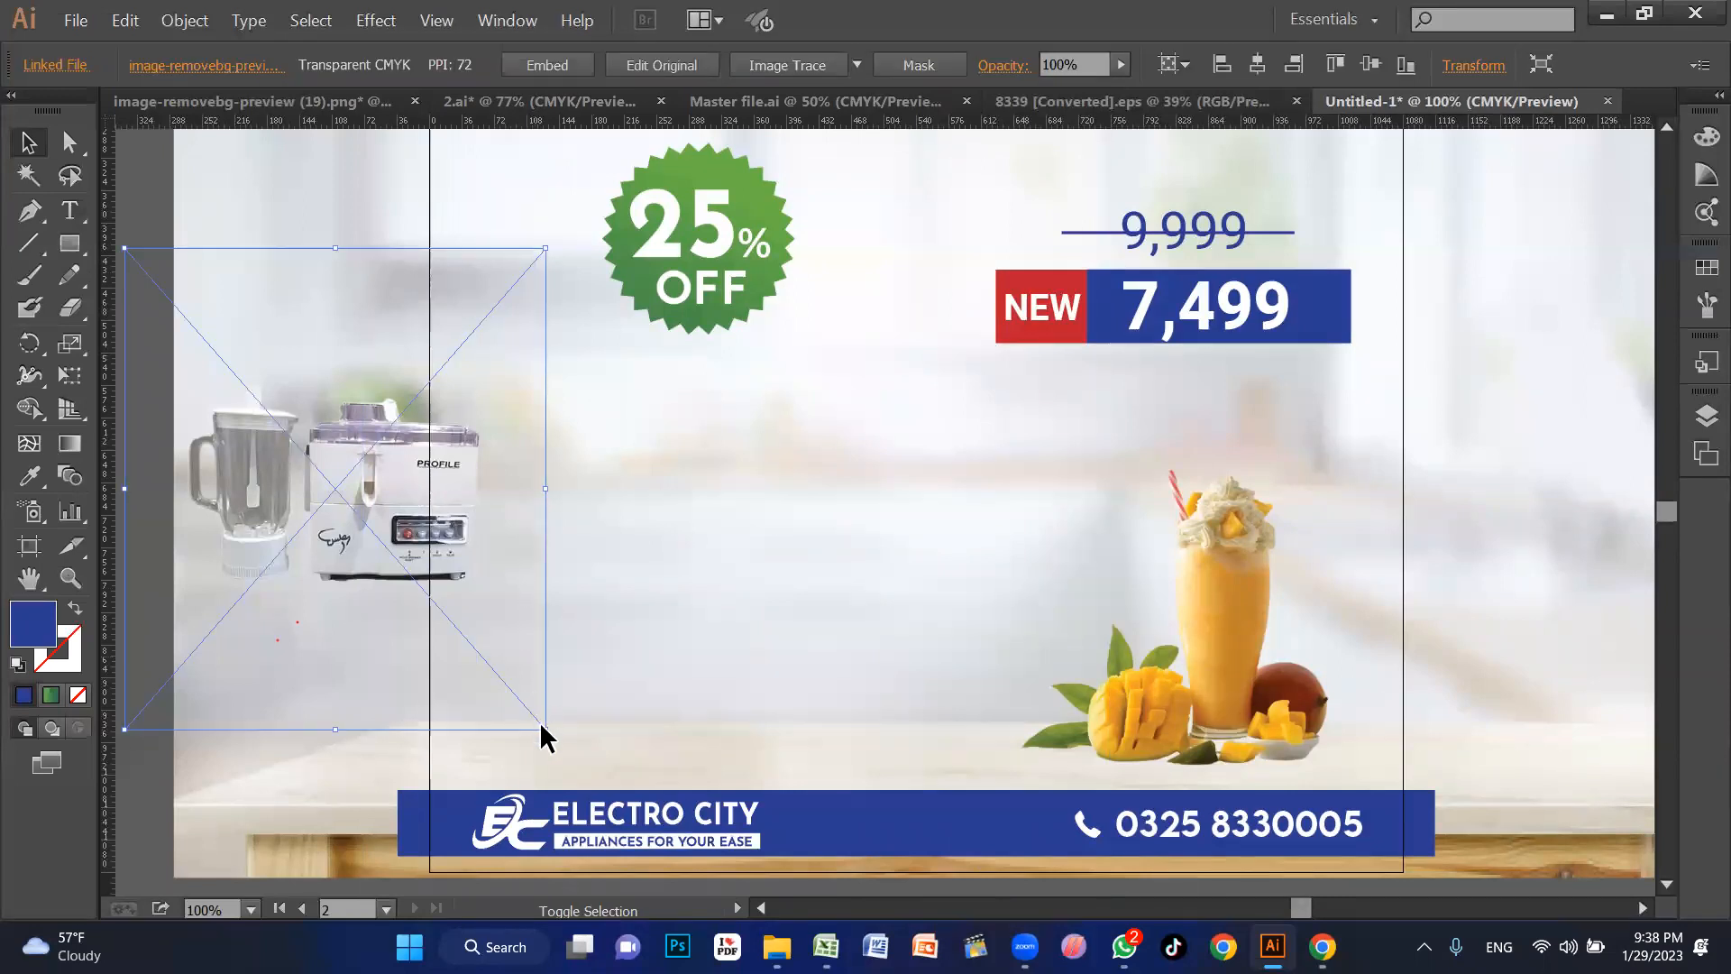
Step: Enlarge the new juicer blender cutout and stand it on the table beside the mango shake
{"action": "left_click_drag", "start_coordinate": [671, 793], "coordinate": [662, 793]}
{"action": "left_click_drag", "start_coordinate": [536, 586], "coordinate": [730, 641]}
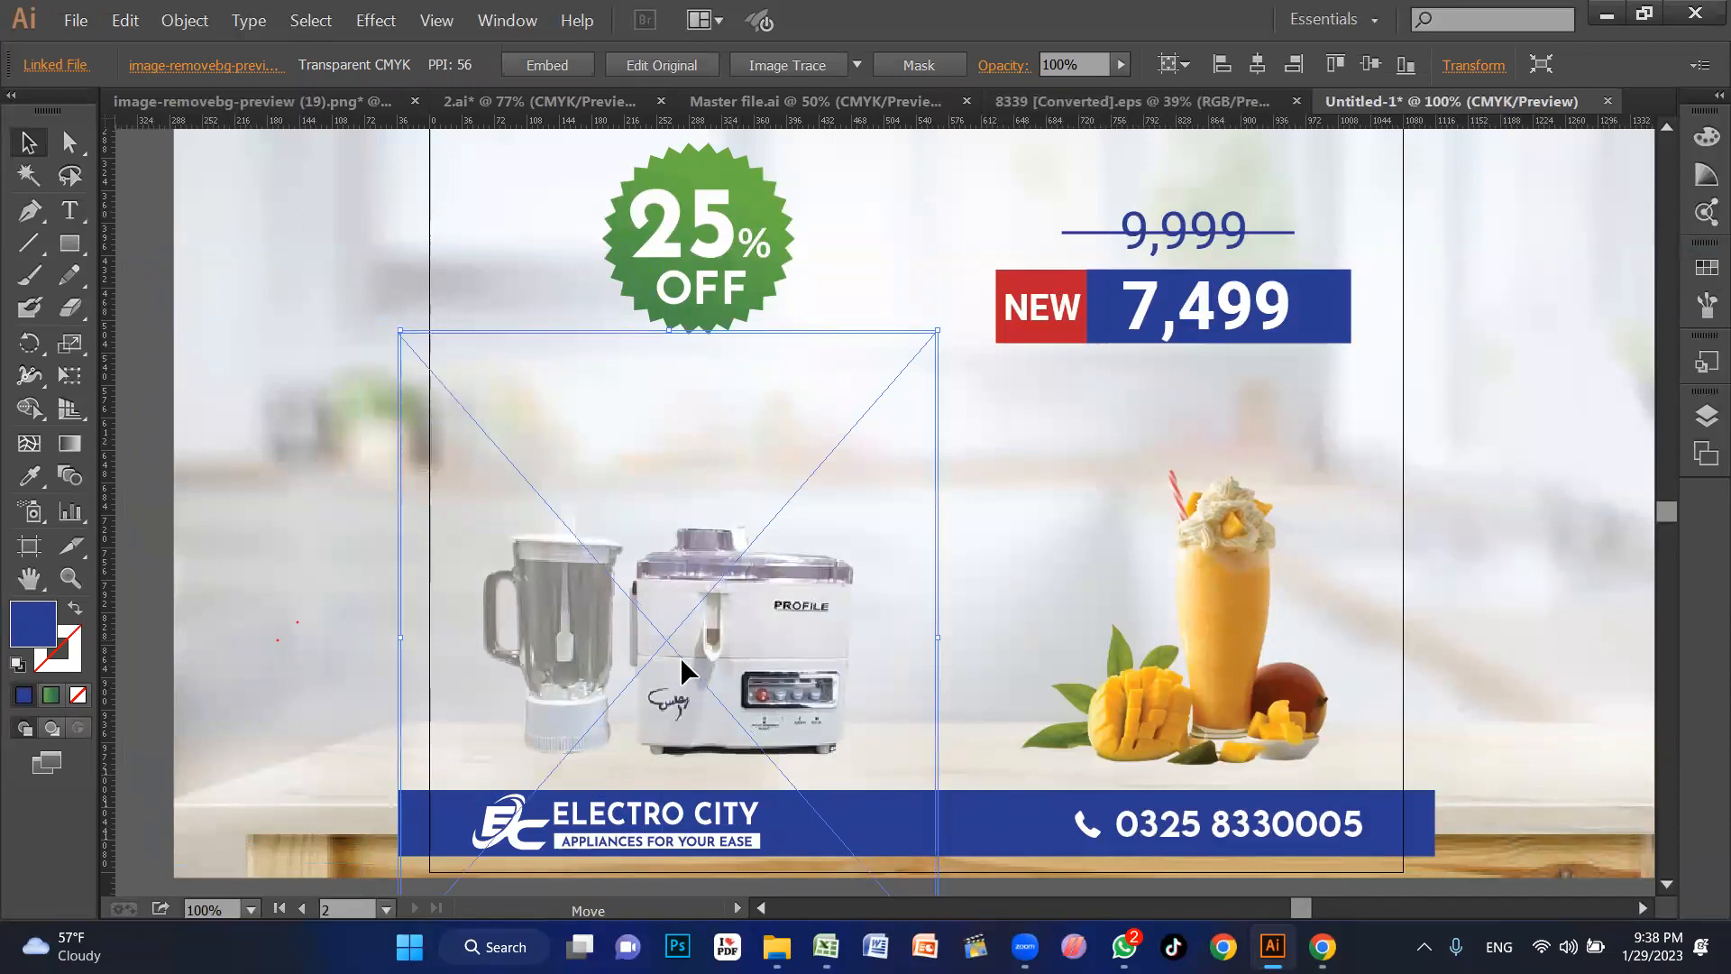
{"action": "left_click_drag", "start_coordinate": [938, 332], "coordinate": [1050, 165]}
{"action": "left_click_drag", "start_coordinate": [844, 541], "coordinate": [775, 626]}
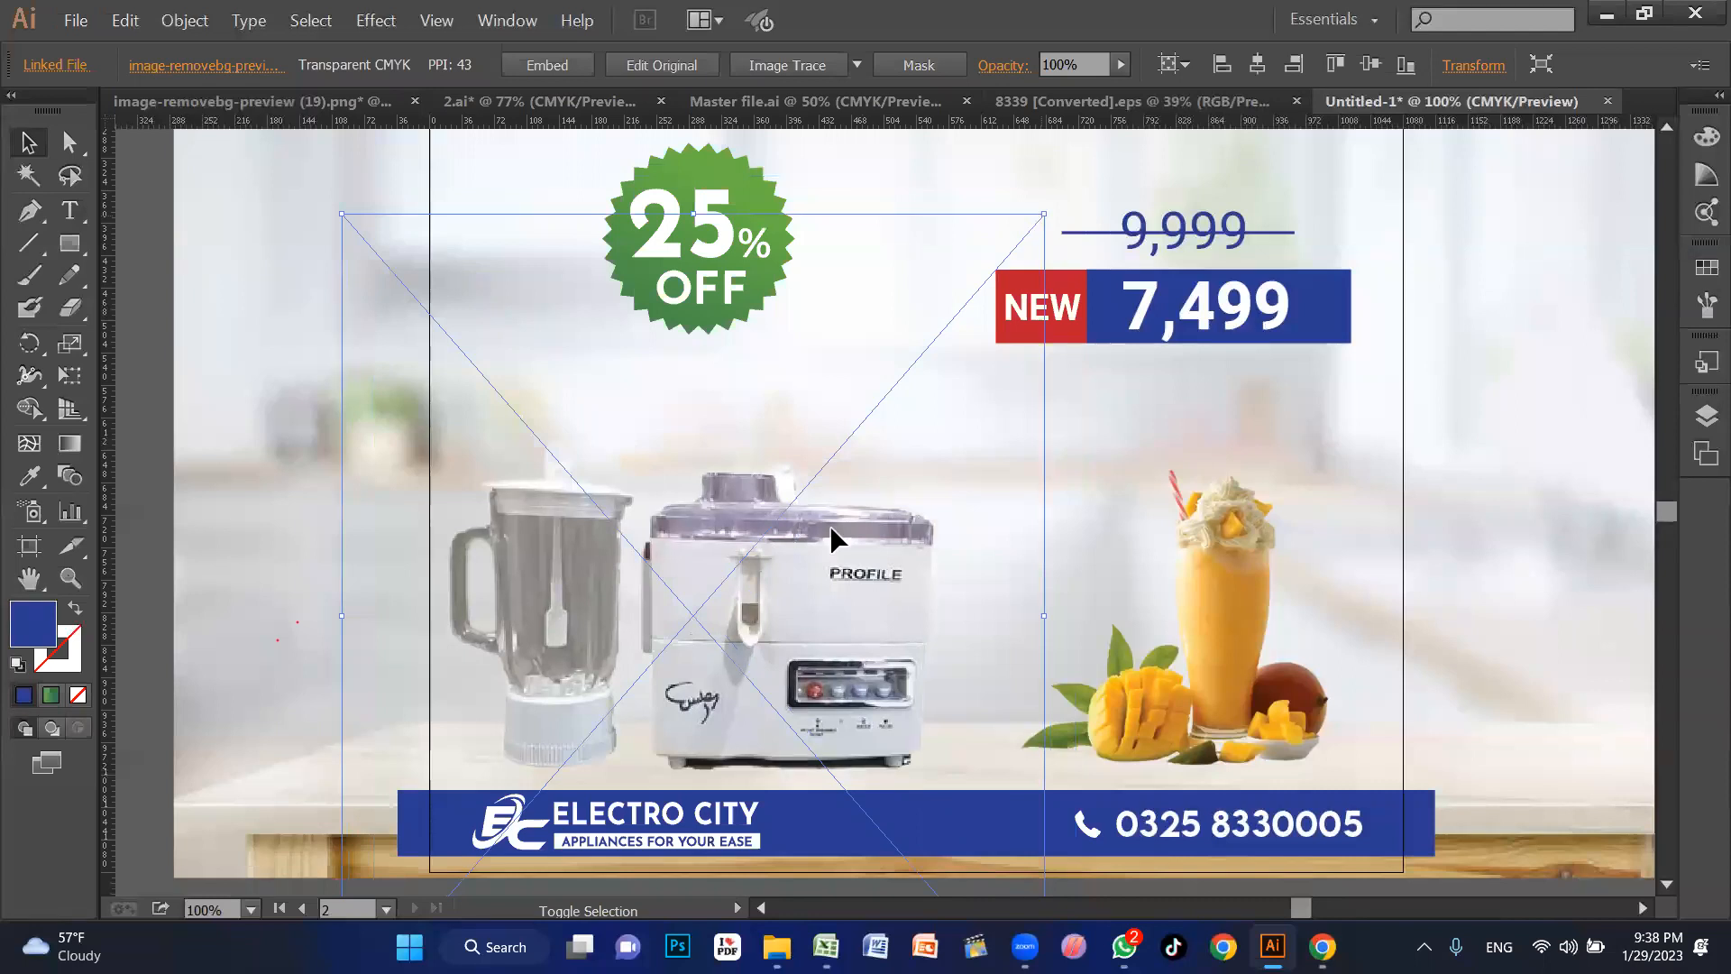
{"action": "key", "text": "ctrl+z"}
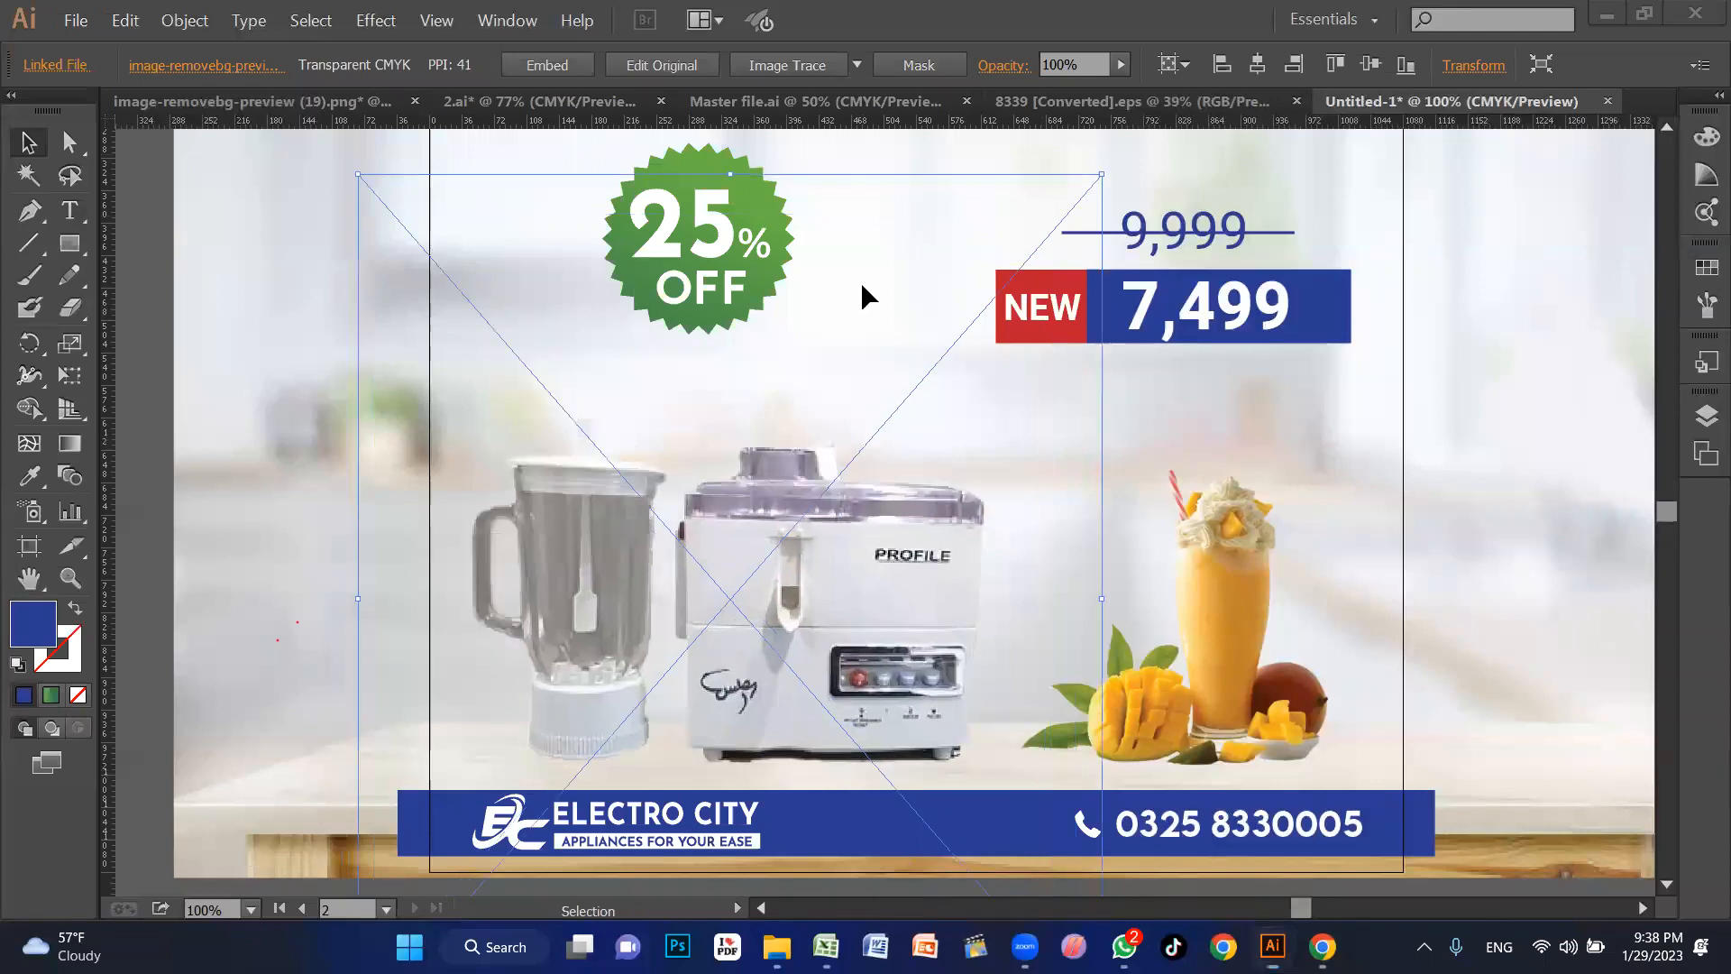
{"action": "key", "text": "ctrl+0"}
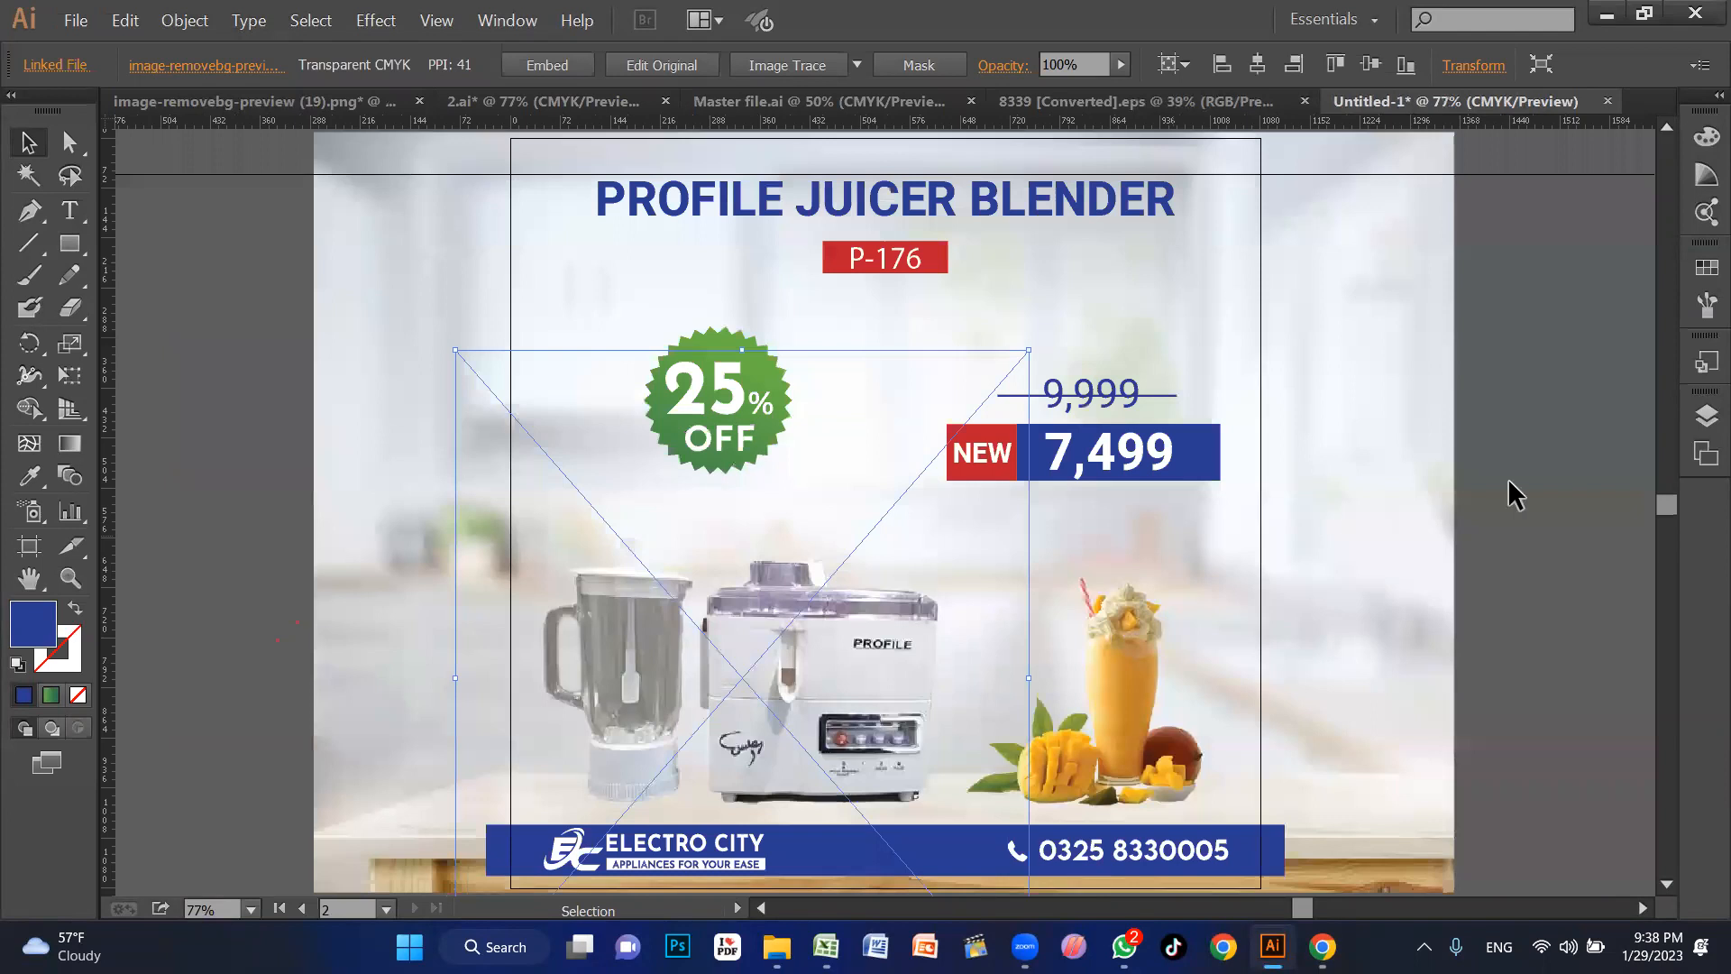
{"action": "left_click", "coordinate": [1509, 482]}
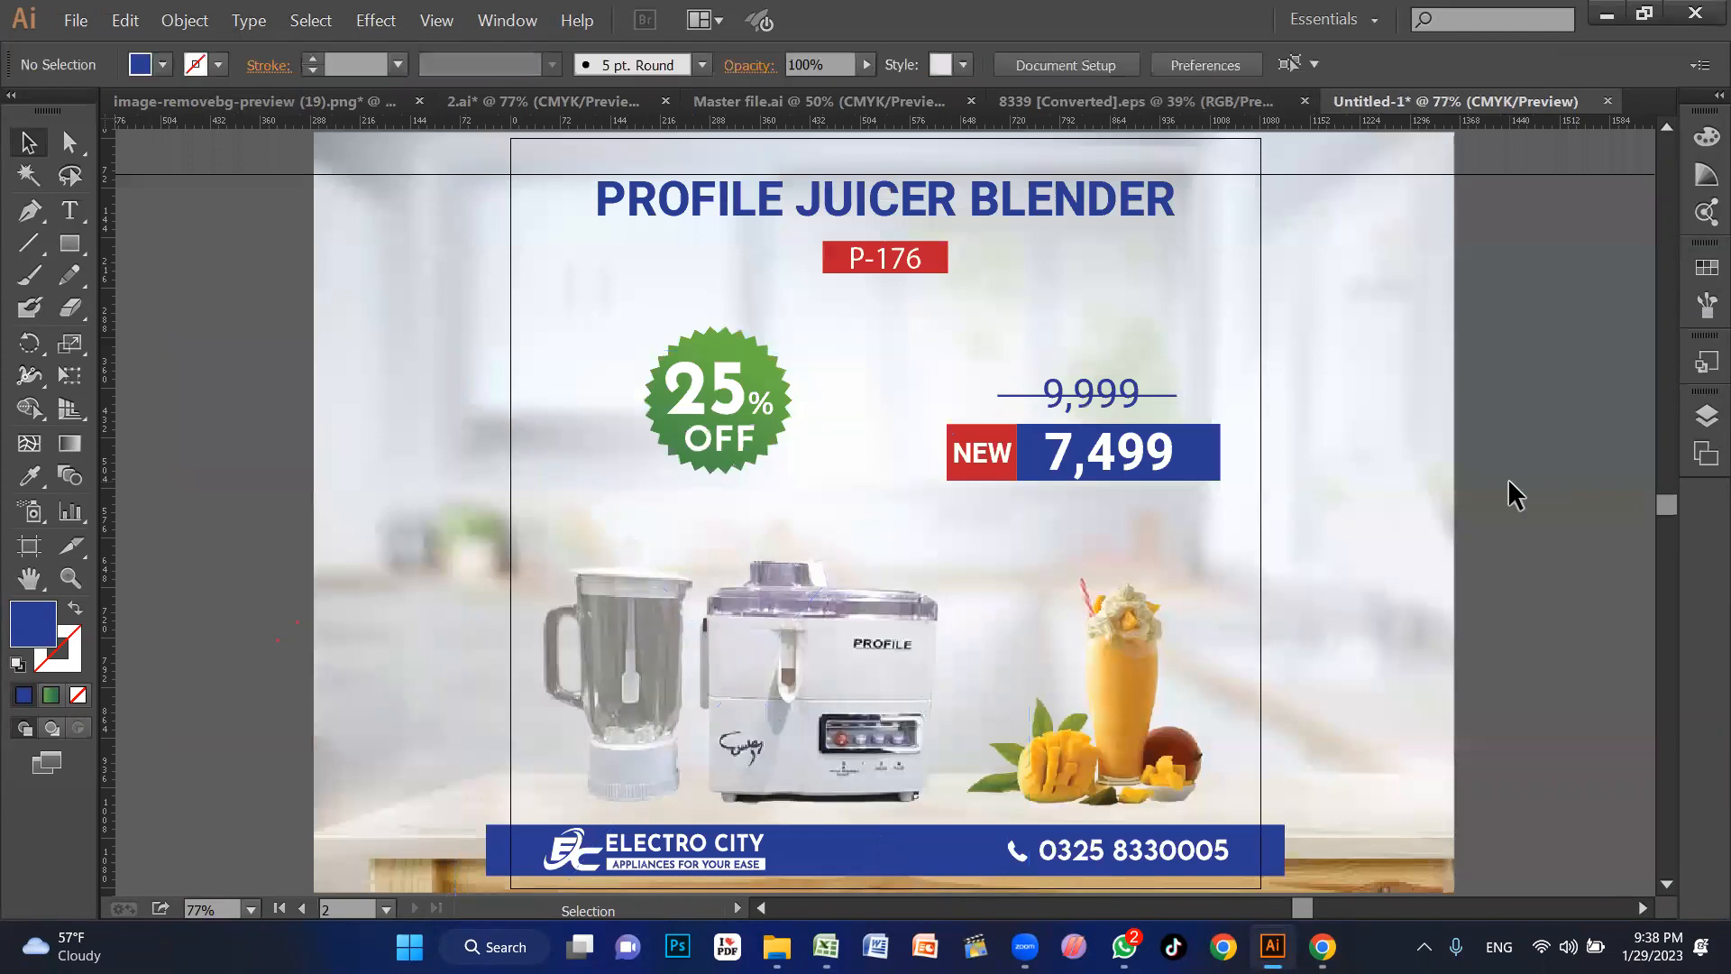
Step: Set the strikethrough line over the 9,999 price to a 6 pt stroke
{"action": "left_click", "coordinate": [1174, 396]}
{"action": "left_click", "coordinate": [312, 59]}
{"action": "left_click", "coordinate": [1211, 397]}
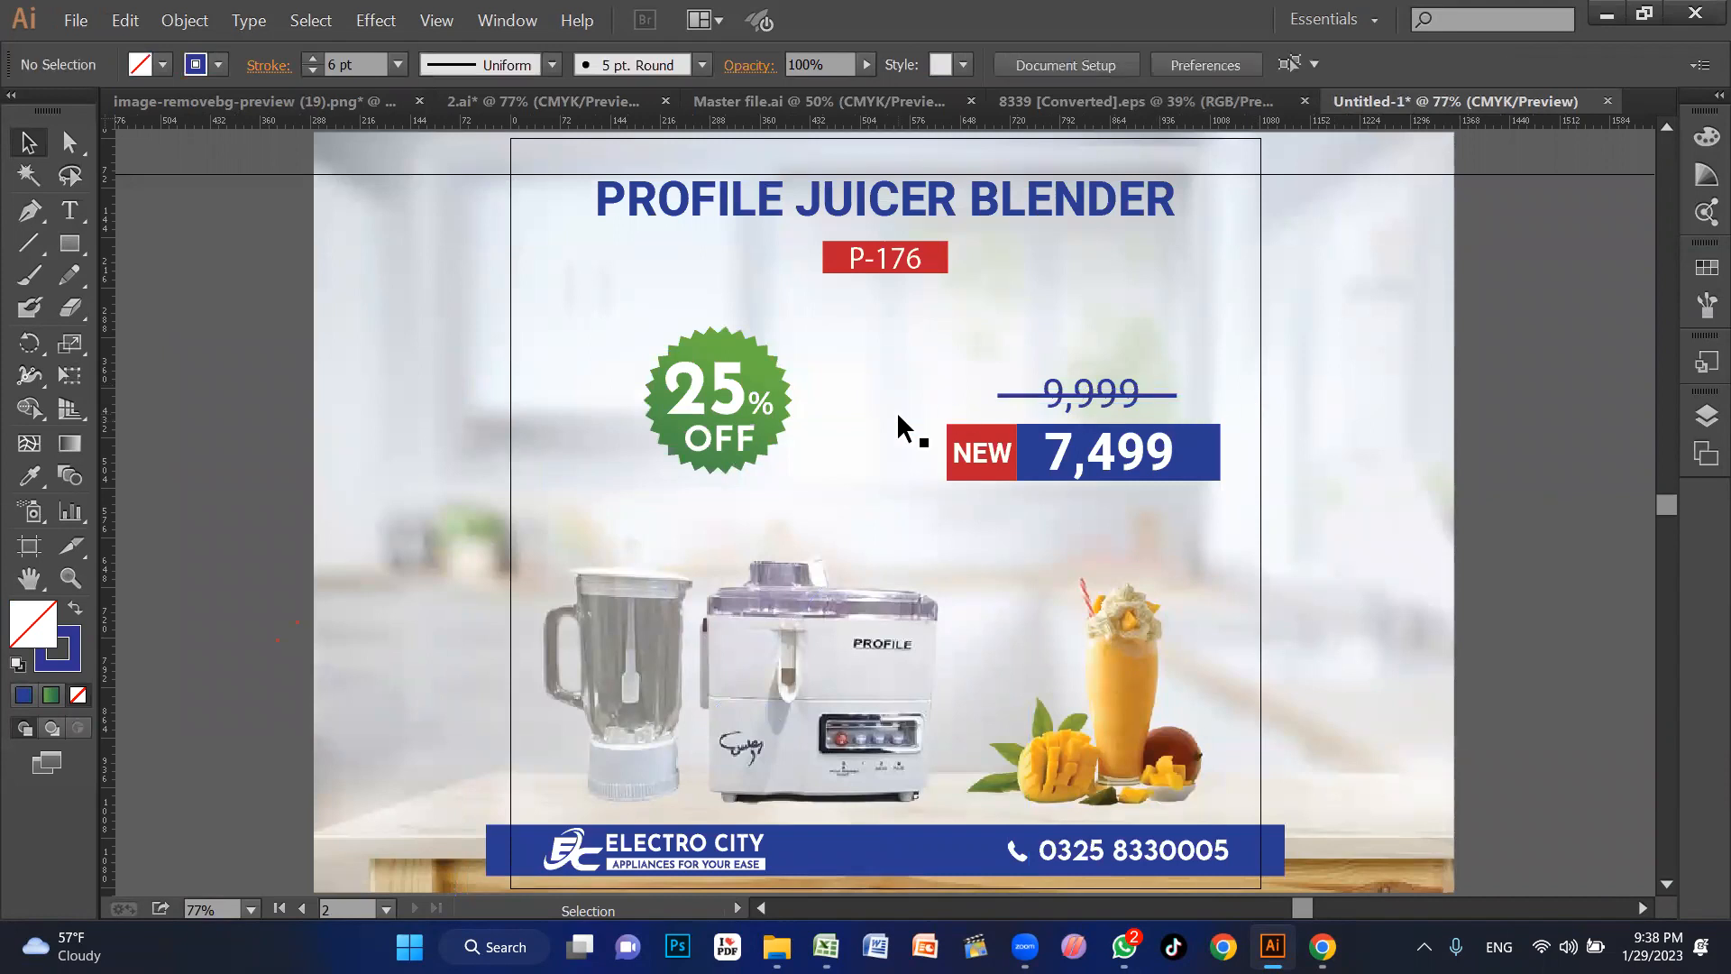
Step: Export only artboard 2 as a JPEG named "juicer blender" in the ELECTROCITI NEW folder
{"action": "left_click", "coordinate": [696, 406]}
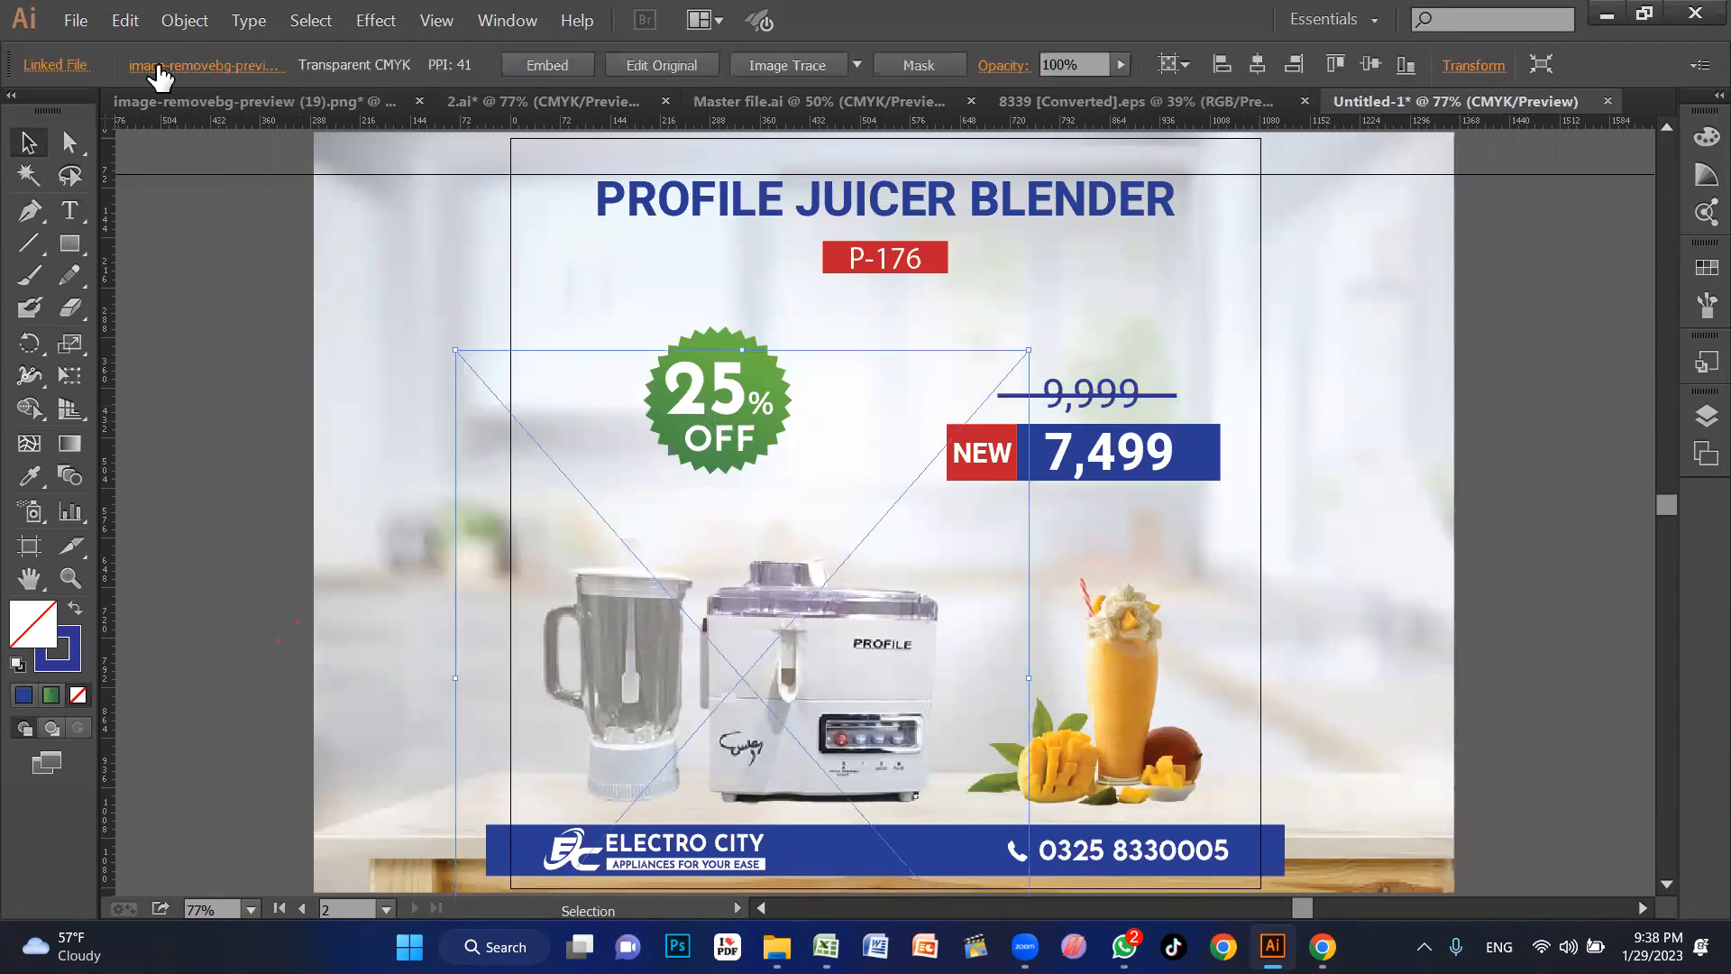
{"action": "left_click", "coordinate": [76, 19]}
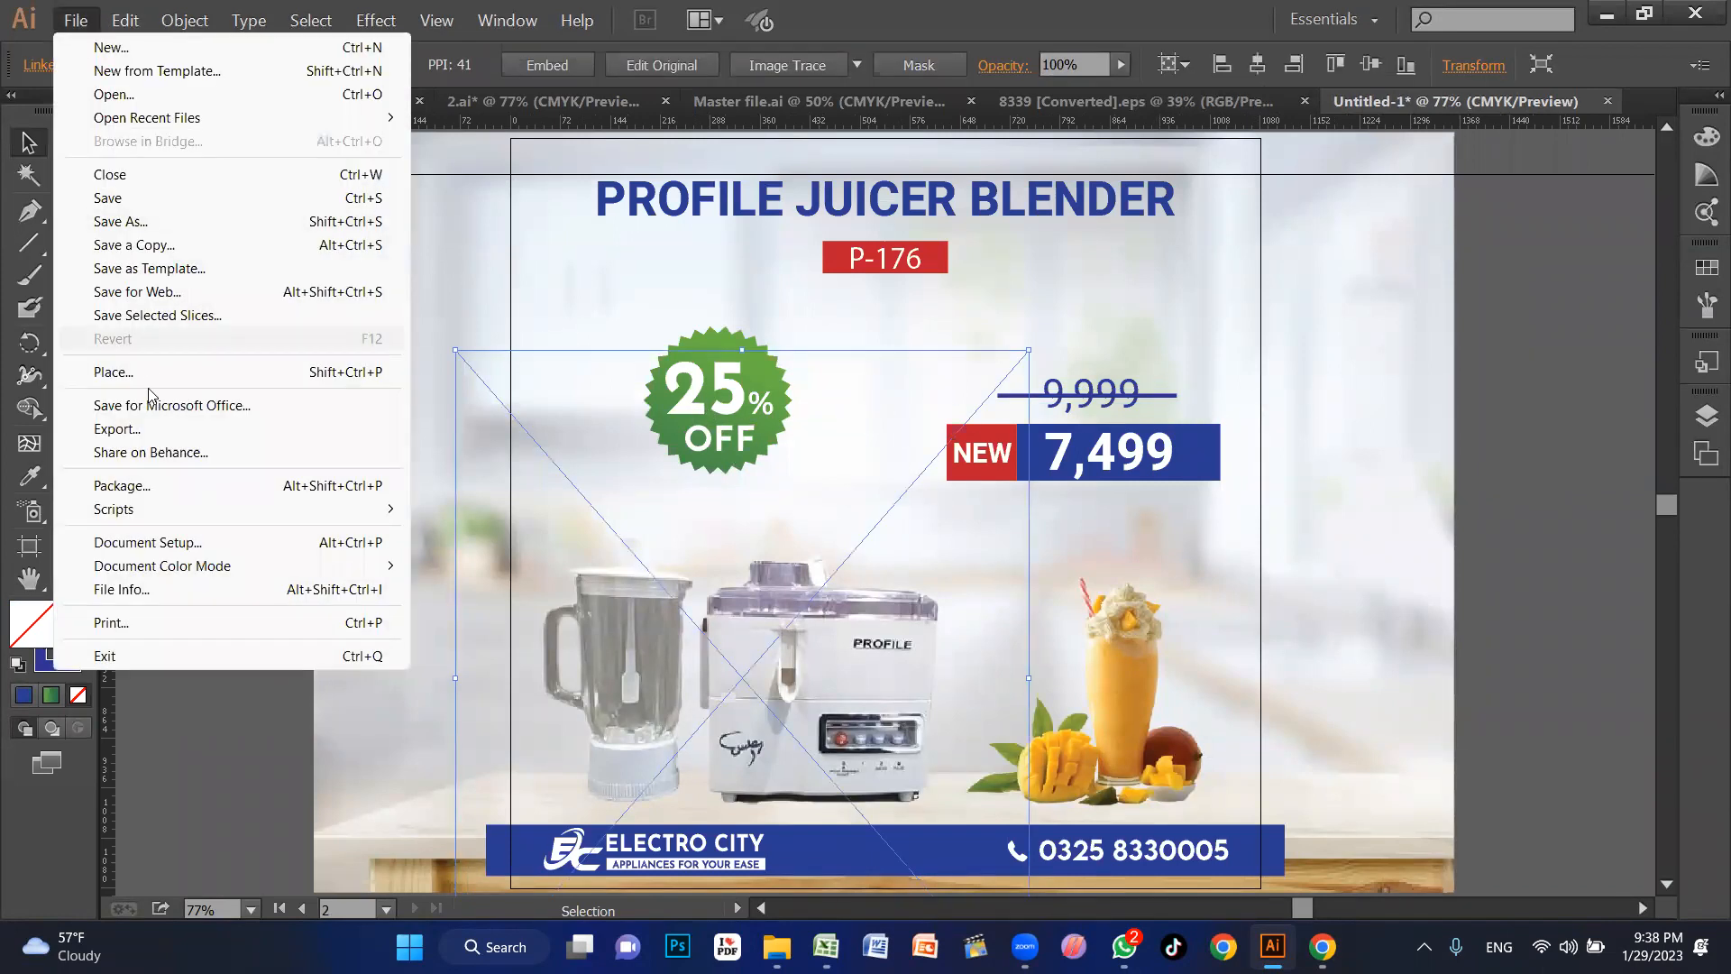
{"action": "left_click", "coordinate": [152, 431]}
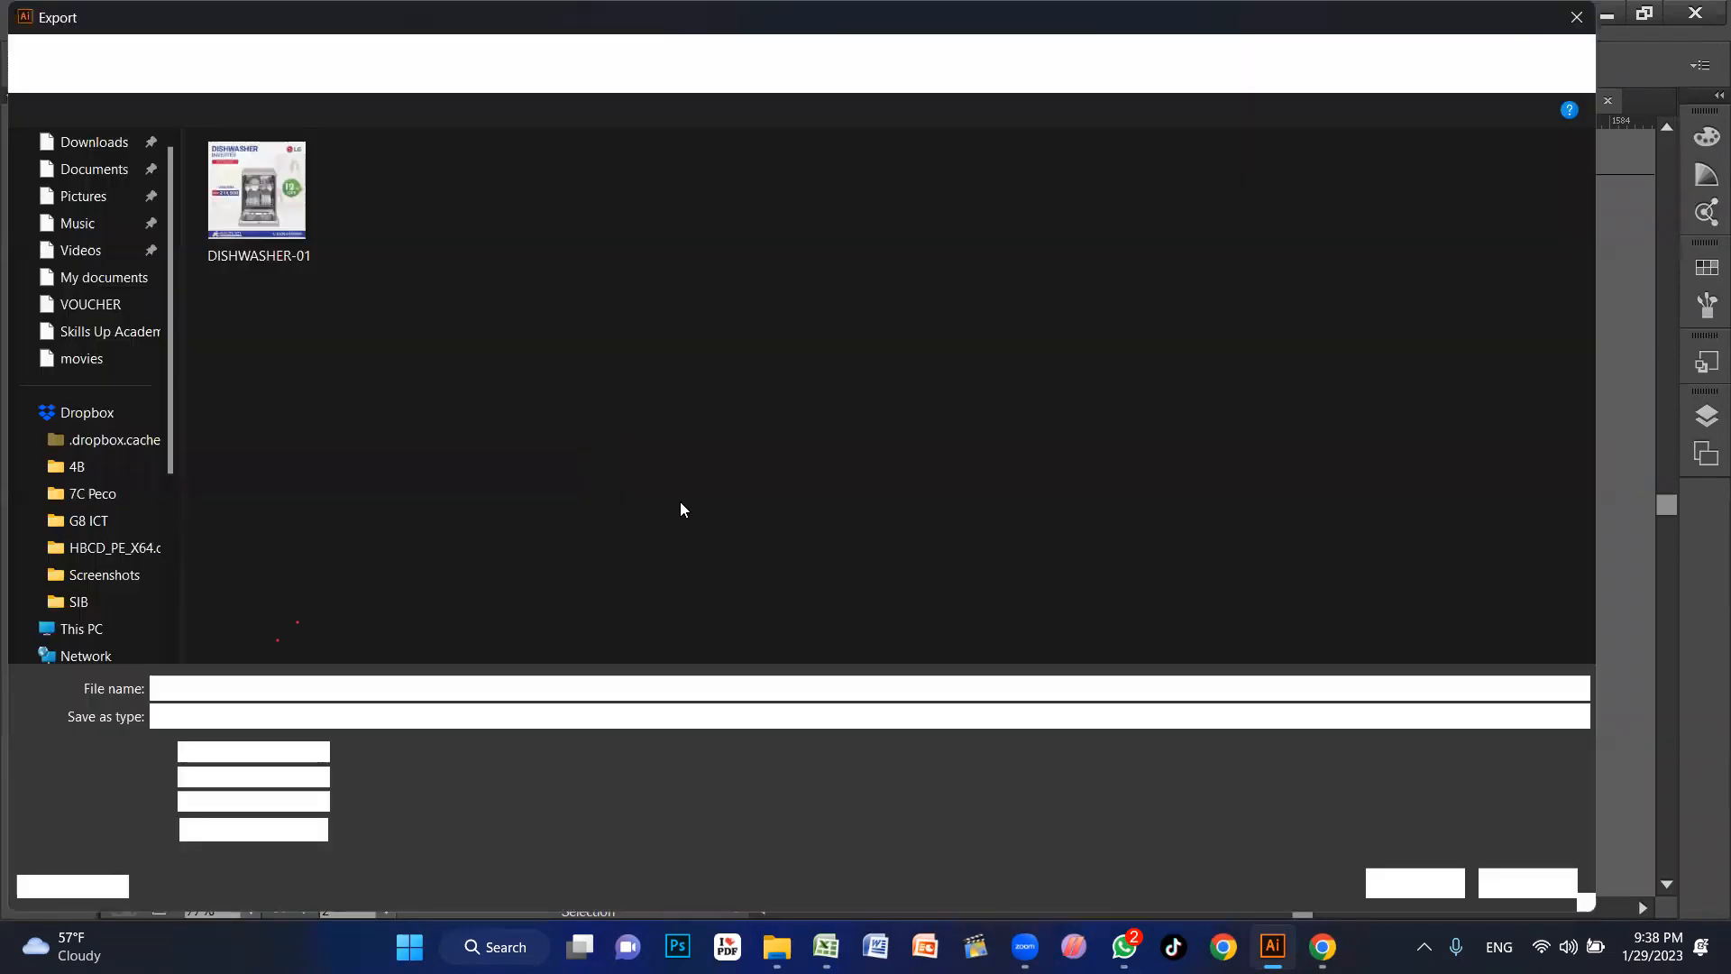
{"action": "left_click", "coordinate": [220, 765]}
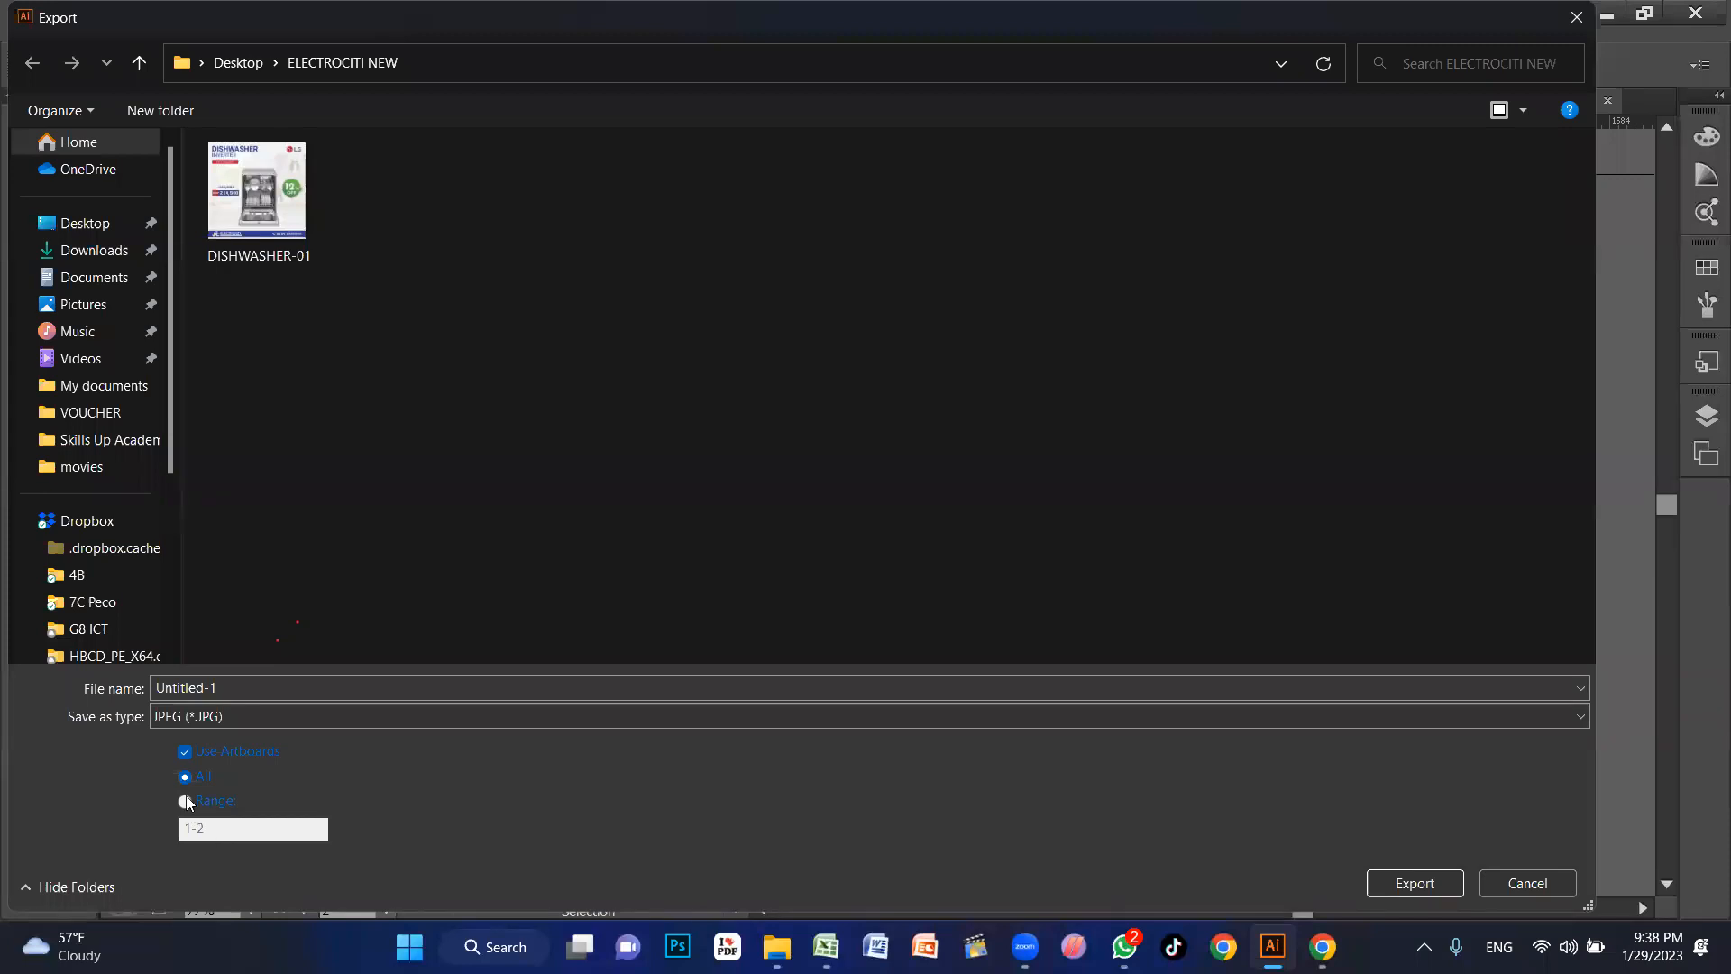
{"action": "left_click", "coordinate": [186, 800]}
{"action": "key", "text": "BackSpace"}
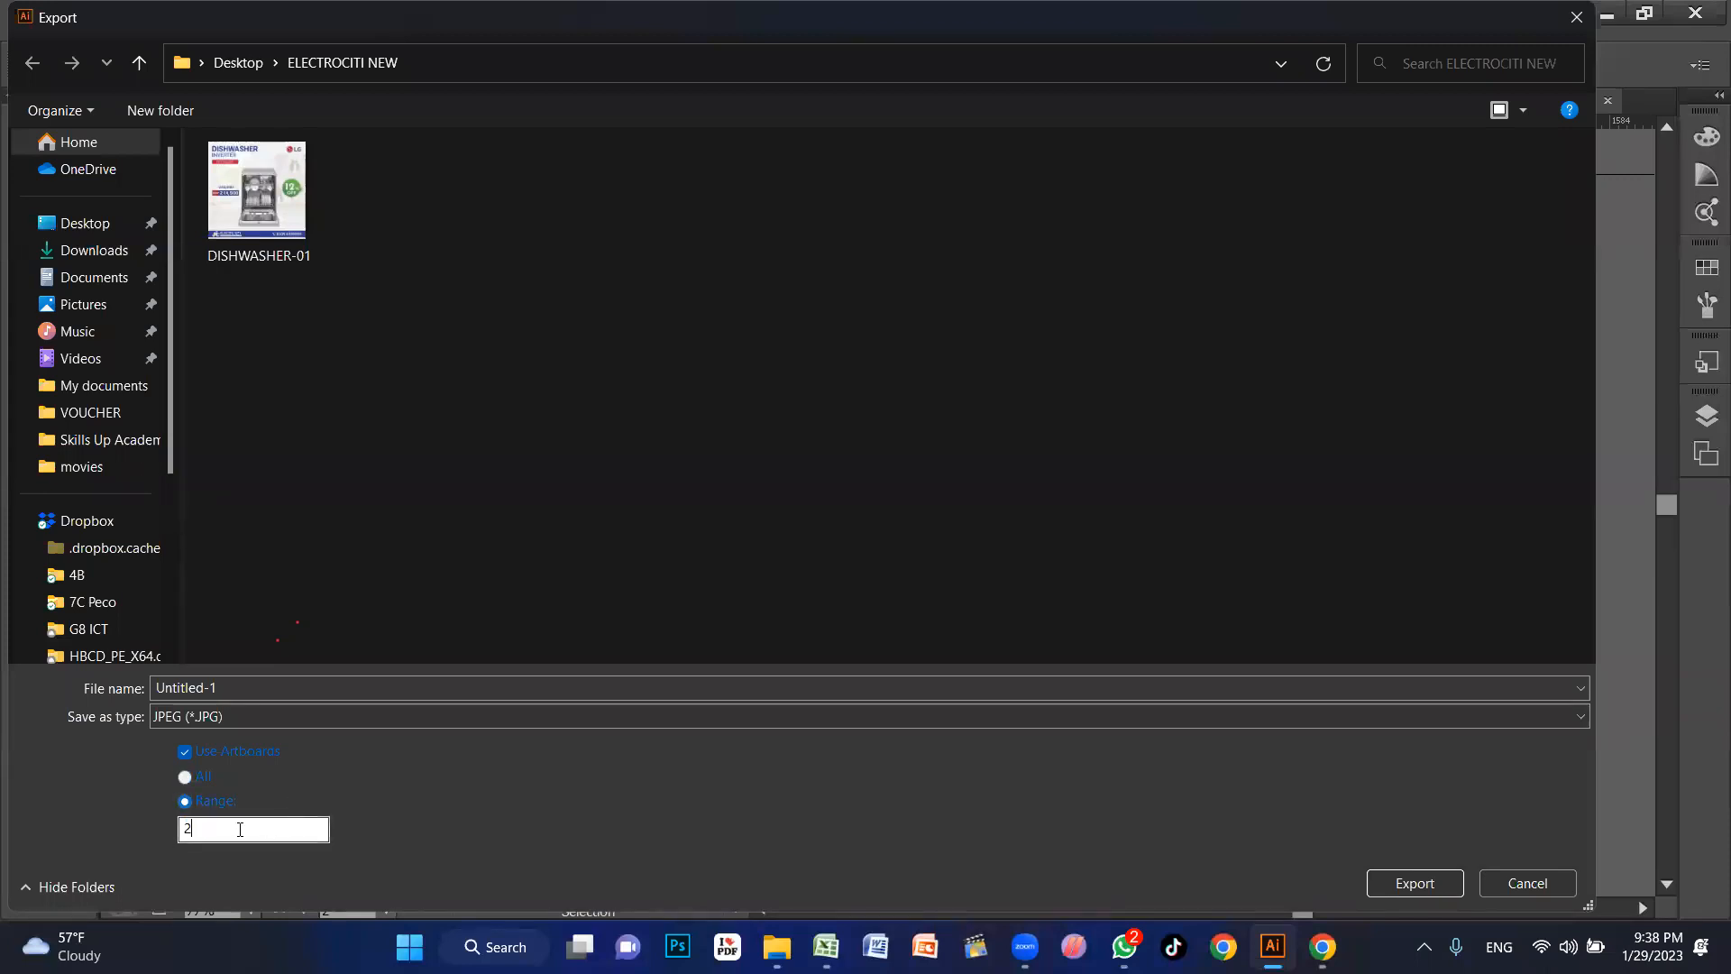
{"action": "type", "text": "2"}
{"action": "left_click", "coordinate": [241, 688]}
{"action": "type", "text": "juicer blend"}
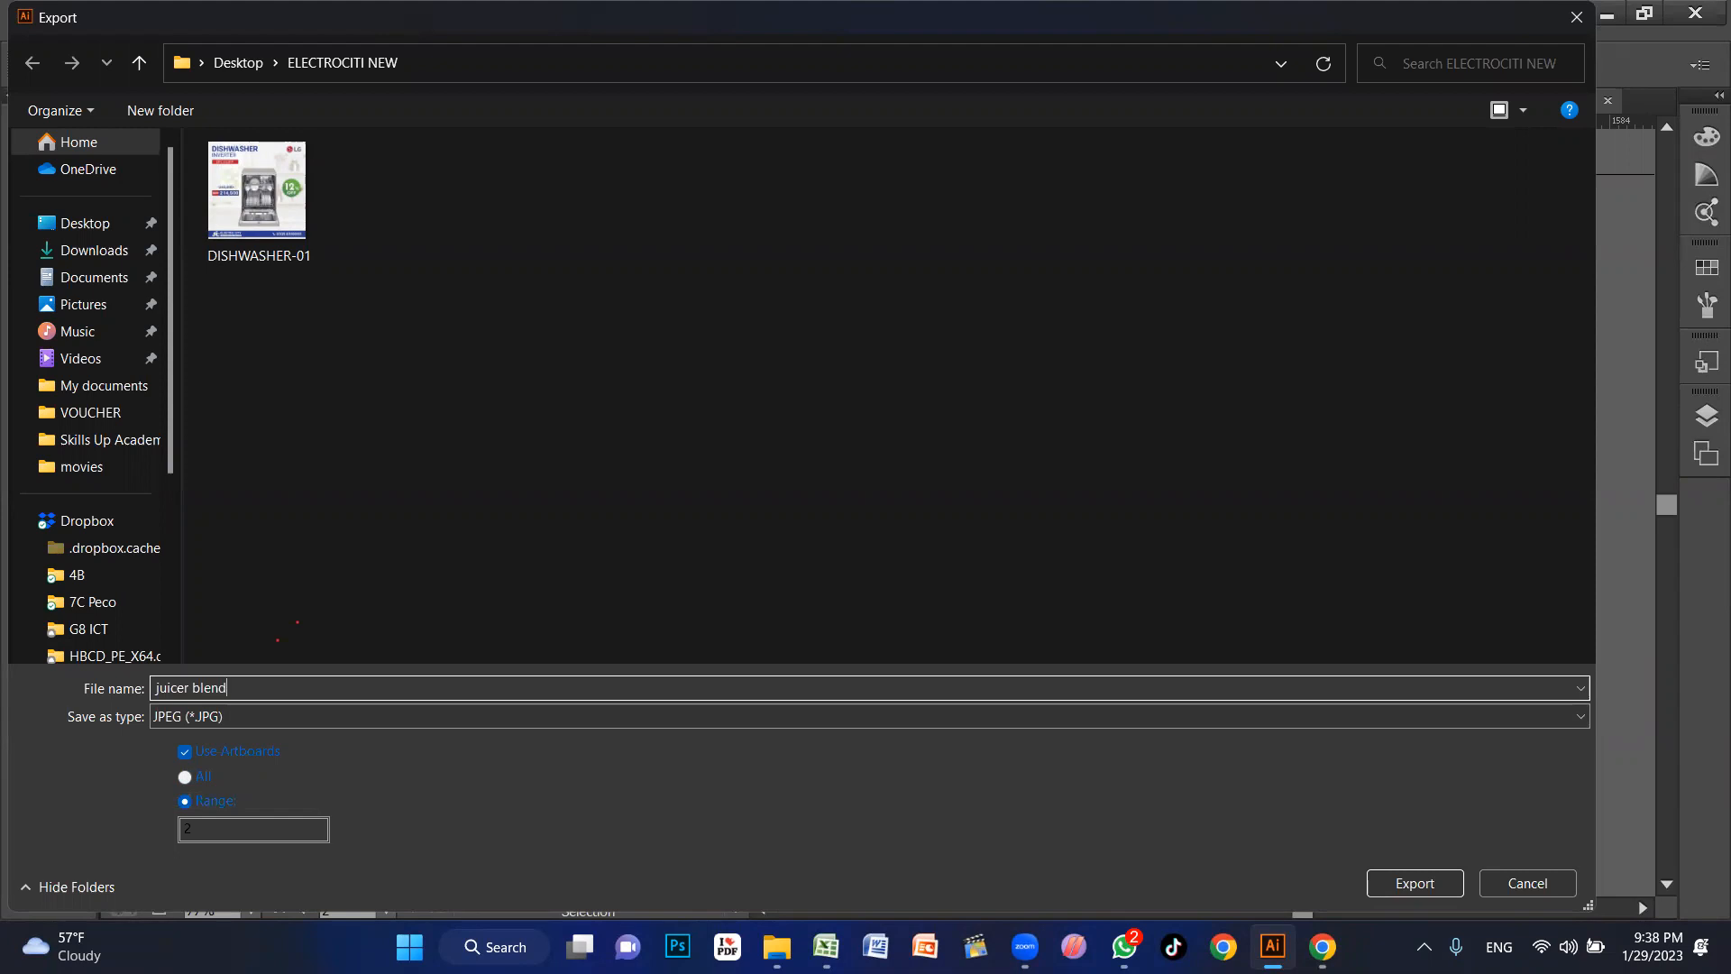
{"action": "type", "text": "er"}
{"action": "key", "text": "Return"}
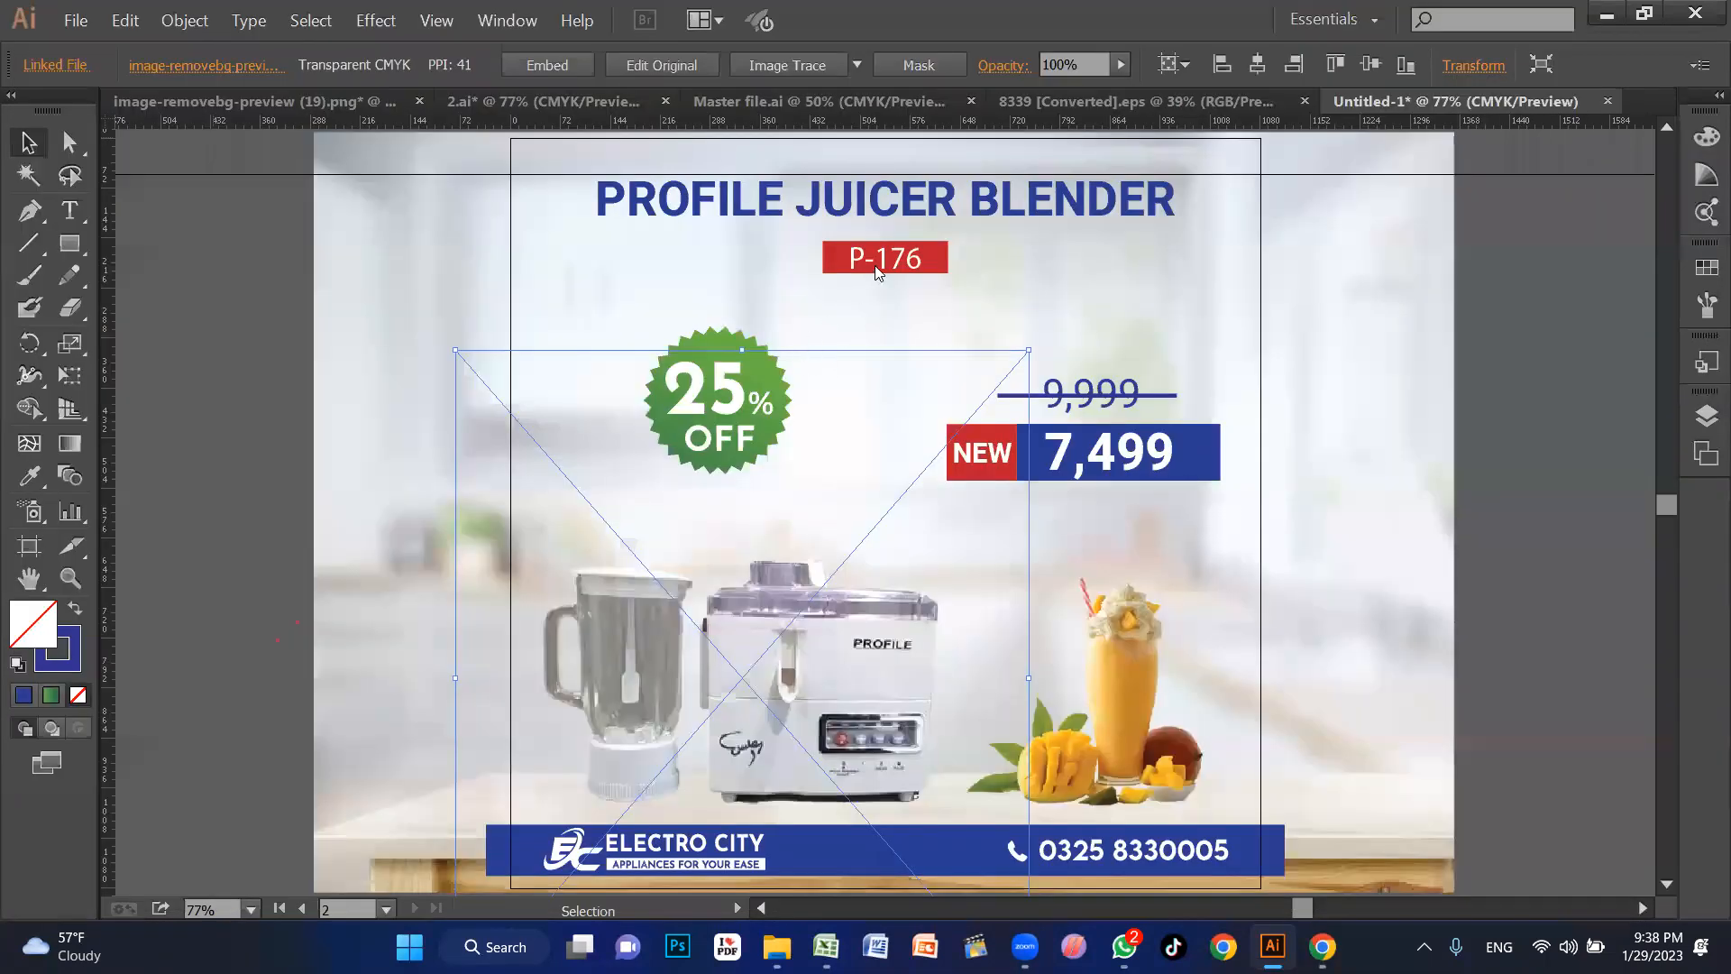
{"action": "left_click", "coordinate": [1109, 664]}
Step: Open the exported posters from the ELECTROCITI NEW folder and compare the dishwasher and juicer blender images
{"action": "left_click", "coordinate": [1531, 516]}
{"action": "left_click", "coordinate": [777, 947]}
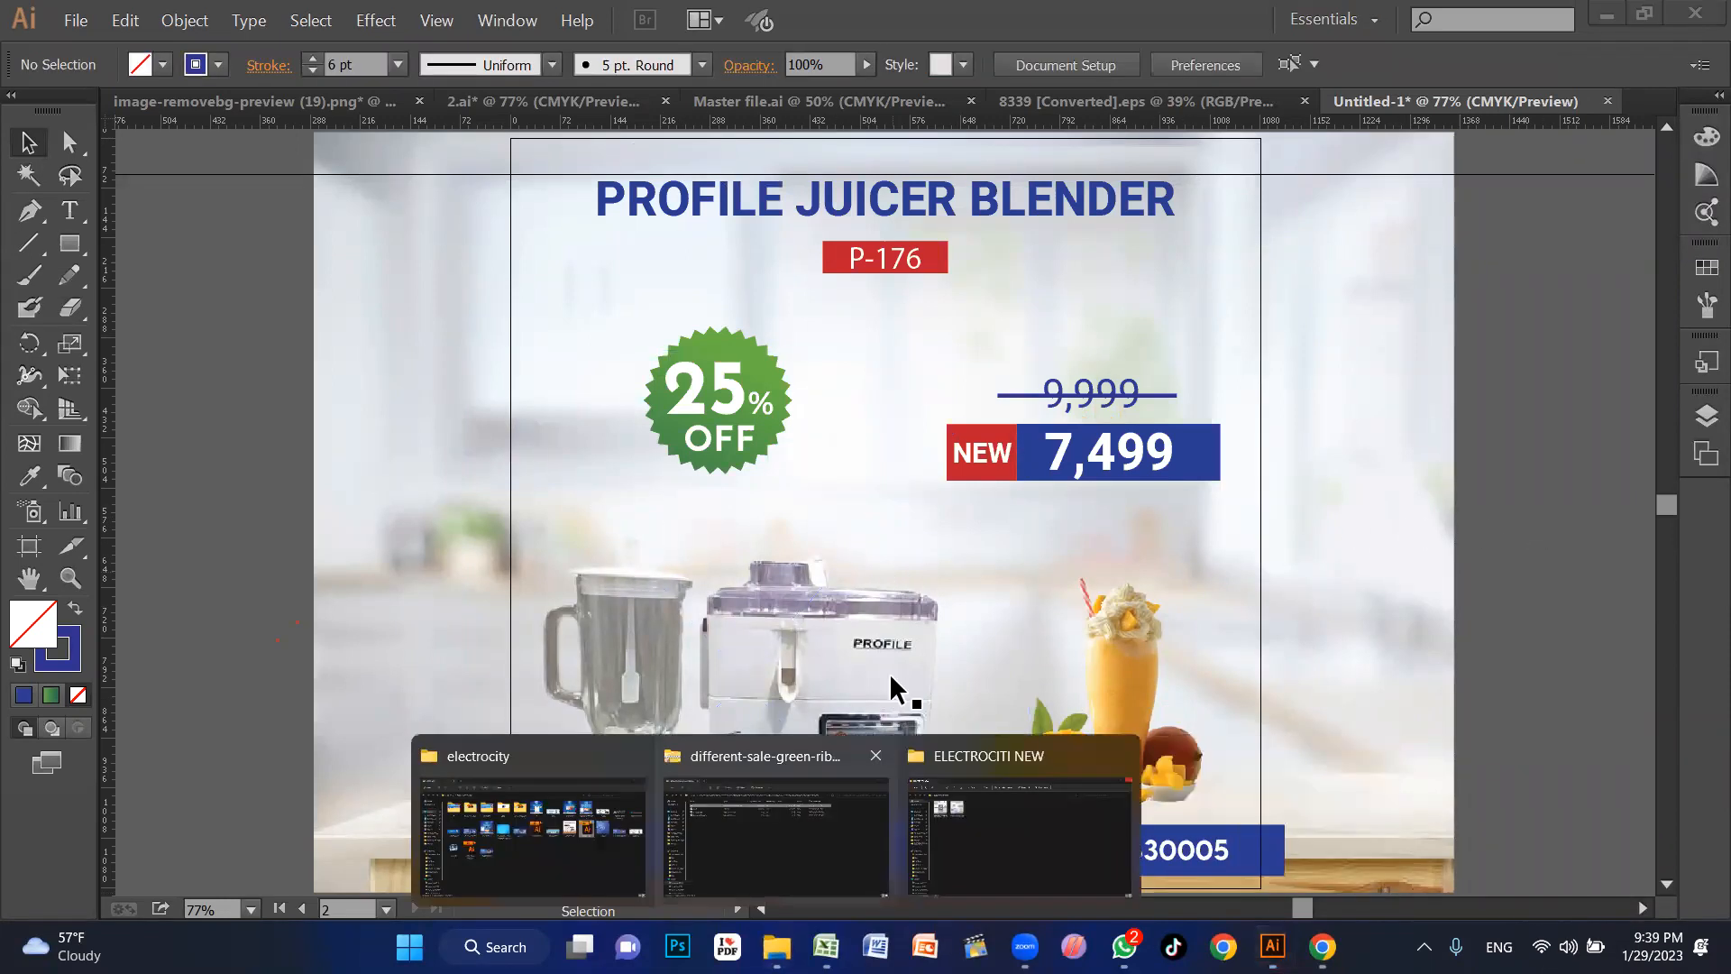
{"action": "left_click", "coordinate": [1031, 826]}
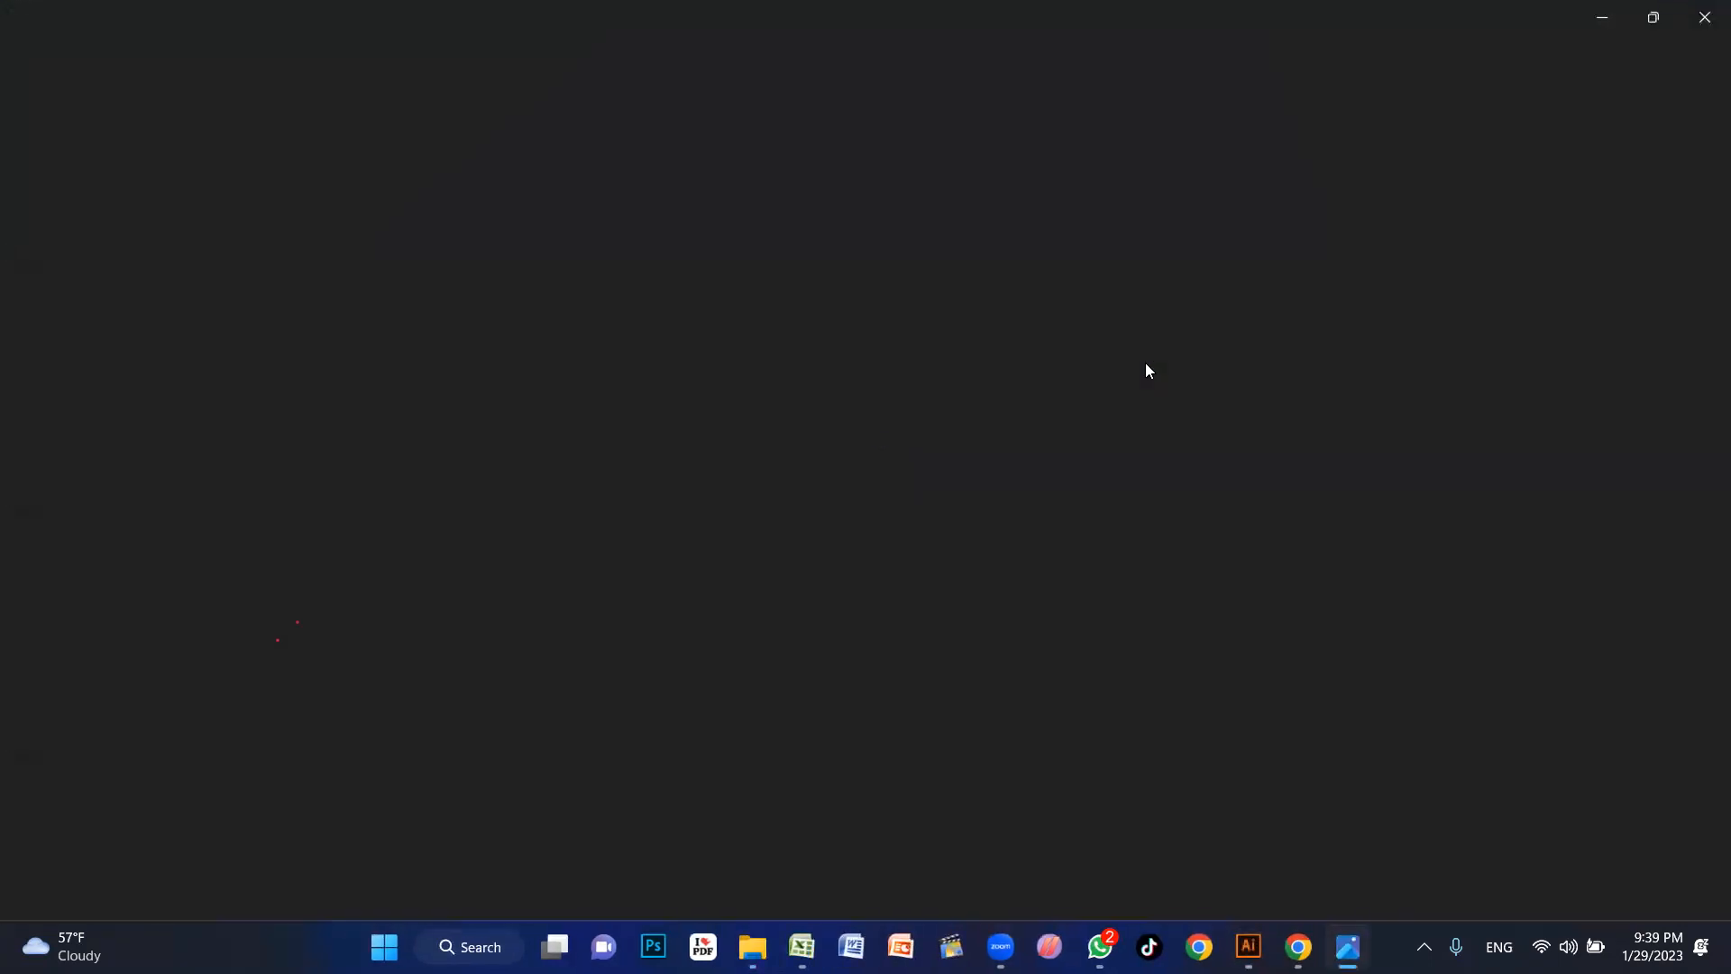
{"action": "key", "text": "Right"}
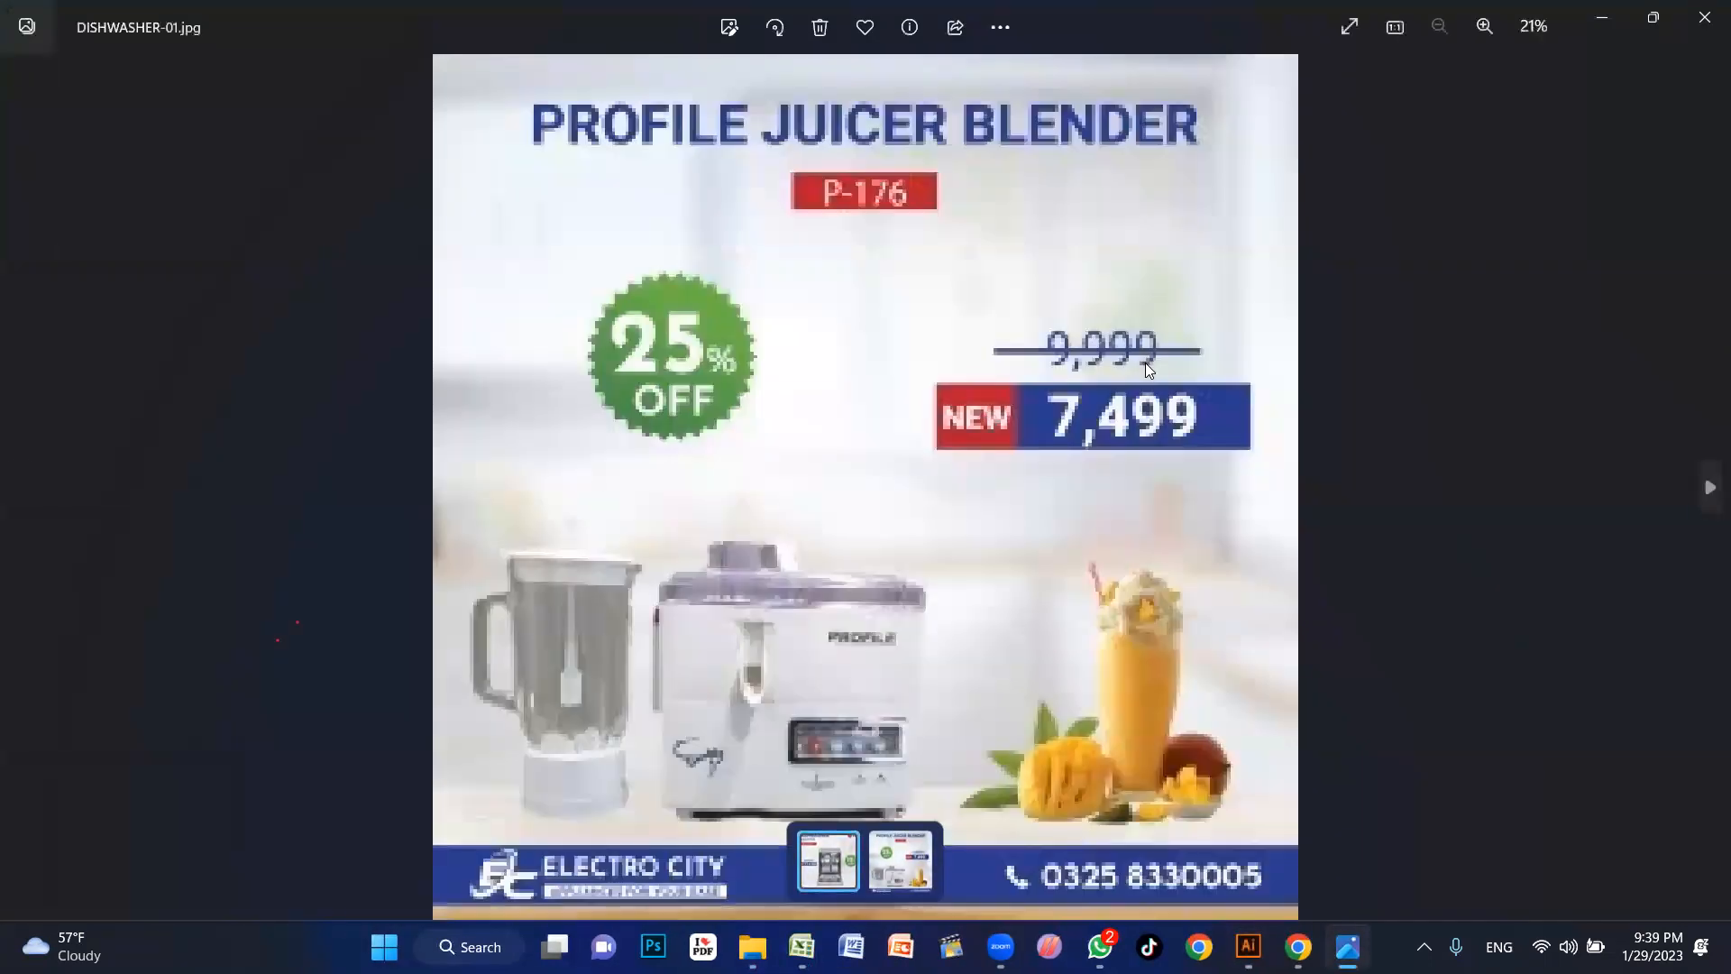
{"action": "key", "text": "Left"}
{"action": "key", "text": "Right"}
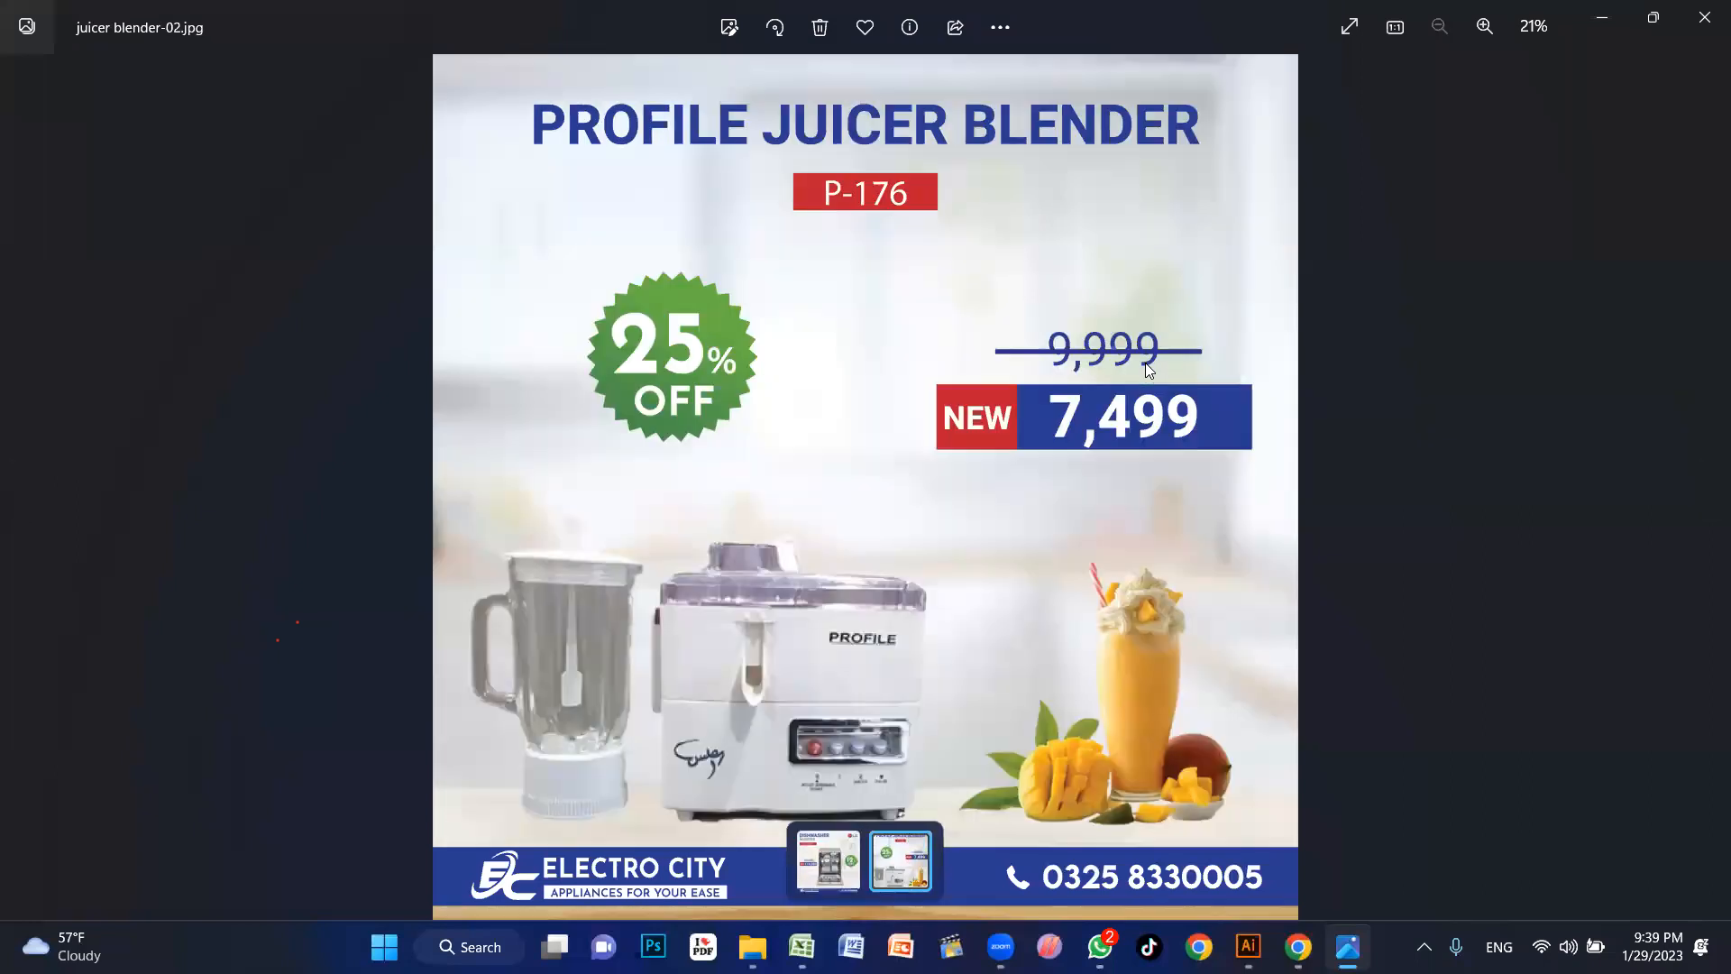
{"action": "key", "text": "Left"}
{"action": "key", "text": "Right"}
{"action": "key", "text": "Left"}
{"action": "key", "text": "Right"}
{"action": "left_click", "coordinate": [1704, 21]}
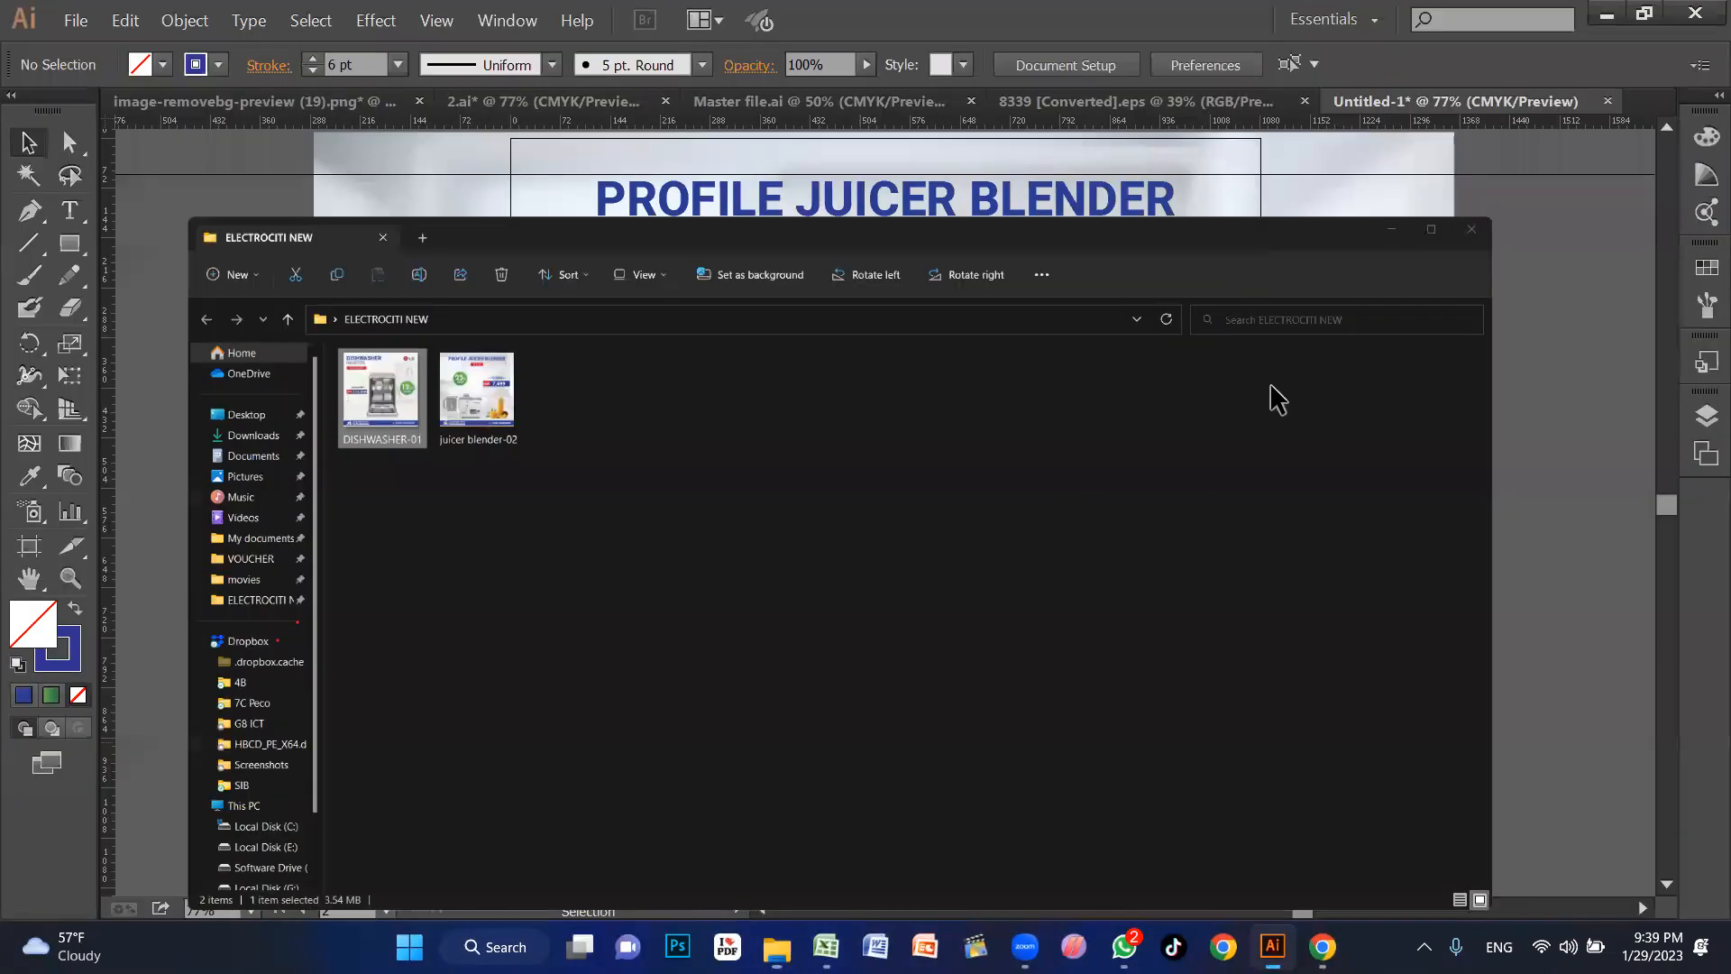
Step: Duplicate the juicer blender artboard with its artwork beside the original and delete all artwork on the copy
{"action": "key", "text": "z"}
{"action": "left_click", "coordinate": [942, 402], "text": "alt"}
{"action": "left_click", "coordinate": [943, 404], "text": "alt"}
{"action": "left_click_drag", "start_coordinate": [975, 545], "coordinate": [1007, 394]}
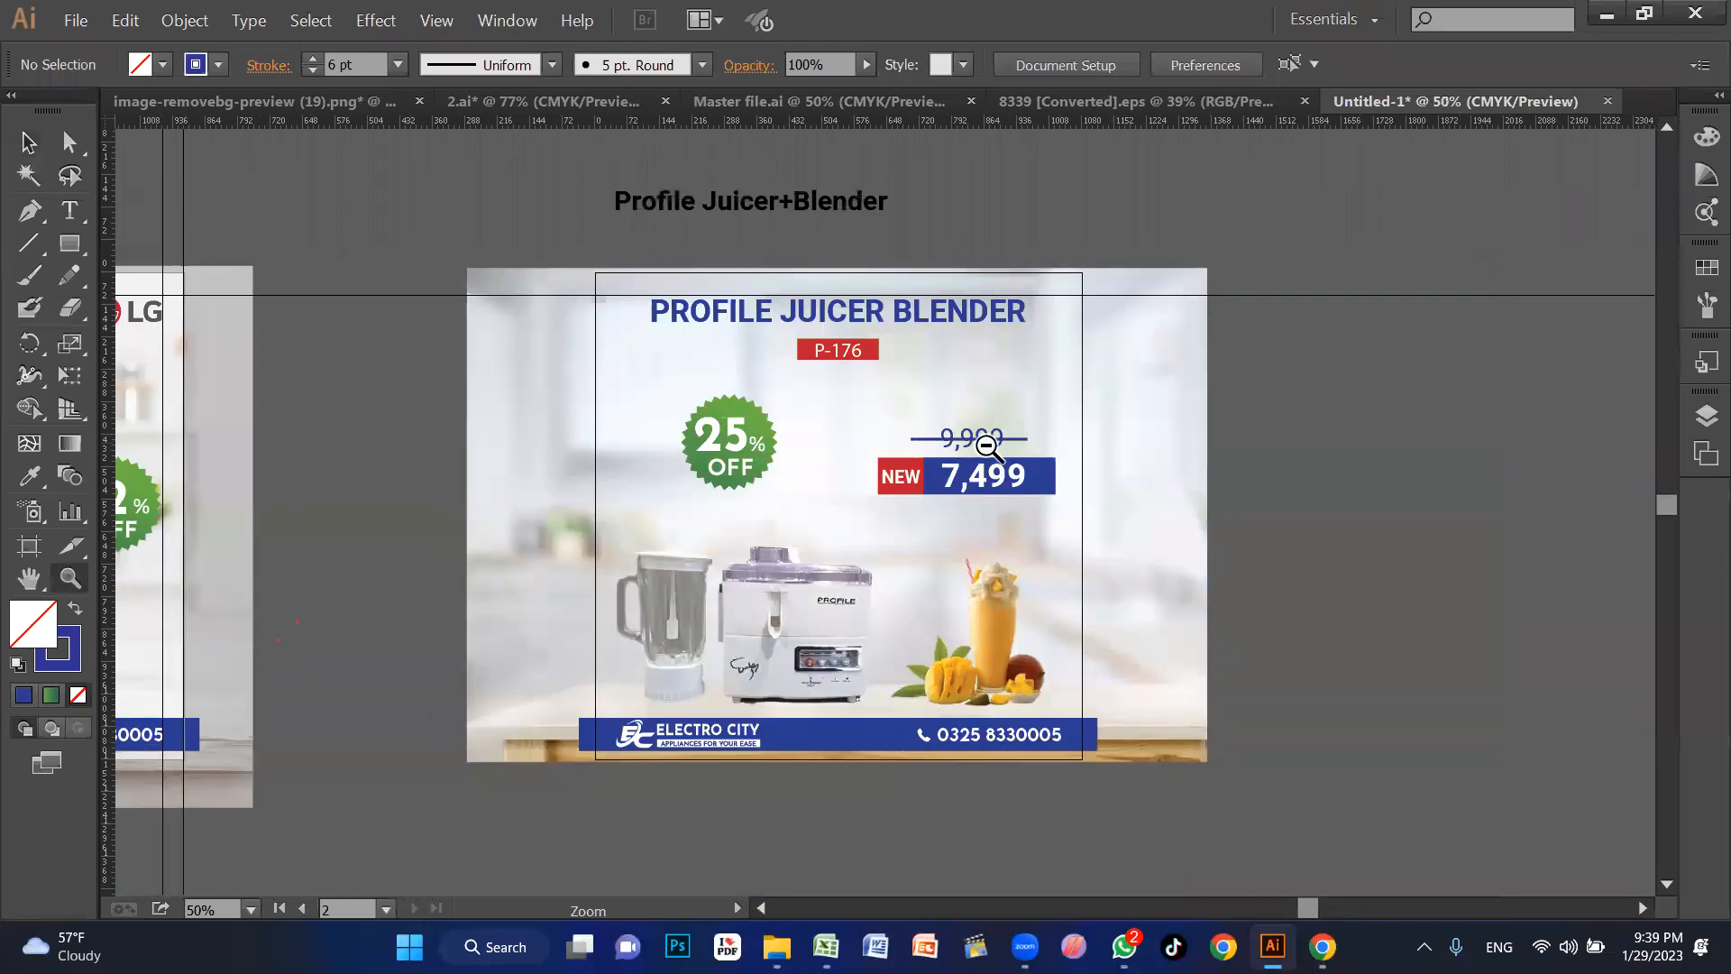
{"action": "left_click", "coordinate": [990, 447], "text": "alt"}
{"action": "left_click_drag", "start_coordinate": [939, 517], "coordinate": [1263, 474]}
{"action": "key", "text": "shift+o"}
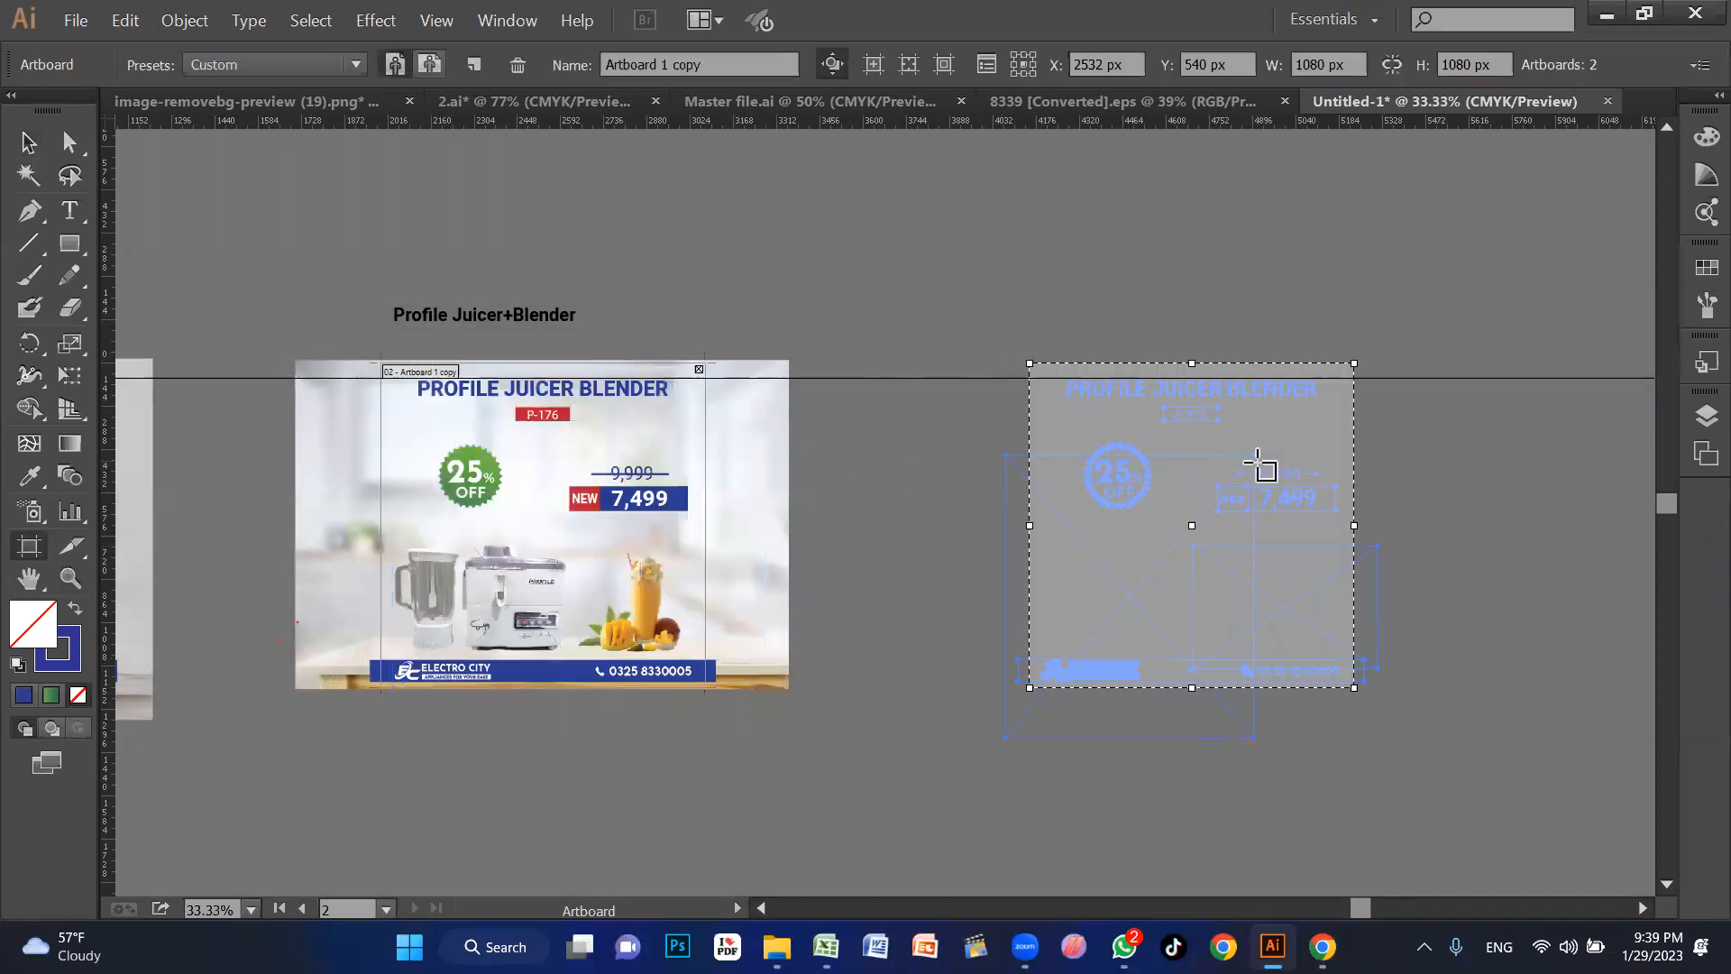
{"action": "key", "text": "z"}
{"action": "key", "text": "v"}
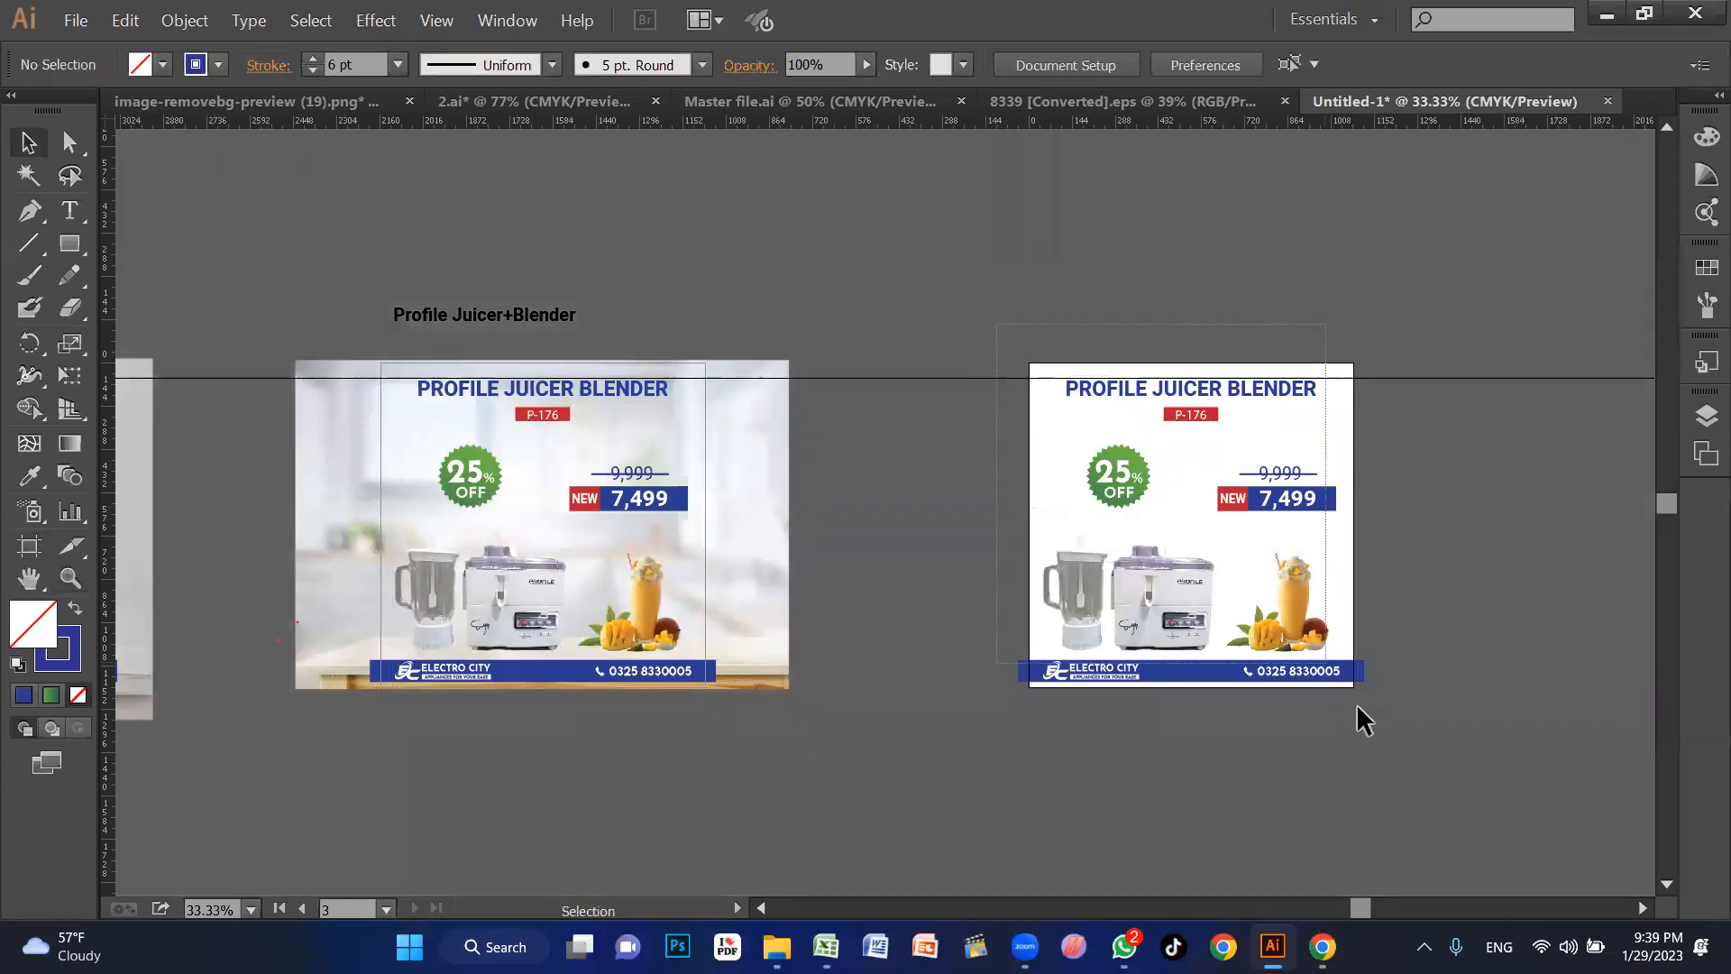
{"action": "left_click_drag", "start_coordinate": [1358, 705], "coordinate": [1380, 734]}
{"action": "key", "text": "Delete"}
Step: Draw a full-height rectangle over the right half of the empty artboard, extending slightly past its outer edges
{"action": "key", "text": "z"}
{"action": "left_click_drag", "start_coordinate": [1325, 577], "coordinate": [1507, 756]}
{"action": "left_click_drag", "start_coordinate": [1273, 666], "coordinate": [1364, 677]}
{"action": "key", "text": "m"}
{"action": "mouse_move", "coordinate": [944, 258]}
{"action": "left_mouse_down"}
{"action": "mouse_move", "coordinate": [1217, 761]}
{"action": "mouse_move", "coordinate": [1203, 810]}
{"action": "left_mouse_up"}
{"action": "key", "text": "v"}
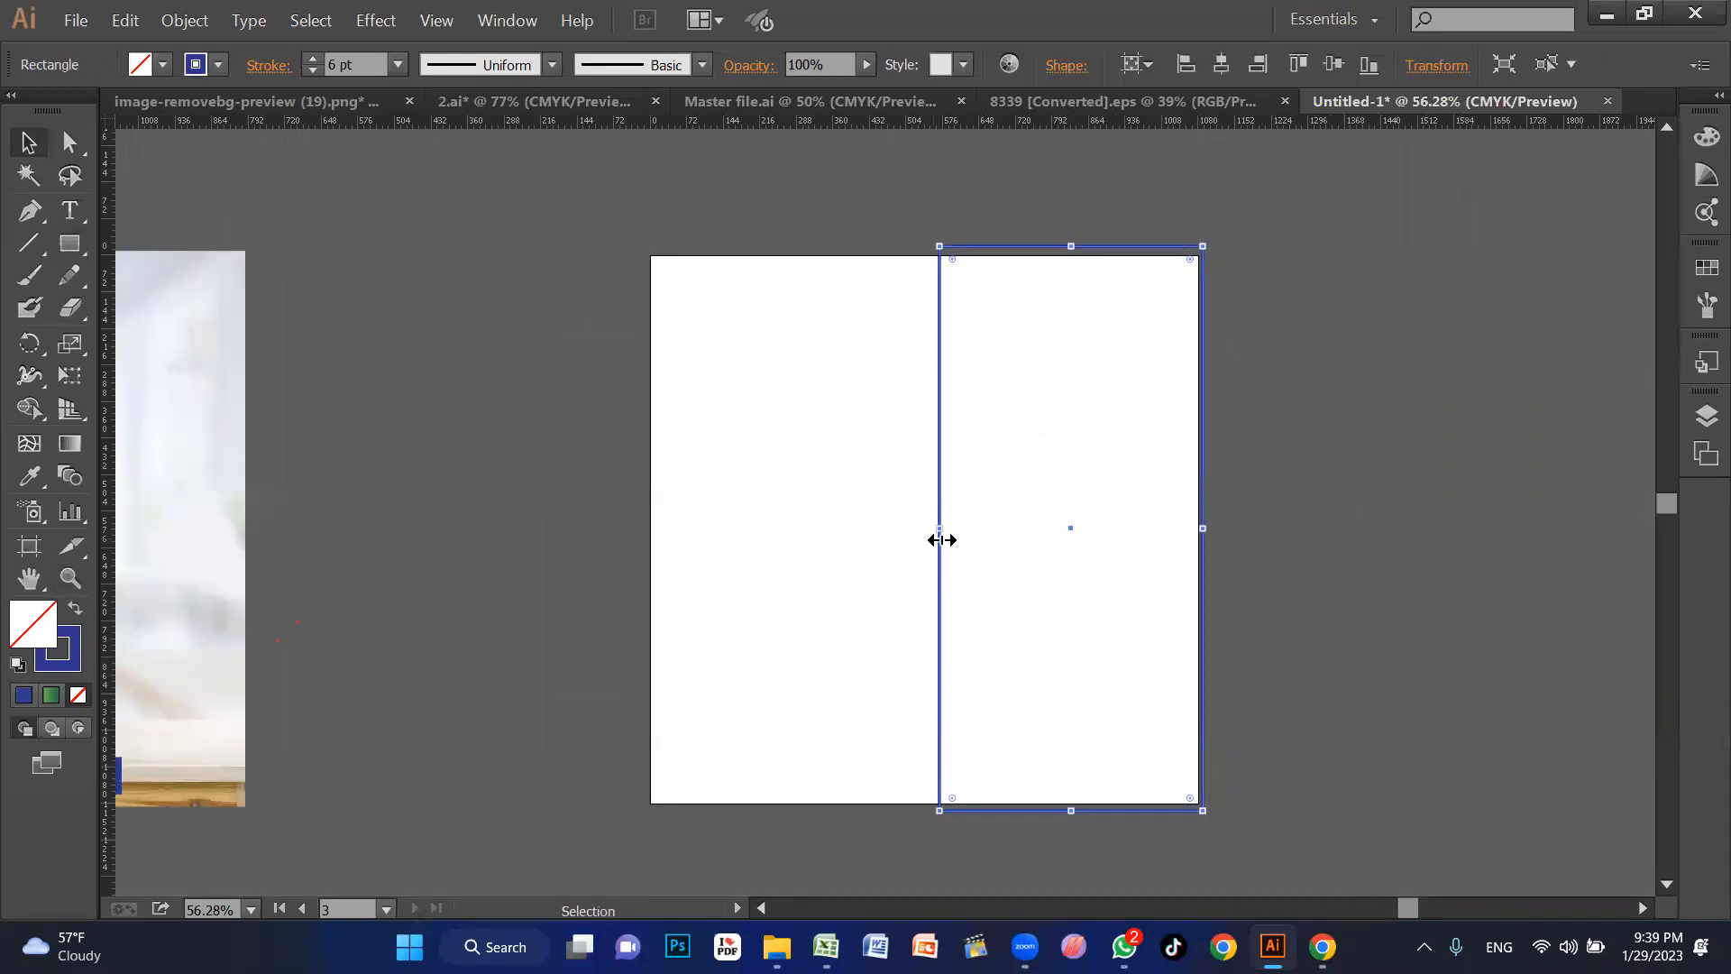
{"action": "left_click_drag", "start_coordinate": [937, 535], "coordinate": [927, 535]}
Step: Fill the rectangle with the blue sampled from the finished poster's footer bar, without a stroke
{"action": "left_click_drag", "start_coordinate": [827, 564], "coordinate": [1005, 573]}
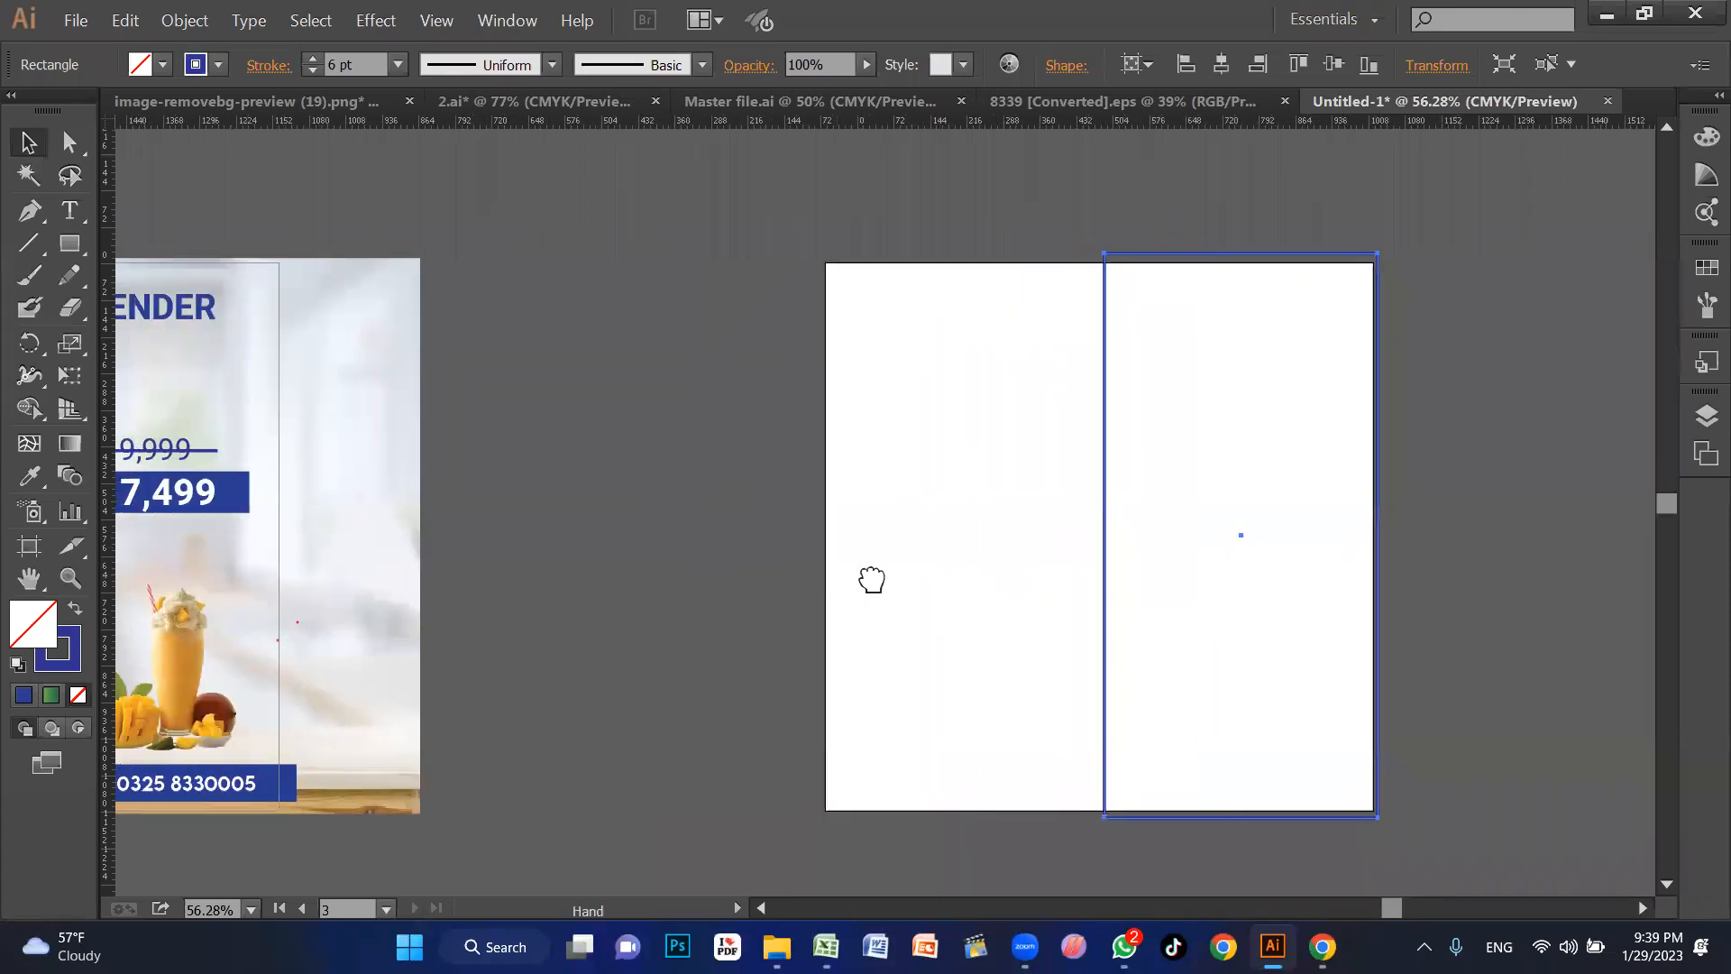
{"action": "left_click_drag", "start_coordinate": [614, 593], "coordinate": [682, 596]}
{"action": "key", "text": "i"}
{"action": "left_click", "coordinate": [359, 780]}
{"action": "key", "text": "v"}
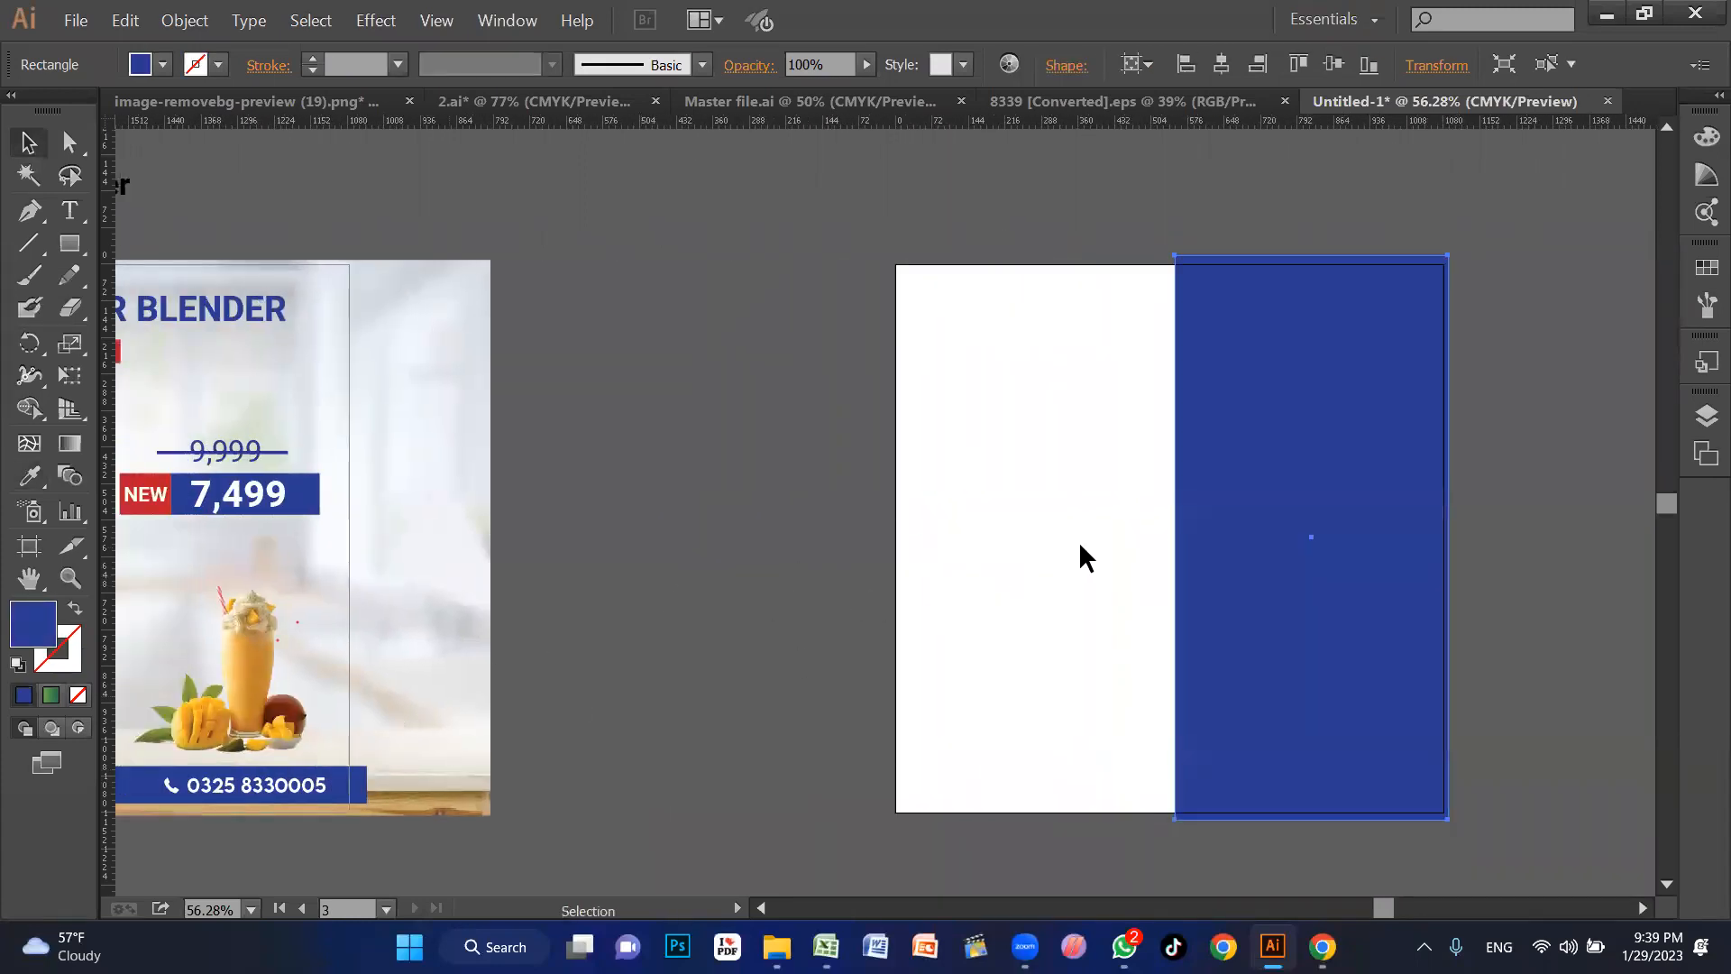
{"action": "left_click", "coordinate": [1034, 487]}
Step: Copy the PROFILE JUICER BLENDER title to the new artboard and break the line after PROFILE
{"action": "scroll", "coordinate": [962, 491], "scroll_direction": "left", "scroll_amount": 2}
{"action": "left_click_drag", "start_coordinate": [279, 314], "coordinate": [1421, 355], "text": "alt"}
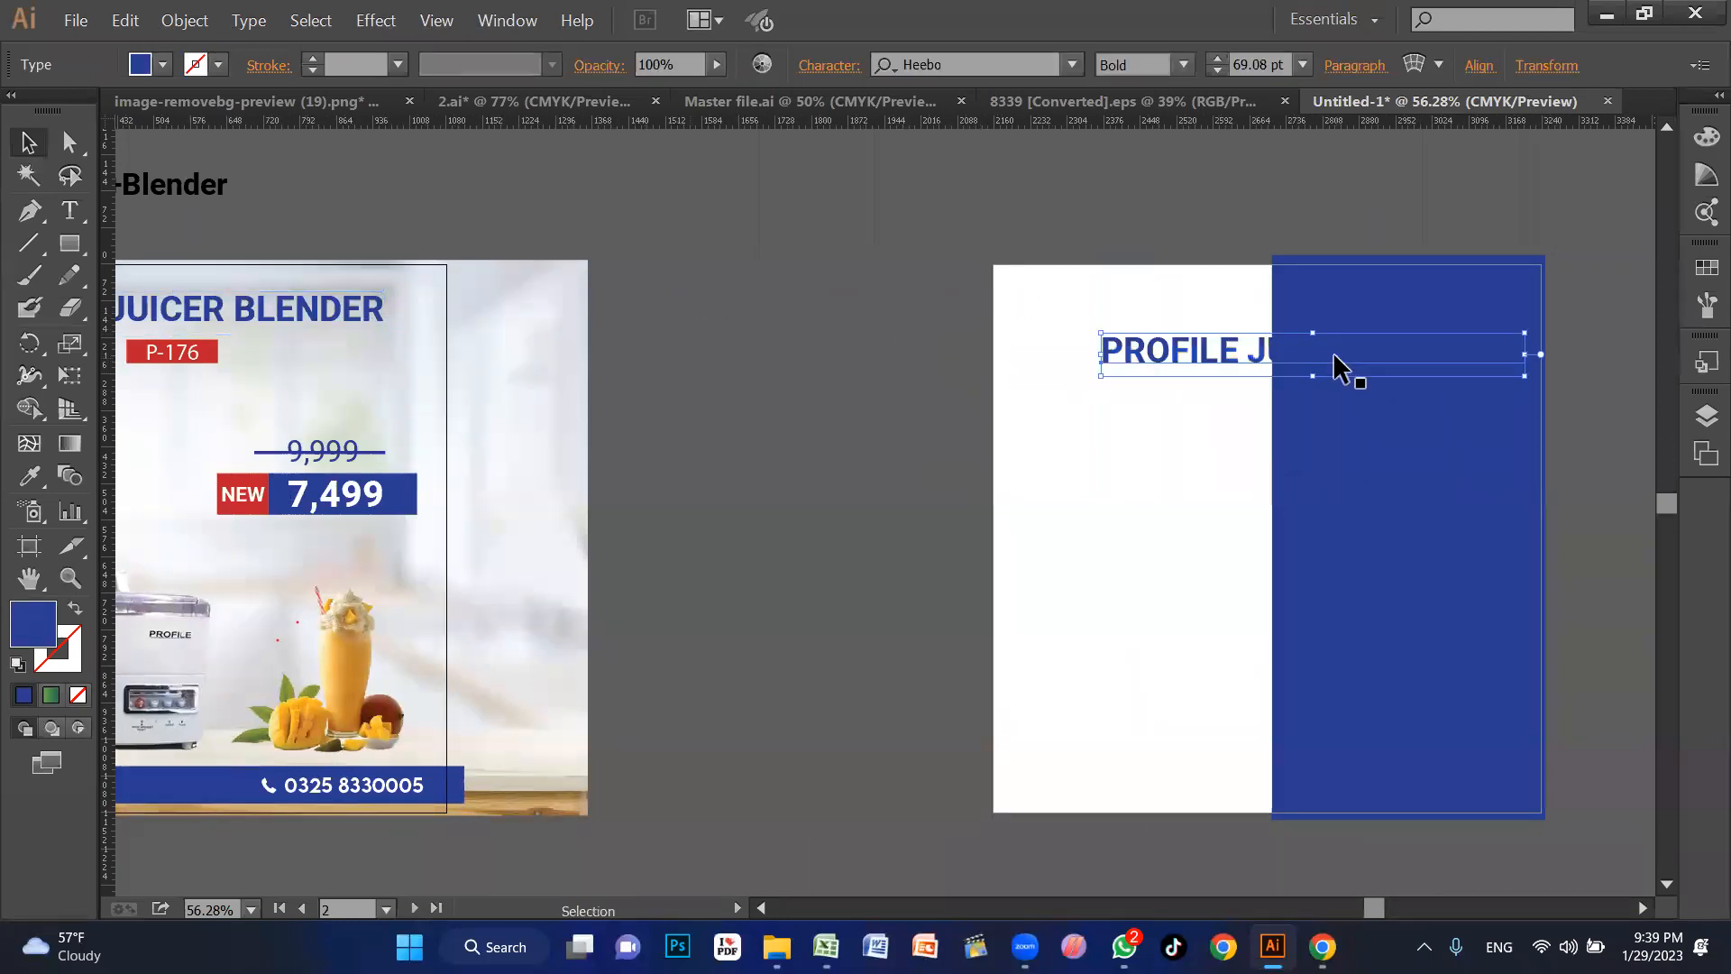
{"action": "double_click", "coordinate": [1241, 356]}
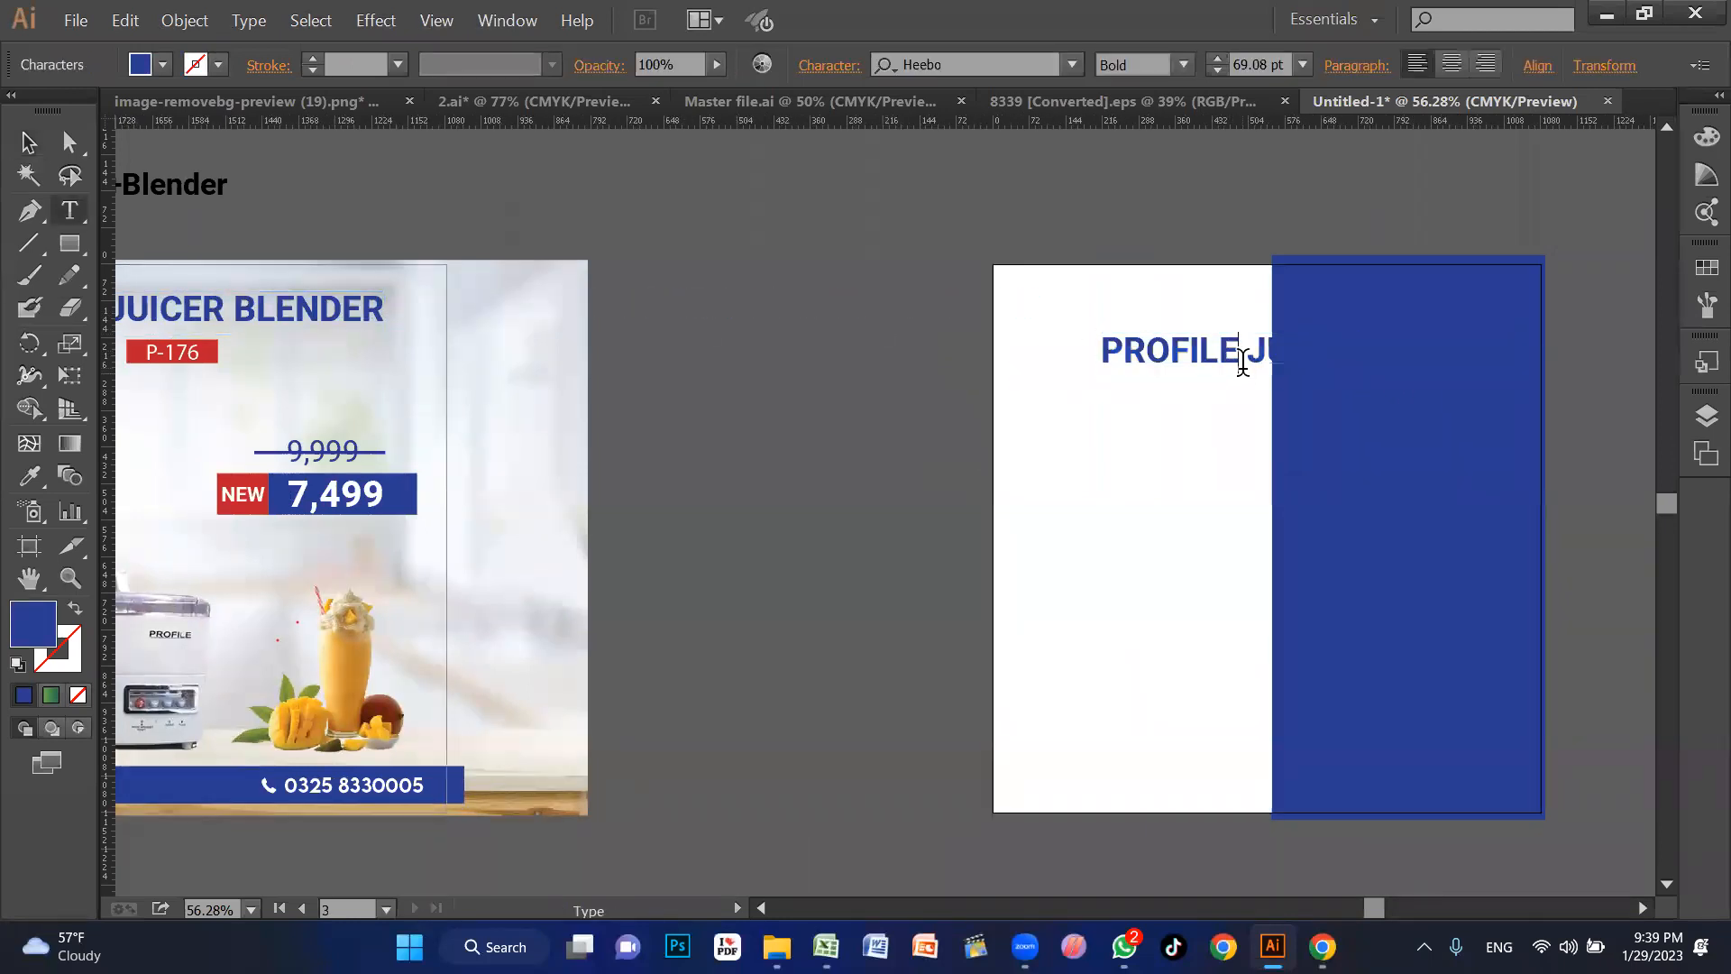
{"action": "key", "text": "Return"}
{"action": "key", "text": "Escape"}
Step: Color the copied title white and move it onto the upper part of the blue panel
{"action": "key", "text": "i"}
{"action": "left_click", "coordinate": [1172, 490]}
{"action": "key", "text": "v"}
{"action": "left_click_drag", "start_coordinate": [1159, 405], "coordinate": [1372, 397]}
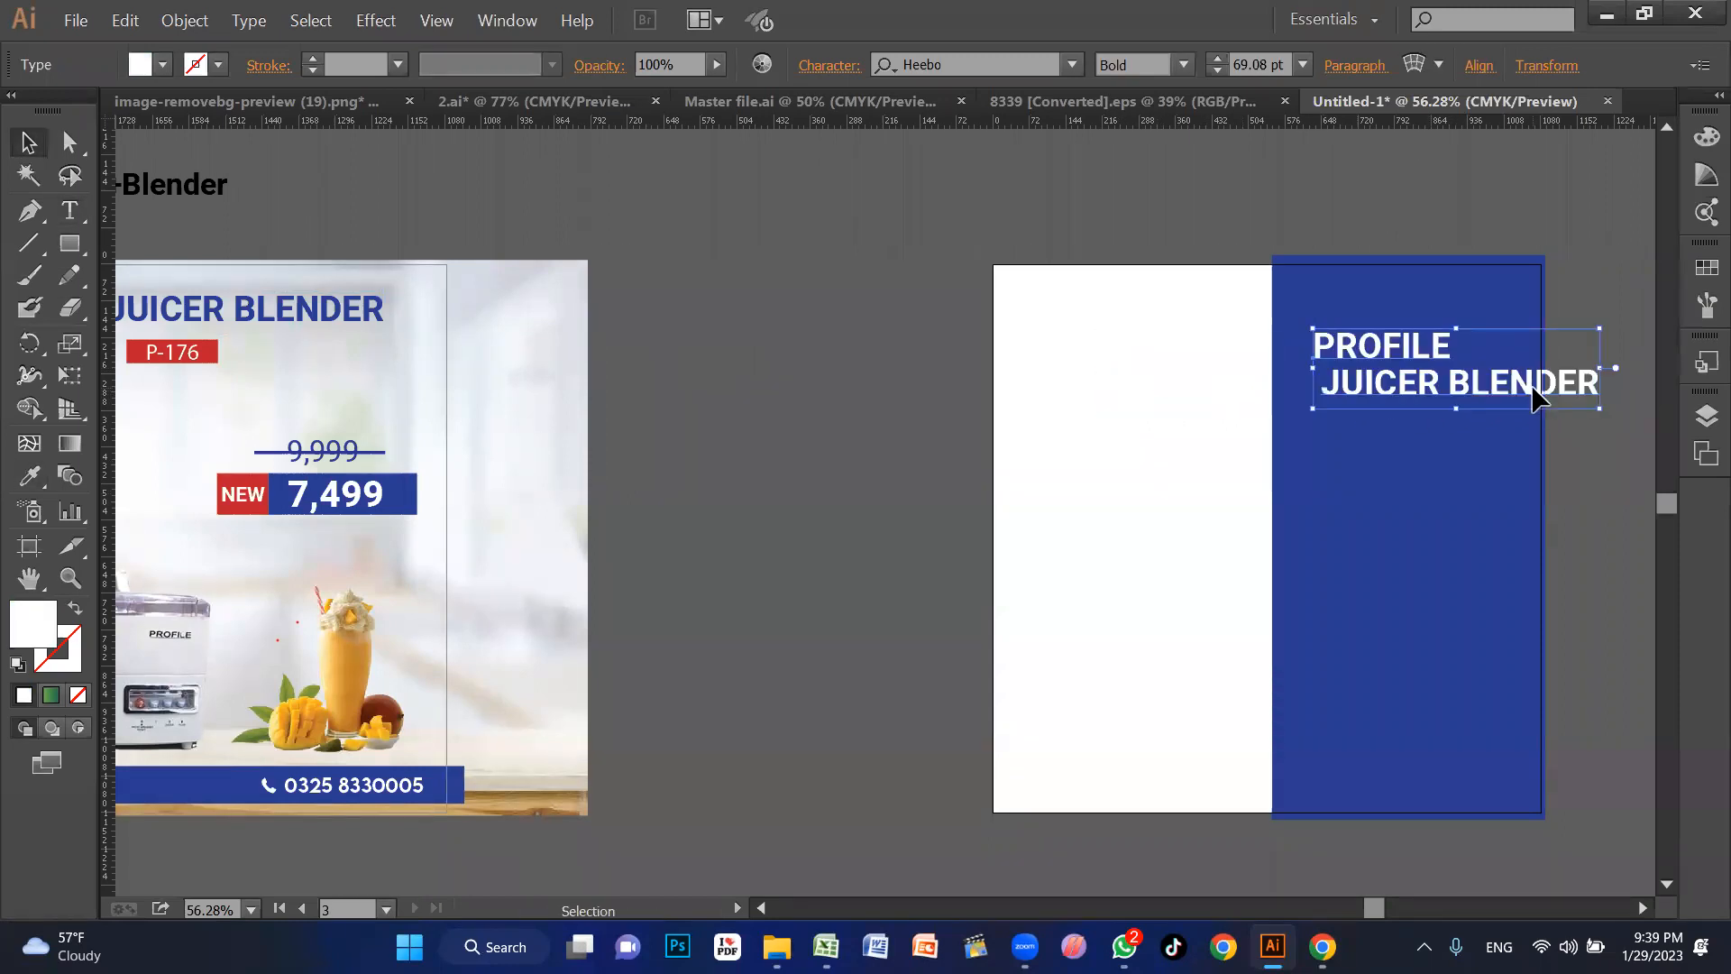
{"action": "left_click_drag", "start_coordinate": [1524, 397], "coordinate": [1518, 397]}
Step: Center-align the title, break it before BLENDER, and enlarge it to about 93 pt to fit the blue panel
{"action": "left_click", "coordinate": [1355, 65]}
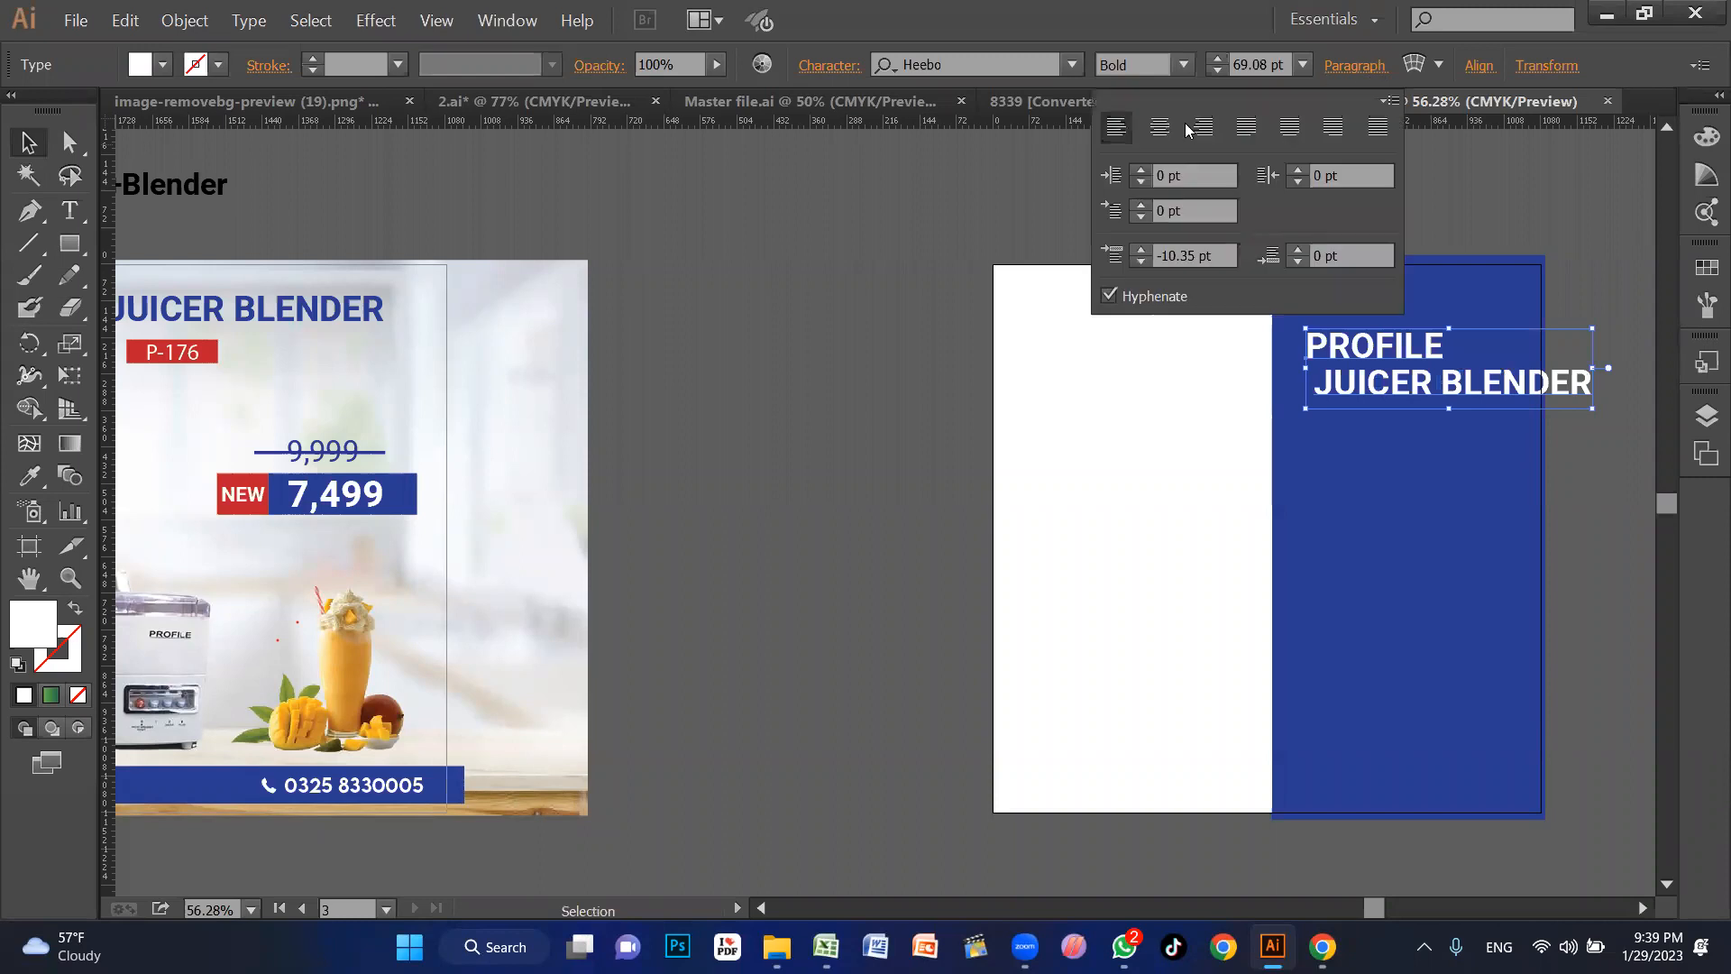
{"action": "left_click", "coordinate": [1160, 135]}
{"action": "left_click_drag", "start_coordinate": [1299, 385], "coordinate": [1505, 469]}
{"action": "key", "text": "t"}
{"action": "key", "text": "Return"}
{"action": "key", "text": "Escape"}
{"action": "left_click_drag", "start_coordinate": [1434, 425], "coordinate": [1436, 406]}
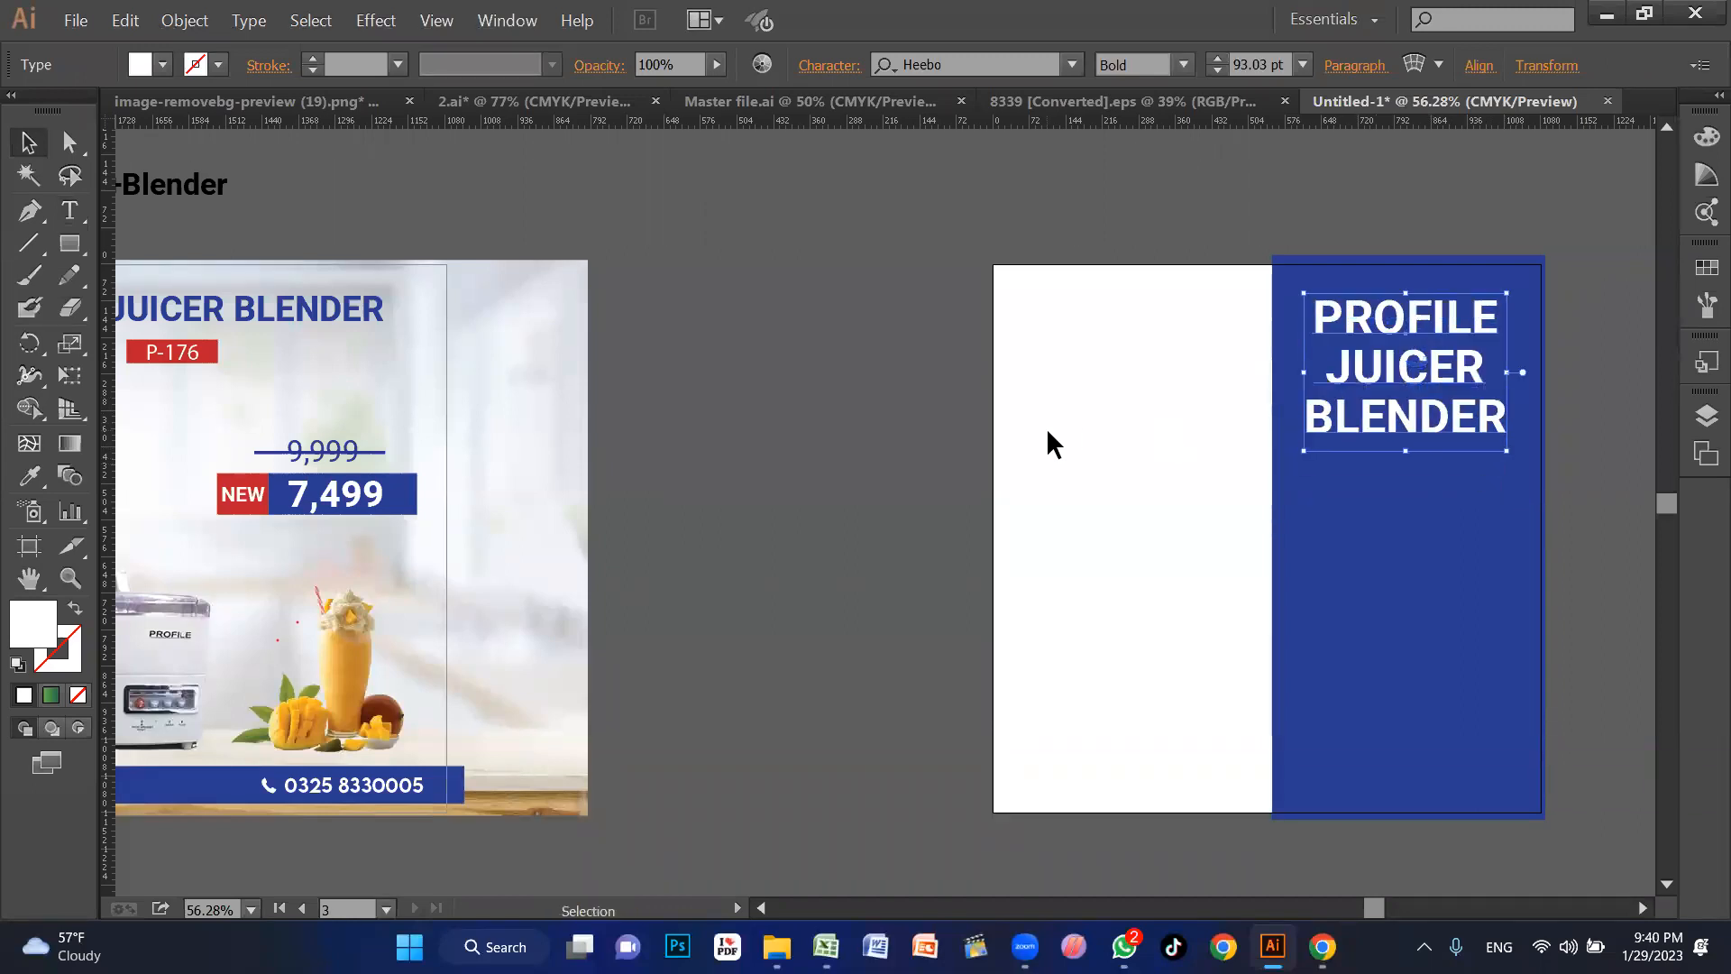
{"action": "left_click", "coordinate": [1043, 445]}
Step: Copy the juicer blender cutout to the new artboard, scale it down, and place it within the white half
{"action": "scroll", "coordinate": [765, 503], "scroll_direction": "left", "scroll_amount": 2}
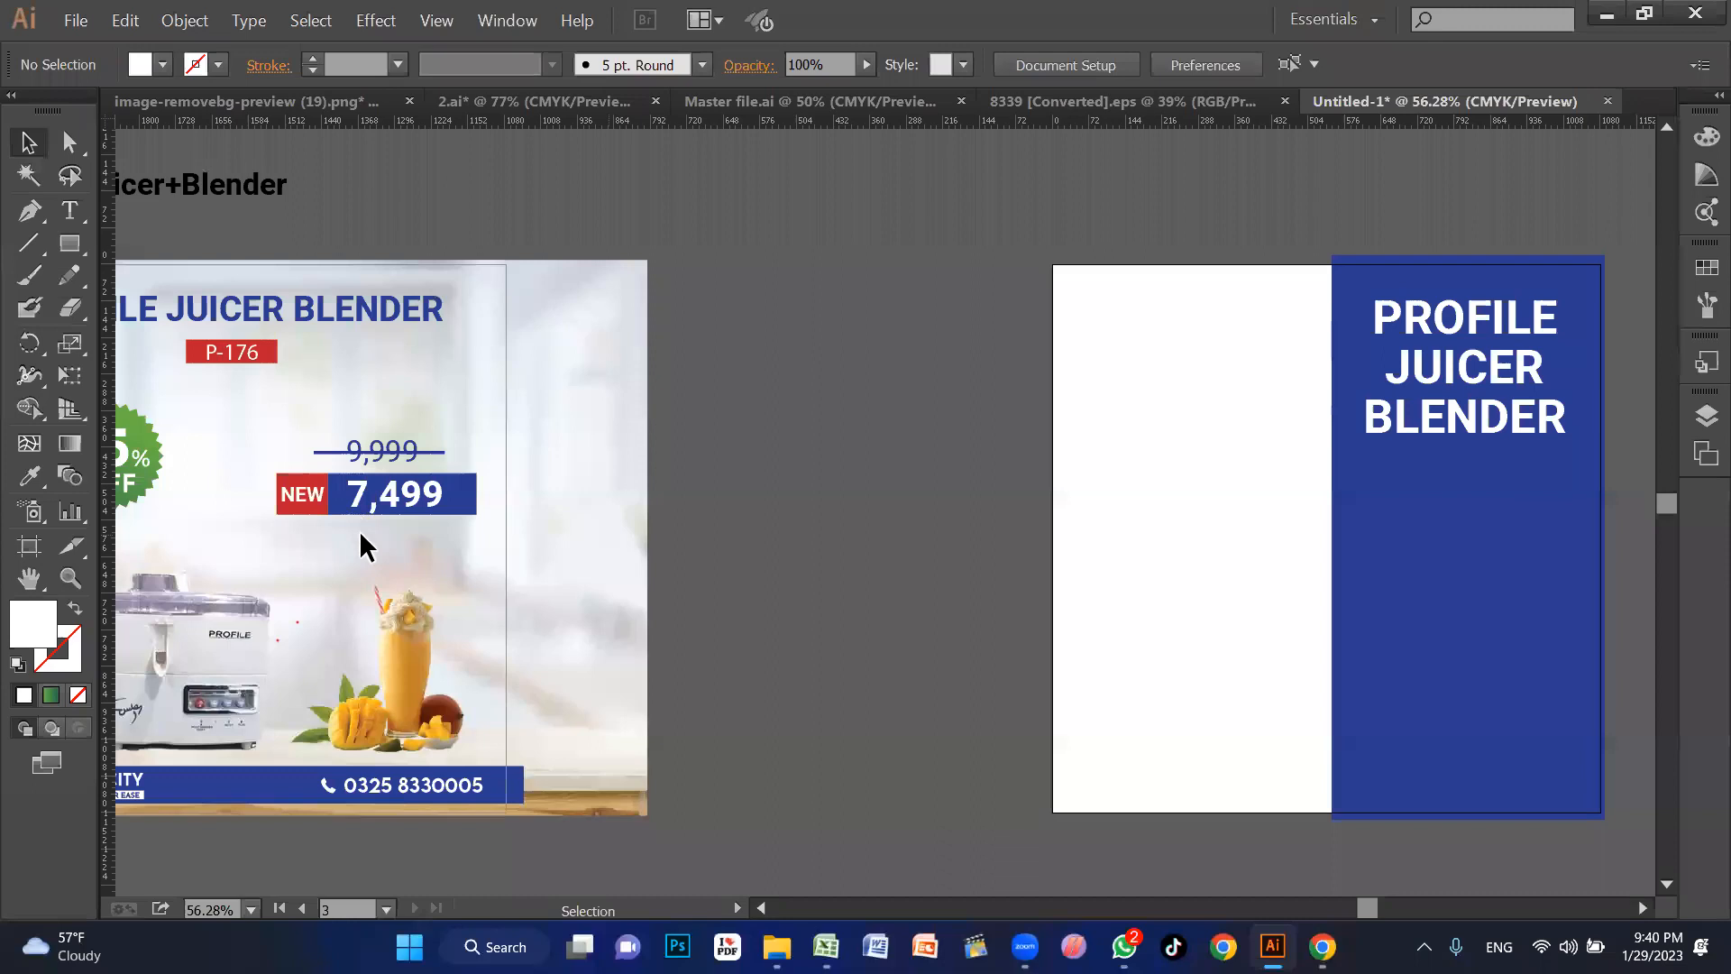
{"action": "scroll", "coordinate": [365, 545], "scroll_direction": "left", "scroll_amount": 6}
{"action": "left_click", "coordinate": [315, 621]}
{"action": "left_click_drag", "start_coordinate": [315, 620], "coordinate": [1187, 666]}
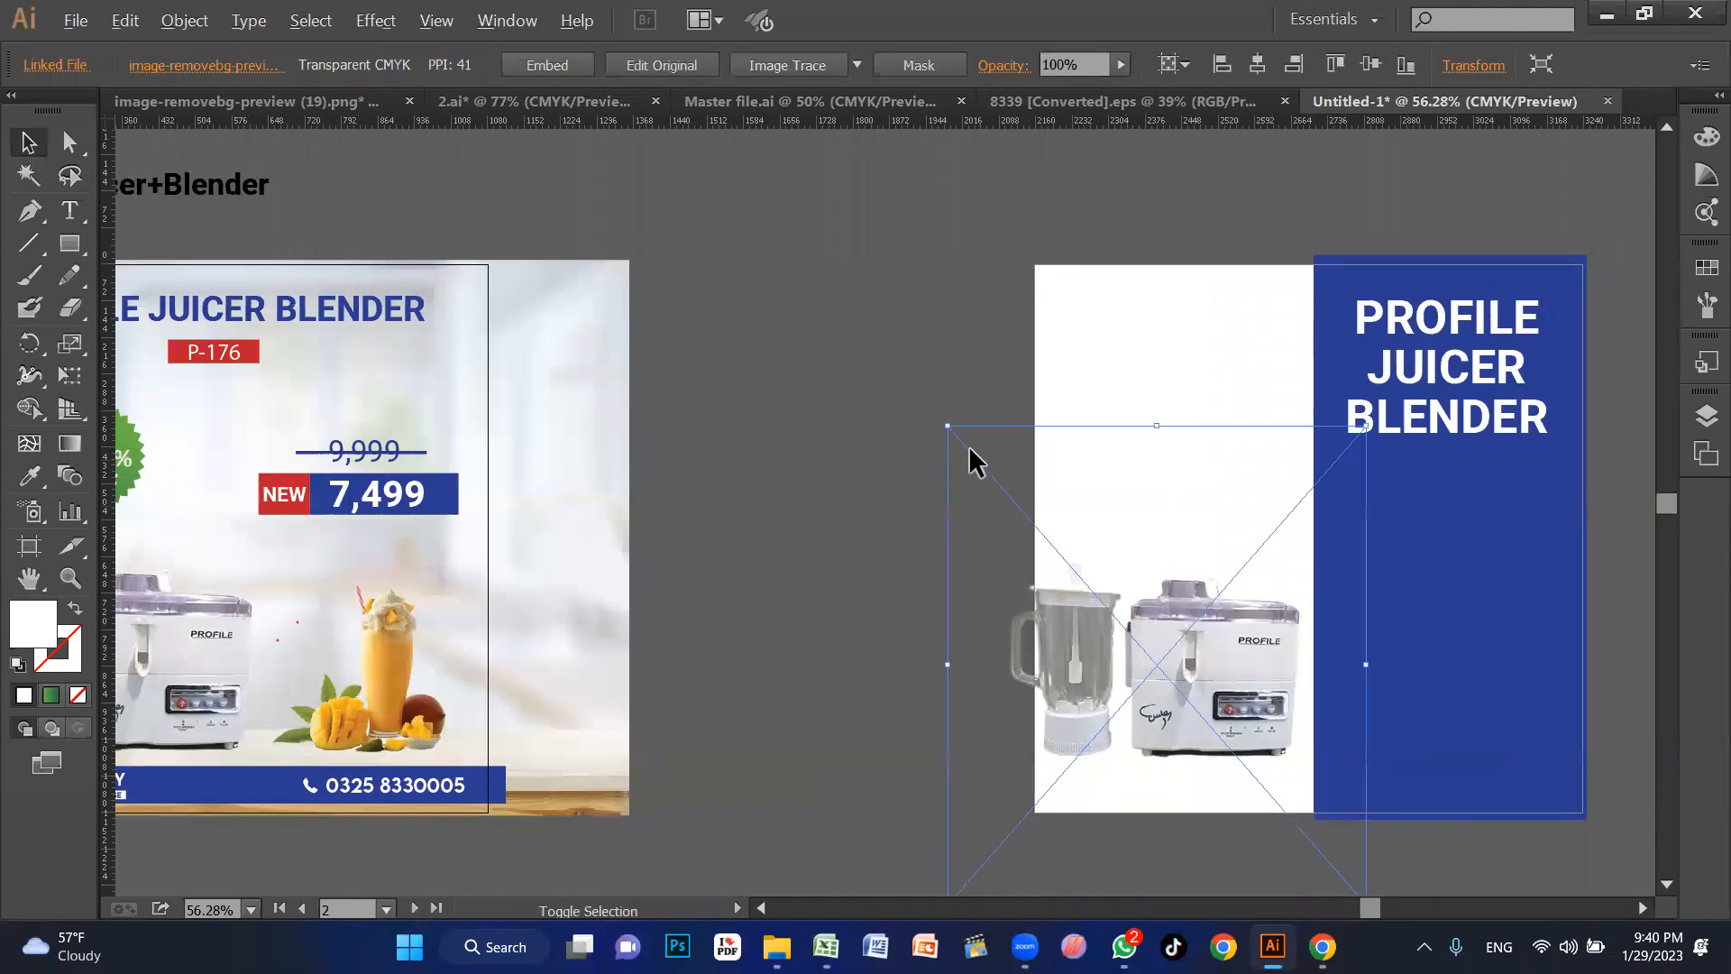
{"action": "left_click_drag", "start_coordinate": [949, 426], "coordinate": [999, 486]}
{"action": "left_click_drag", "start_coordinate": [1194, 667], "coordinate": [1201, 638]}
{"action": "left_click_drag", "start_coordinate": [1197, 632], "coordinate": [1208, 635]}
{"action": "left_click", "coordinate": [804, 510]}
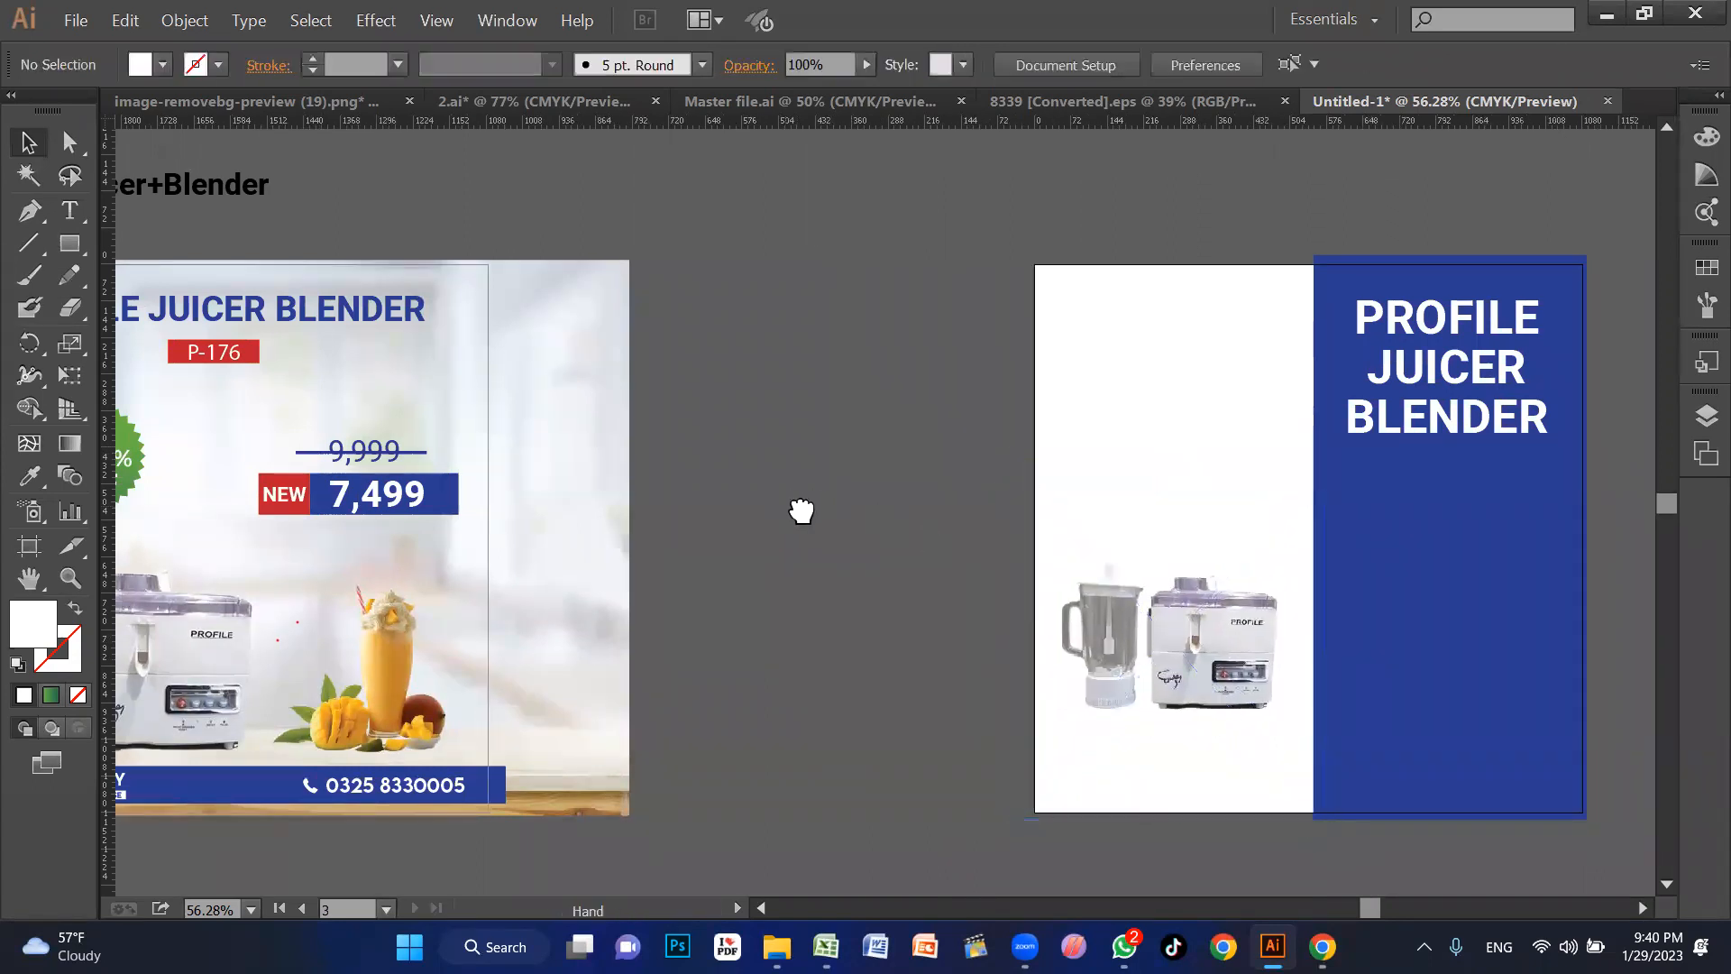